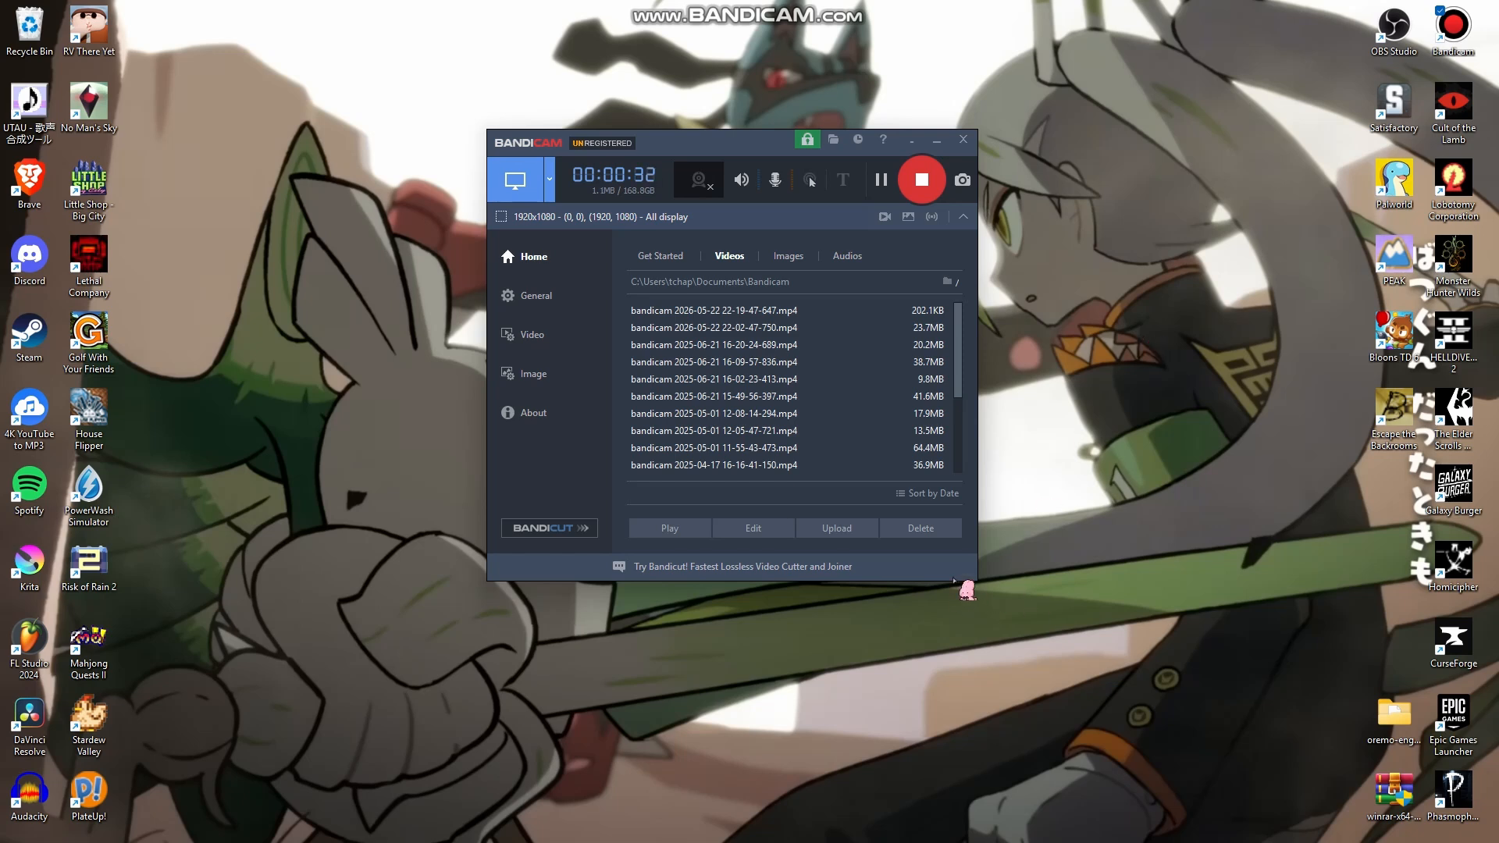
Create a folder named Winter inside the My unfinished vbs folder and open it
mouse_move(781, 842)
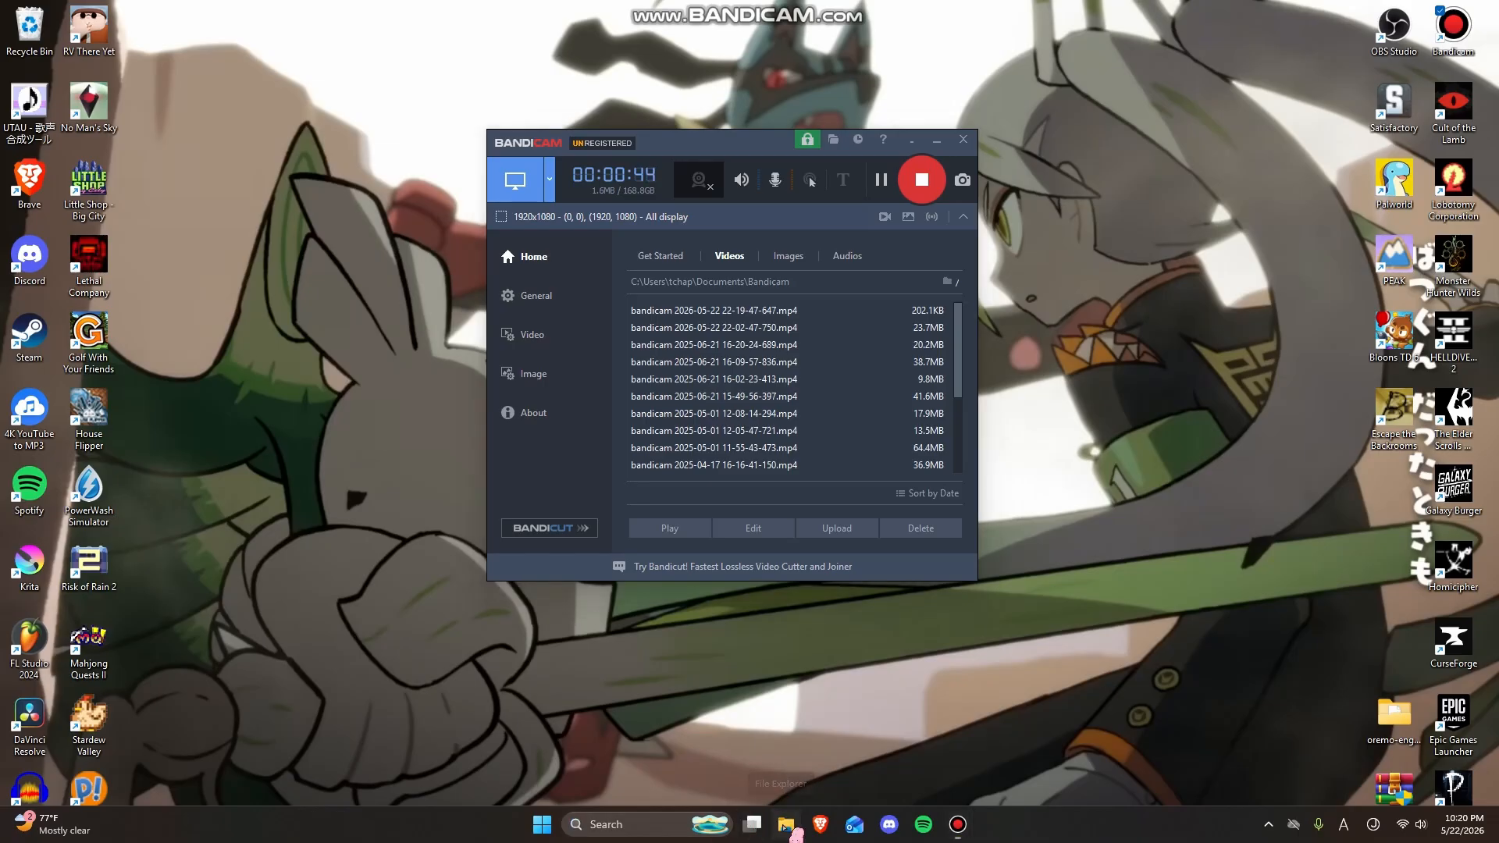
left_click(786, 825)
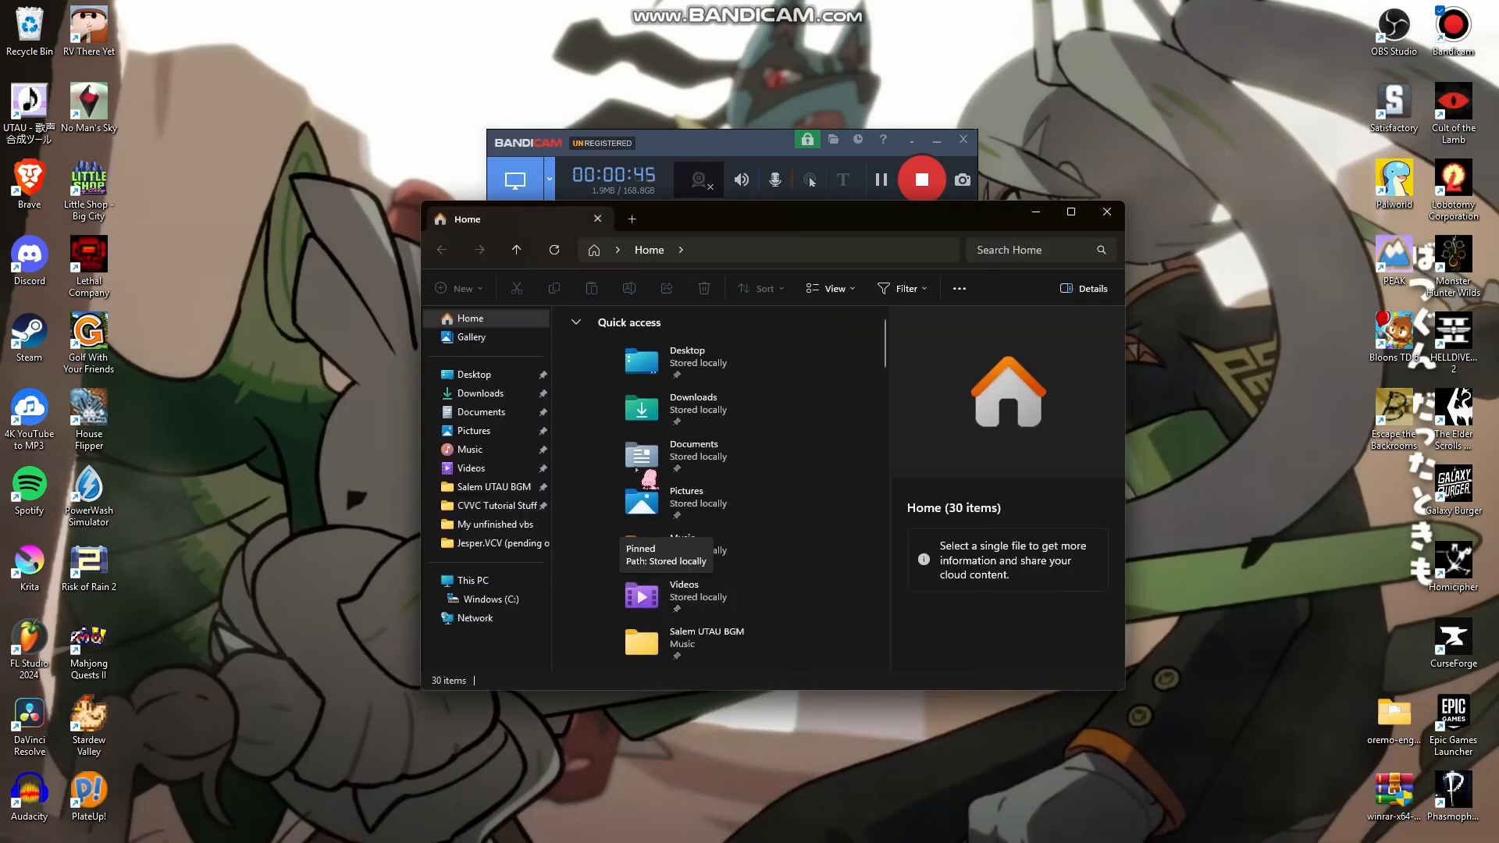
left_click(509, 531)
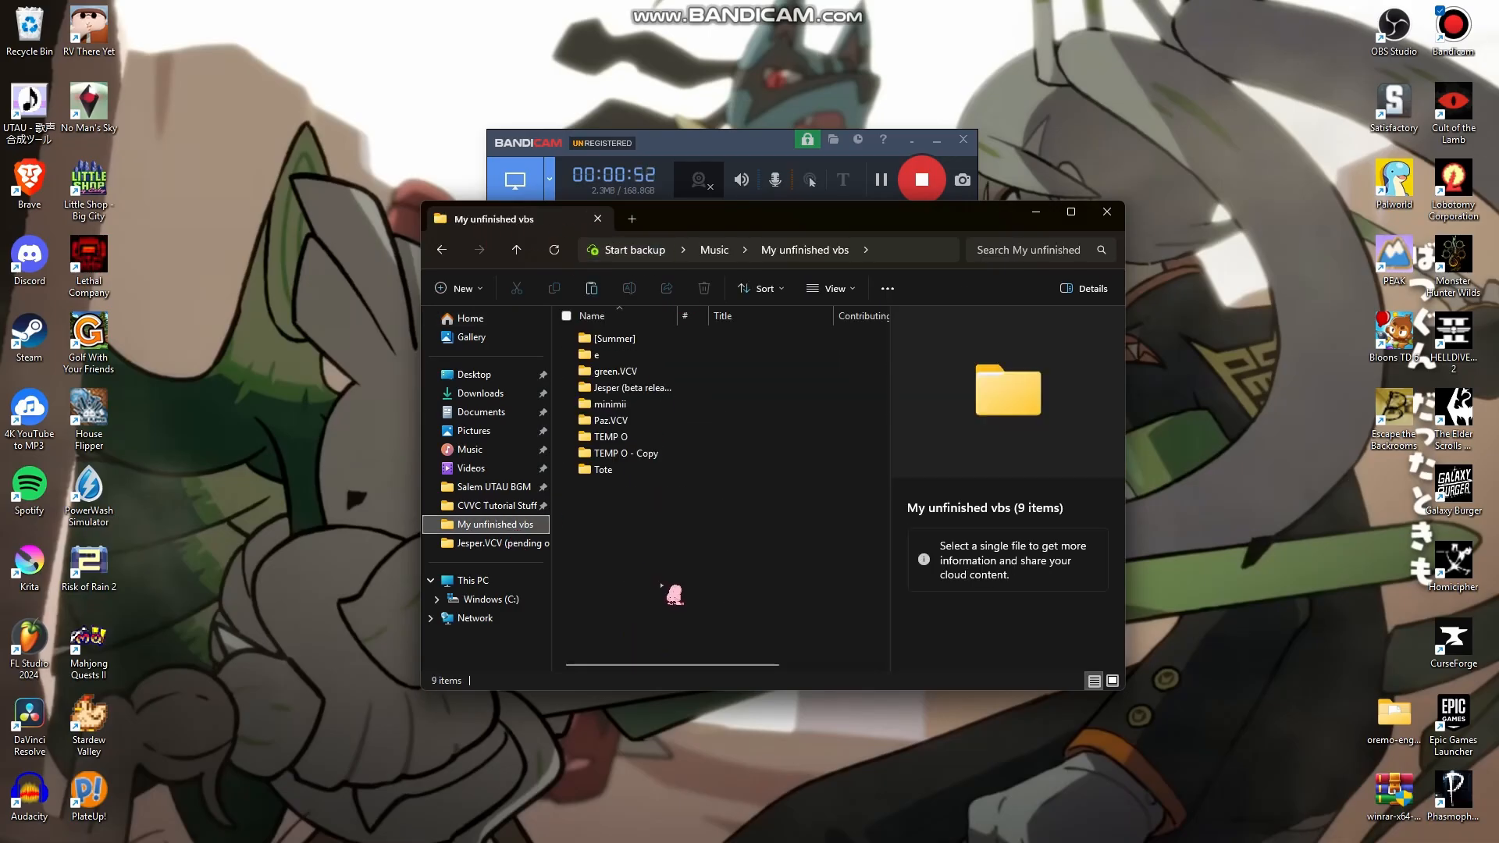
left_click(465, 288)
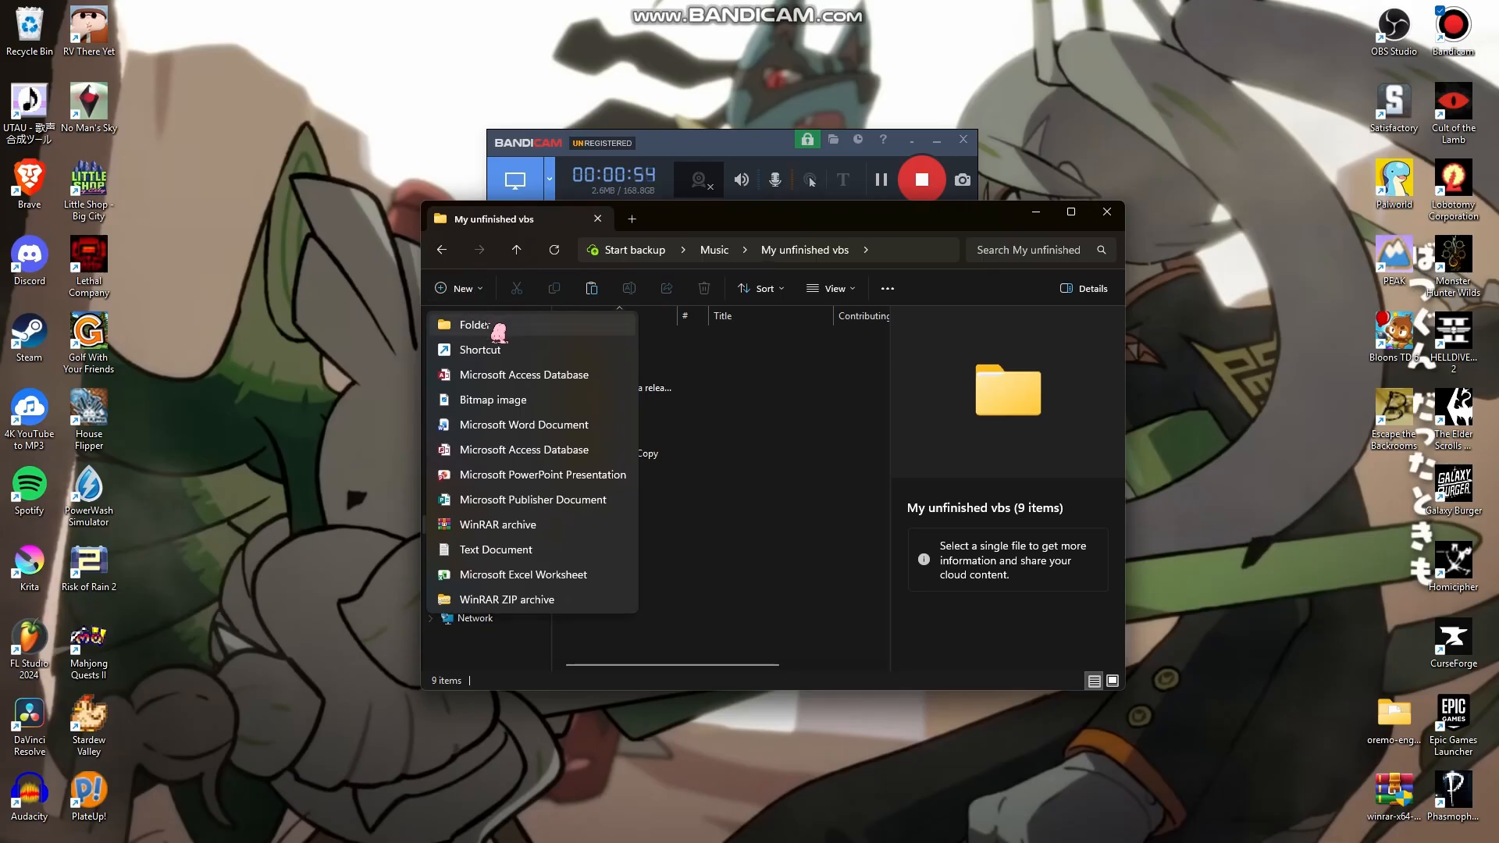
left_click(486, 324)
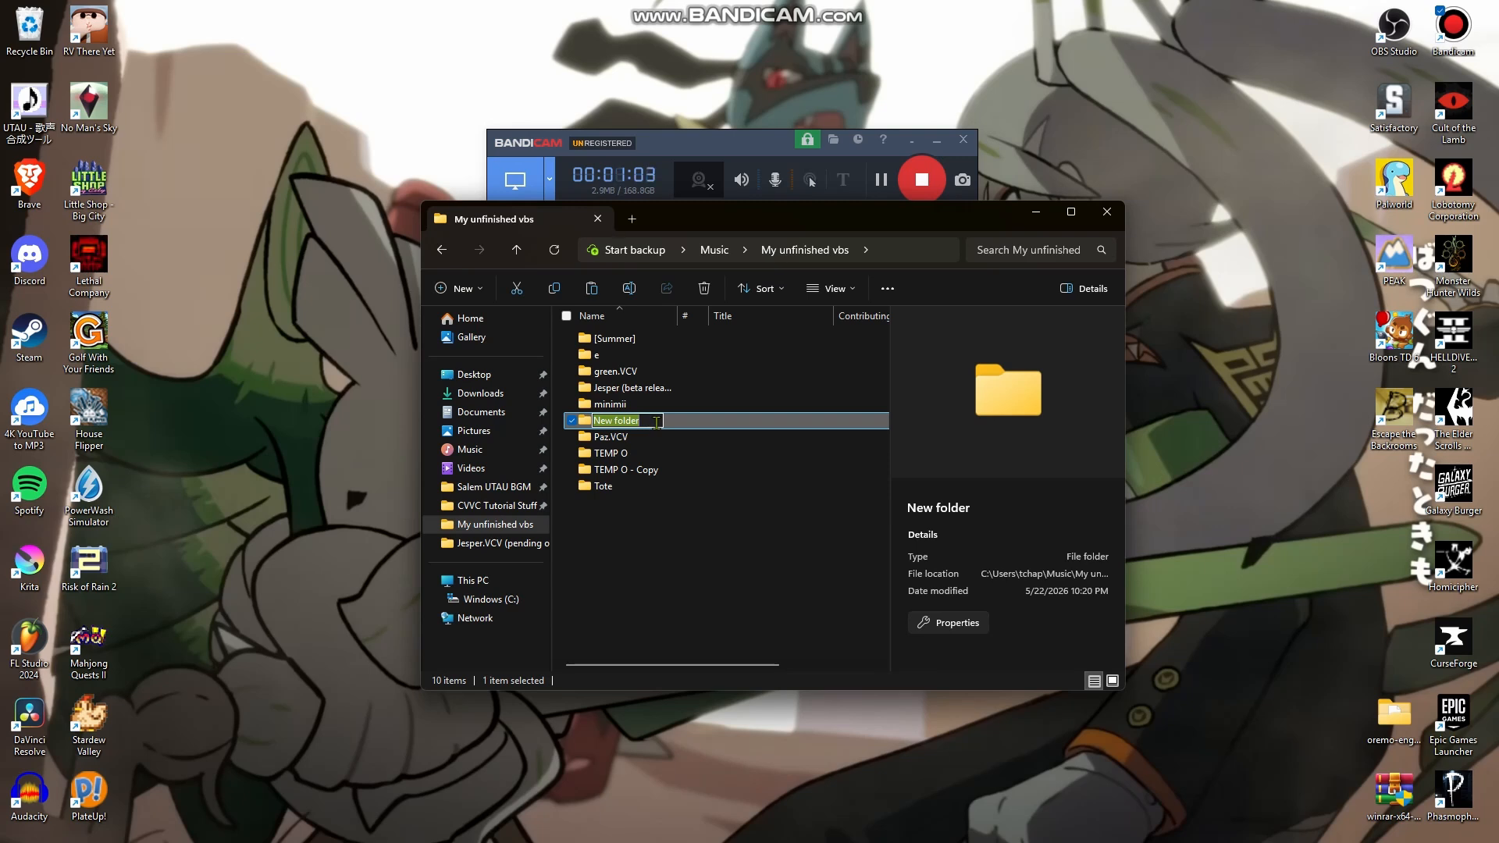
type("Winter")
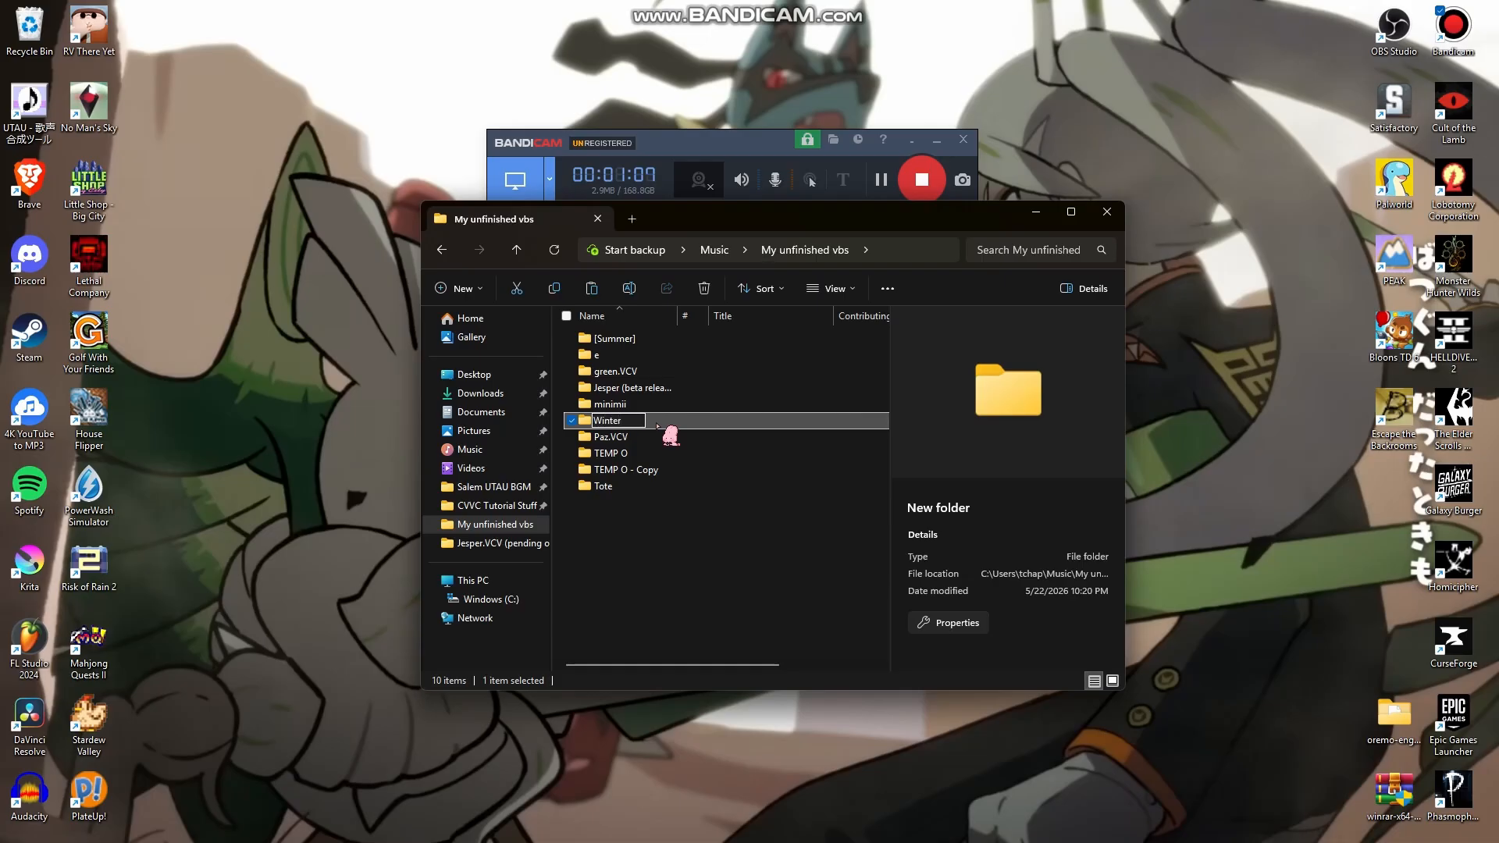
key("Return")
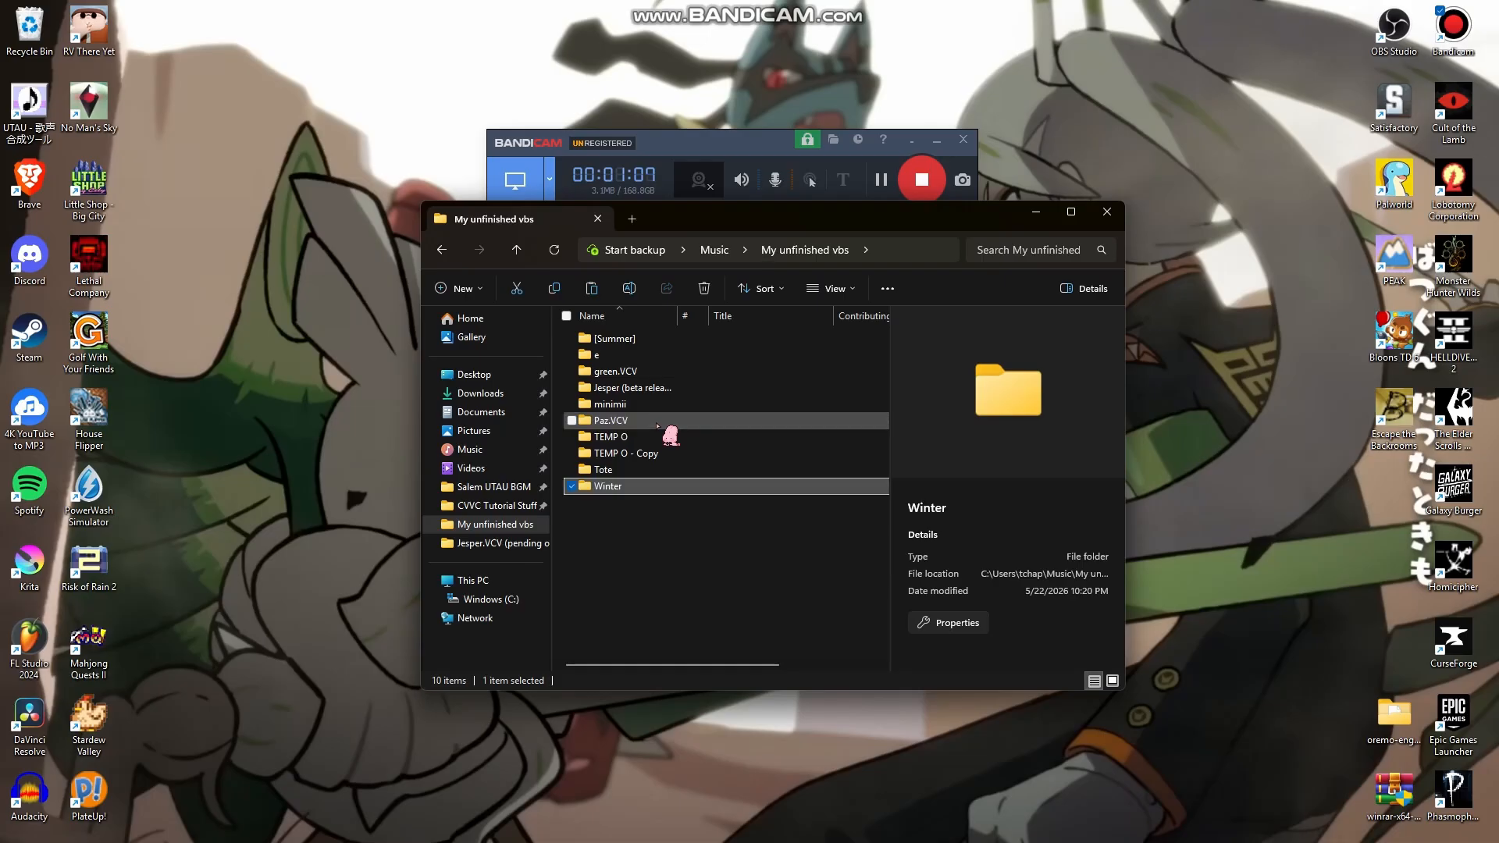
left_click(639, 520)
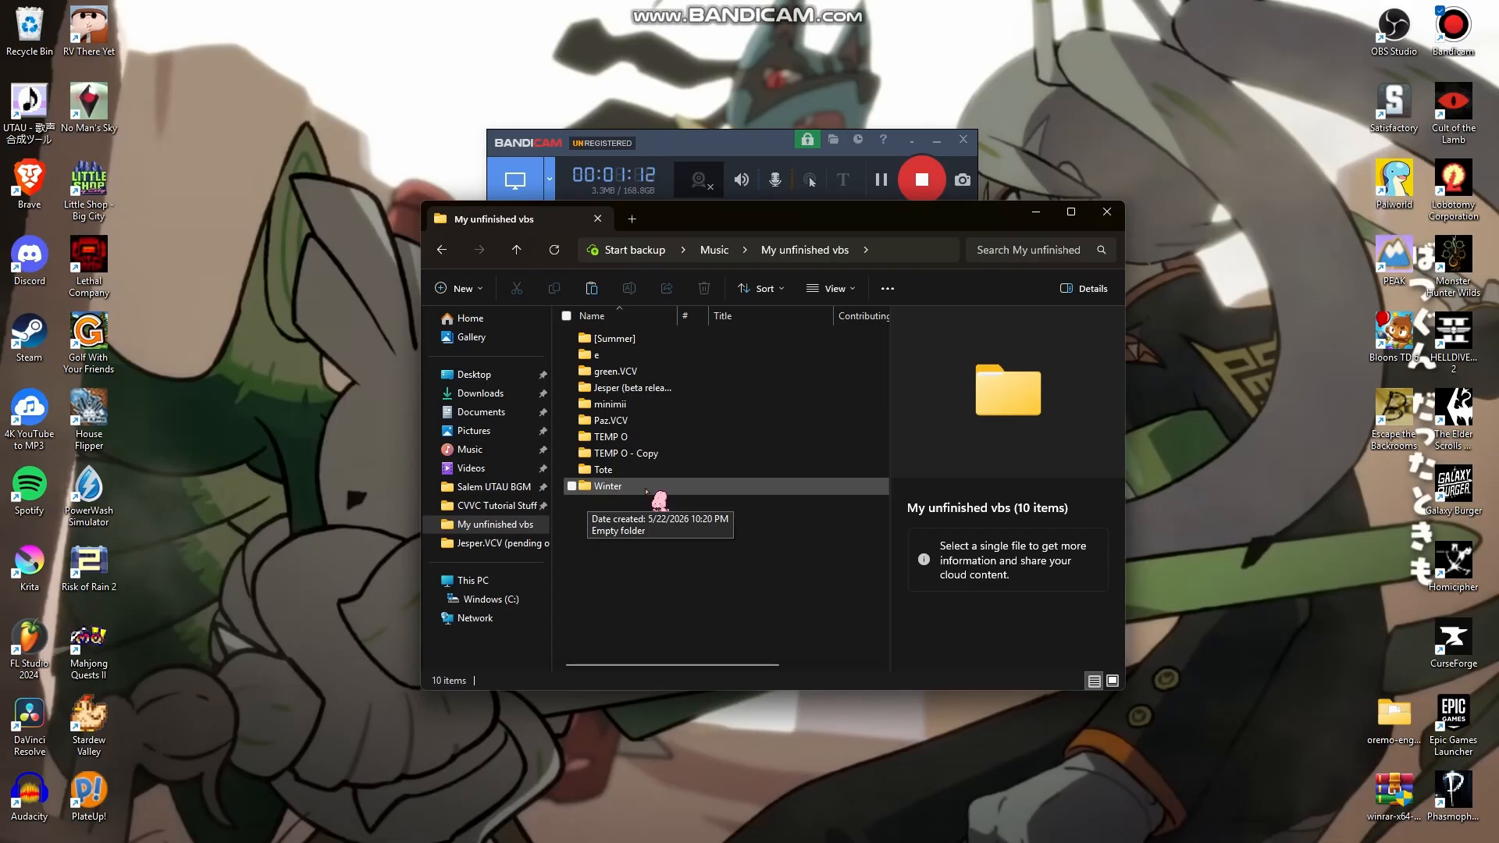
double_click(630, 489)
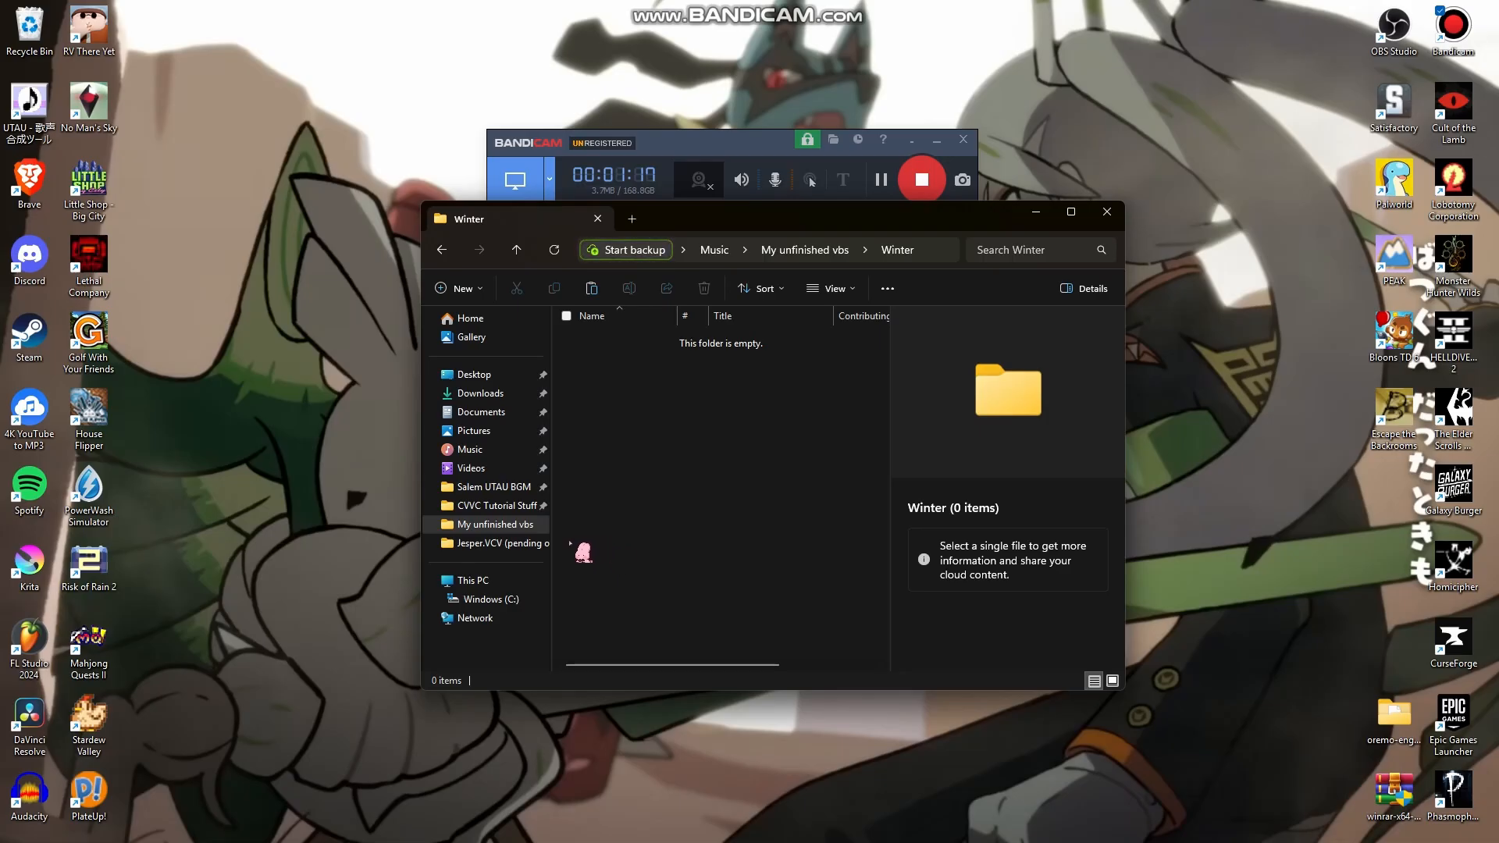
In the CVVC Tutorial Stuff folder, widen the Name column and look over the two Salem CVVC Reclist files
left_click(516, 509)
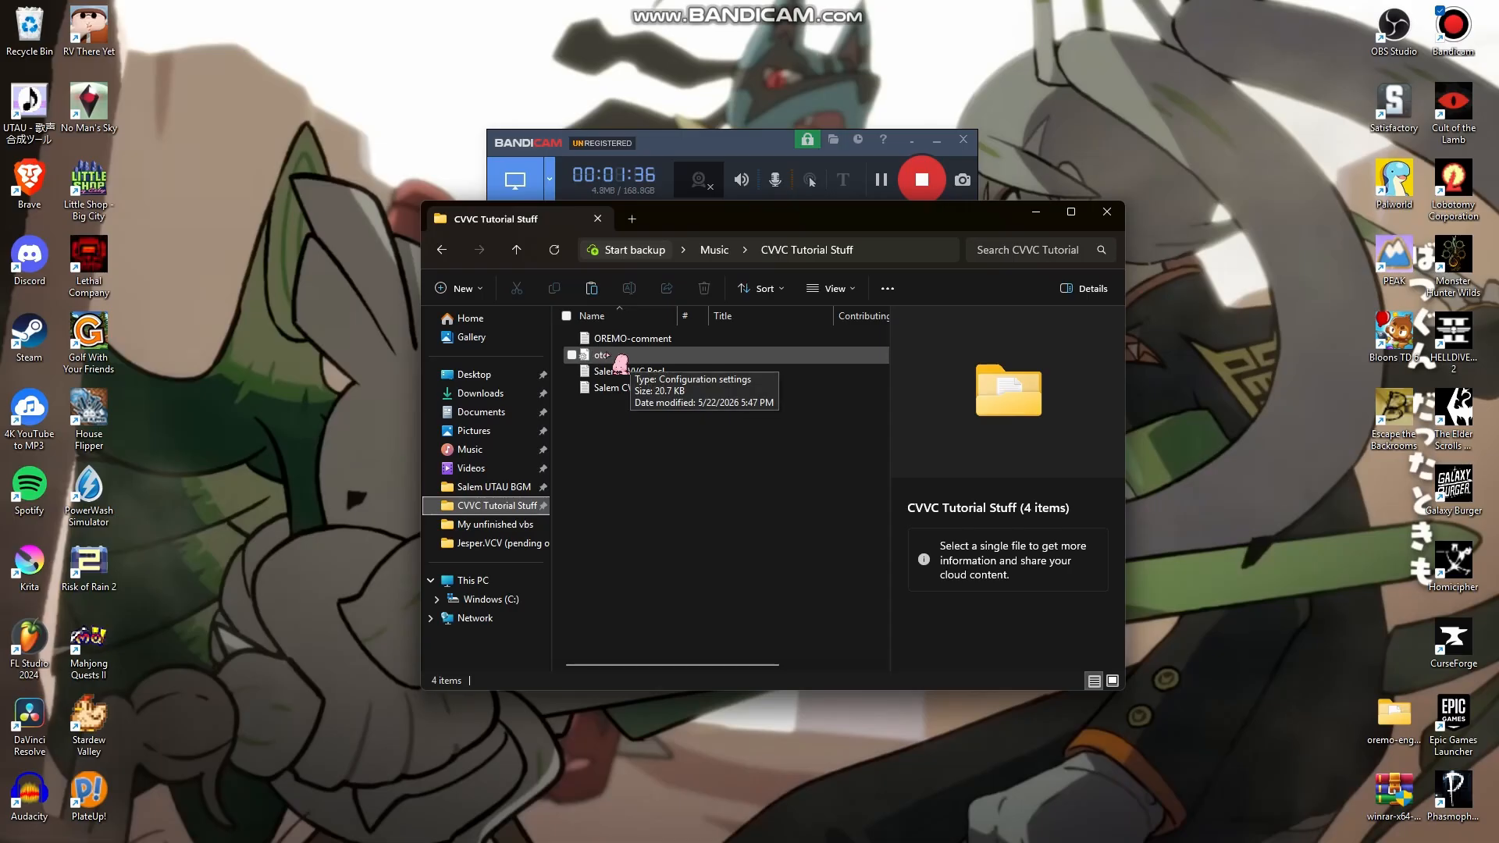
left_click(668, 373)
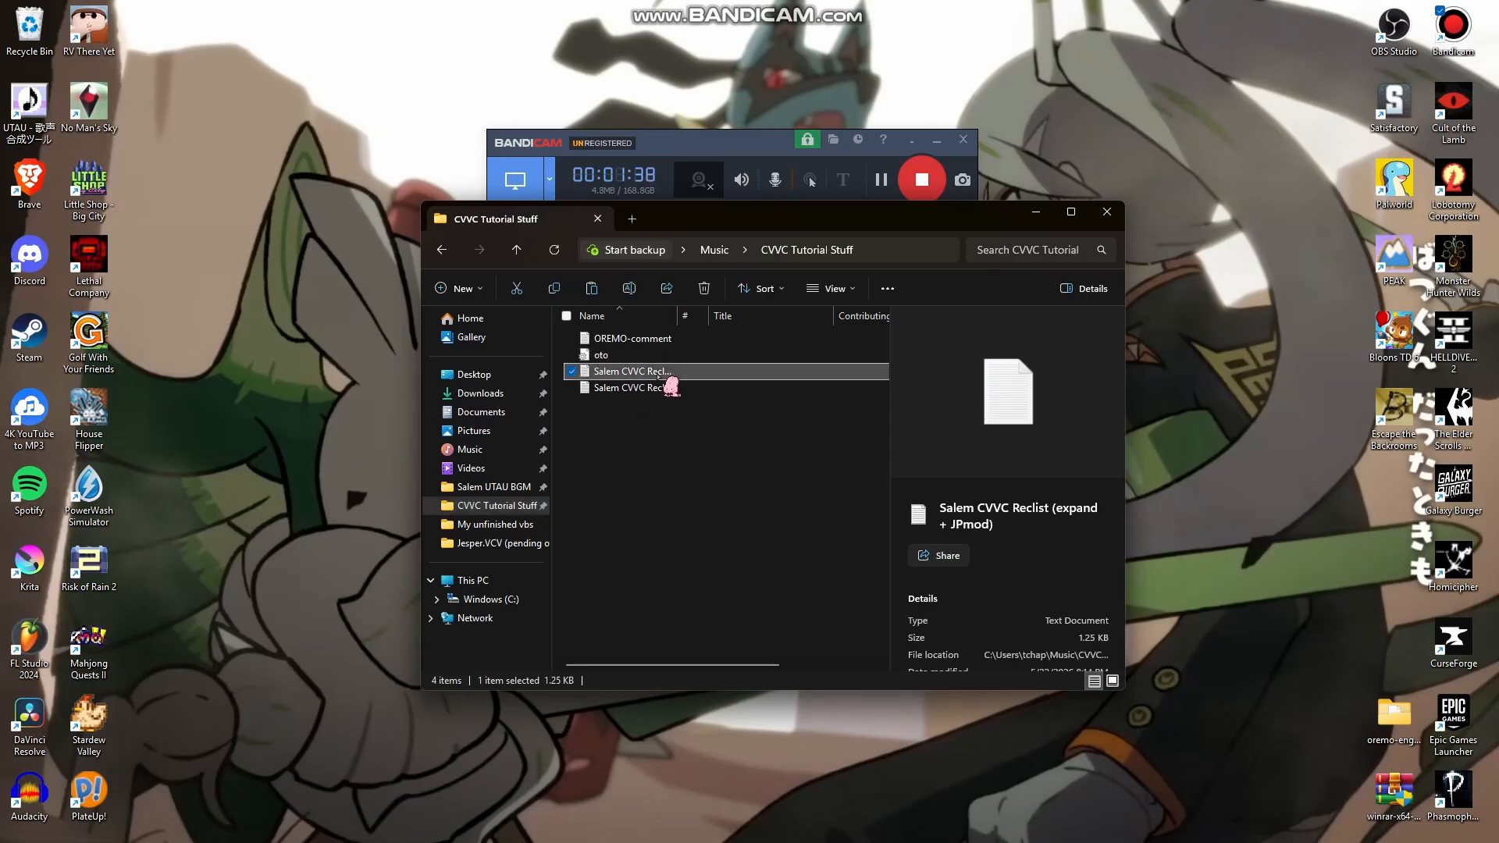
left_click_drag(677, 315, 823, 334)
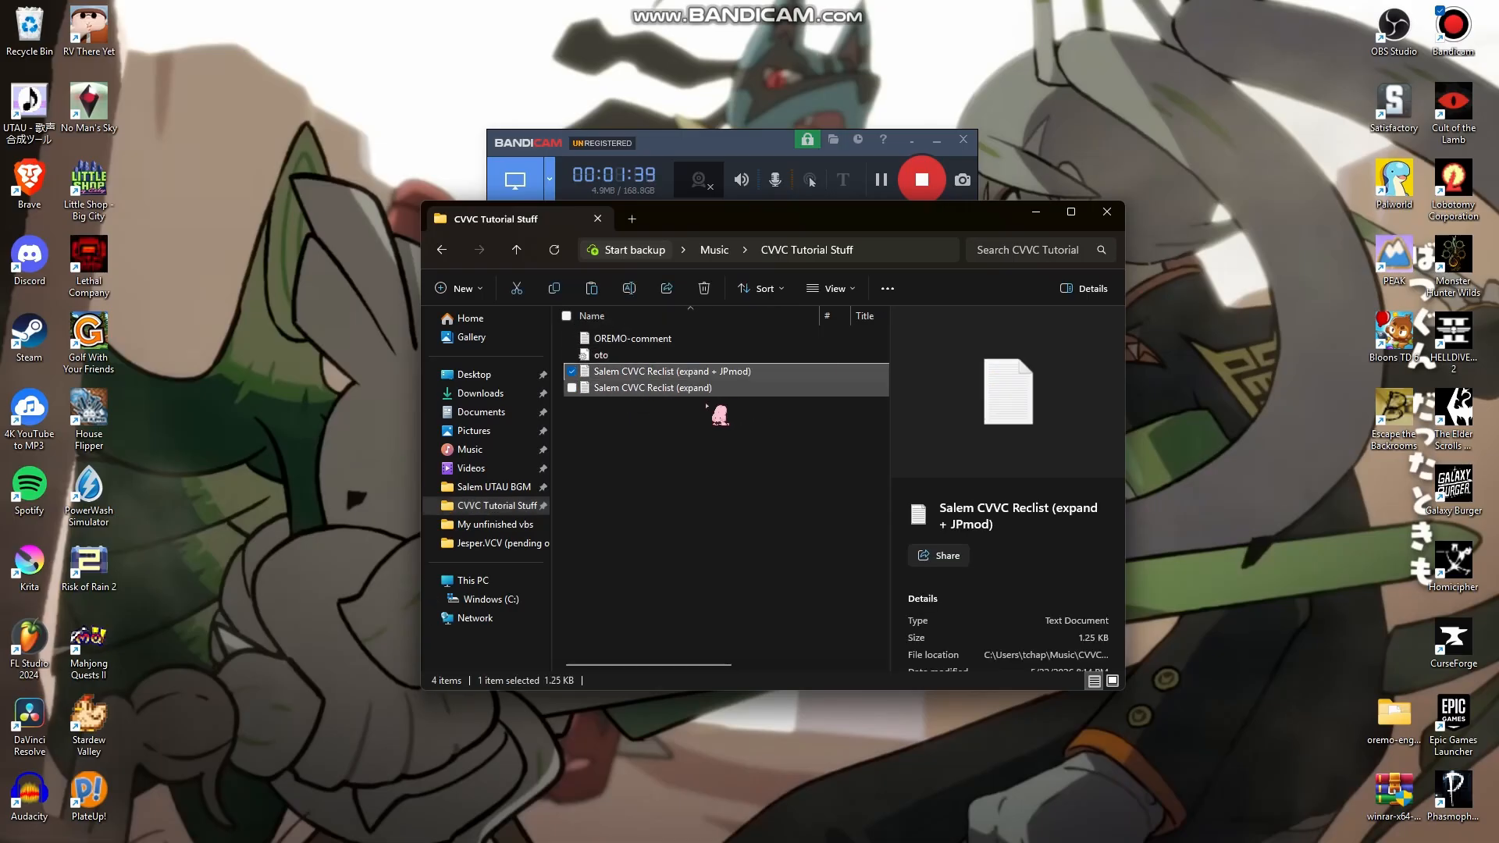
left_click(695, 389)
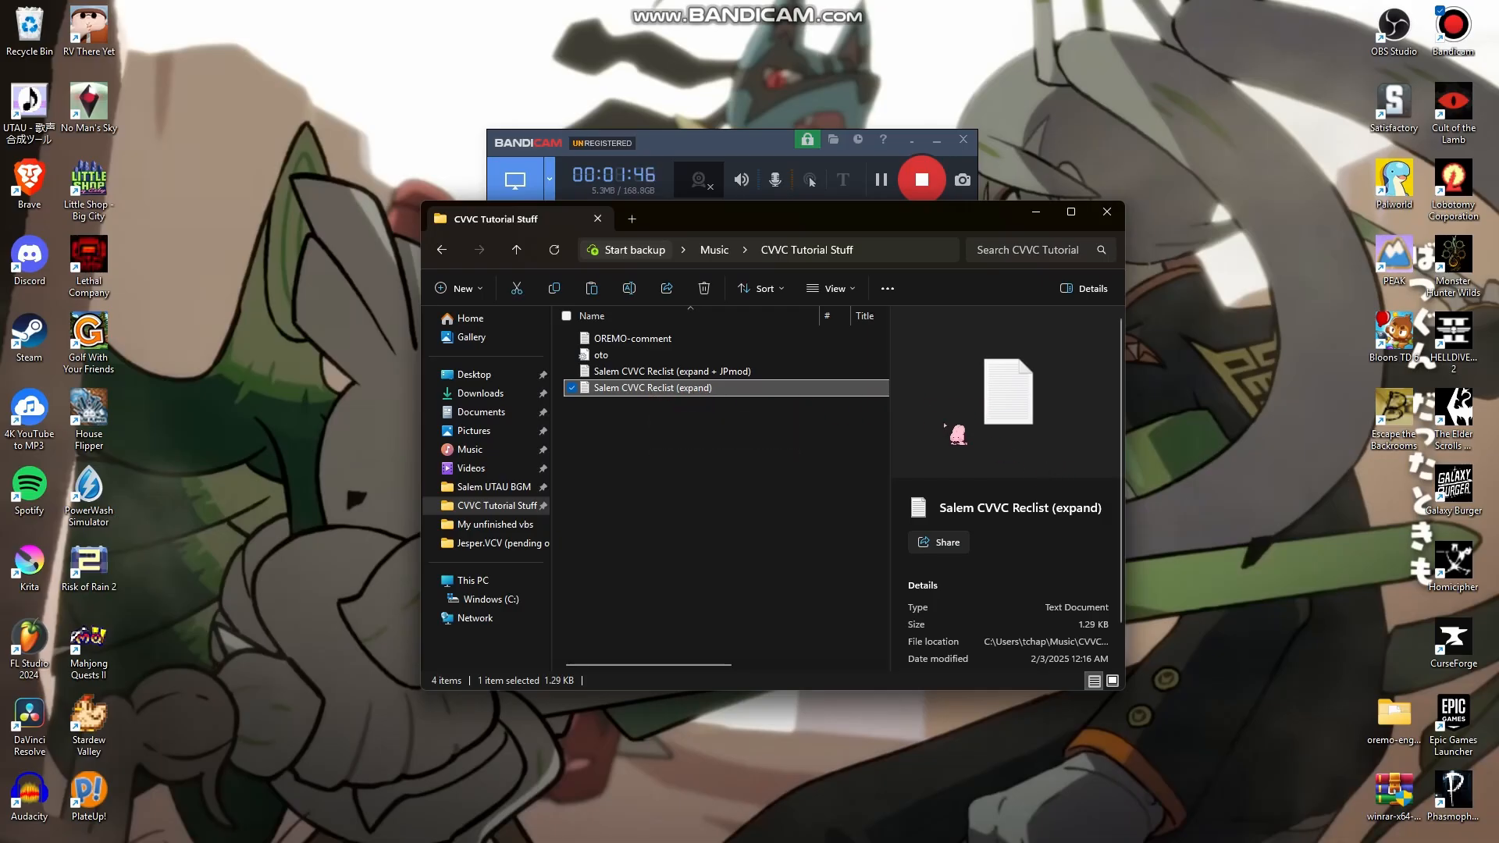
left_click(717, 375)
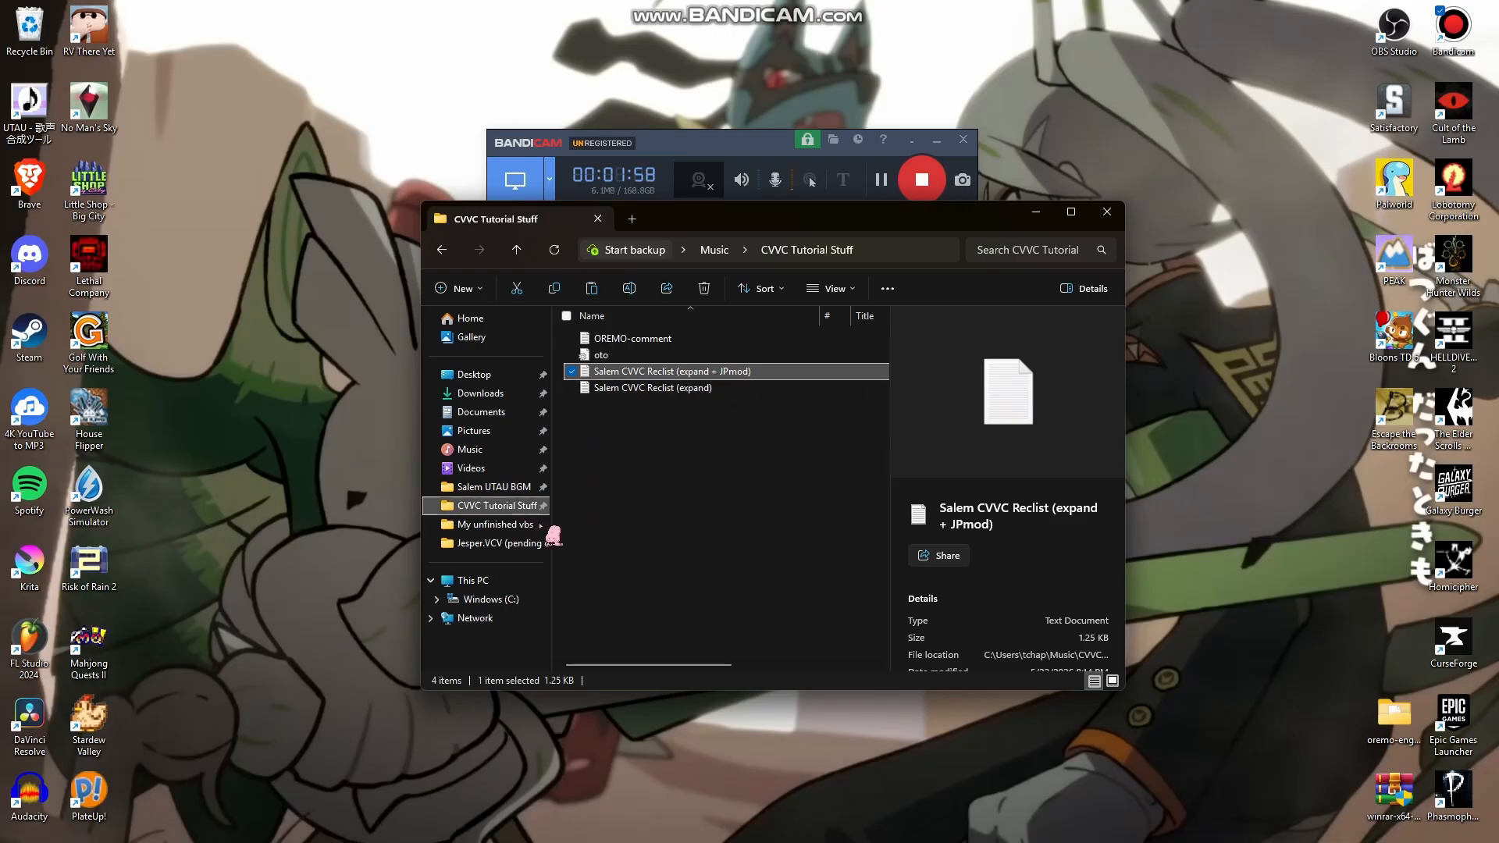
Copy the OREMO-comment file from CVVC Tutorial Stuff into the Winter folder in My unfinished vbs
left_click(647, 342)
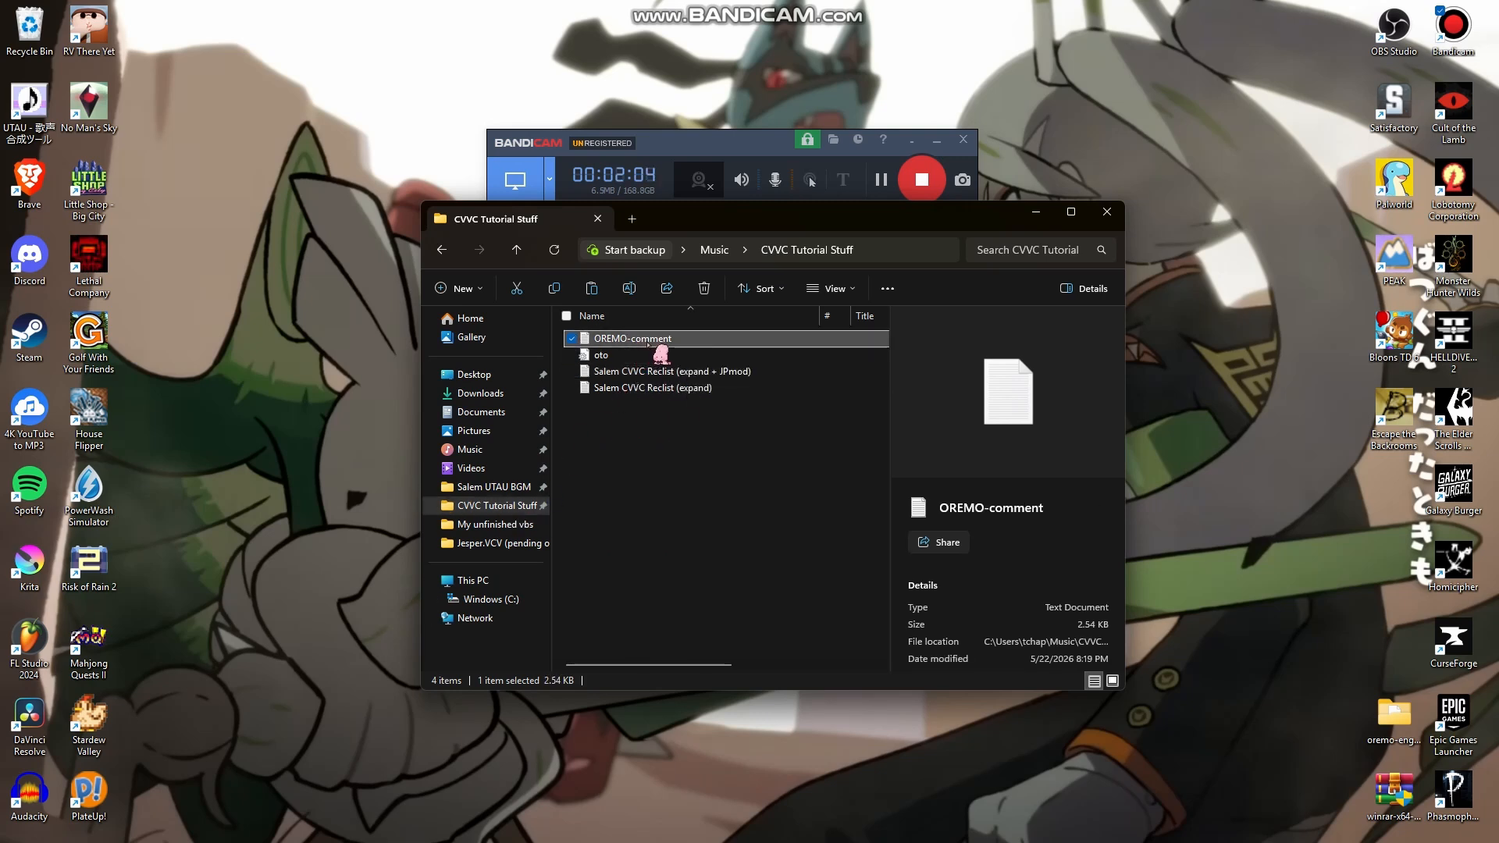
right_click(648, 343)
left_click(727, 369)
left_click(509, 526)
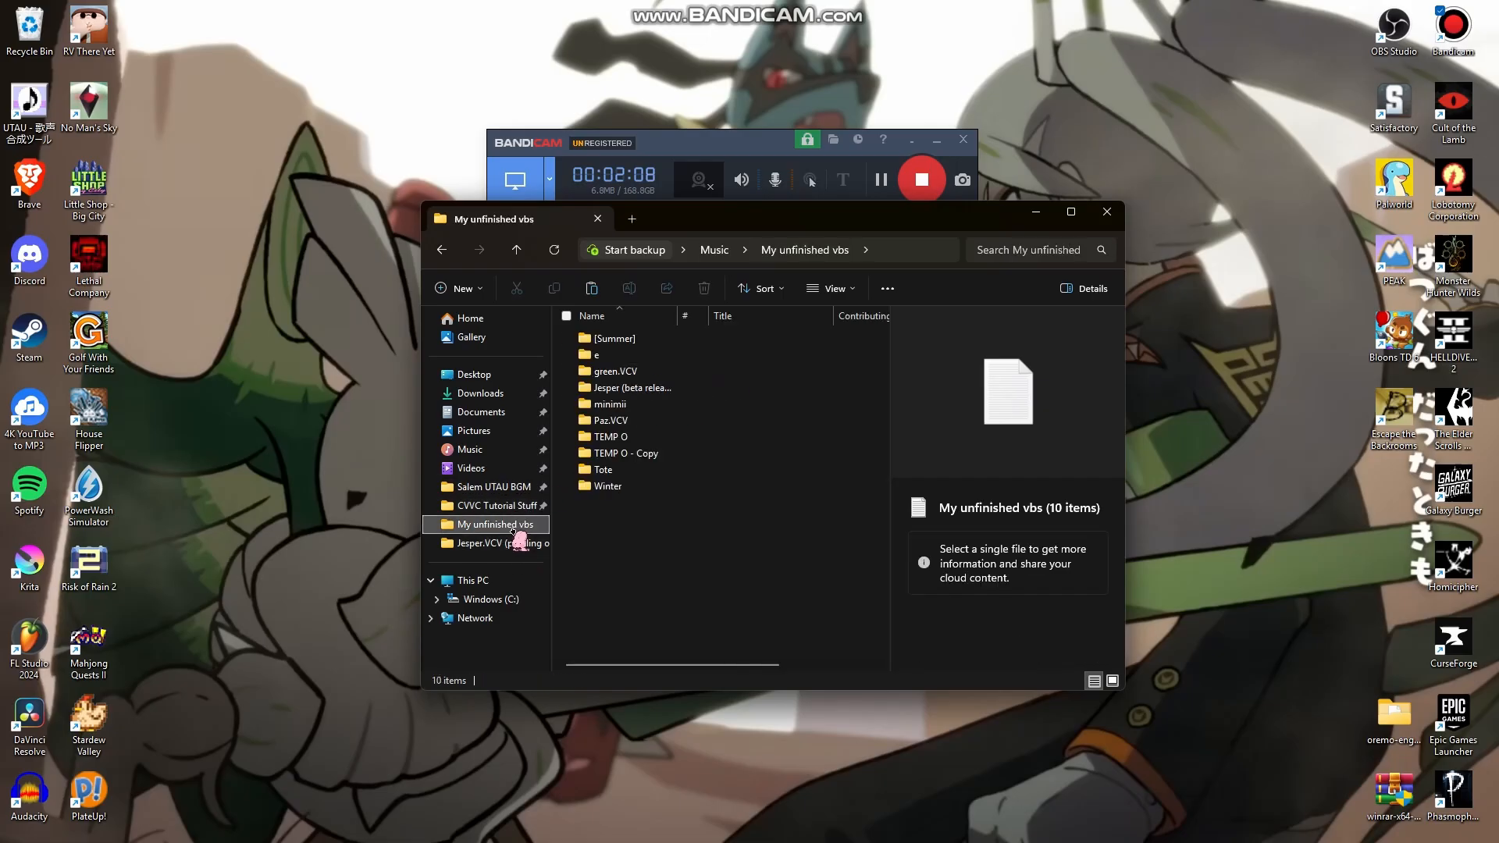
double_click(628, 490)
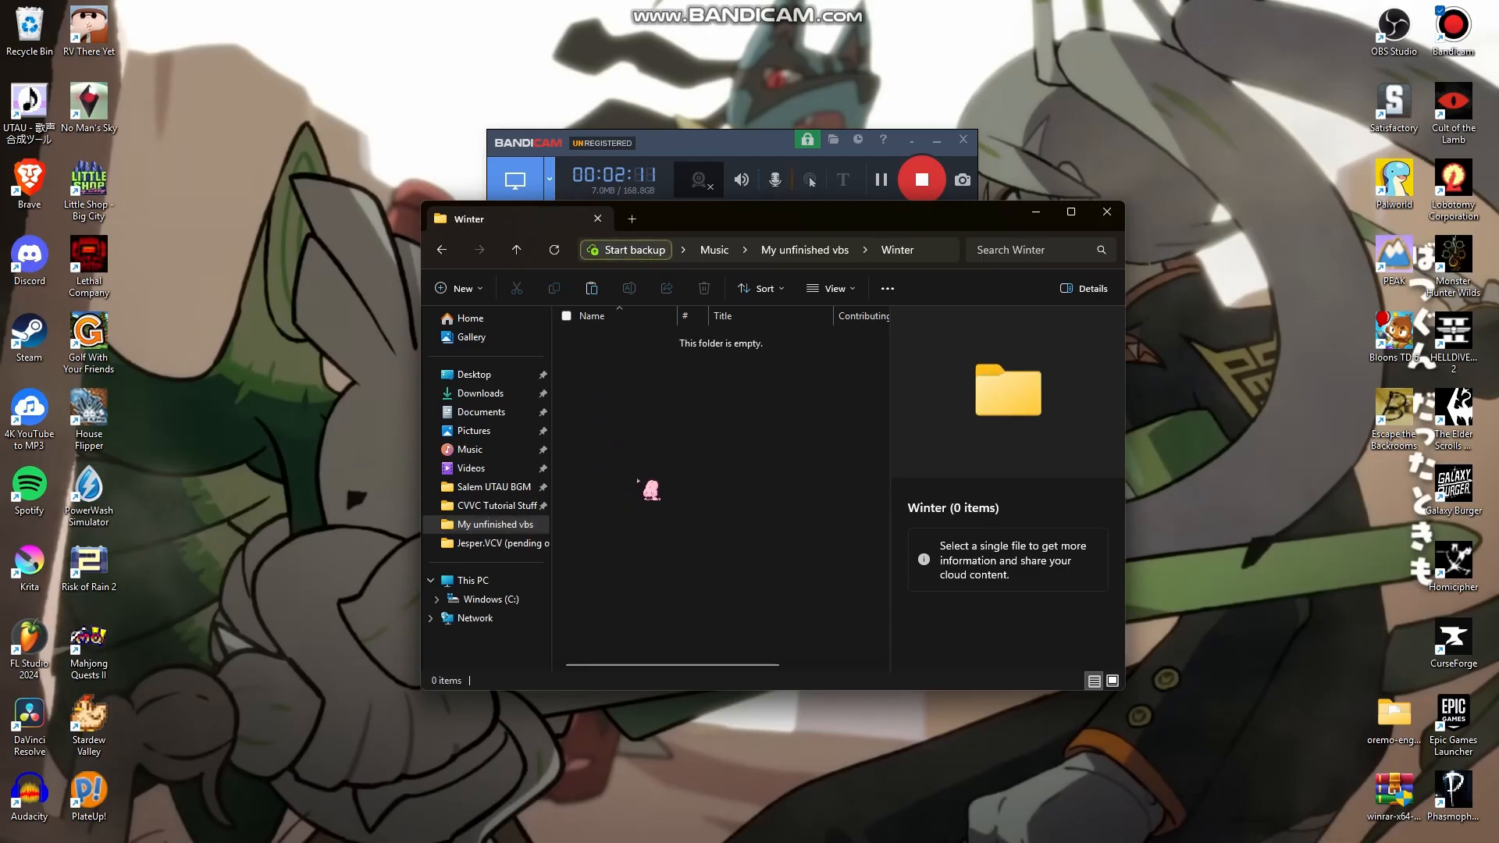
right_click(663, 383)
left_click(683, 402)
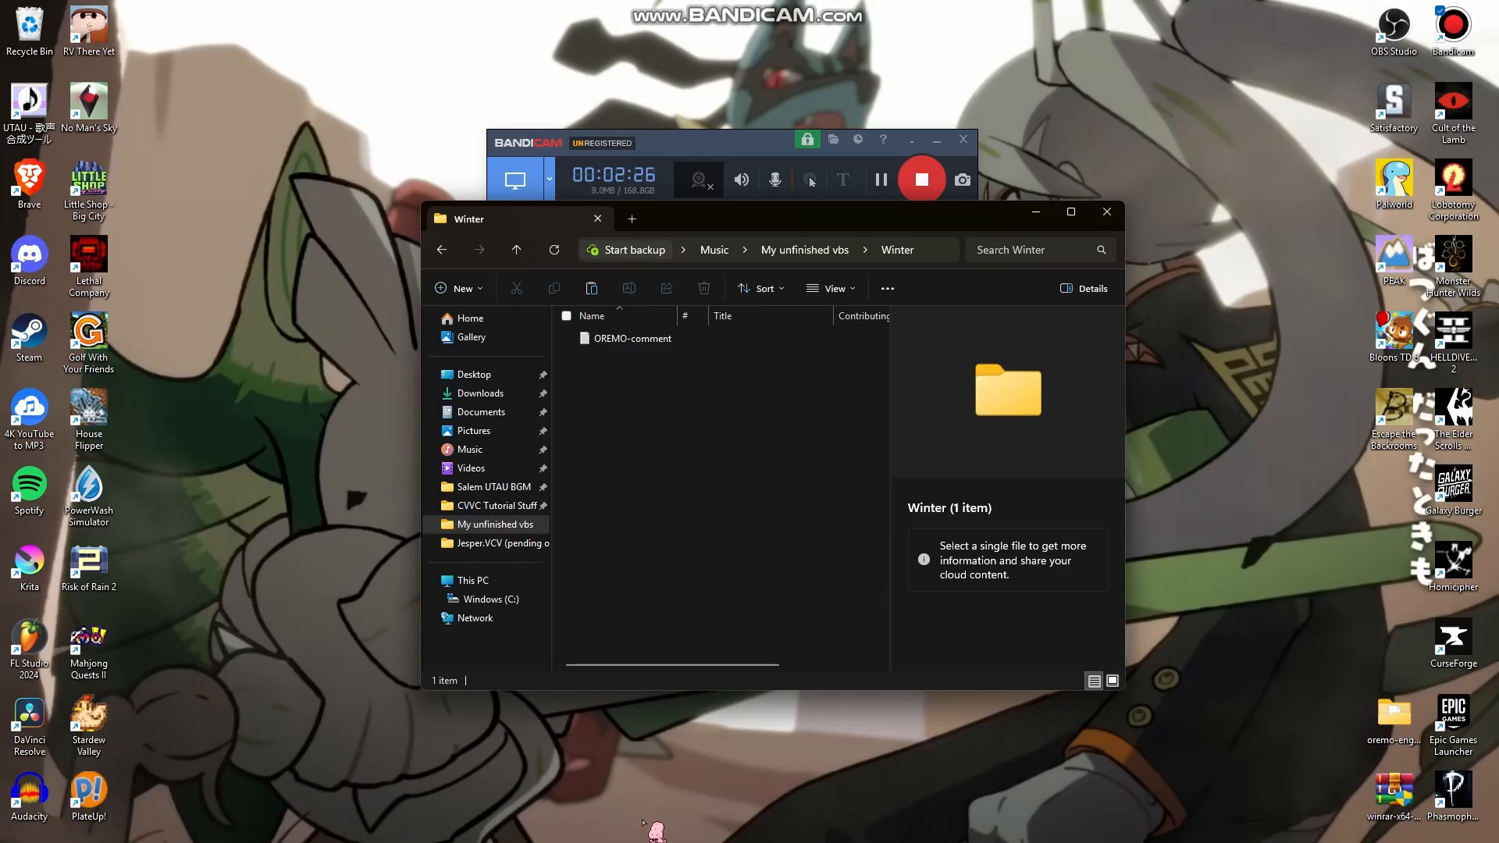
Launch OREMO, dismiss the utterance type list dialog, and clear the file window away so the recorder is fully in view
left_click(655, 827)
type("oremo")
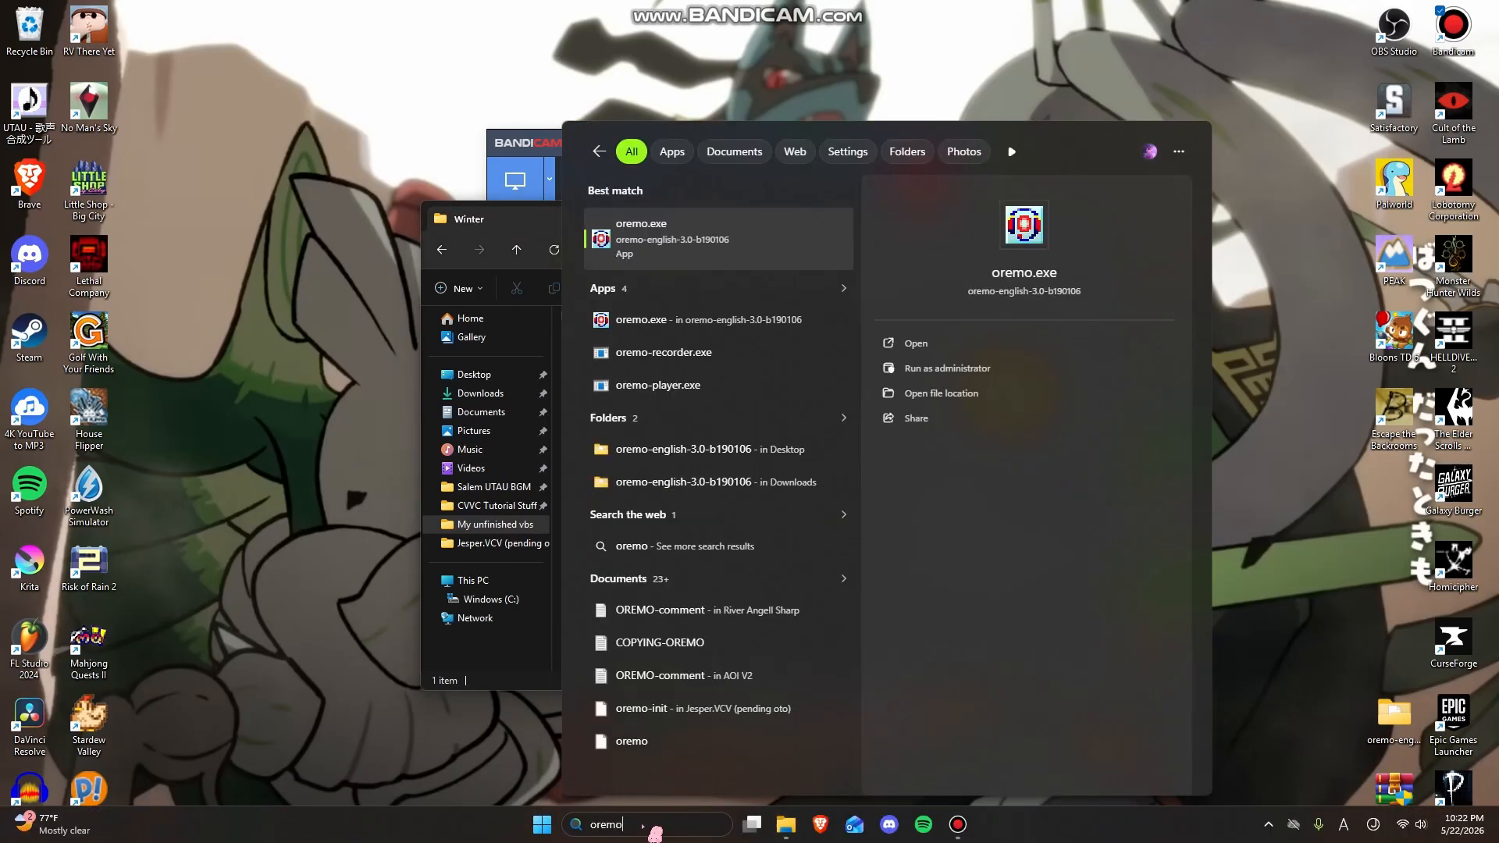
key("Return")
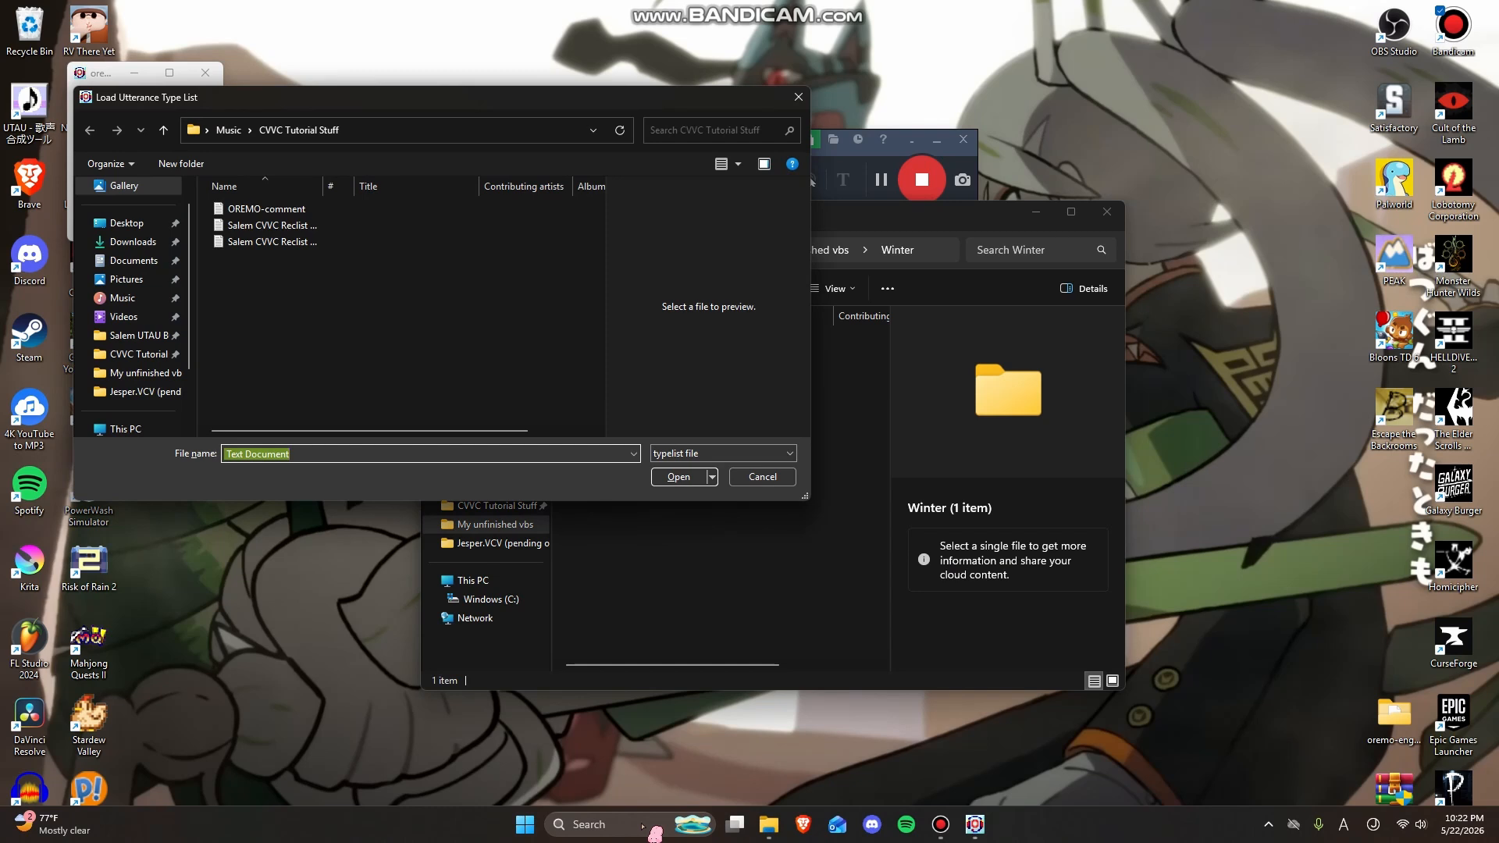
left_click_drag(224, 98, 373, 255)
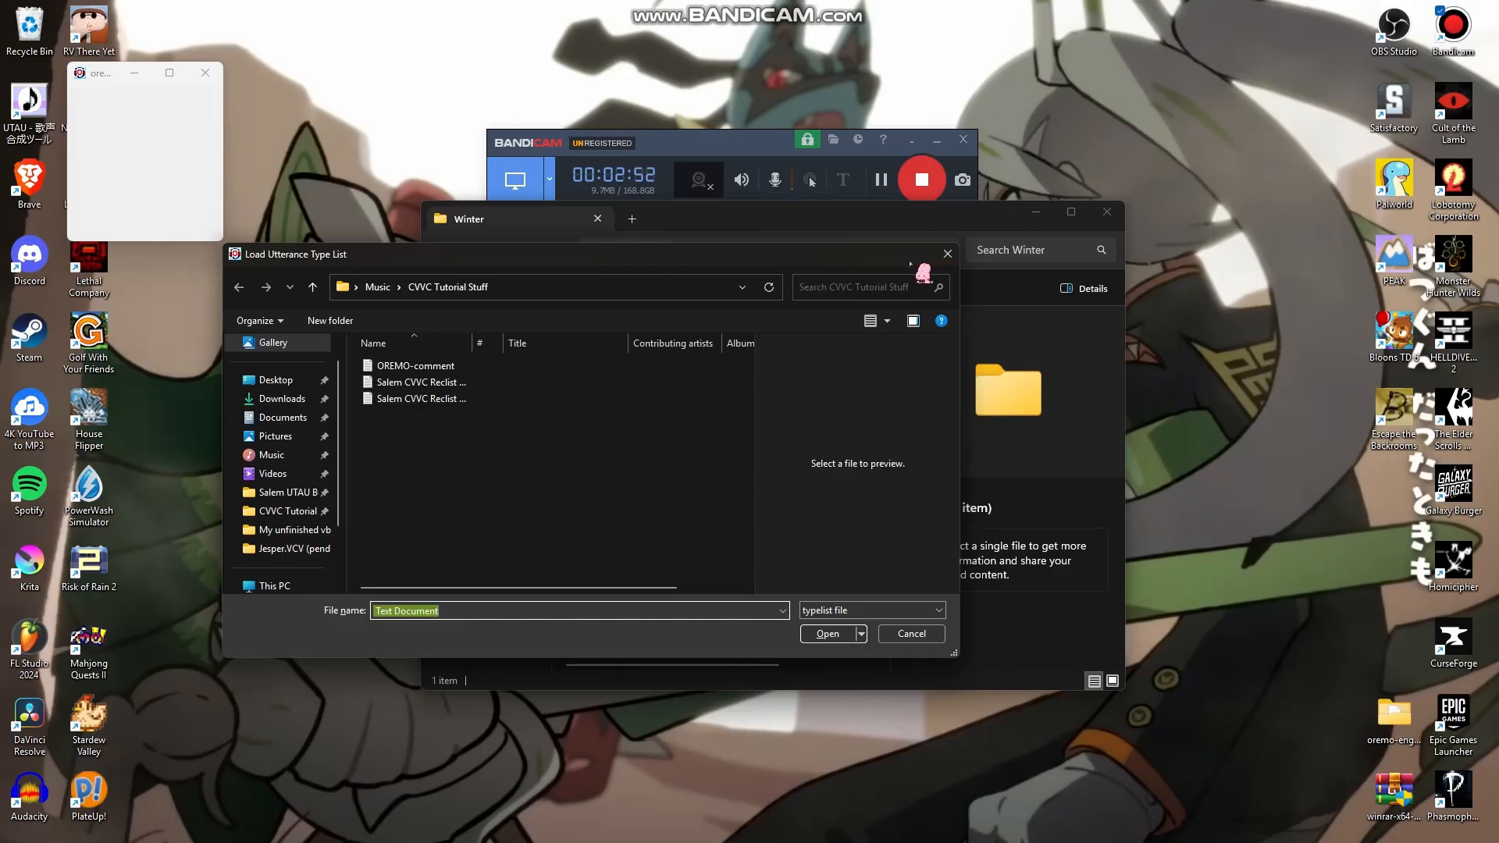
left_click(949, 255)
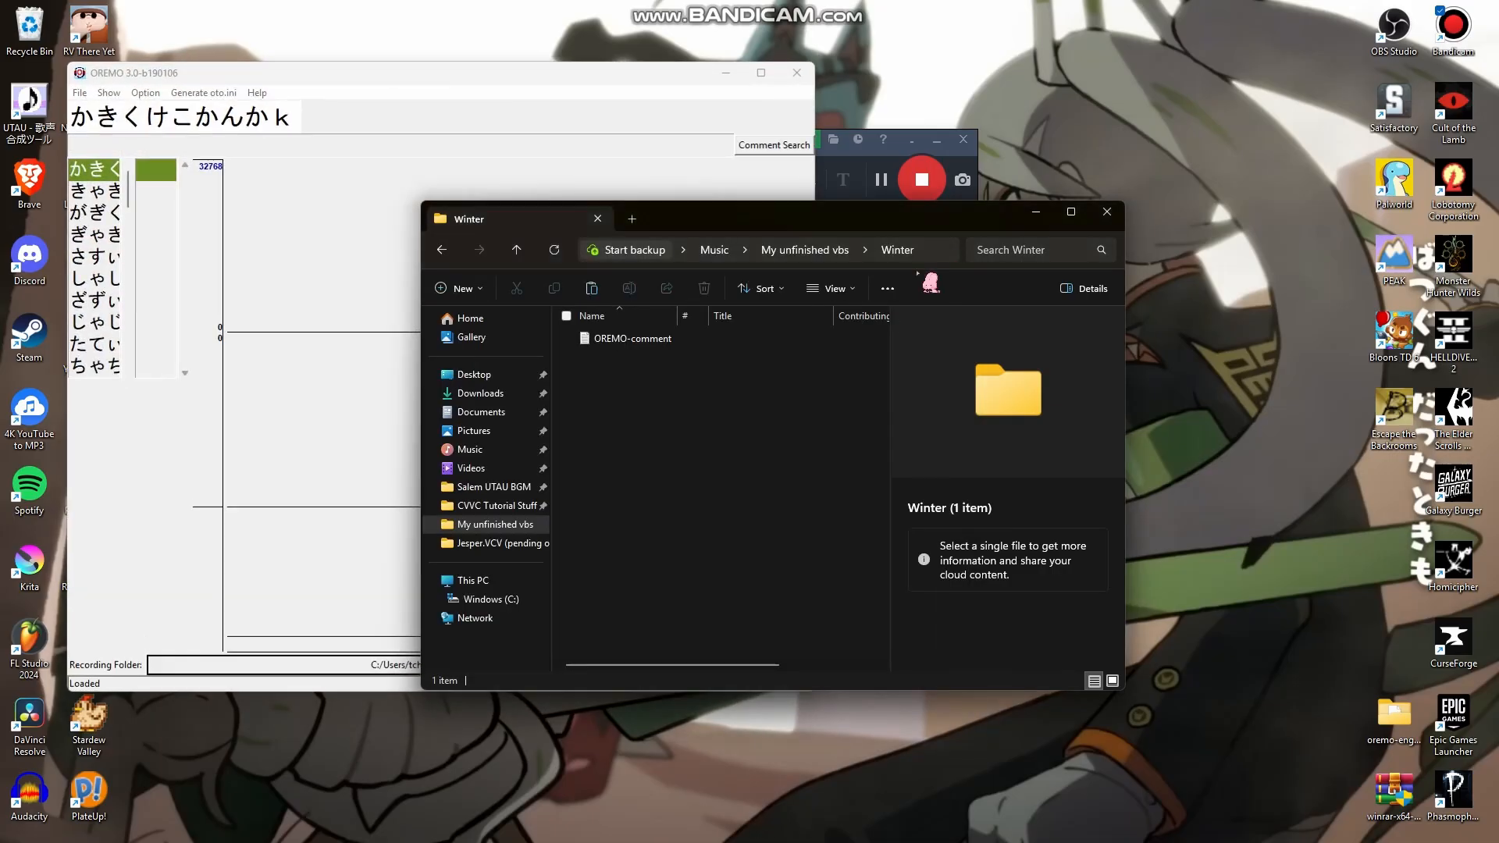
left_click(1036, 212)
left_click_drag(521, 70, 821, 131)
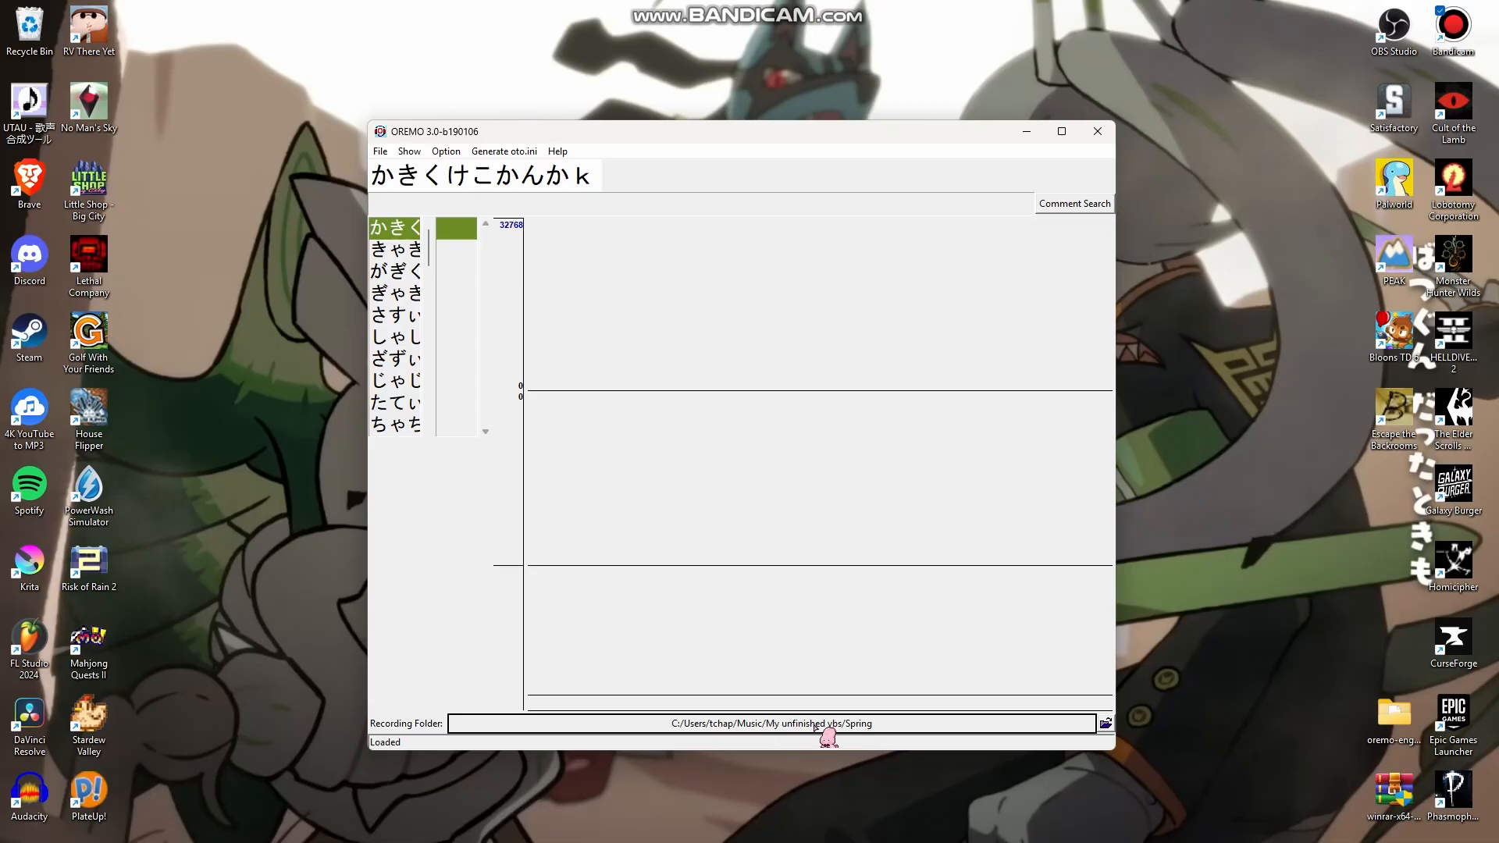
Set the recording folder to Winter inside My unfinished vbs
left_click(847, 726)
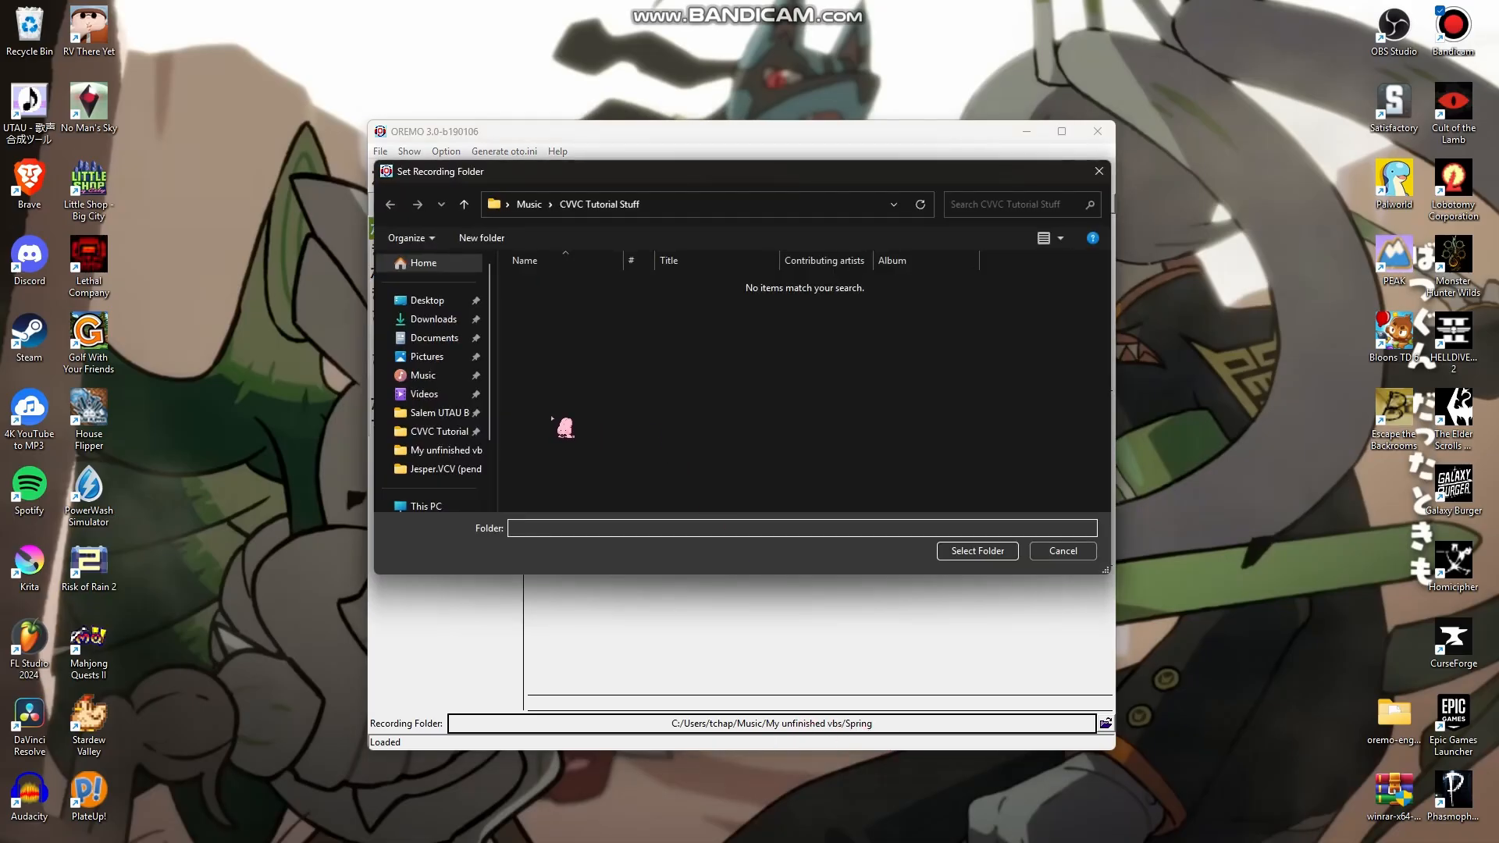
left_click(451, 448)
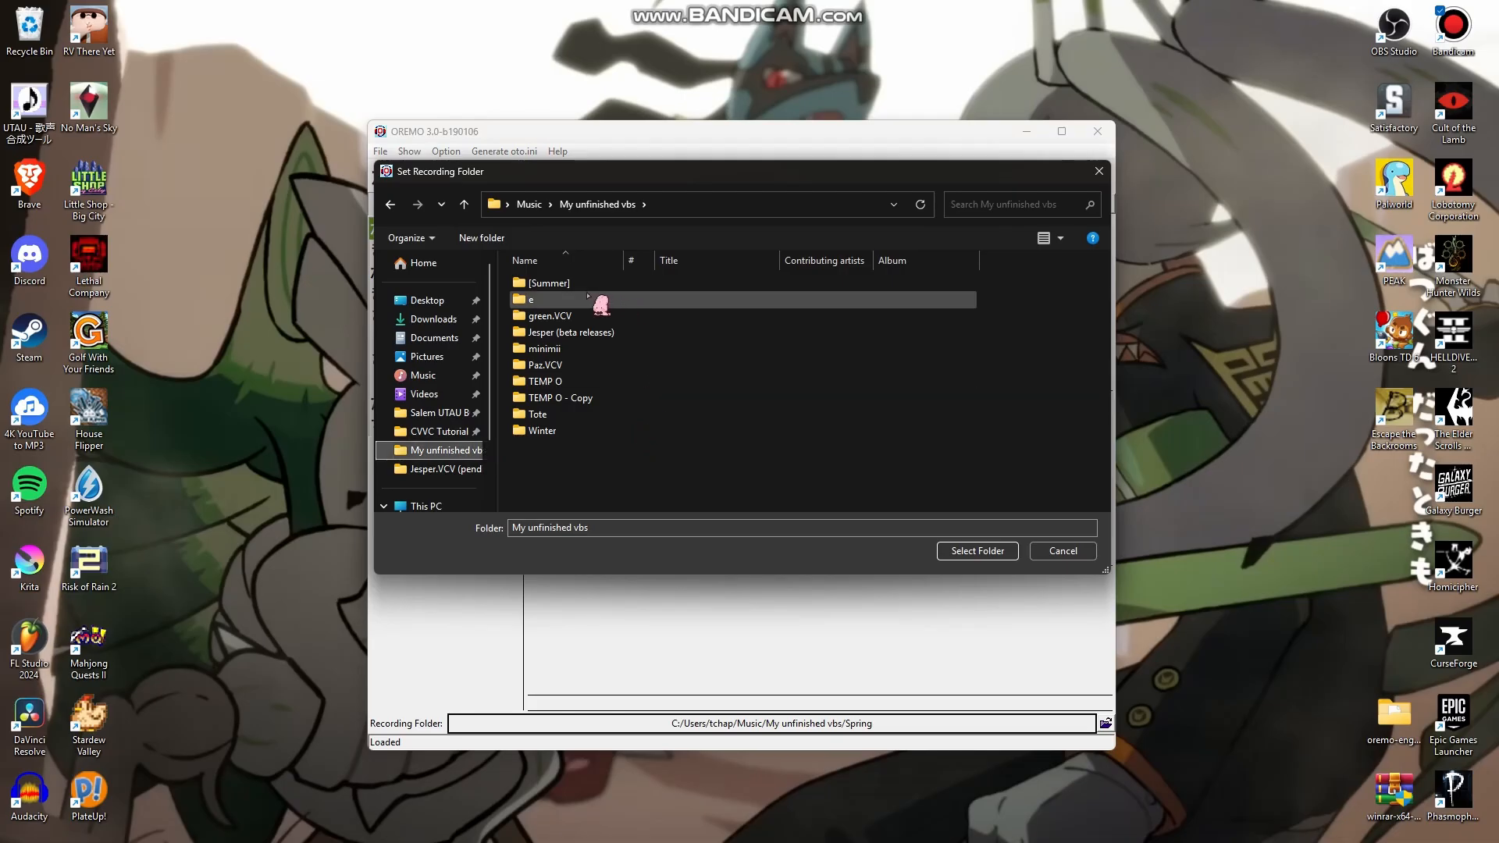
double_click(555, 432)
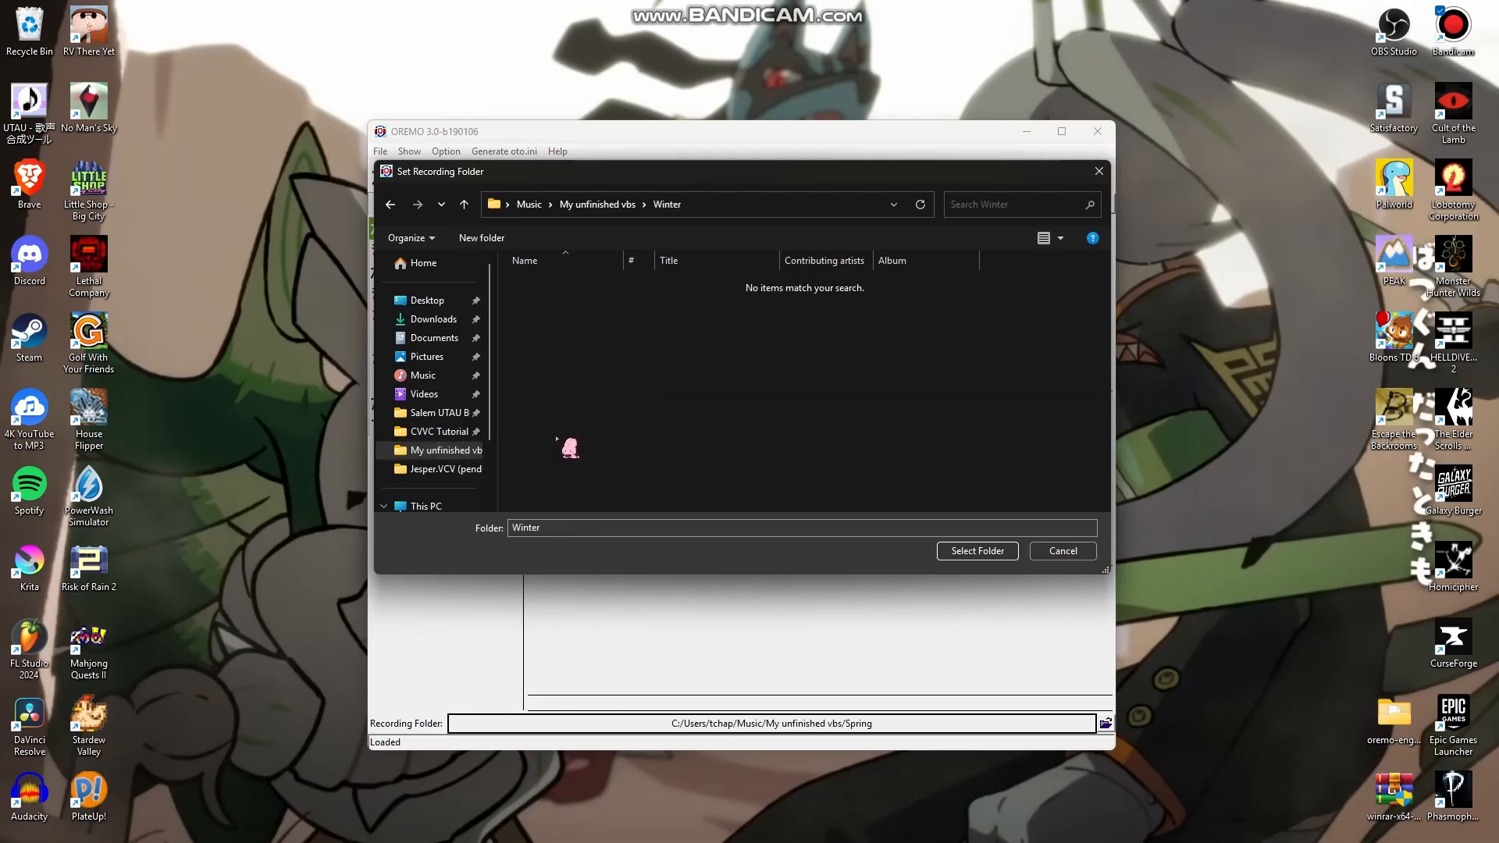
left_click(968, 551)
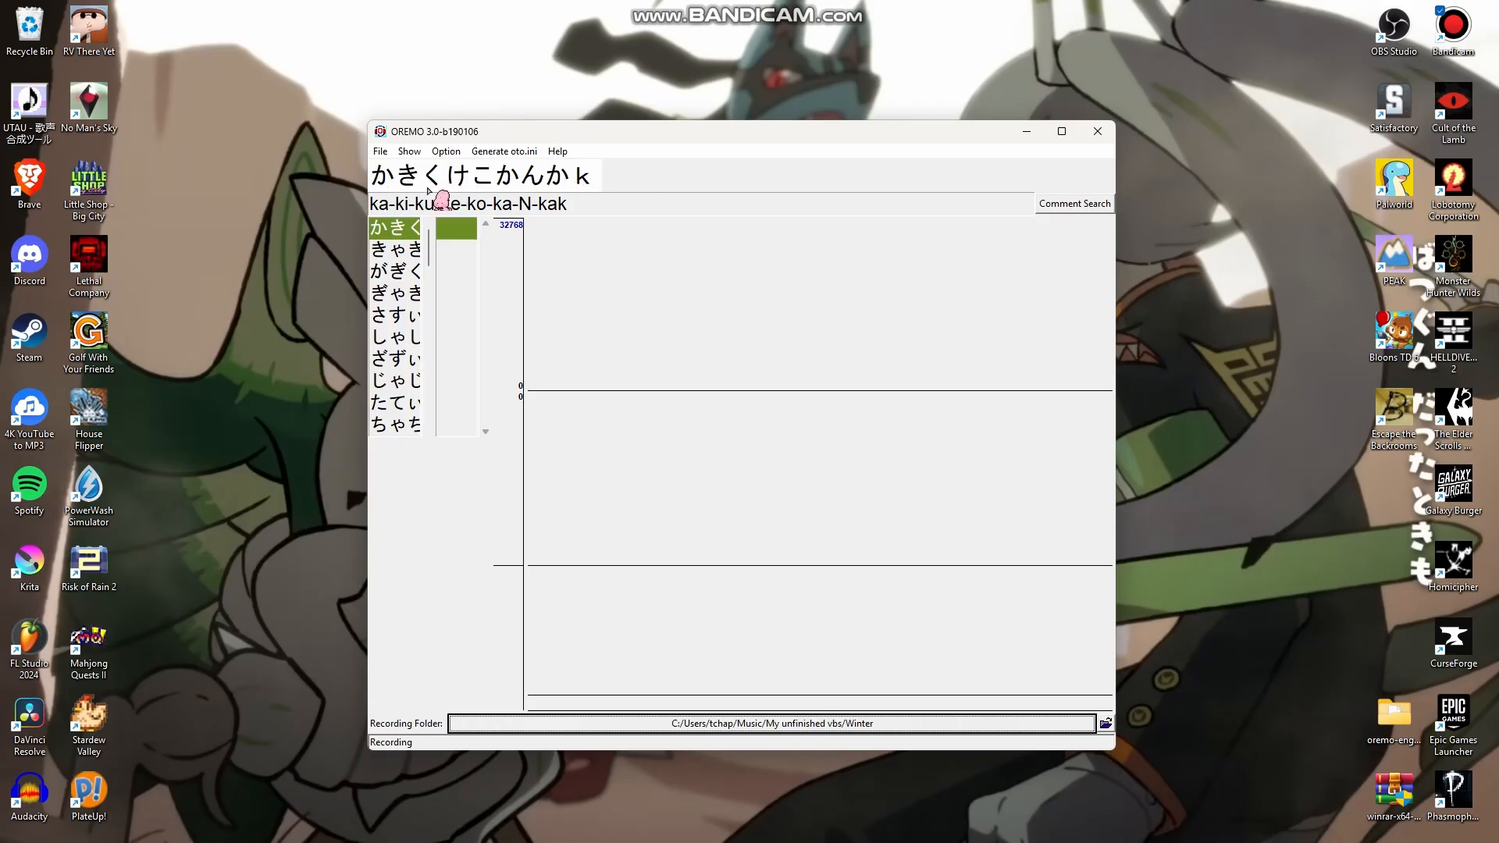
Preview both reclists in CVVC Tutorial Stuff and load Salem CVVC Reclist (expand + JPmod) as the voice list
left_click(382, 152)
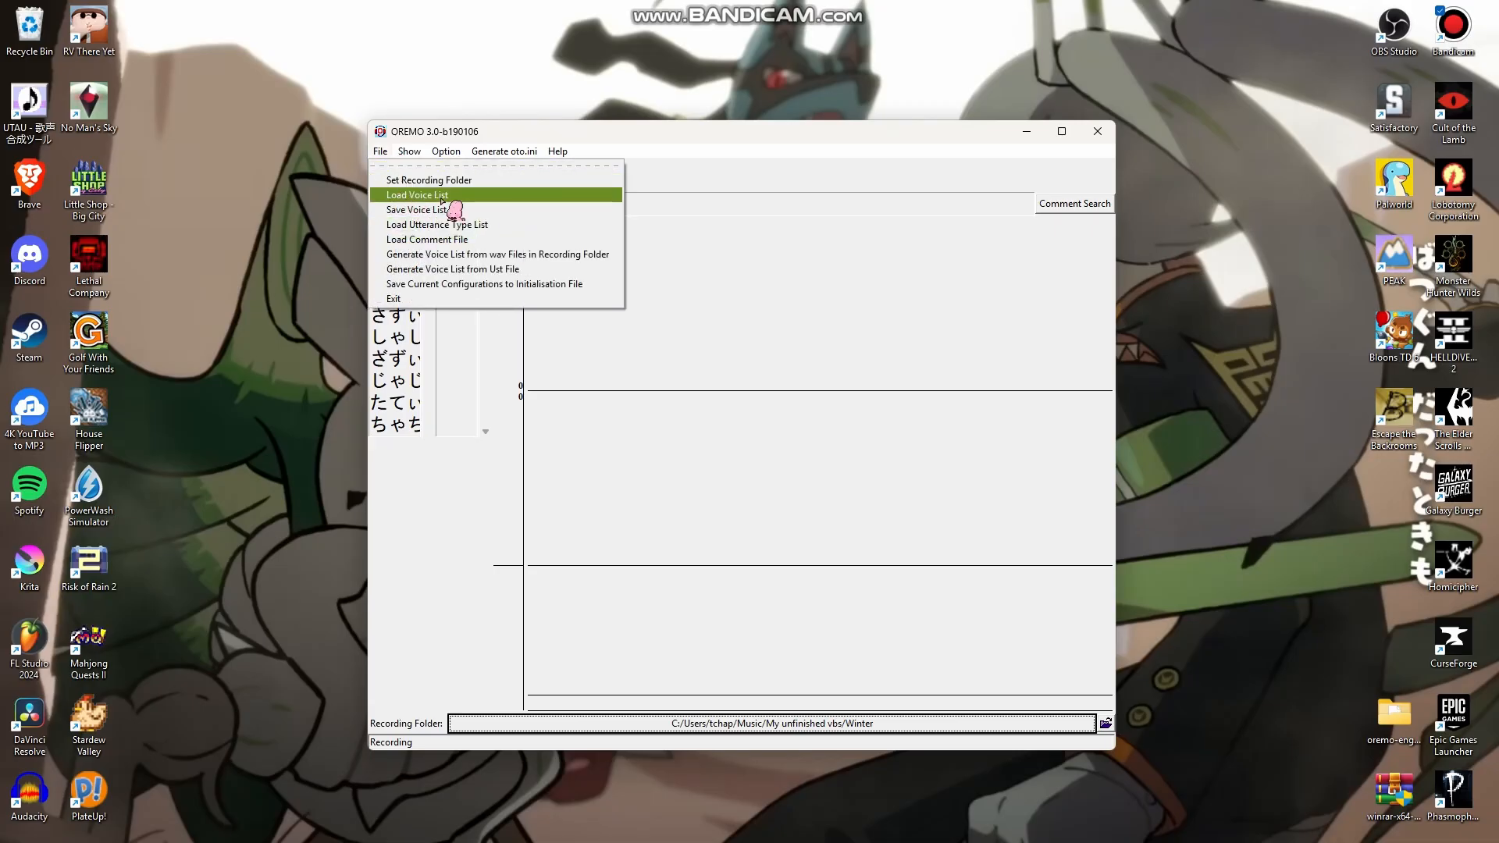
left_click(438, 195)
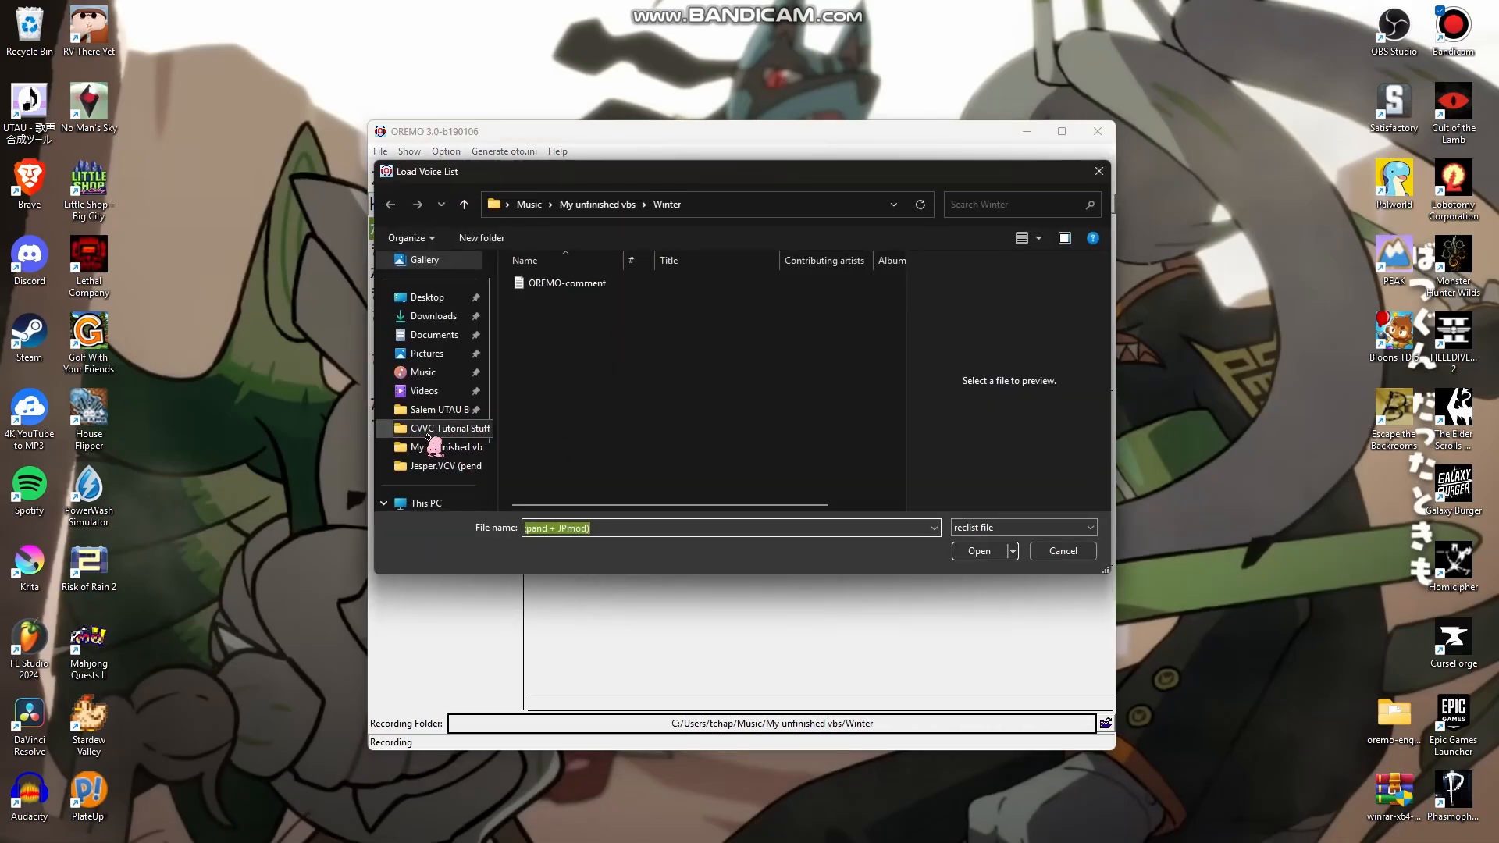
left_click(449, 431)
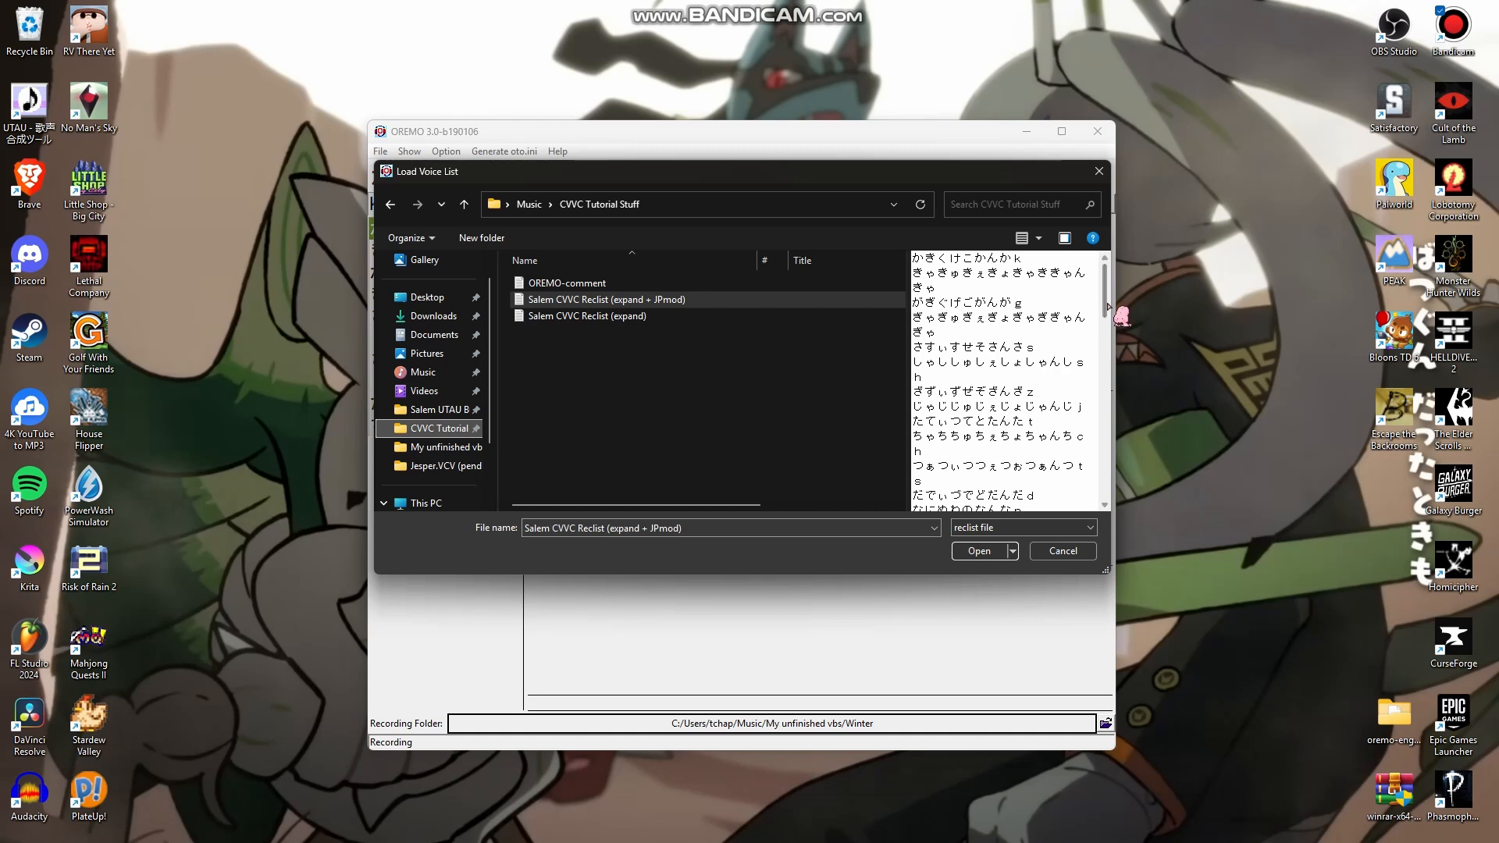
left_click_drag(1105, 307, 1124, 506)
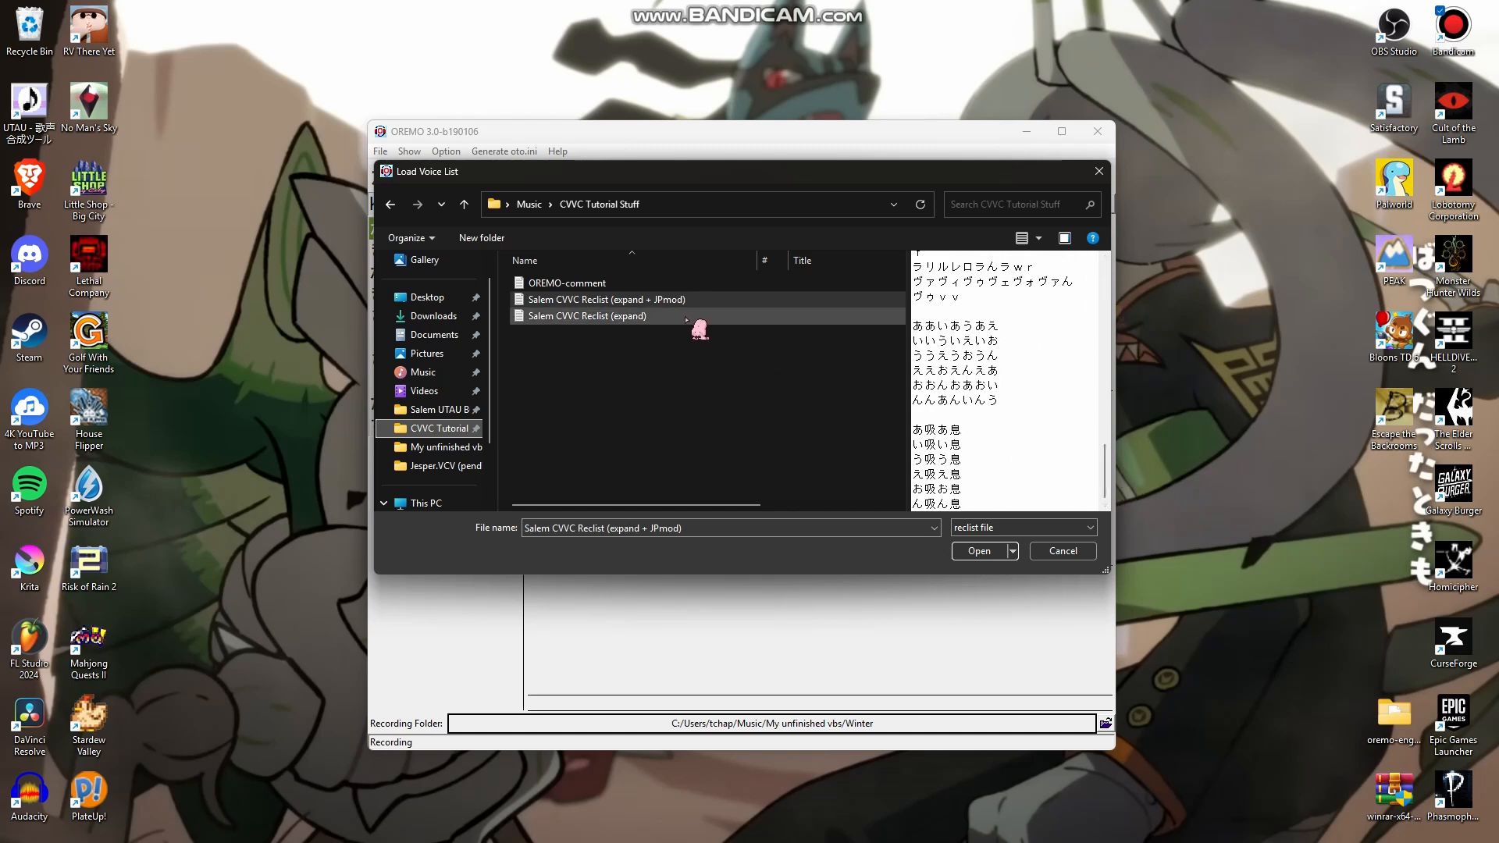
left_click(707, 316)
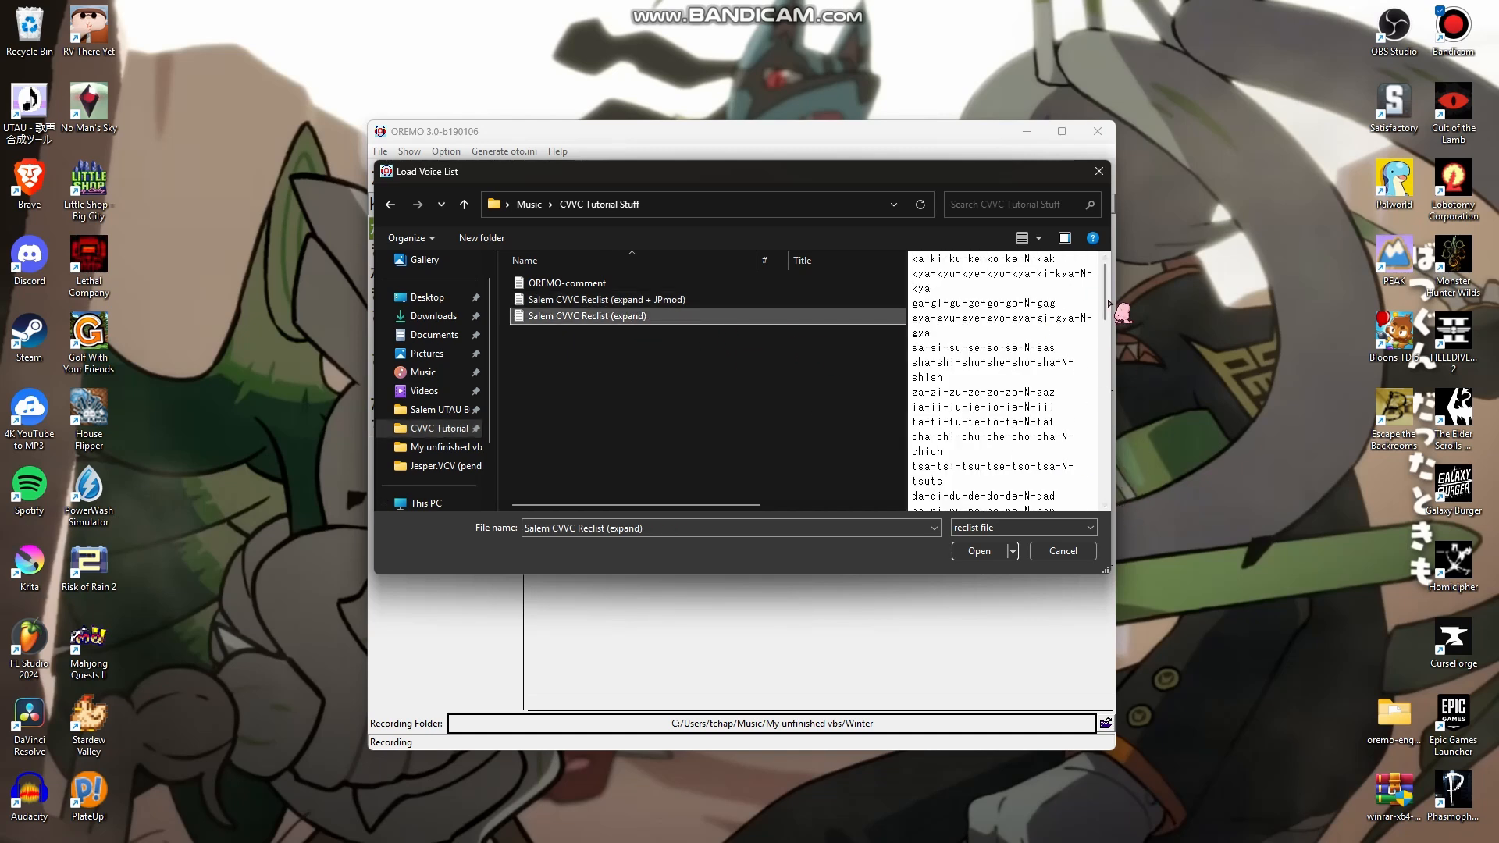
mouse_move(1105, 301)
left_mouse_down()
mouse_move(1110, 496)
mouse_move(1119, 304)
left_mouse_up()
left_click(800, 300)
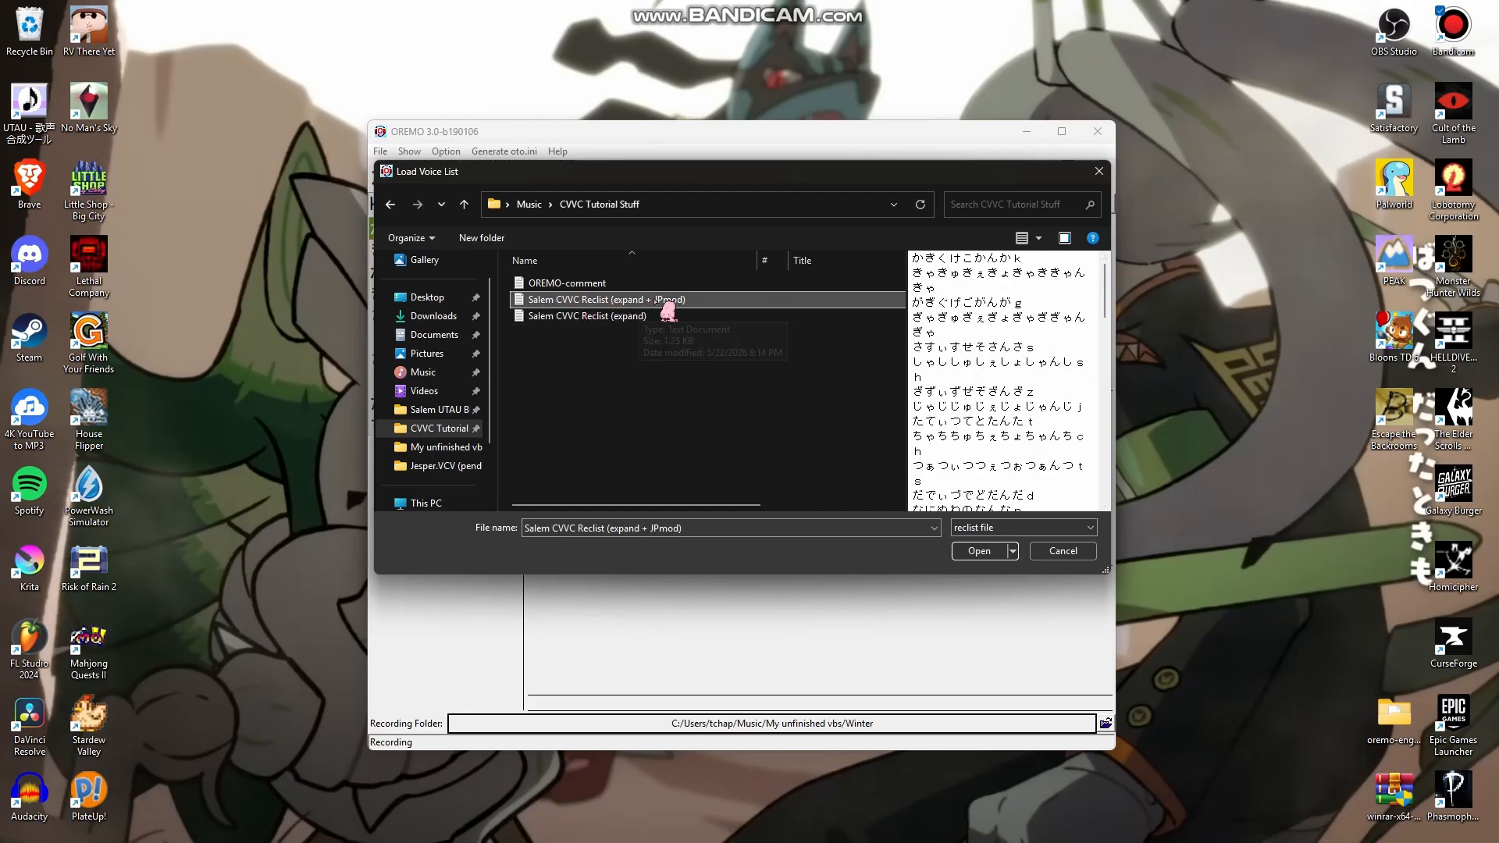
left_click(979, 551)
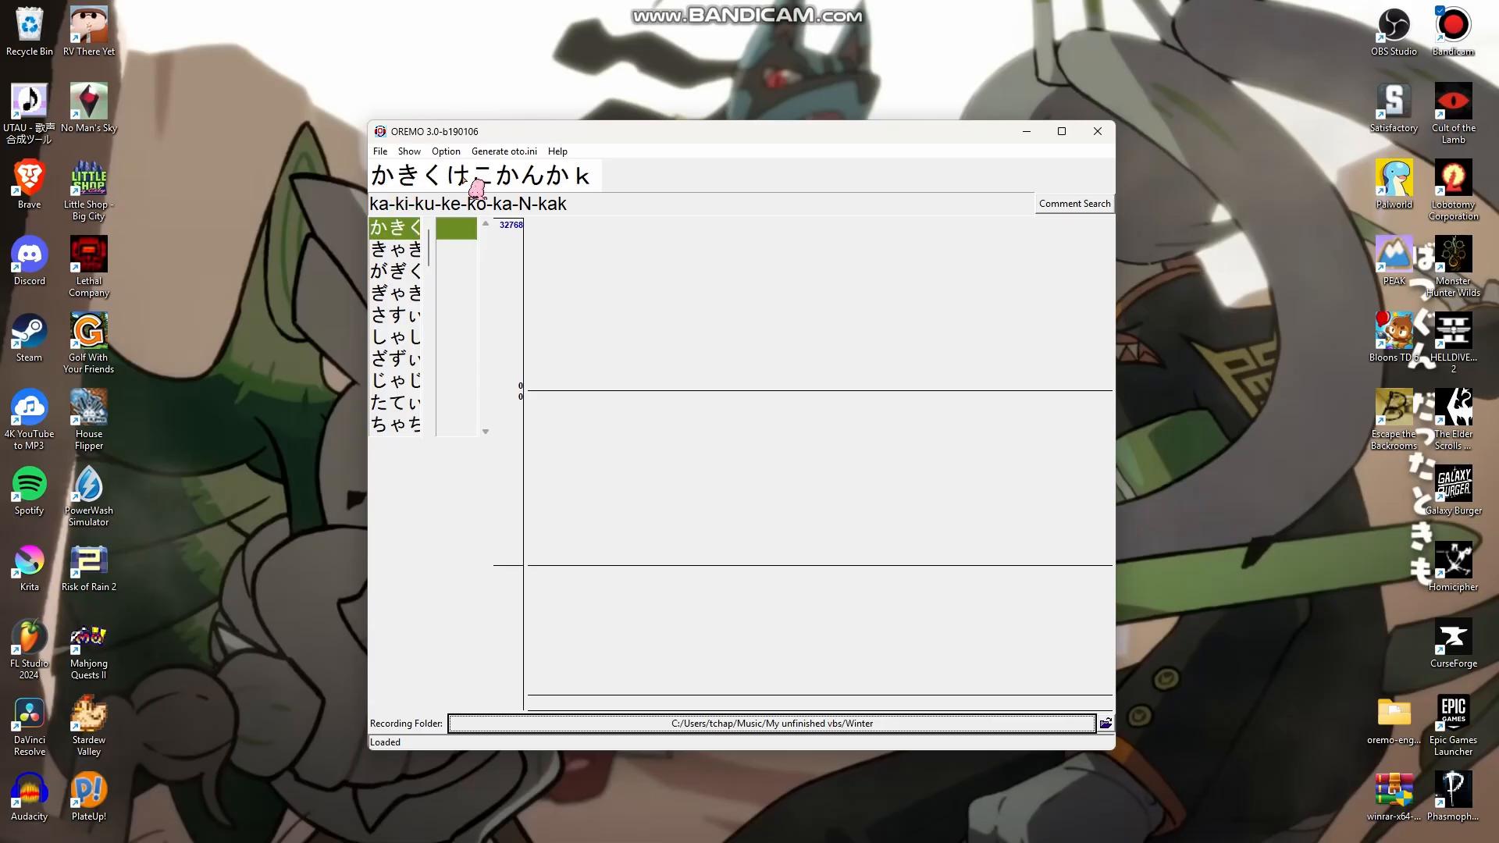
left_click_drag(567, 204, 372, 205)
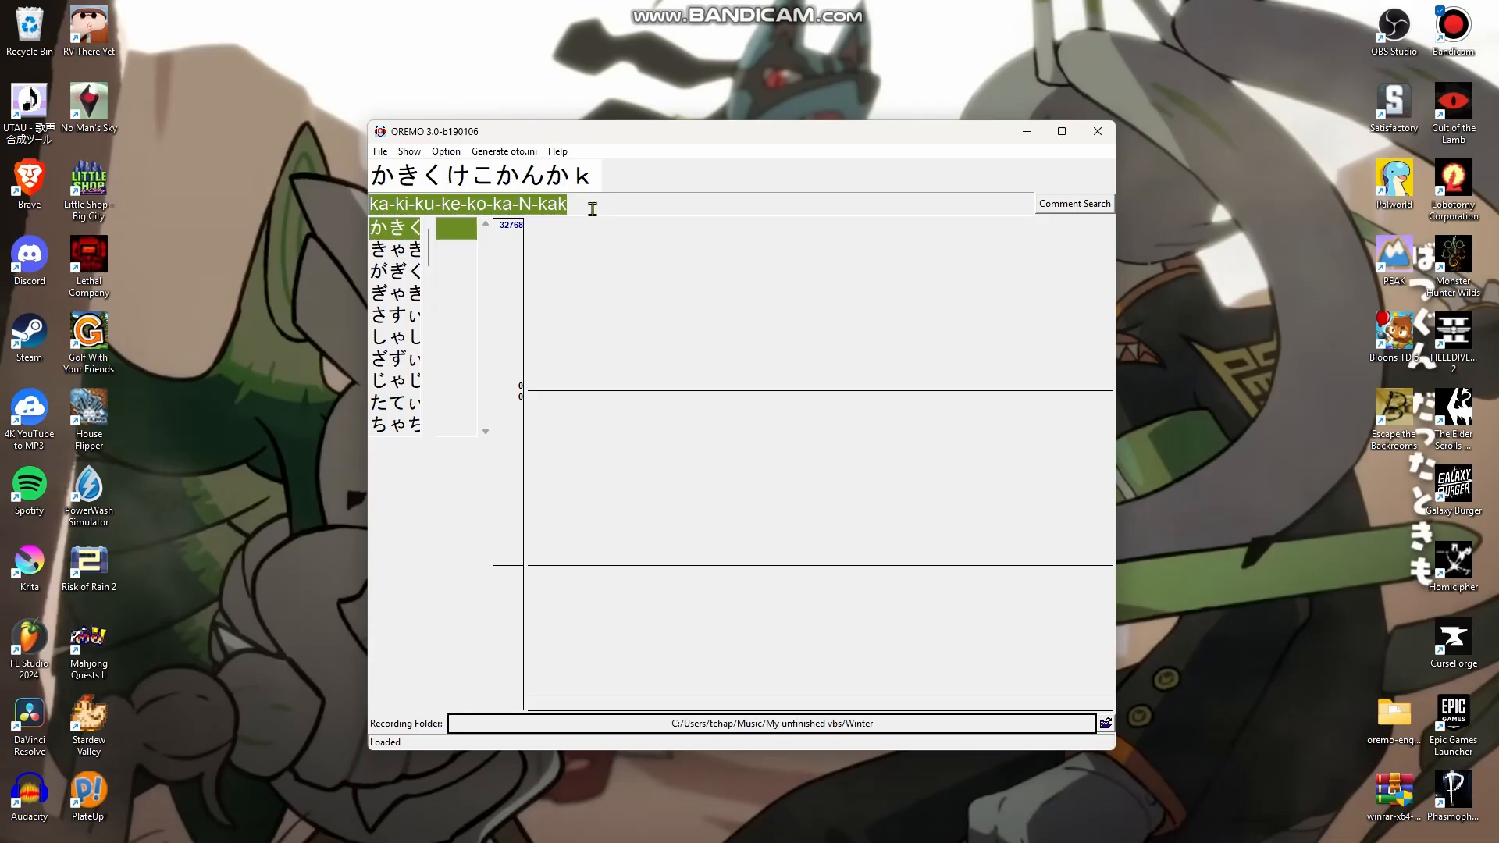
Check the romaji comments for the first six reclist lines, finishing on かきくけこかんかk
left_click(393, 250)
left_click(396, 271)
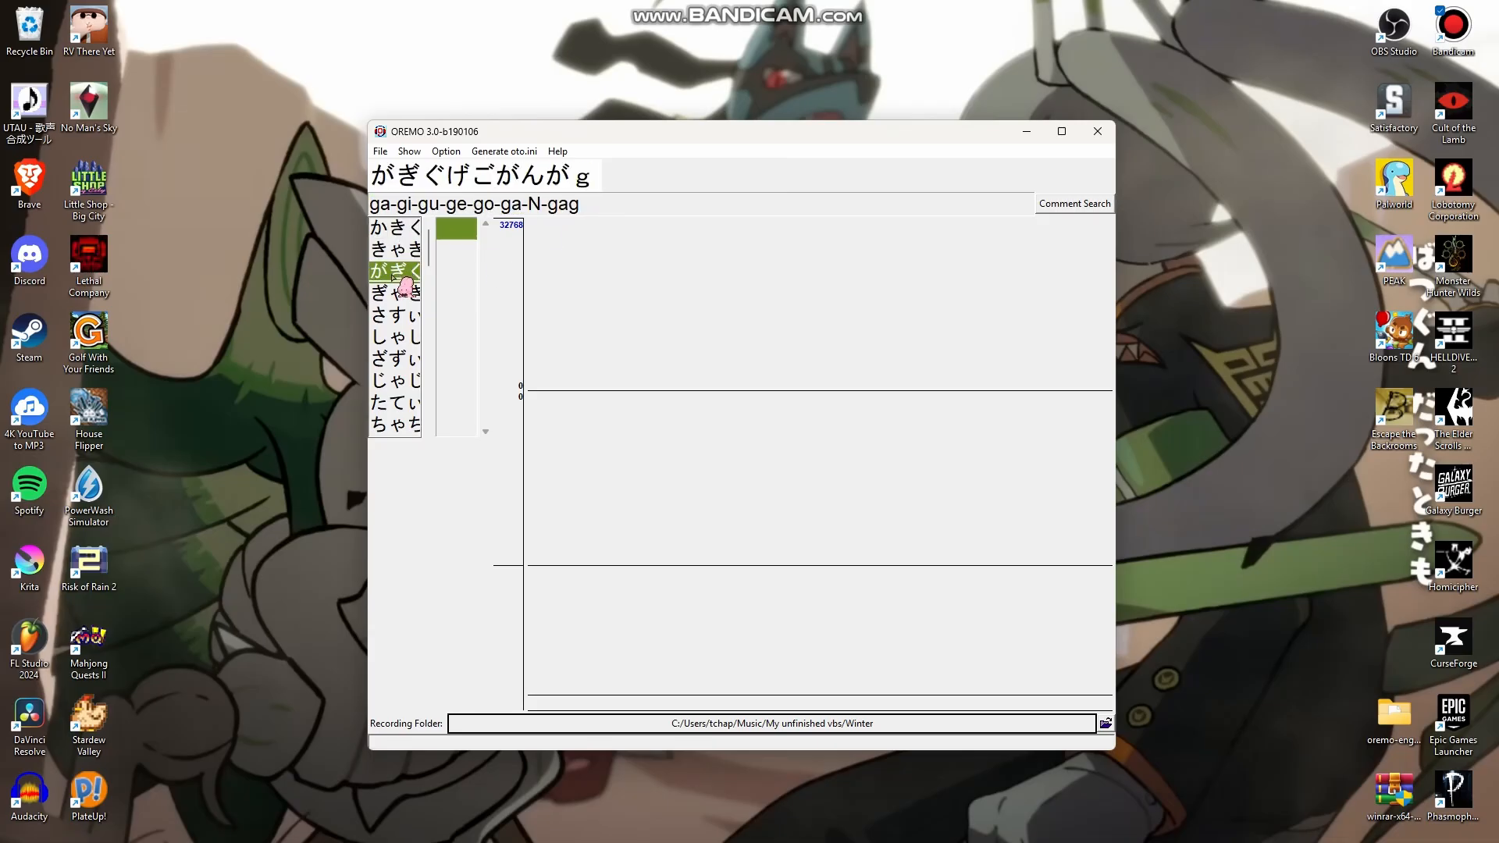
left_click(399, 293)
left_click(399, 314)
left_click(400, 337)
left_click(394, 227)
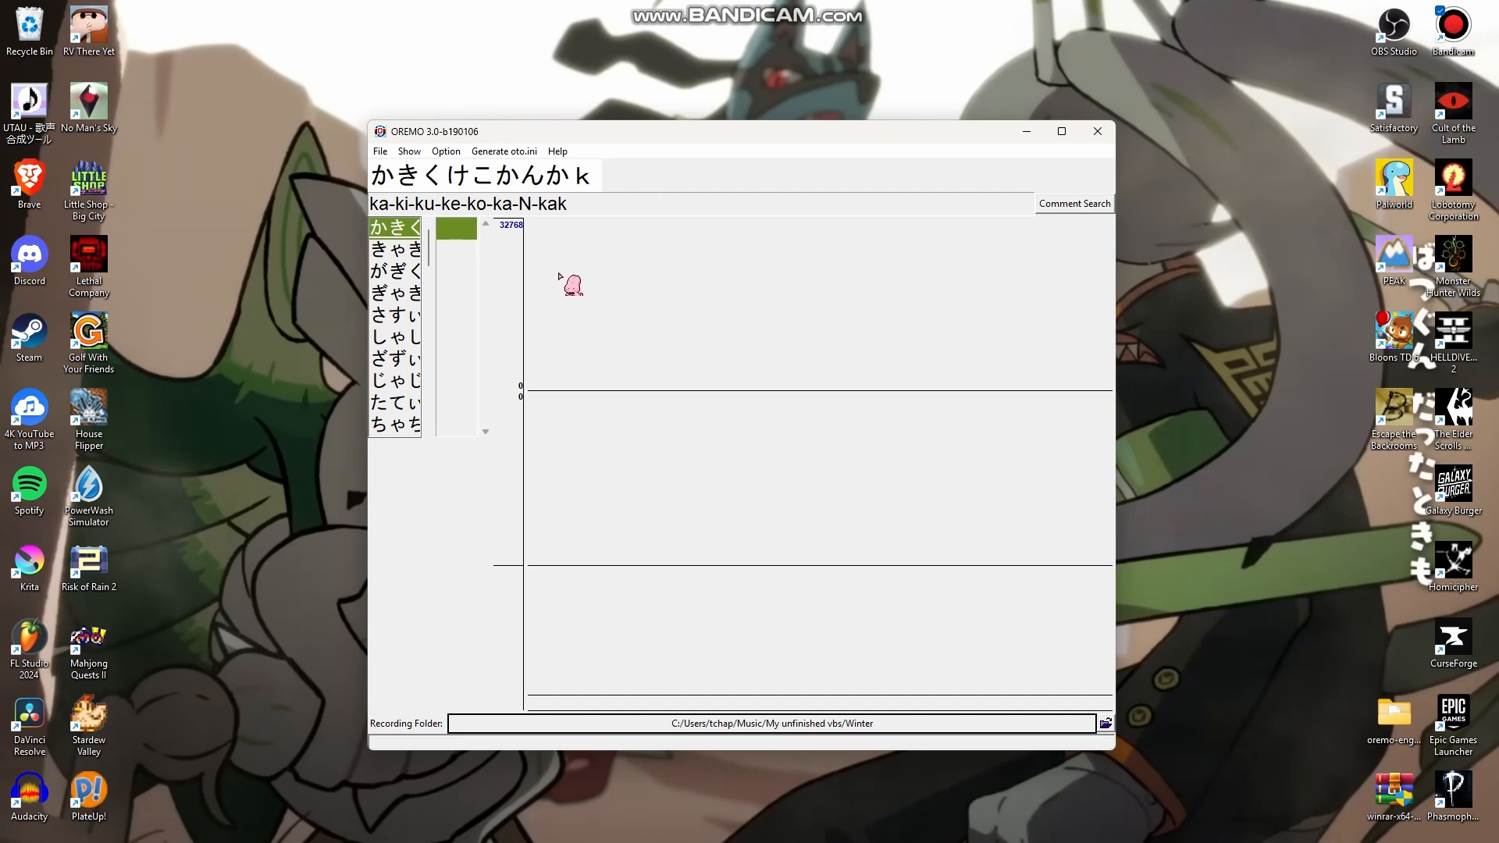
Open the recording style settings and browse for guide music in the 8beats_120bpm_C3-C5 folder of Salem UTAU BGM
left_click(447, 152)
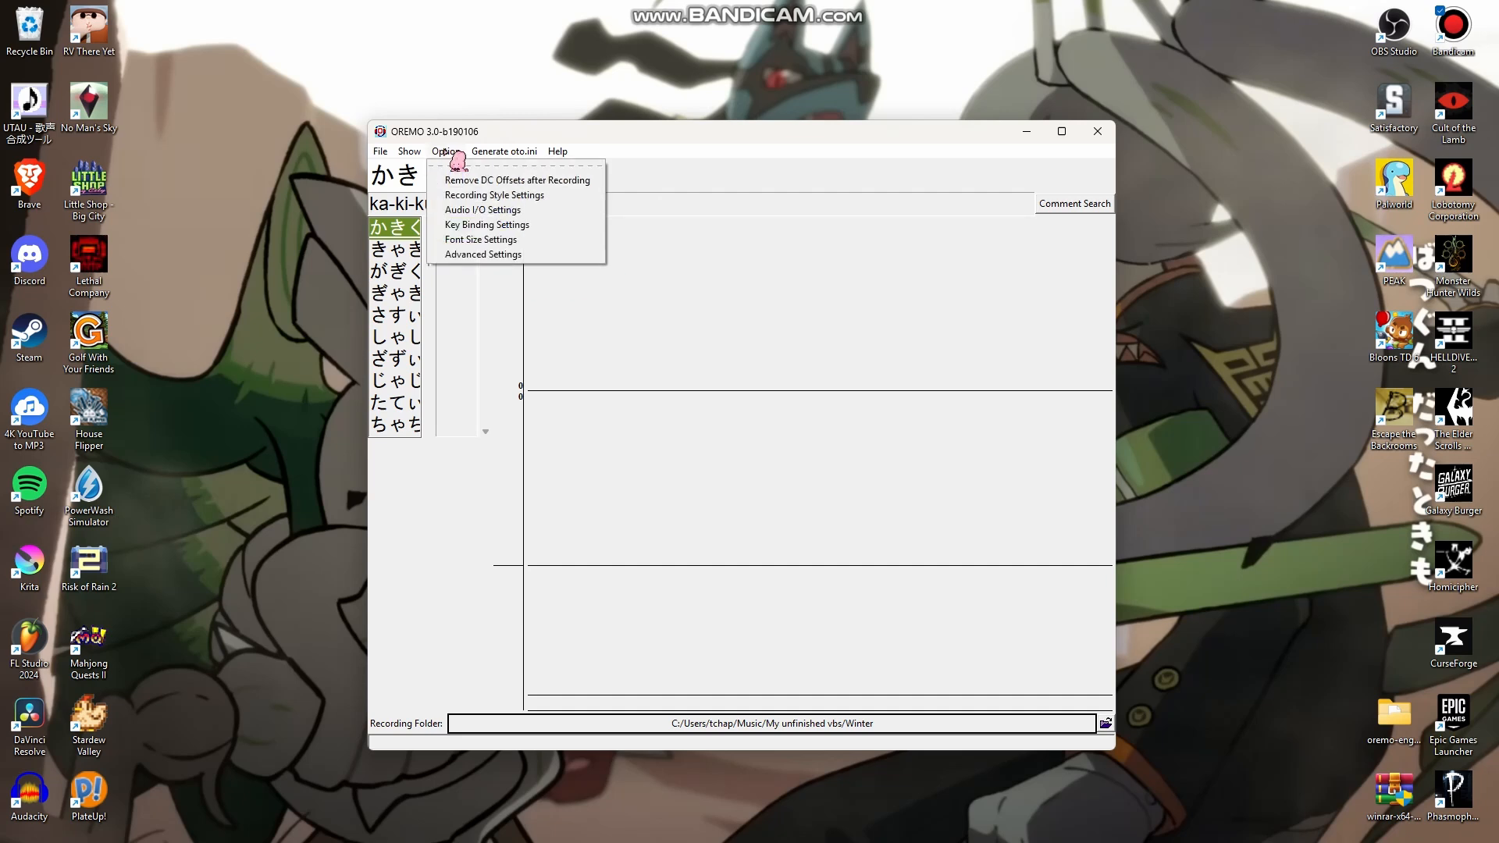
left_click(475, 196)
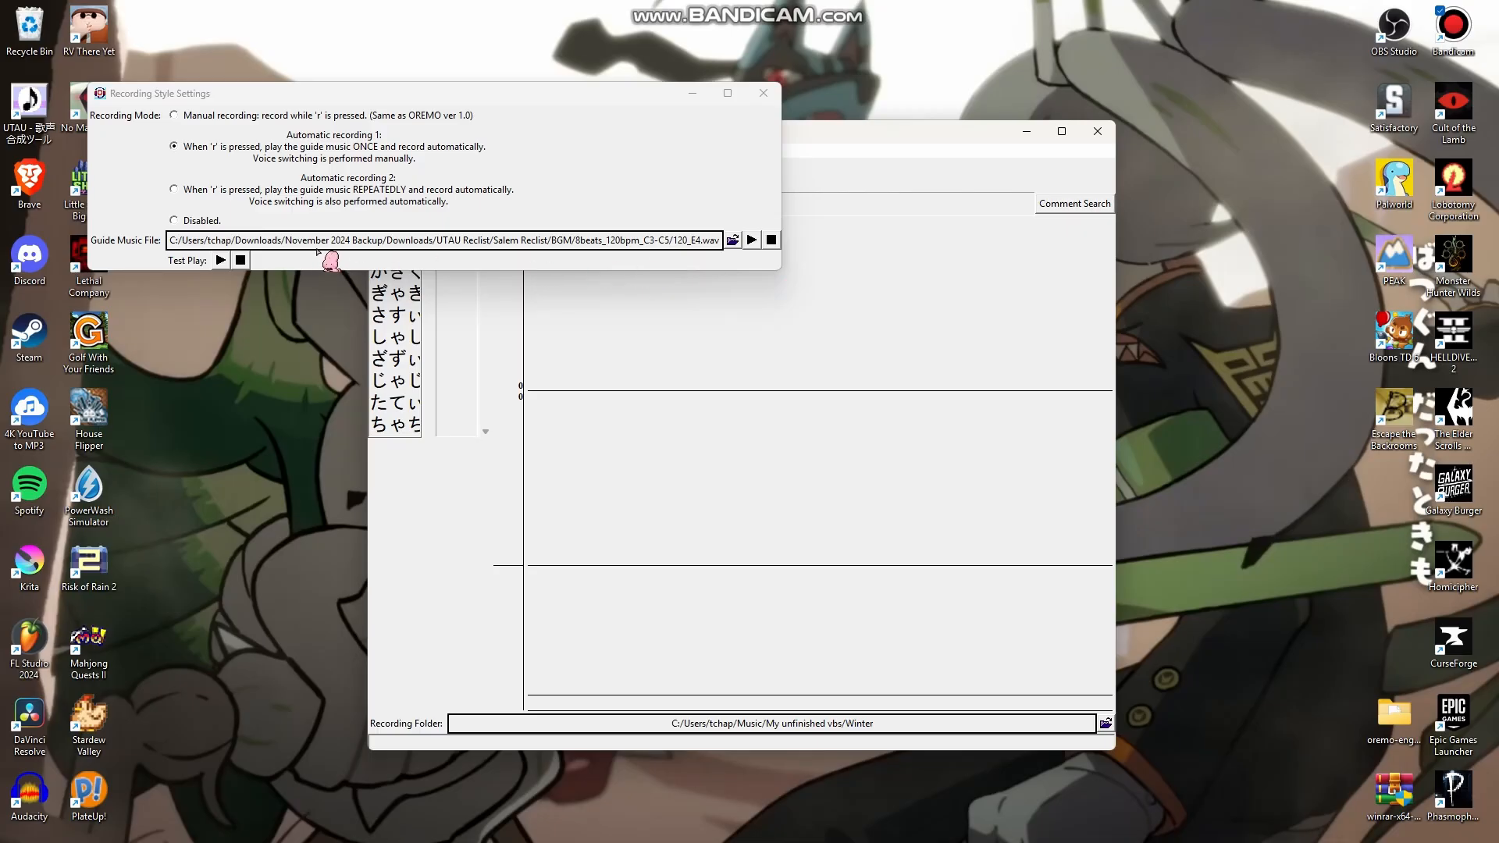
left_click(694, 241)
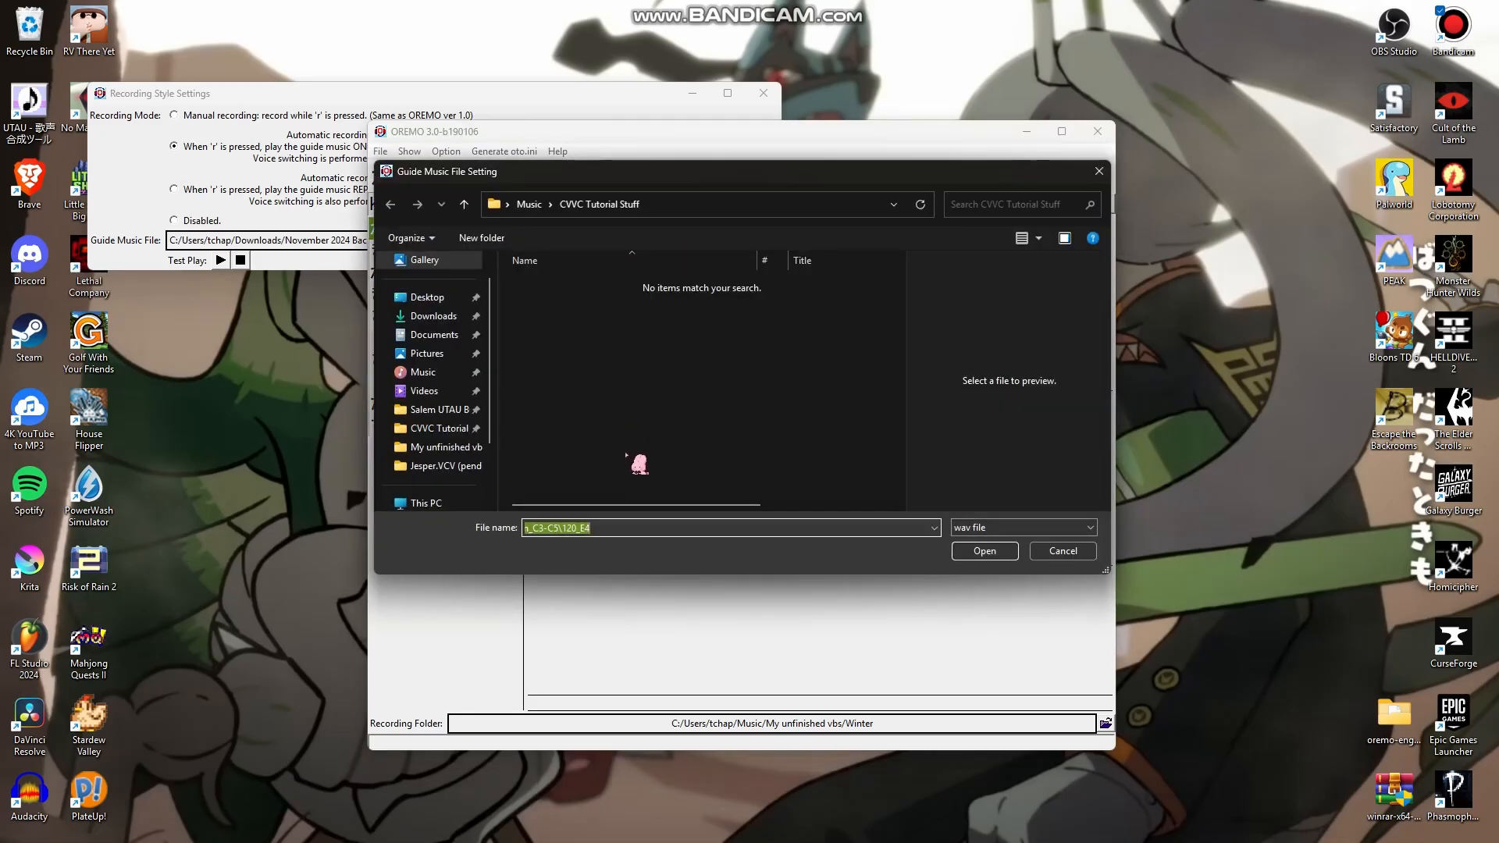
left_click(441, 412)
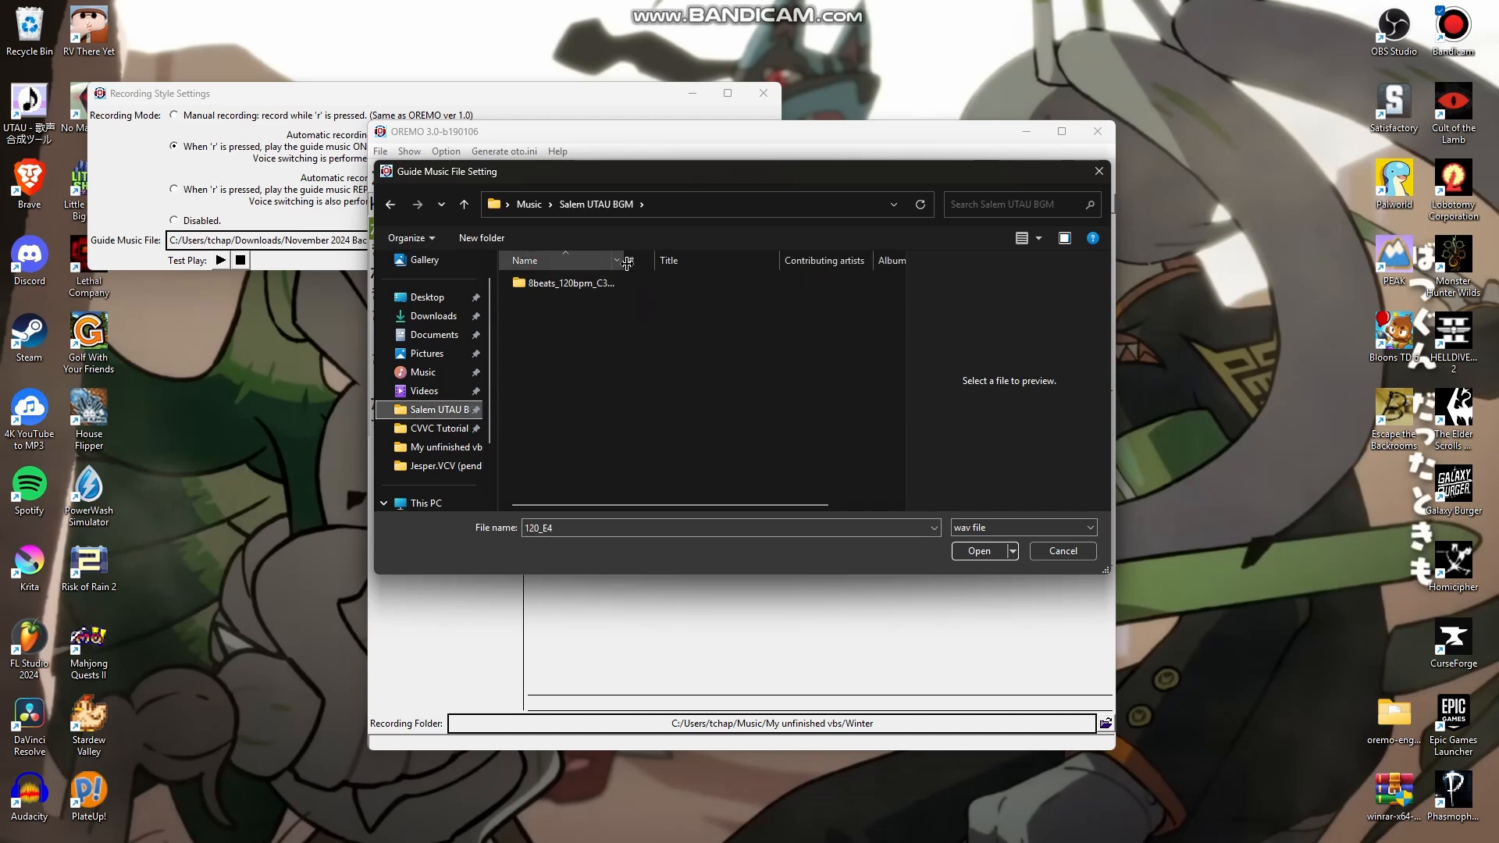
left_click_drag(625, 260, 713, 260)
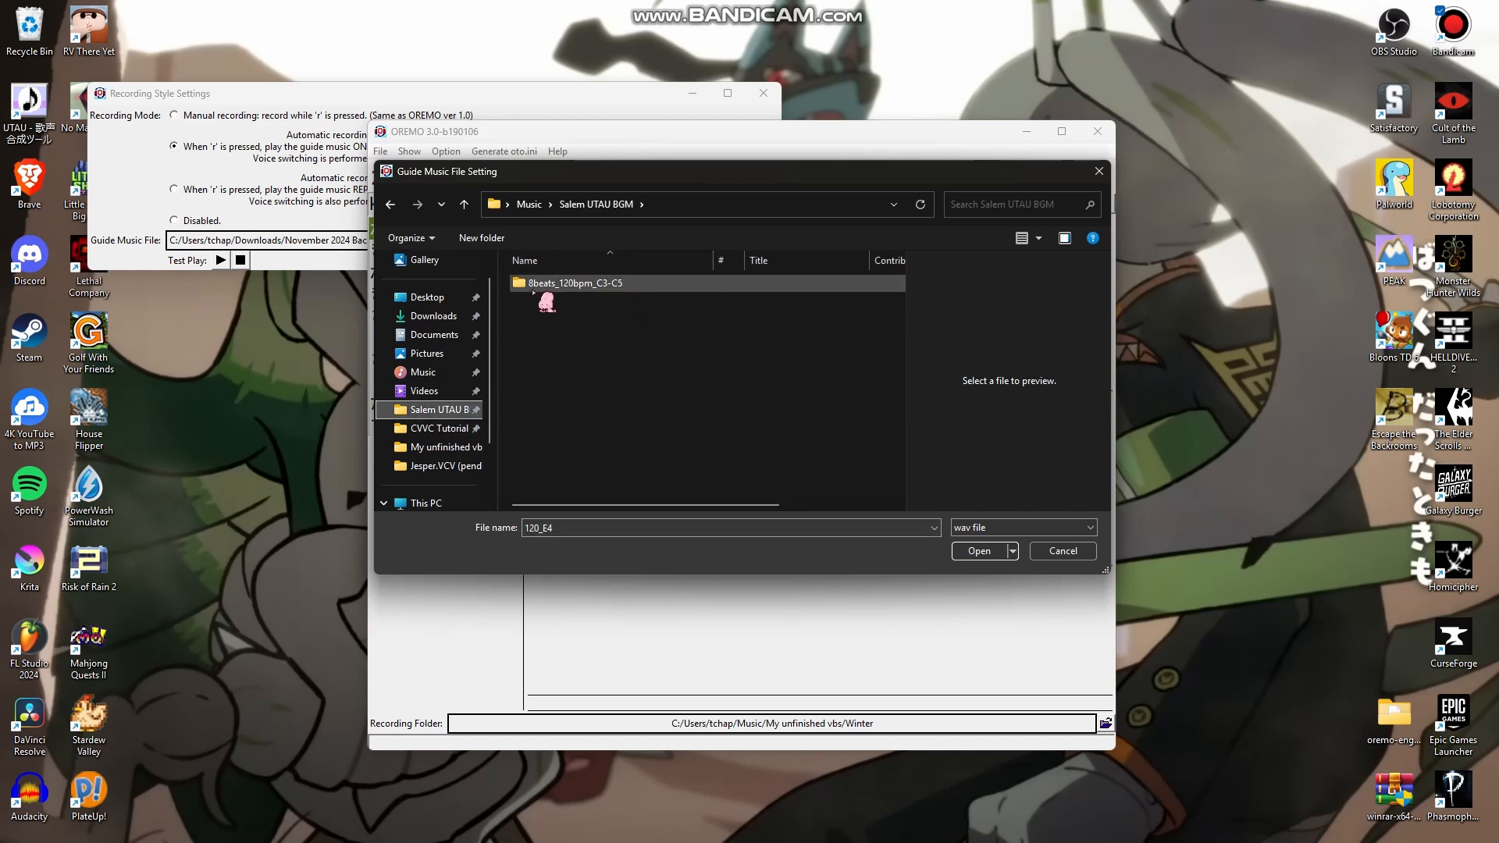
double_click(616, 289)
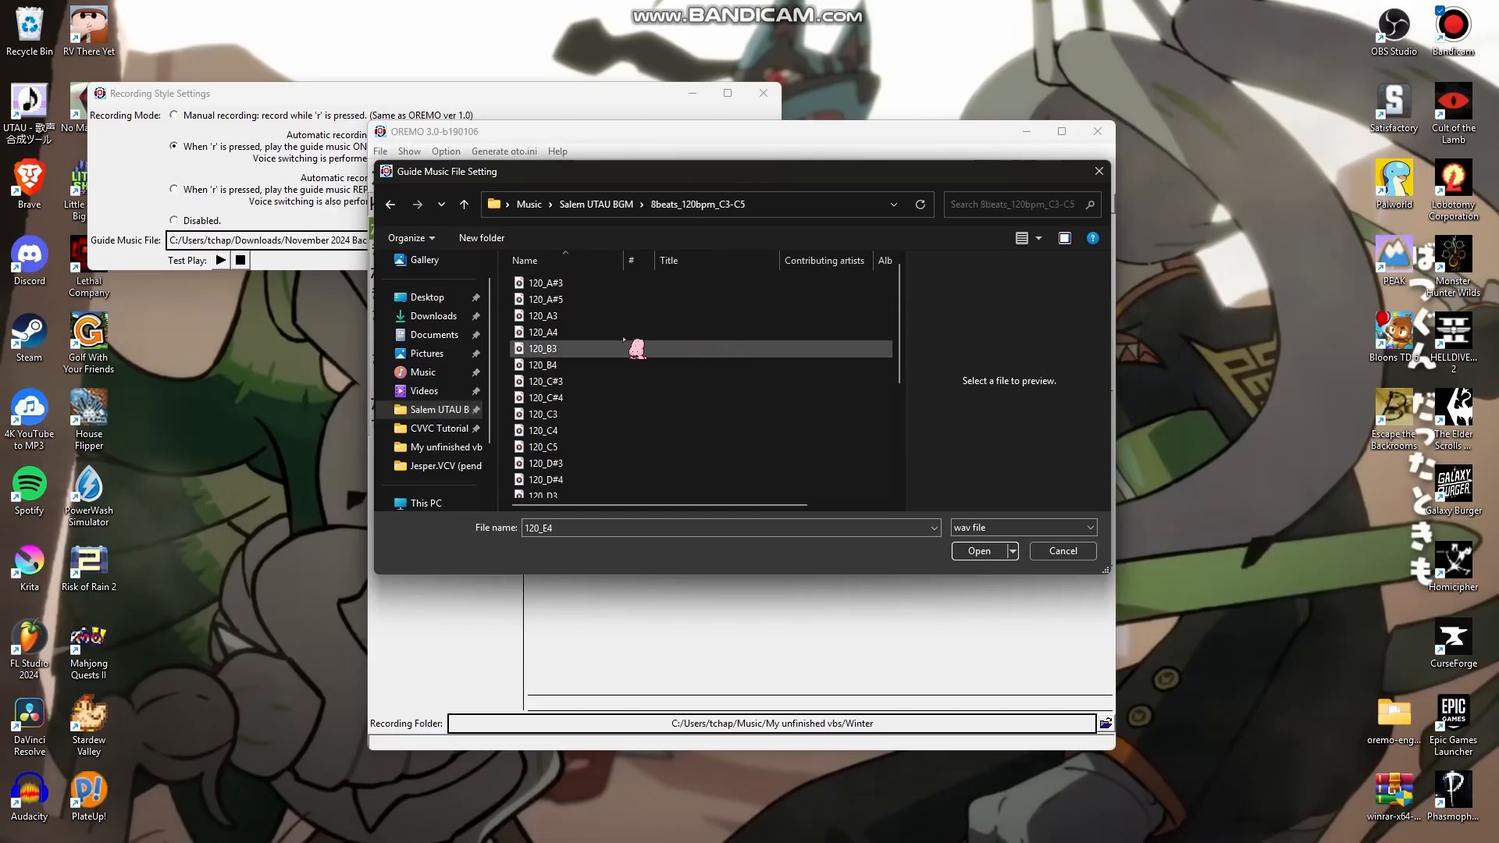
Choose 120_A3 as the guide music file and close the recording style settings
scroll(646, 340, "down", 4)
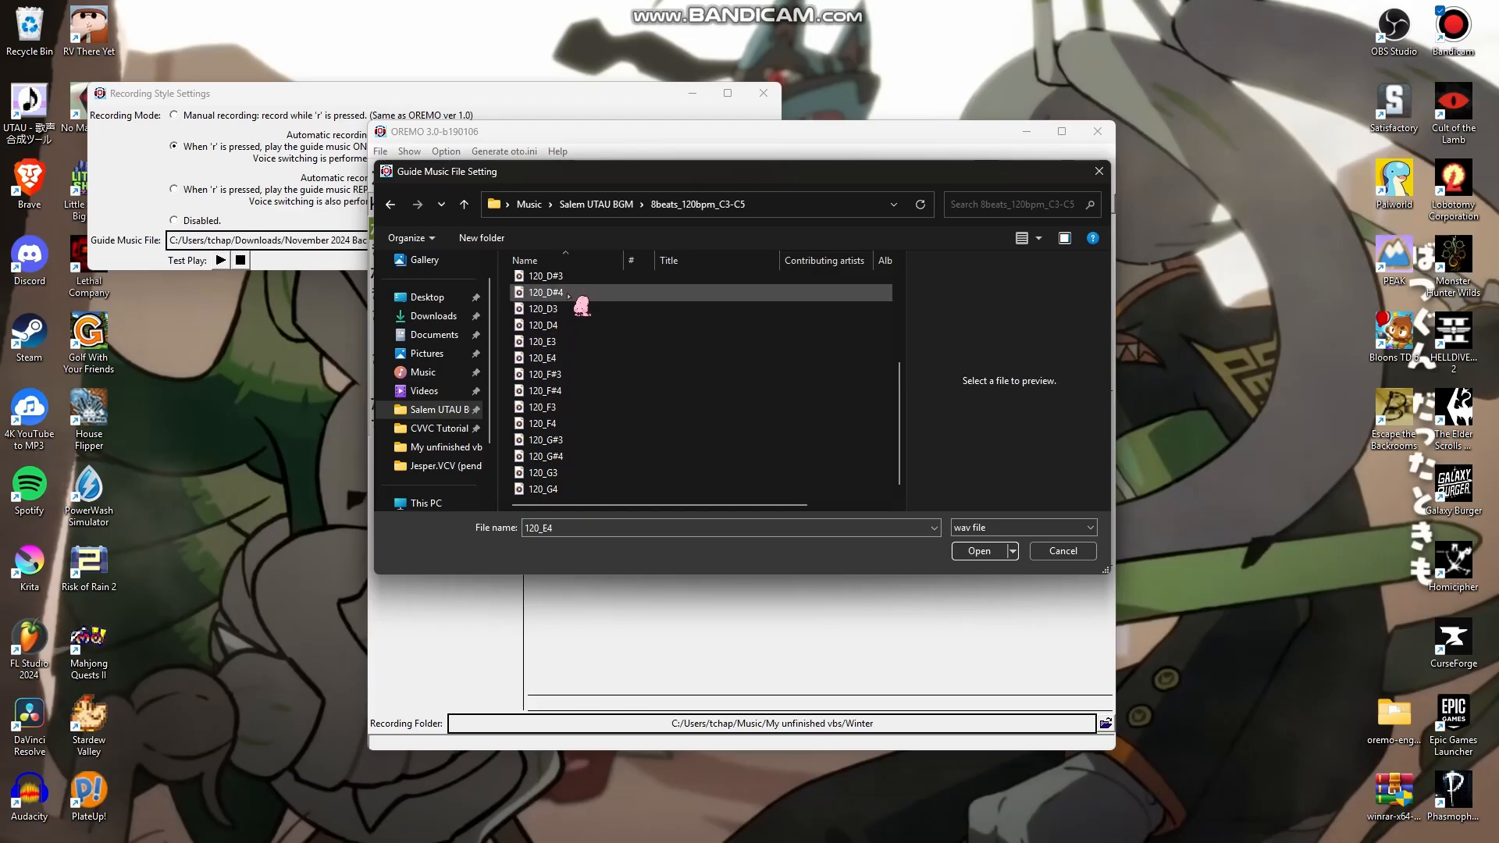
scroll(587, 373, "up", 3)
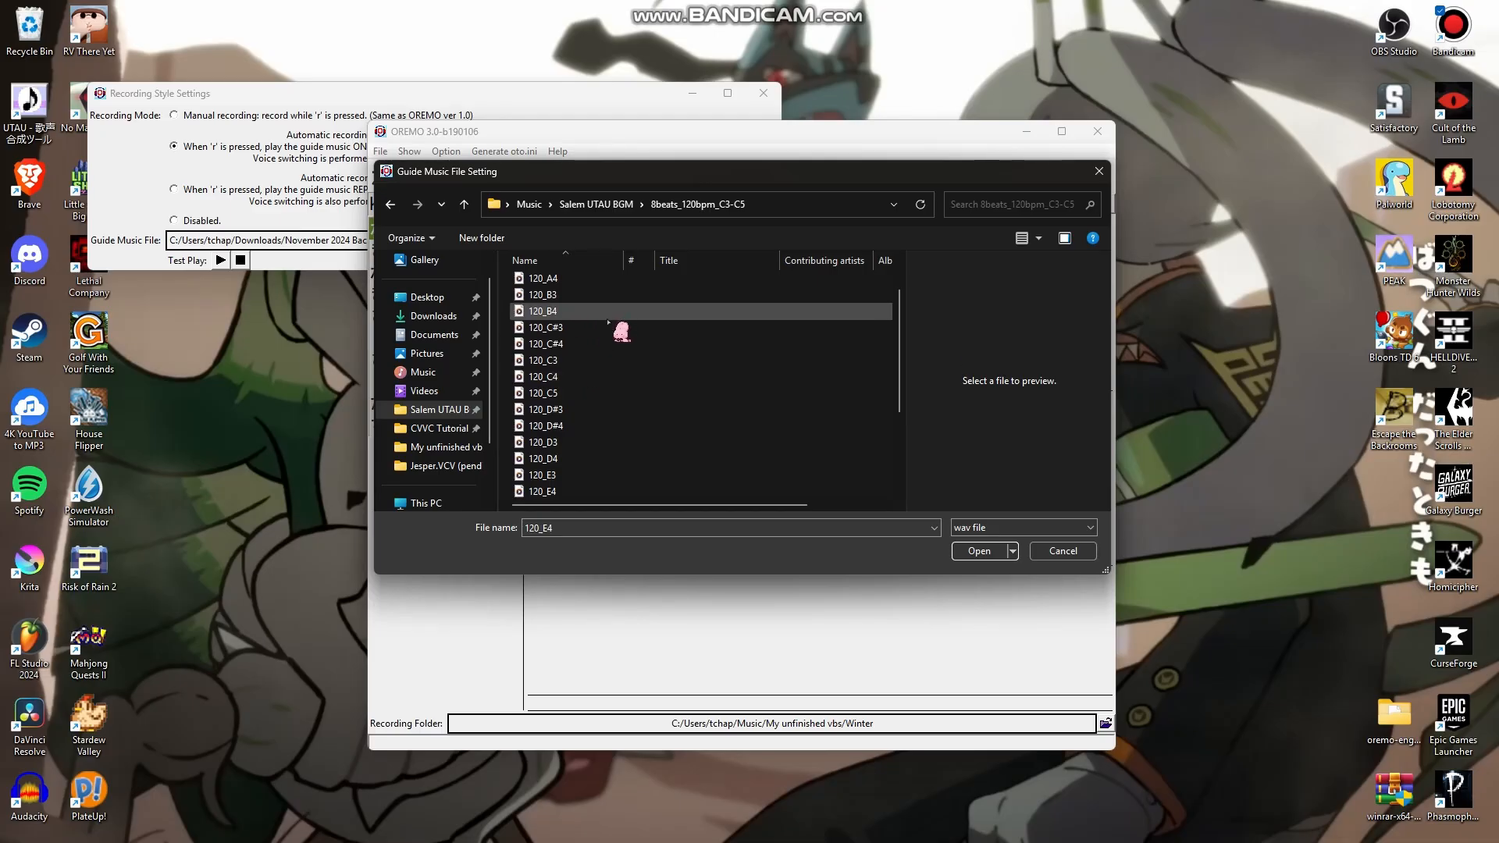
scroll(601, 384, "down", 3)
scroll(620, 389, "up", 4)
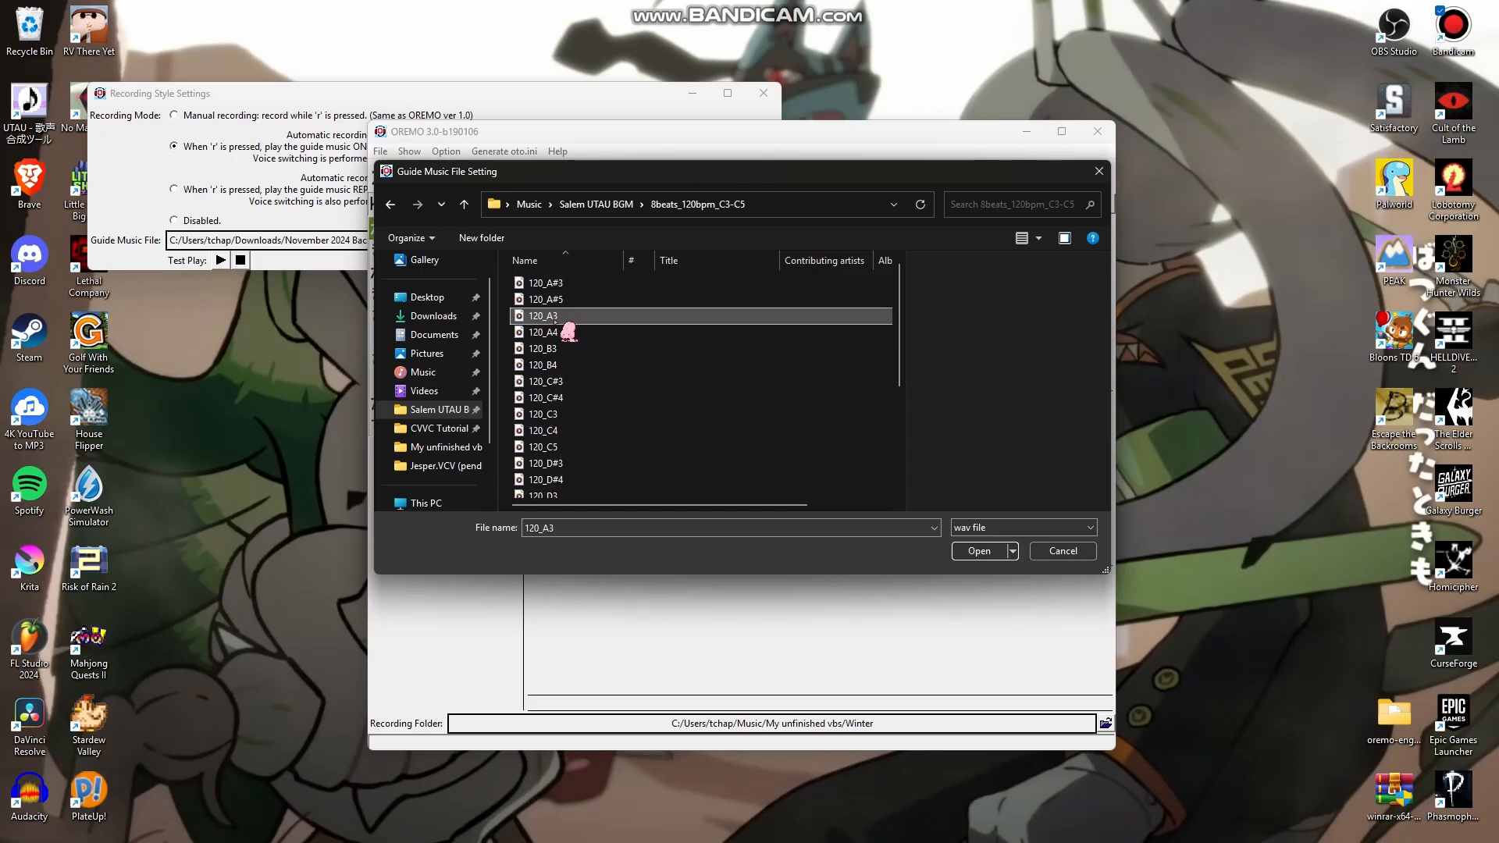
double_click(576, 320)
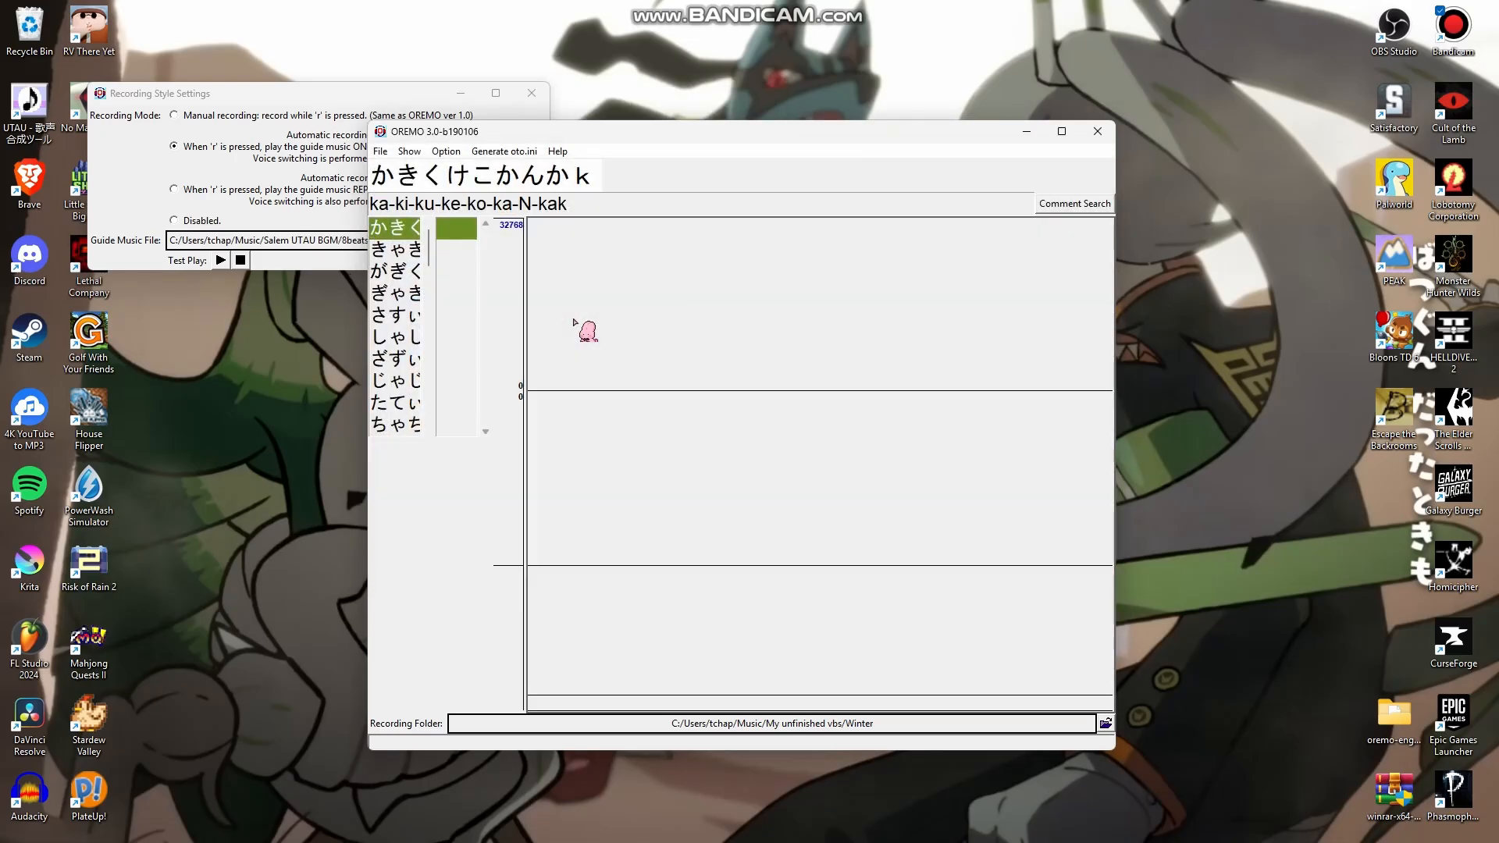
left_click_drag(375, 98, 490, 145)
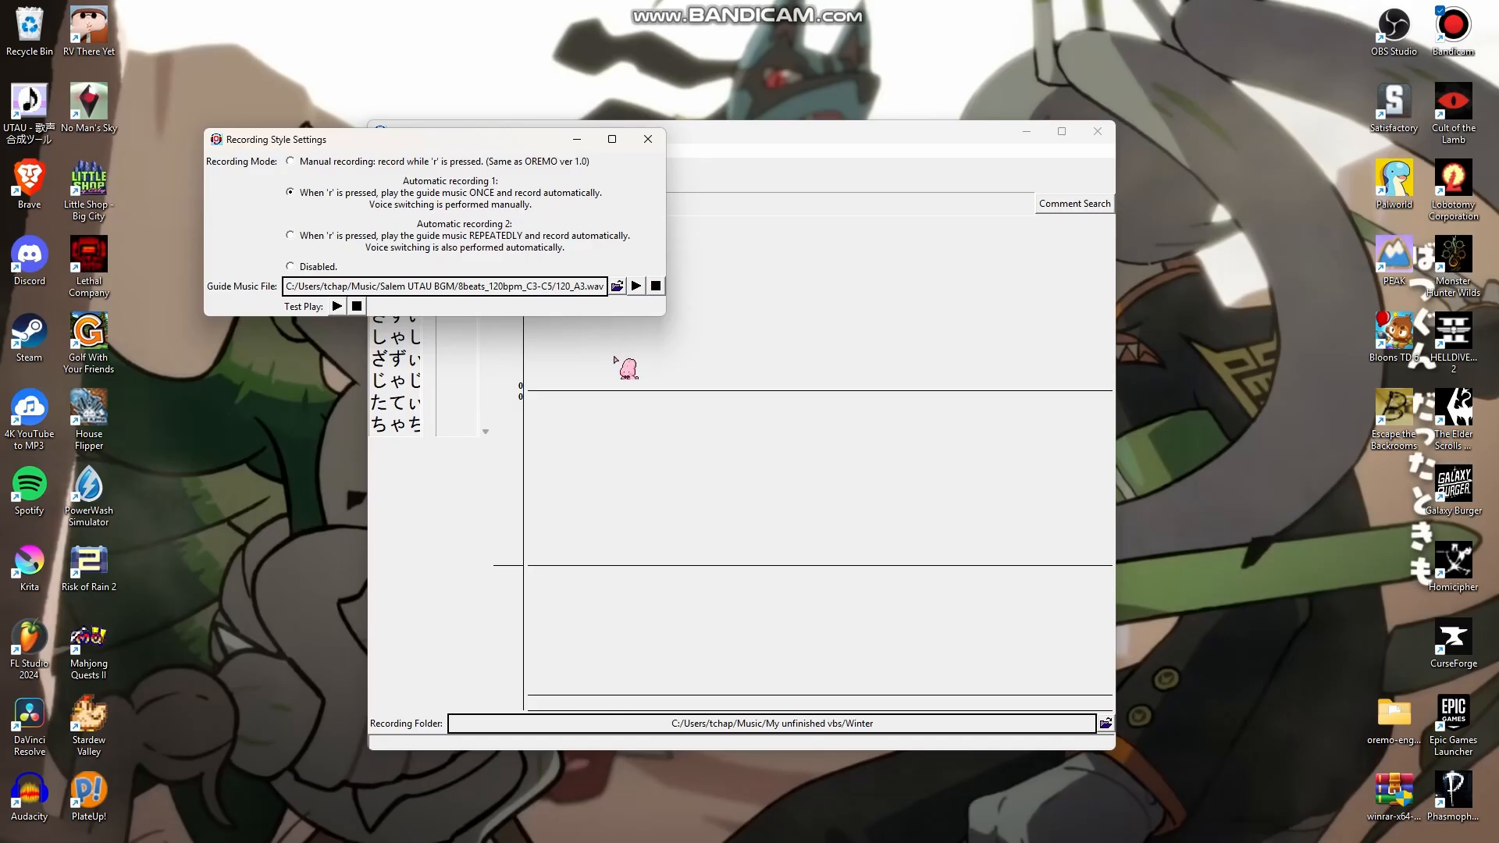
left_click_drag(468, 143, 459, 81)
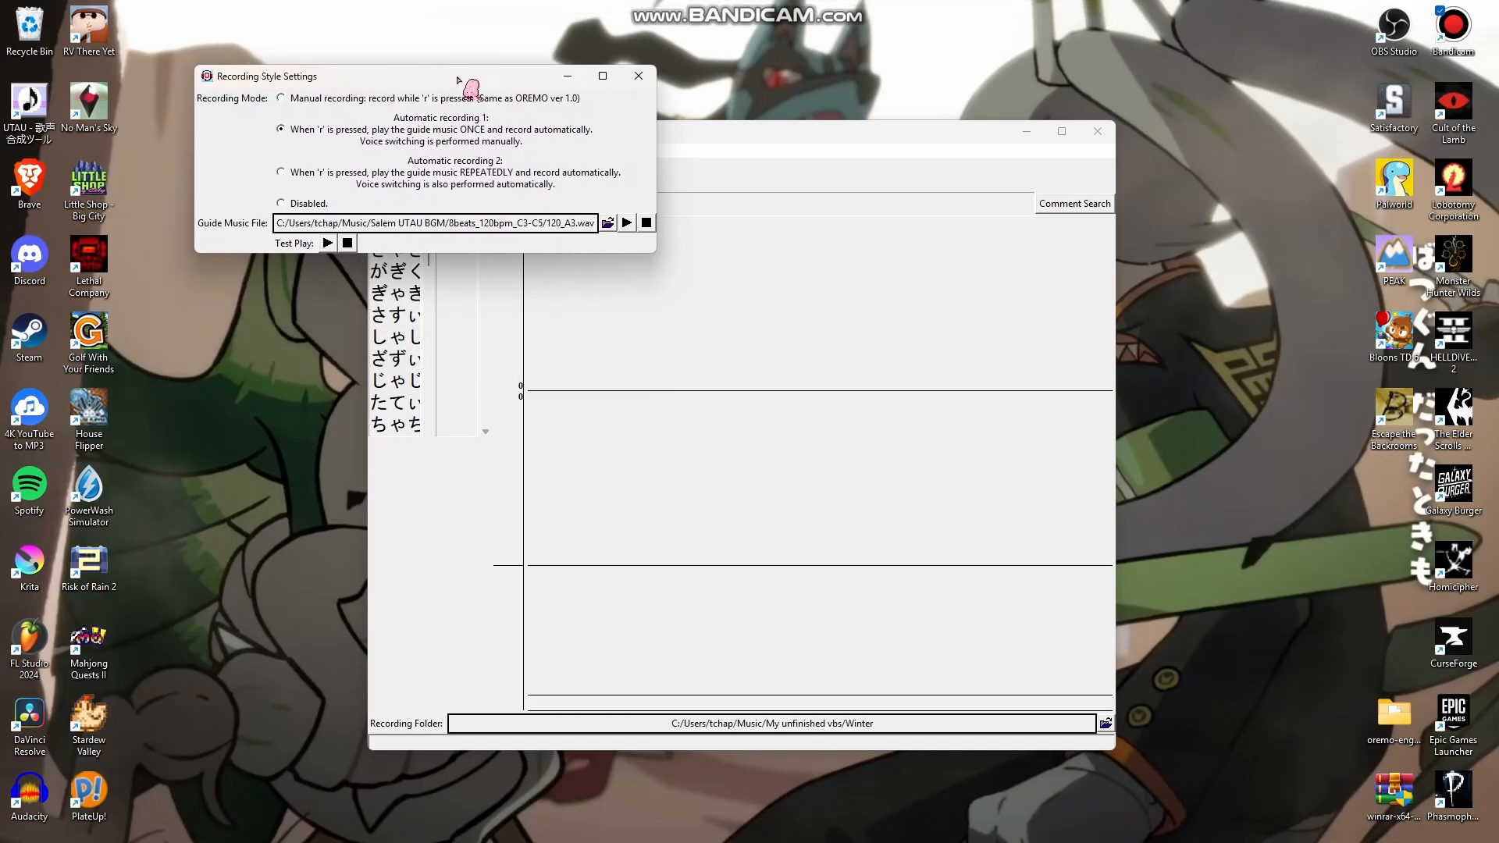
mouse_move(458, 79)
left_mouse_down()
mouse_move(467, 110)
mouse_move(464, 96)
left_mouse_up()
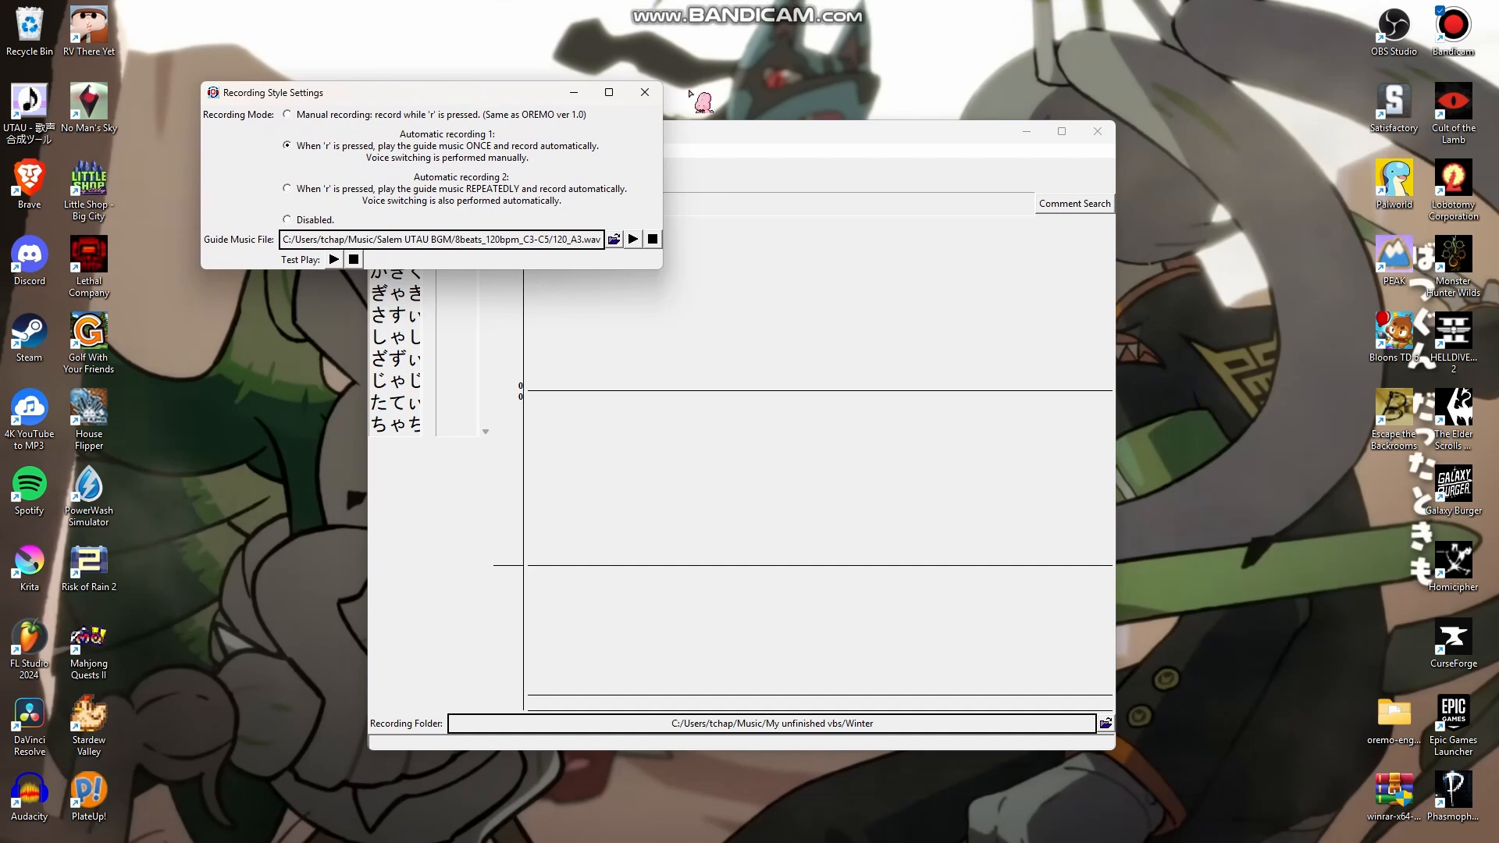
left_click(648, 95)
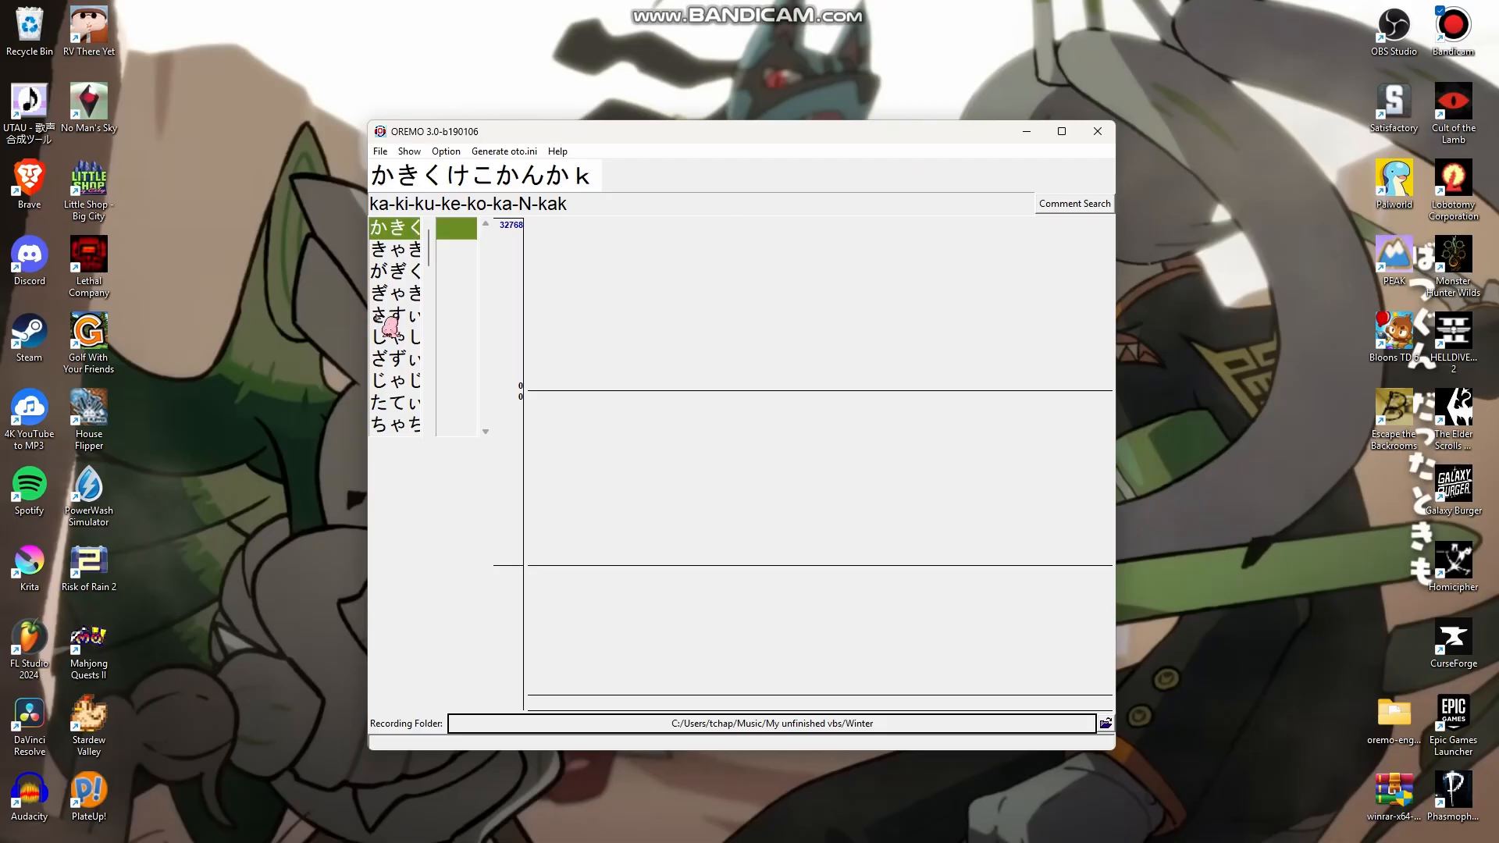
left_click_drag(433, 231, 436, 325)
left_click_drag(434, 425, 436, 227)
left_click(449, 154)
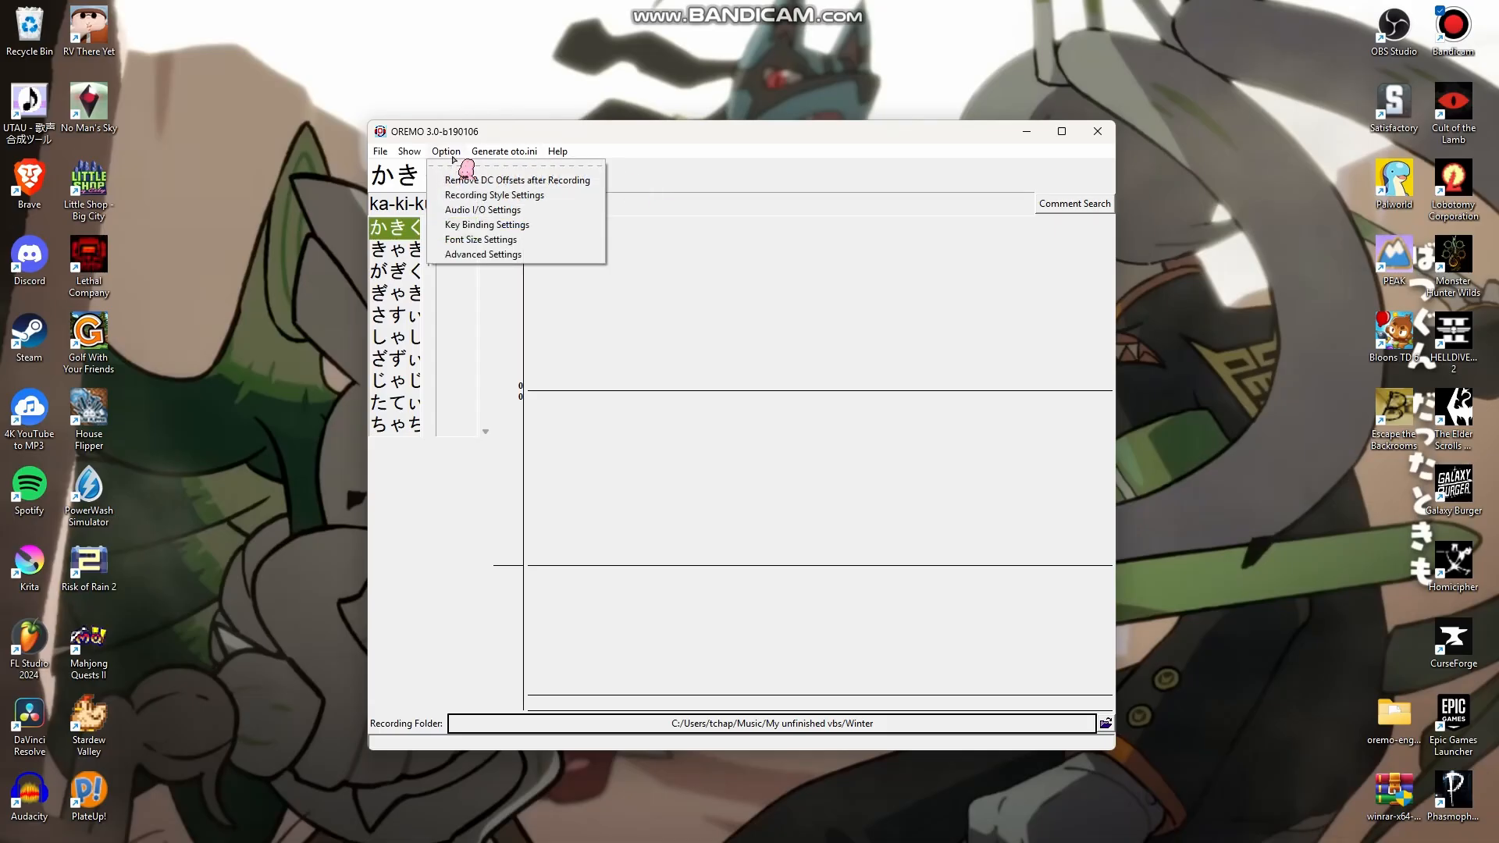
left_click(499, 210)
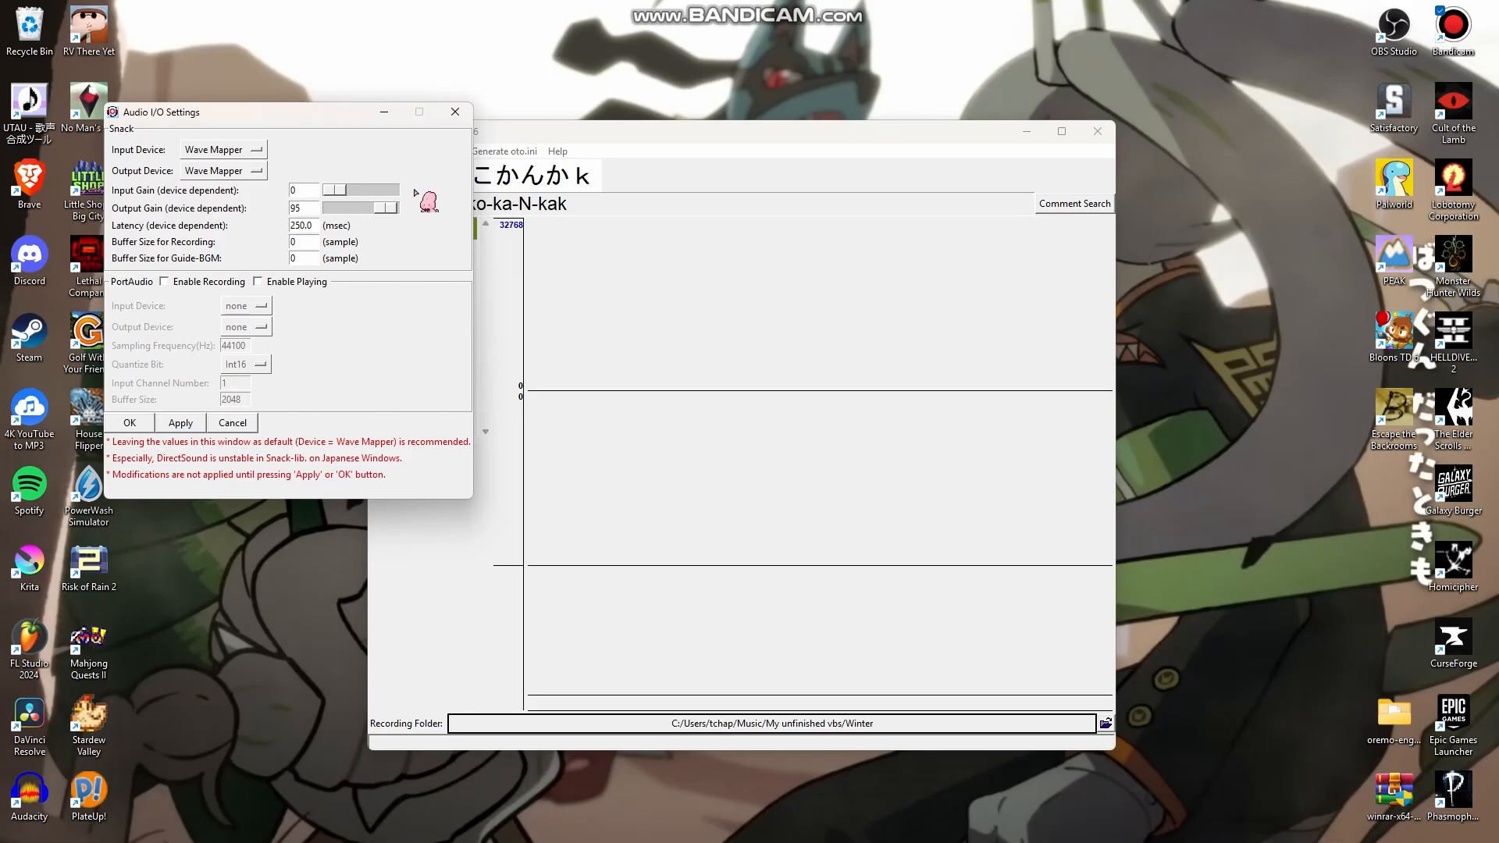
left_click(457, 112)
Set the pitch target tone to A3 in the advanced settings and confirm
left_click(445, 151)
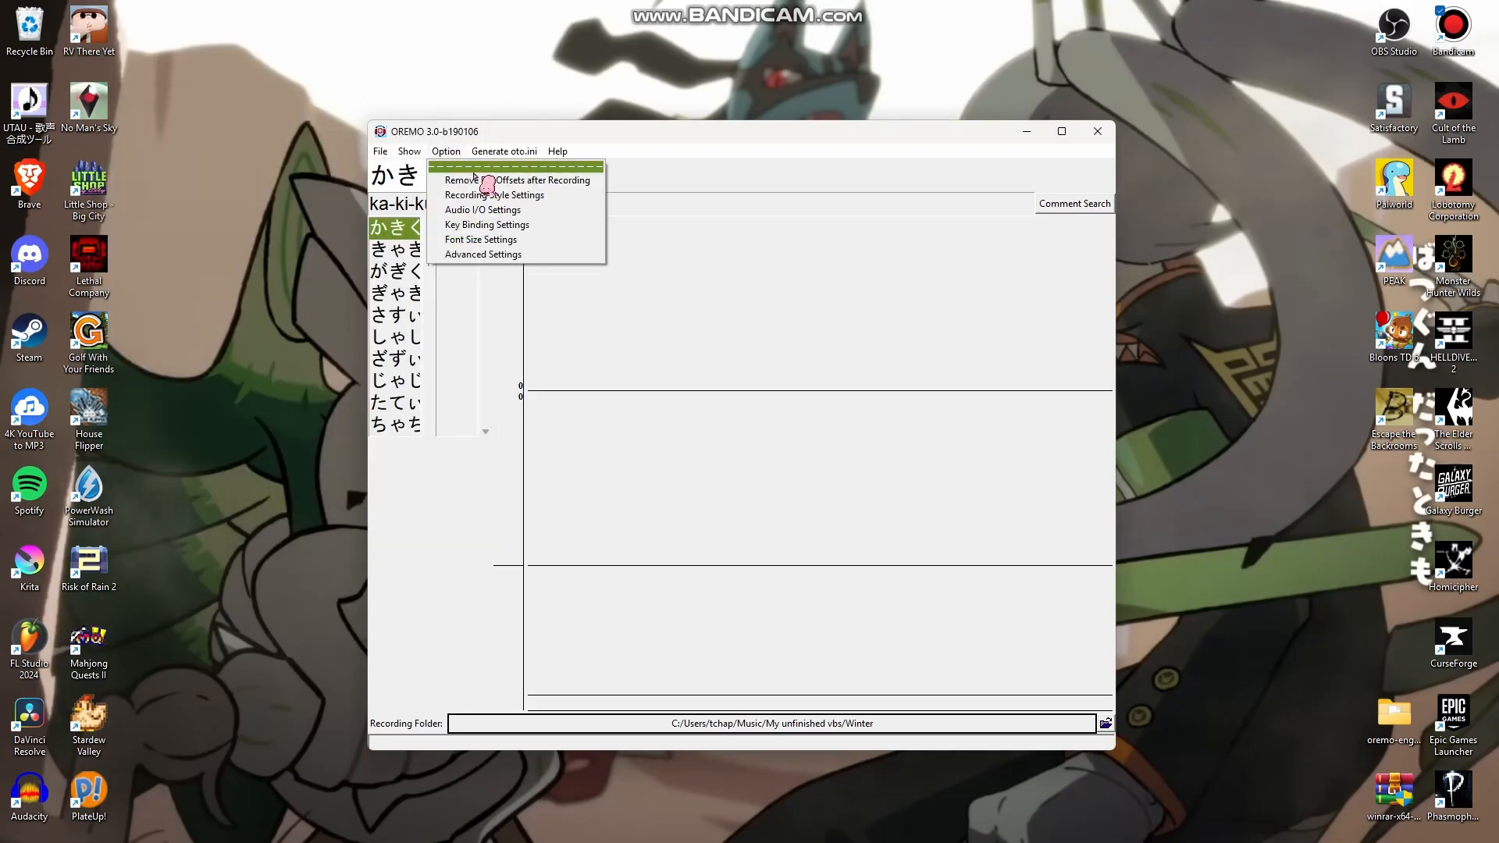
left_click(499, 254)
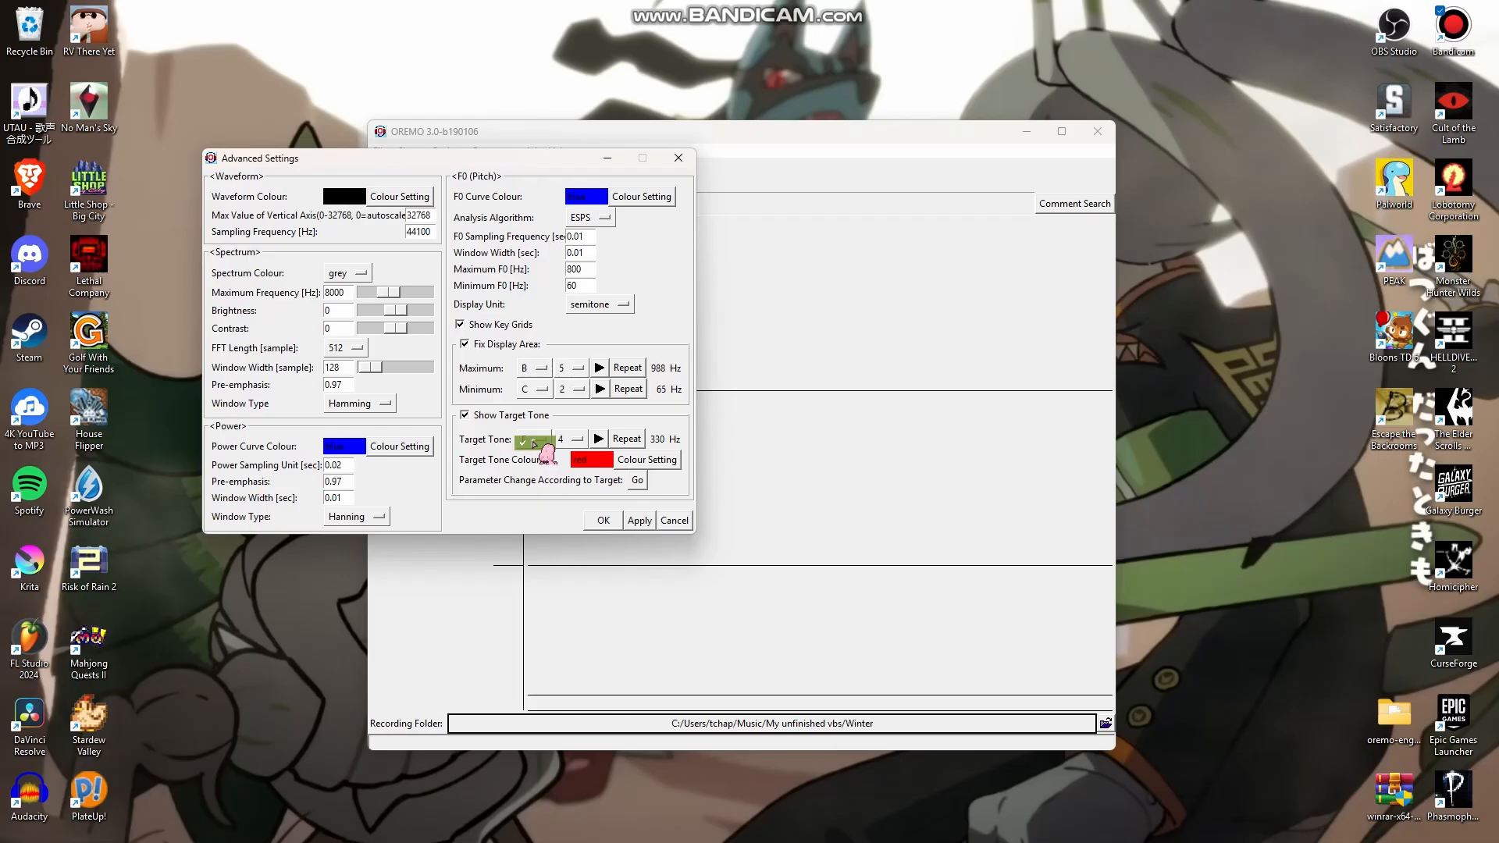
left_click(539, 443)
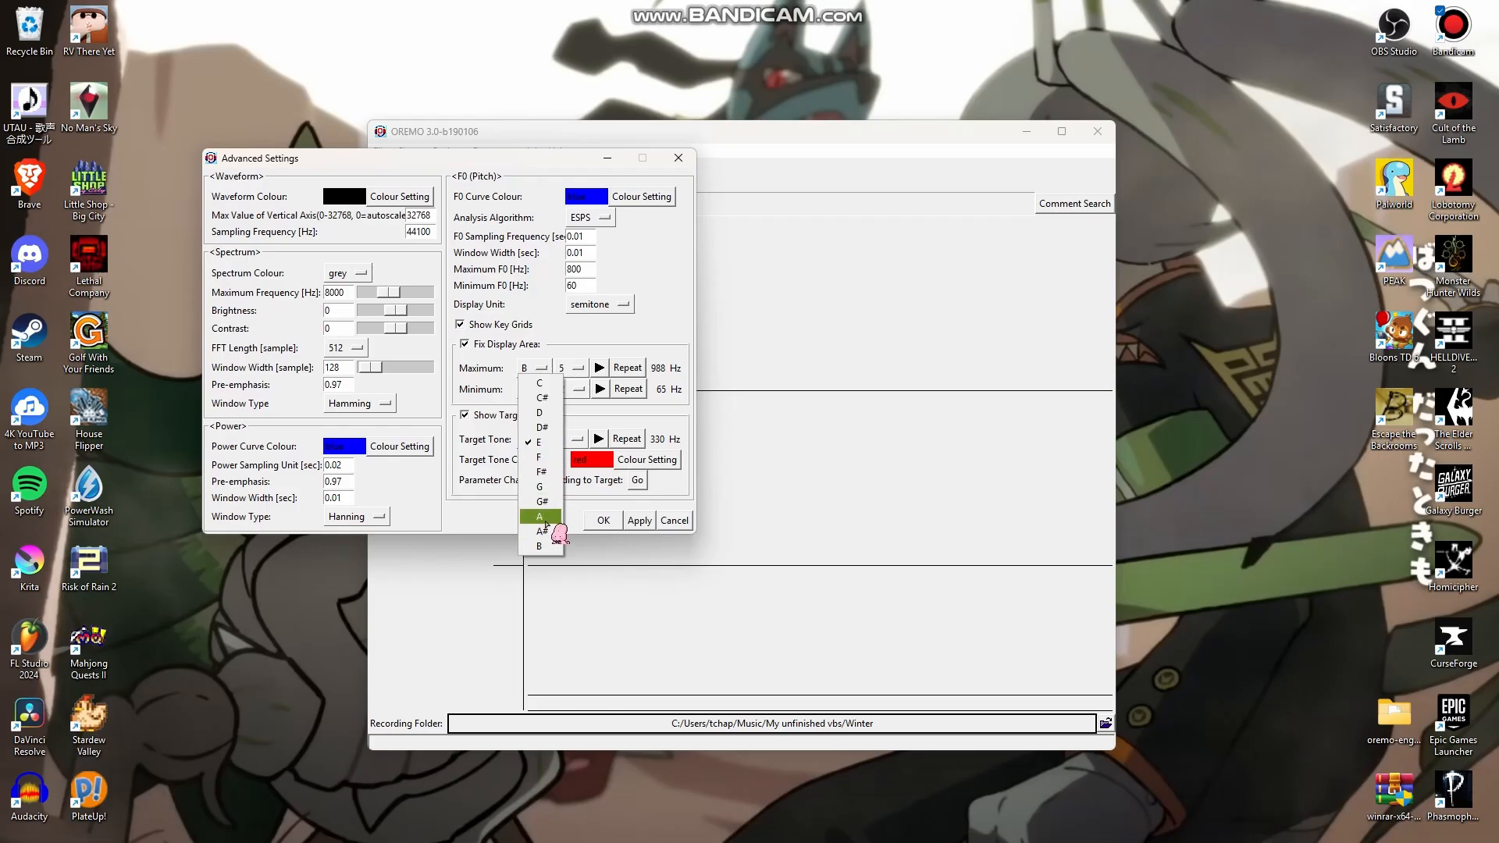
left_click(546, 516)
left_click(573, 441)
left_click(566, 425)
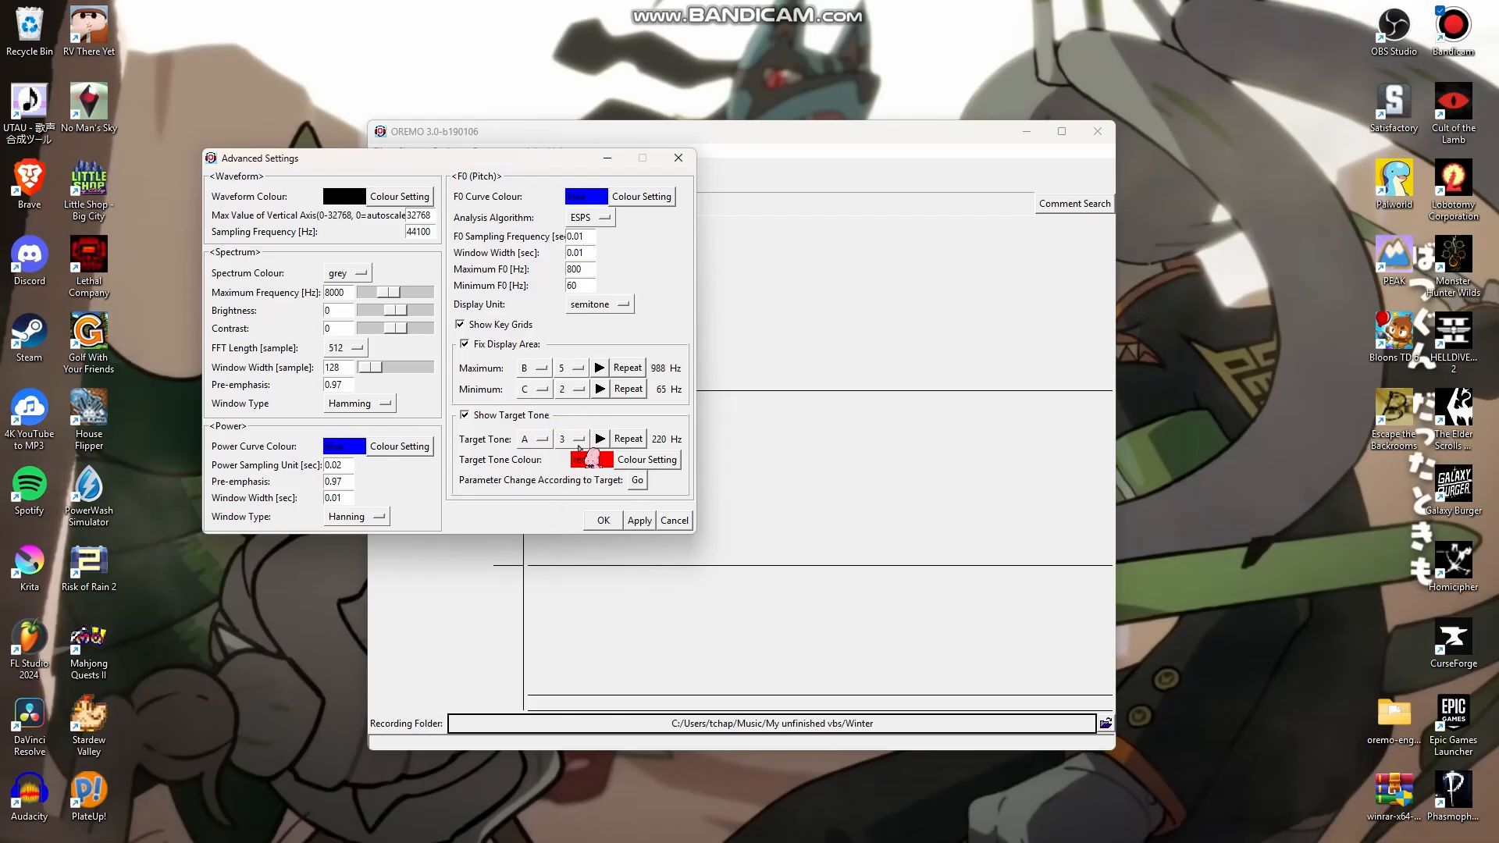
left_click(603, 521)
mouse_move(734, 140)
left_mouse_down()
mouse_move(756, 147)
mouse_move(734, 145)
left_mouse_up()
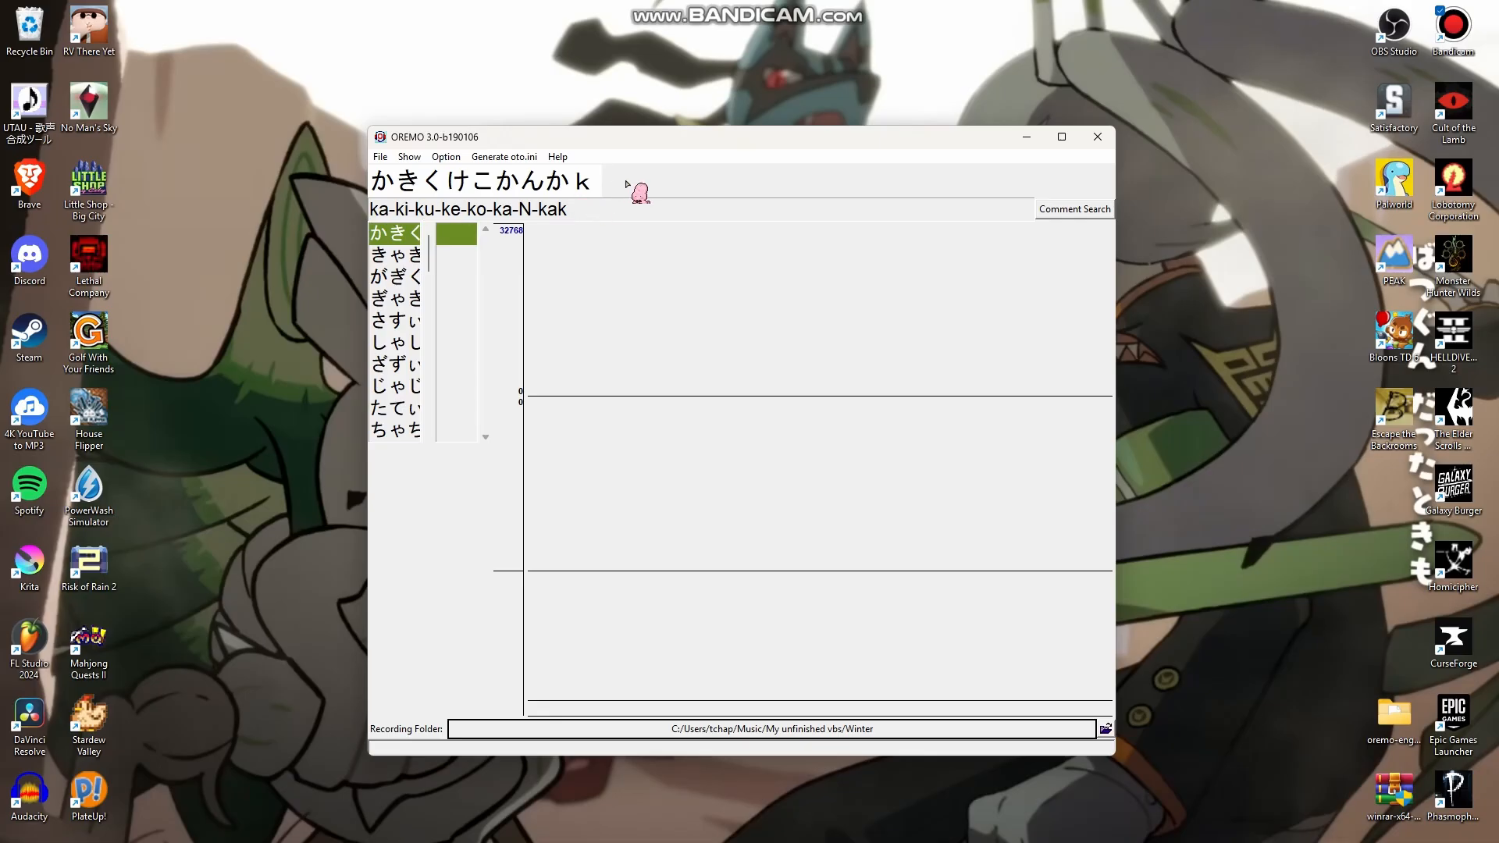
Record the line かきくけこかんかk with the guide music and play it back
key("r")
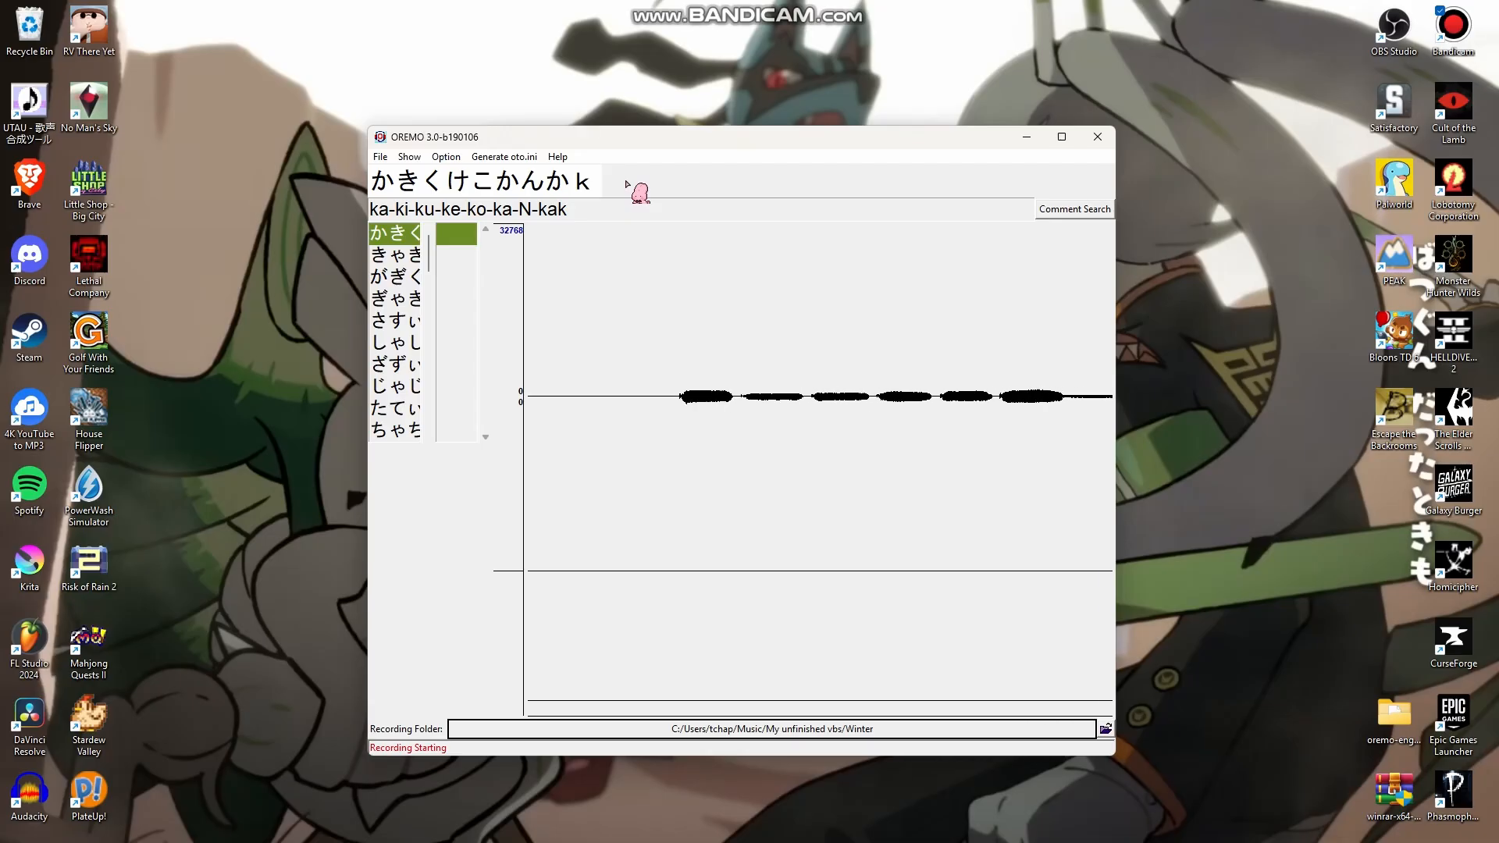
key("r")
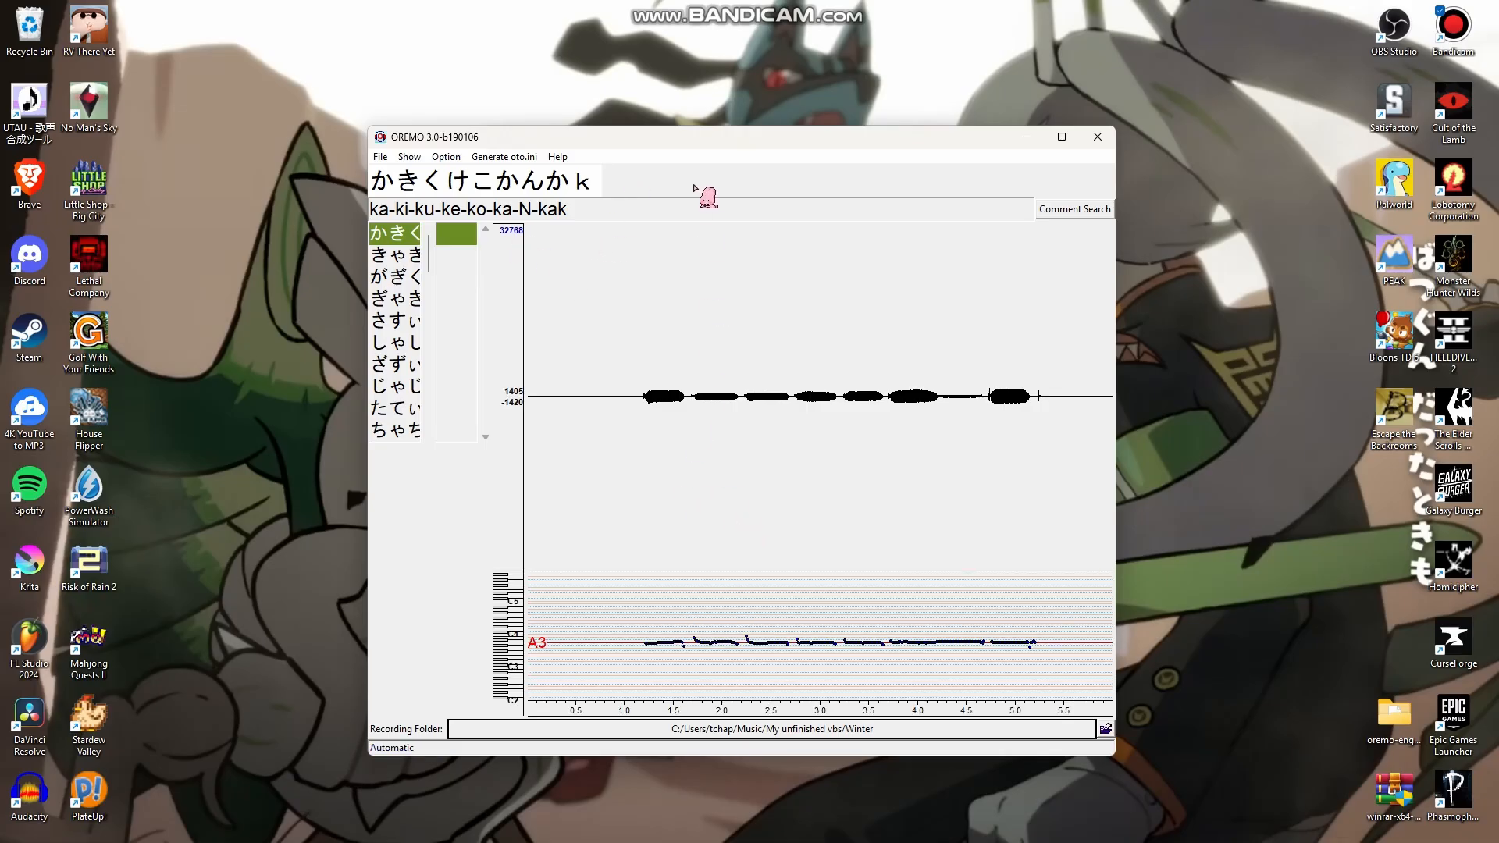
key("p")
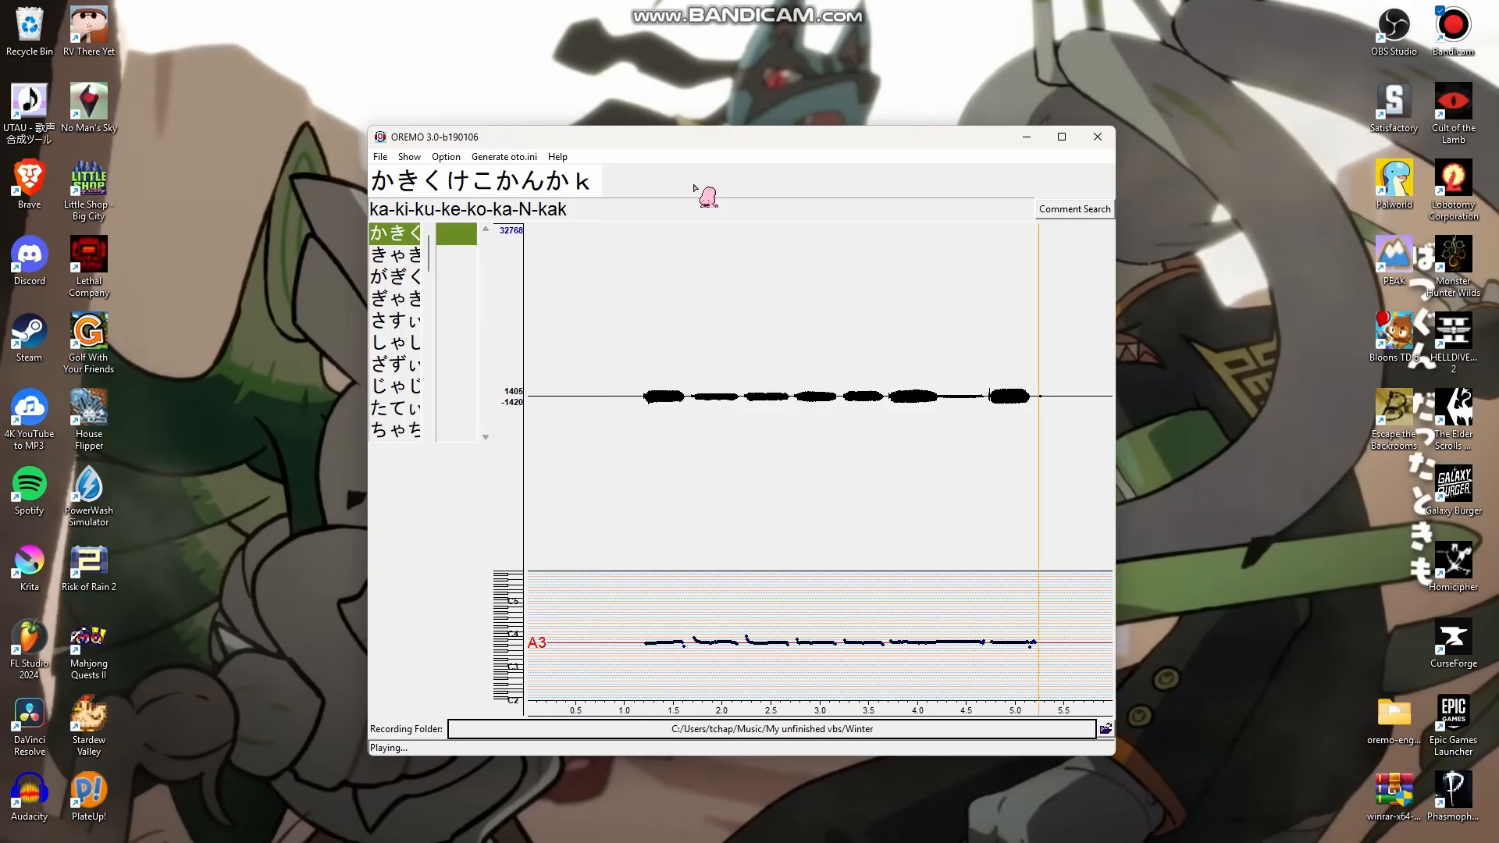
Switch to the second reclist line and record きゃきゅきぇきょきゃききゃんきゃ with the guide music
left_click(408, 256)
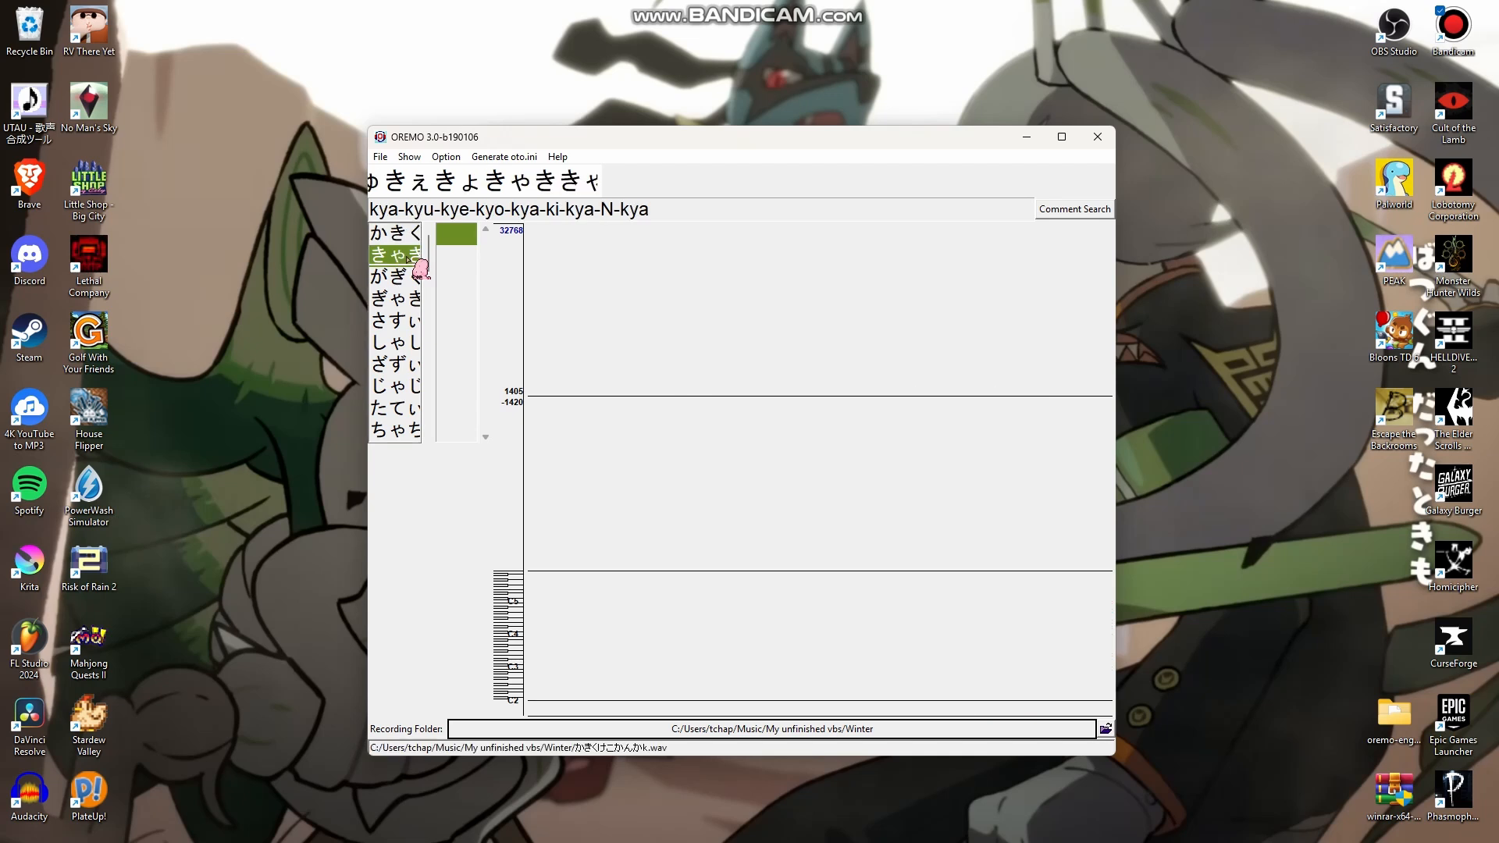
left_click(405, 233)
left_click(406, 257)
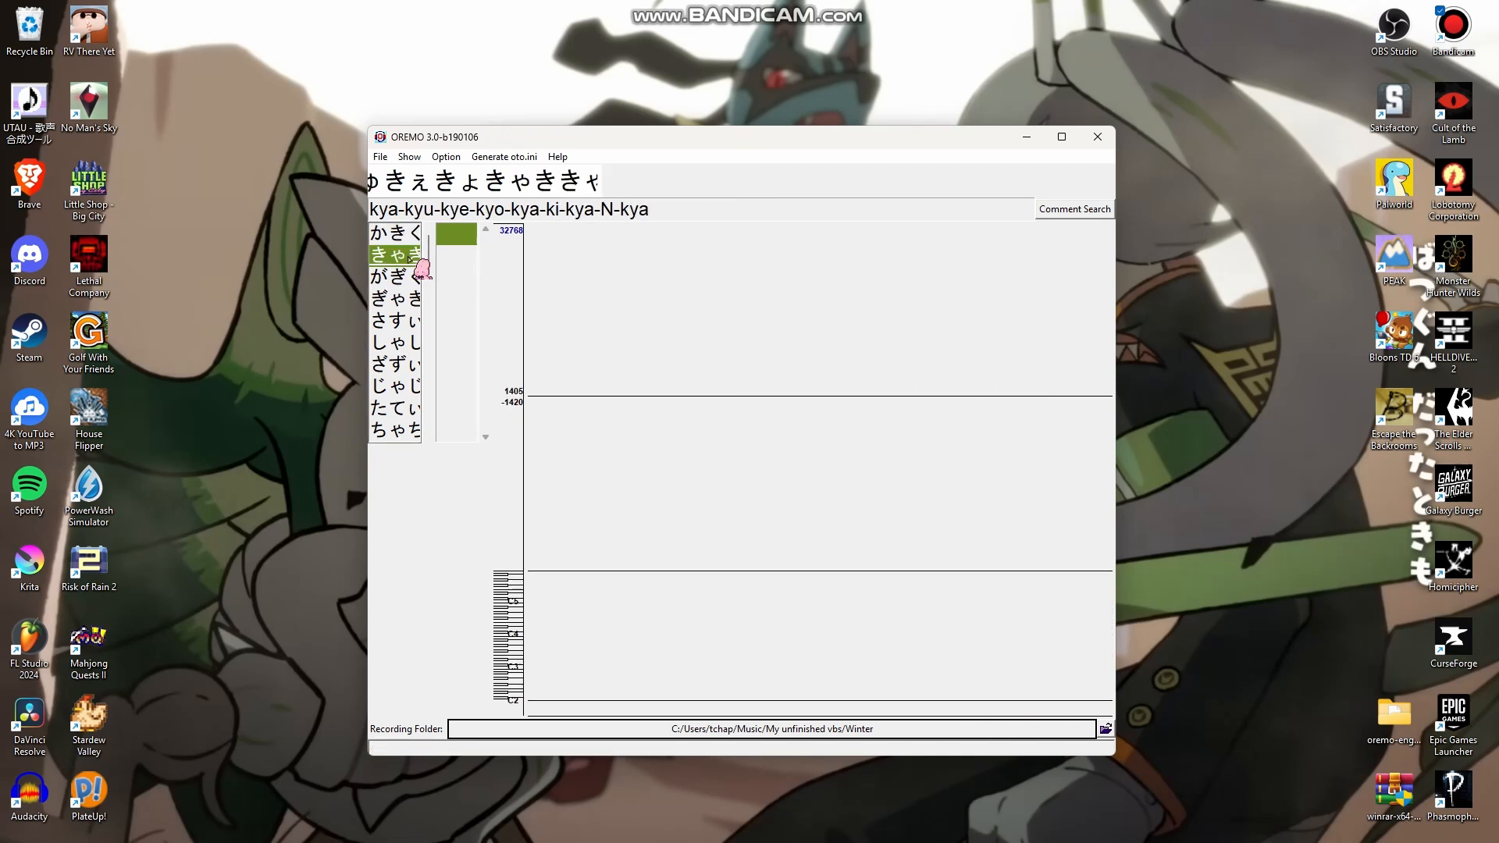
left_click(402, 235)
left_click(401, 256)
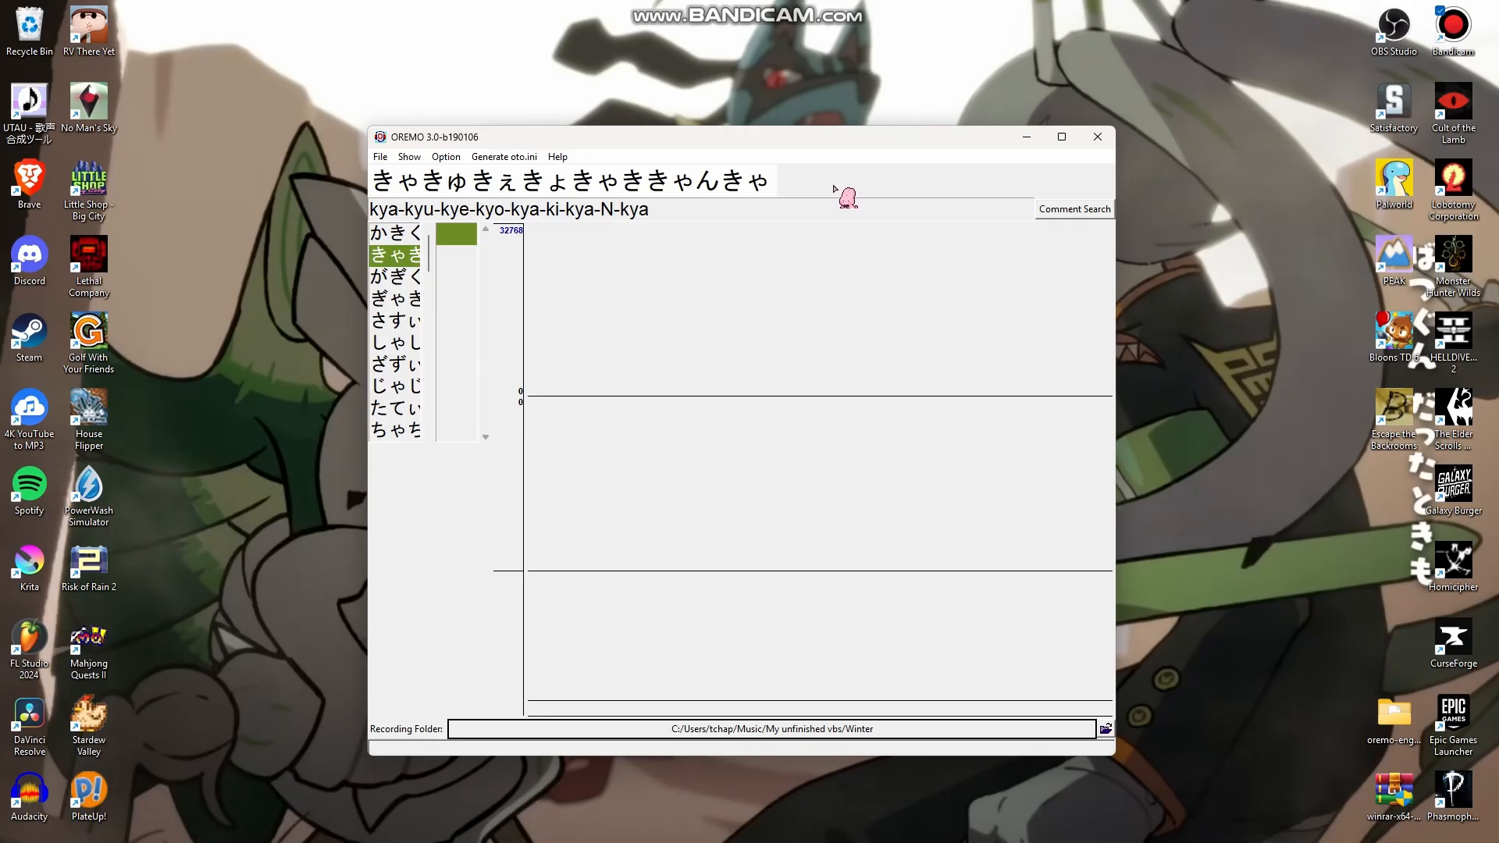
key("p")
key("r")
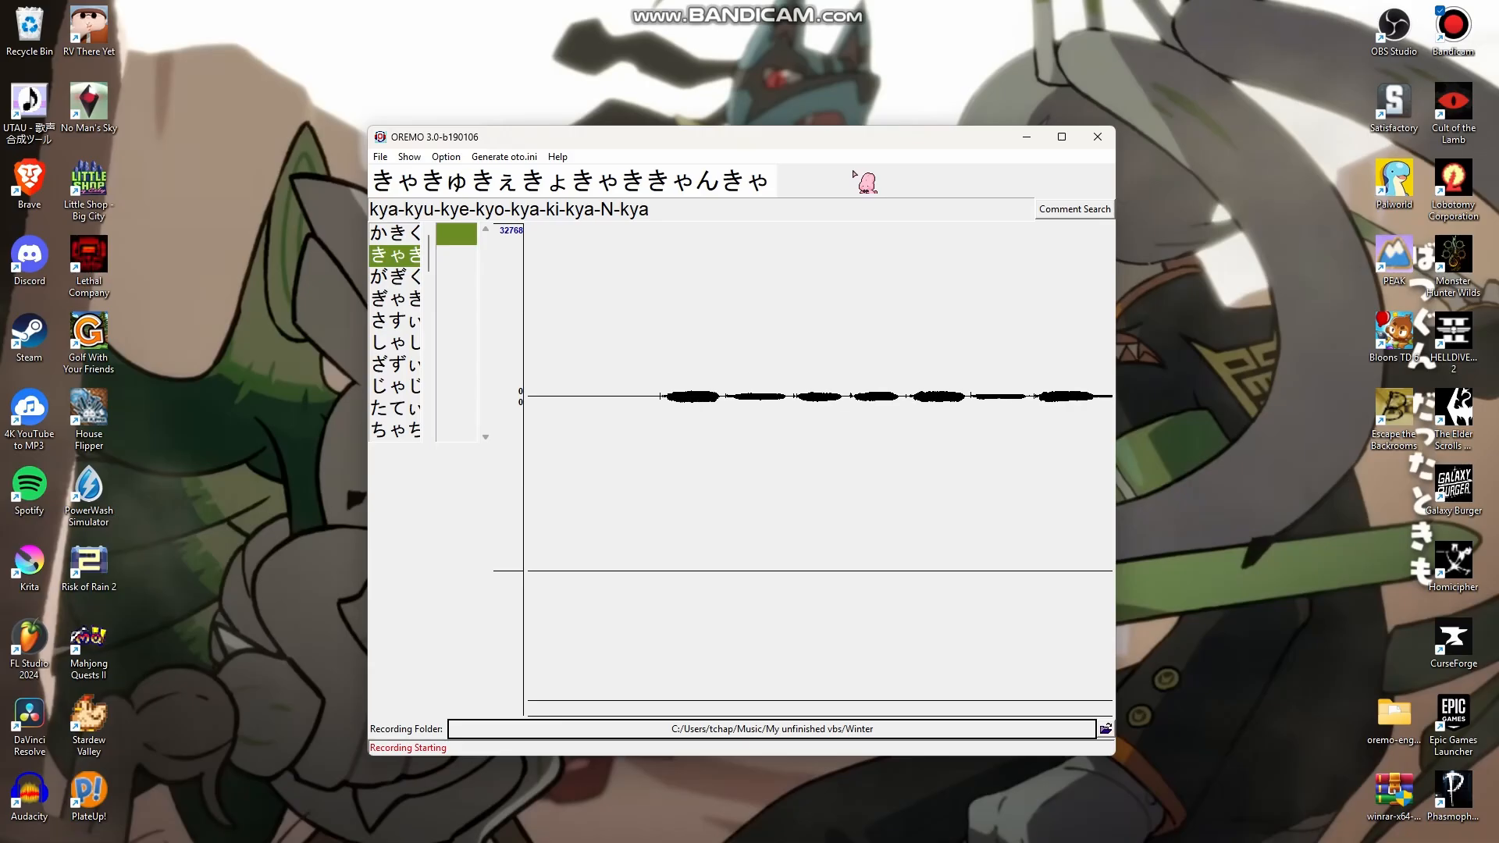
key("r")
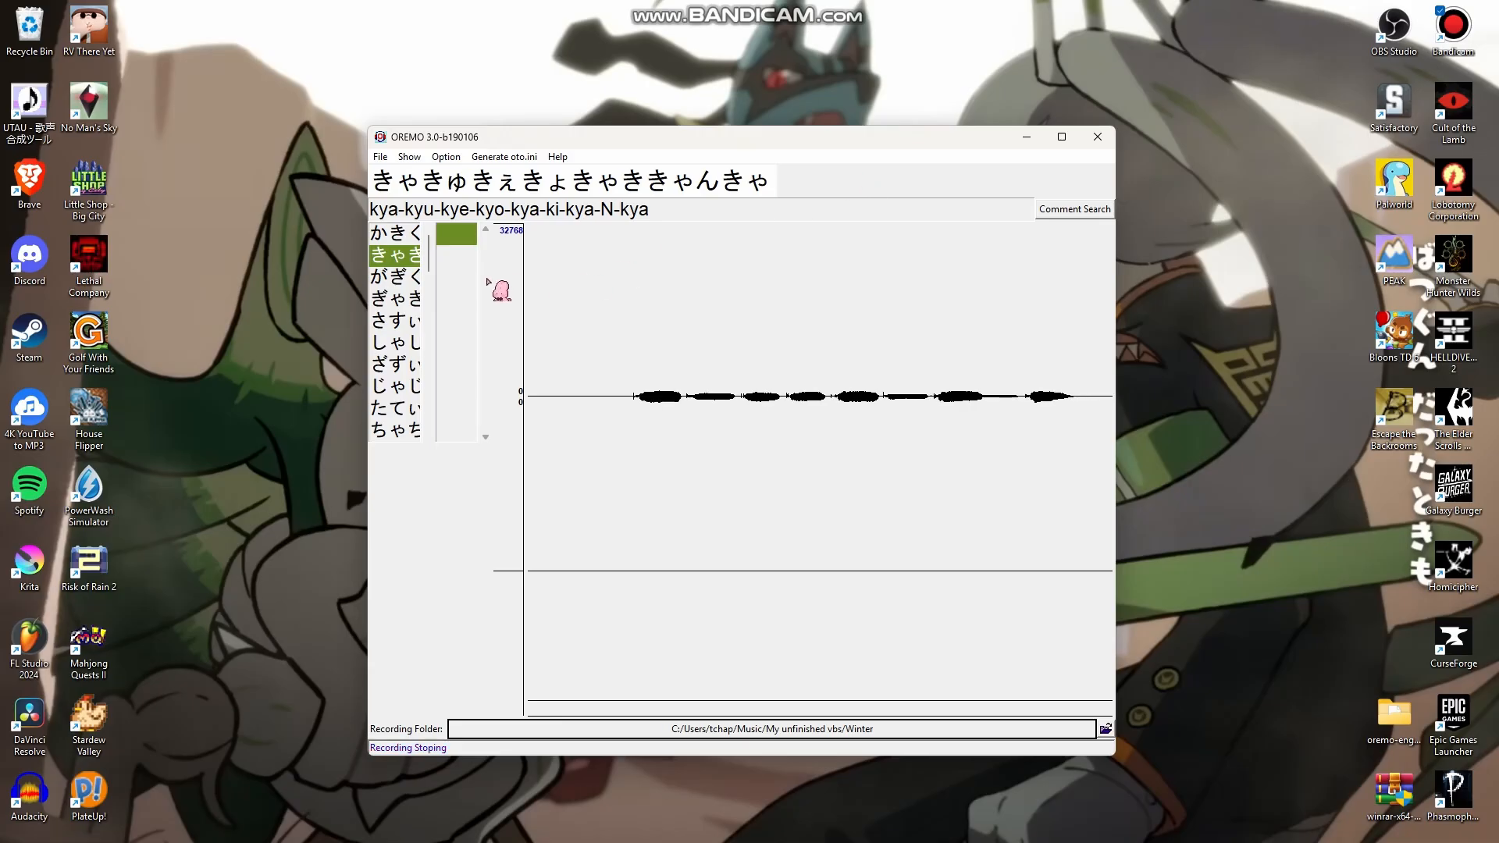
Select the third reclist line and record がぎぐげごがんがg with the guide music
left_click(407, 276)
key("space")
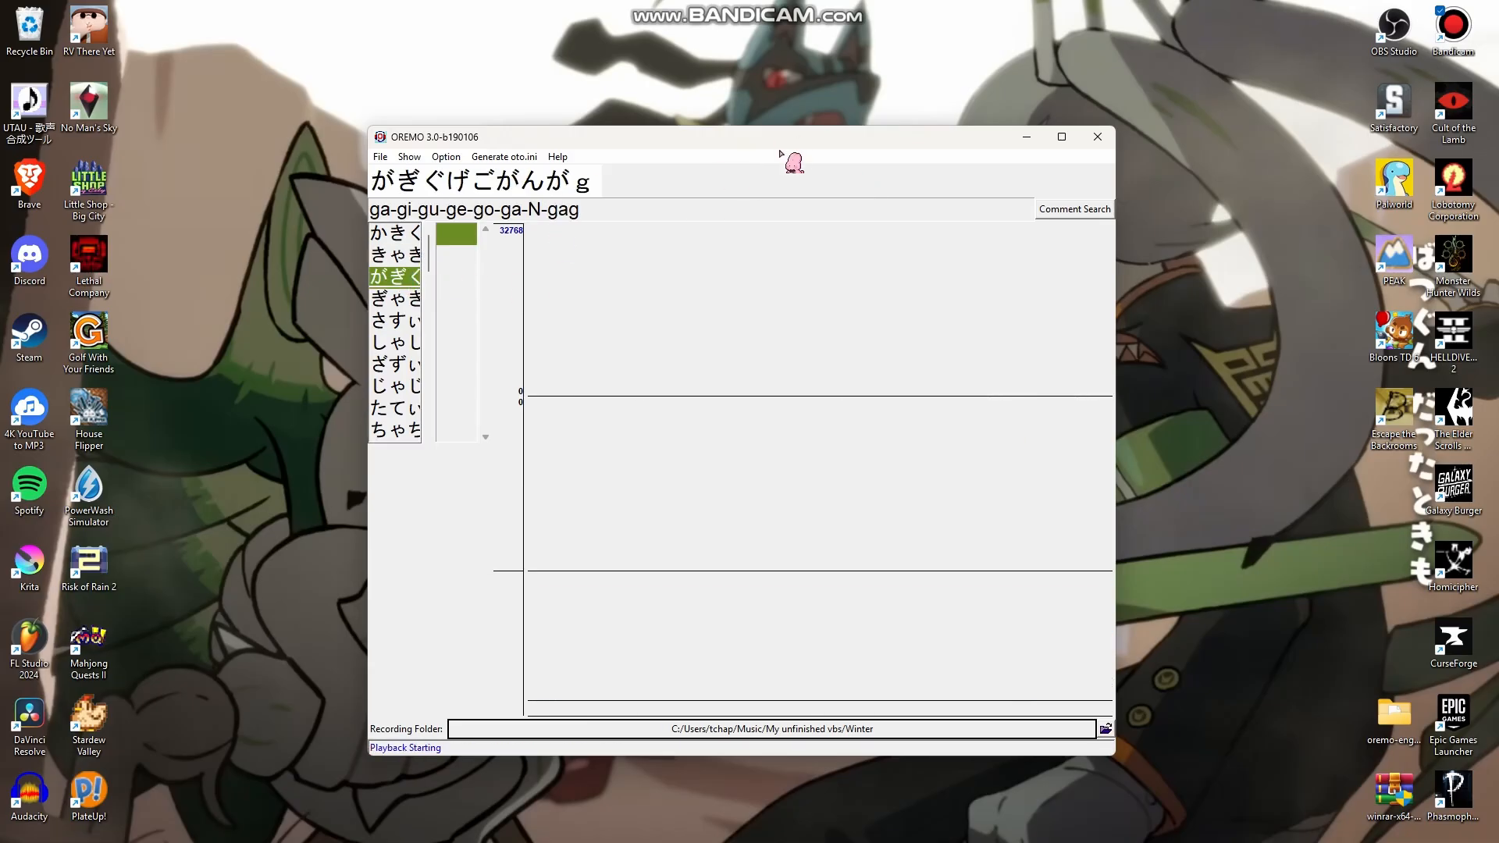
key("r")
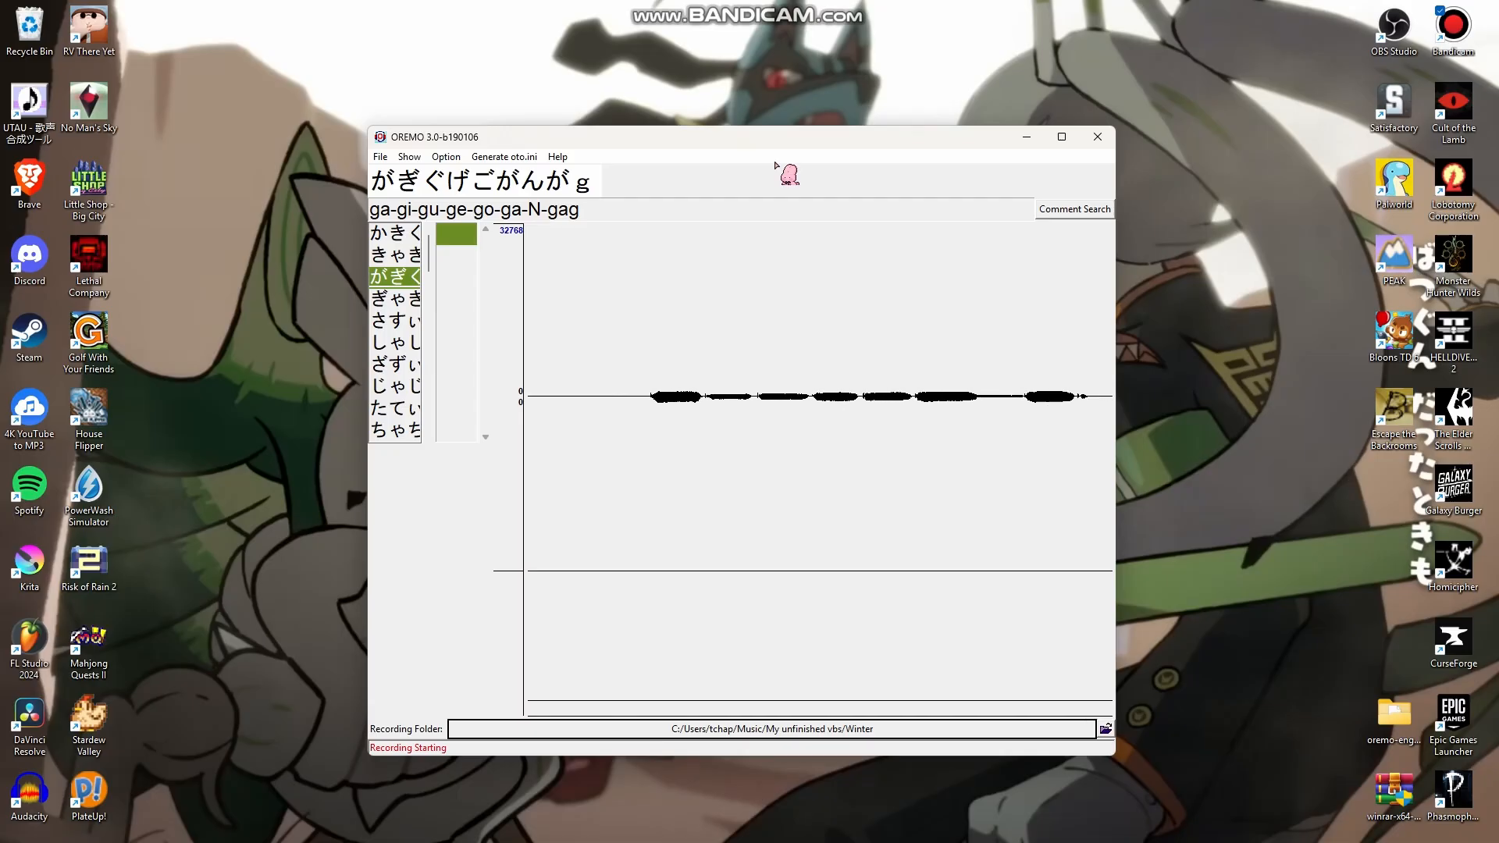
key("r")
Record the reclist lines ぎゃぎゅぎぇぎょぎゃぎぎゃんぎゃ and さすぃすせそさんさs with the guide music
key("Down")
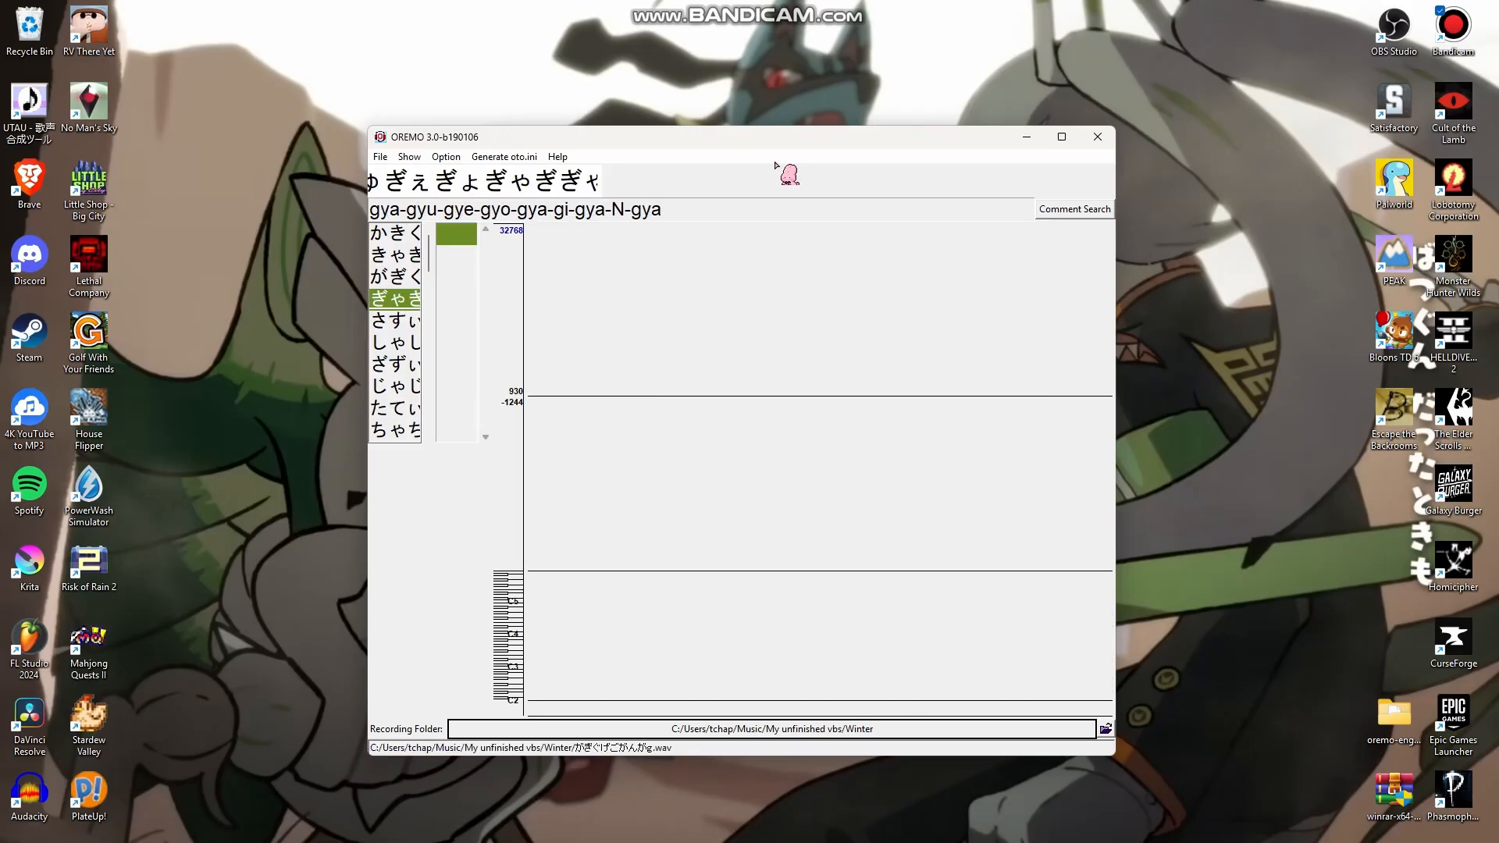
key("r")
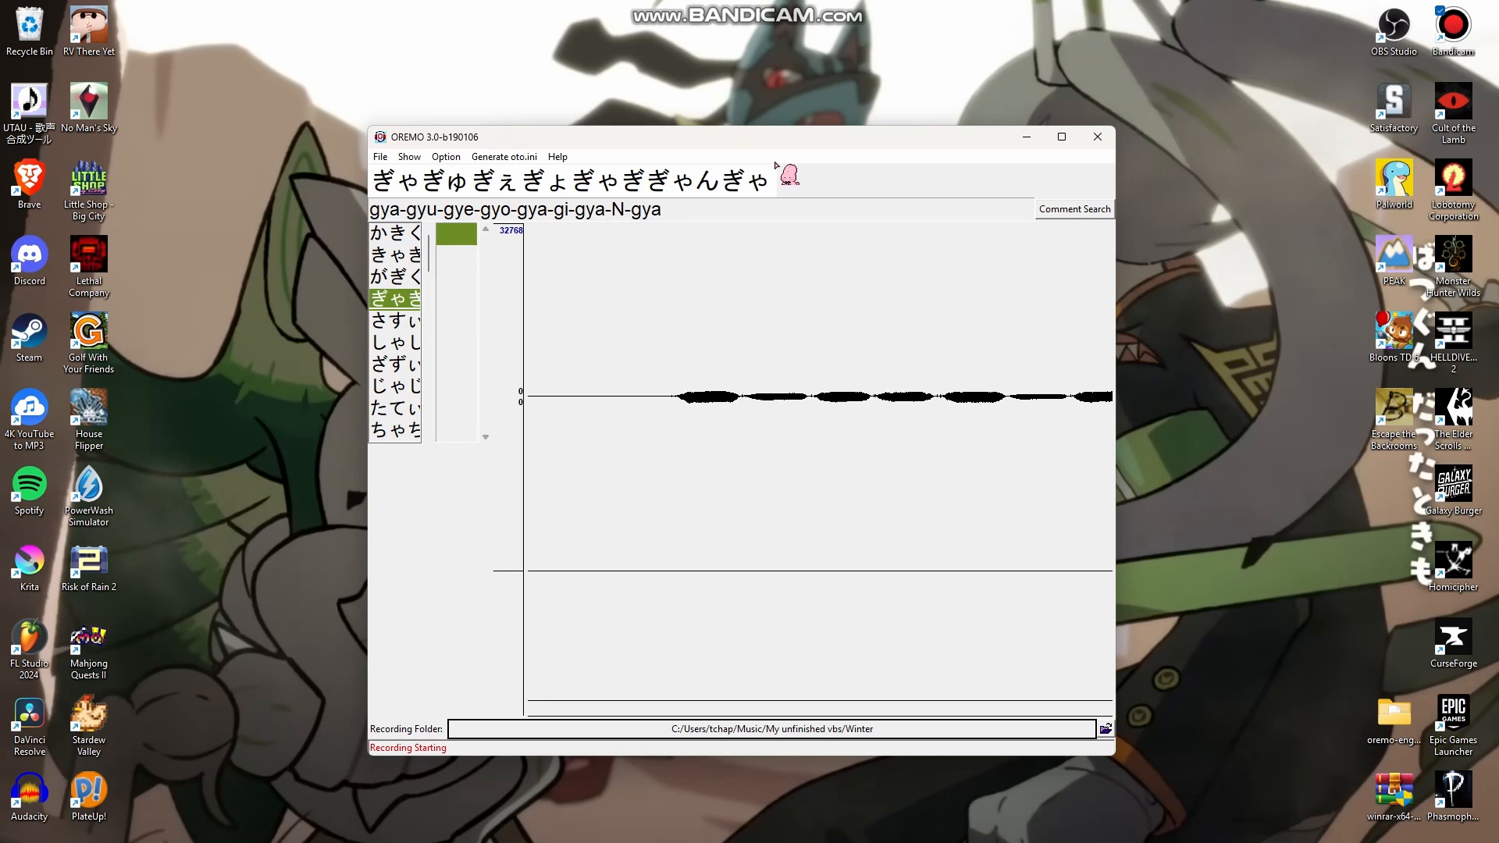
key("r")
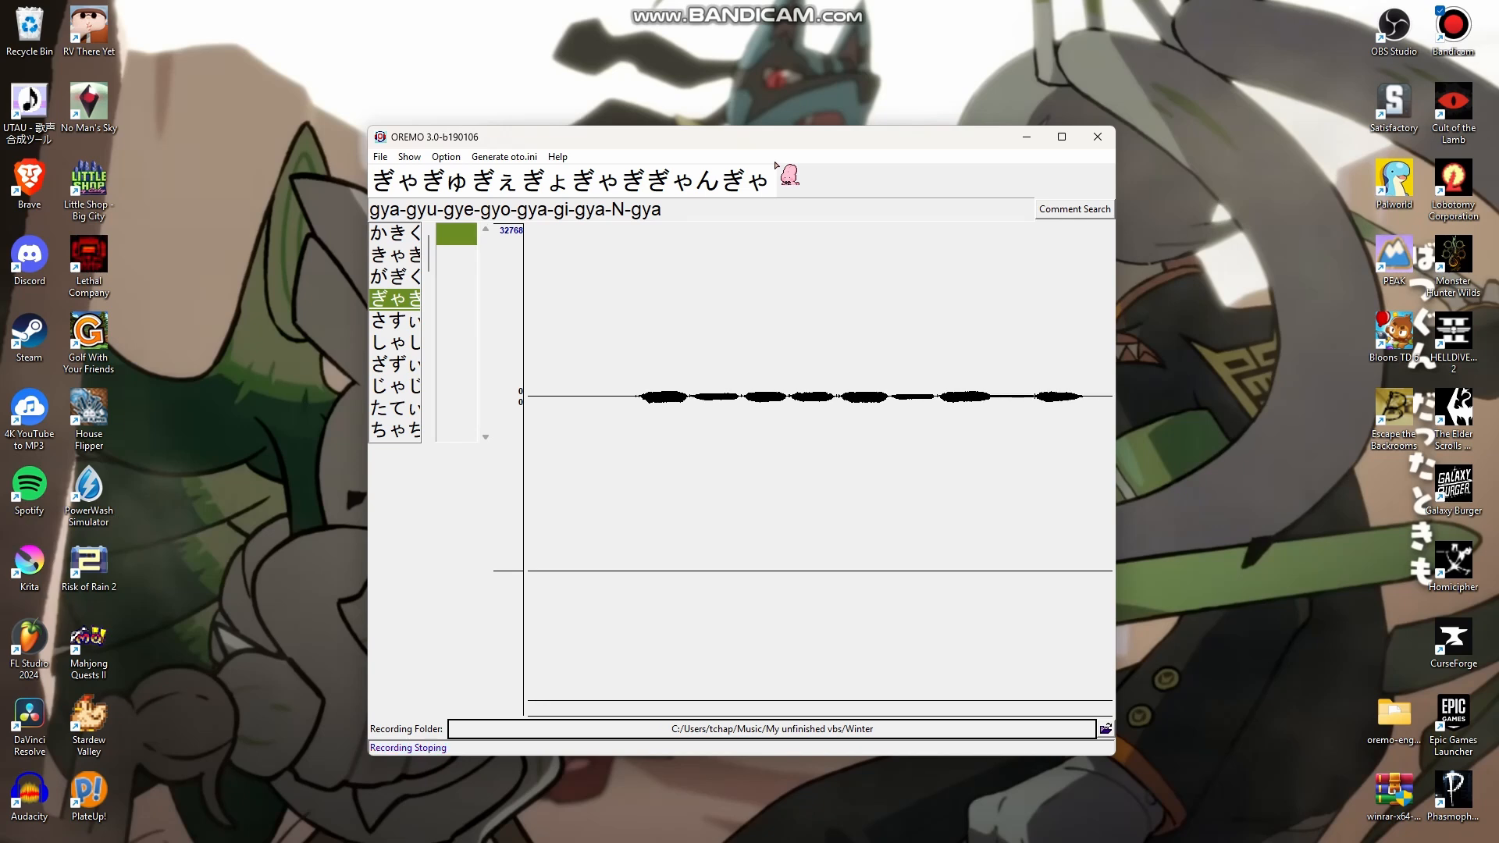
key("Down")
key("space")
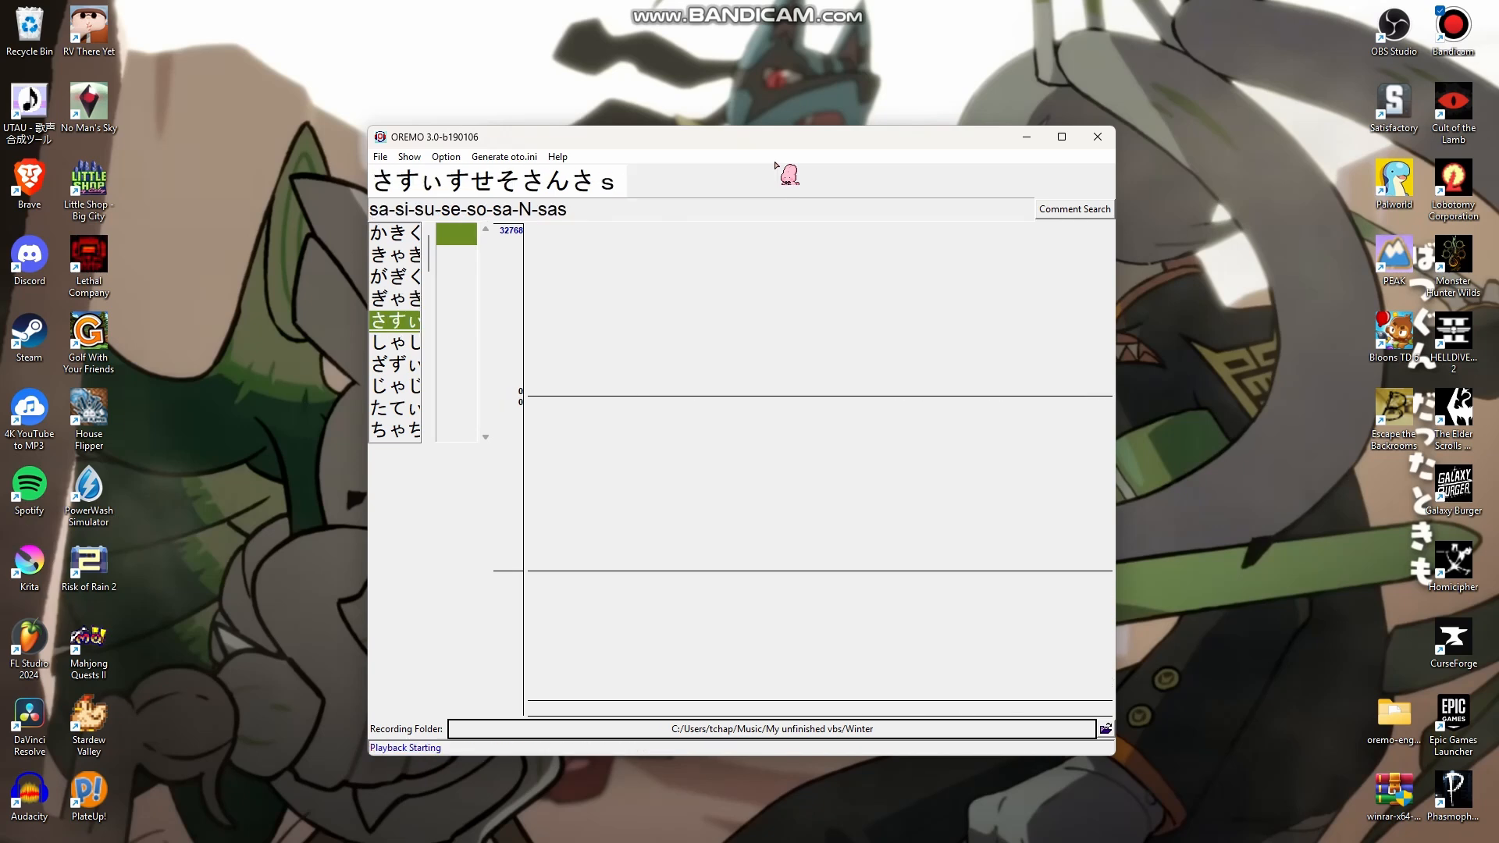
key("r")
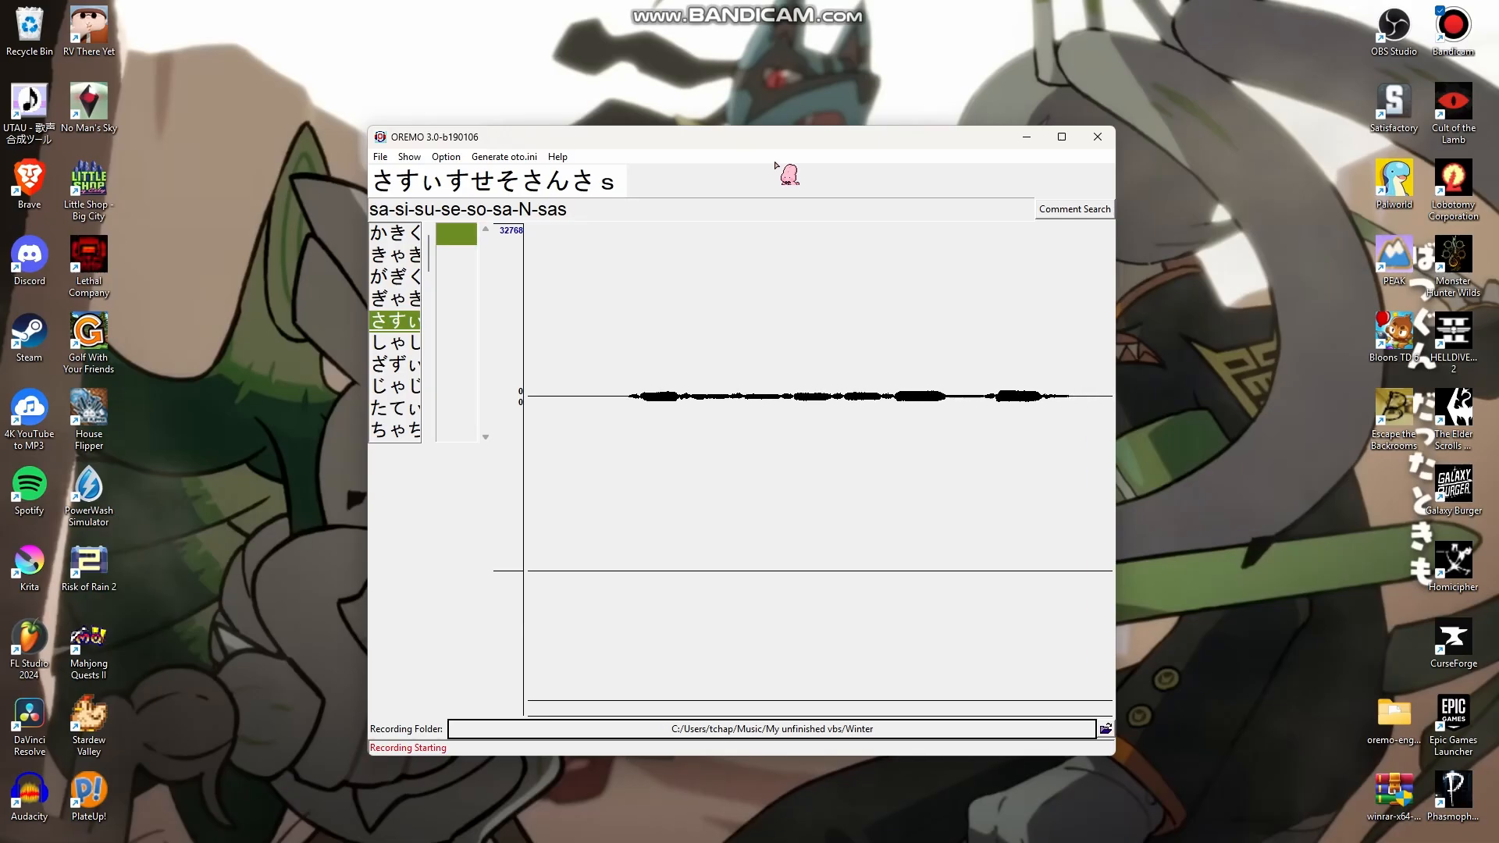
Record the reclist lines しゃししゅしぇしょしゃんしsh and ざずぃずぜぞざんざz with the guide music
key("Down")
key("space")
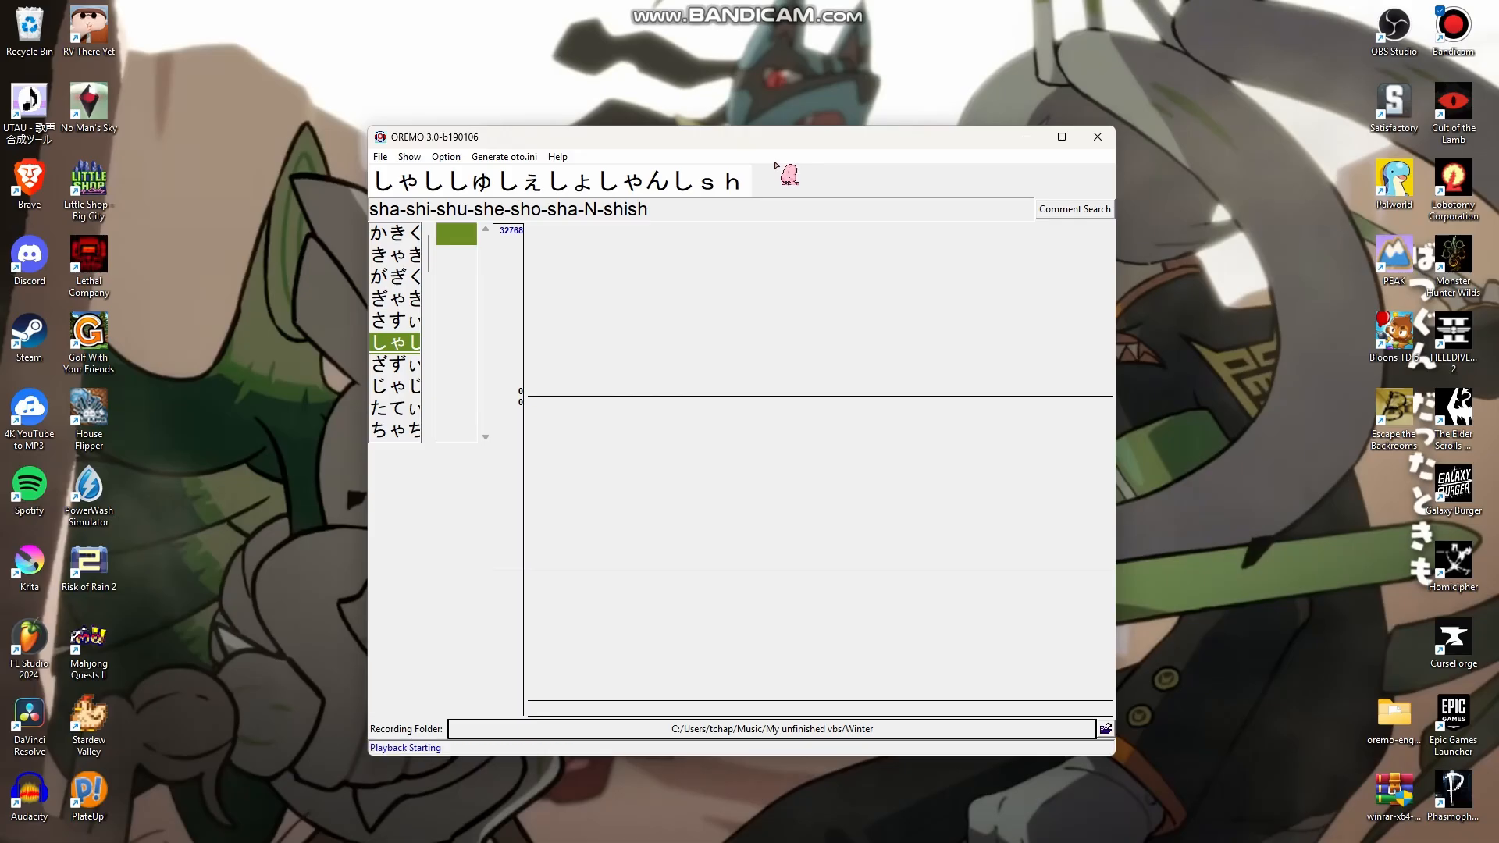
key("r")
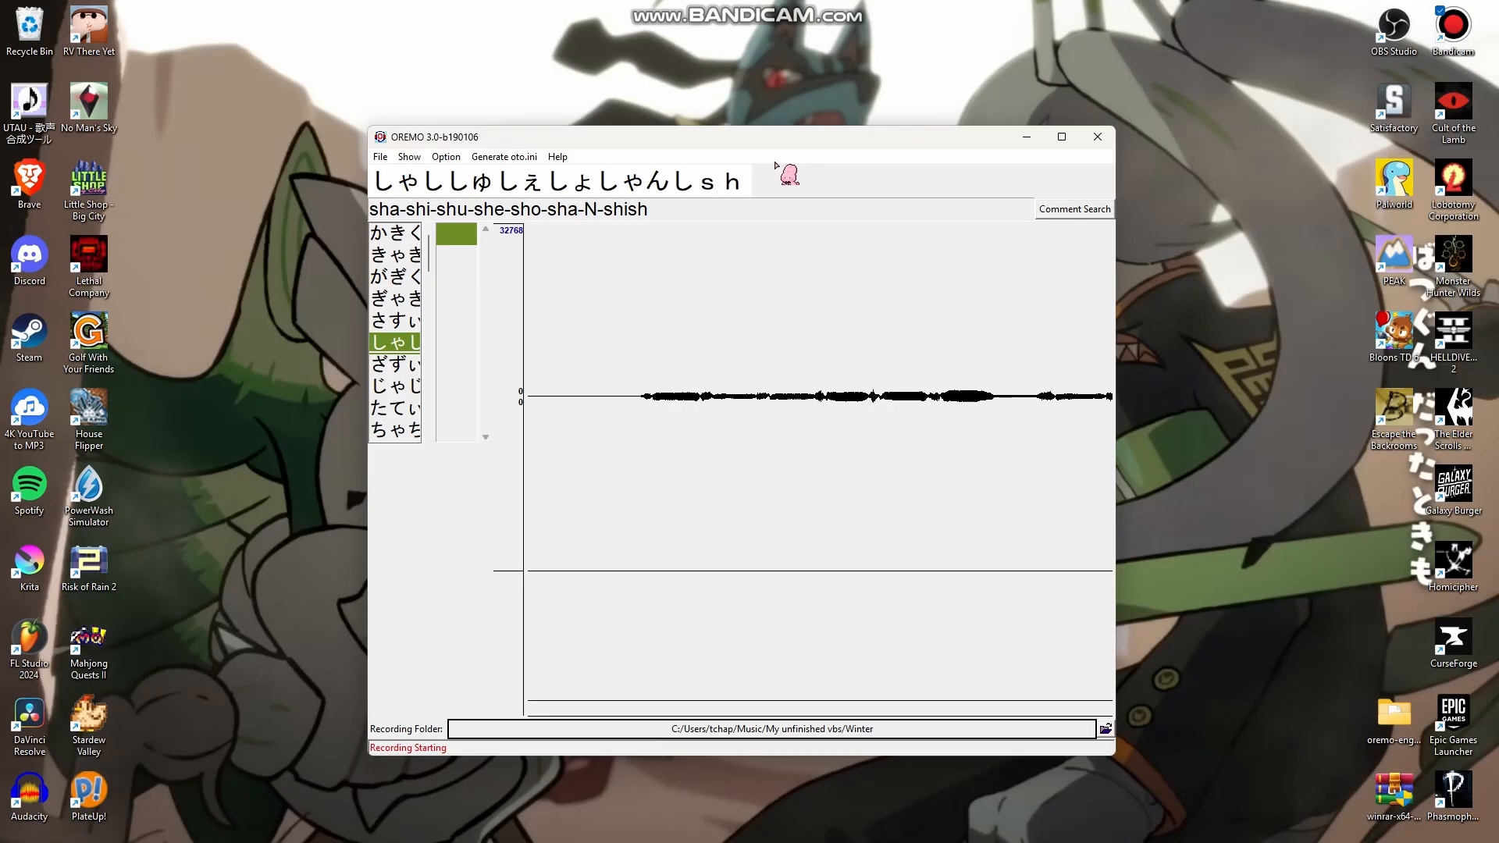
key("r")
key("Down")
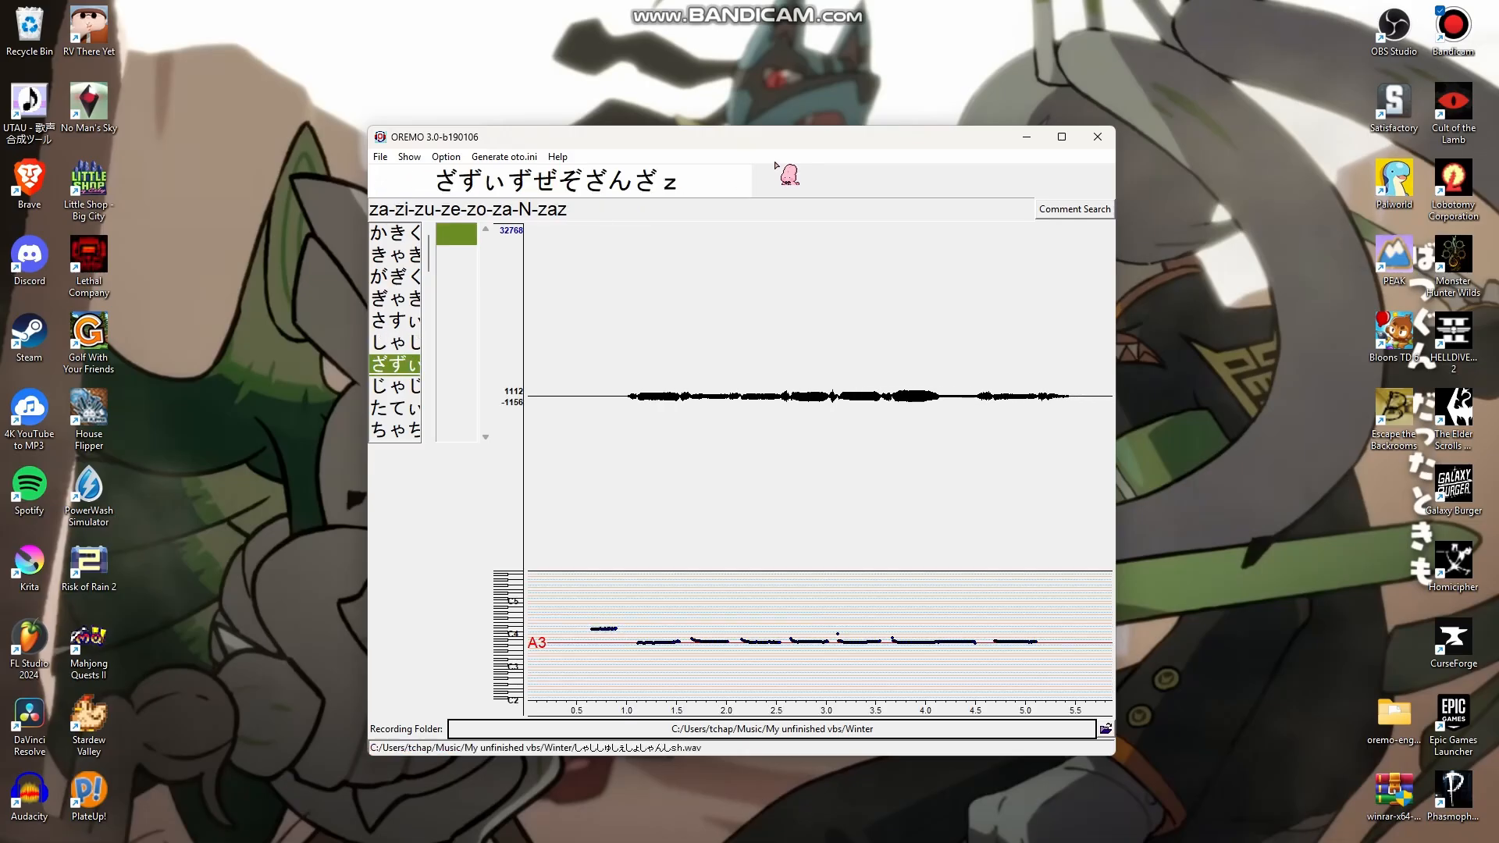
key("r")
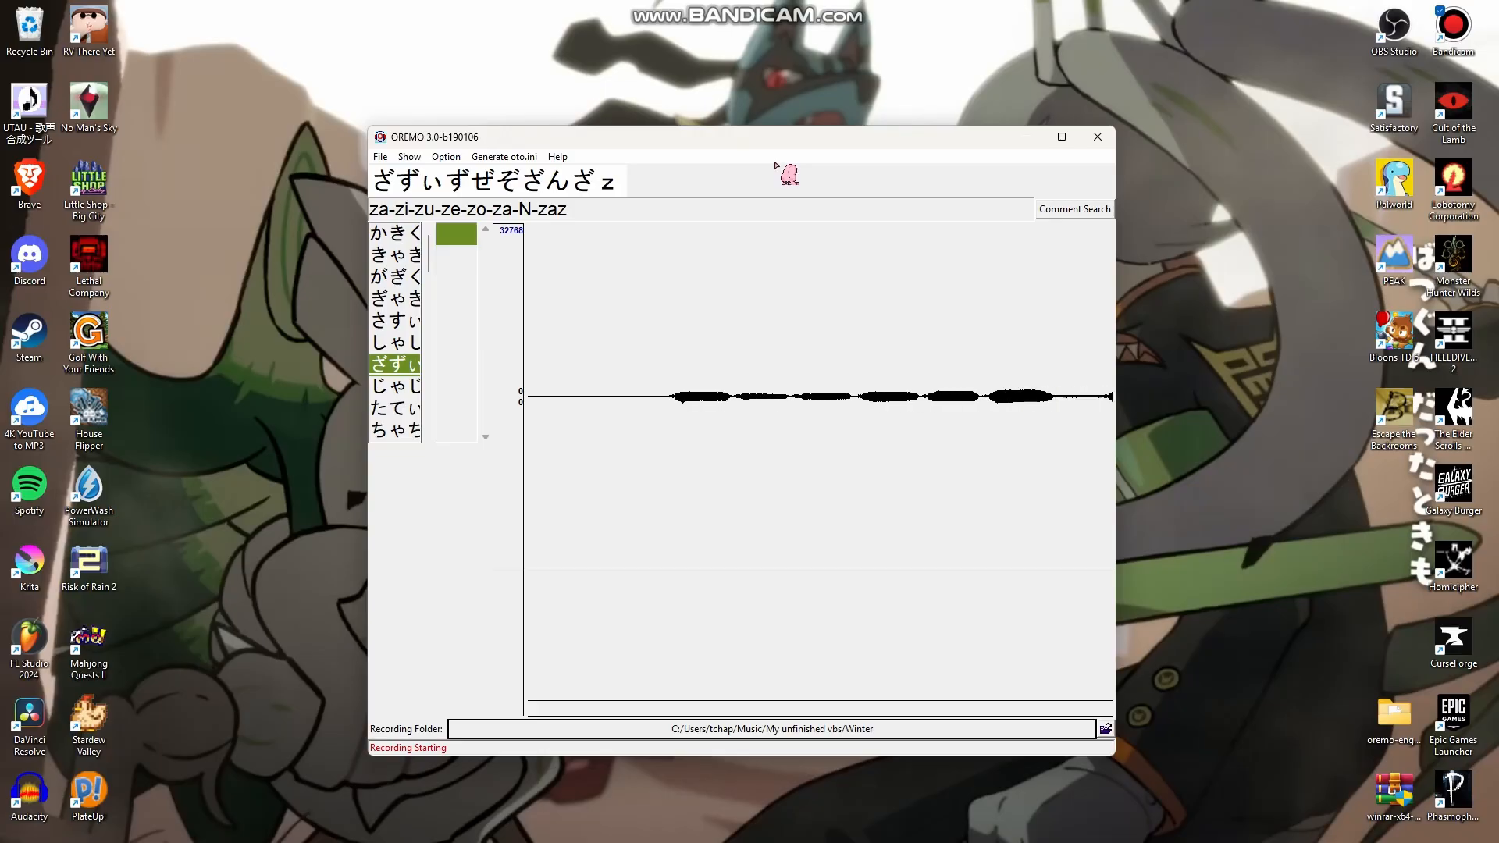
key("r")
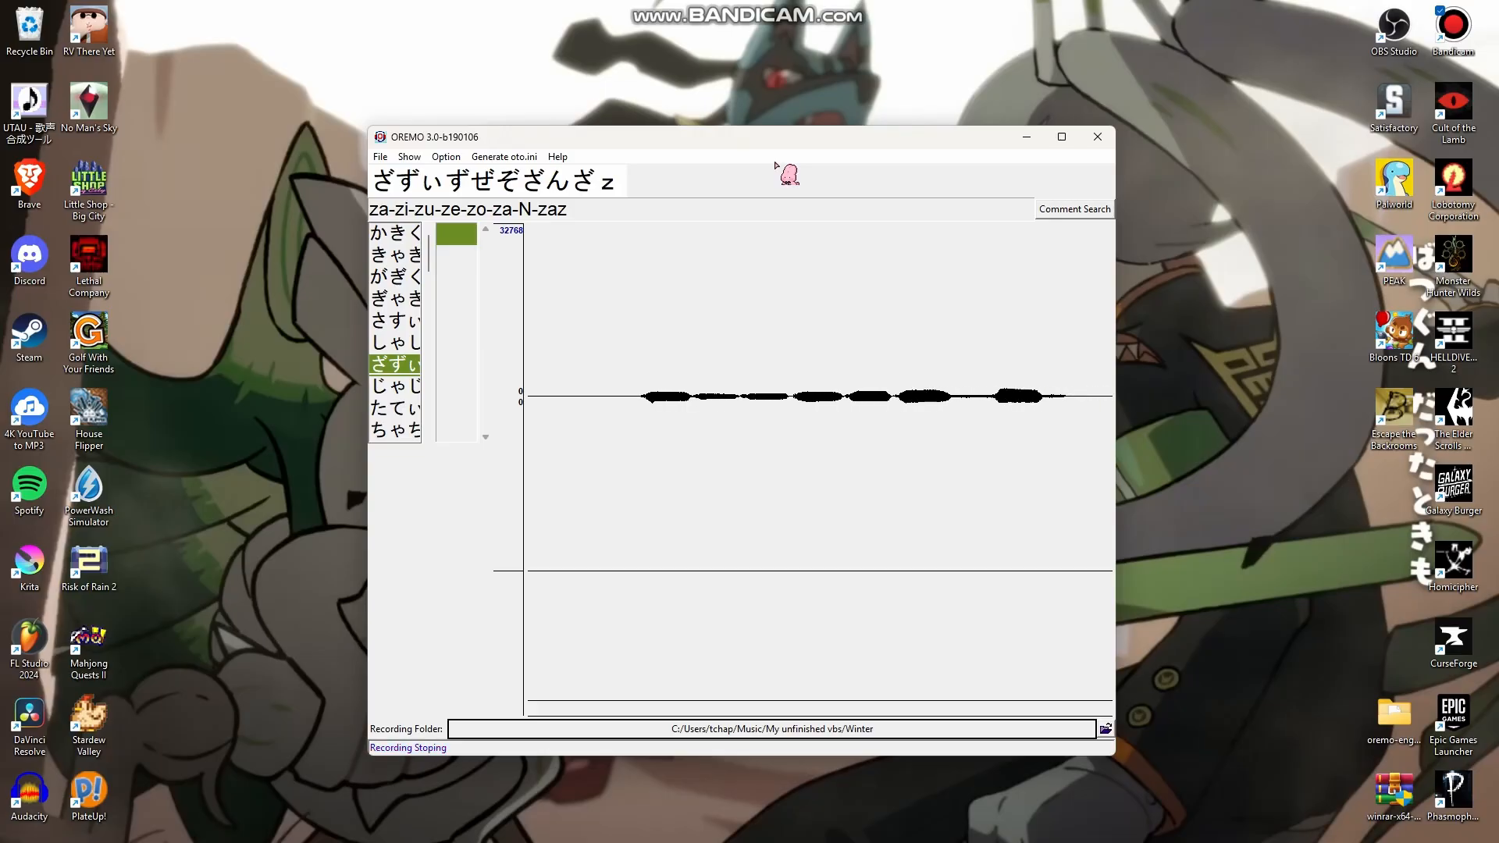
Record the reclist lines じゃじじゅじぇじょじゃんじj and たてぃつてとたんたt with the guide music
key("Down")
key("r")
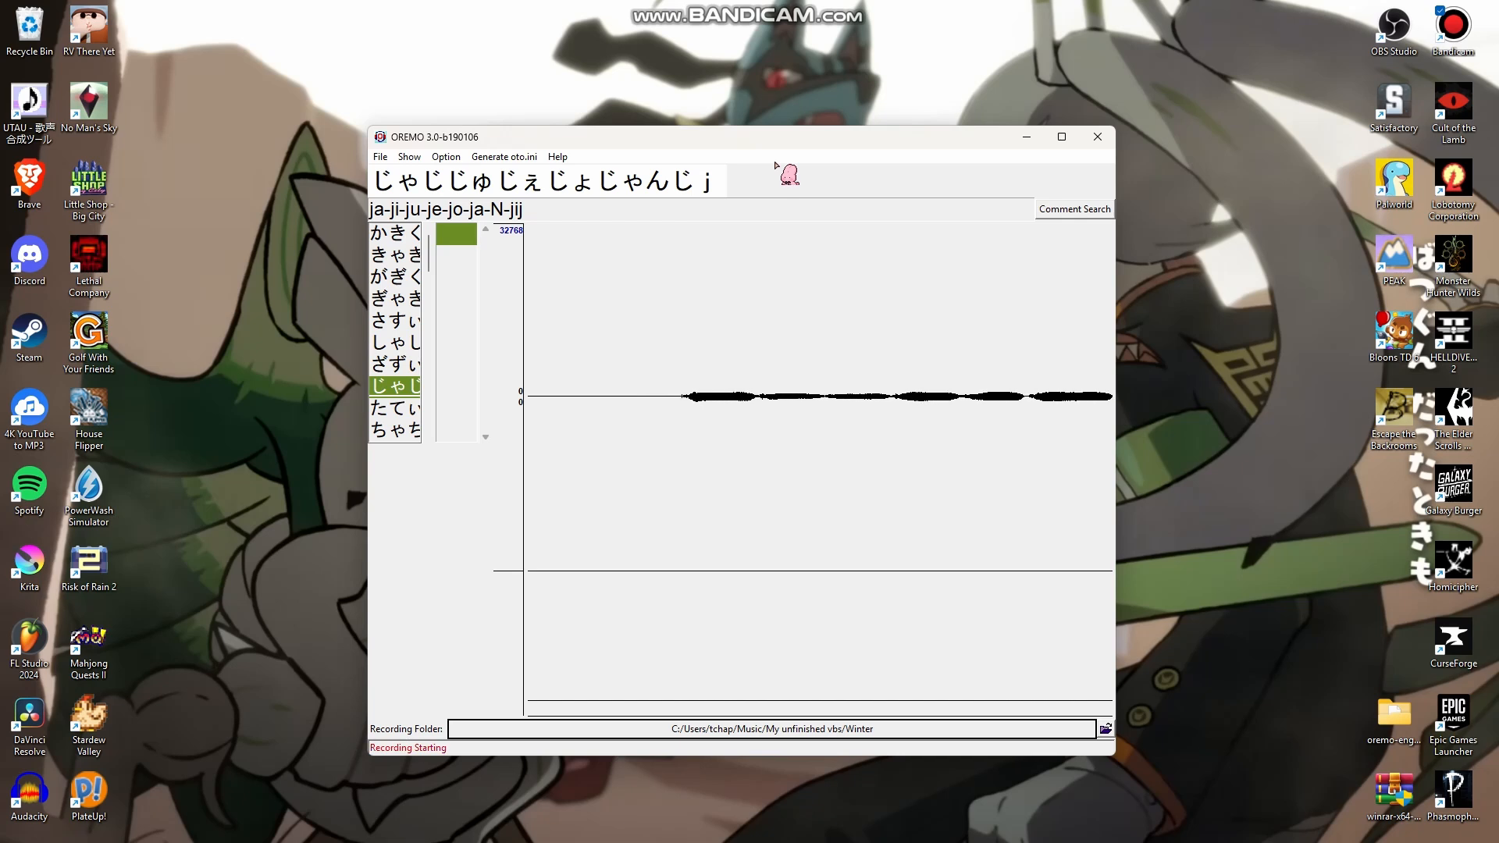
key("r")
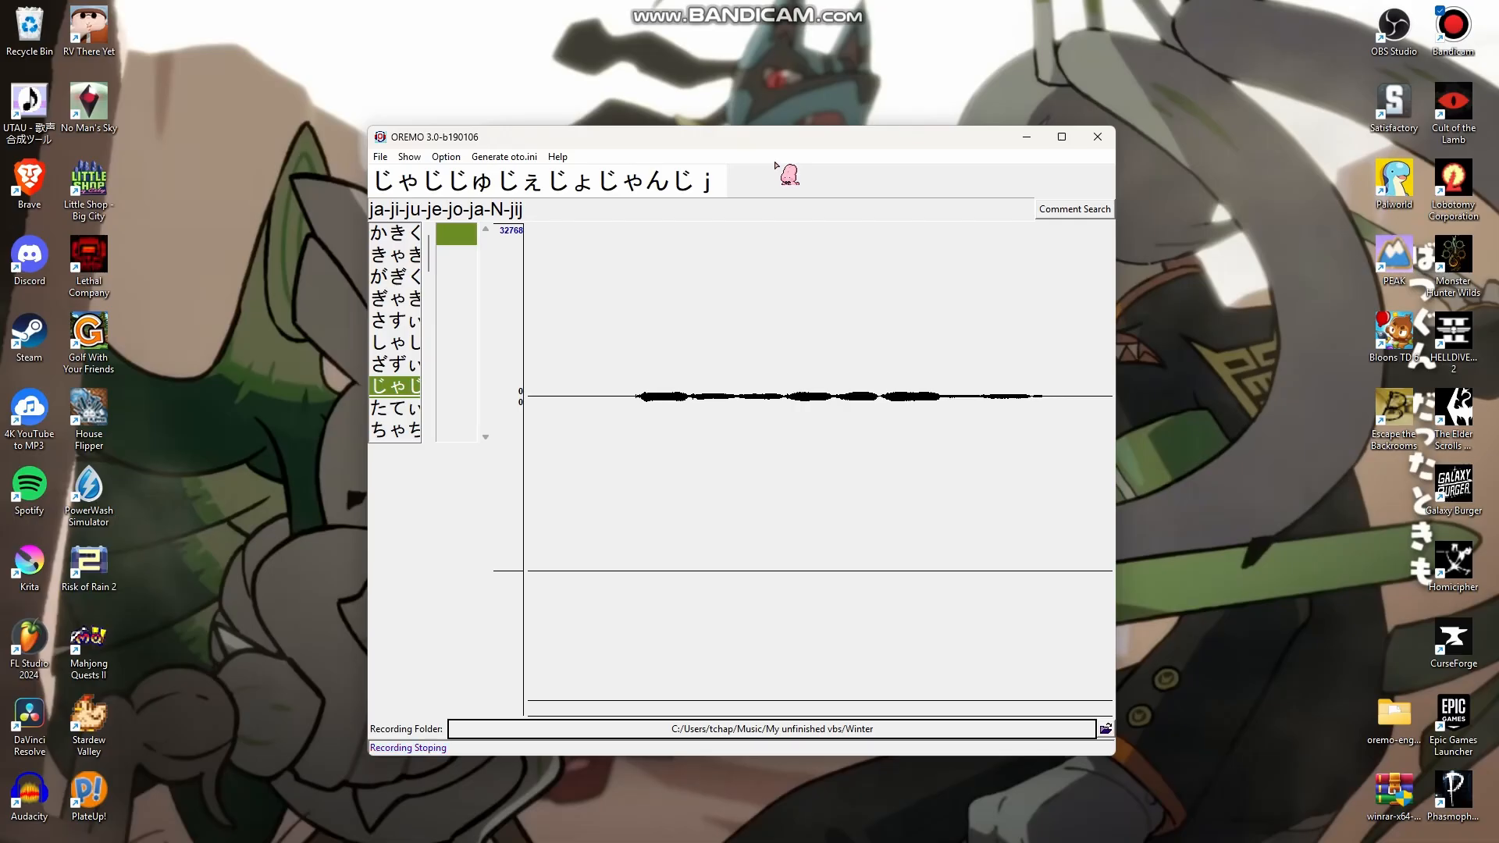
key("Down")
key("space")
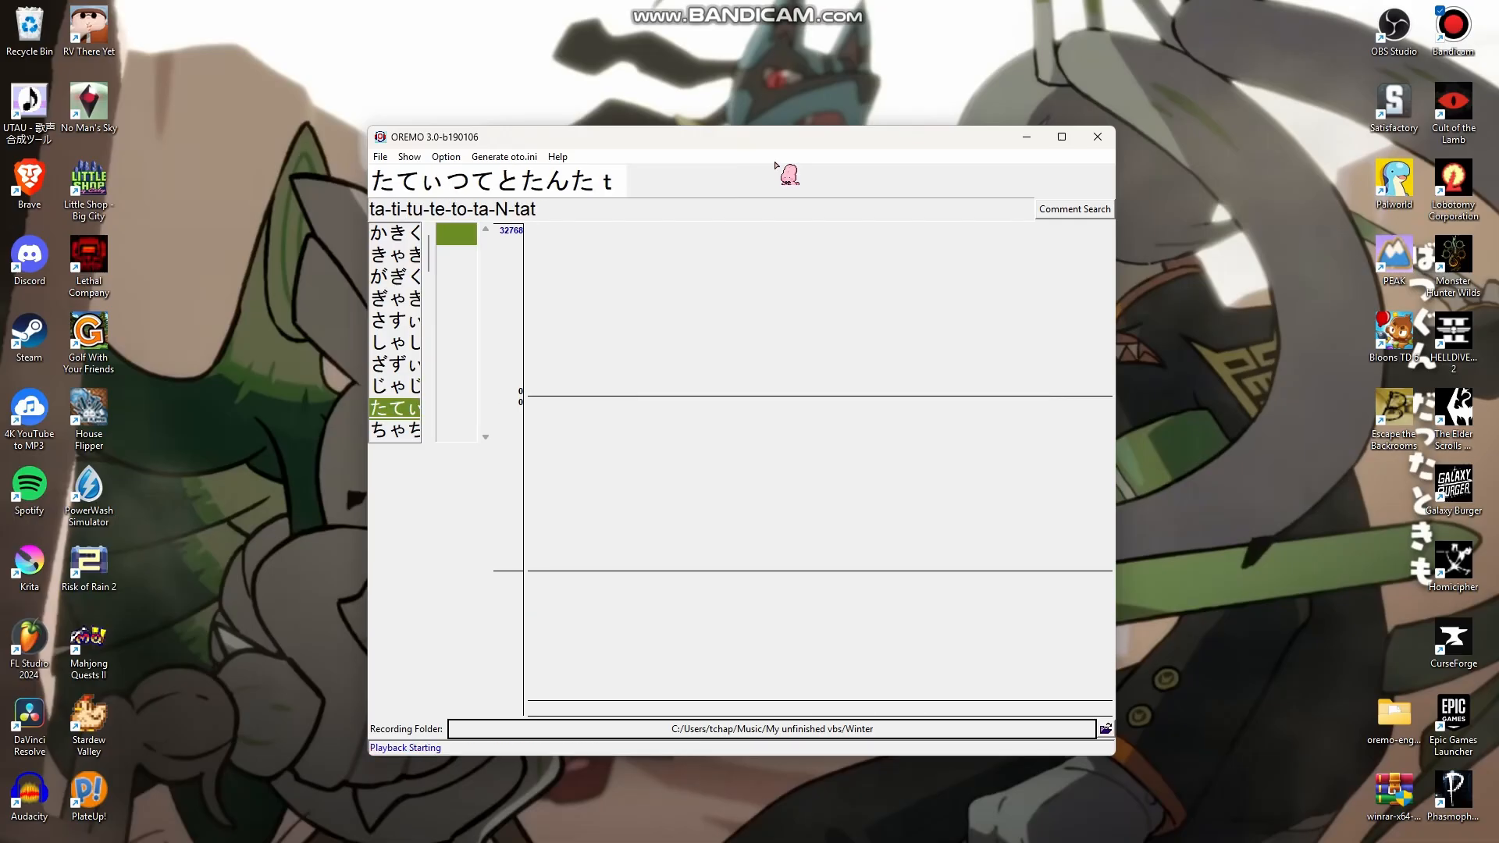
key("r")
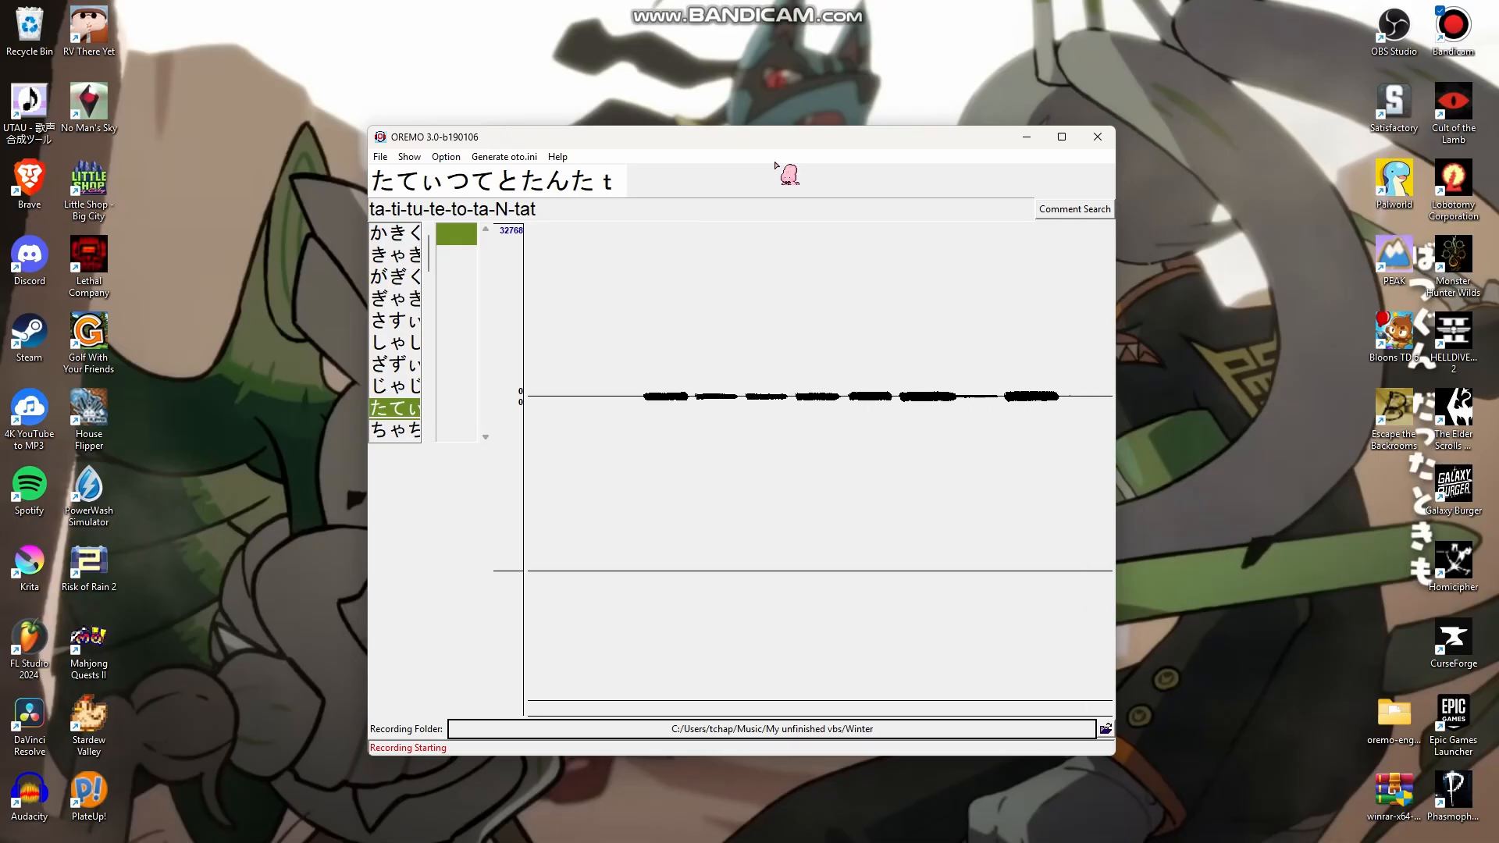
key("r")
Record the reclist lines ちゃちちゅちぇちょちゃんちch and つぁつぃつつぇつぉつぁんつts with the guide music
key("Down")
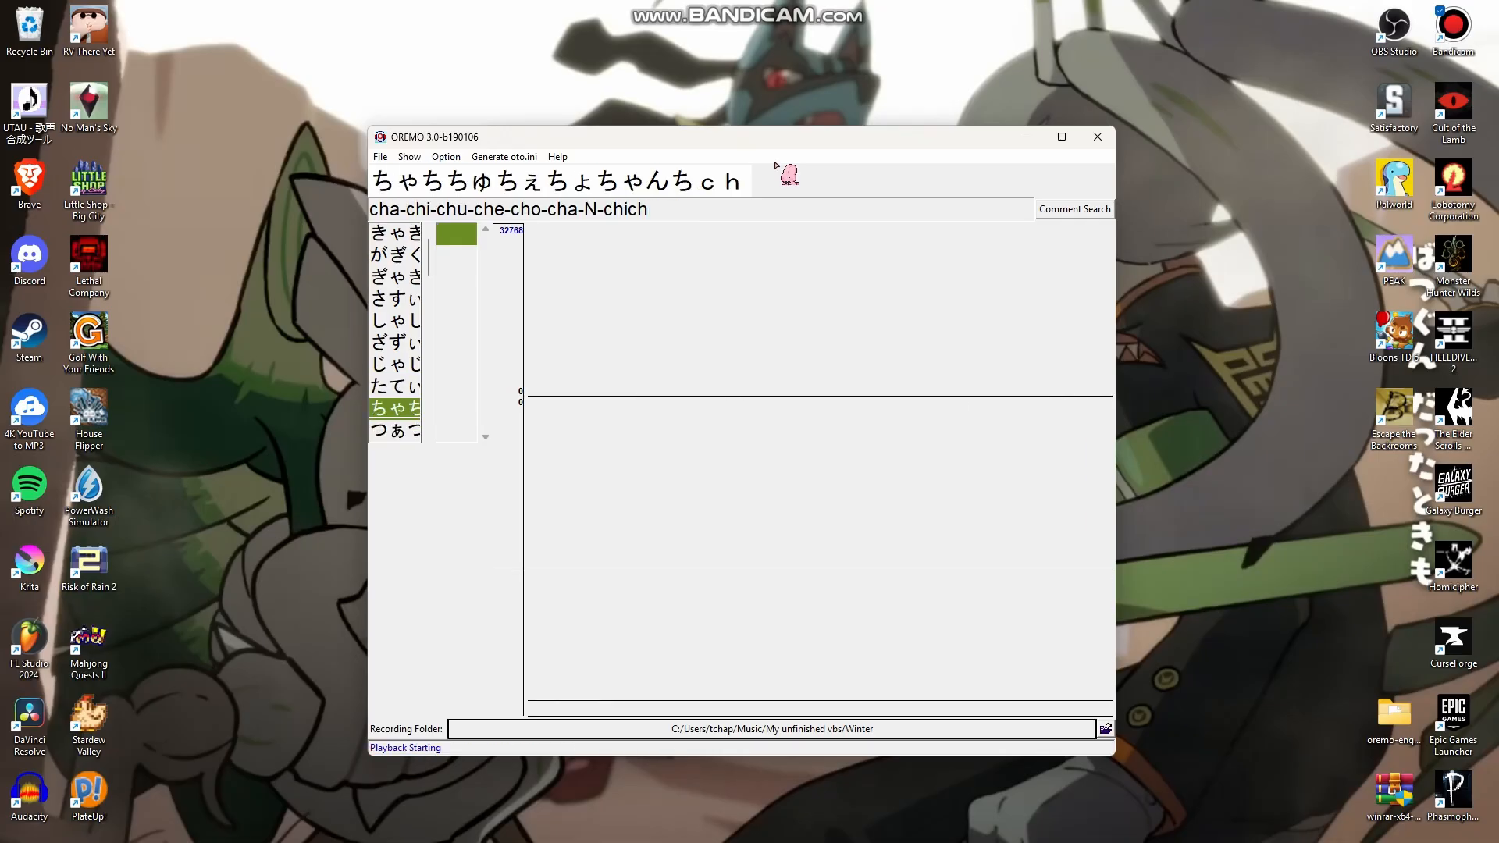
key("r")
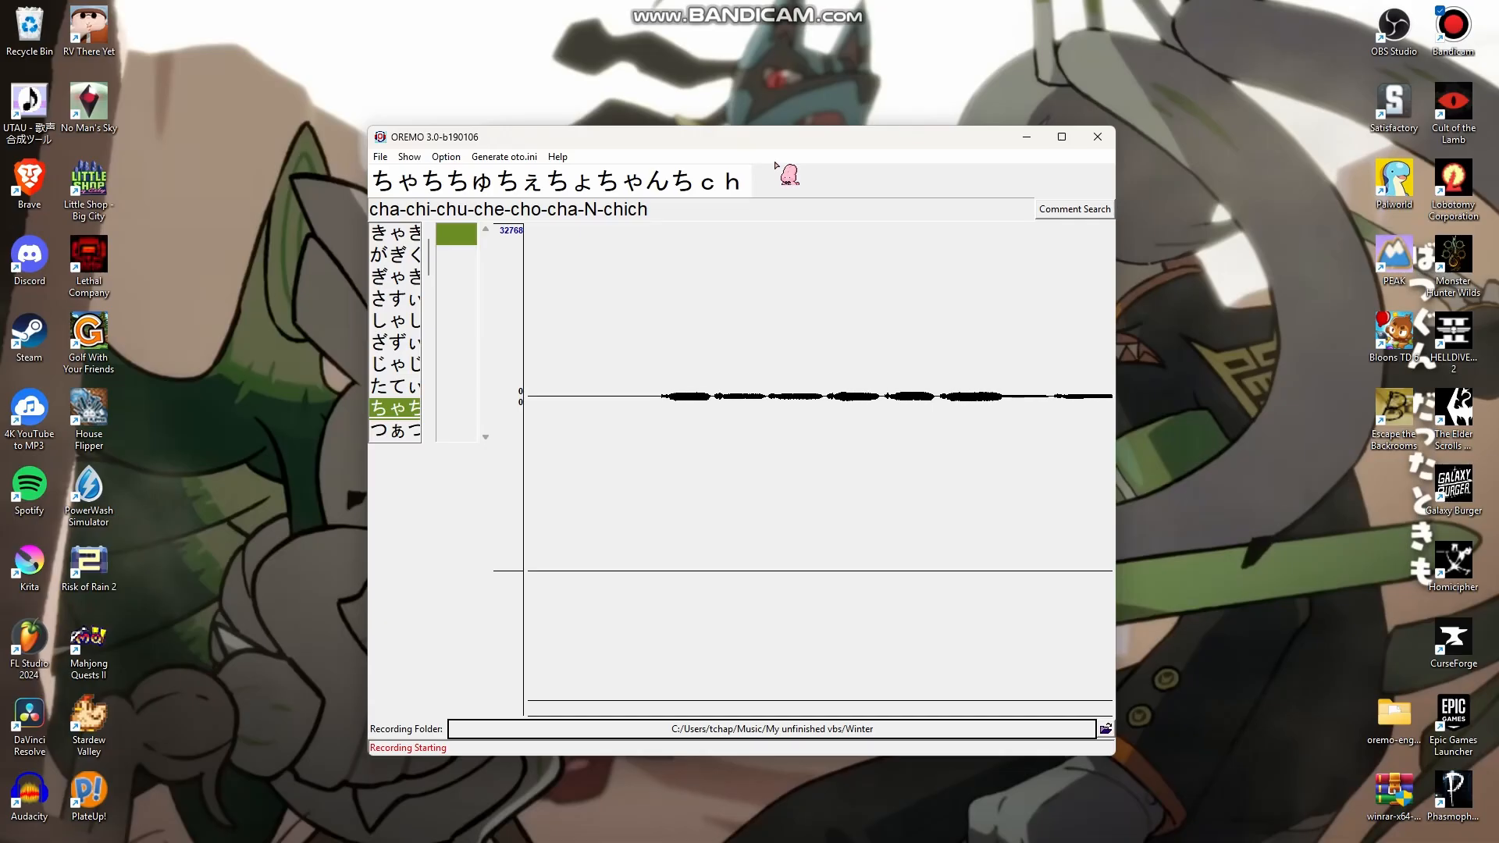
key("r")
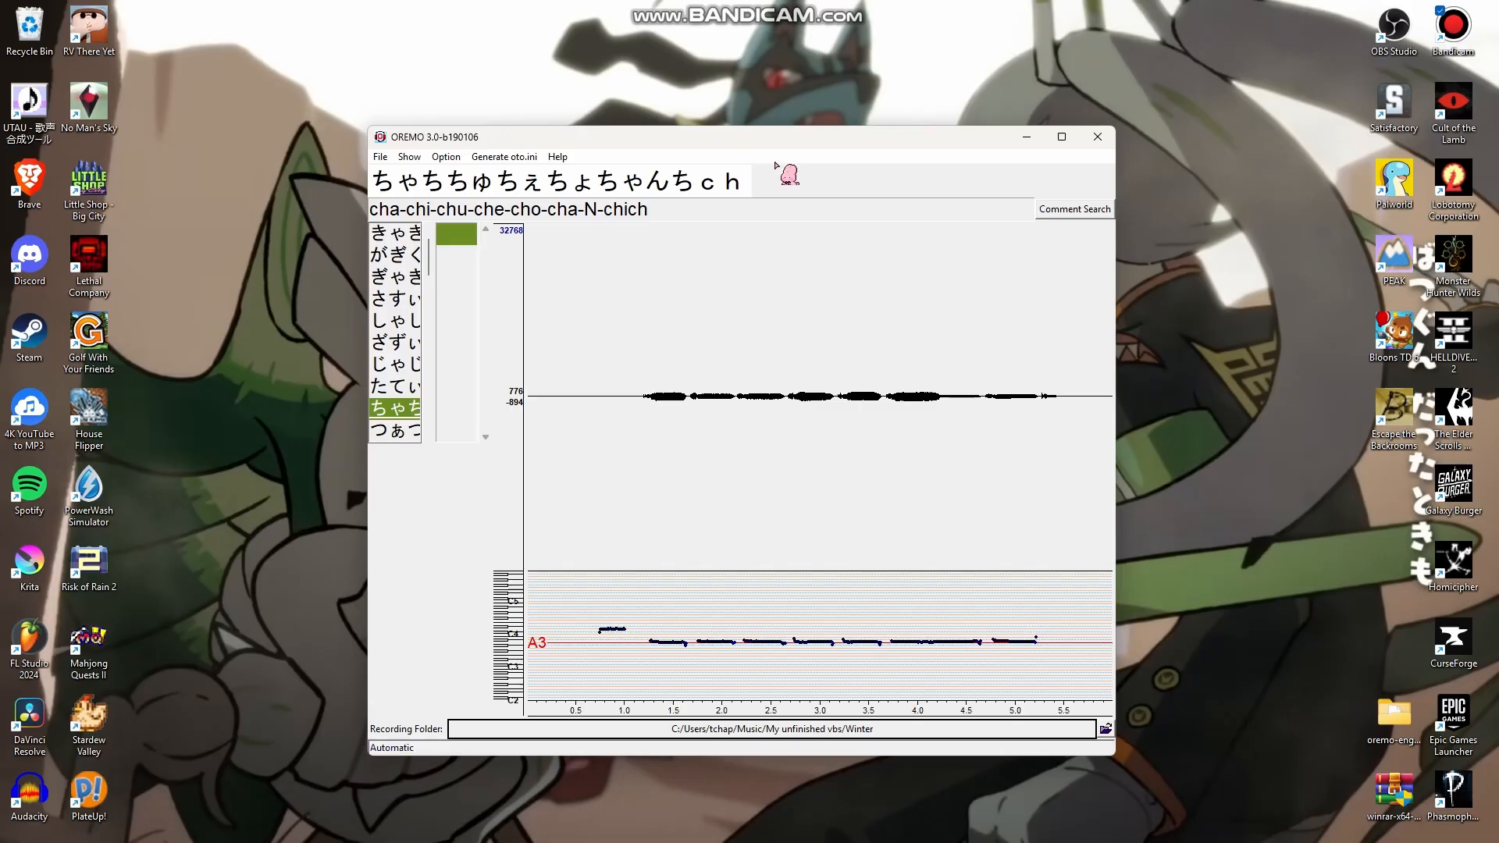
key("Down")
key("r")
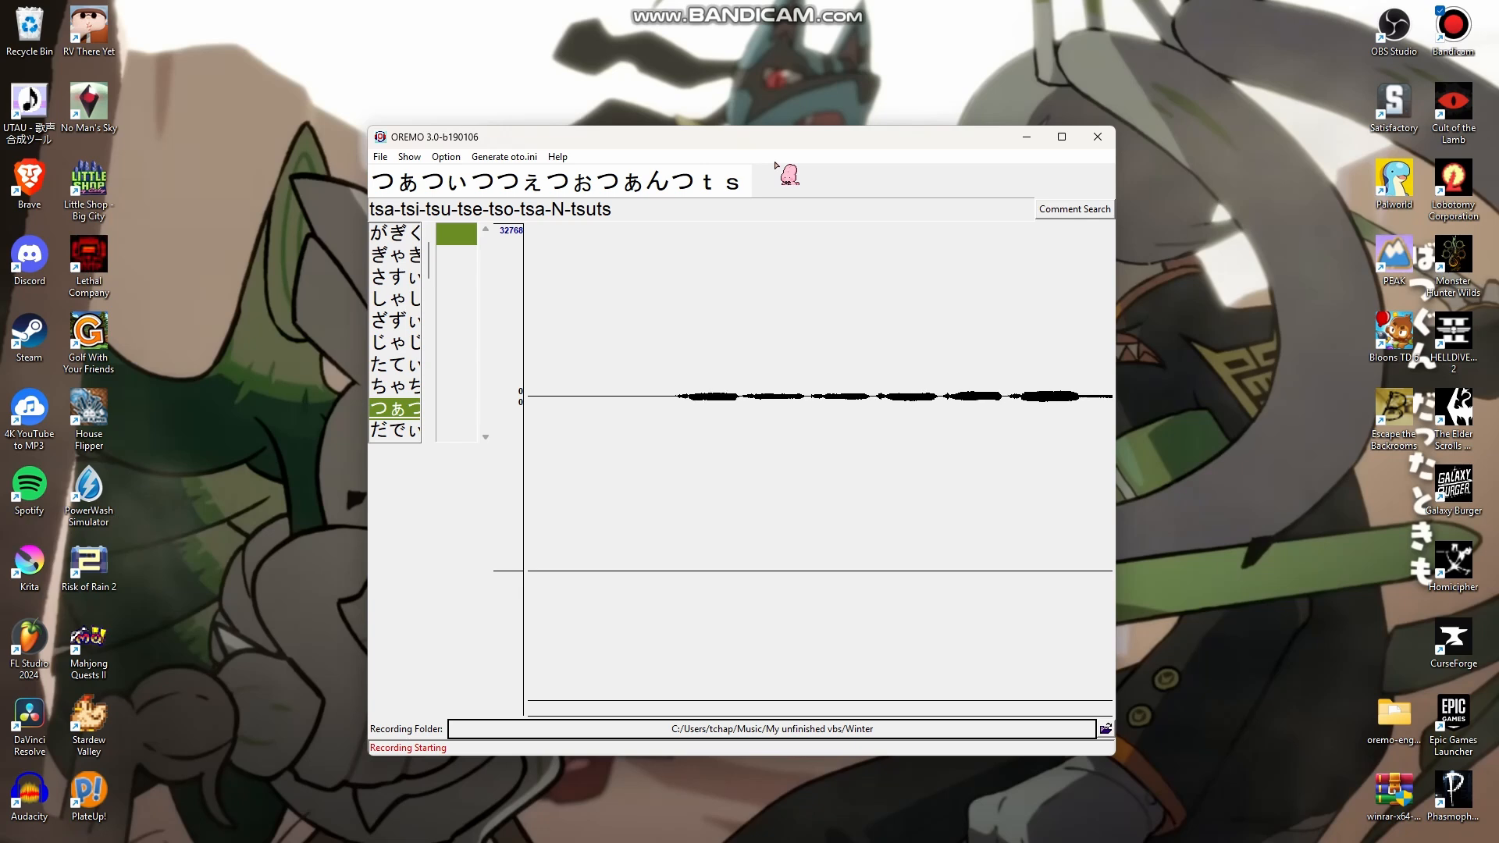
key("r")
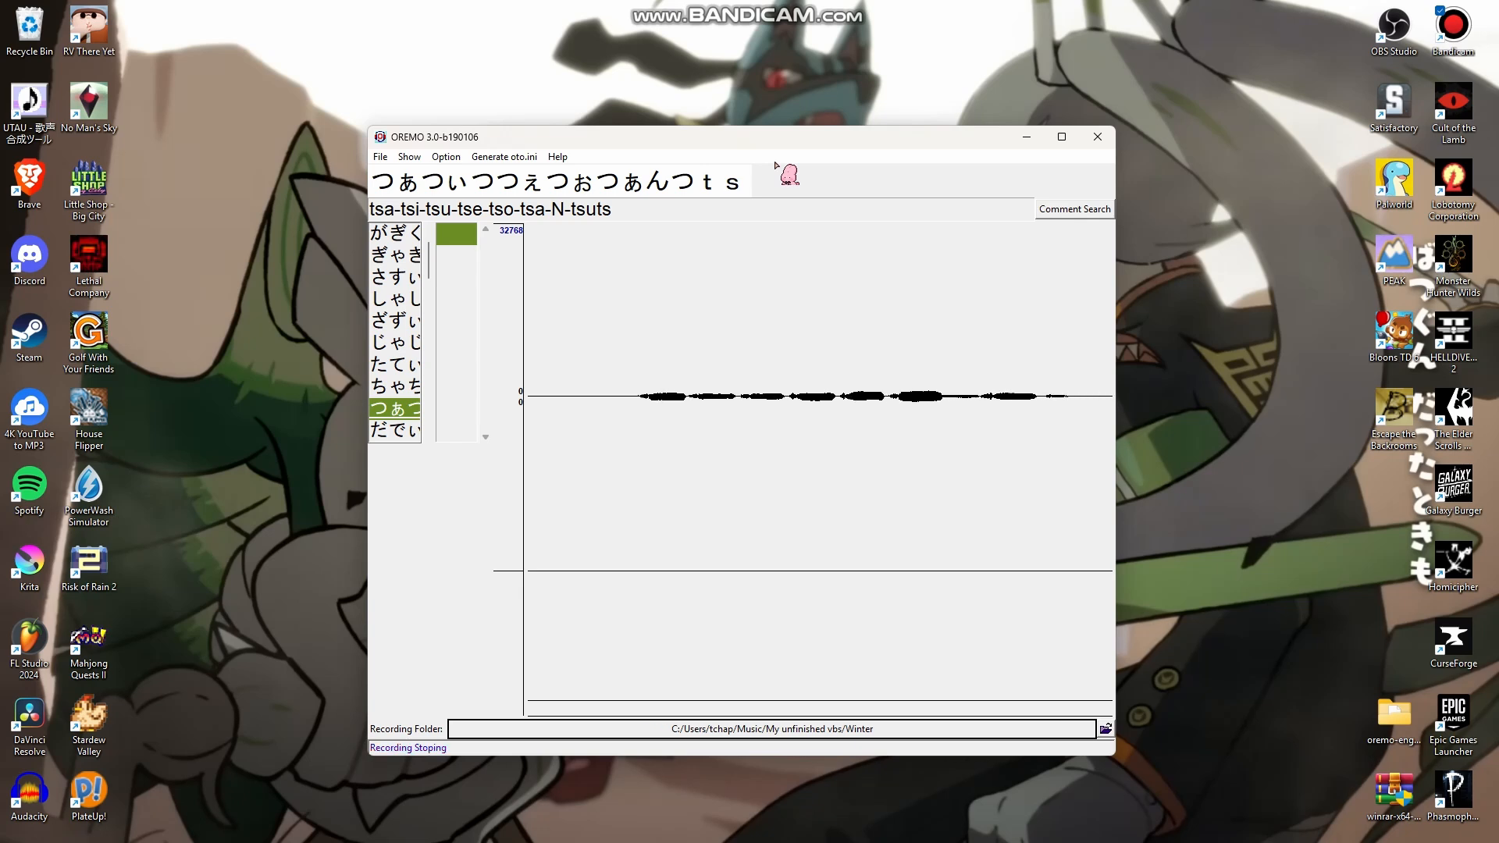
Record the reclist lines だでぃづでどだんだd and なにぬねのなんなn with the guide music
key("Down")
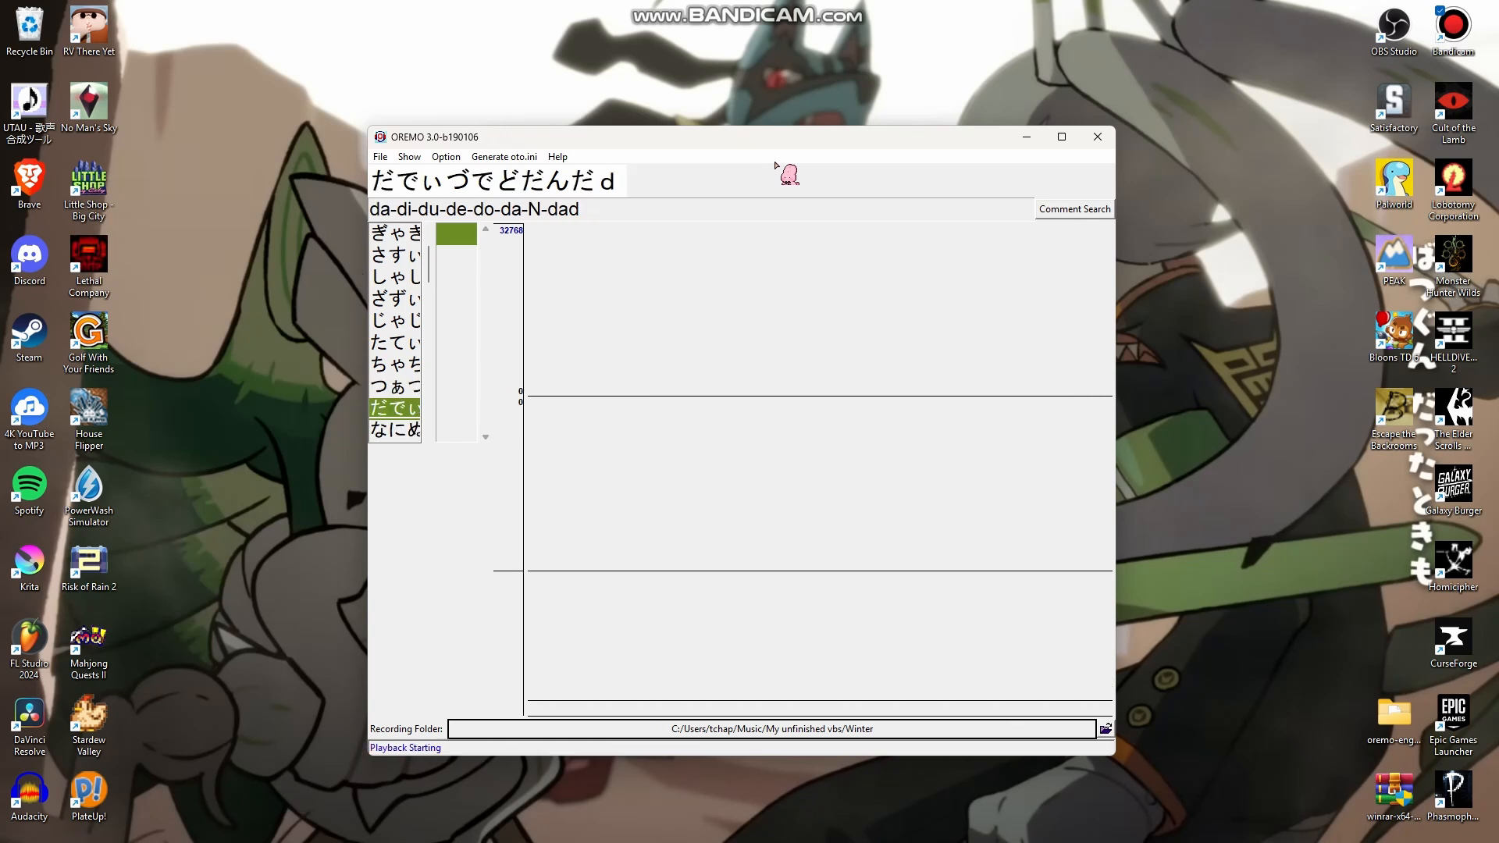
key("r")
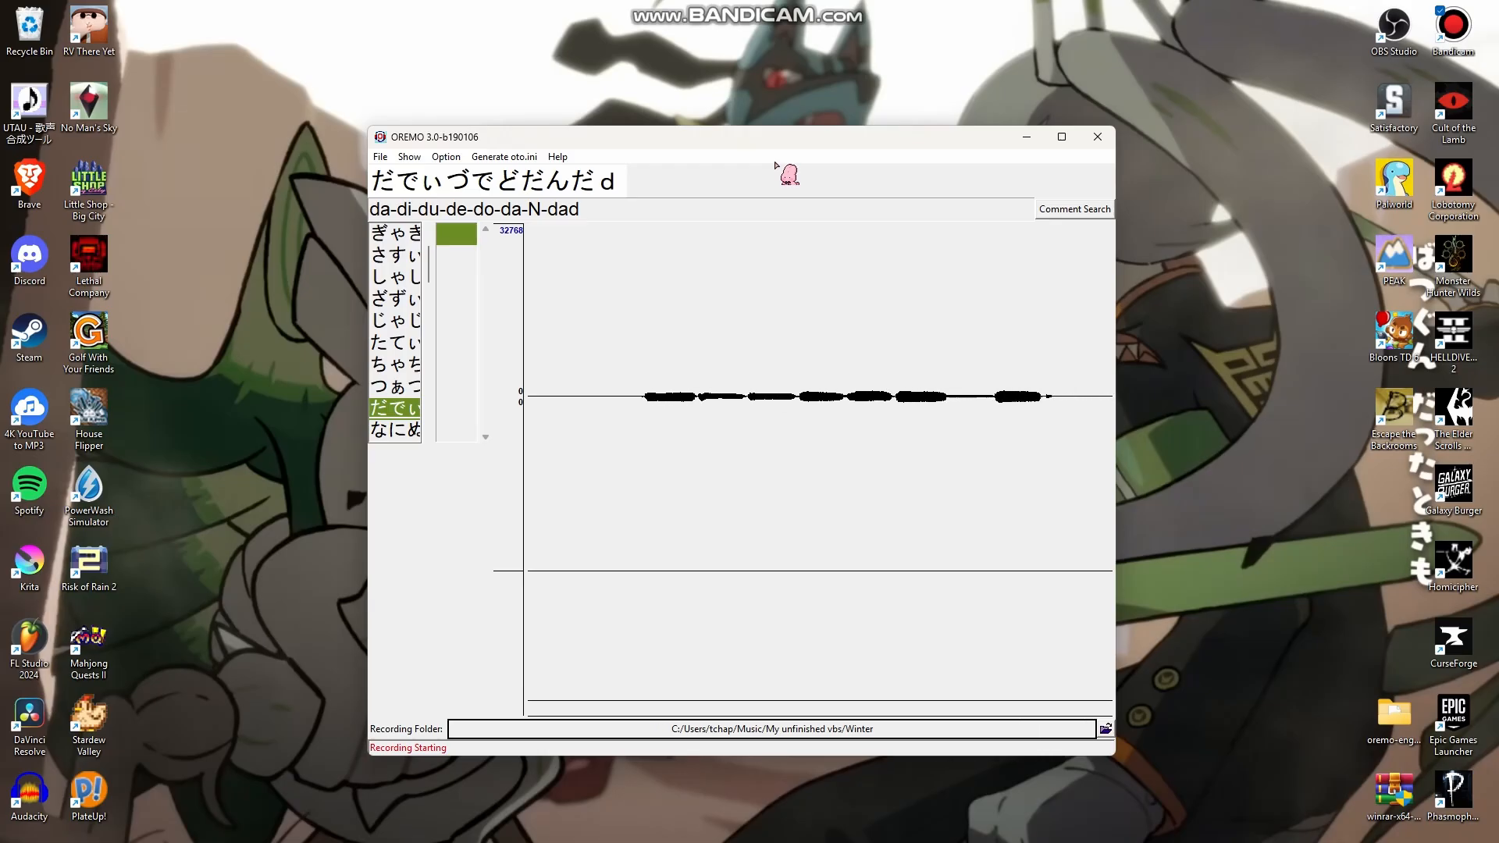
key("Down")
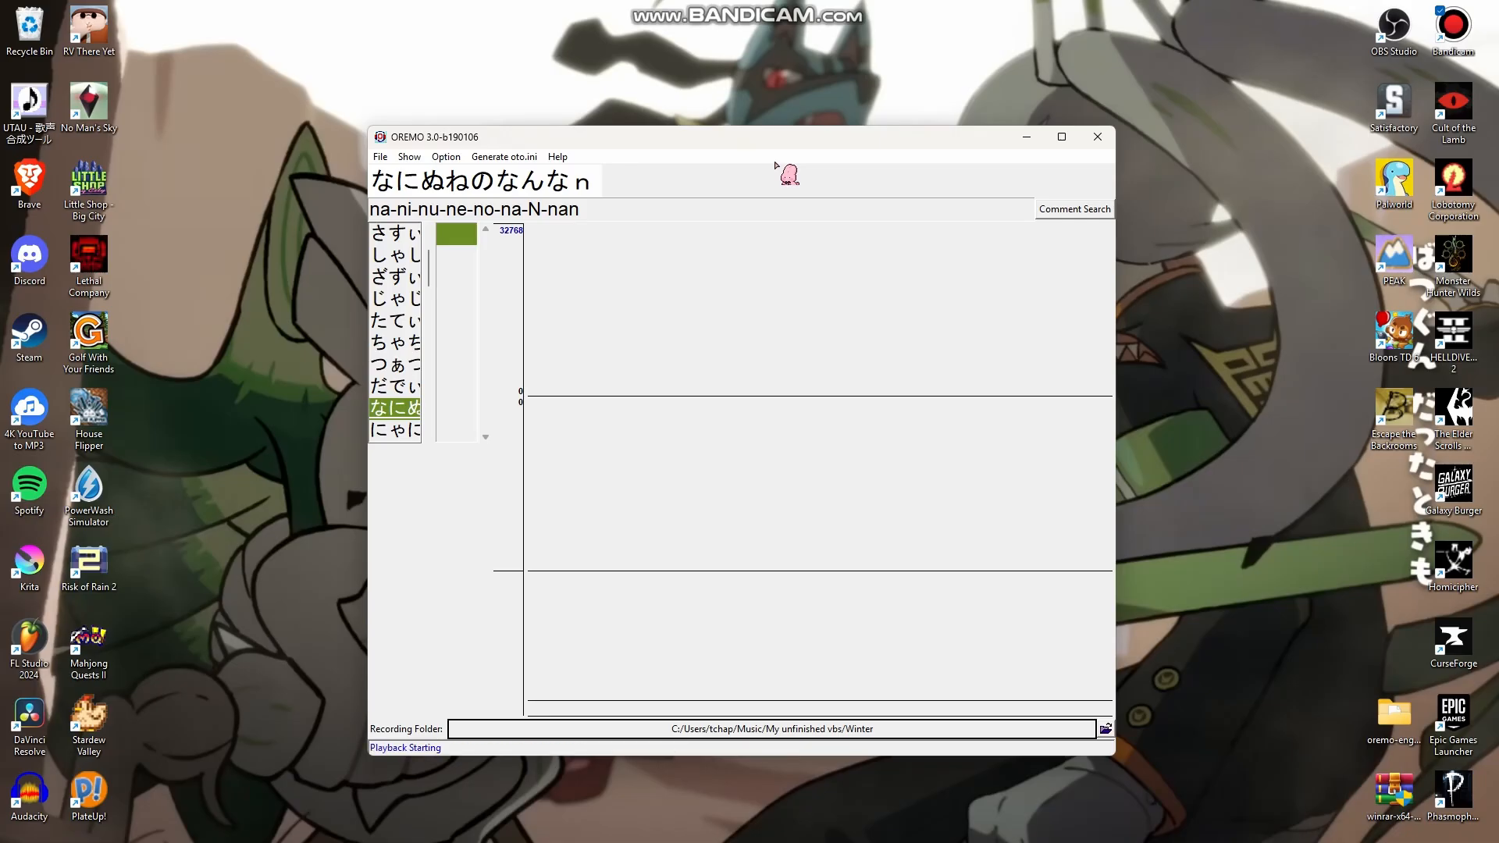
key("r")
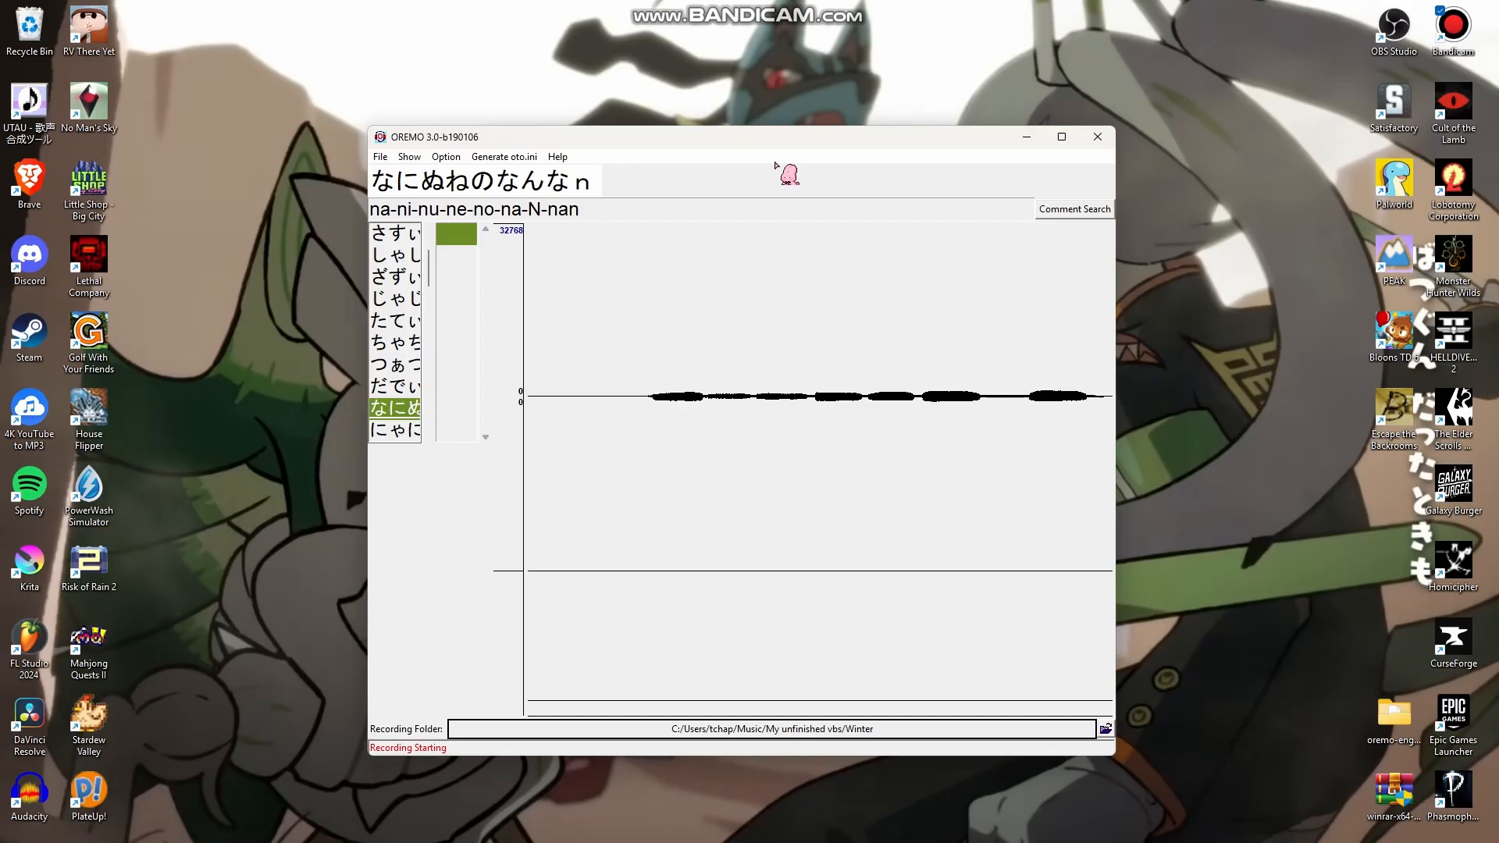
key("r")
Record the reclist lines にゃにゅにぇにょにゃににゃんにゃ and はひふへほはんは with the guide music
key("Down")
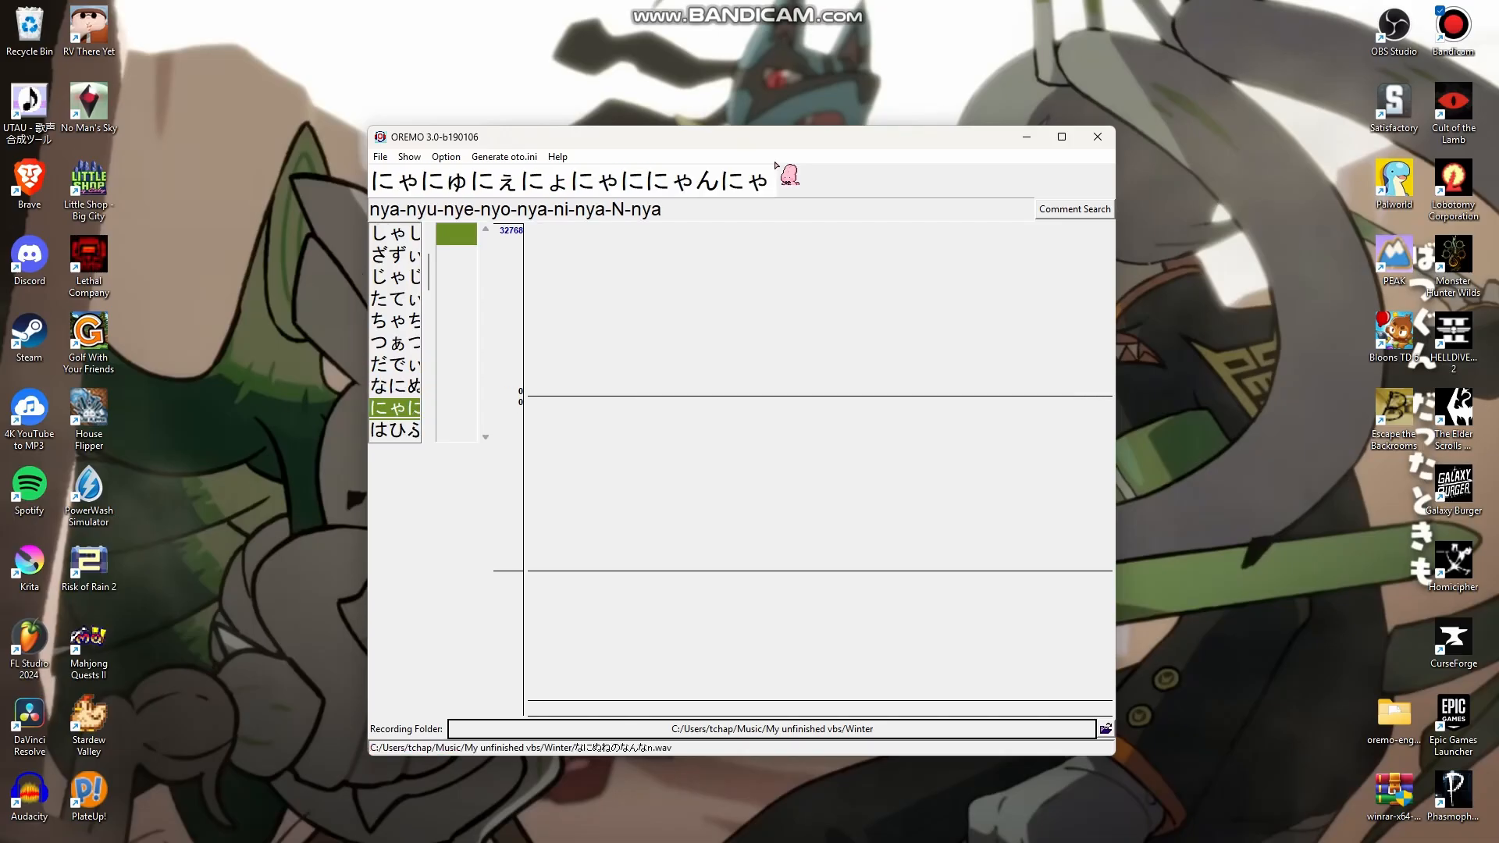
key("r")
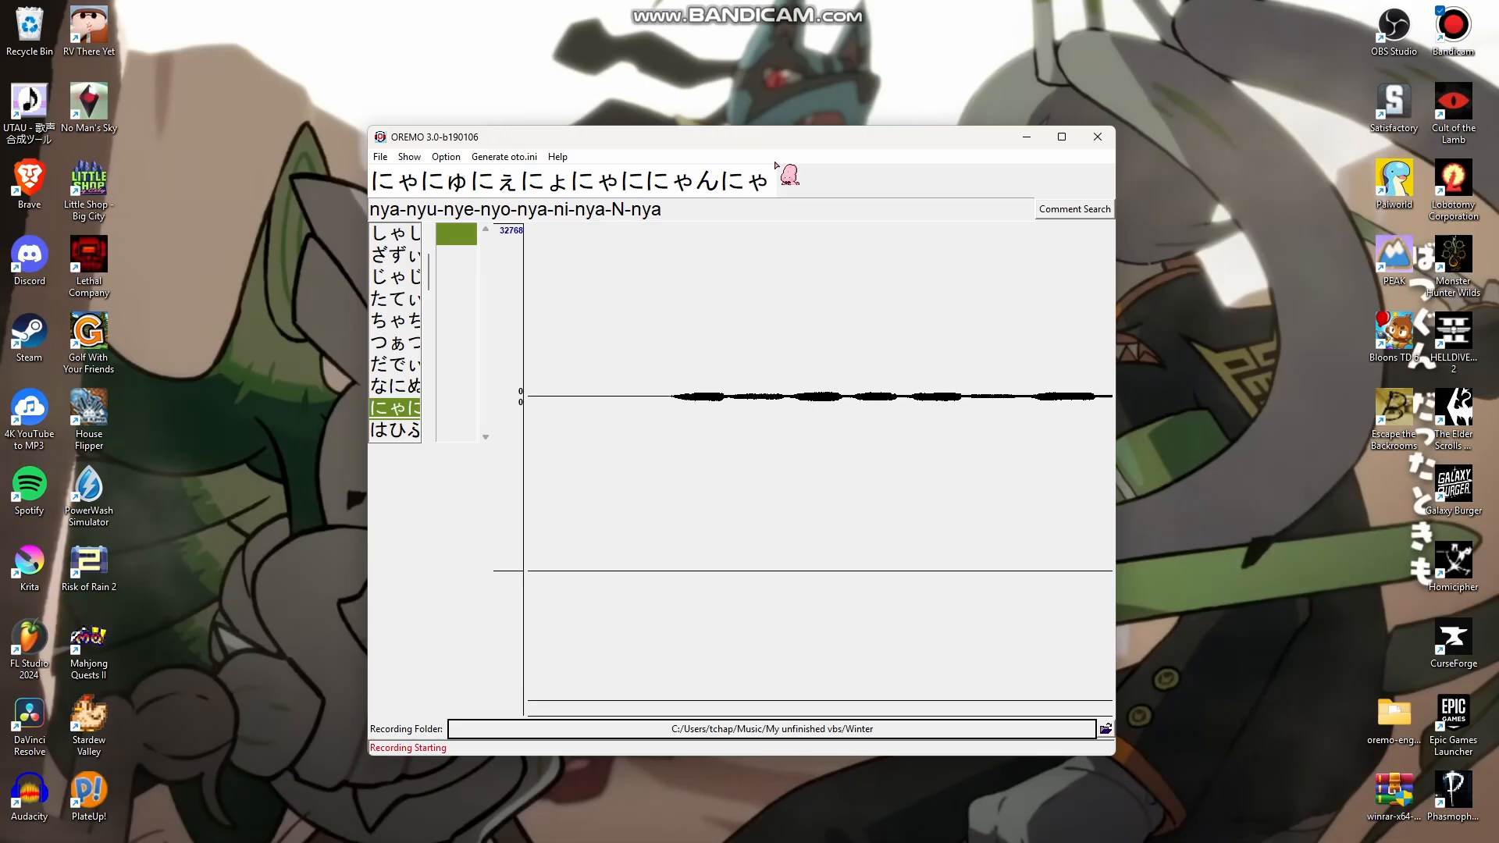
key("r")
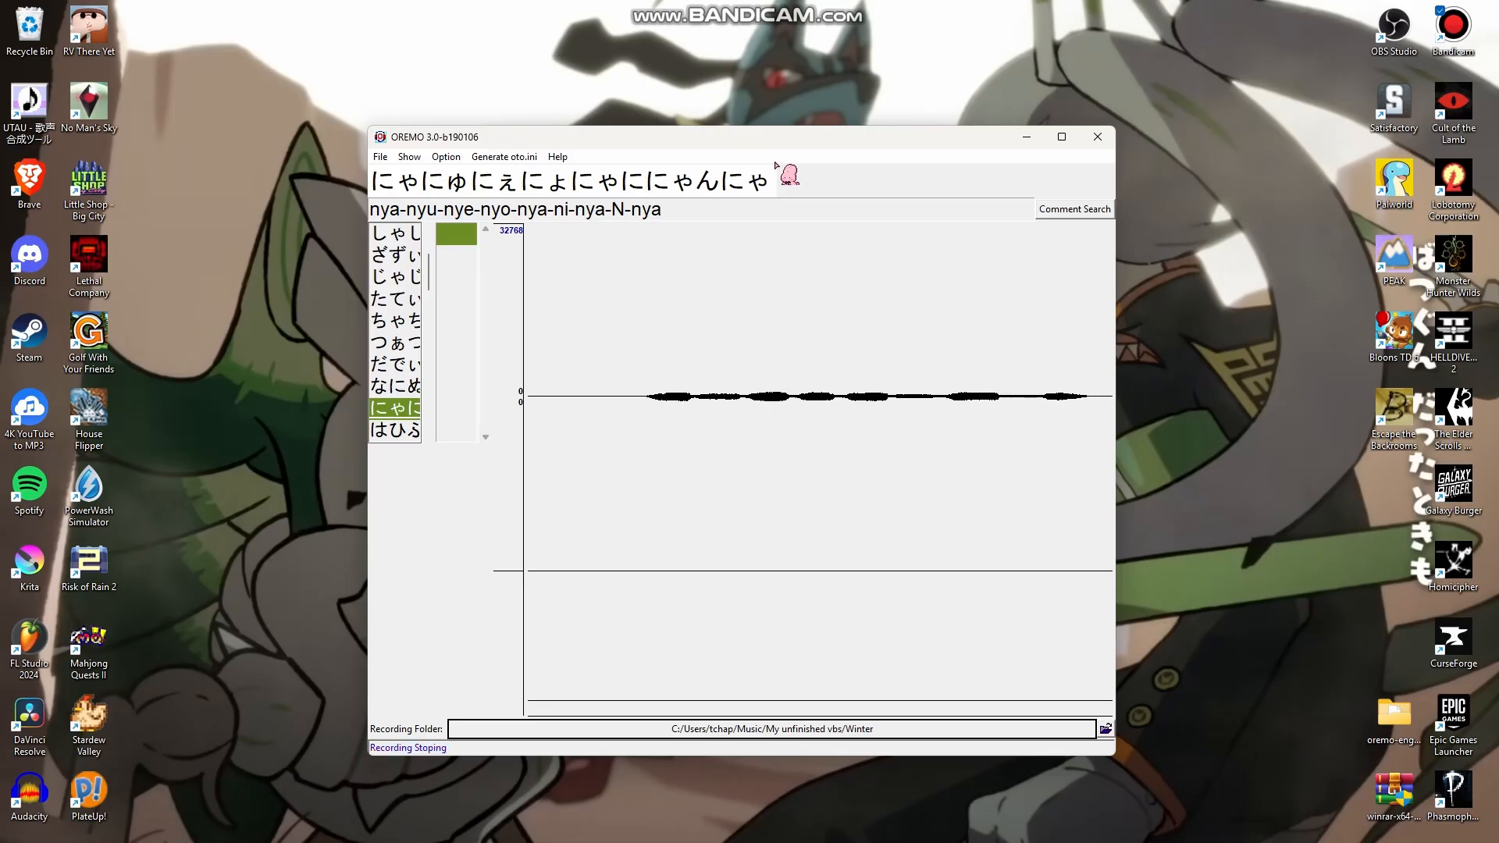
key("Down")
key("space")
key("r")
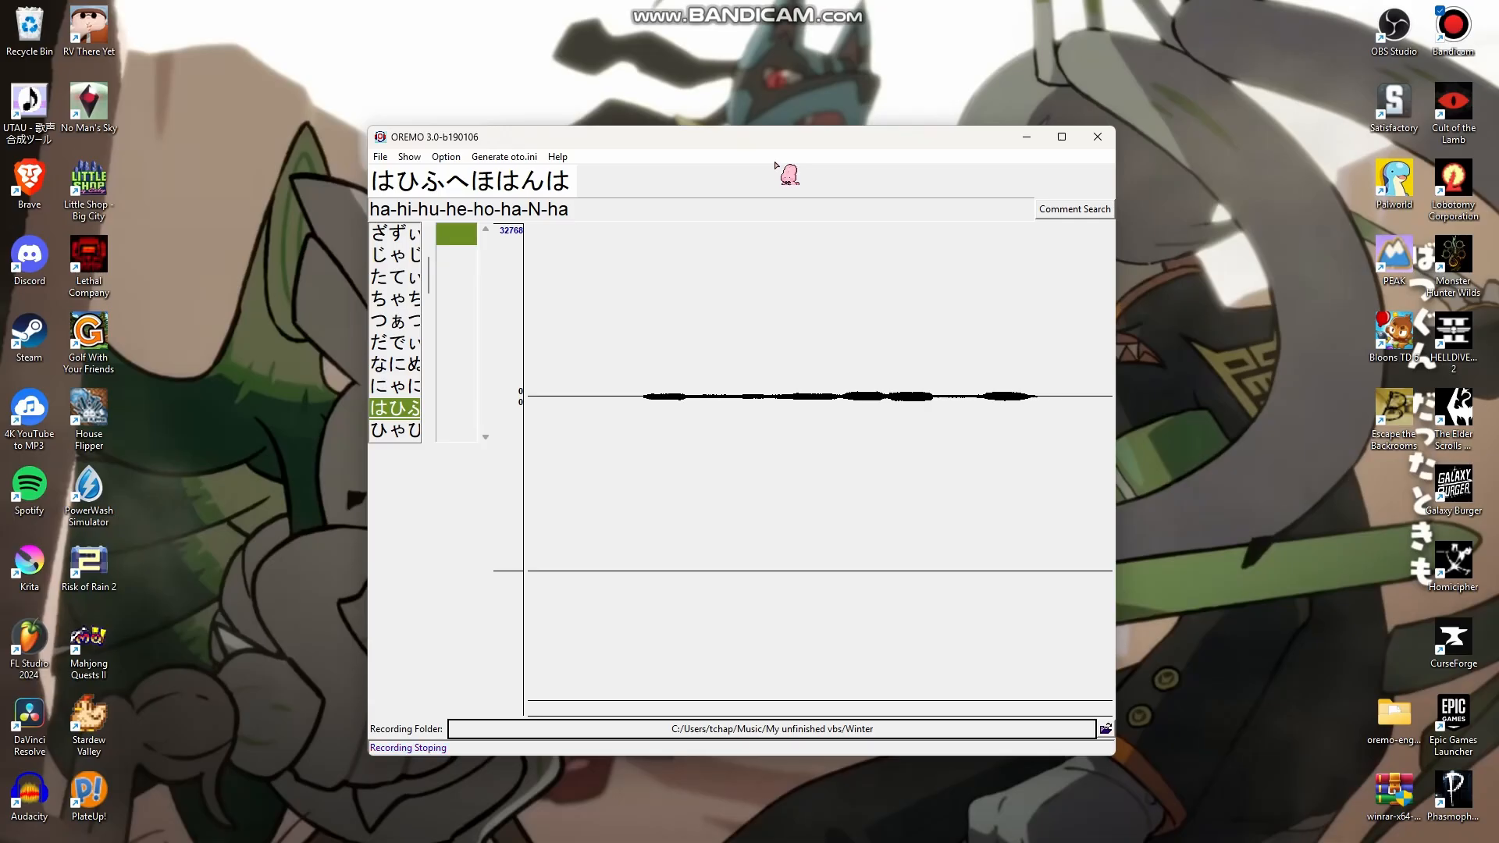
Record the reclist lines ひゃひゅひぇひょひゃひひゃんひゃ and ふぁふぃふふぇふぉふぁんふぁf with the guide music
key("Down")
key("r")
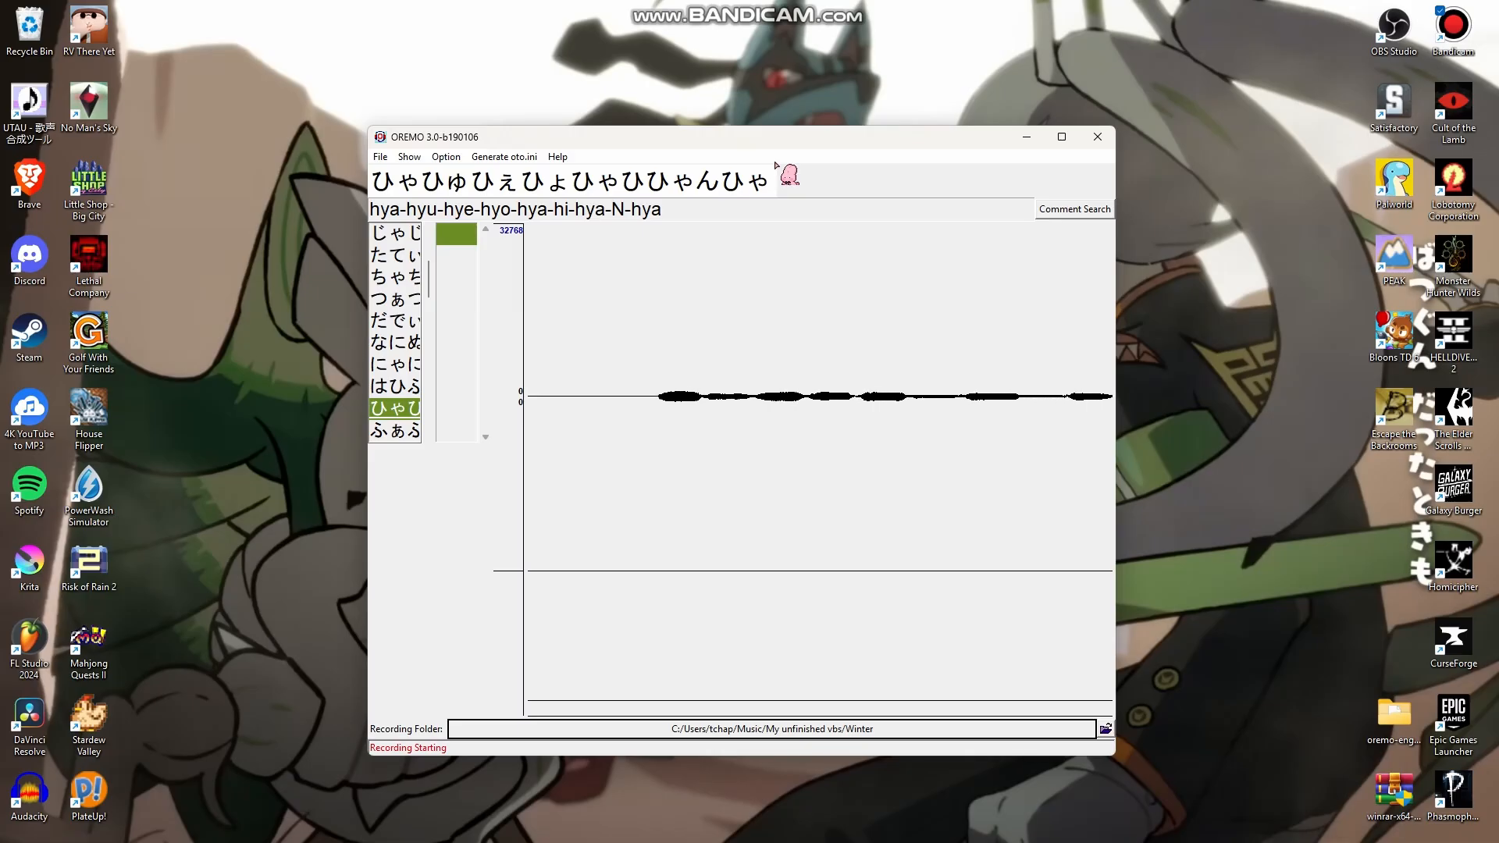
key("Return")
key("Down")
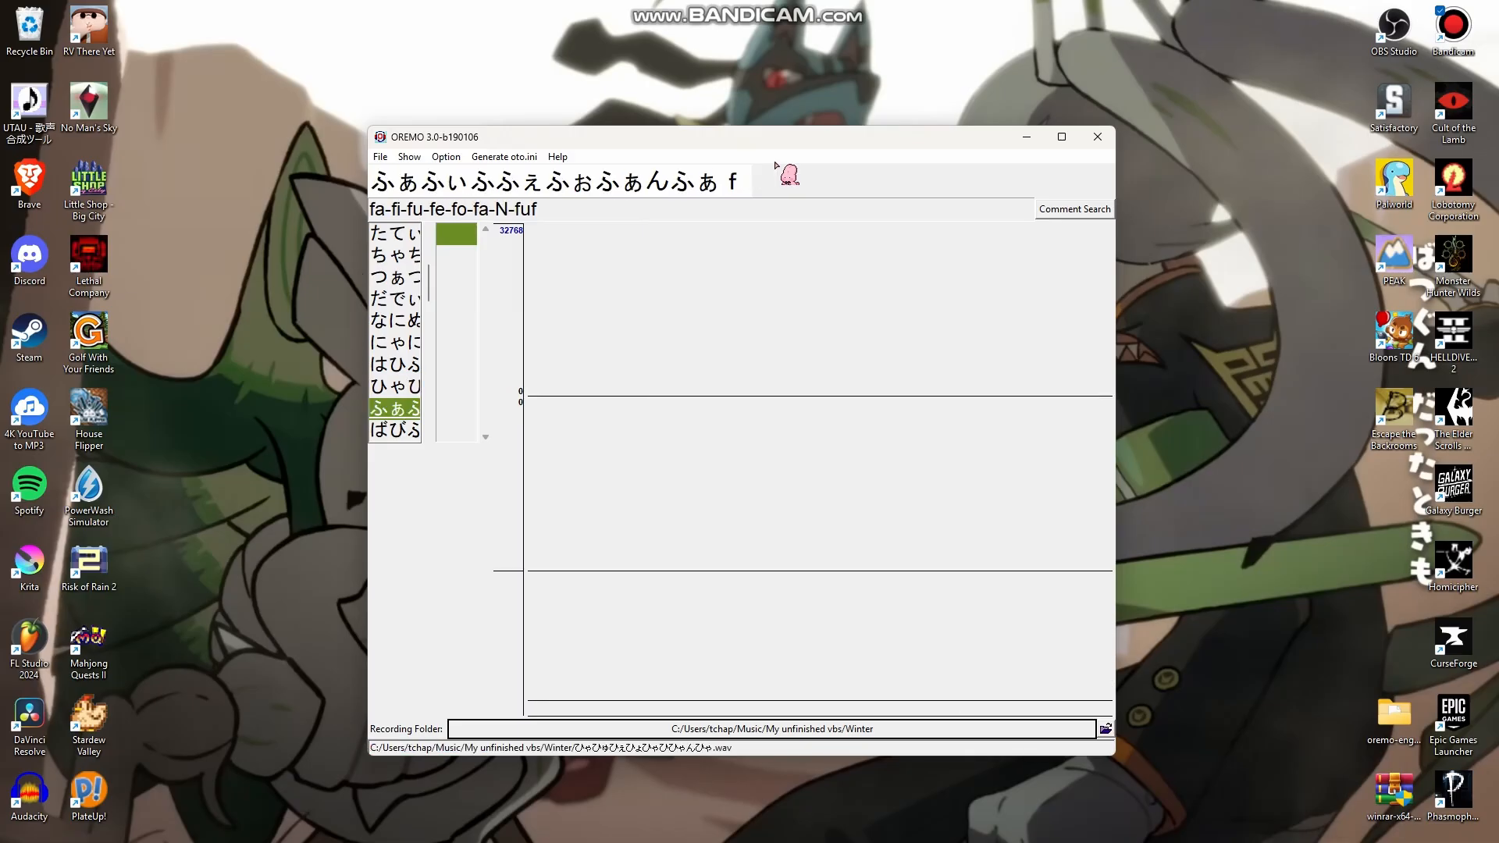
key("space")
key("Return")
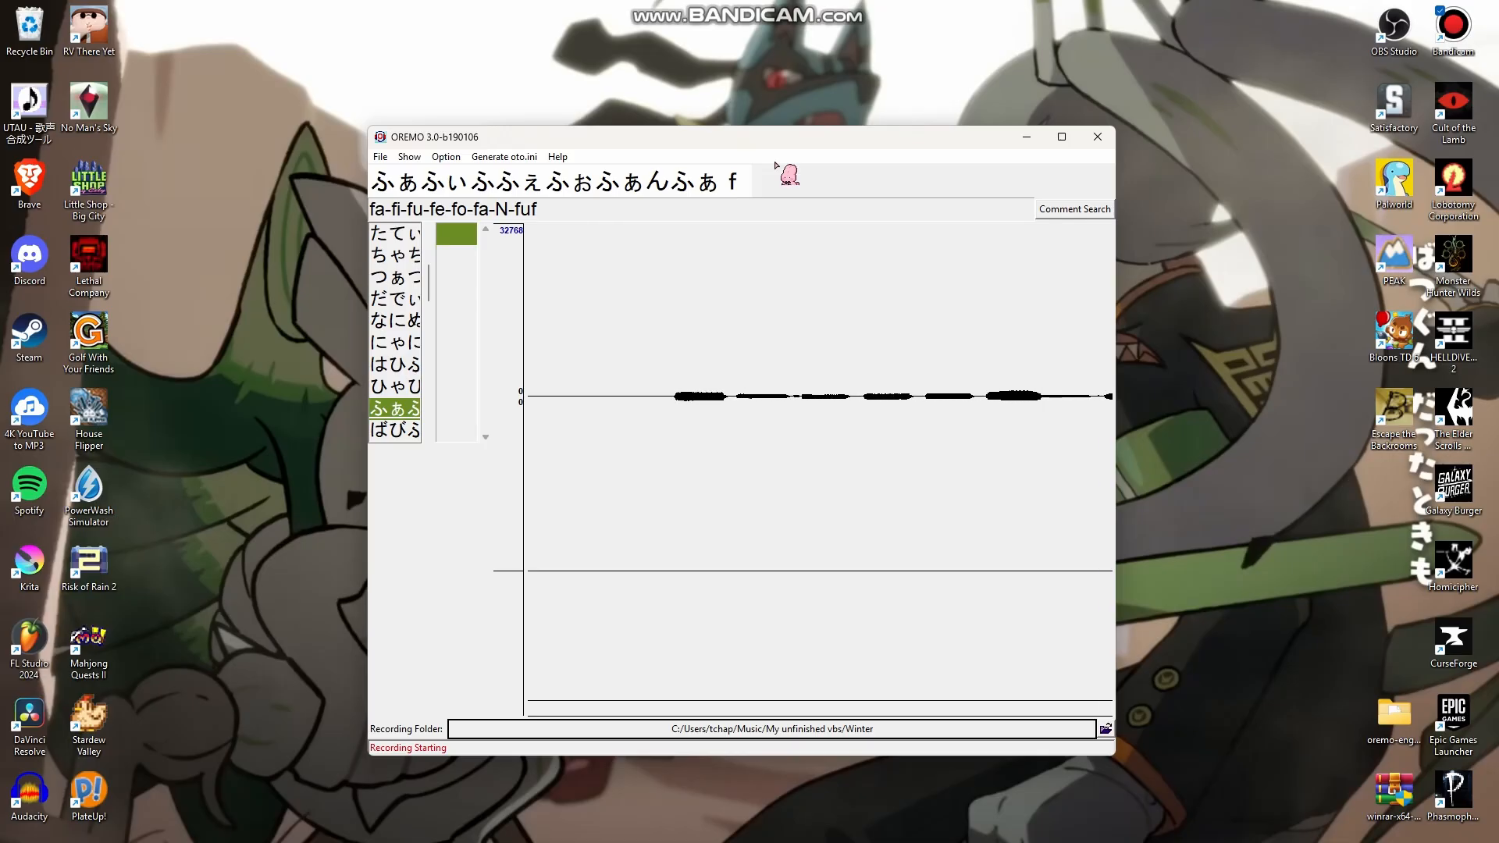
key("Return")
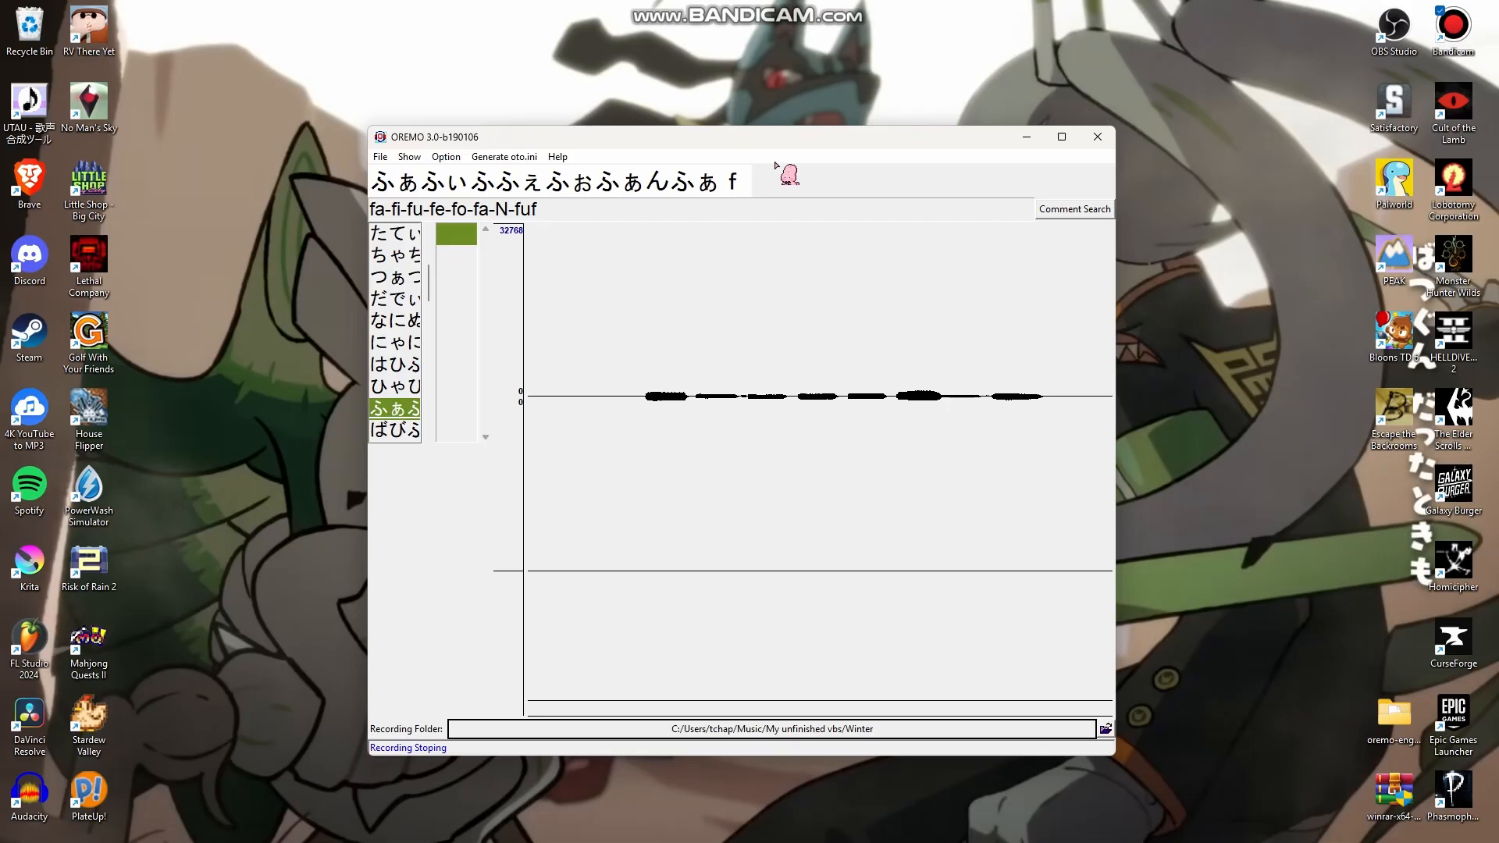
Record the reclist lines ばびぶべぼばんばb and びゃびゅびぇびょびゃびびゃんびゃ with the guide music
key("Down")
key("Return")
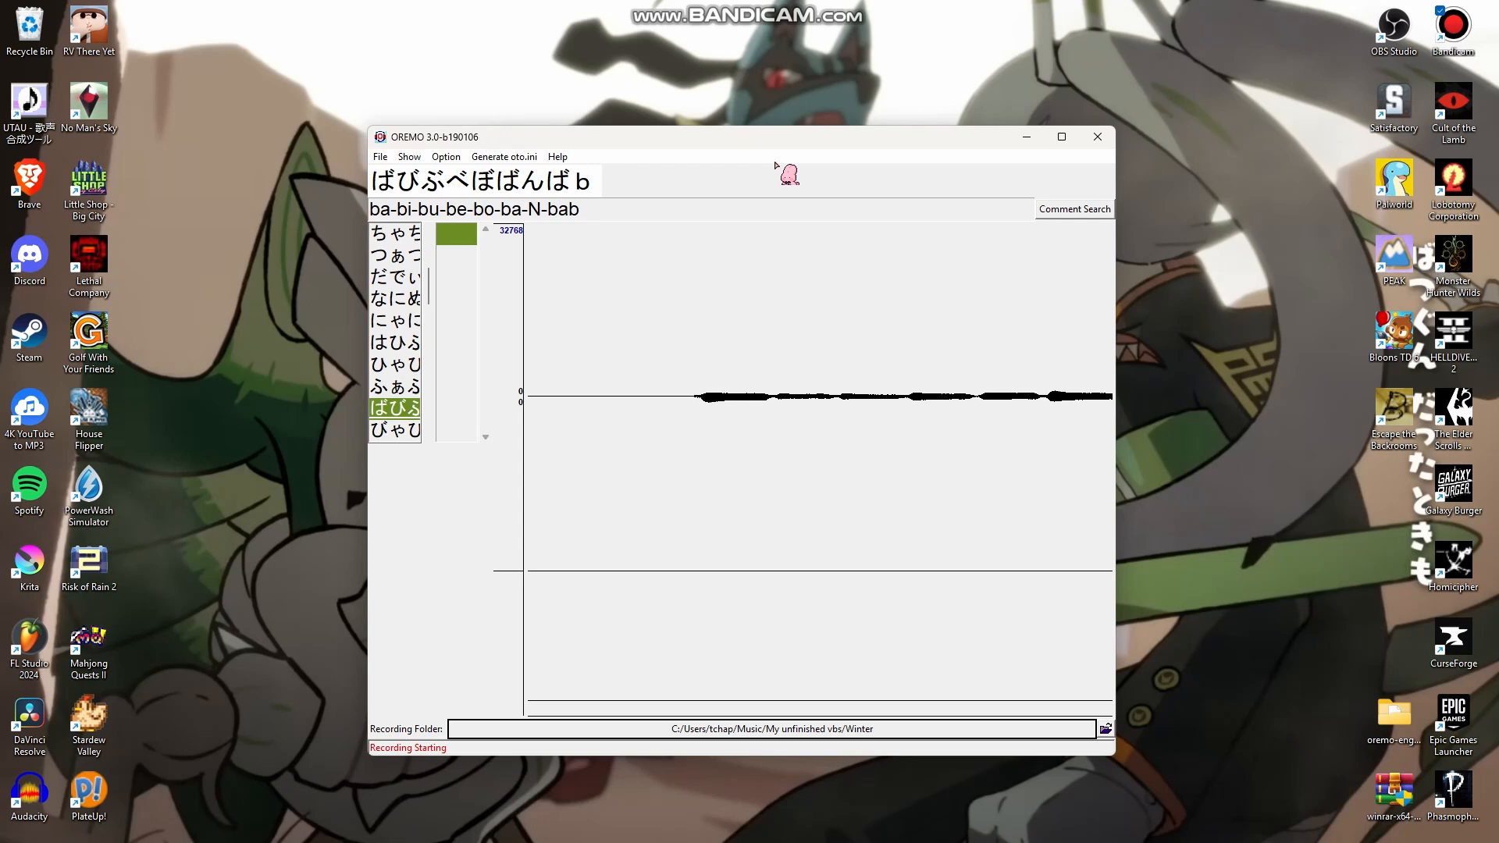
key("Return")
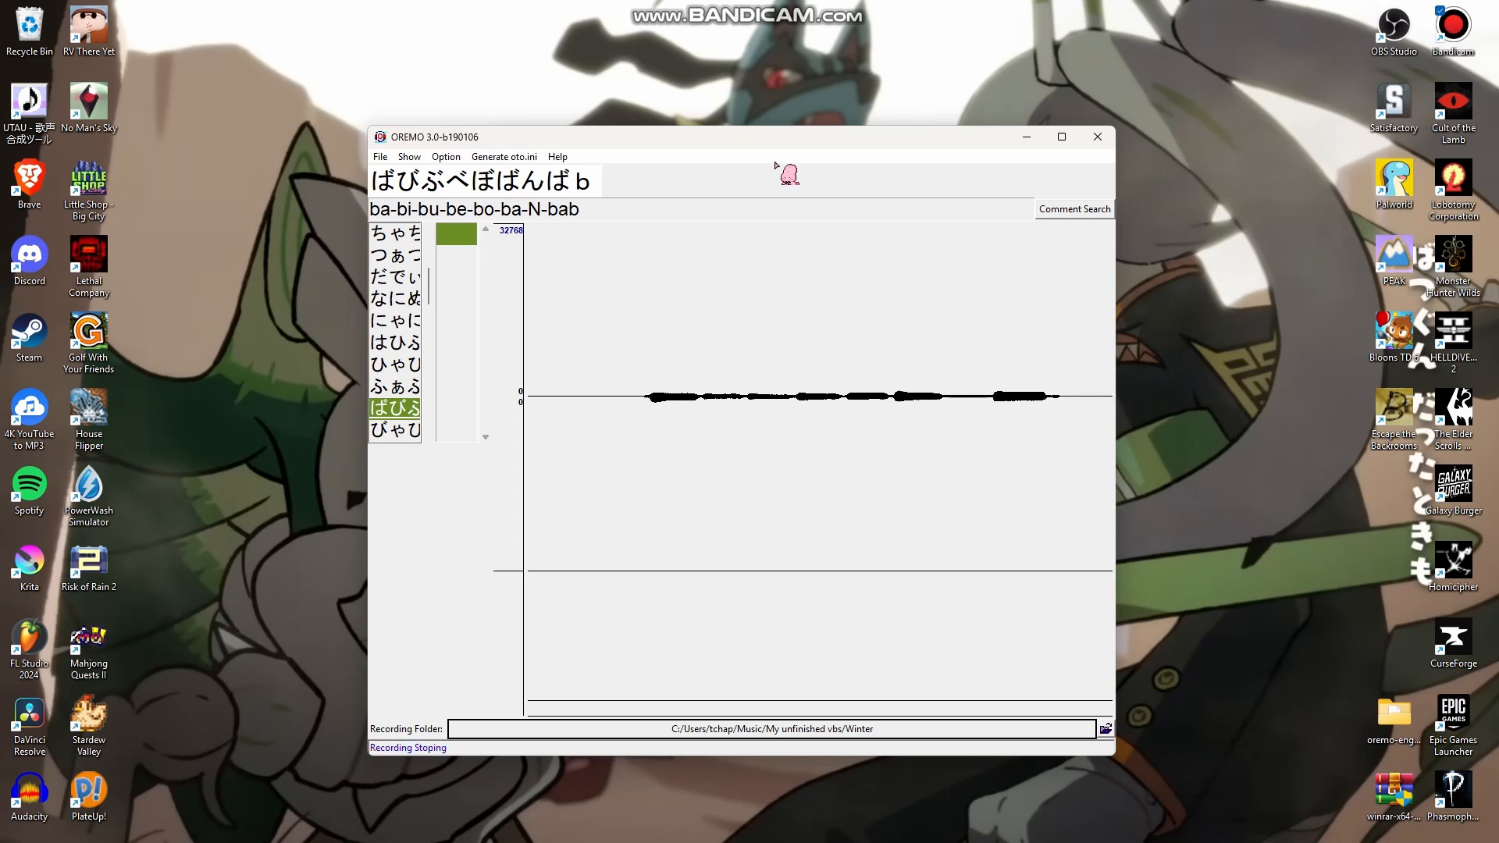
key("Down")
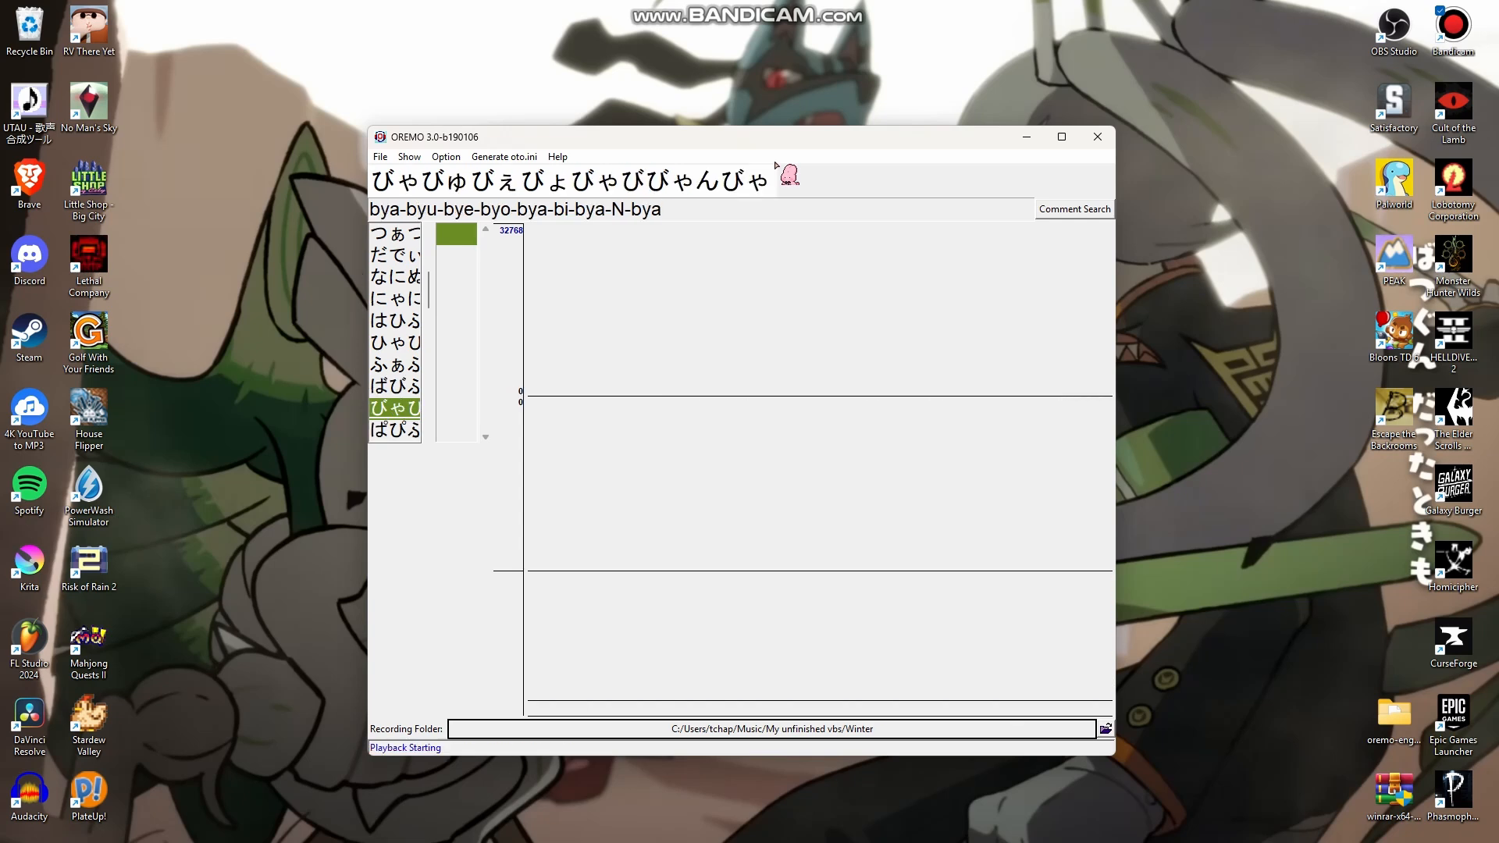
key("Return")
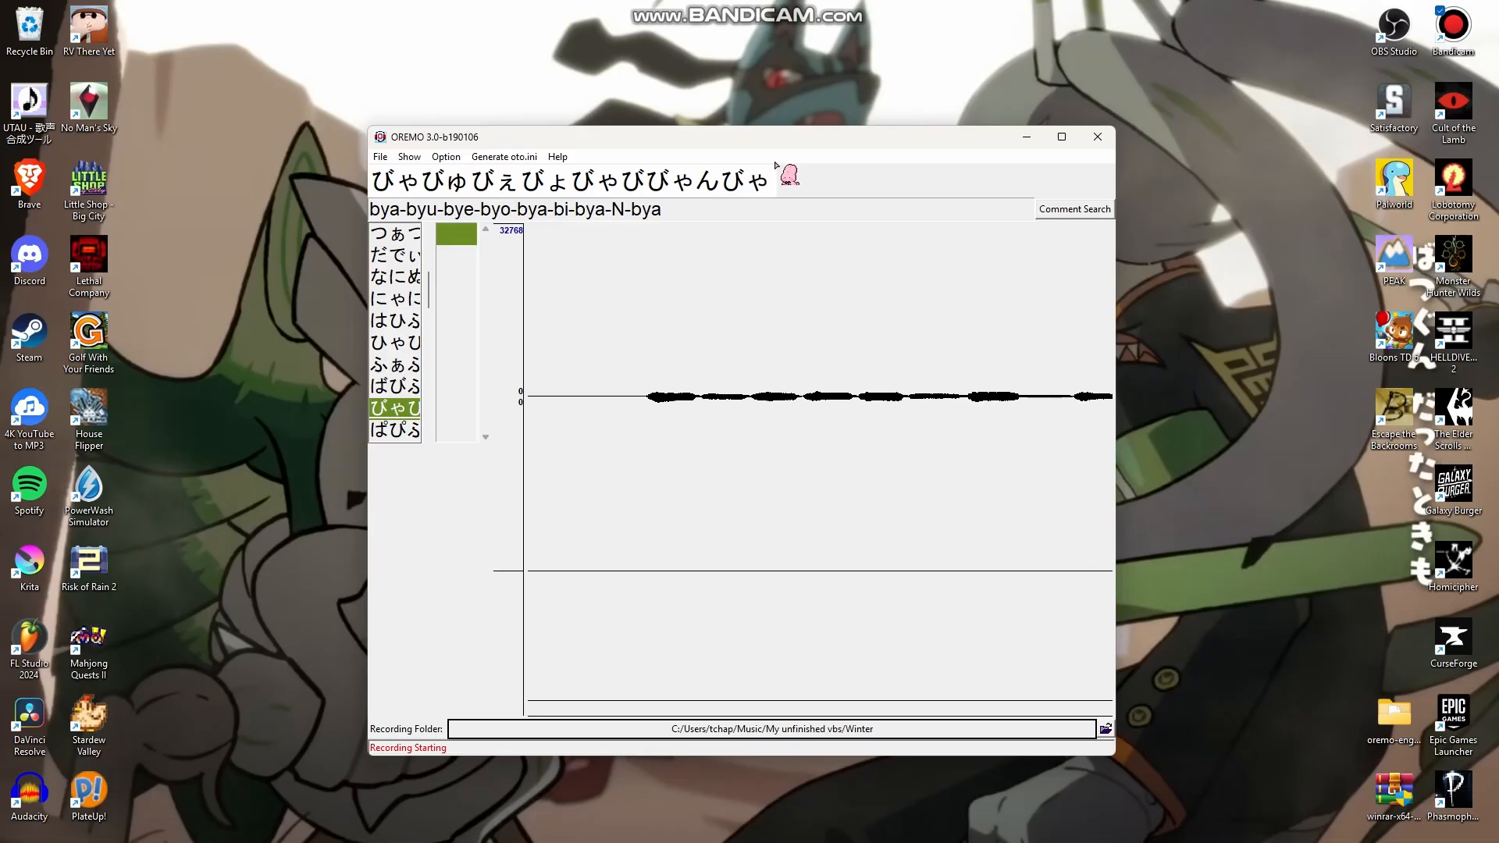
key("Return")
Record the reclist lines ぱぴぷぺぽぱんぱp and ぴゃぴゅぴぇぴょぴゃぴぴゃんぴゃ with the guide music
key("Down")
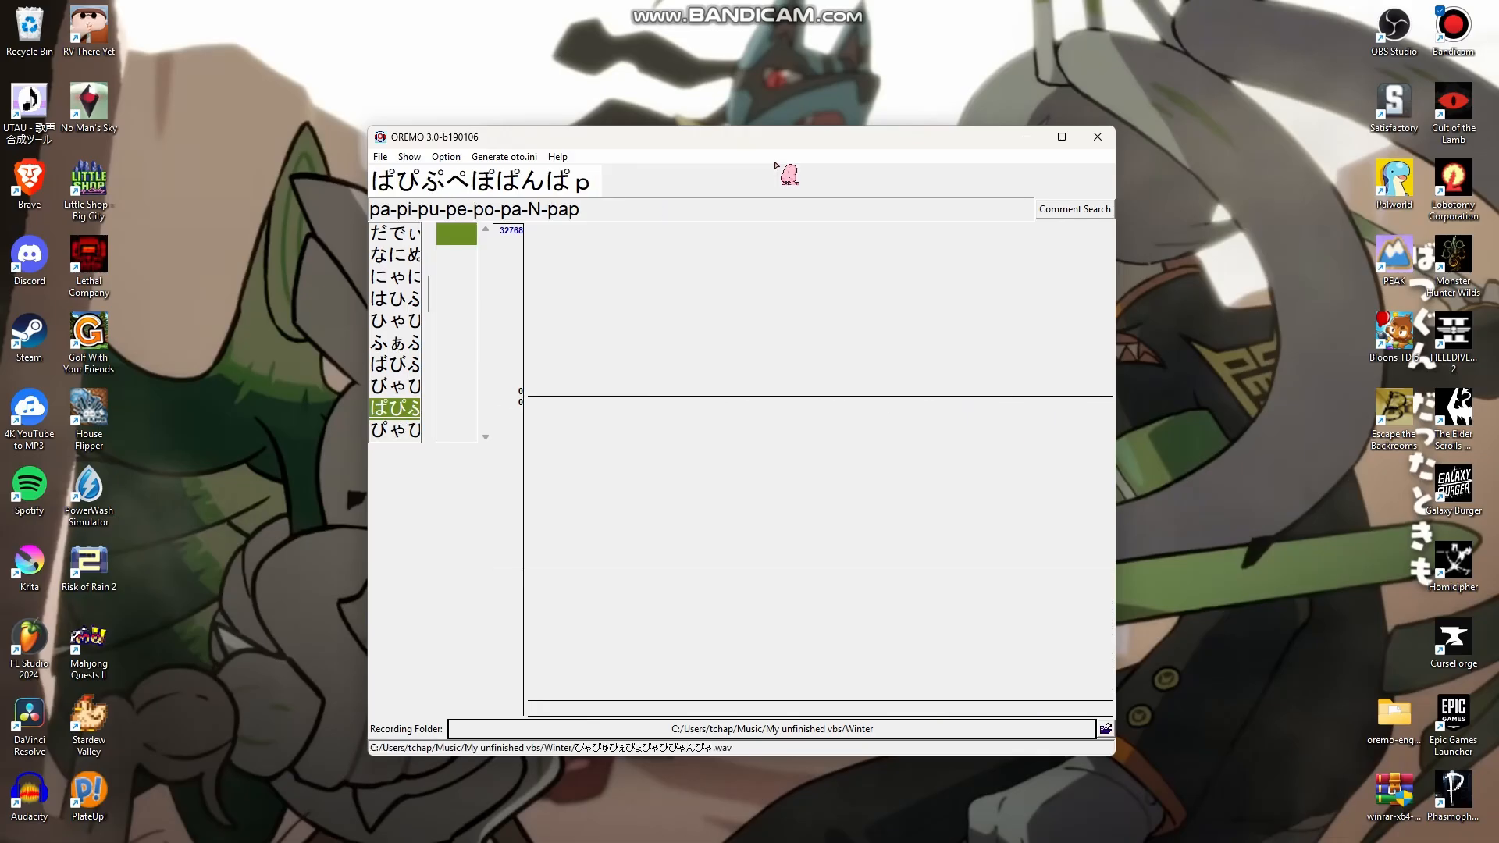
key("Return")
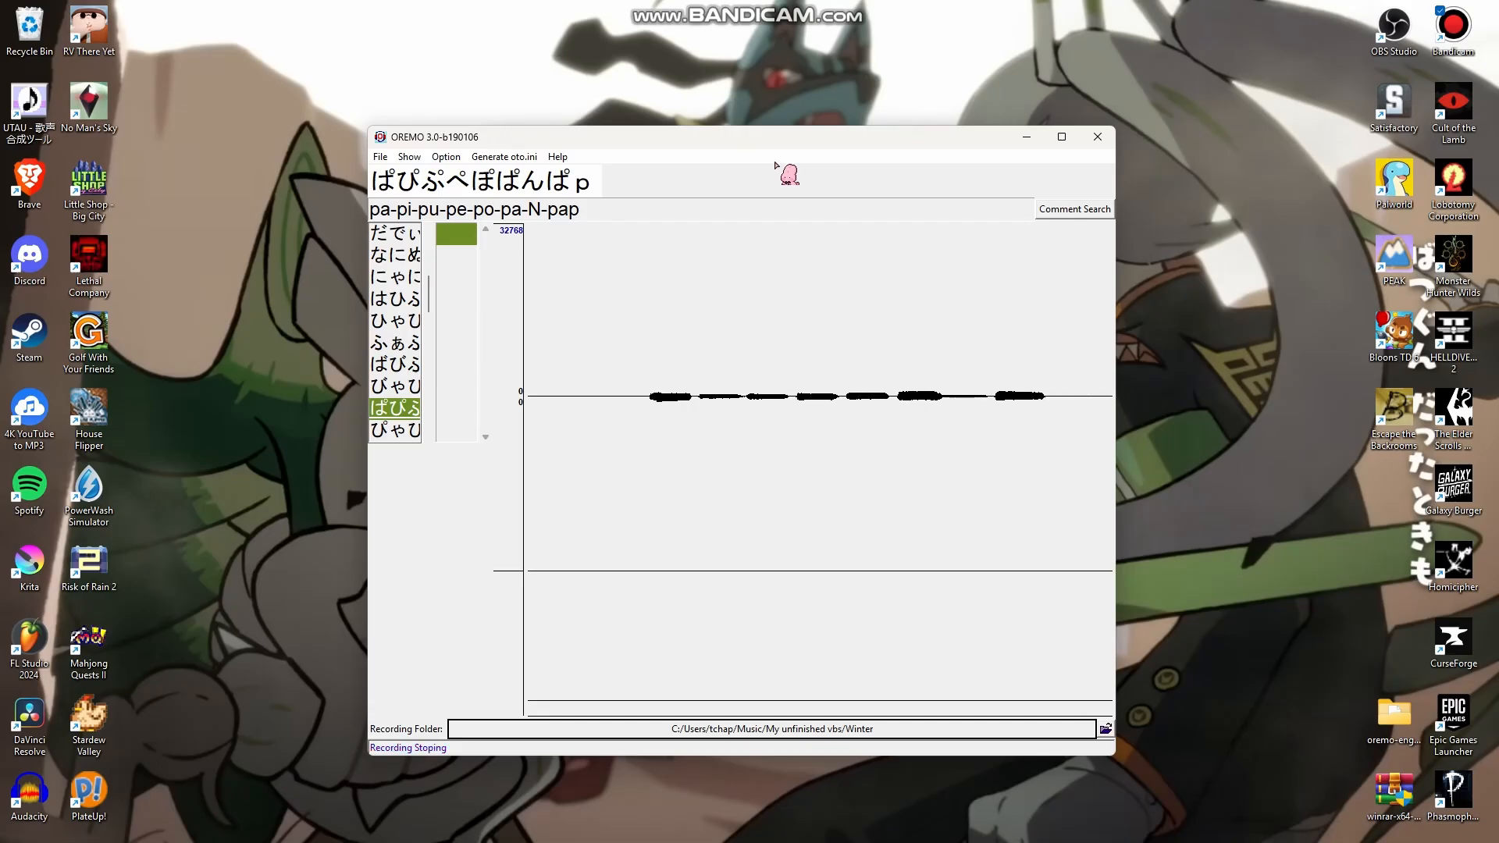
key("Down")
key("Return")
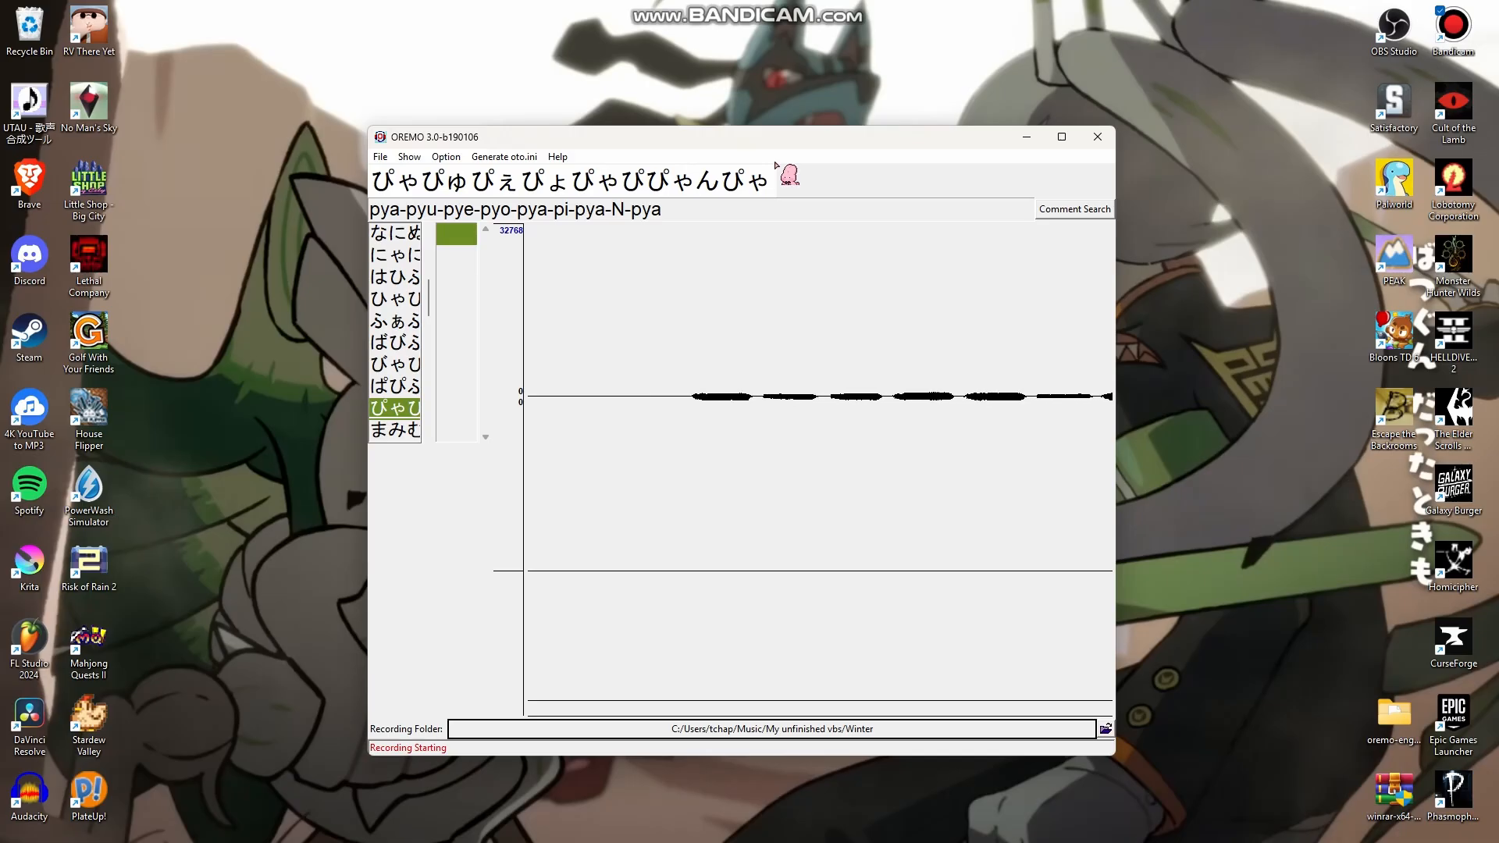
key("Return")
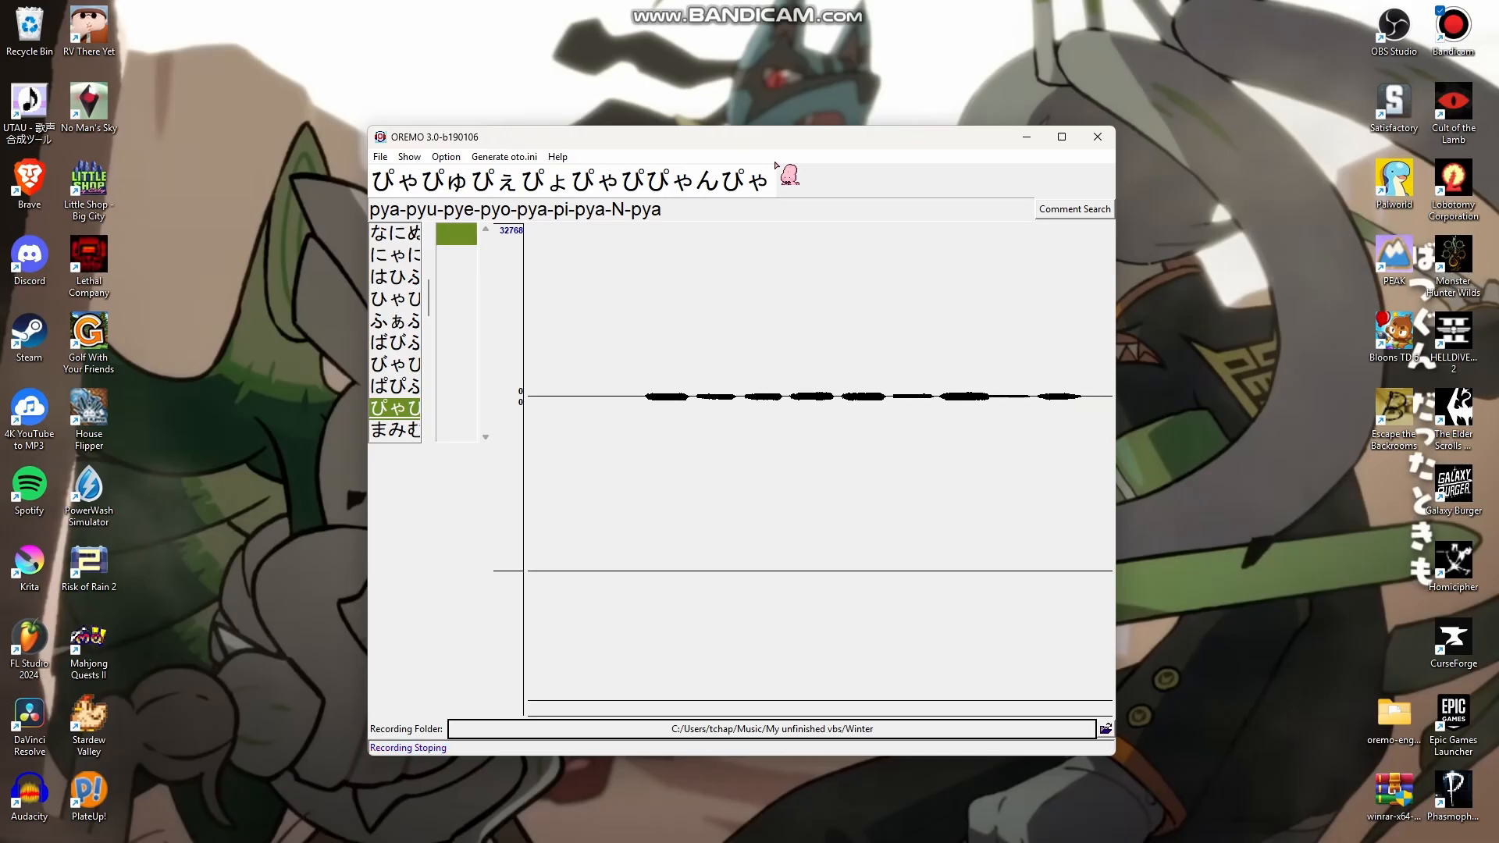
Record the reclist lines まみむめもまんまm and みゃみゅみぇみょみゃみみゃんみゃ with the guide music
key("Down")
key("Return")
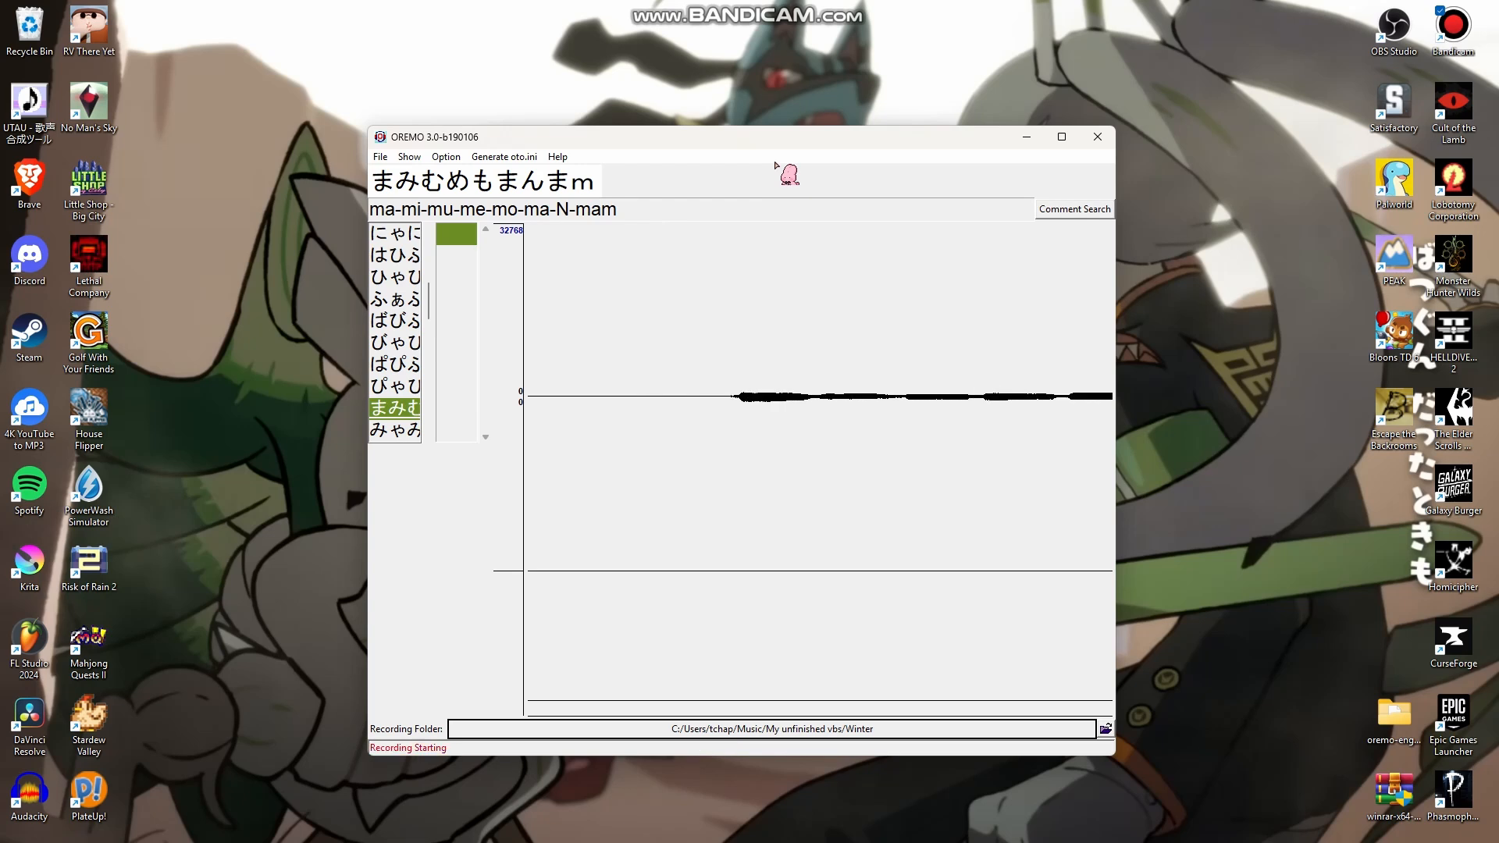
key("Return")
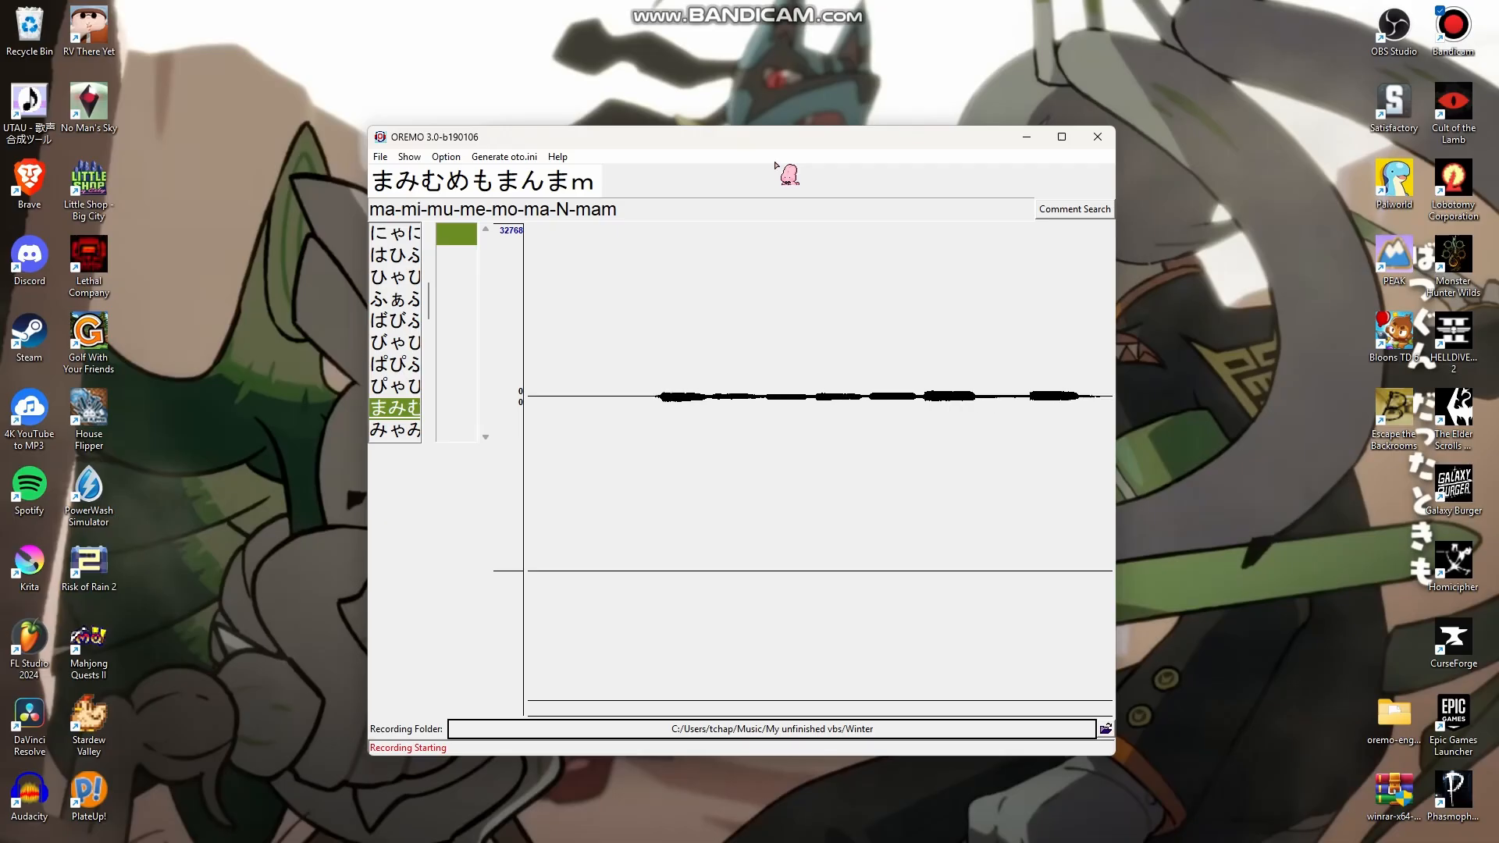
key("Down")
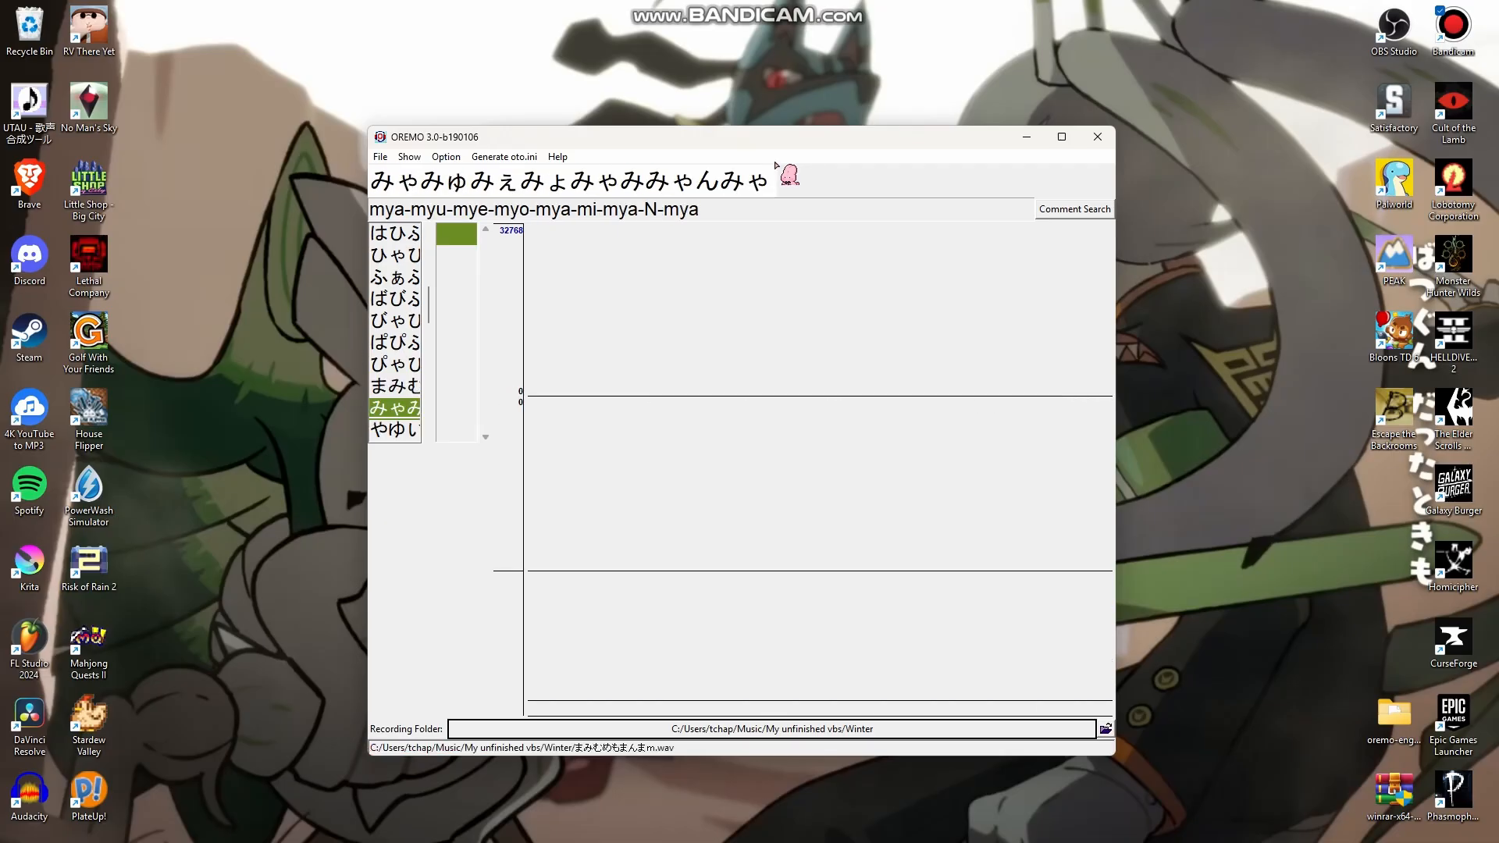
key("space")
key("Return")
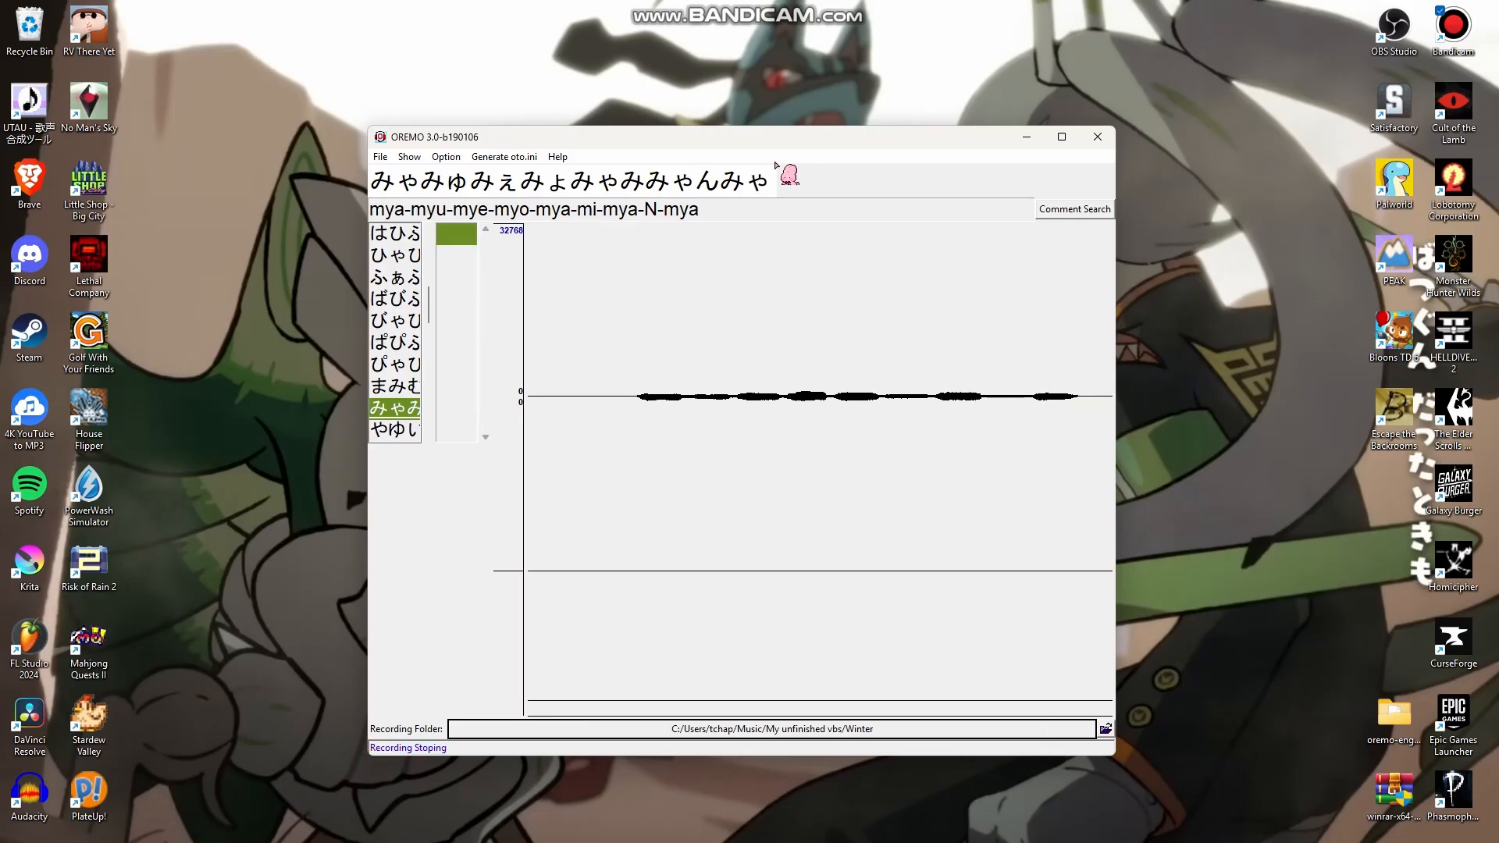
Record the reclist lines やゆいぇよやいやんや and らりるれろらんらr with the guide music
key("Down")
key("Return")
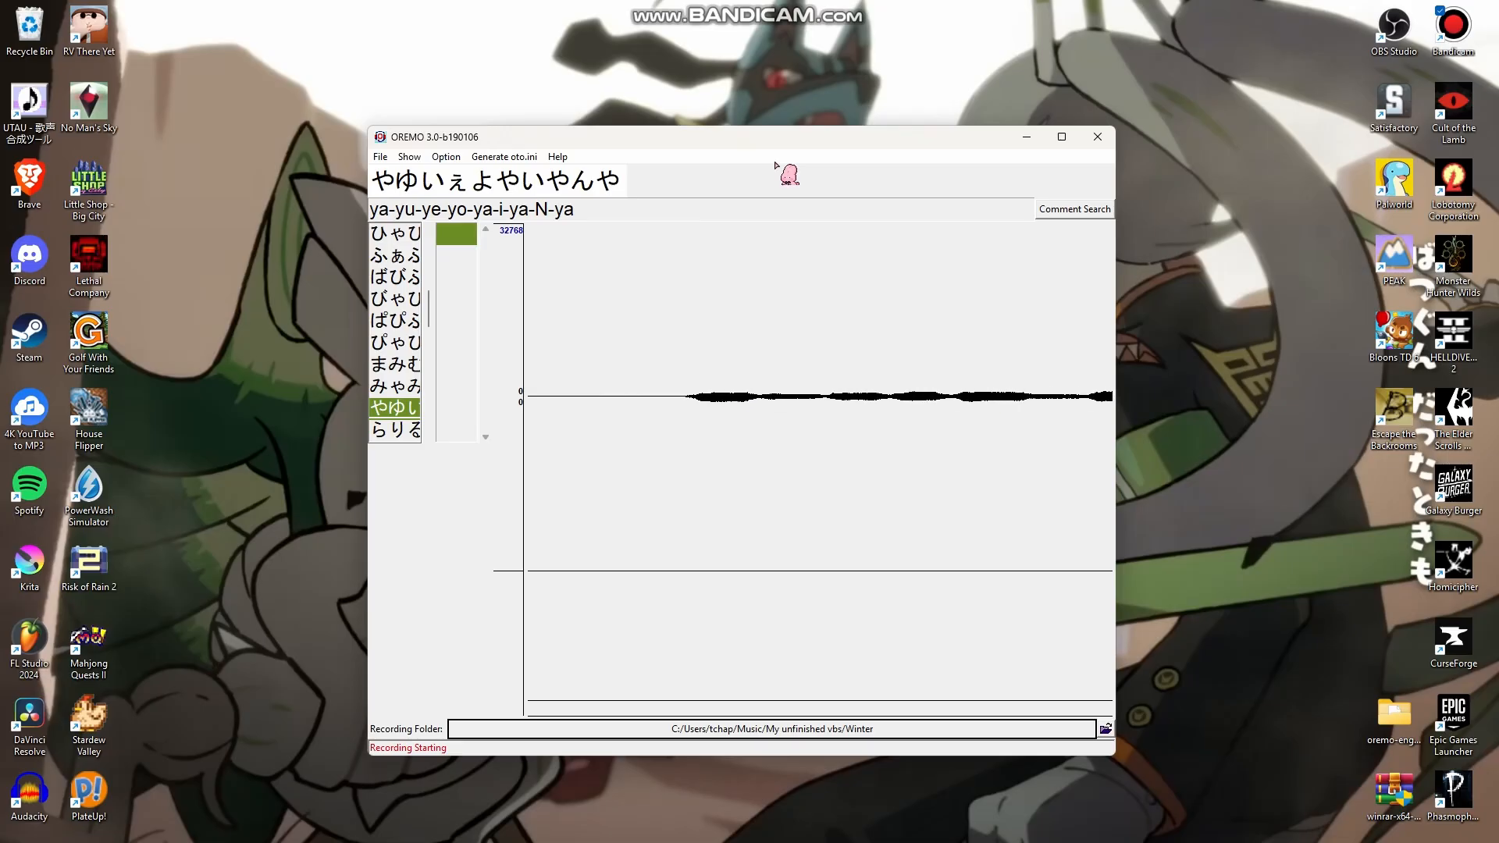
key("Return")
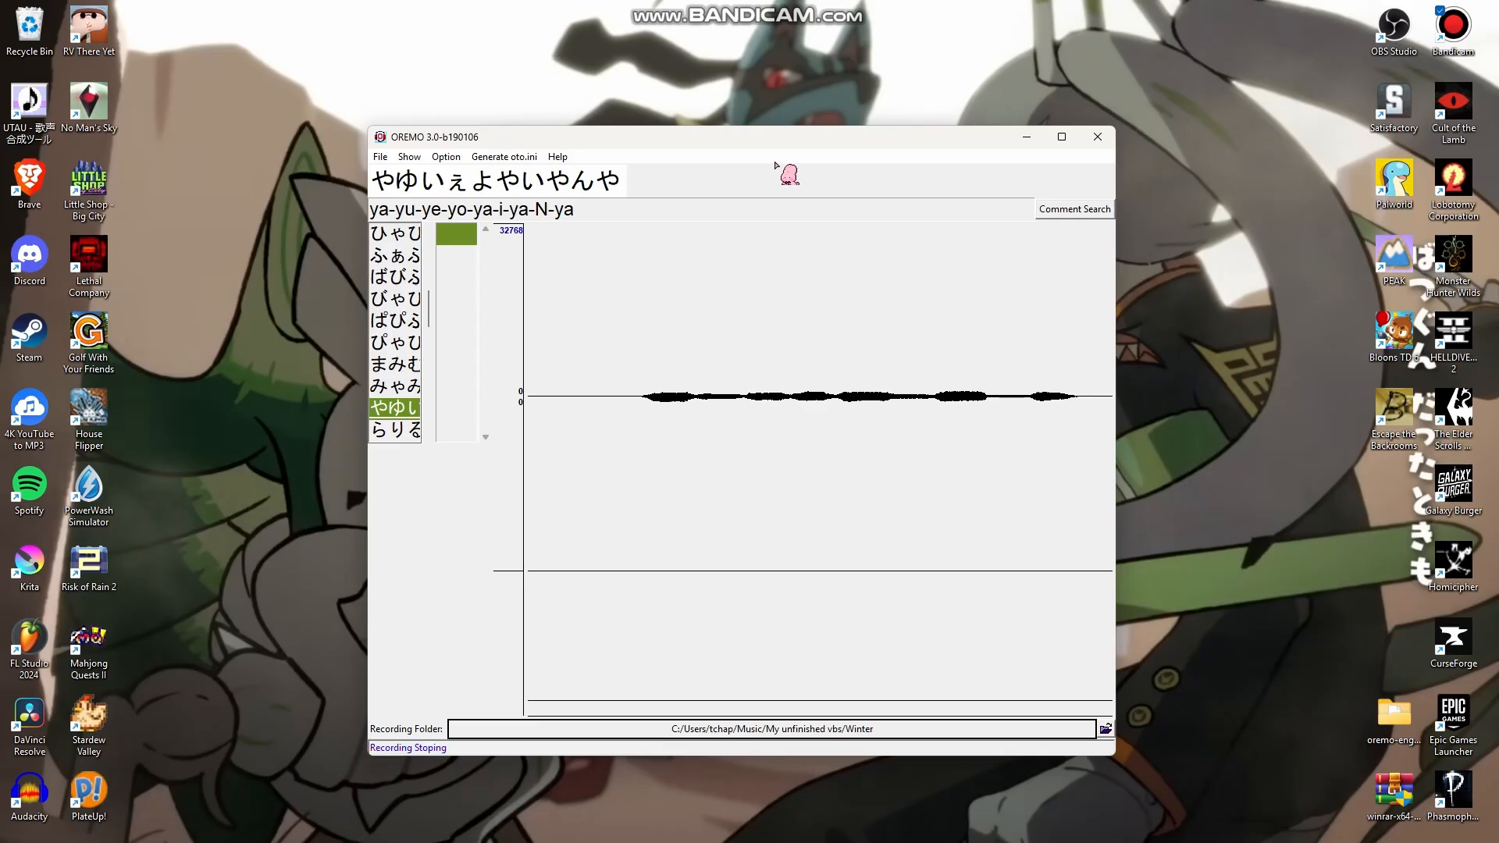
key("Down")
key("space")
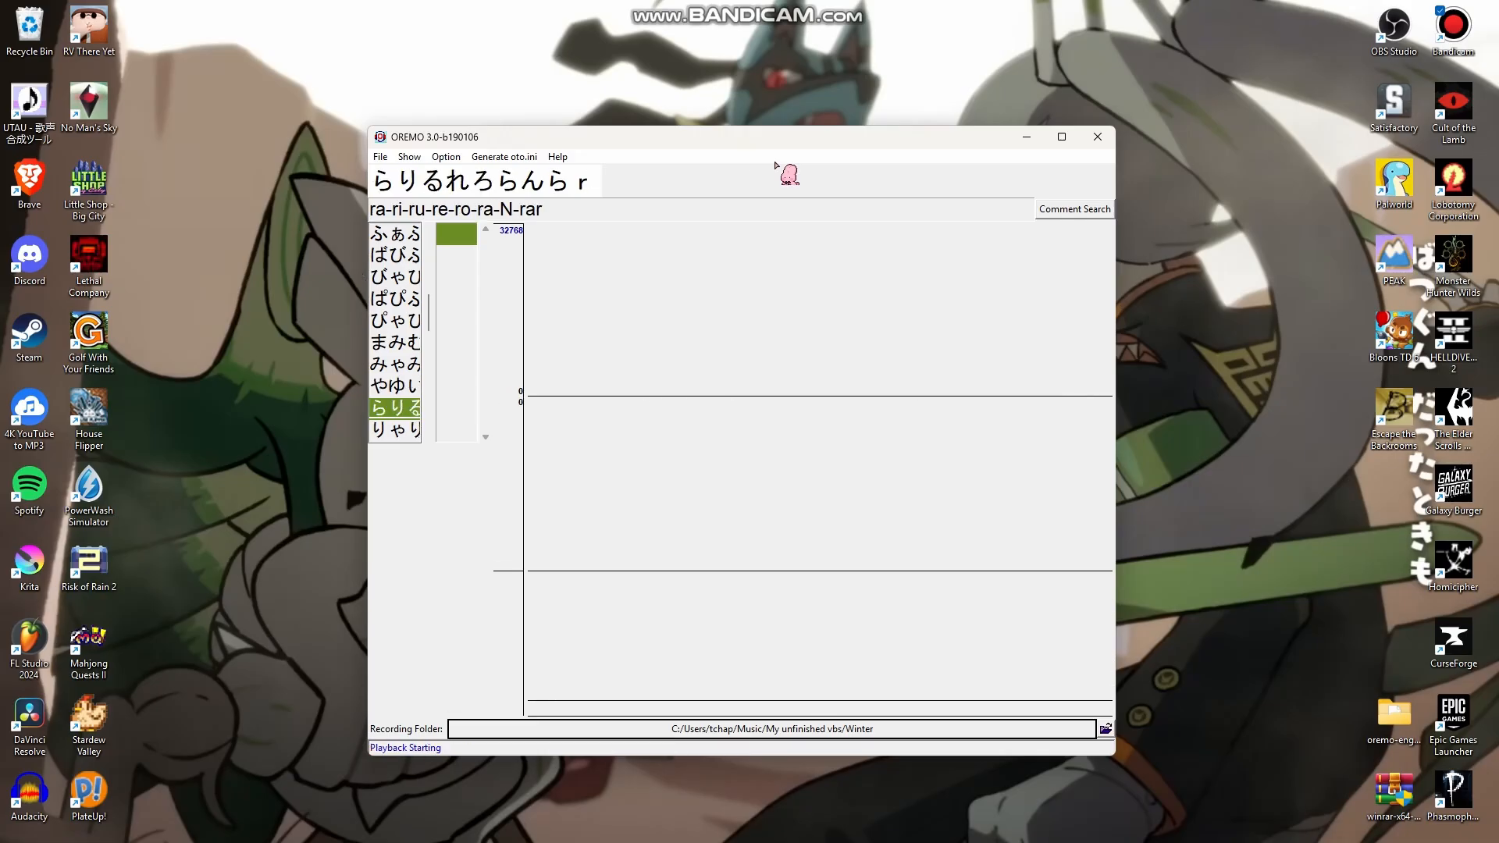
key("Return")
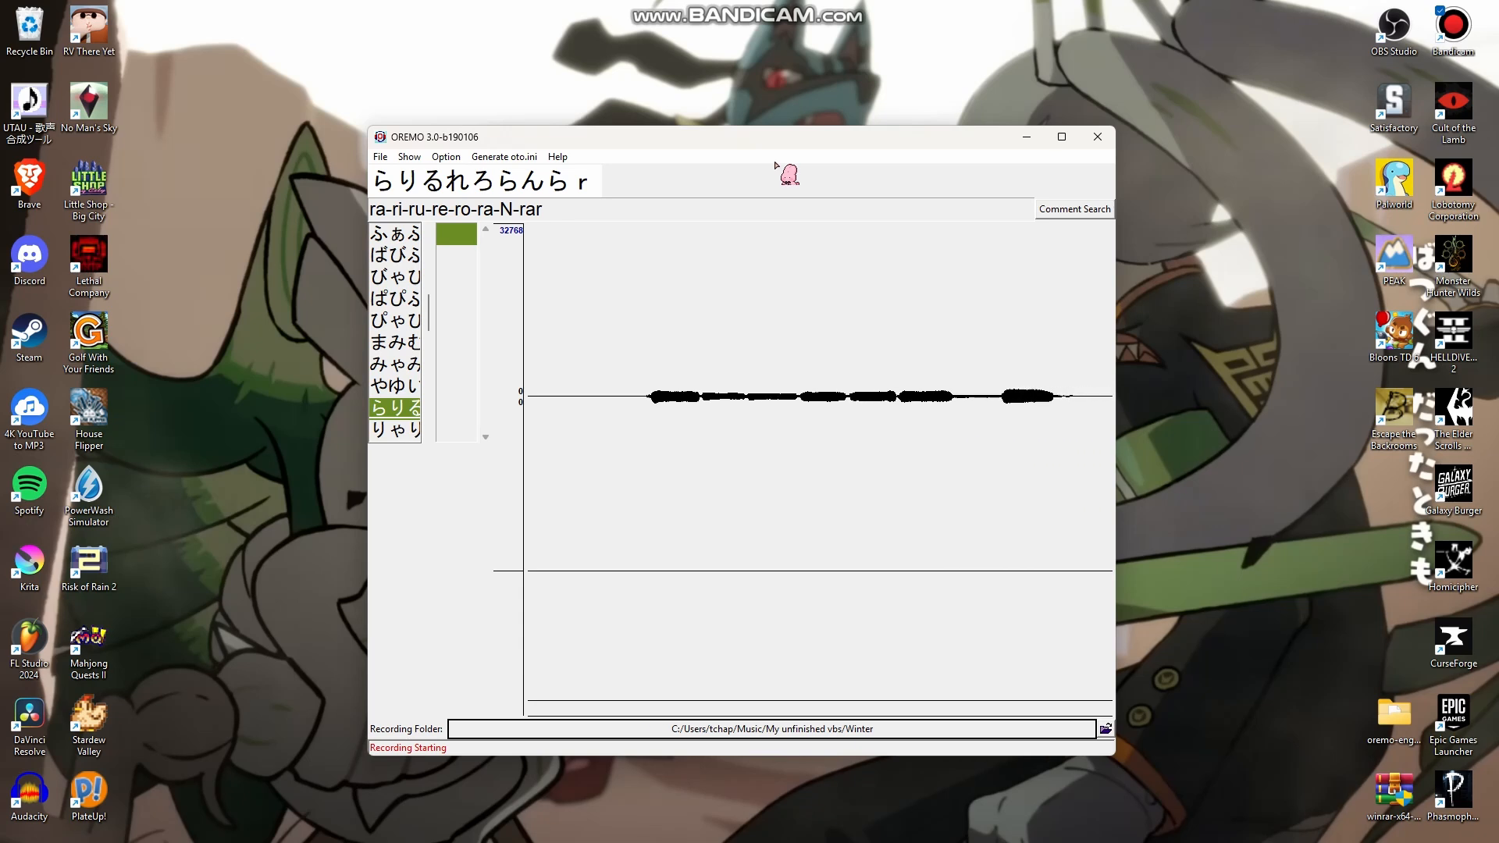
key("Return")
Record the reclist lines りゃりゅりぇりょりゃりりゃんりゃ and わうぃうぇをわうわんわ with the guide music
key("Down")
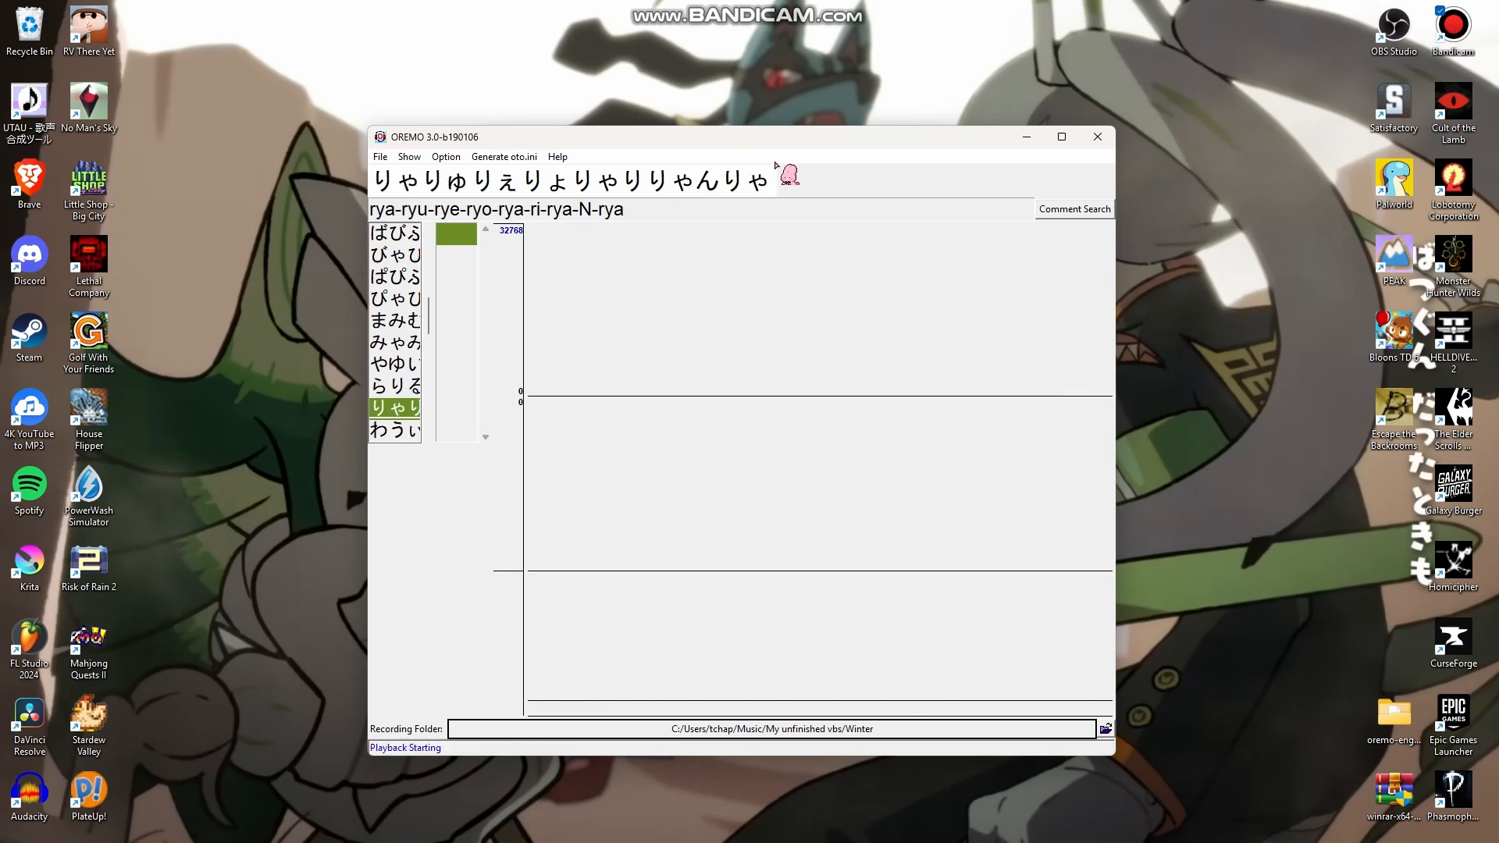
key("Return")
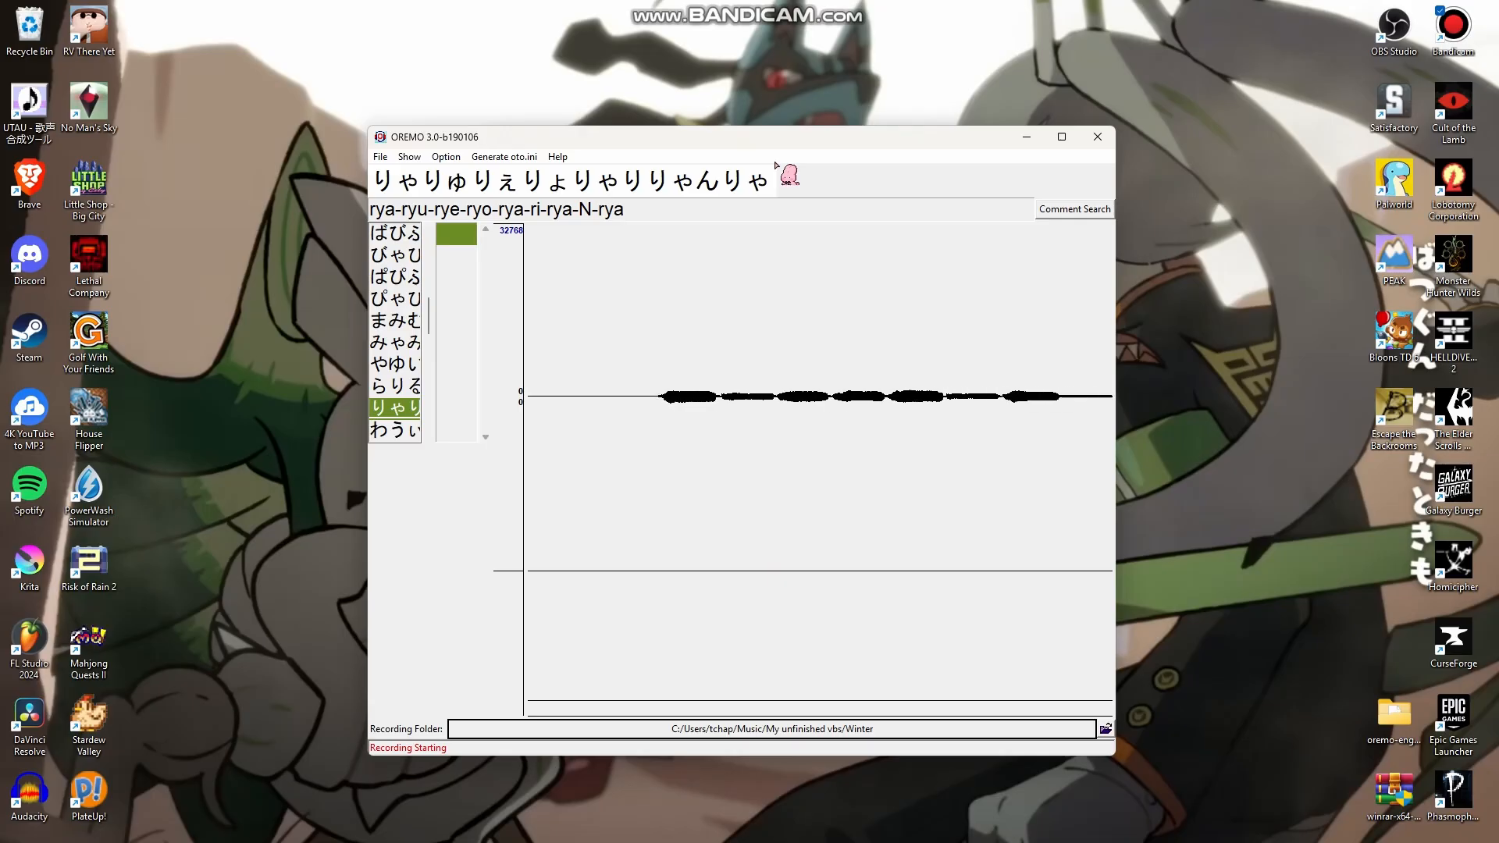
key("Return")
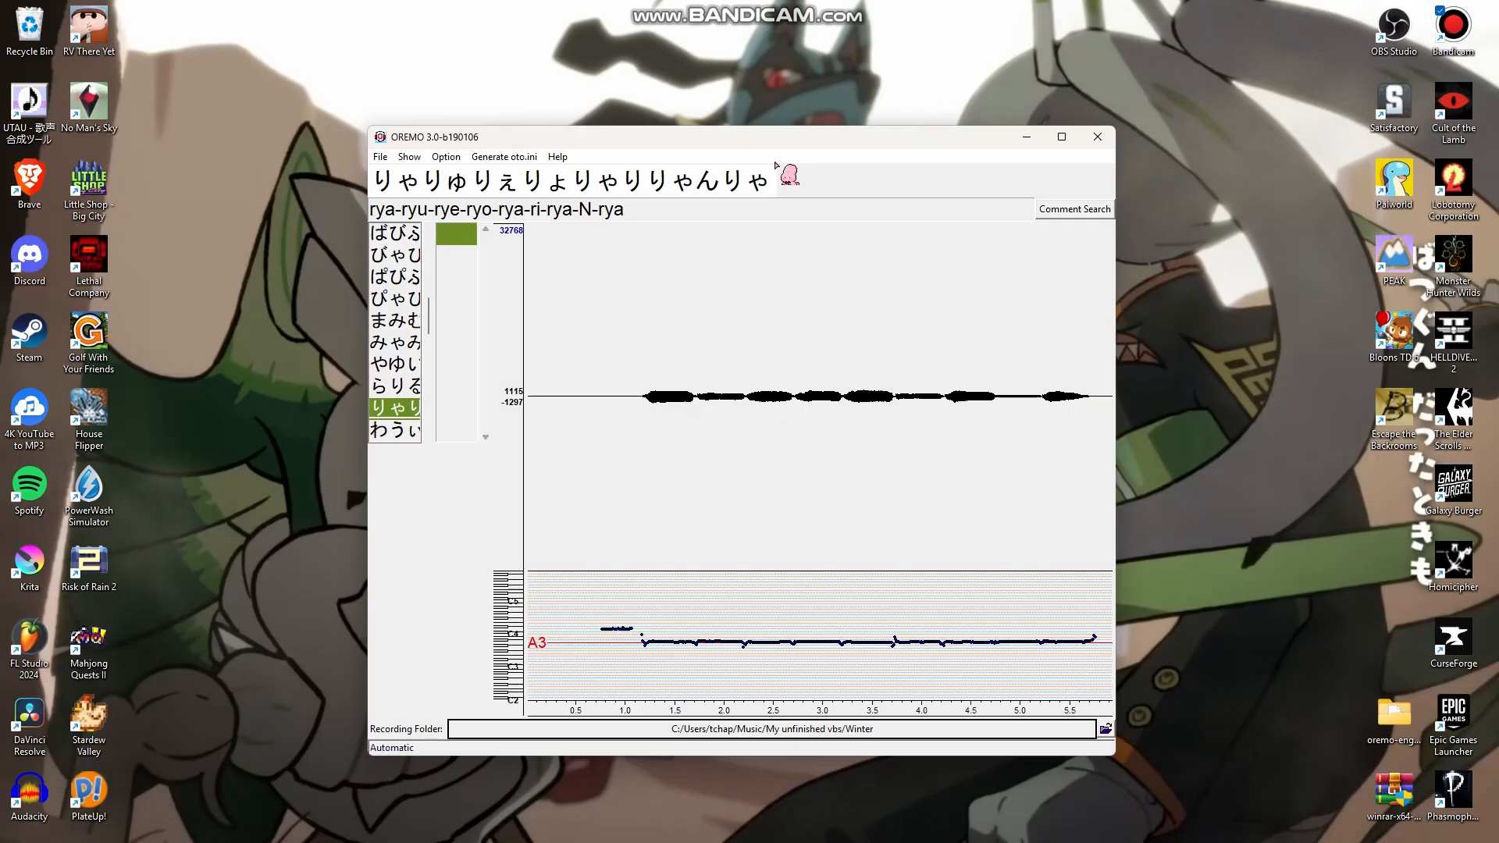
key("Down")
key("Return")
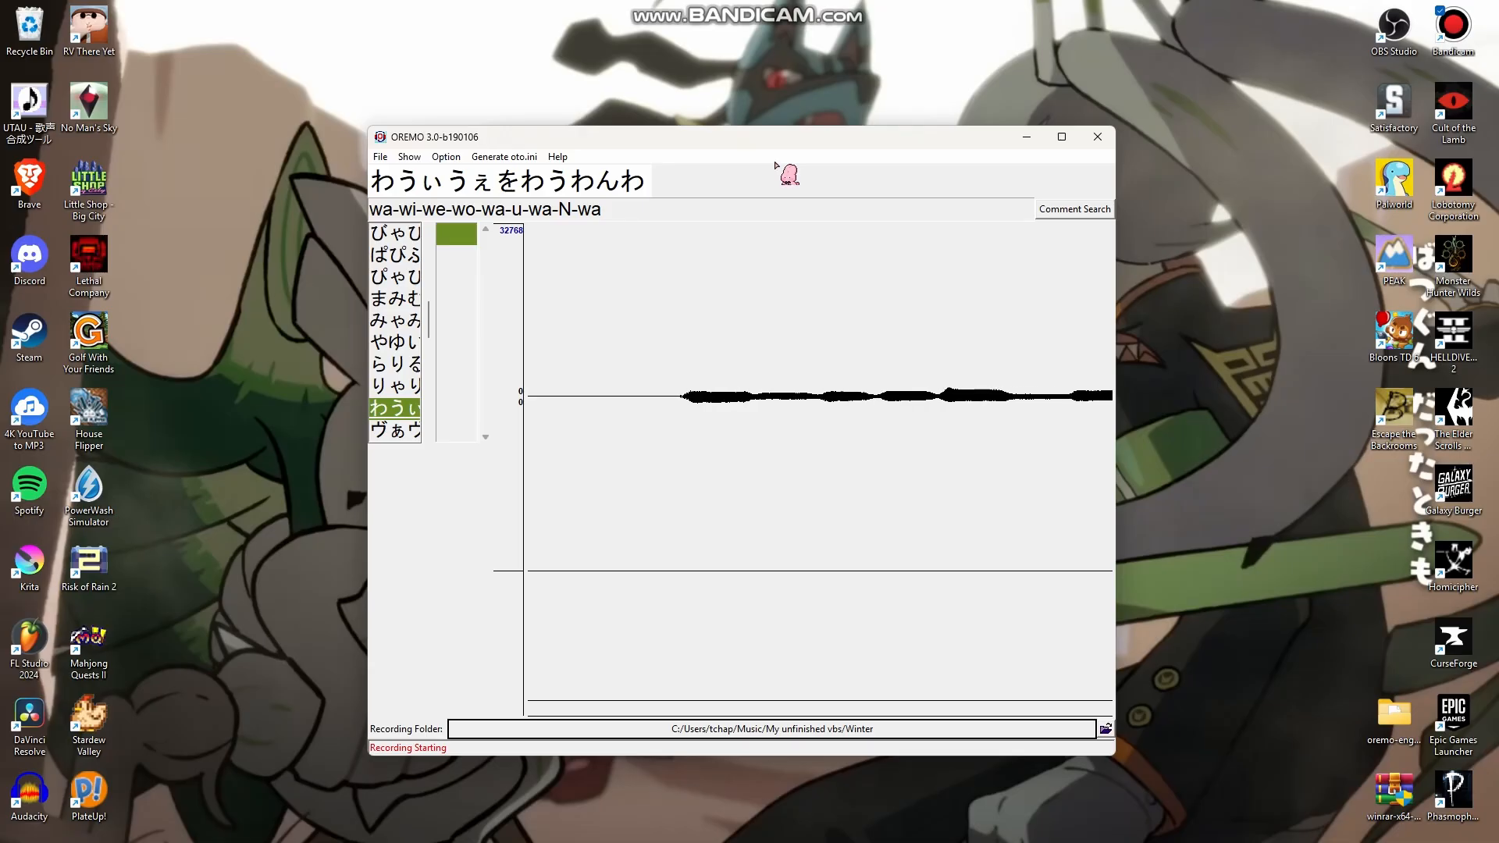
key("Return")
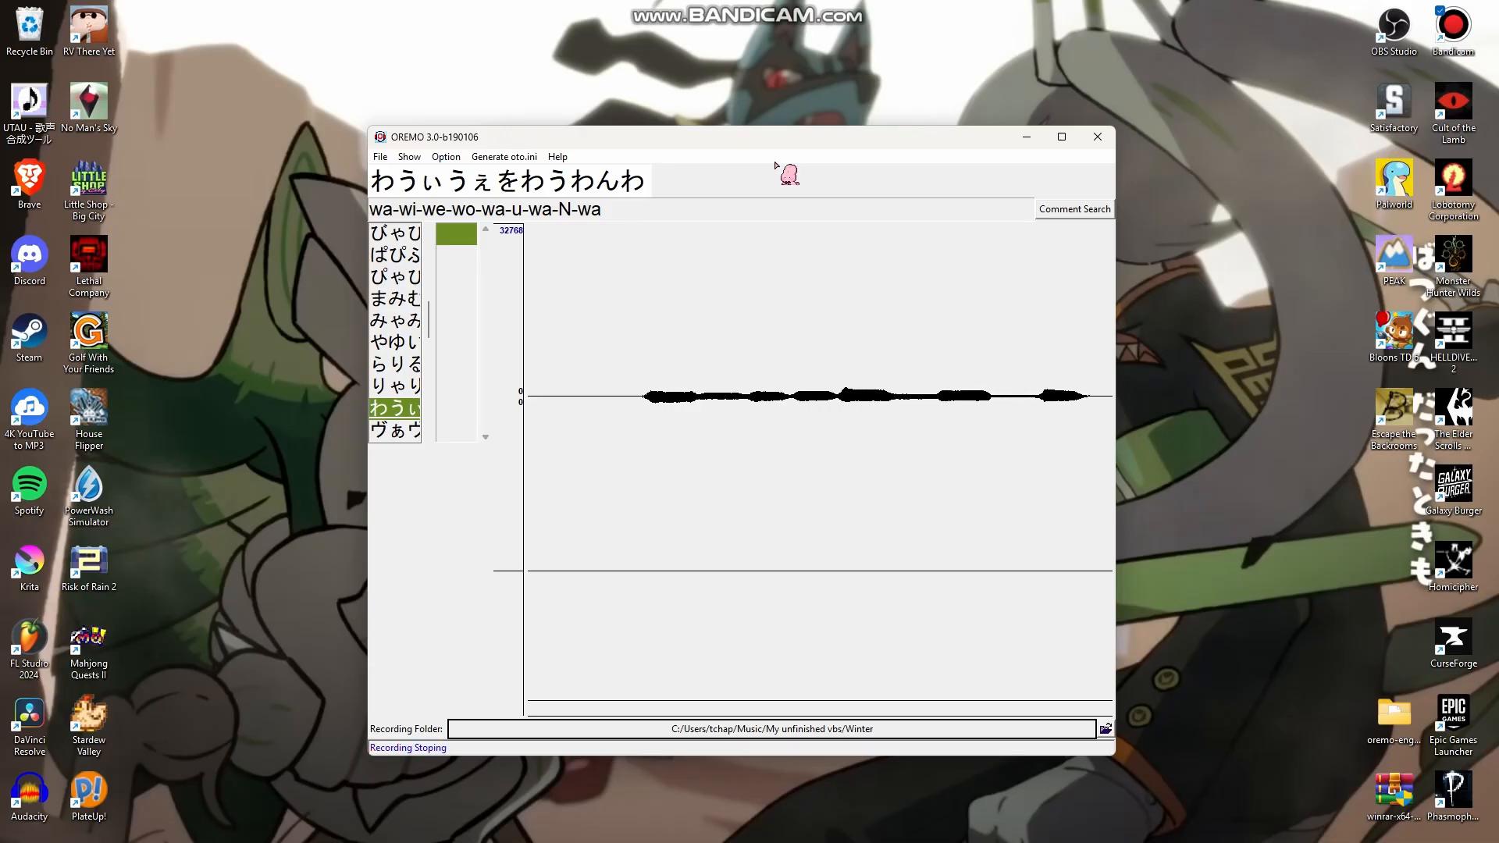
Record the reclist lines ヴぁヴぃヴヴぇヴぉヴぁんヴv and くぁくぃくぇくぉくぁくくぁんくぁ with the guide music
key("Down")
key("space")
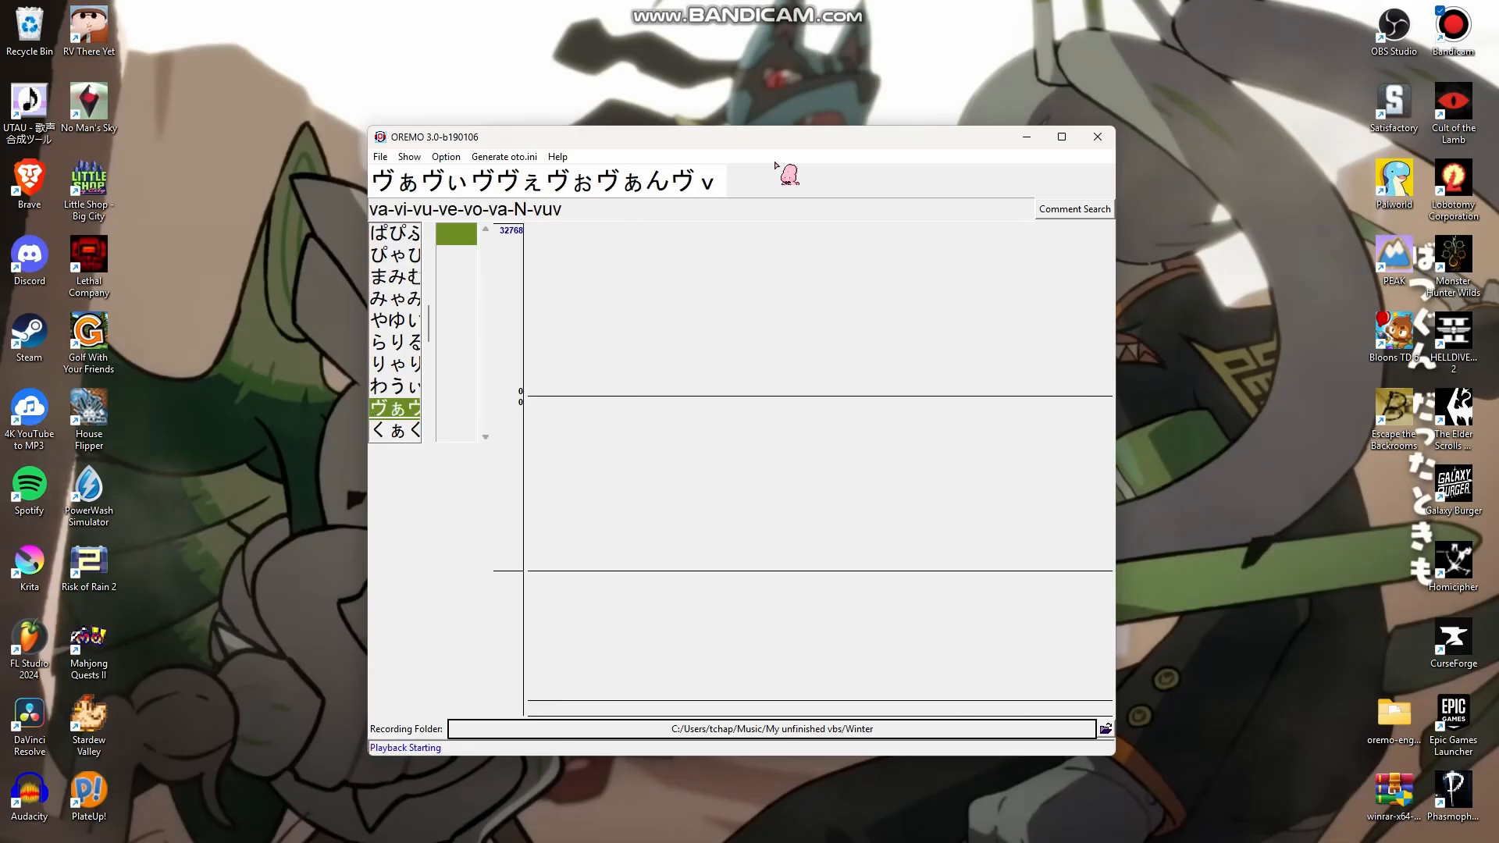
key("Return")
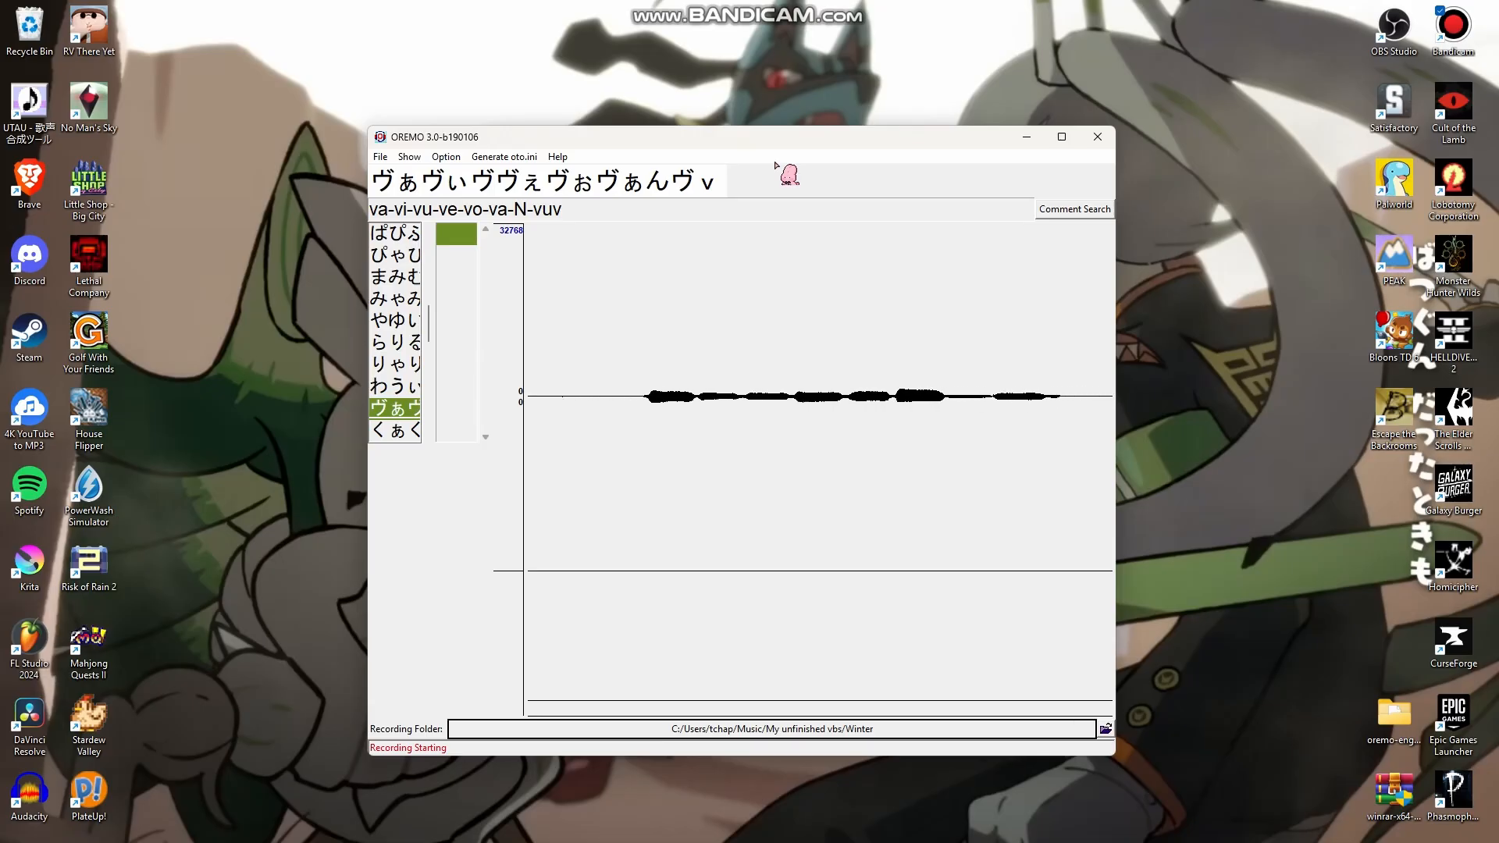
key("Return")
key("Down")
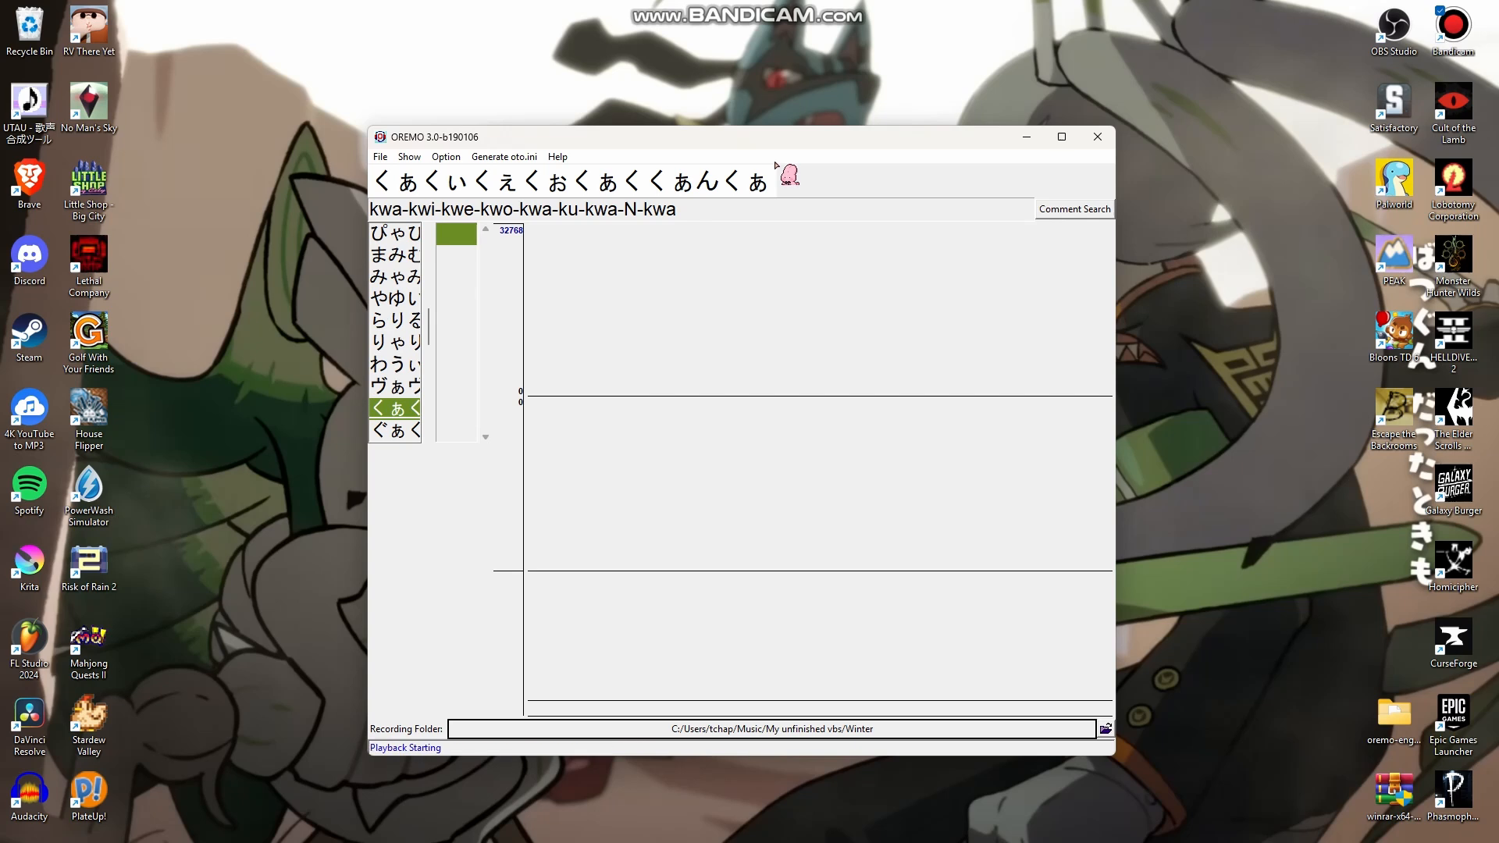
key("Return")
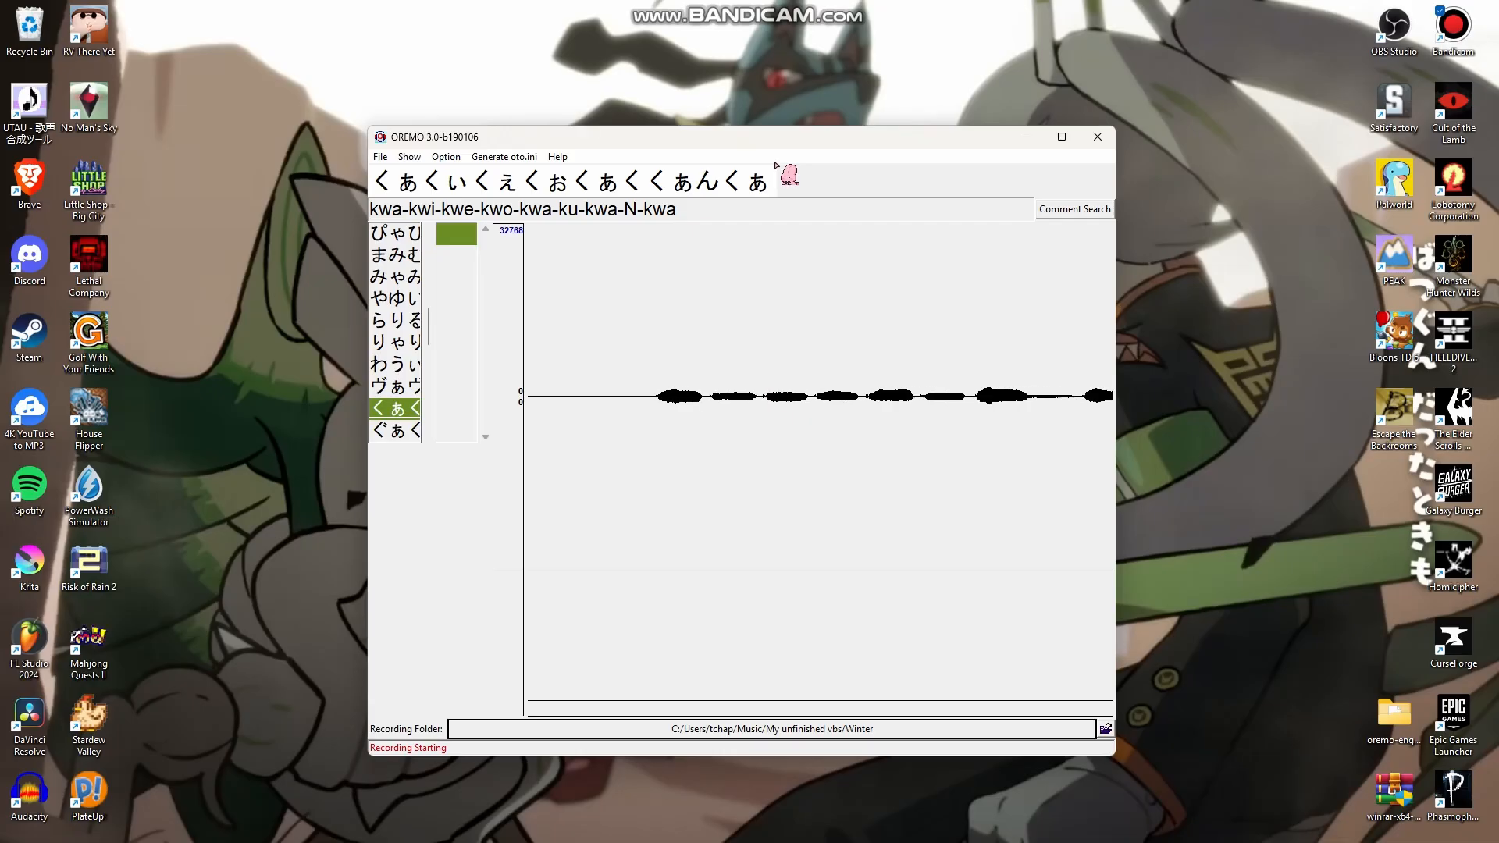
key("Return")
Record the reclist lines ぐぁぐぃぐぇぐぉぐぁぐぐぁんぐぁ and ガギグゲゴガんガng with the guide music
key("Down")
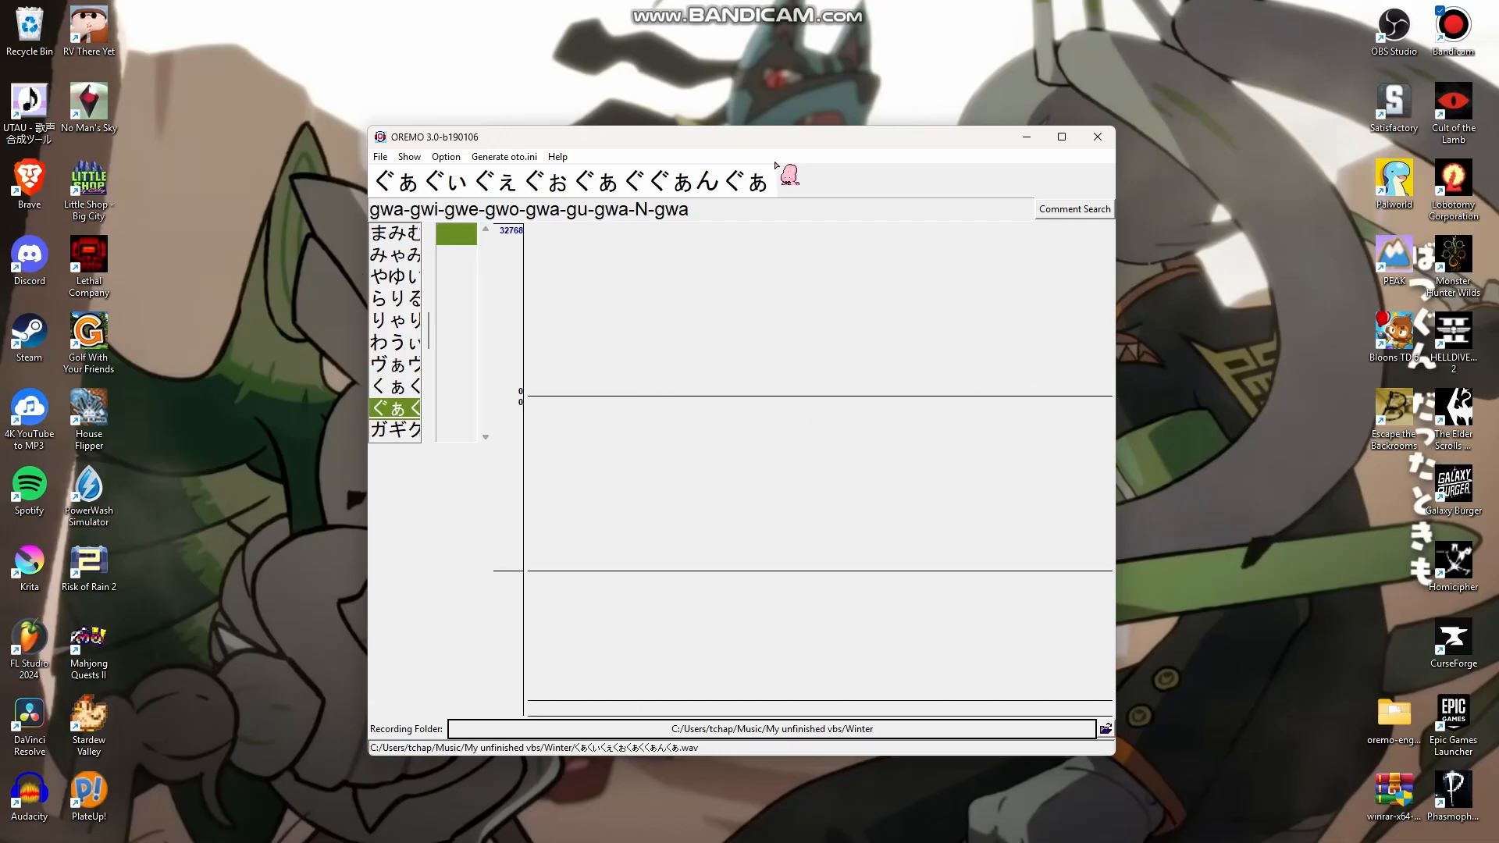
key("Return")
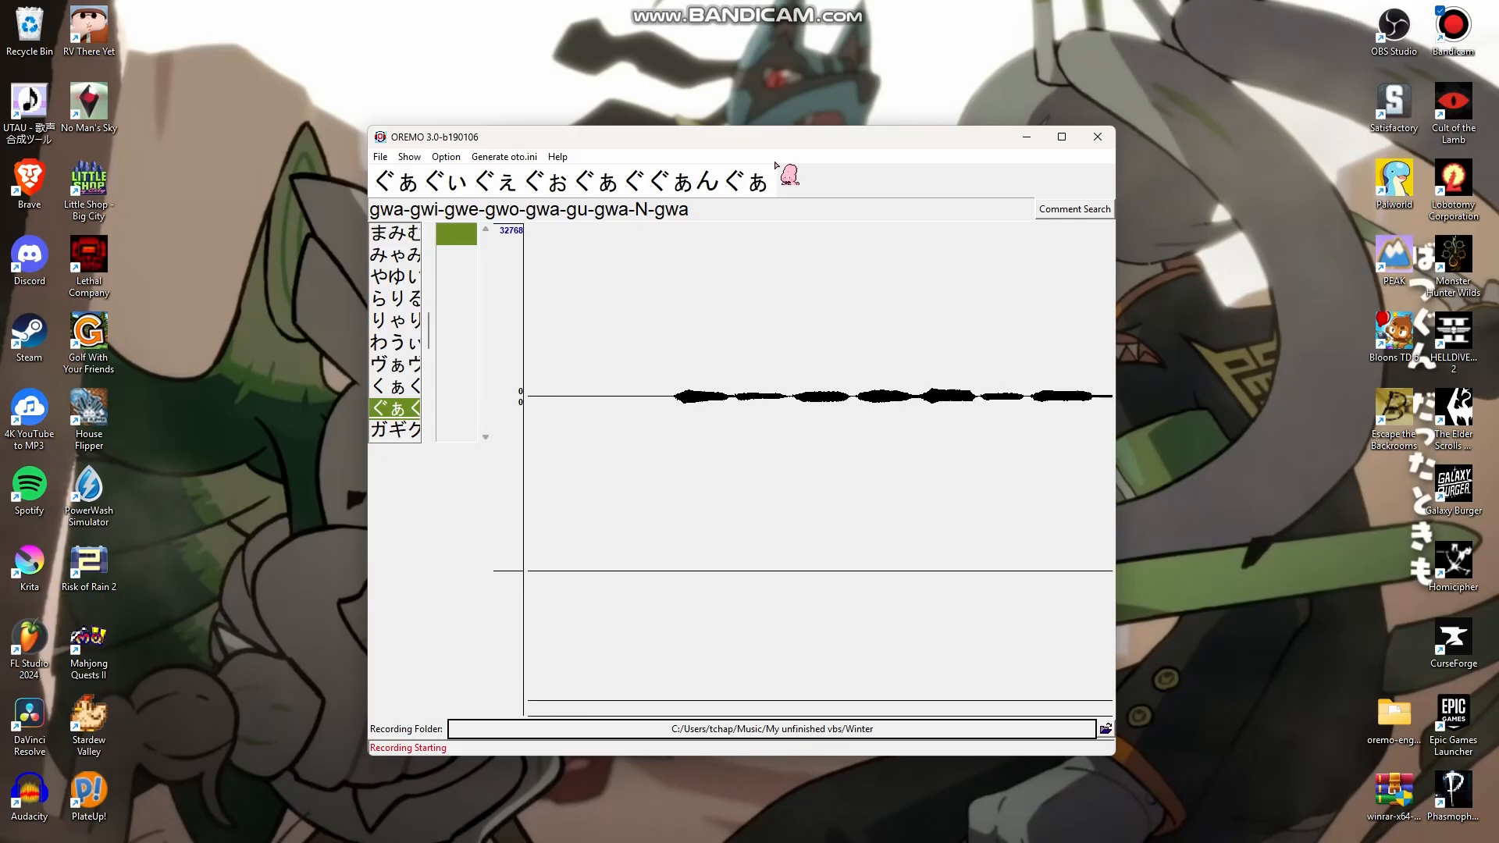
key("Return")
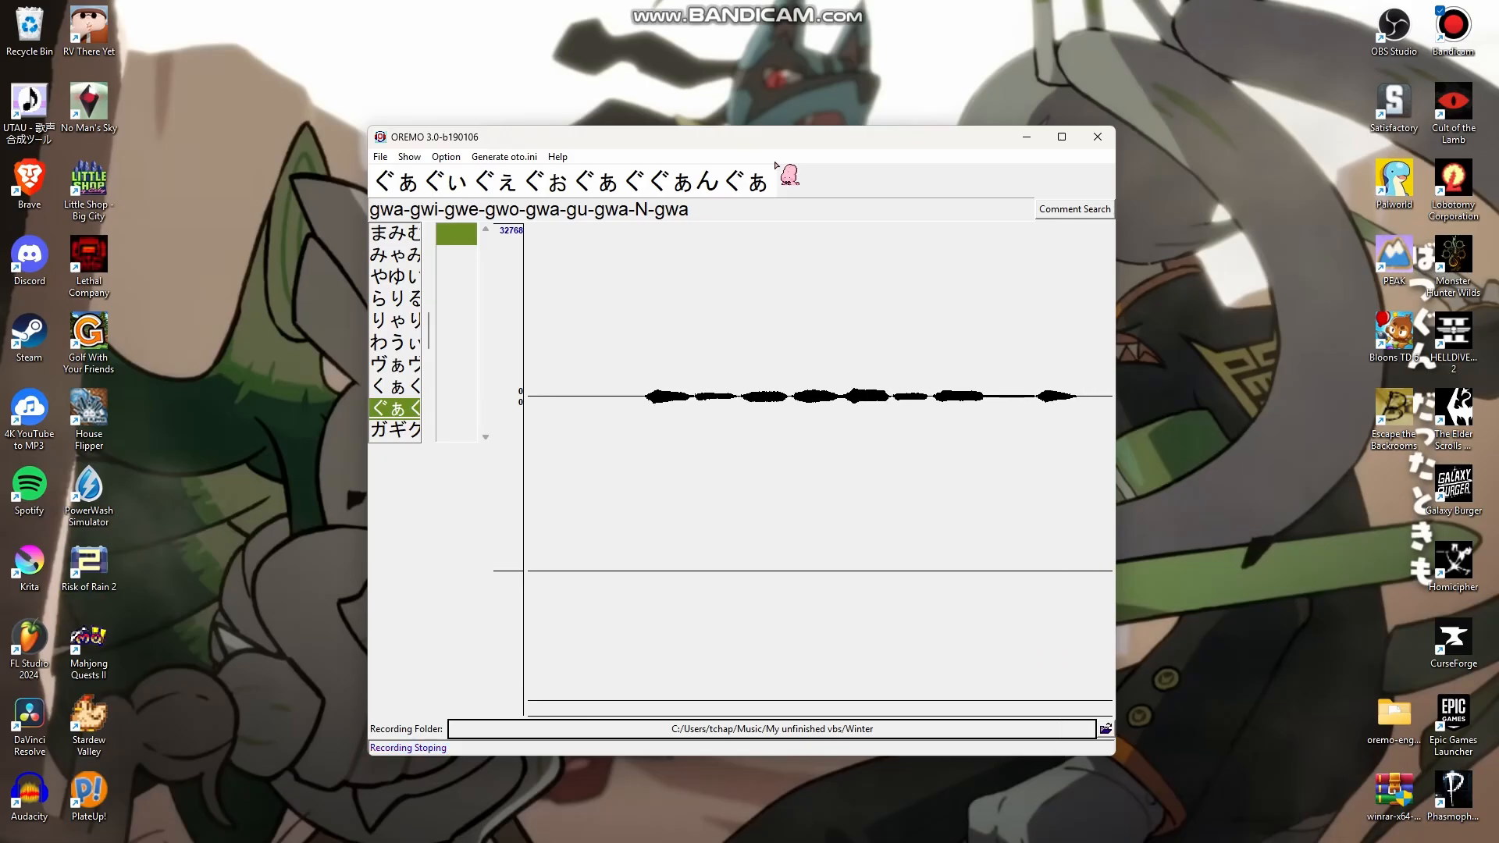
key("Down")
key("Return")
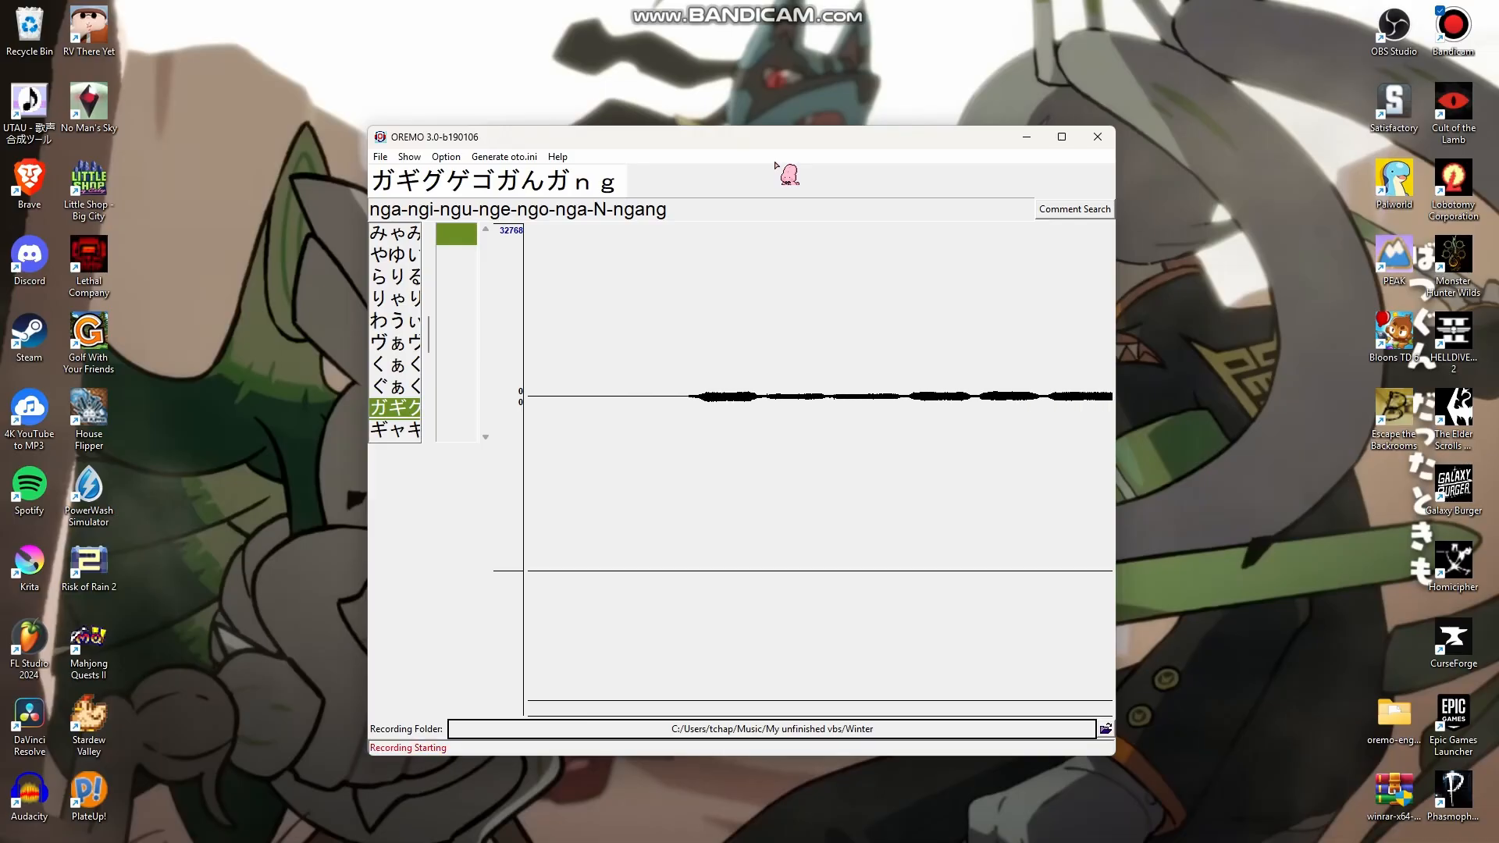
key("Return")
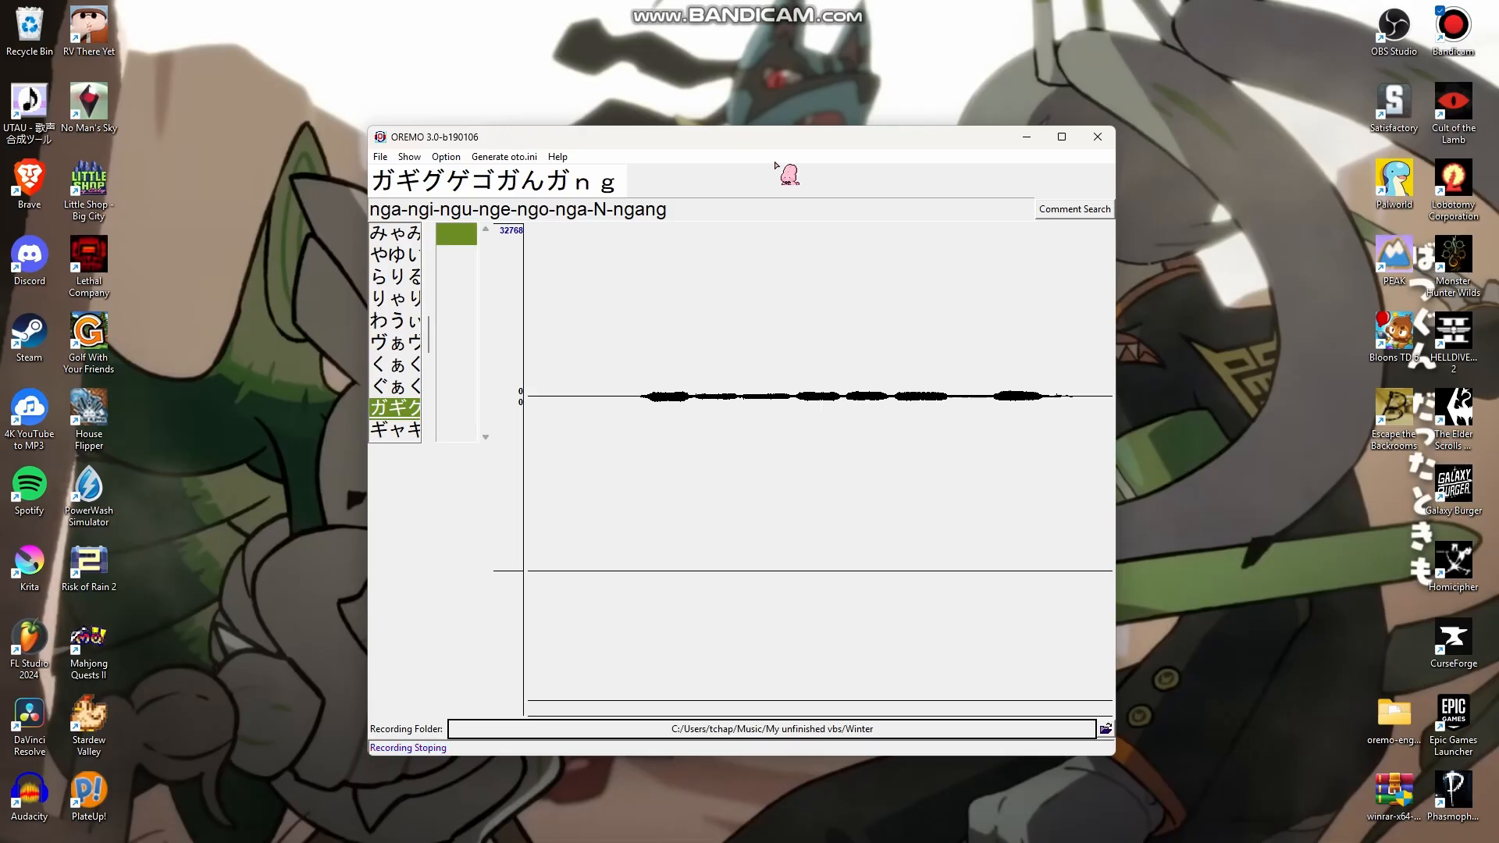
Record the reclist lines ギャギュギェギョギャギギャんギャ and ジャジィジュジェジョジャんジィzh with the guide music
key("Down")
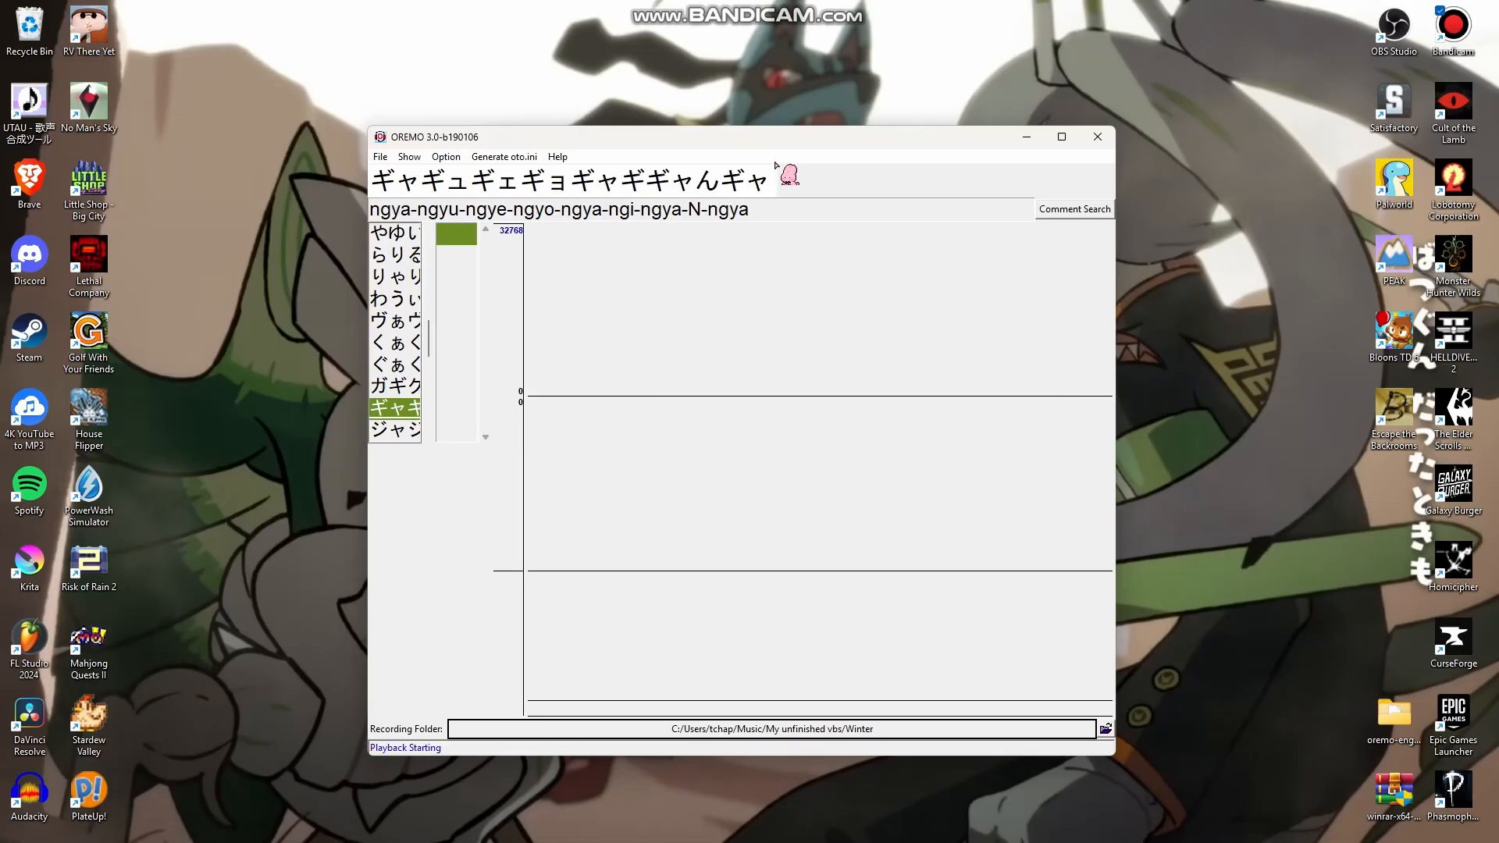
key("Return")
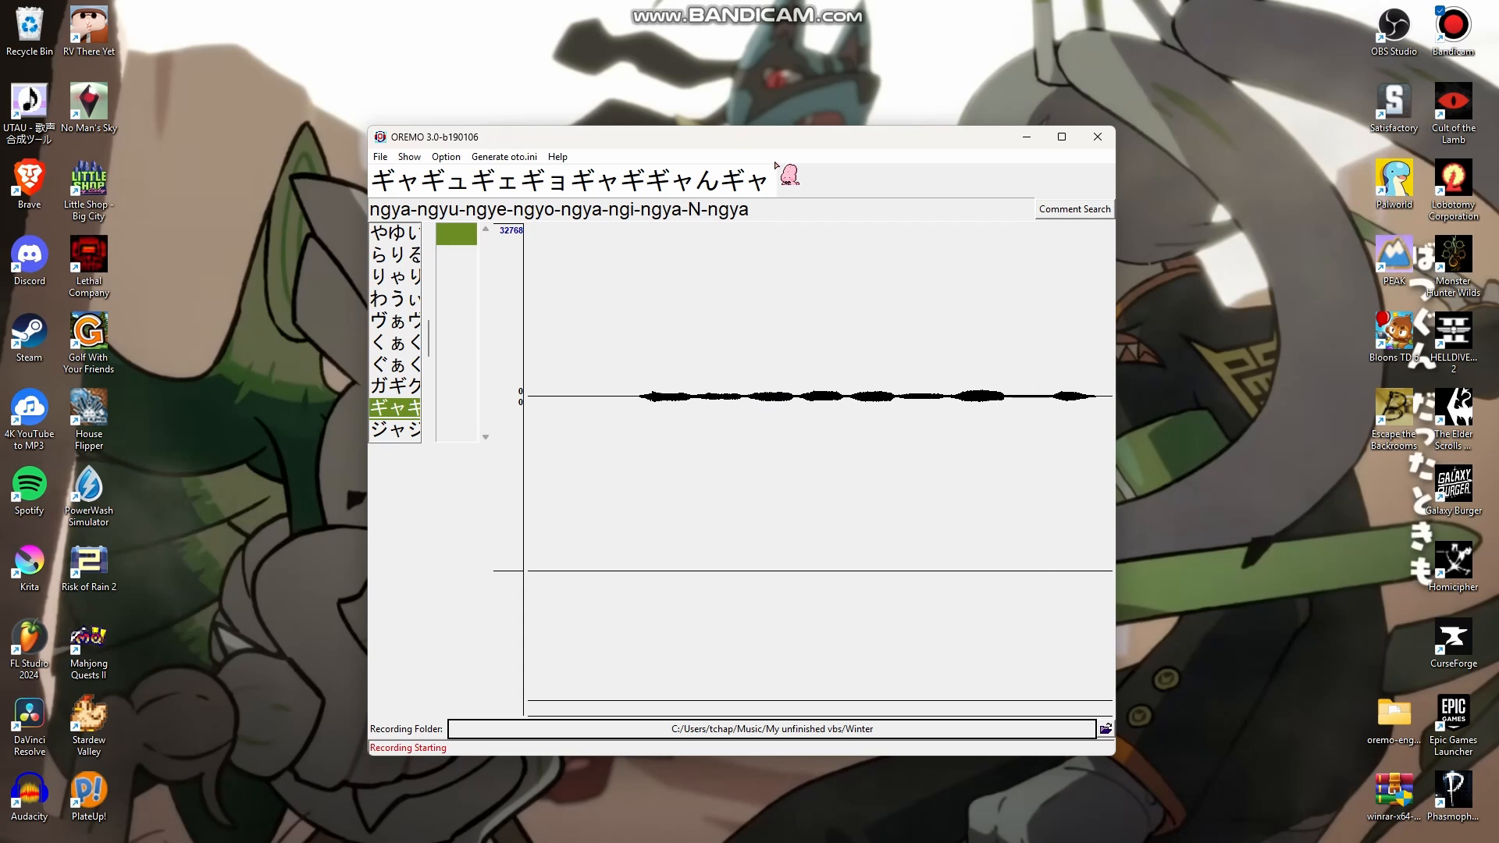
key("Return")
key("Down")
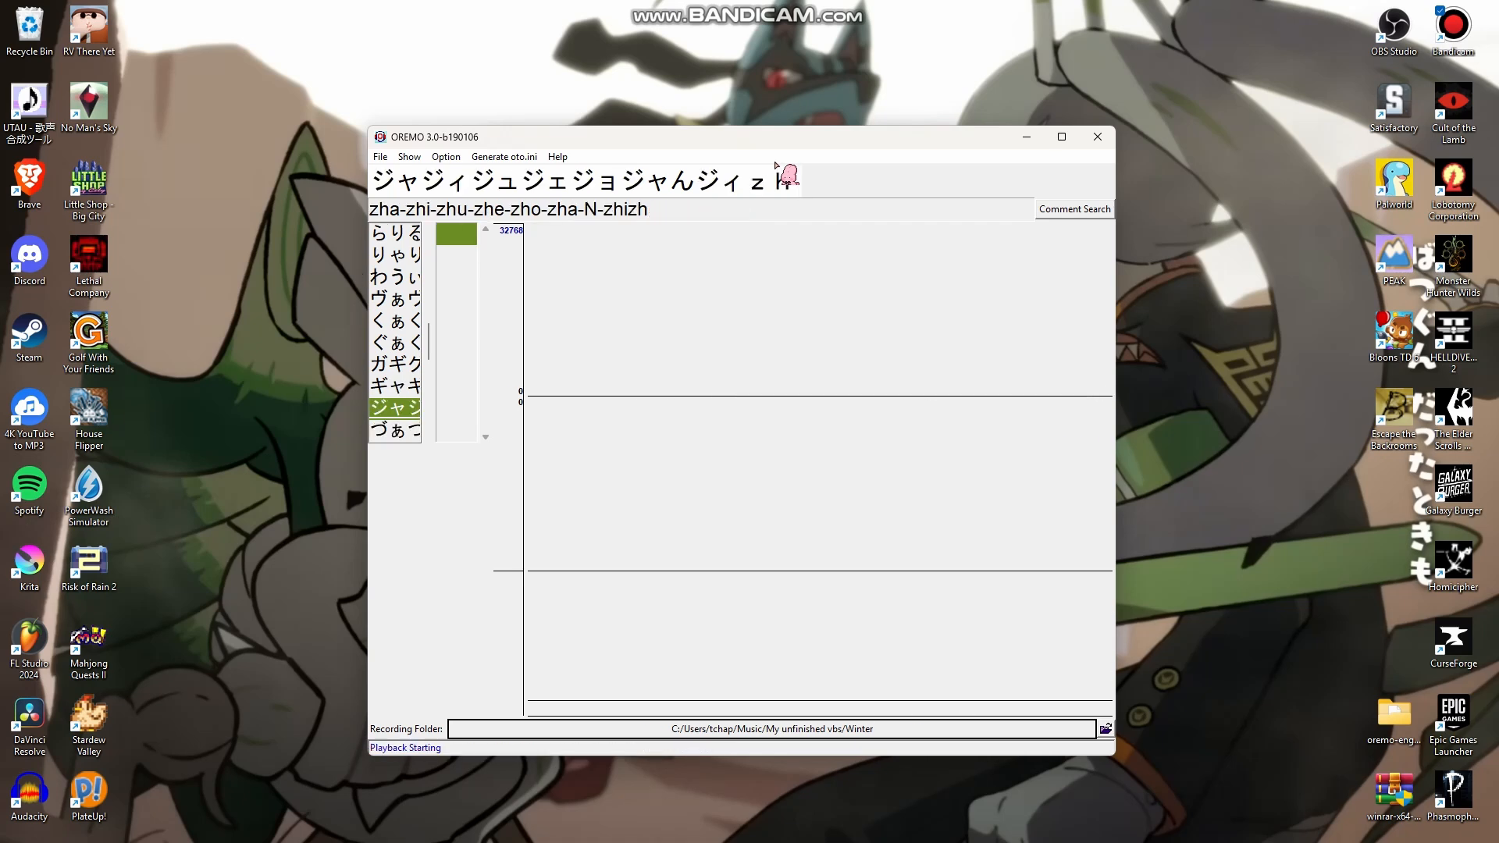
key("Return")
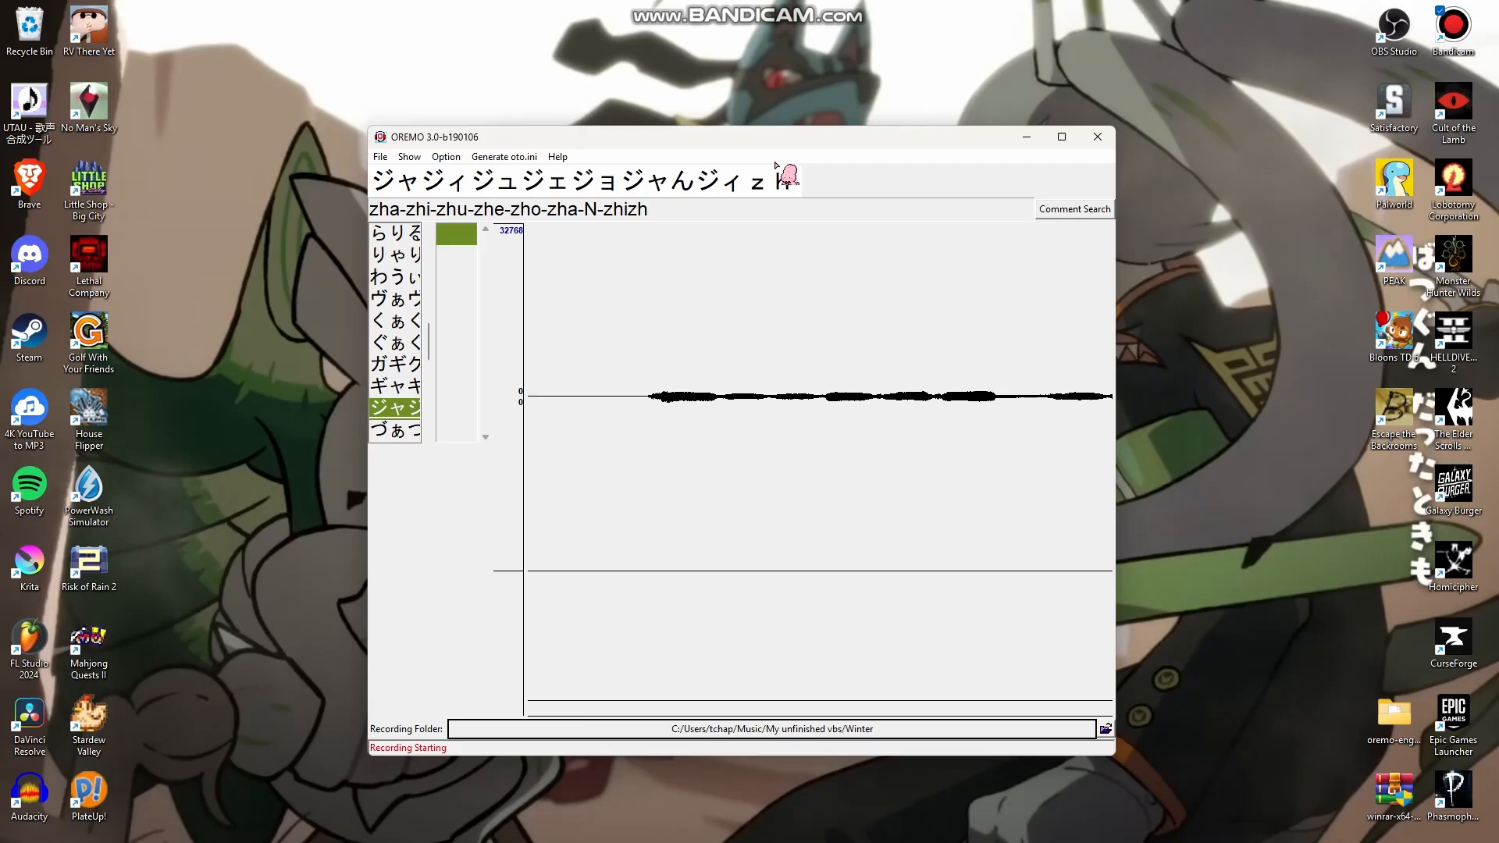
key("Return")
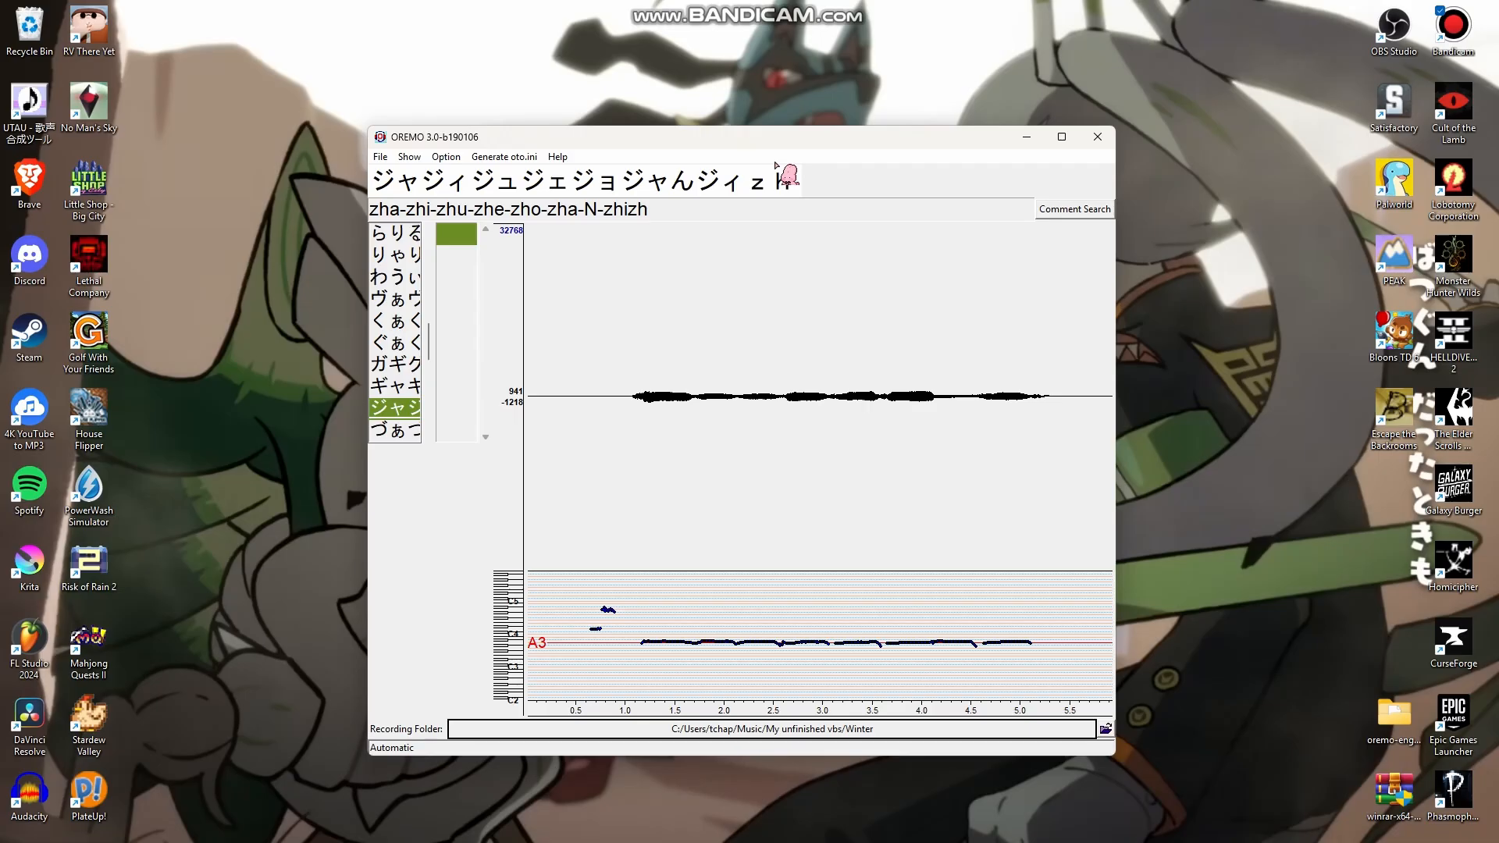
Re-record the reclist line ジャジィジュジェジョジャんジィzh and record づぁづぃづづぇづぉづぁんづdz with the guide music
key("Return")
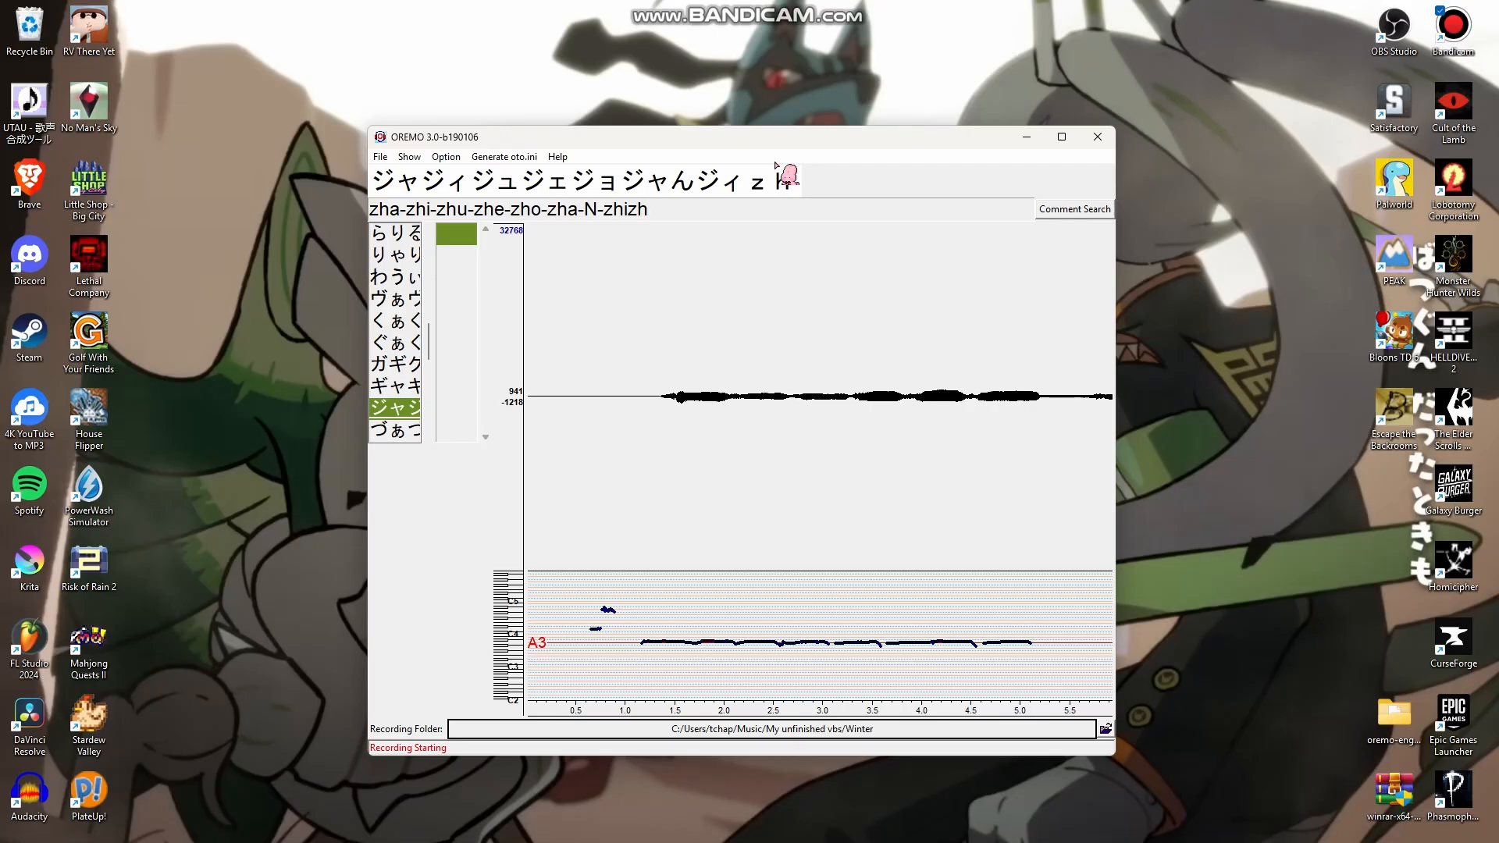
key("Return")
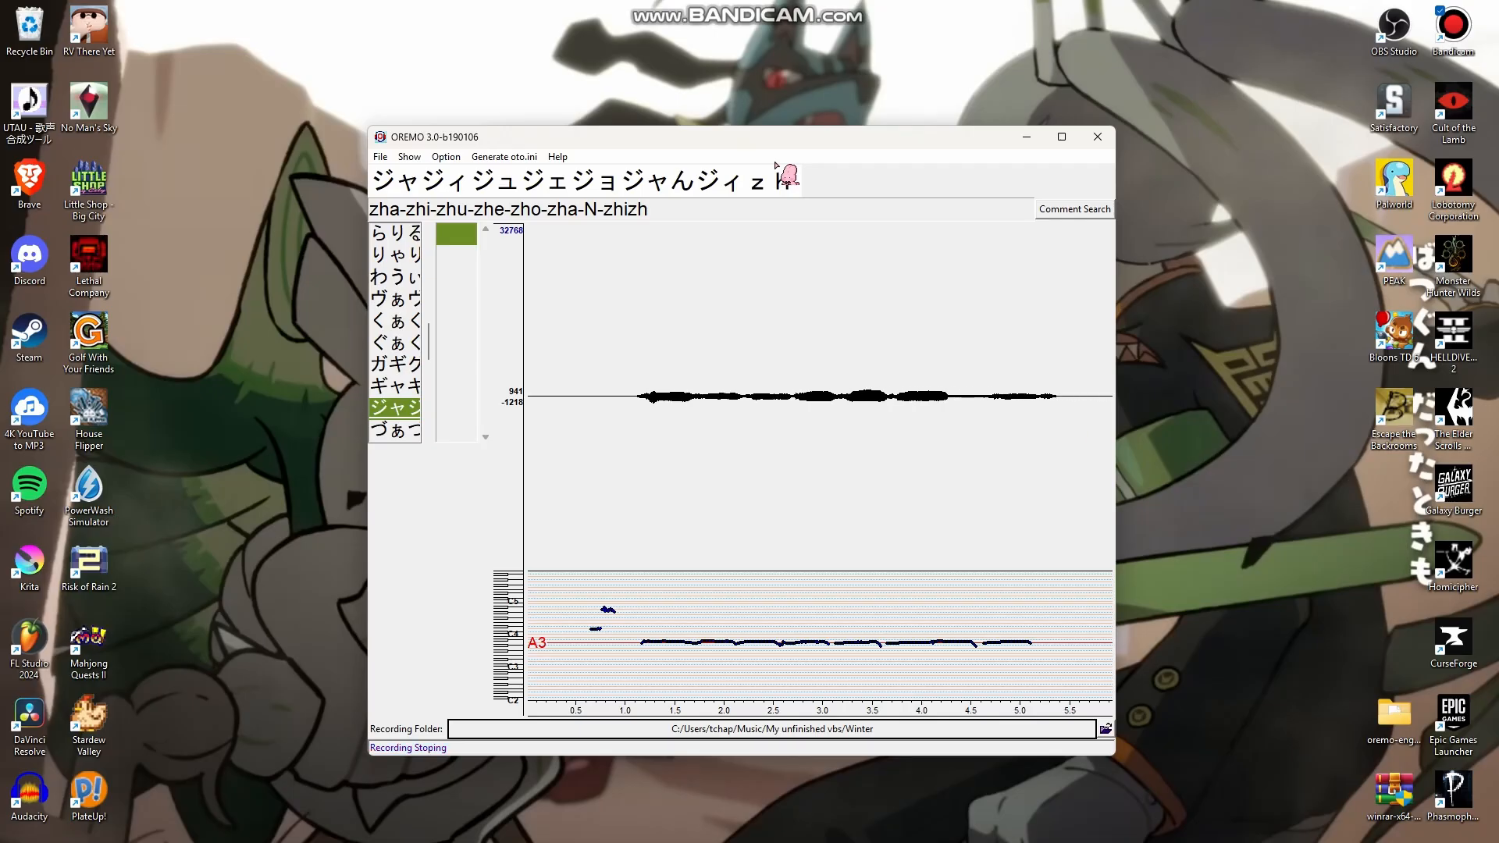
key("Down")
key("Return")
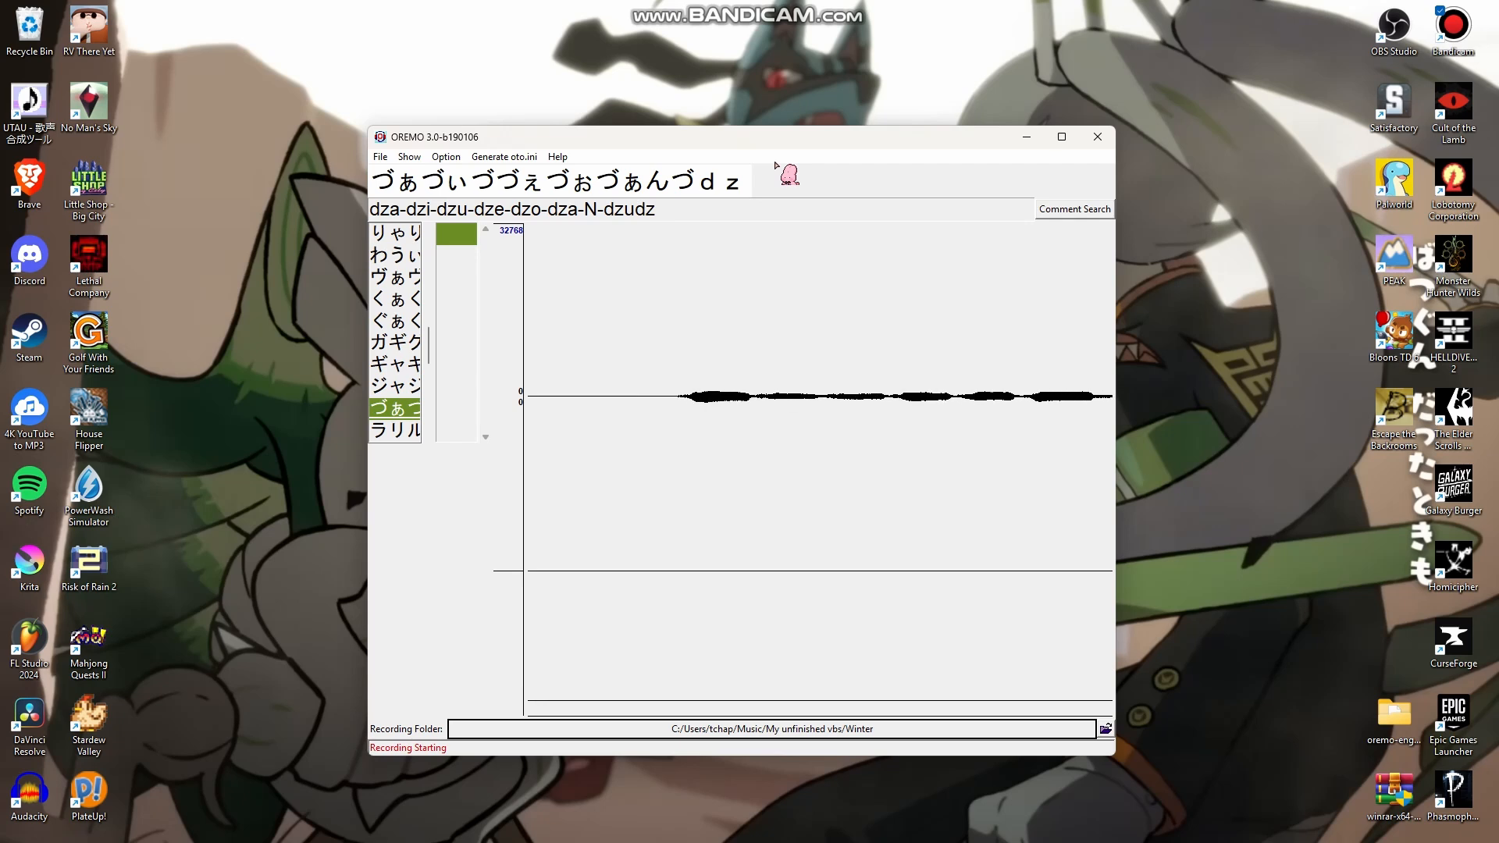
key("Return")
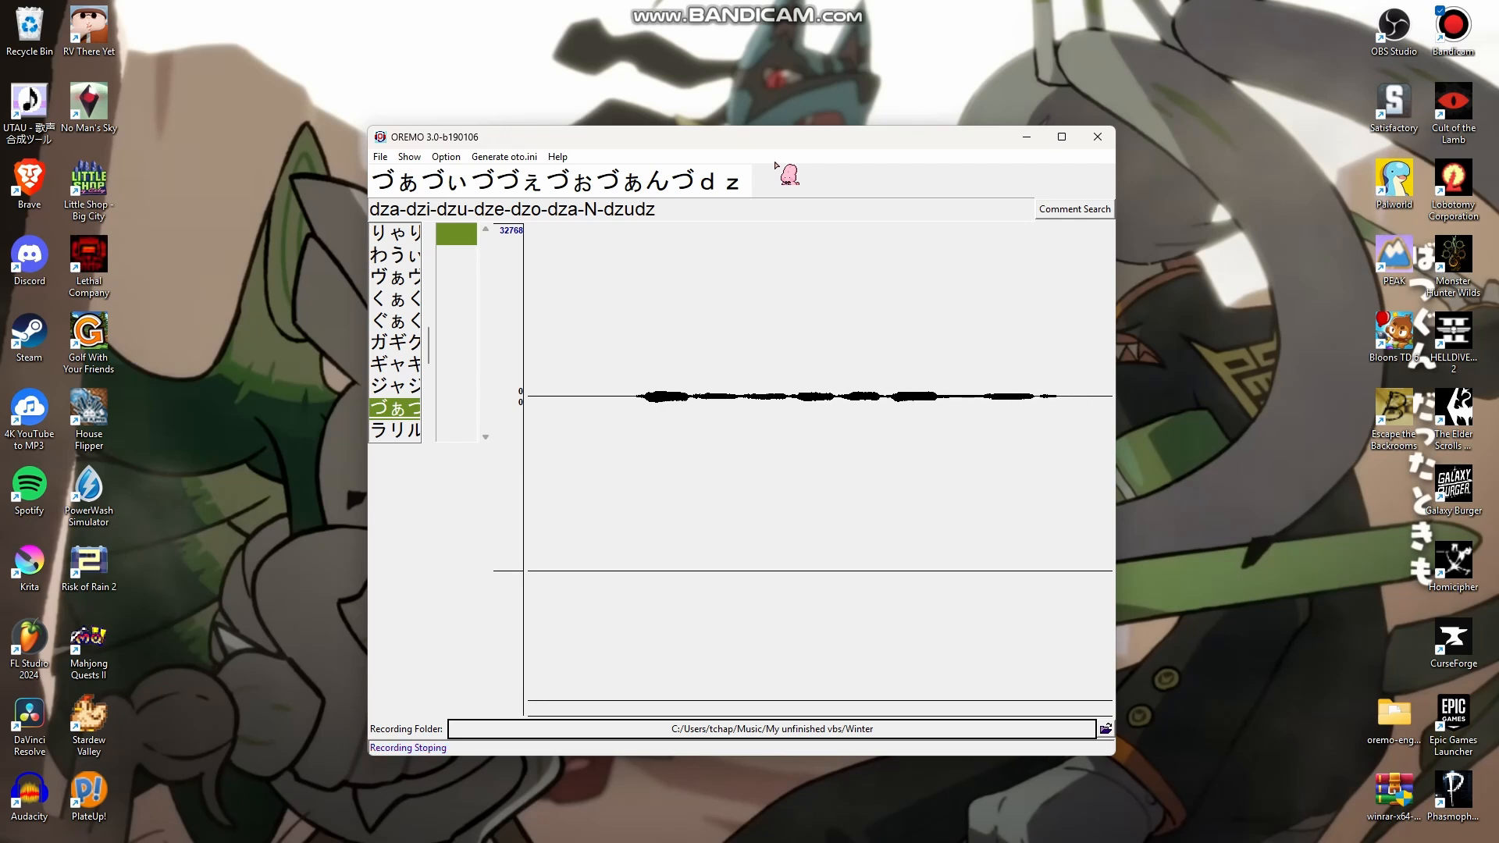
Record the reclist lines ラリルレロラんラl and らりるれろらんらrr with the guide music
key("Down")
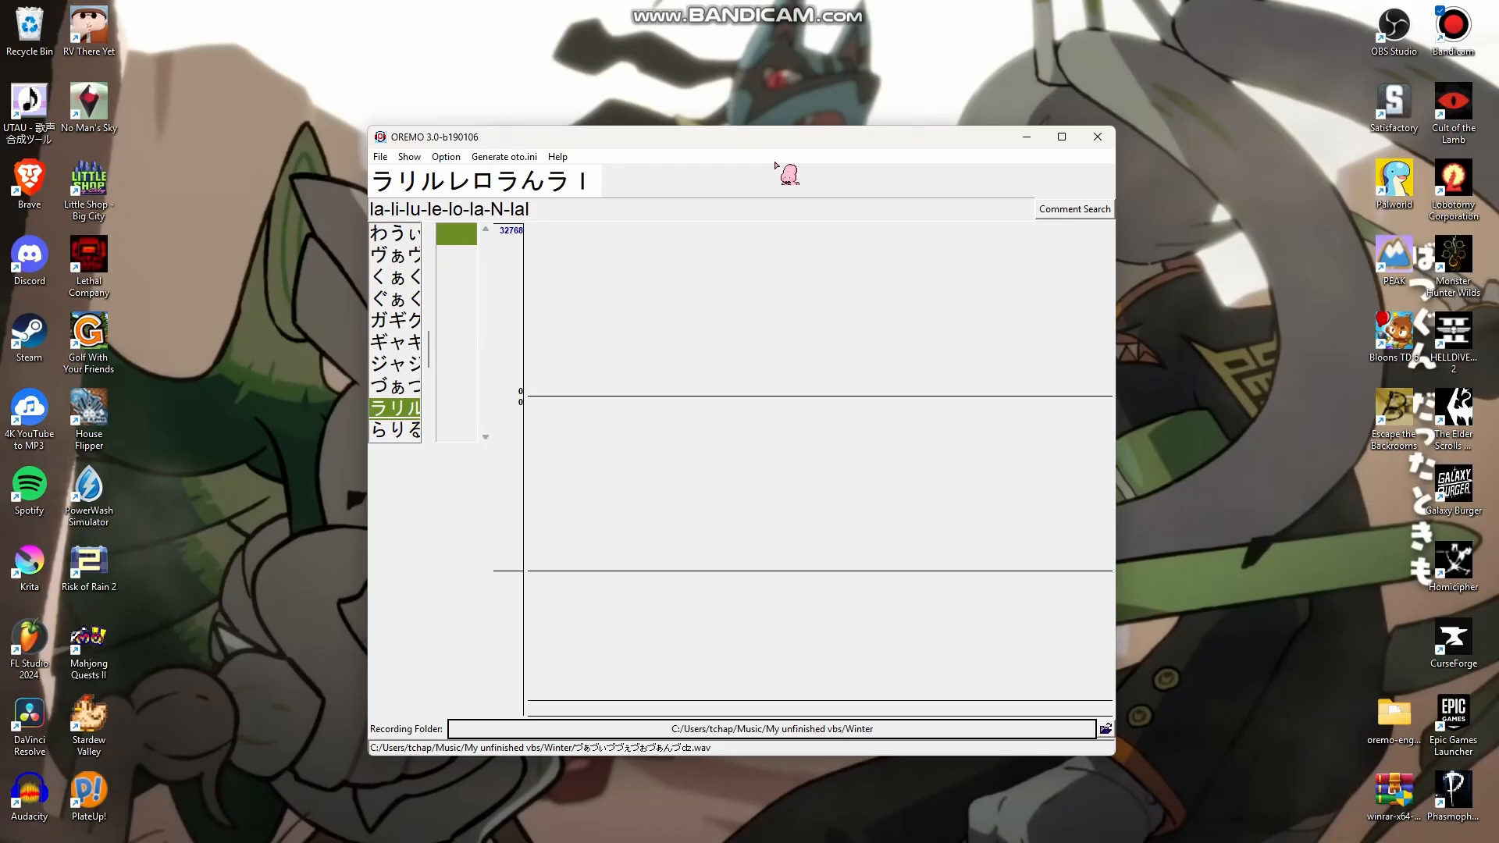
key("r")
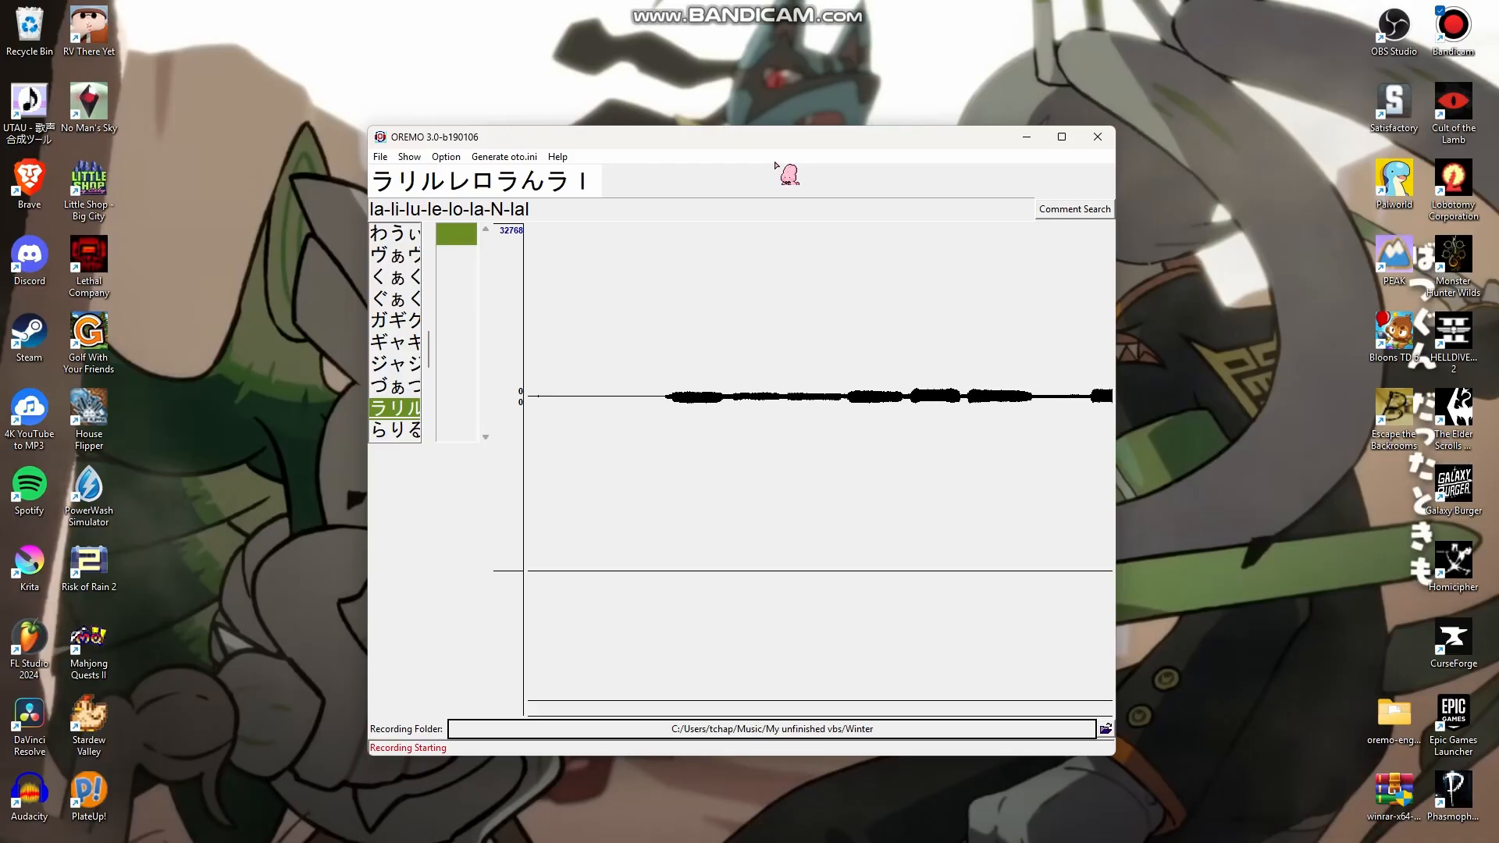
key("r")
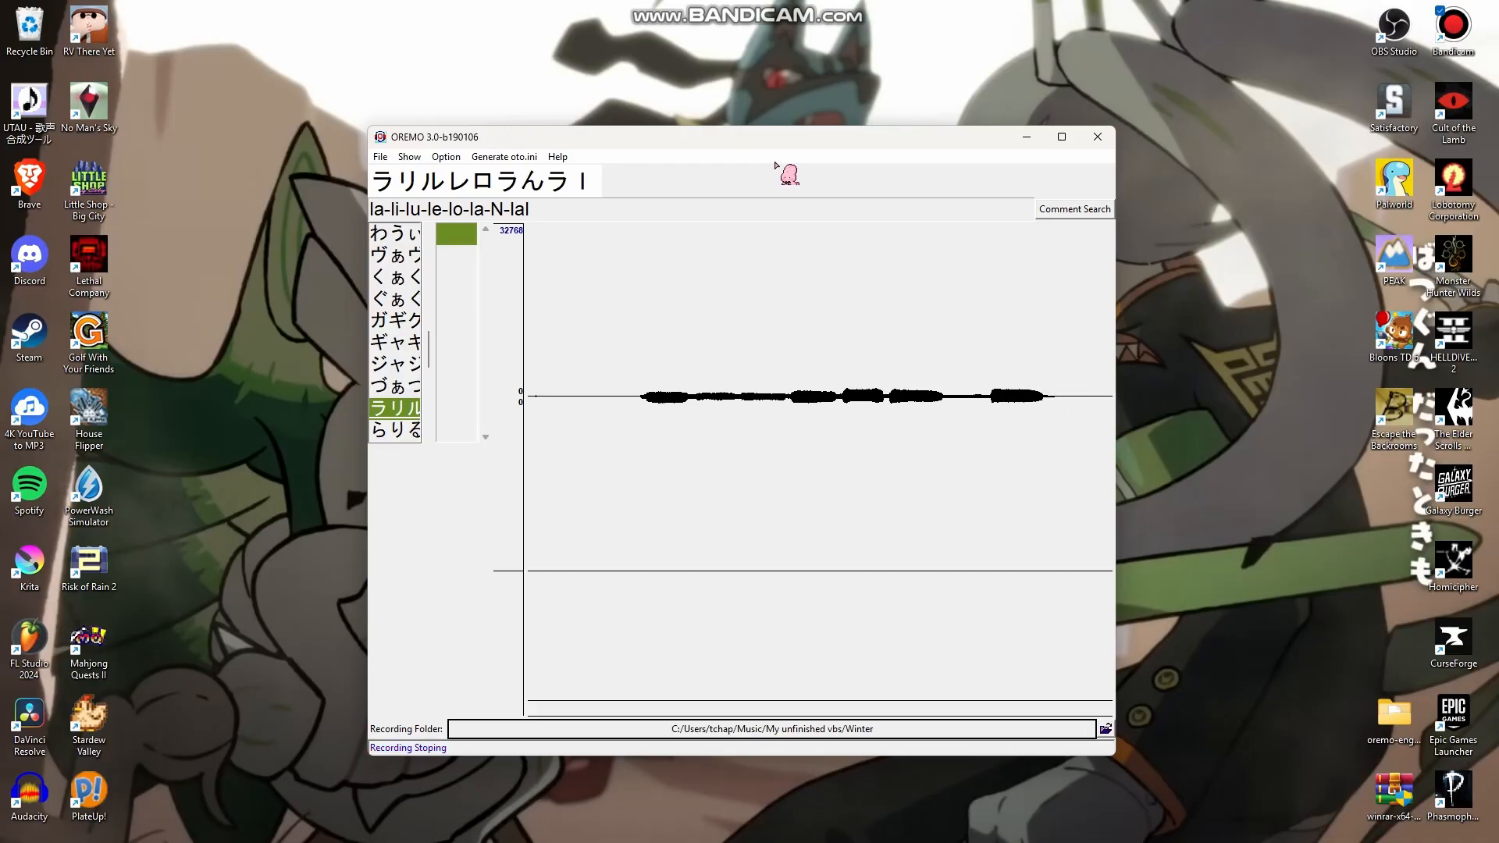
key("Down")
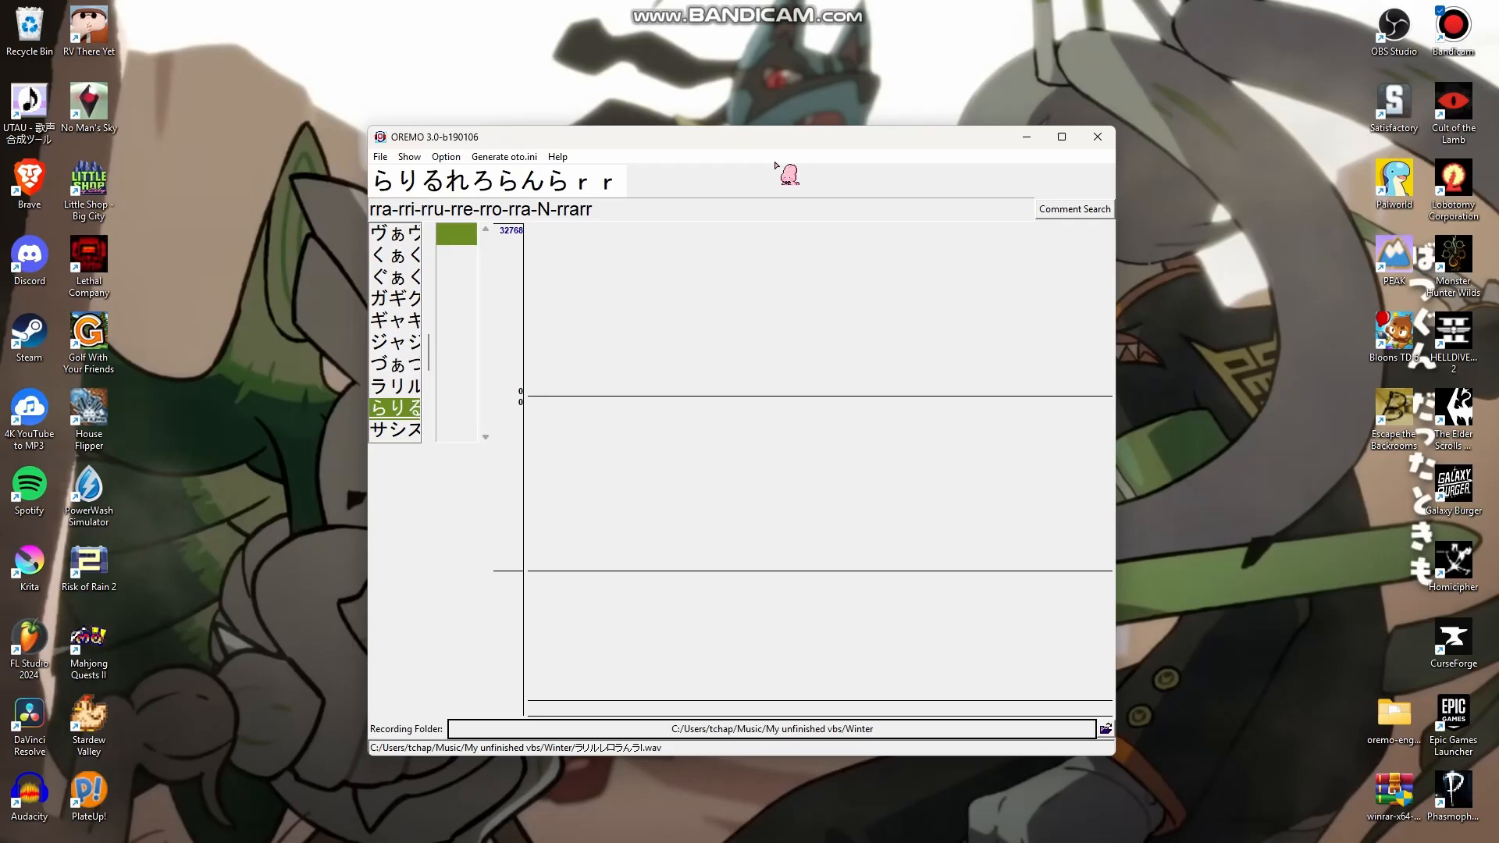
key("r")
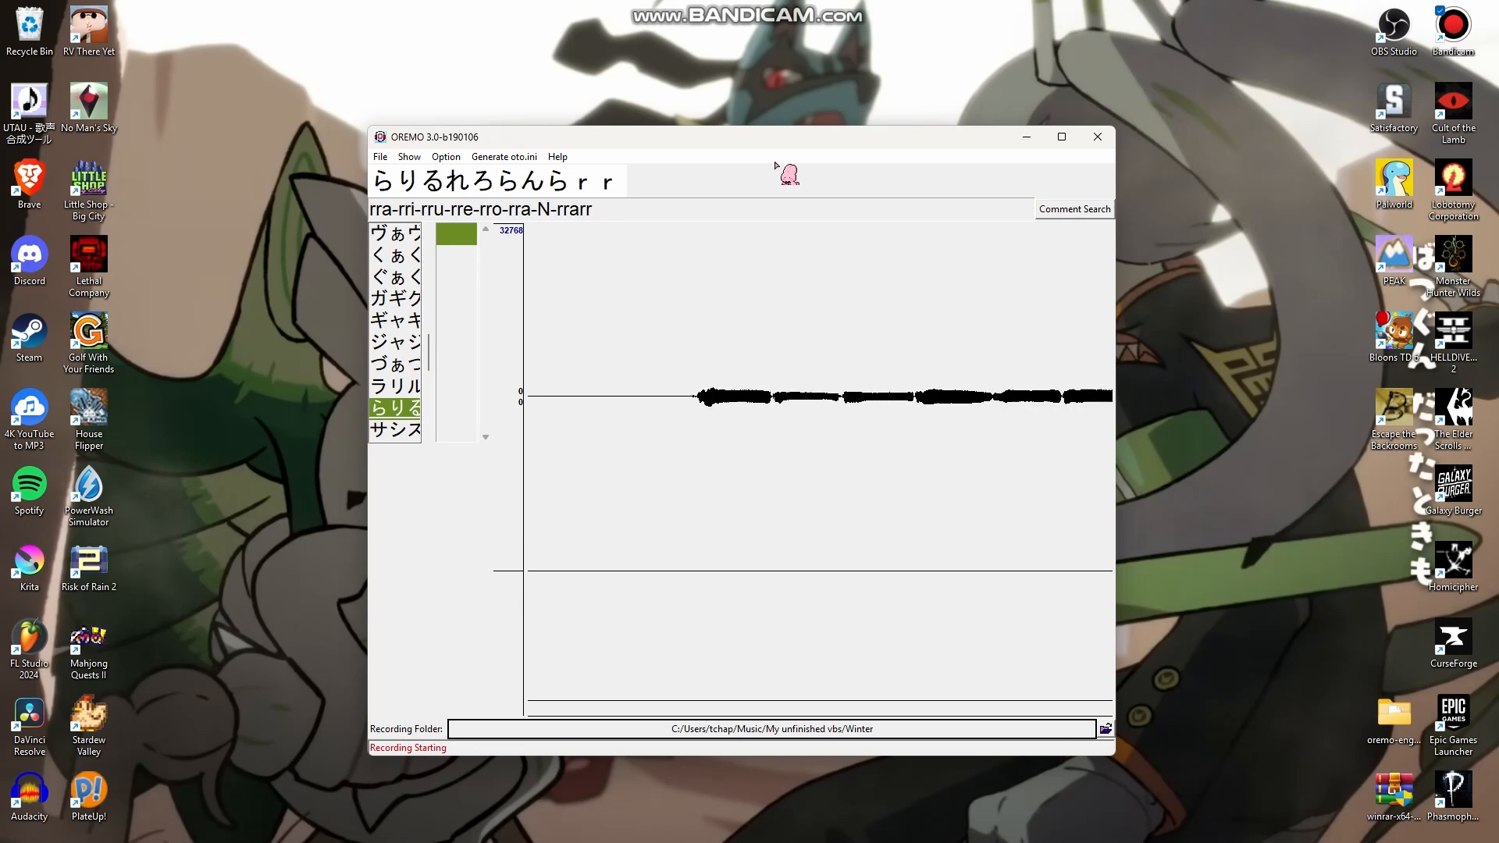
key("r")
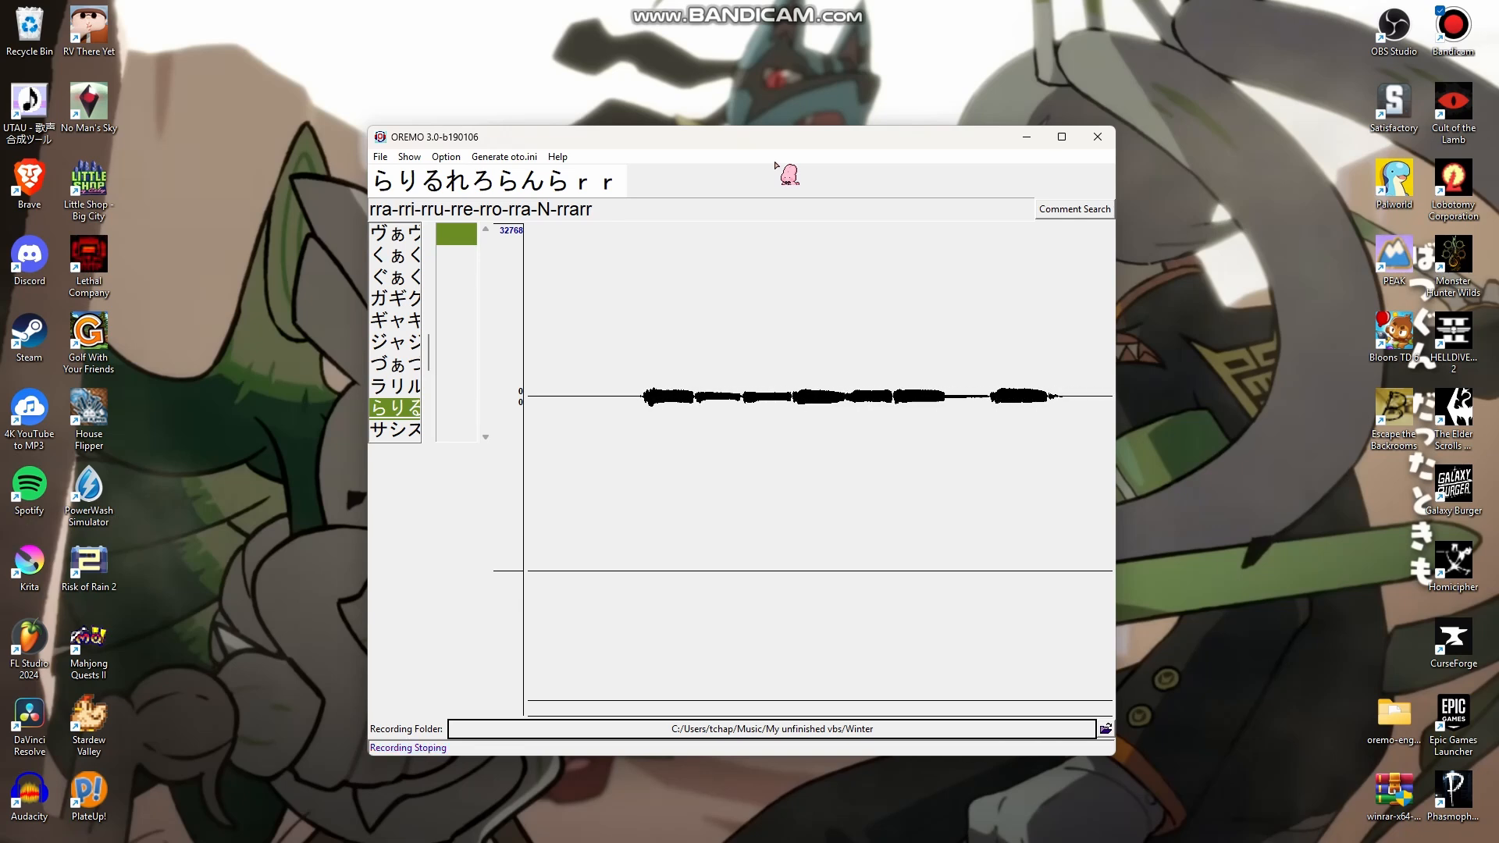
Record the reclist lines サシスセソサんサth and ザジズゼゾザんザdh with the guide music
key("Down")
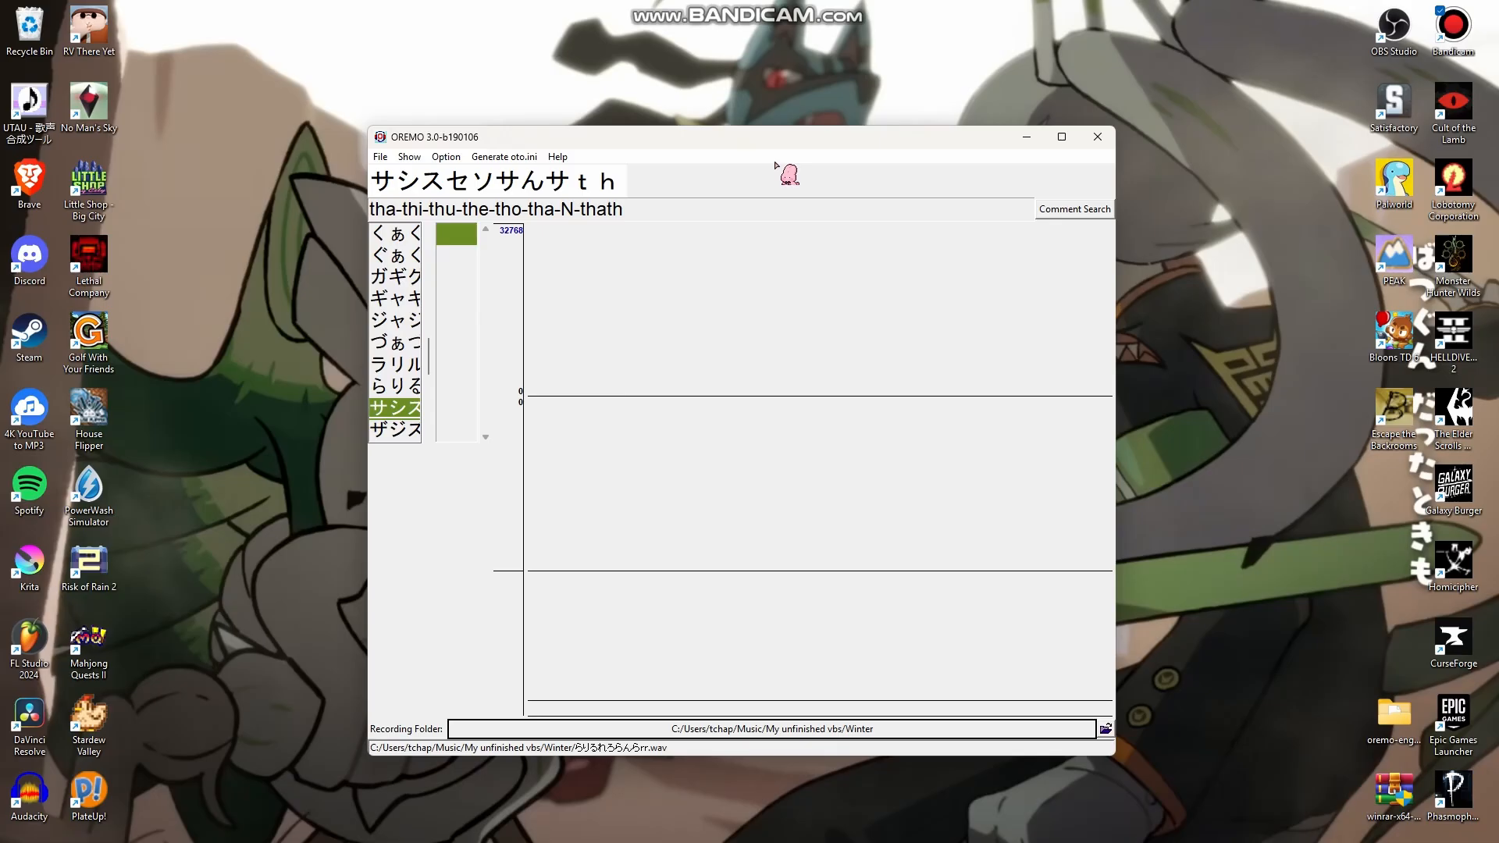
key("space")
key("r")
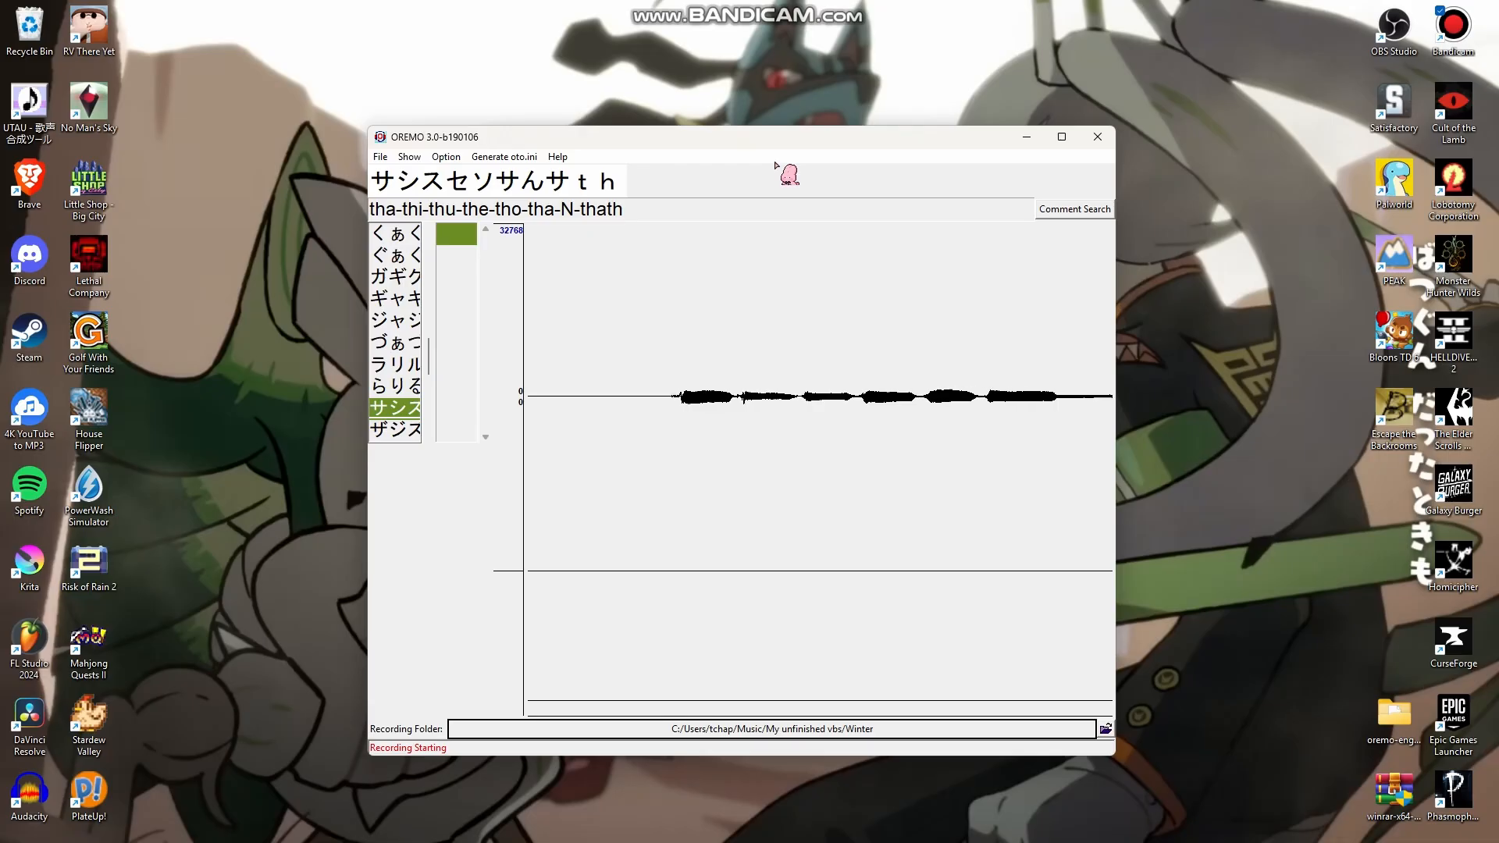
key("r")
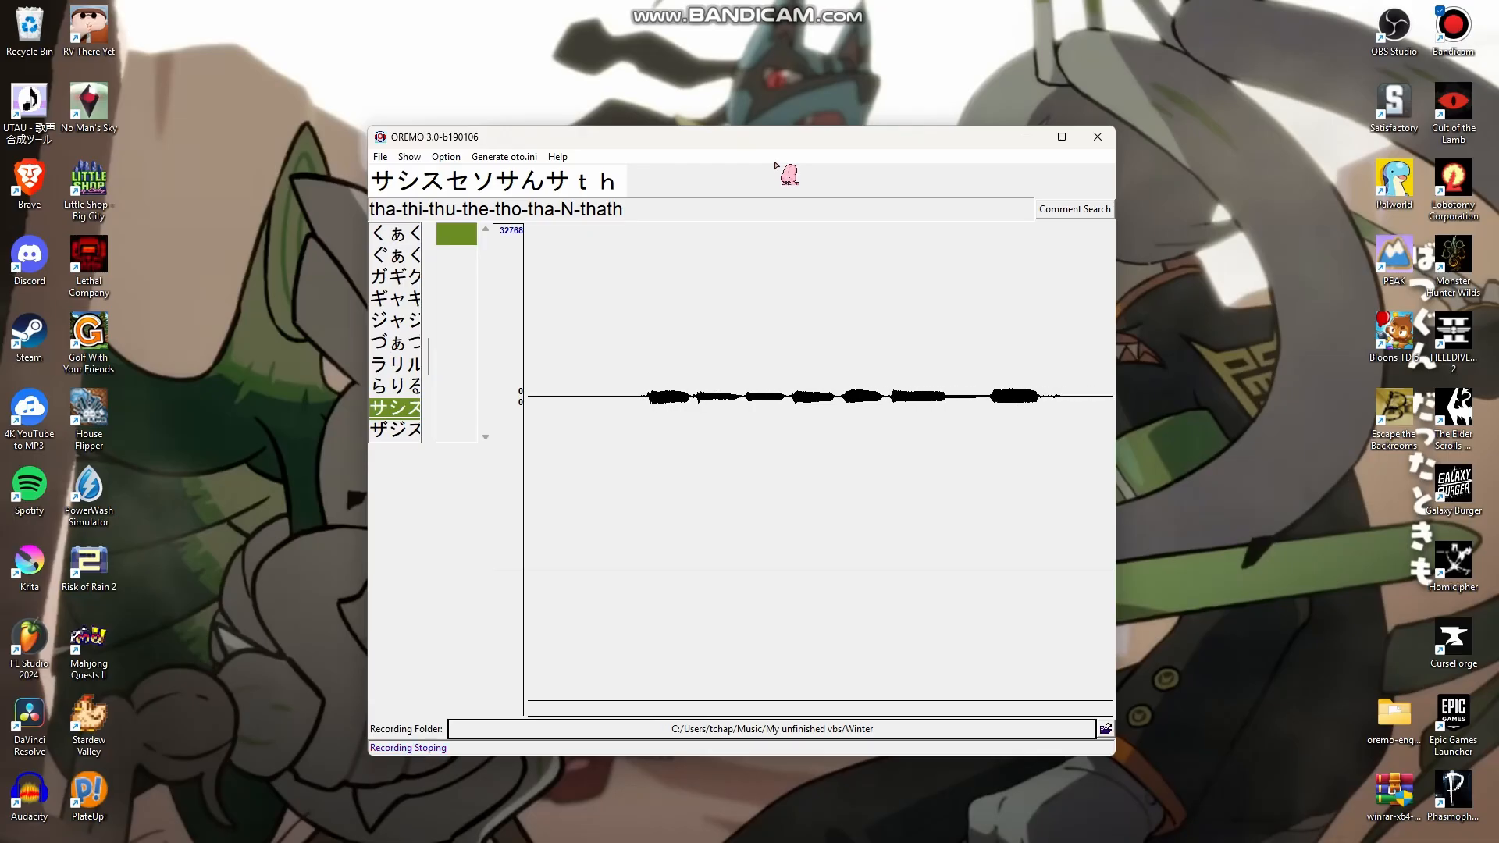
key("Down")
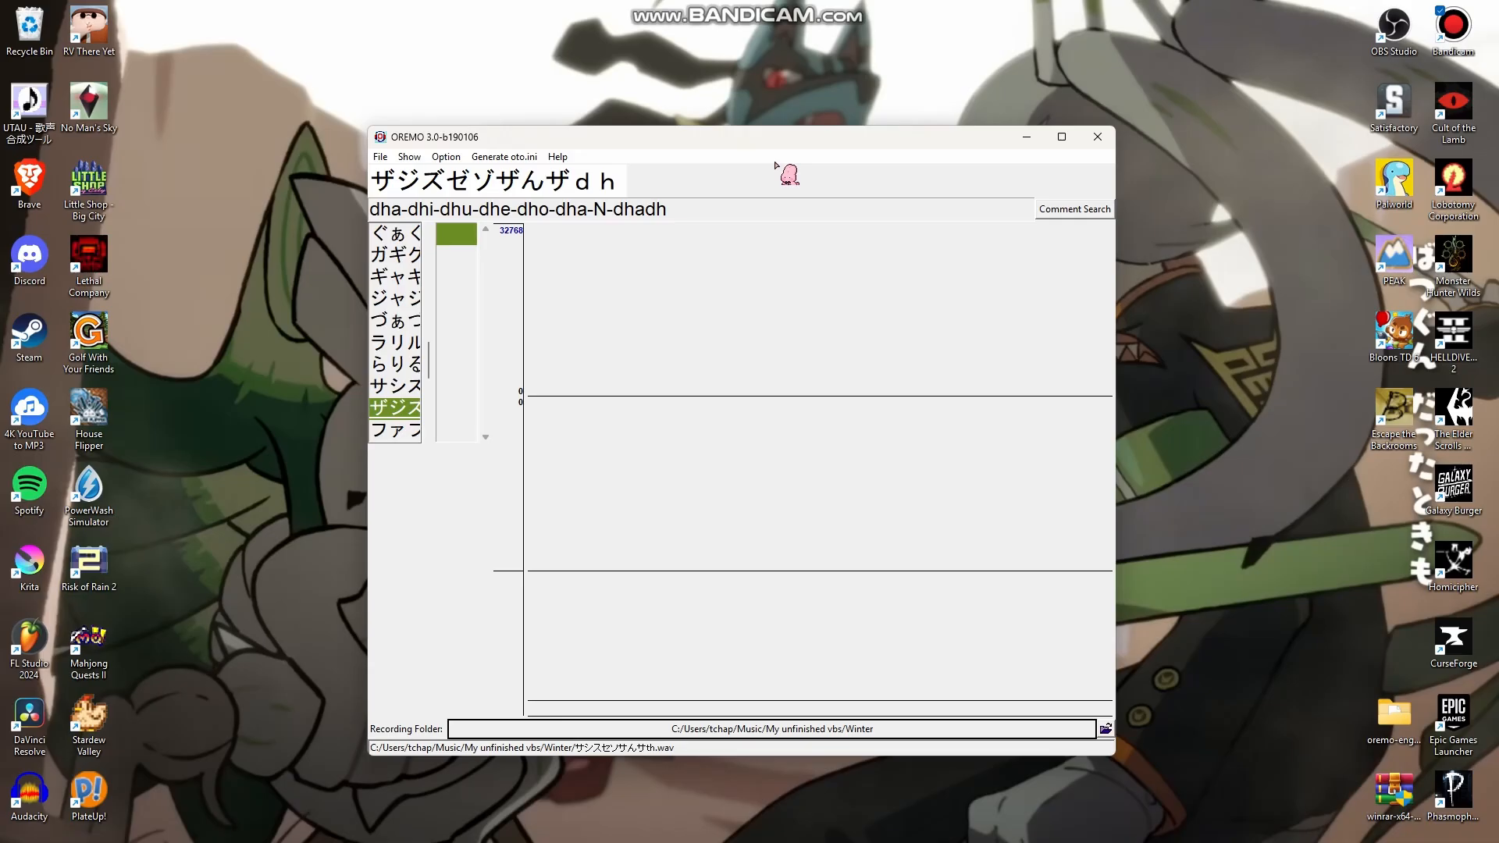
key("space")
key("r")
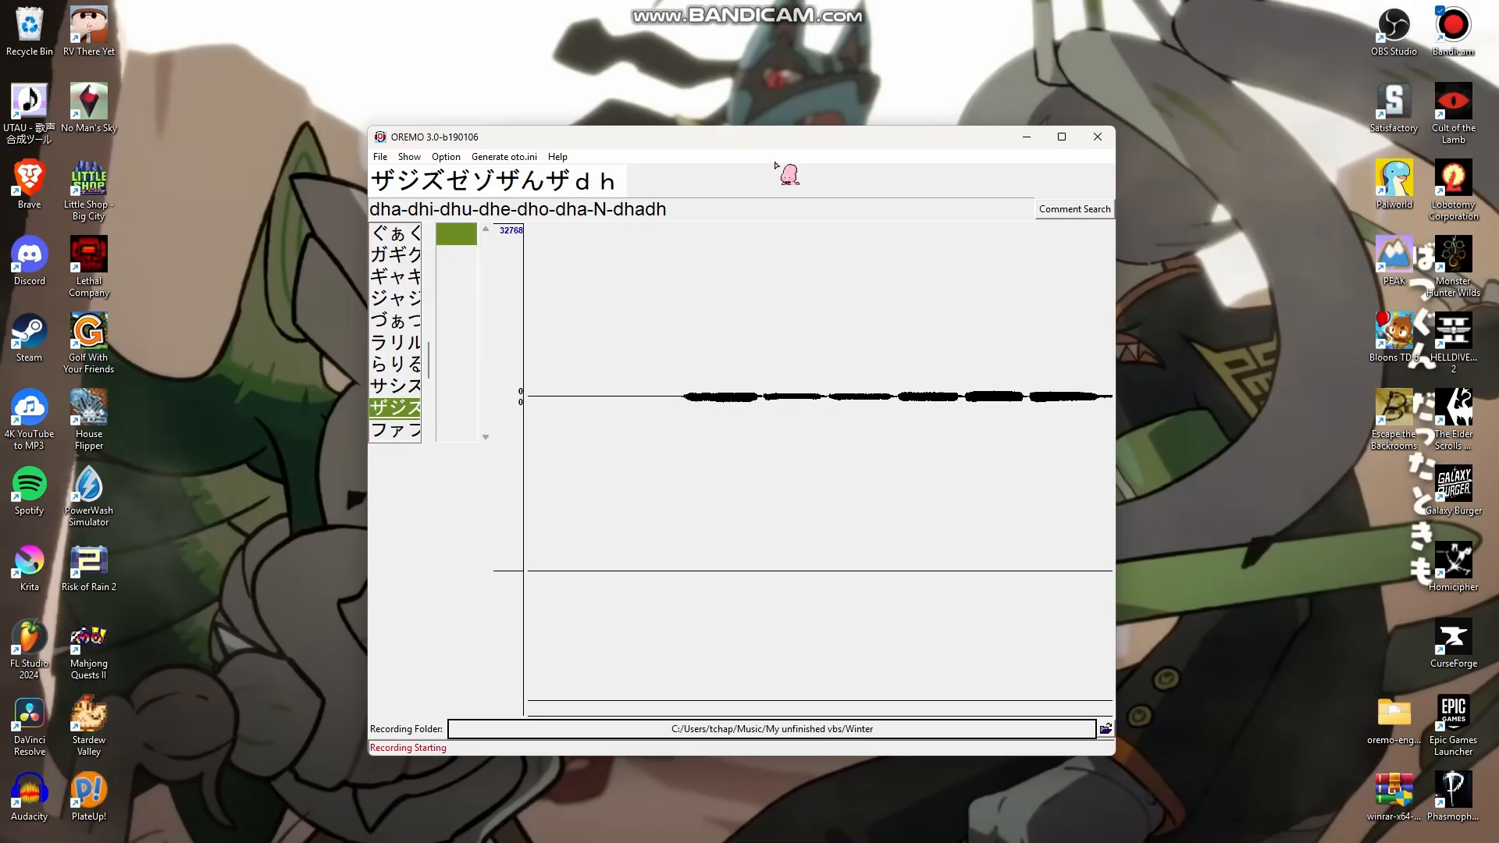
key("r")
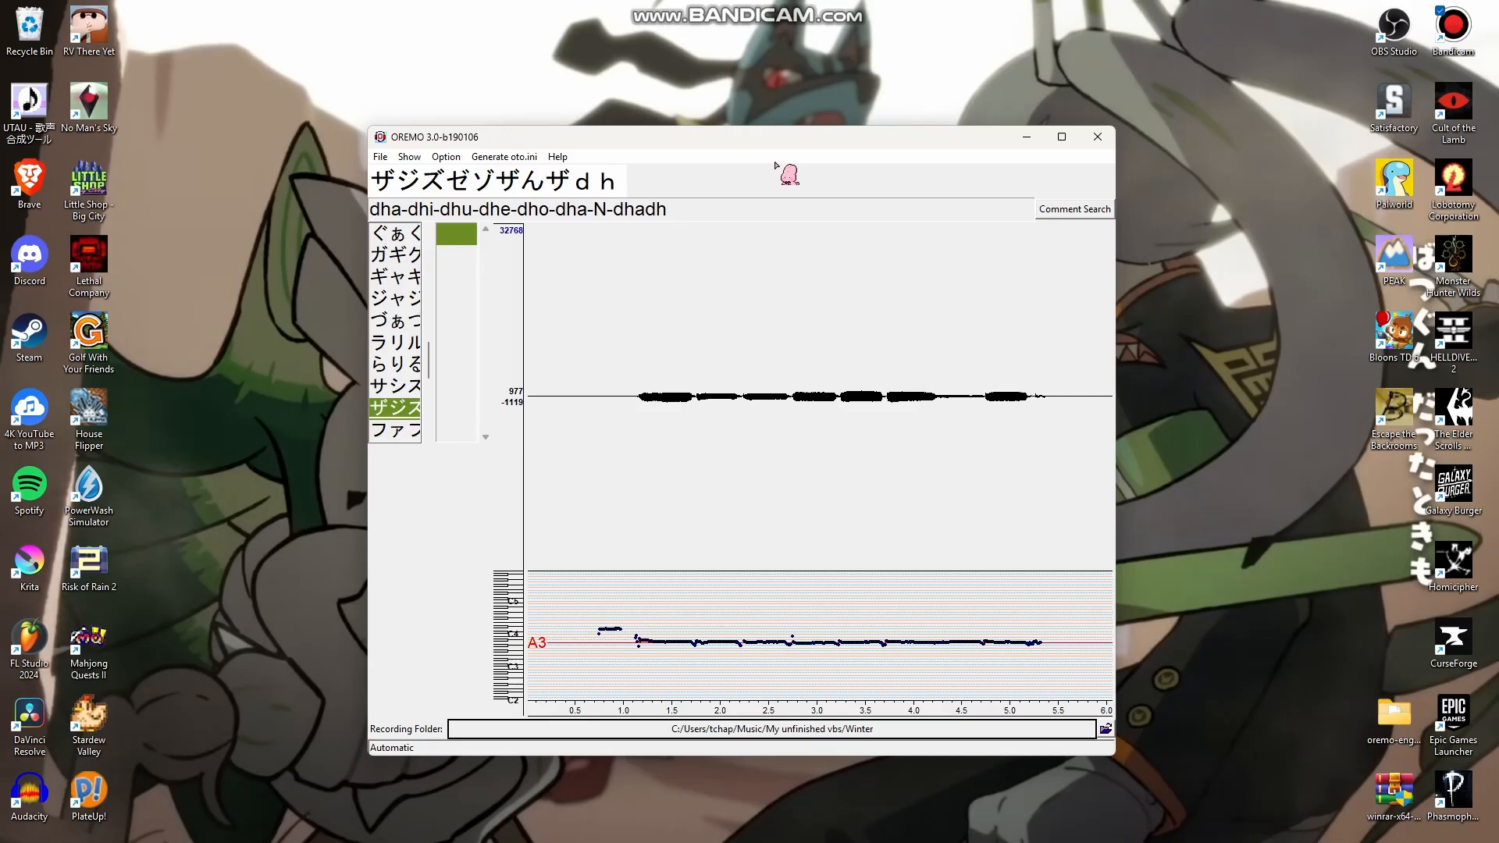
Record the reclist lines ファフィフフェフォファんフff and ラリルレロラんラwr with the guide music
key("Down")
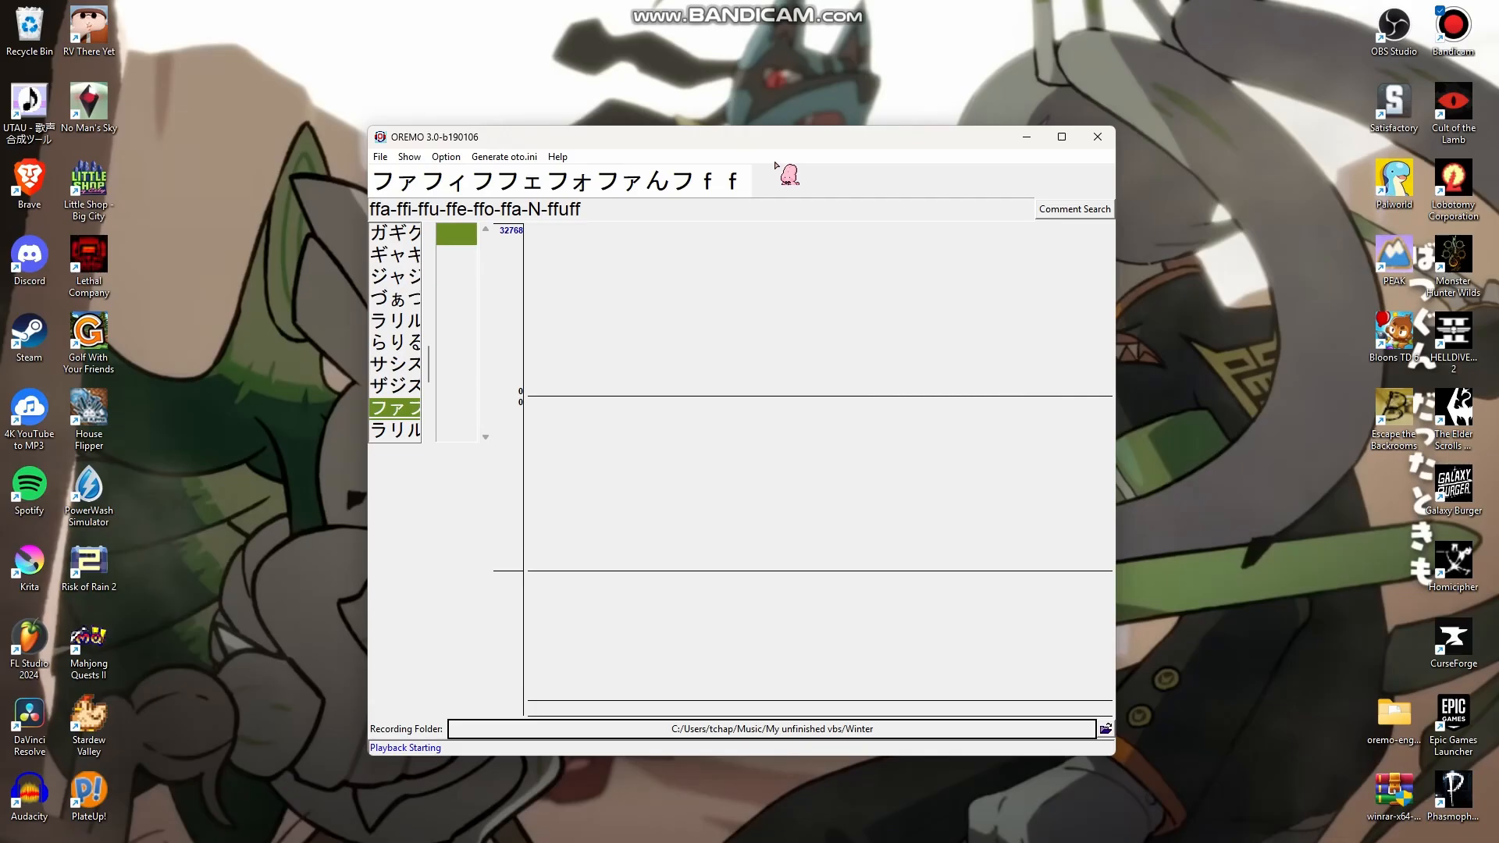
key("r")
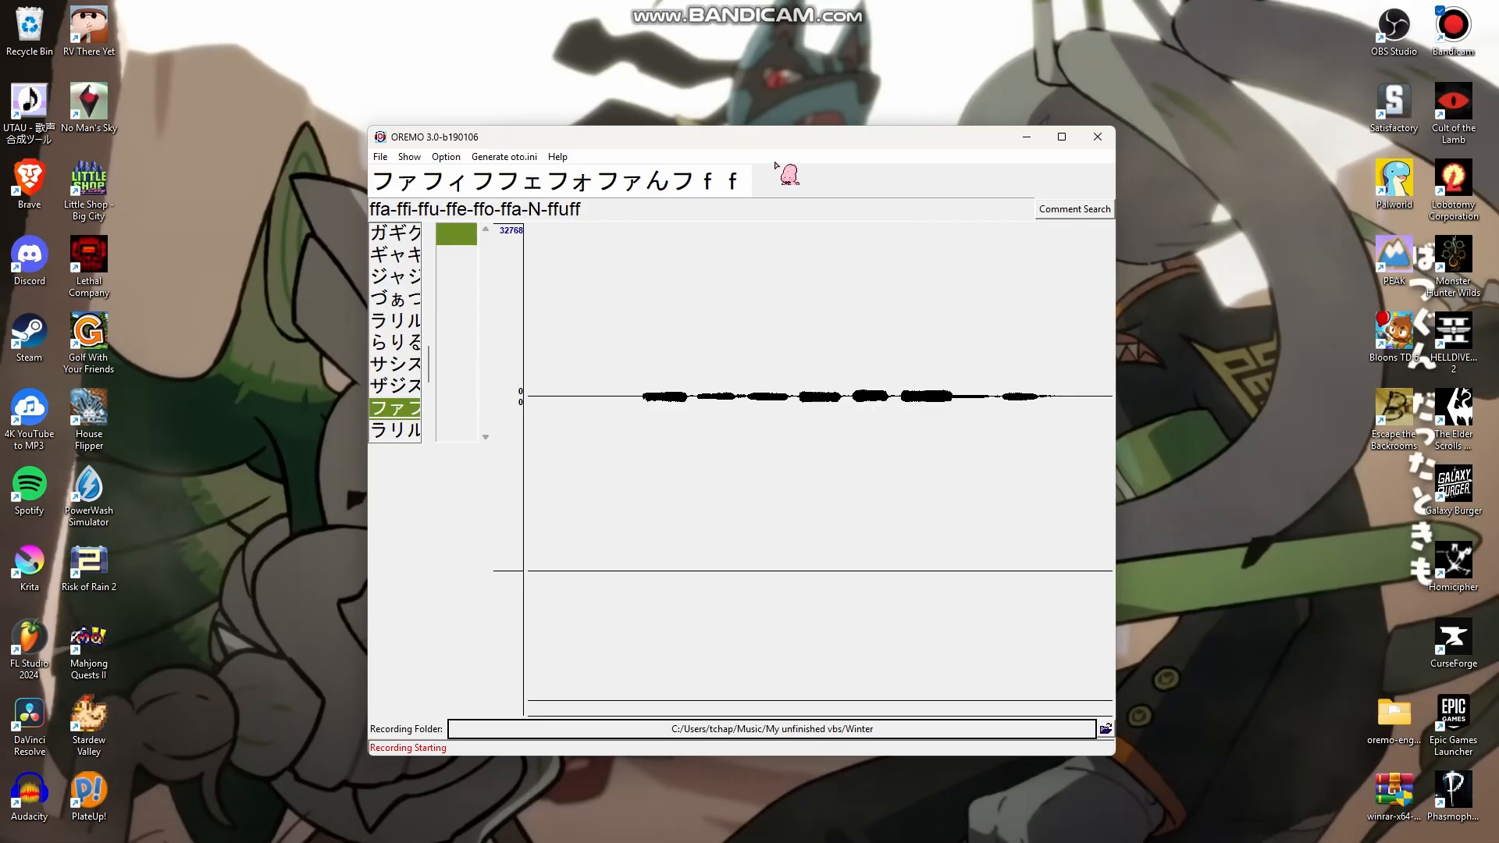
key("r")
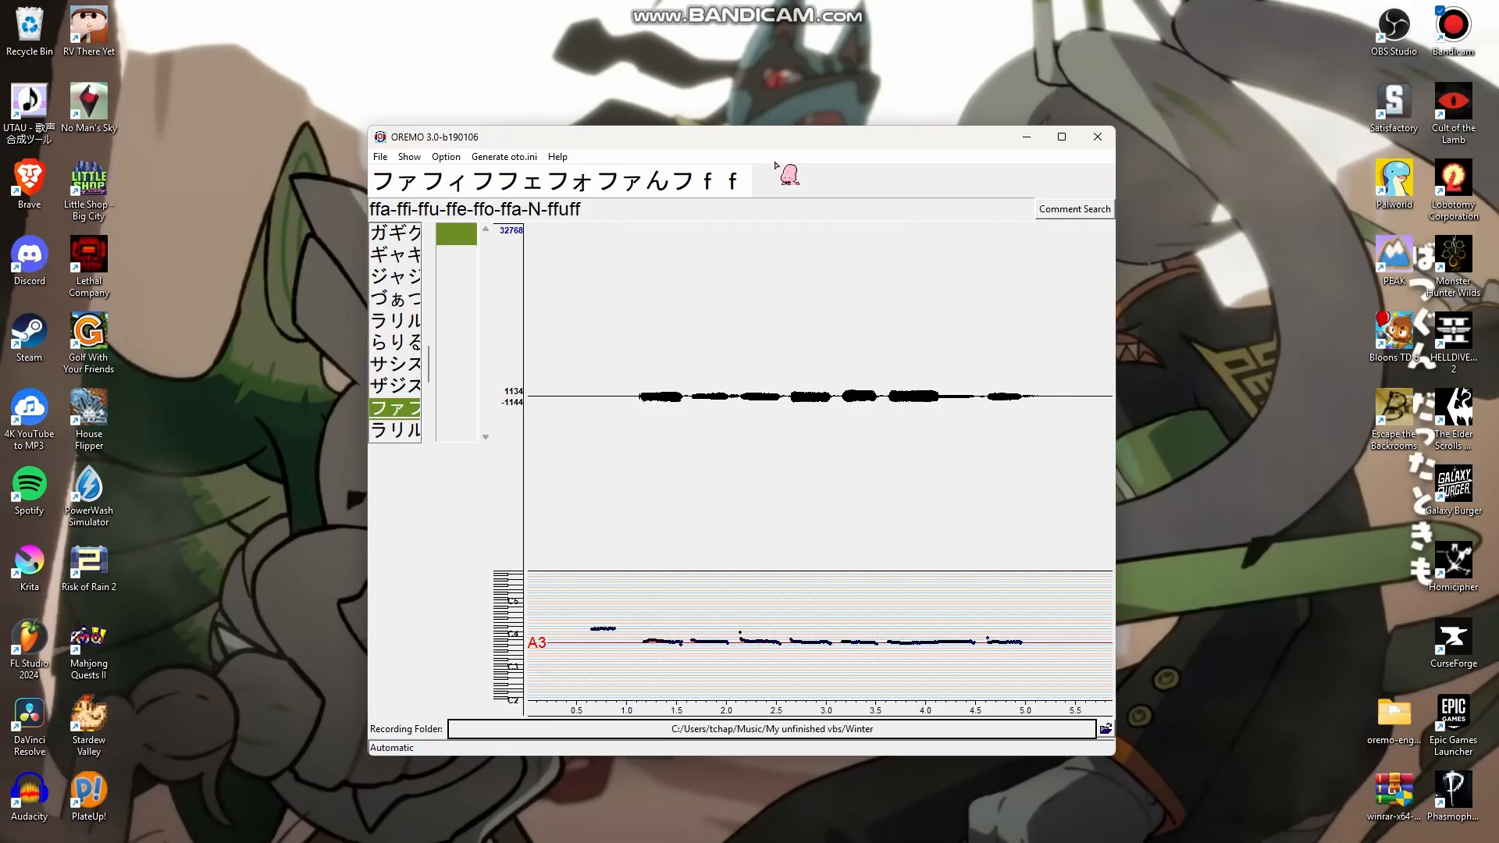
key("Down")
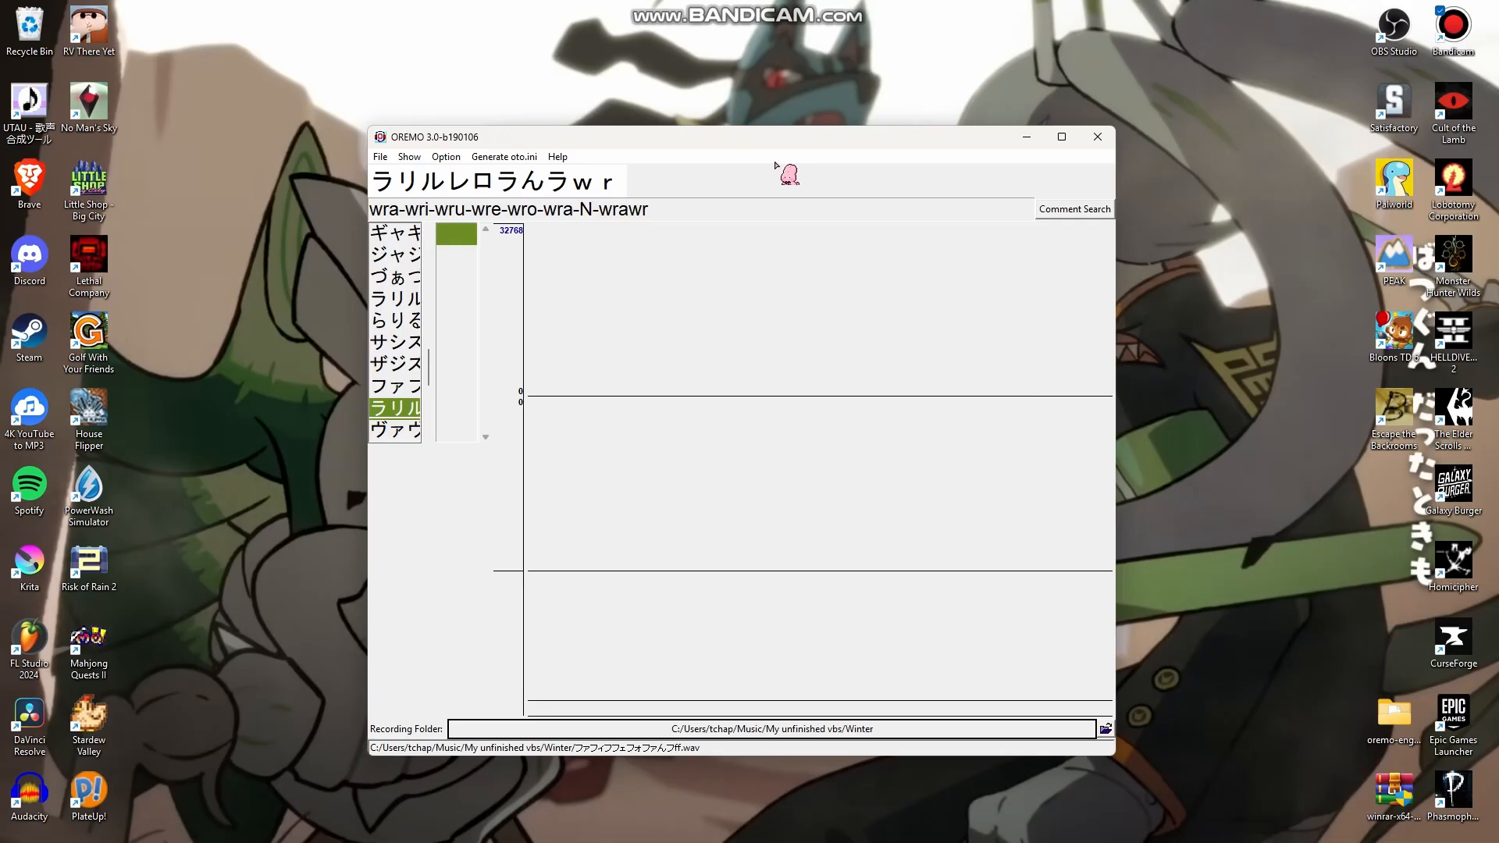
key("space")
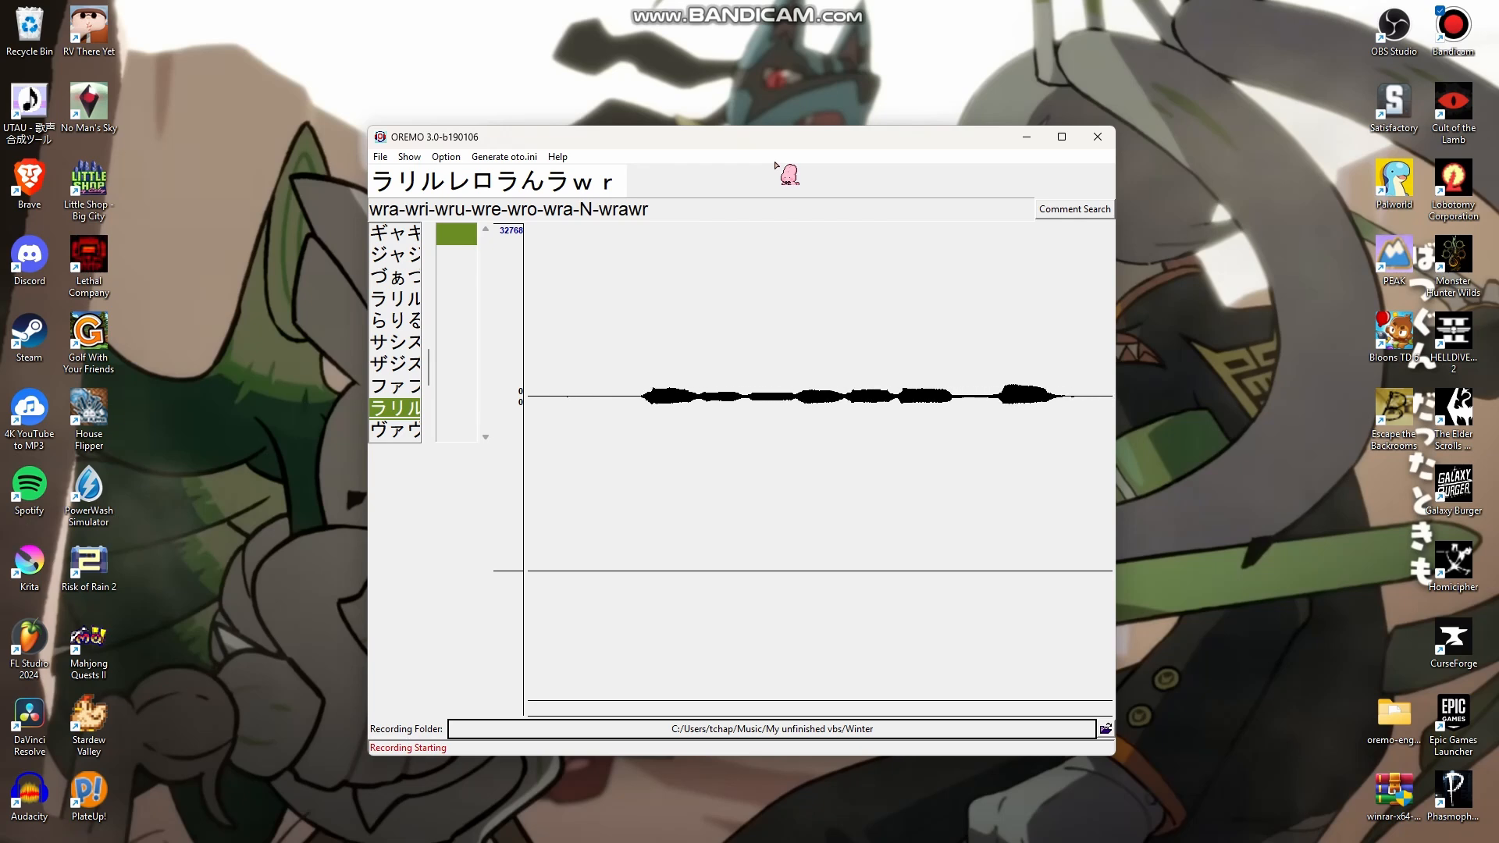
Record the reclist lines ヴァヴィヴゥヴェヴォヴァんヴゥvv and ああいあうあえ with the guide music
key("Down")
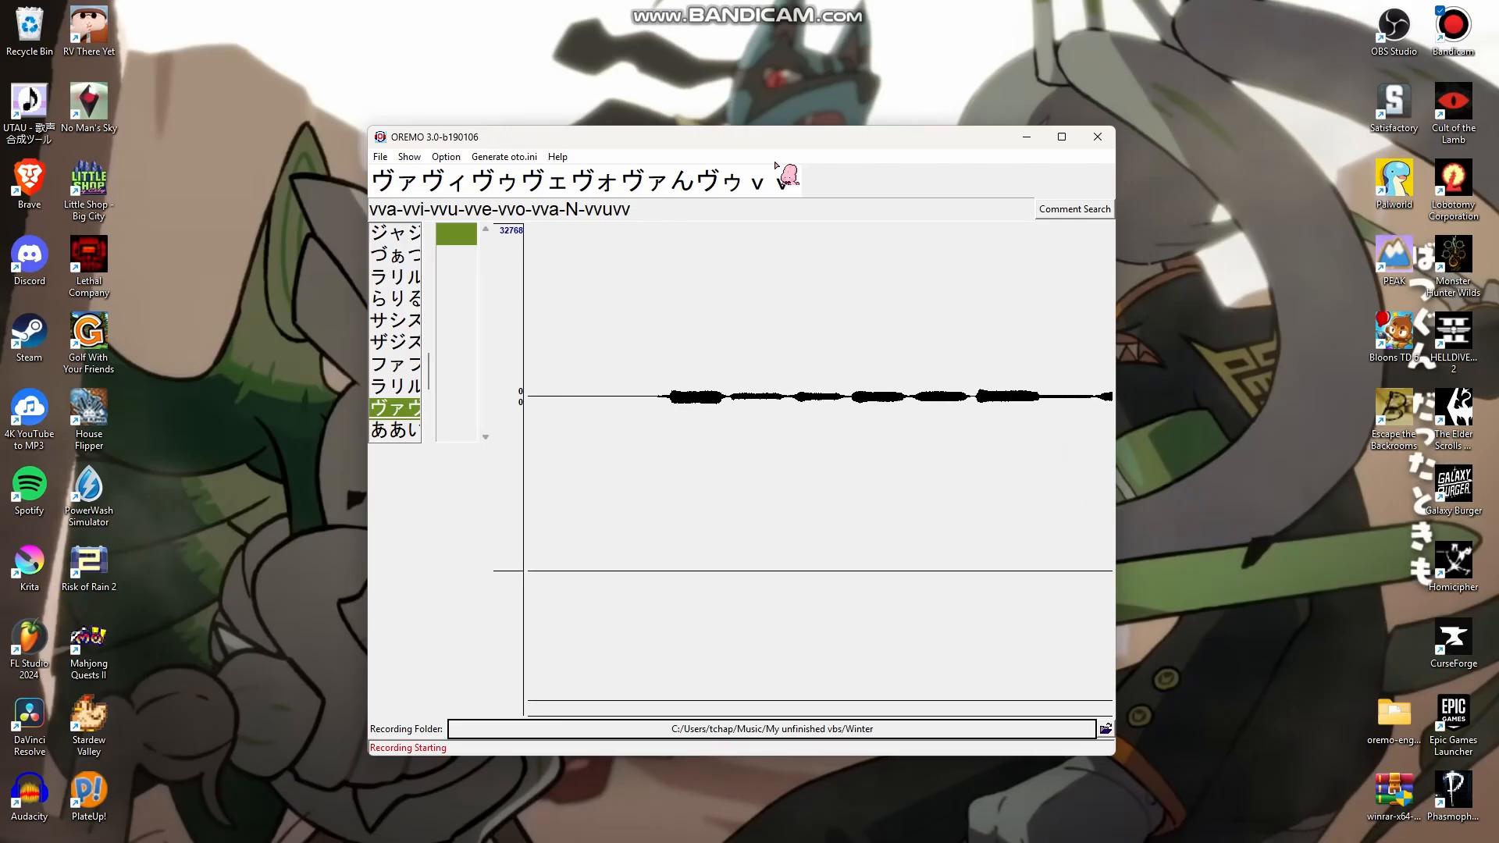
key("r")
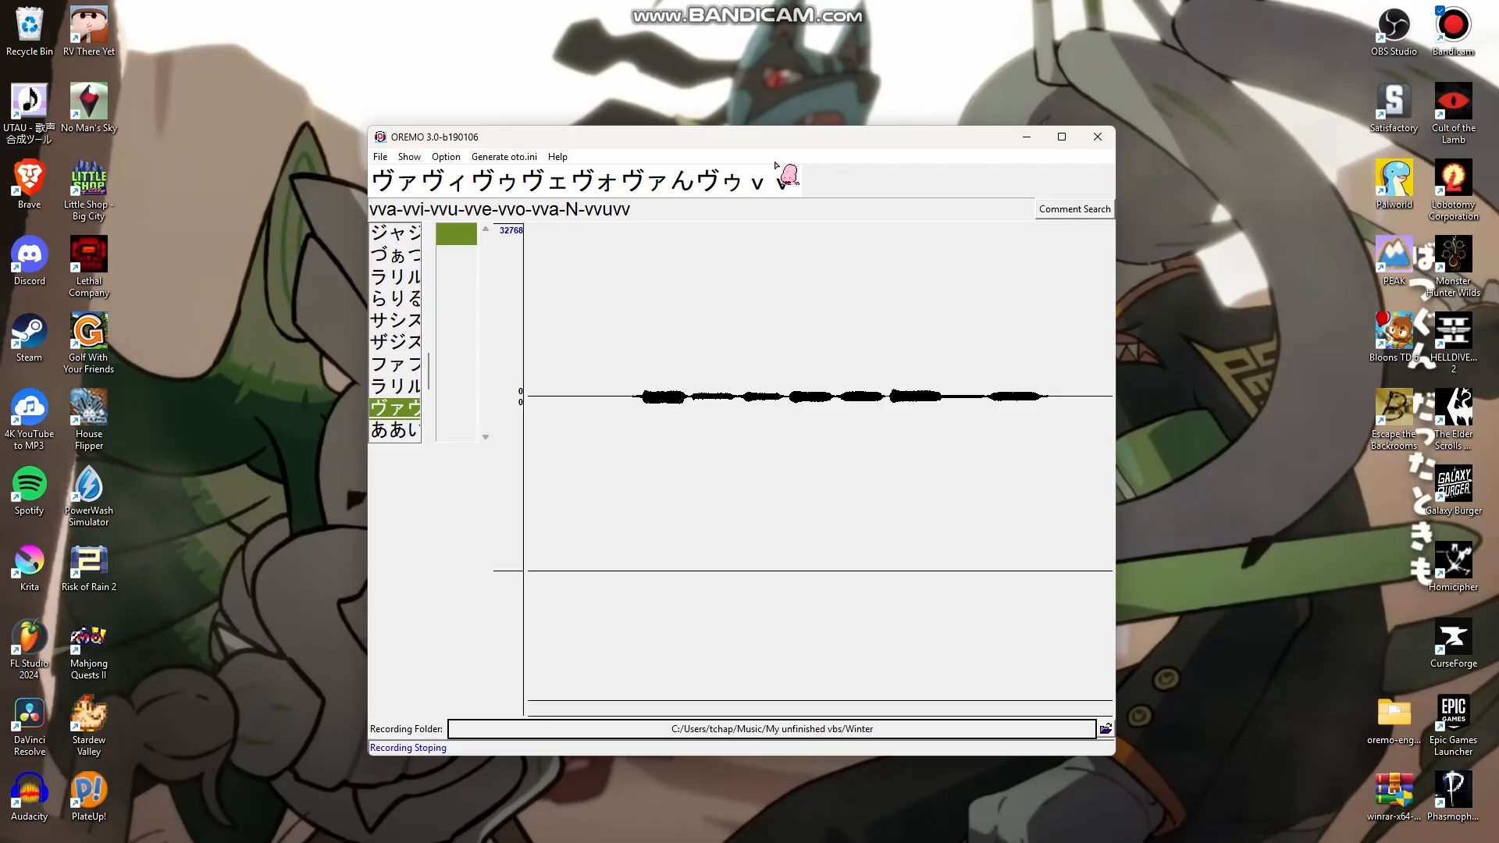
key("Down")
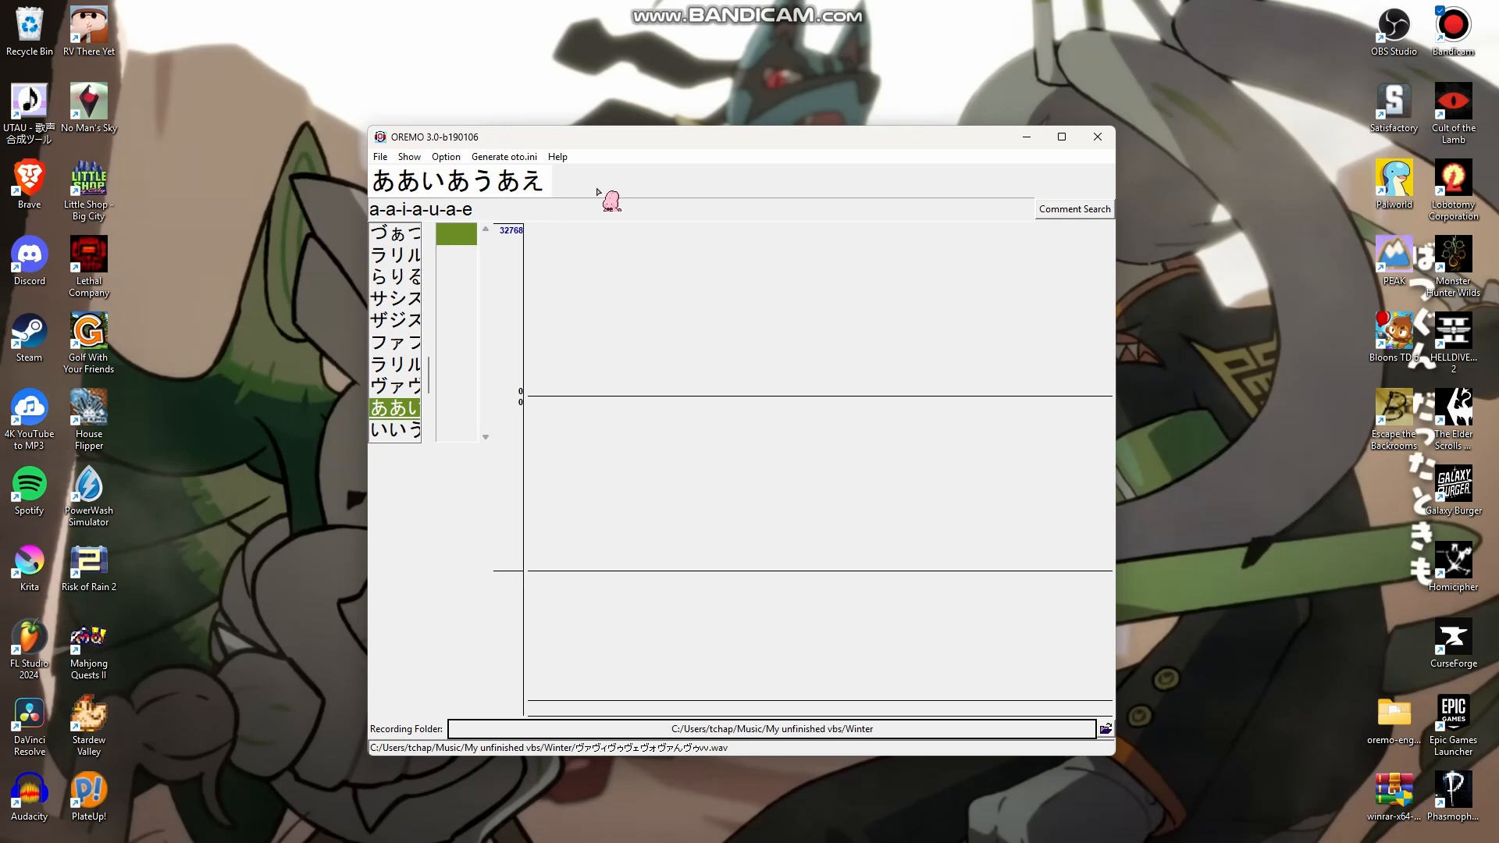
key("r")
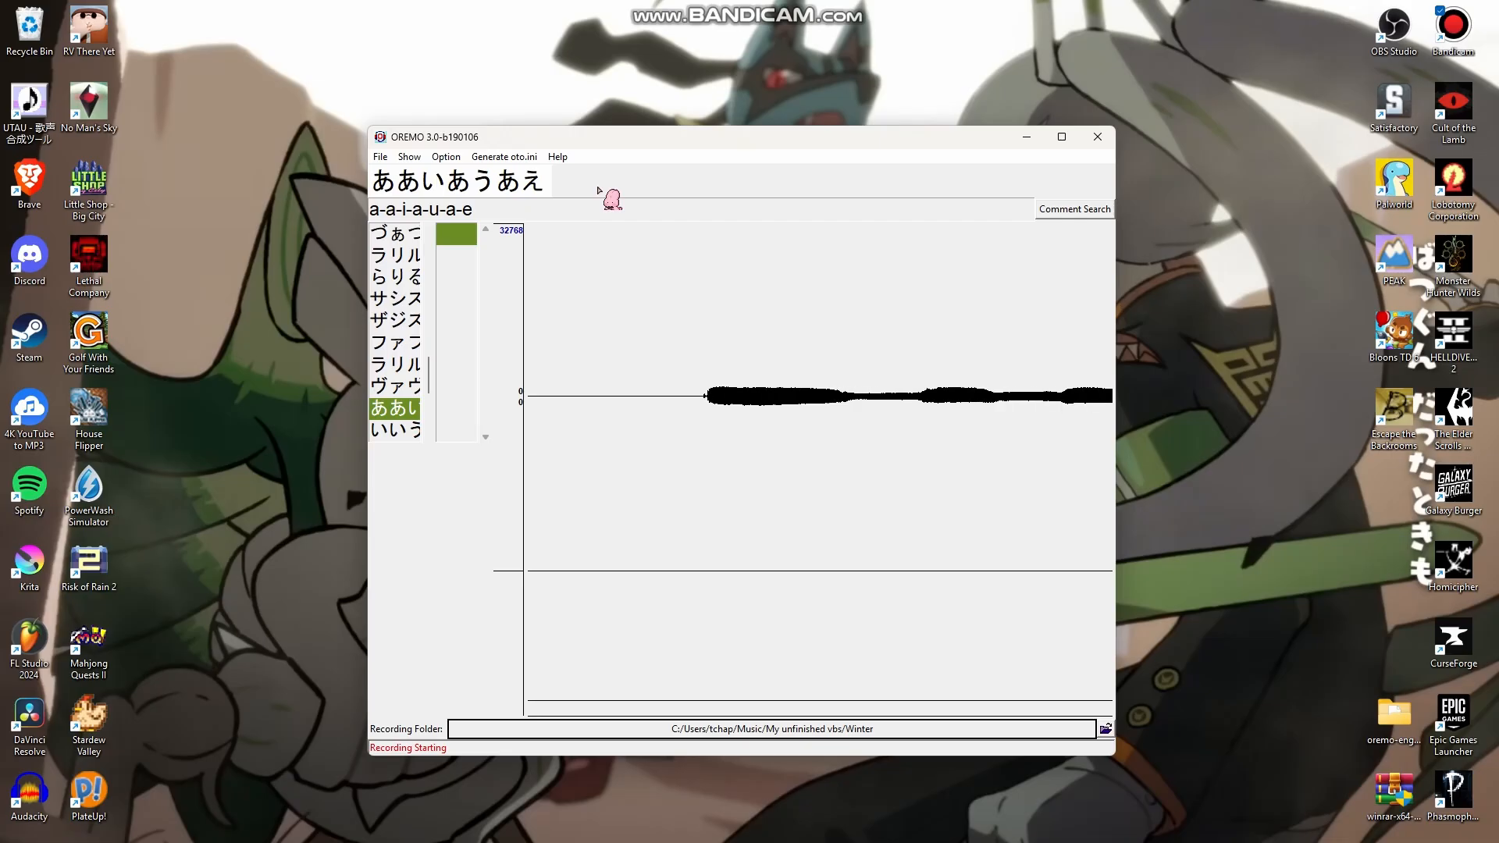
key("r")
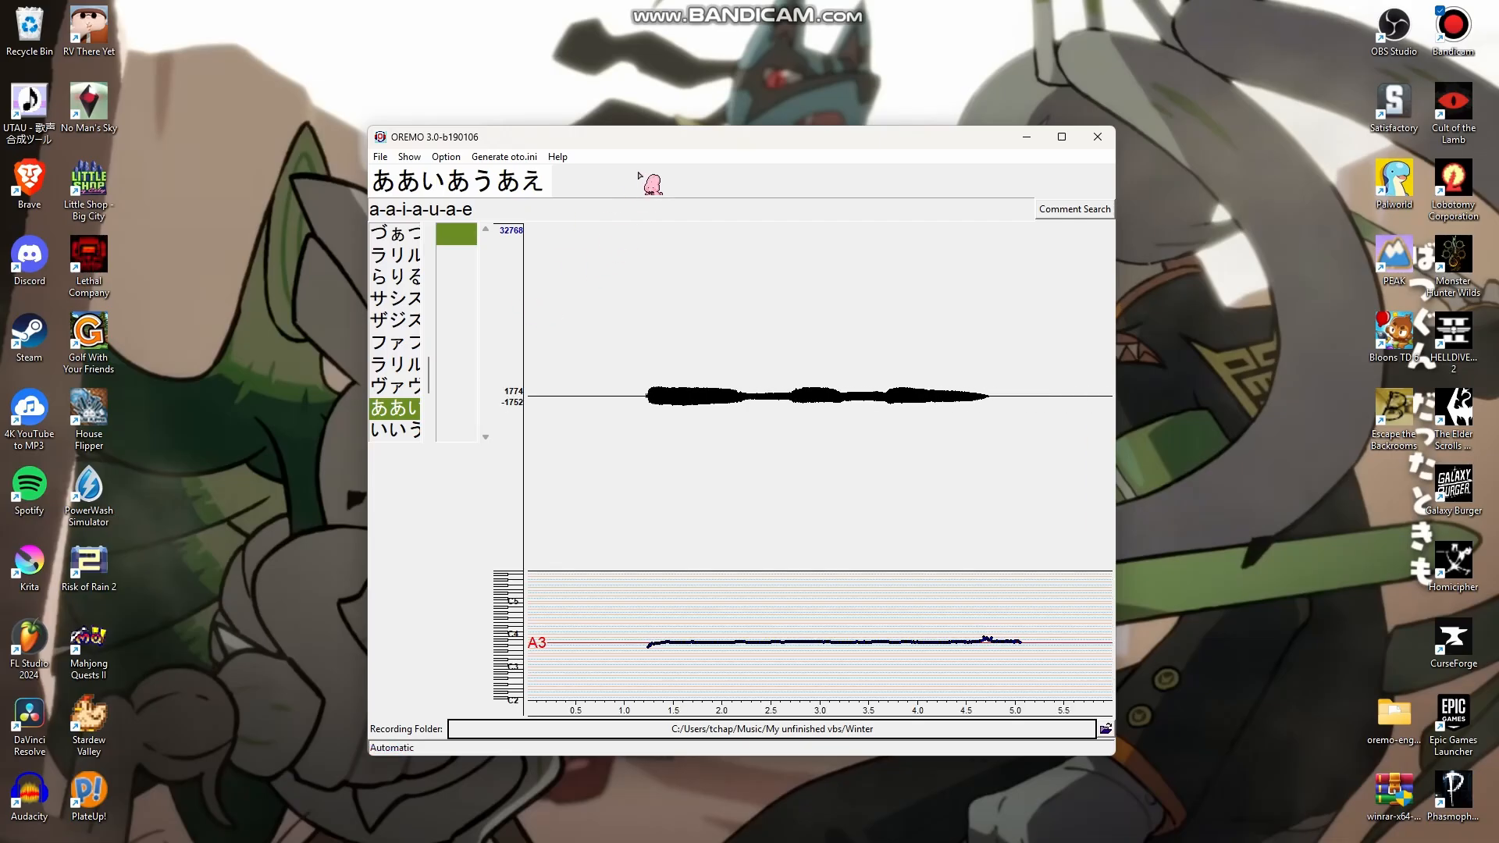
Record the reclist lines いいういえいお and ううえうおうん with the guide music
key("Down")
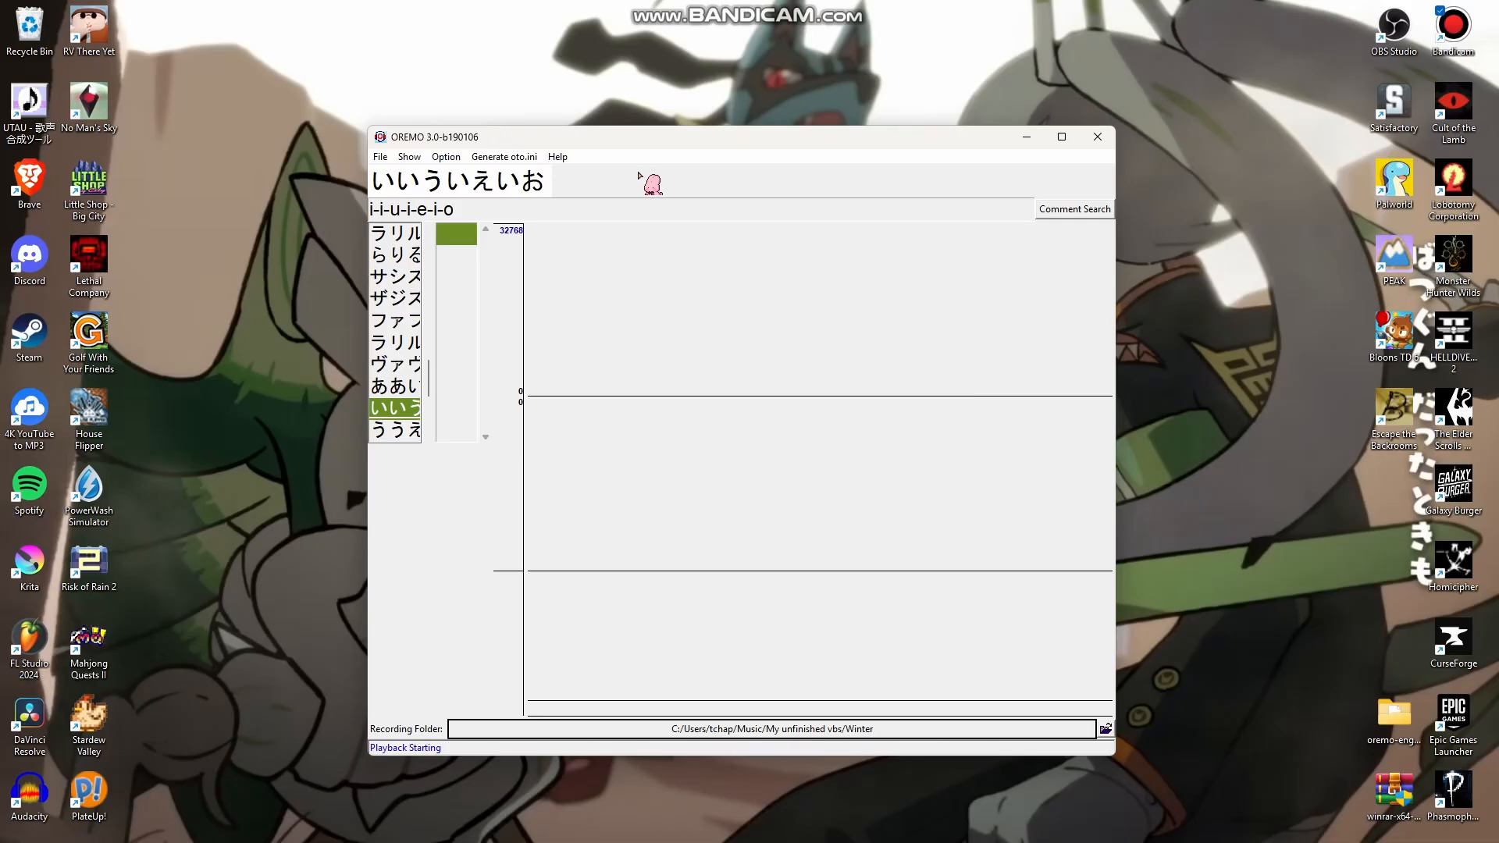
key("r")
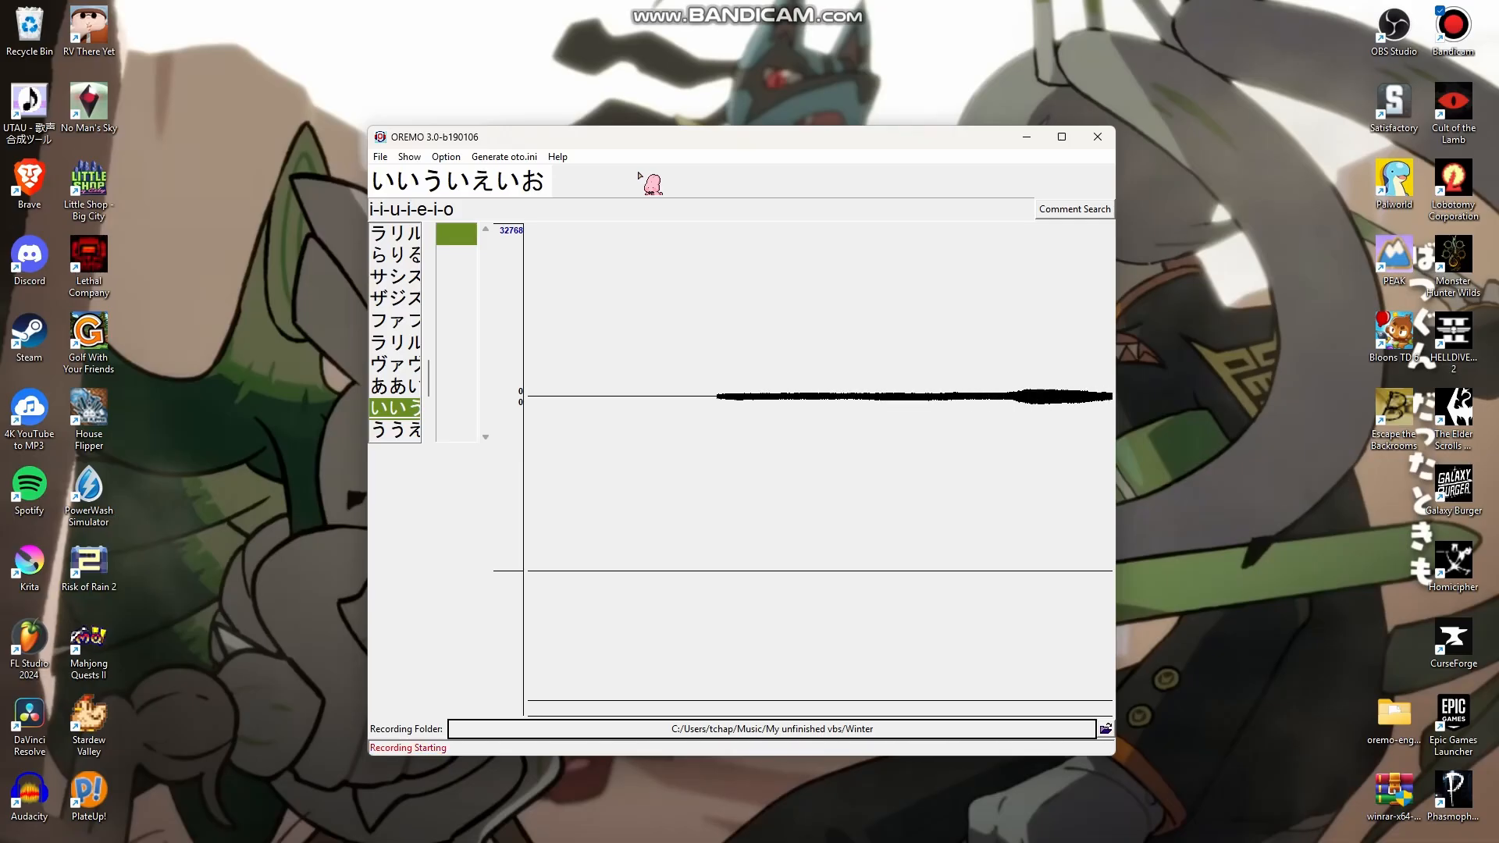
key("r")
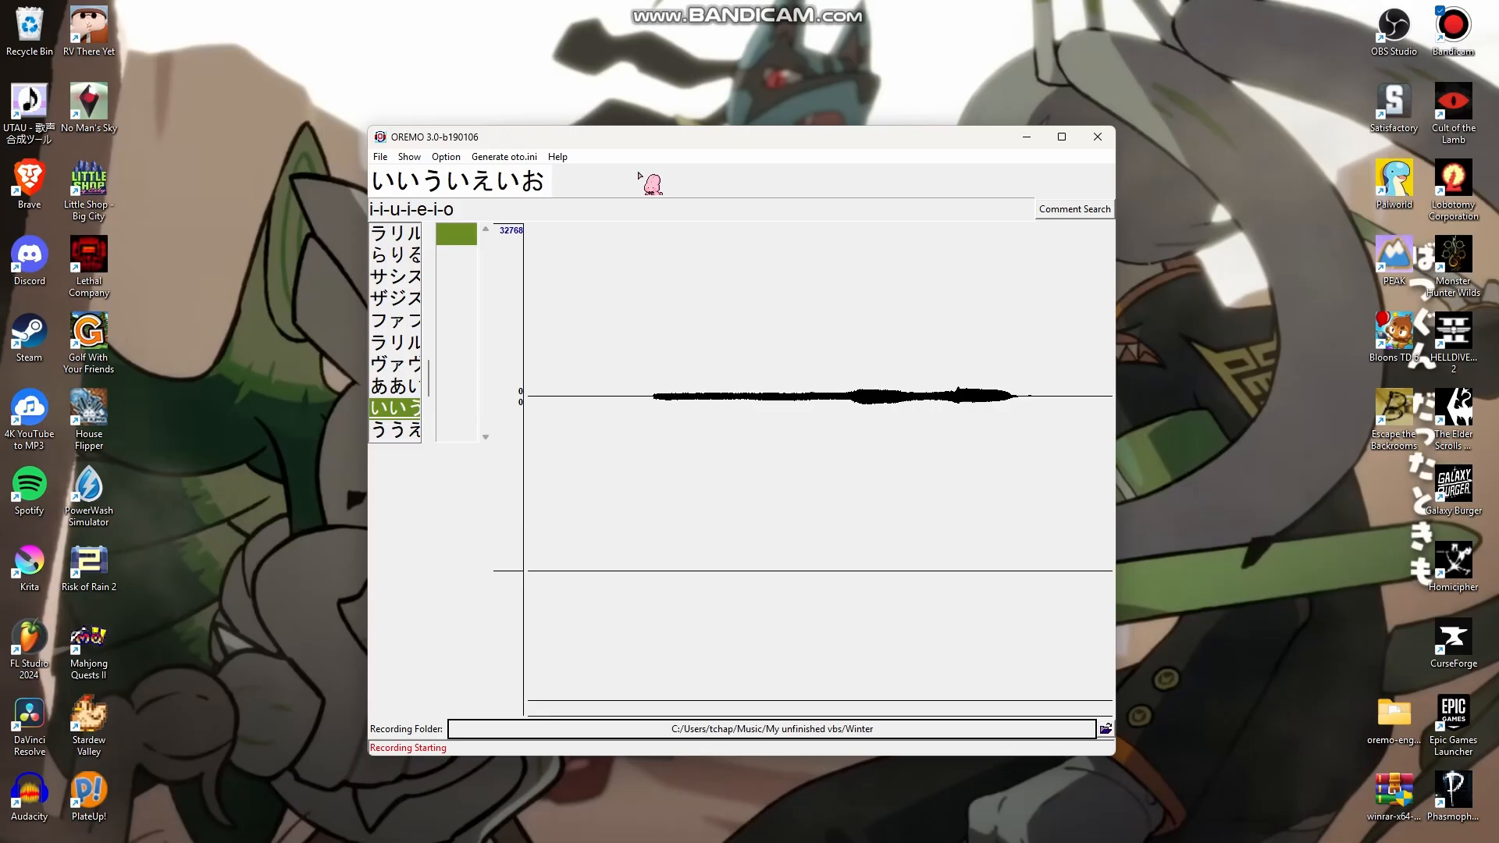
key("Down")
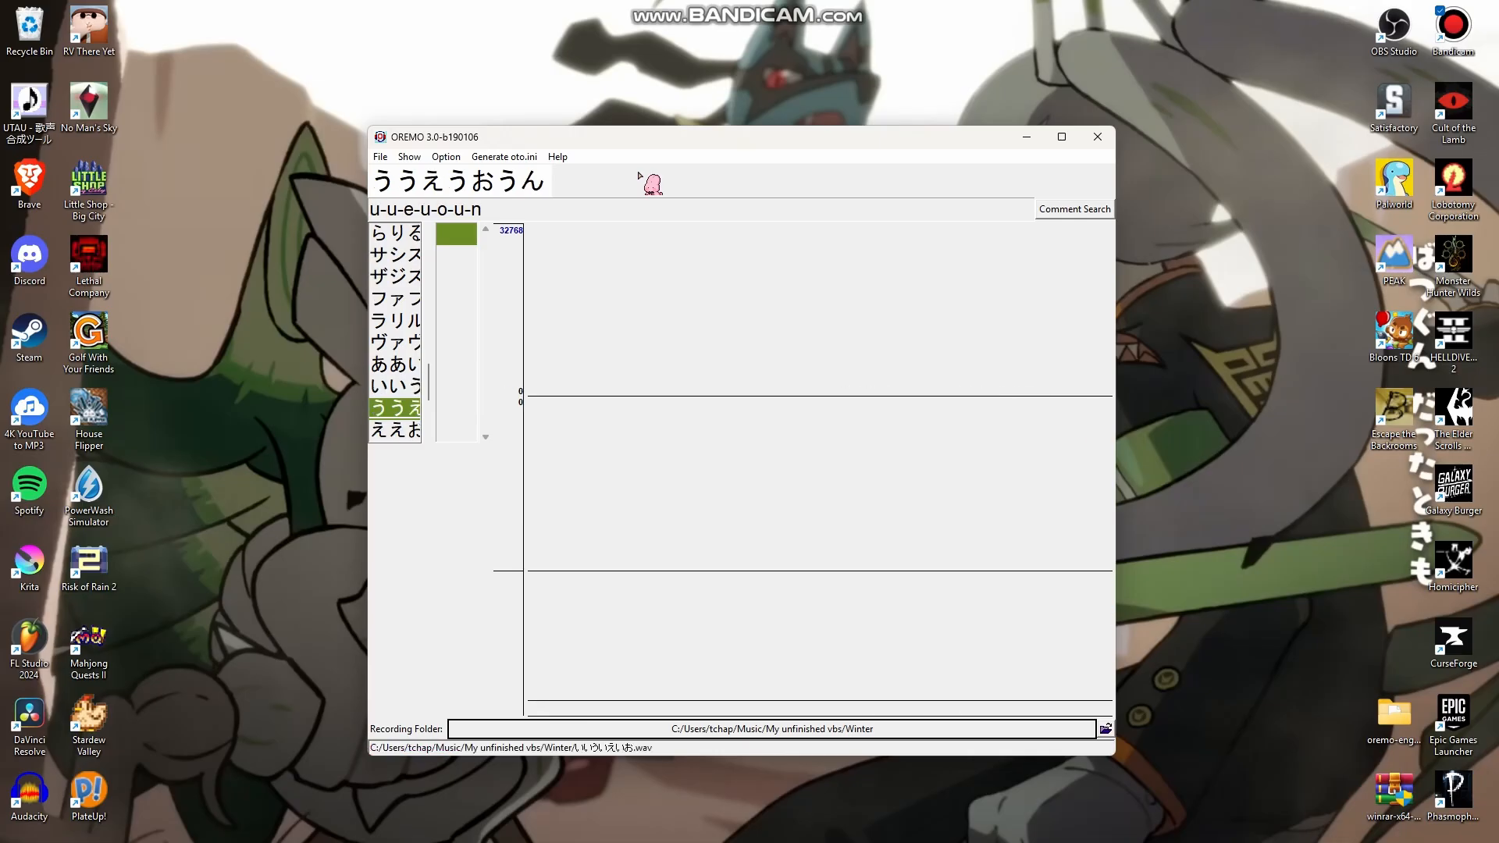
key("r")
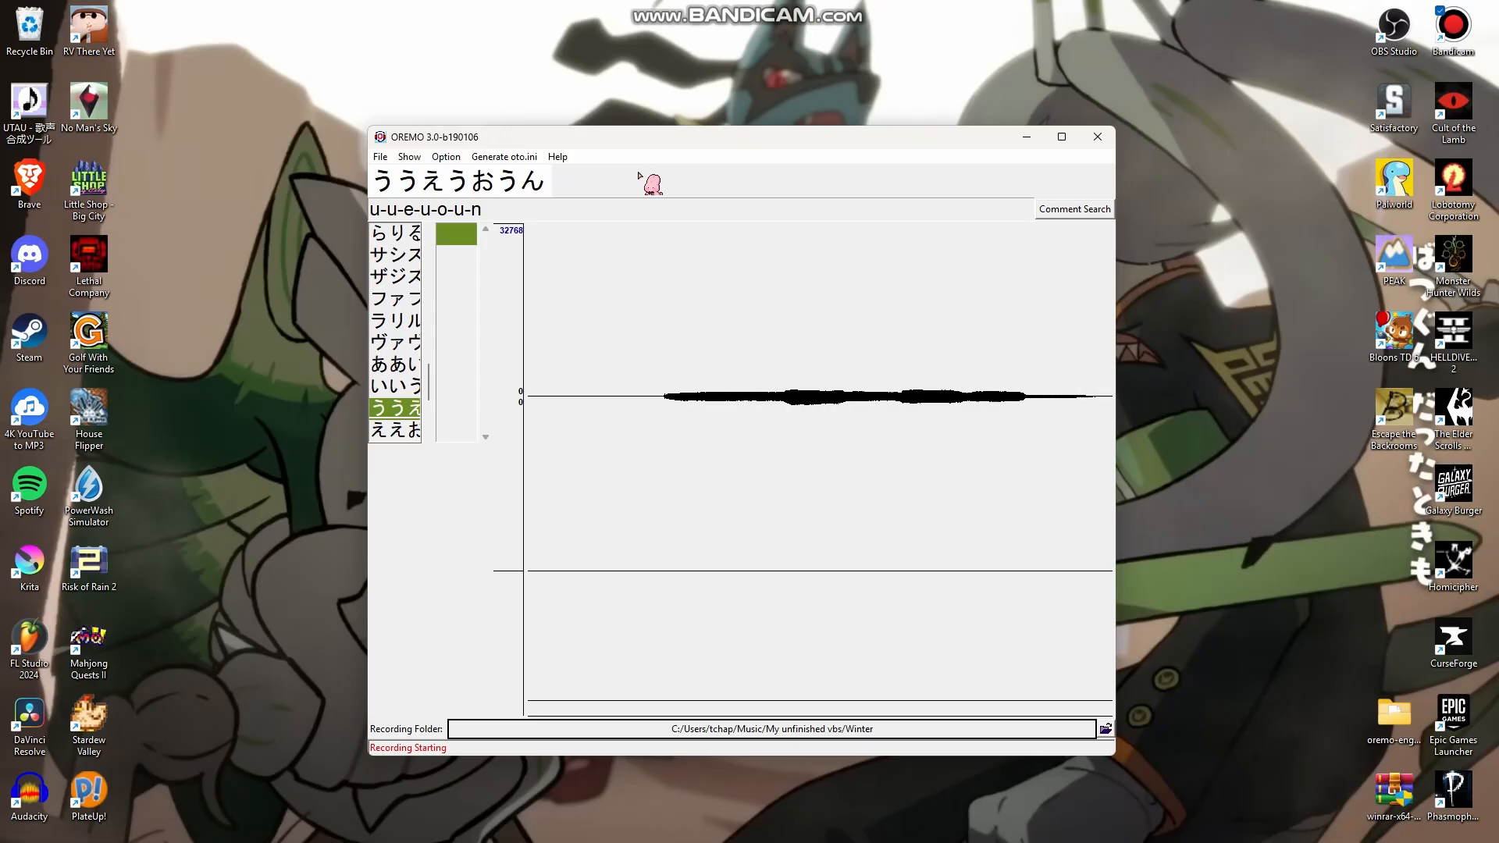
key("r")
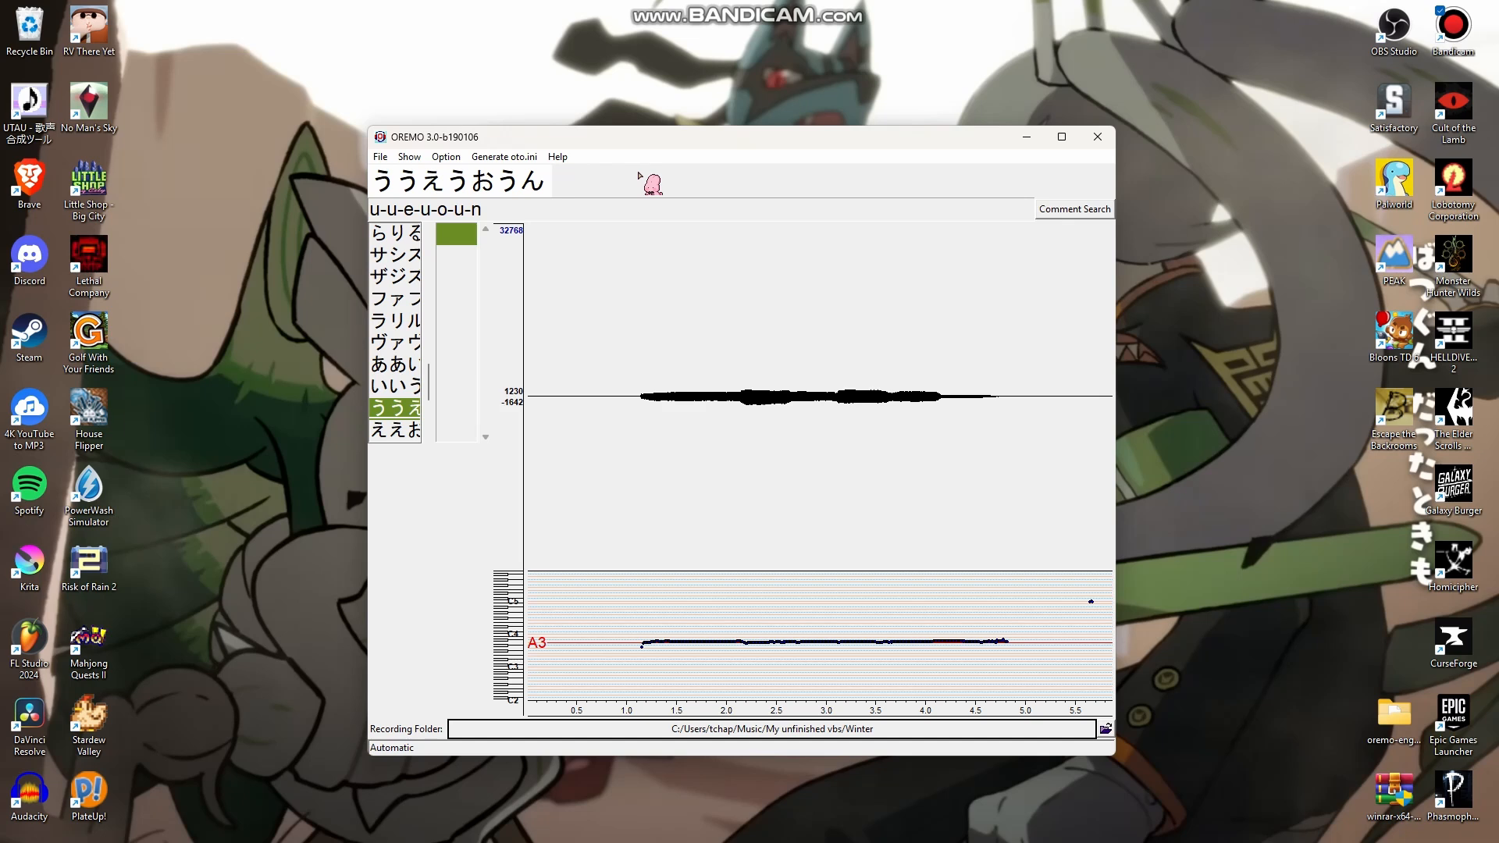
Record the reclist lines ええおえんえあ and おおんおあおい with the guide music
key("Down")
key("r")
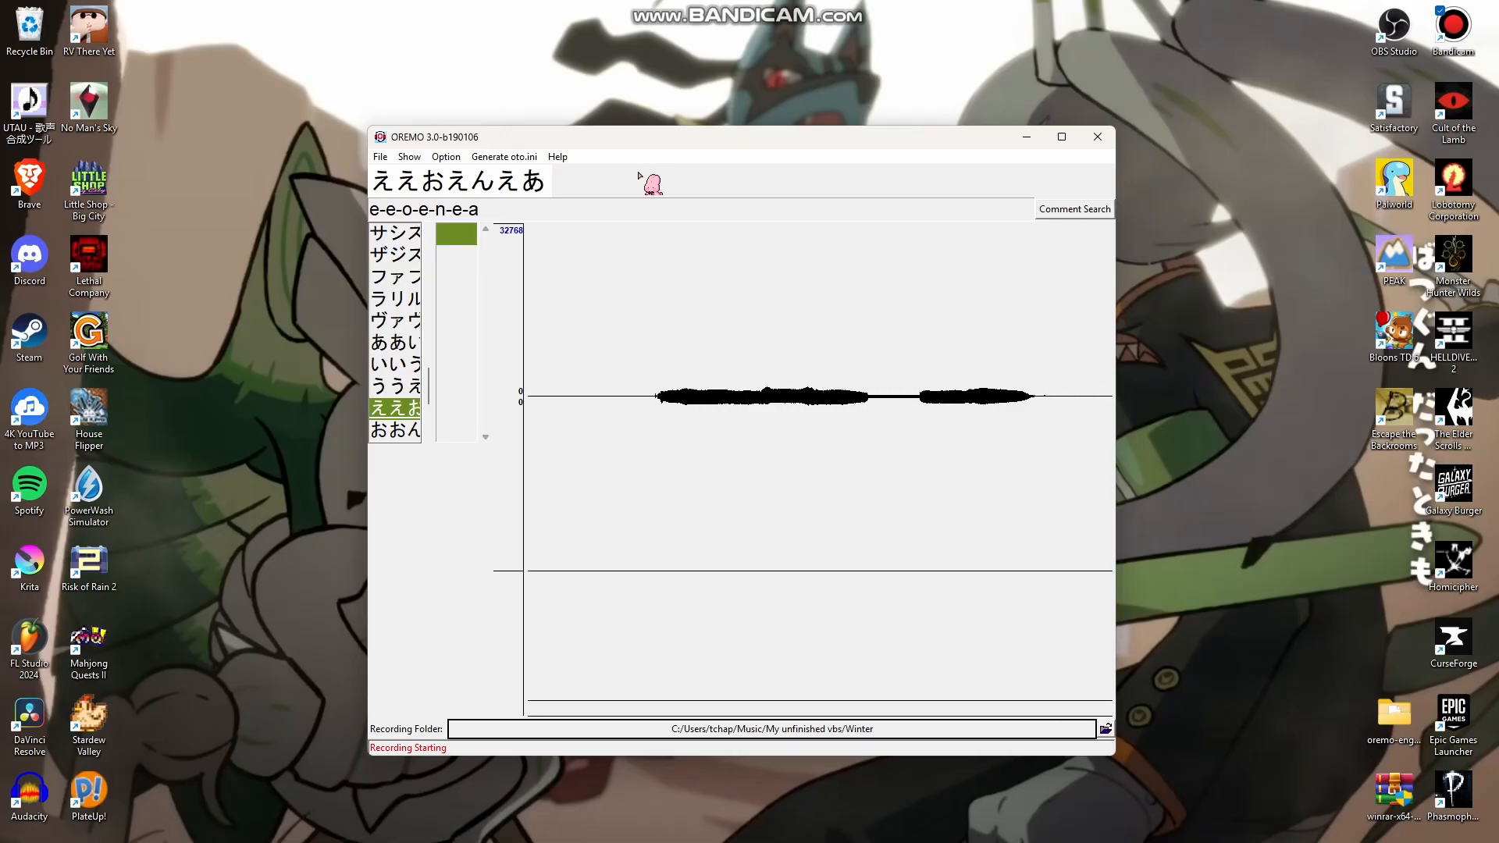
key("r")
key("Down")
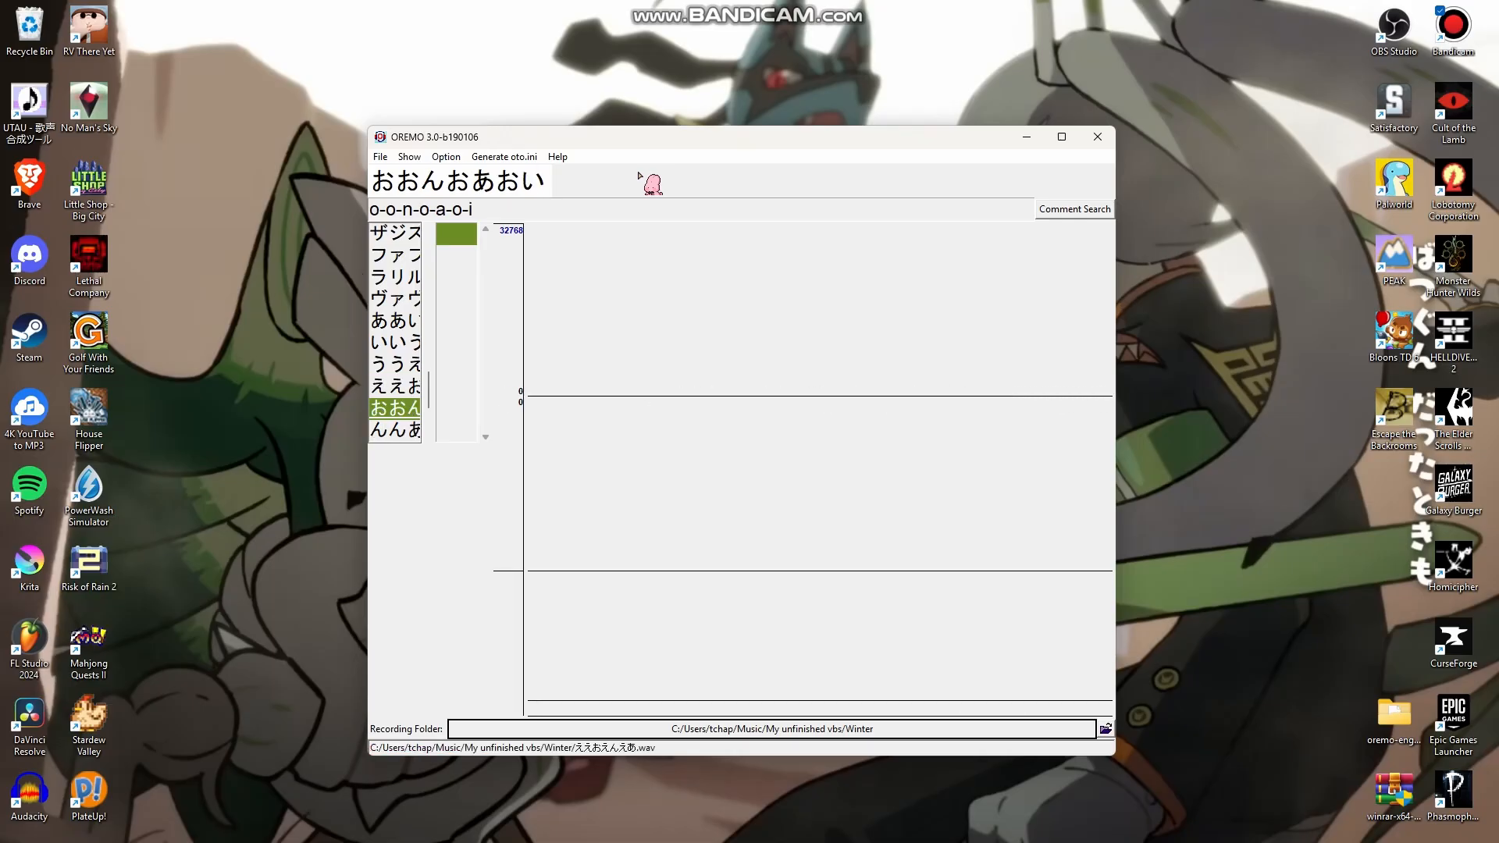
key("space")
key("r")
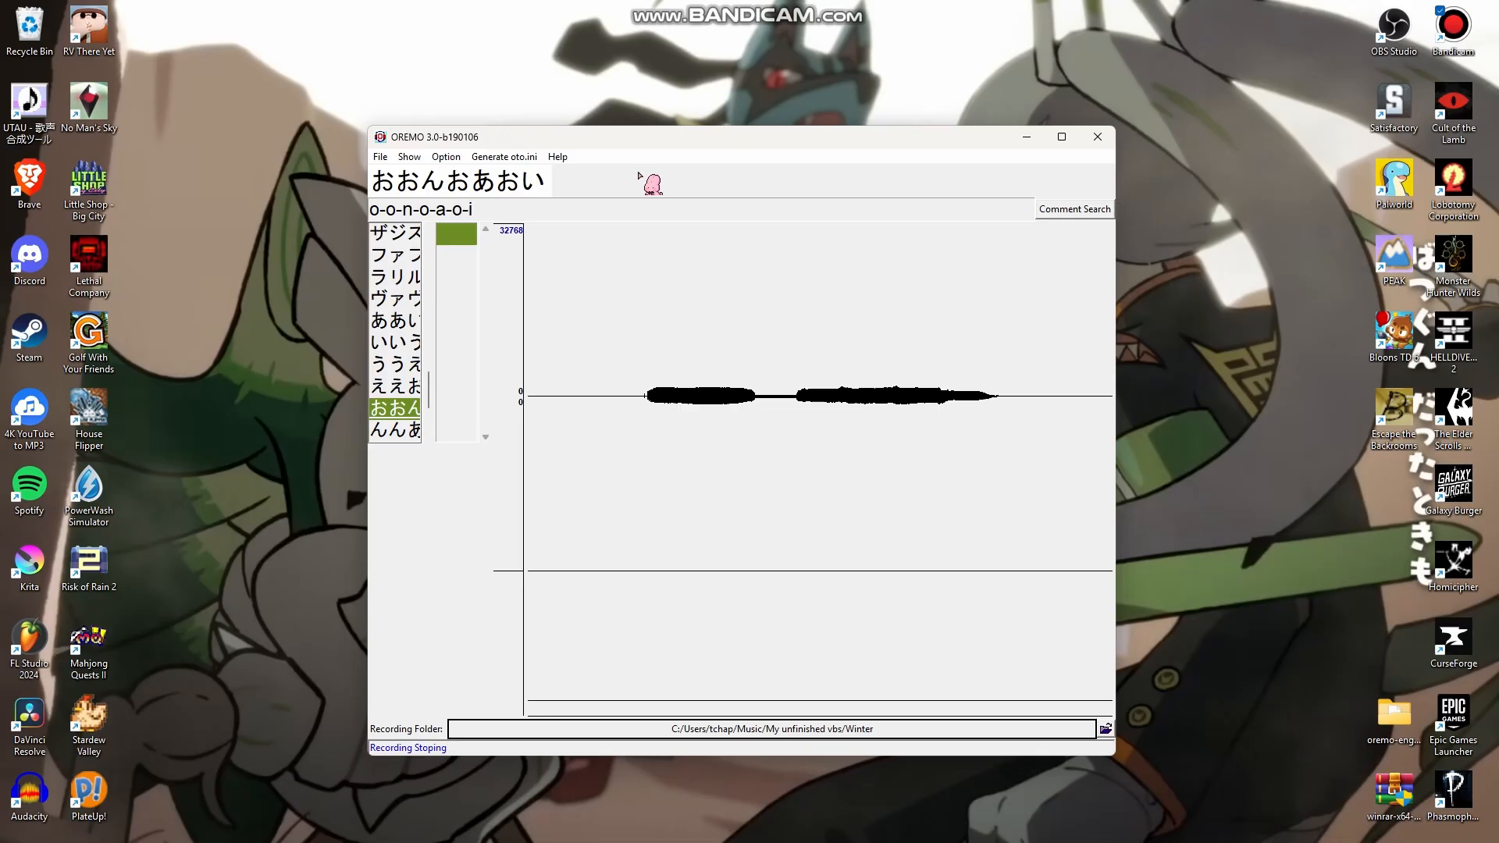
Record the reclist line んんあんいんう with the guide music
key("Down")
key("r")
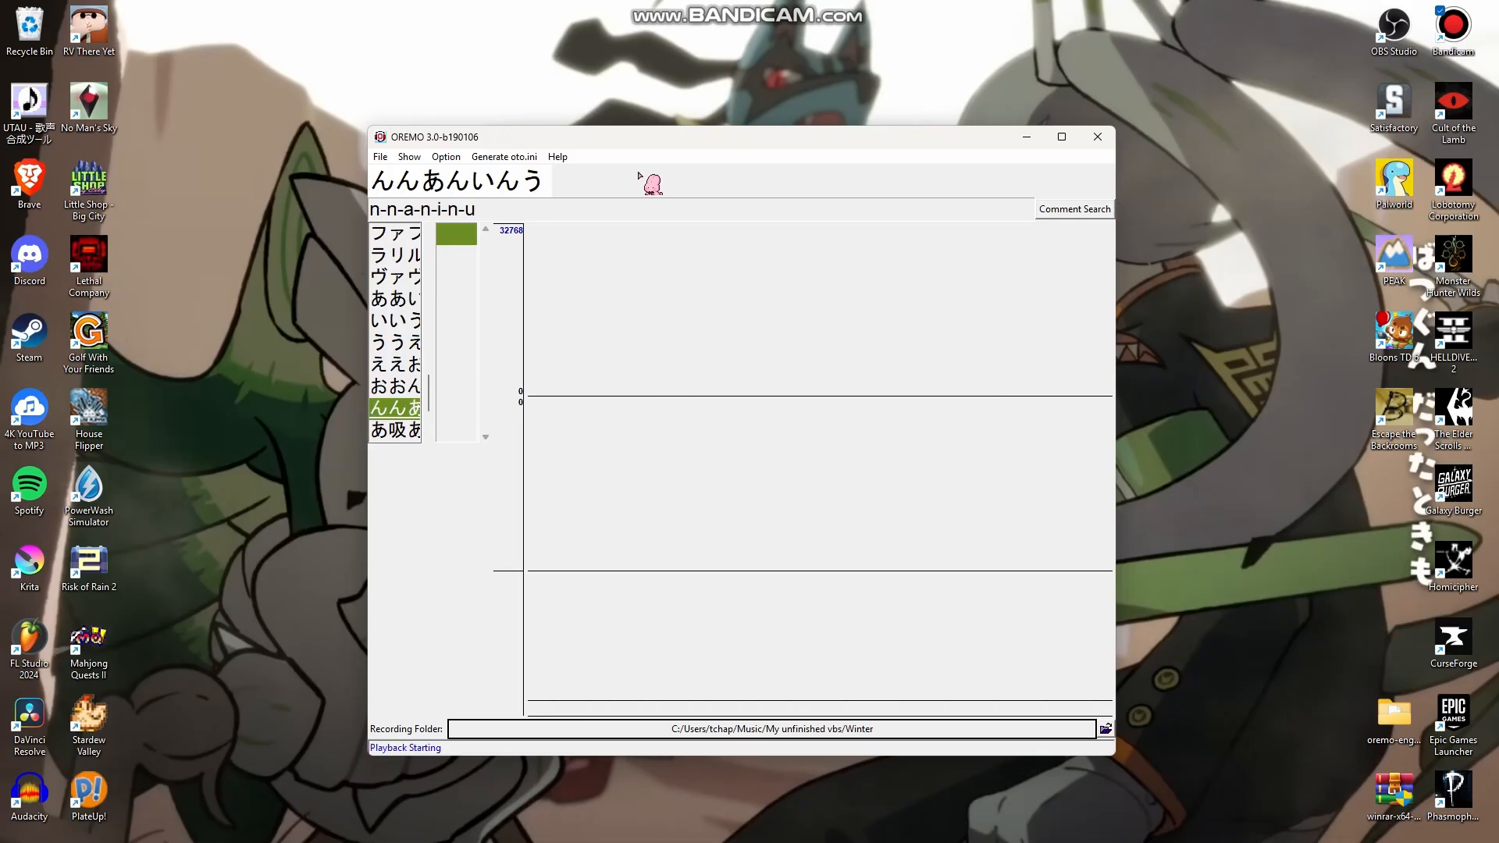
key("r")
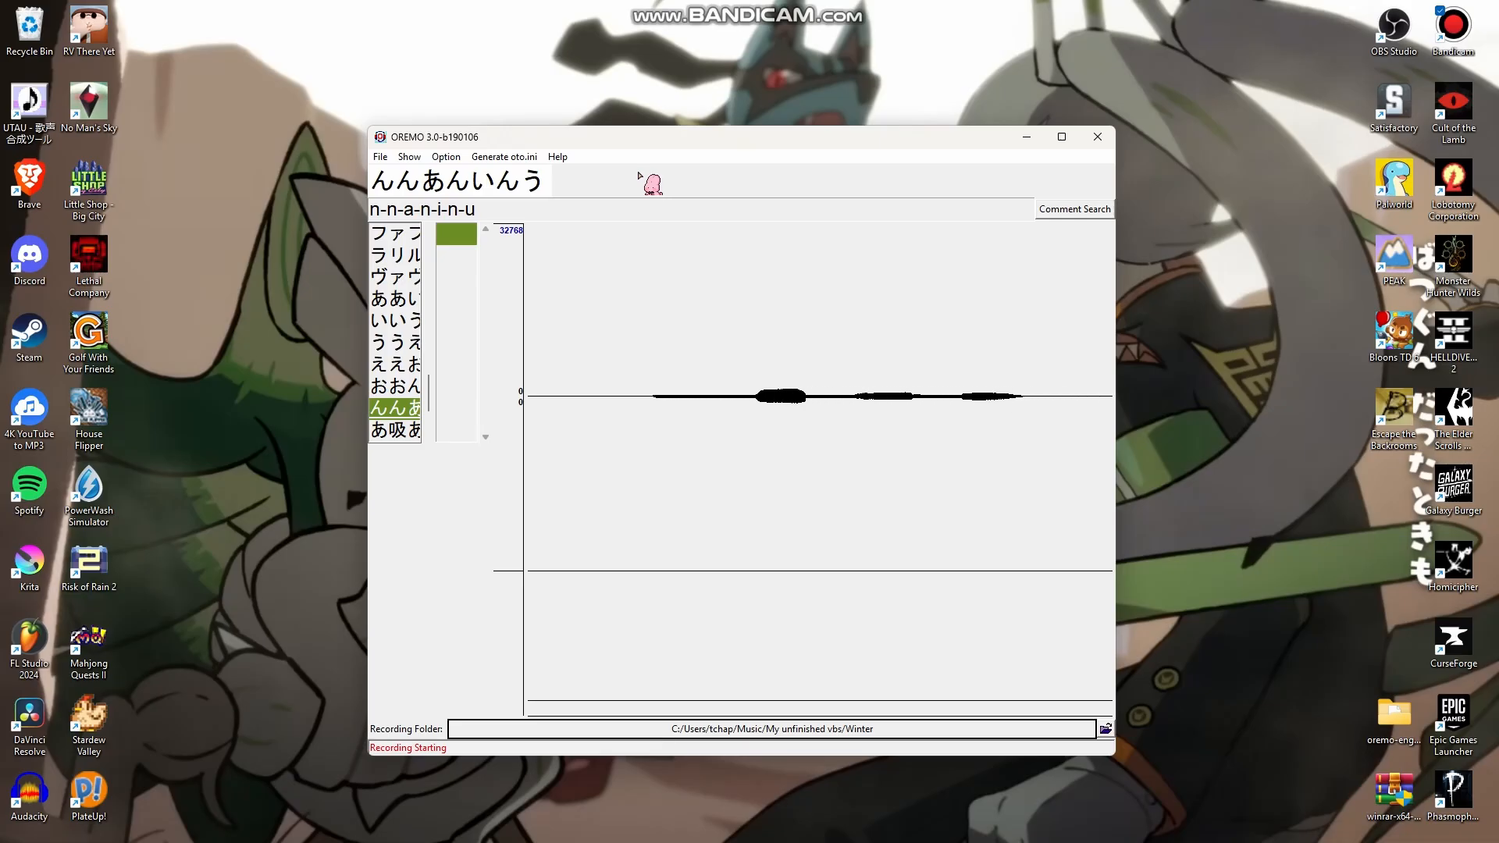
key("r")
Look through the breath lines of the reclist from あ吸あ息 to ん吸ん息 and examine the phonemes in the comment a-br-a-R
key("Down")
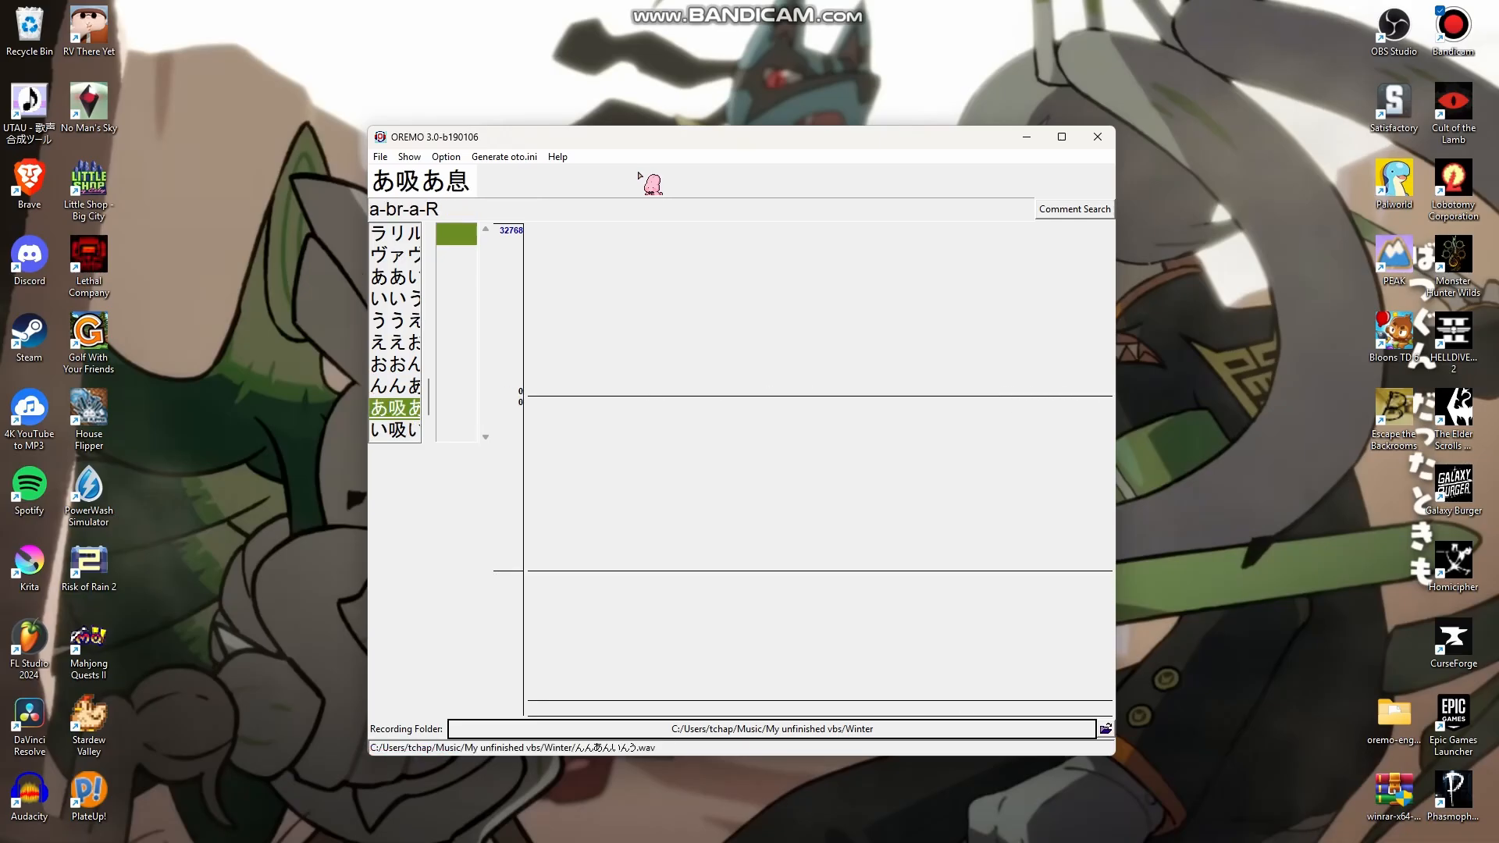
scroll(431, 406, "down", 1)
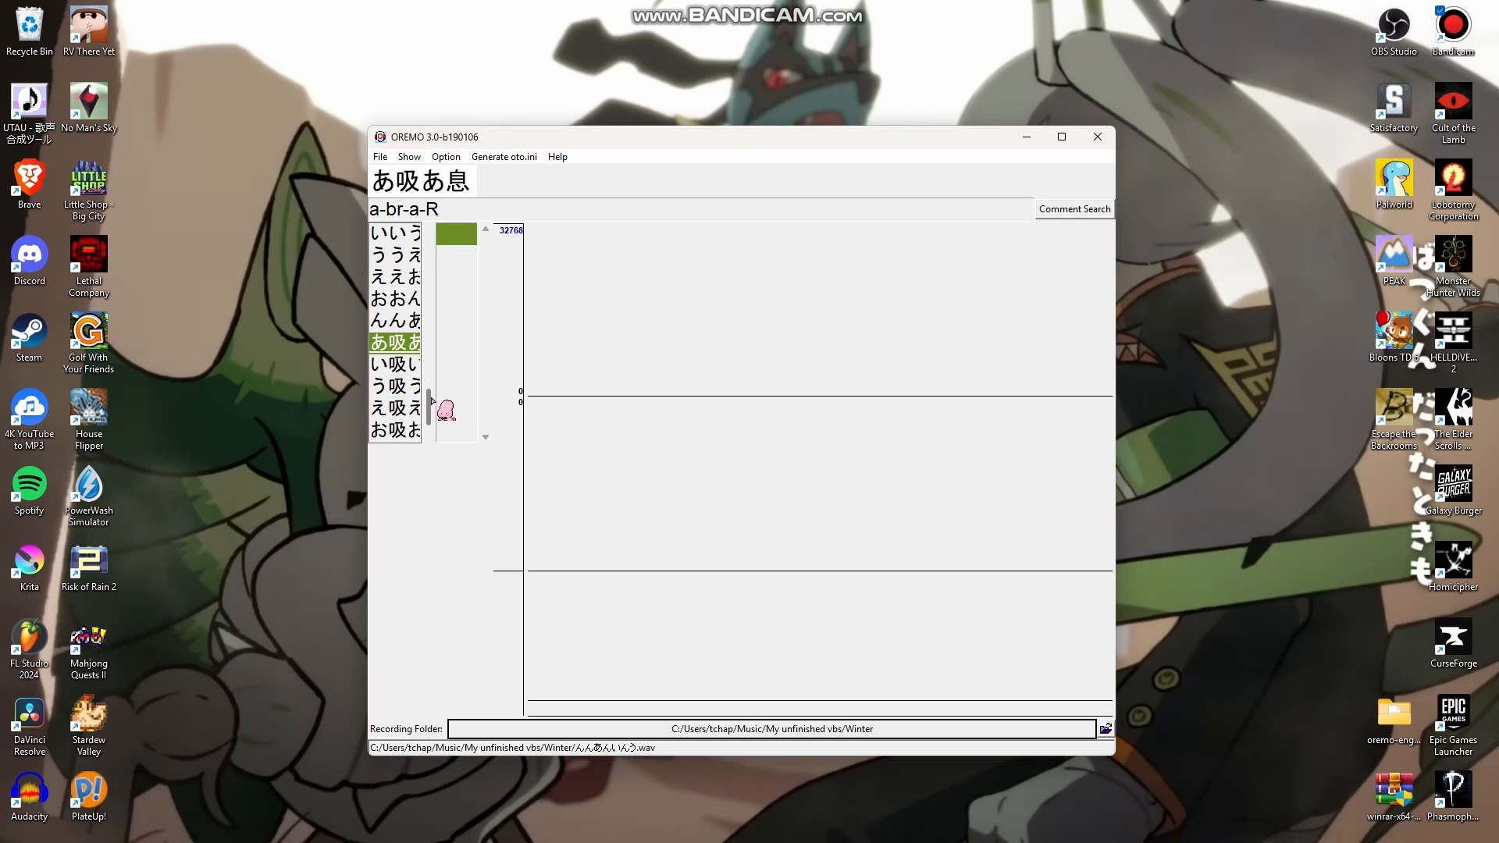
left_click(399, 341)
left_click(396, 324)
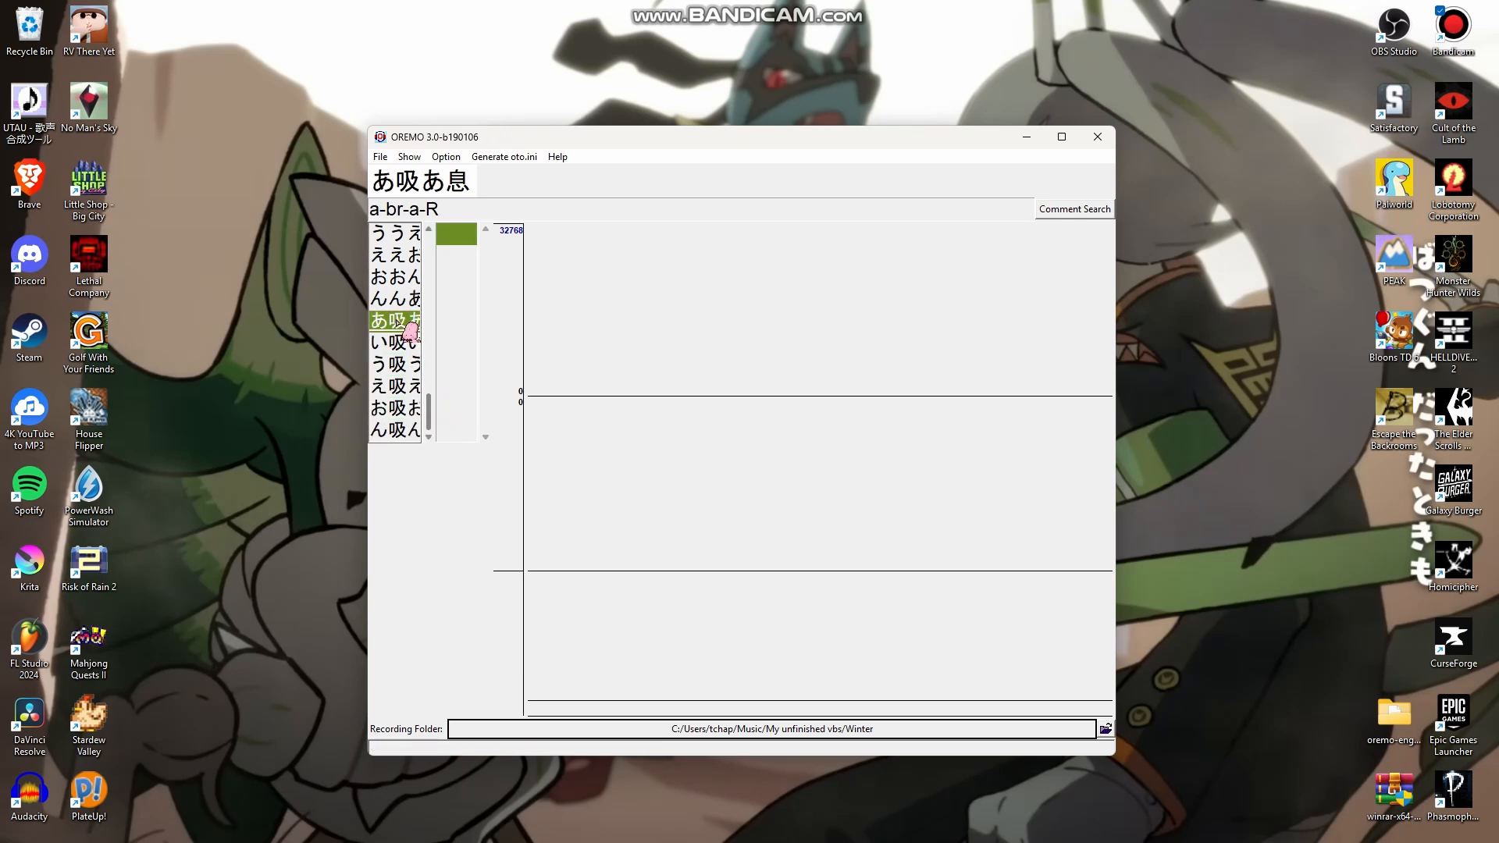
left_click(403, 340)
left_click(404, 364)
left_click(404, 385)
left_click(405, 407)
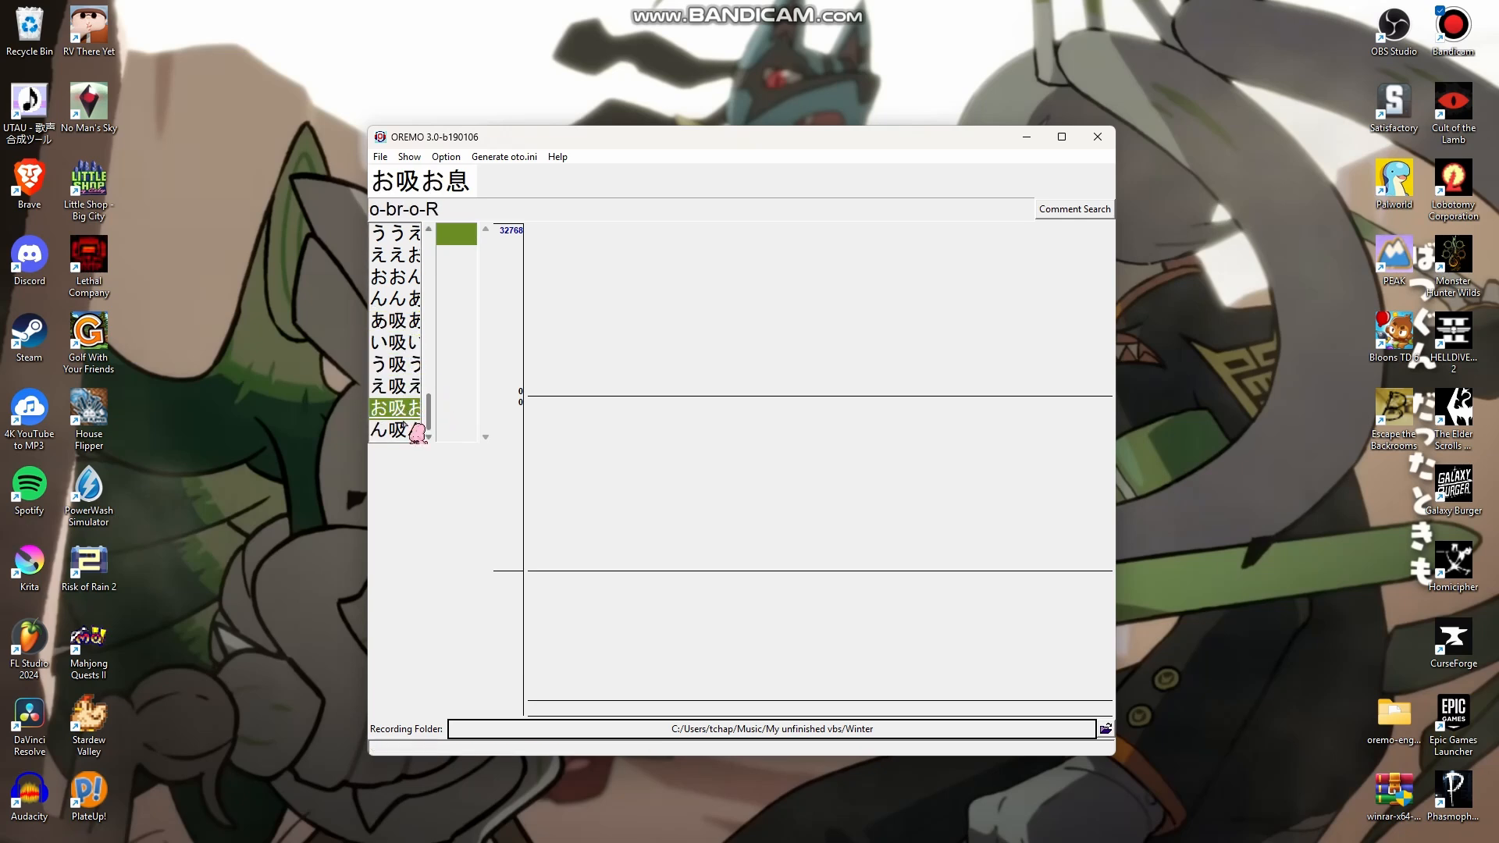
left_click(404, 429)
left_click(389, 324)
left_click(400, 343)
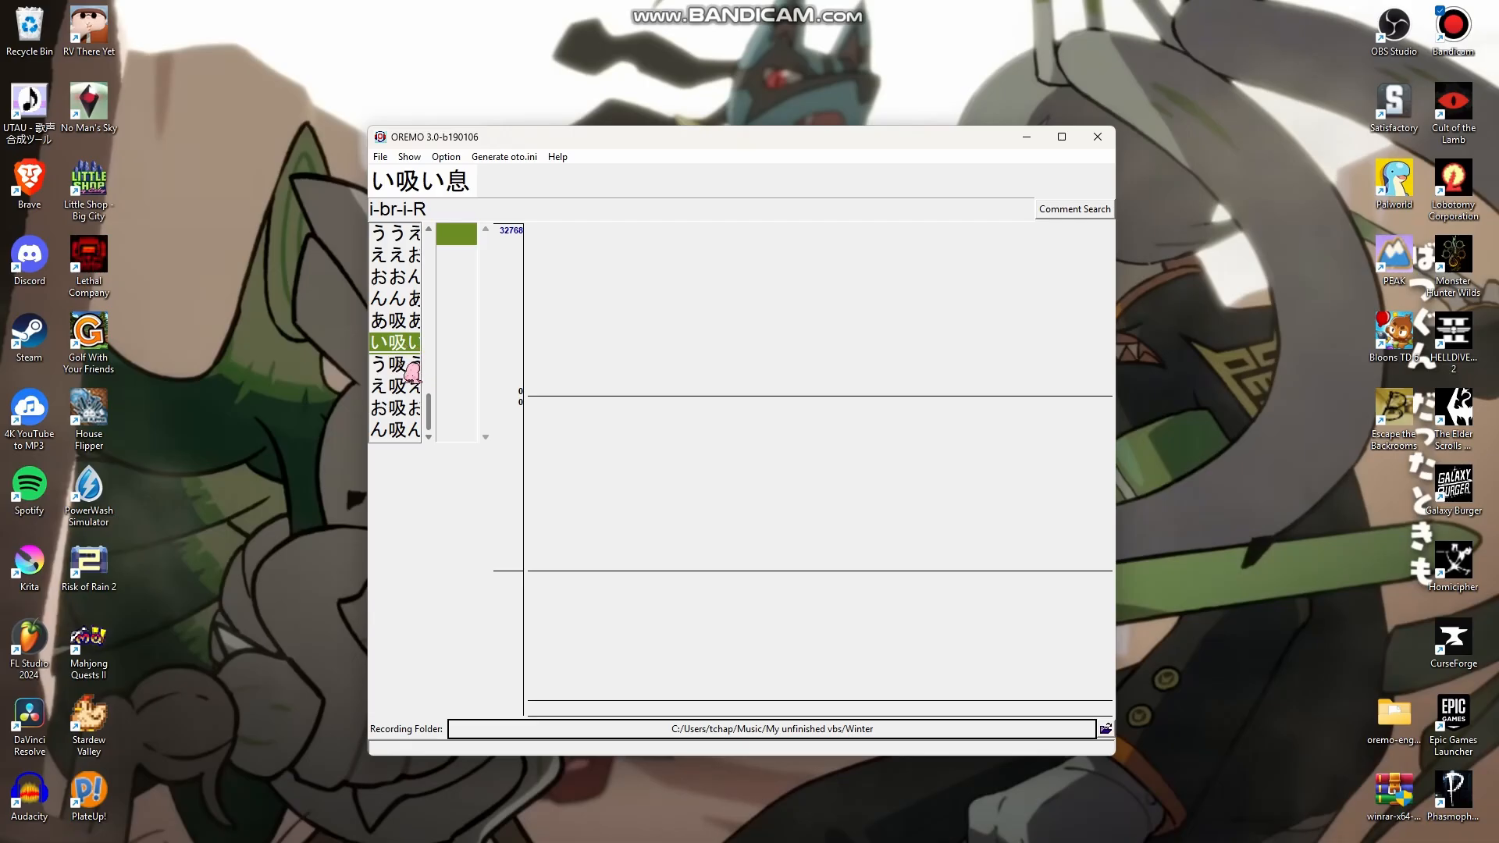
left_click(404, 358)
left_click(403, 321)
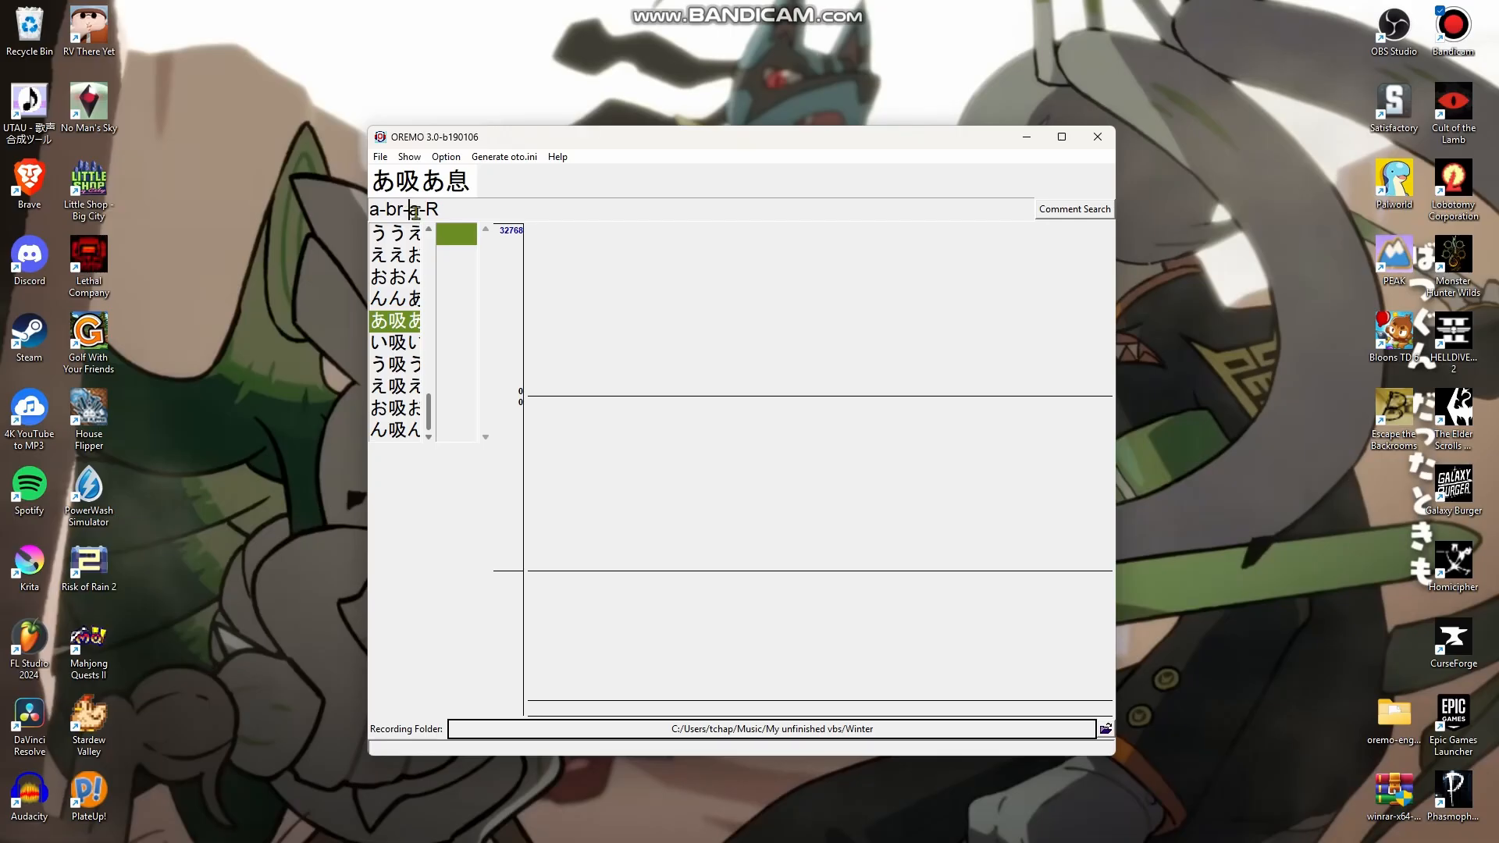
left_click_drag(413, 209, 440, 209)
left_click_drag(387, 212, 392, 211)
left_click_drag(371, 212, 403, 212)
Record the breath line あ吸あ息 with the guide music
left_click(395, 320)
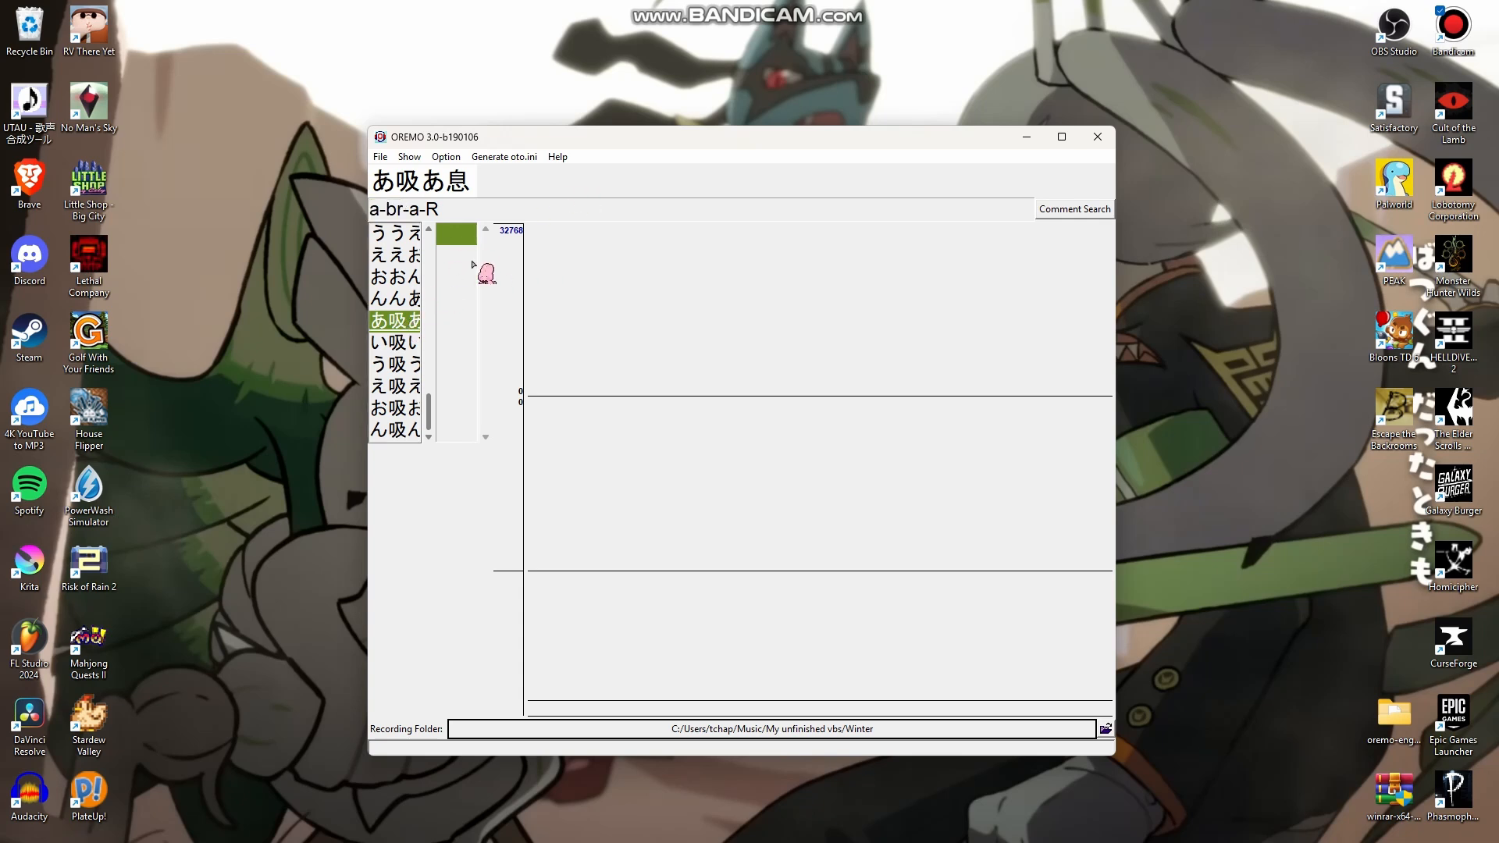
left_click(581, 184)
key("r")
key("r")
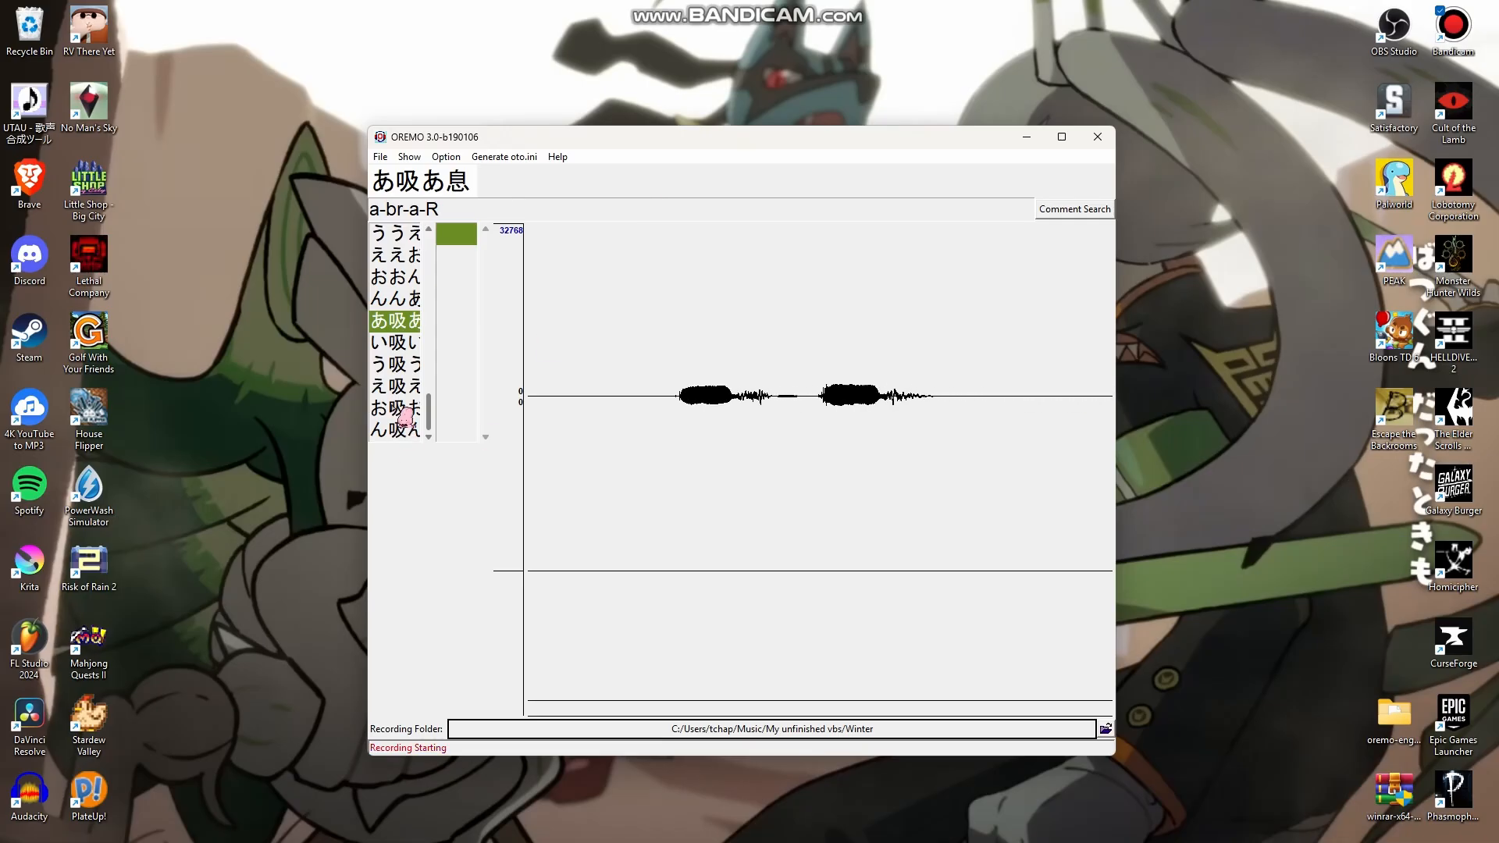
key("r")
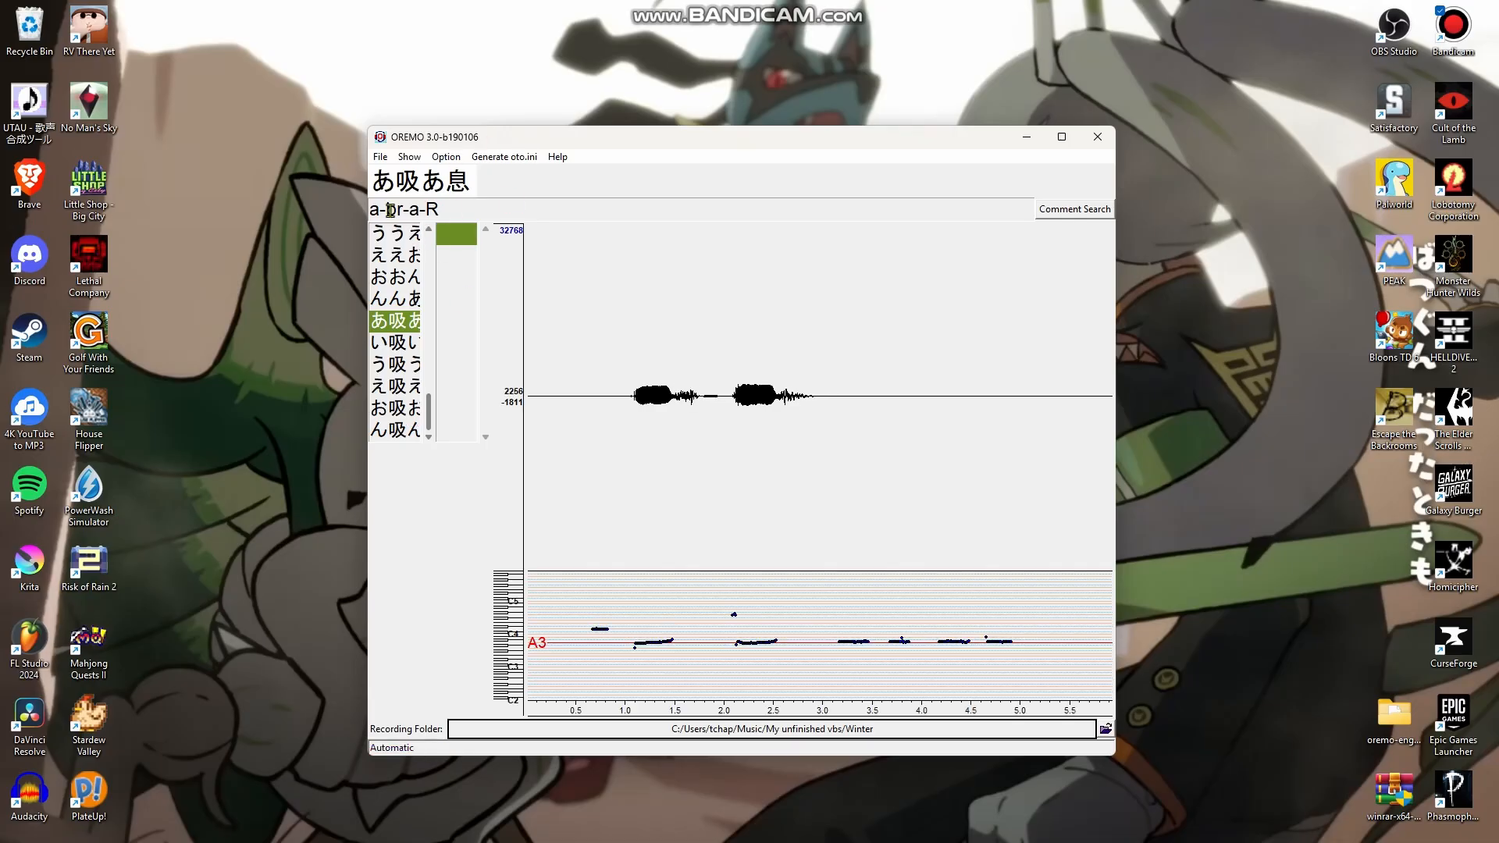
Record the breath lines い吸い息 and う吸う息 with the guide music and check their recordings
left_click(399, 343)
key("p")
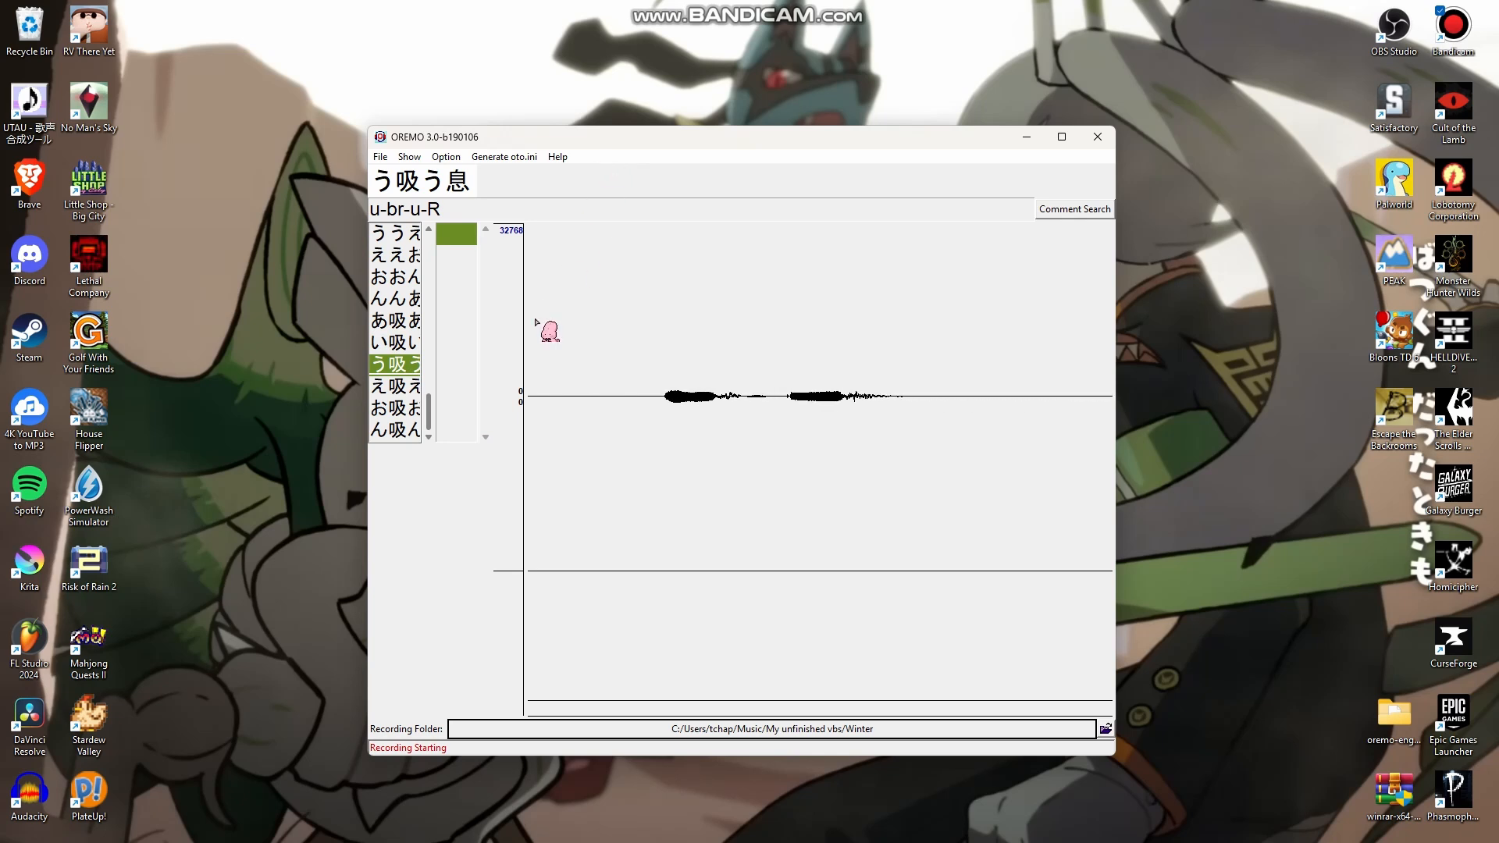
key("r")
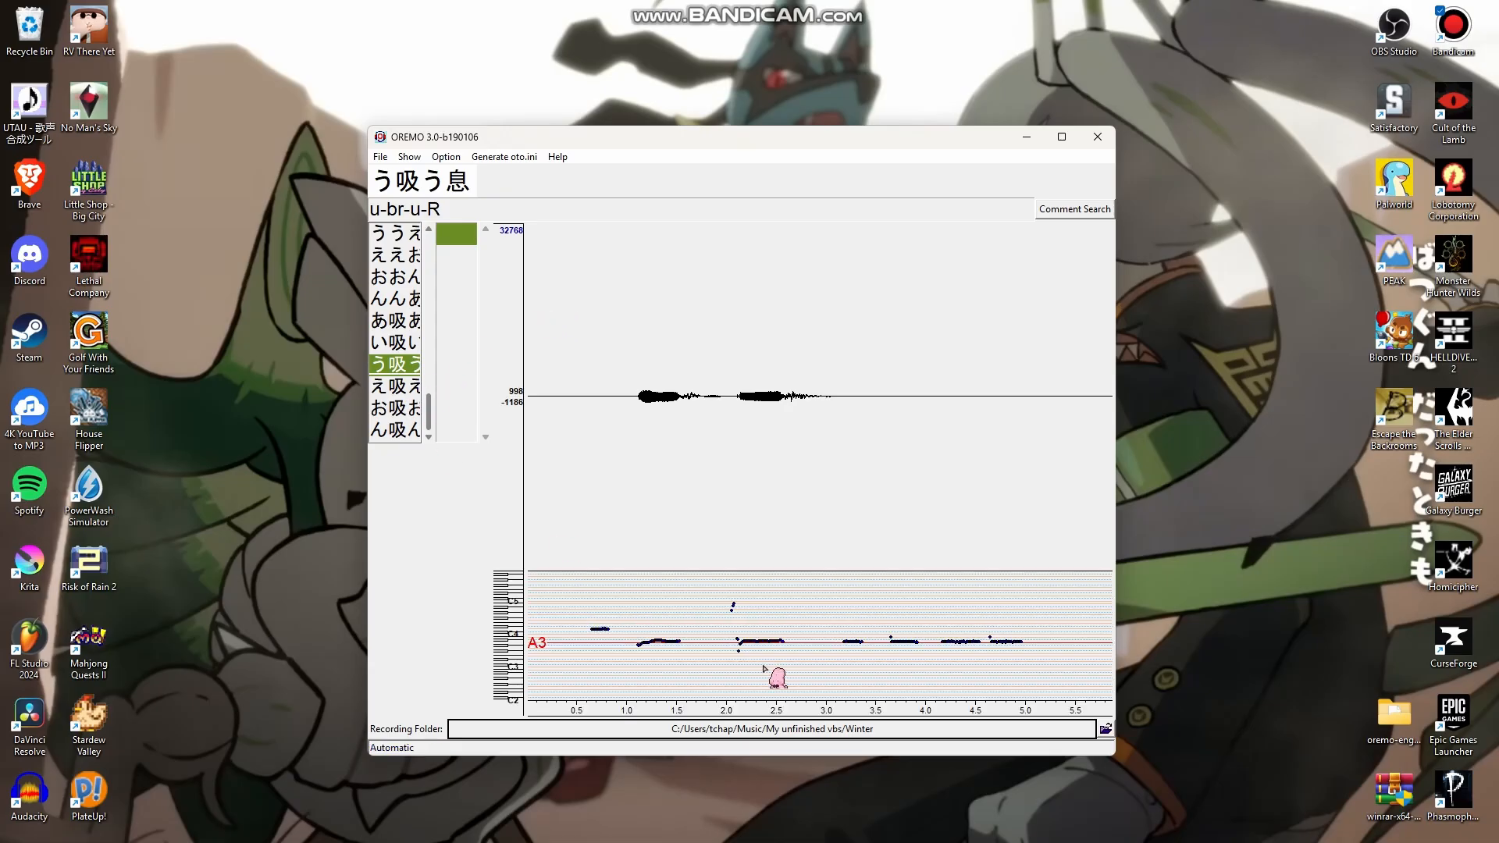
left_click(411, 344)
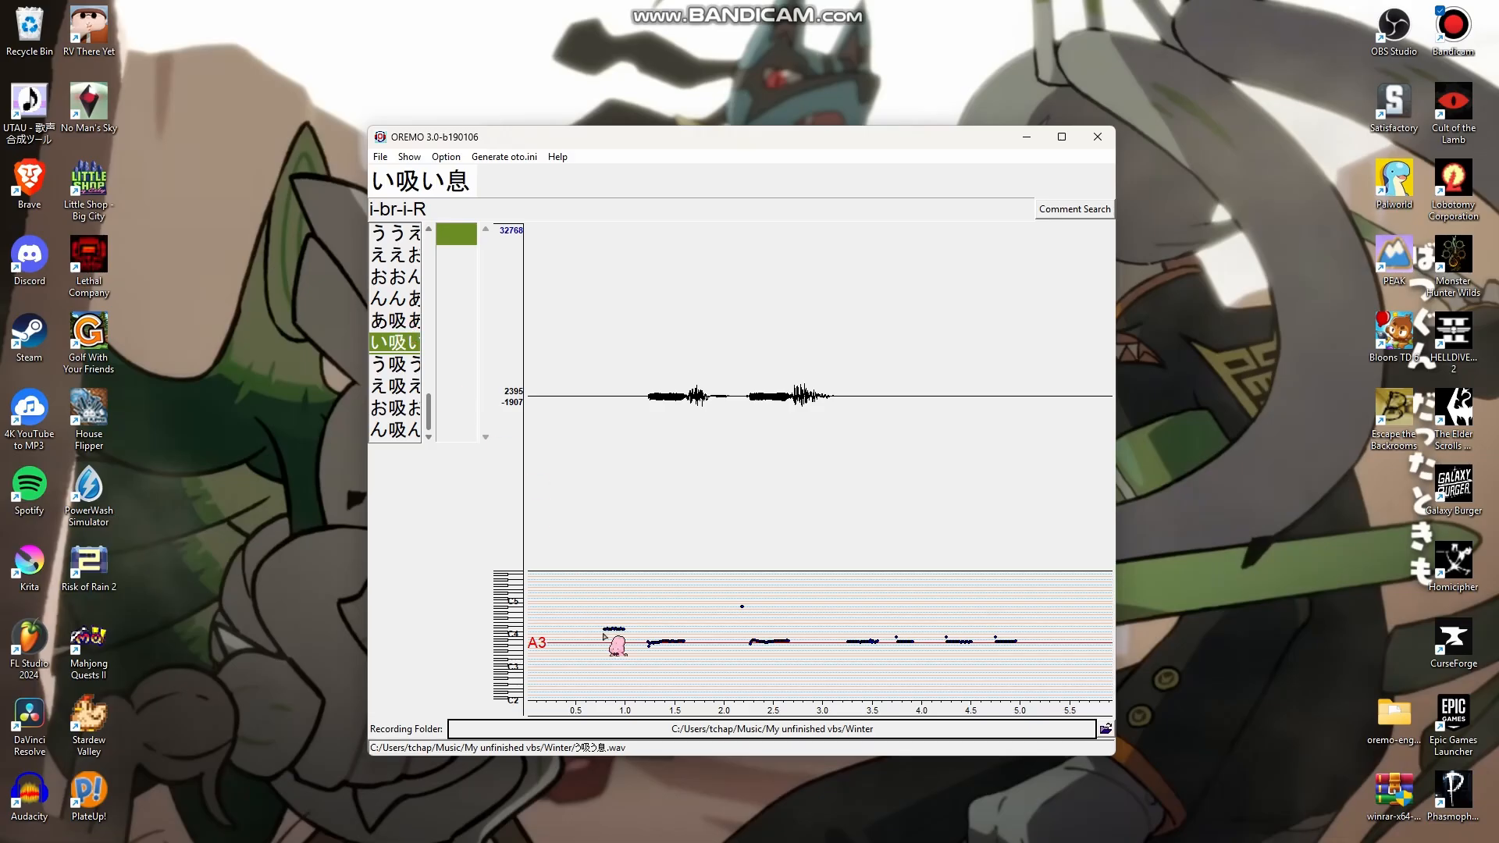
left_click(401, 366)
Record the breath lines え吸え息 and お吸お息 with the guide music
left_click(402, 387)
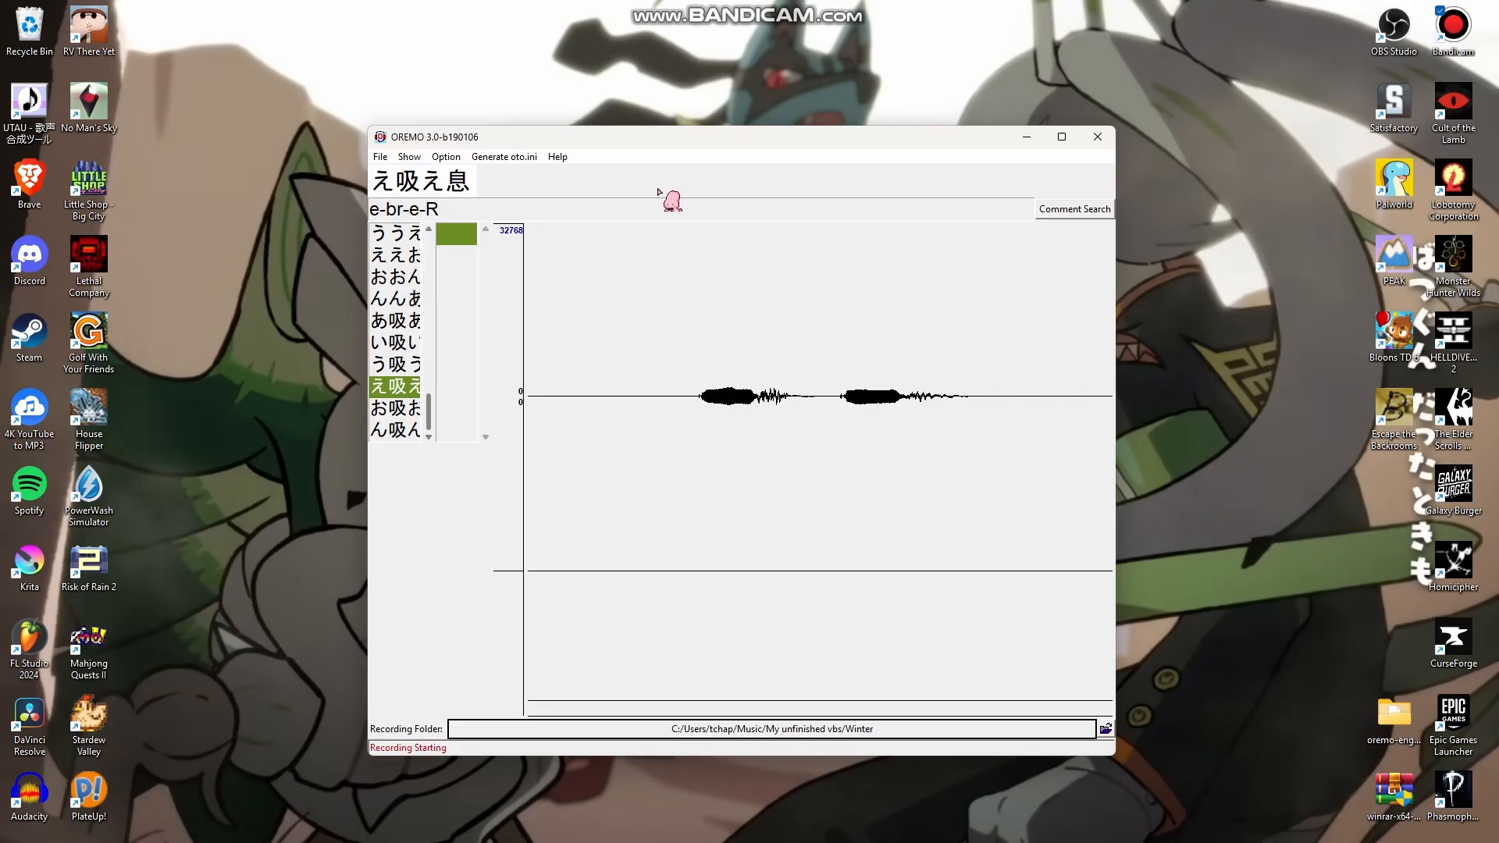
key("r")
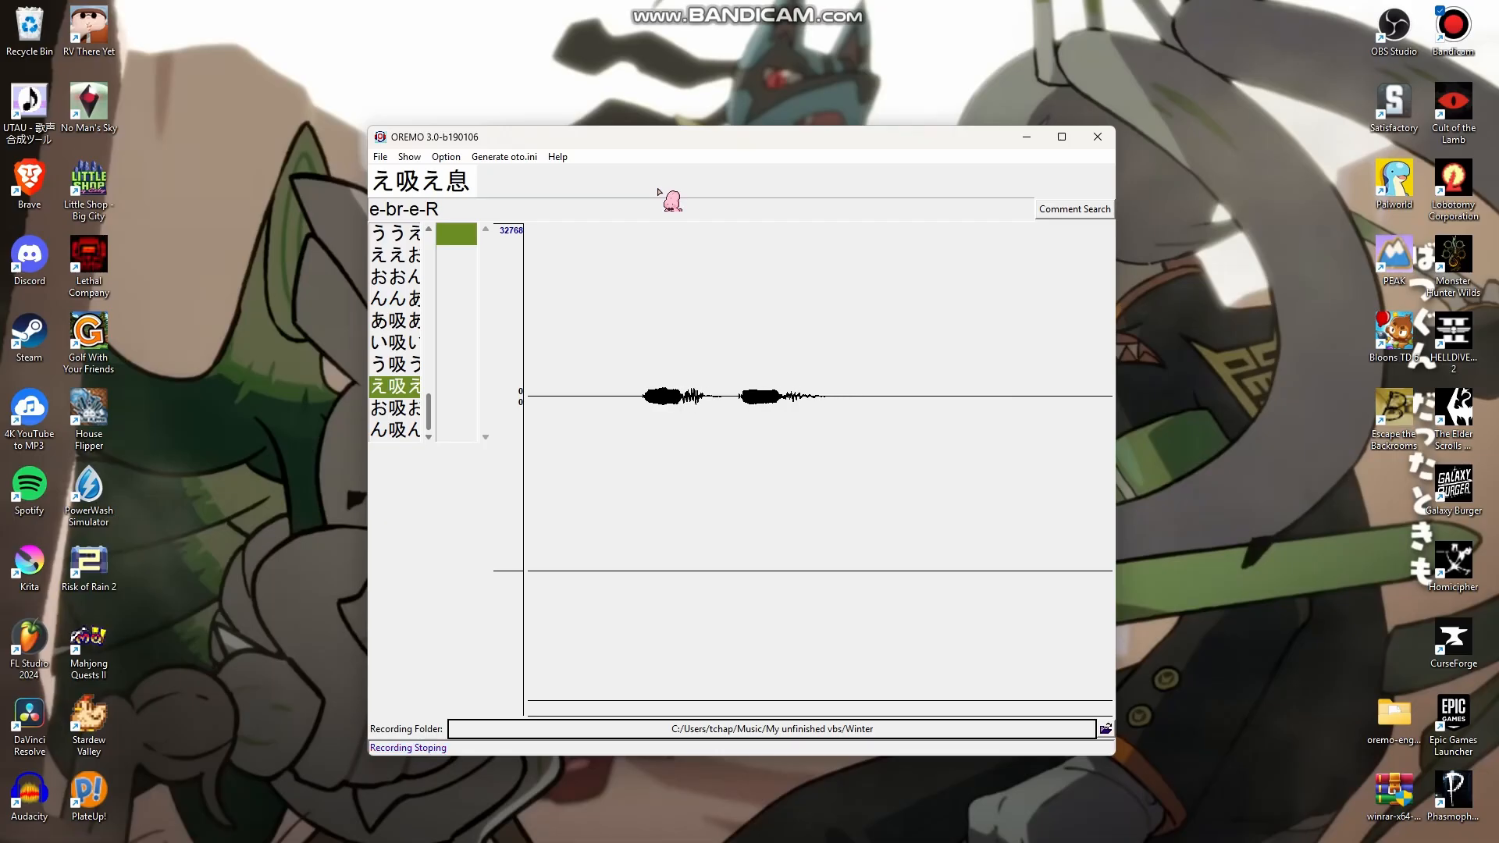
left_click(391, 415)
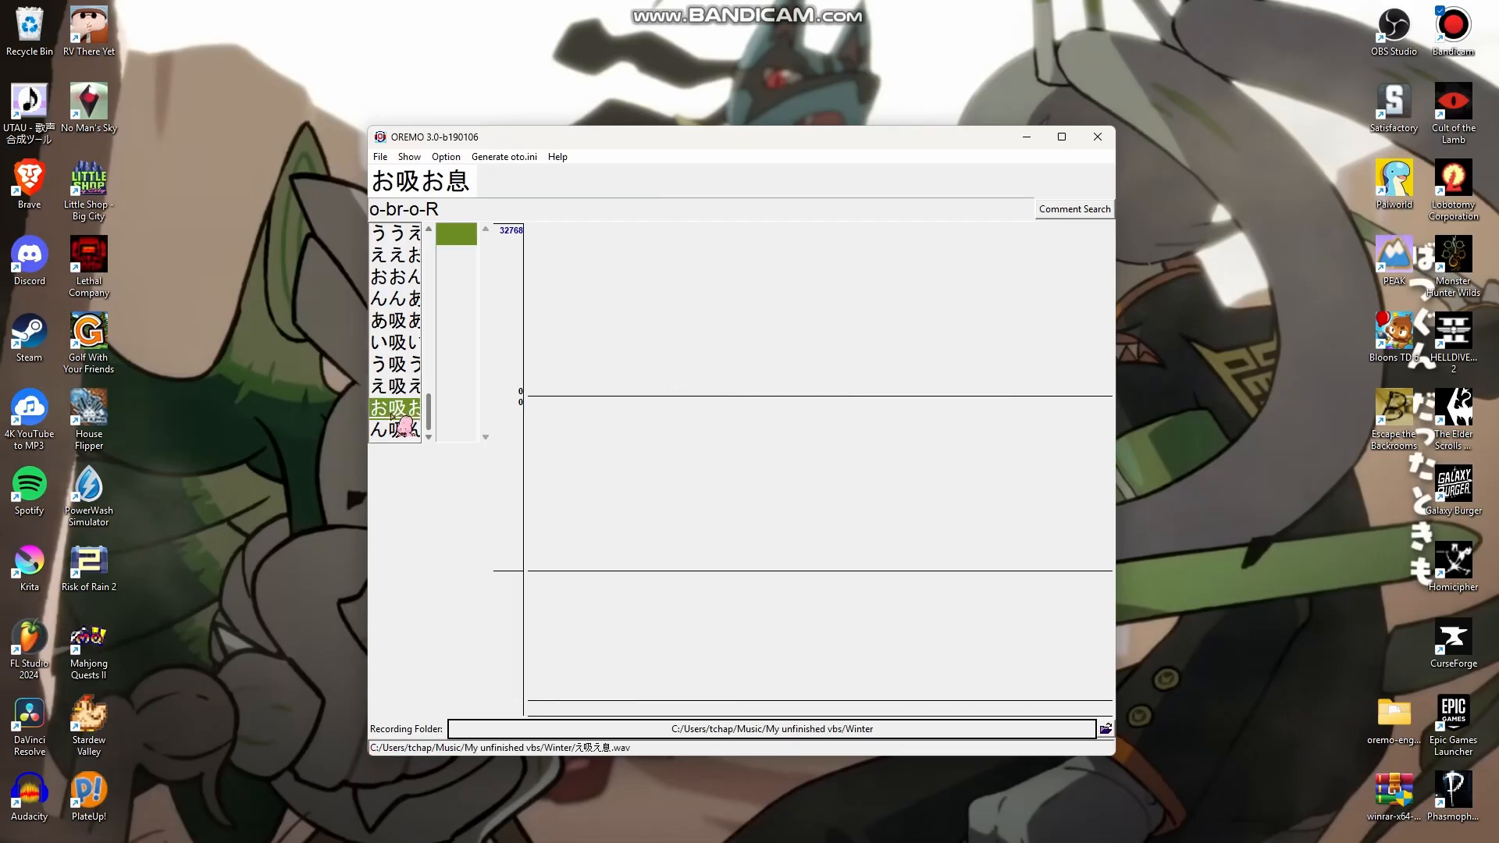
key("space")
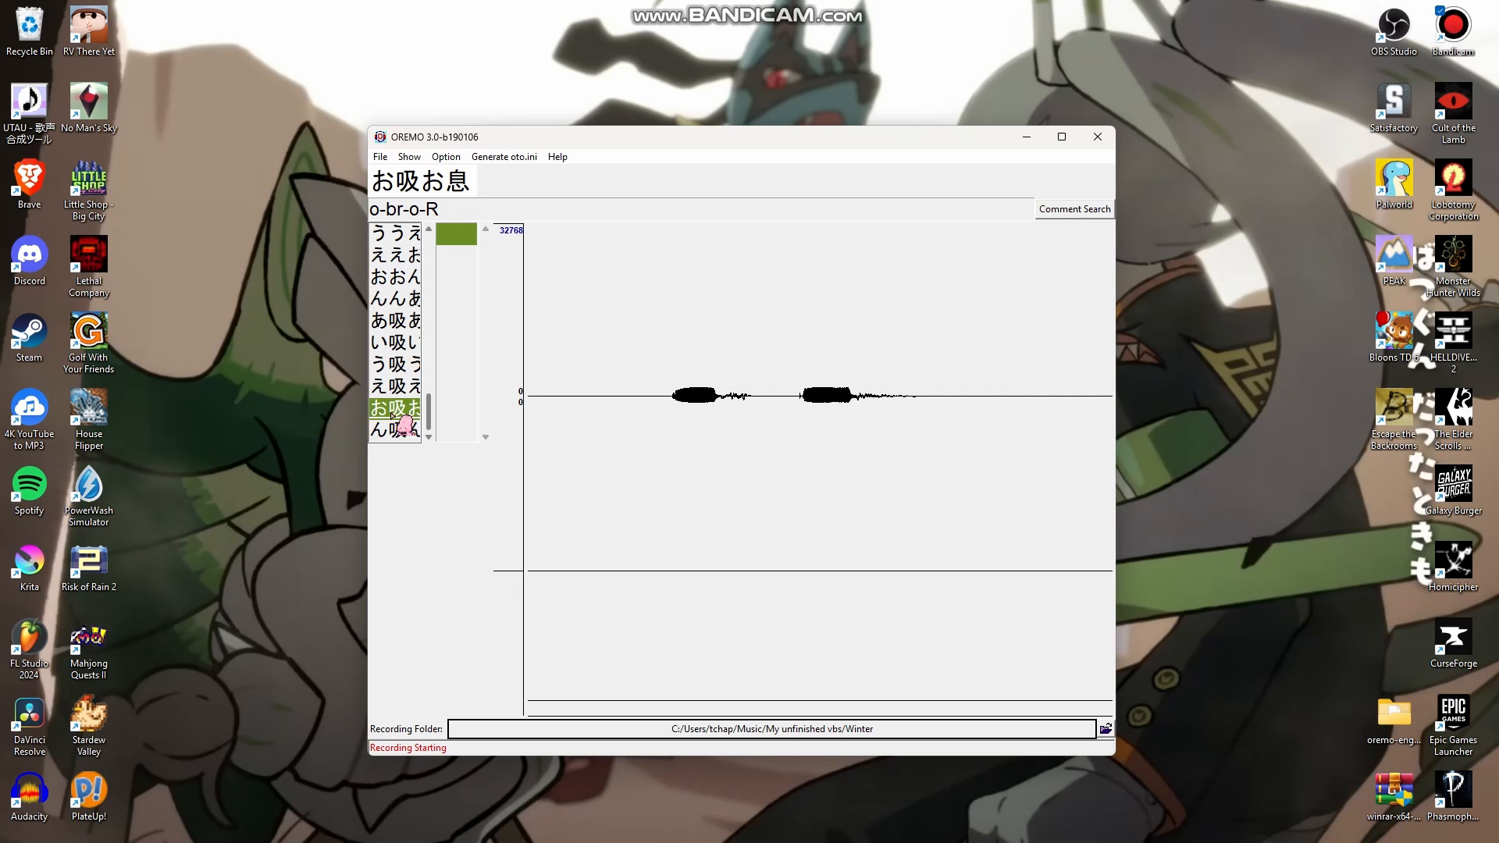
key("r")
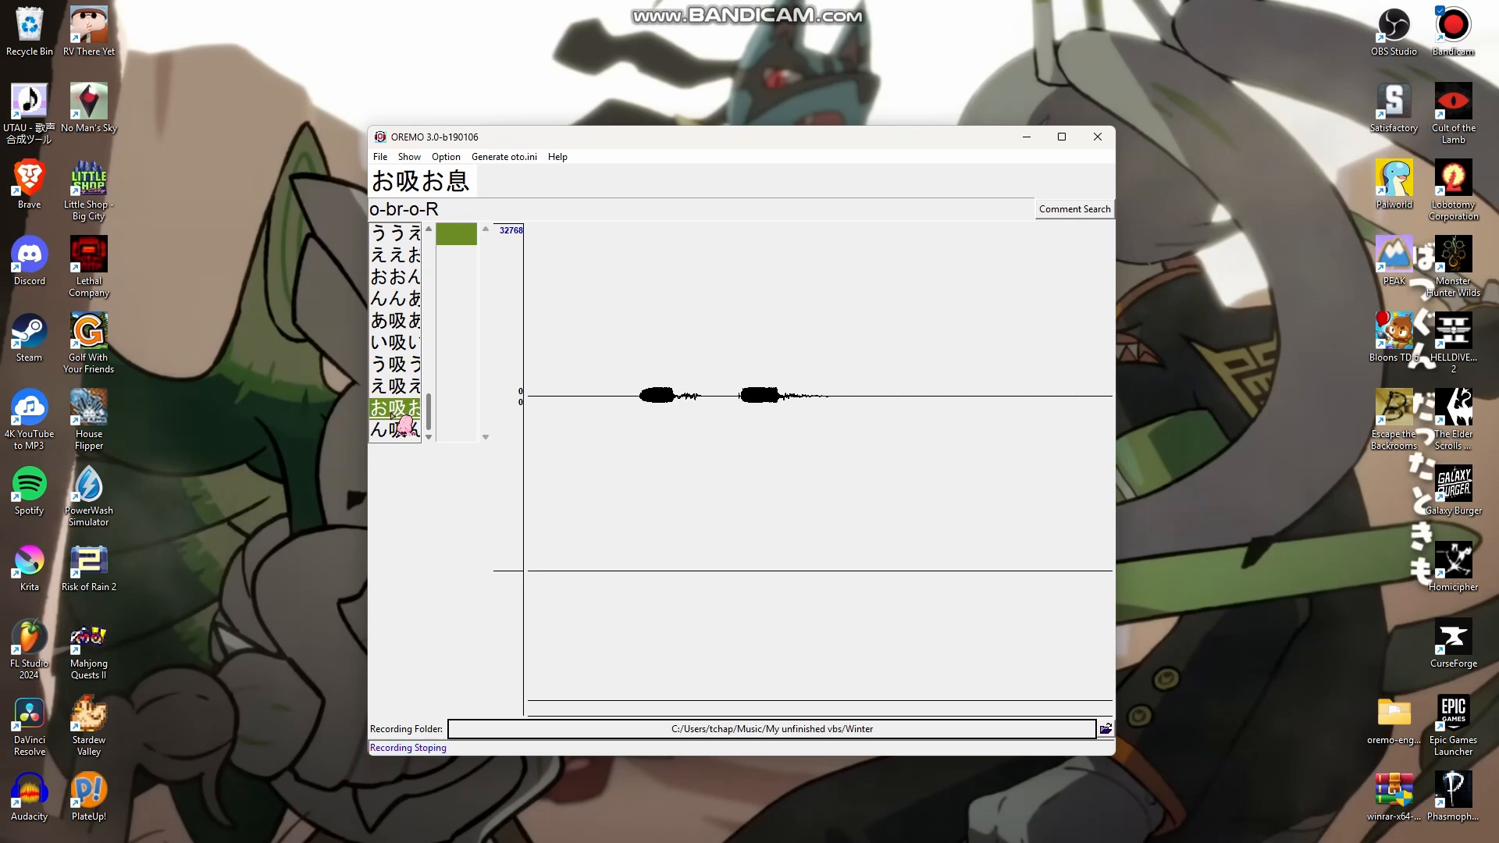
Record the last breath line, ん吸ん息, with the guide music
left_click(397, 430)
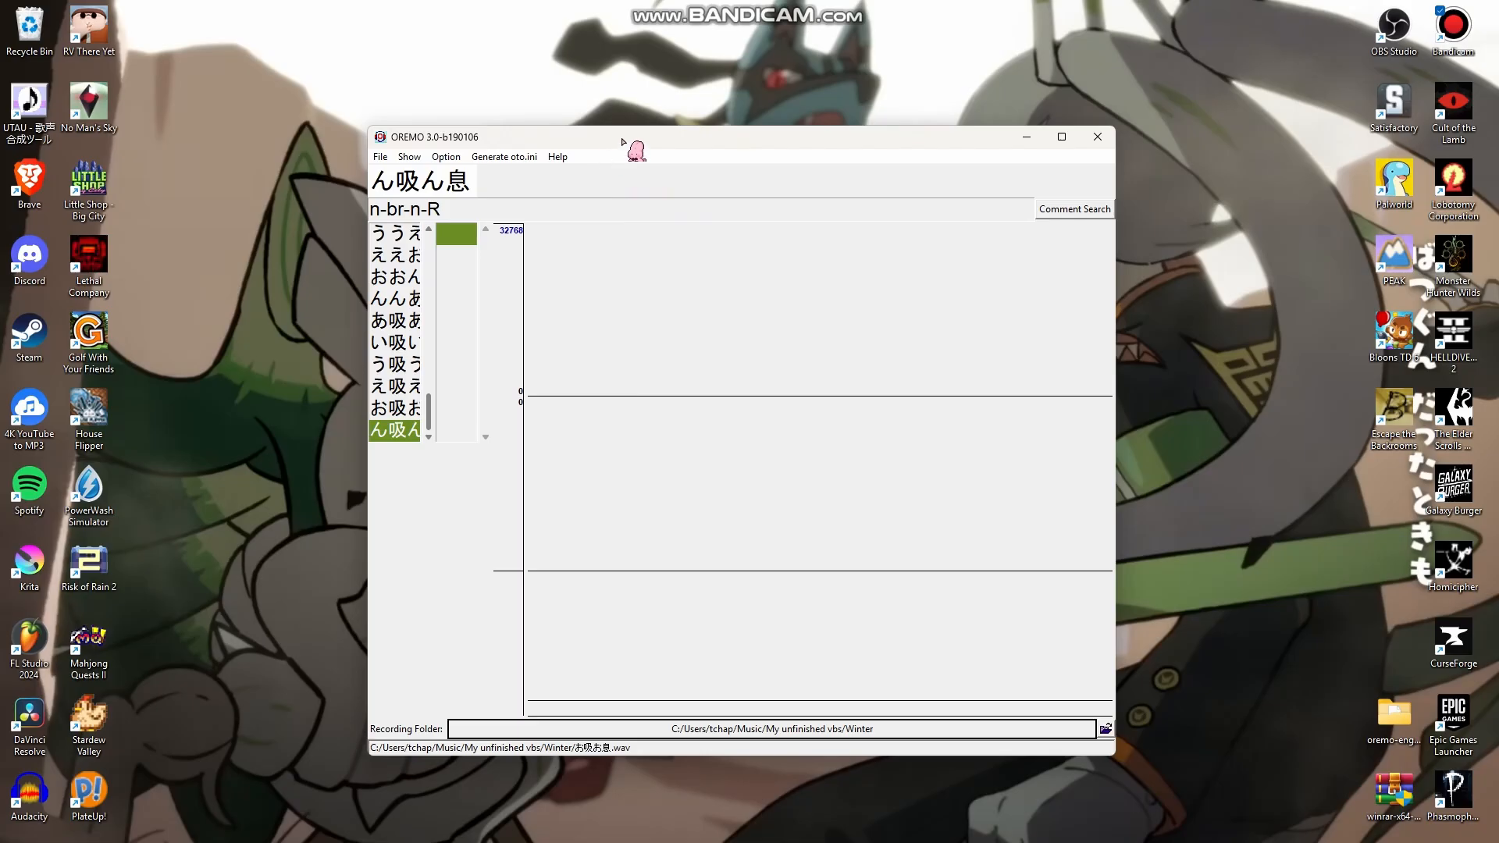
mouse_move(623, 141)
left_mouse_down()
mouse_move(640, 131)
mouse_move(619, 144)
left_mouse_up()
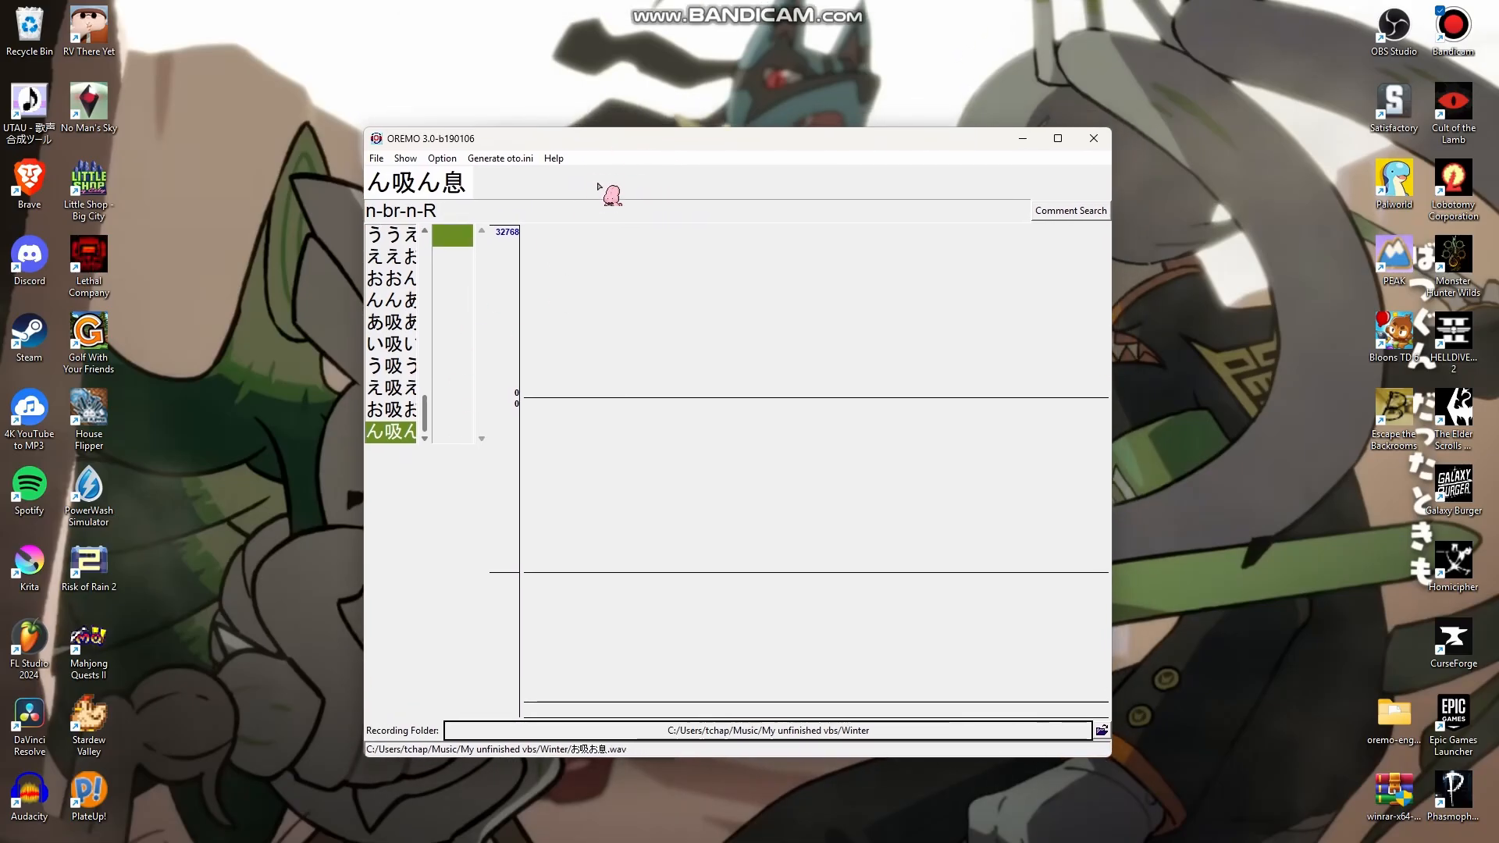
key("r")
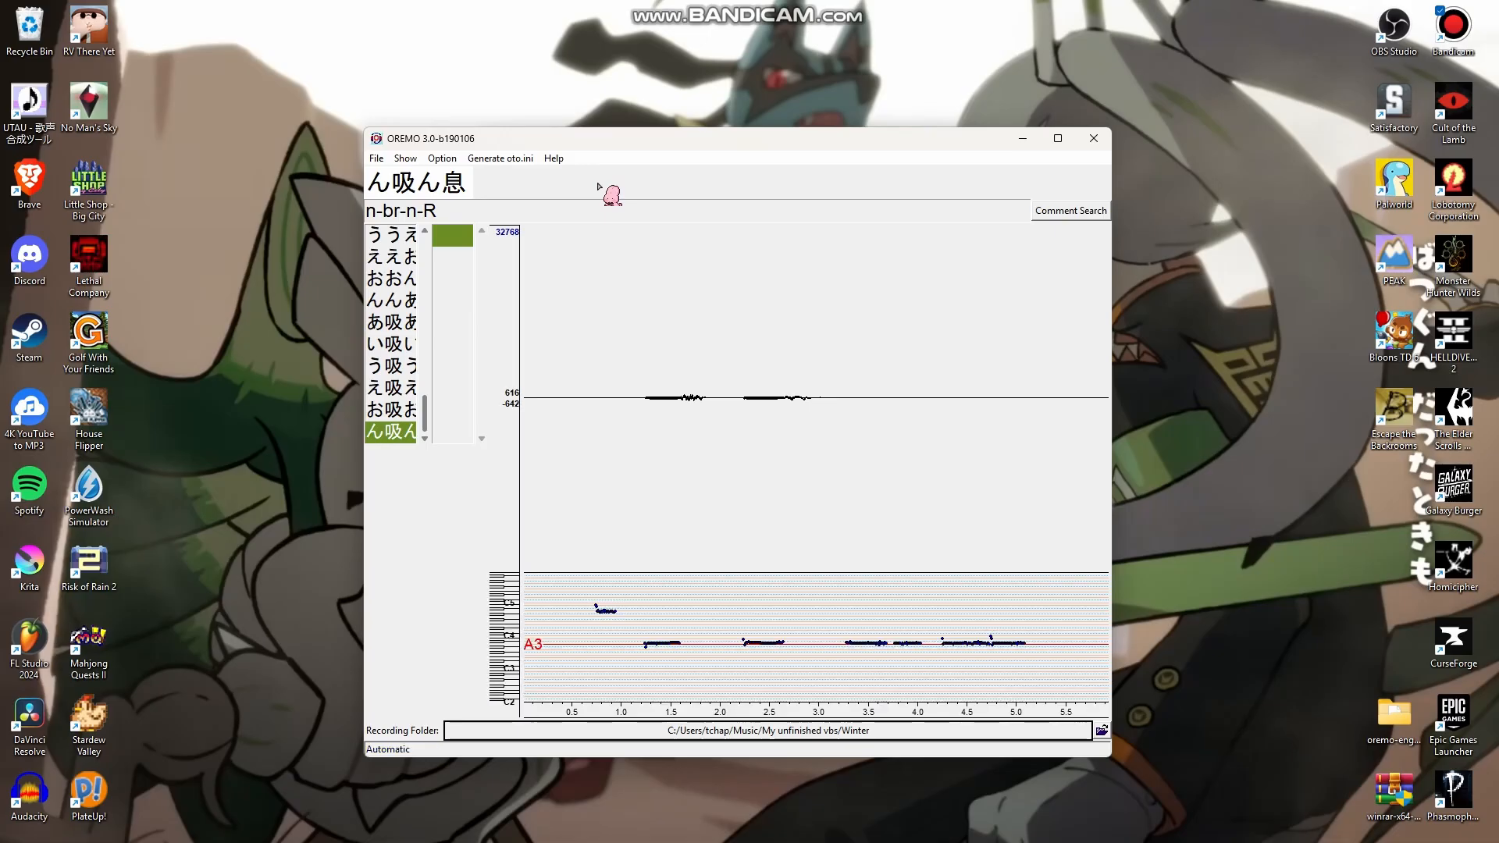
Return to the start of the reclist and review the recorded waveforms and pitch of lines from かきくけこかんかk to さすぃすせそさんさs
left_click_drag(426, 417, 471, 517)
left_click_drag(825, 143, 816, 231)
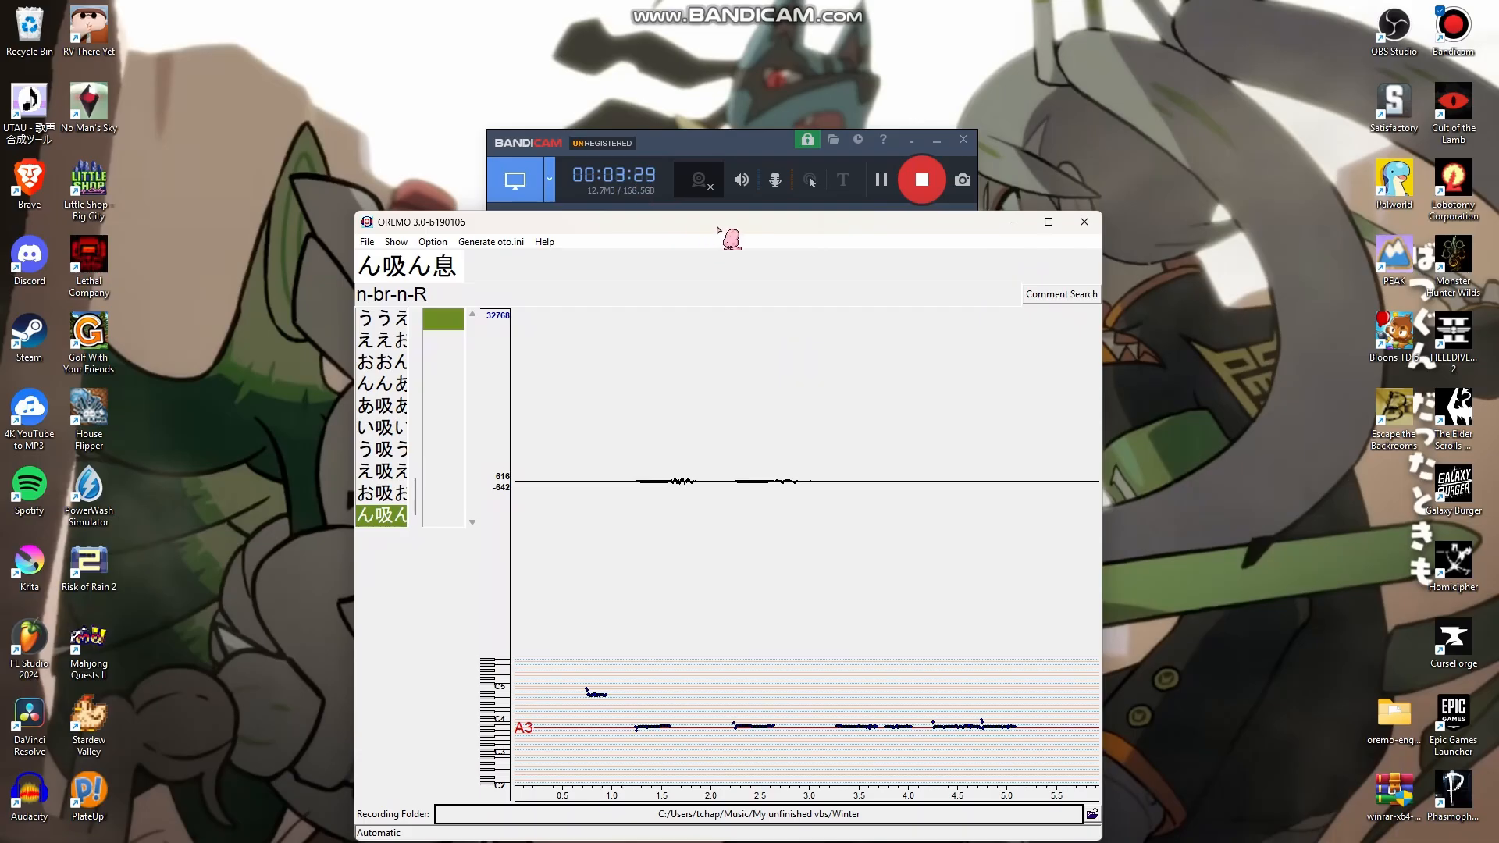
left_click_drag(718, 230, 708, 118)
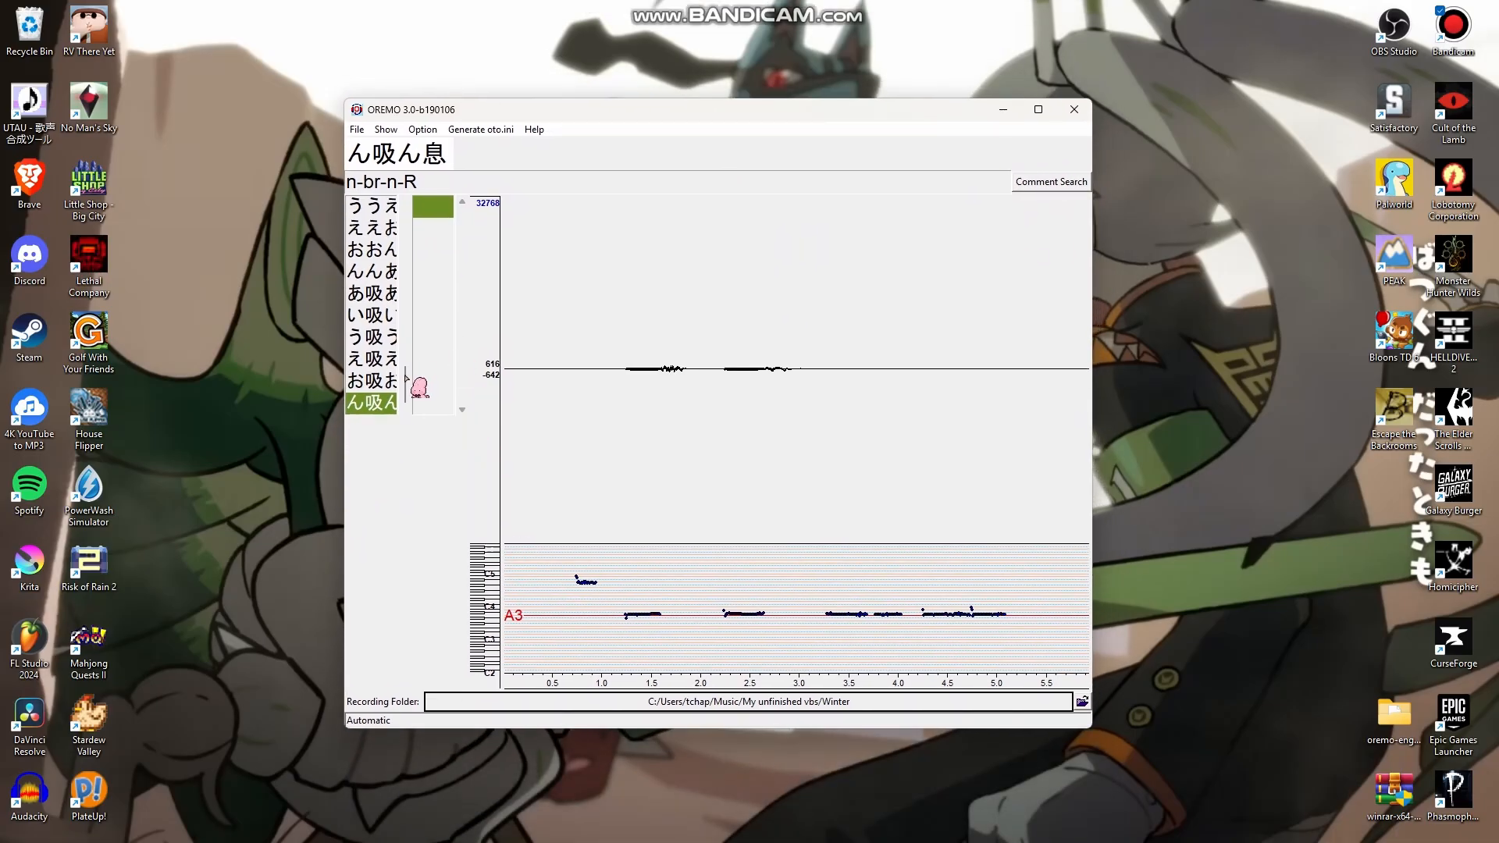
left_click_drag(406, 378, 407, 204)
left_click(384, 211)
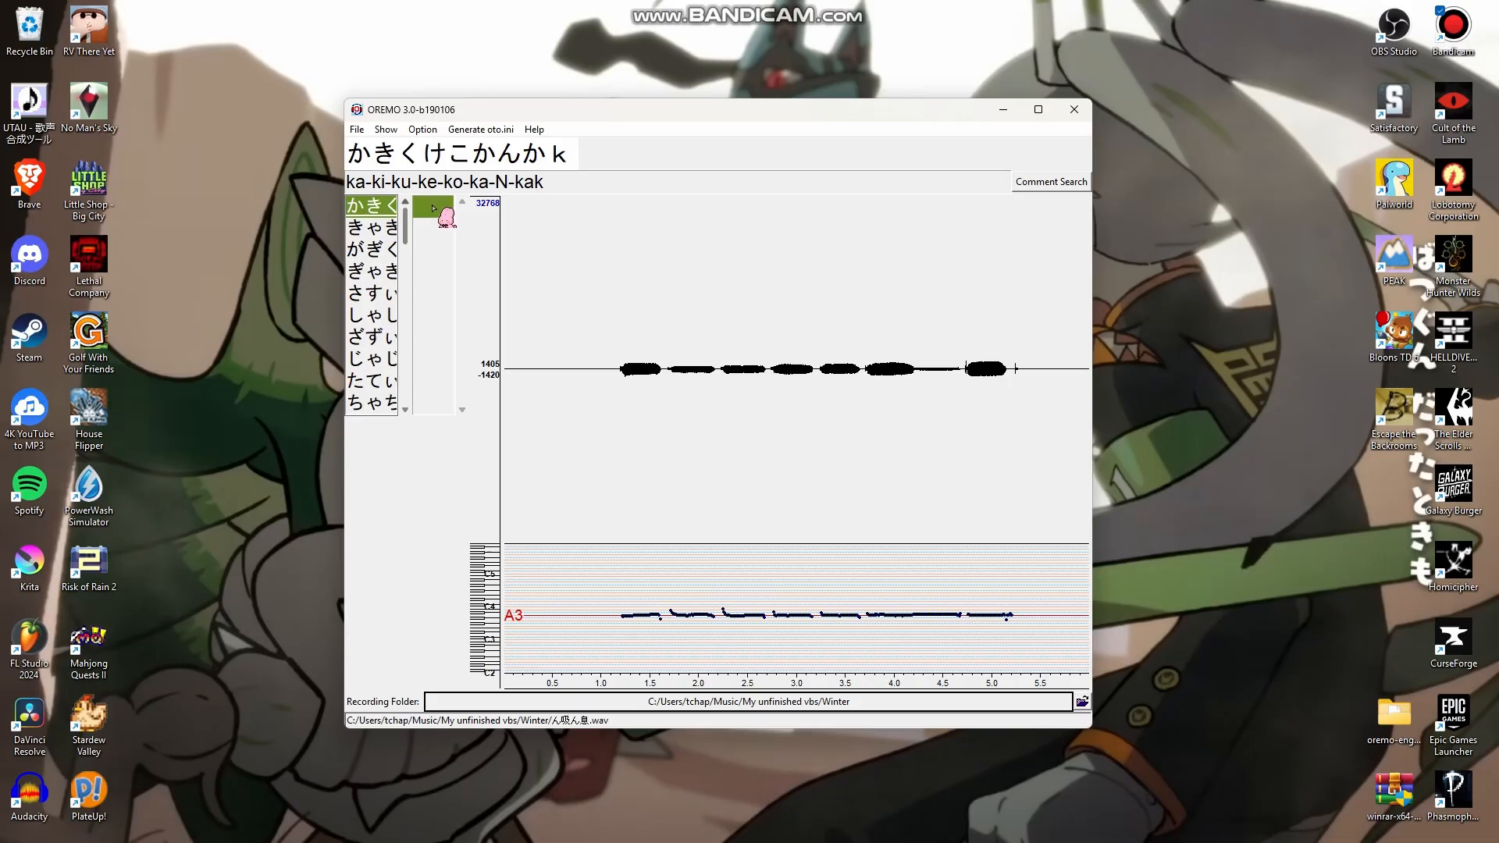
left_click(384, 232)
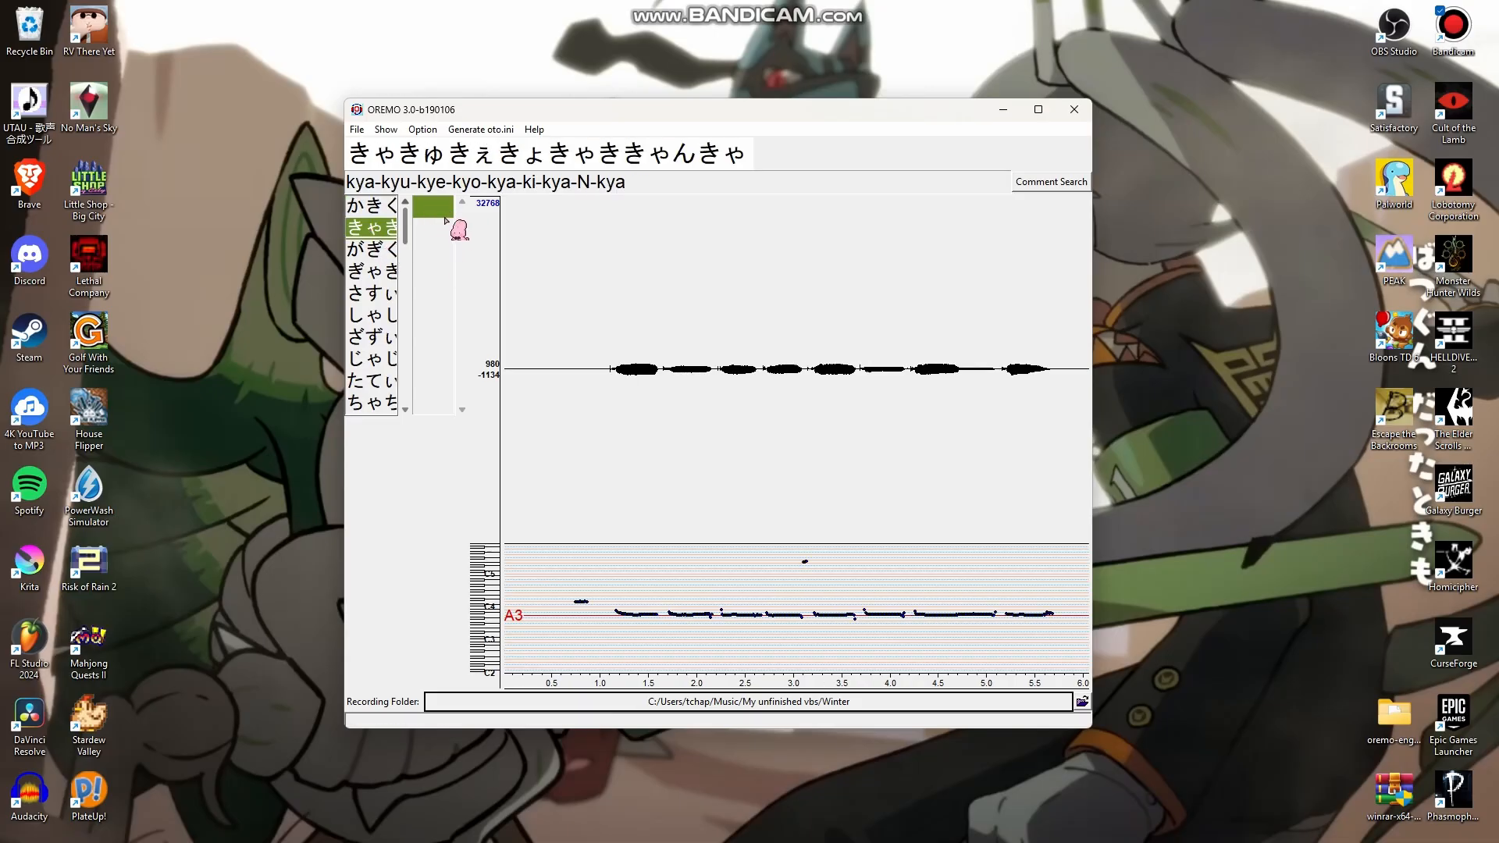
left_click(399, 215)
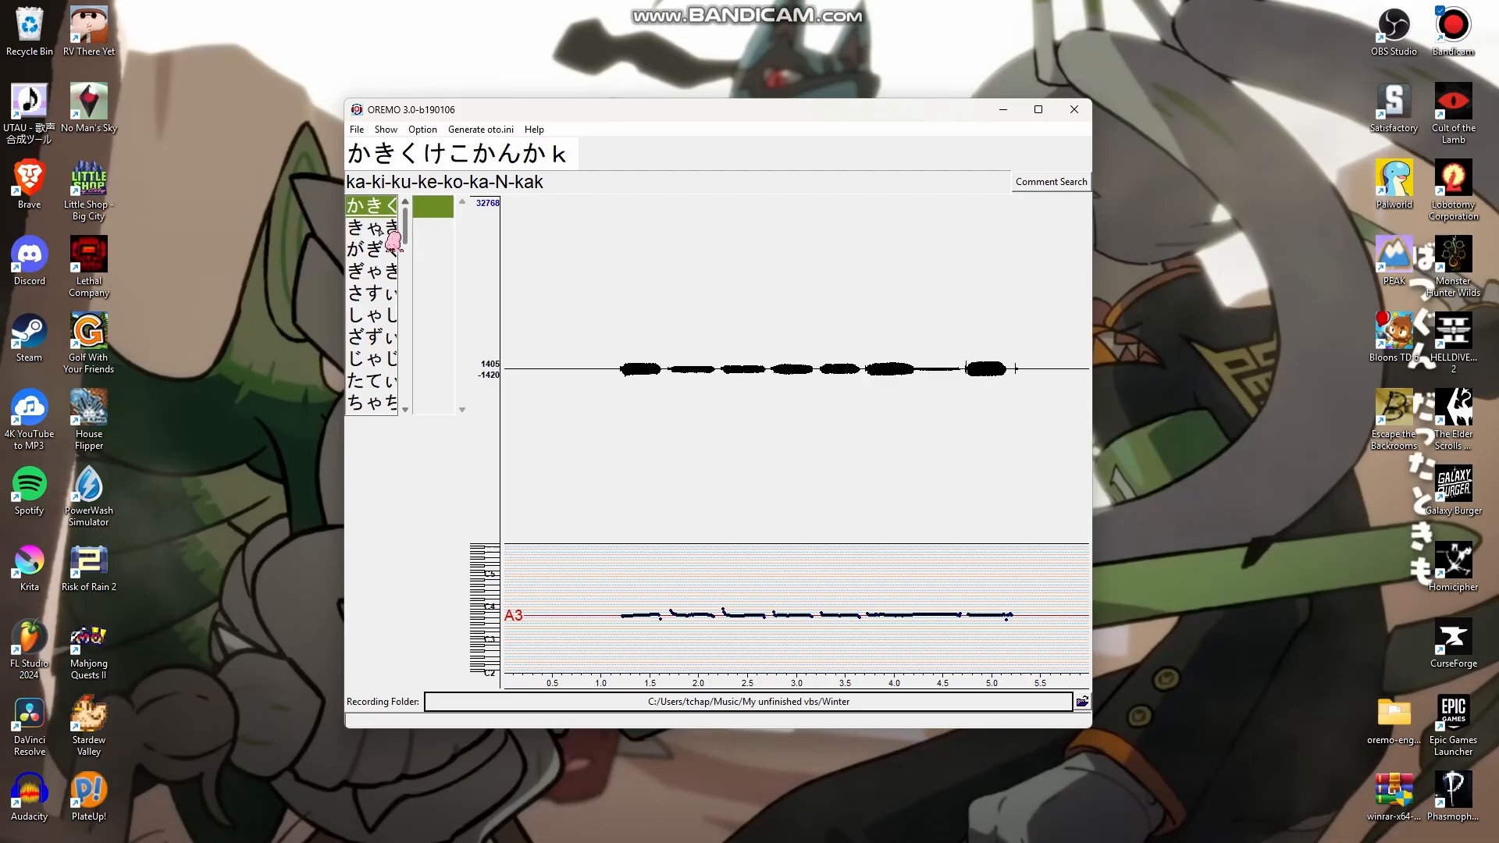
left_click(382, 232)
left_click(384, 250)
left_click(387, 293)
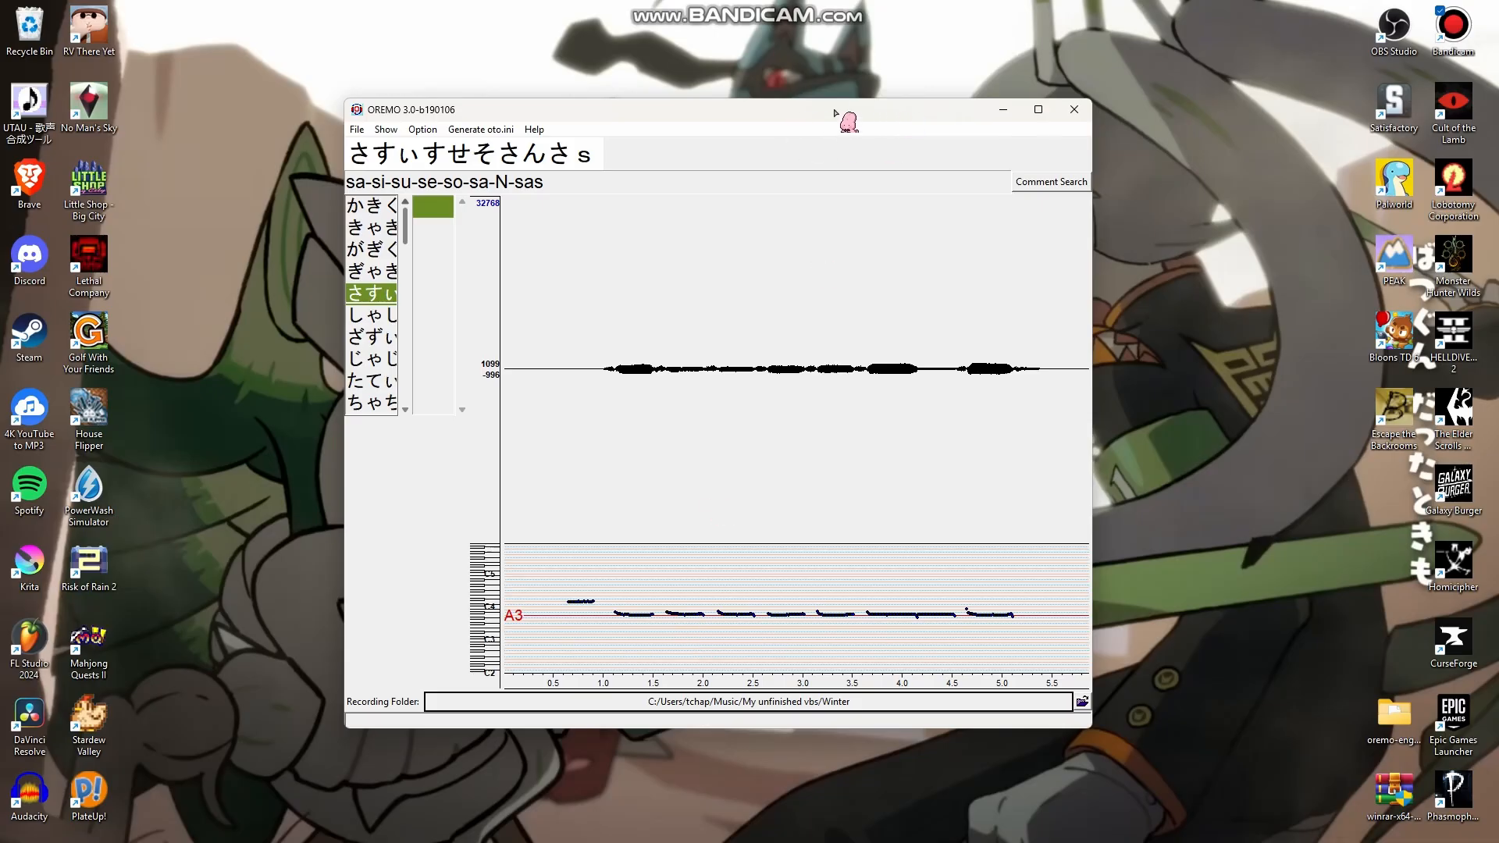
Close OREMO
left_click(357, 129)
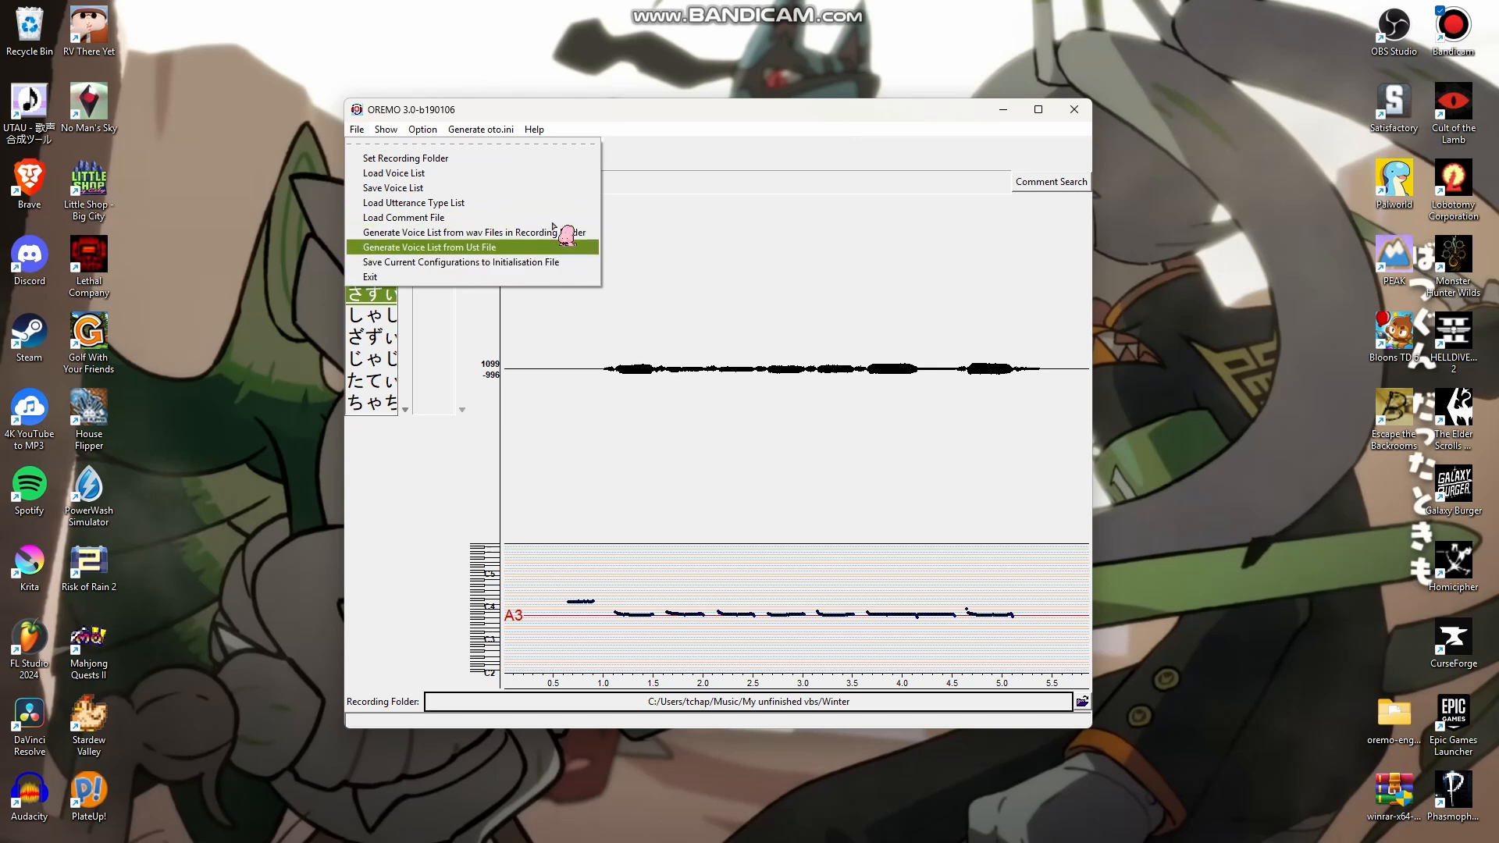
left_click(629, 127)
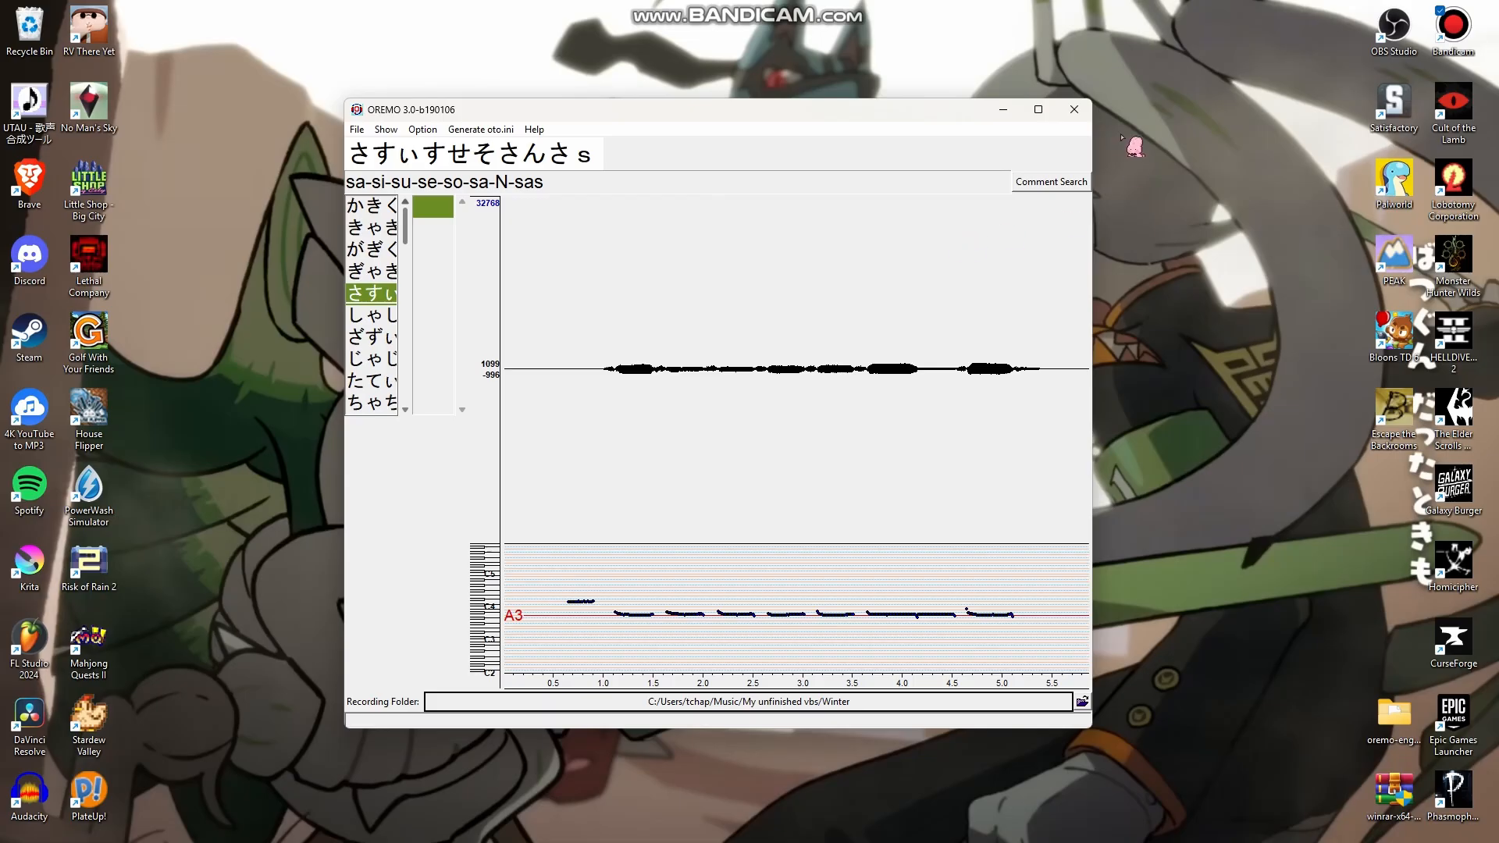
left_click(1074, 109)
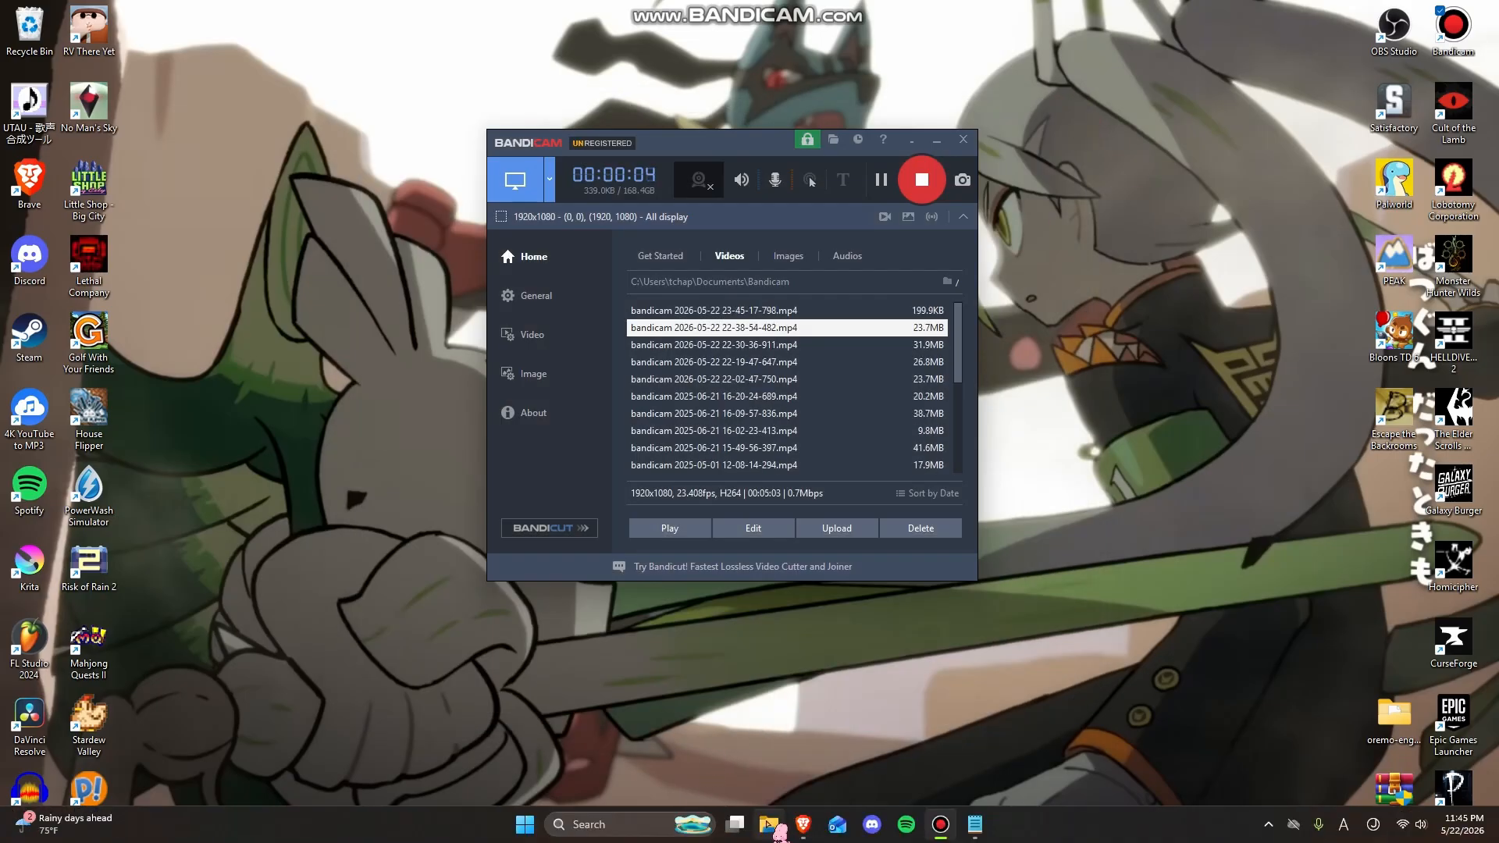
Open the oto file from the CVVC Tutorial Stuff folder in Notepad, place its window beside the folder and examine the final entries
left_click(769, 824)
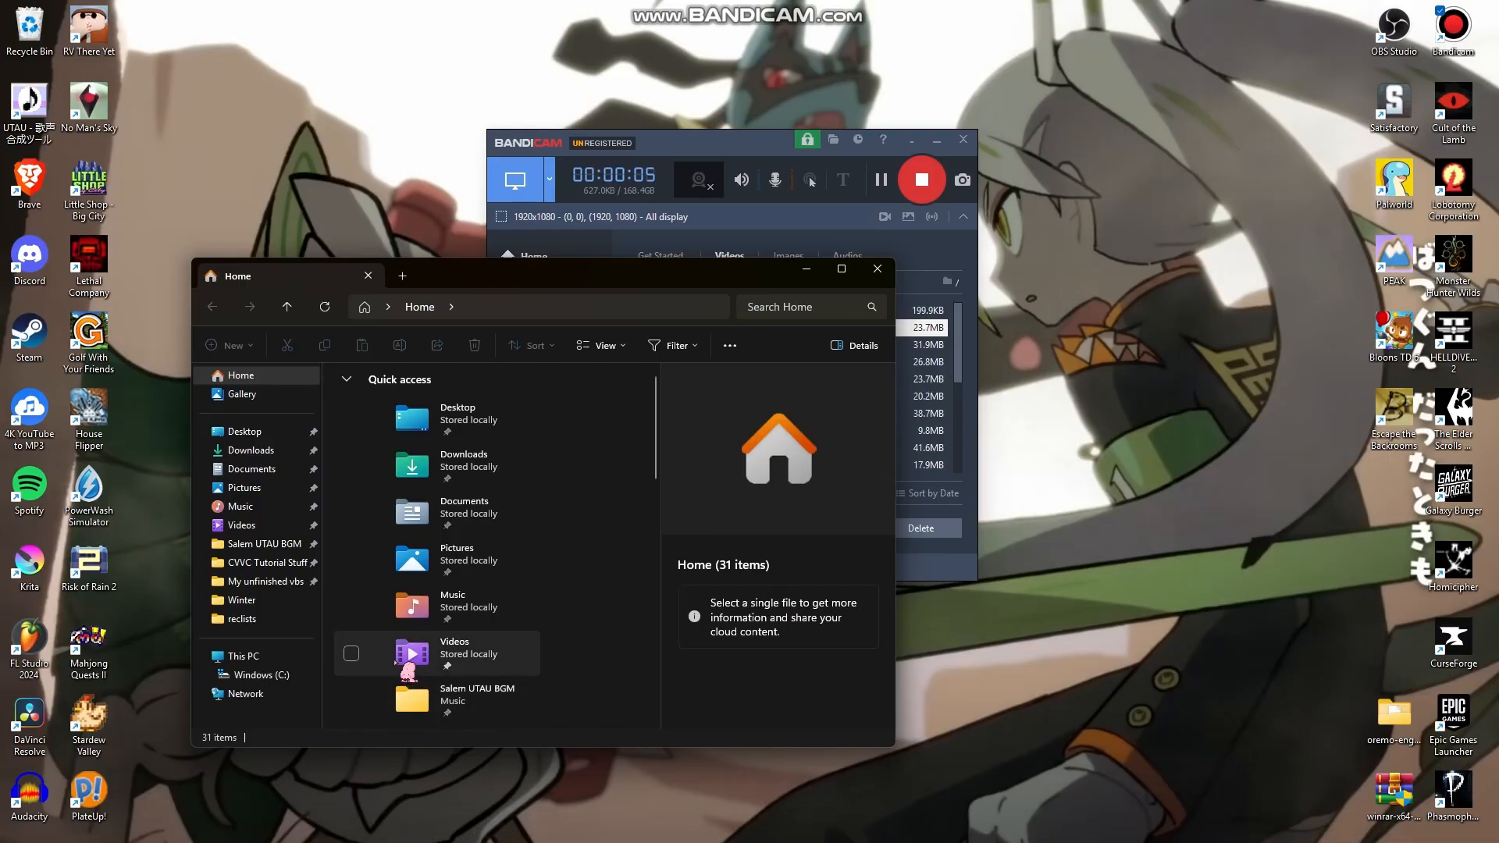
left_click(265, 563)
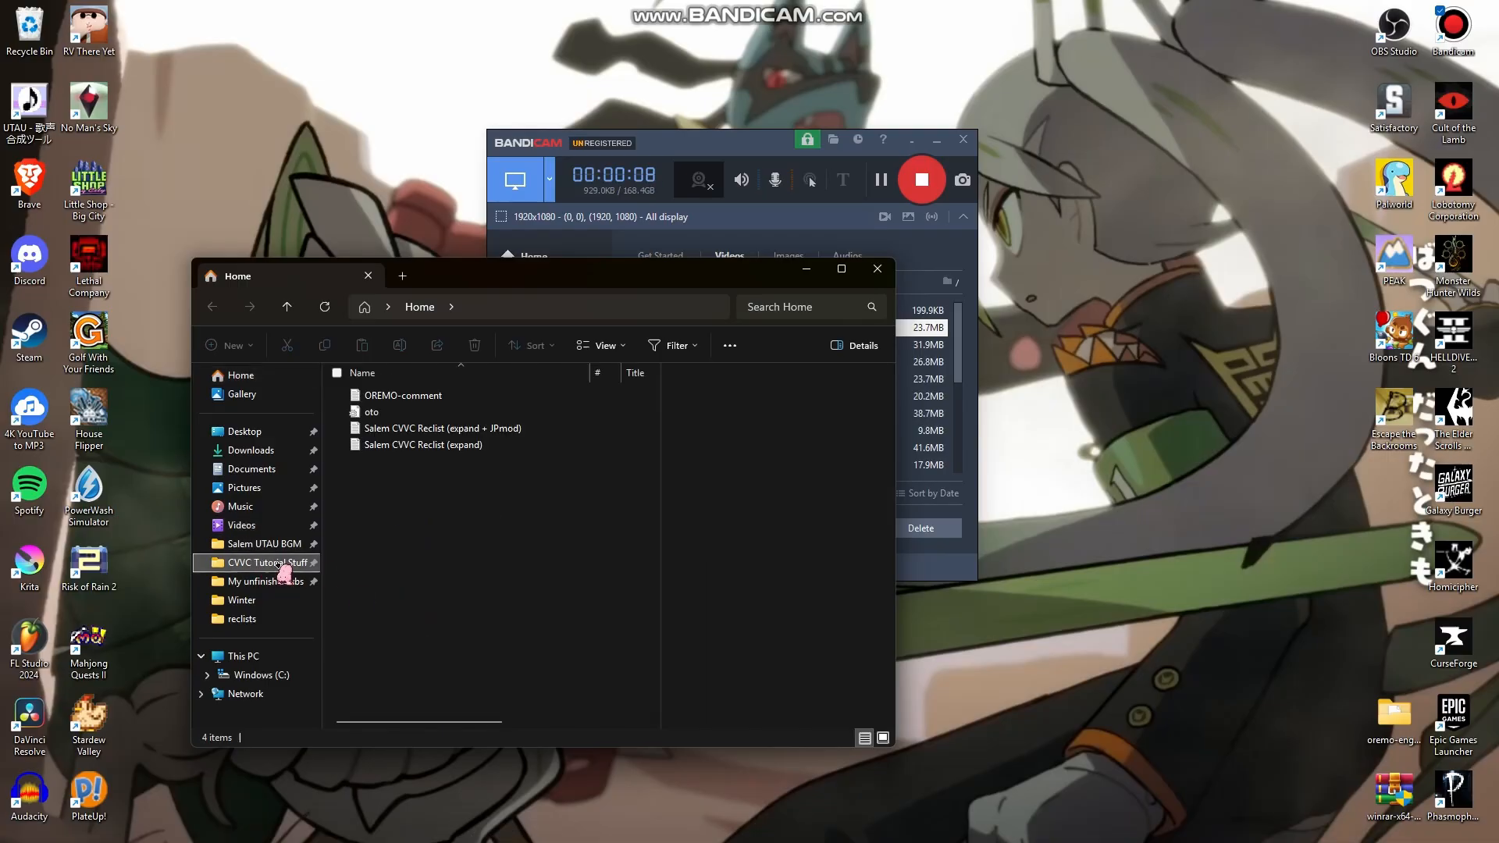
double_click(398, 414)
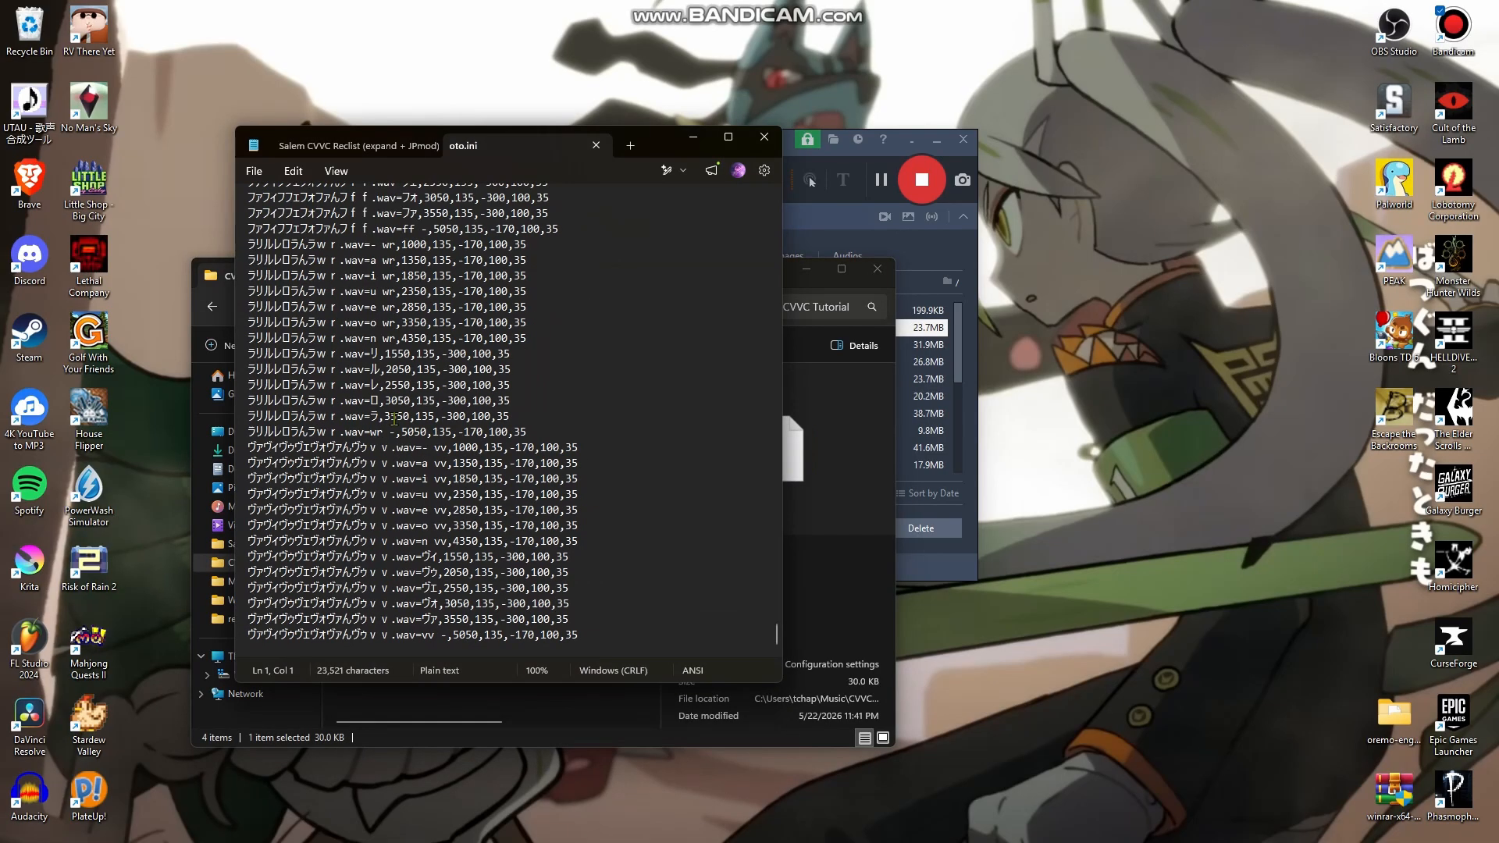
left_click_drag(566, 156, 1103, 220)
scroll(947, 432, "down", 15)
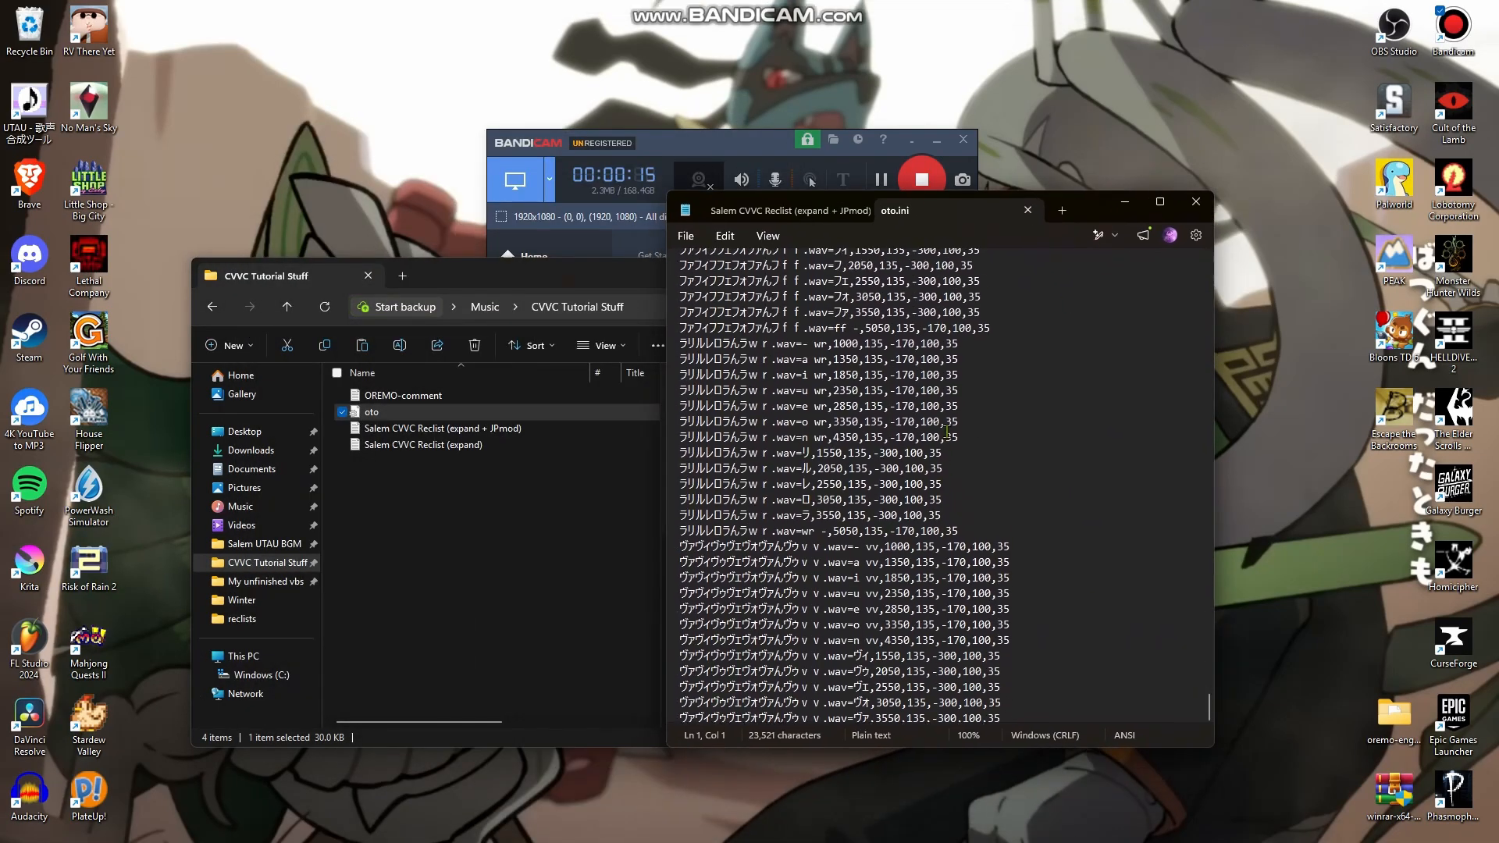
Look over the last entries of the oto file and close Notepad
scroll(947, 432, "down", 20)
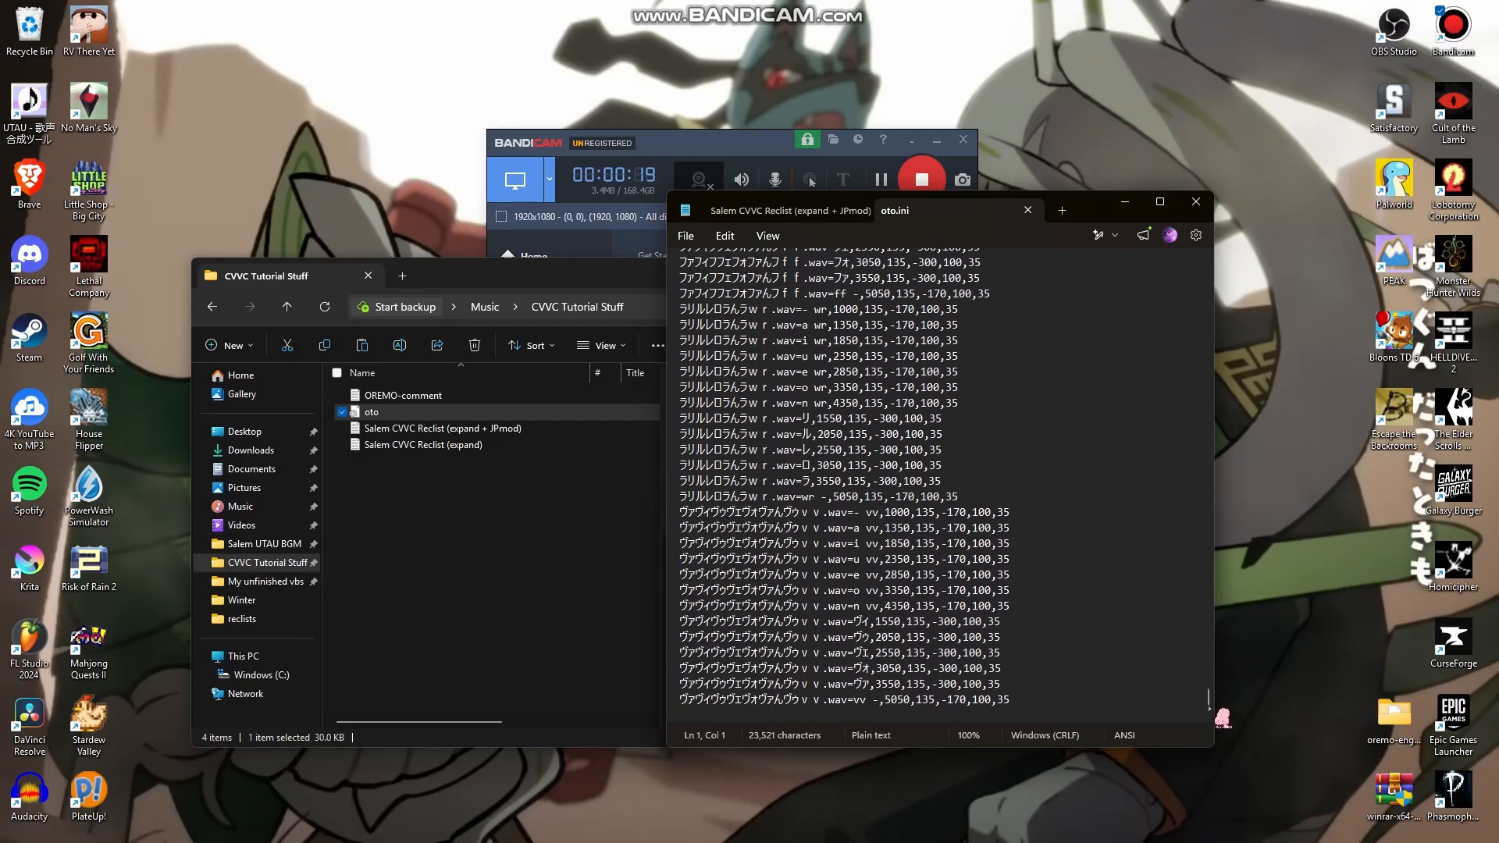
mouse_move(1209, 698)
left_mouse_down()
mouse_move(1215, 285)
mouse_move(1226, 675)
left_mouse_up()
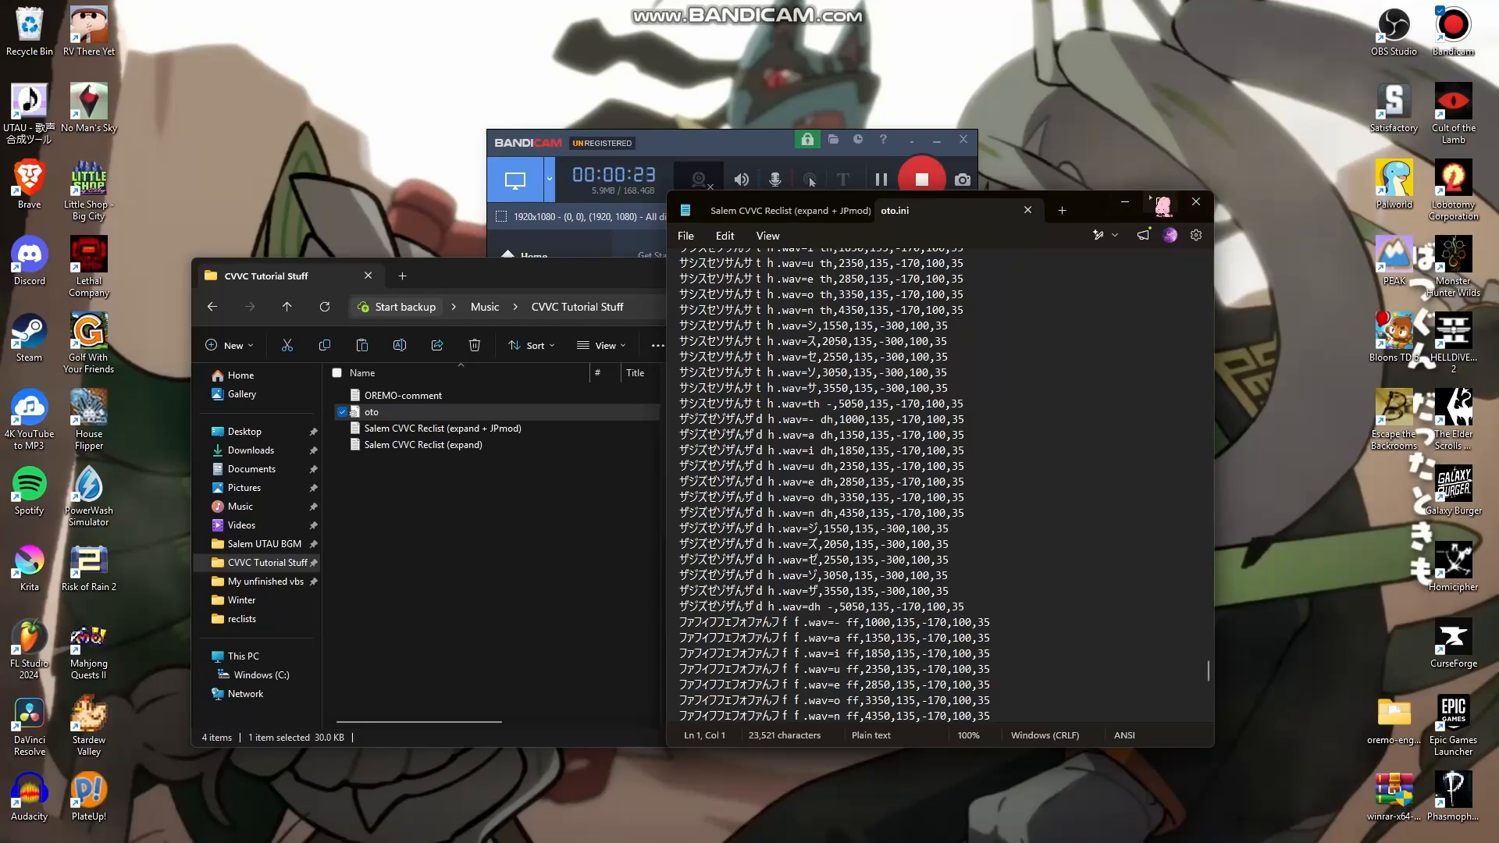
left_click(1195, 201)
Copy the oto file from the CVVC Tutorial Stuff folder into the Winter folder and check it against the recorded samples
right_click(372, 412)
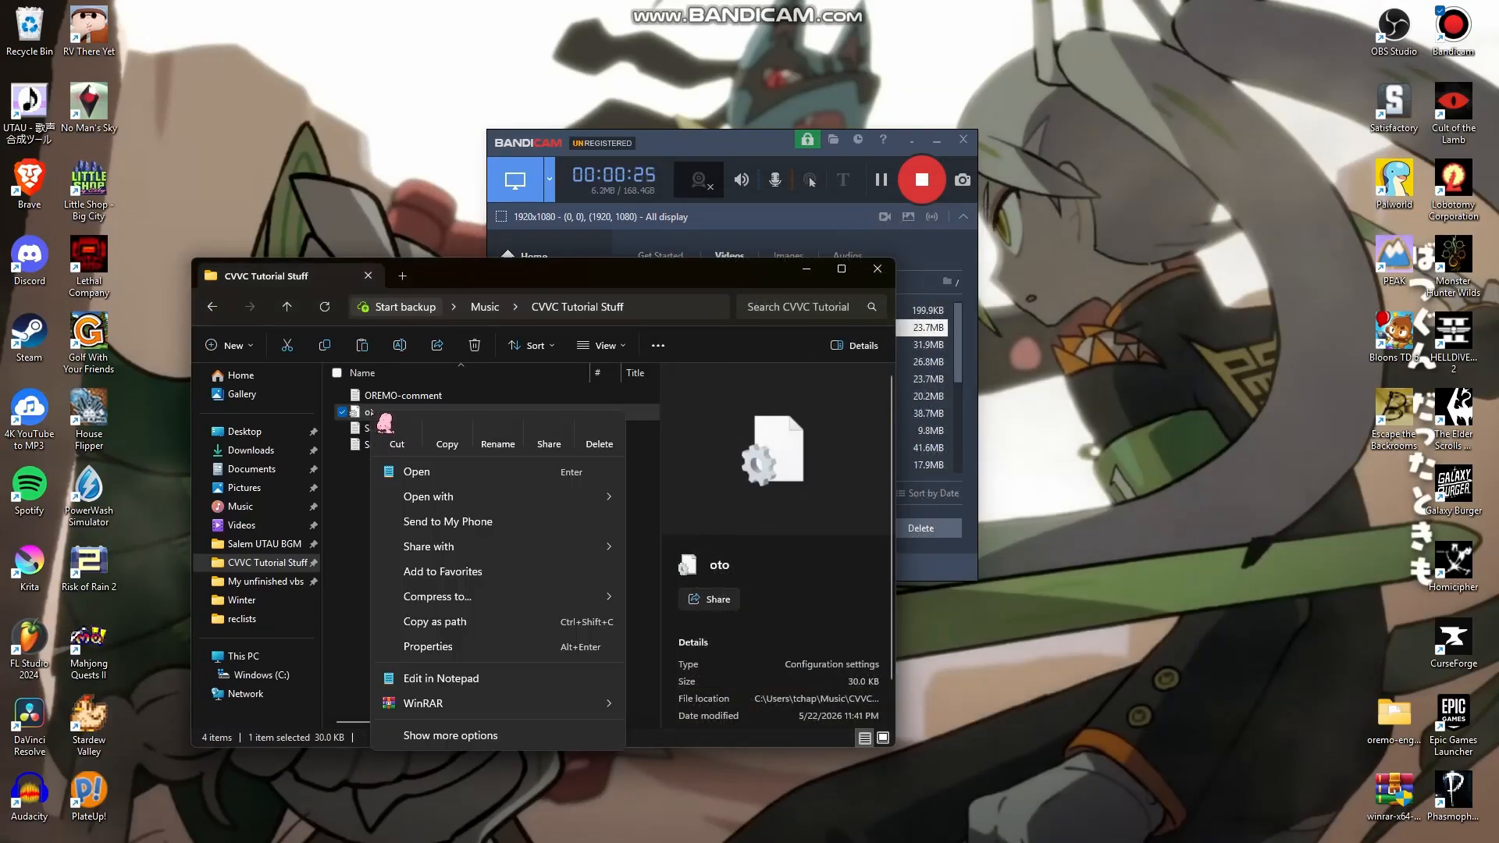
left_click(451, 433)
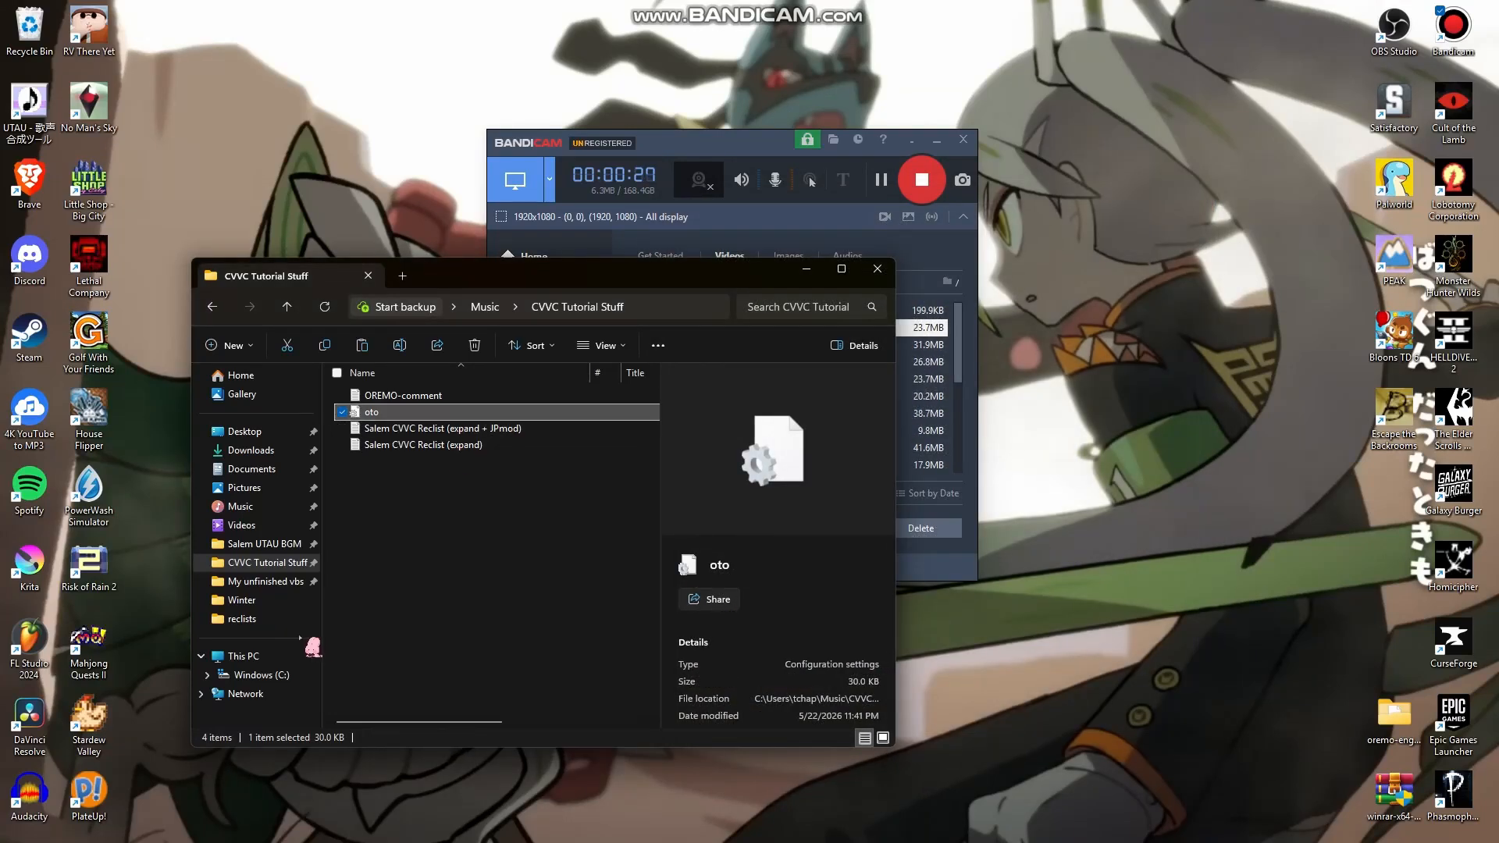
left_click(278, 601)
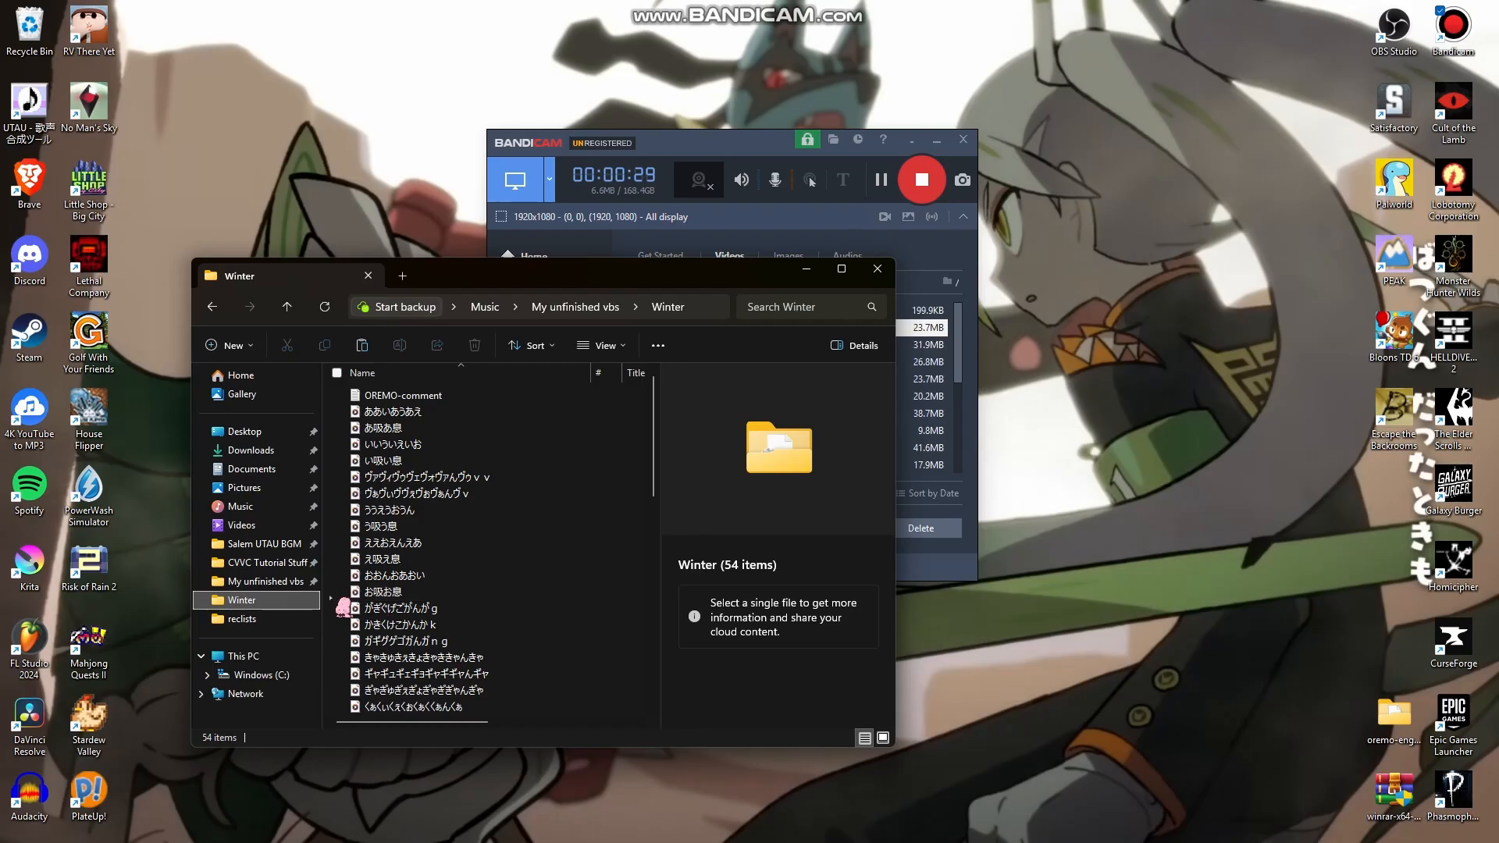
right_click(344, 608)
left_click(367, 477)
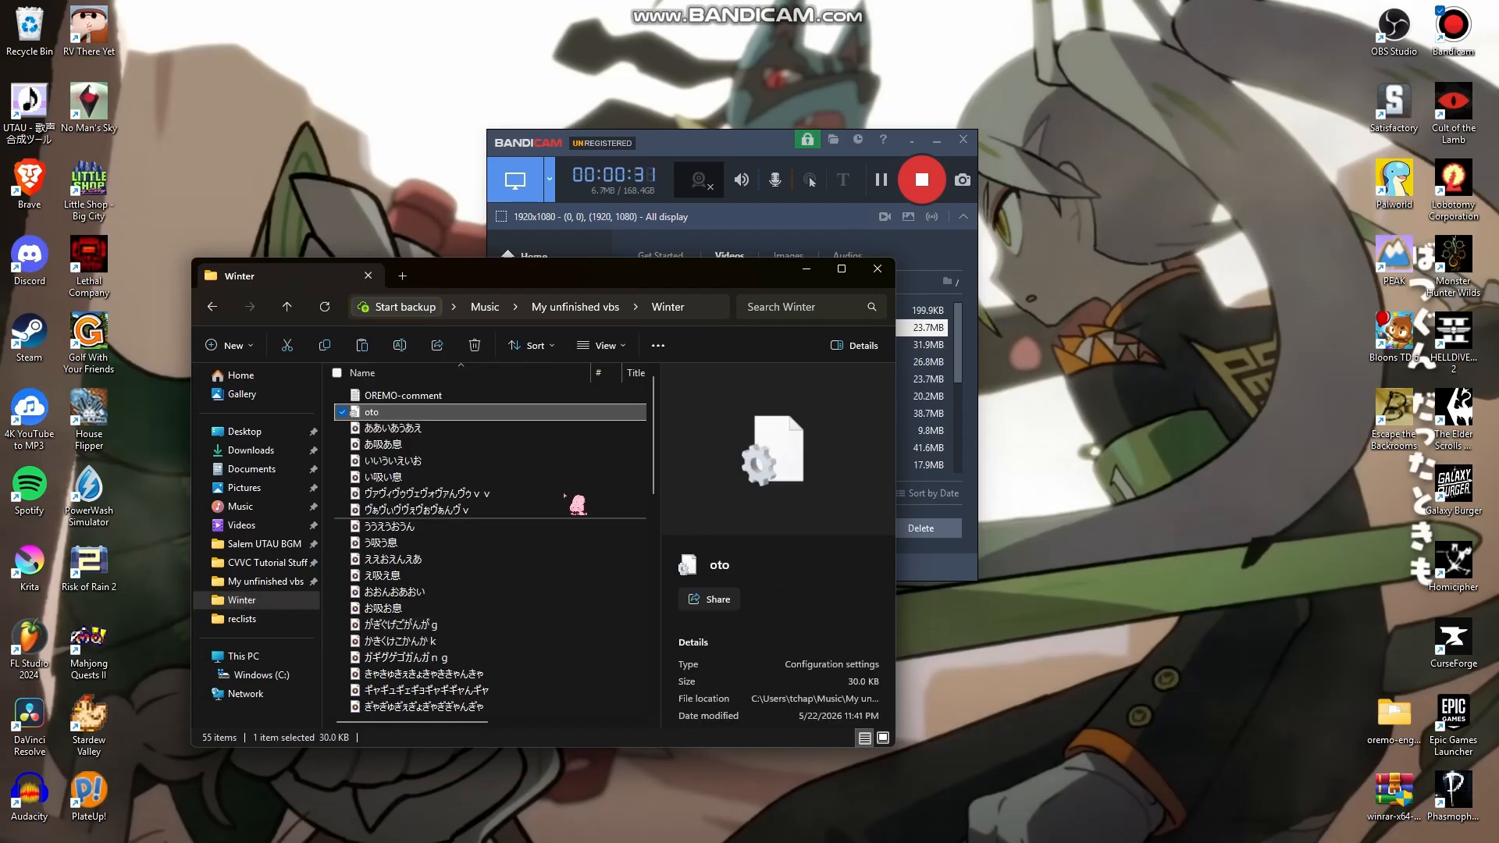
scroll(660, 547, "down", 4)
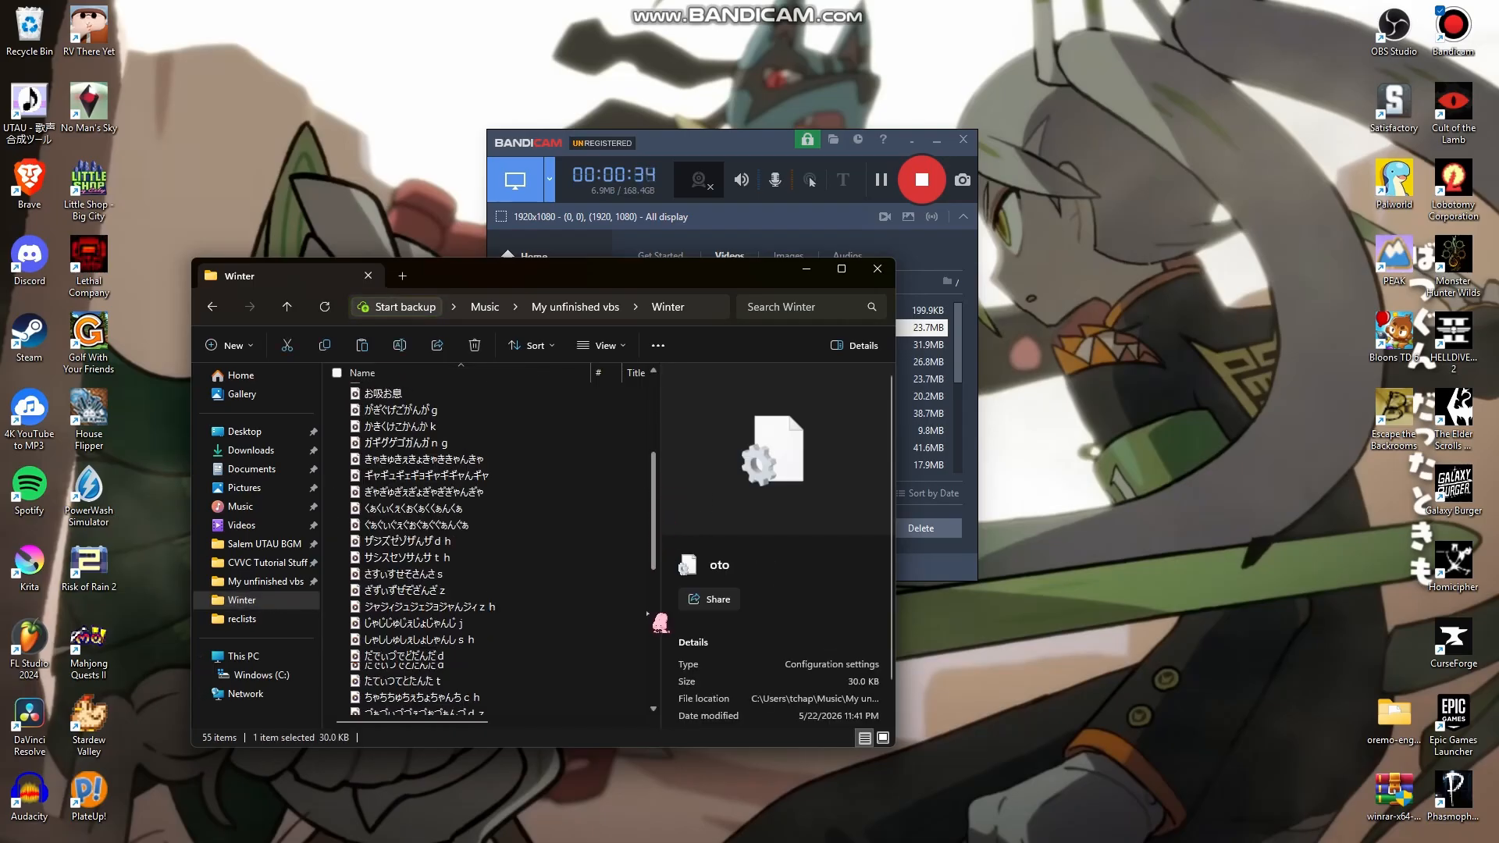
scroll(655, 672, "up", 4)
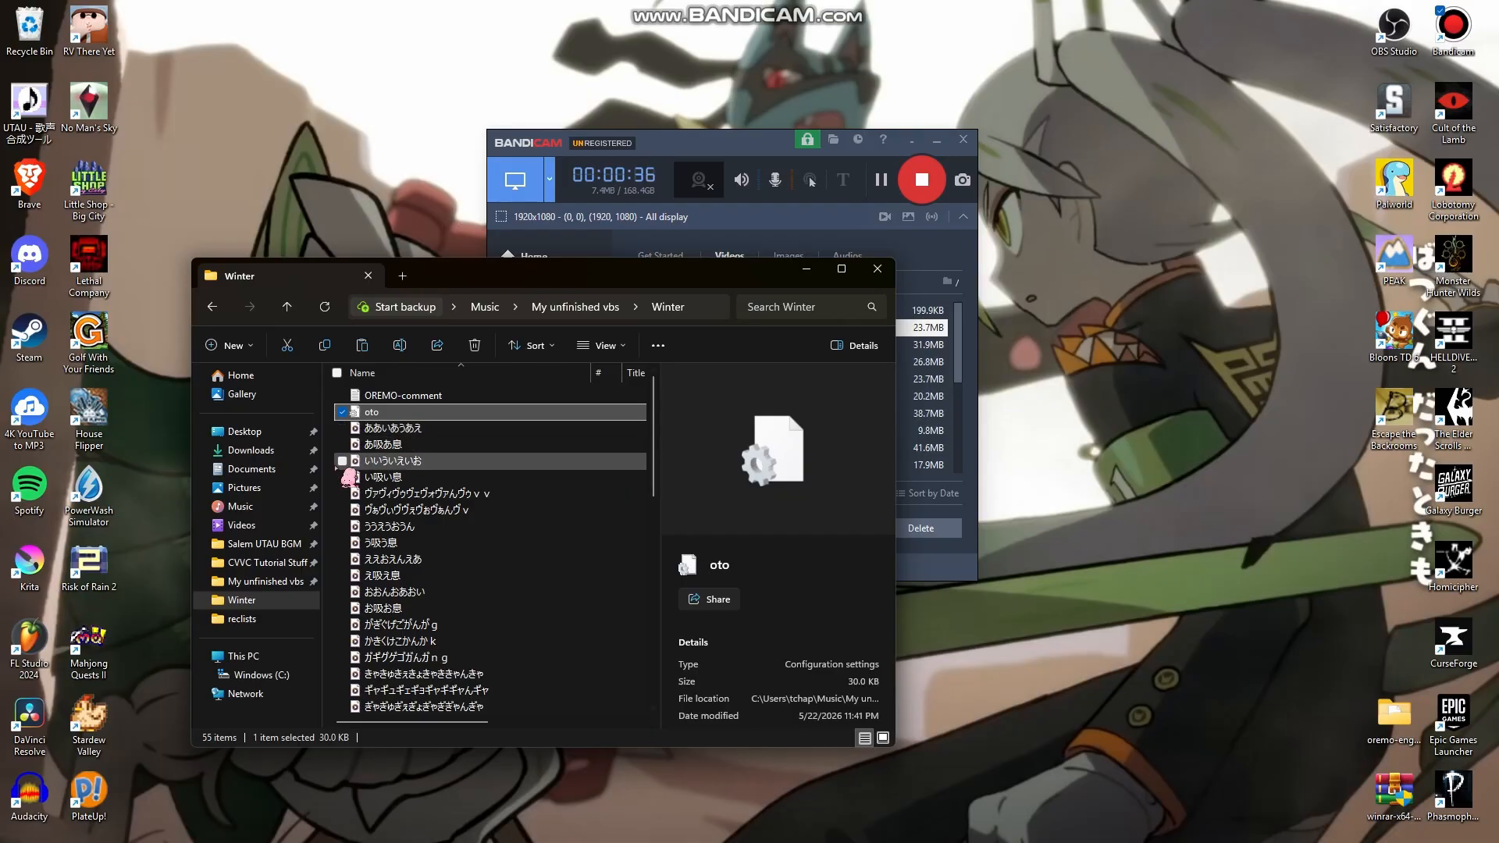
left_click(331, 467)
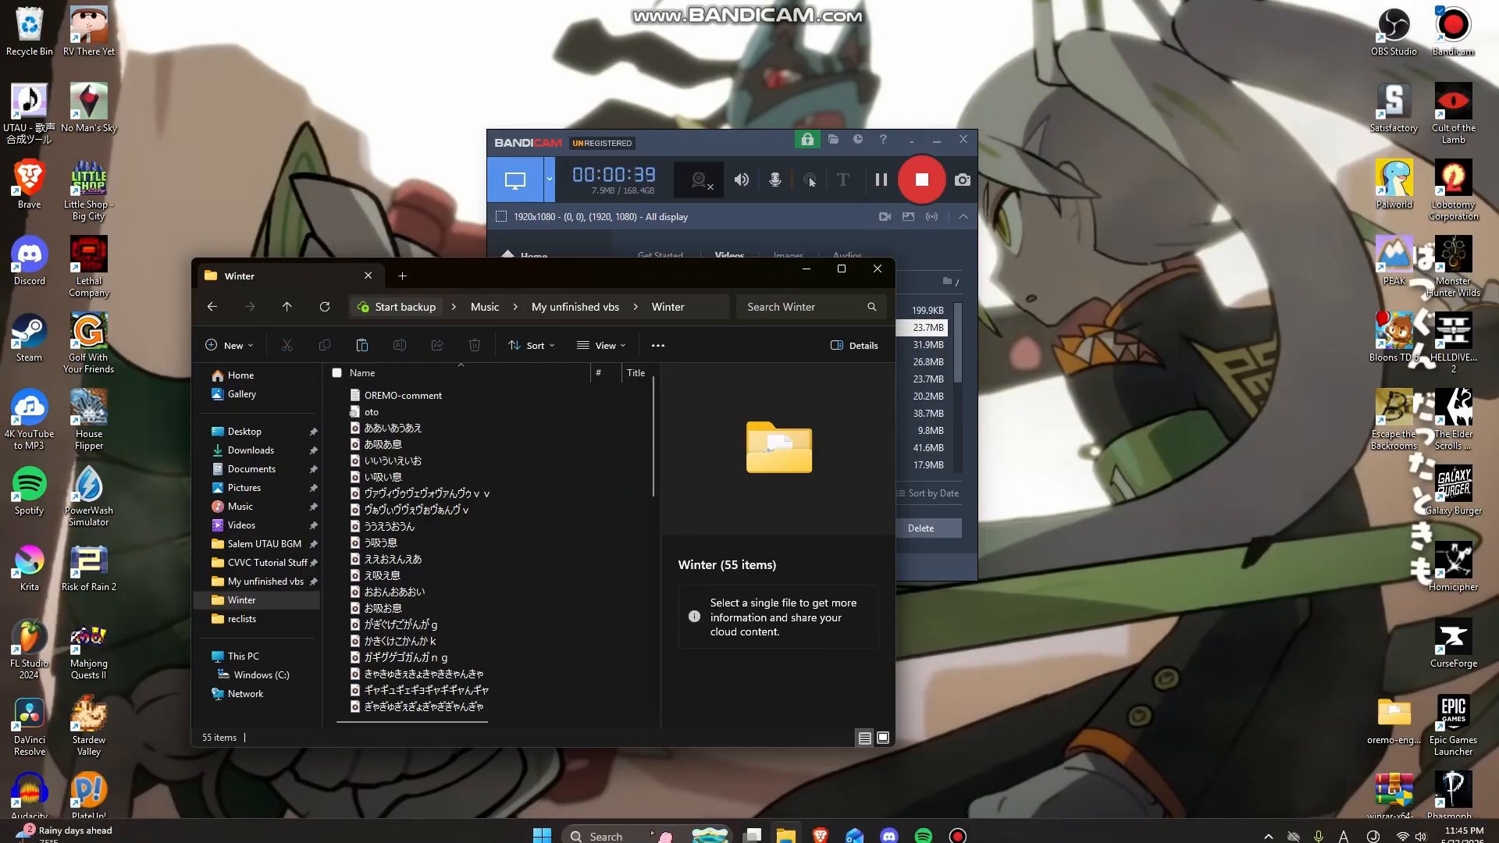
Search Windows for setparam, open the SetParam folder and launch the setParam application
left_click(649, 825)
type("setparam")
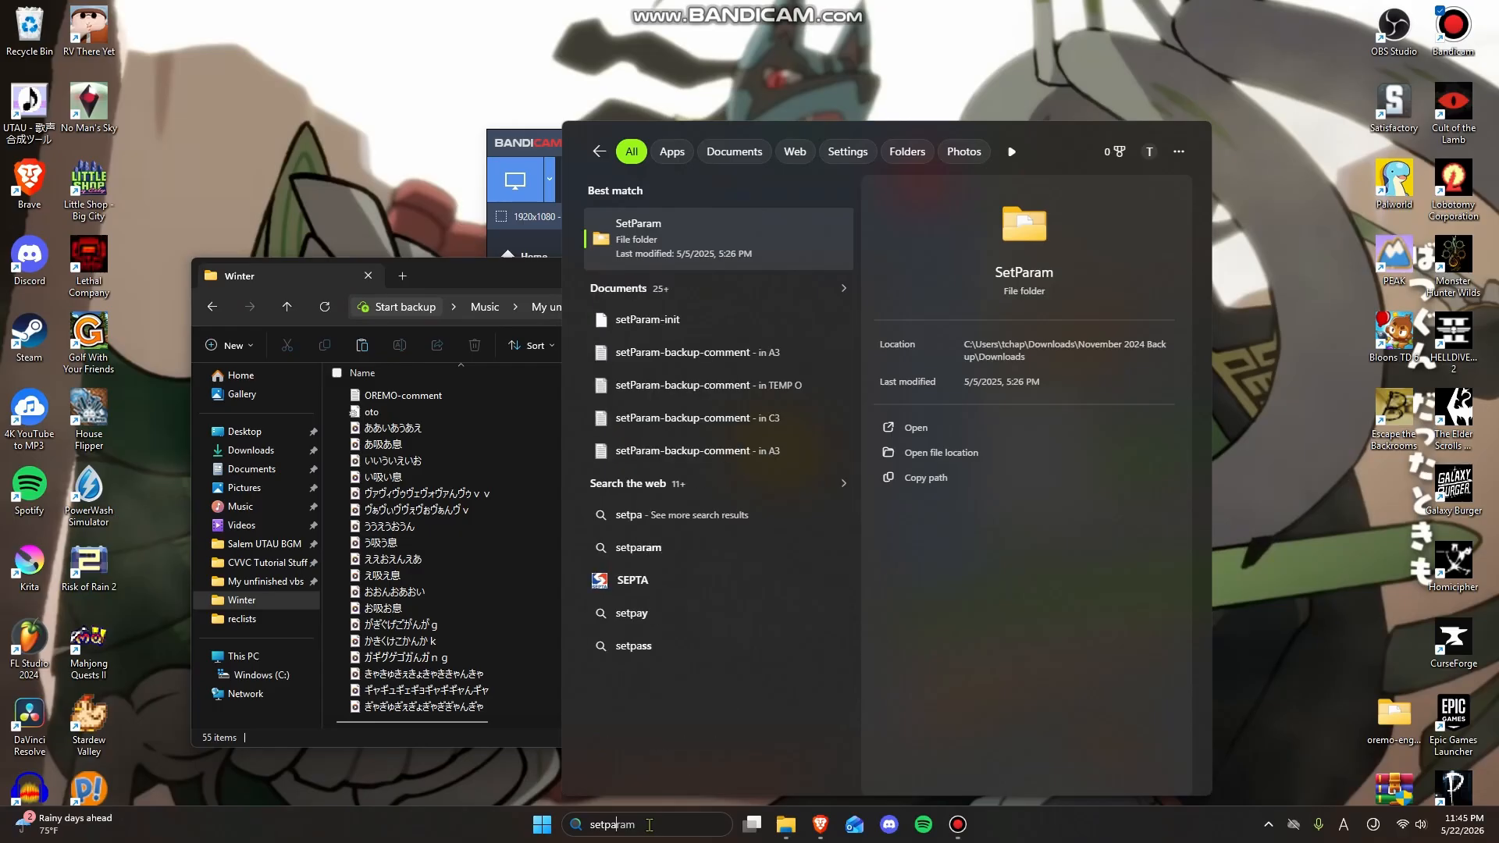
key("Return")
left_click_drag(529, 294, 672, 221)
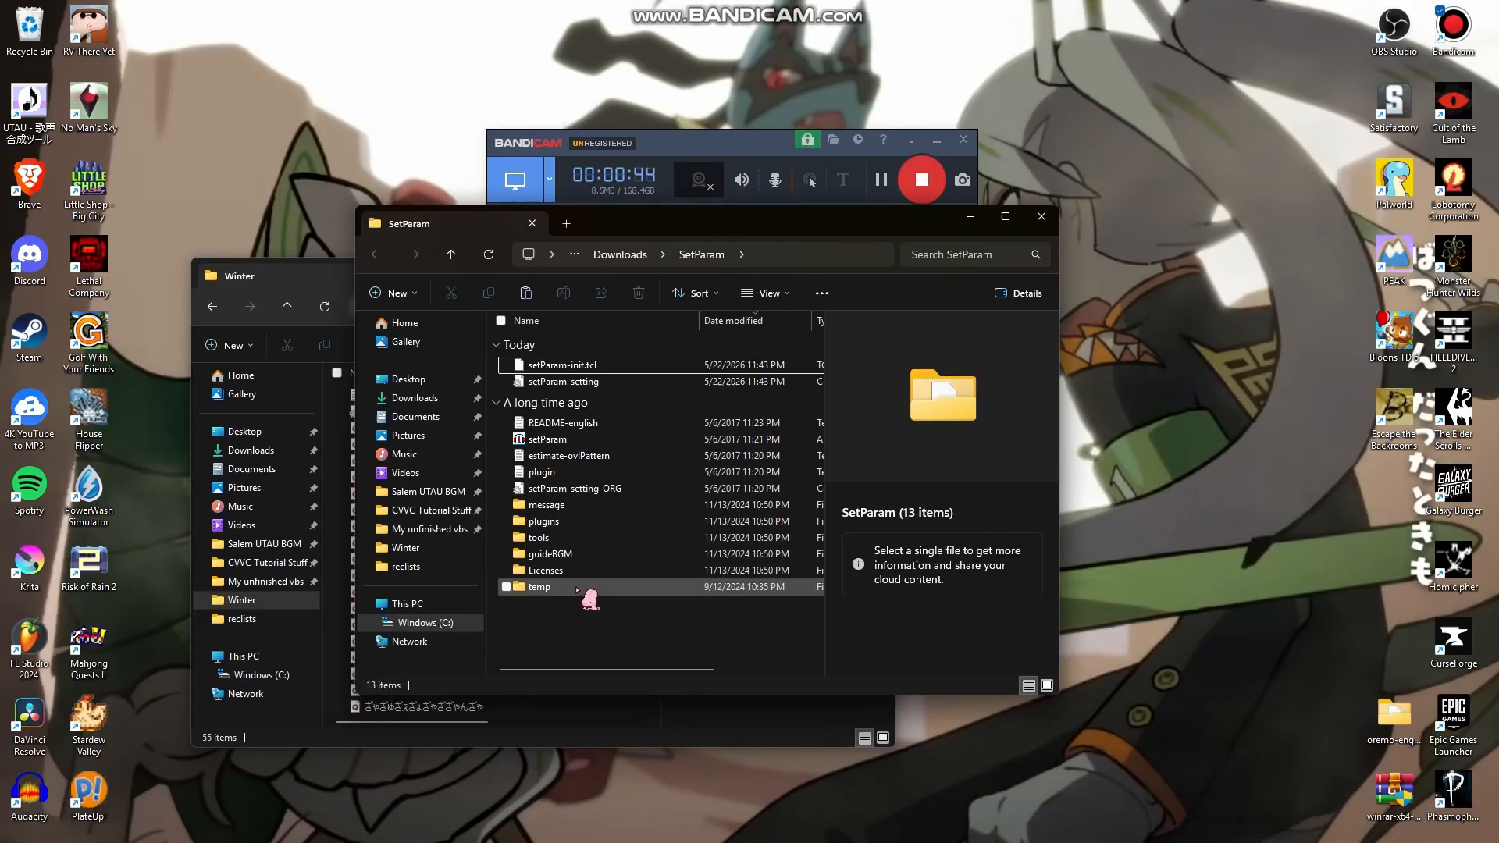
double_click(549, 440)
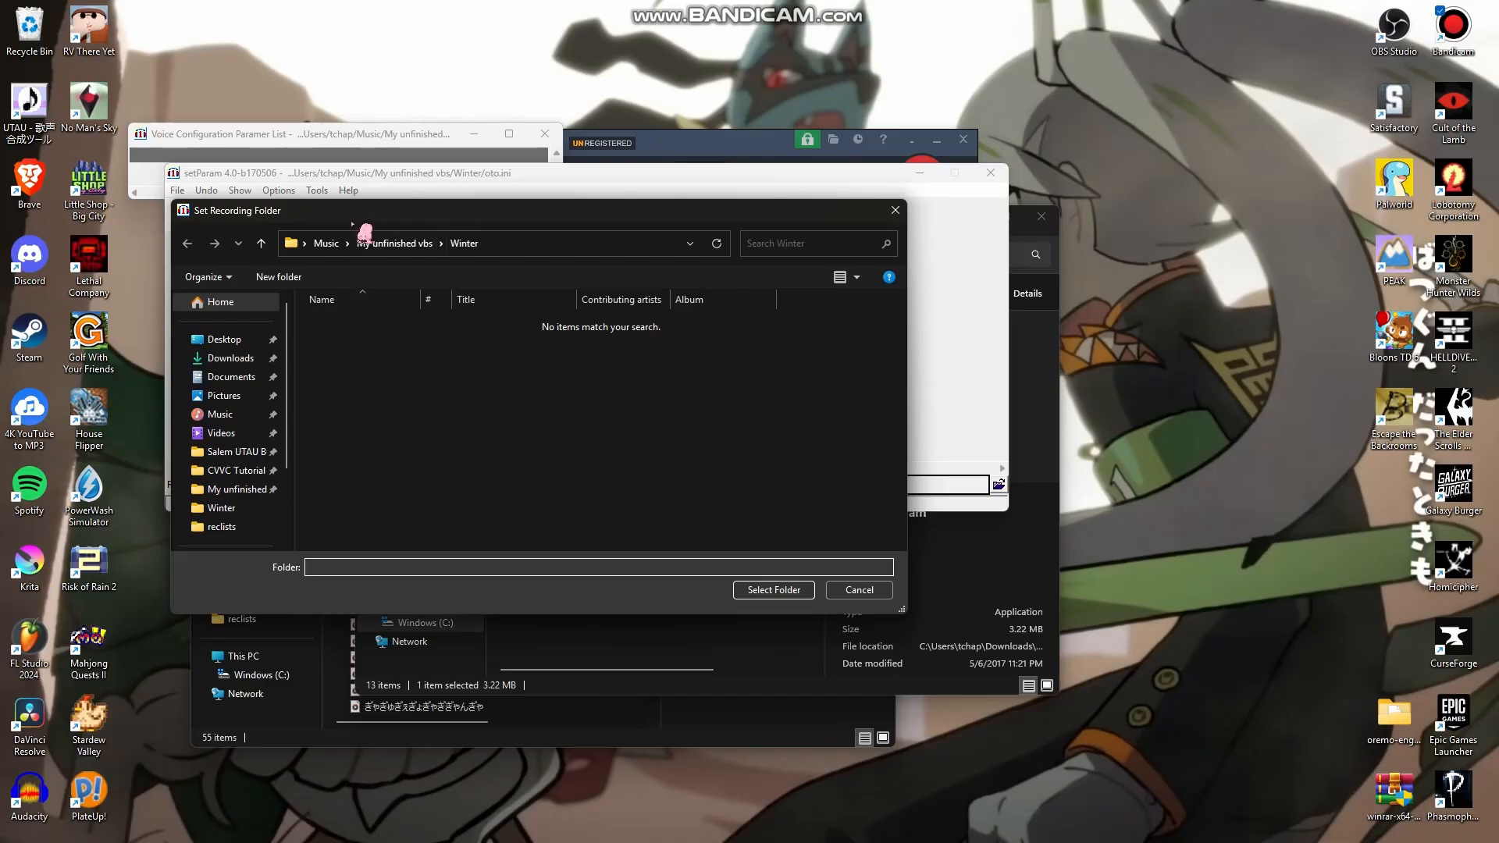
Set the Winter folder inside My unfinished vbs as the recording folder and load its oto voice configuration file
left_click_drag(369, 213, 528, 160)
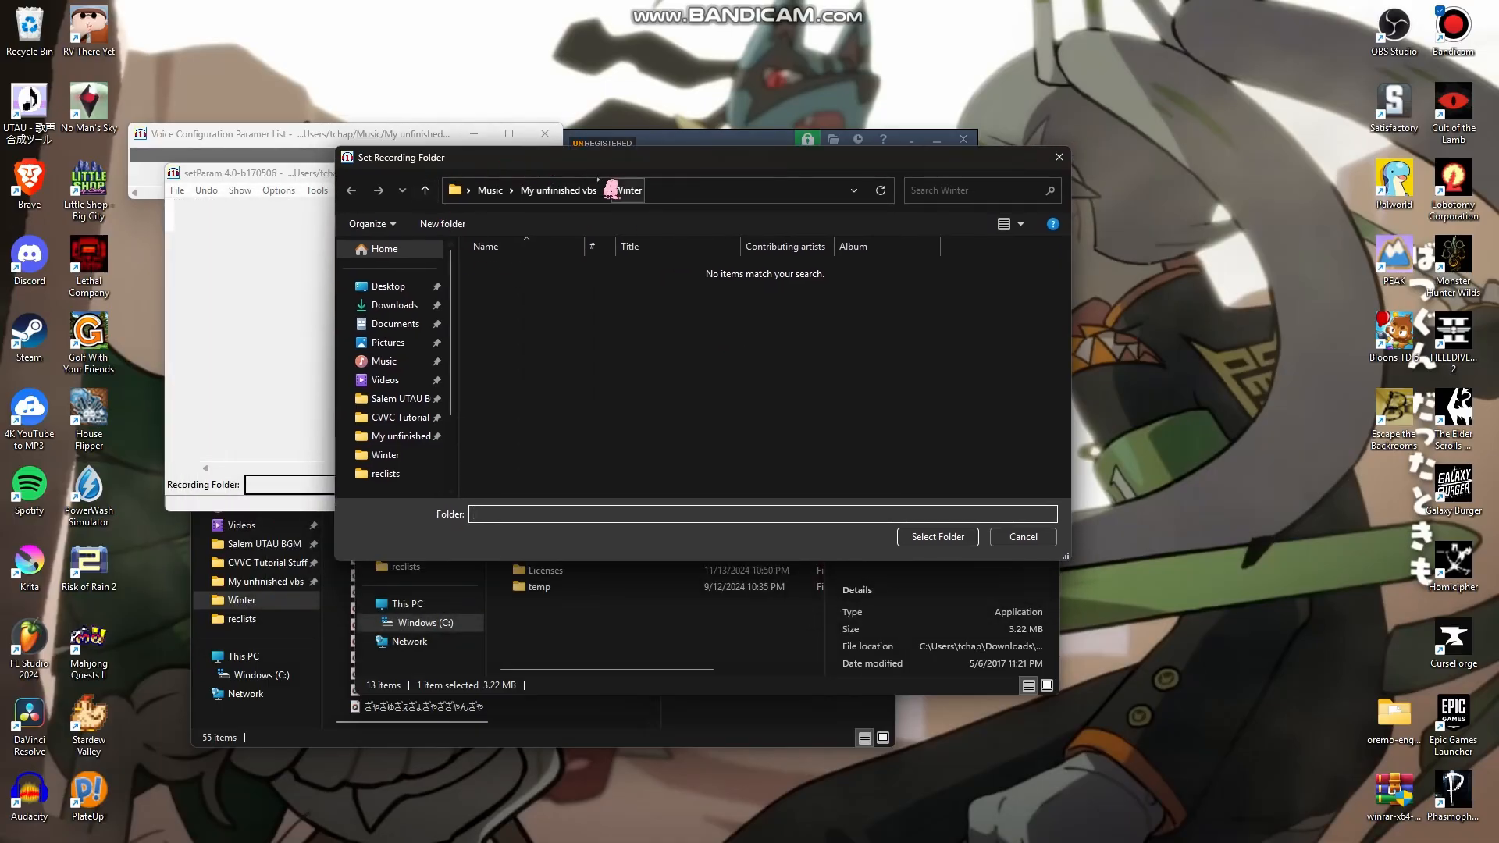
left_click(406, 435)
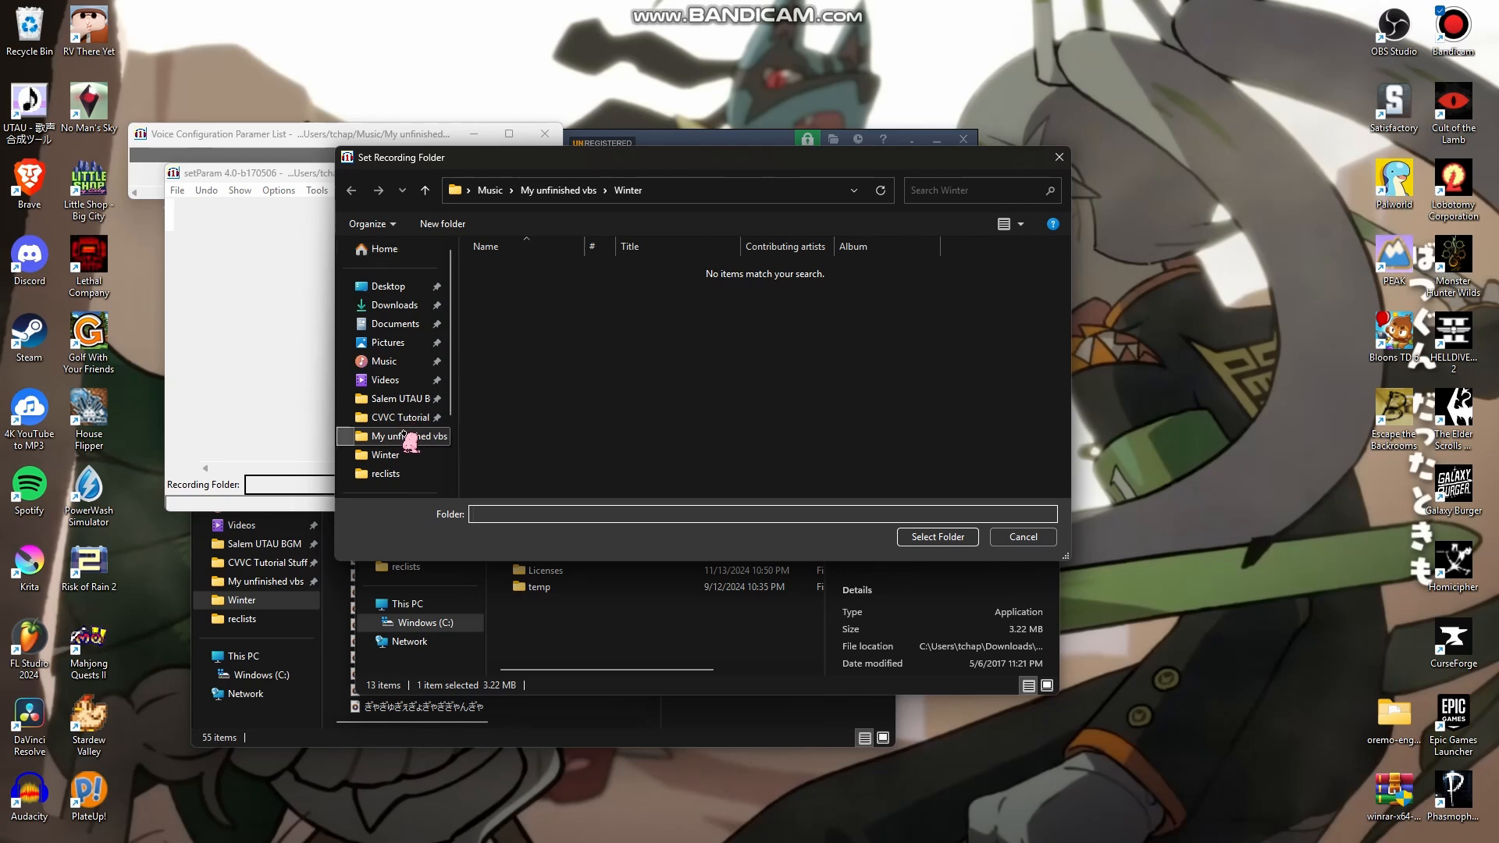
double_click(512, 416)
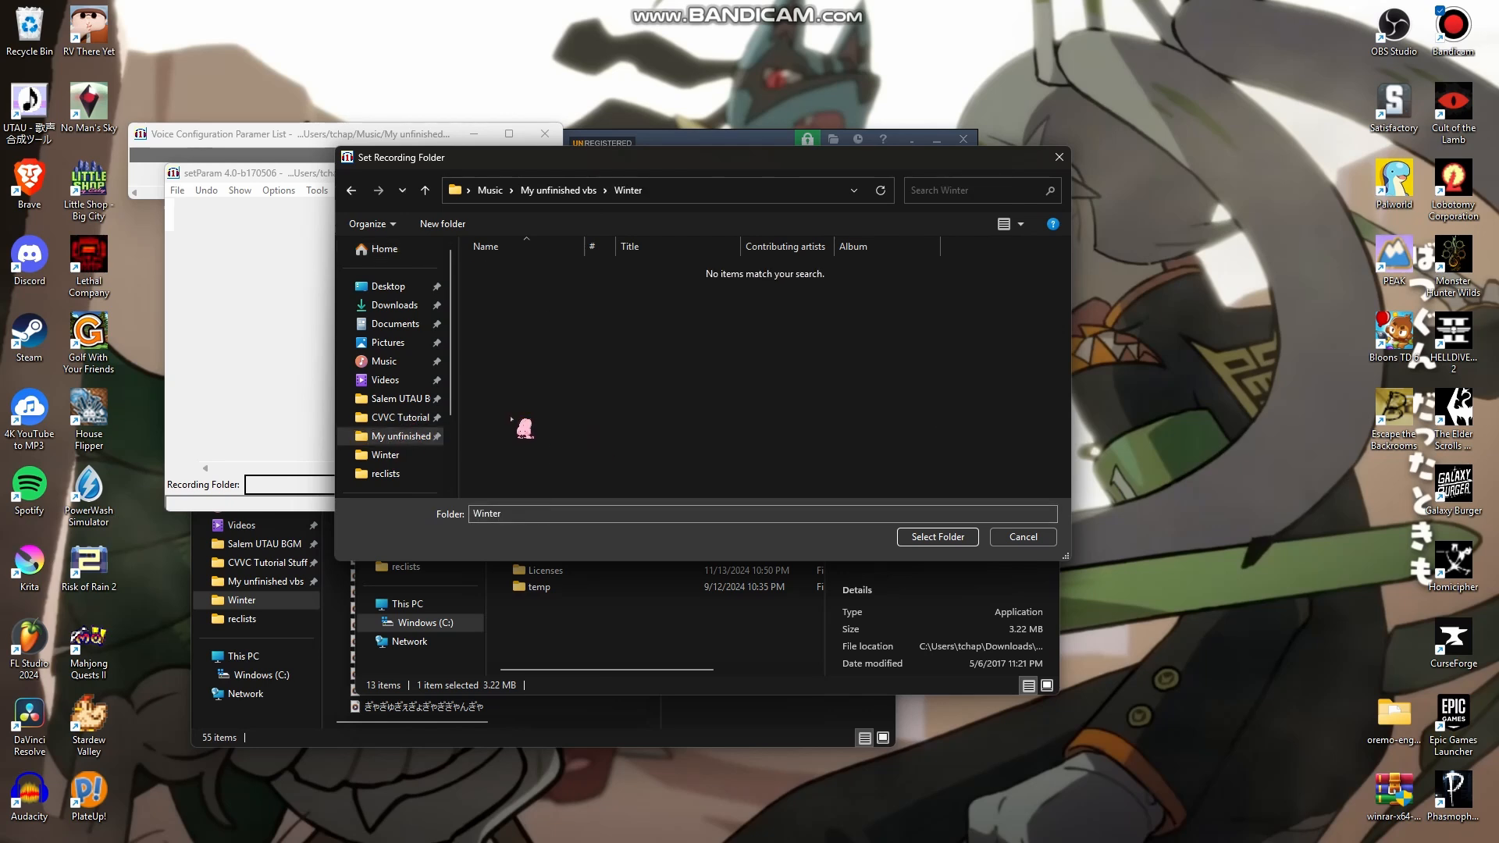
left_click(949, 541)
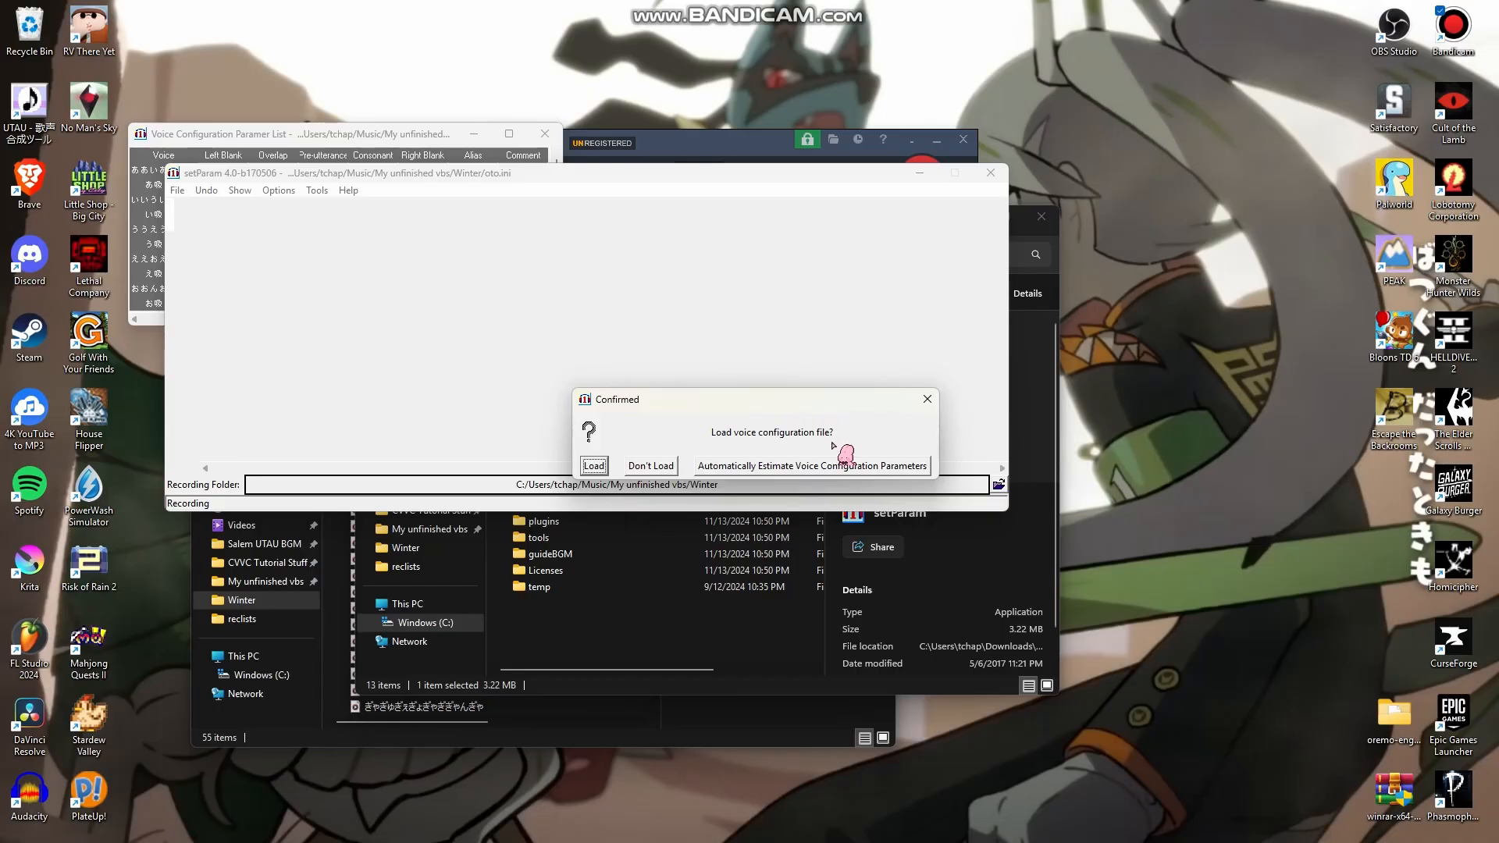
left_click(597, 467)
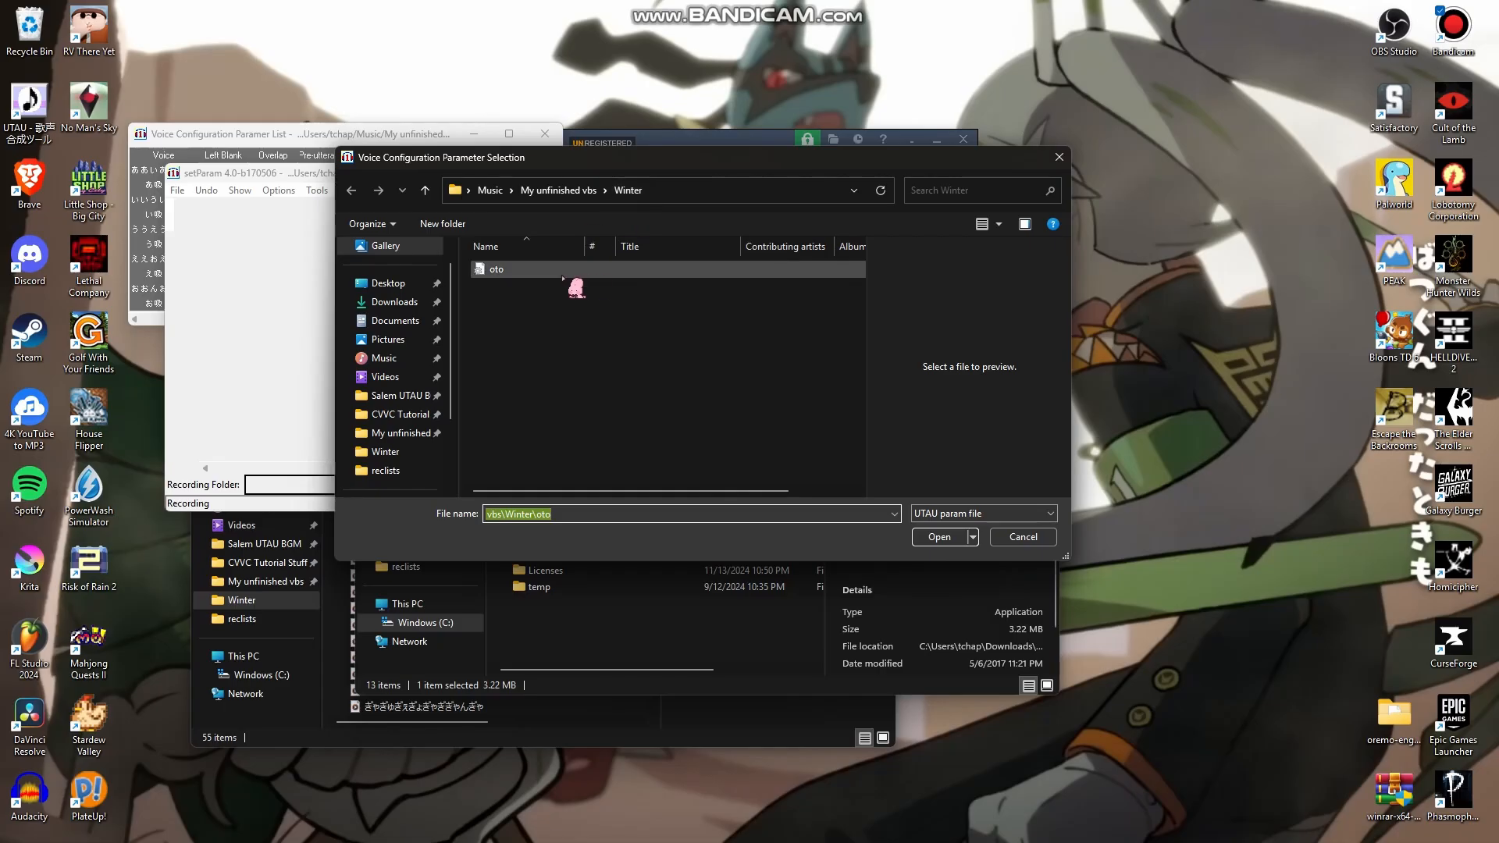
left_click(939, 539)
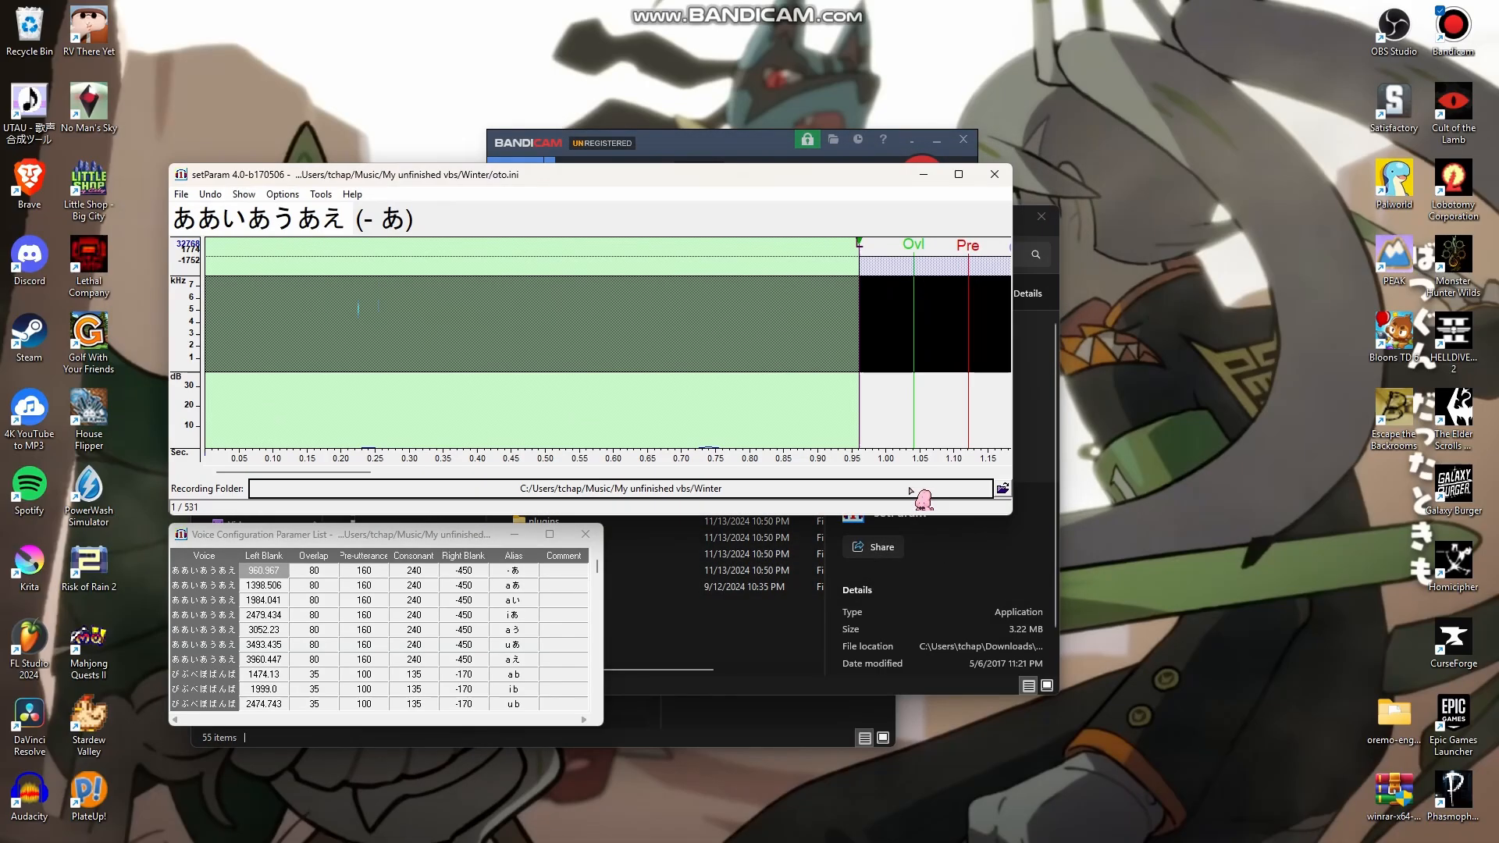
Separate the two setParam windows, extend the parameter list to full screen height and place the waveform window beside it
left_click_drag(561, 183, 990, 302)
left_click_drag(403, 539, 352, 285)
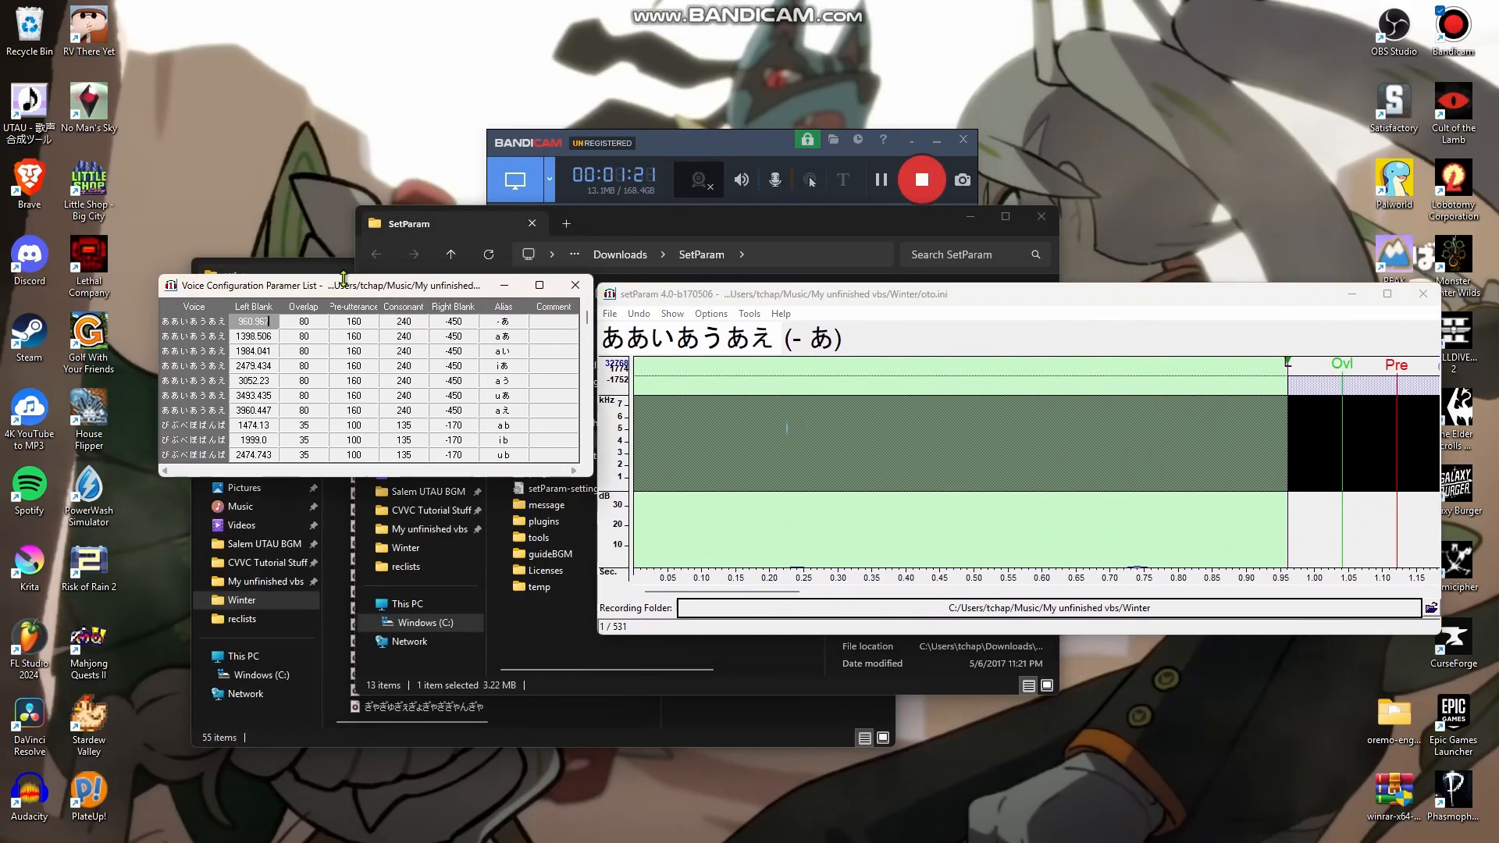
double_click(343, 277)
left_click_drag(467, 14, 434, 15)
left_click_drag(1037, 297, 1000, 295)
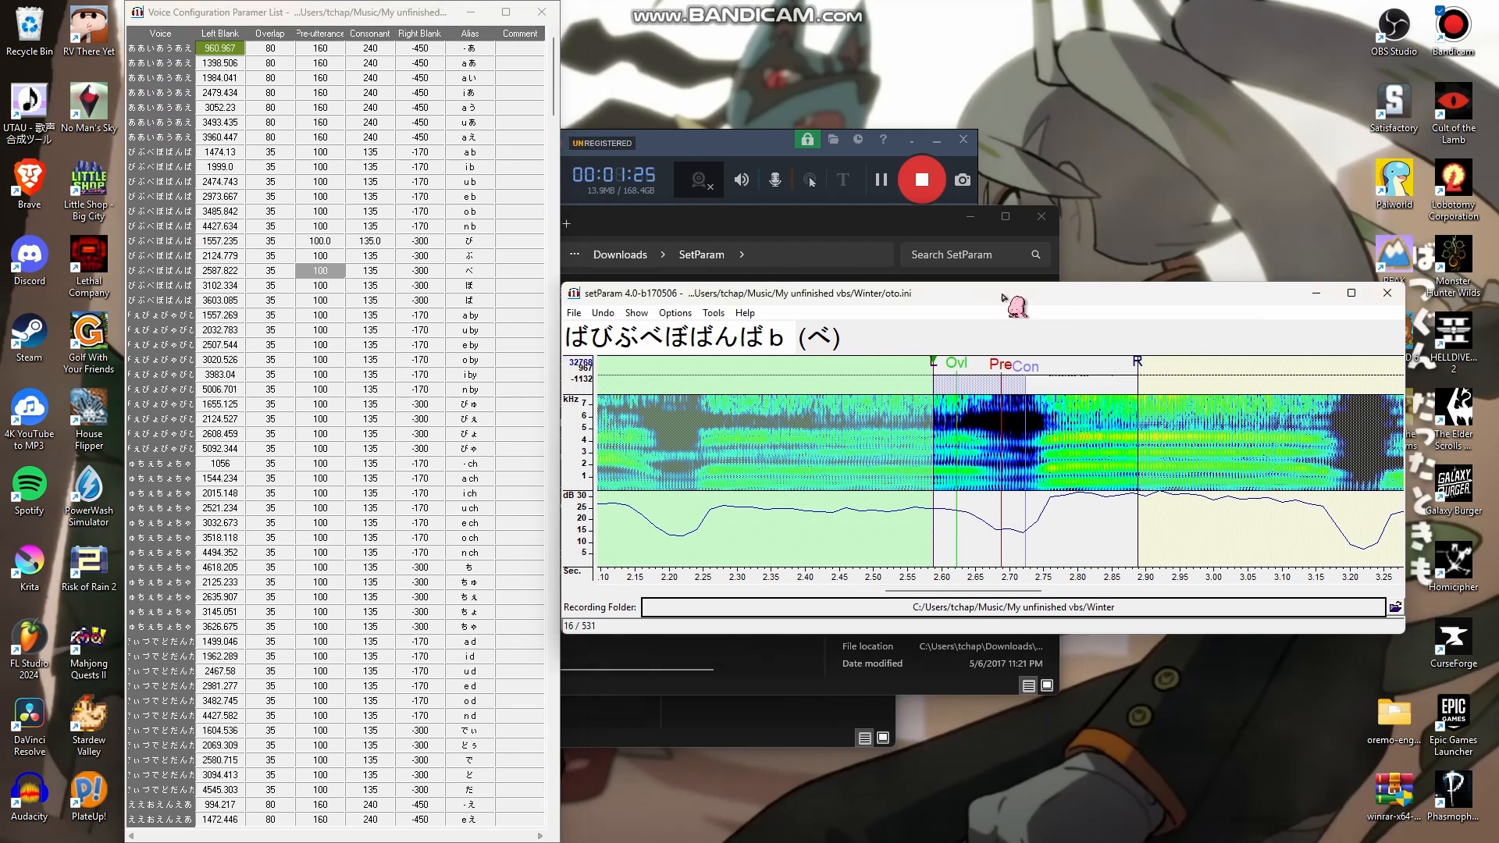
Close the SetParam and Winter folder windows, reposition the waveform window and minimize Bandicam
left_click(1041, 216)
left_click(874, 268)
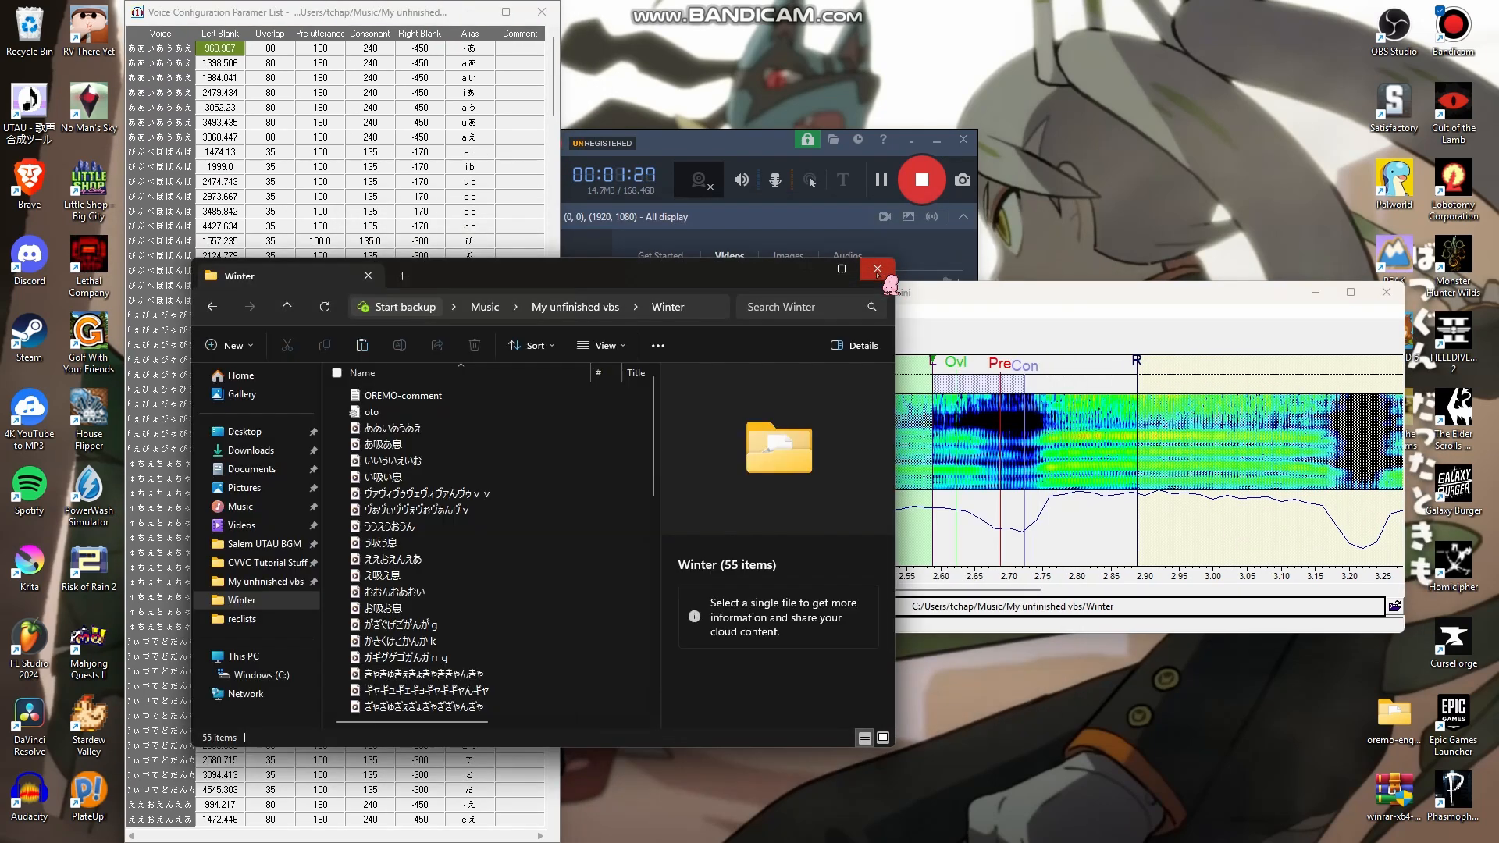
left_click_drag(1043, 299, 984, 250)
left_click(937, 140)
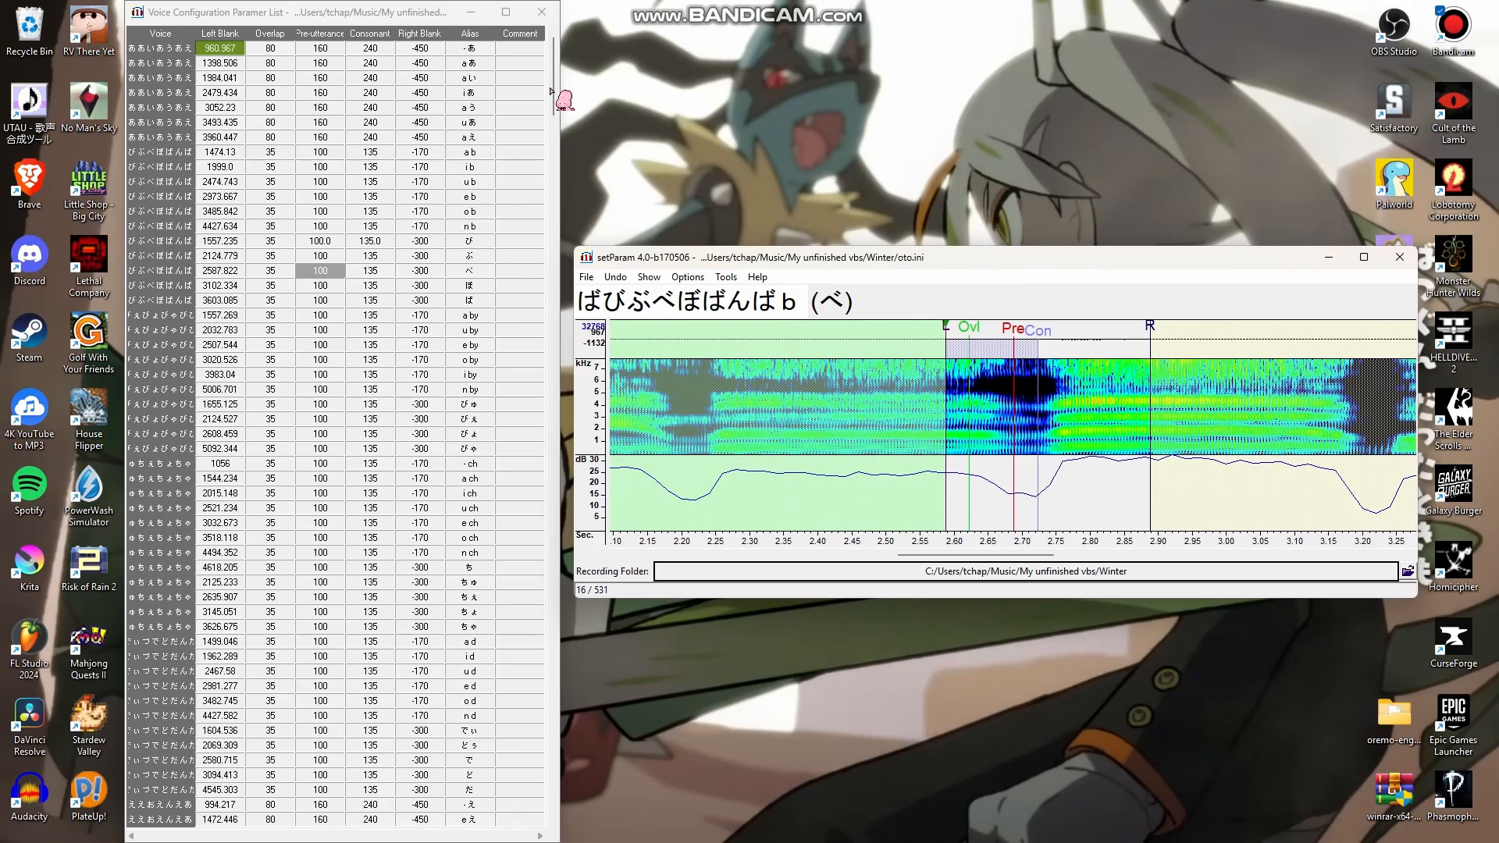
Browse the voice parameter list, step through the ああいあうあえ entries from - あ to a え, and view the a by and a b entries
left_click_drag(551, 91, 556, 481)
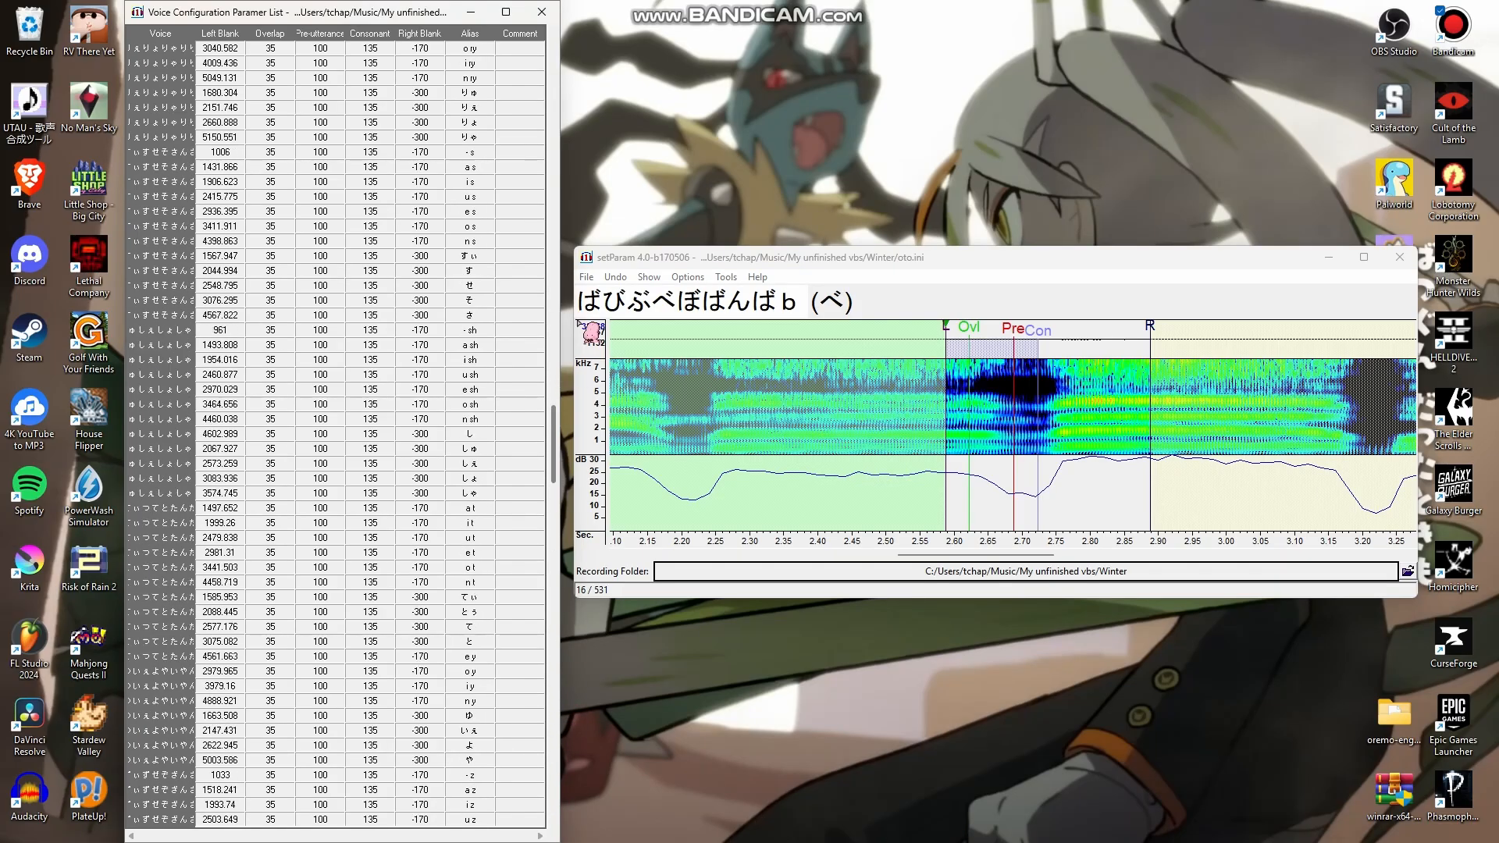
left_click_drag(579, 322, 557, 57)
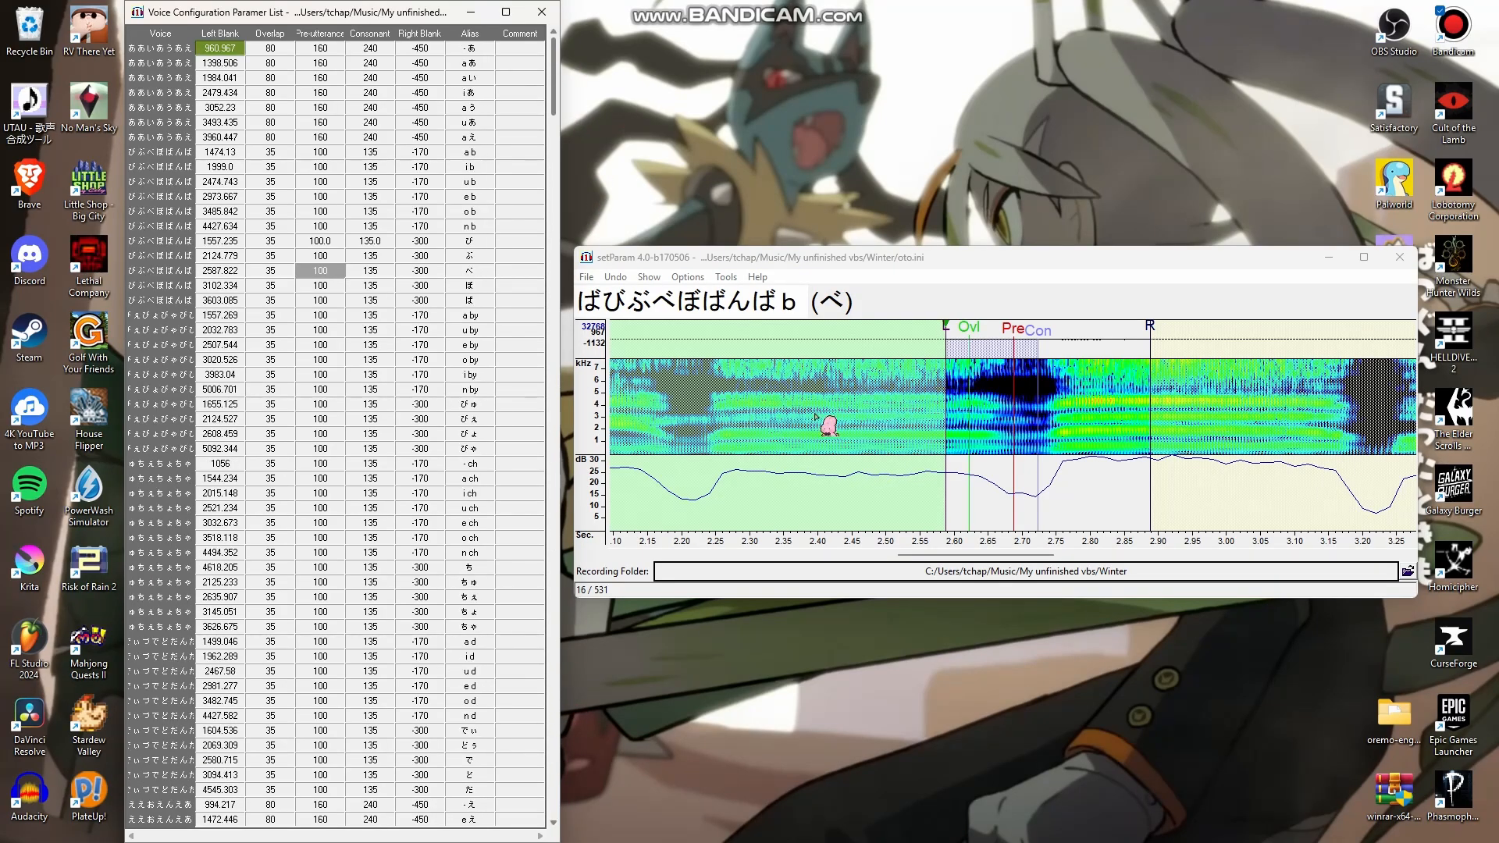
left_click(523, 47)
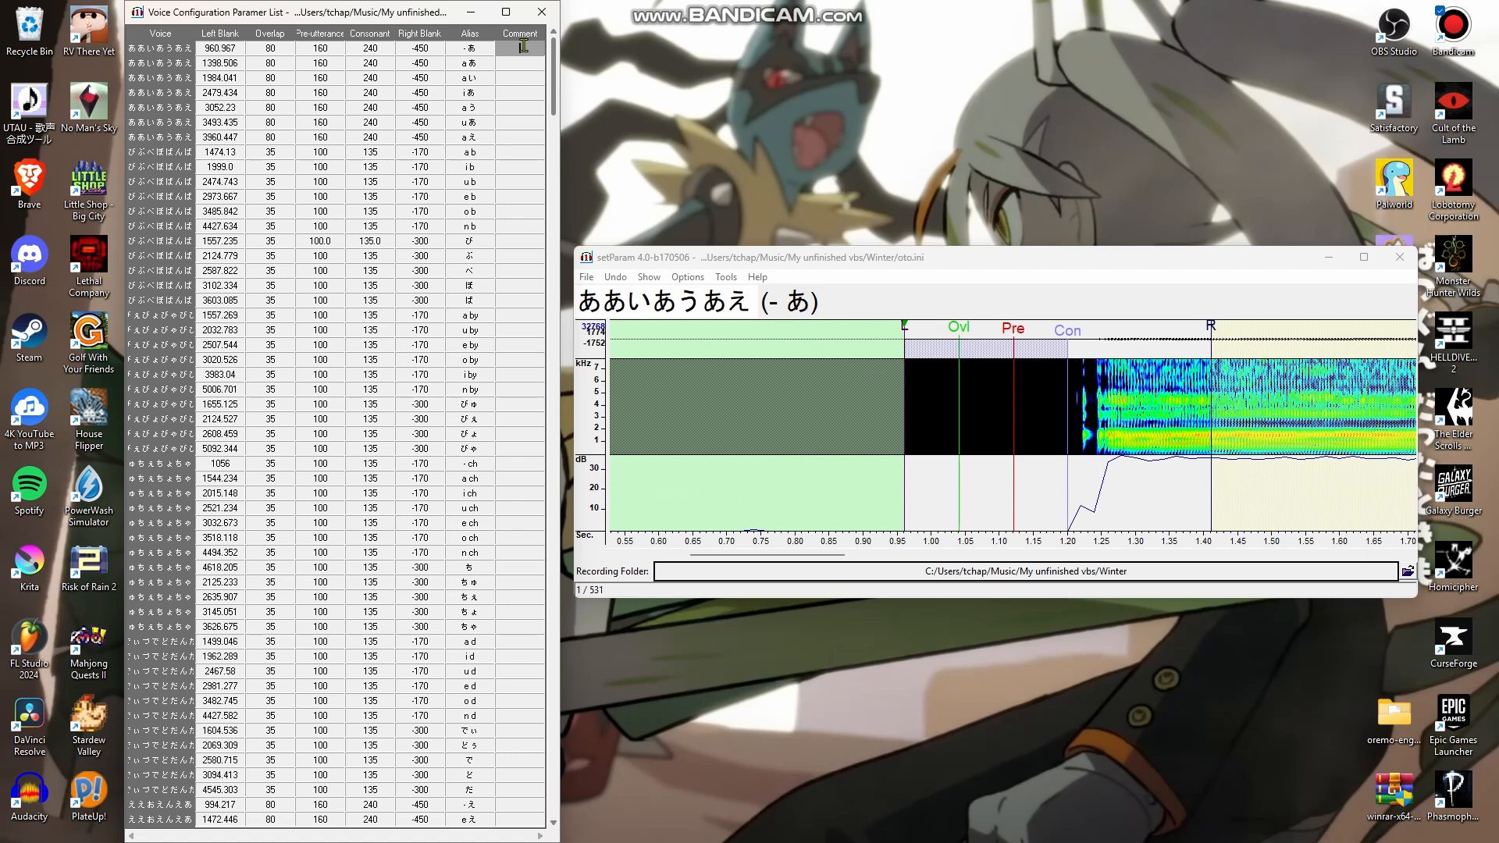
left_click(481, 49)
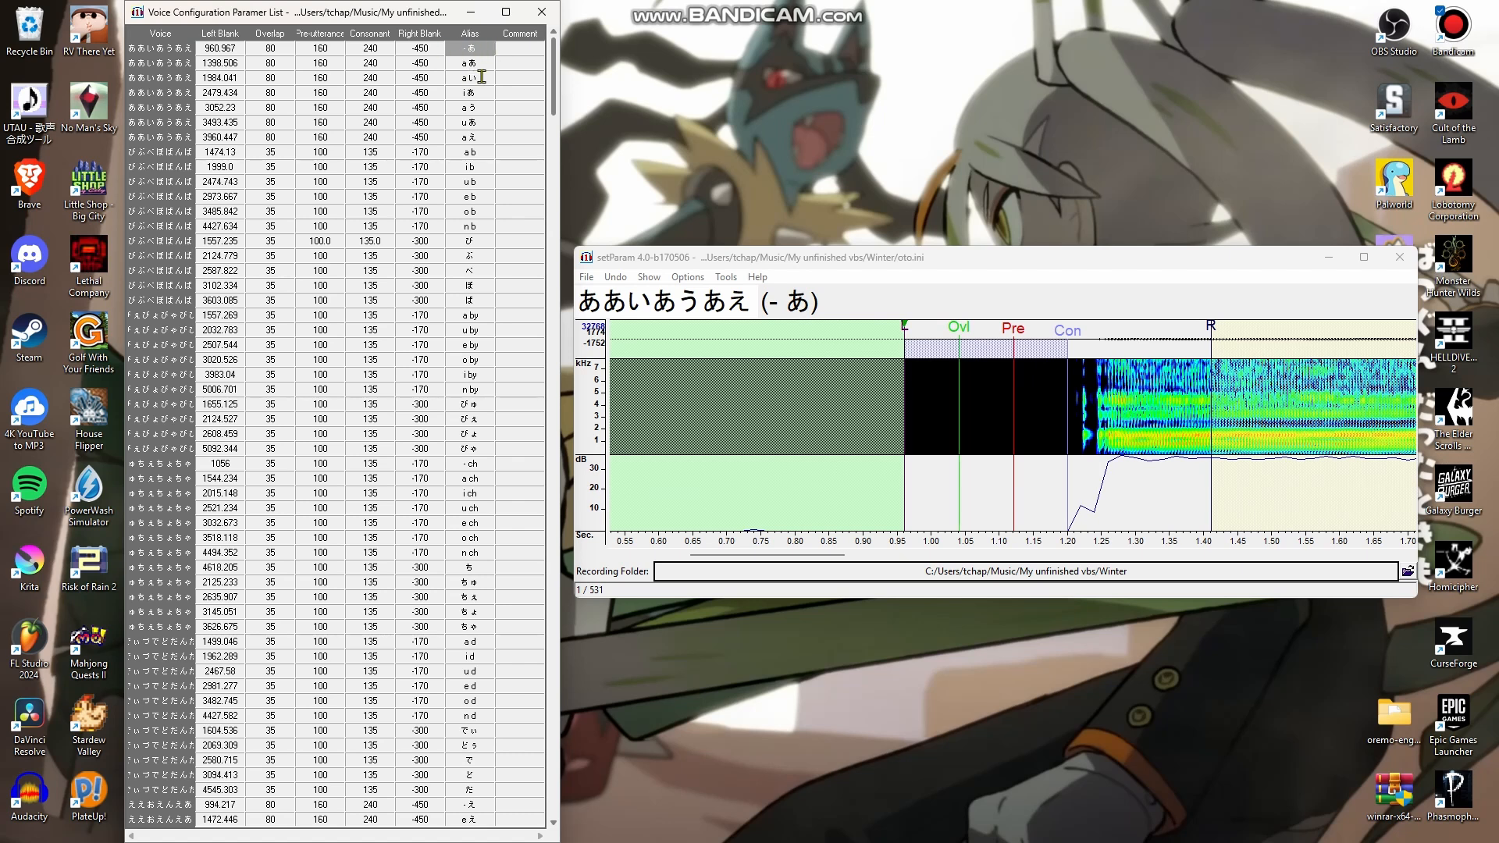
key("Down")
key("Down")
key("Down")
key("Down")
key("Down")
key("Down")
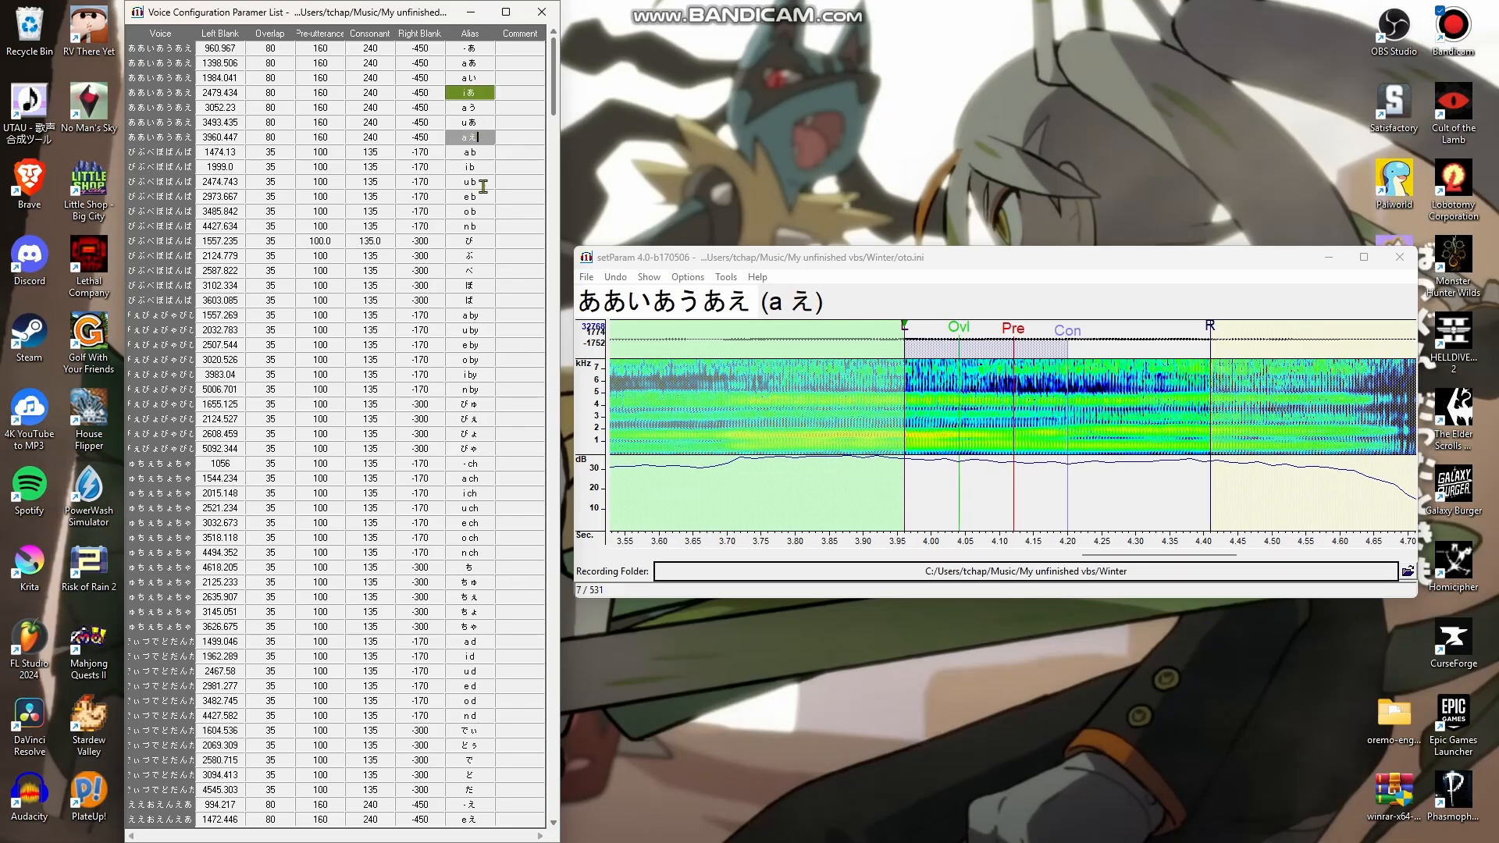
left_click(480, 314)
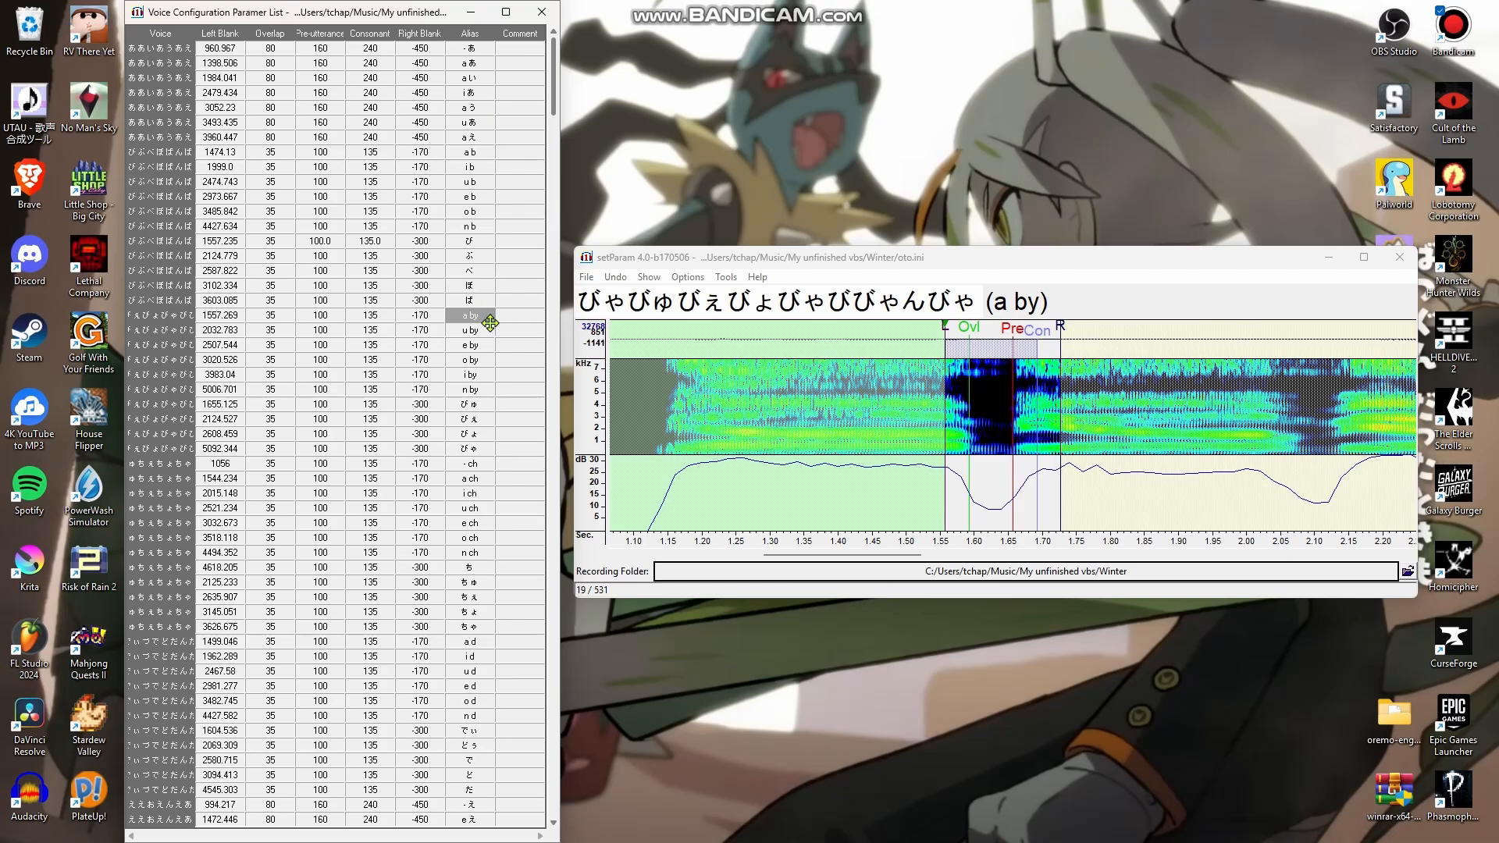
left_click(503, 152)
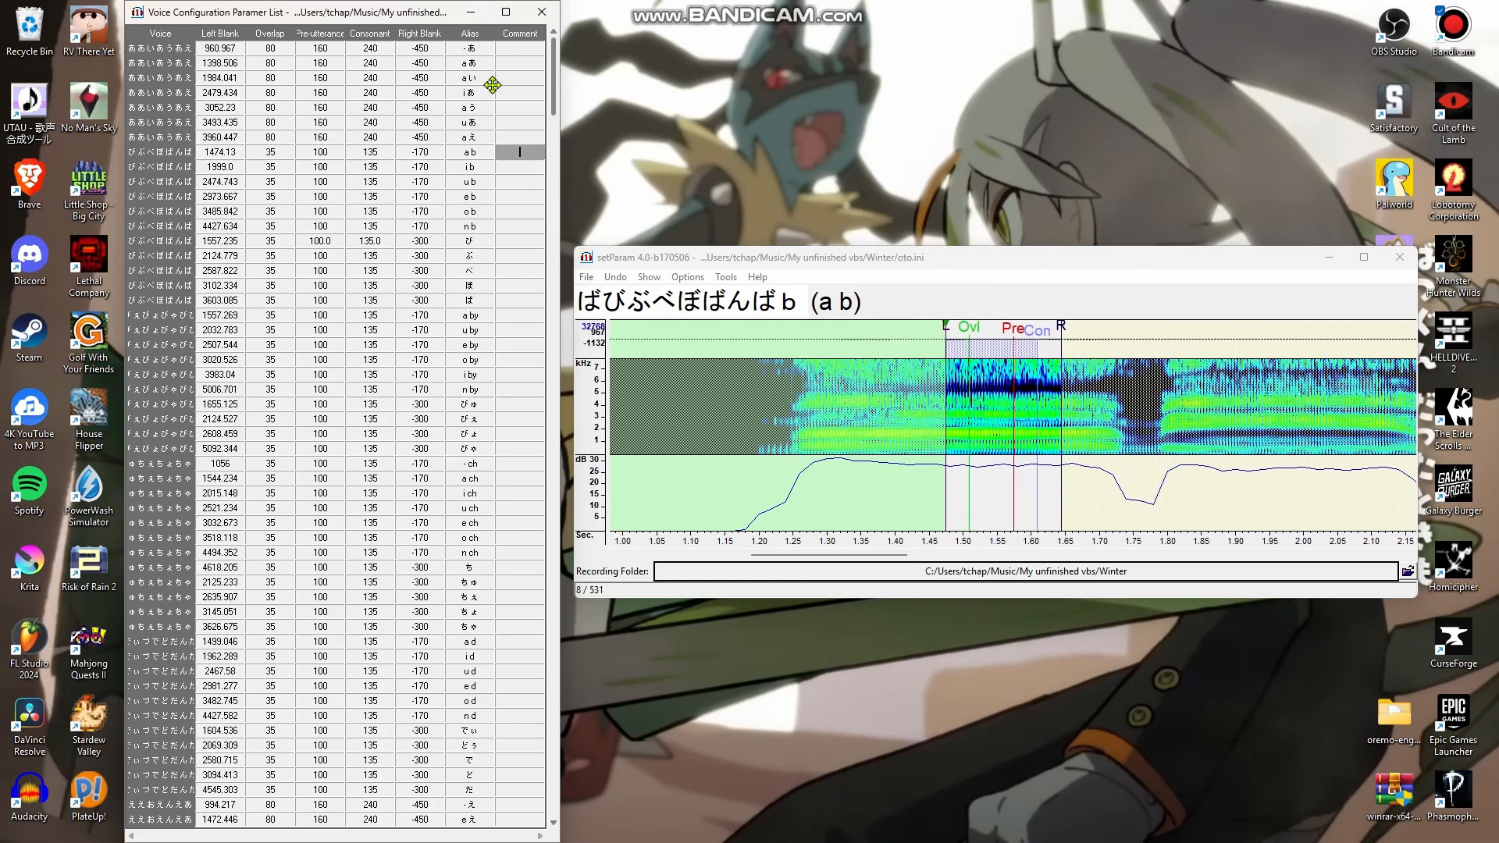
Return to the - あ entry of ああいあうあえ and widen the waveform window
left_click(517, 52)
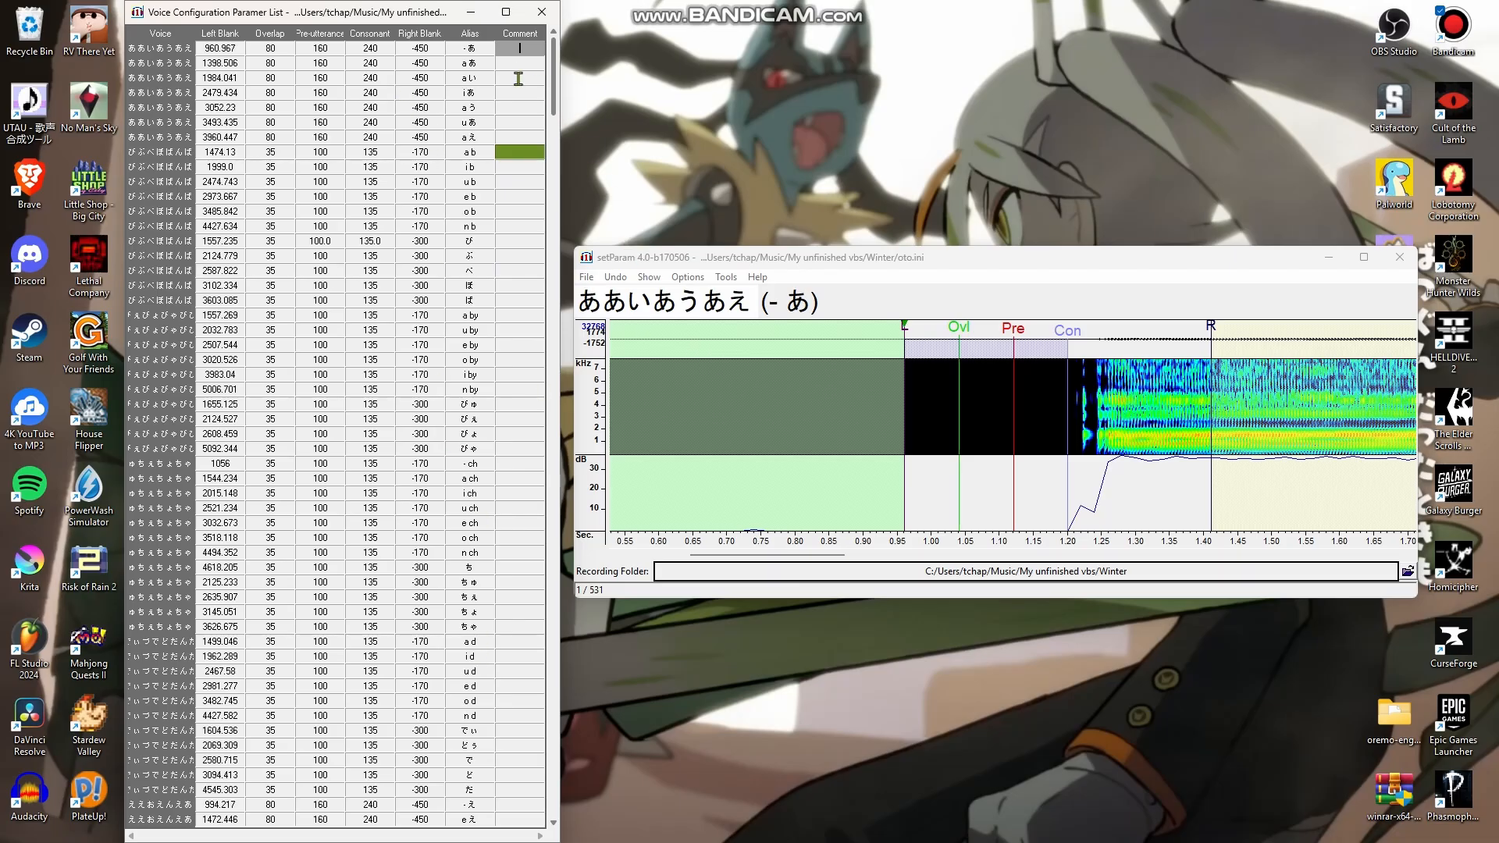
left_click(516, 47)
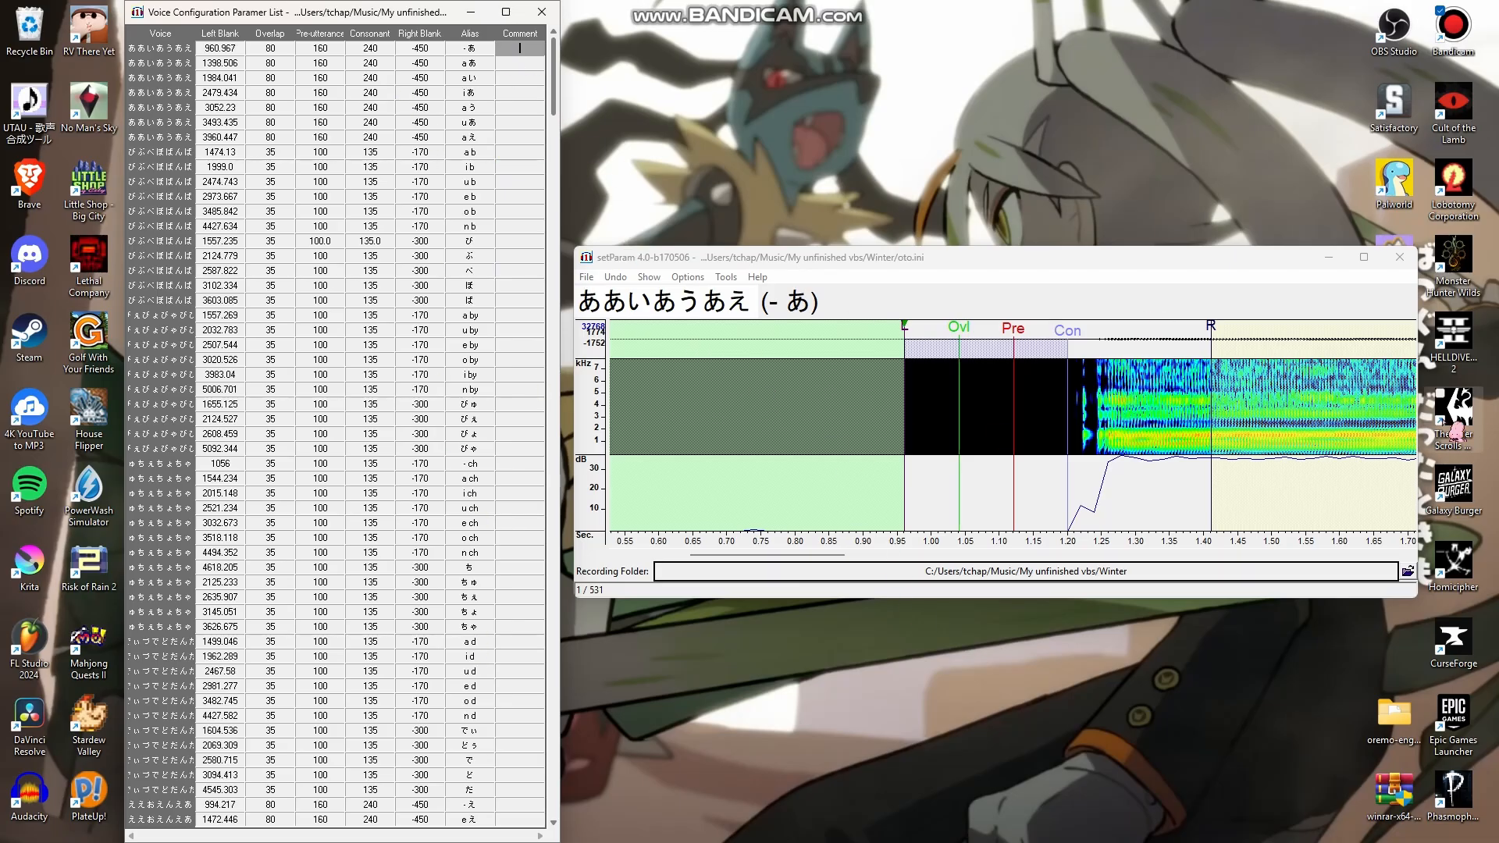
left_click_drag(1417, 421, 1466, 420)
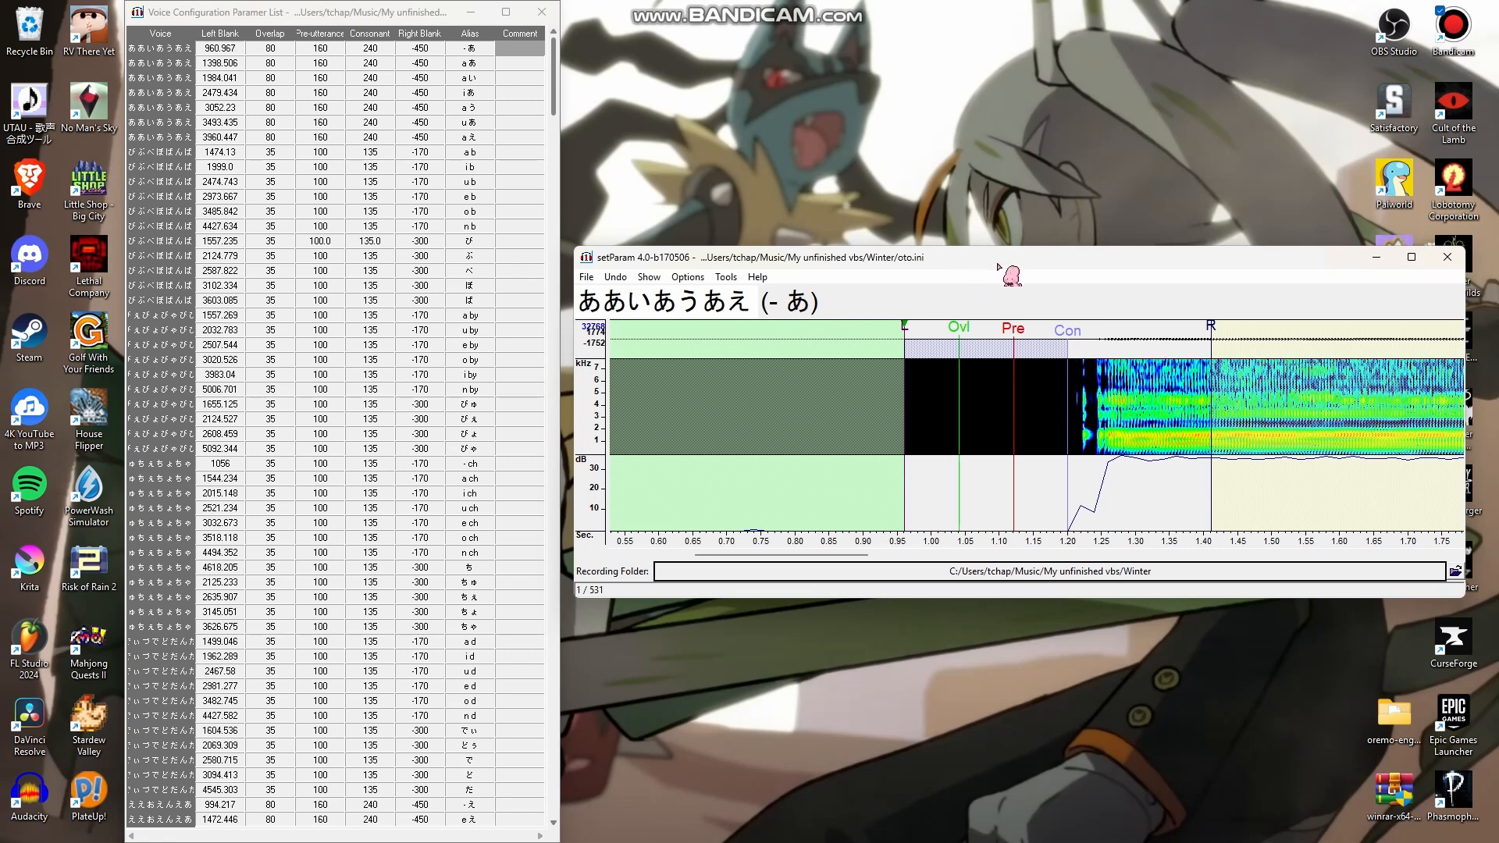
mouse_move(1000, 266)
left_mouse_down()
mouse_move(985, 266)
mouse_move(1006, 267)
left_mouse_up()
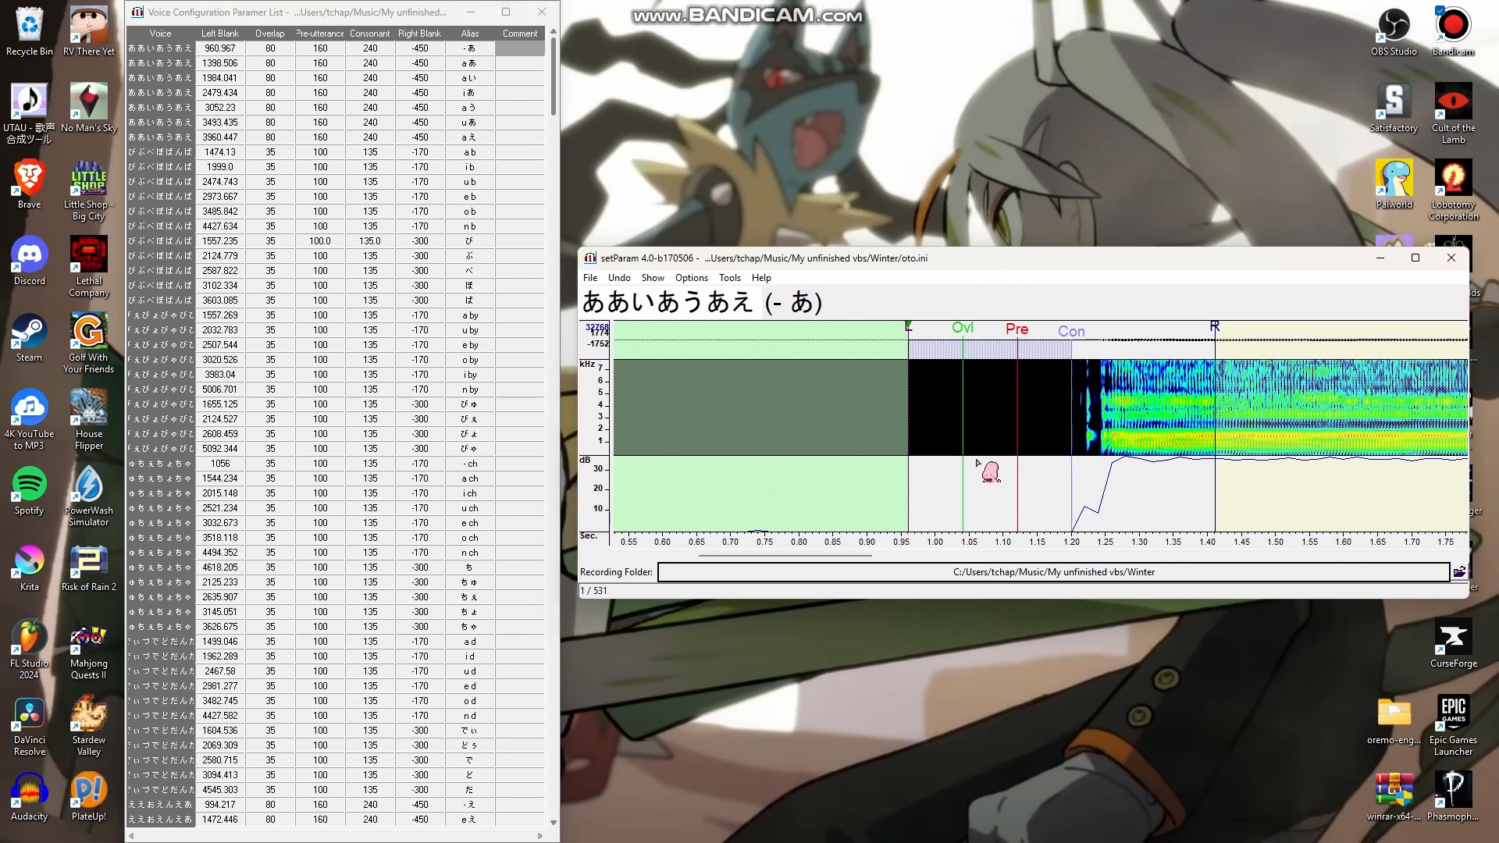
Move the left blank of the - あ entry to about 1070, bringing its markers to the vowel onset, and play the sample
scroll(985, 475, "down", 2)
left_click_drag(915, 555, 970, 556)
left_click_drag(746, 326, 795, 326)
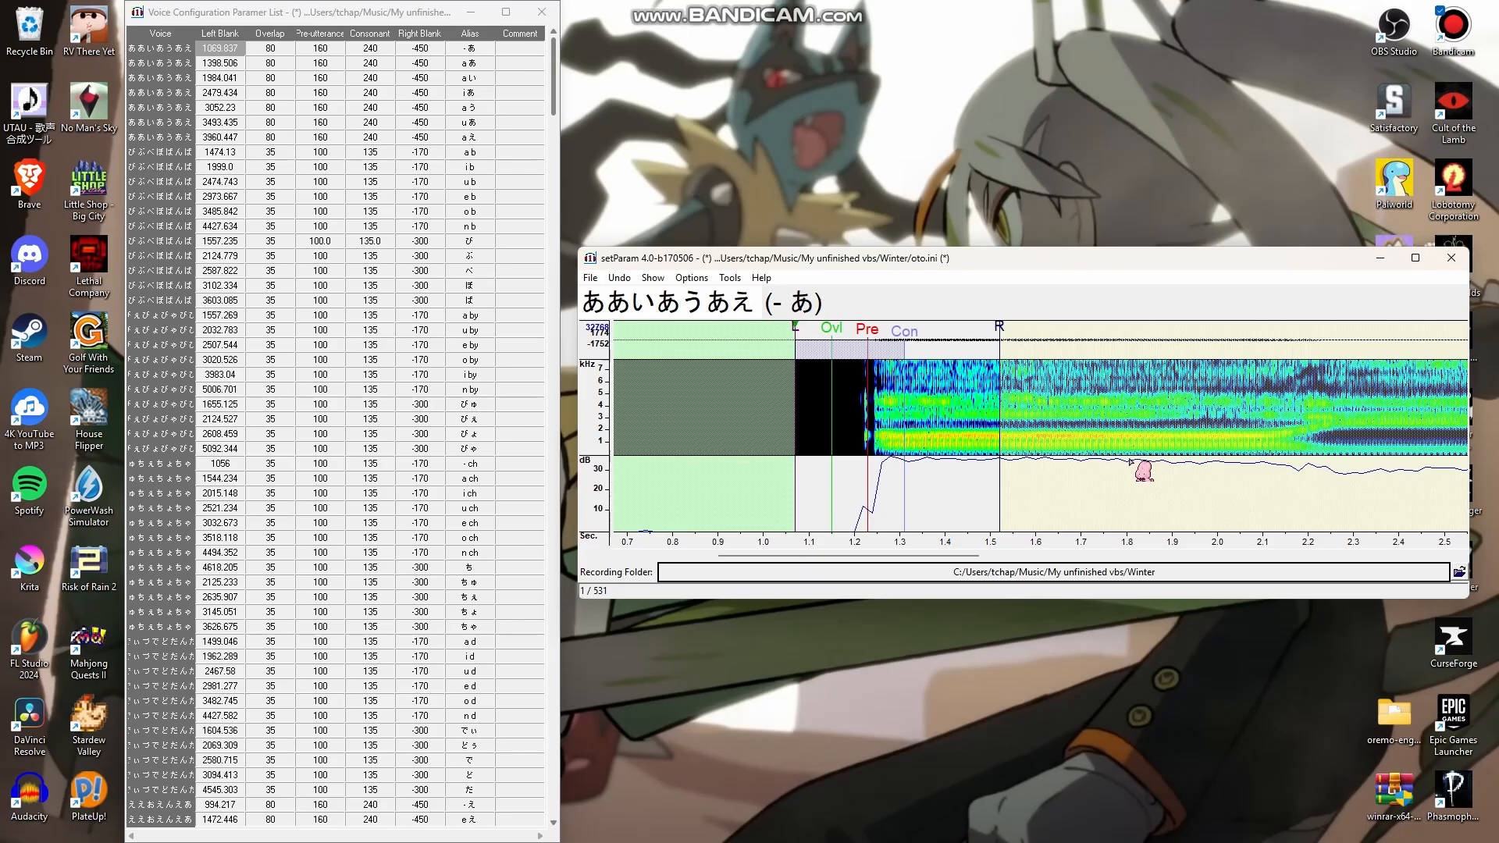
key("space")
scroll(873, 399, "up", 1)
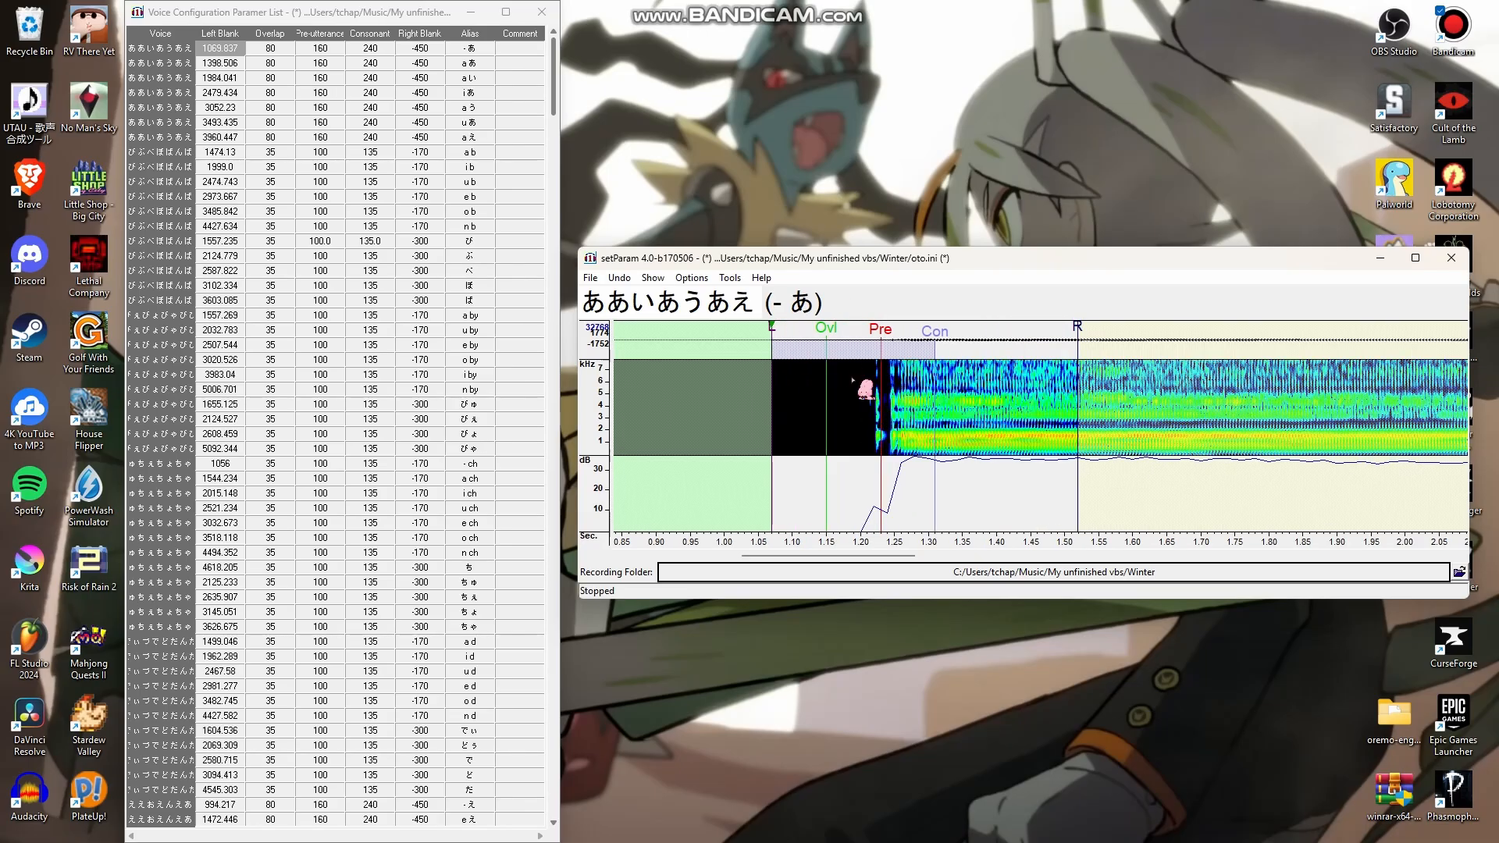
Move the left blank of the - あ entry to about 1084 and that of the a あ entry to about 1465
left_click_drag(773, 331, 784, 331)
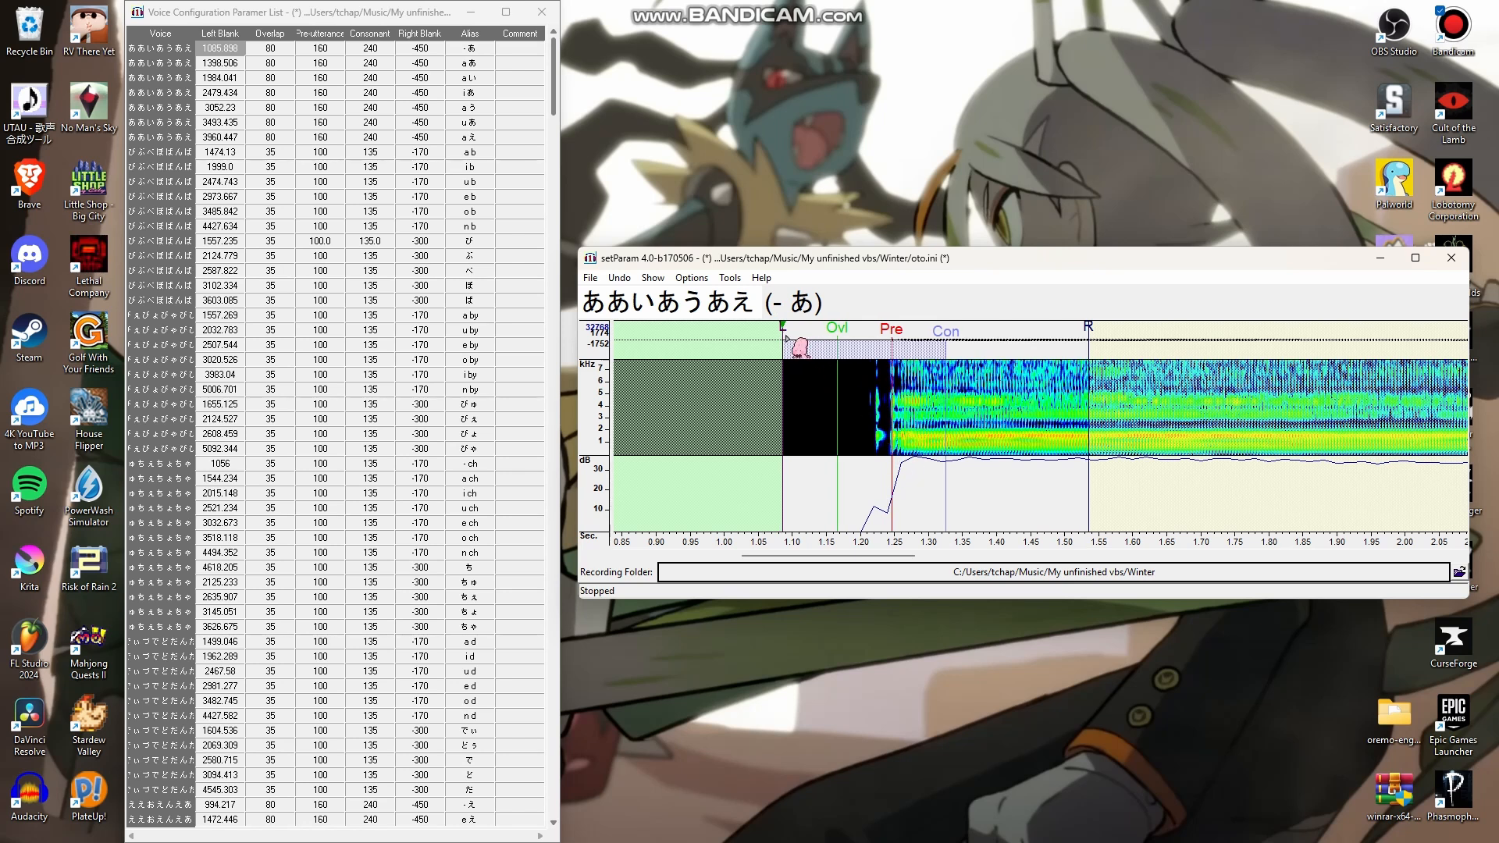
left_click_drag(785, 331, 782, 331)
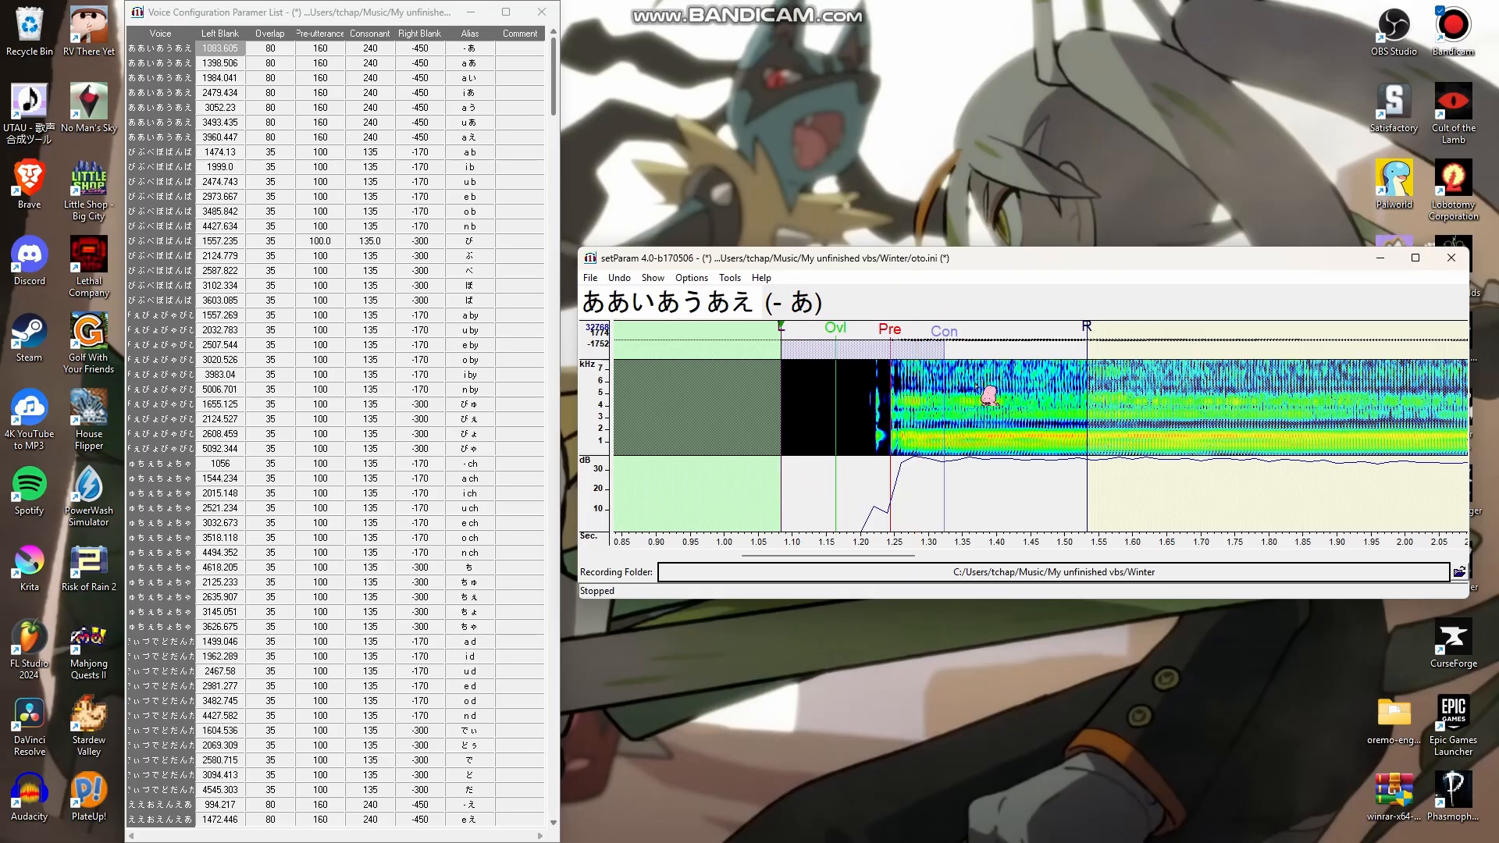
key("Down")
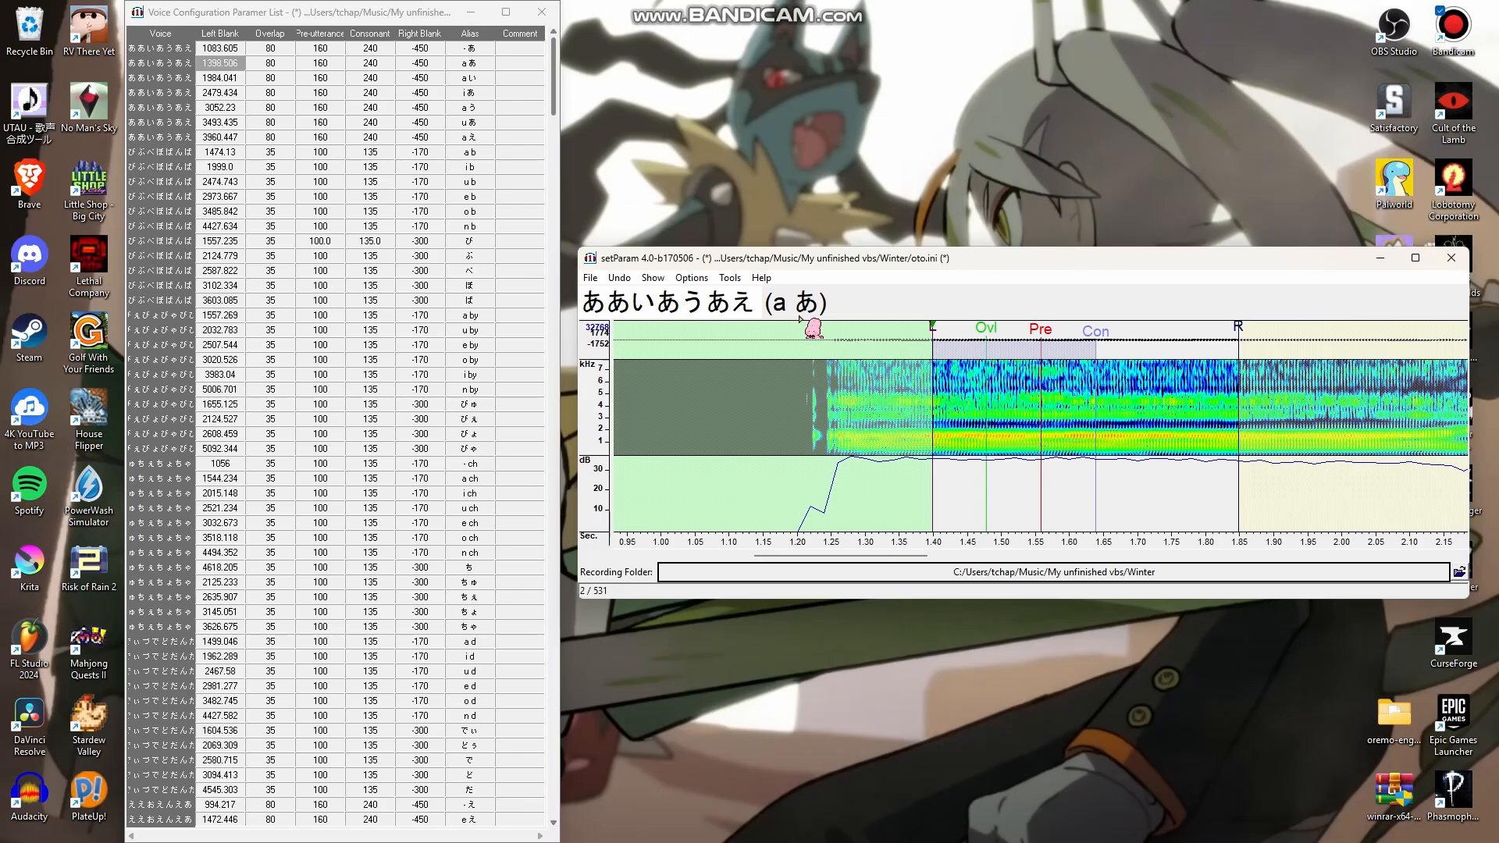
key("space")
scroll(1060, 447, "down", 1)
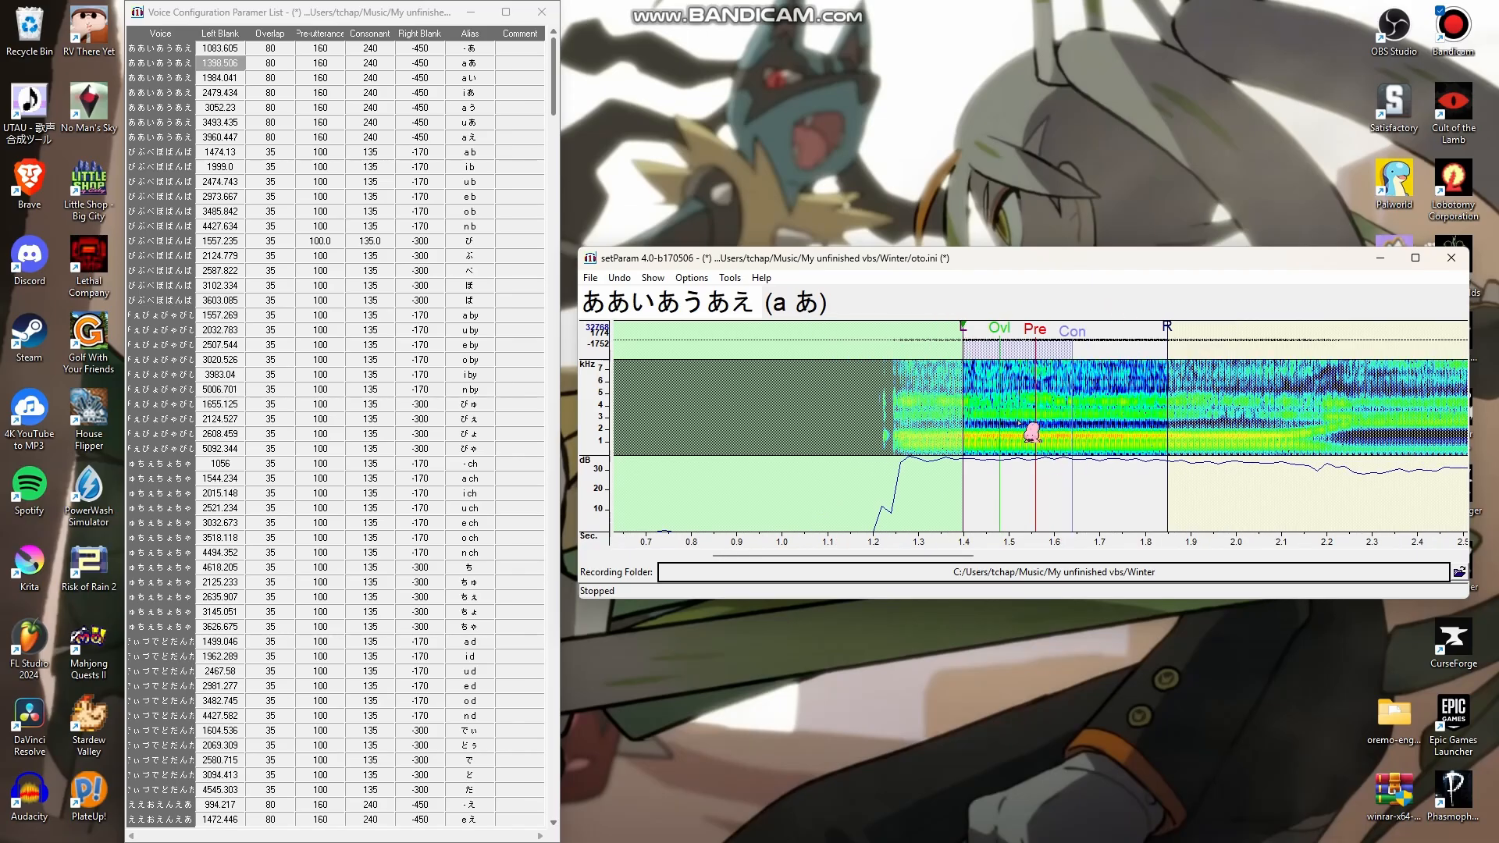
scroll(1033, 431, "down", 2)
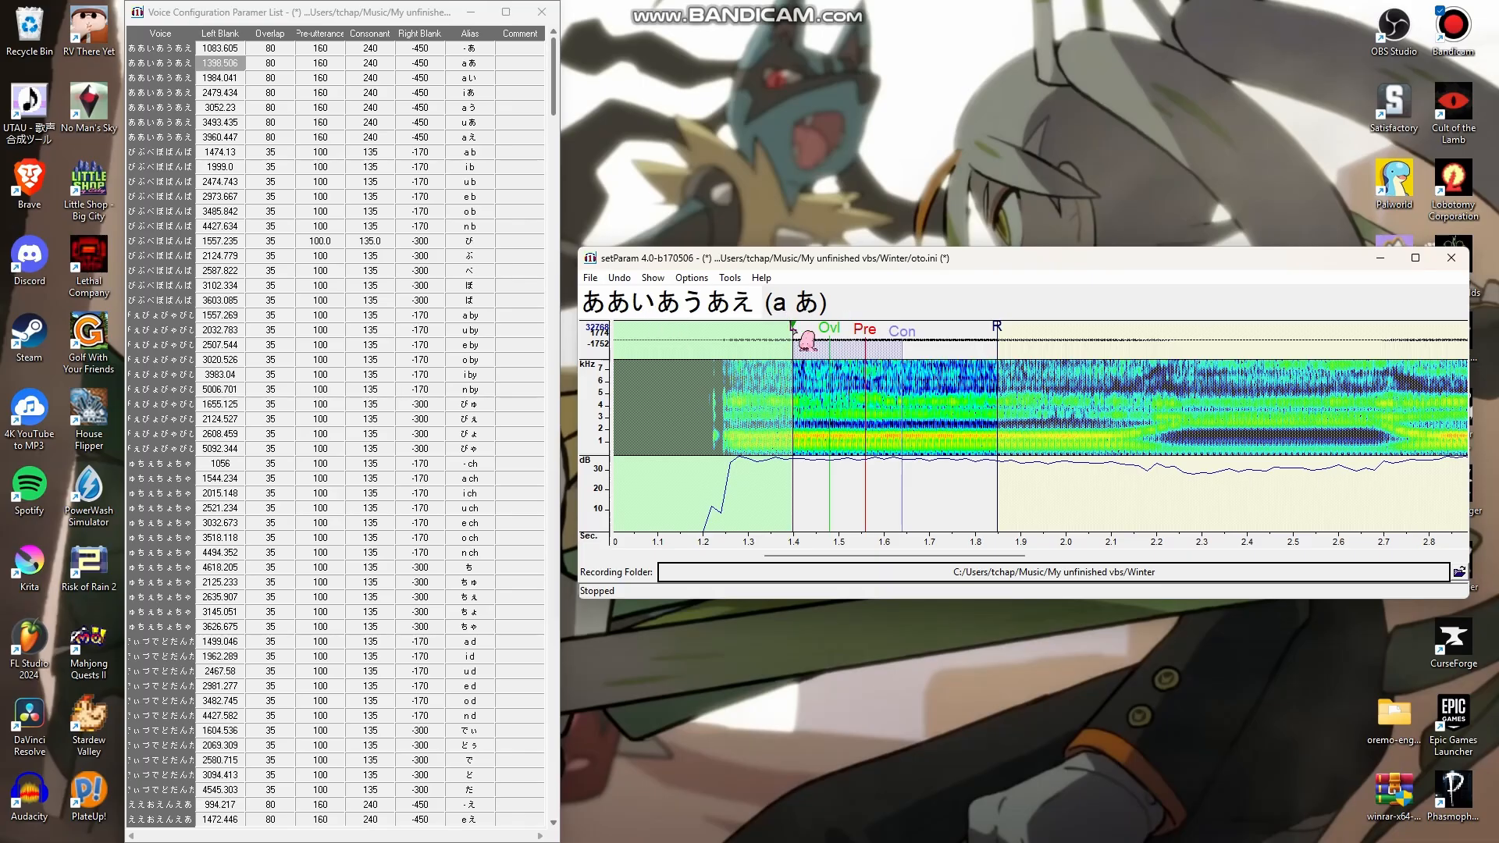
left_click_drag(793, 328, 824, 328)
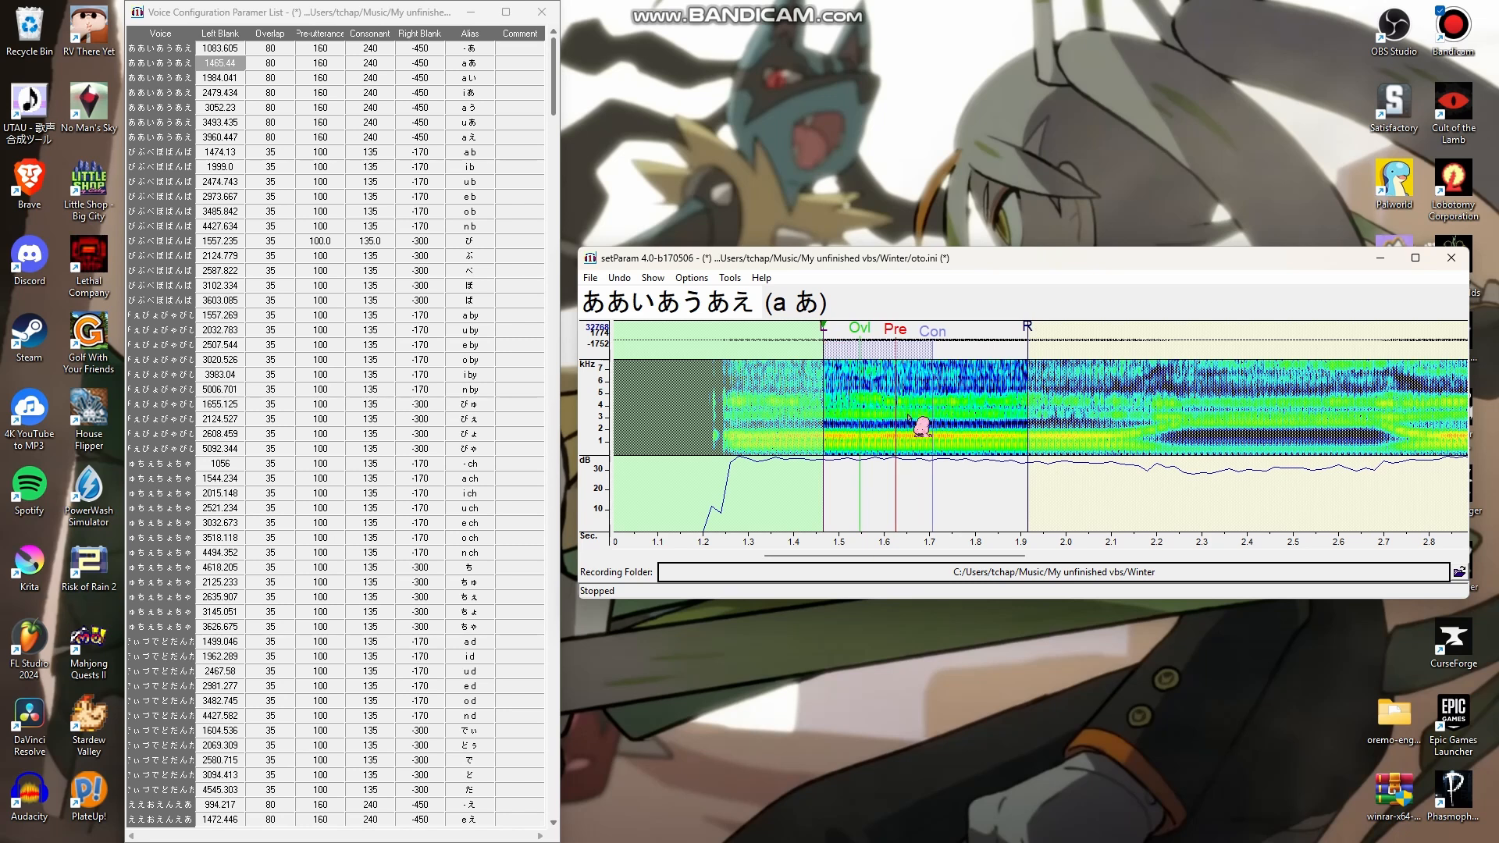
Move the left blank of the a い entry to about 2036 and undo a trial change to its right blank
key("Down")
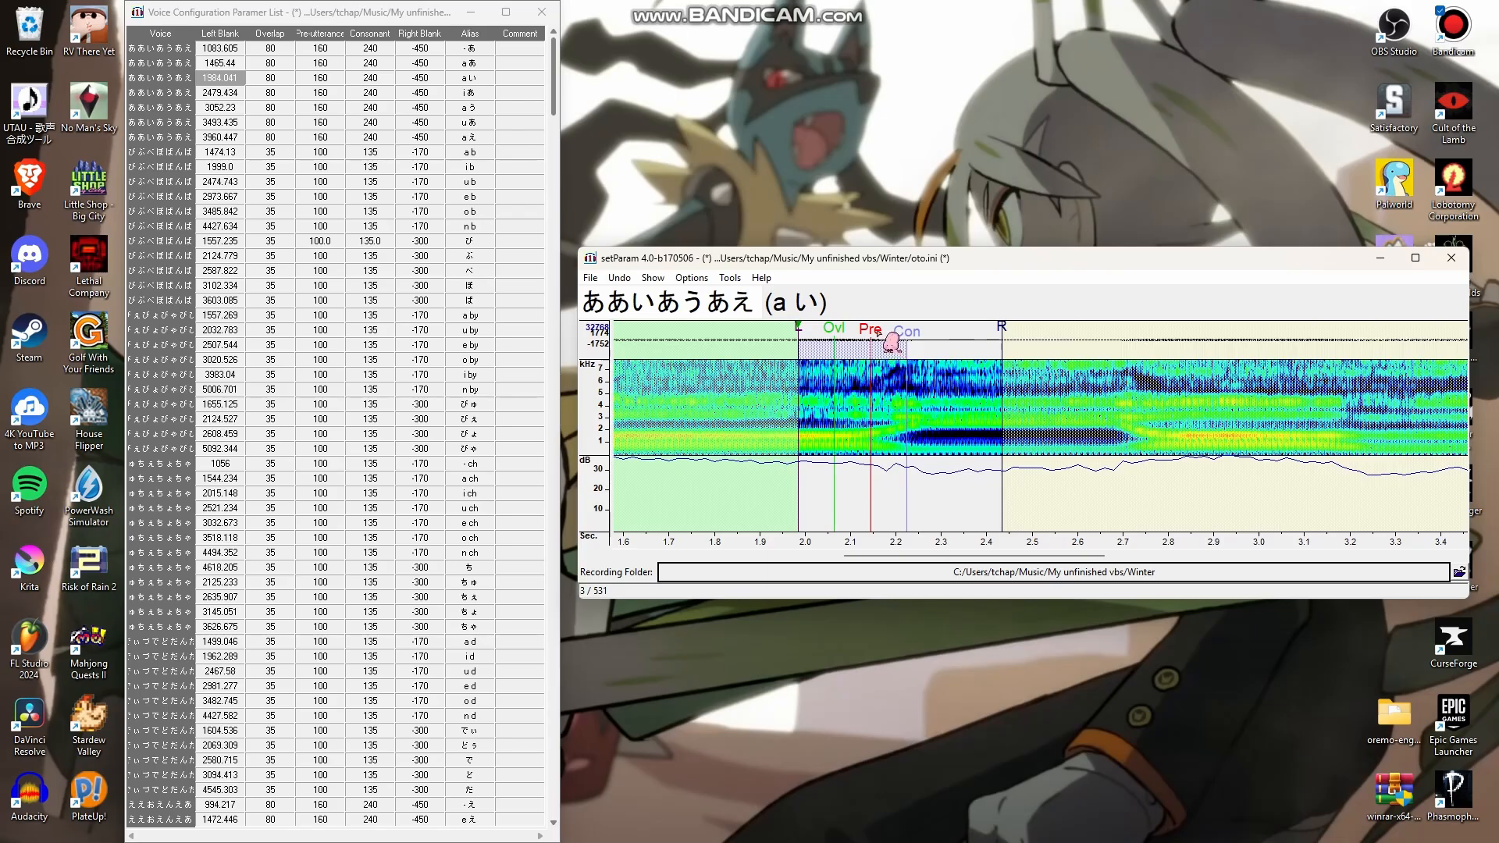
left_click_drag(799, 327, 817, 327)
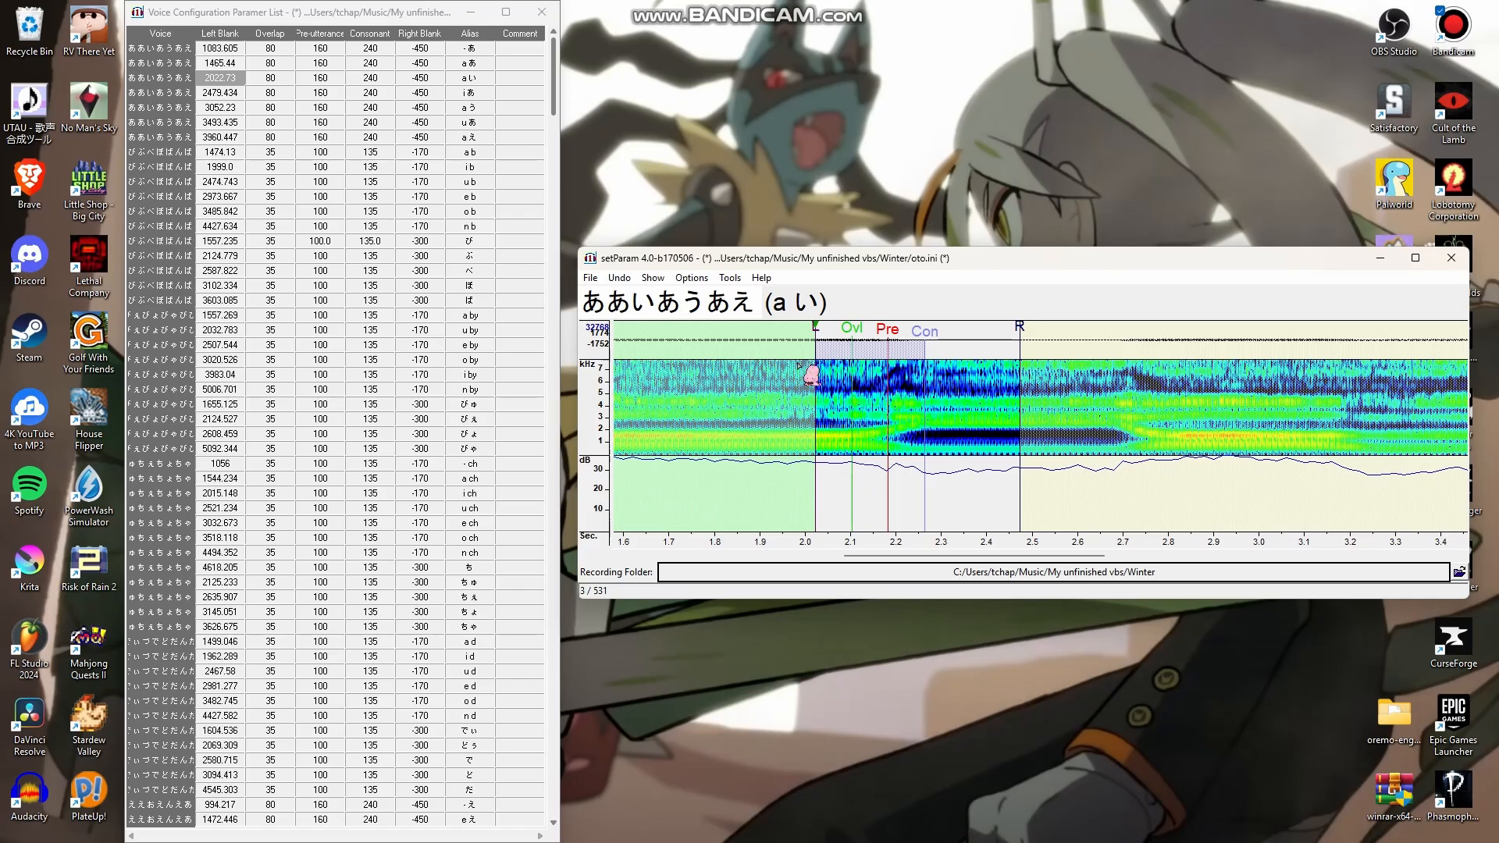
left_click_drag(818, 329, 823, 329)
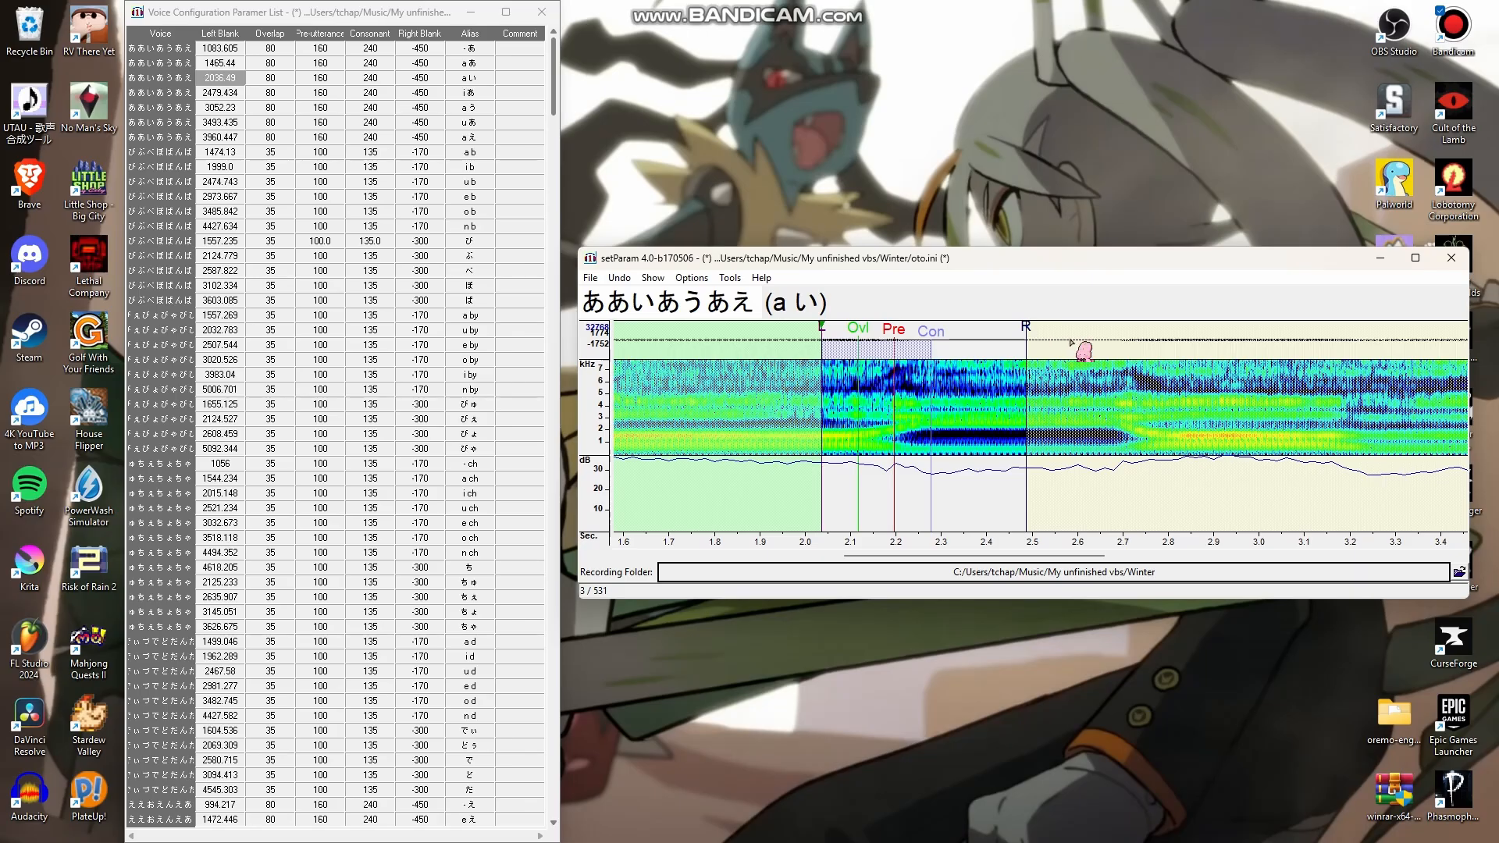
mouse_move(1029, 331)
left_mouse_down()
mouse_move(1197, 331)
mouse_move(802, 329)
left_mouse_up()
key("ctrl+z")
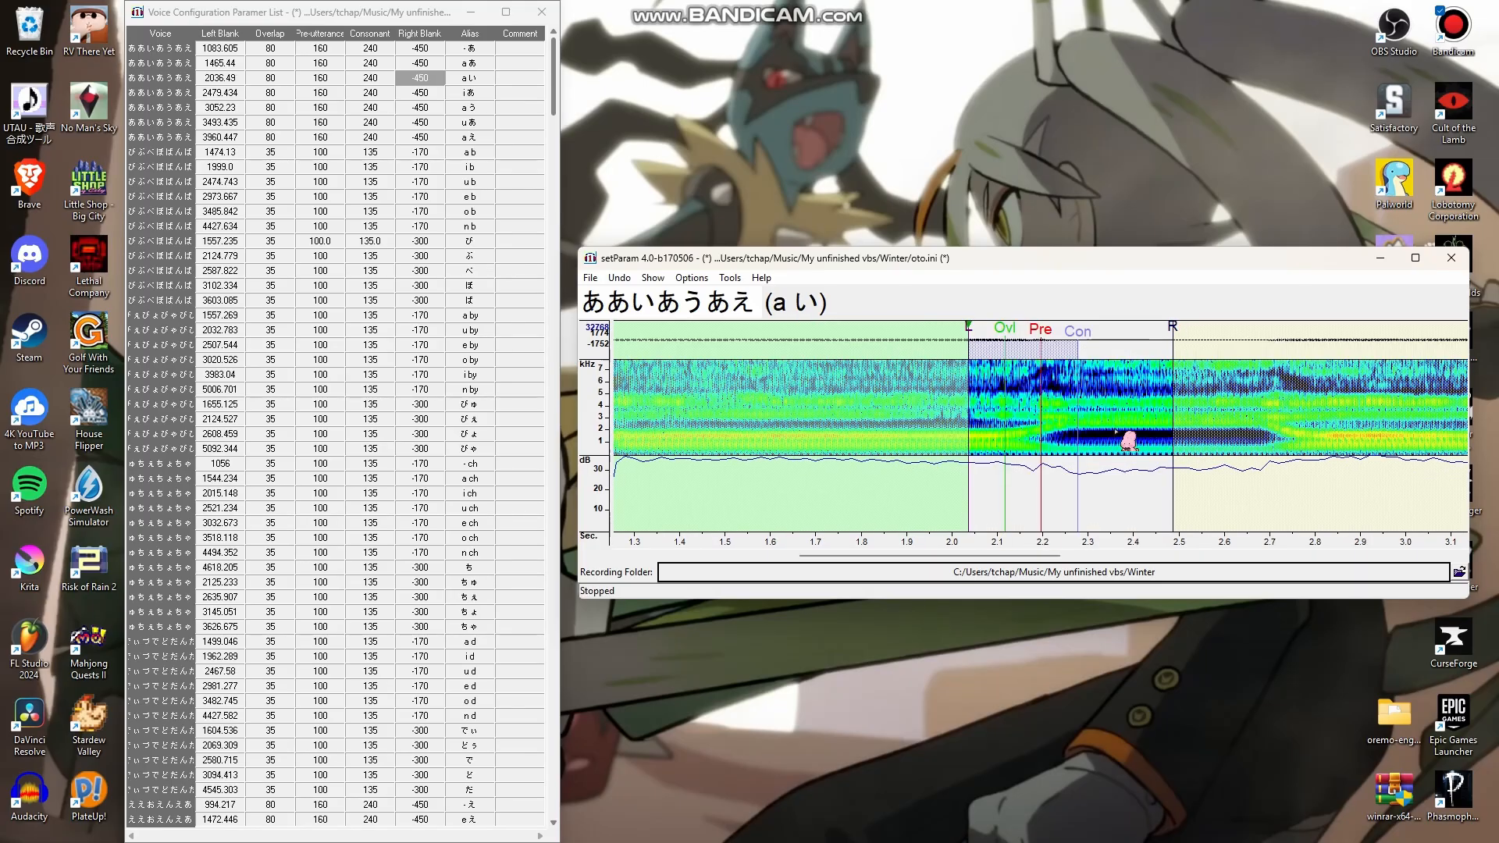
Move the left blank of the i あ entry to about 2573 and that of the a う entry to about 3068
key("Down")
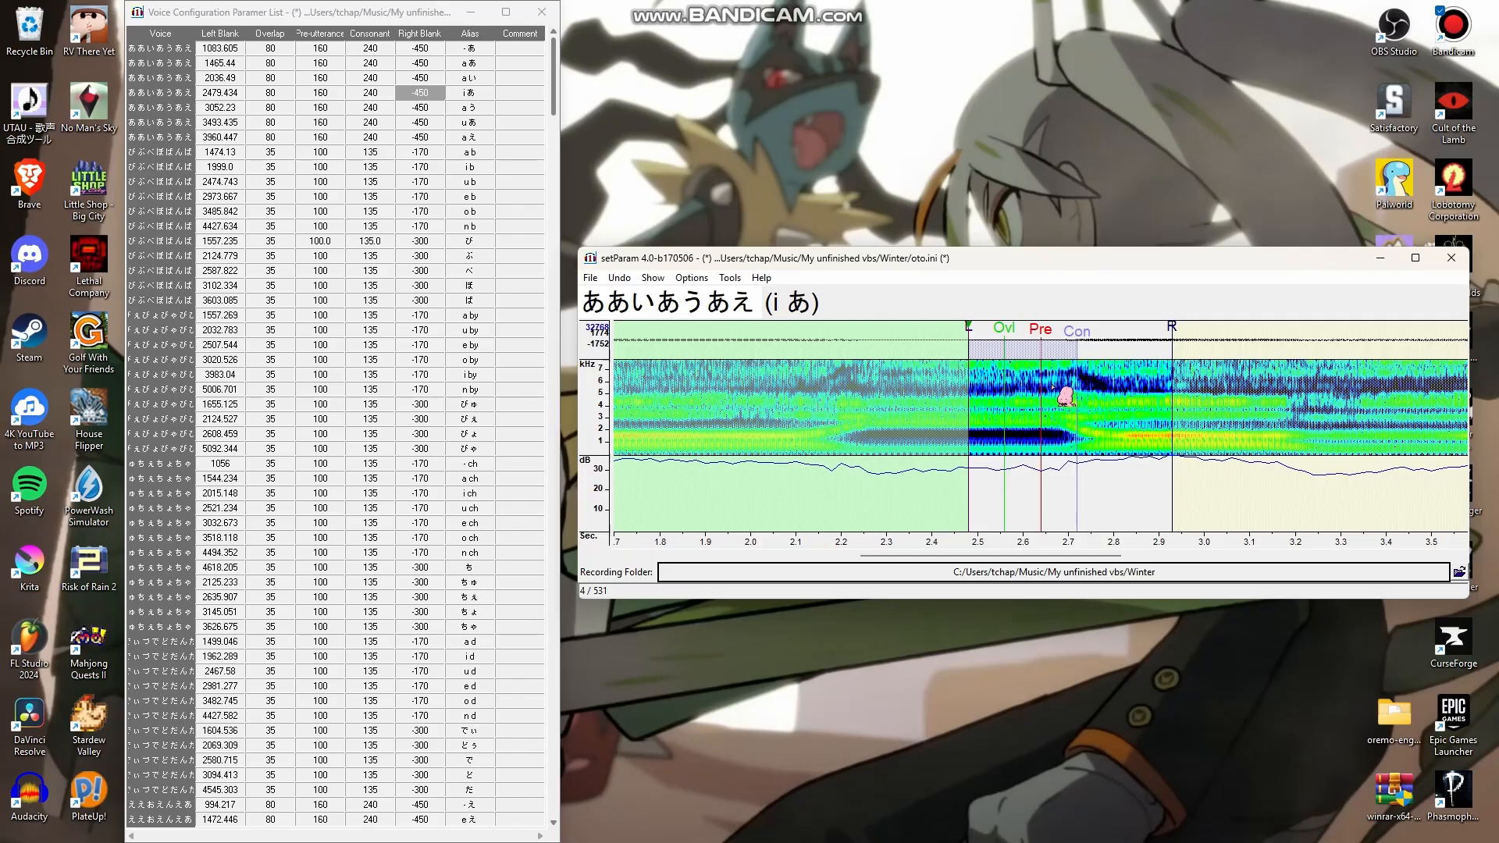
left_click_drag(972, 336, 1011, 336)
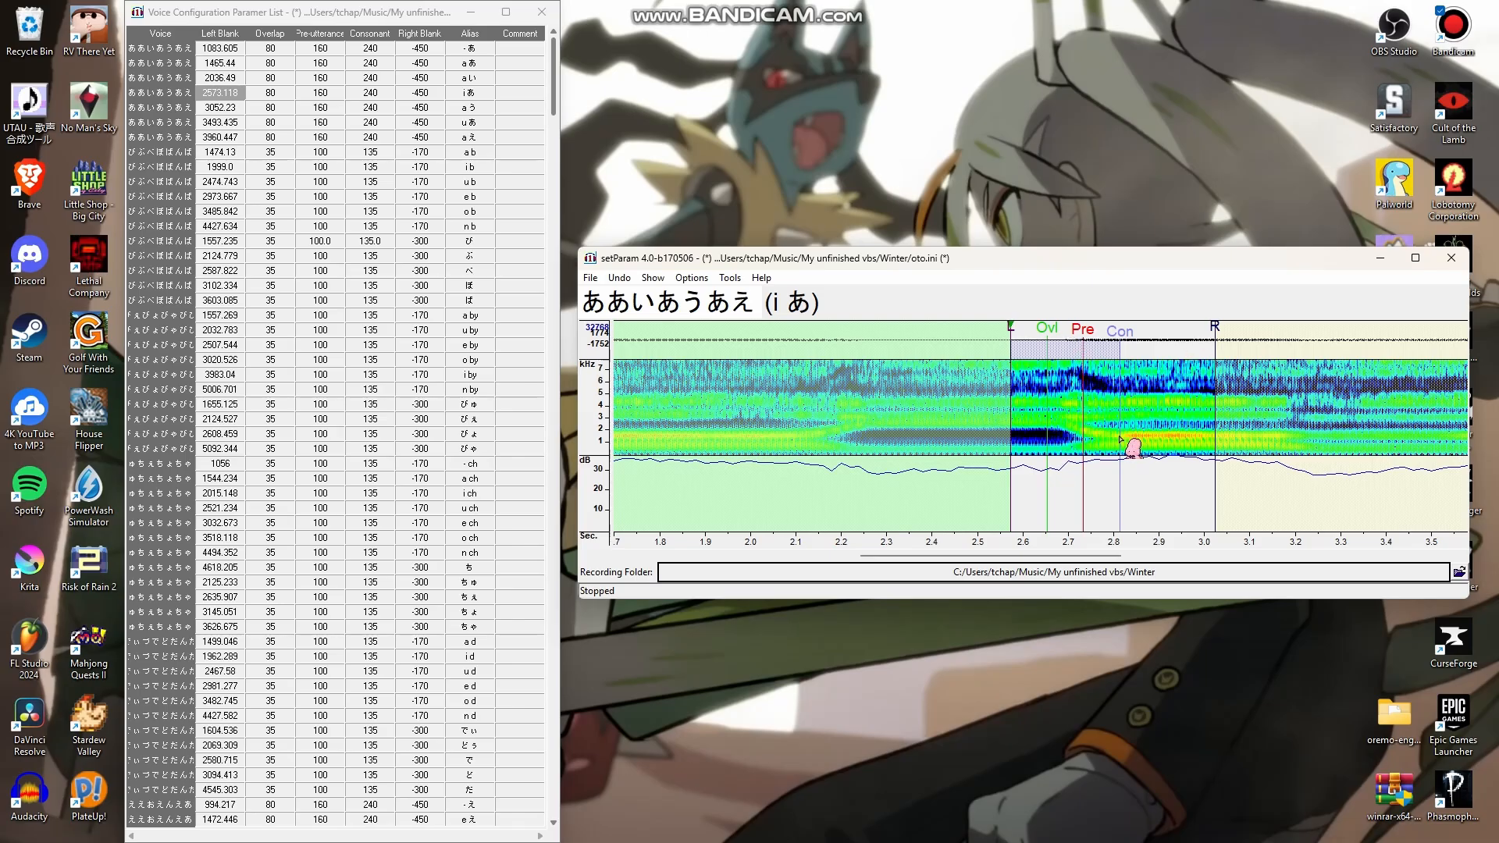
key("Down")
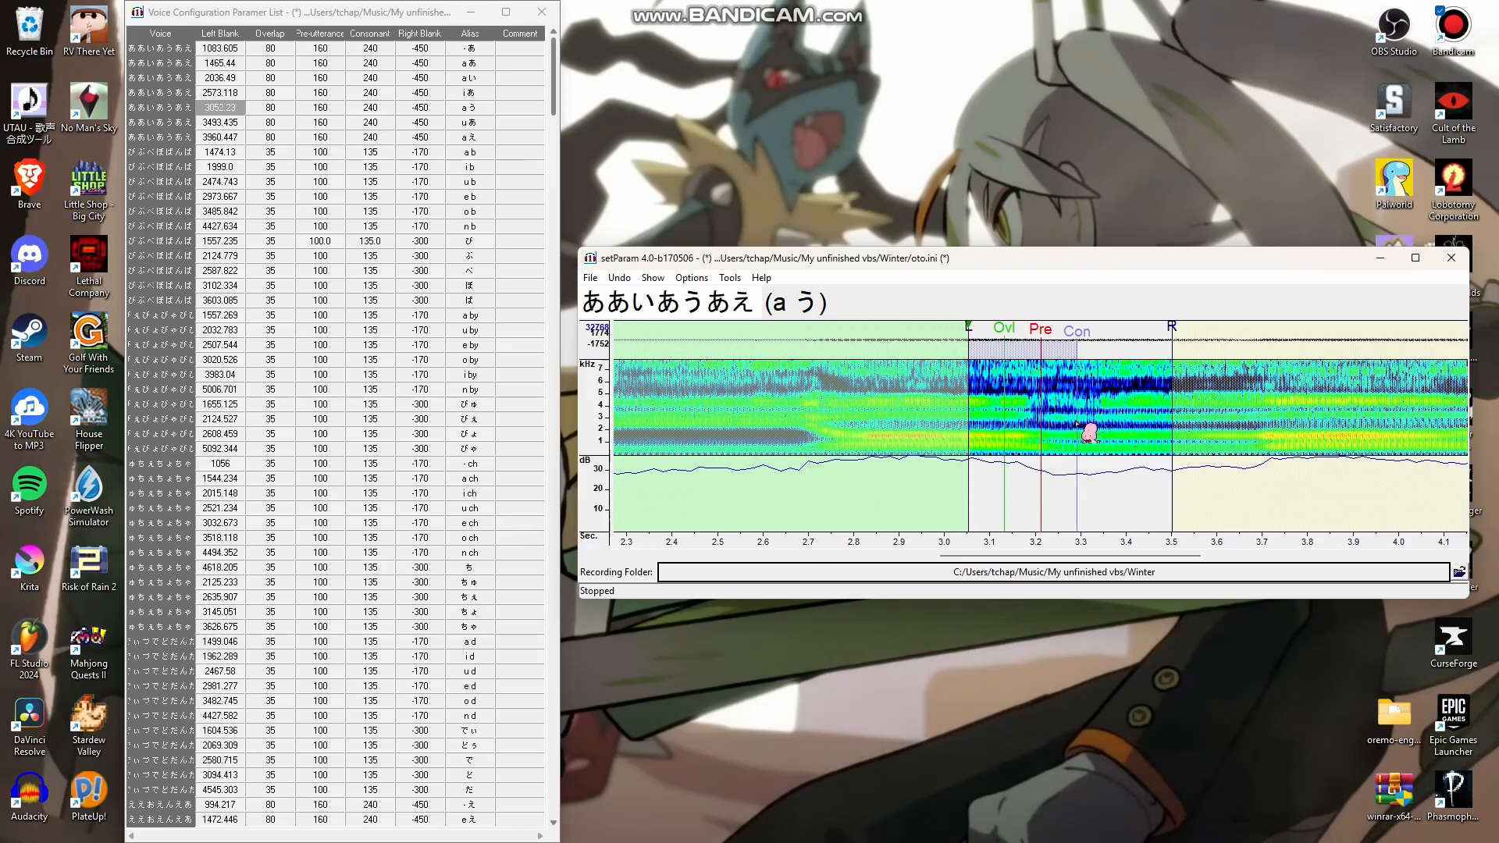
mouse_move(973, 386)
left_mouse_down()
mouse_move(898, 344)
mouse_move(800, 348)
mouse_move(930, 356)
mouse_move(905, 345)
mouse_move(960, 338)
mouse_move(875, 342)
left_mouse_up()
key("space")
key("space")
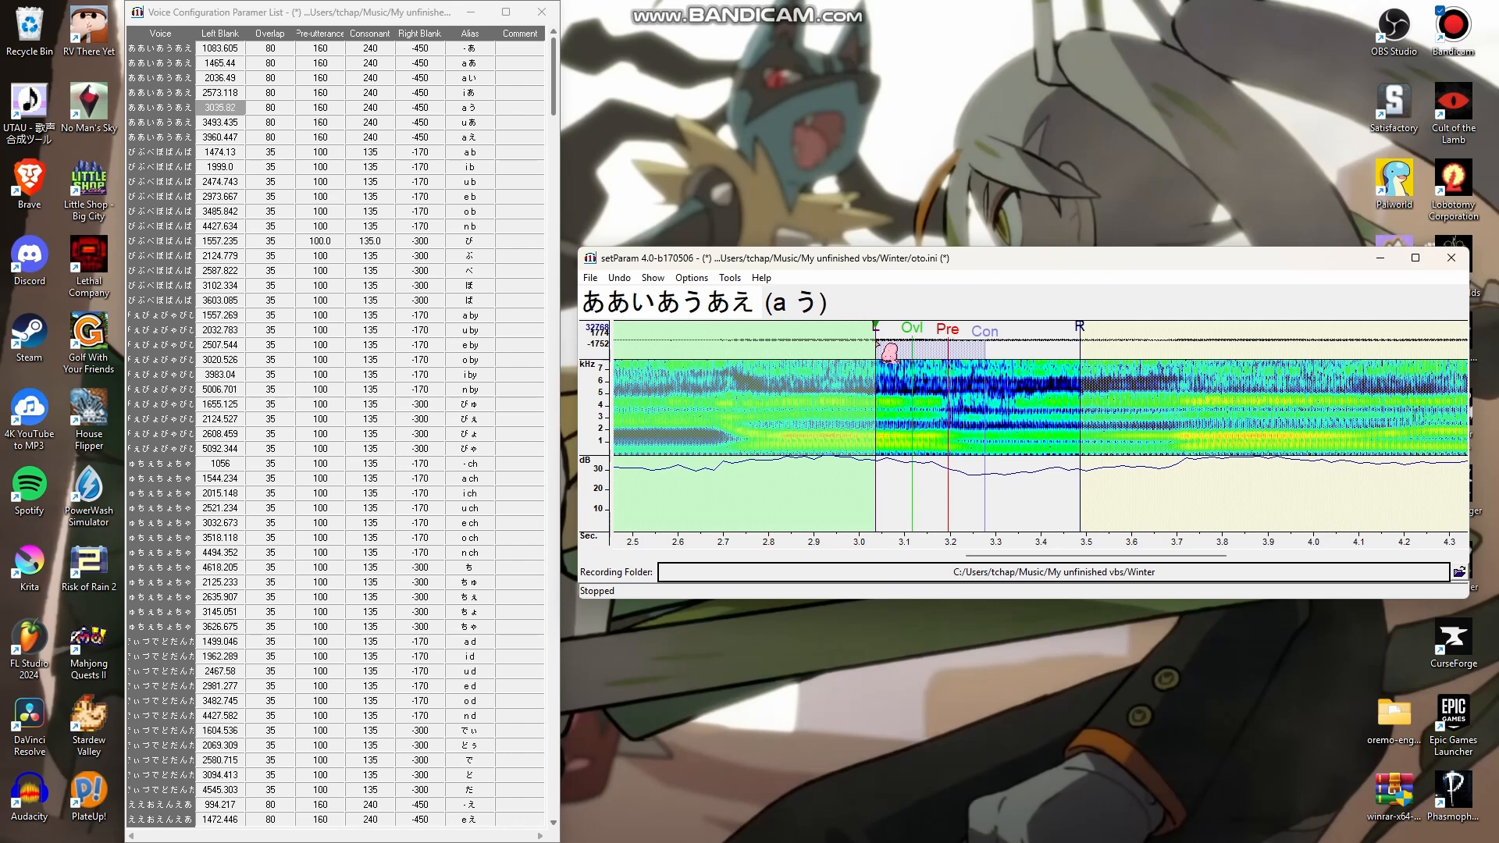
left_click_drag(872, 327, 890, 327)
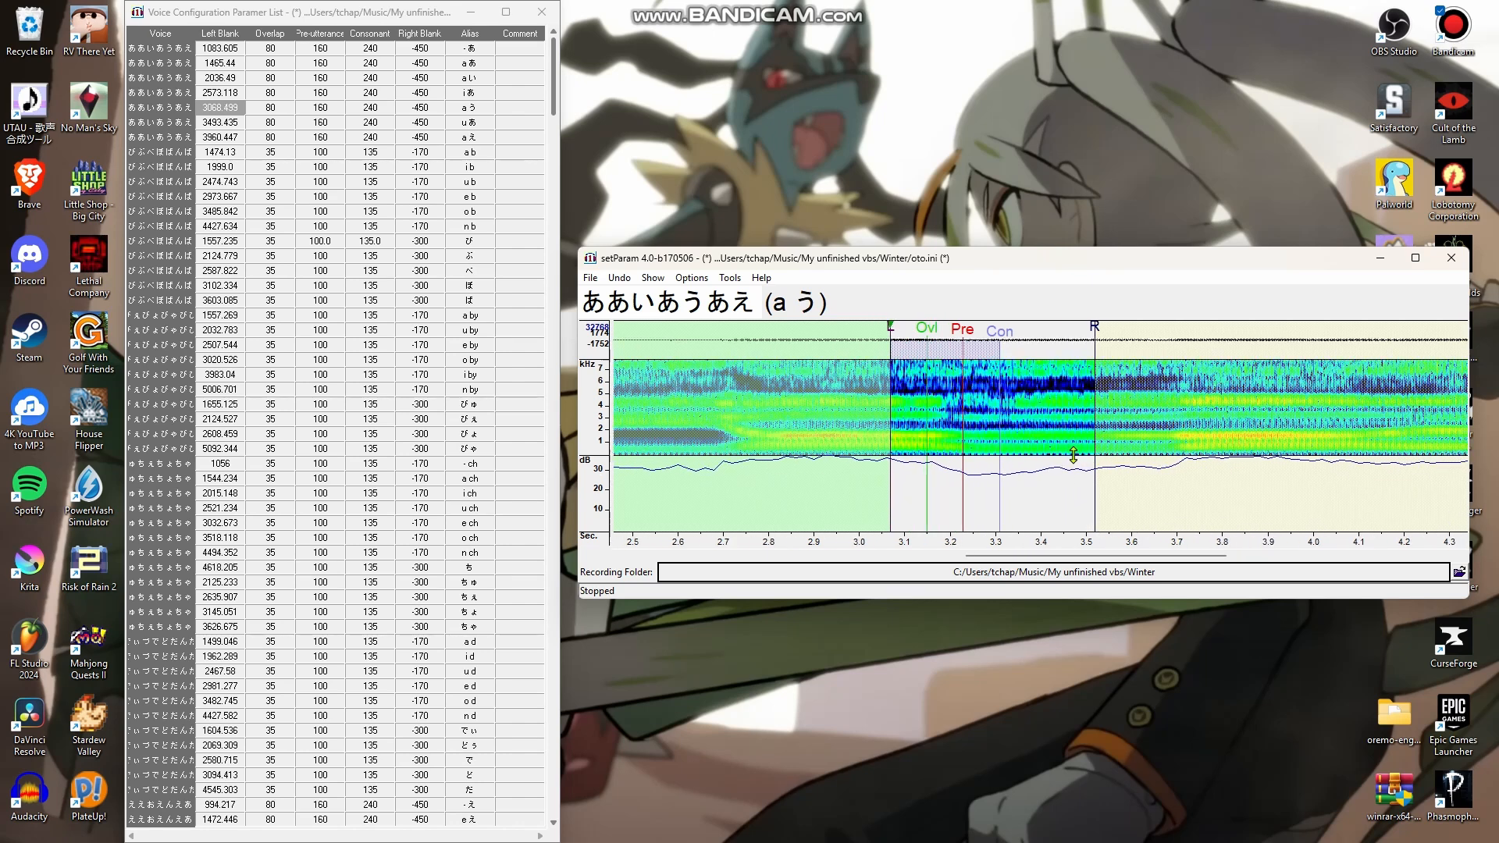
Move the left blanks of the u あ entry to about 3552 and the a え entry to about 4038, then play the sample
key("Down")
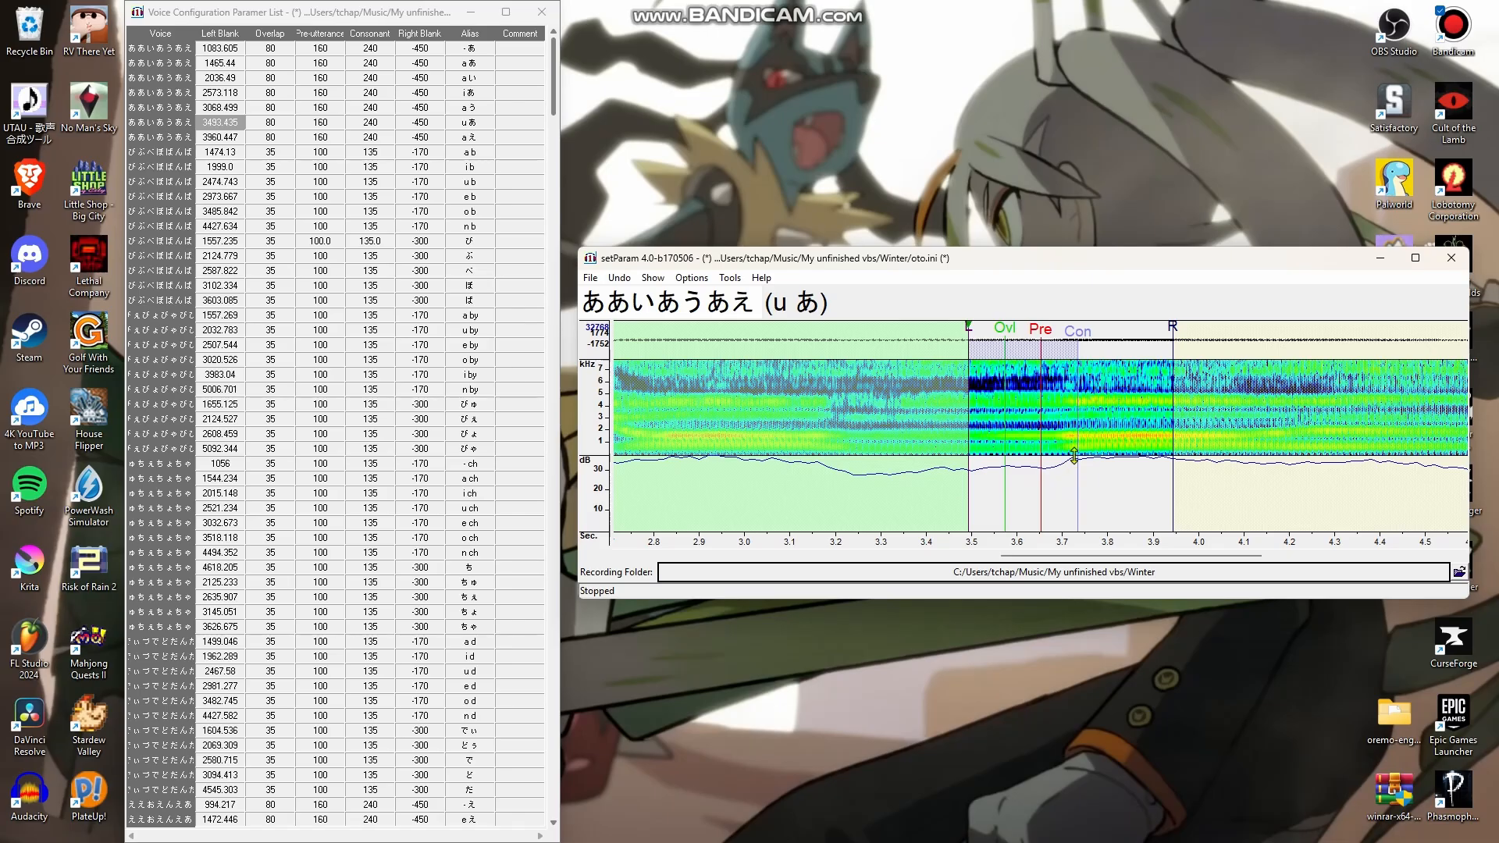
left_click_drag(984, 335, 1010, 337)
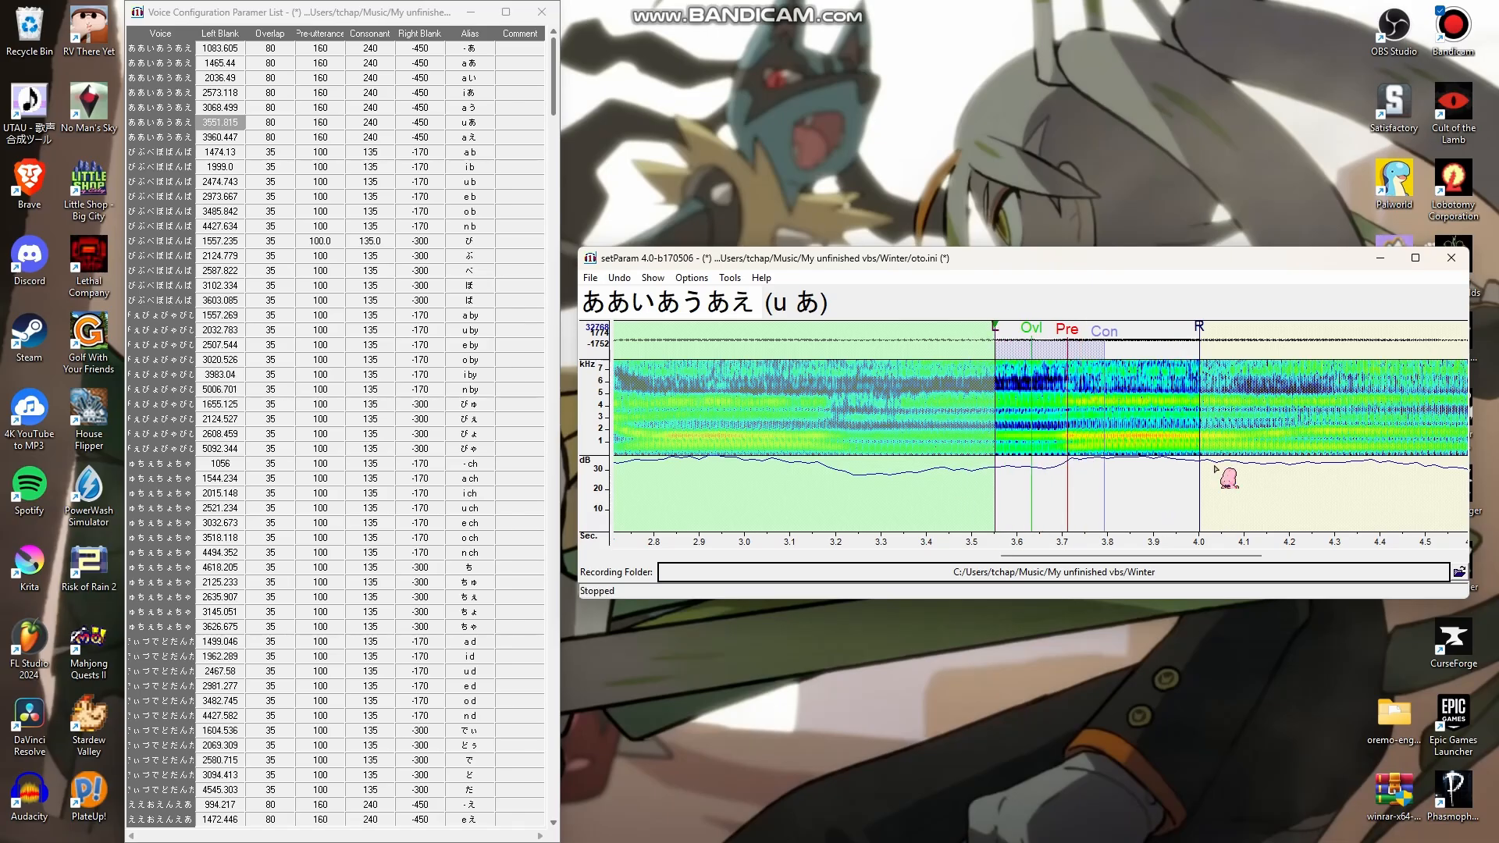
key("Down")
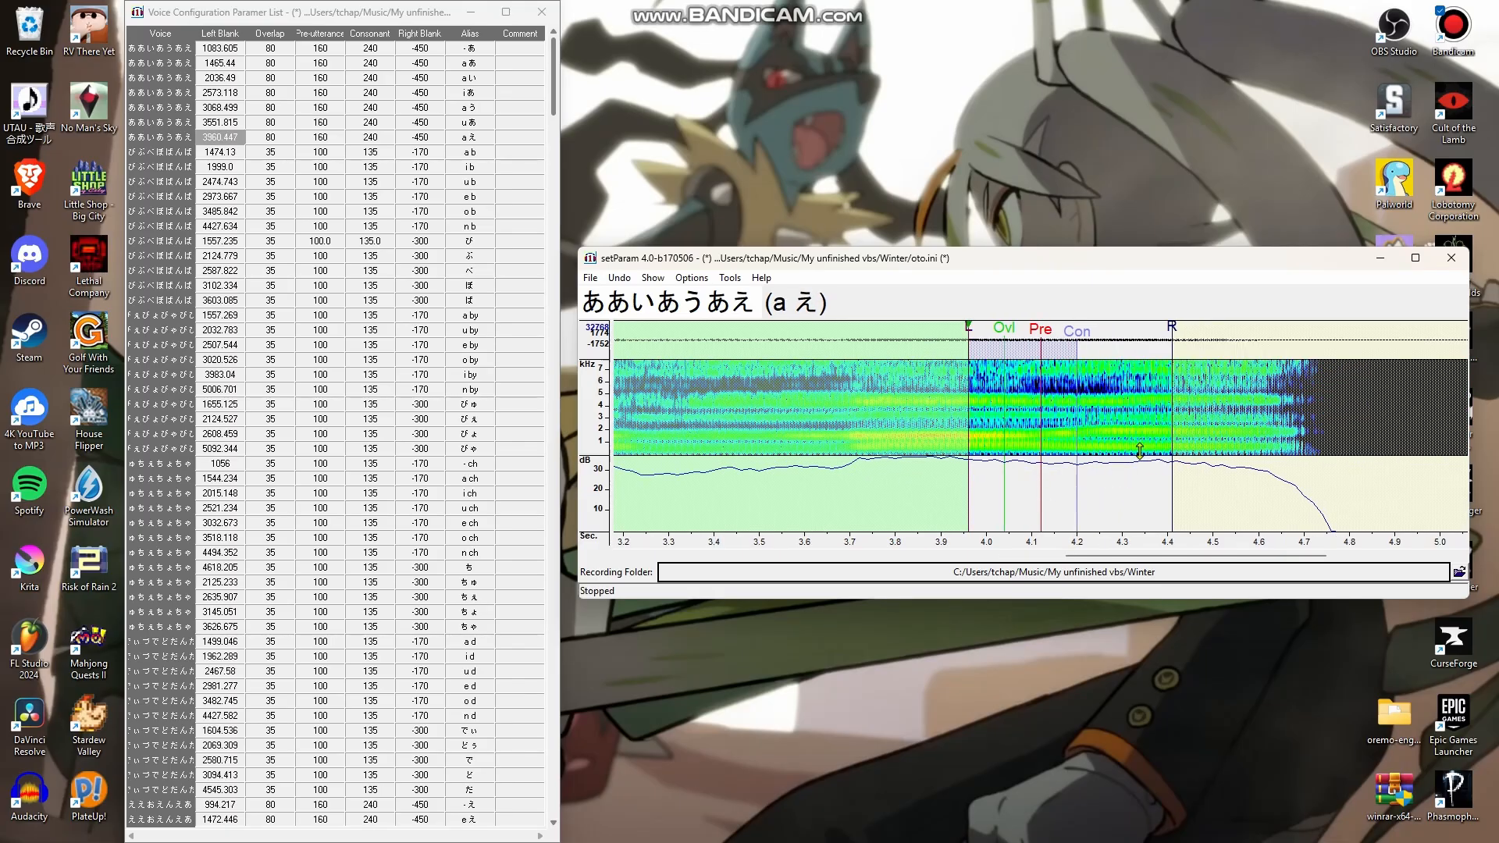
scroll(1139, 451, "down", 1)
scroll(1019, 411, "down", 1)
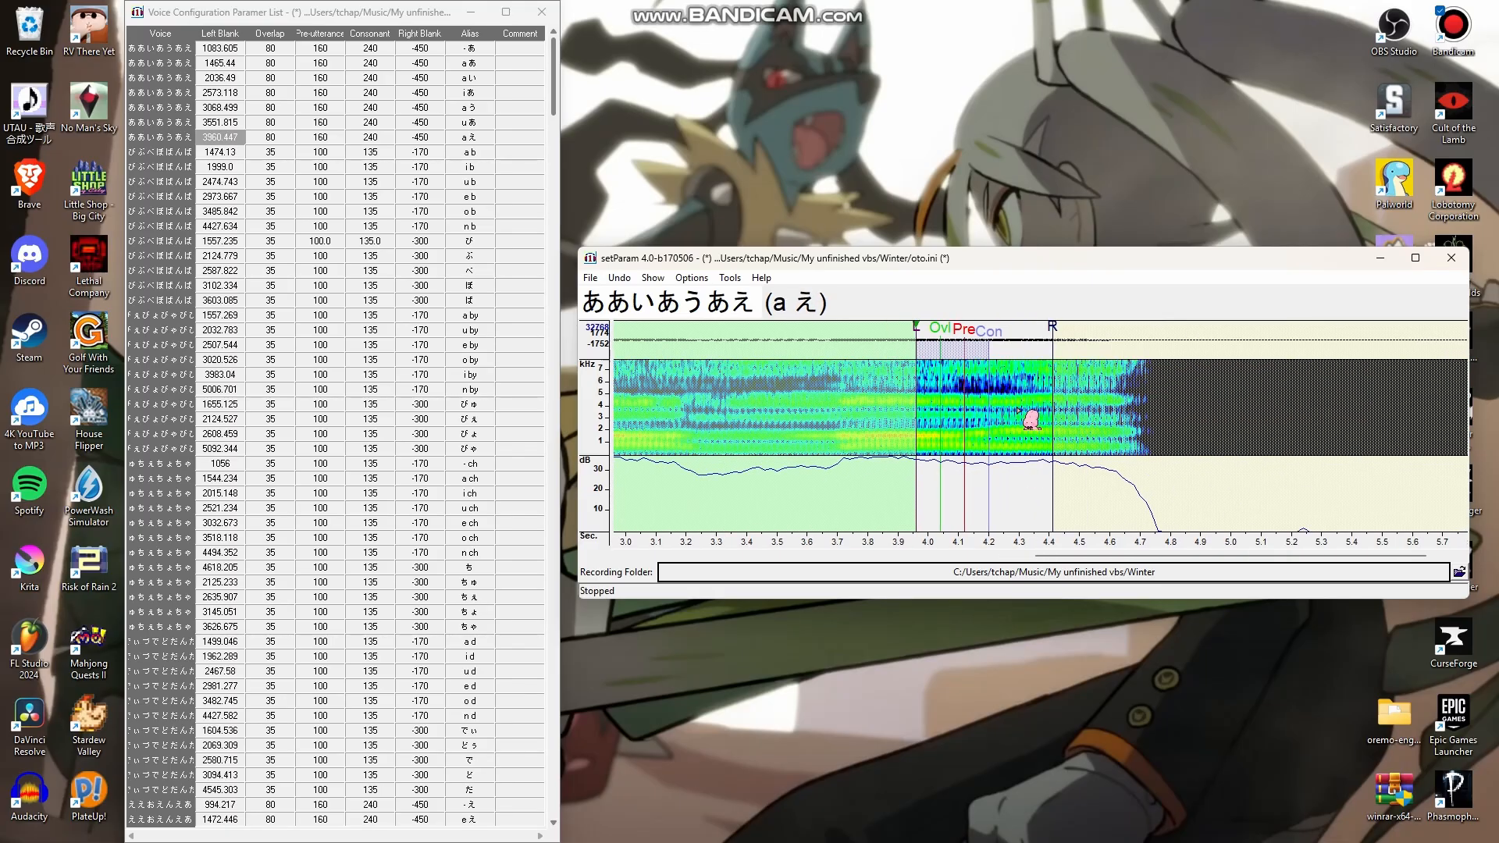
left_click_drag(917, 328, 924, 330)
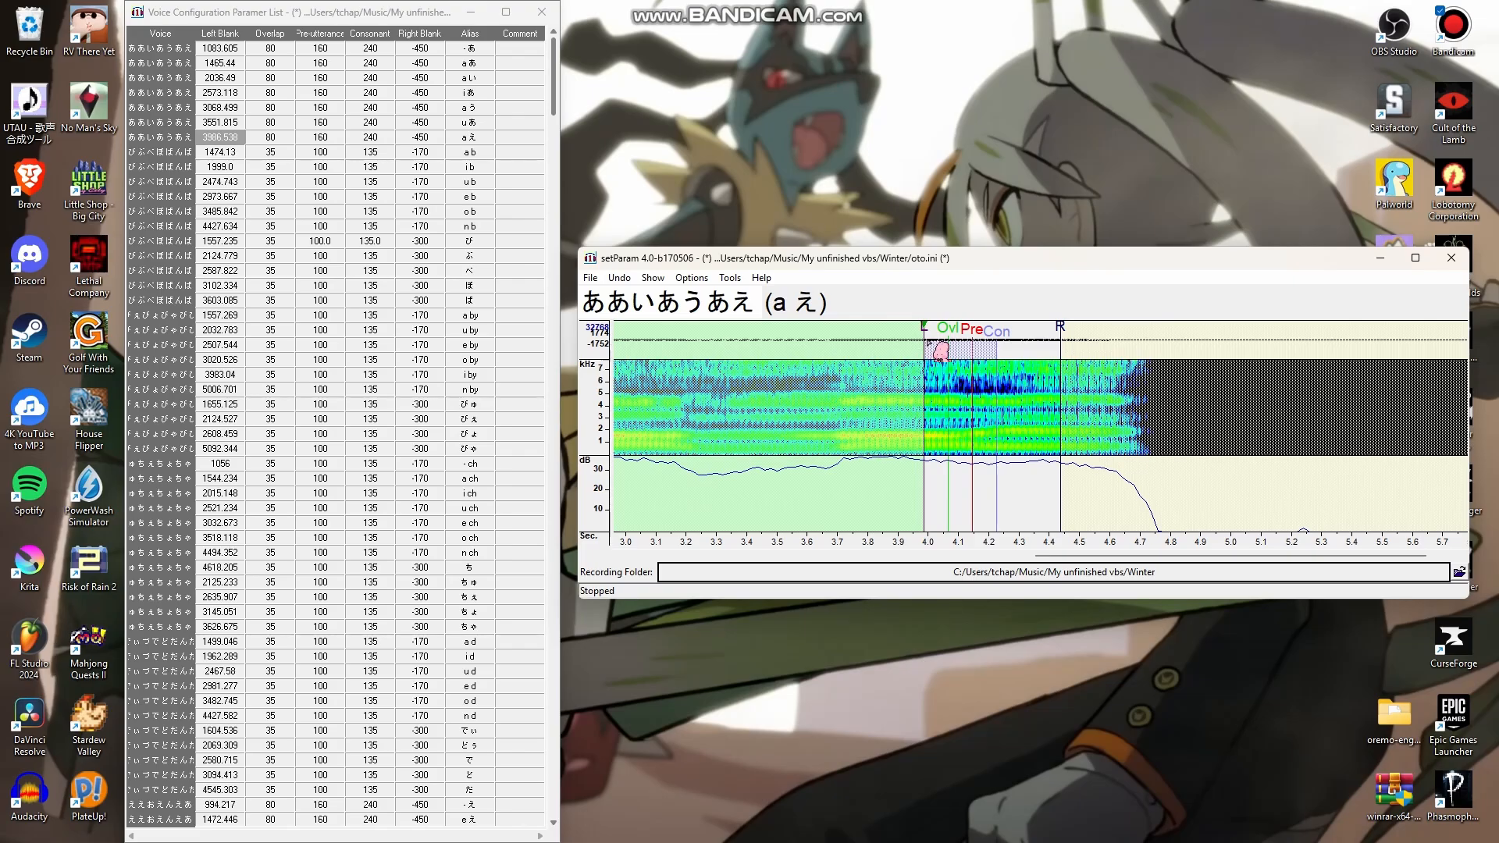
mouse_move(925, 335)
left_mouse_down()
mouse_move(957, 334)
mouse_move(940, 333)
left_mouse_up()
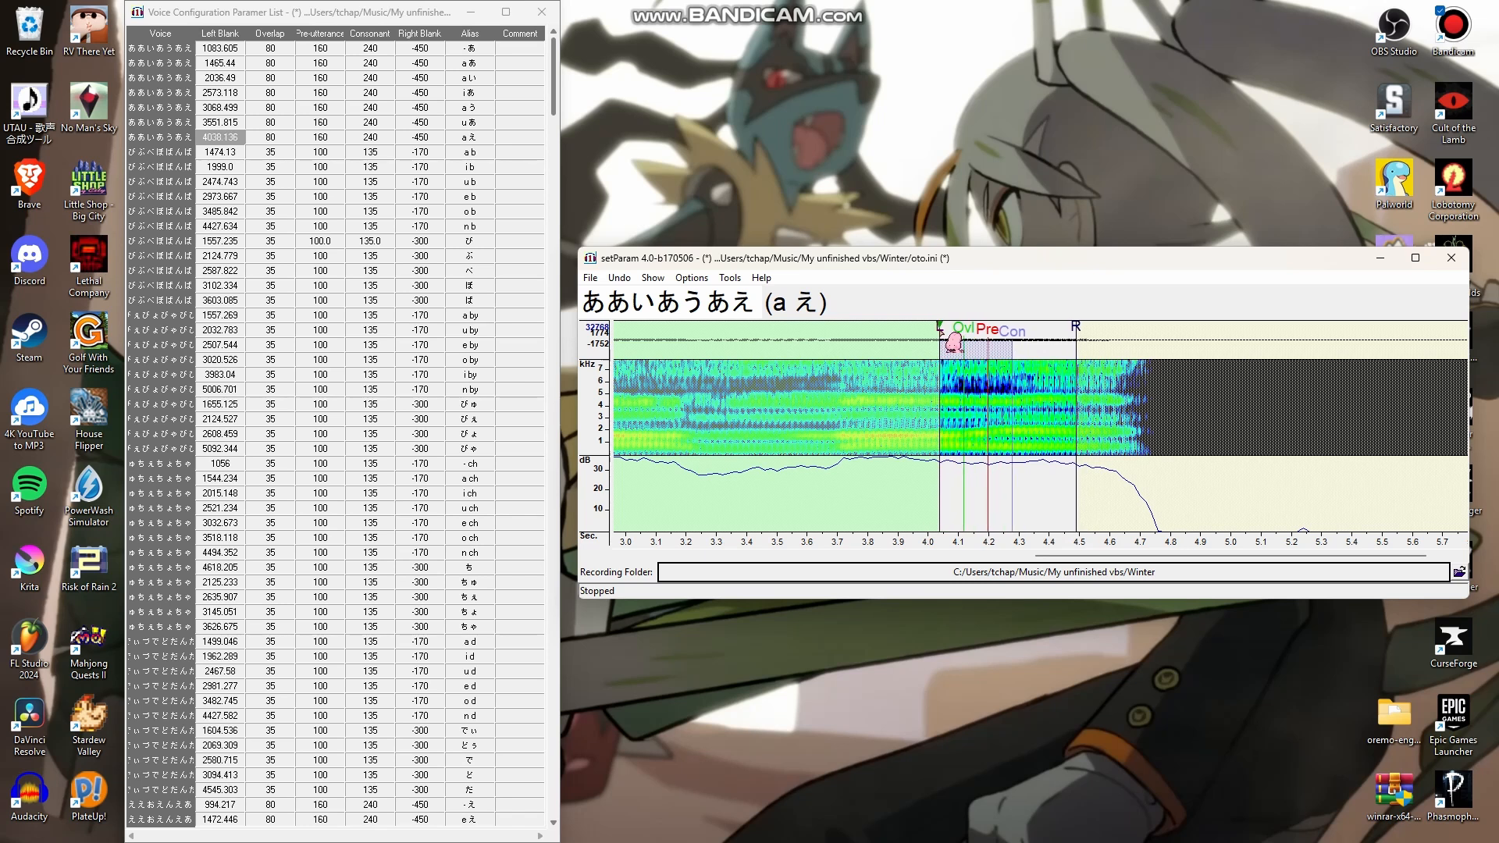
double_click(1036, 415)
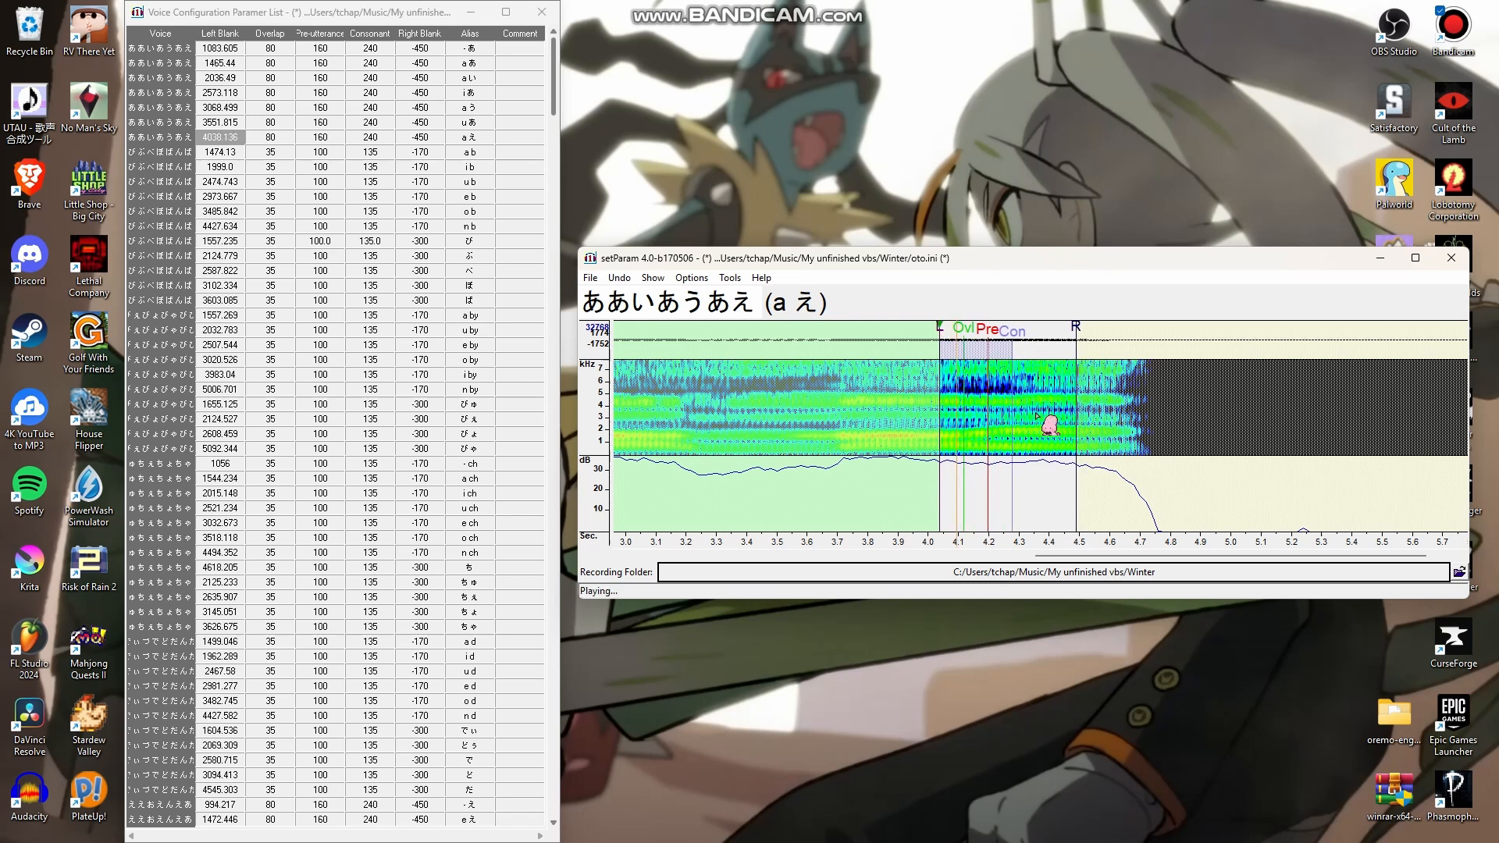
Mark the finished ああいあうあえ entries with the comment / and save the oto.ini
left_click(515, 138)
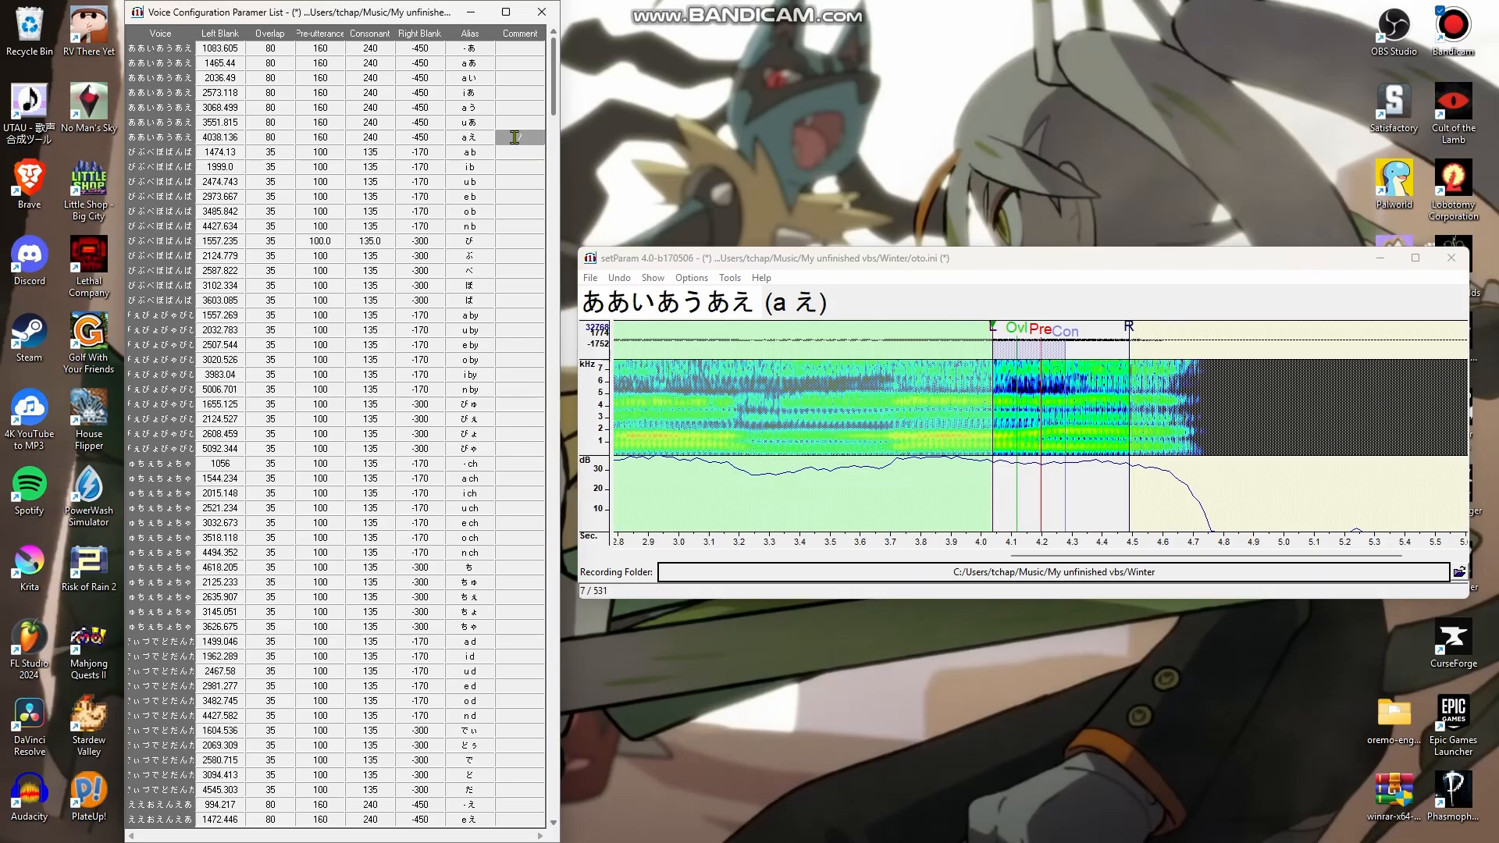
left_click_drag(528, 45, 522, 125)
type("/")
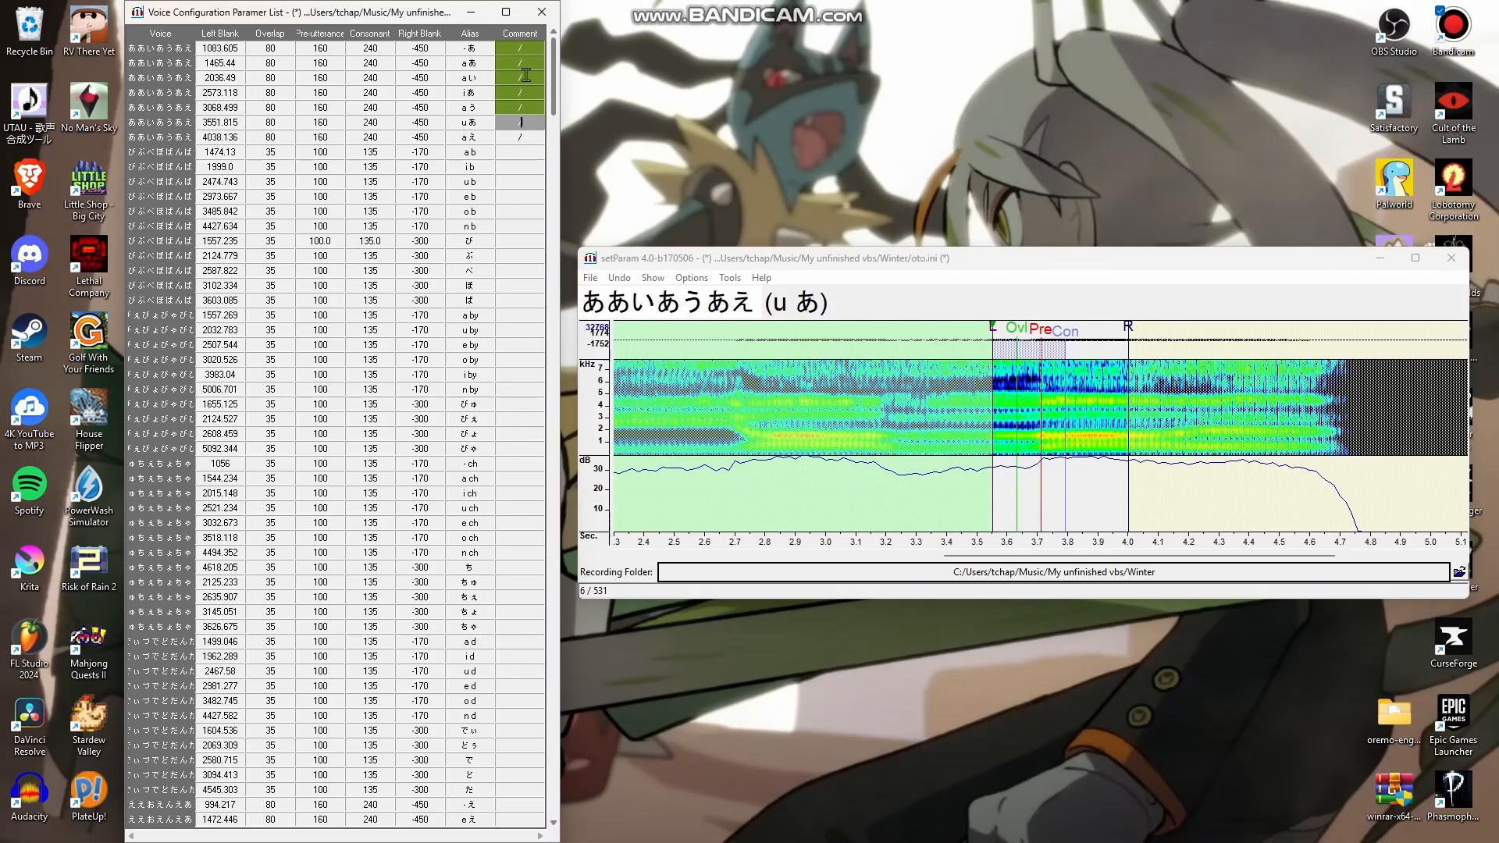
key("ctrl+s")
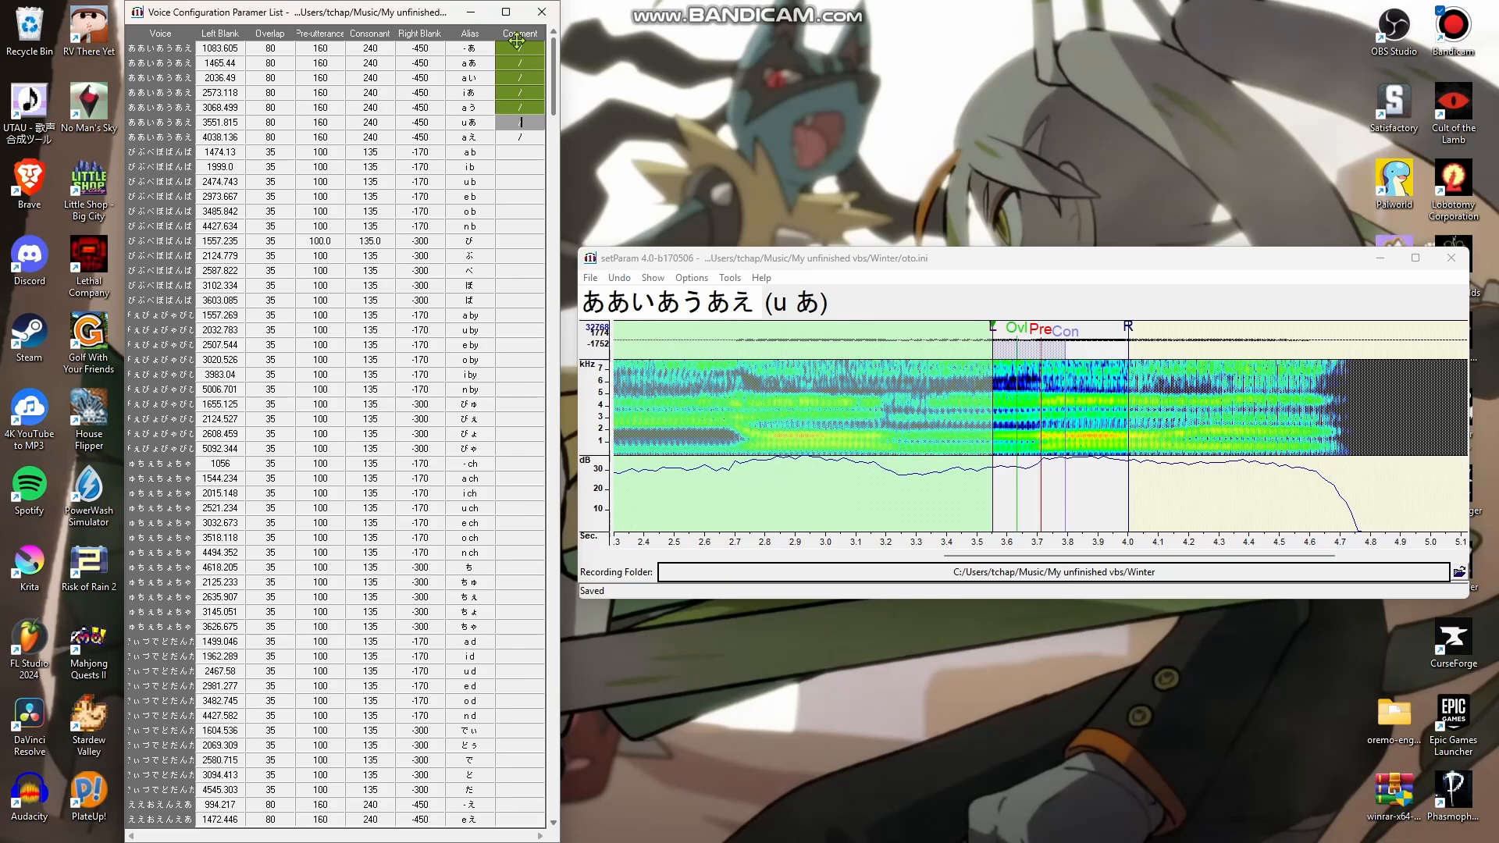
Go to the んんあんいんう entries and move the left blanks of - ん to about 1104 and n ん to about 1489
left_click_drag(553, 89, 574, 346)
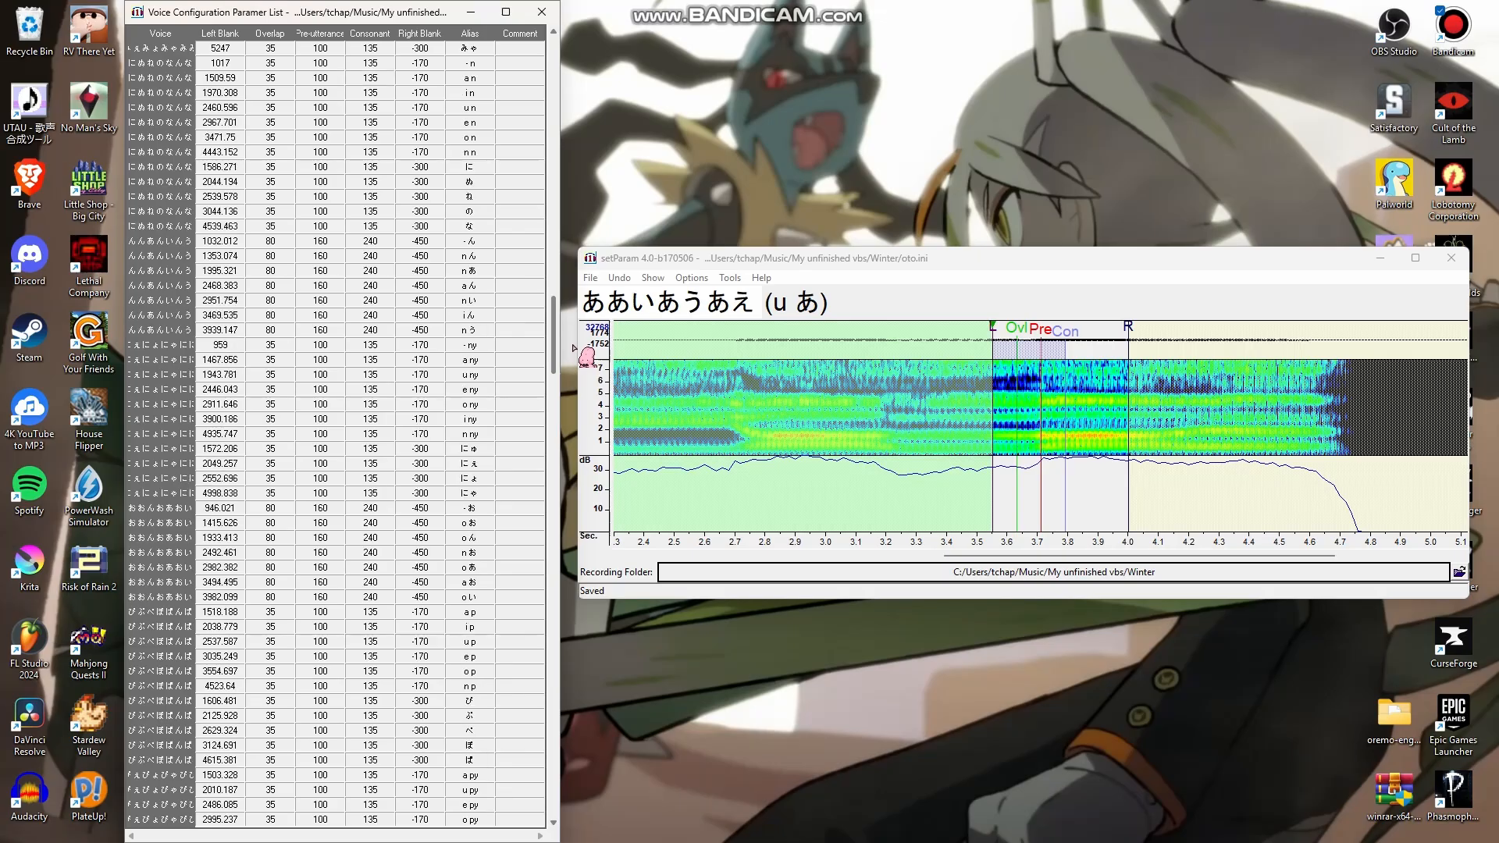
left_click(512, 242)
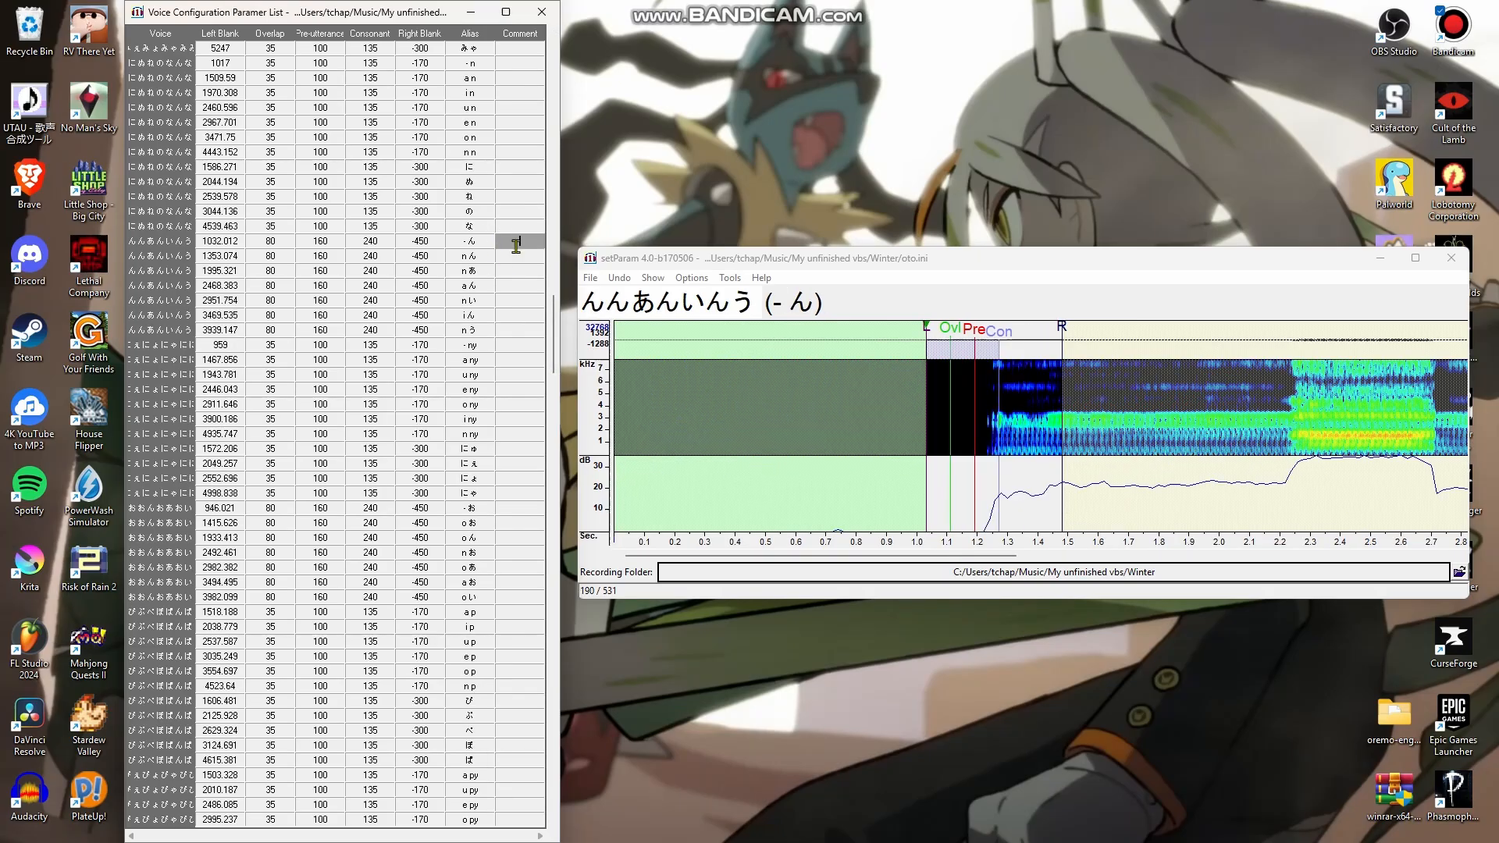
left_click_drag(516, 245, 162, 305)
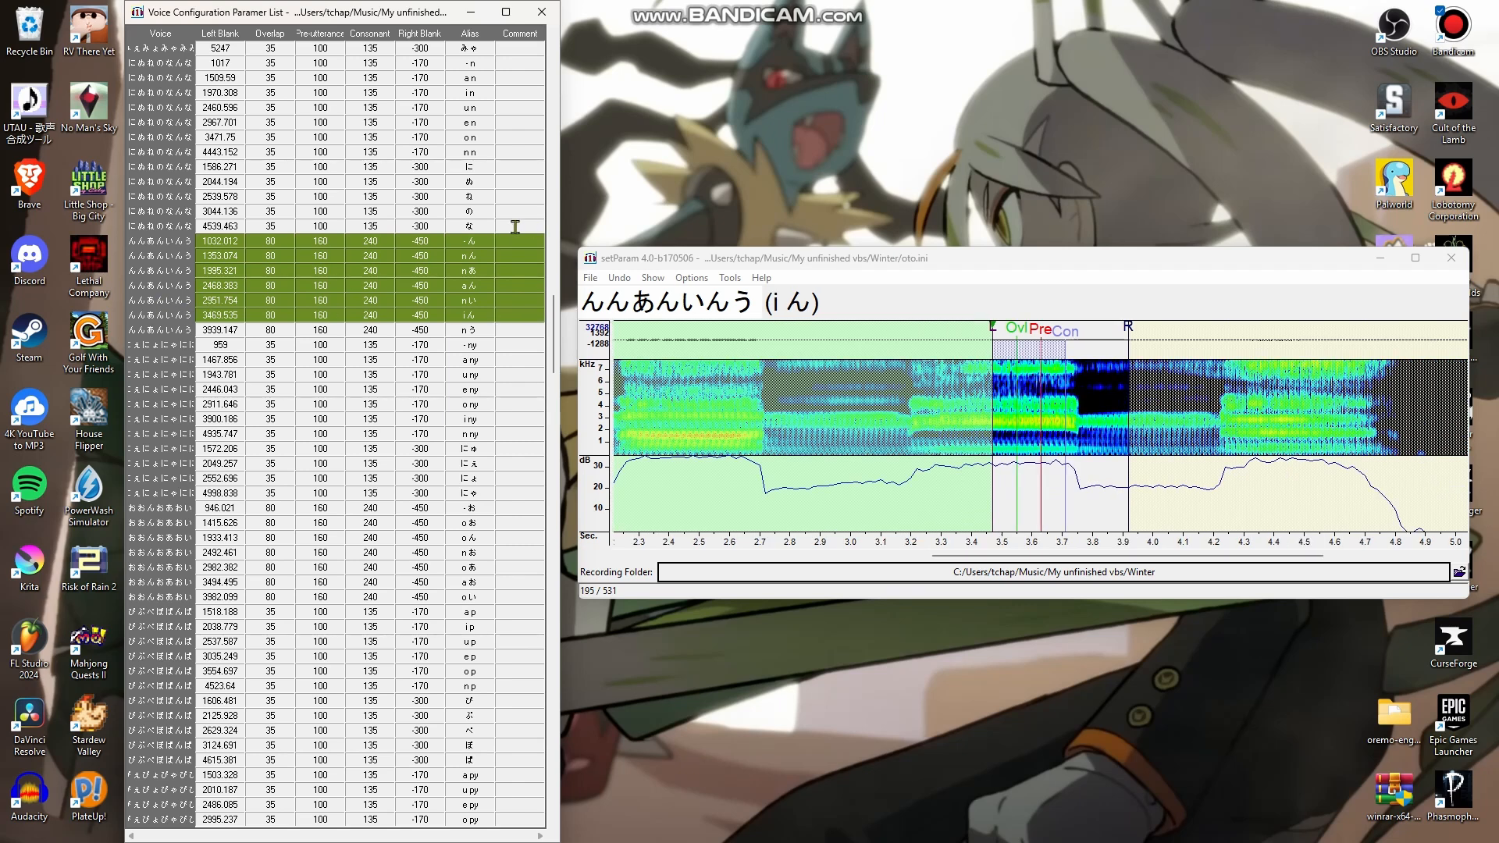
left_click(510, 241)
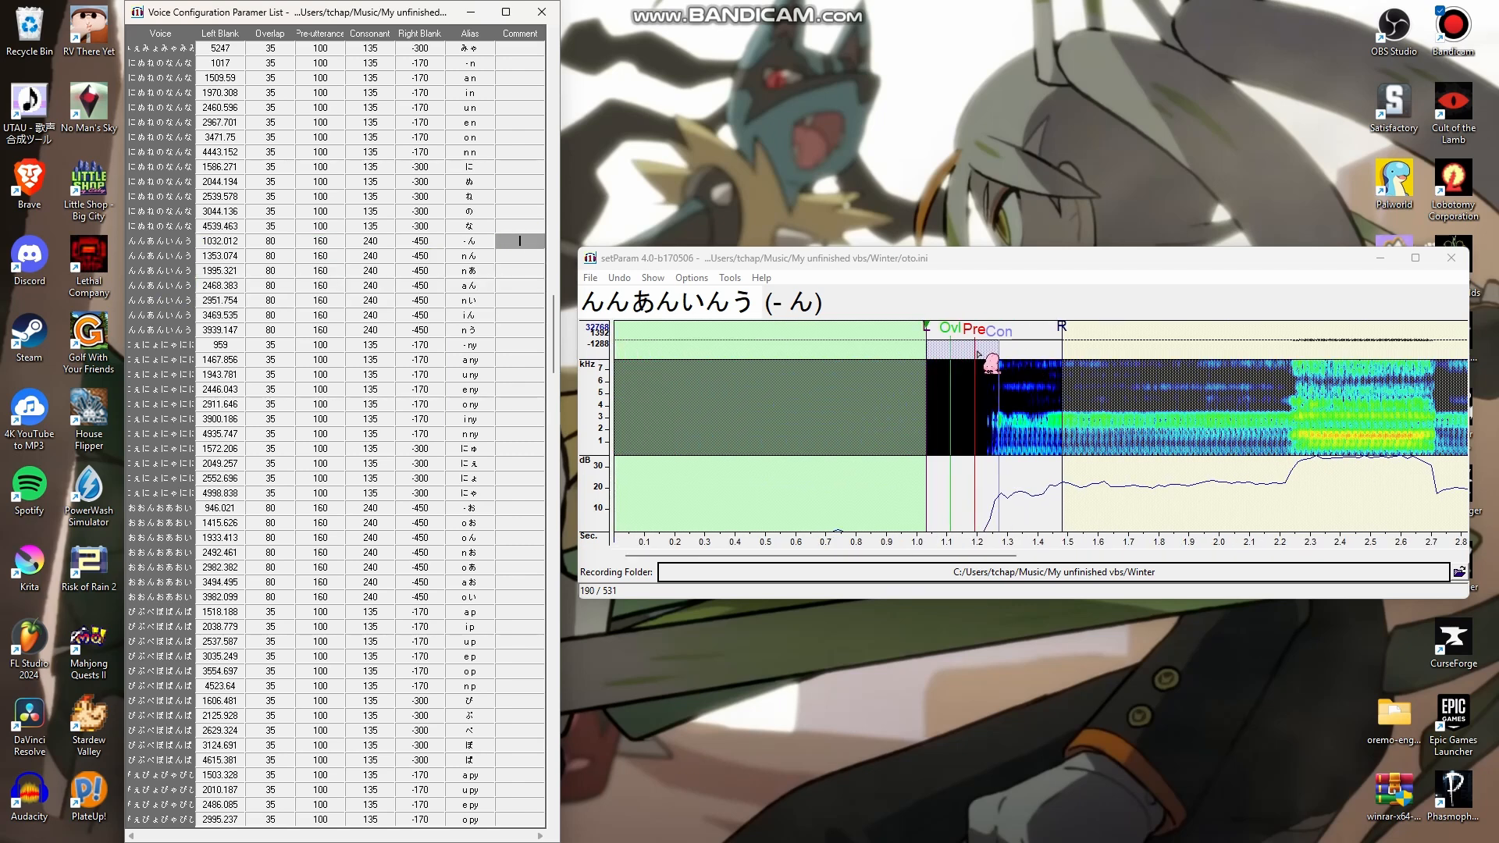
left_click(951, 328)
mouse_move(927, 332)
left_mouse_down()
mouse_move(964, 332)
mouse_move(948, 331)
left_mouse_up()
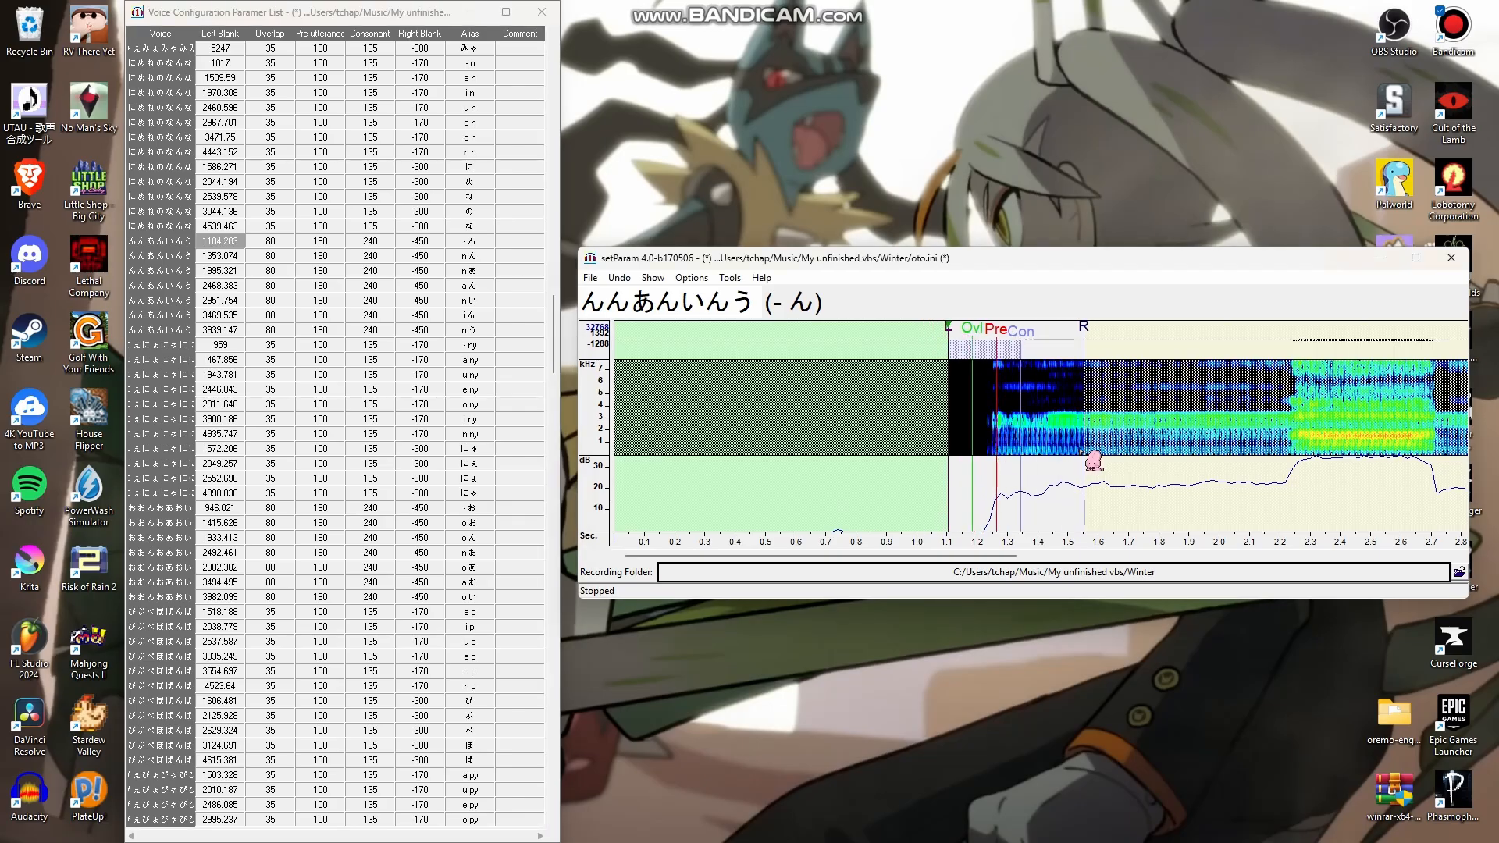
key("Down")
left_click_drag(994, 332, 1035, 332)
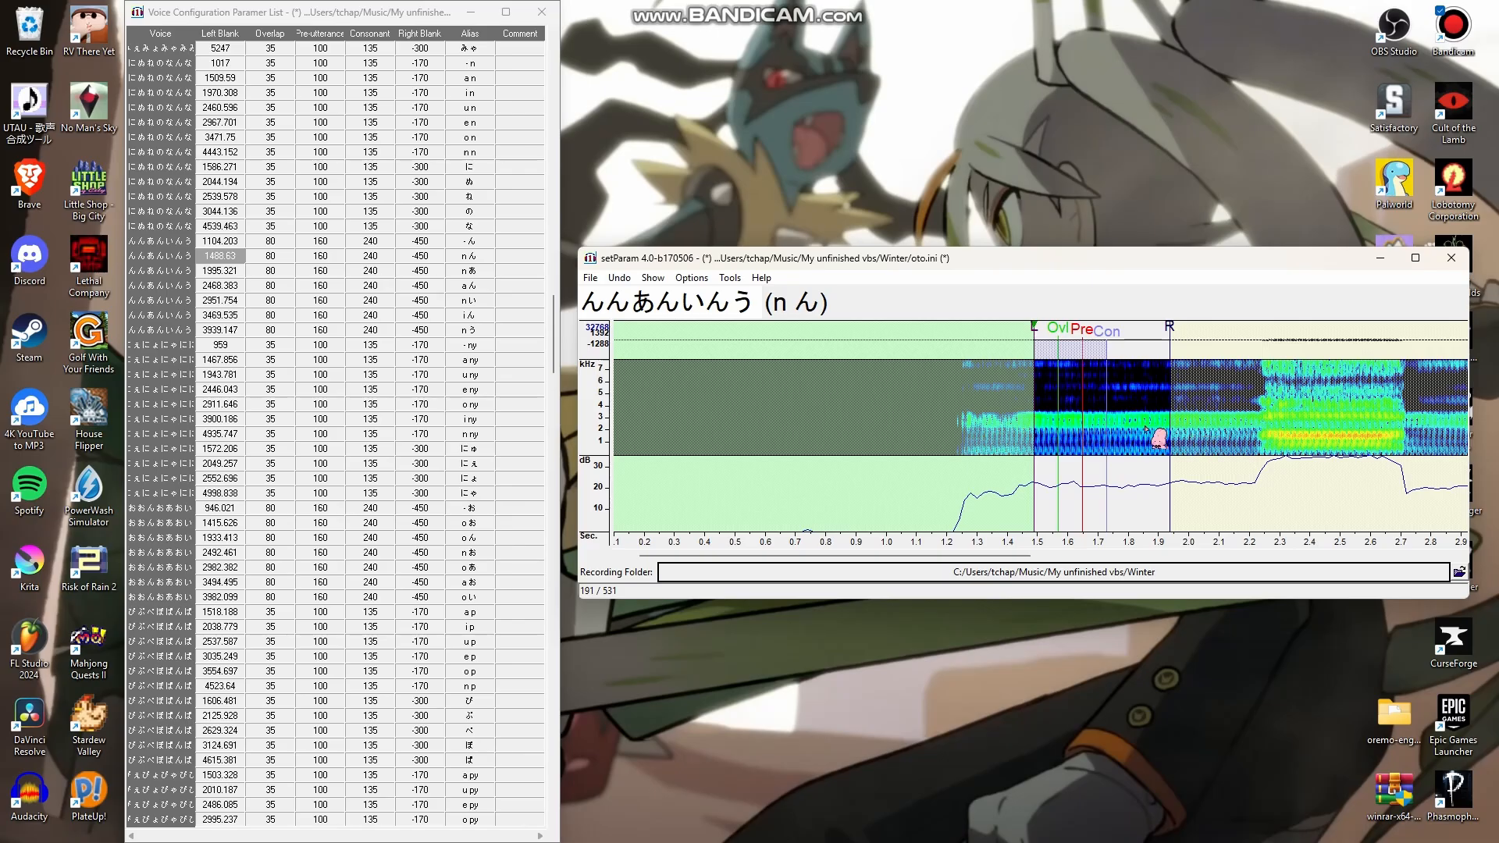
Move the left blanks of んんあんいんう entries n あ to about 2082 and a ん to about 2557
key("Down")
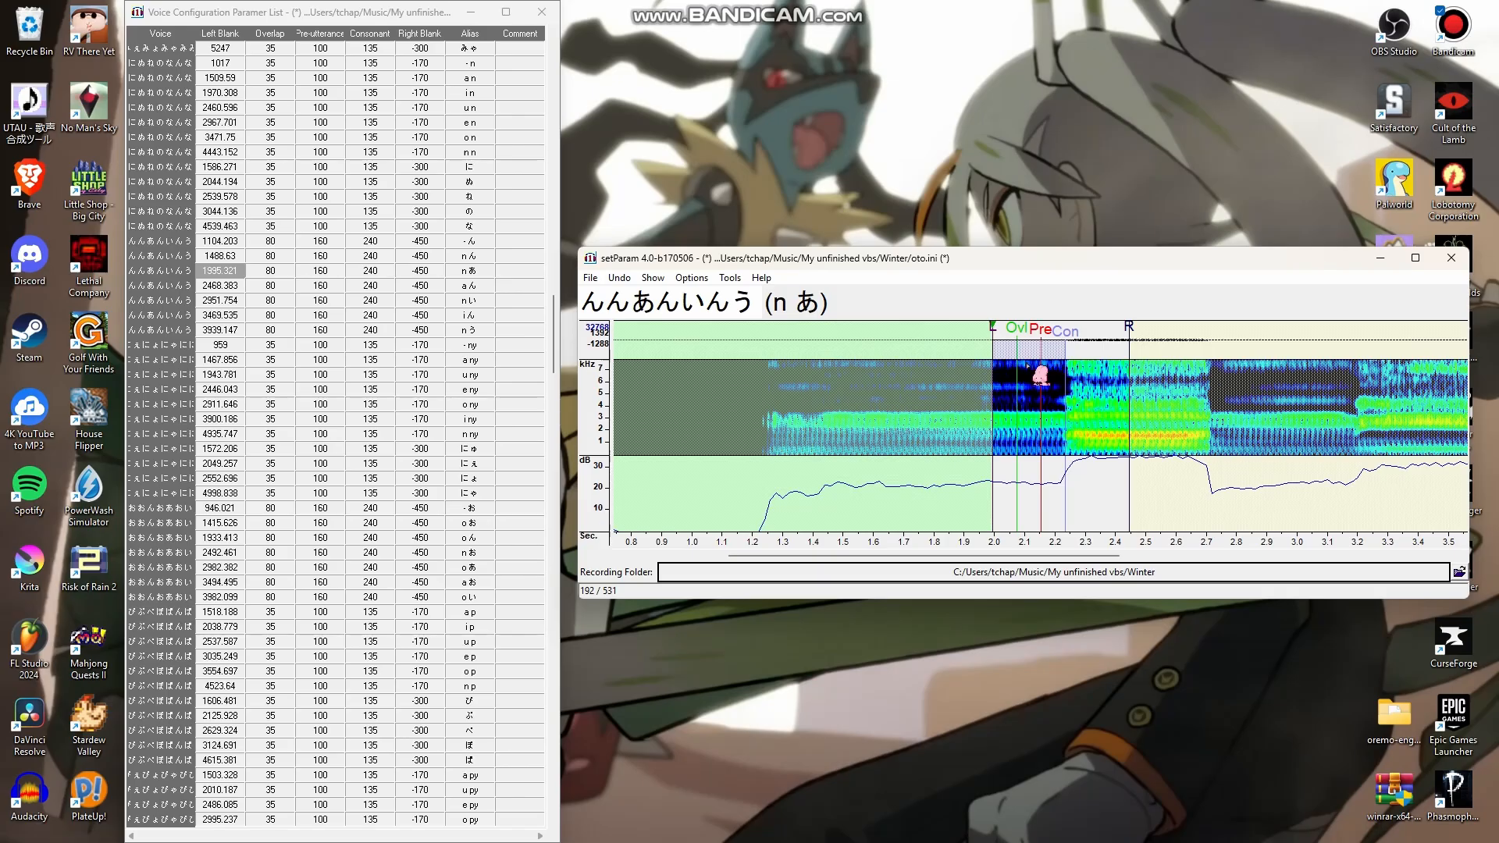
left_click_drag(1005, 336, 1031, 335)
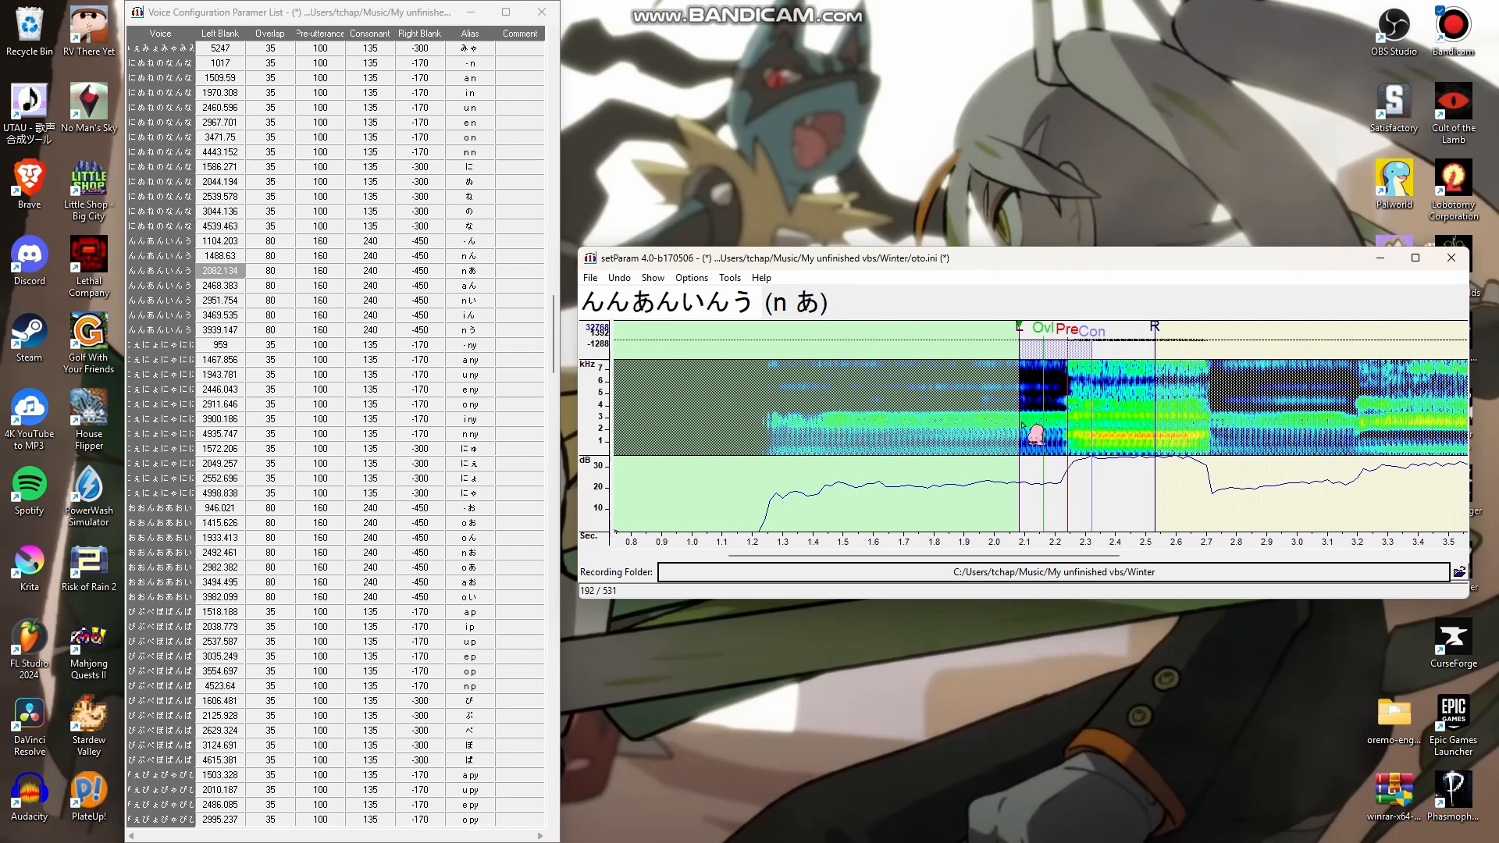
key("Down")
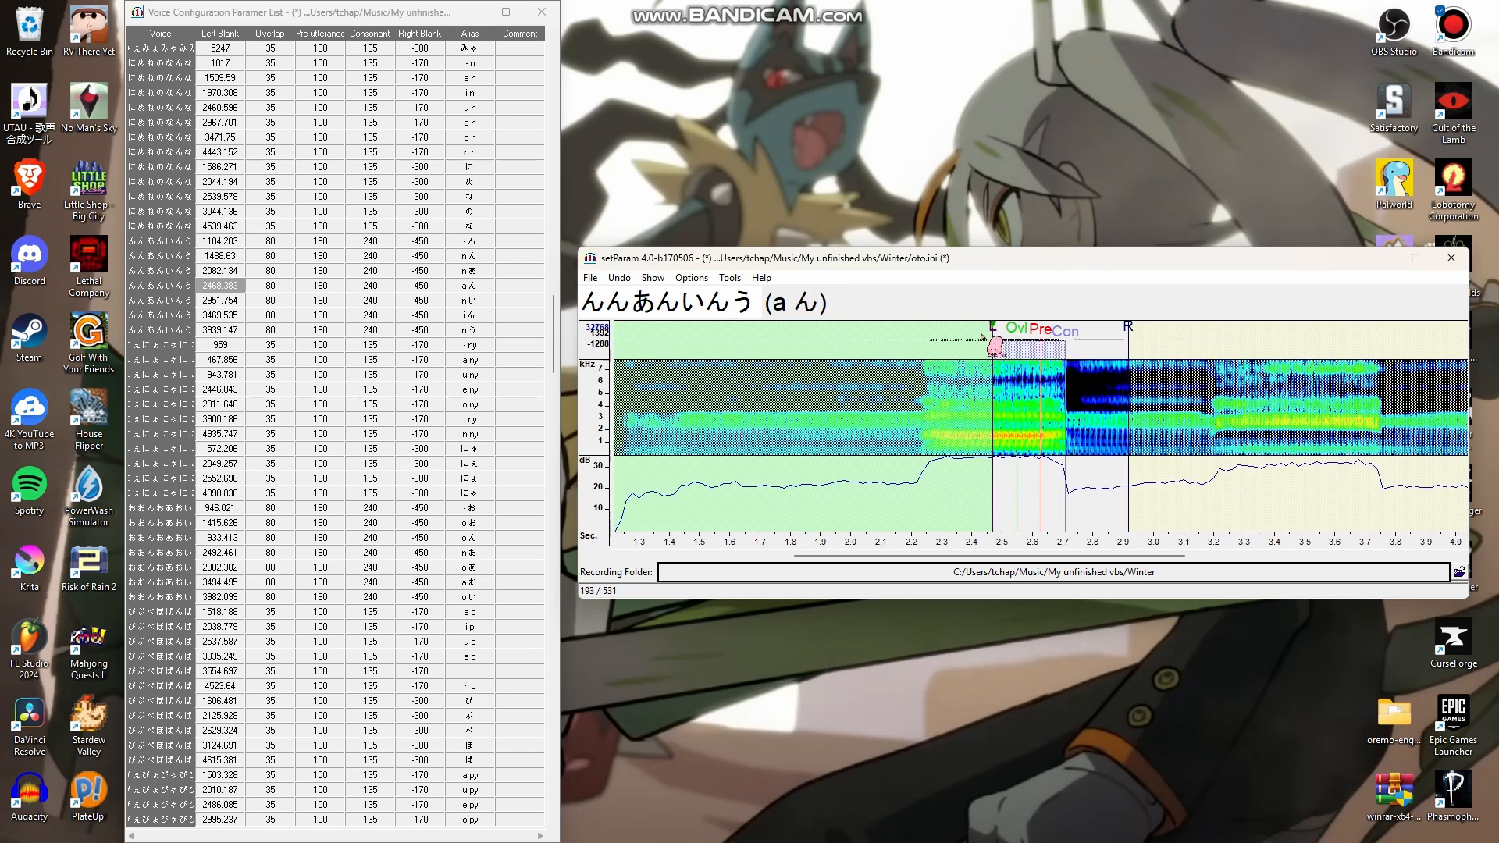
mouse_move(993, 331)
left_mouse_down()
mouse_move(1043, 333)
mouse_move(1021, 331)
left_mouse_up()
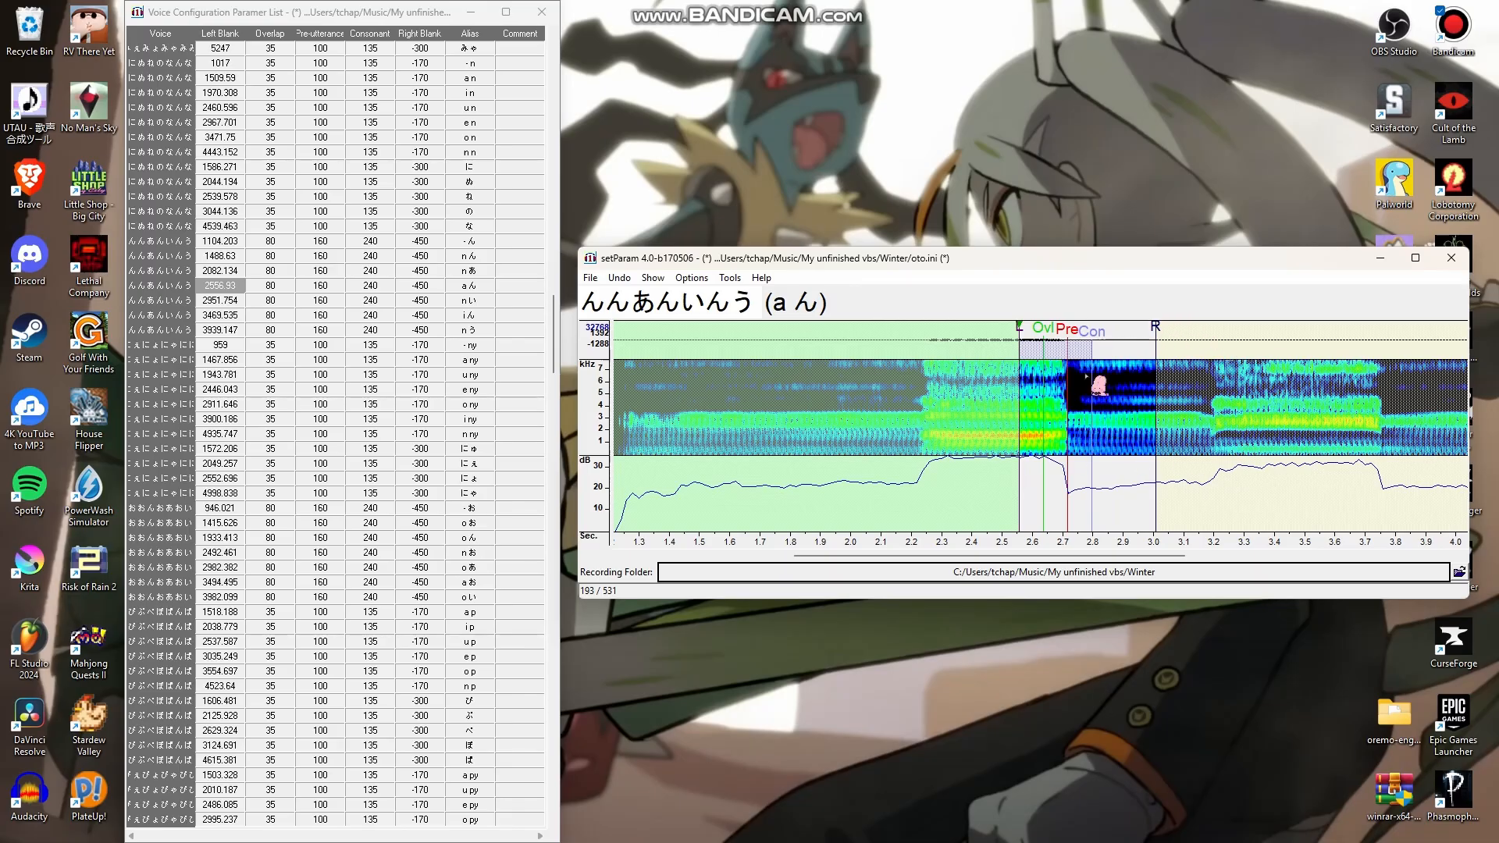
Move the left blanks of the んんあんいんう entries n い to about 3039 and i ん to about 3594
key("Down")
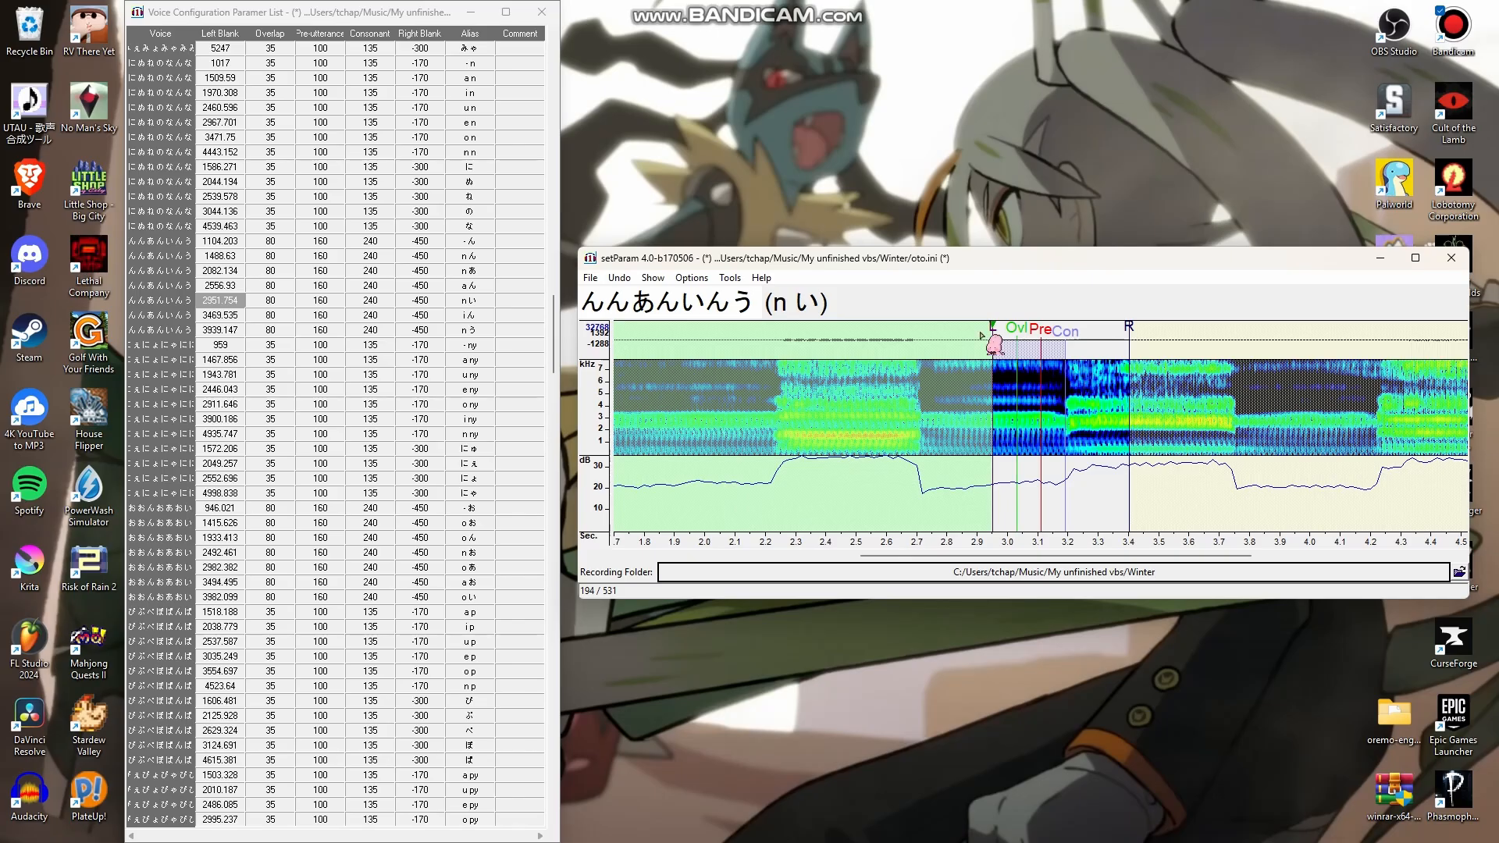
left_click_drag(991, 324, 1018, 328)
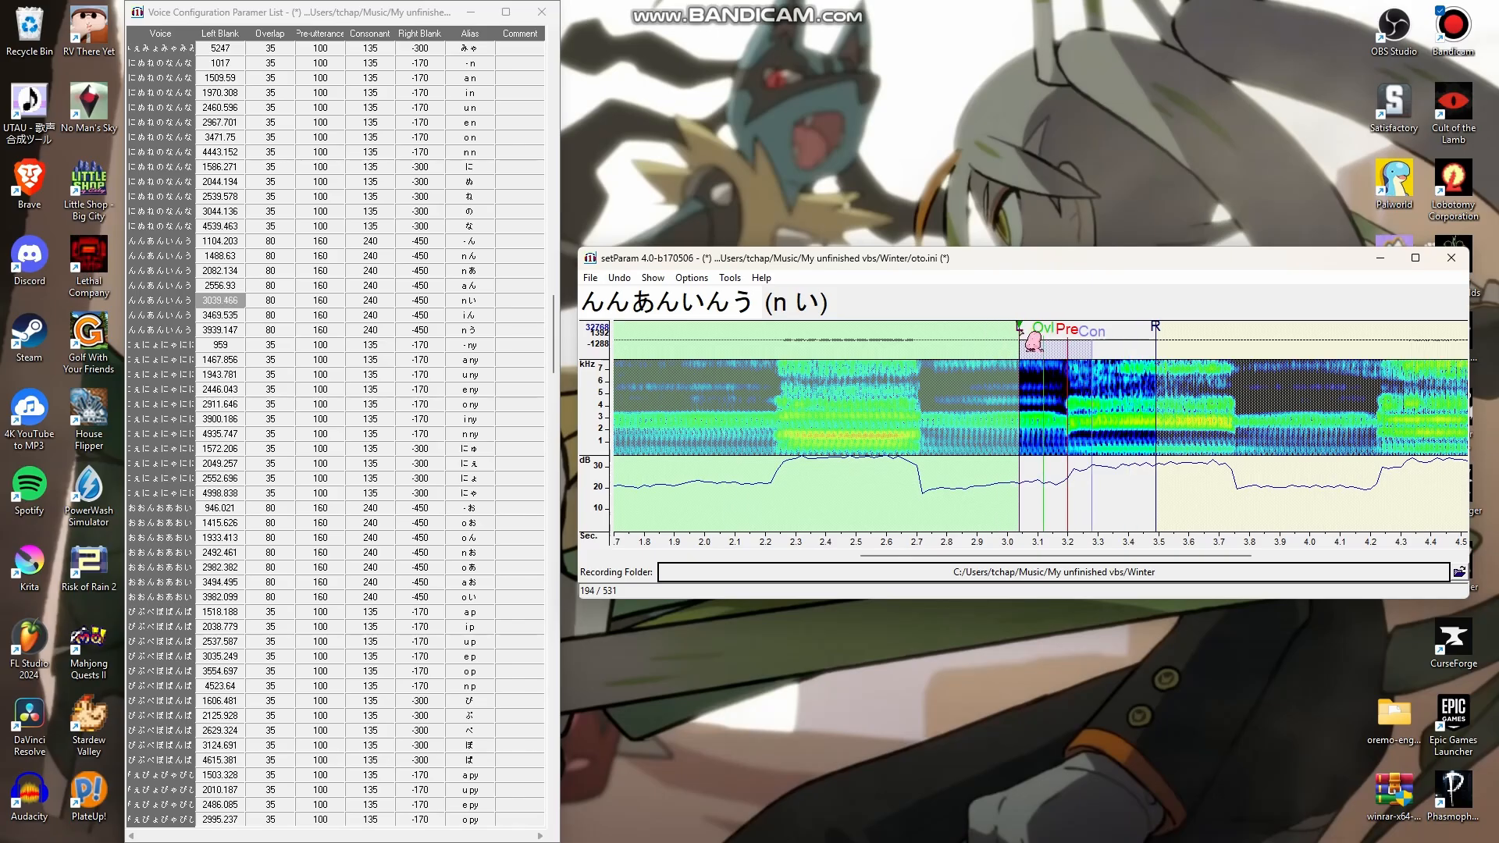
key("Down")
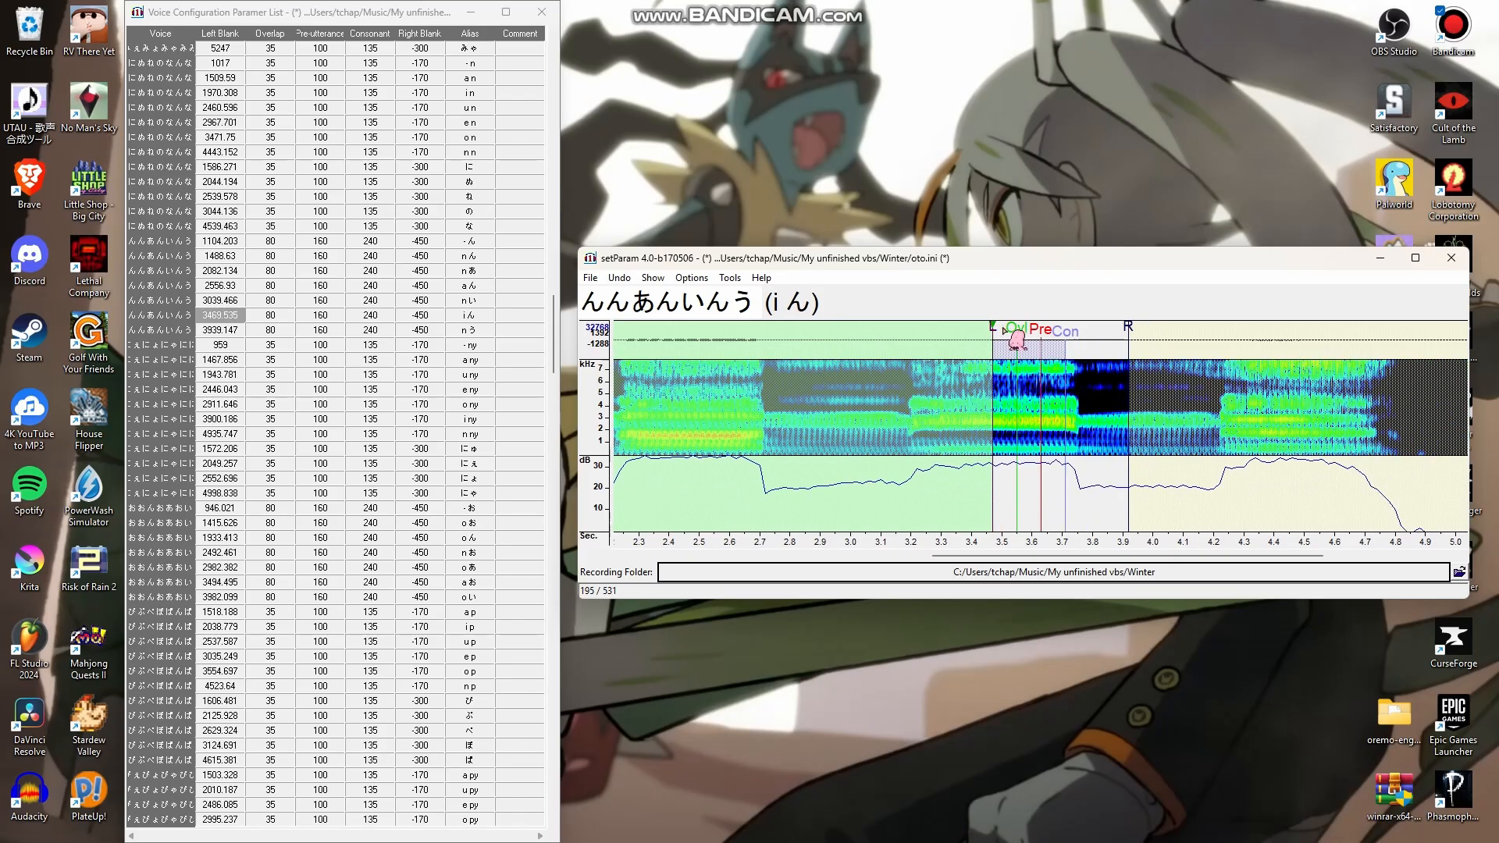
left_click_drag(993, 326, 1033, 334)
Move the left blank of the んんあんいんう entry n う to about 4064 and its right blank to about -433
key("Down")
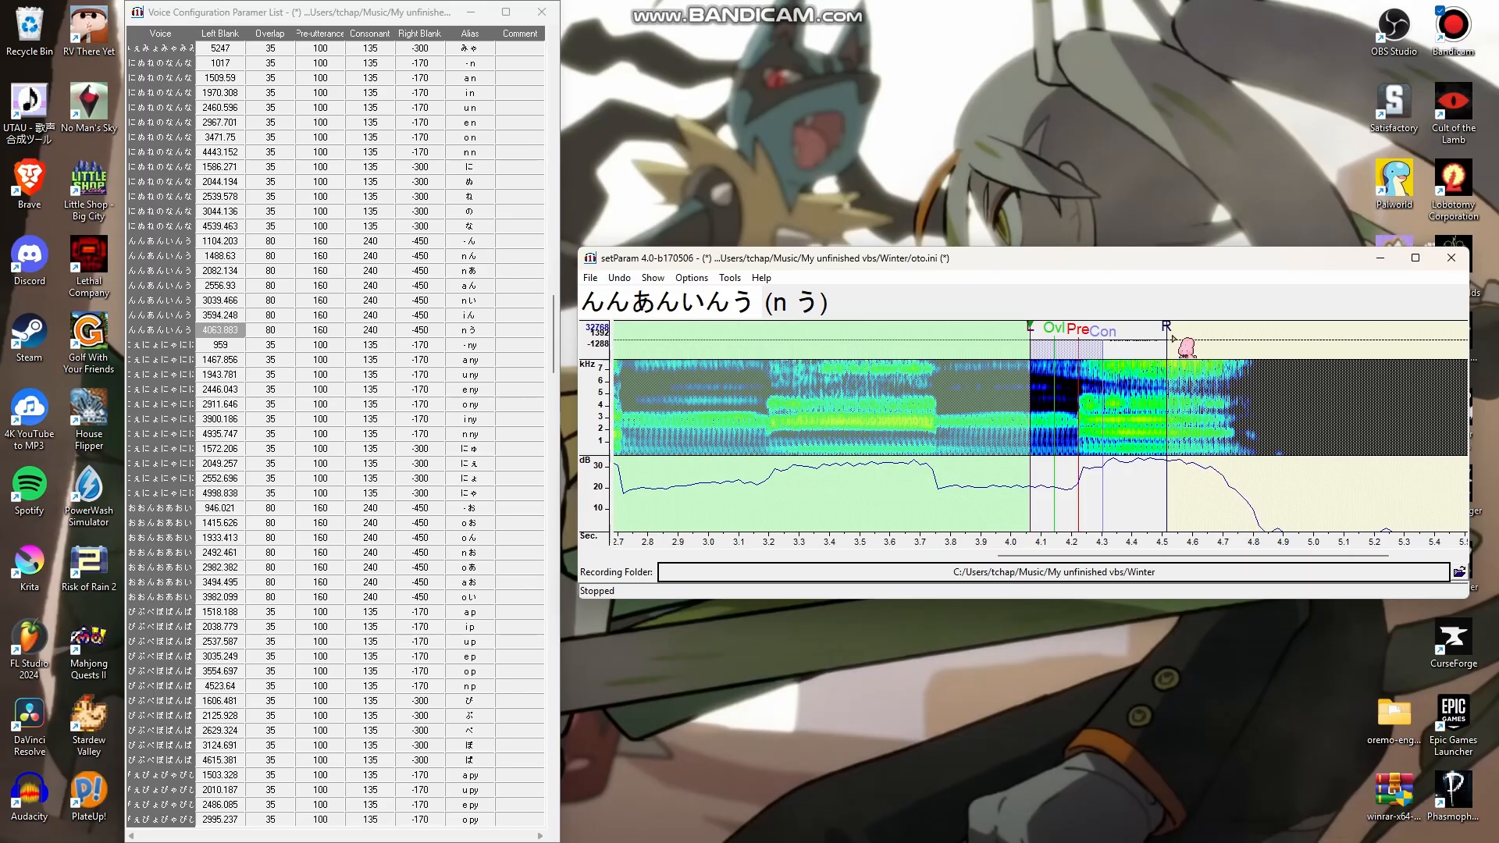
mouse_move(1174, 339)
left_mouse_down()
mouse_move(1288, 355)
mouse_move(1162, 353)
left_mouse_up()
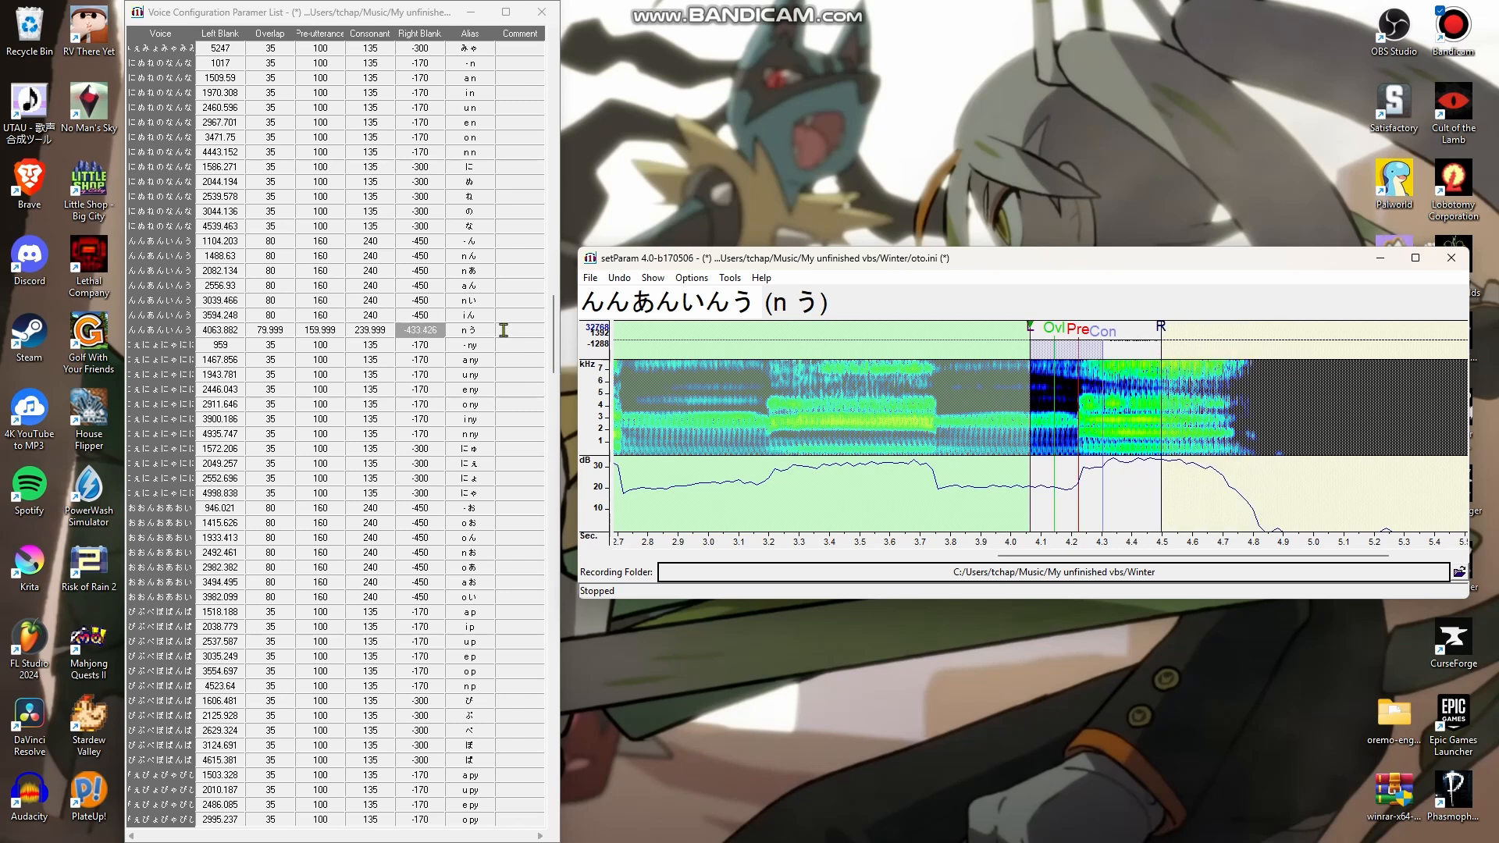
Mark the んんあんいんう entries from - ん to n う with the comment / and save the oto.ini, overwriting the existing file
left_click_drag(504, 330, 504, 246)
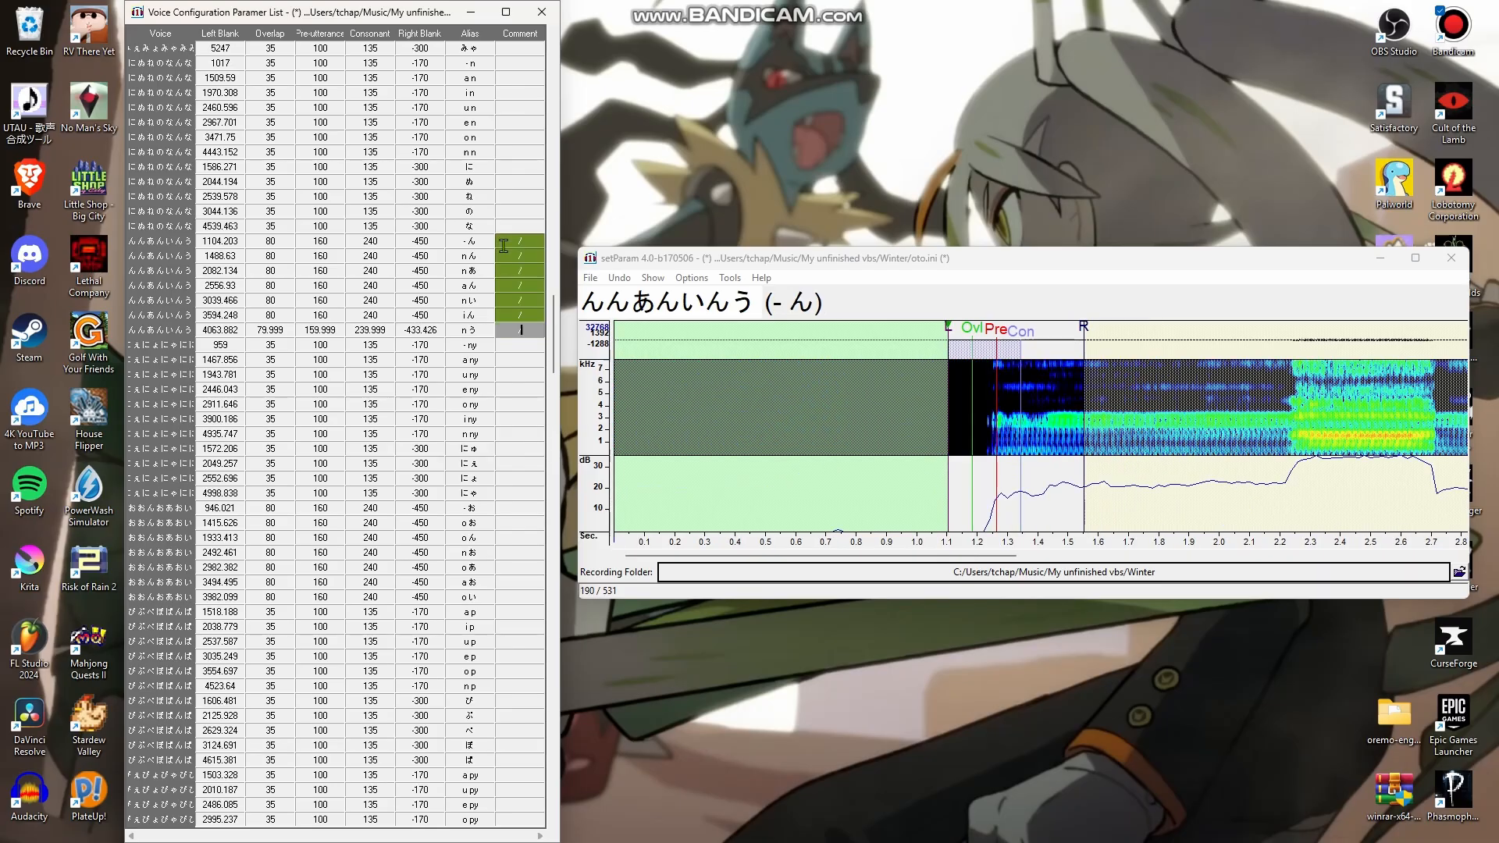
key("ctrl+s")
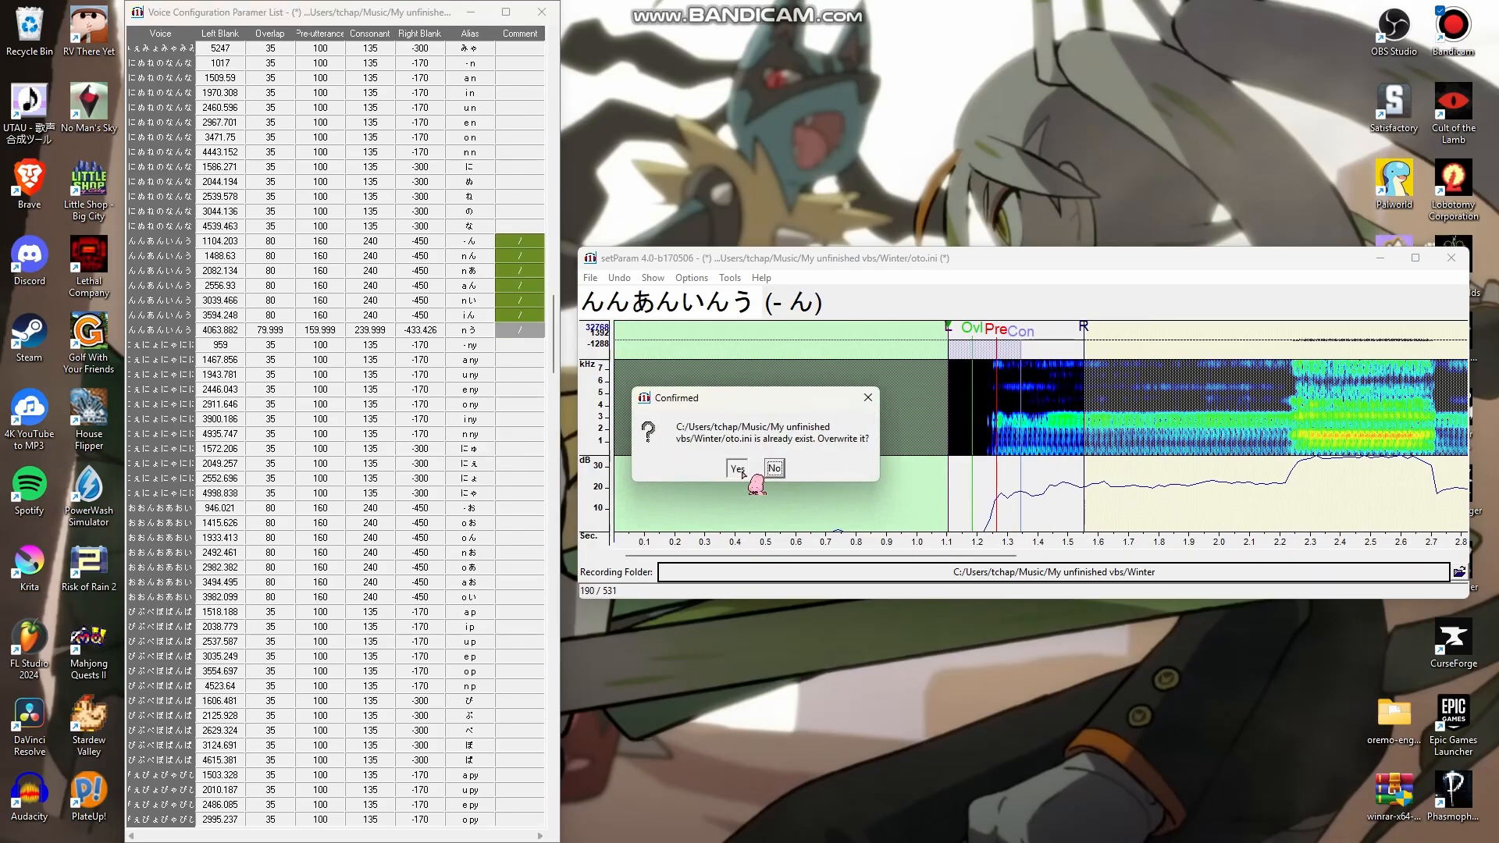
left_click(737, 469)
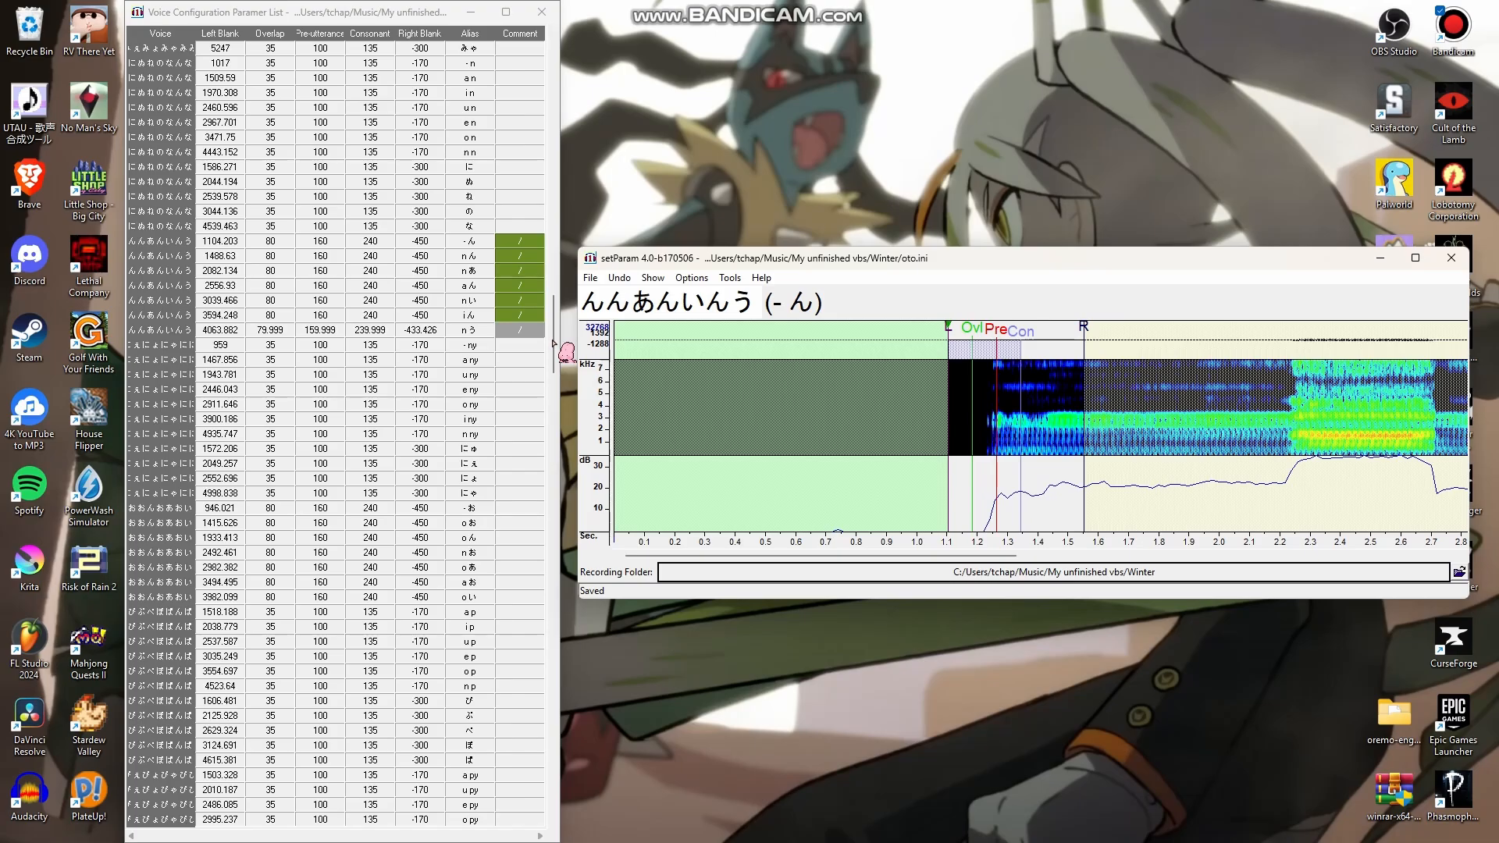
Look through the parameter list to the かきくけこかんか k entries and examine the a k and き aliases on the spectrogram
left_click_drag(553, 344, 537, 53)
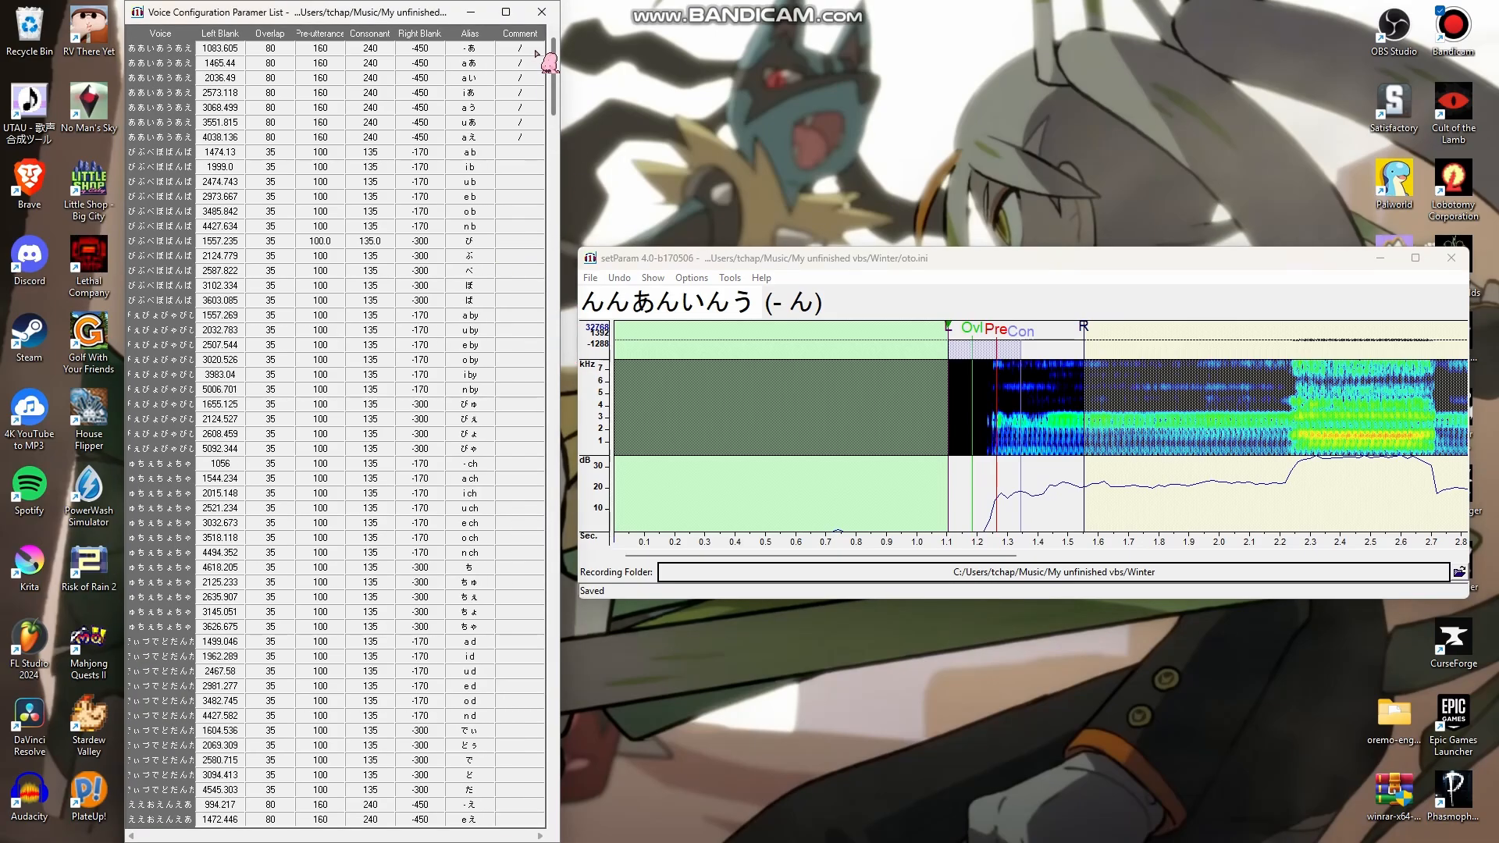
left_click_drag(551, 103, 545, 64)
left_click(524, 151)
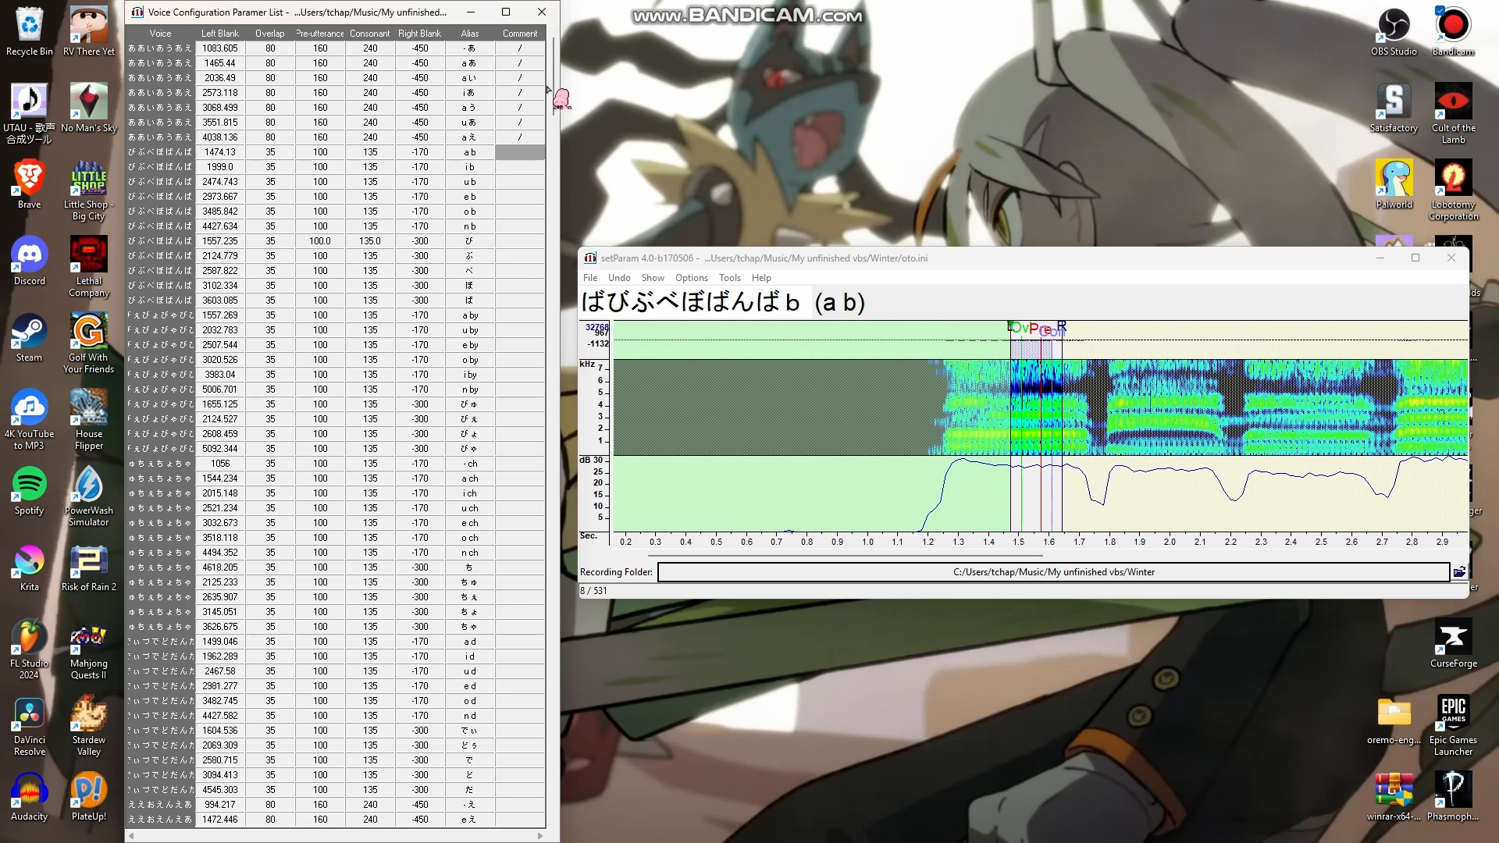
left_click_drag(552, 79, 556, 275)
left_click(505, 211)
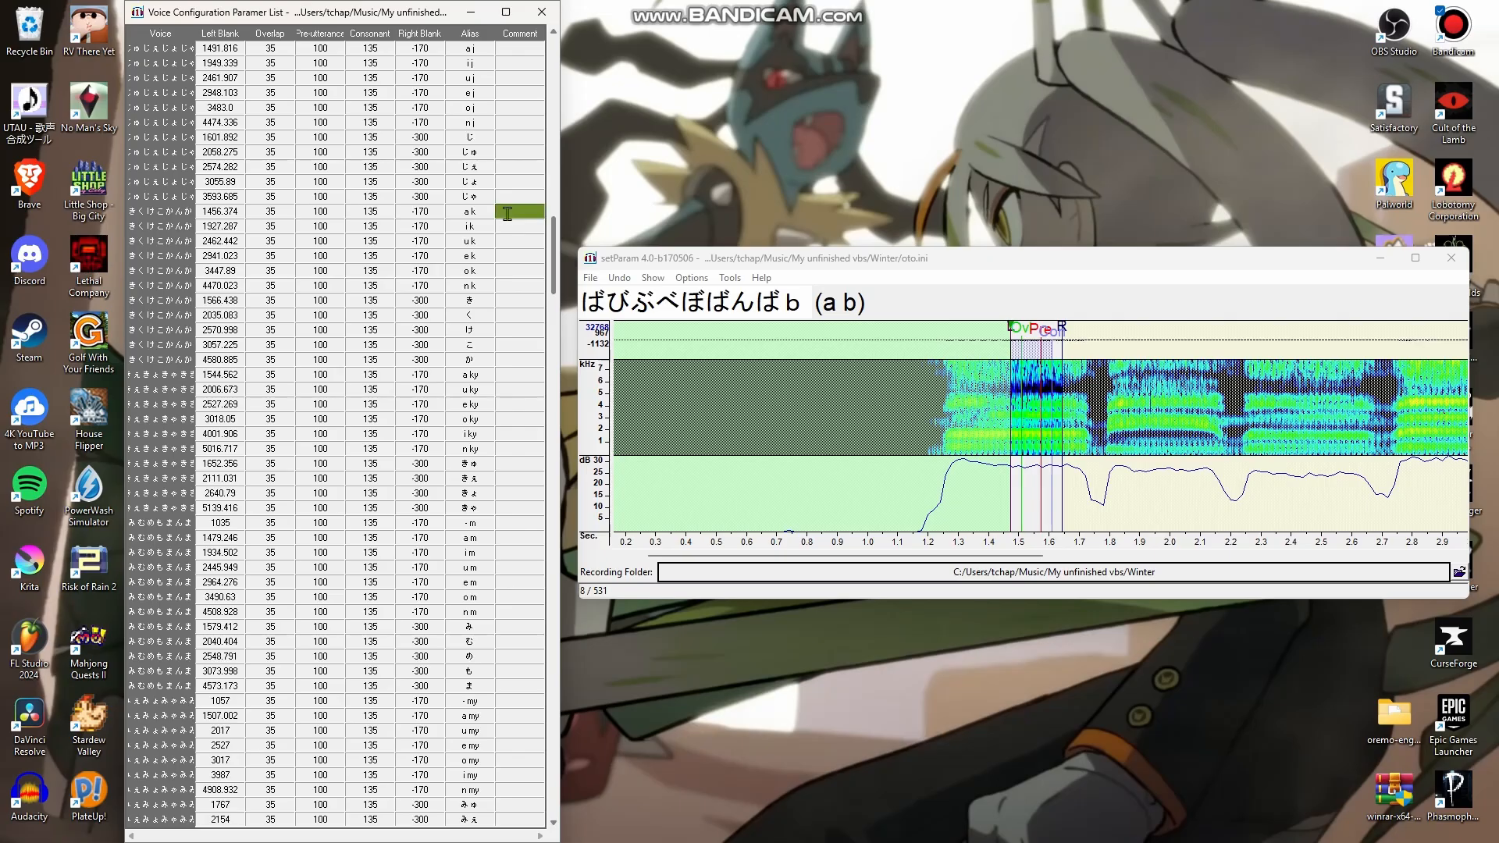
left_click_drag(472, 211, 242, 356)
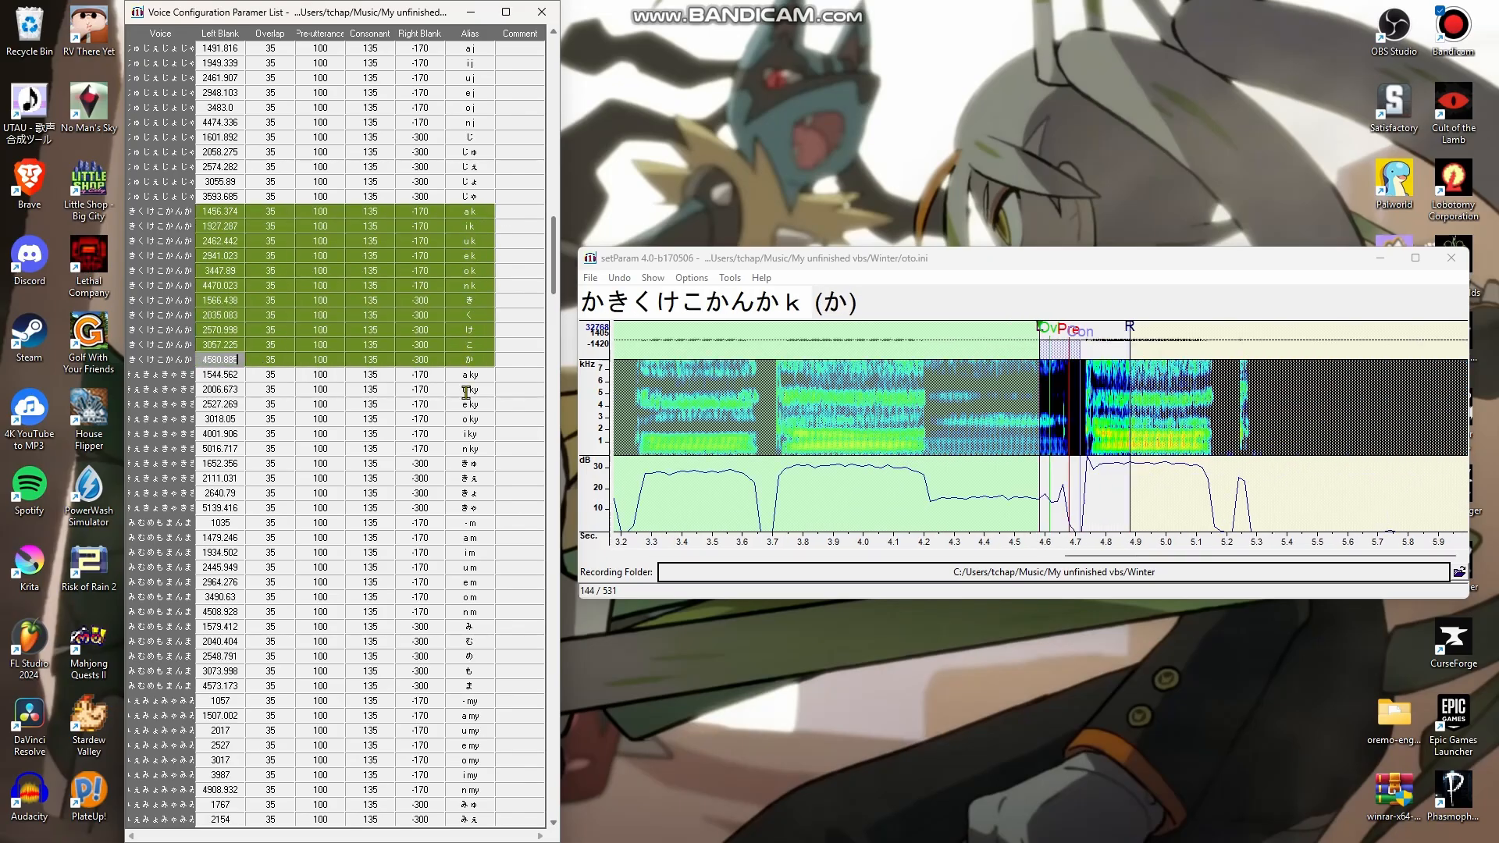
left_click_drag(476, 404, 477, 417)
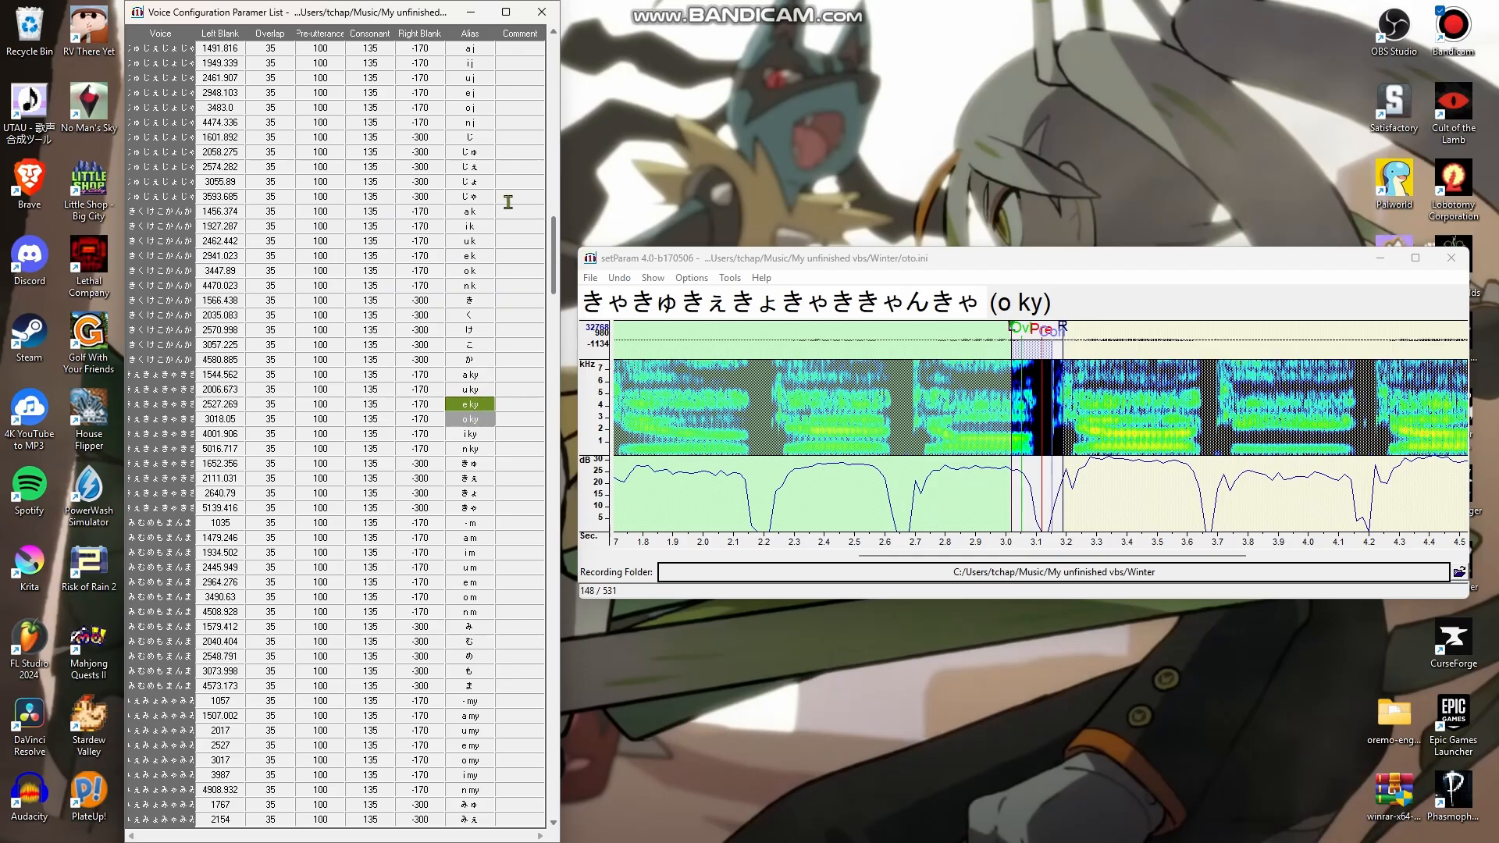
left_click(523, 140)
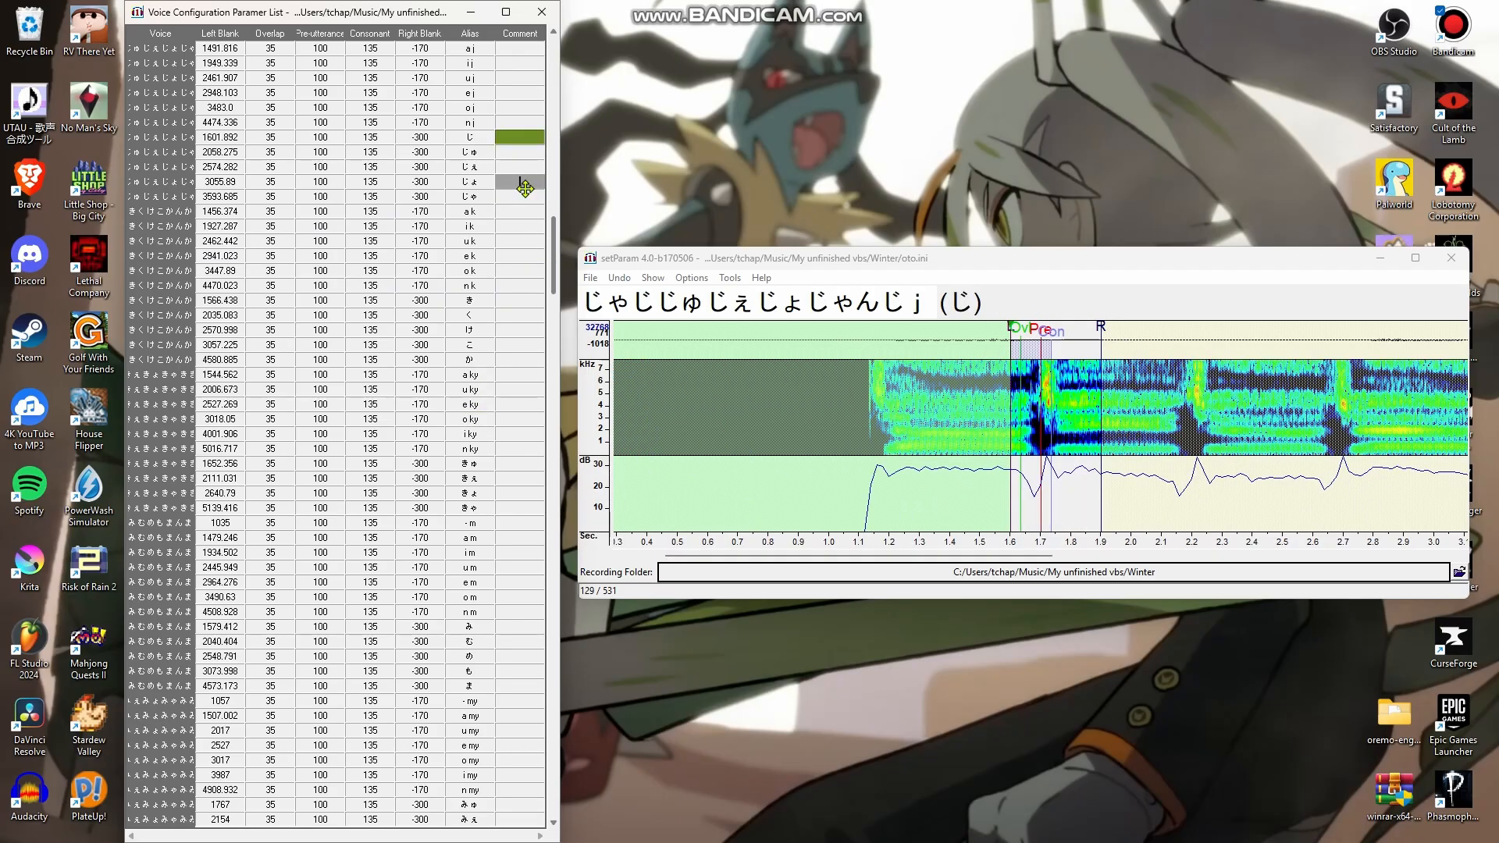
left_click(524, 211)
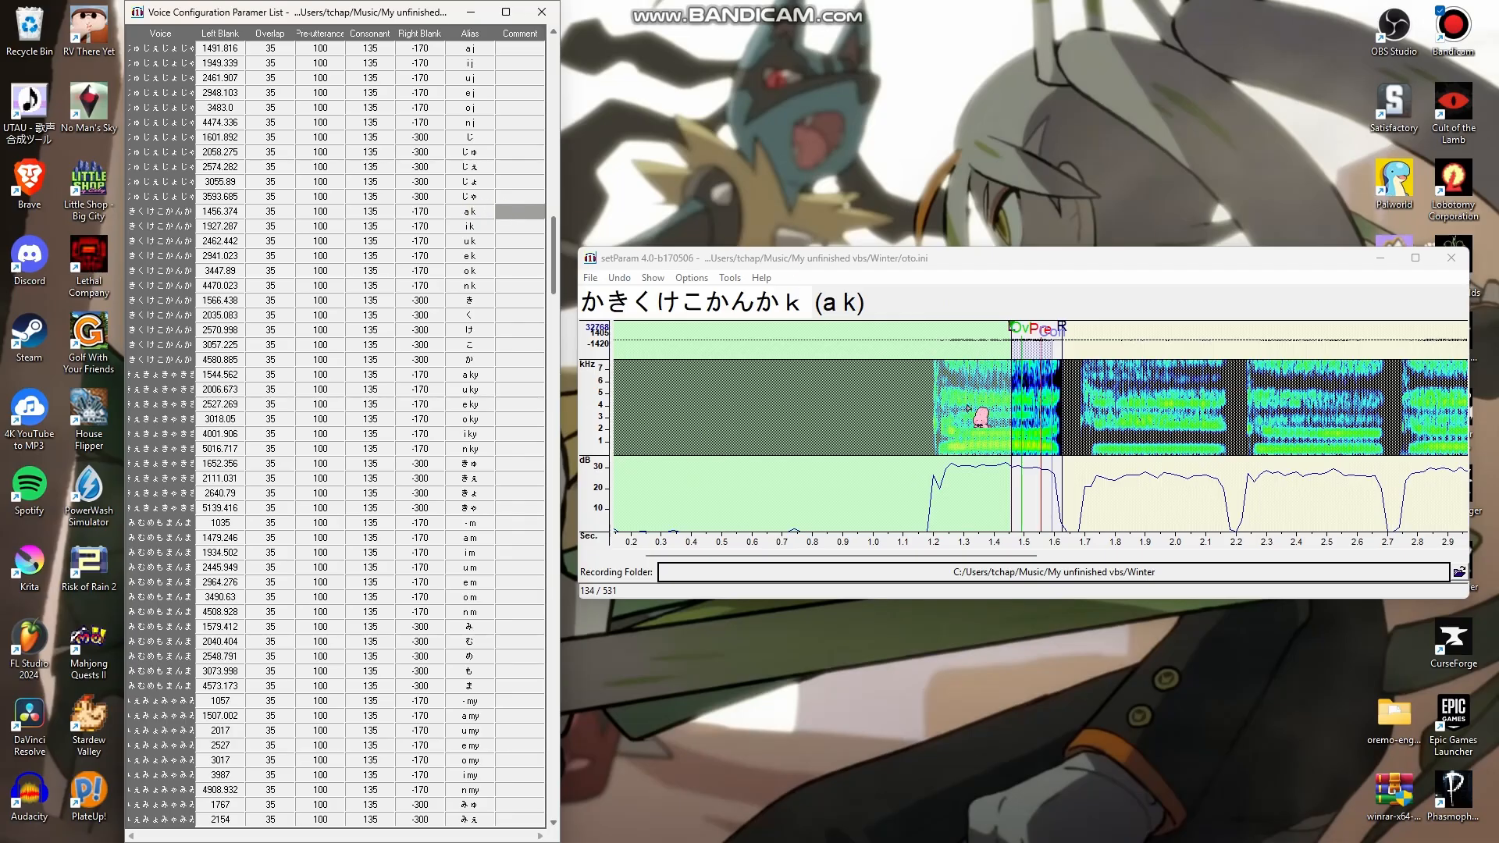
scroll(963, 412, "right", 3)
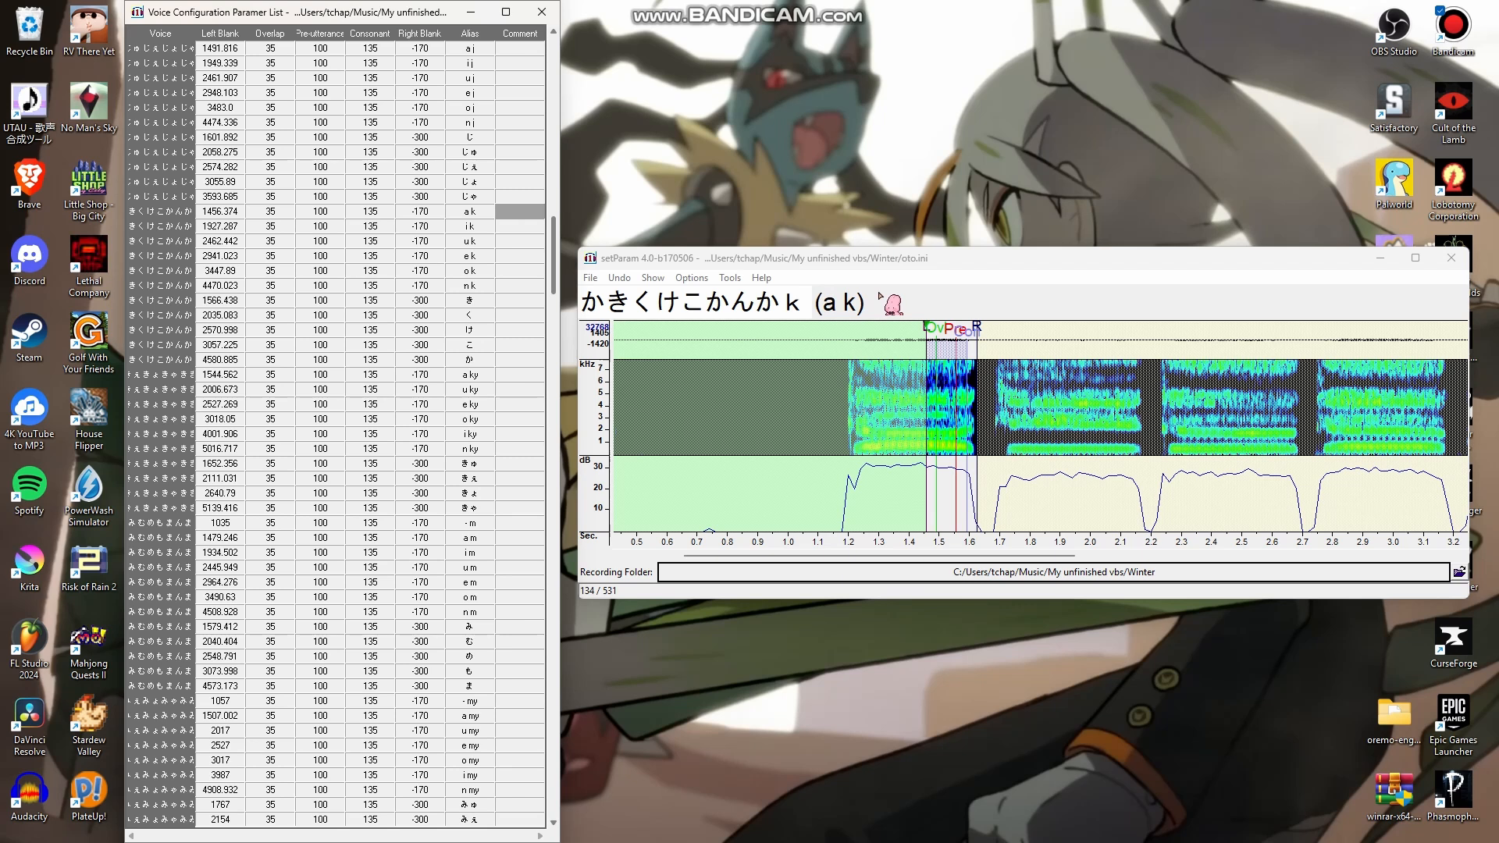
left_click(525, 301)
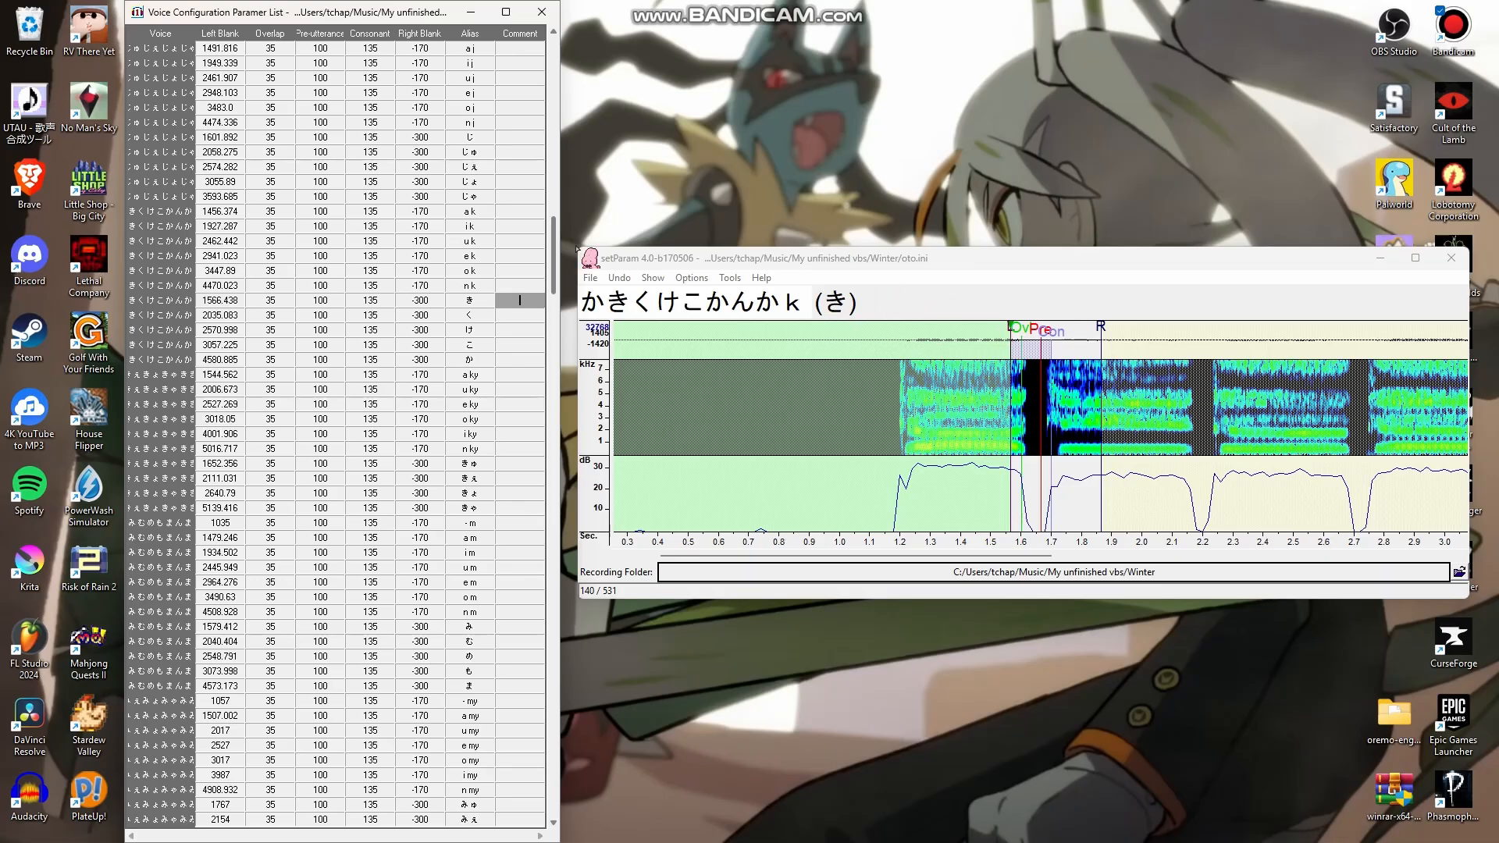
left_click(515, 212)
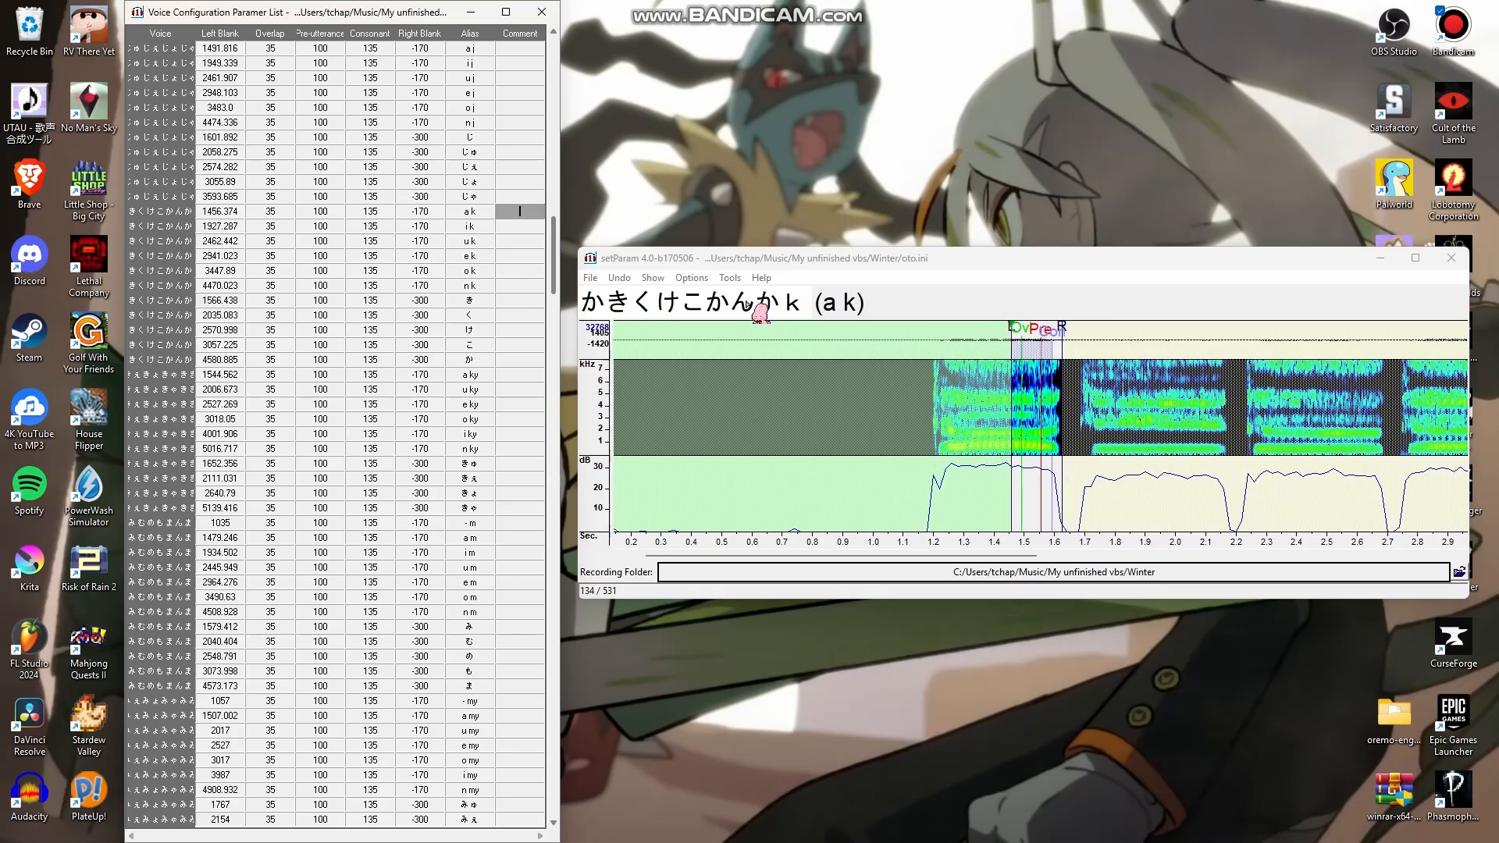
Try the left blank of the a k entry at about 1514 and at about 1151, and play the sample
scroll(906, 454, "up", 2)
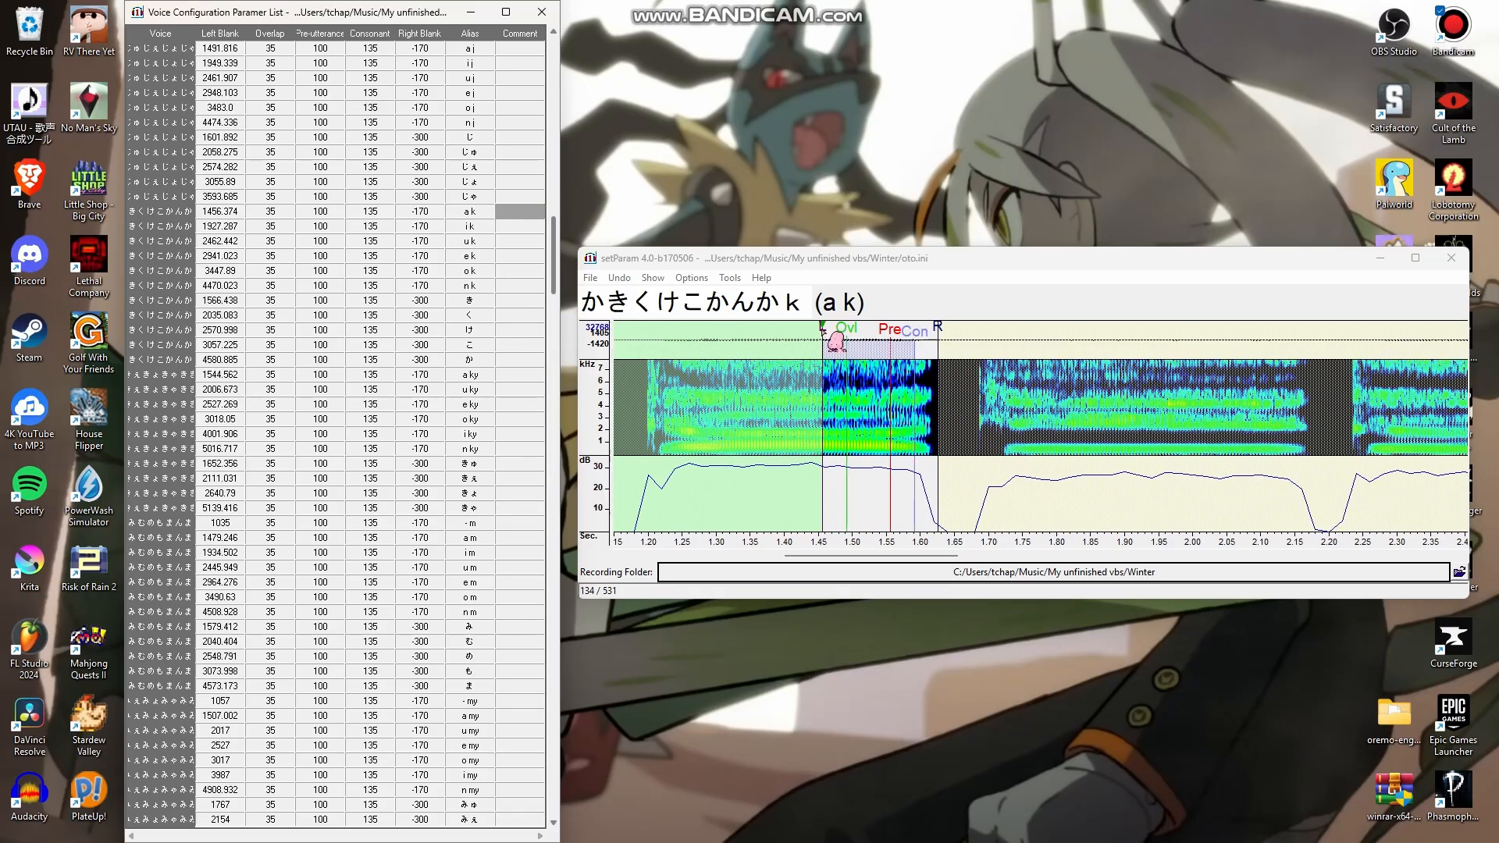
mouse_move(822, 327)
left_mouse_down()
mouse_move(881, 327)
mouse_move(862, 330)
left_mouse_up()
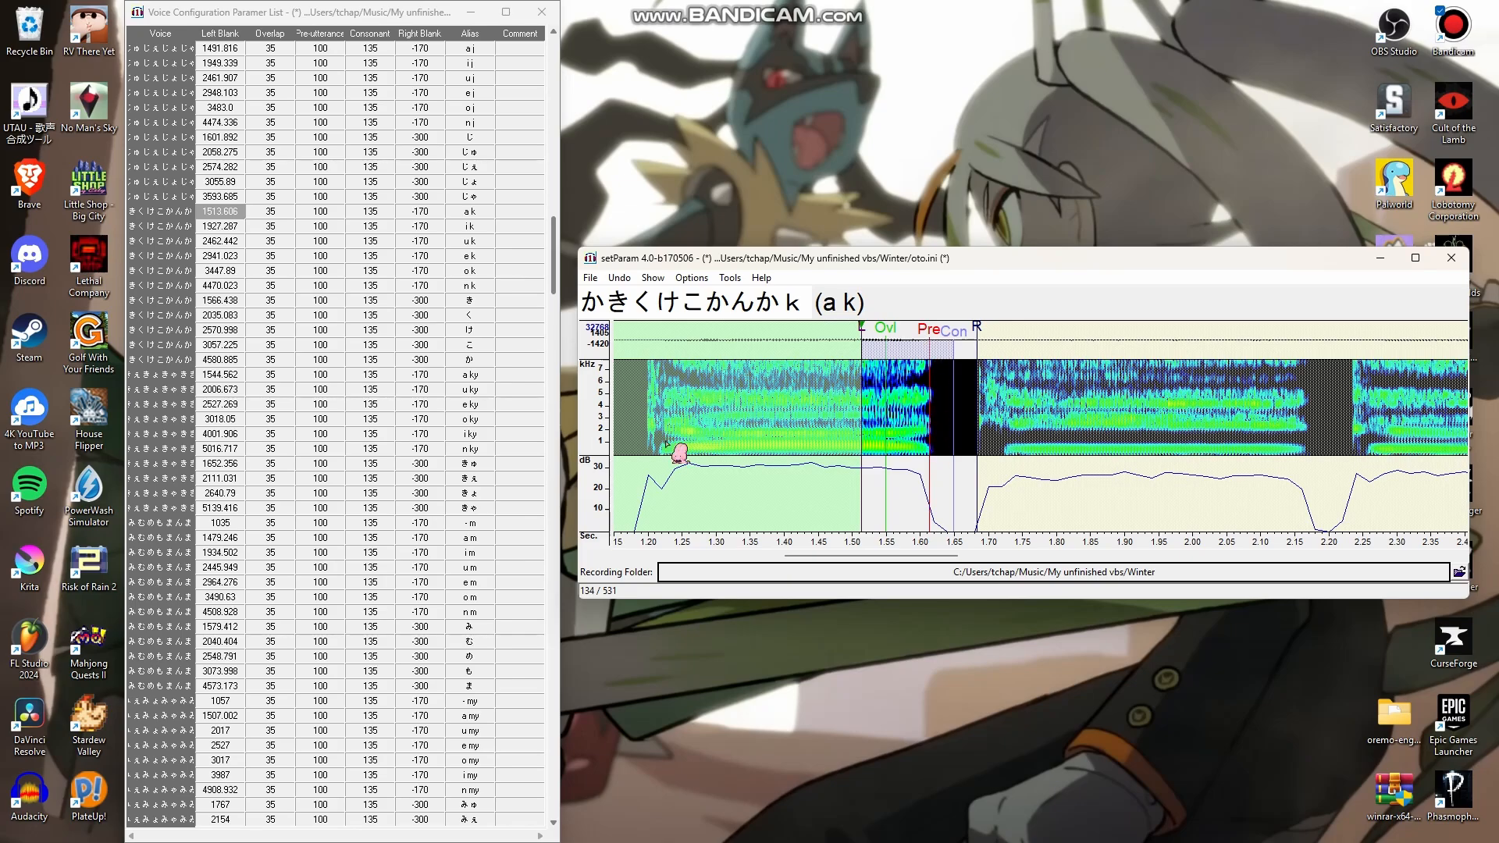
left_click_drag(875, 343, 628, 371)
key("space")
scroll(804, 420, "up", 1)
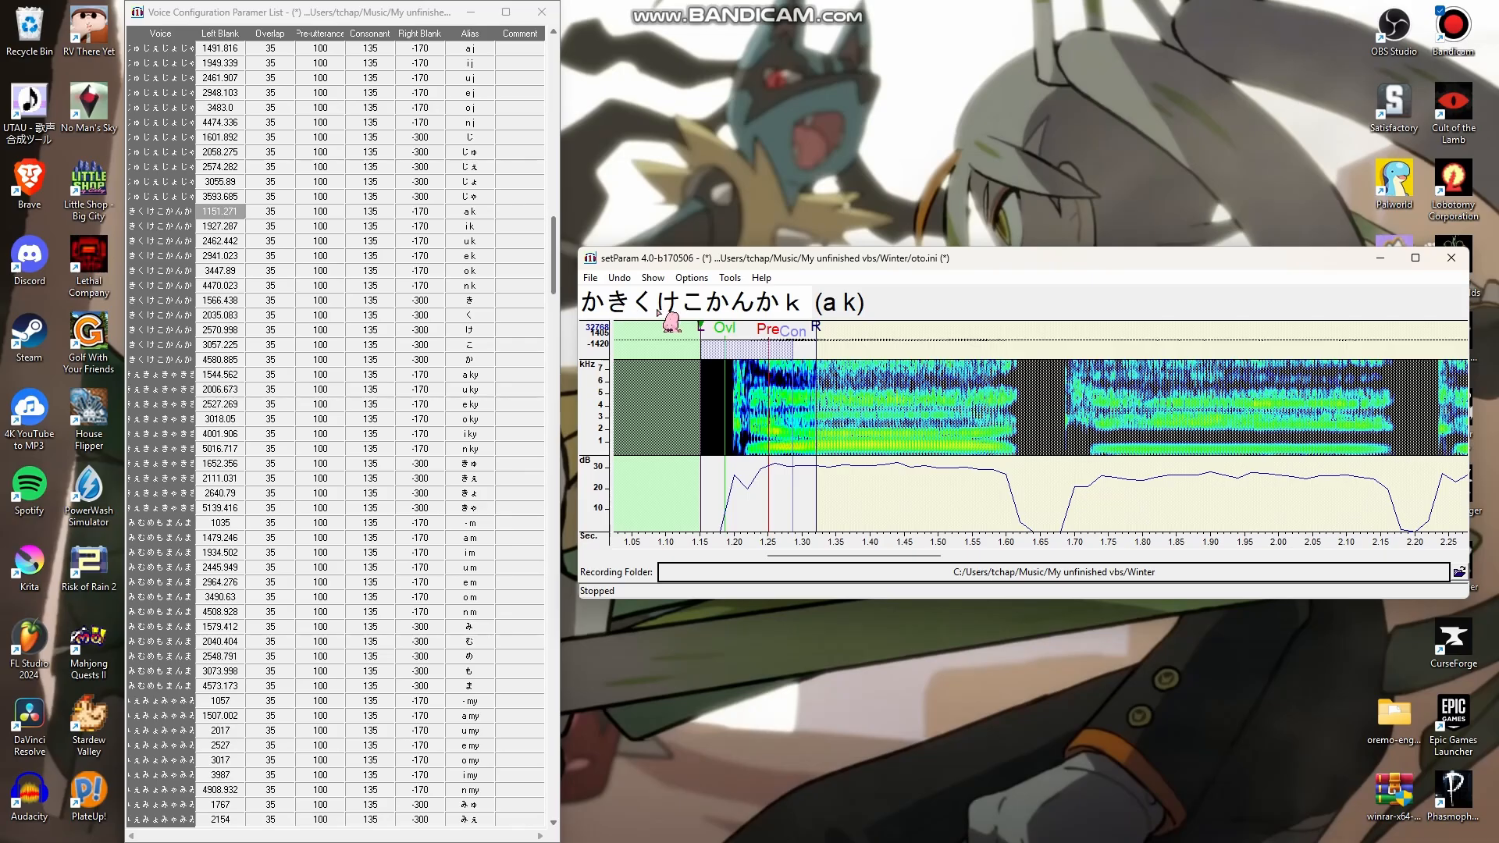
Move the left blank of the a k entry to about 1507 and its right blank to about -175
left_click_drag(716, 341, 955, 364)
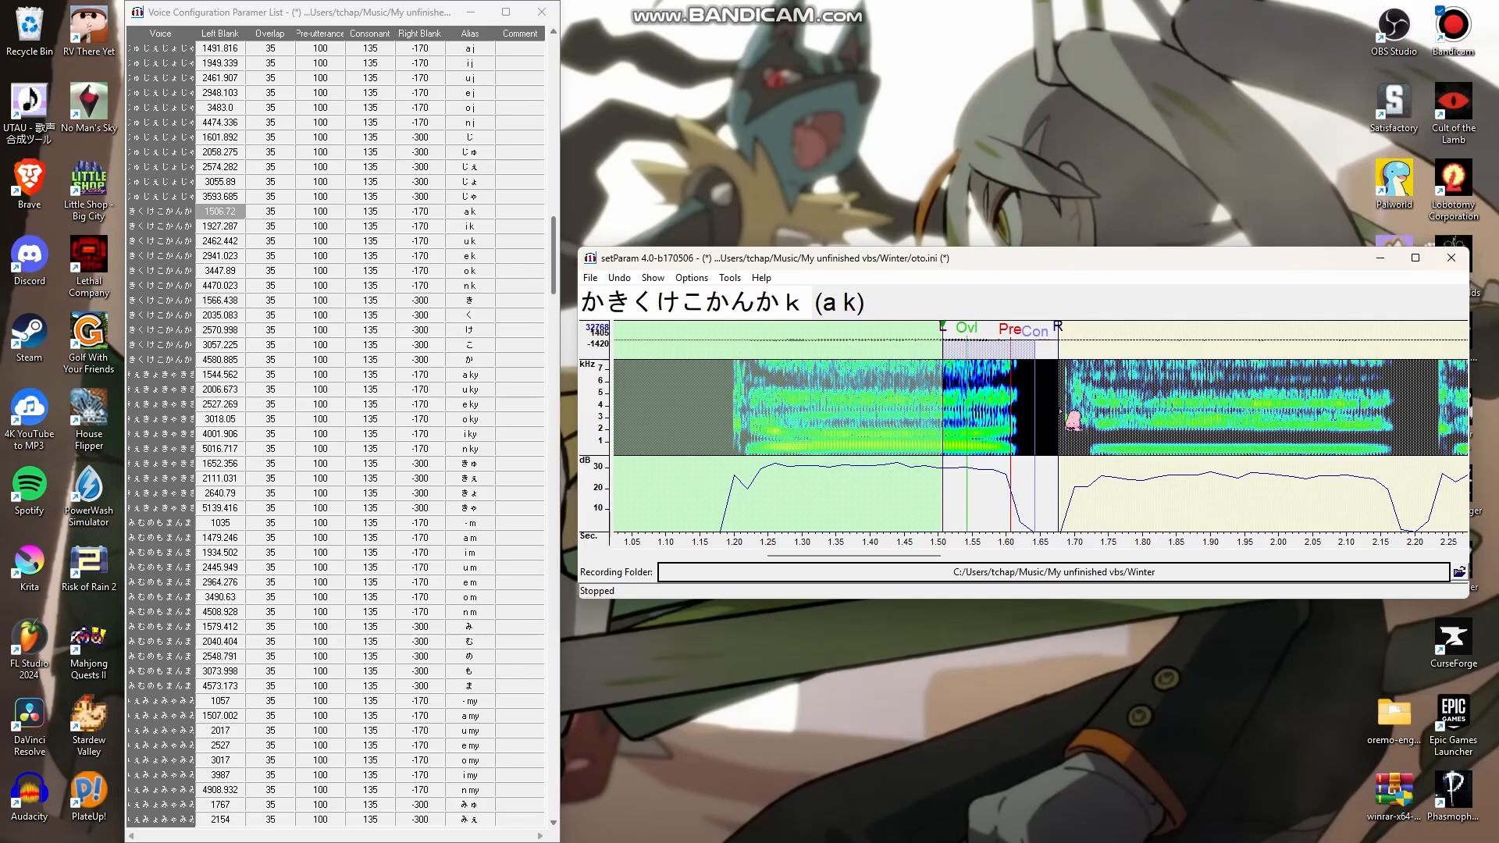
scroll(1081, 425, "up", 2)
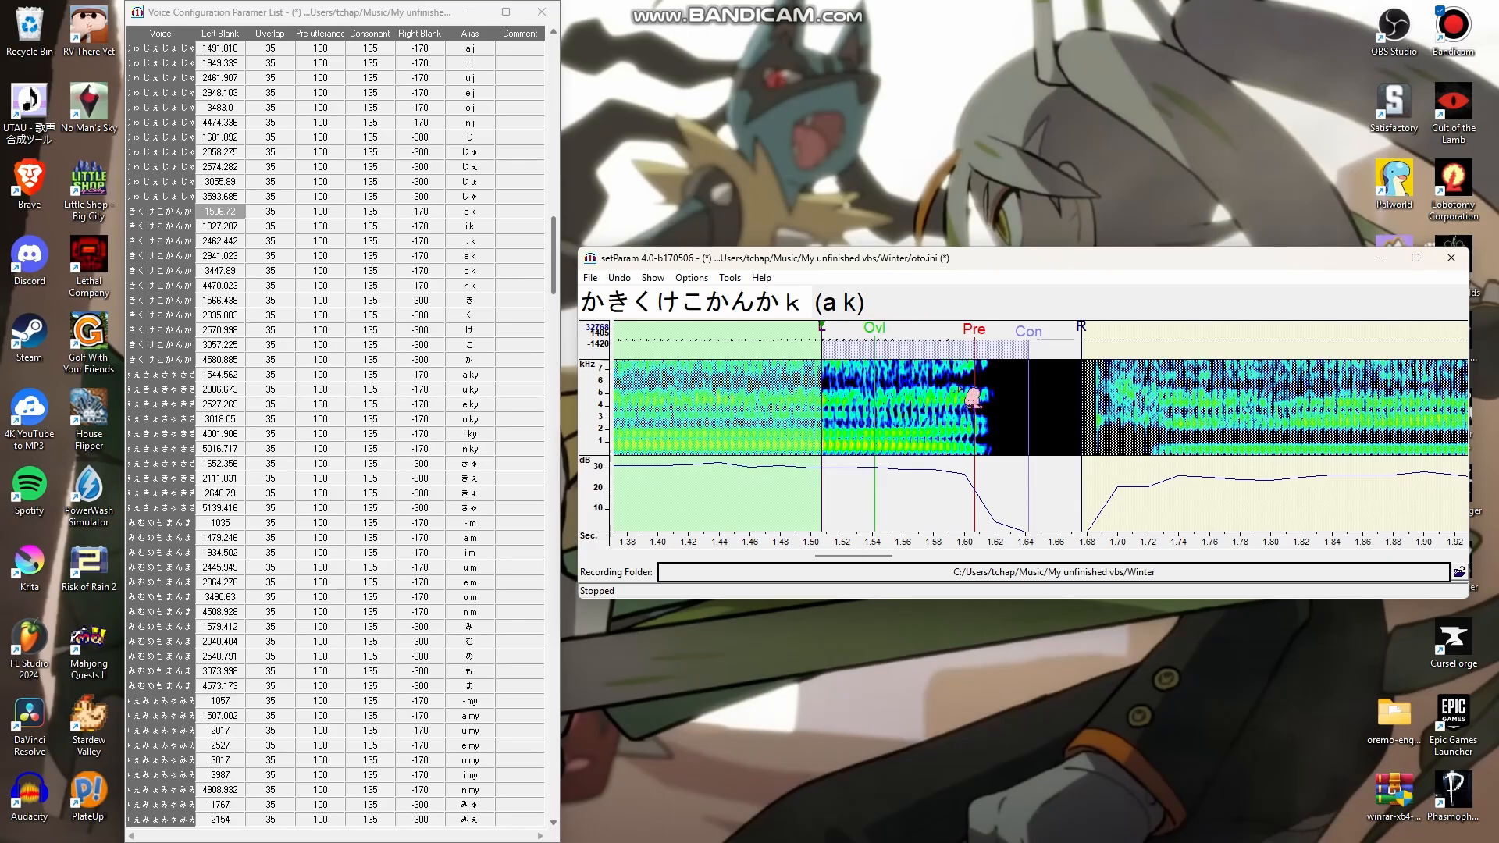
mouse_move(1083, 328)
left_mouse_down()
mouse_move(1154, 327)
mouse_move(1092, 341)
left_mouse_up()
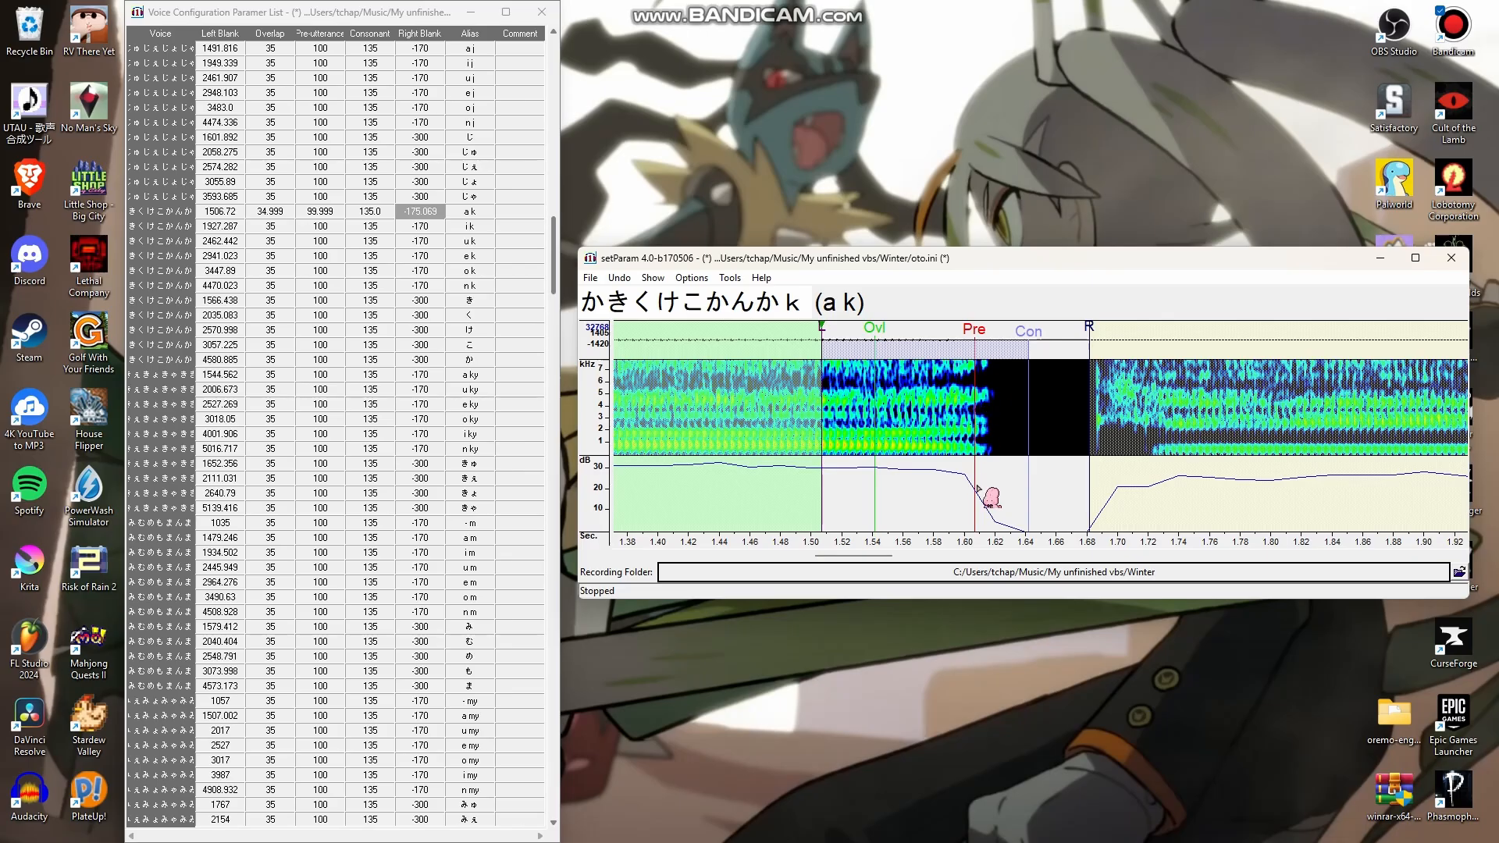
Move the left blank of the i k entry to about 2062 and its right blank to about -169
scroll(986, 433, "down", 1)
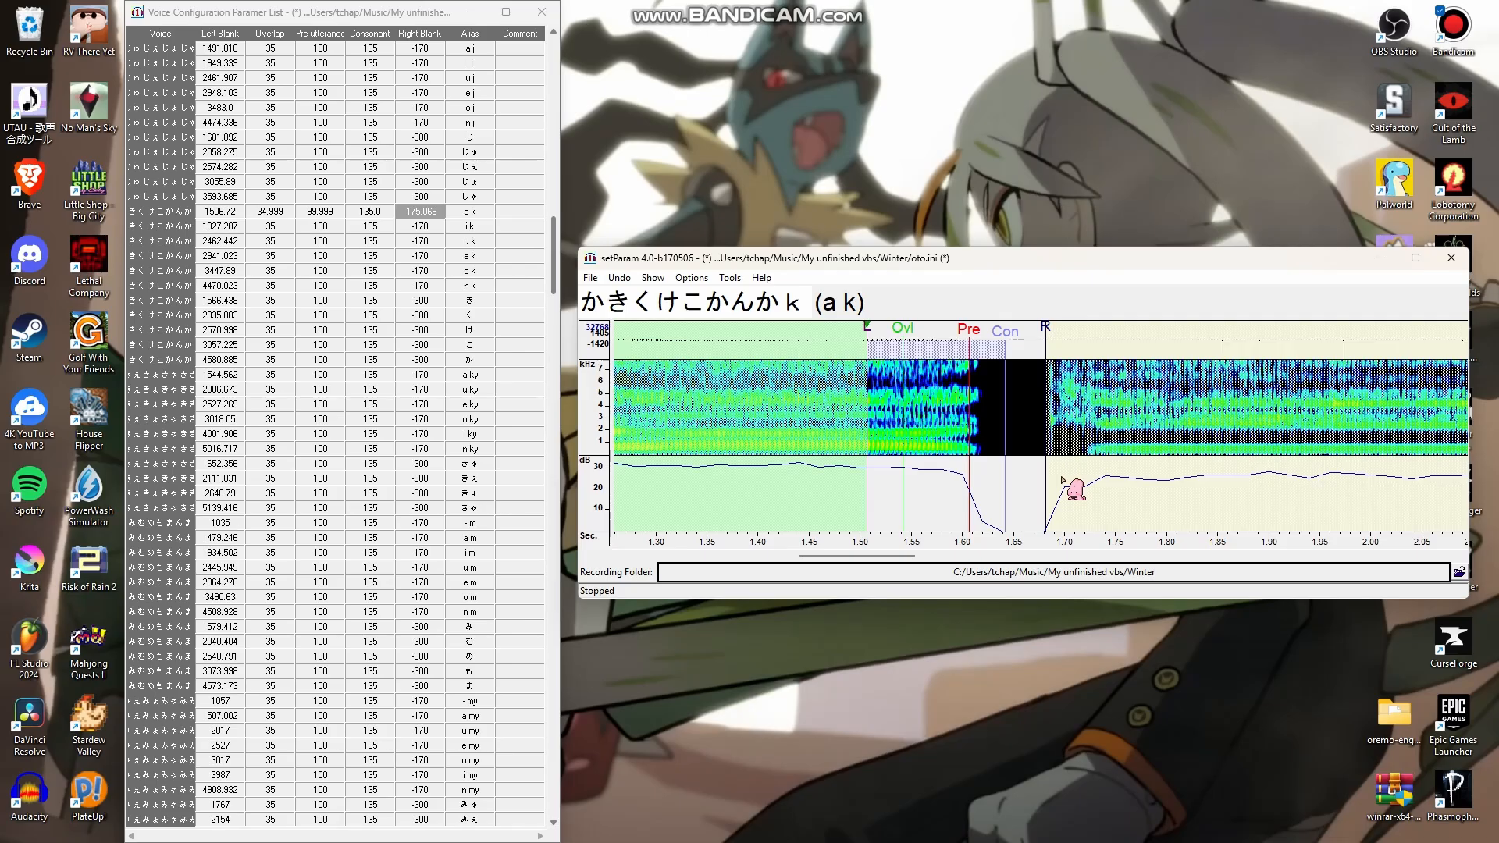
key("Down")
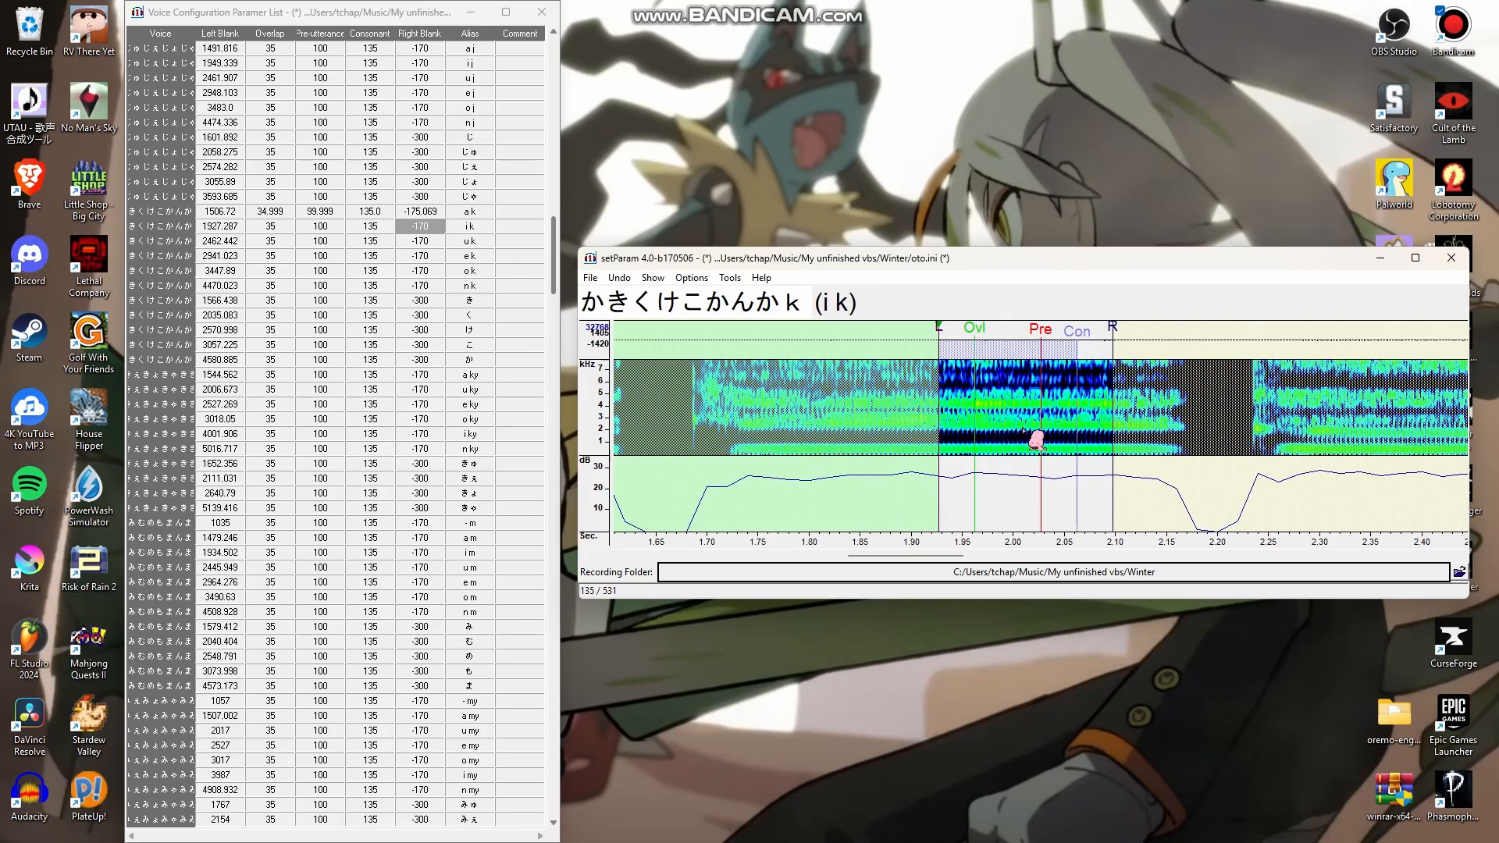
scroll(1024, 429, "down", 2)
left_click_drag(770, 334, 906, 348)
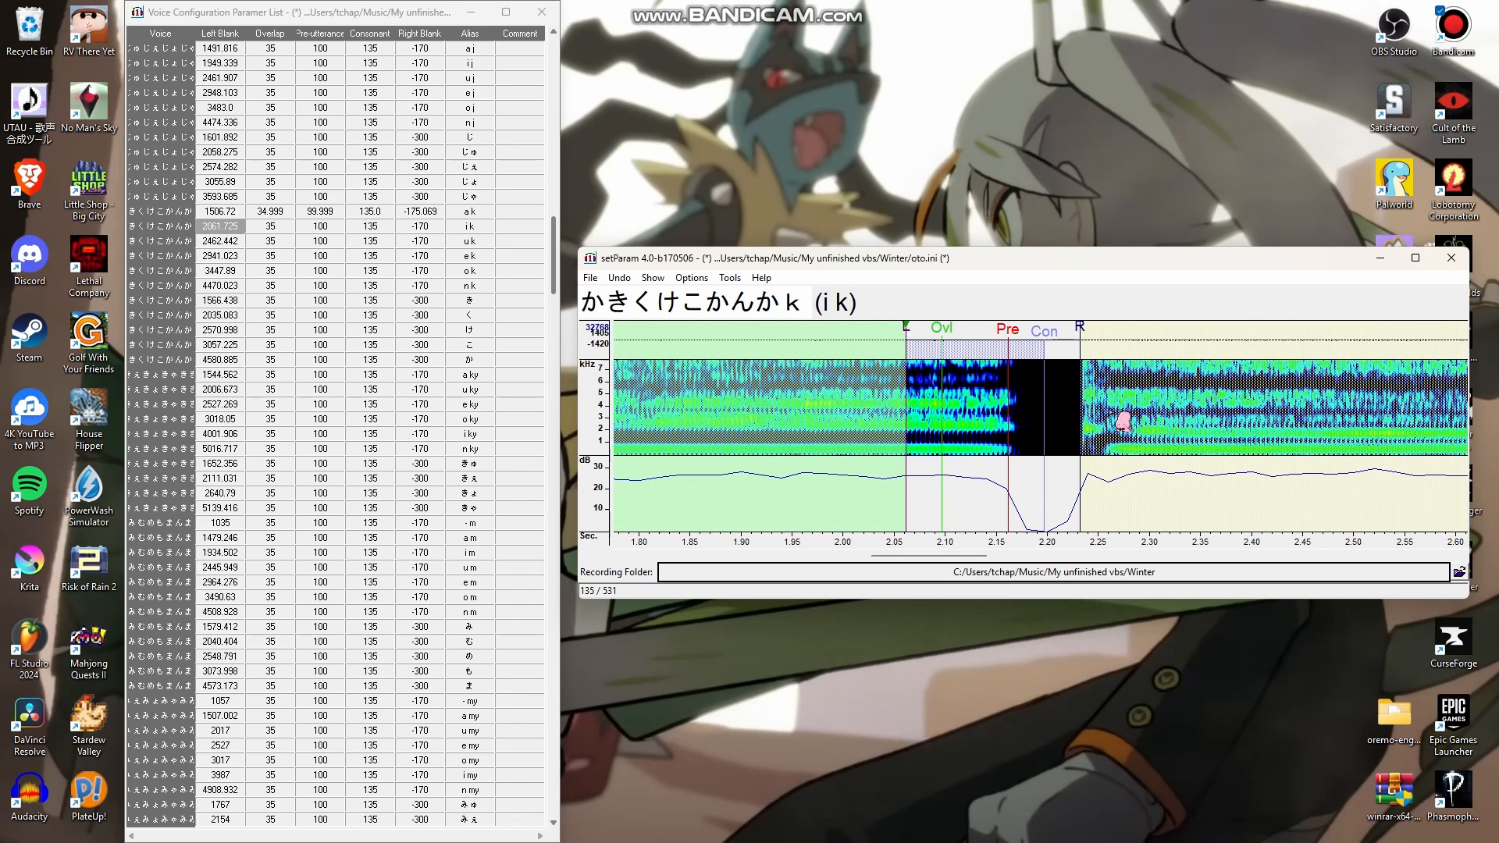
scroll(1114, 422, "up", 2)
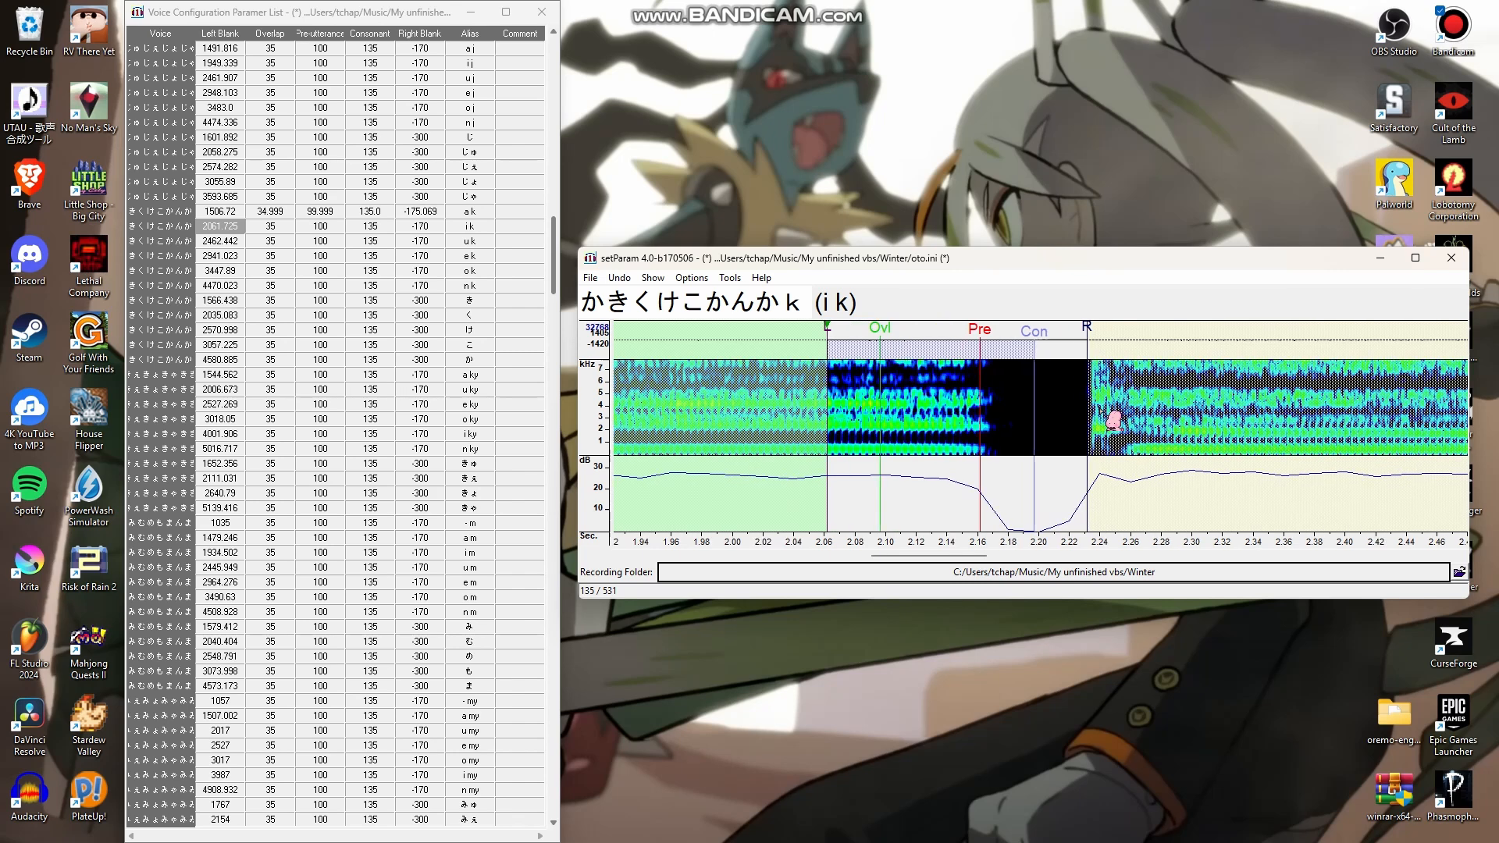
scroll(1120, 420, "up", 2)
scroll(1230, 447, "up", 2)
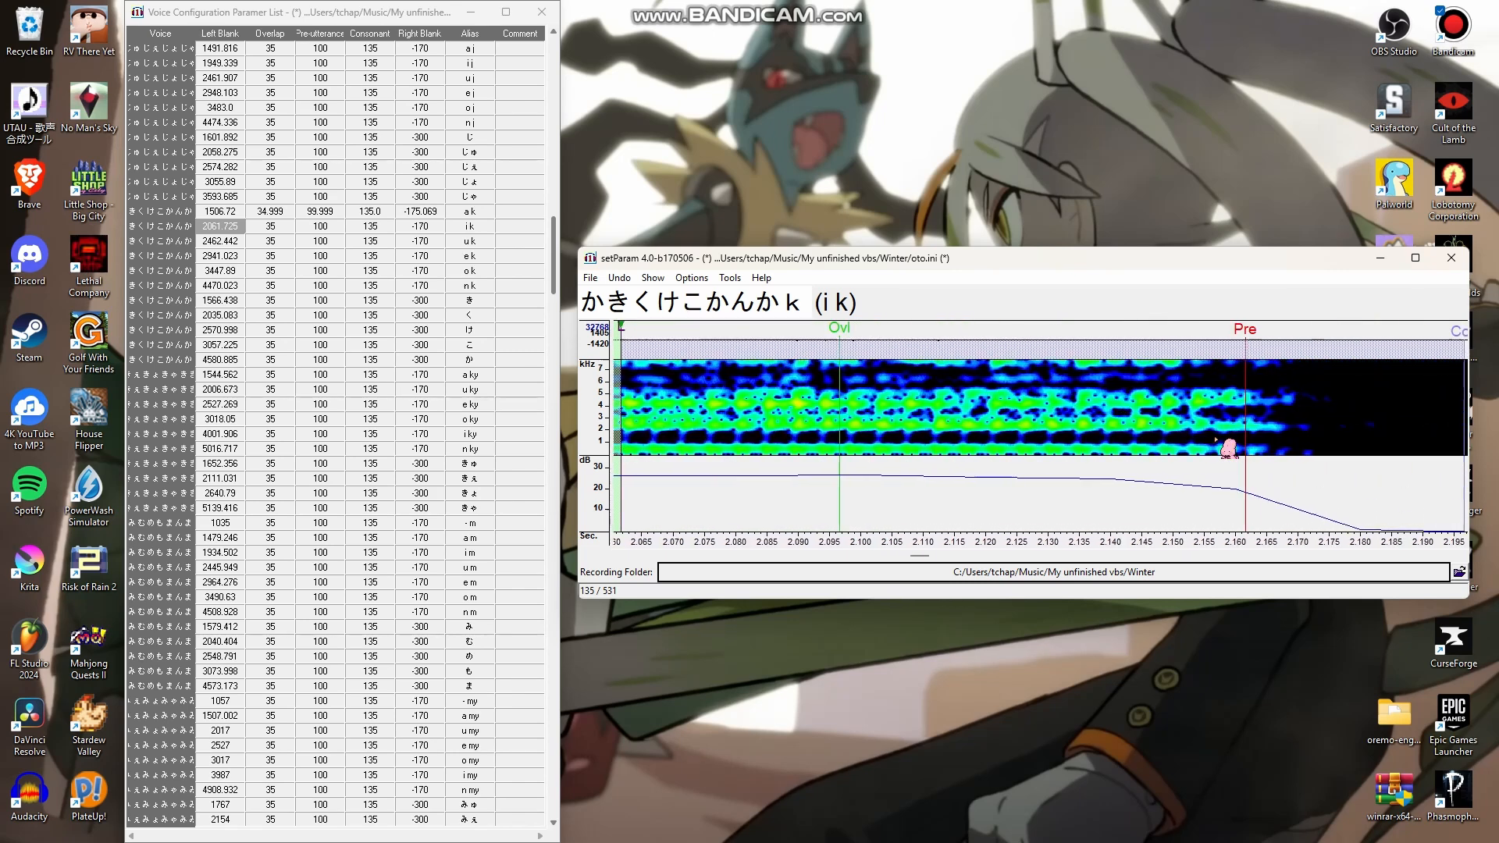
scroll(1216, 439, "down", 9)
left_click_drag(917, 327, 917, 332)
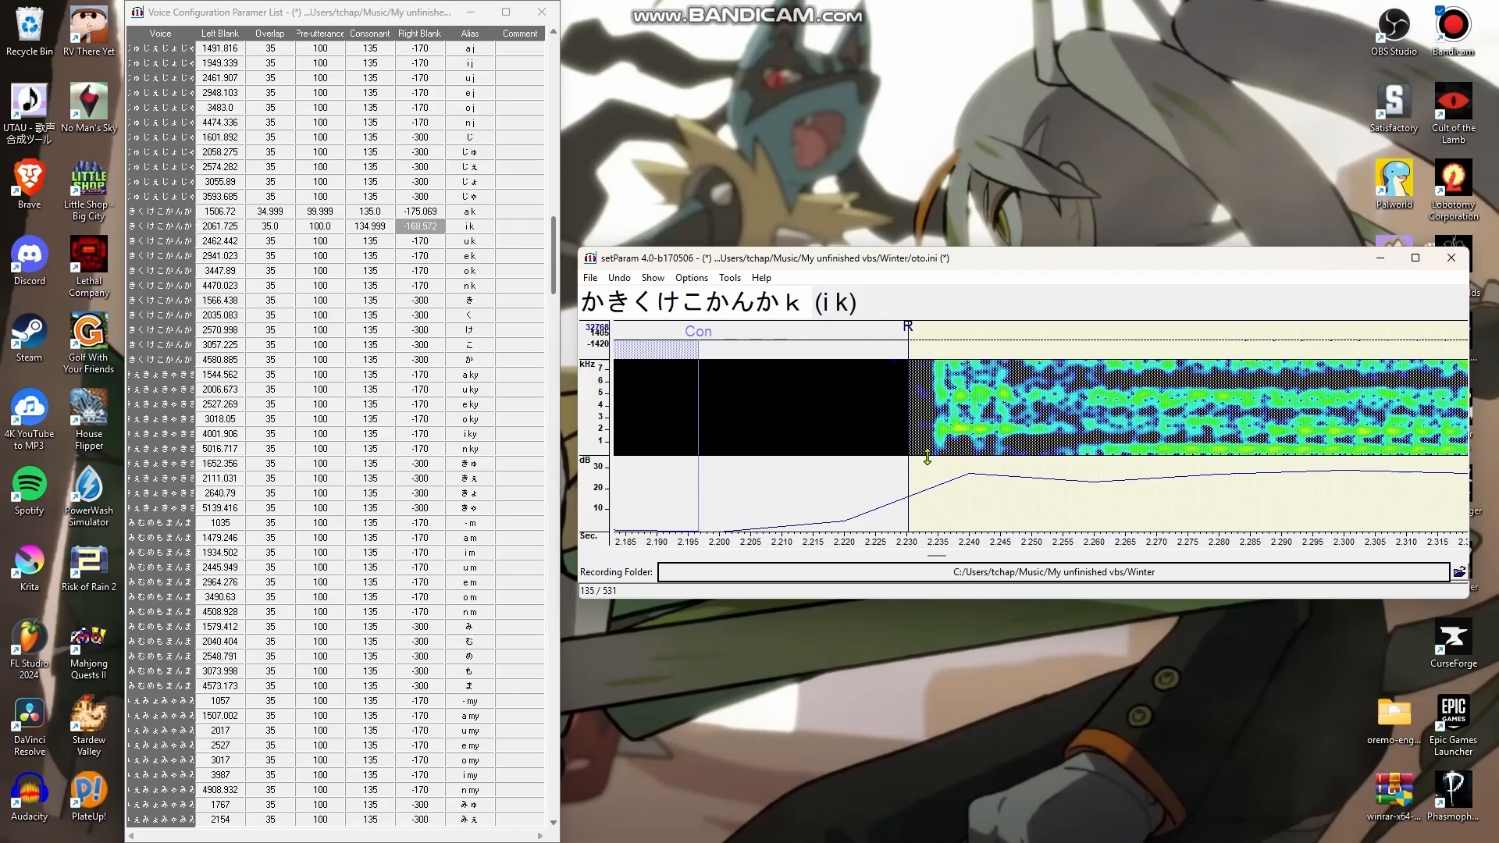
scroll(927, 458, "down", 1)
scroll(928, 457, "down", 1)
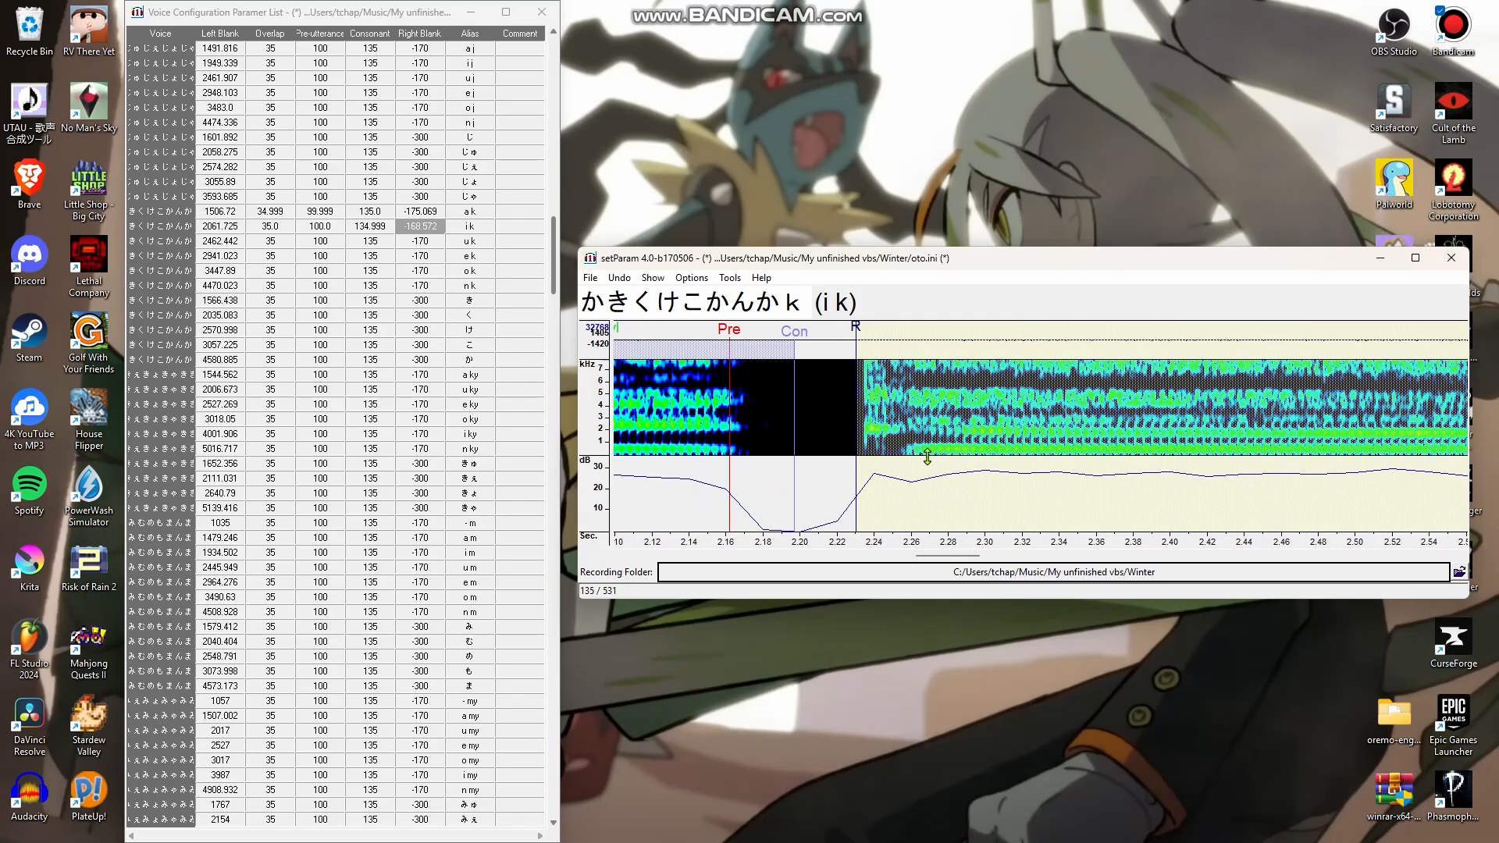
scroll(928, 457, "up", 3)
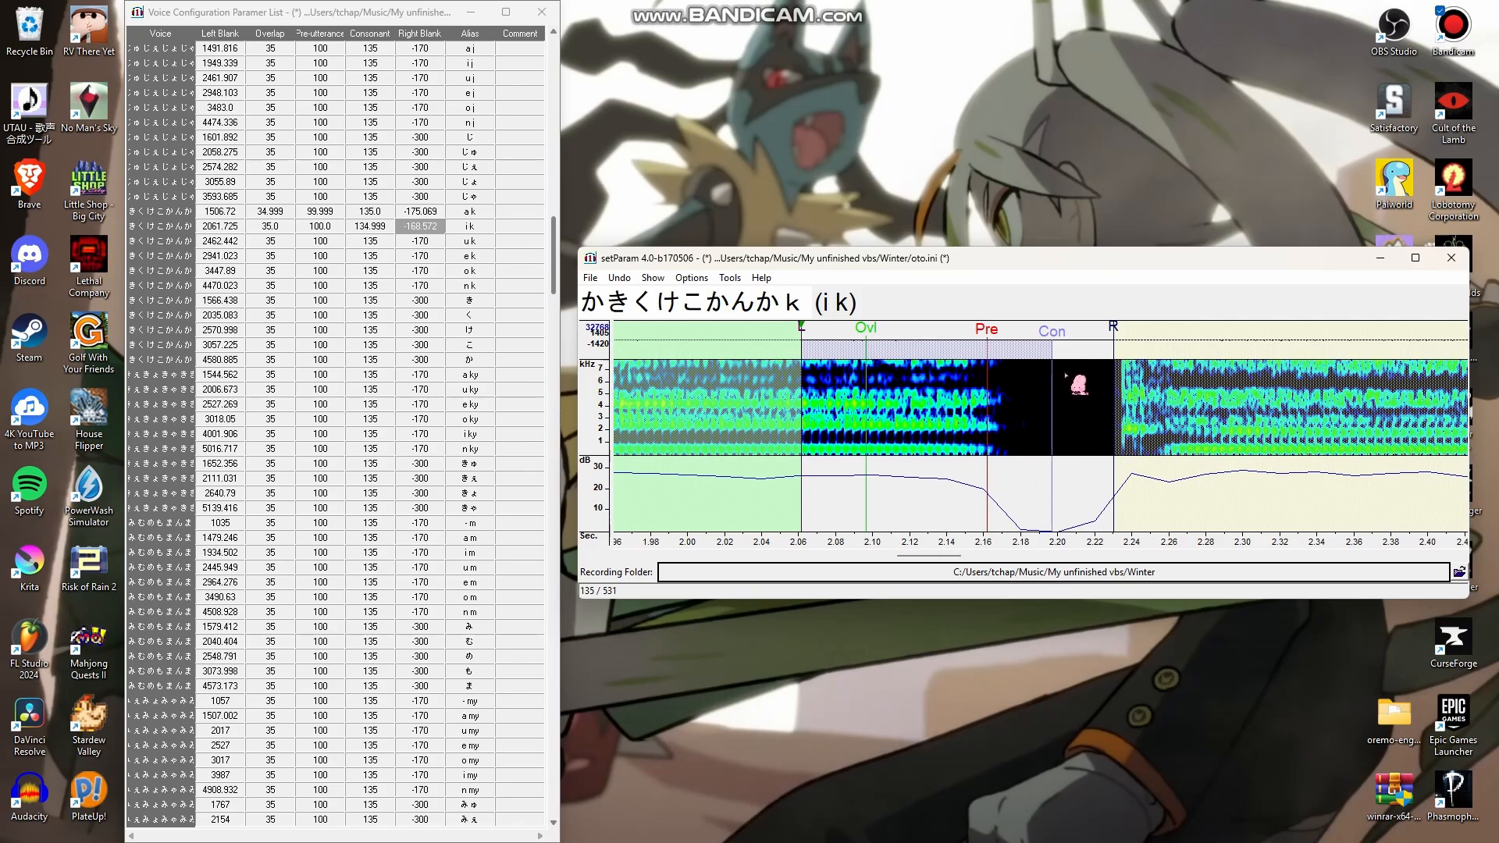
Move the left blank of the u k entry to about 2578 and its right blank to about -165
key("Down")
scroll(986, 391, "down", 1)
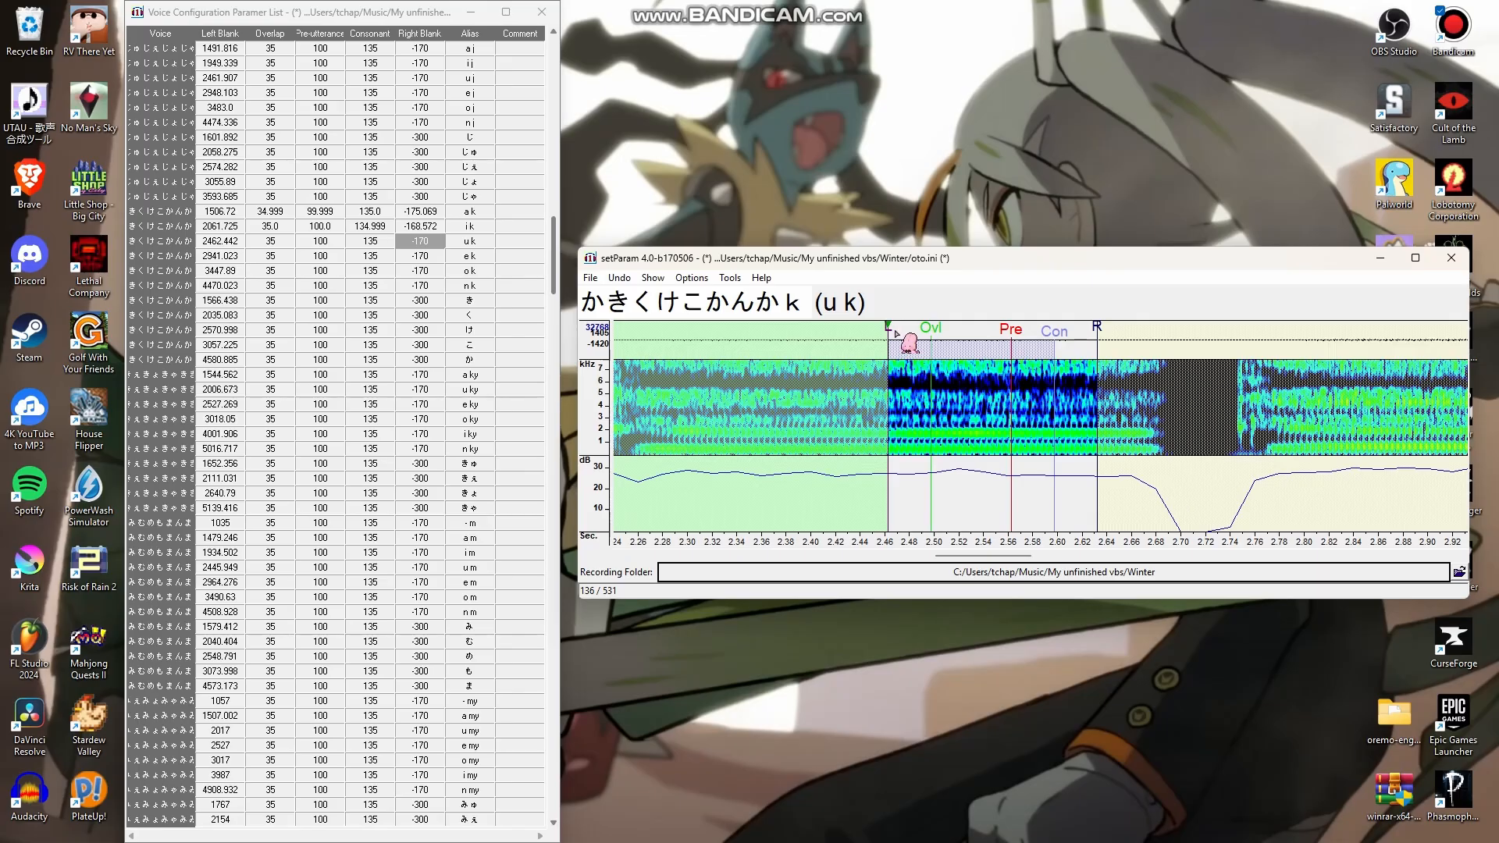
left_click_drag(890, 331, 1031, 349)
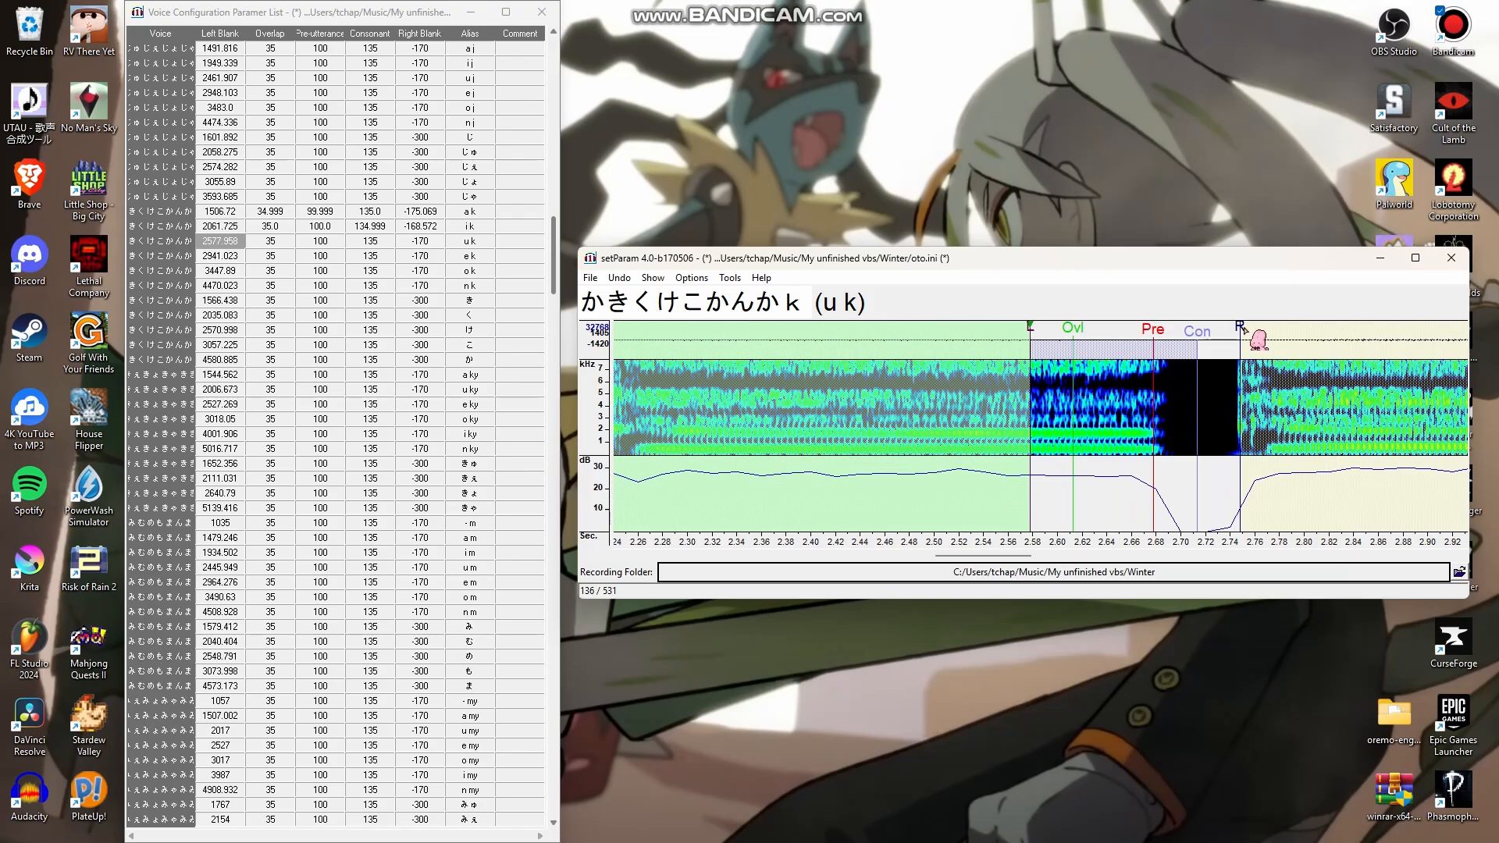
left_click_drag(1252, 337, 1232, 344)
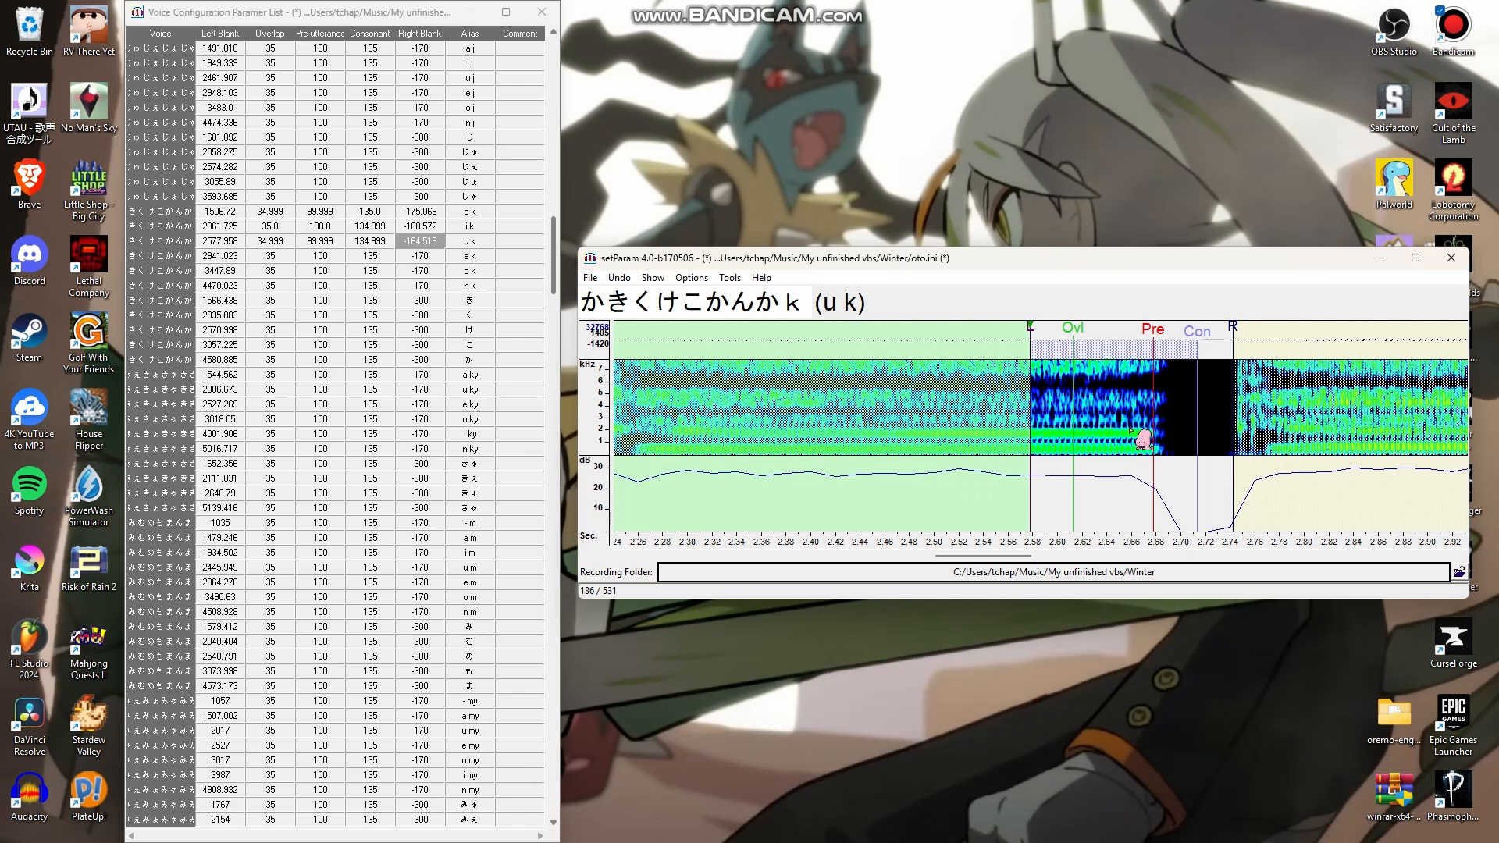
Move the left blank of the e k entry to about 3061
key("Down")
left_click_drag(924, 333, 1075, 344)
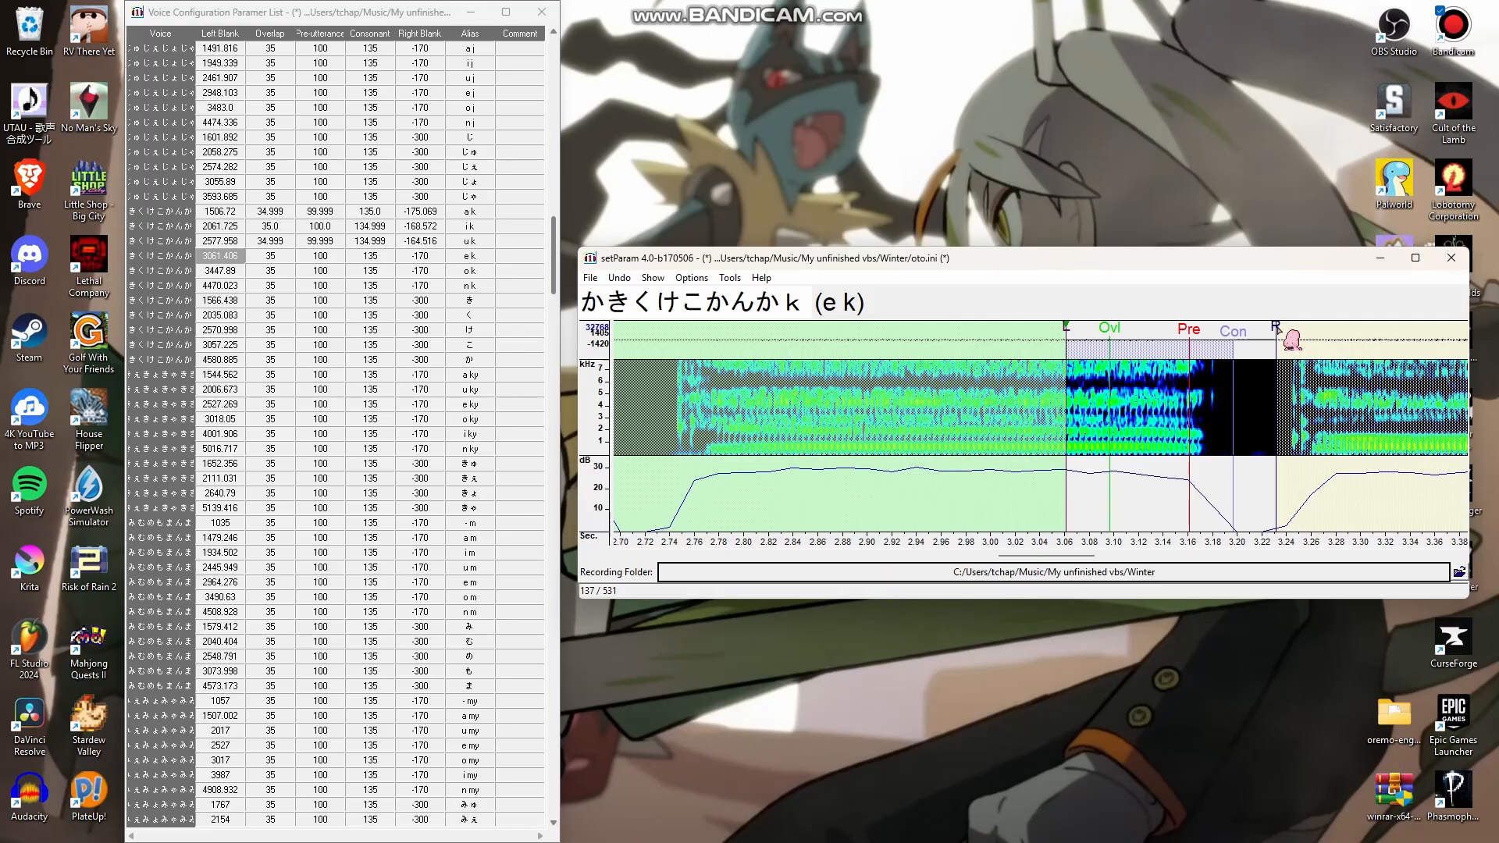
Set the e k alias's right blank to about -169.6, and the o k alias's left blank to about 3544.9 and right blank to about -163.3
left_click_drag(1277, 327, 1275, 327)
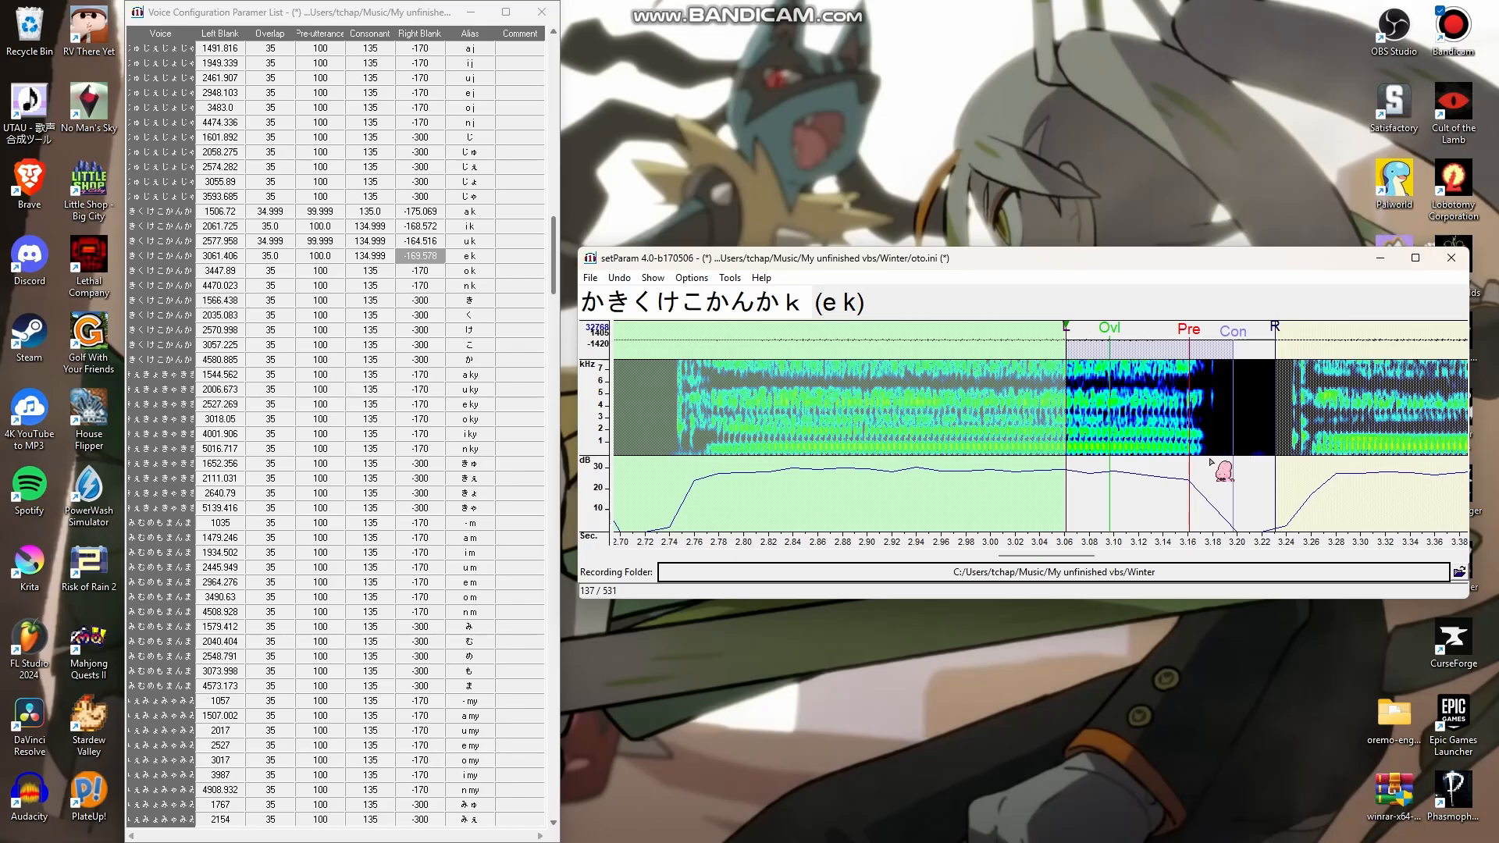
key("Down")
left_click_drag(919, 329, 1054, 331)
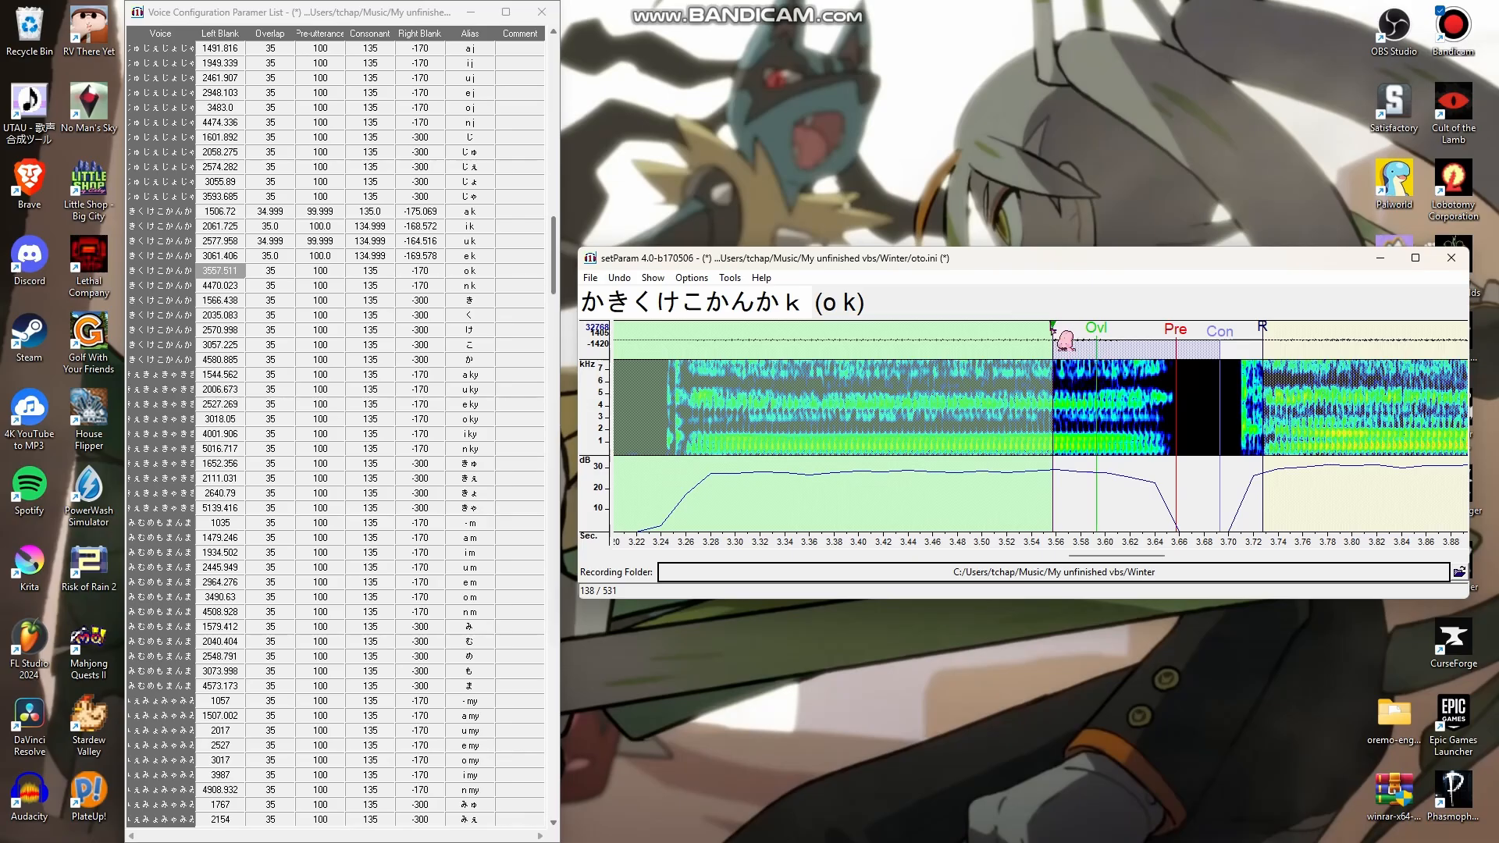
left_click_drag(1053, 329, 1037, 329)
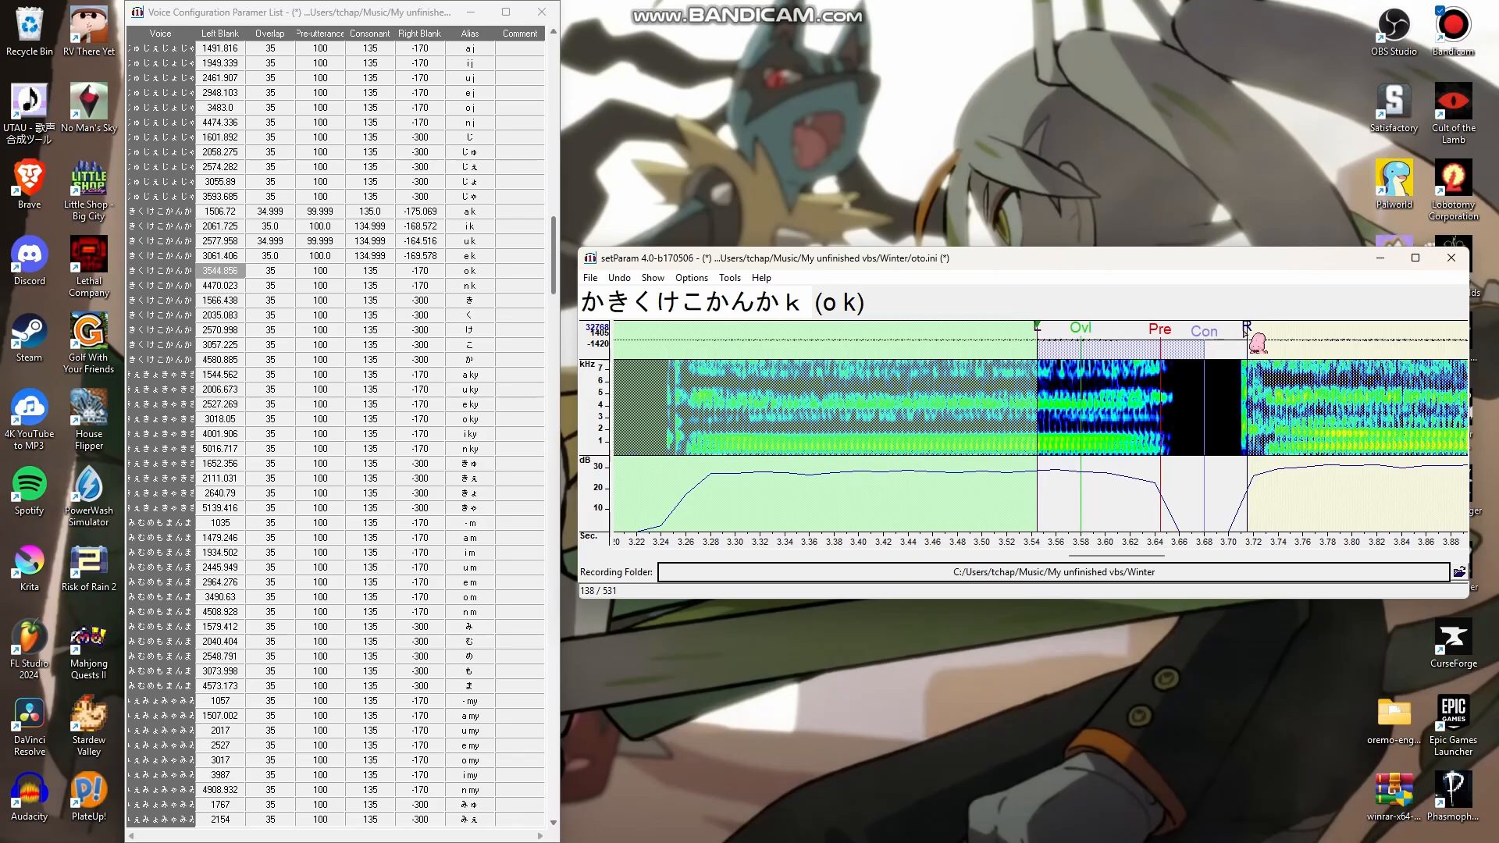
left_click_drag(1247, 331, 1238, 331)
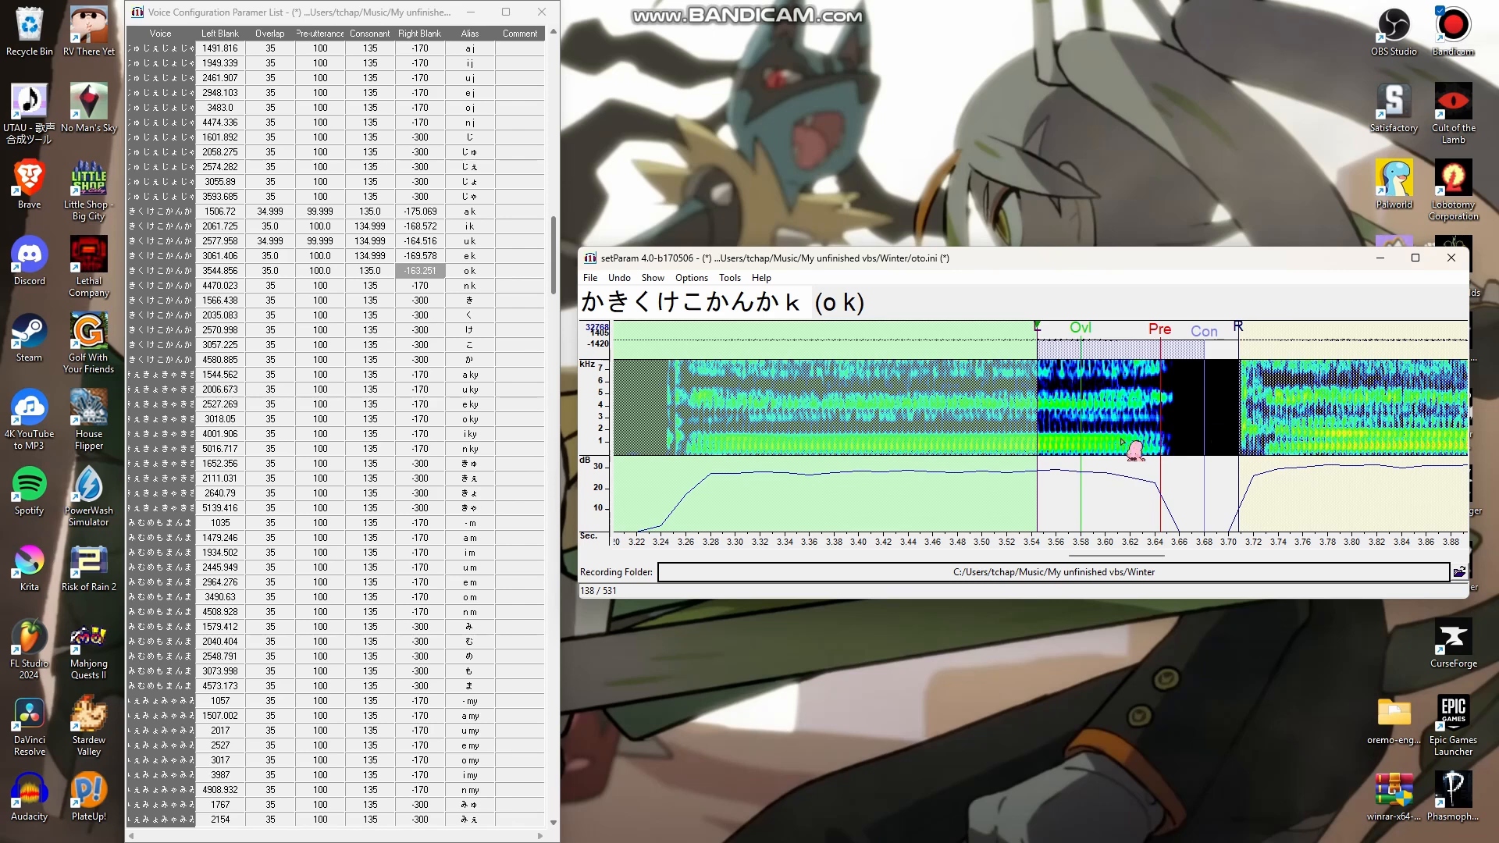
Move the n k alias's left blank to about 4556.5, shifting its other markers along with it
key("Down")
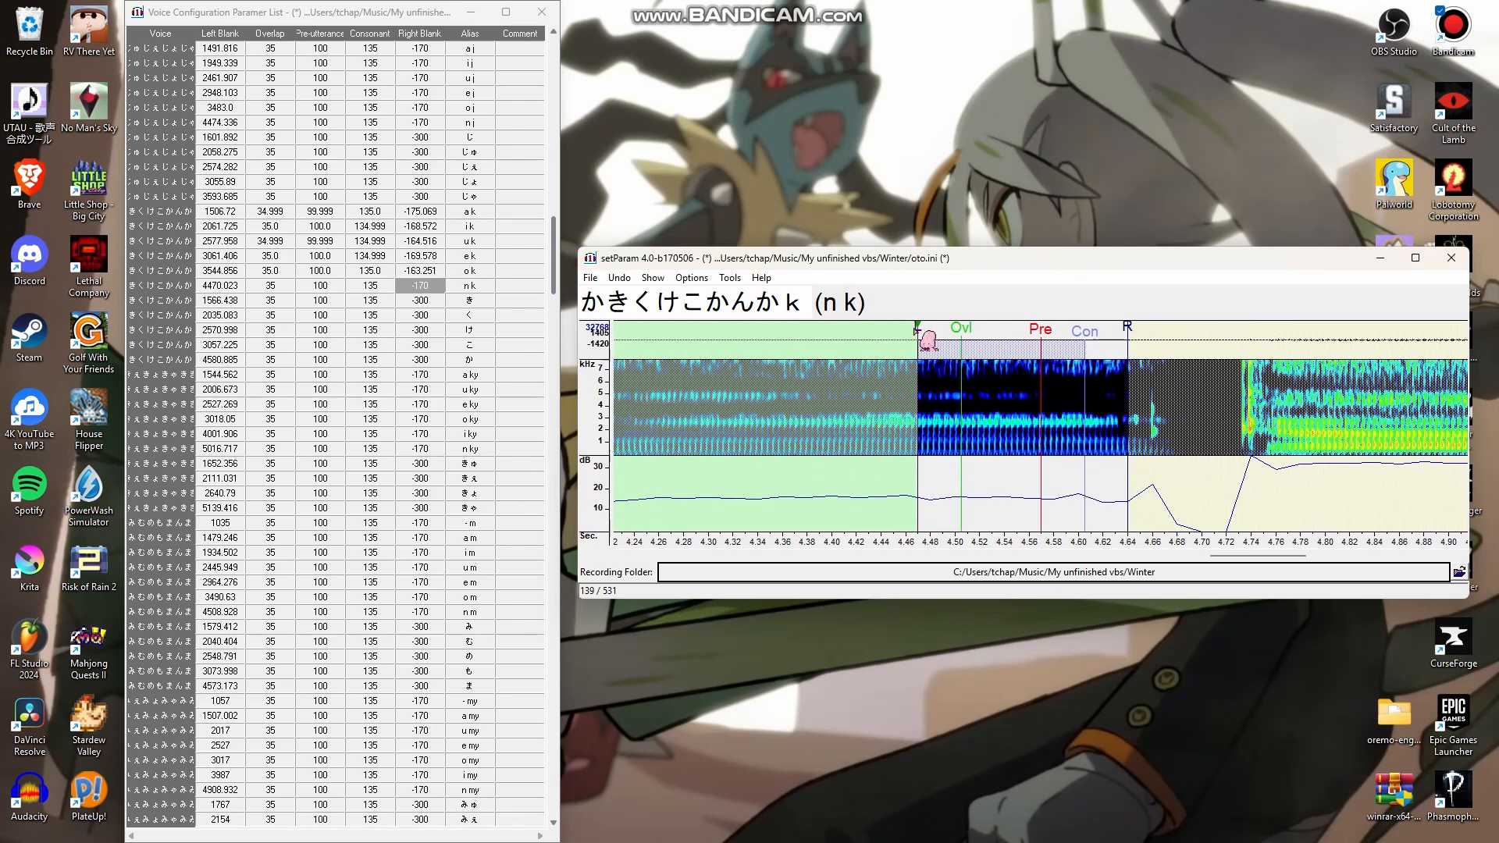
scroll(1087, 466, "down", 1)
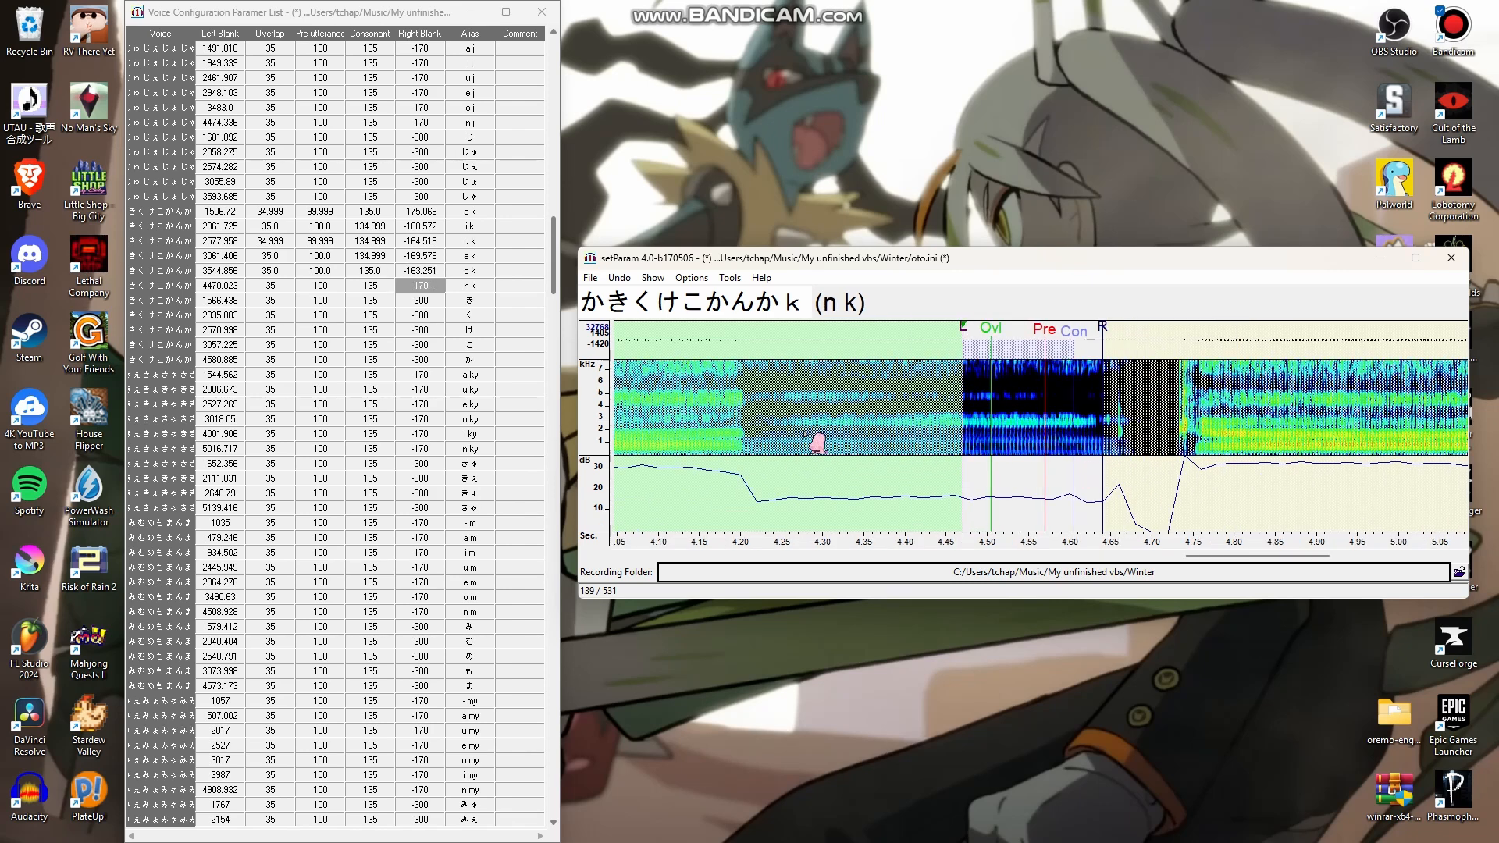
left_click_drag(980, 336, 1037, 334)
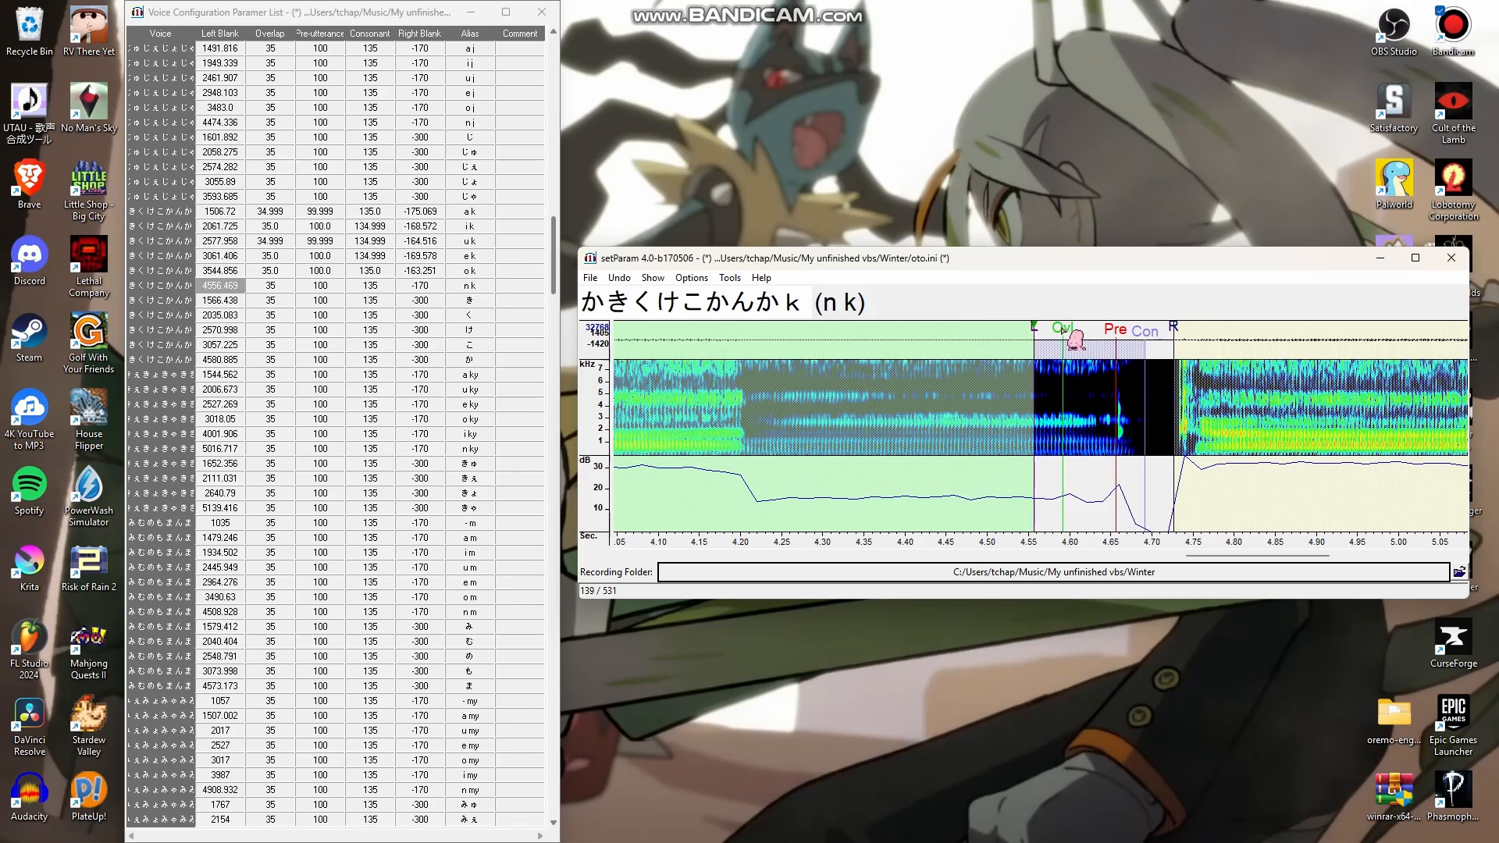
key("space")
Mark the comments of the a k to n k rows with / and save oto.ini, overwriting the existing file
left_click_drag(516, 286, 520, 210)
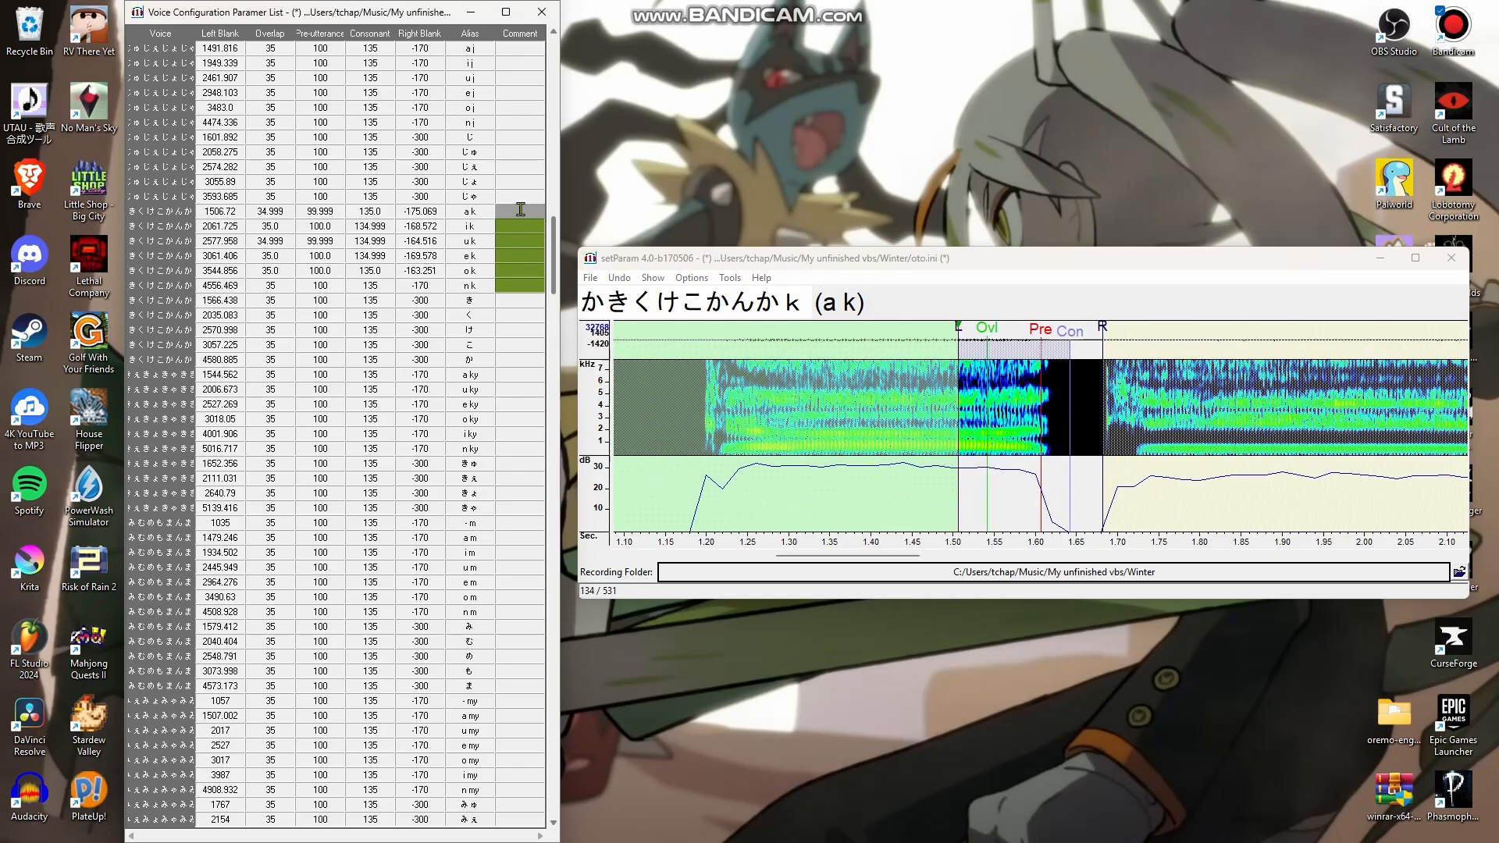
key("ctrl+s")
left_click(751, 471)
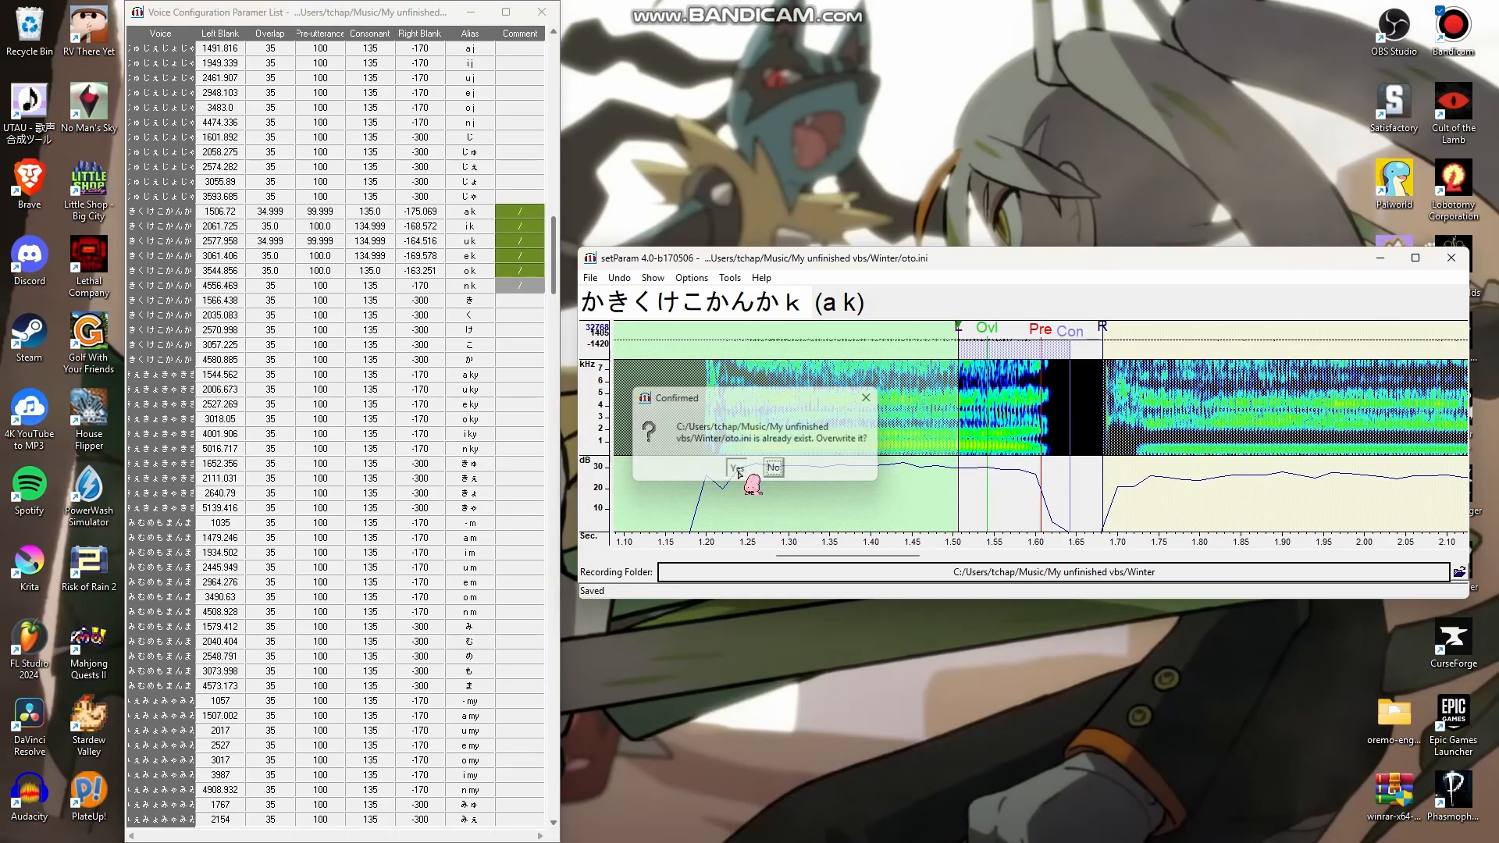
Set the - s alias's left blank to about 905.5, consonant to about 131.9 and right blank to about -220.2
scroll(506, 329, "down", 5)
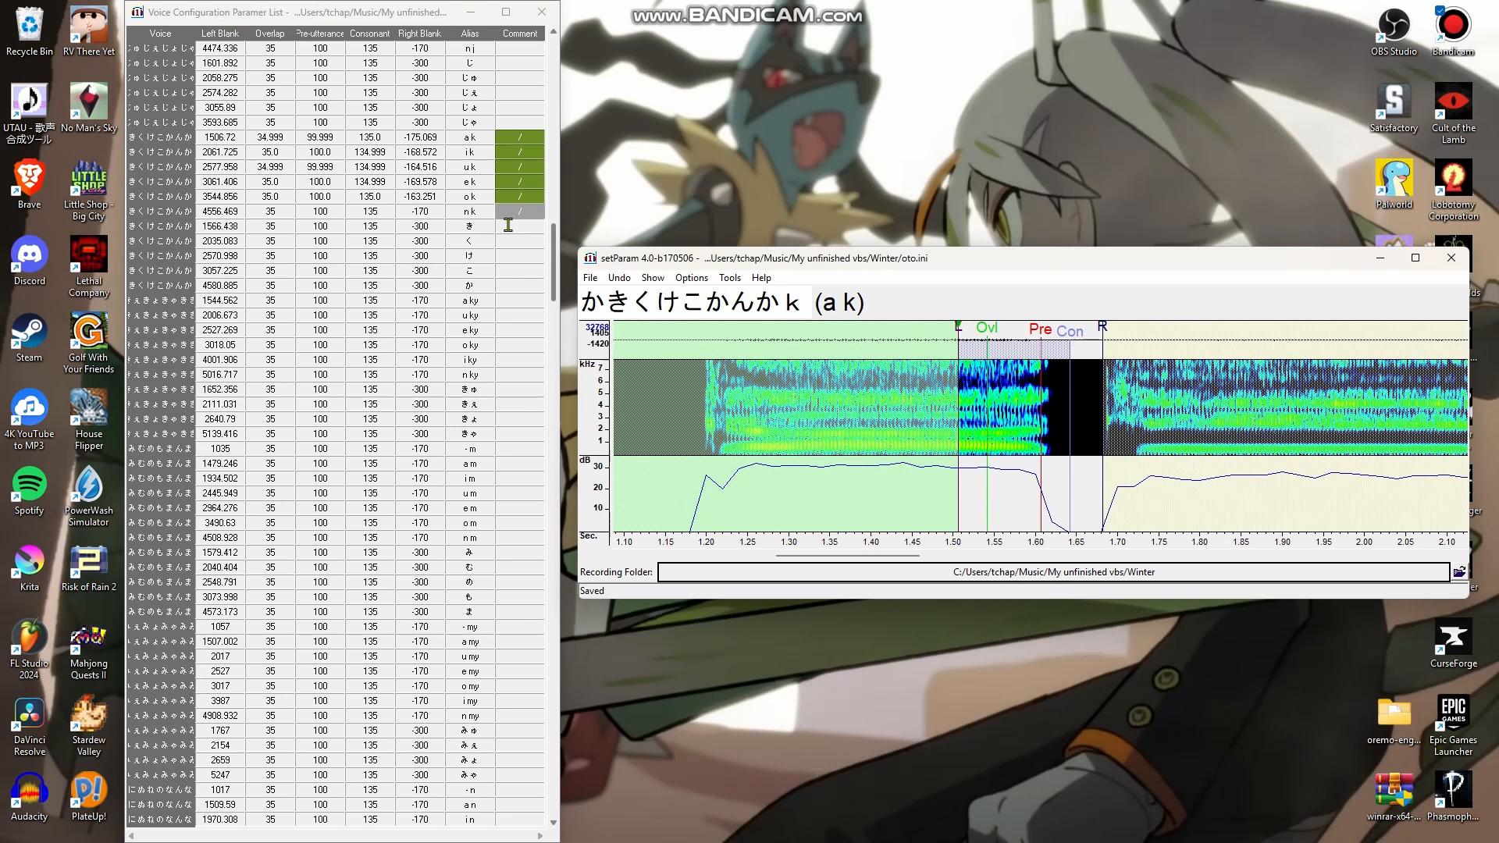
left_click(515, 226)
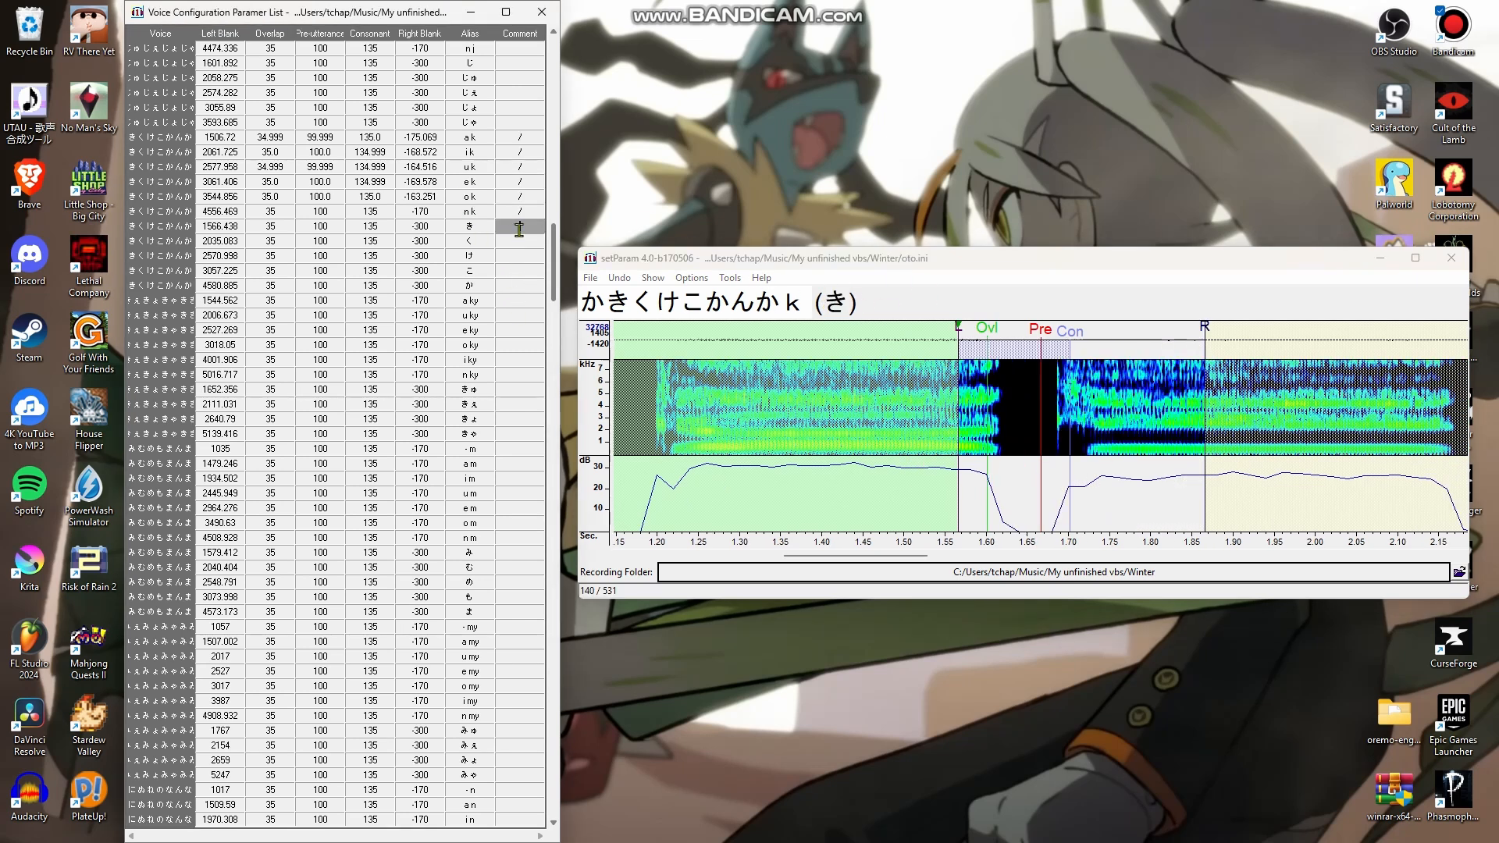
left_click(521, 138)
scroll(509, 278, "down", 5)
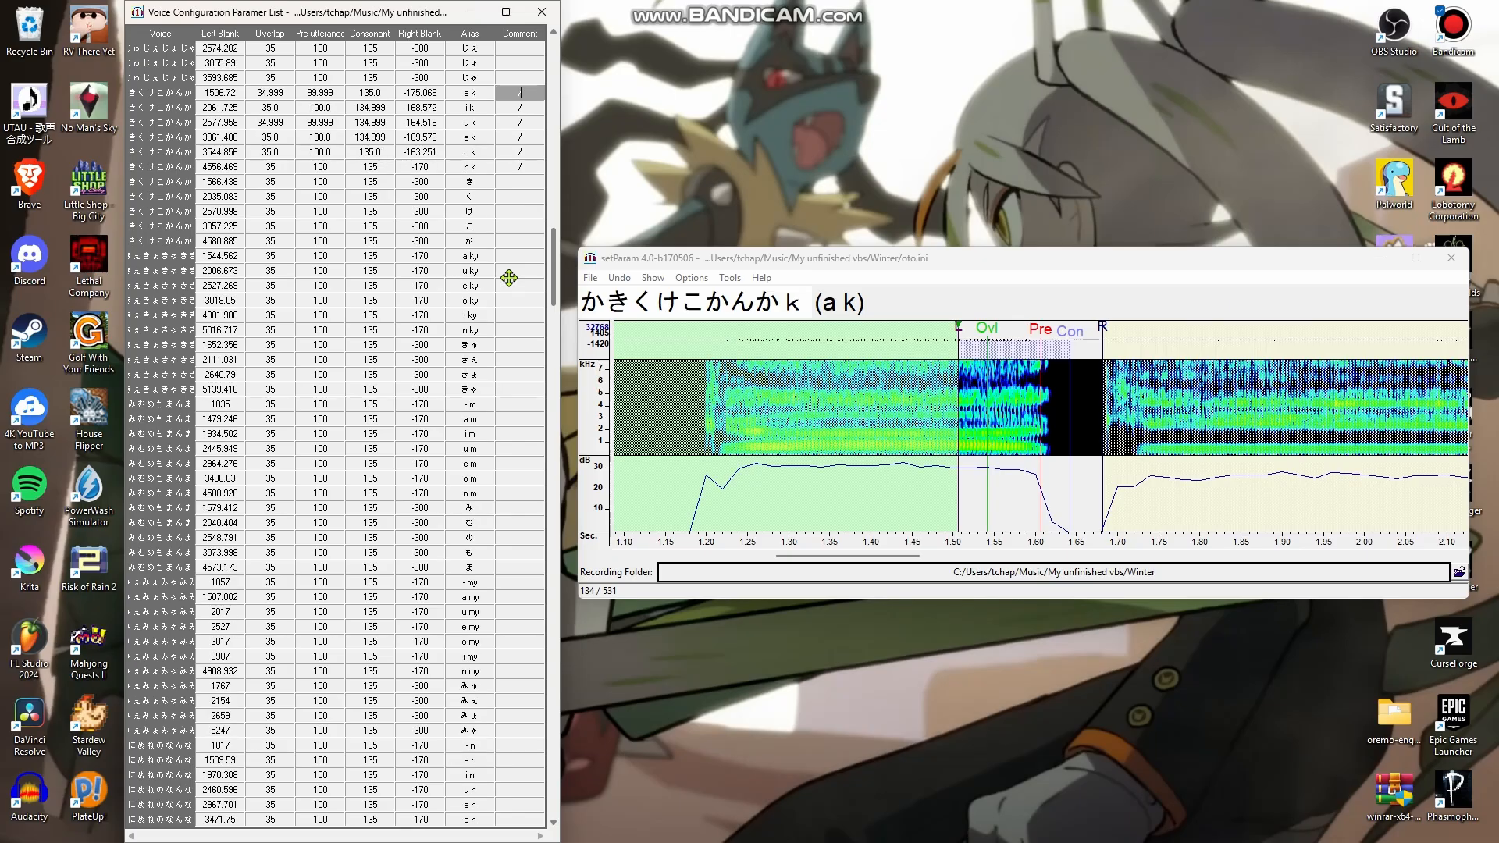
scroll(509, 278, "down", 5)
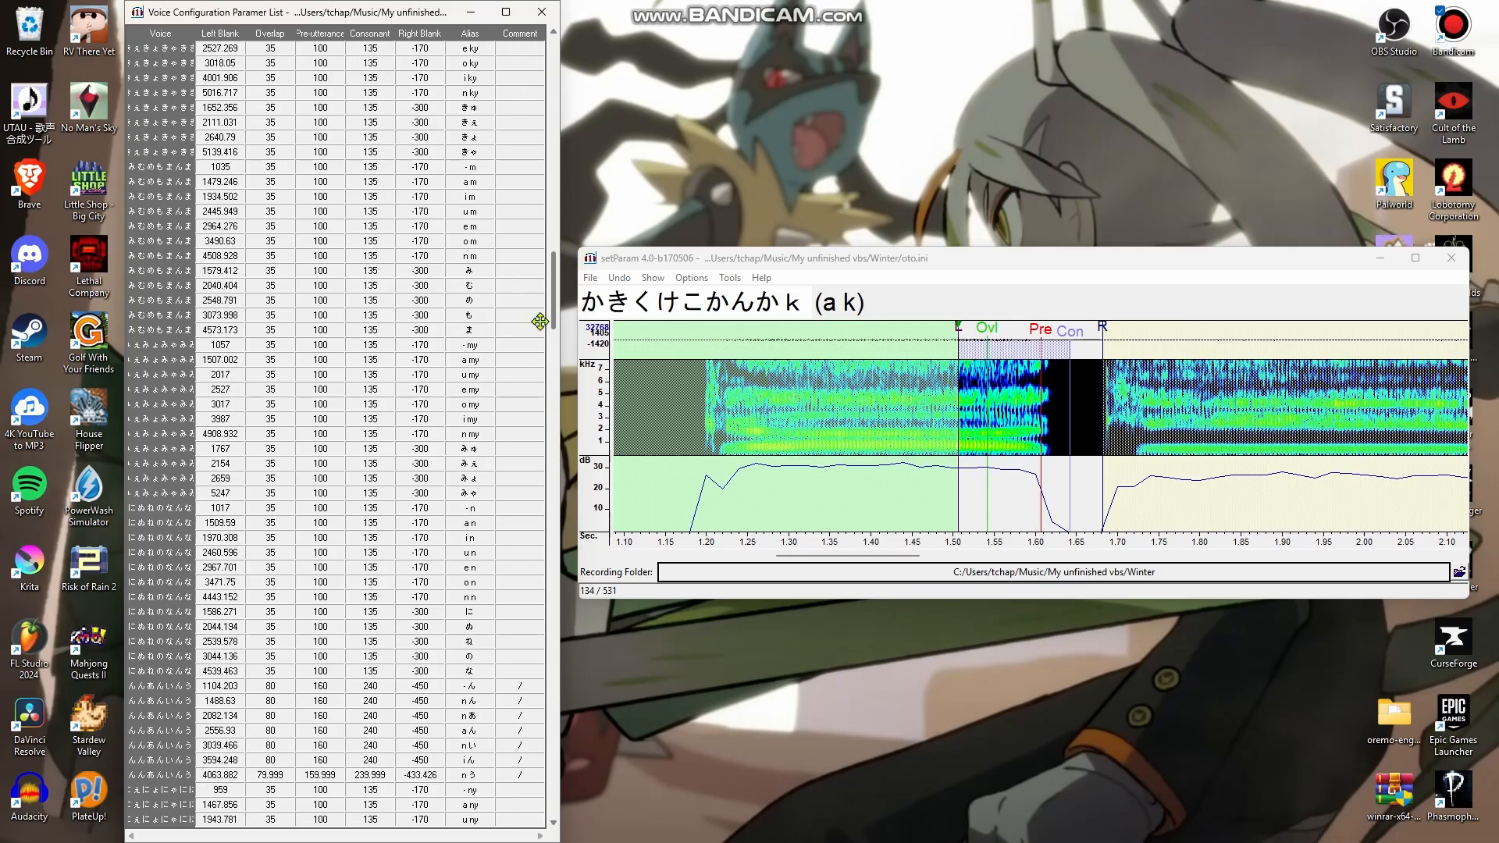
left_click_drag(556, 307, 558, 439)
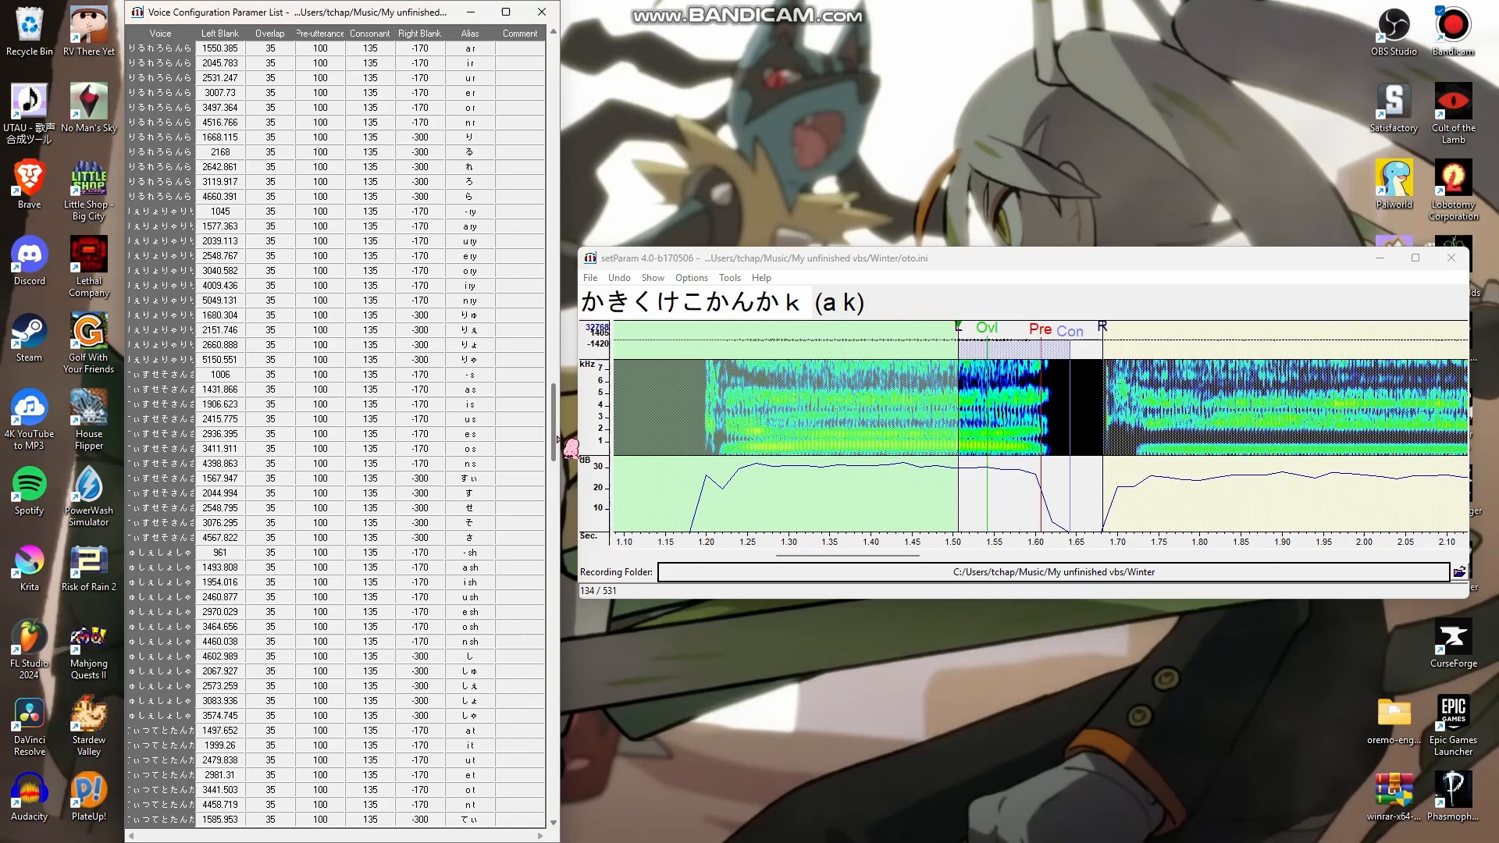
left_click(503, 379)
left_click(1035, 306)
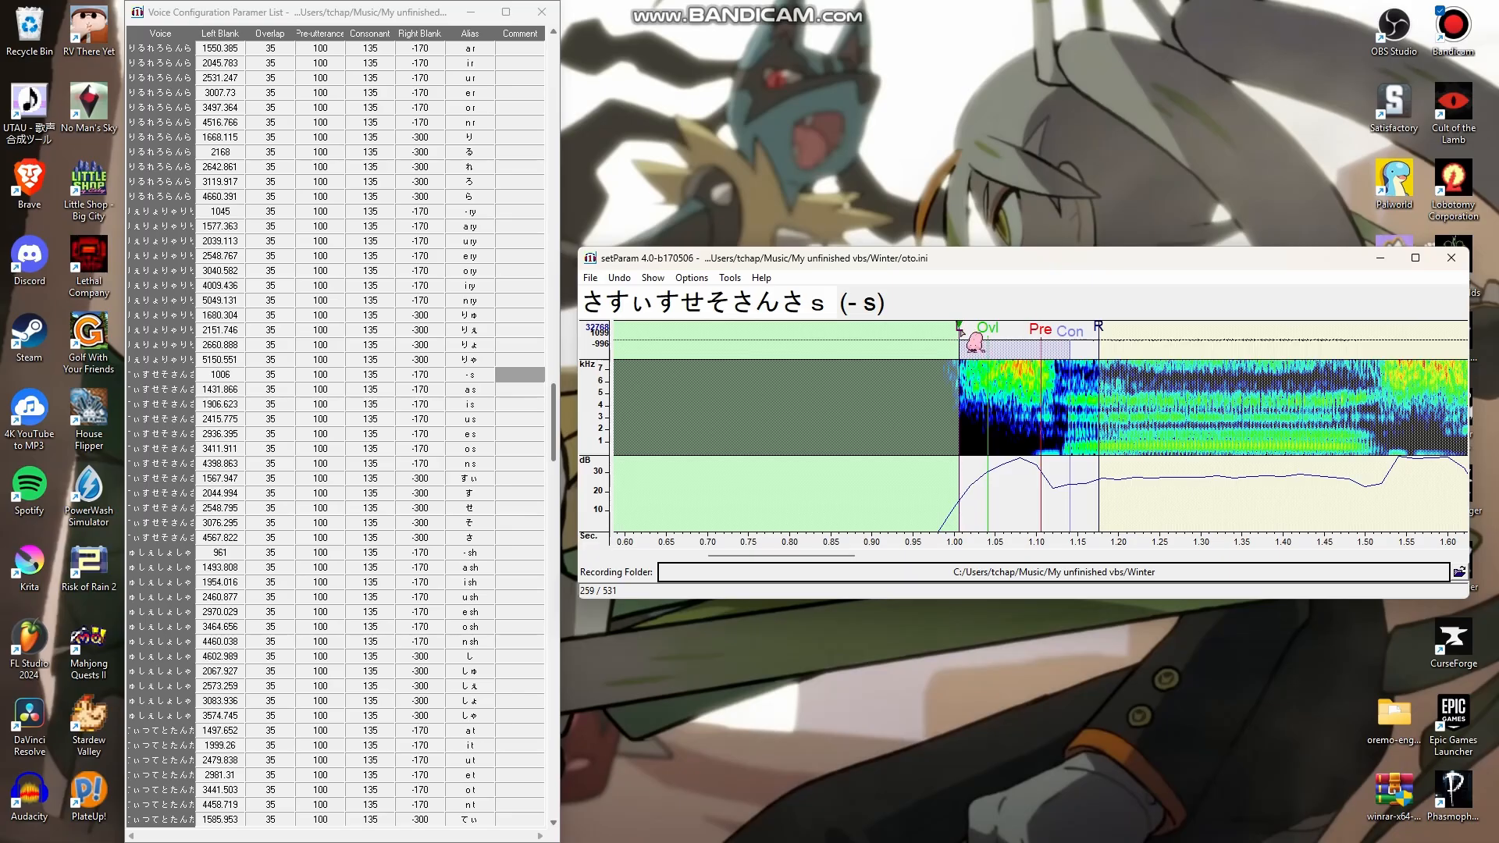
left_click_drag(960, 332, 880, 327)
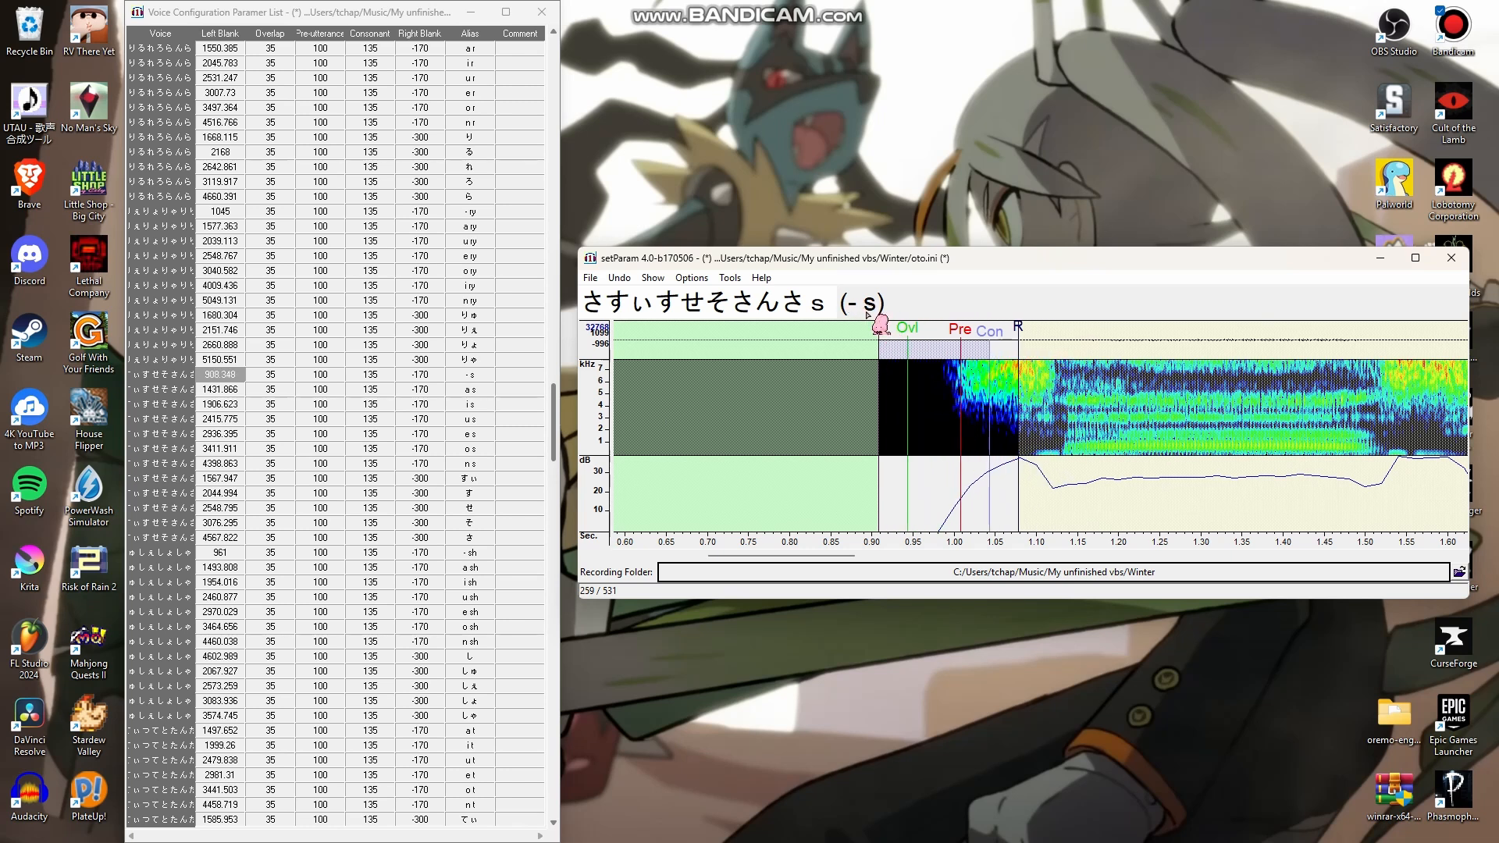
left_click_drag(878, 325, 877, 326)
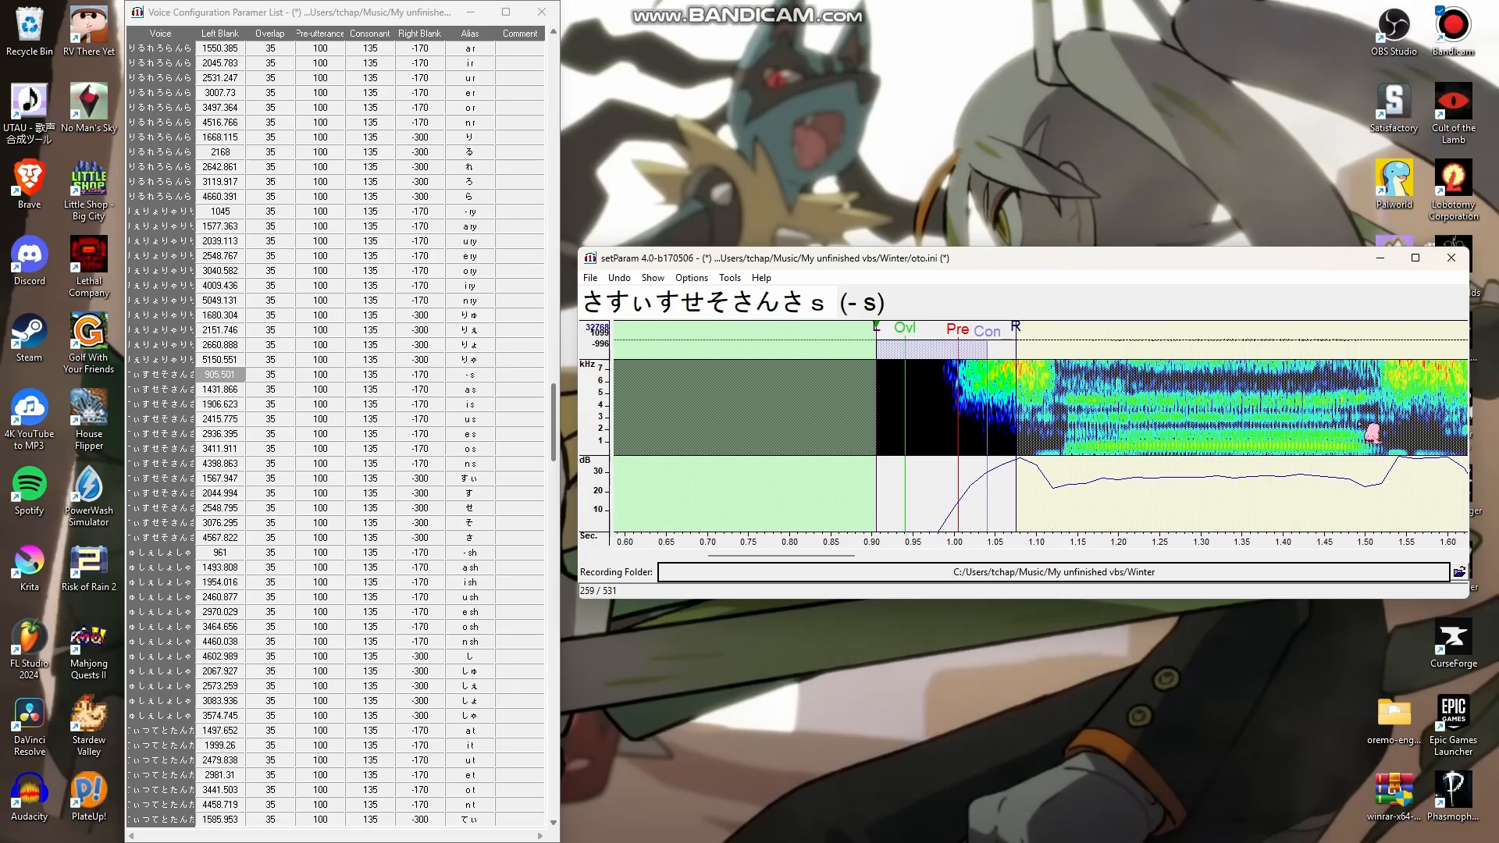
mouse_move(1020, 327)
left_mouse_down()
mouse_move(1058, 328)
mouse_move(987, 336)
left_mouse_up()
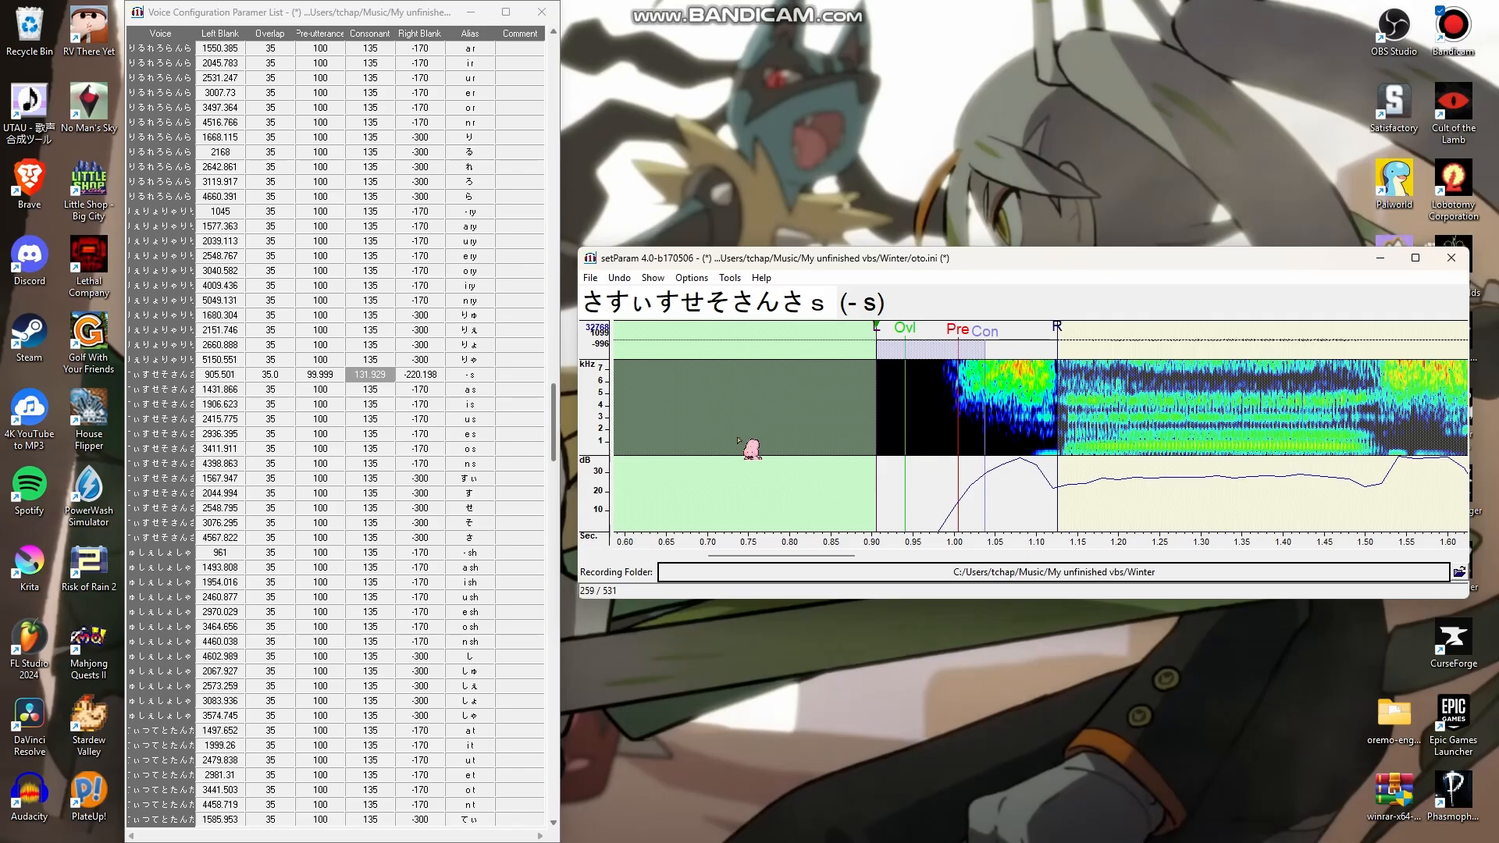
Set the a s alias's left blank to about 1399.8, consonant to about 107.8 and right blank to about -117.7
key("Down")
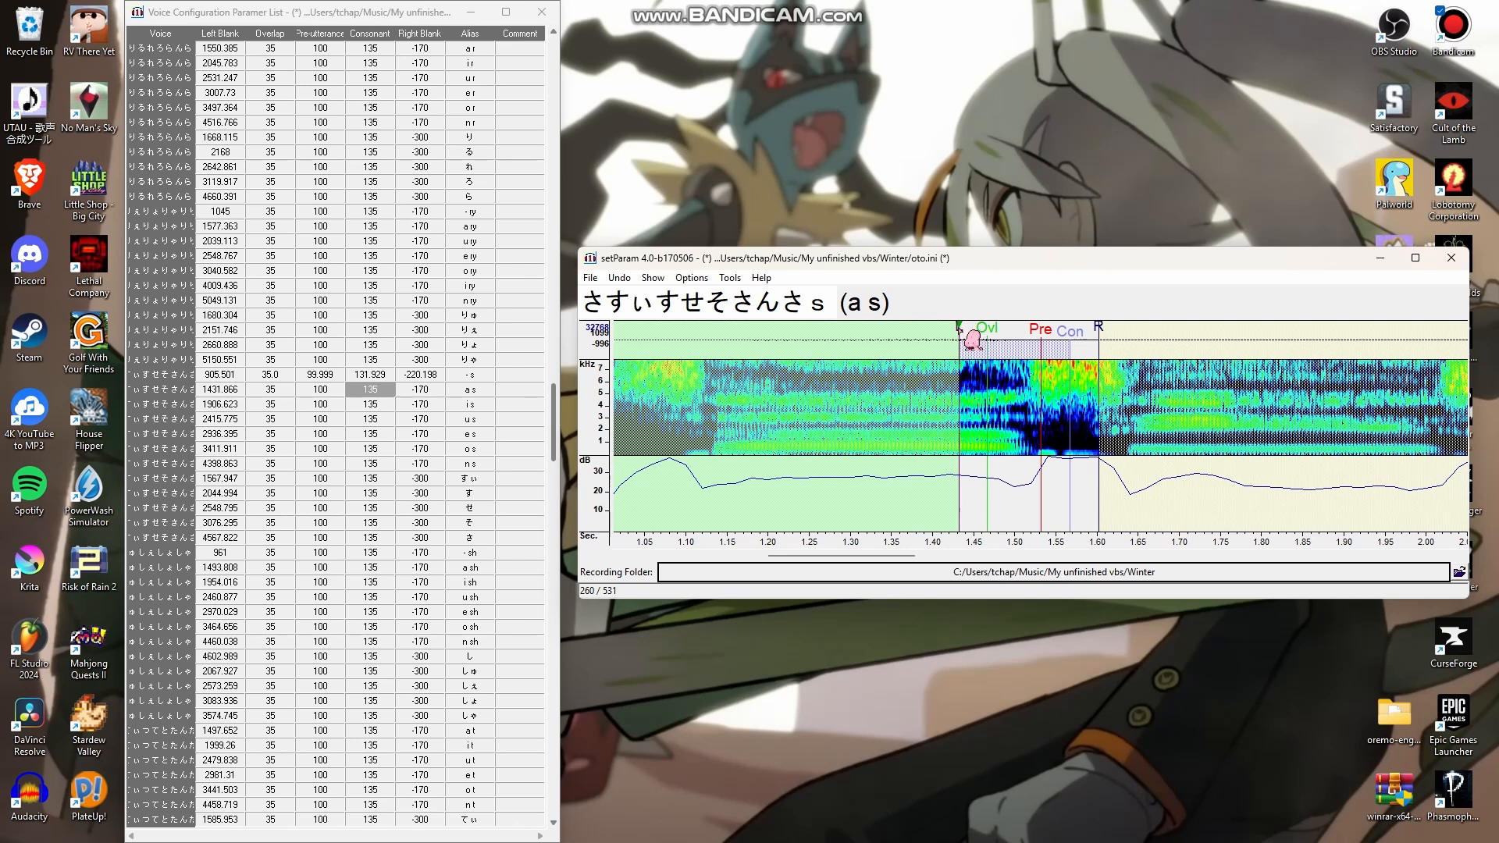
left_click_drag(966, 334, 937, 332)
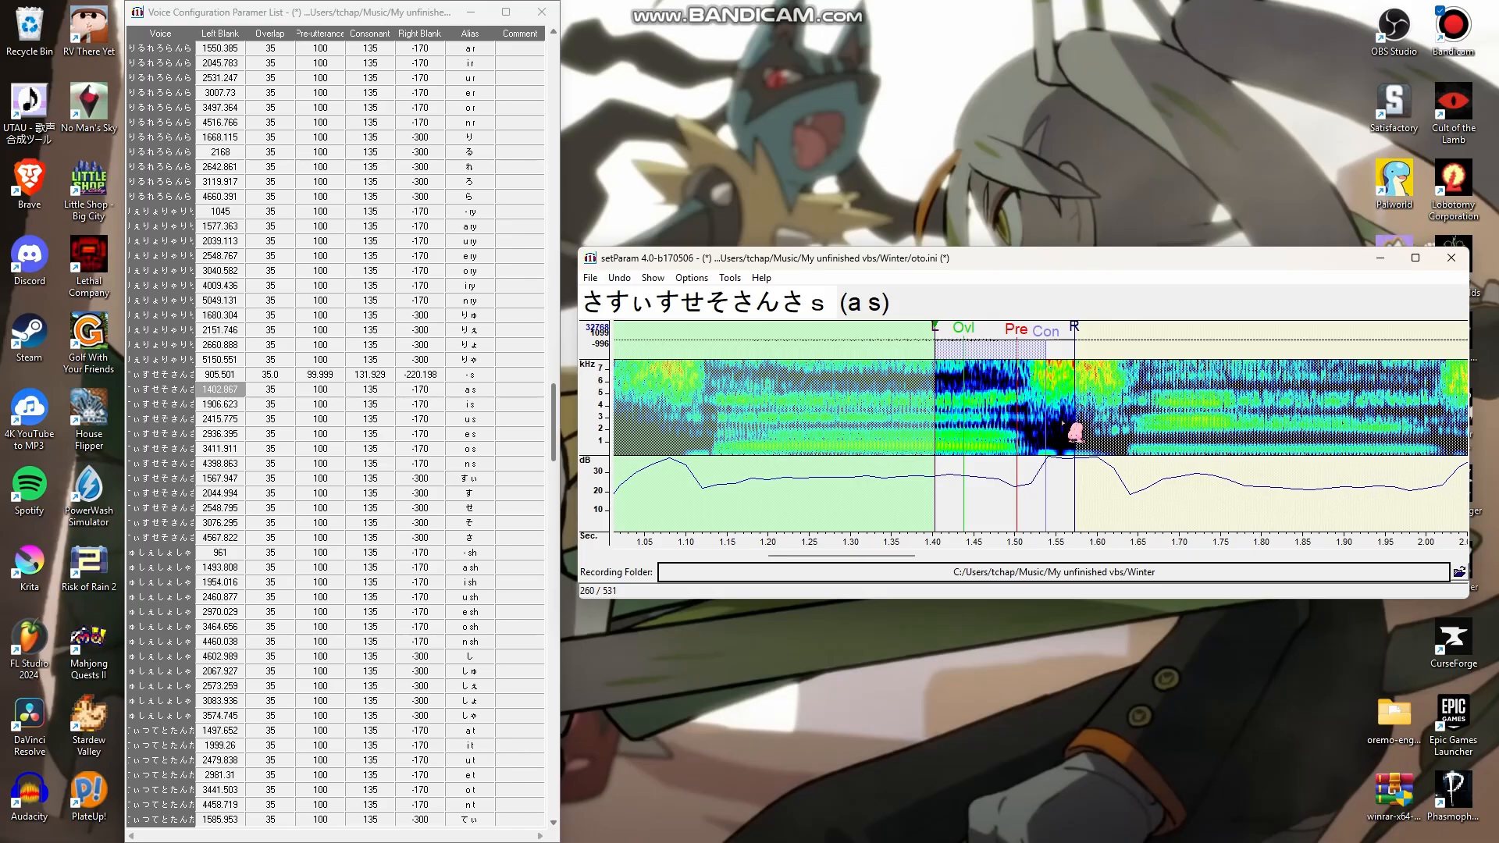
scroll(1062, 426, "up", 2)
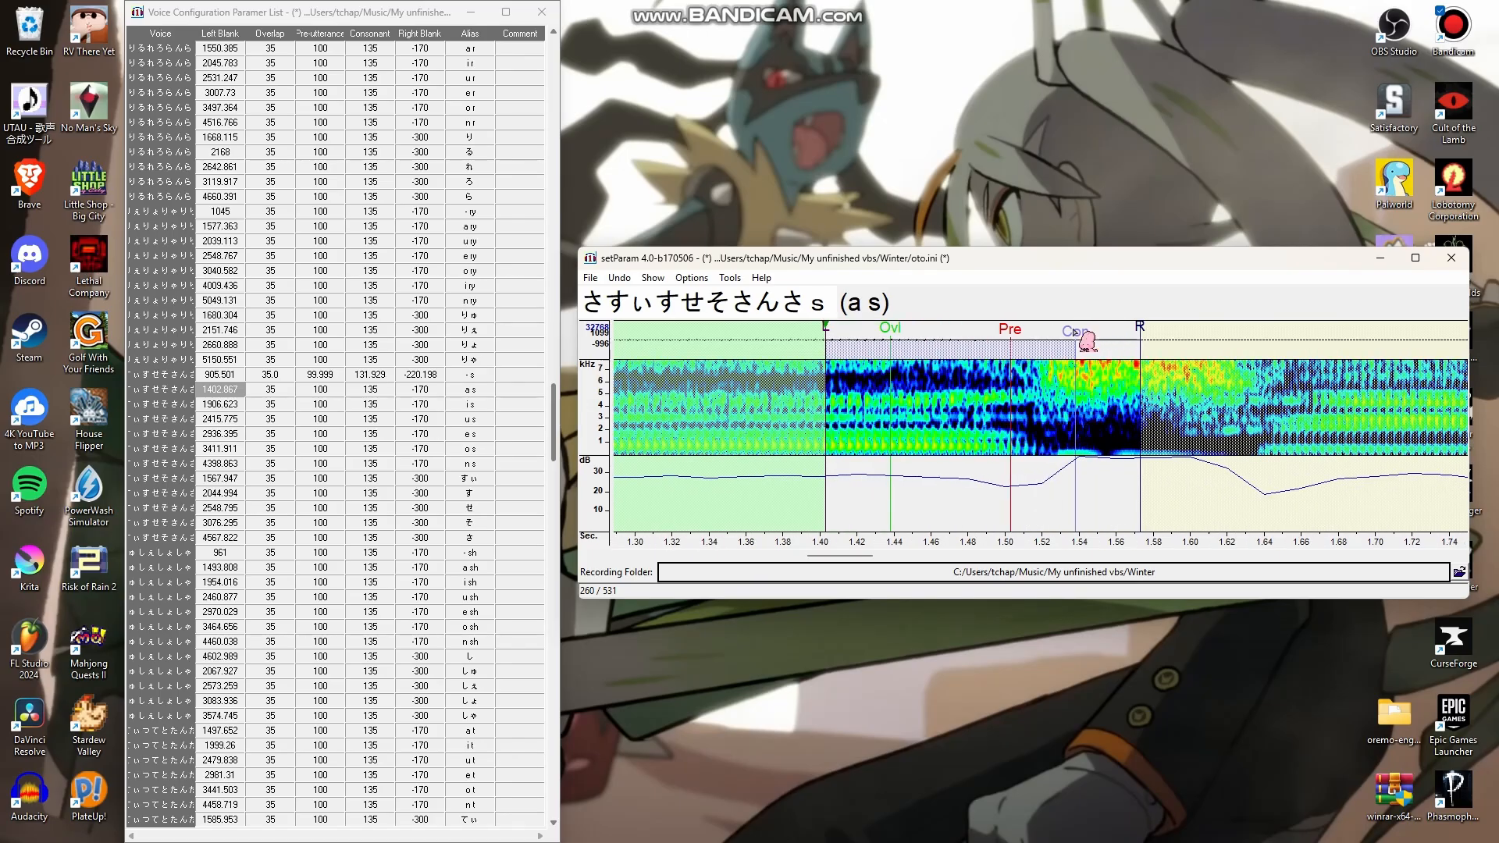
left_click_drag(1080, 342, 1024, 344)
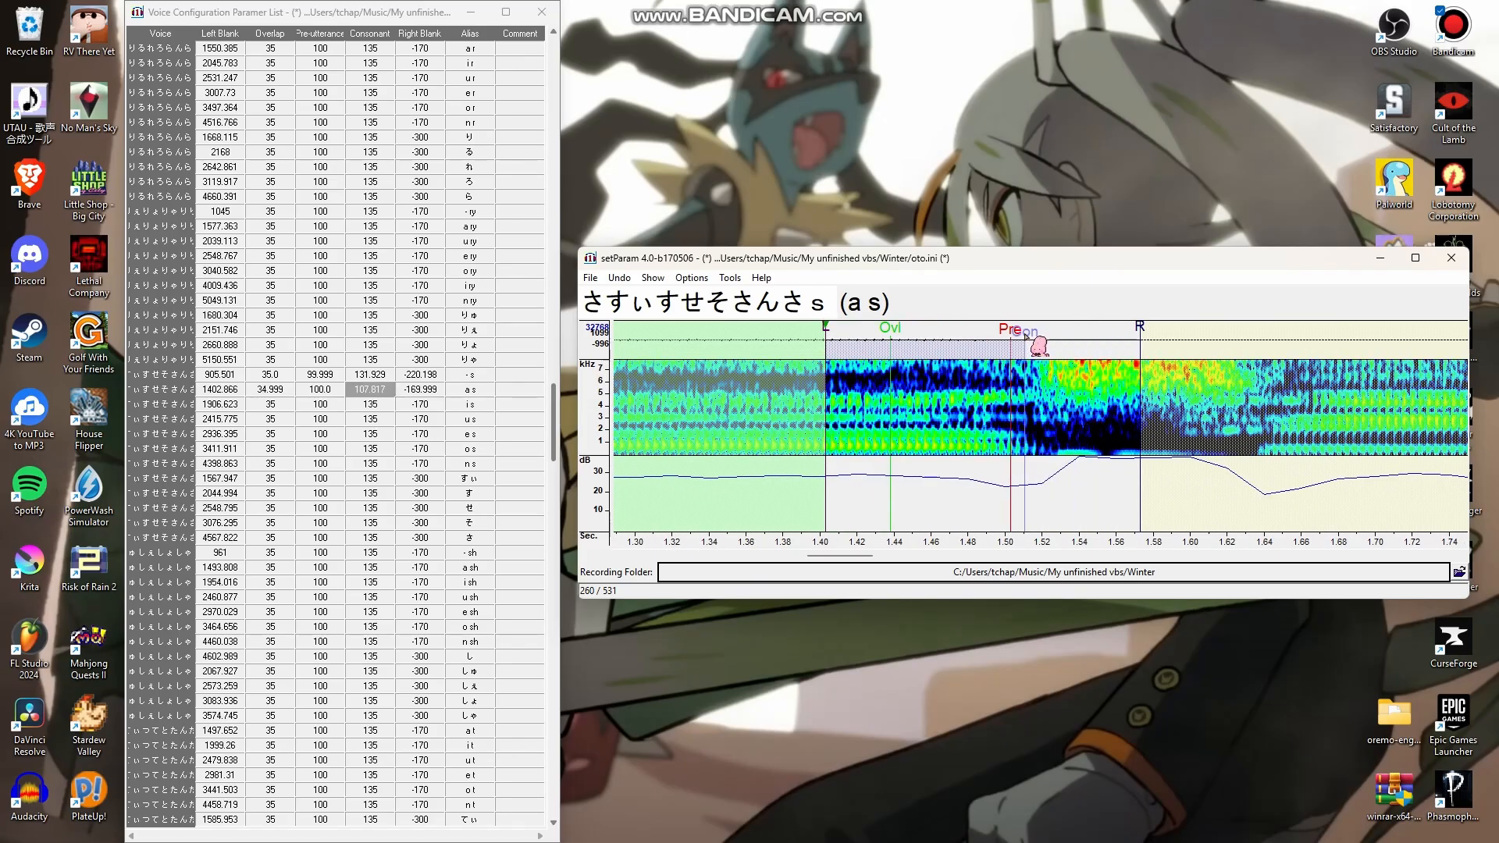
left_click_drag(1146, 329, 1048, 337)
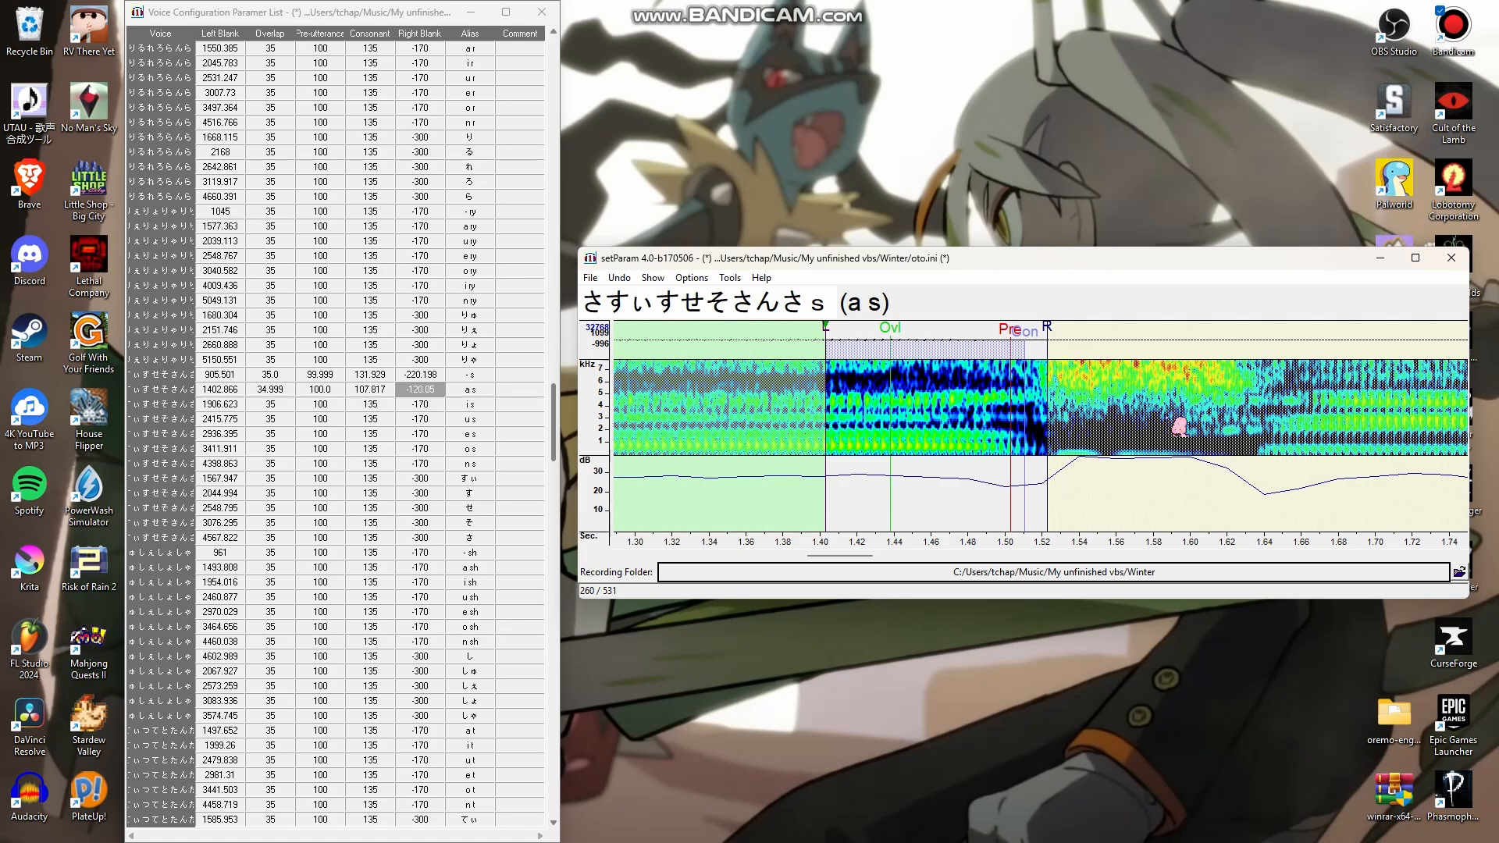
scroll(1167, 452, "down", 2)
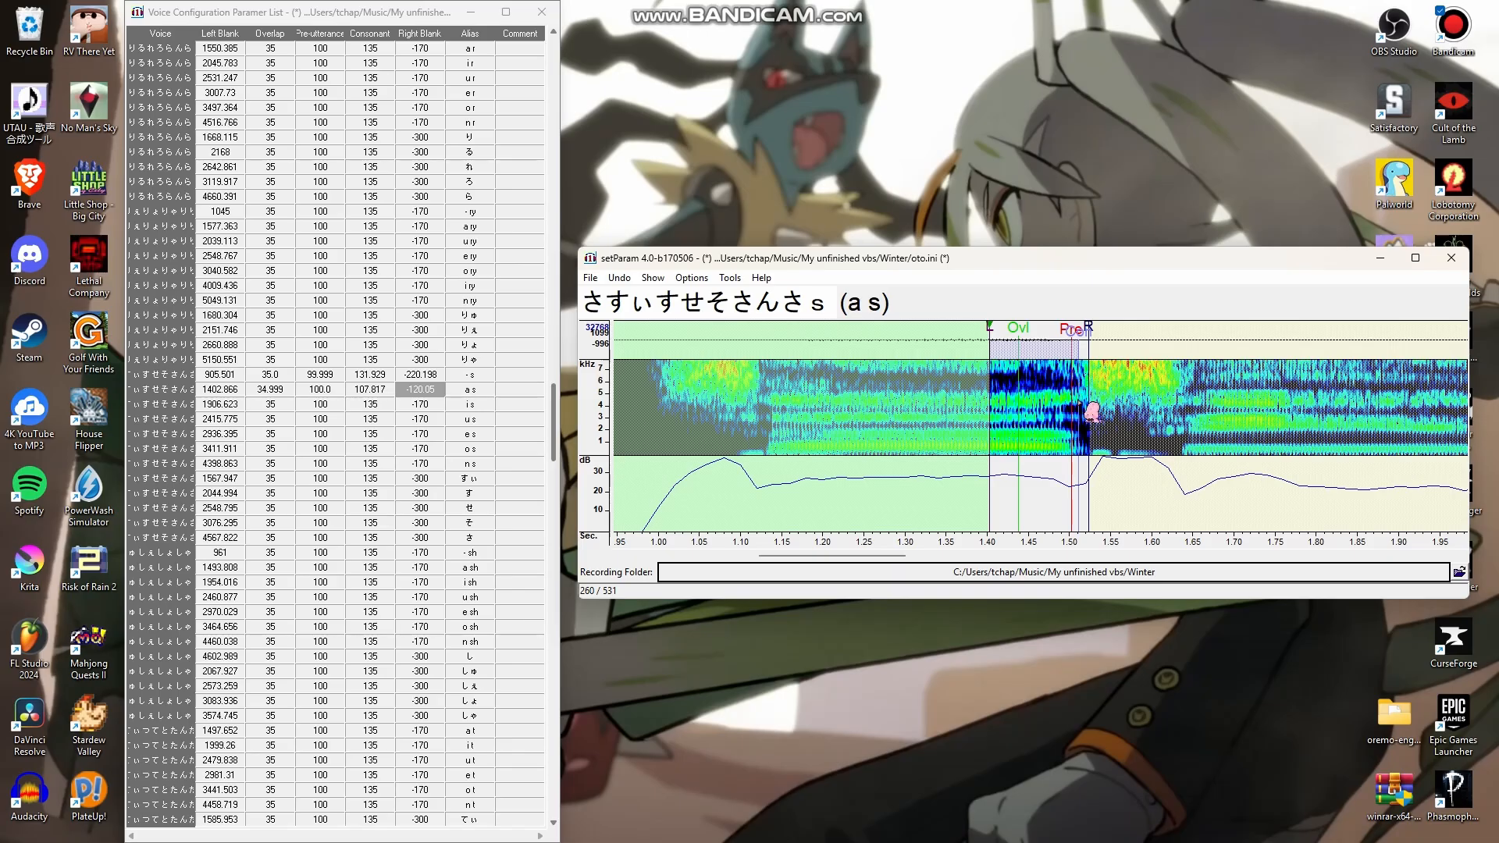
scroll(1107, 407, "up", 1)
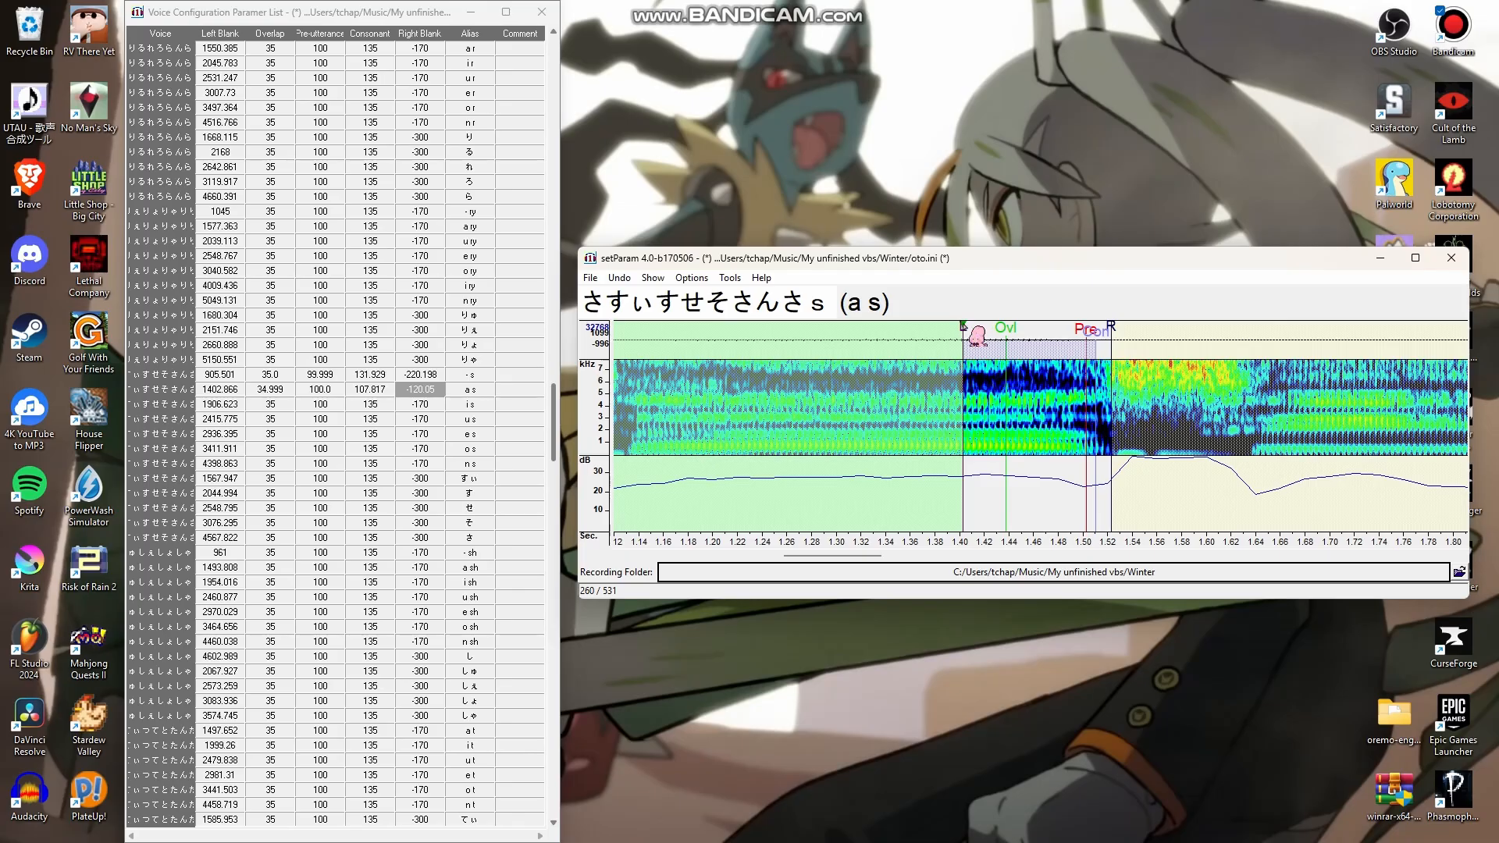
left_click_drag(965, 326, 961, 326)
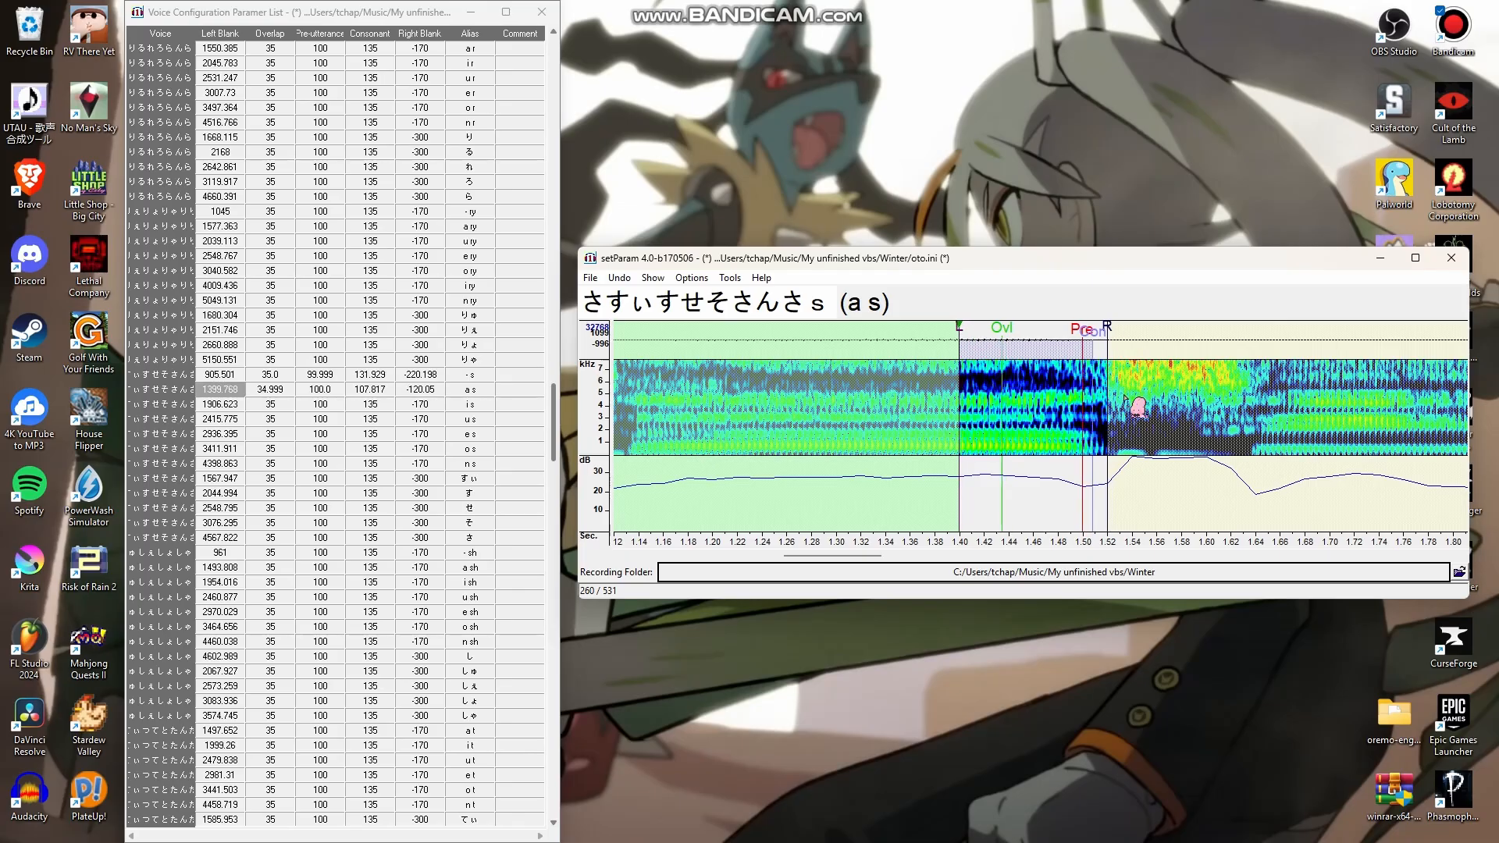
left_click_drag(1109, 347, 1118, 340)
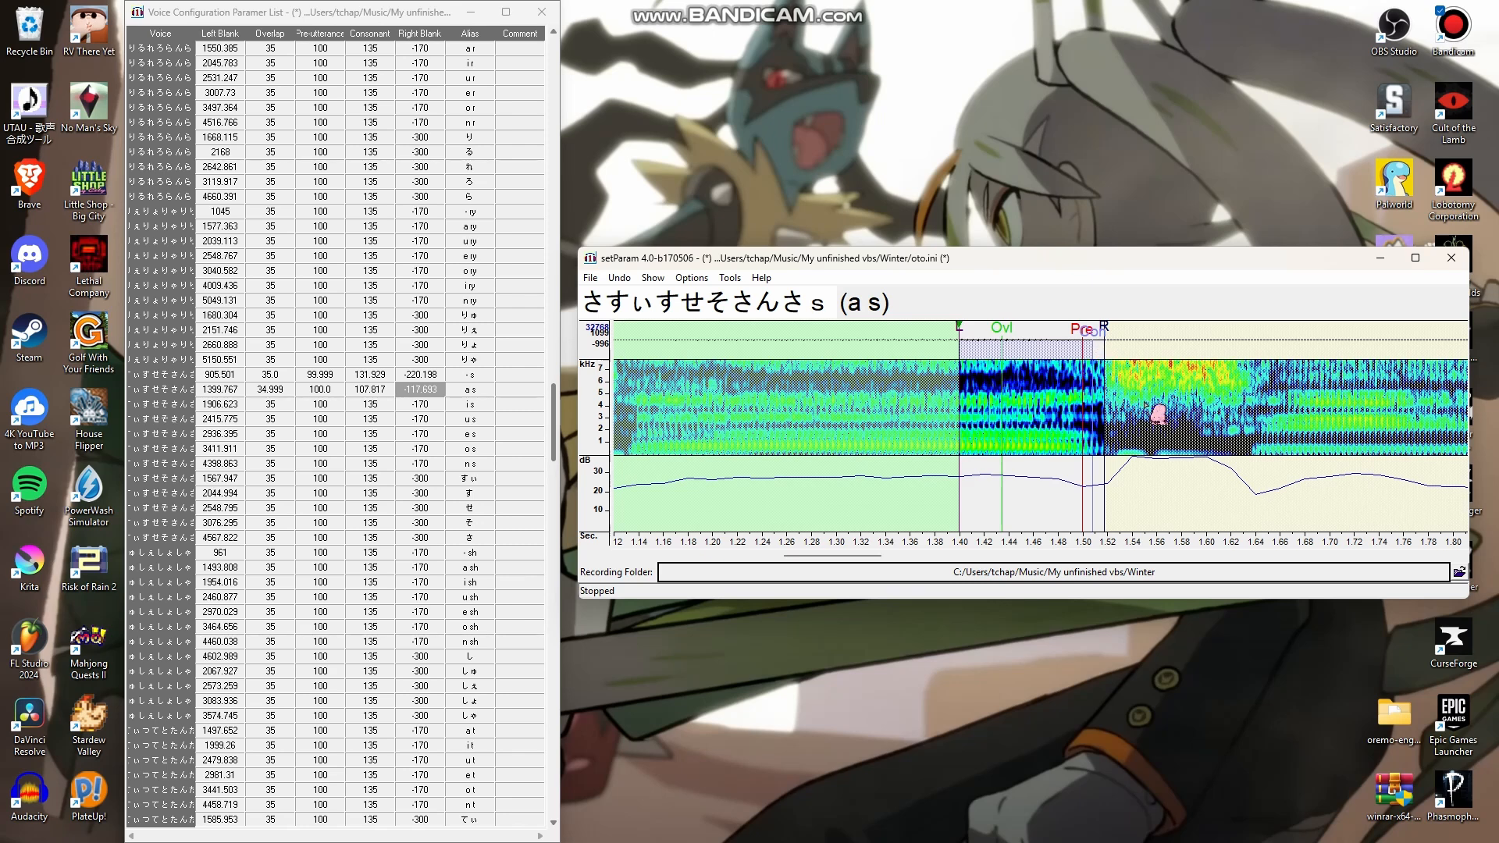
Set the i s alias's left blank to about 1892.6, consonant to about 110.1 and right blank to about -123.4
key("Down")
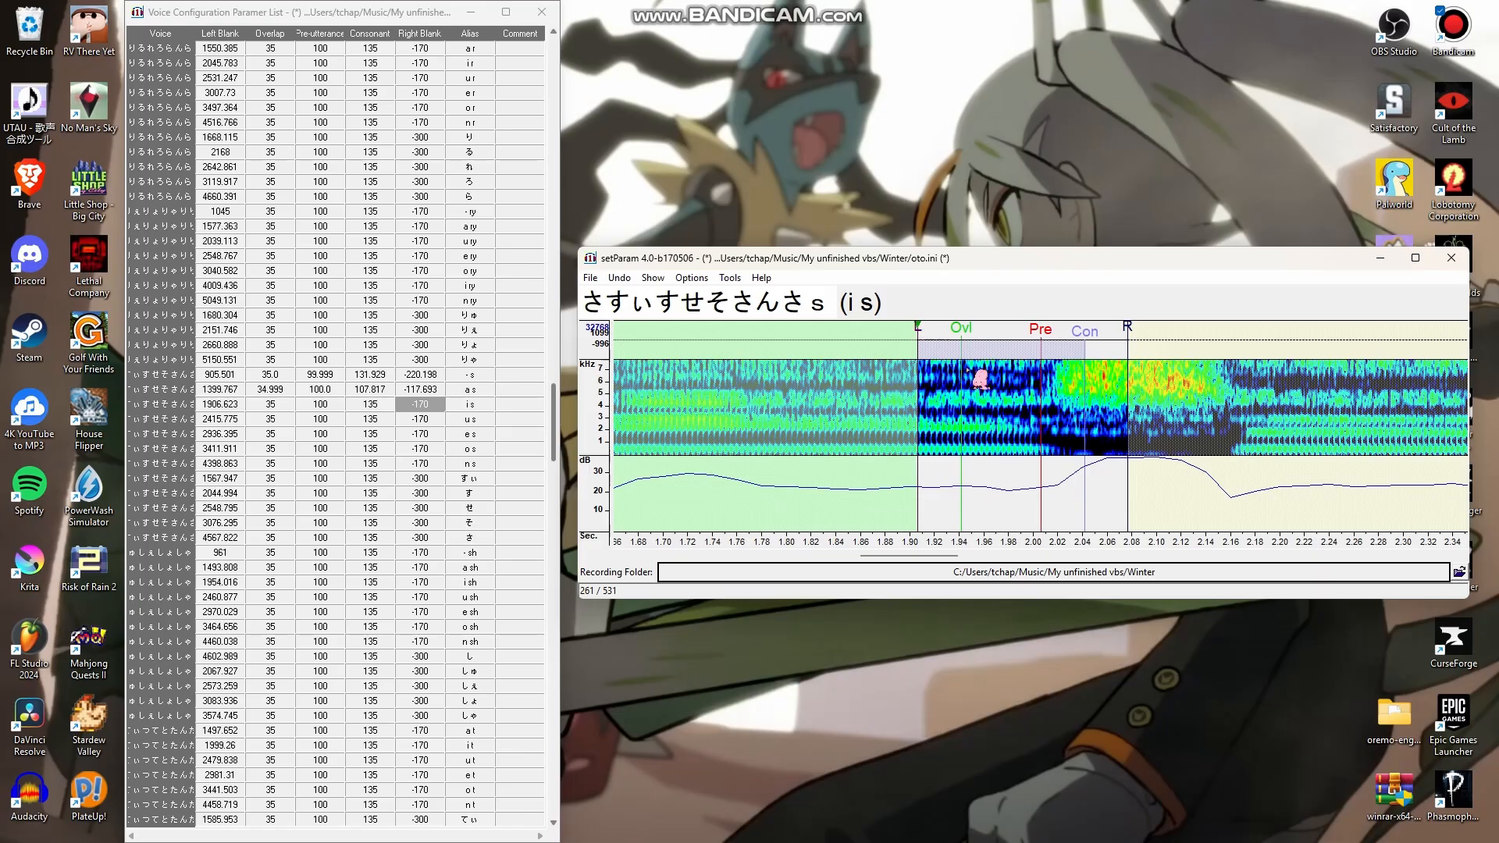
scroll(1046, 434, "down", 1)
mouse_move(954, 340)
left_mouse_down()
mouse_move(930, 340)
mouse_move(955, 340)
left_mouse_up()
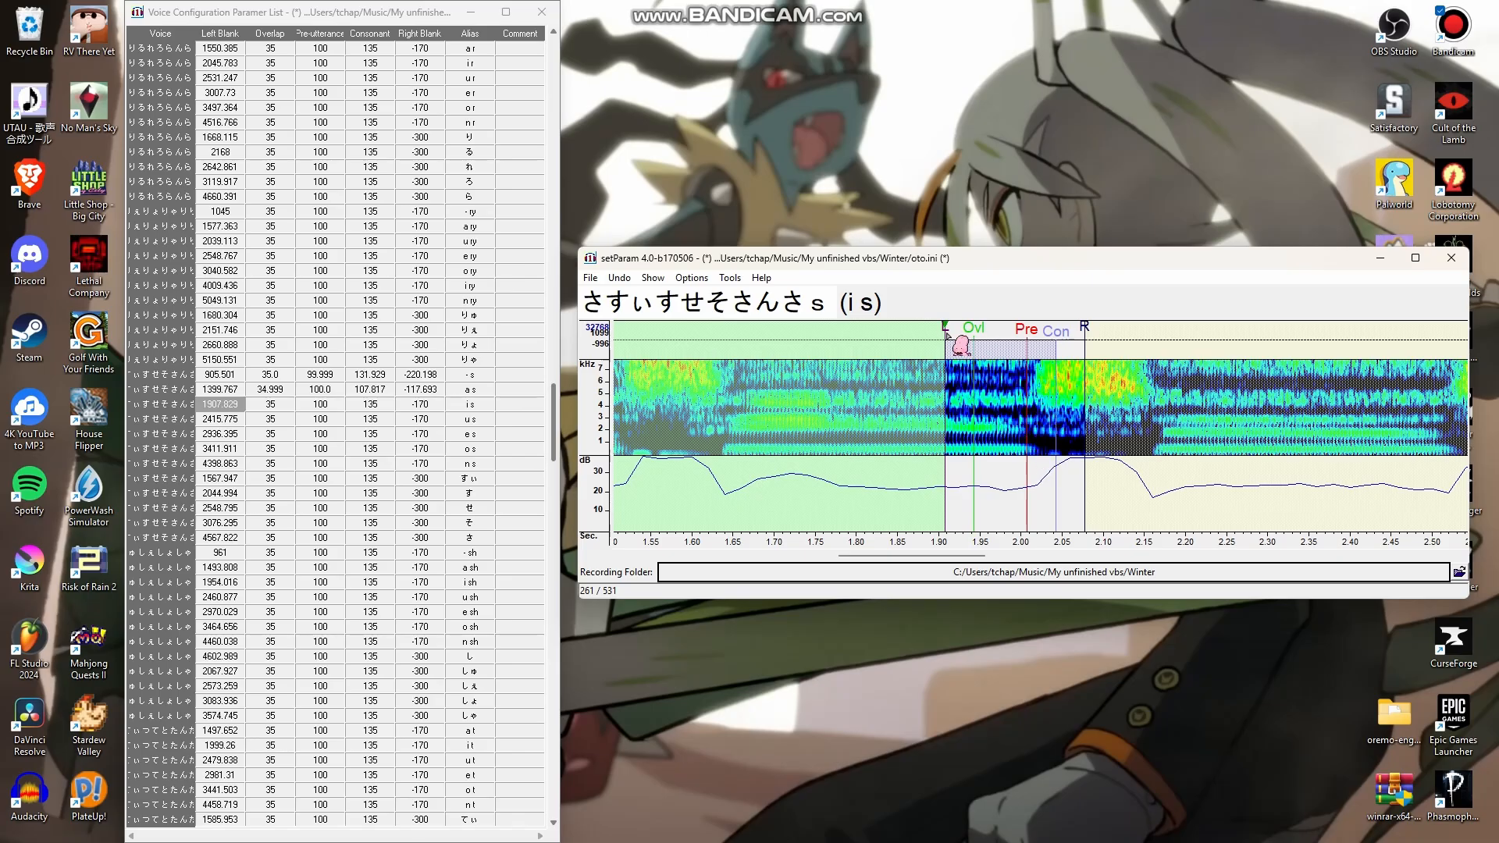
left_click_drag(957, 340, 947, 342)
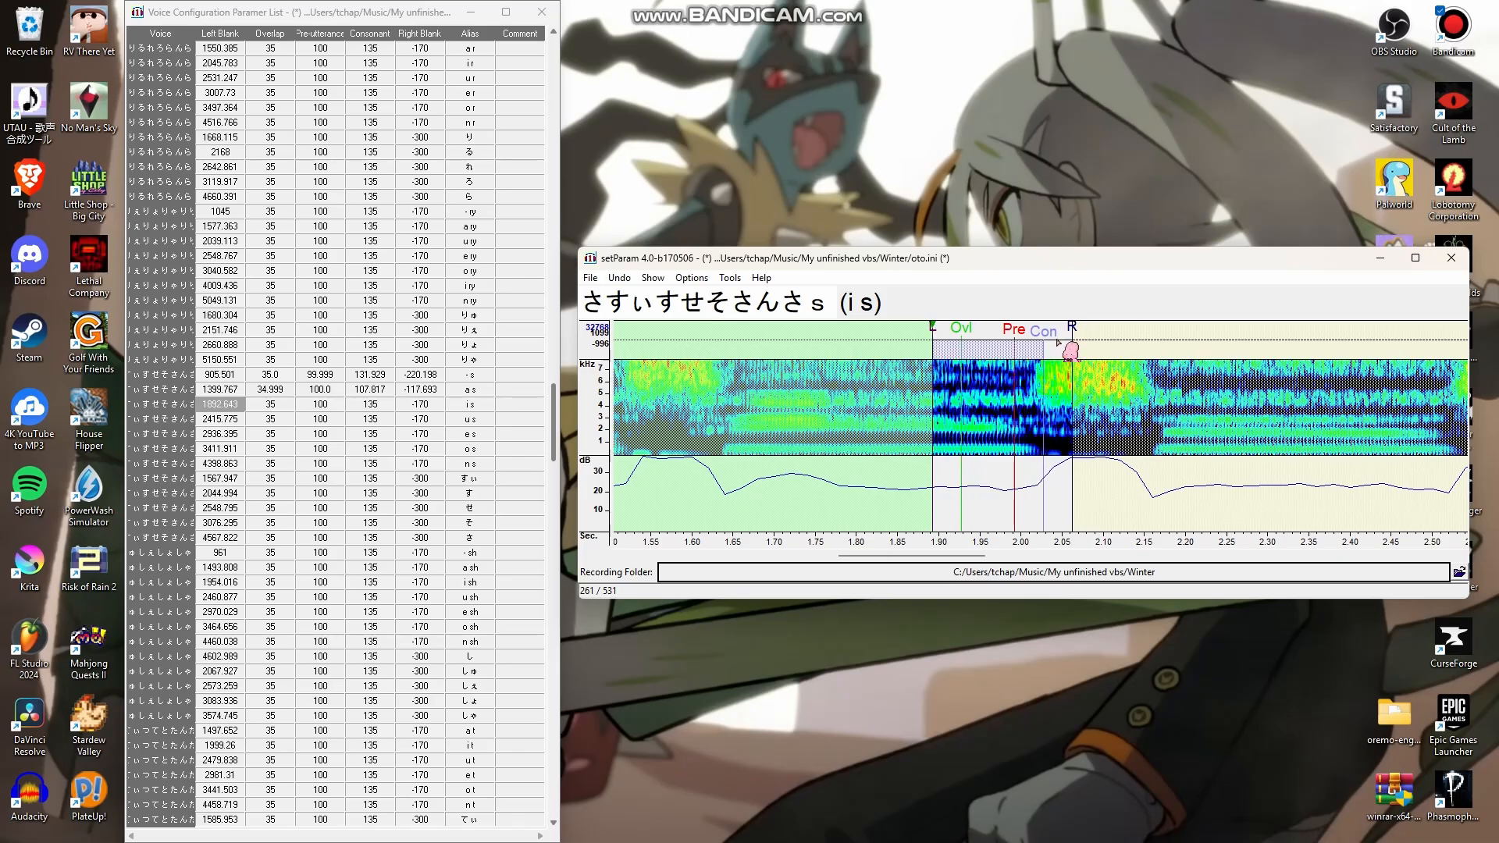
mouse_move(1047, 341)
left_mouse_down()
mouse_move(1025, 340)
mouse_move(1071, 333)
mouse_move(1040, 333)
left_mouse_up()
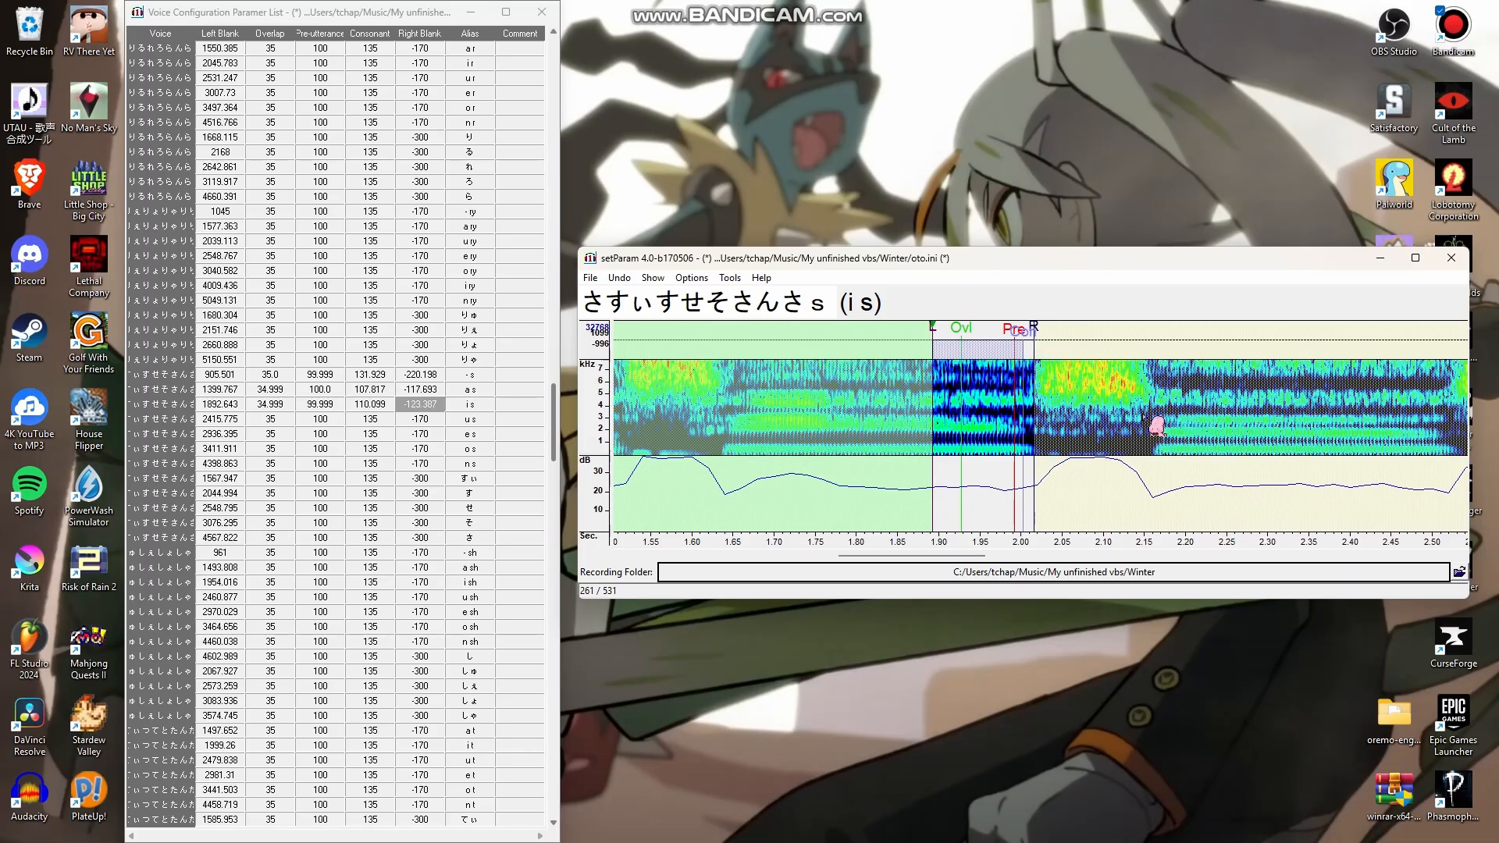
Set the u s alias's left blank to about 2397.6, consonant to about 110.1 and right blank to about -125.3, and select the e s alias
key("Down")
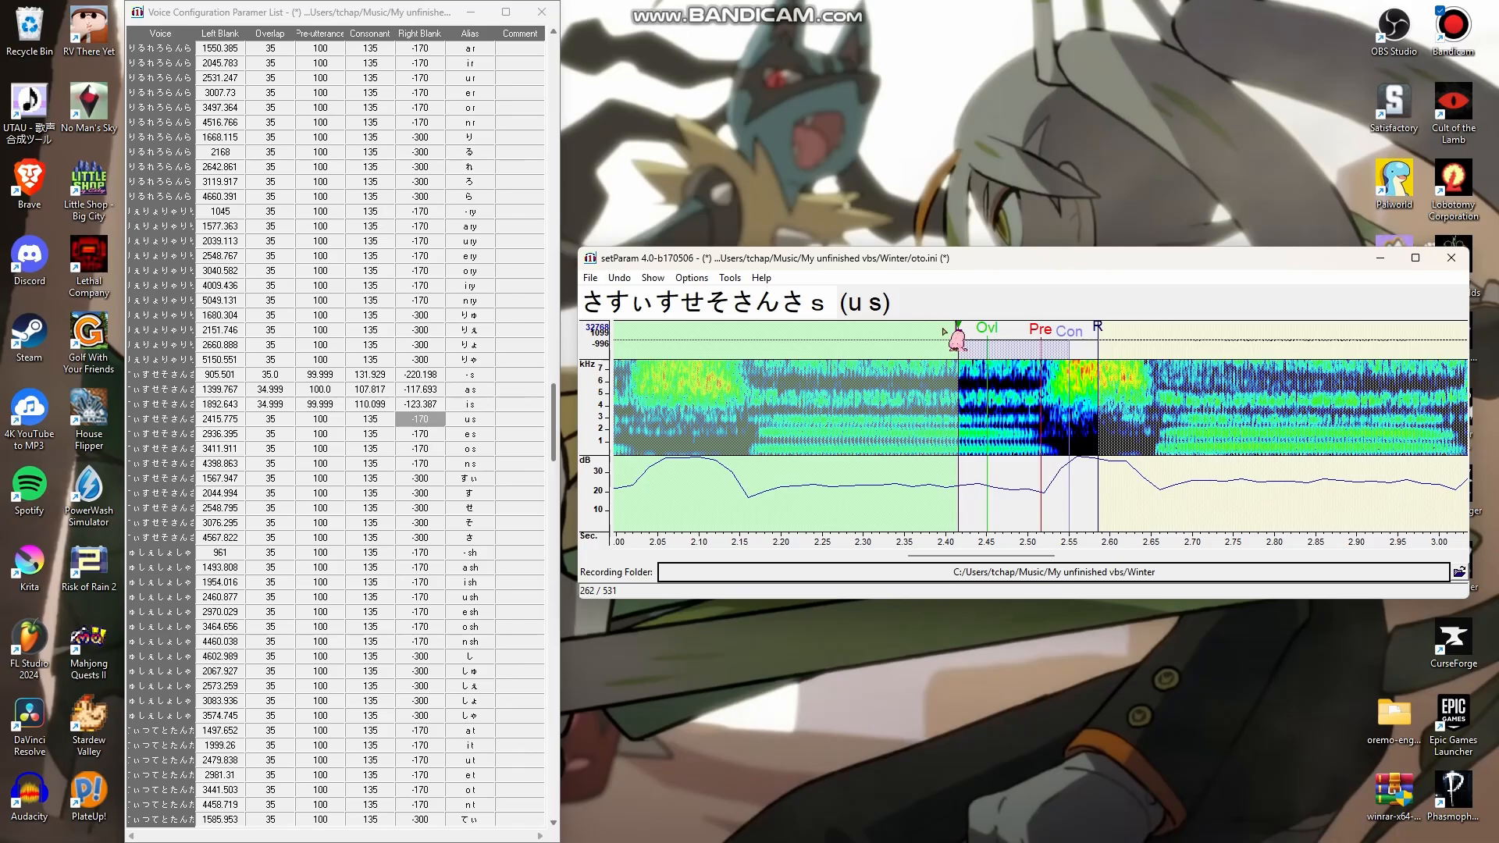
left_click_drag(970, 339, 957, 337)
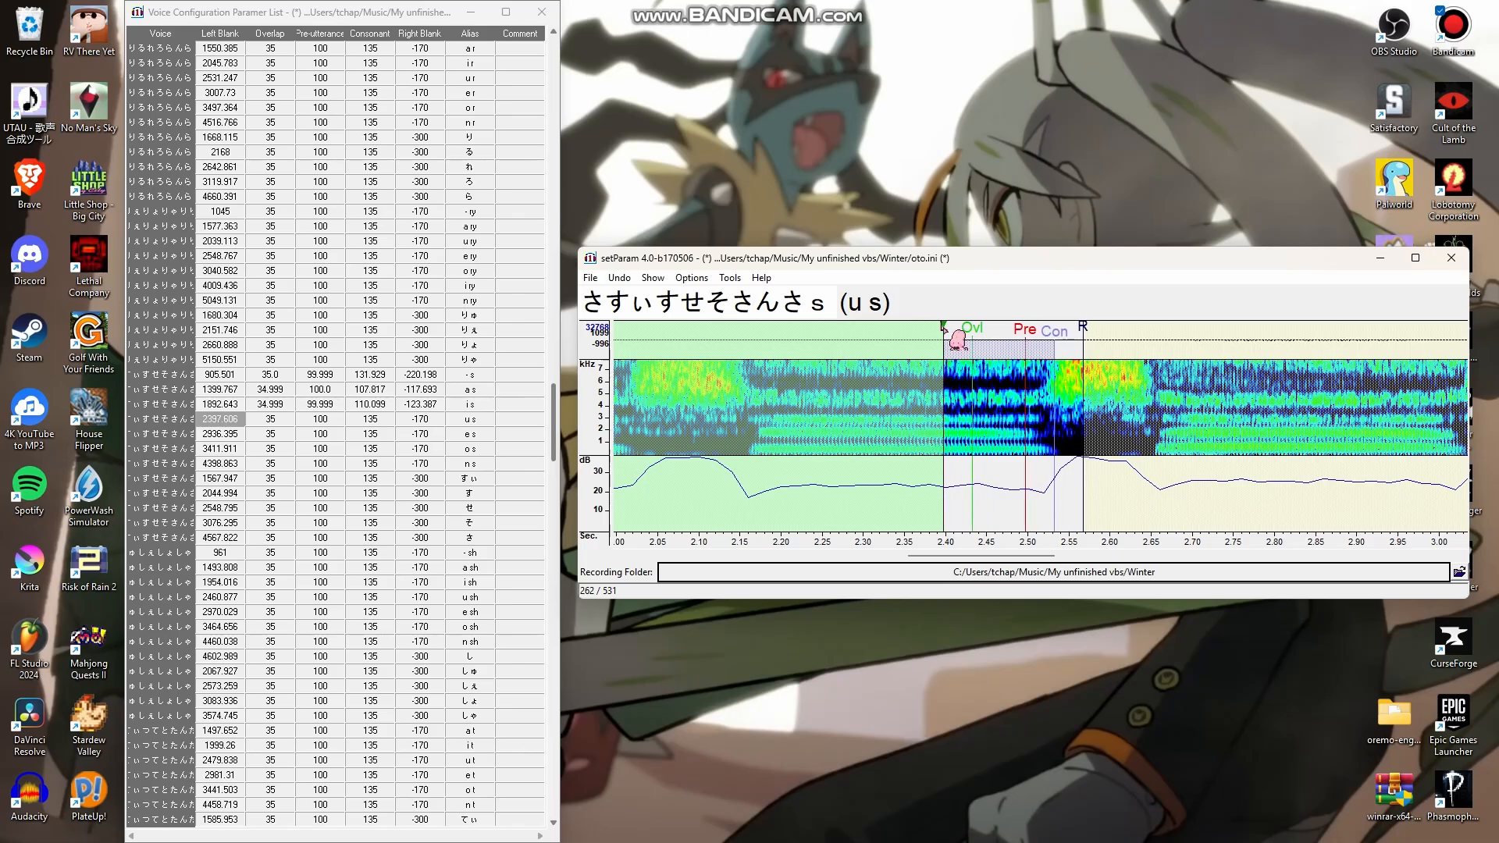
mouse_move(1058, 341)
left_mouse_down()
mouse_move(1035, 342)
mouse_move(1079, 332)
mouse_move(1051, 333)
left_mouse_up()
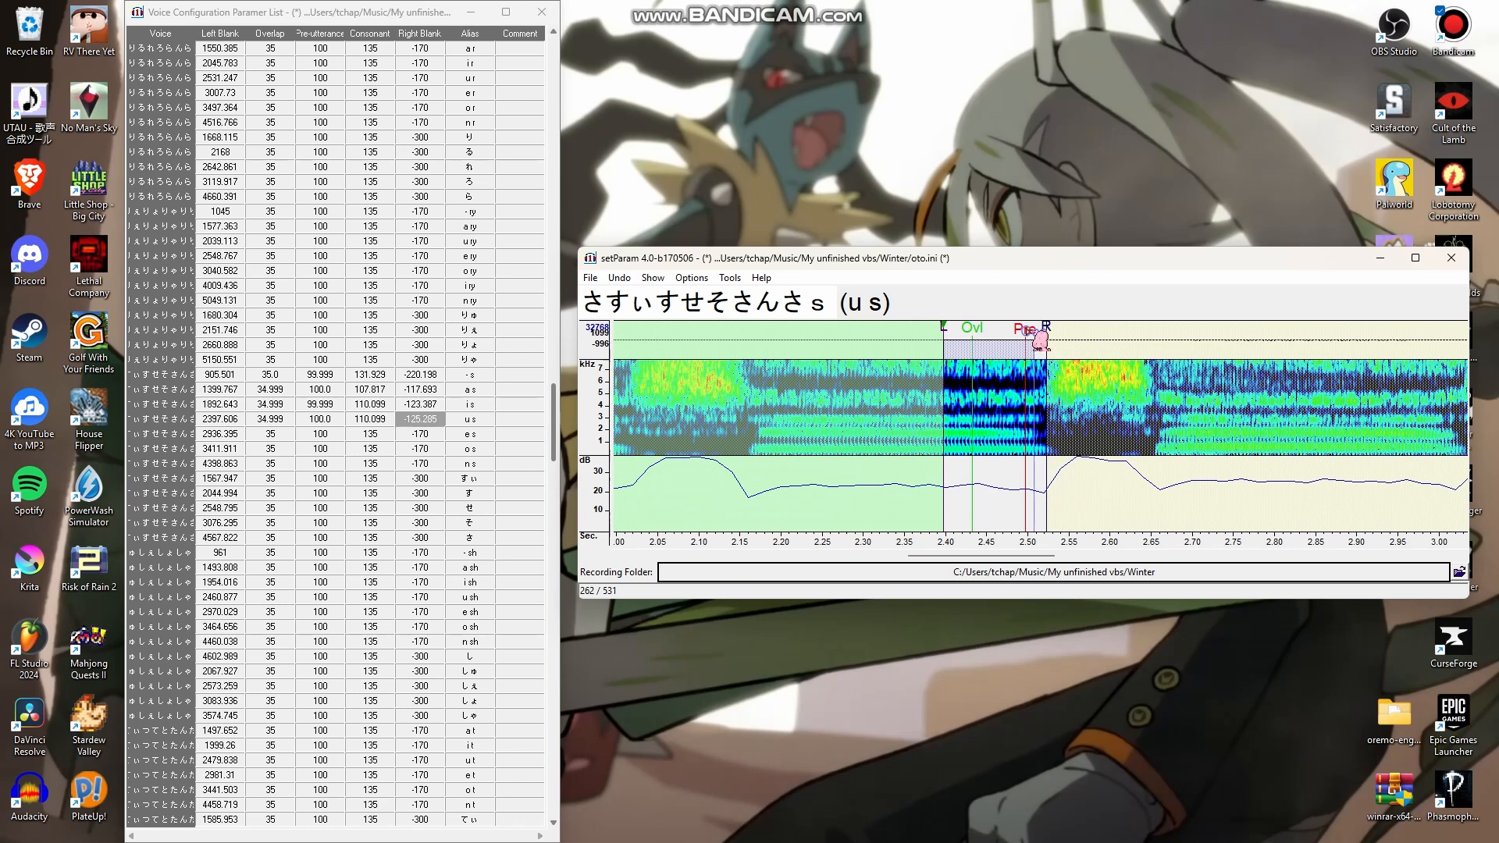
key("Down")
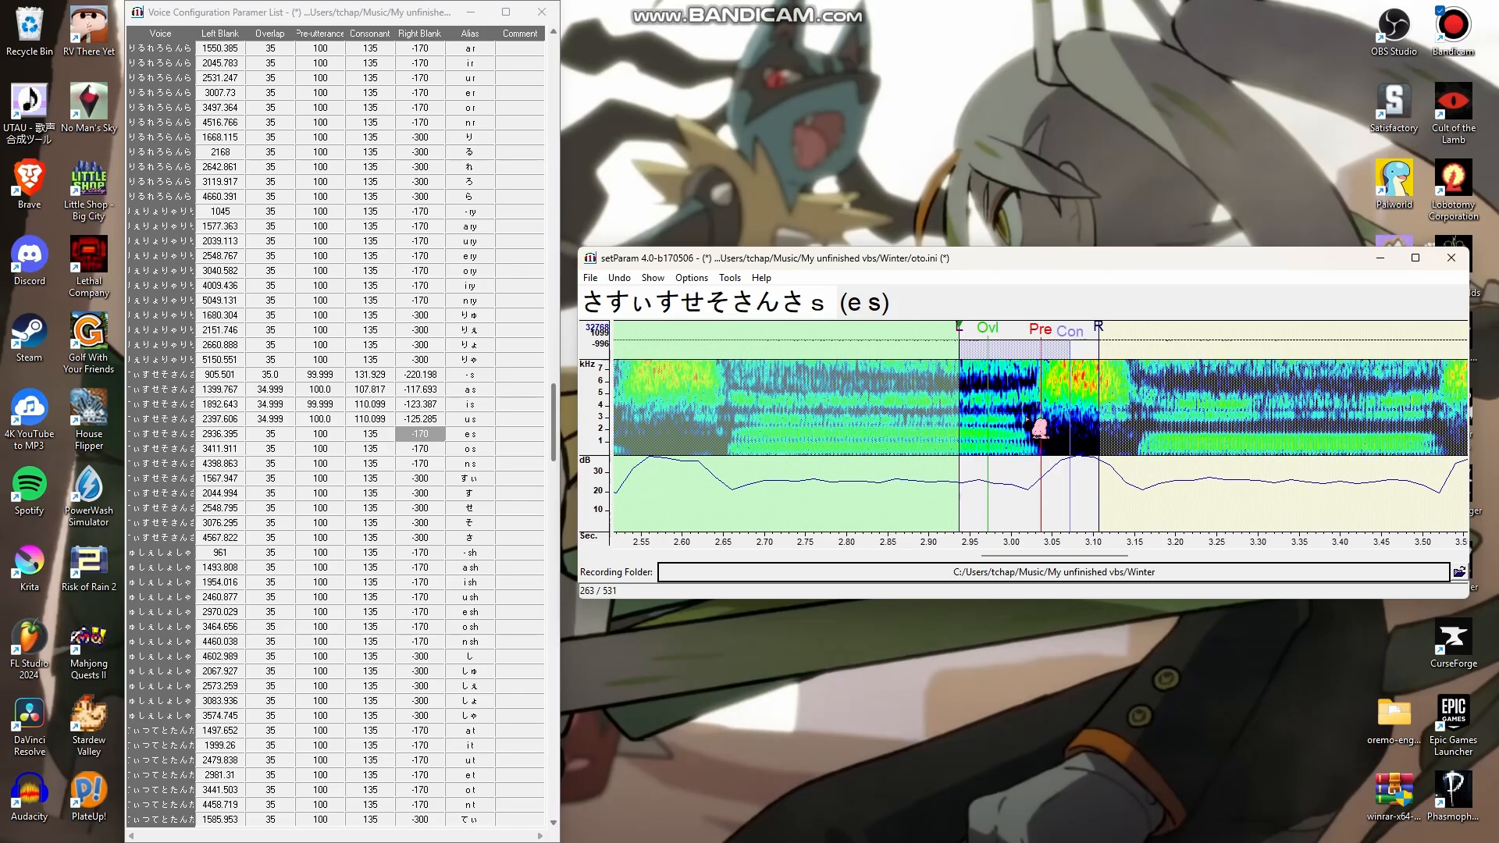
Set the e s alias's left blank to about 2905.4, consonant to about 110.1 and right blank to about -124.3
left_click_drag(968, 340, 943, 341)
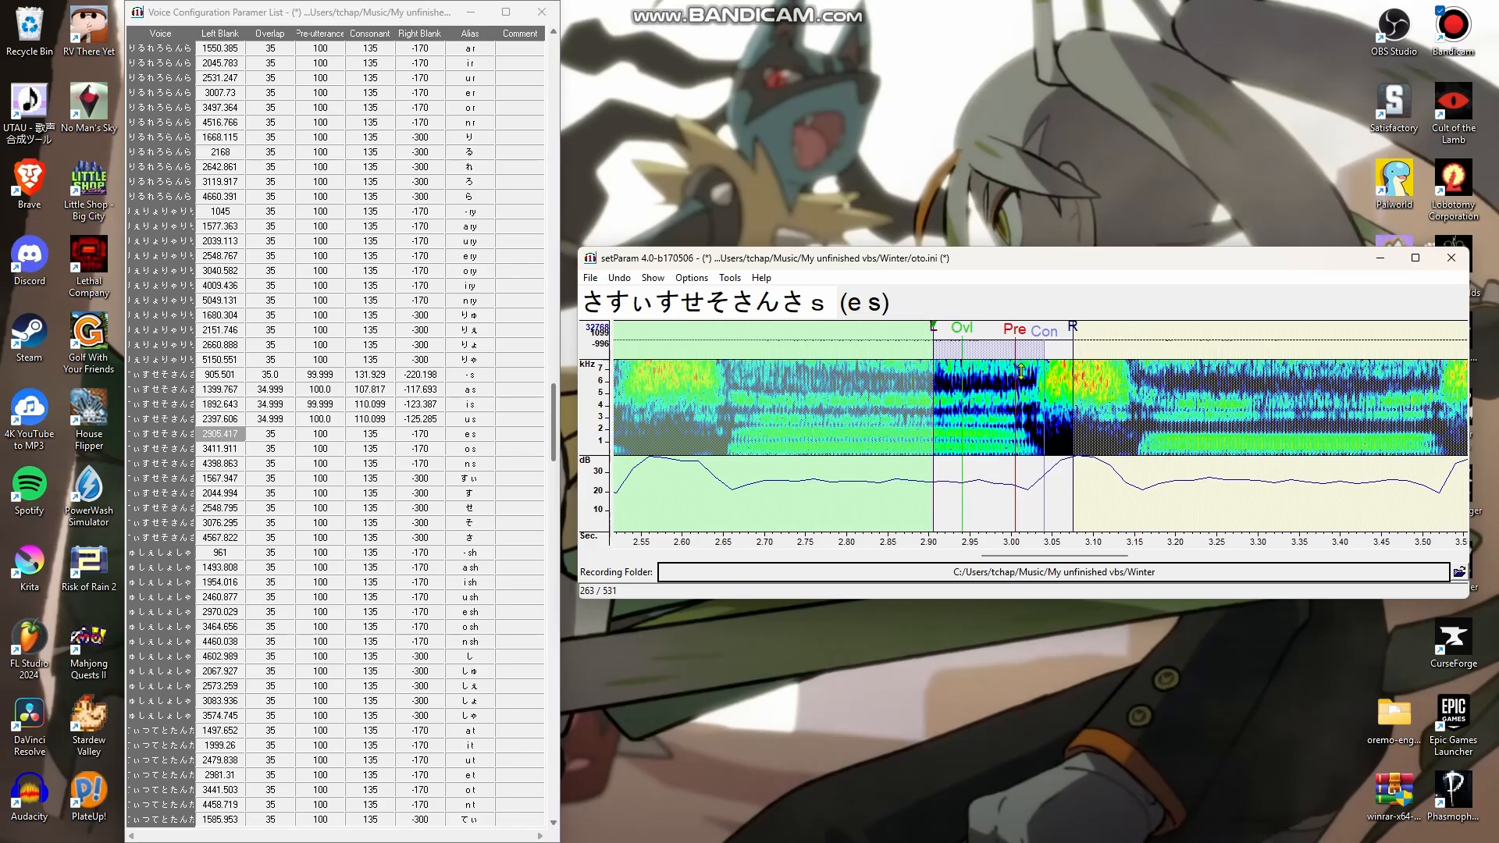
mouse_move(1050, 334)
left_mouse_down()
mouse_move(1026, 338)
mouse_move(1066, 341)
mouse_move(1046, 342)
left_mouse_up()
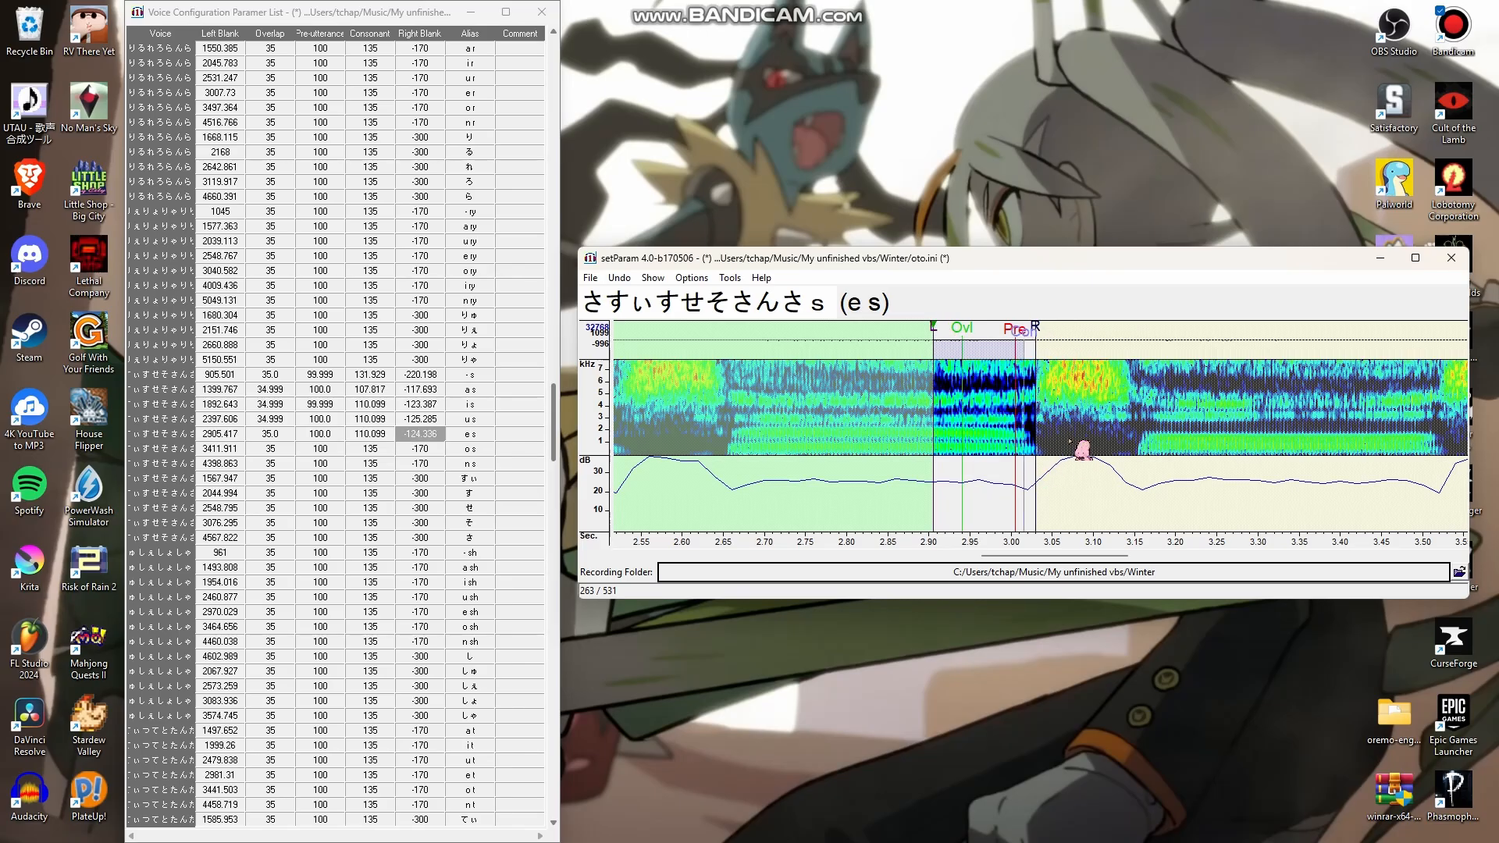
Set the o s alias's left blank to about 3407.5, consonant to about 107.9 and right blank to about -114.6
key("Down")
left_click_drag(958, 331, 956, 331)
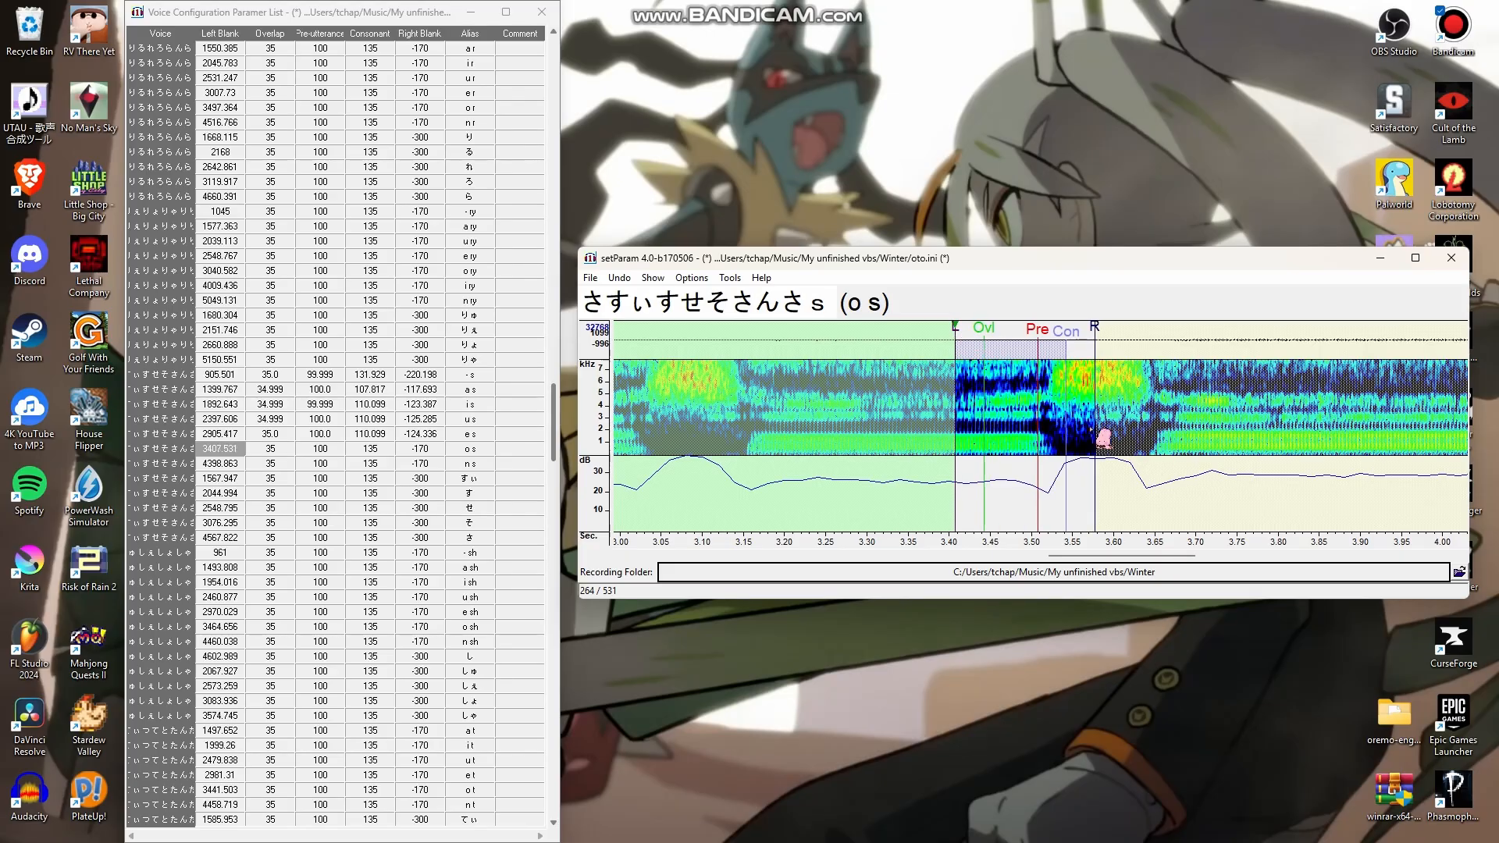
scroll(1109, 441, "up", 2)
scroll(1093, 431, "up", 2)
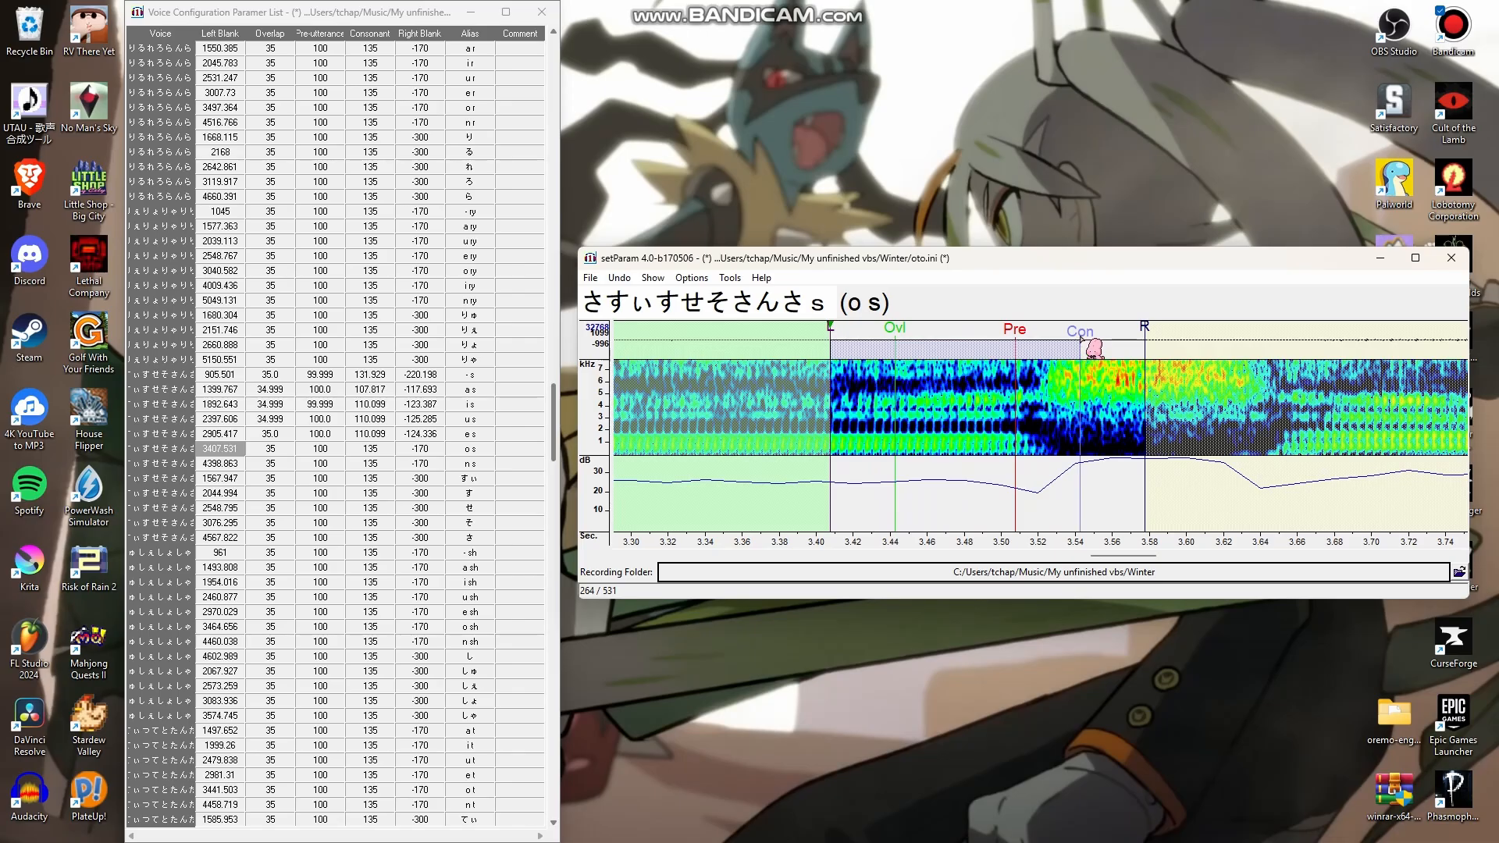
left_click_drag(1082, 341, 1031, 339)
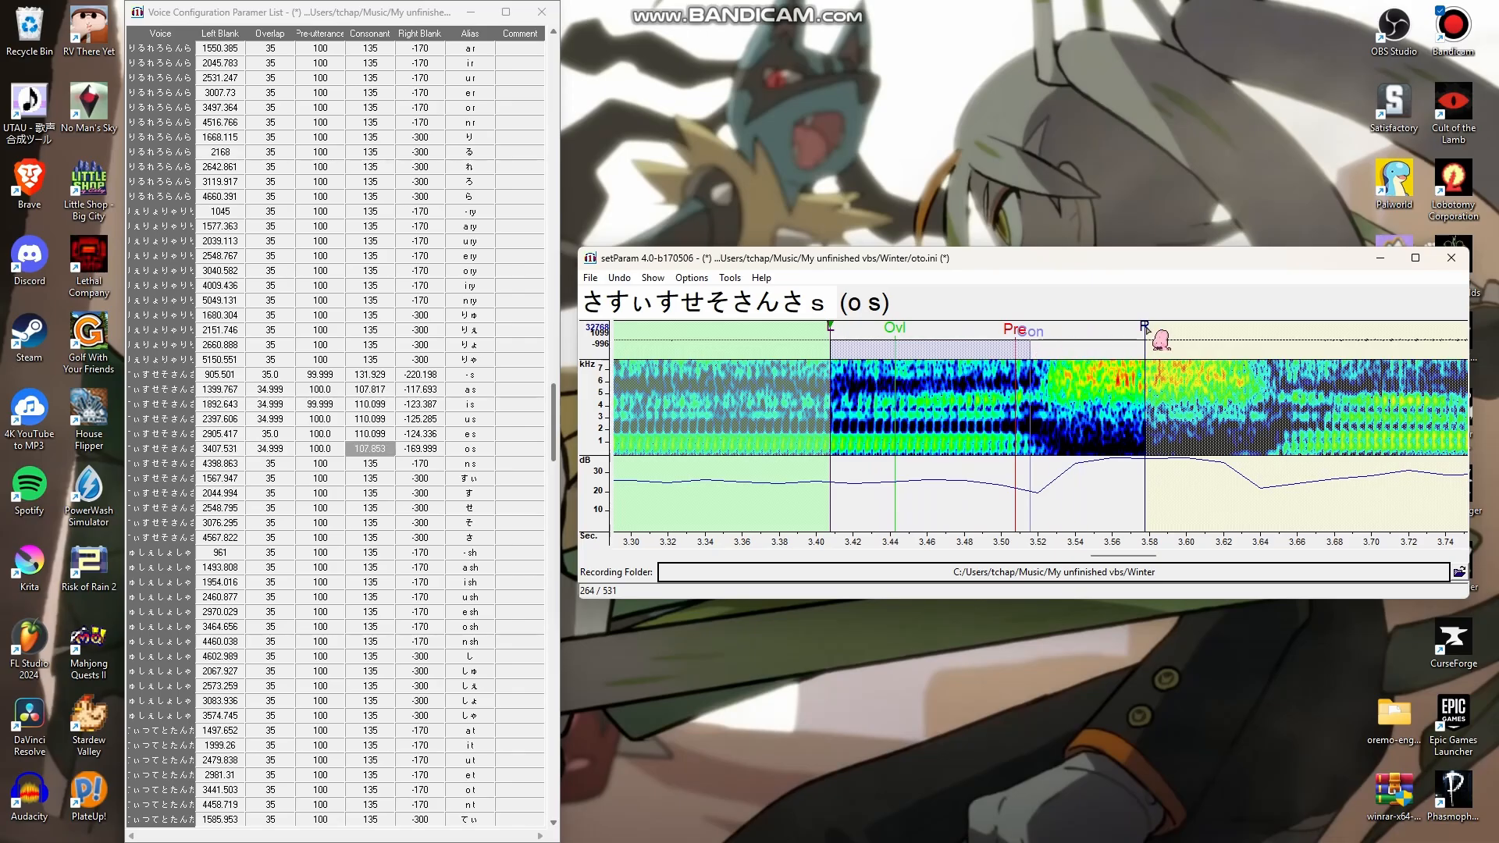
left_click_drag(1145, 330, 1043, 332)
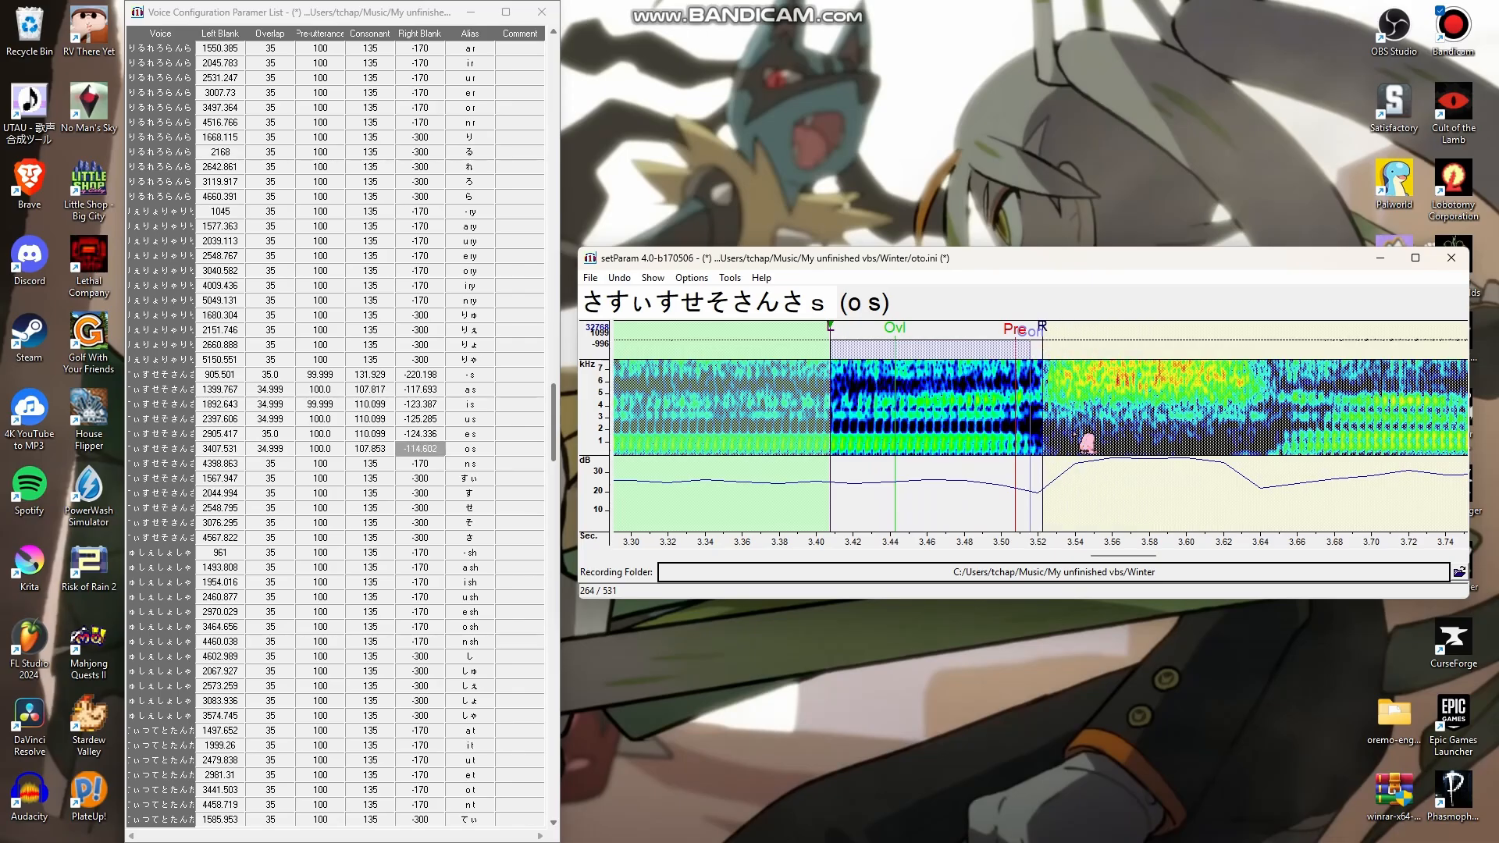
scroll(1087, 442, "down", 2)
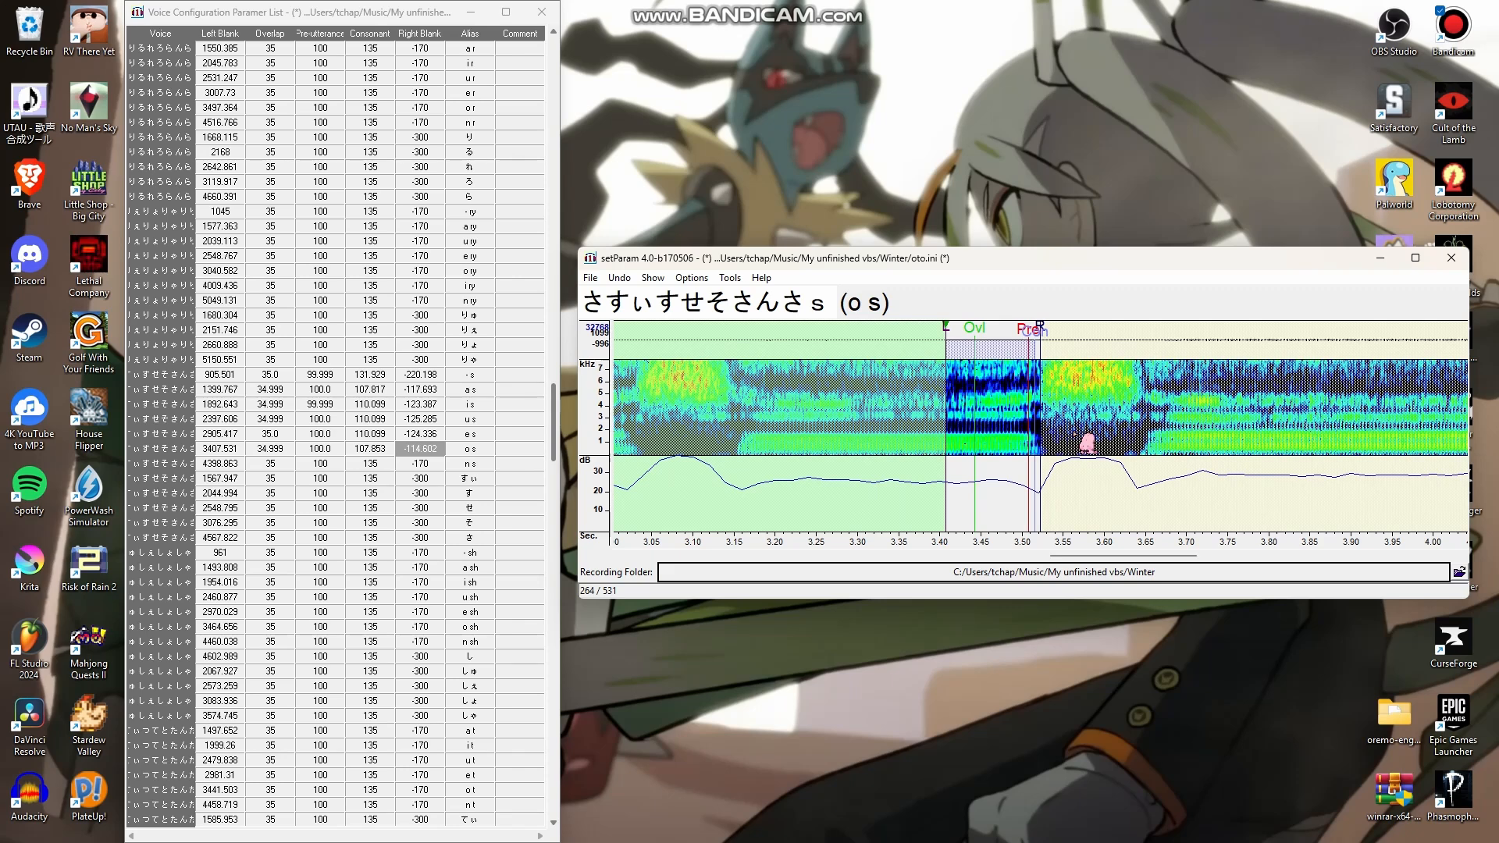
Set the n s alias's left blank to about 4393.6, consonant to about 117.1 and right blank to about -141.7
key("Down")
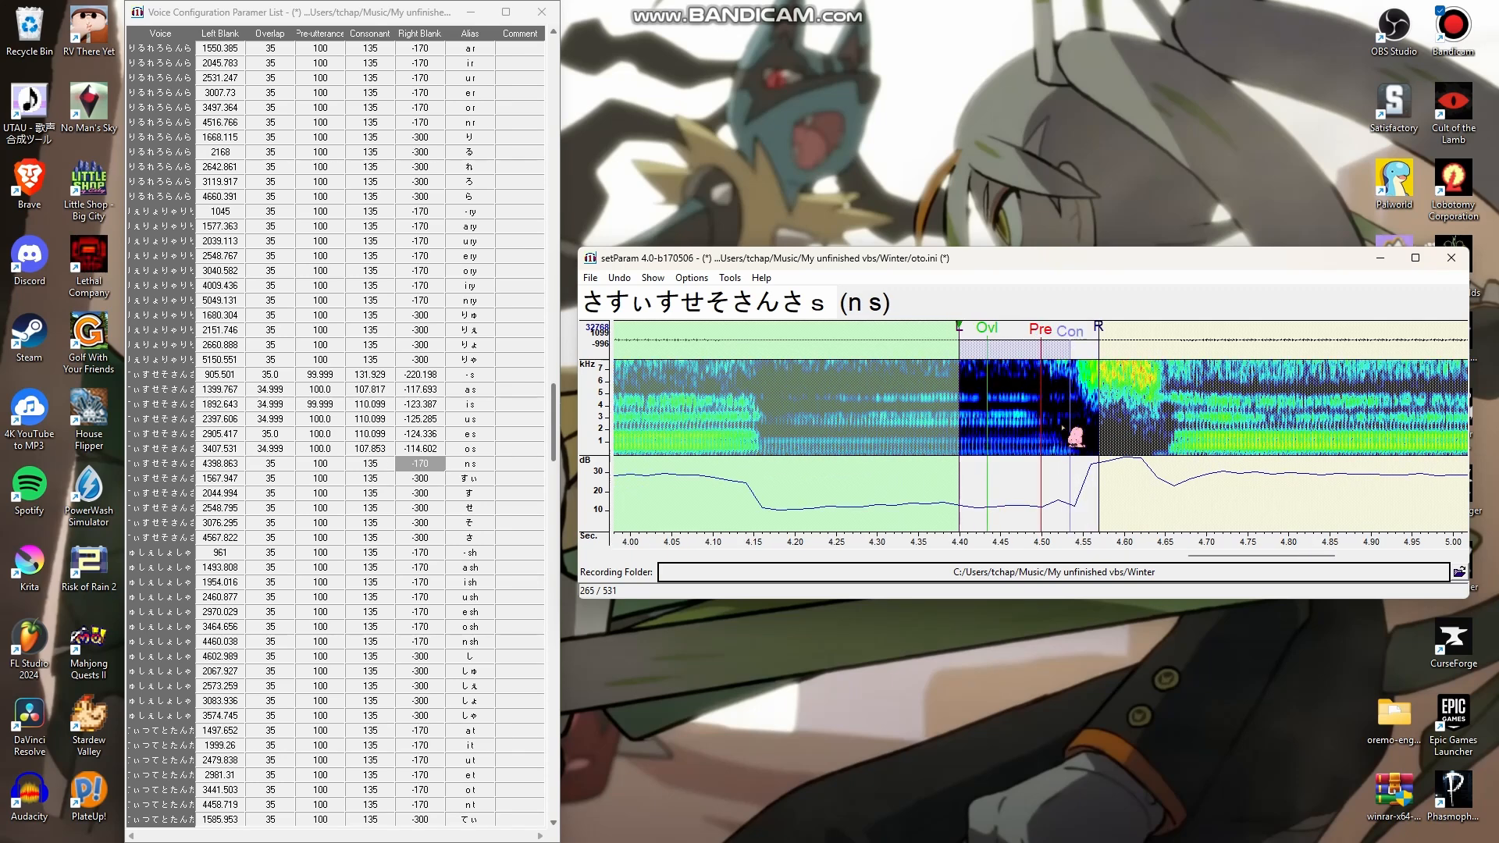
scroll(1063, 427, "up", 1)
left_click_drag(927, 331, 921, 331)
mouse_move(1085, 331)
left_mouse_down()
mouse_move(1063, 331)
mouse_move(1093, 331)
left_mouse_up()
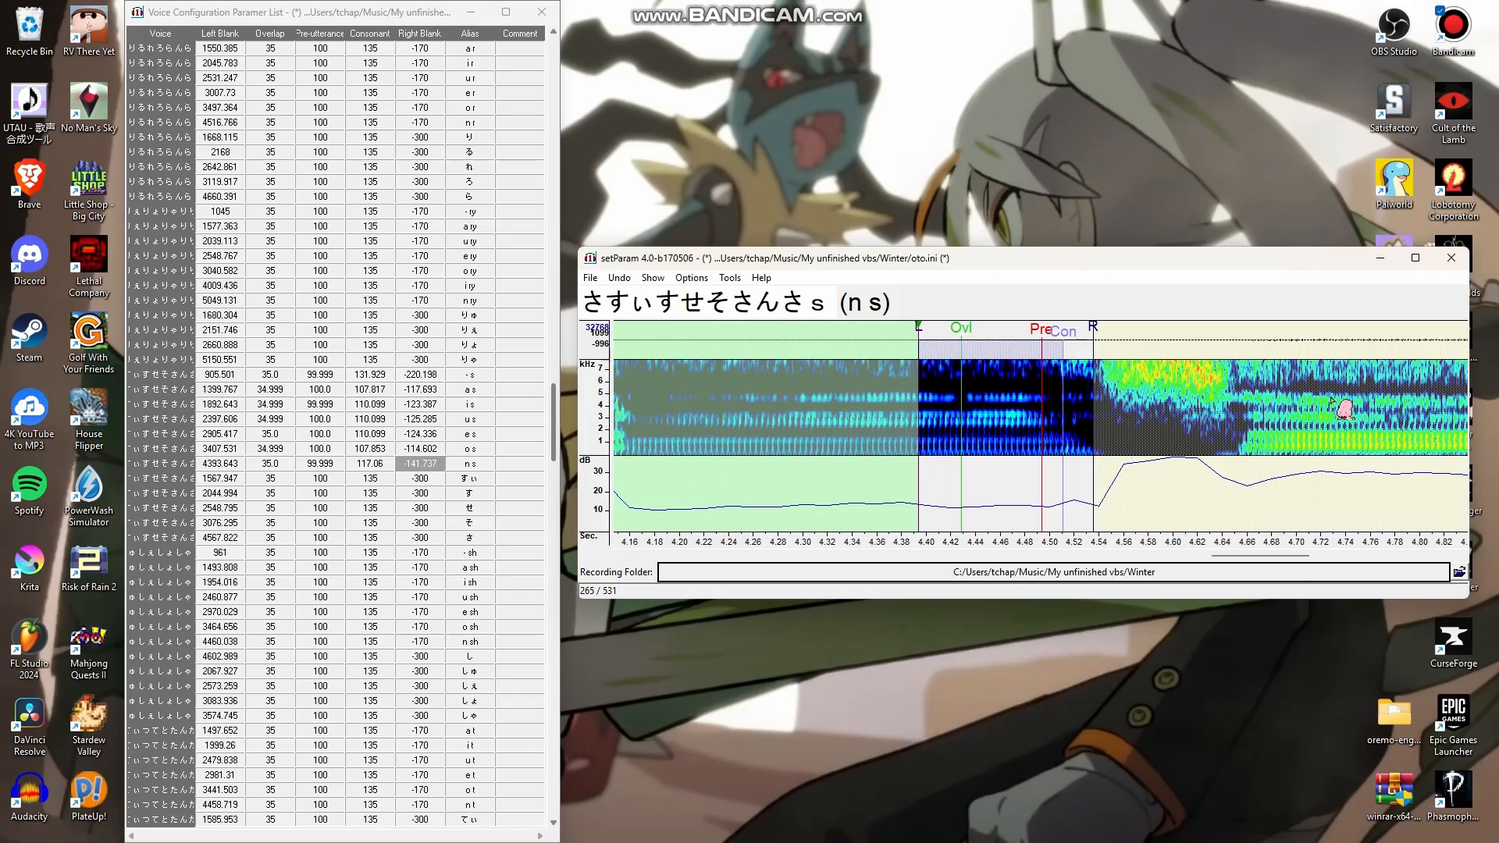
Mark the adjusted s aliases with a / comment and save the oto.ini file
left_click_drag(515, 462, 511, 378)
key("ctrl+s")
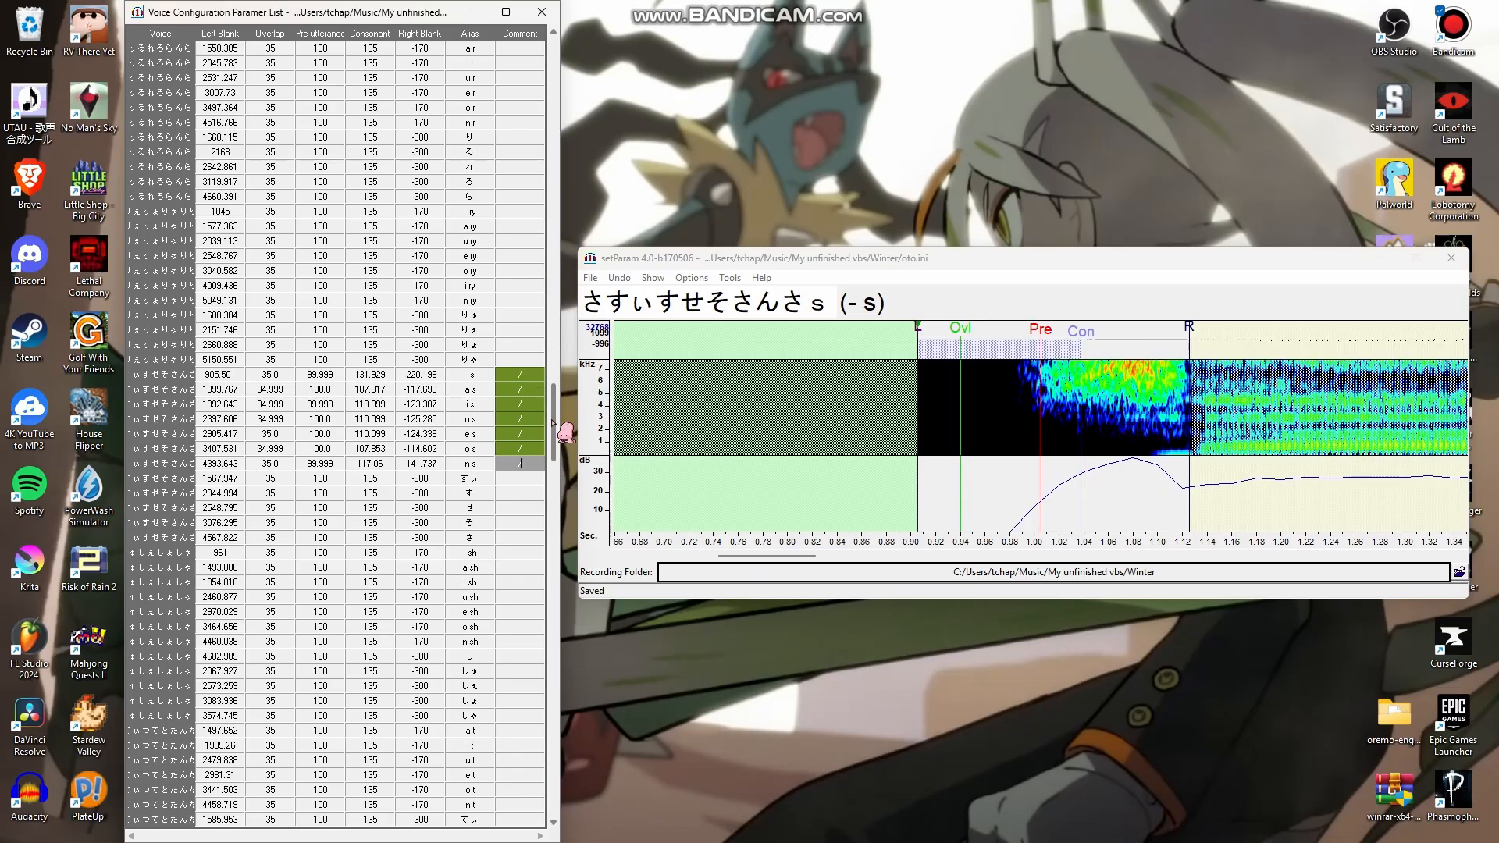
Set the - vv alias's left blank to about 967.2, consonant to about 146.2 and right blank to about -192.7
left_click_drag(552, 423, 552, 609)
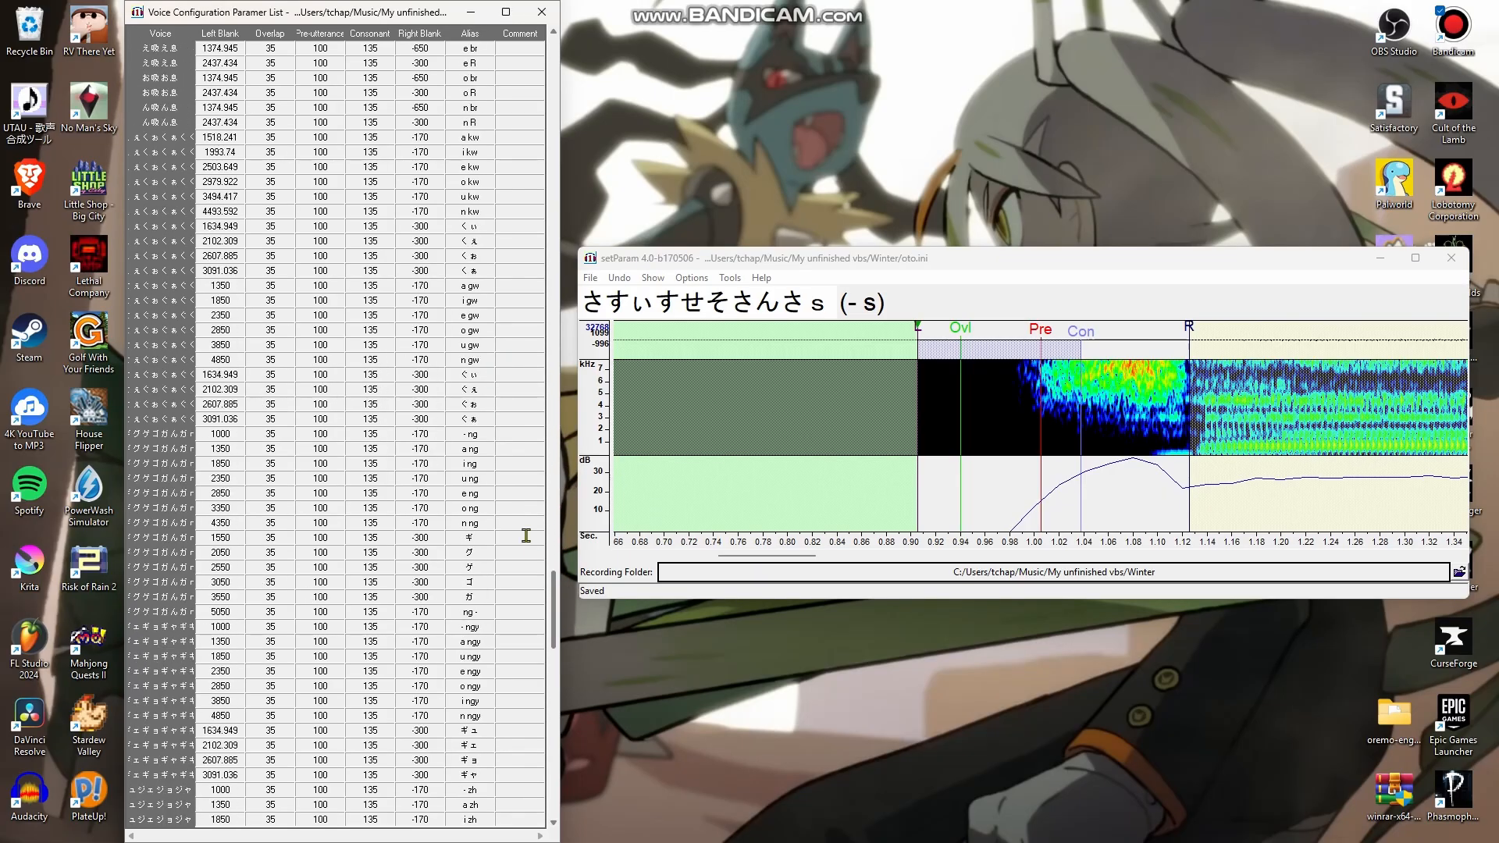
left_click_drag(553, 645, 557, 802)
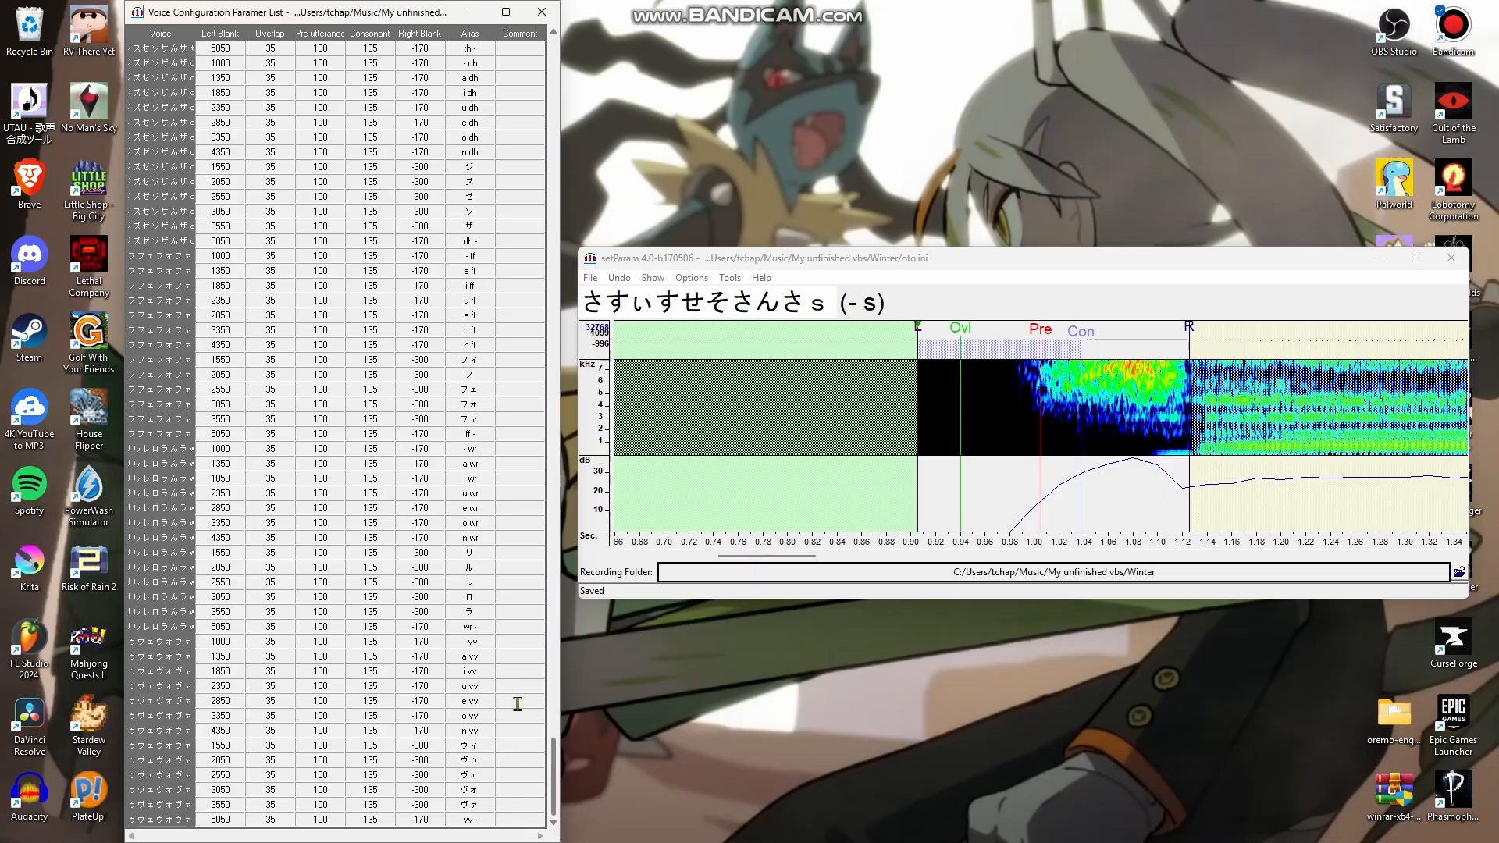
left_click(522, 642)
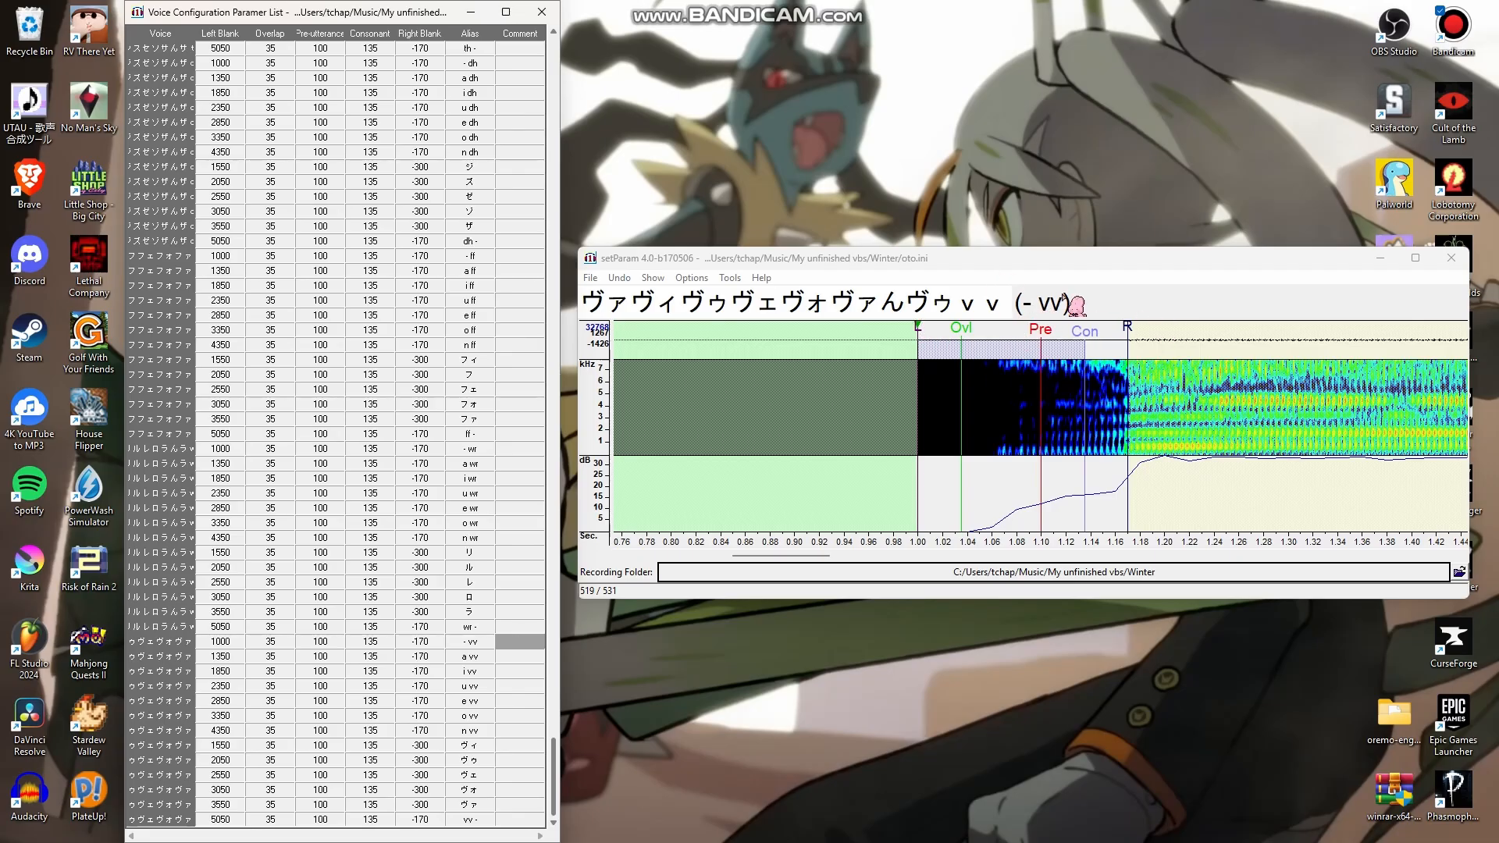
scroll(1039, 400, "down", 1)
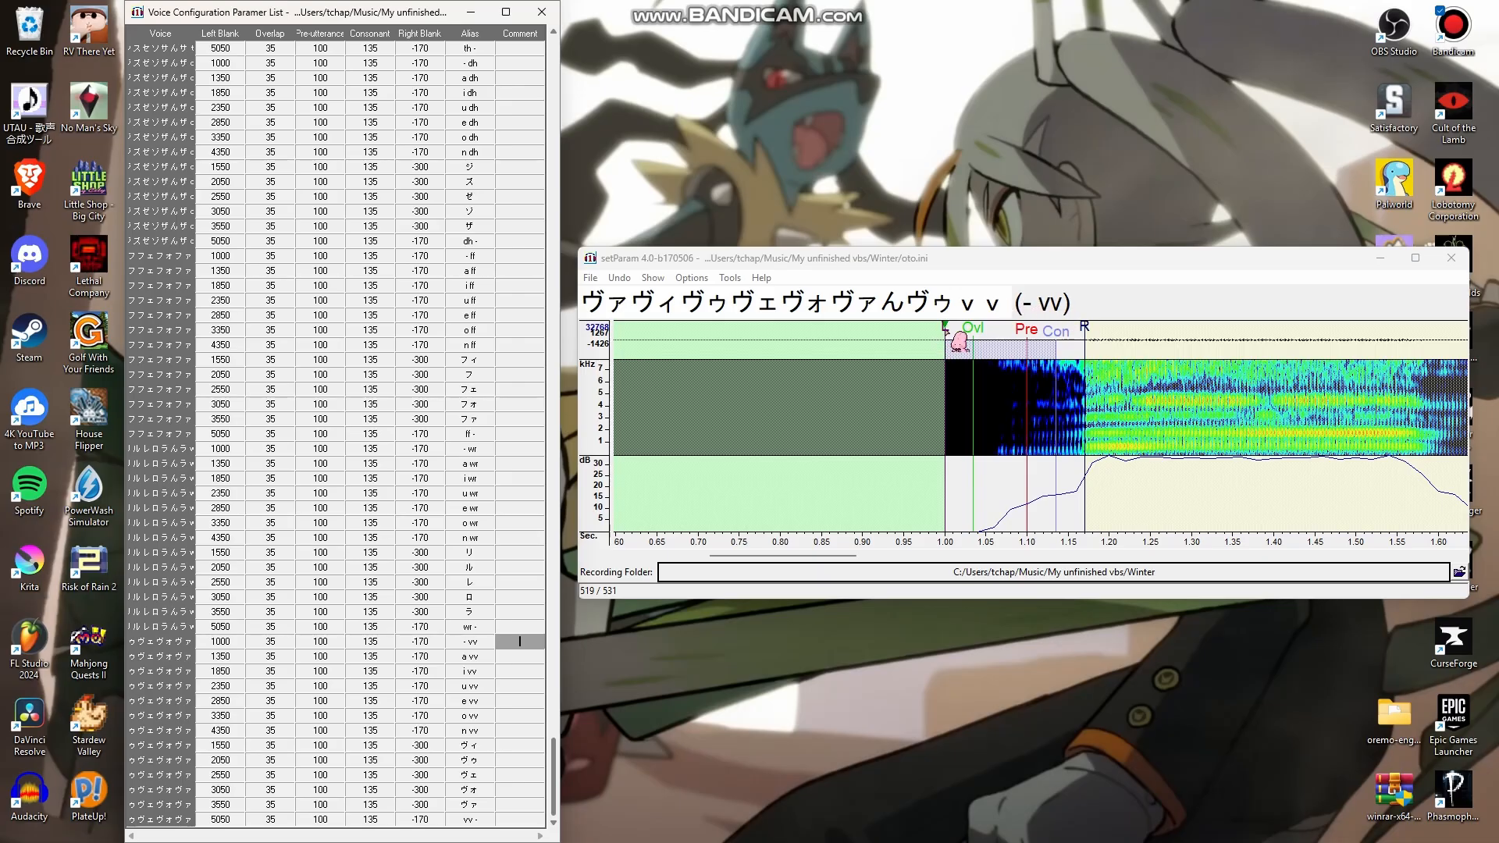
left_click_drag(946, 333, 919, 333)
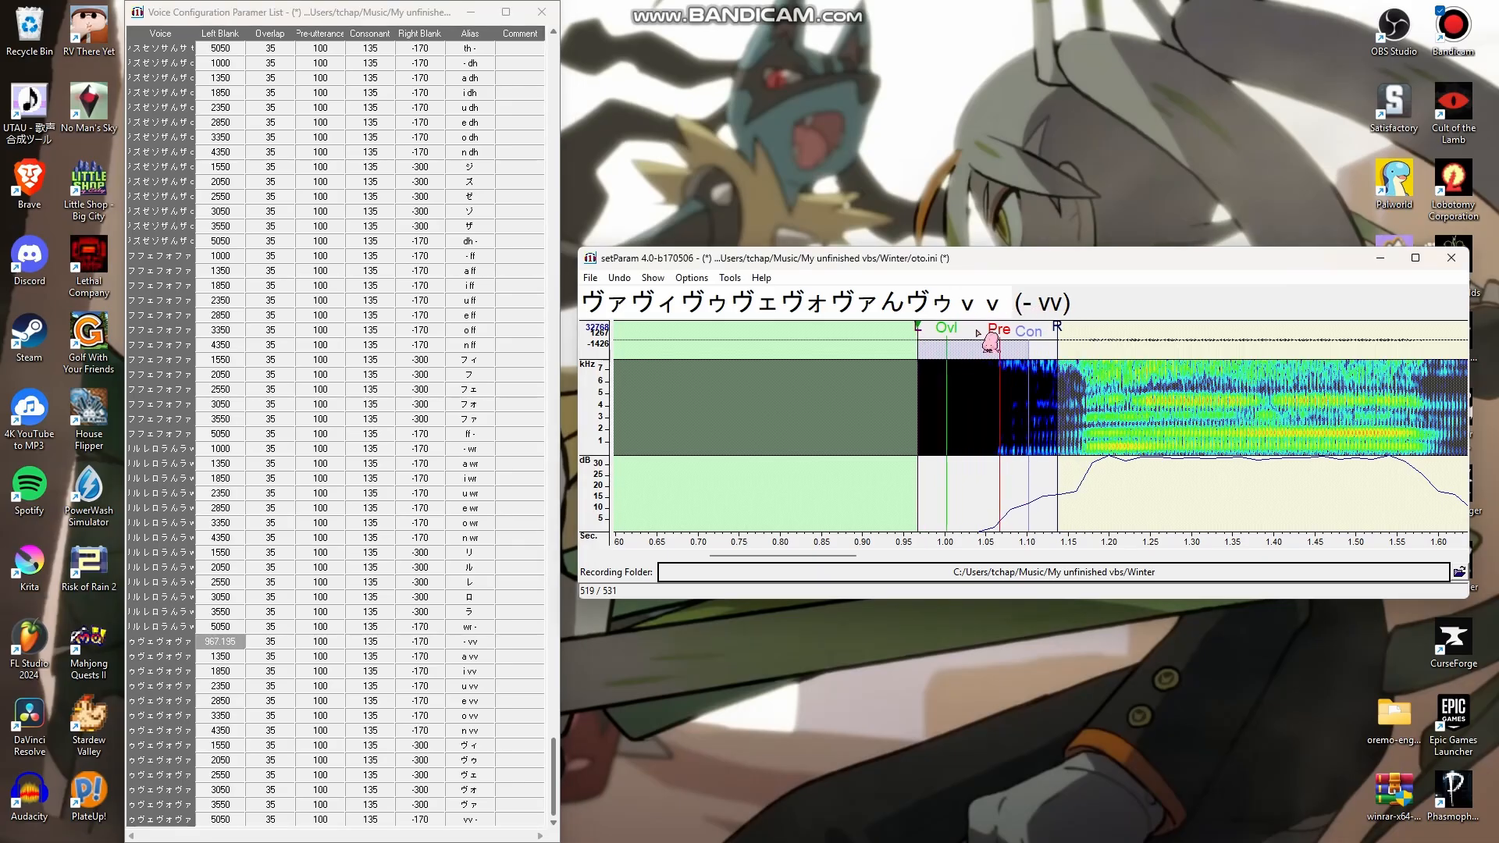
mouse_move(1057, 328)
left_mouse_down()
mouse_move(1077, 329)
mouse_move(1042, 336)
left_mouse_up()
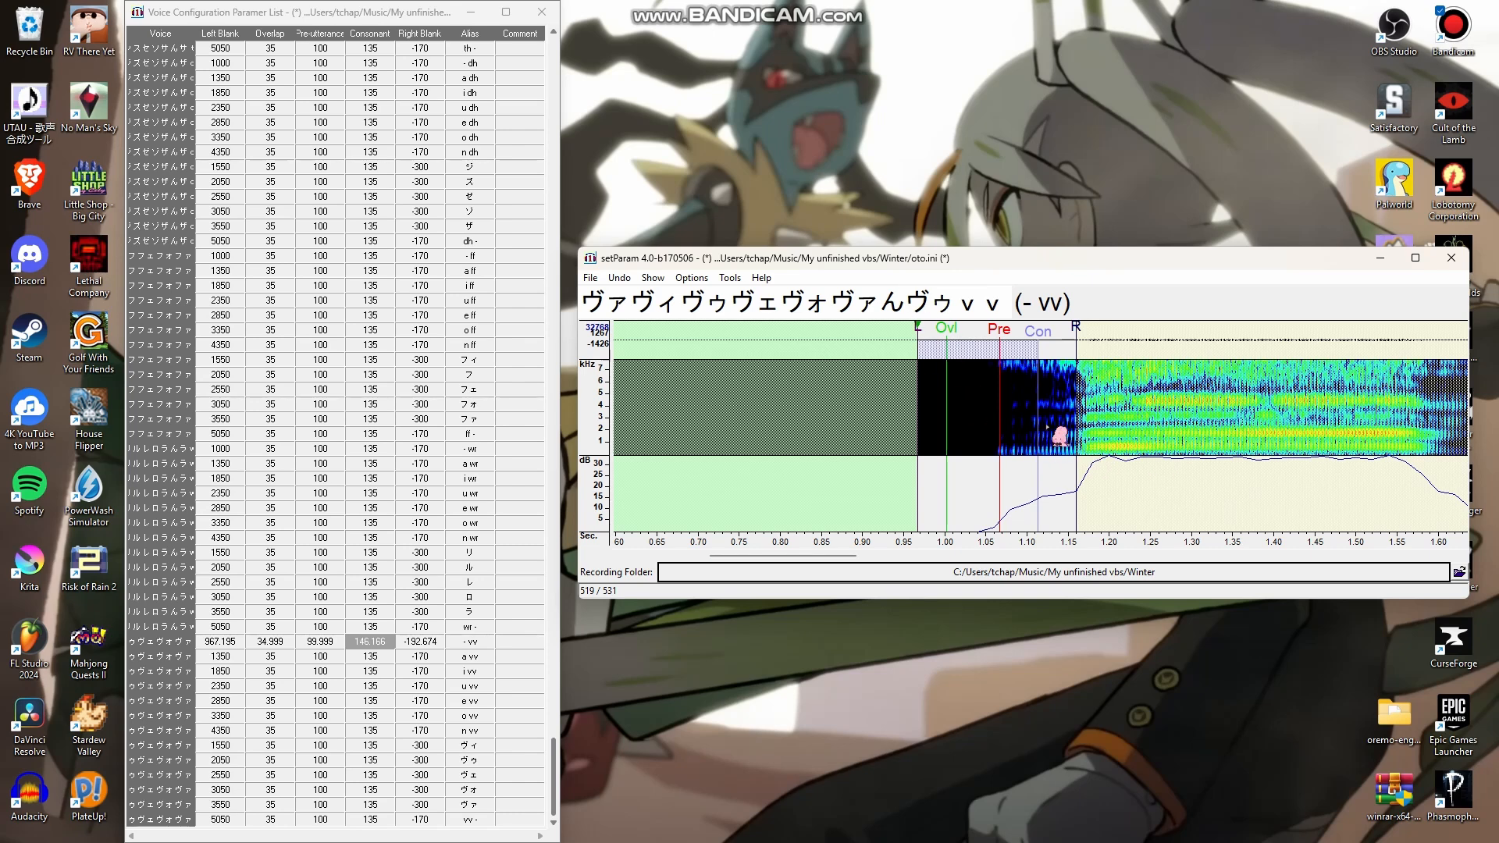
Set the left blank to about 1476.0 for the a vv alias and about 1952.4 for the i vv alias
key("Down")
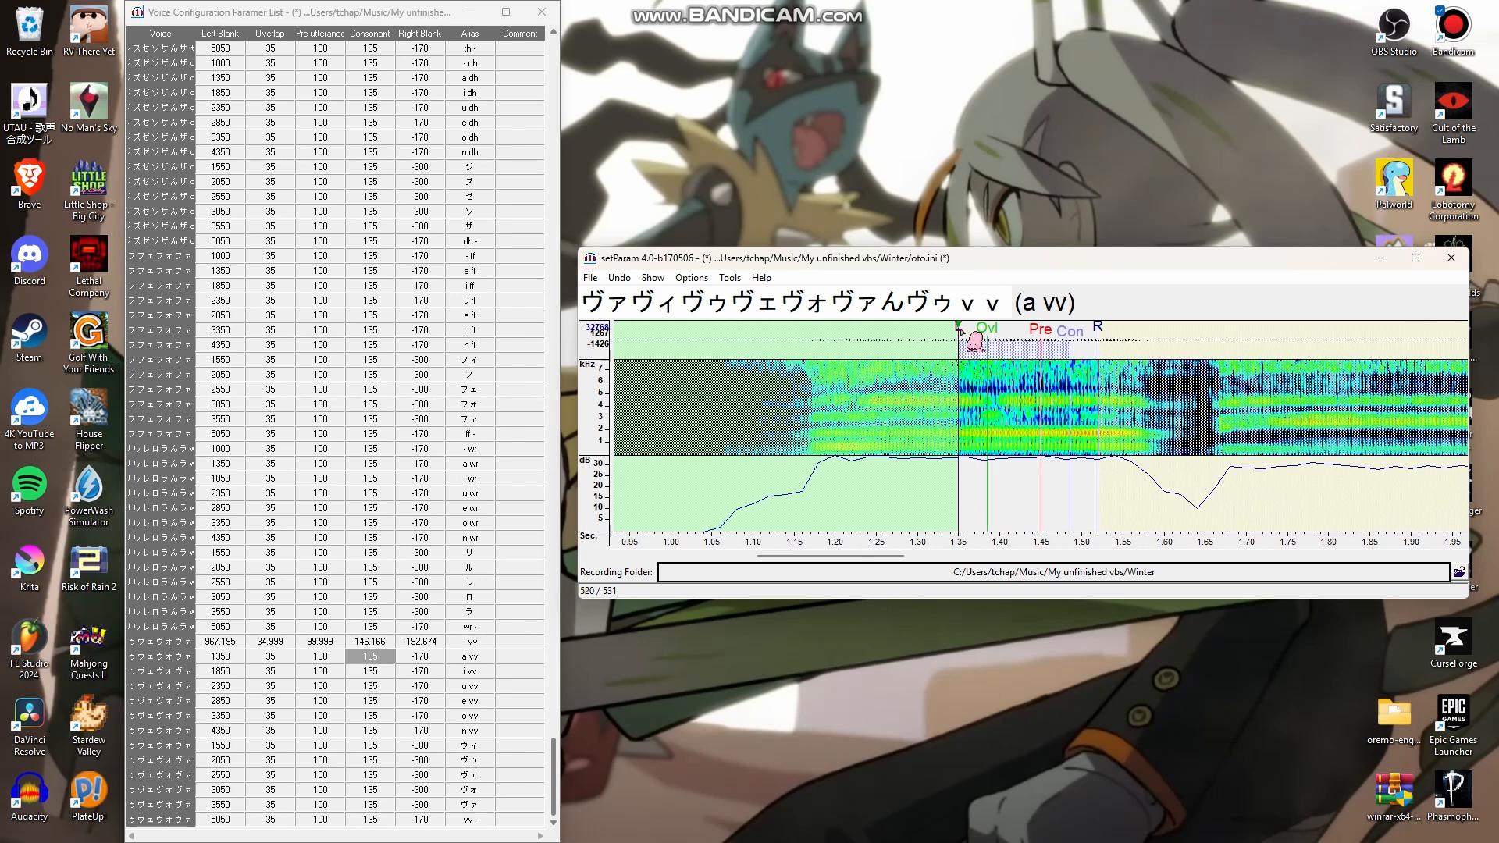
scroll(1042, 411, "down", 2)
left_click_drag(800, 338, 889, 337)
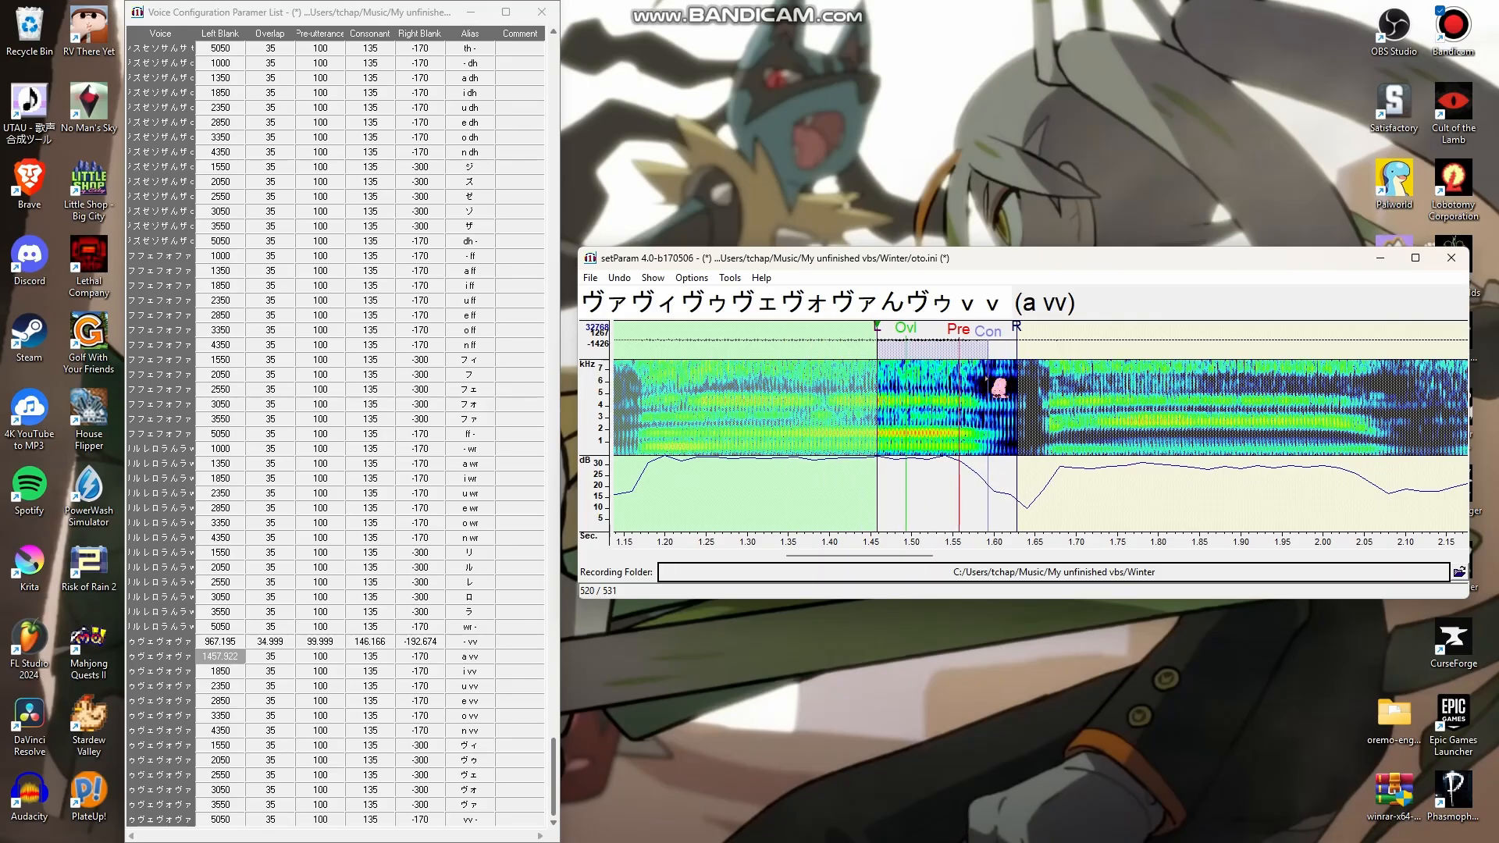
mouse_move(895, 342)
left_mouse_down()
mouse_move(937, 343)
mouse_move(906, 344)
left_mouse_up()
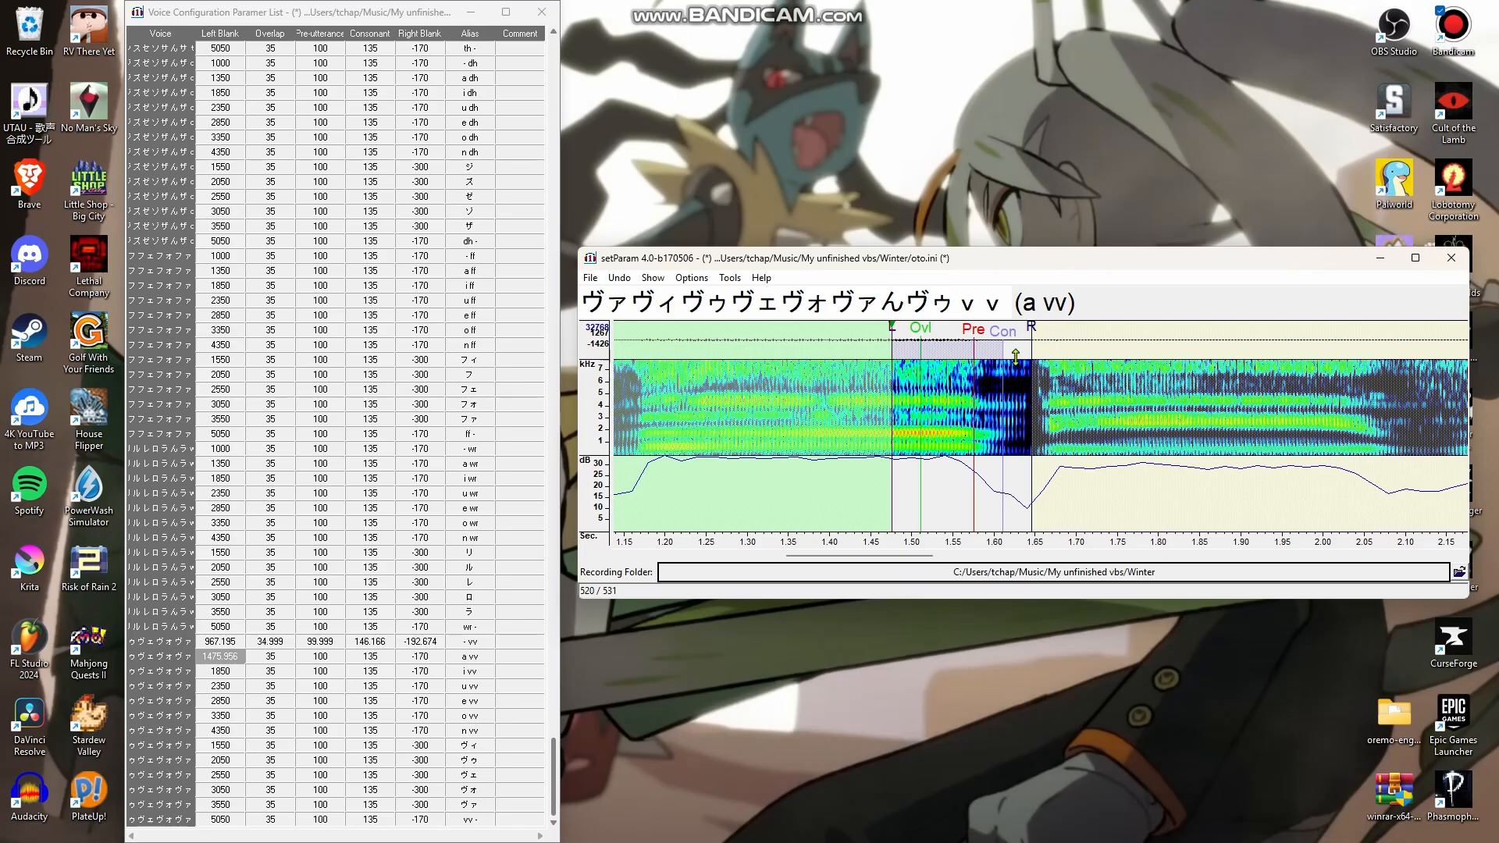
key("Down")
mouse_move(960, 329)
left_mouse_down()
mouse_move(1058, 330)
mouse_move(1044, 329)
left_mouse_up()
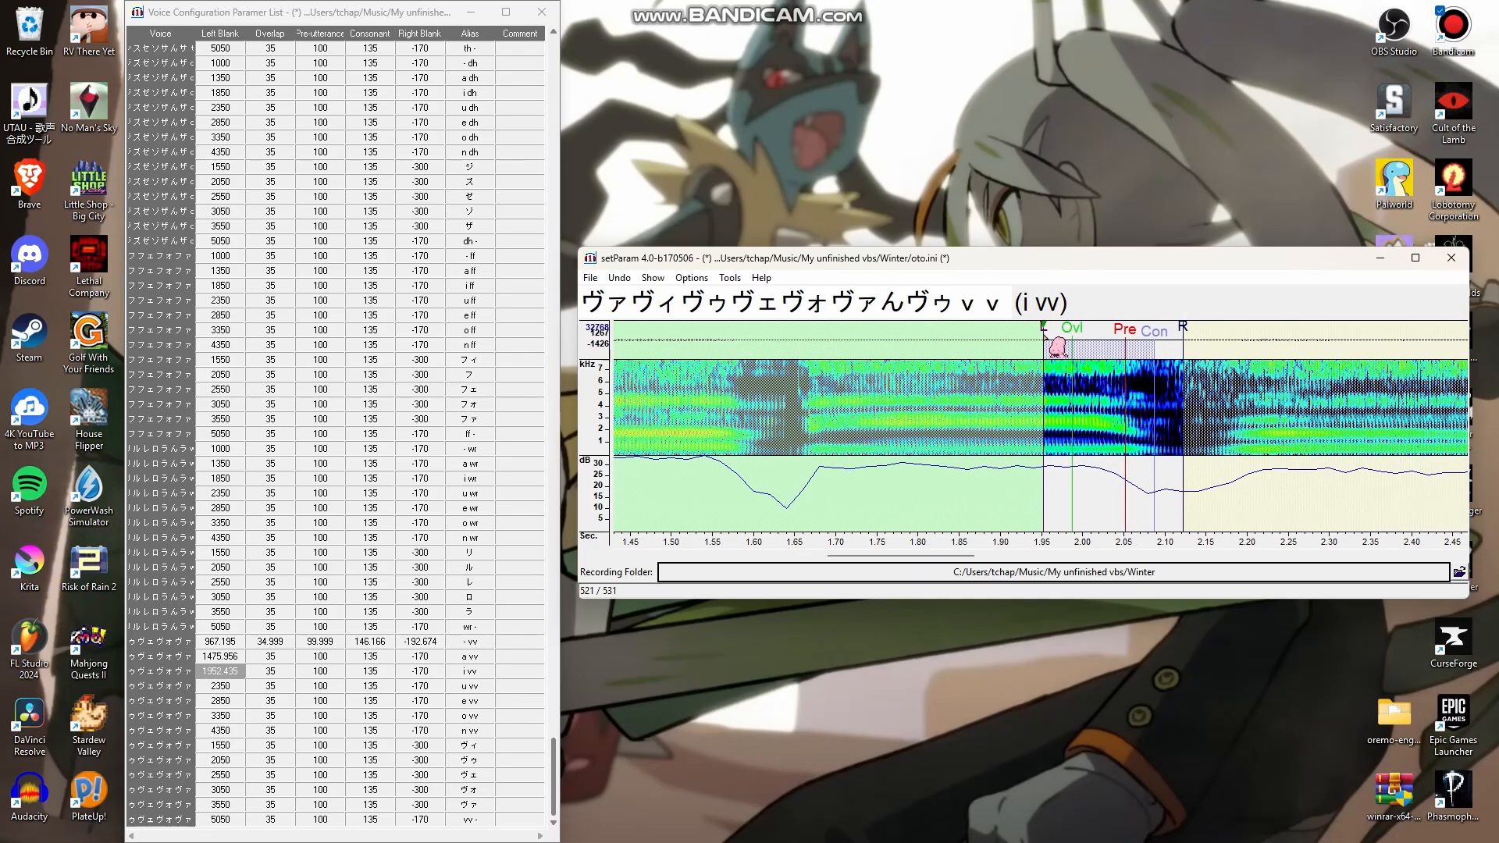
Set the u vv alias's left blank to about 2438.4, consonant to about 145.2 and right blank to about -192.7
key("Down")
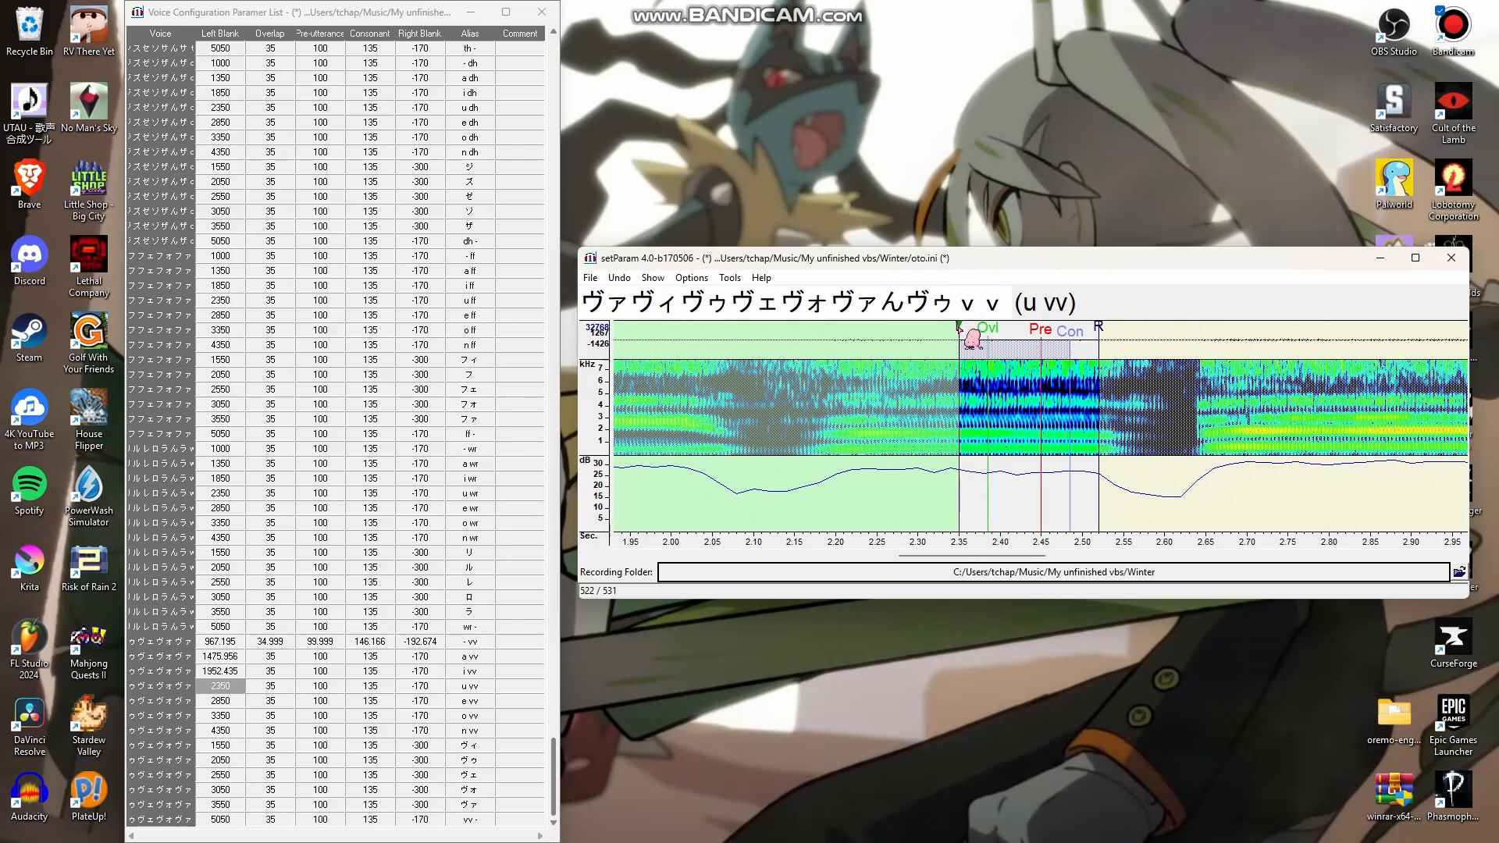
mouse_move(960, 330)
left_mouse_down()
mouse_move(1046, 329)
mouse_move(1033, 329)
left_mouse_up()
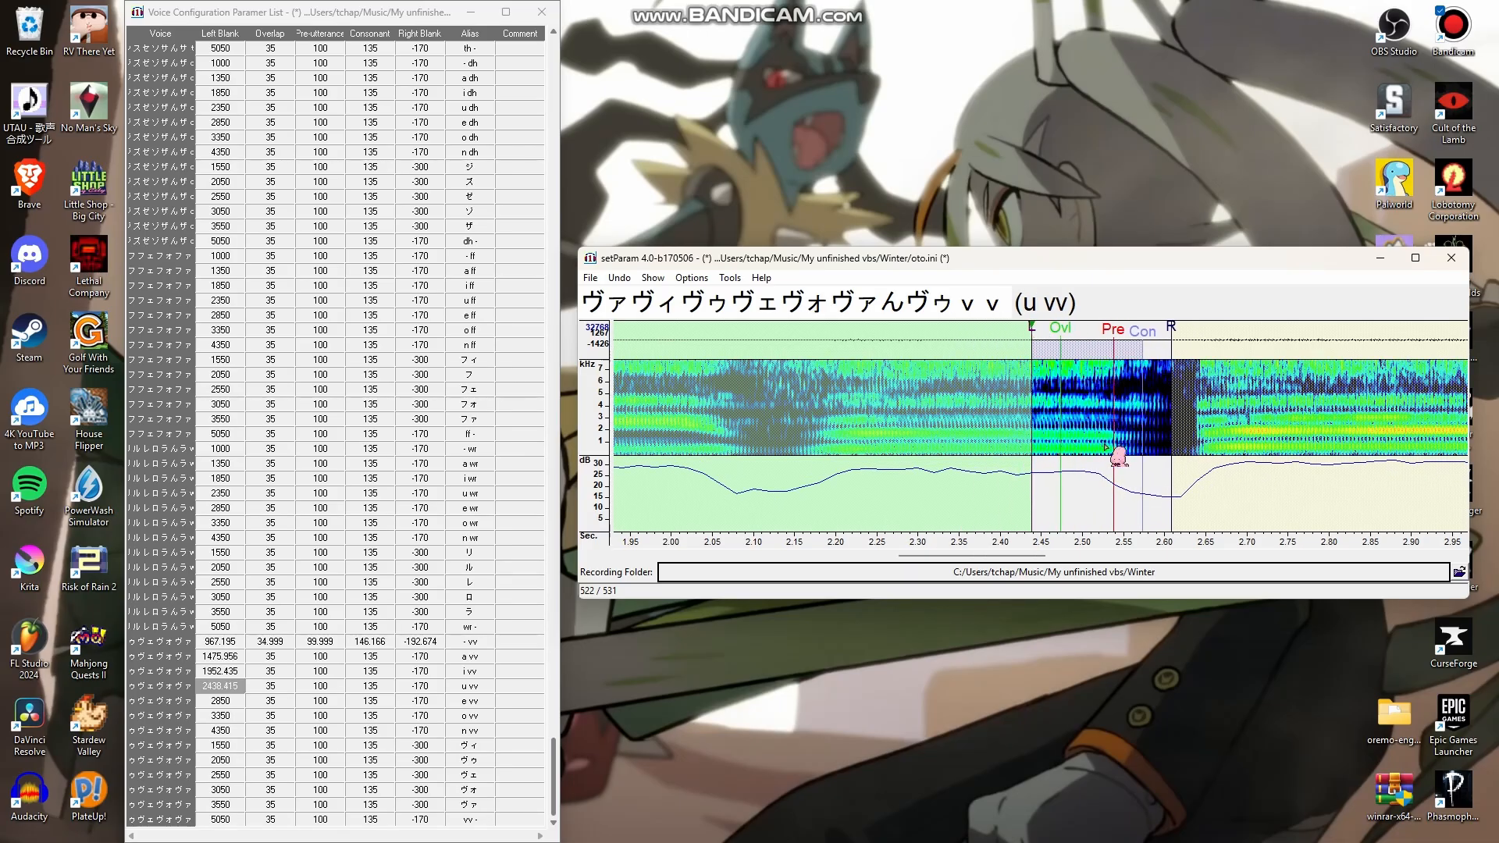
mouse_move(1171, 328)
left_mouse_down()
mouse_move(1192, 329)
mouse_move(1153, 336)
left_mouse_up()
Set the e vv alias's left blank to about 2954.8, consonant to about 130.0 and right blank to about -154.7
key("Down")
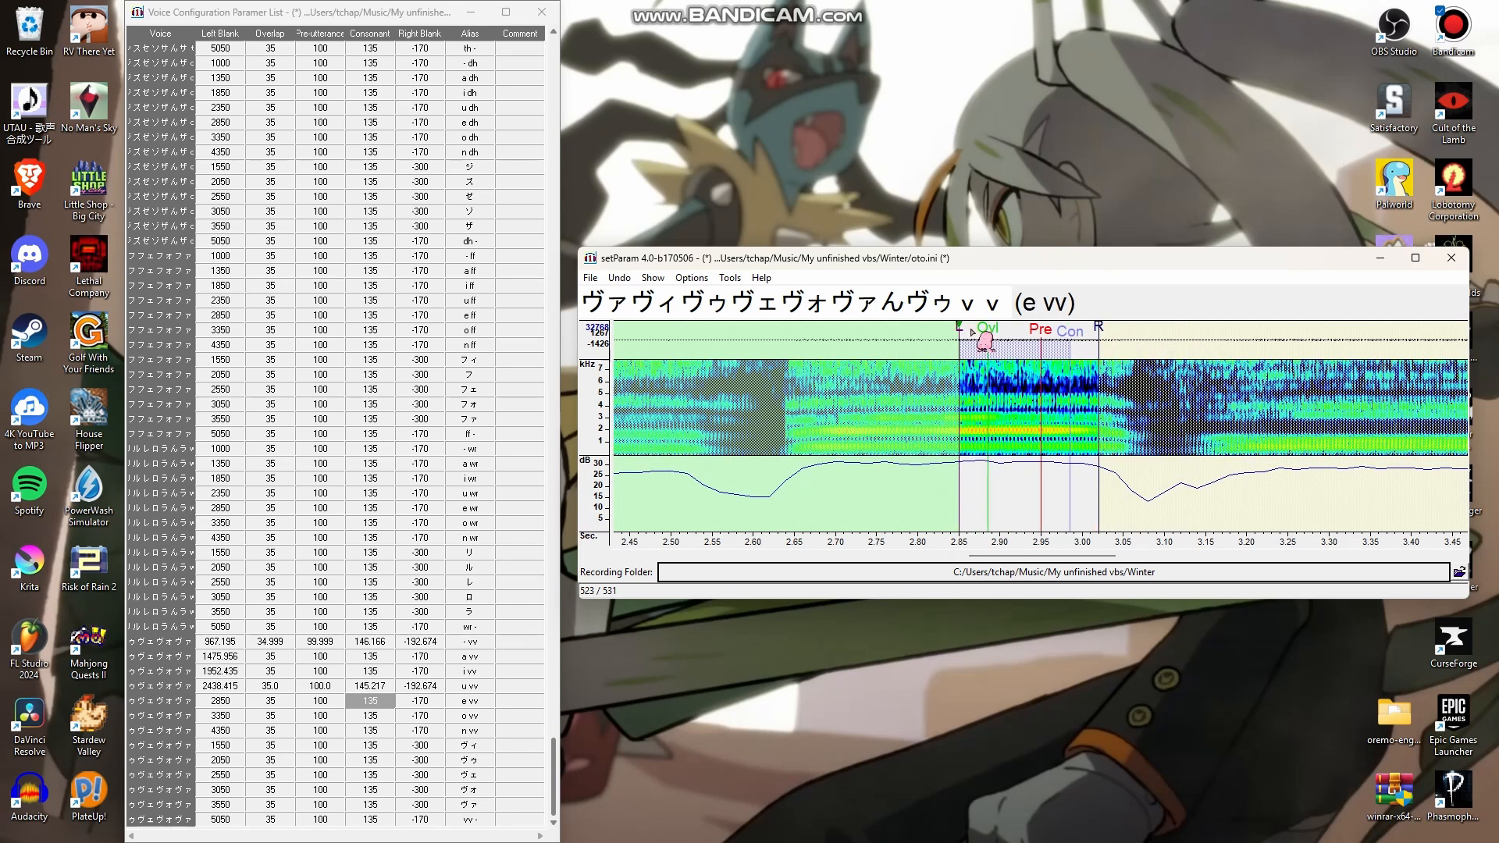
left_click_drag(959, 329, 1044, 329)
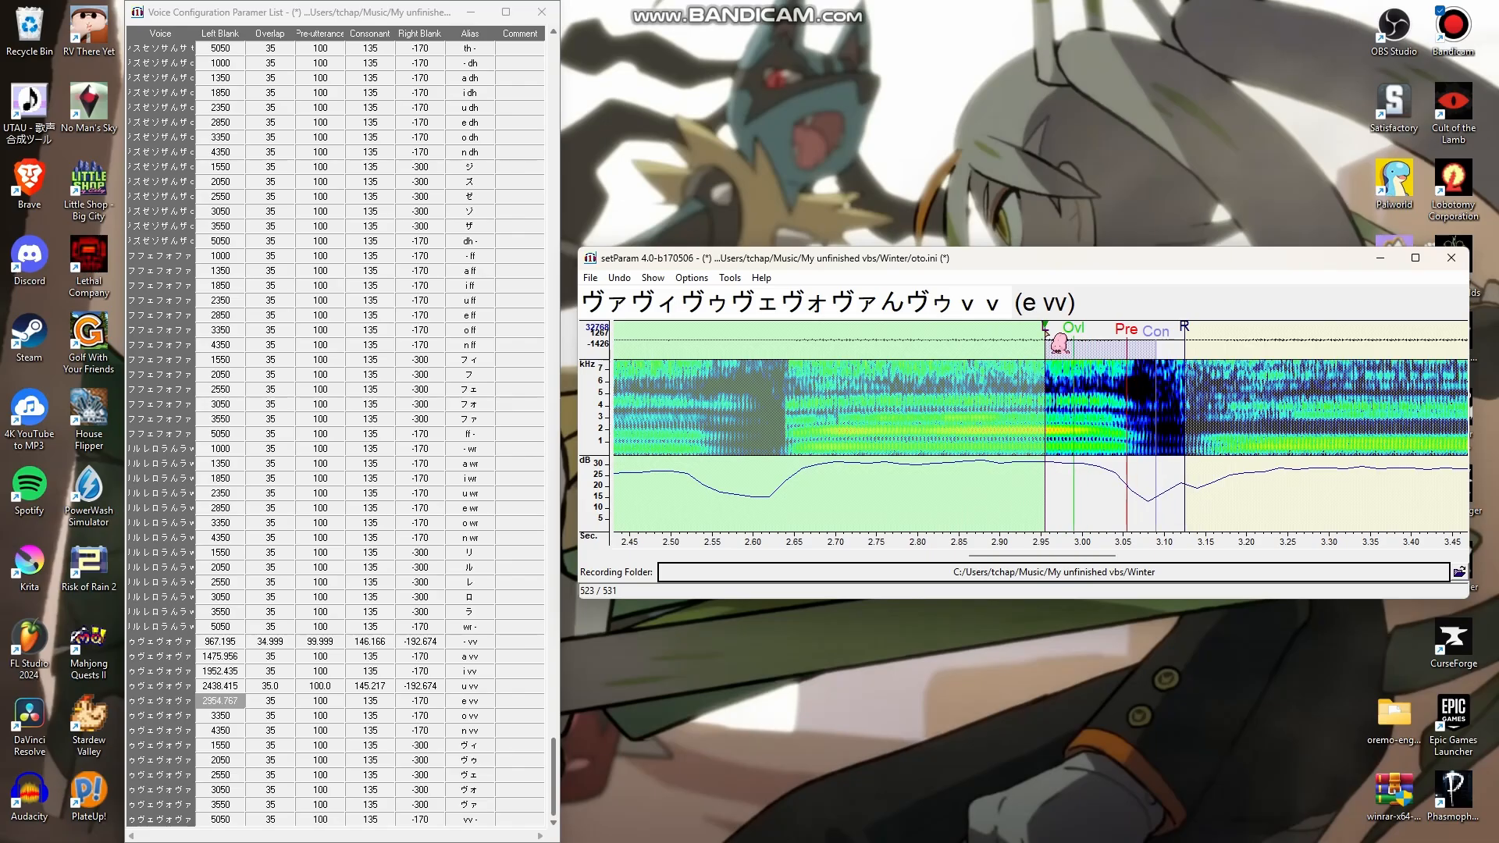
left_click_drag(1184, 328, 1166, 341)
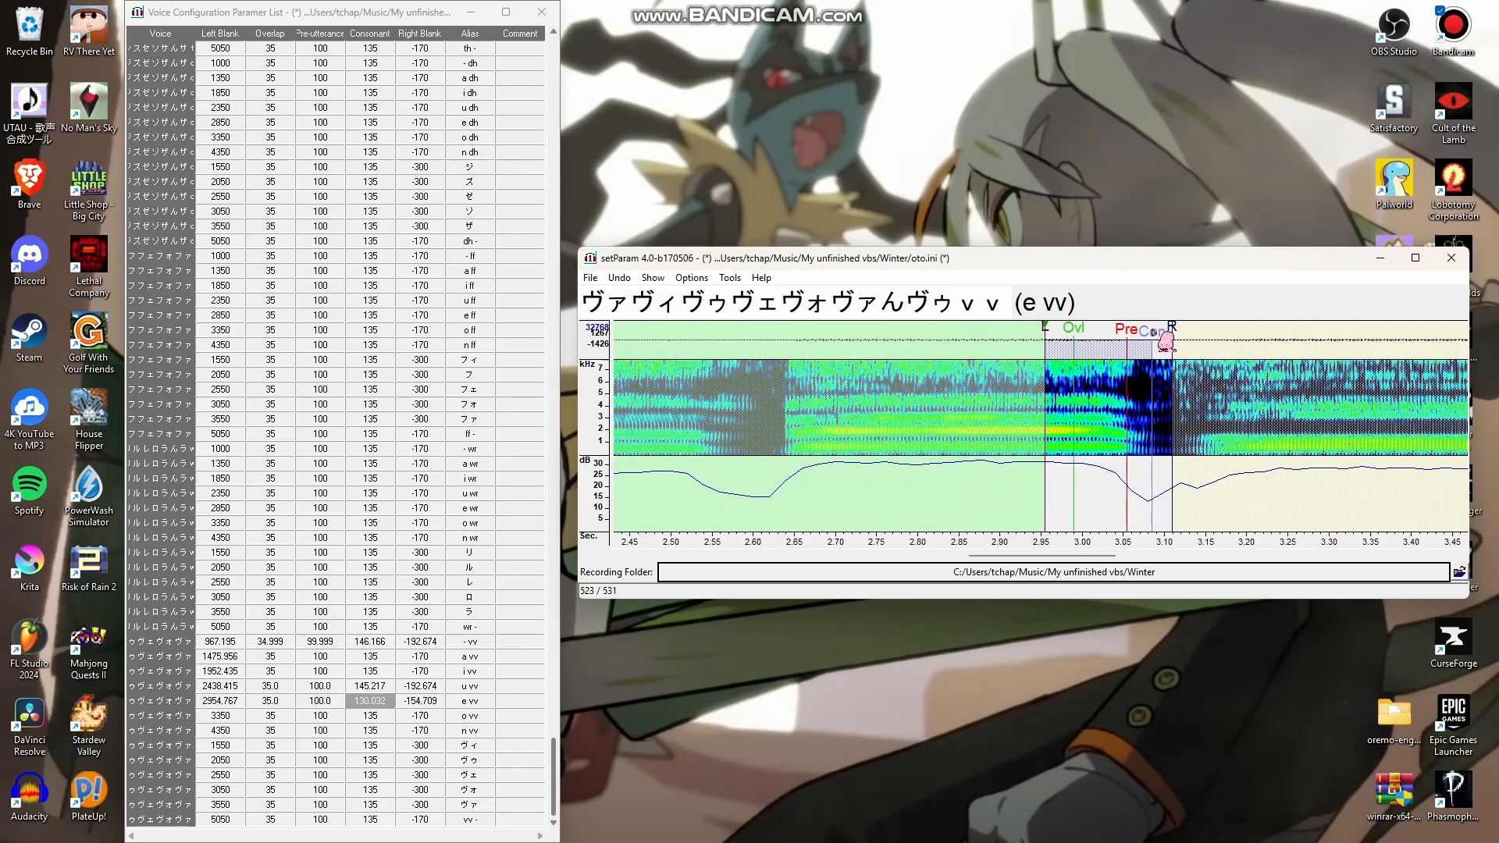
Set o vv's left blank to about 3445.5, consonant to about 142.4 and right blank to about -181.3, and n vv's left blank to about 4434.5
key("Down")
mouse_move(960, 336)
left_mouse_down()
mouse_move(1059, 337)
mouse_move(1037, 340)
left_mouse_up()
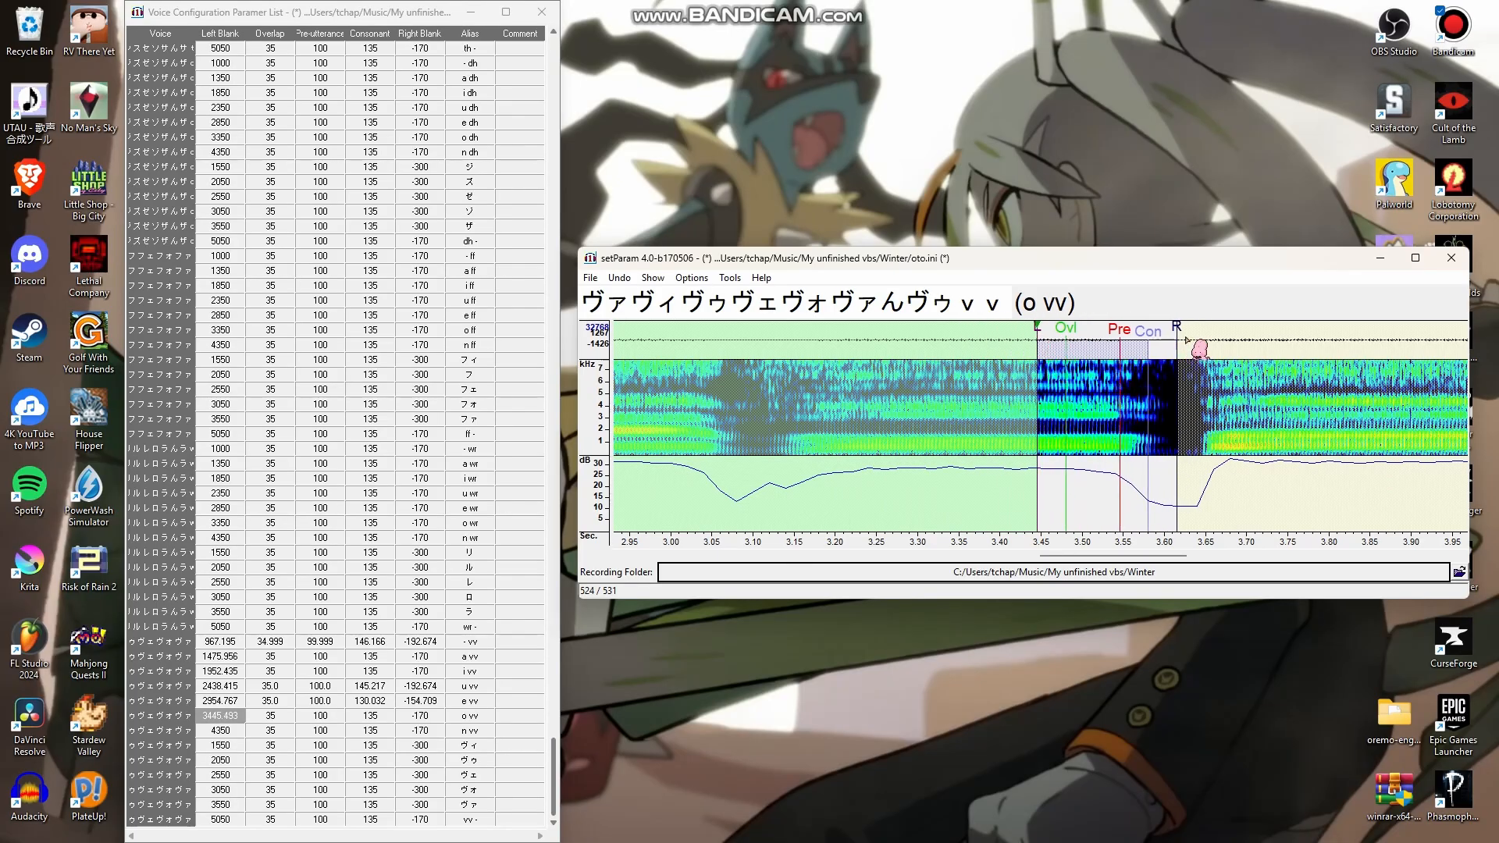
left_click_drag(1176, 330, 1154, 336)
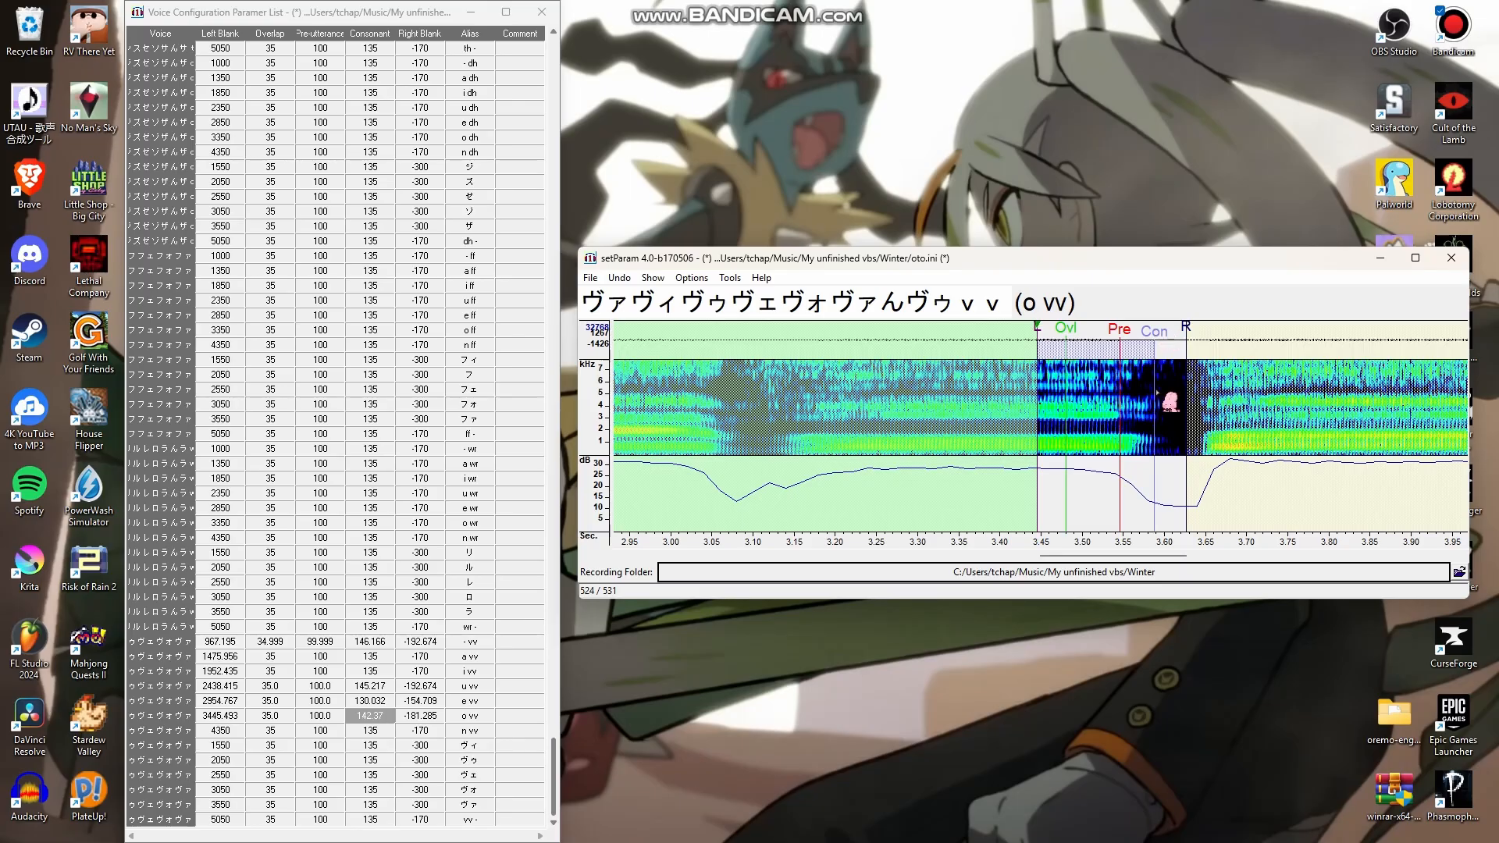
key("Down")
mouse_move(960, 337)
left_mouse_down()
mouse_move(1054, 341)
mouse_move(1032, 339)
mouse_move(1028, 417)
left_mouse_up()
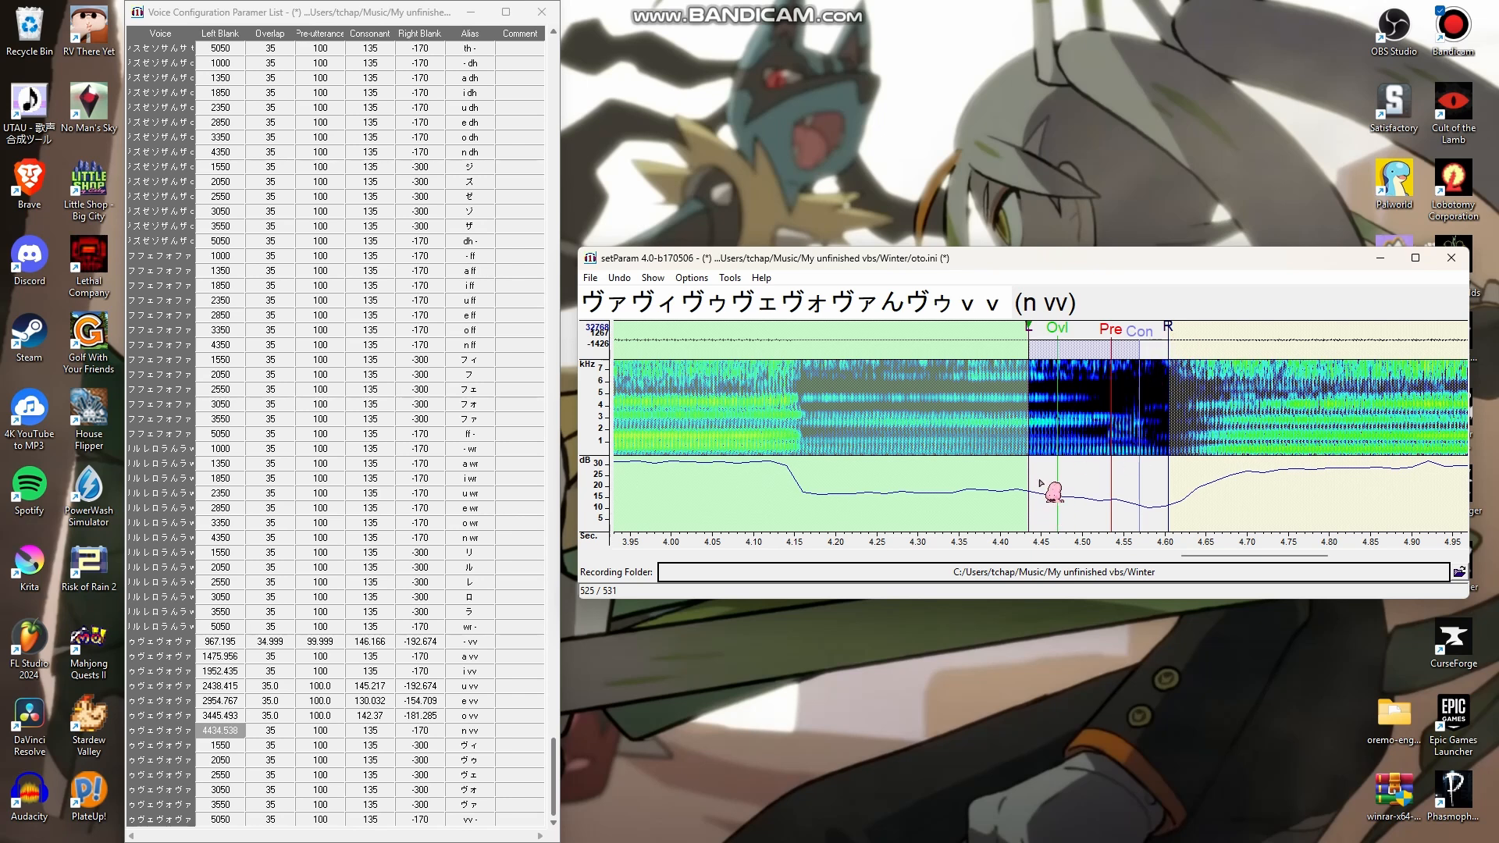
Set the vv - ending alias's left blank to about 5076.2, consonant to about 258.2 and right blank to about -318.0
left_click(514, 818)
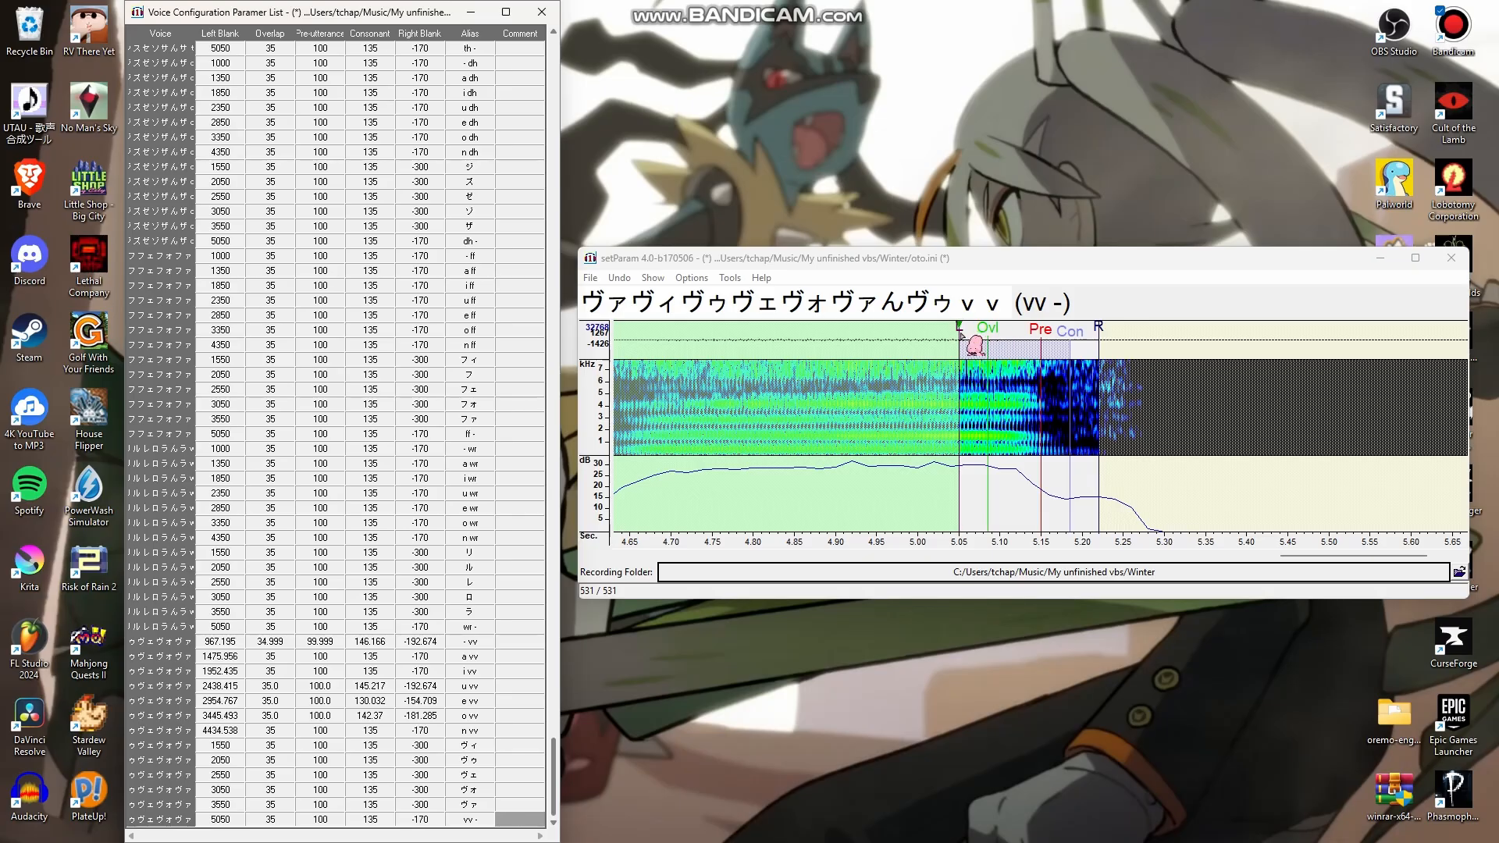
left_click_drag(961, 334, 971, 334)
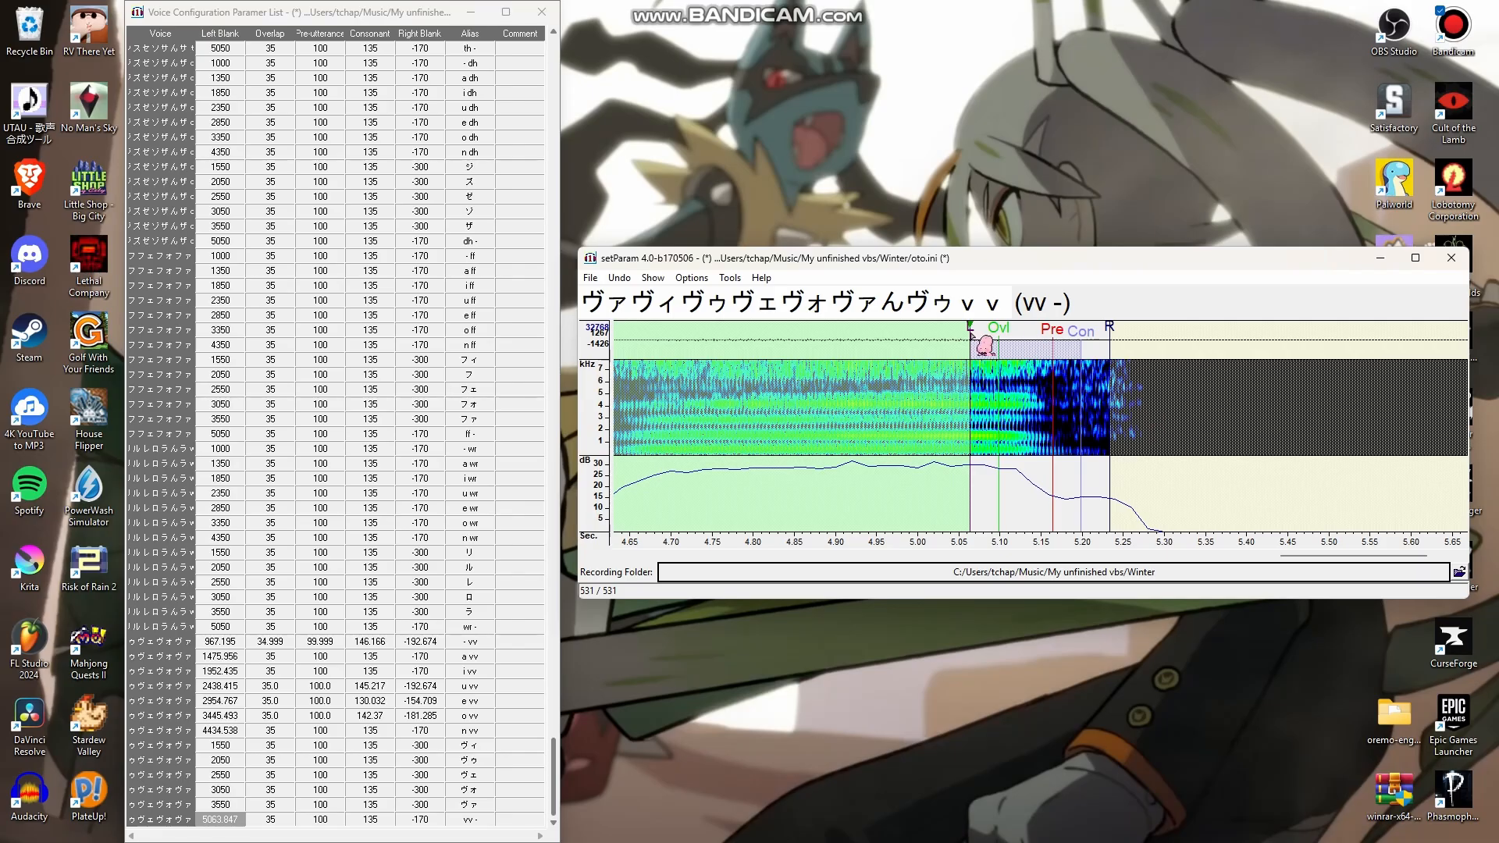
mouse_move(970, 332)
left_mouse_down()
mouse_move(1001, 332)
mouse_move(983, 334)
left_mouse_up()
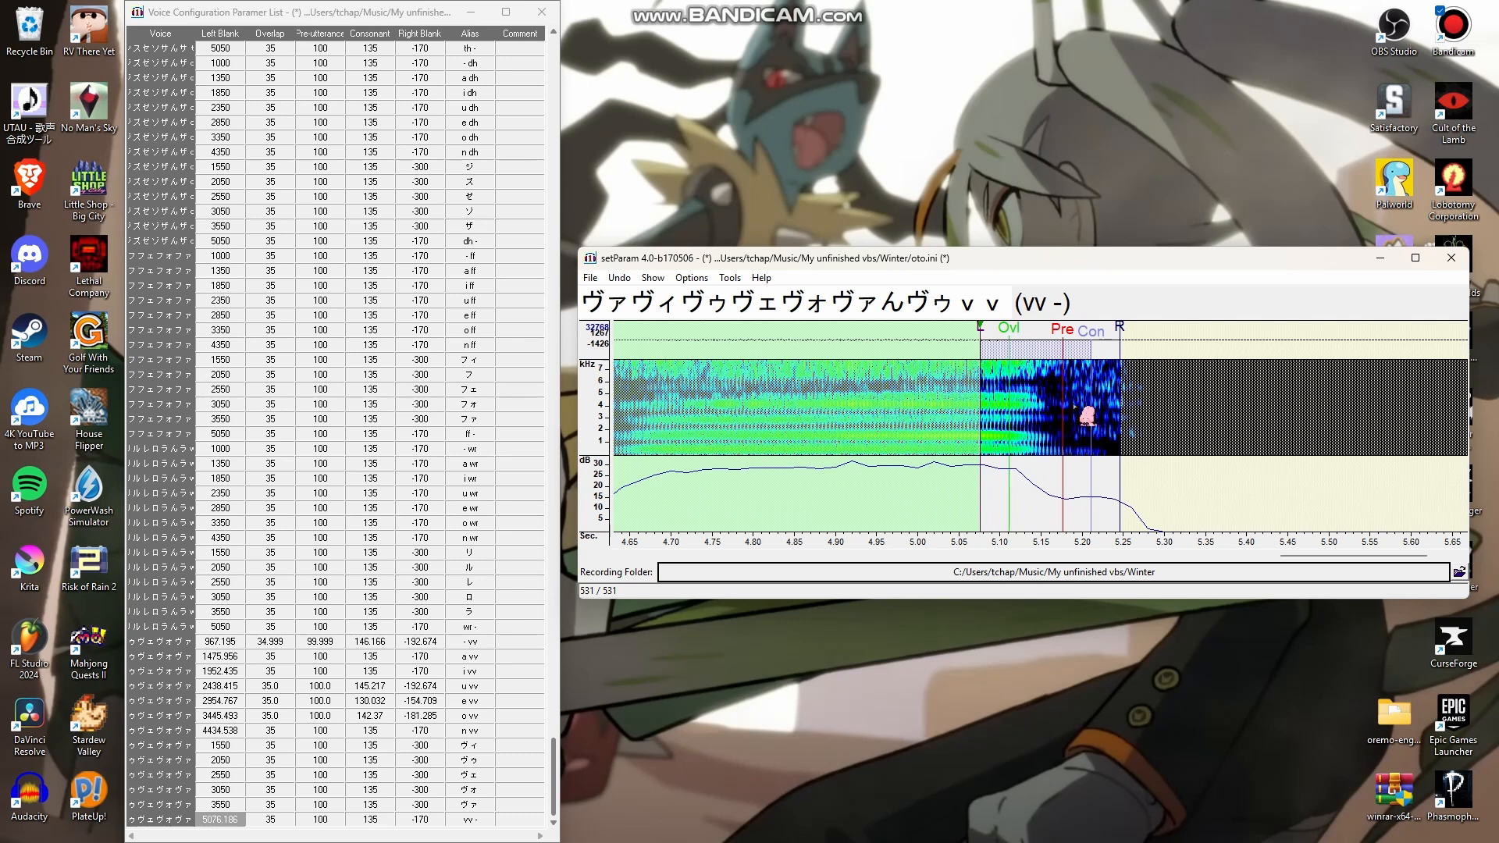
left_click_drag(1124, 332, 1143, 334)
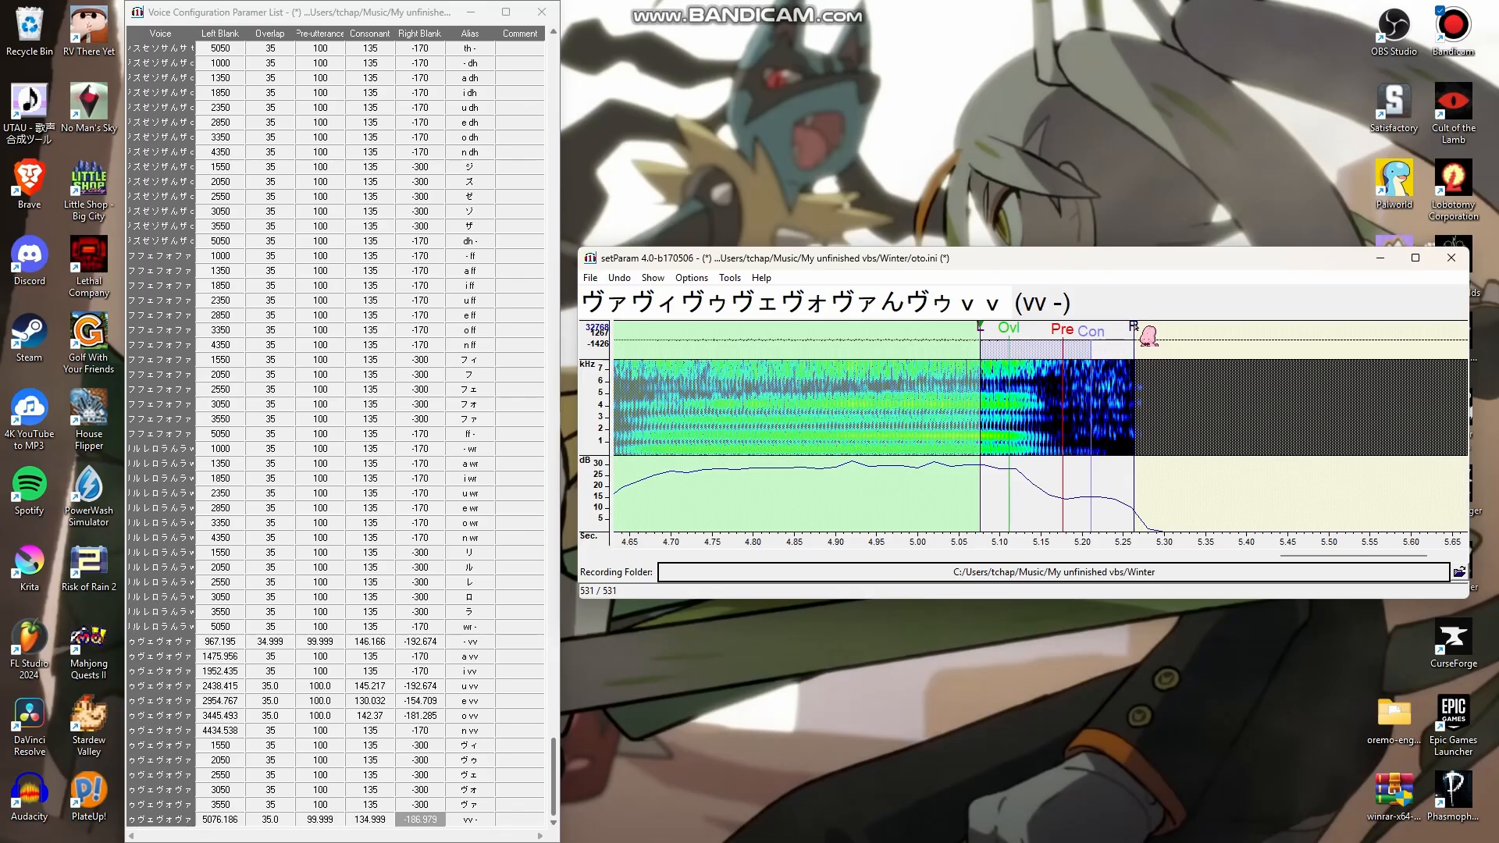
left_click_drag(1145, 336, 1252, 341)
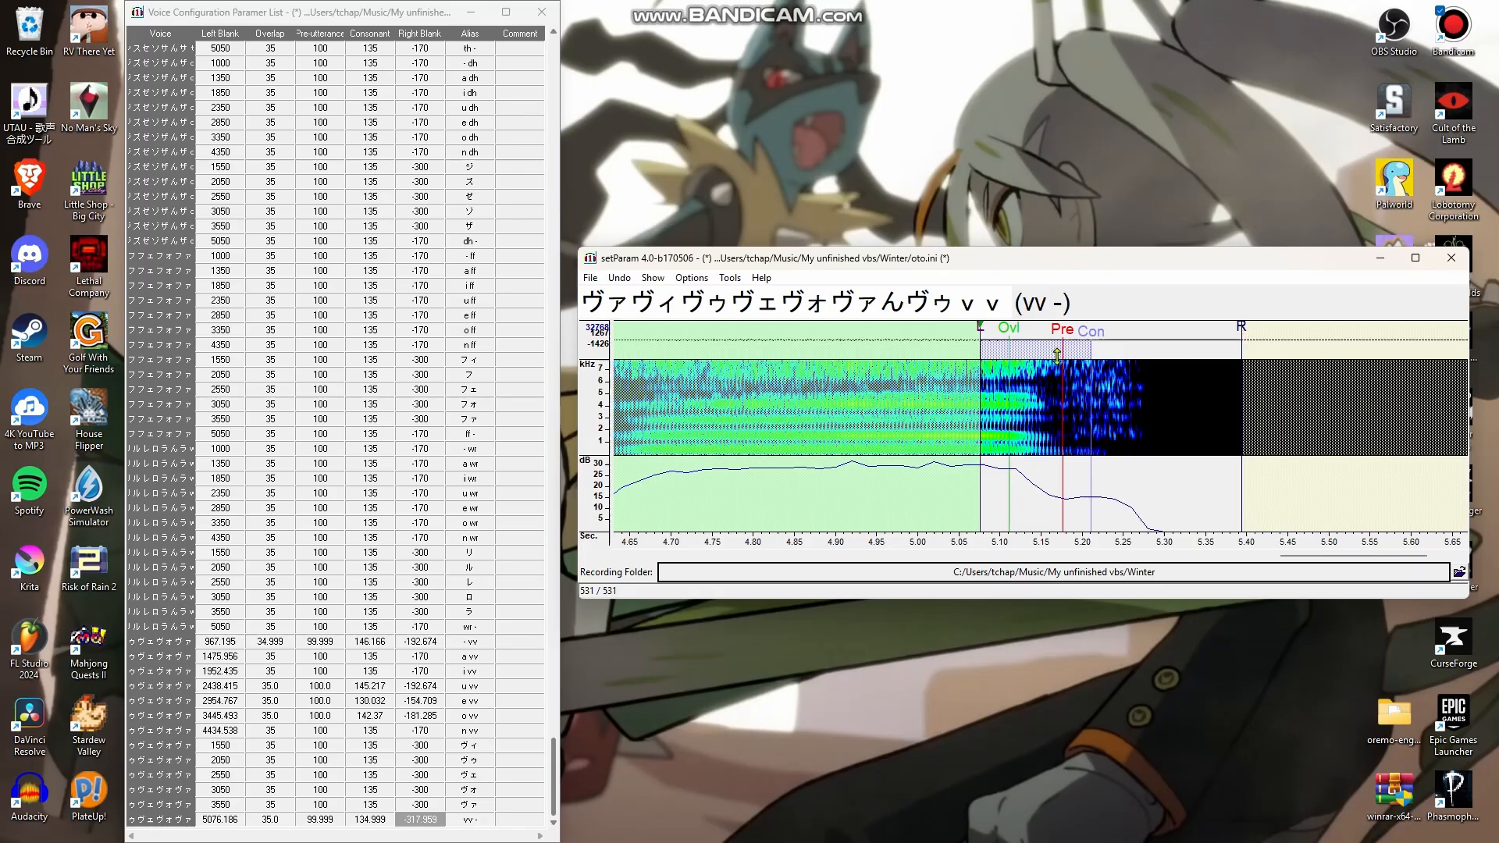
left_click_drag(1091, 332, 1195, 333)
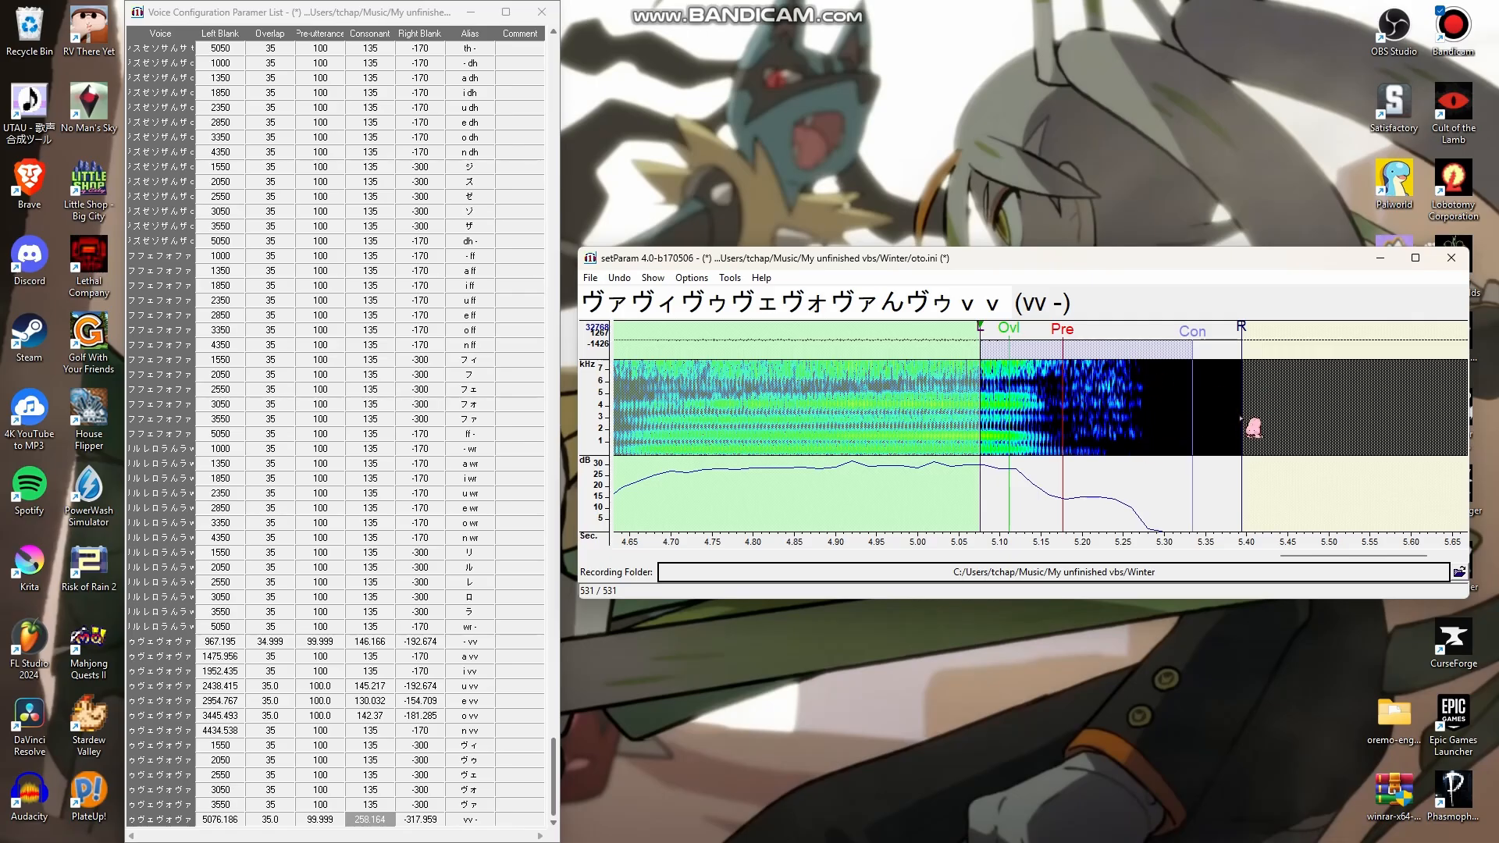
left_click(520, 816)
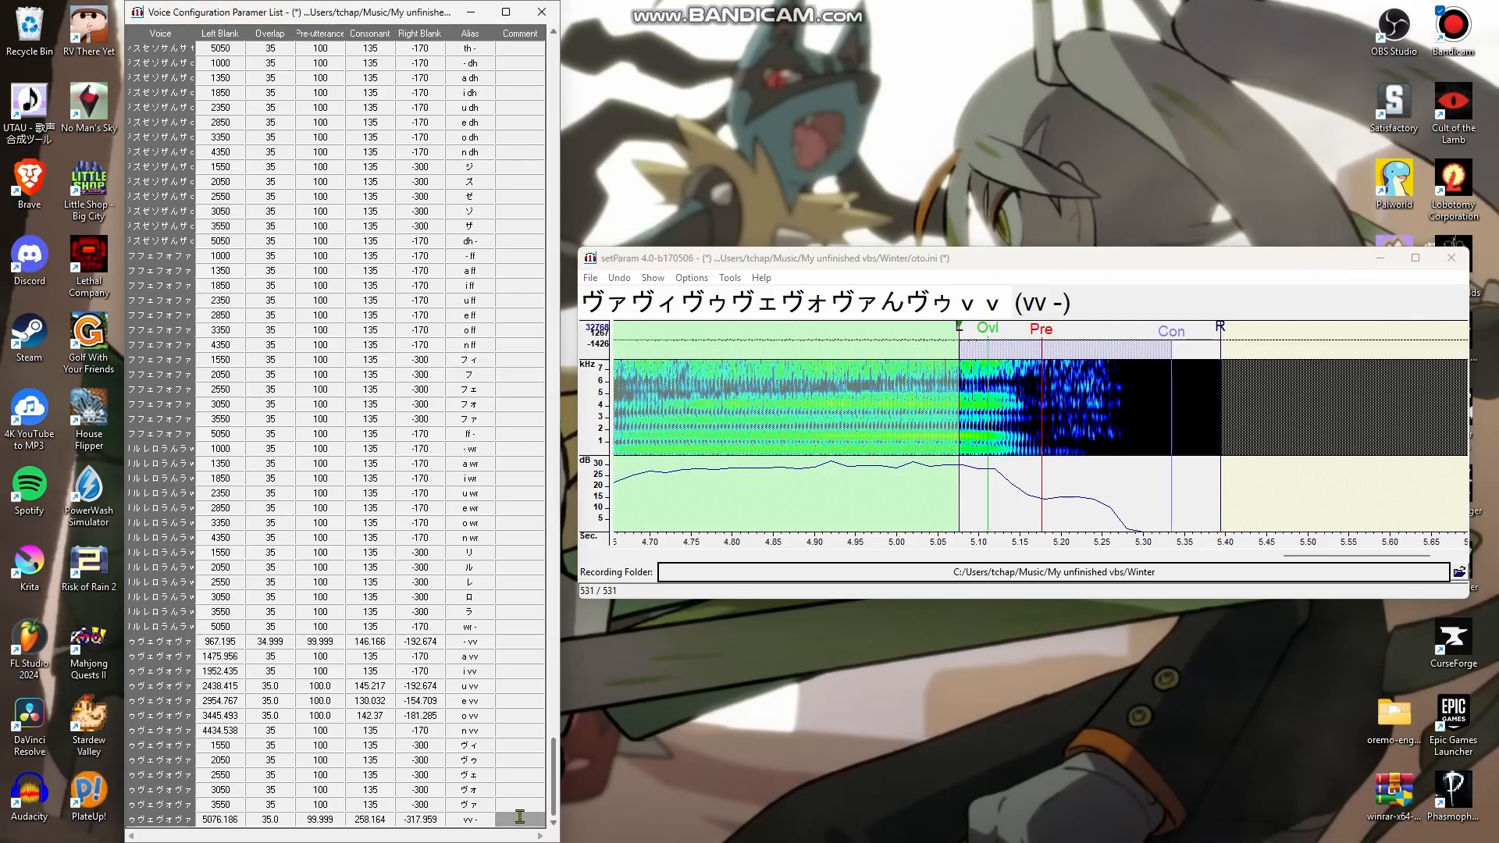
Mark the - vv through n vv aliases with a "/" comment and save, overwriting the existing oto.ini
left_click_drag(522, 639, 519, 727)
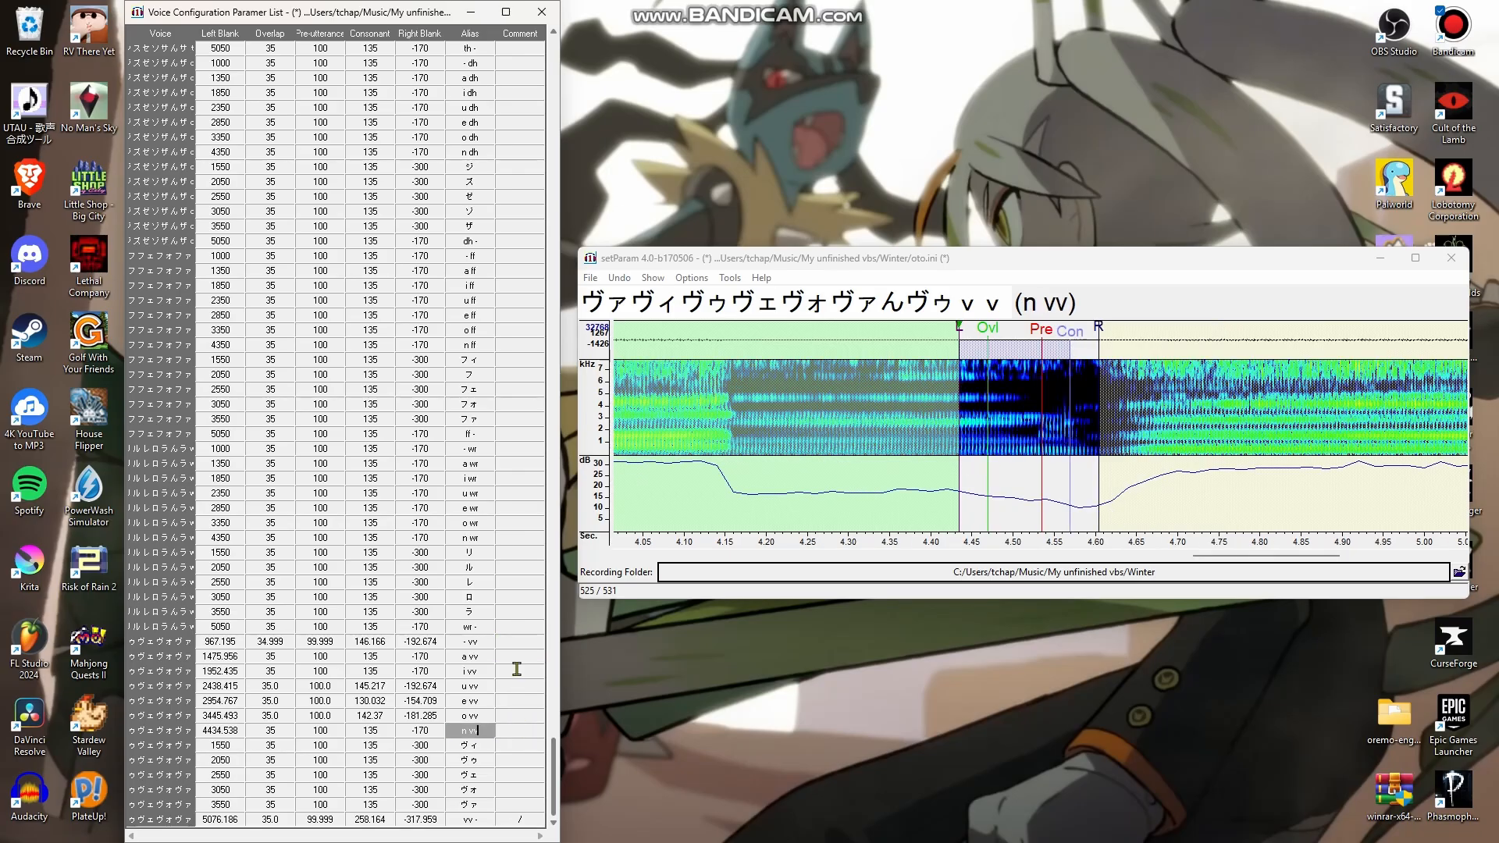
left_click_drag(517, 641, 521, 729)
type("/")
key("ctrl+s")
left_click(739, 475)
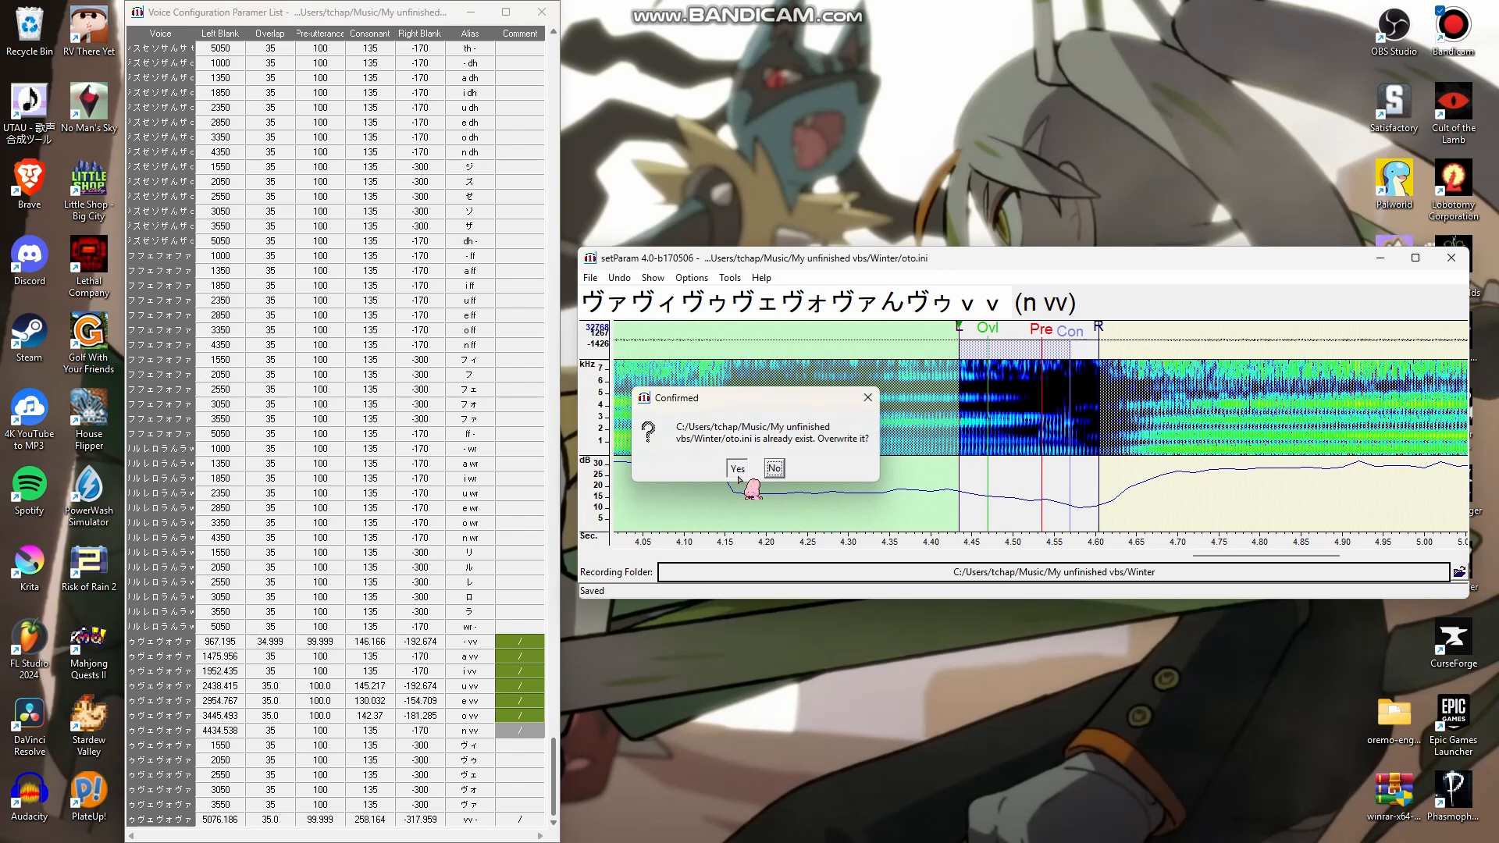
Set the left blank of the き alias in the k recording to about 1627.0, checking it against the audio
left_click_drag(554, 779, 544, 71)
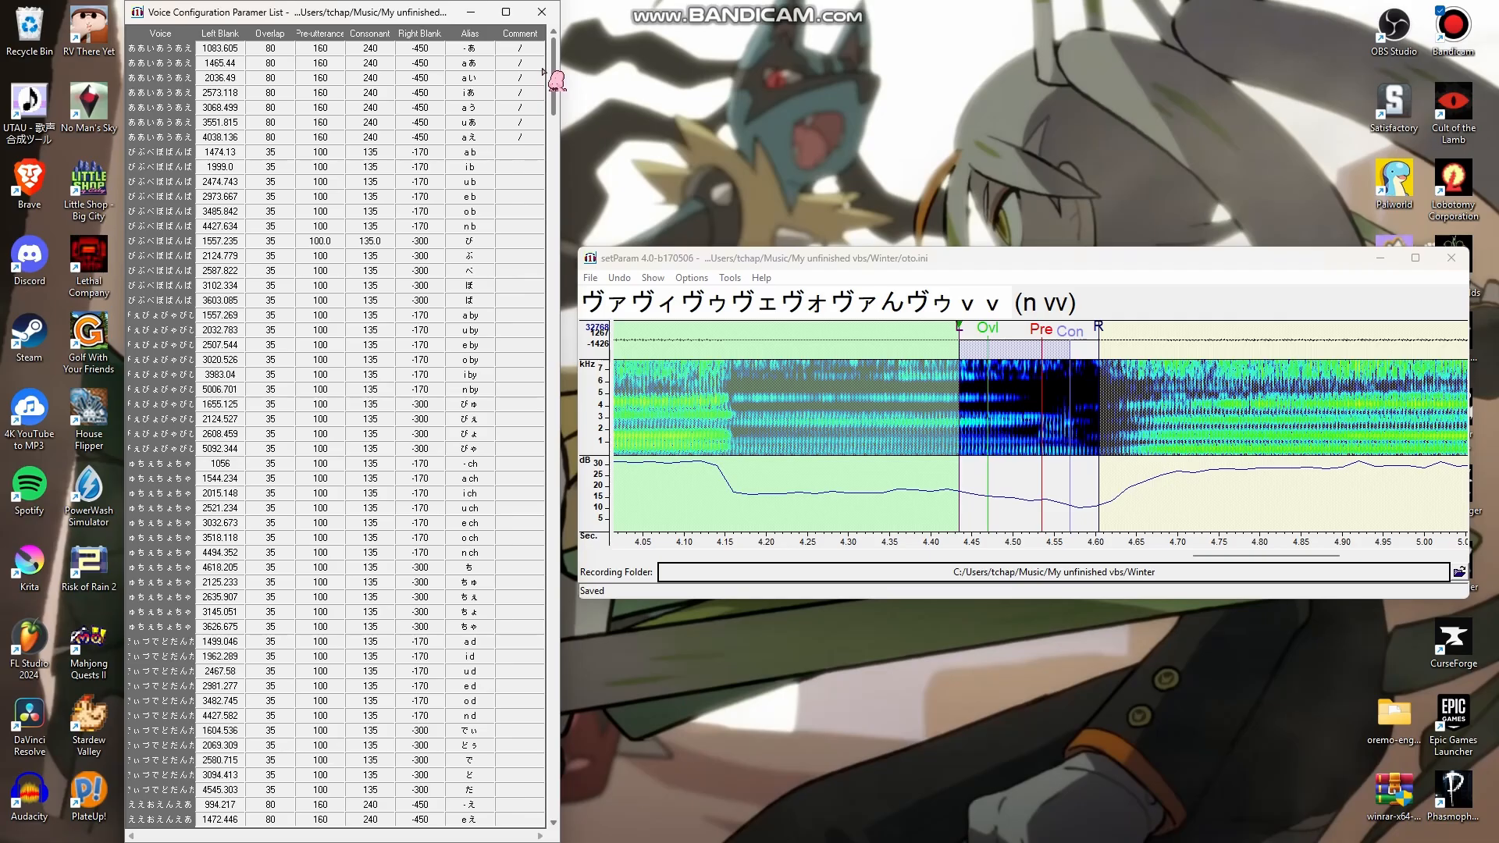
left_click_drag(544, 71, 579, 263)
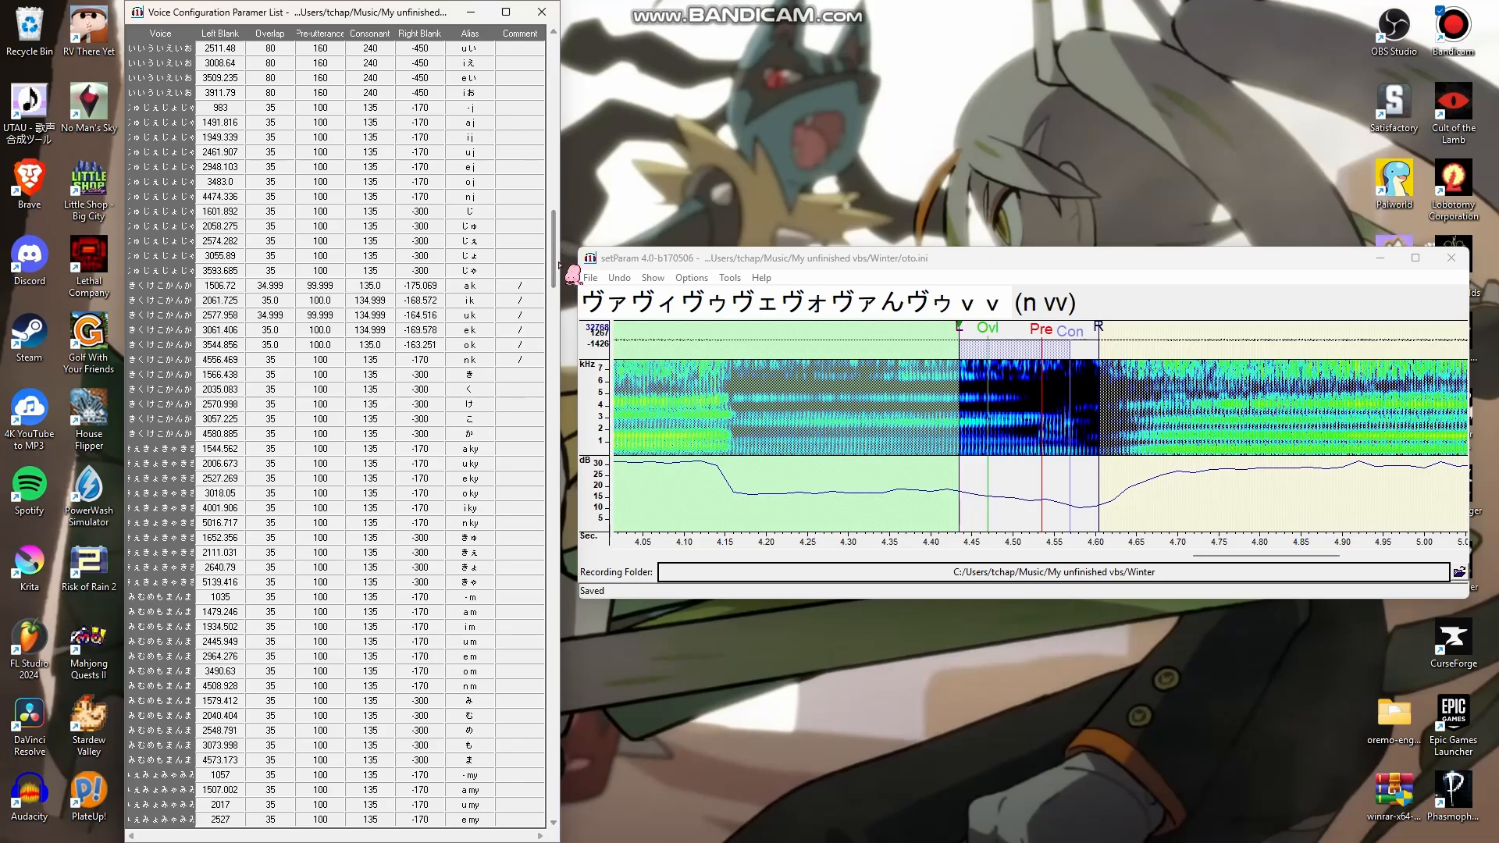
left_click(489, 377)
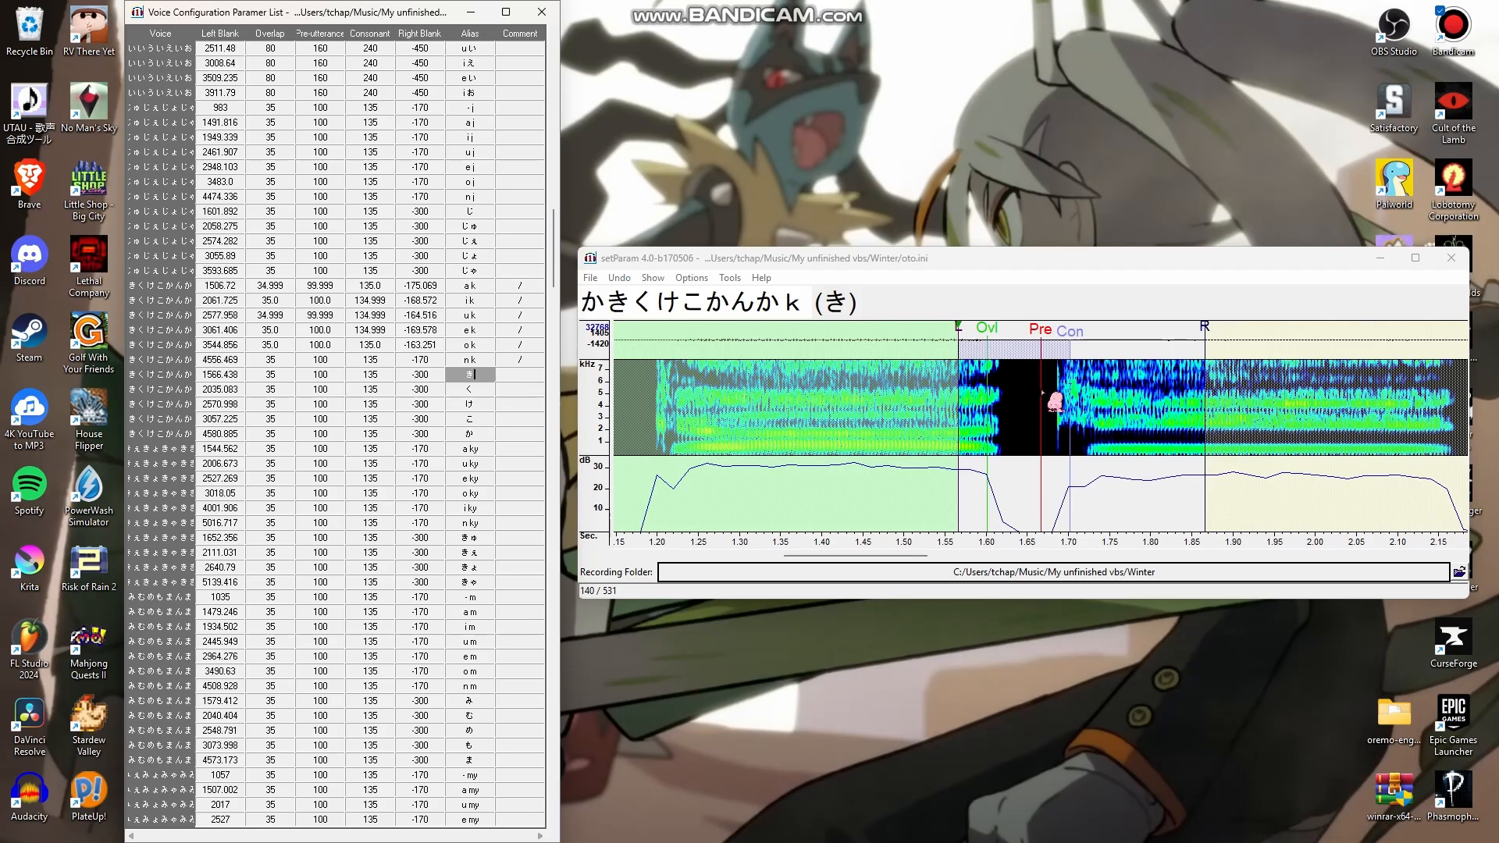
left_click(1027, 308)
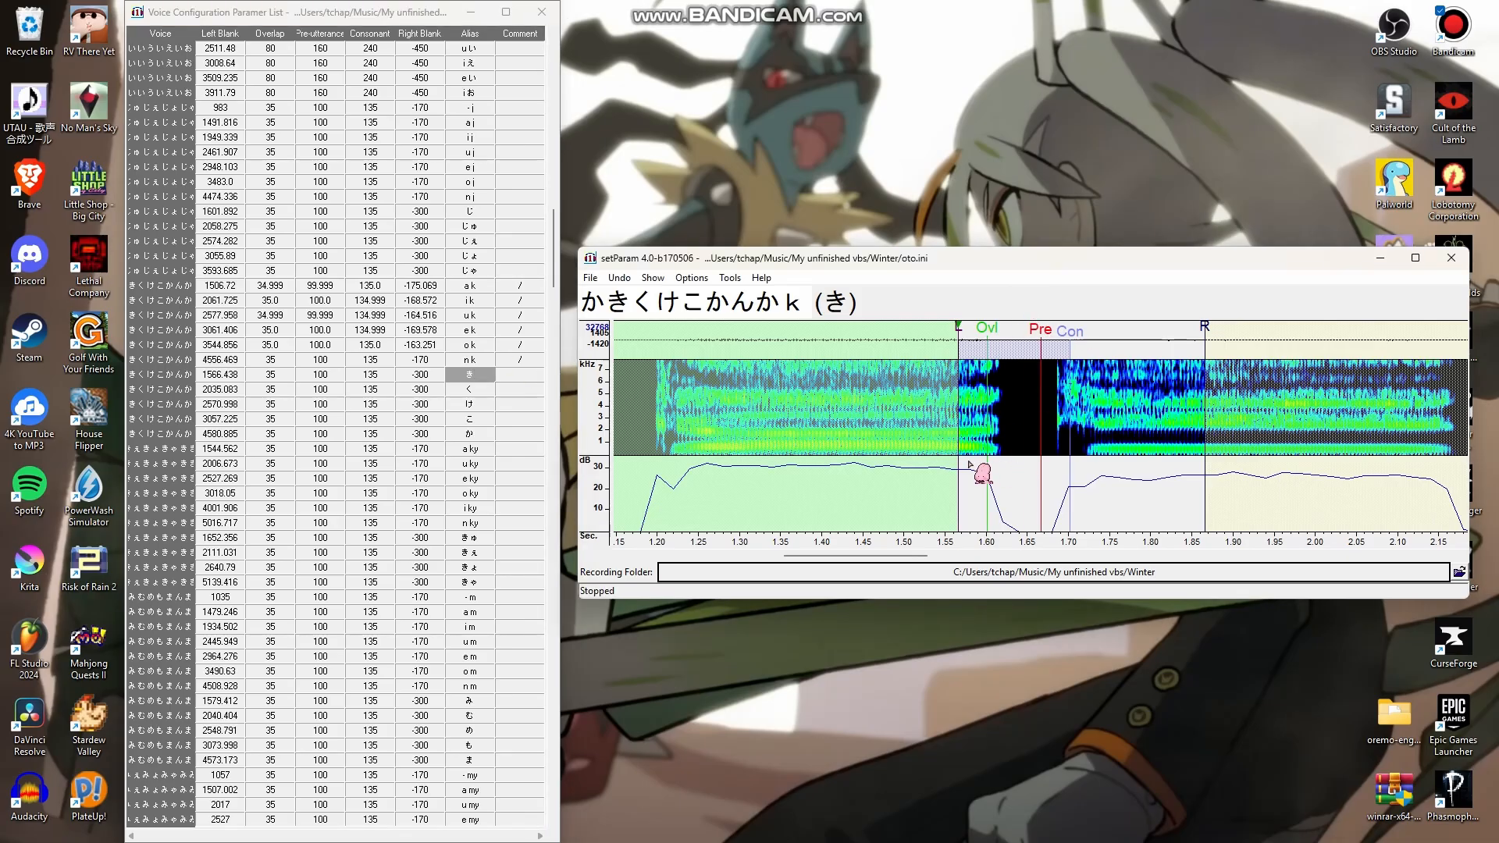
scroll(971, 465, "down", 1)
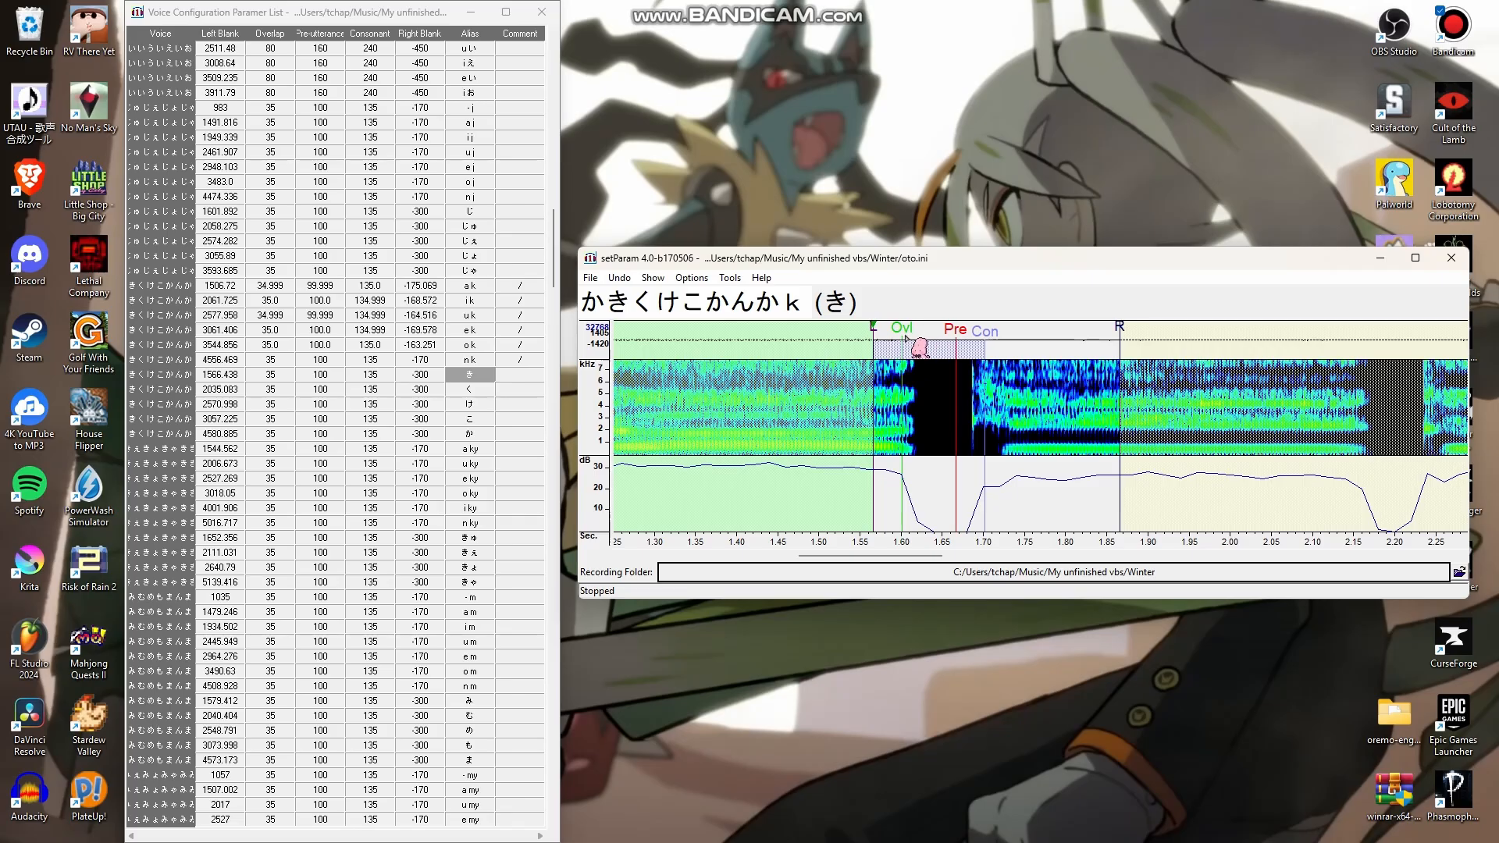
mouse_move(875, 334)
left_mouse_down()
mouse_move(931, 338)
mouse_move(919, 337)
left_mouse_up()
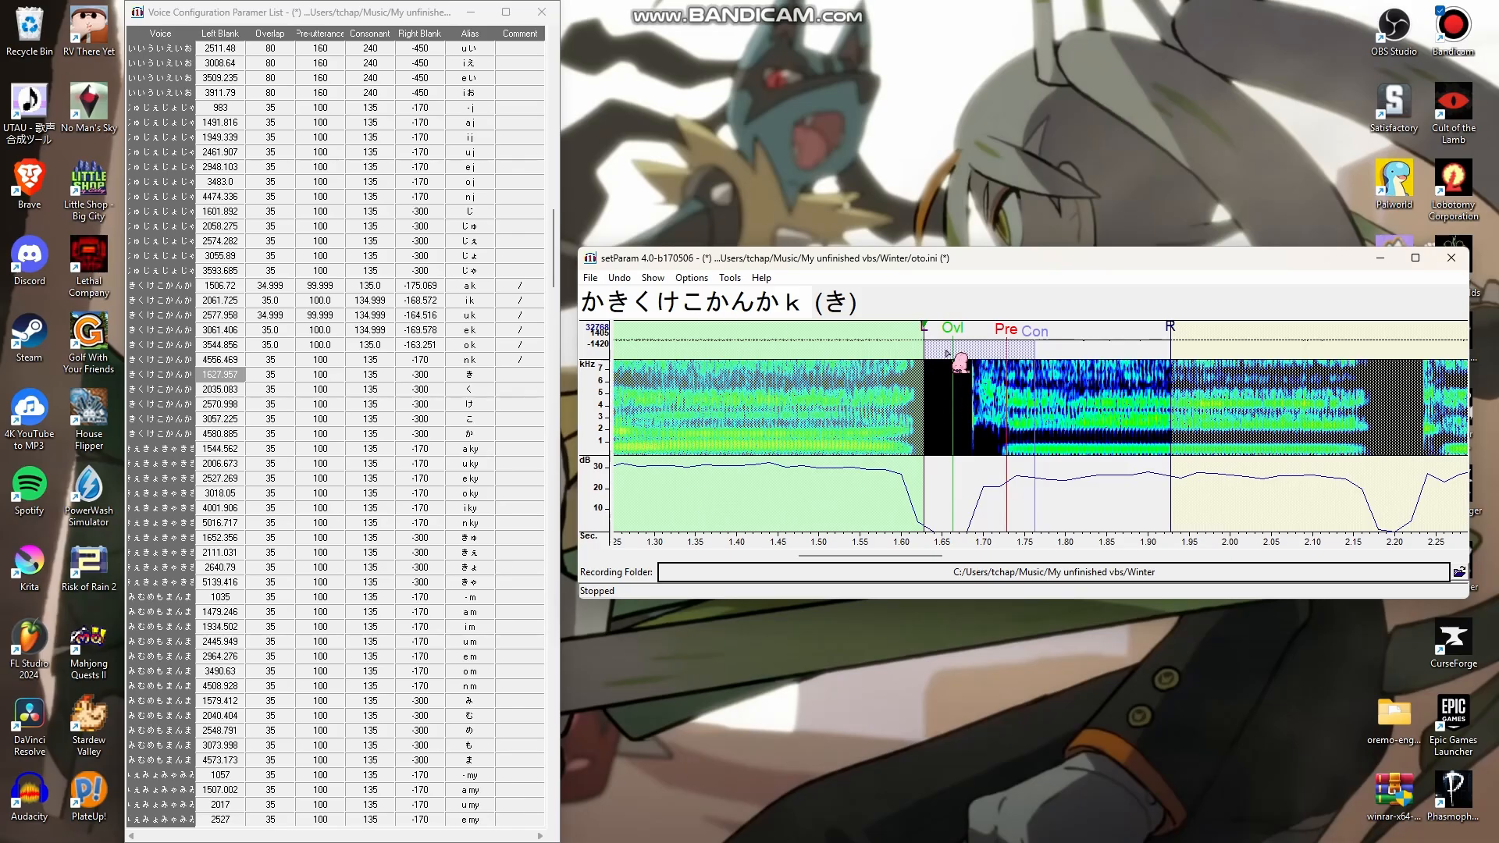
left_click_drag(932, 337, 924, 337)
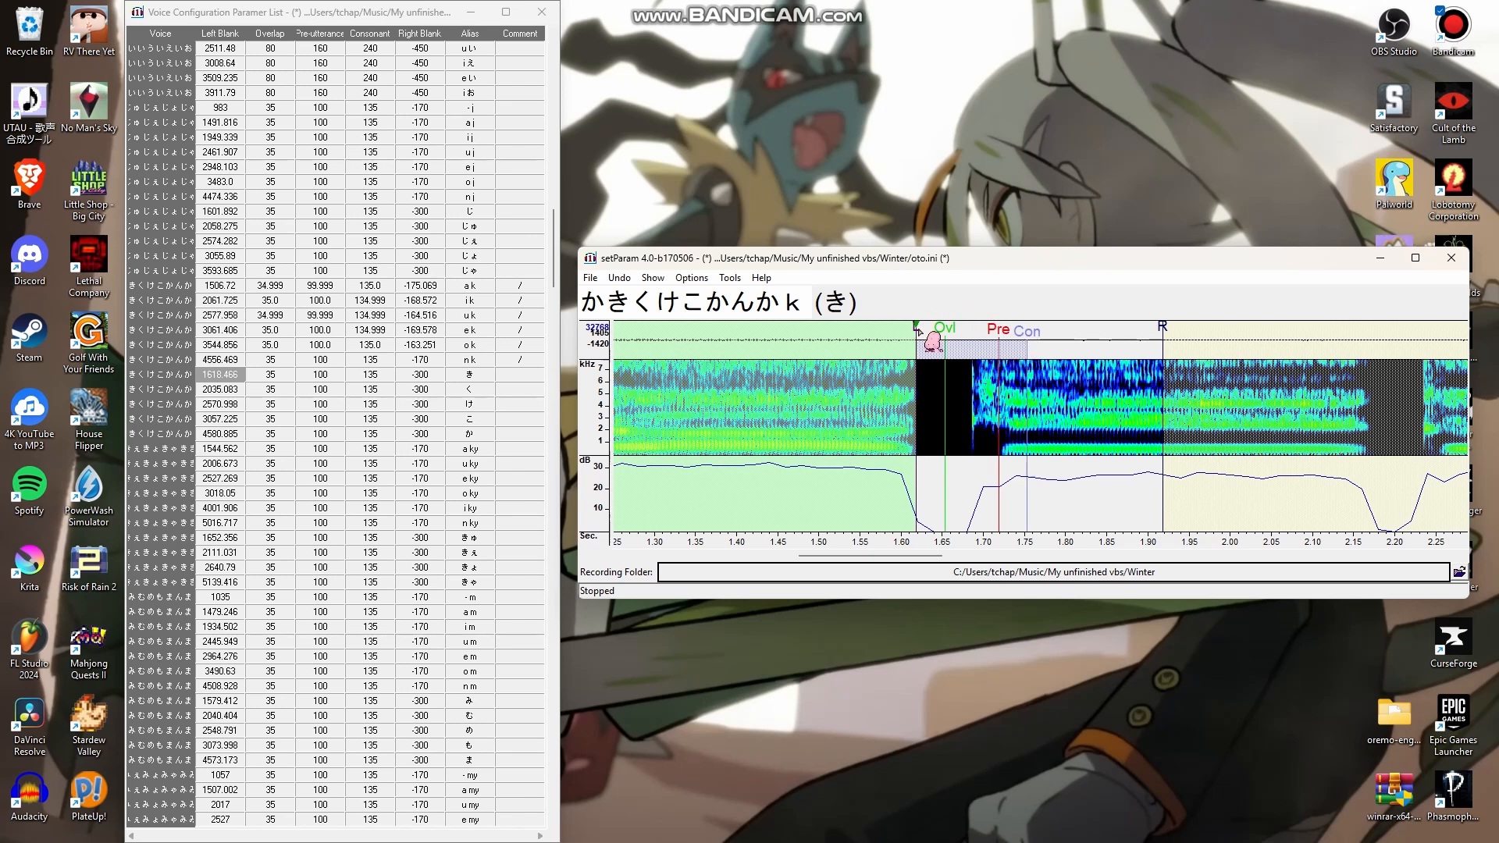
left_click_drag(916, 326, 926, 326)
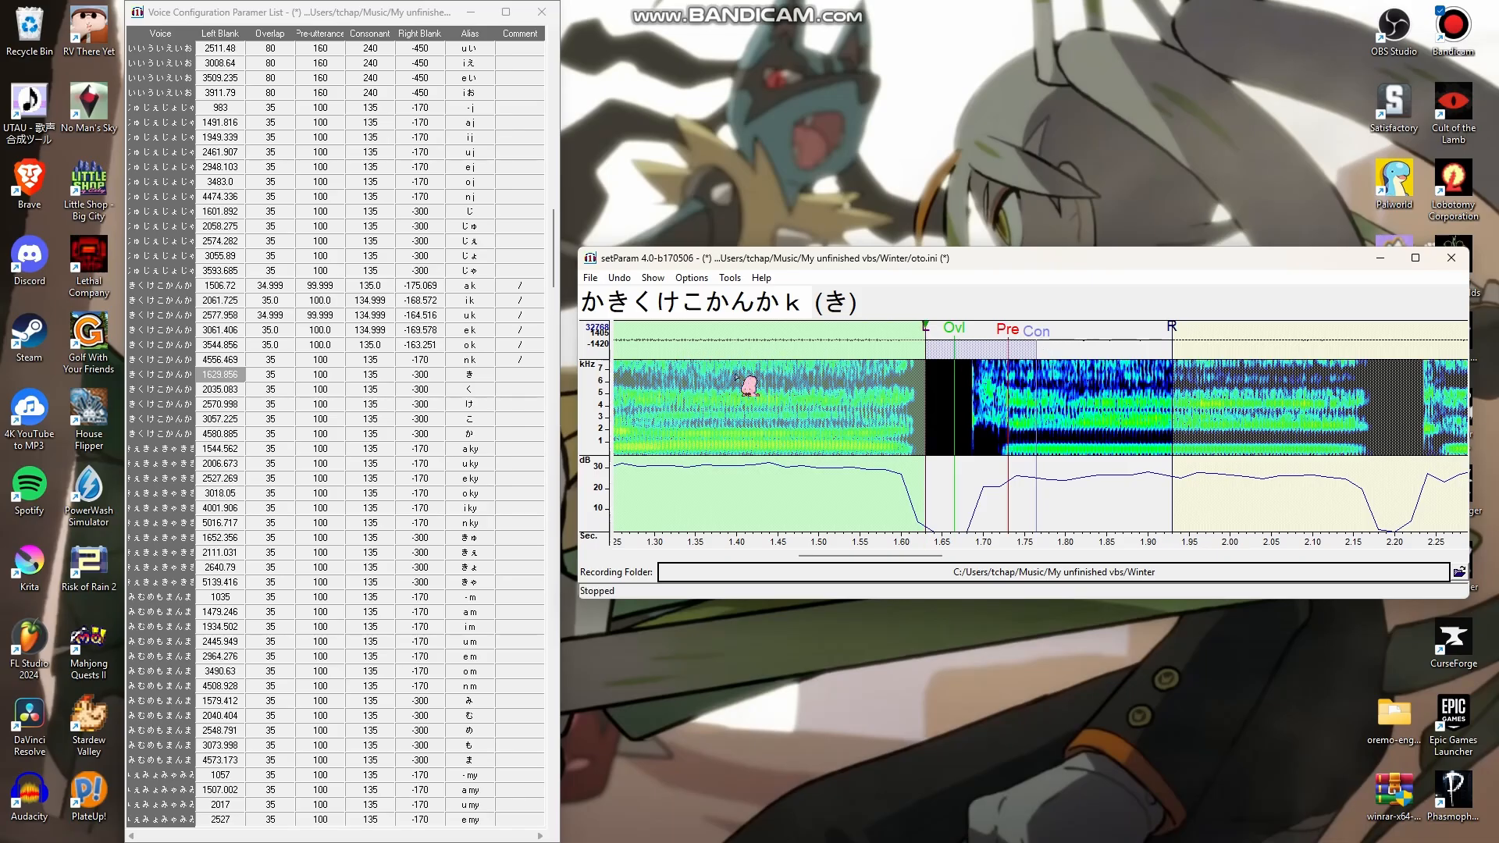
scroll(754, 402, "down", 2)
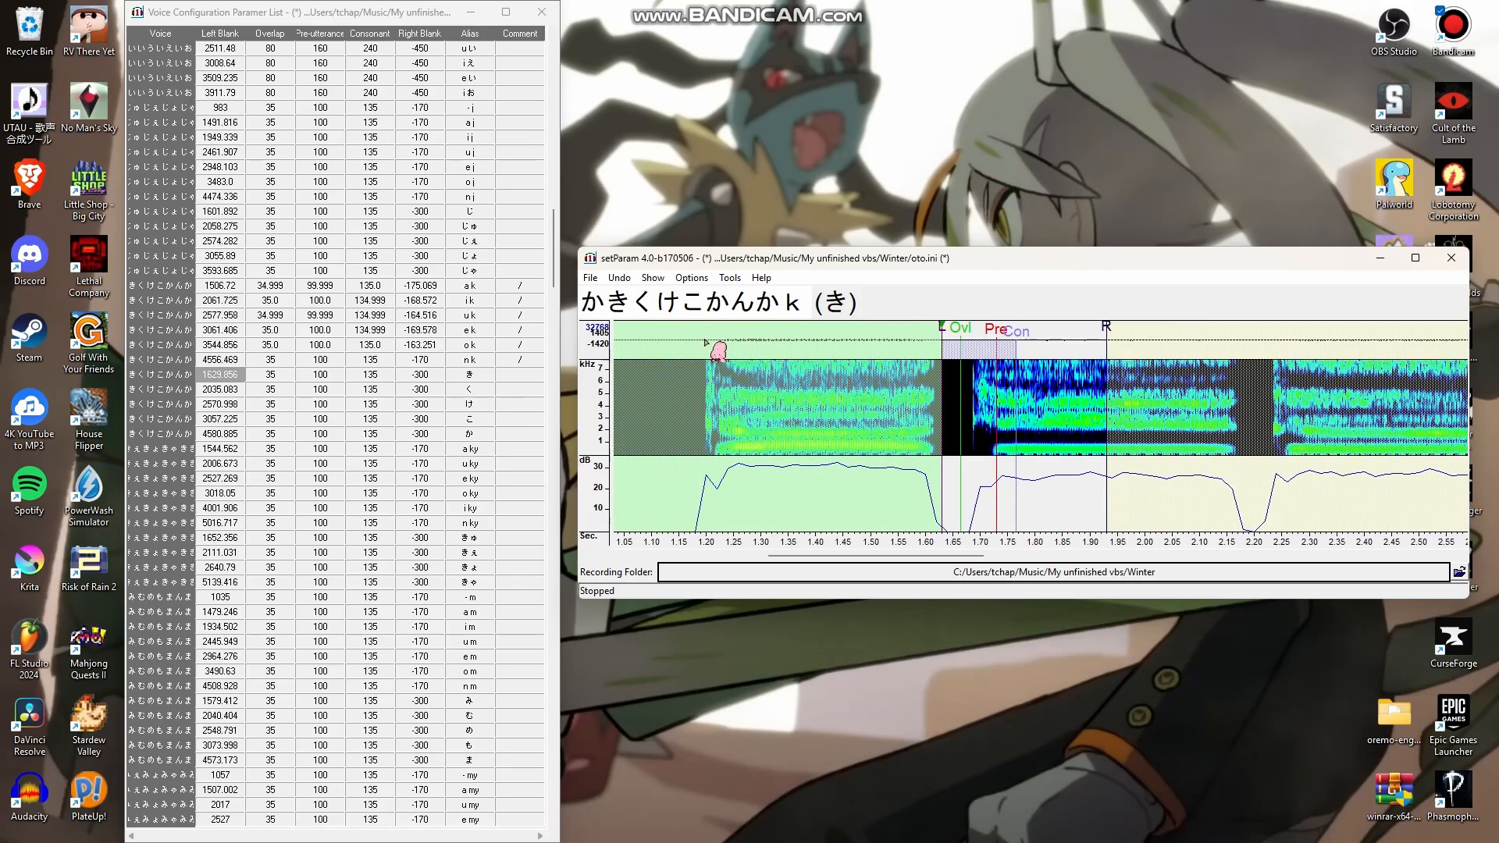
scroll(838, 422, "right", 1)
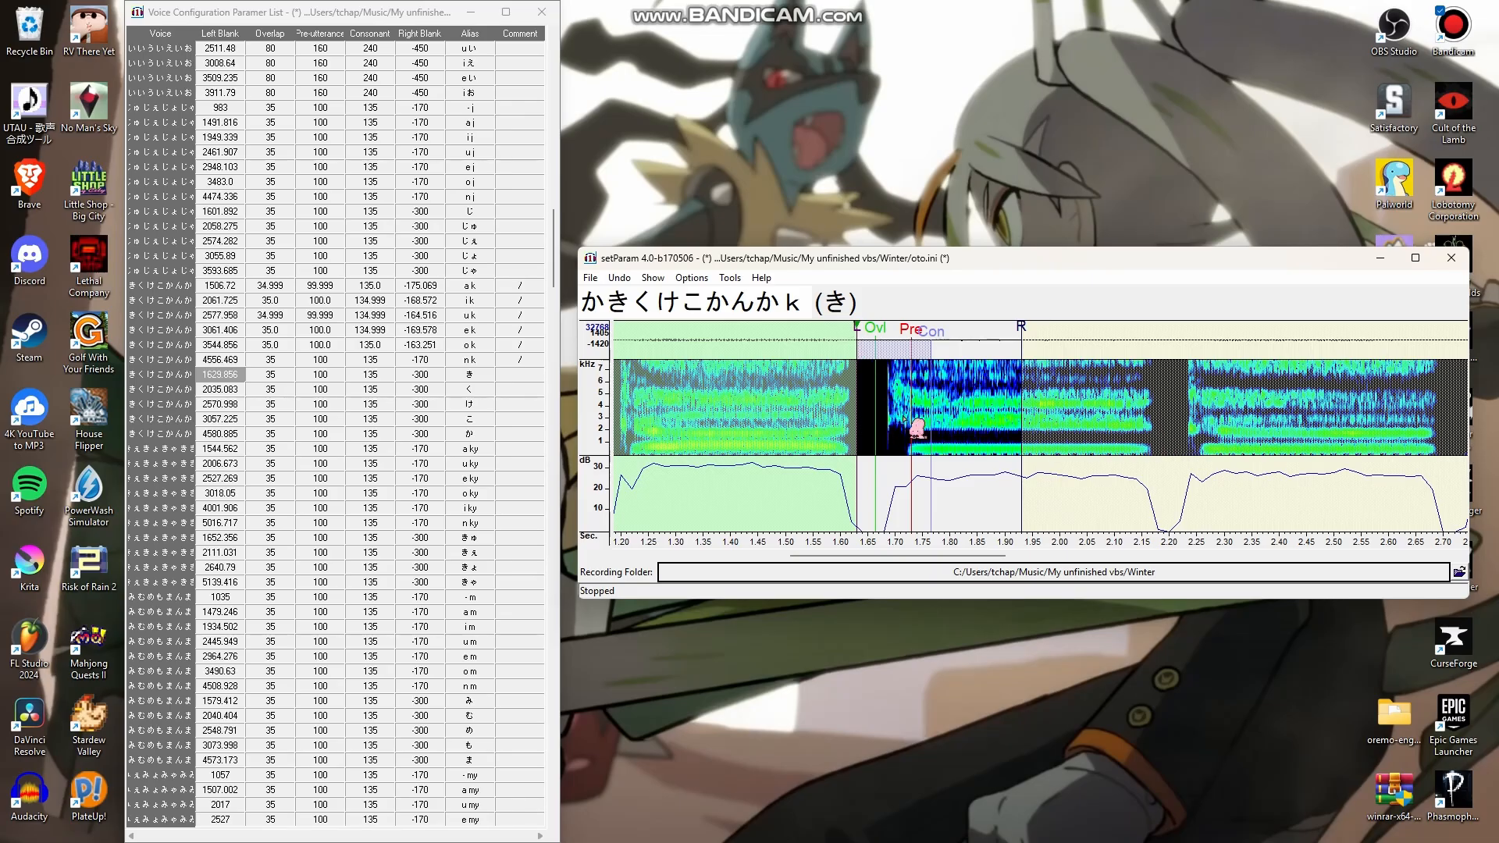
scroll(907, 422, "up", 1)
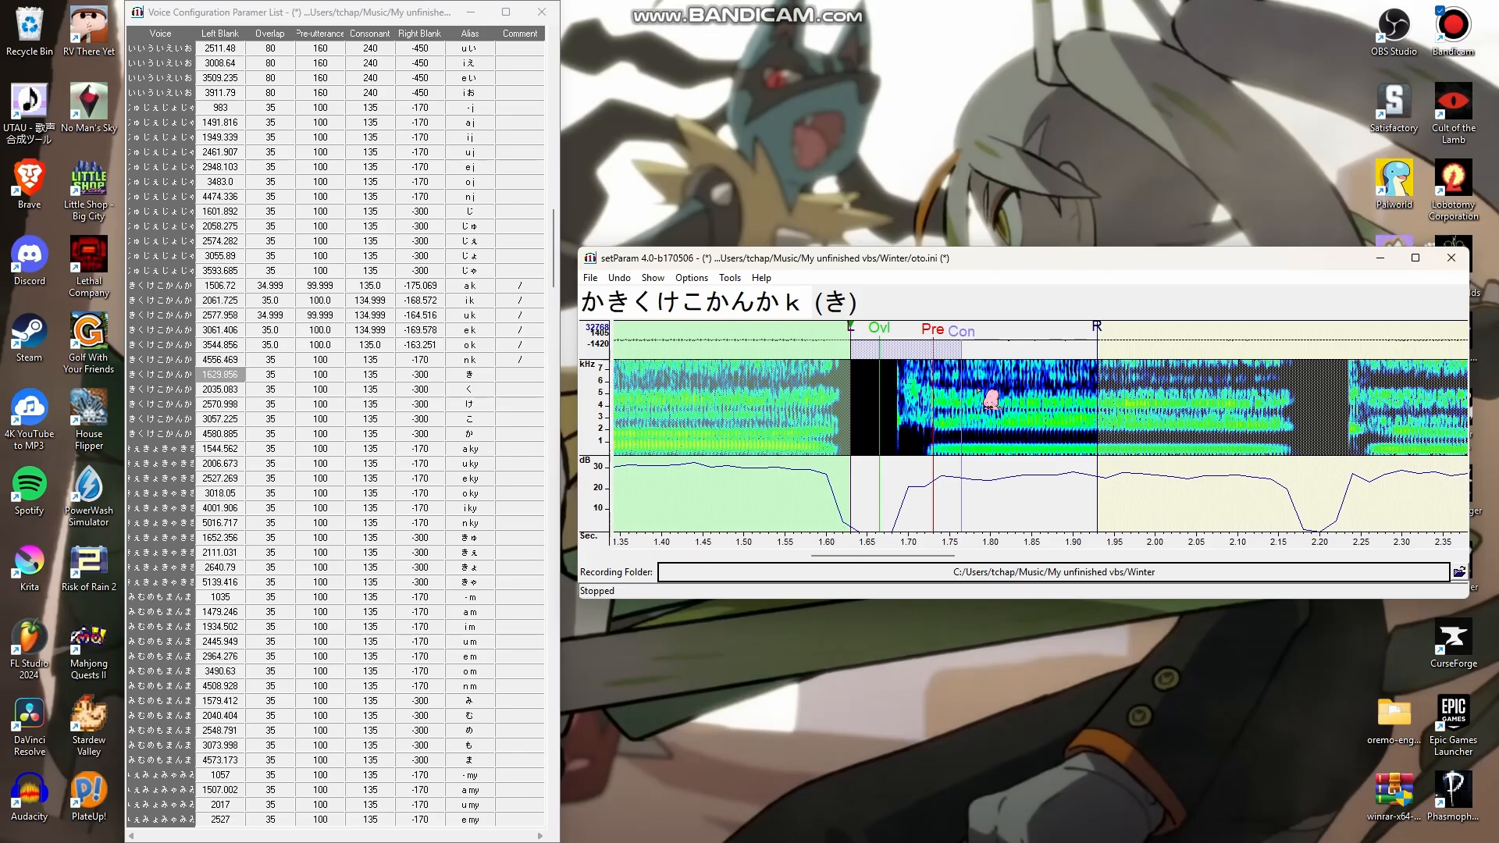
left_click_drag(856, 338, 855, 337)
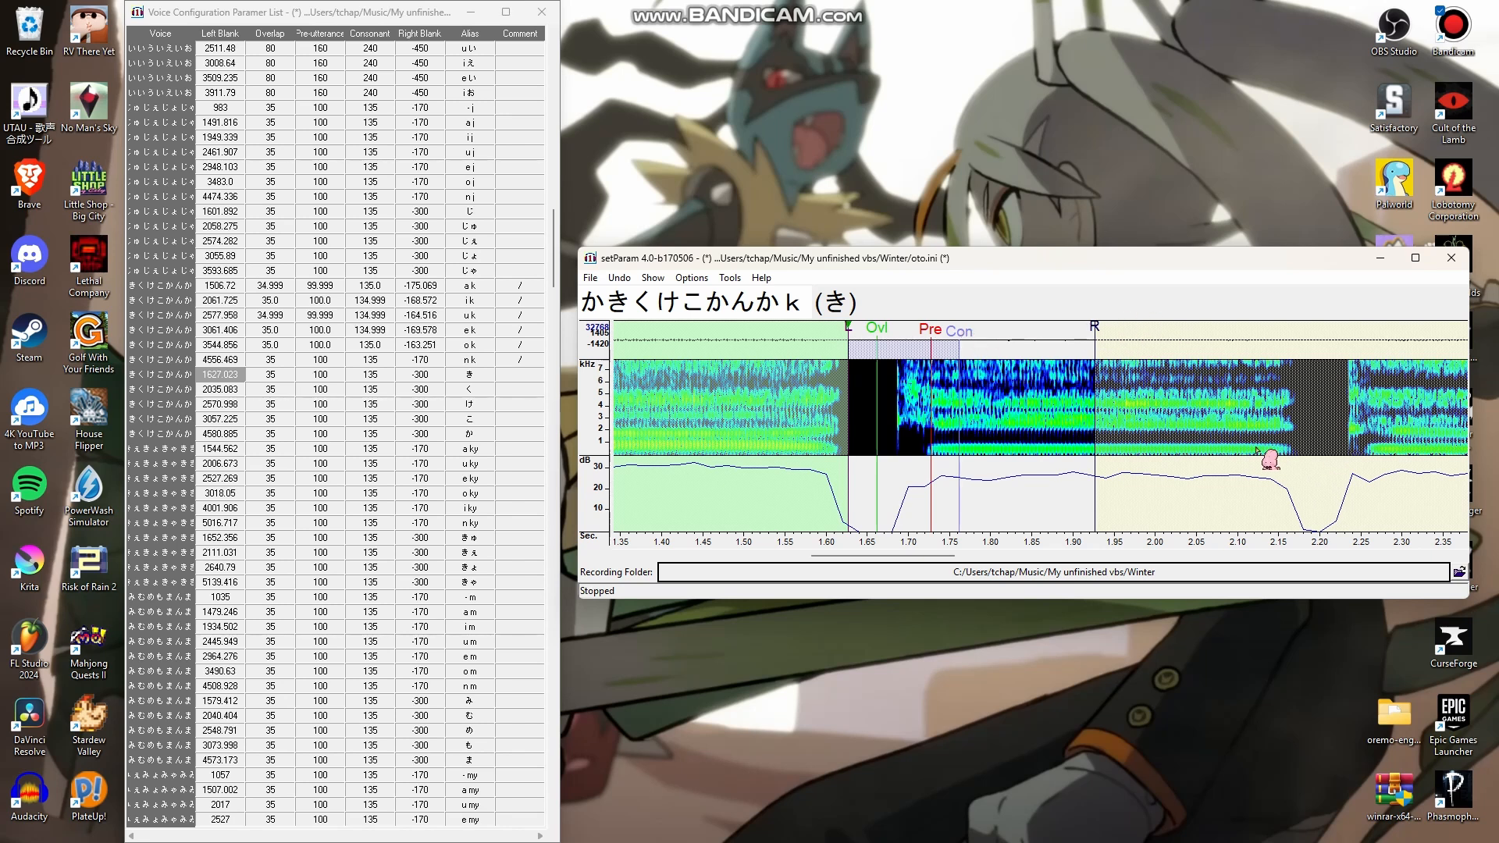
Set く's left blank to about 2172.8 and pre-utterance to about 83.5, and け's to about 2691.1 and 81.6
key("Down")
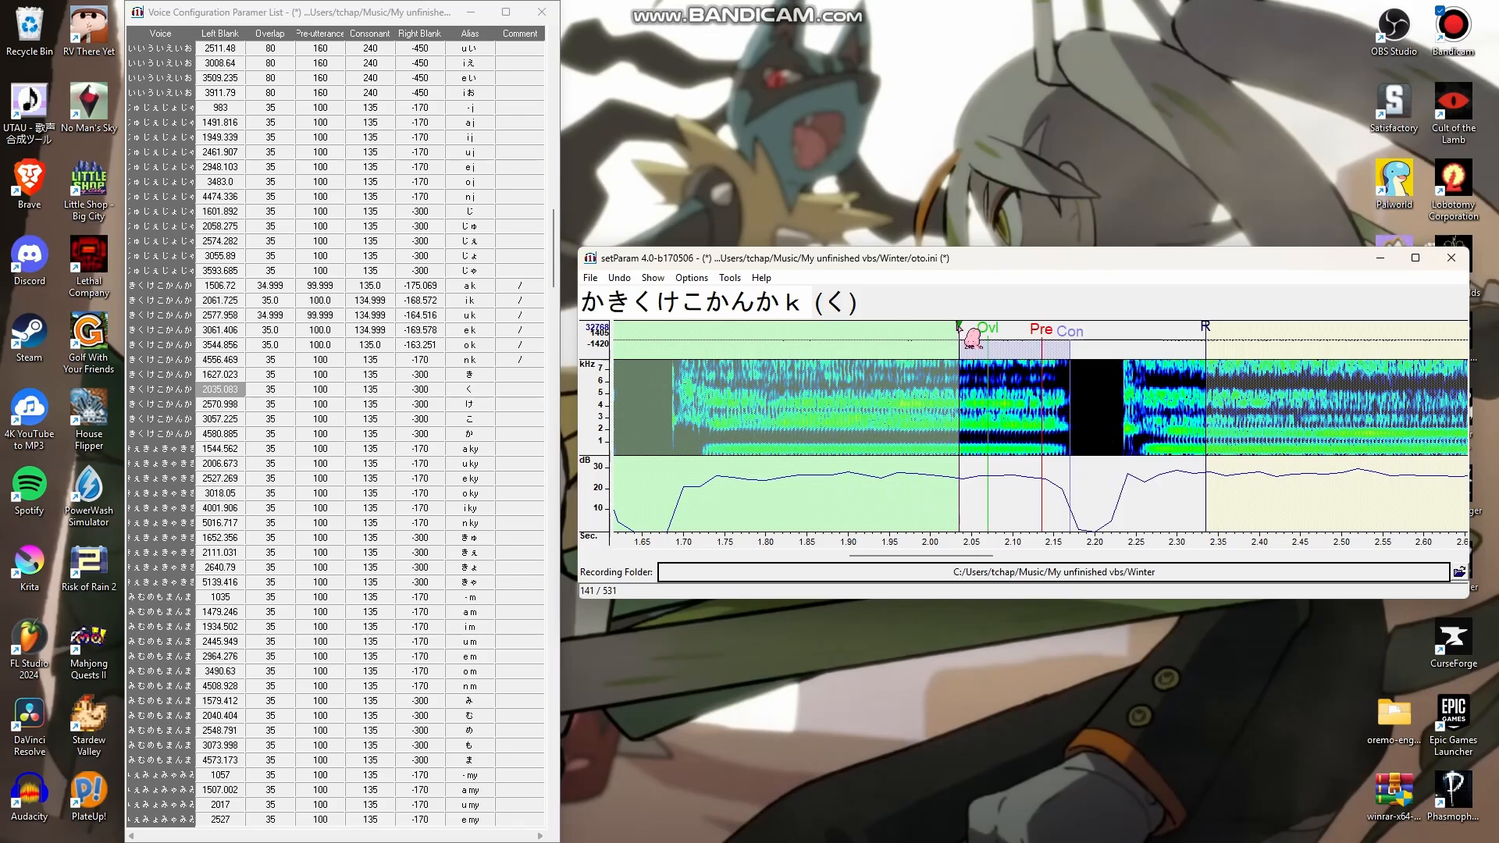
mouse_move(960, 328)
left_mouse_down()
mouse_move(1003, 337)
mouse_move(989, 344)
mouse_move(1080, 337)
left_mouse_up()
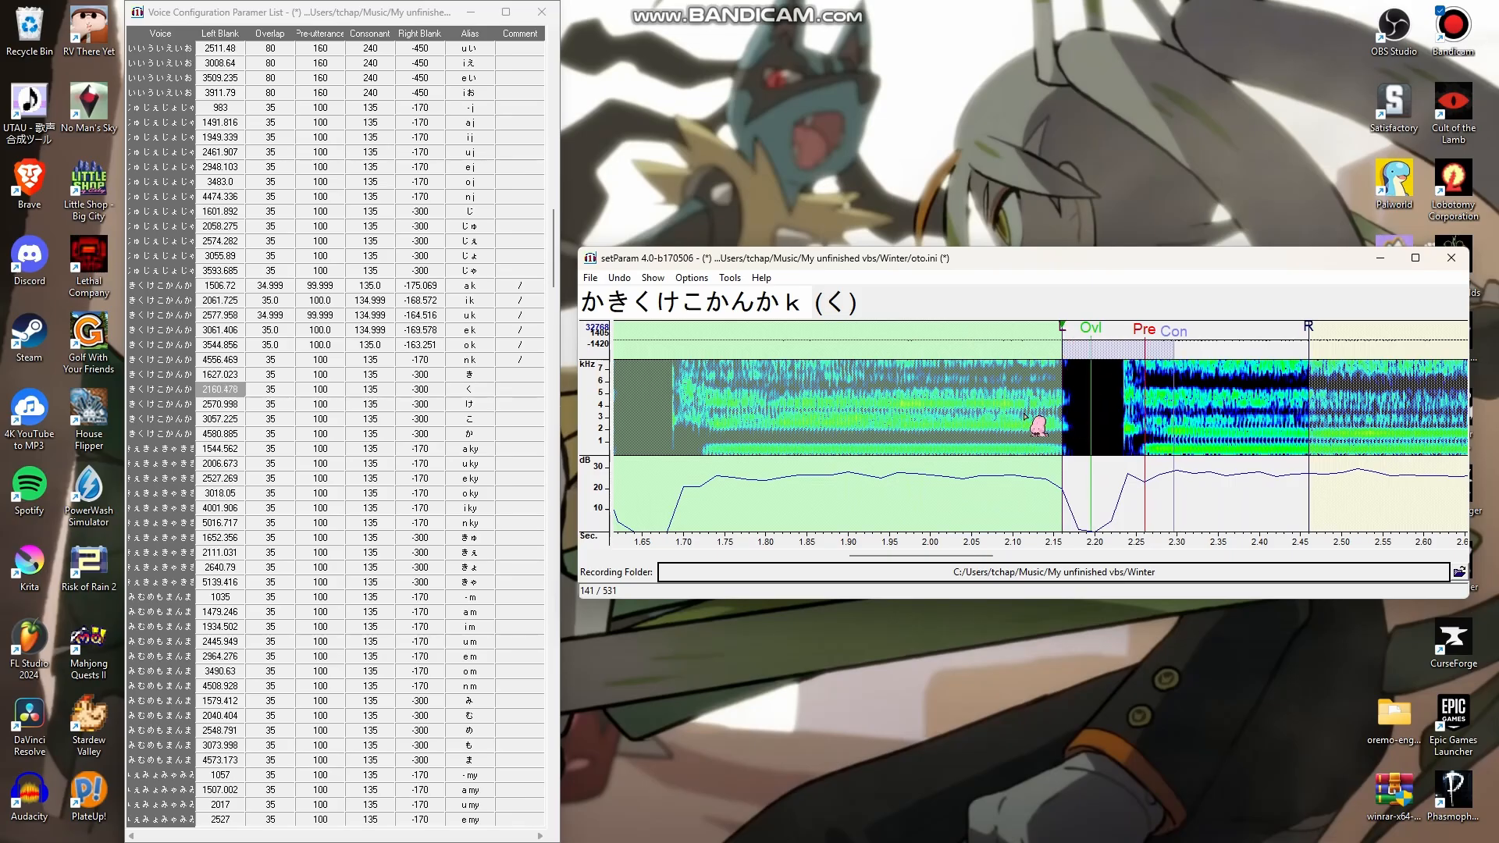
left_click_drag(1076, 336, 1087, 335)
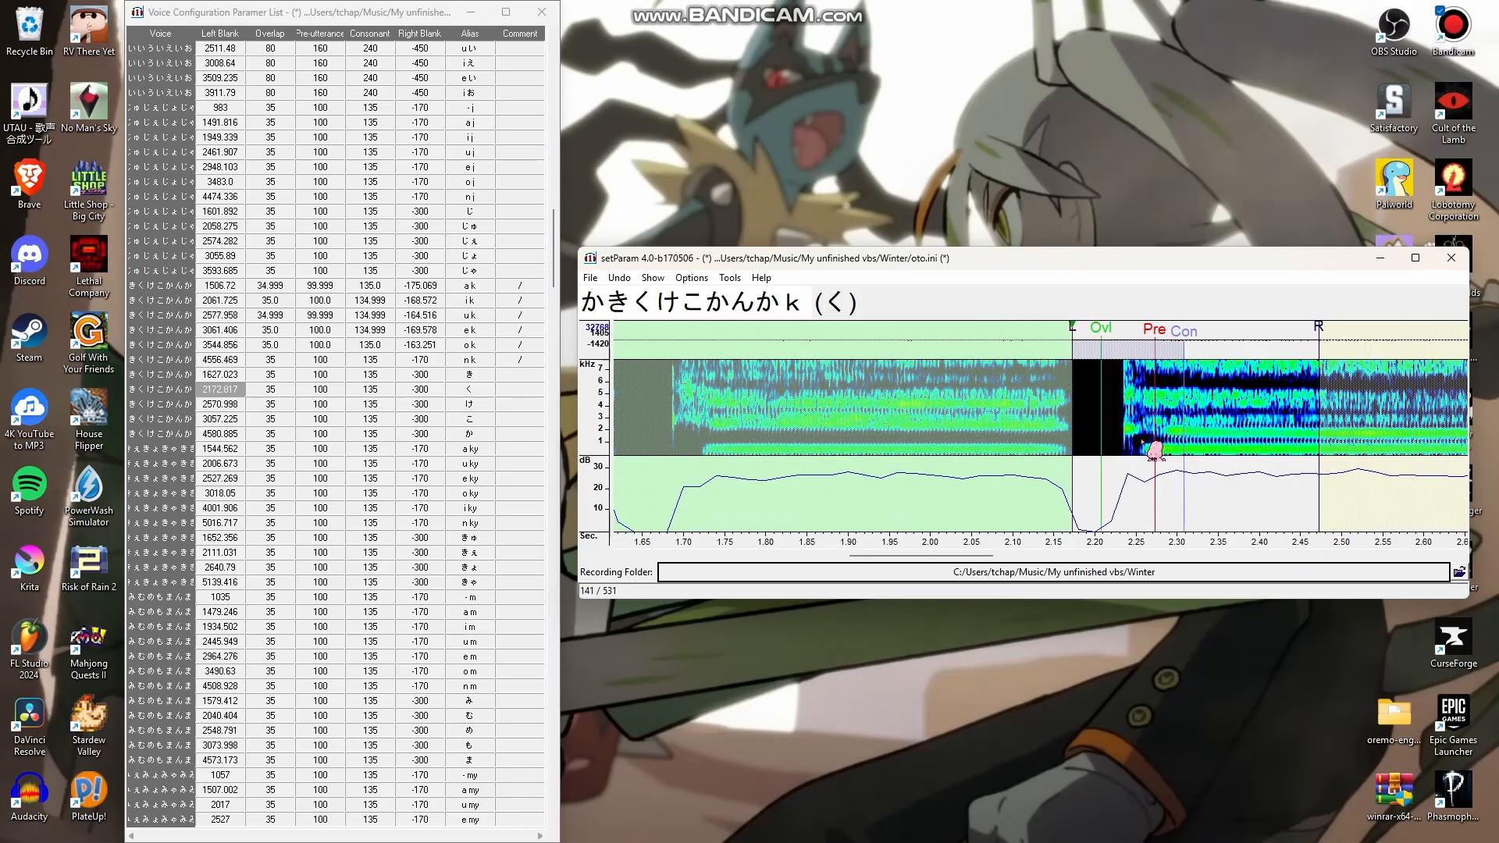
left_click_drag(1156, 333, 1140, 335)
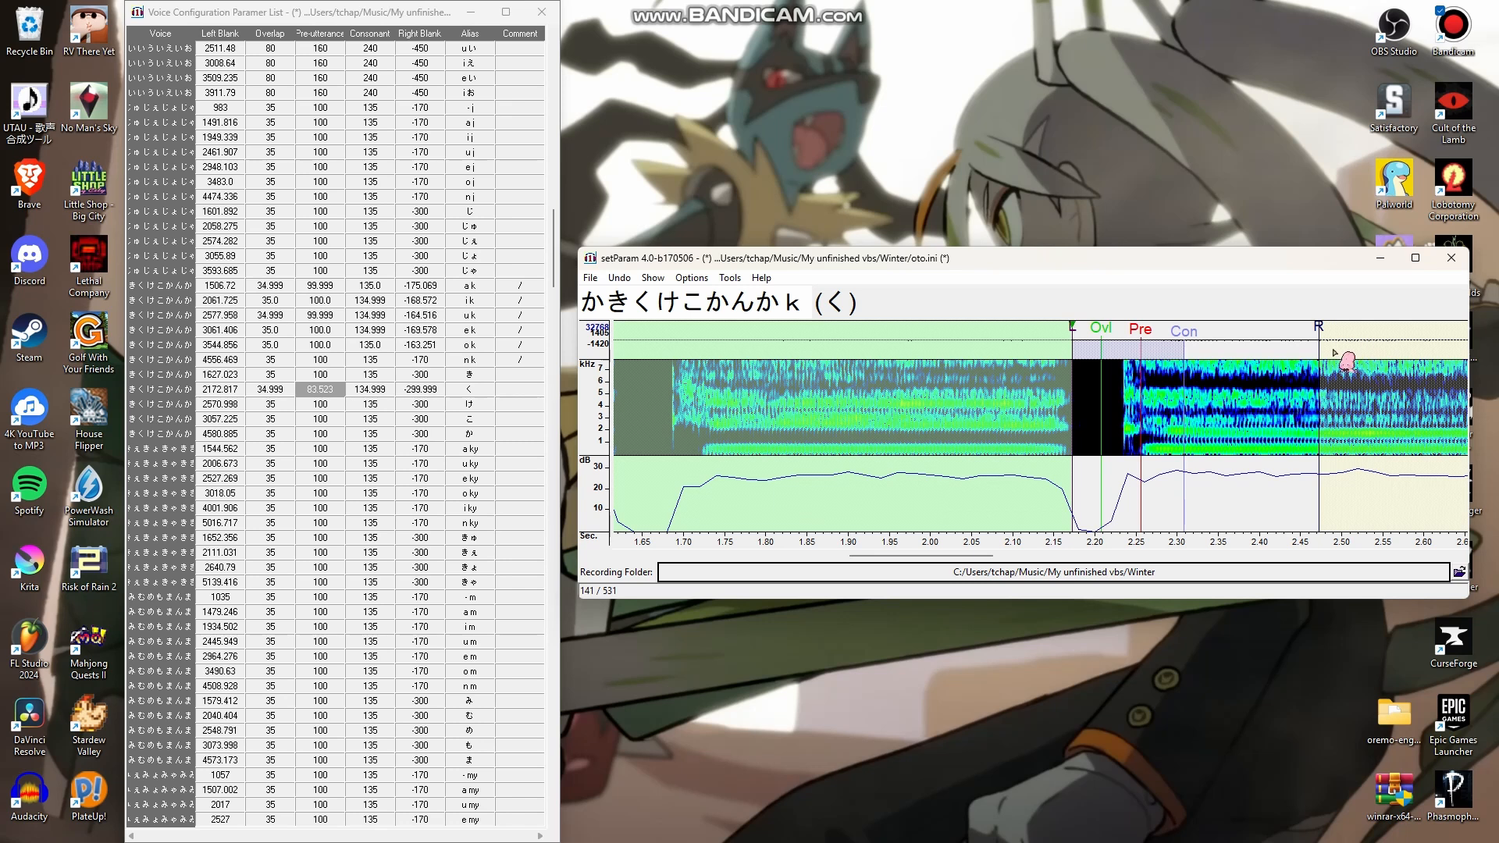
scroll(1210, 449, "down", 2)
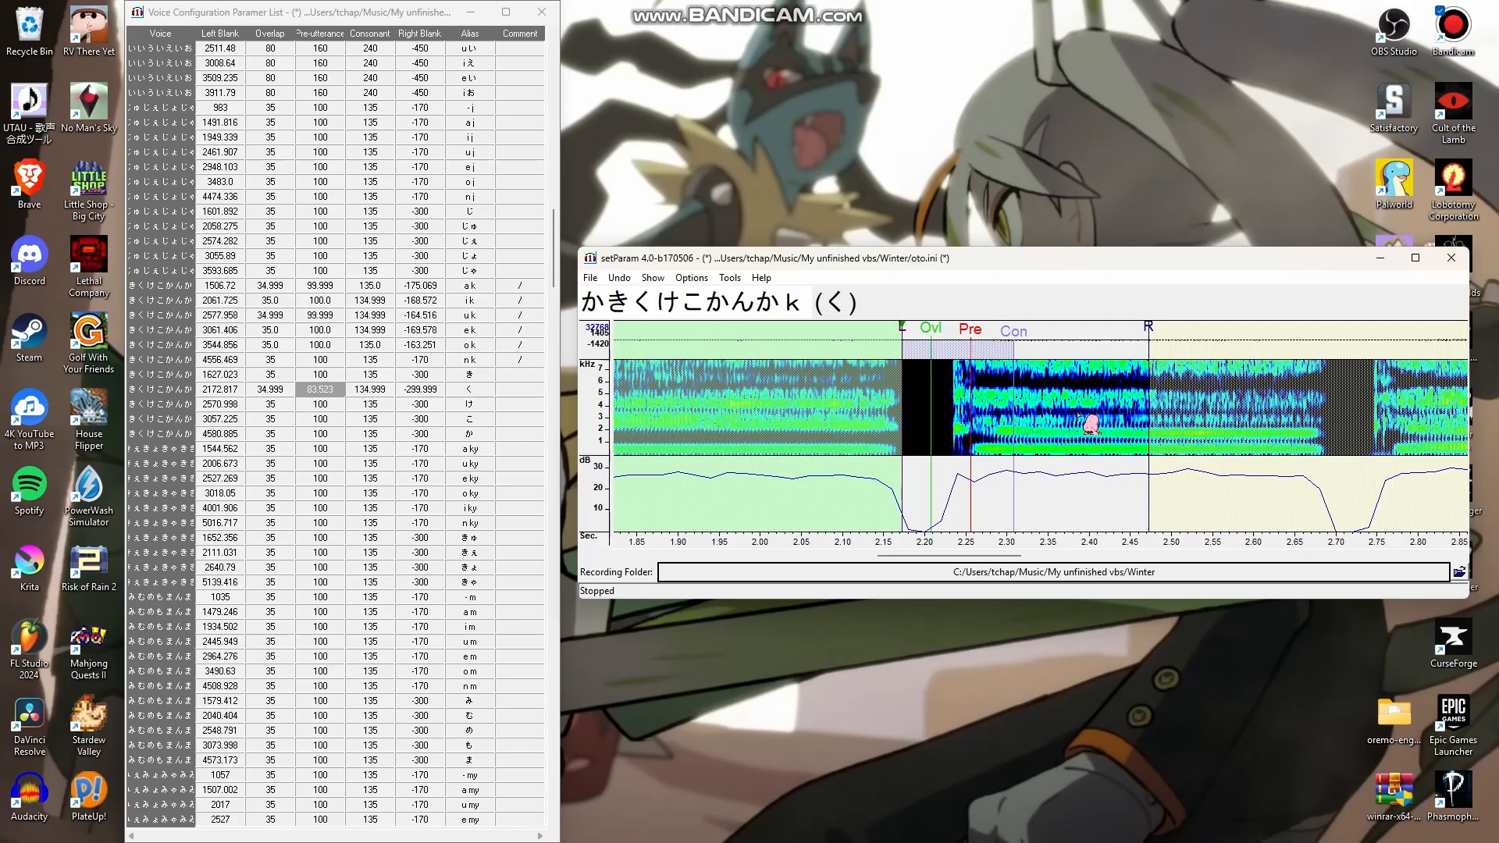
key("Down")
left_click_drag(969, 337, 1127, 336)
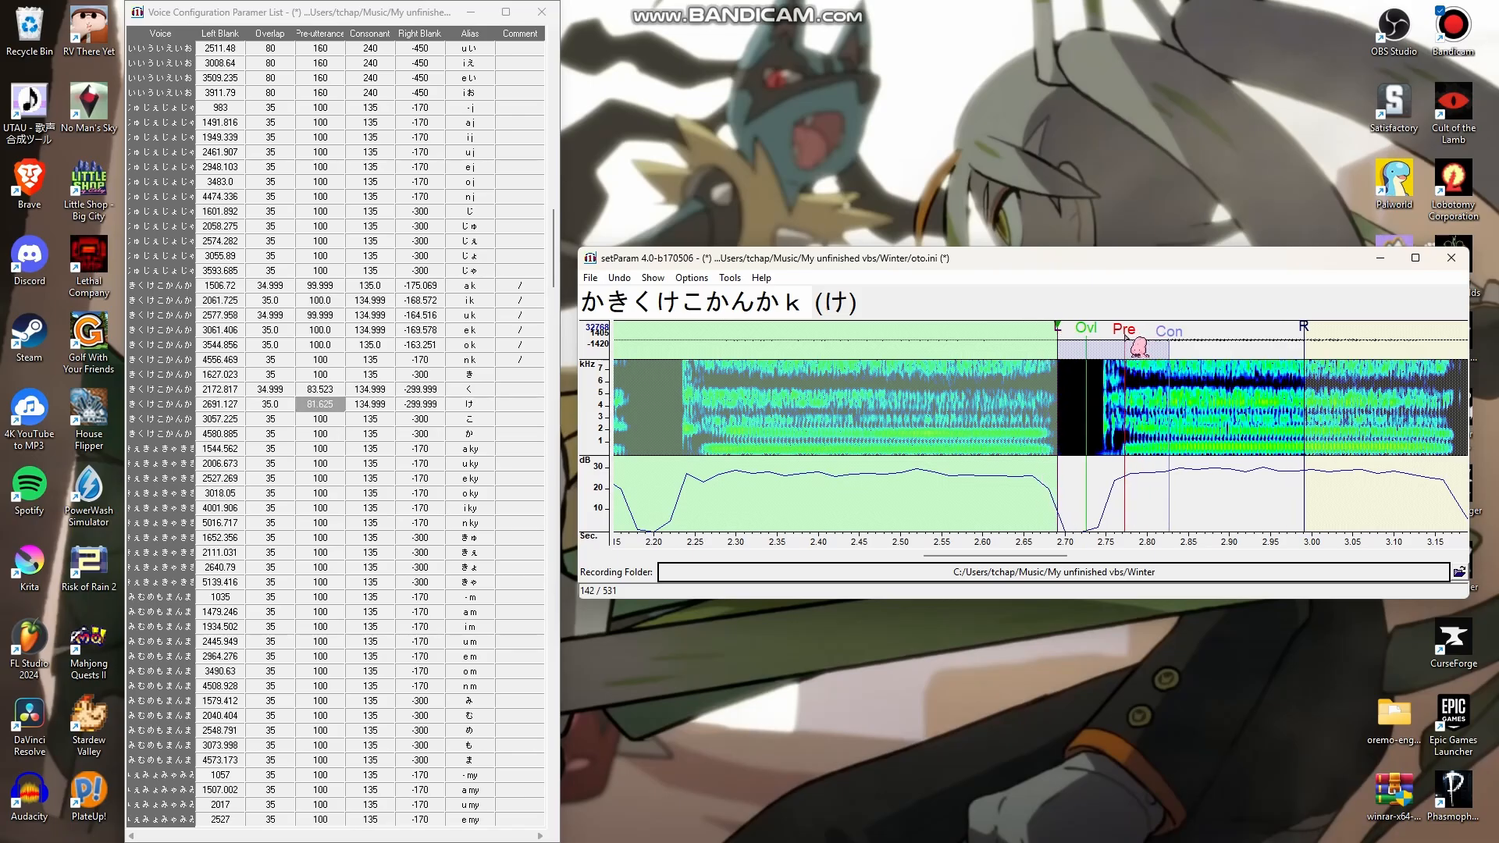
Set こ's left blank to about 3176.2 and pre-utterance to about 90.2, and か's to about 4677.0 and 77.8
key("Down")
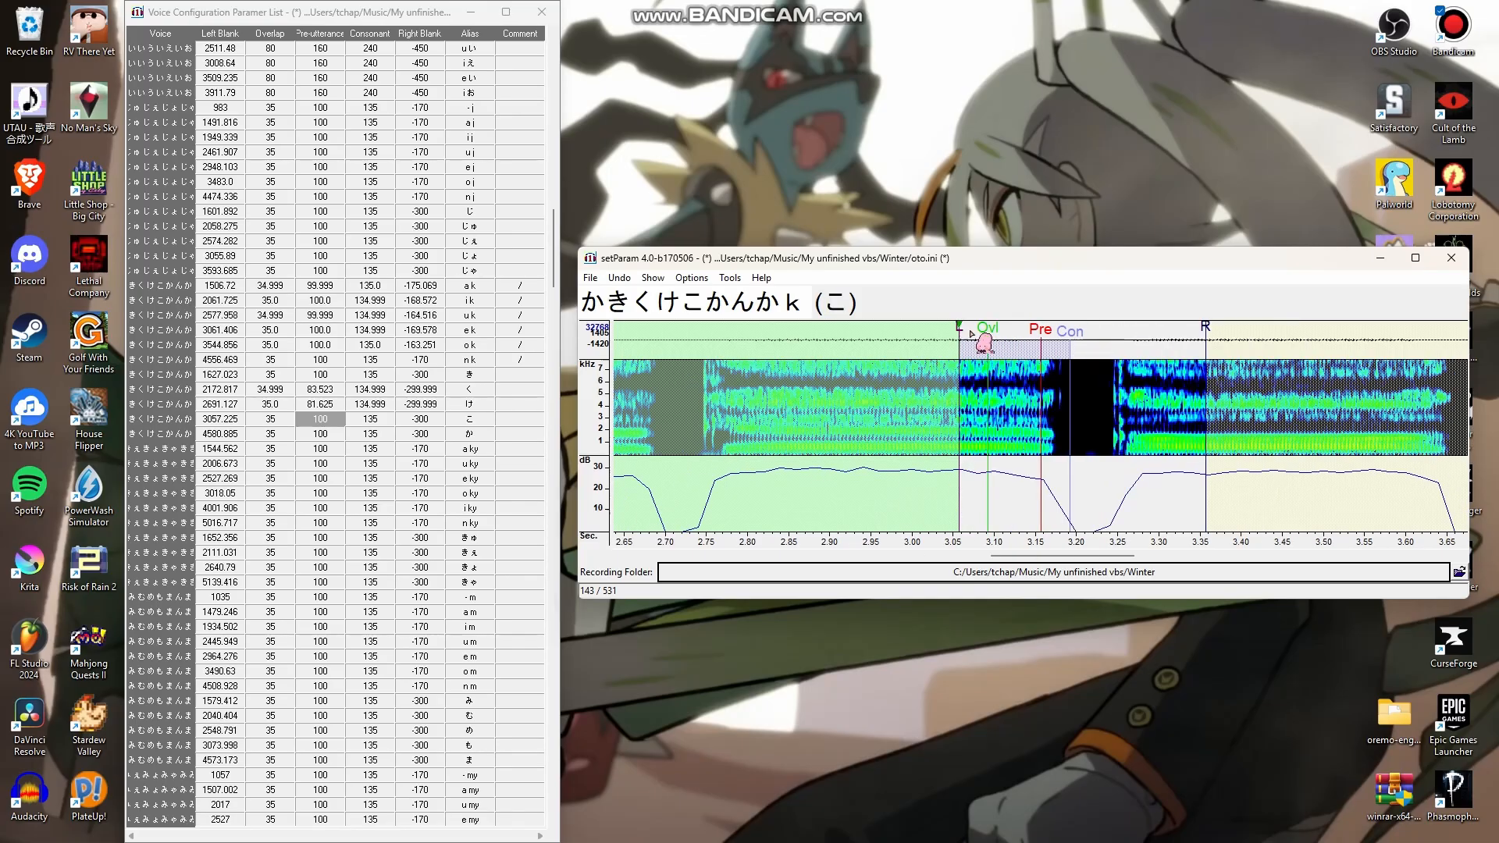
mouse_move(971, 341)
left_mouse_down()
mouse_move(1057, 339)
mouse_move(1028, 341)
mouse_move(1059, 352)
left_mouse_up()
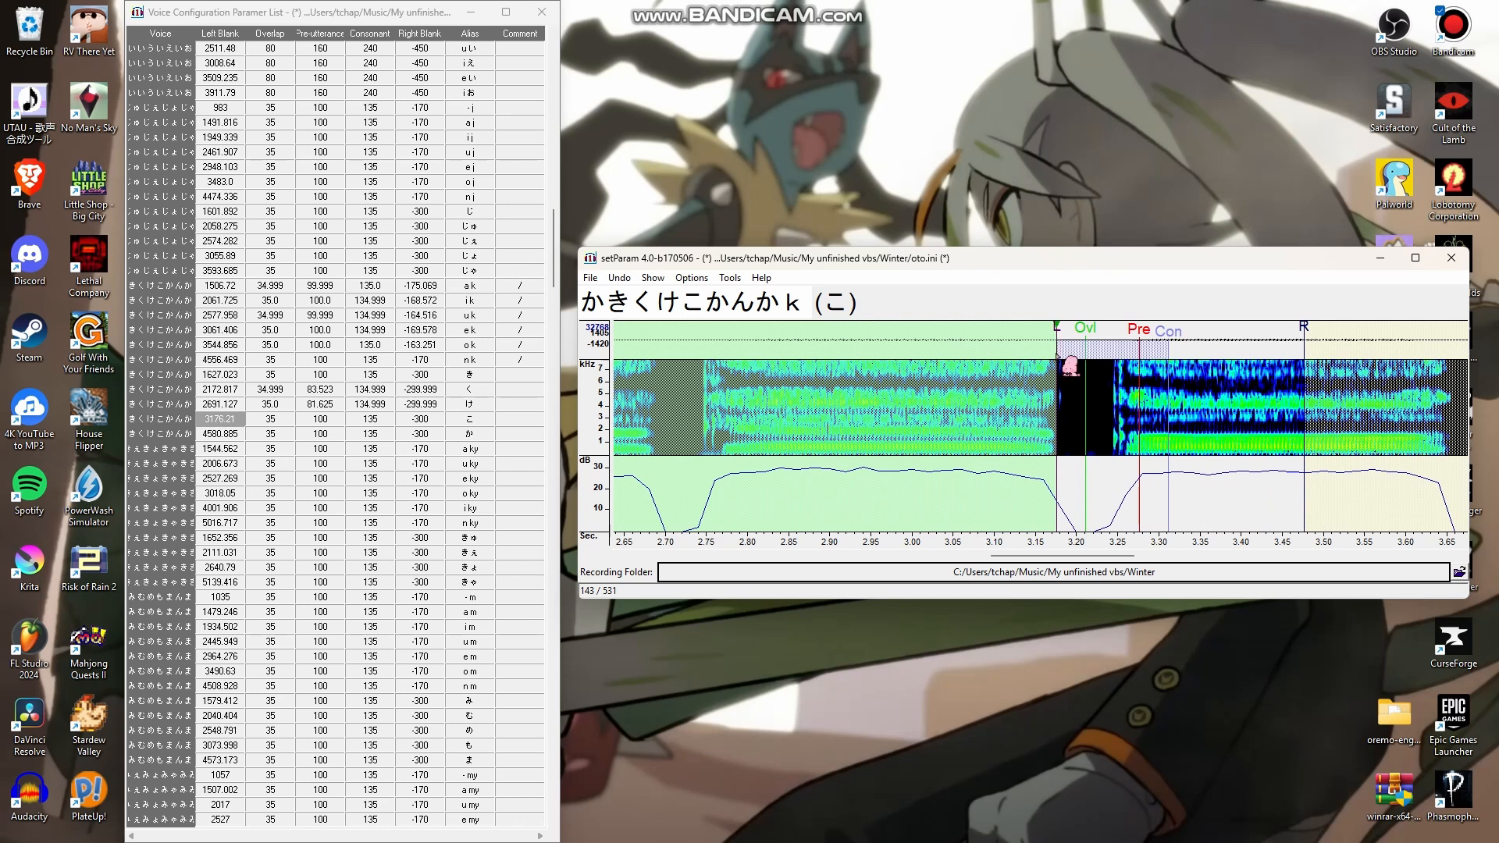
left_click_drag(1149, 333, 1132, 334)
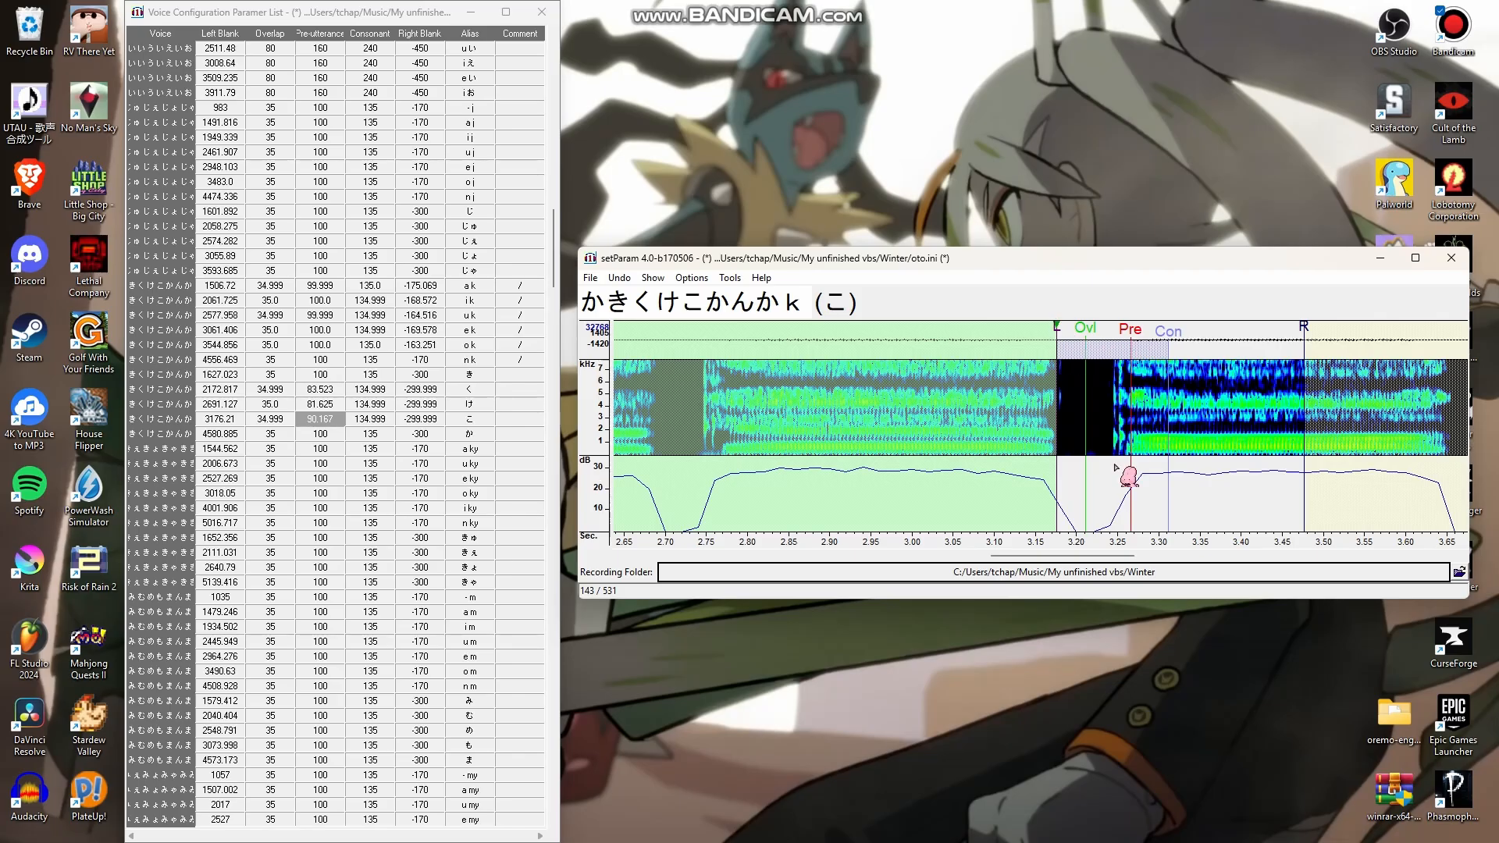
key("Down")
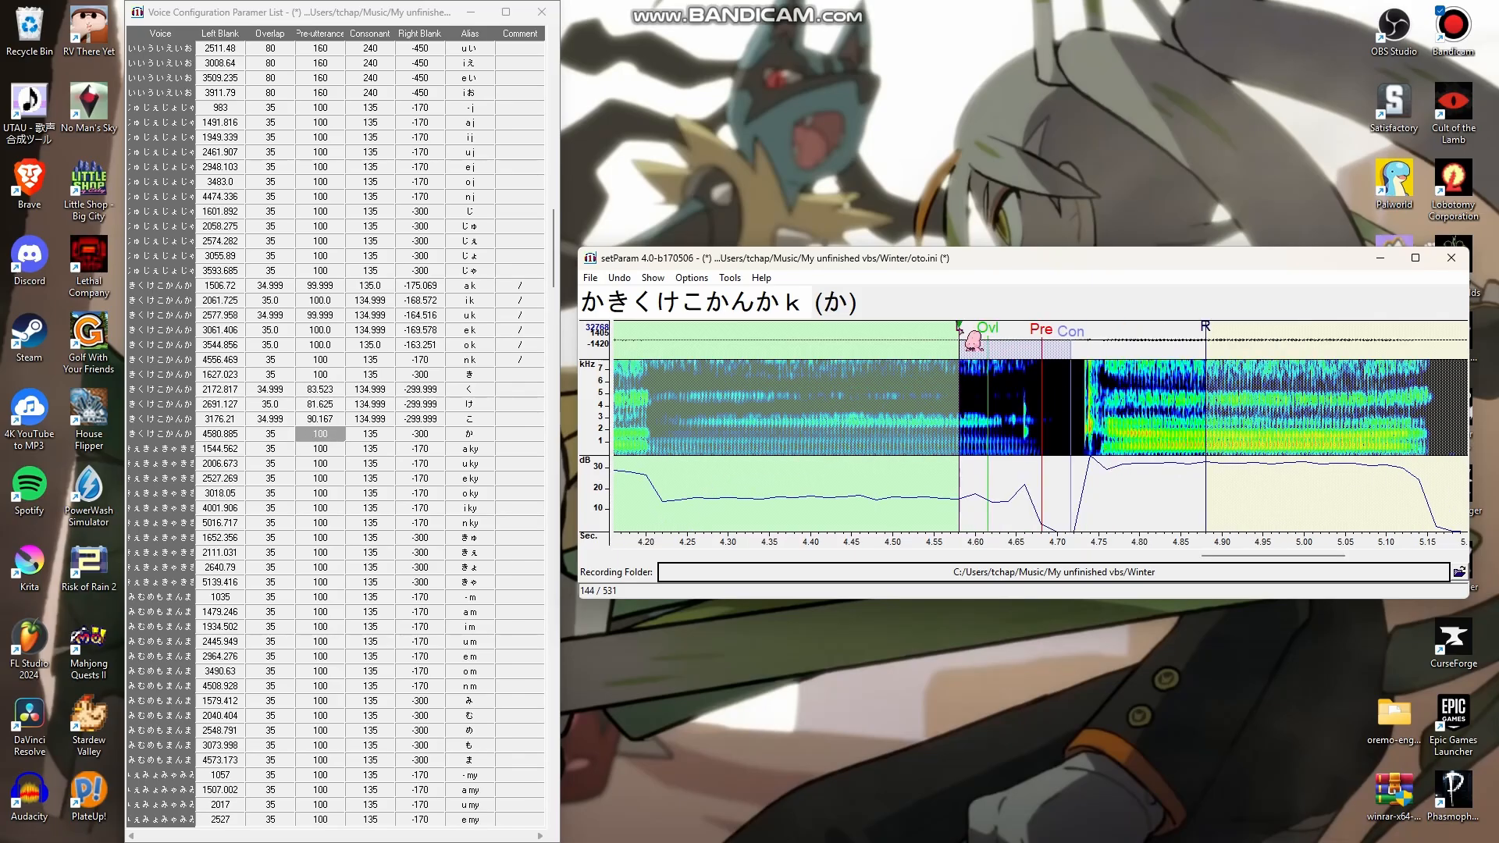
left_click_drag(960, 332, 1101, 339)
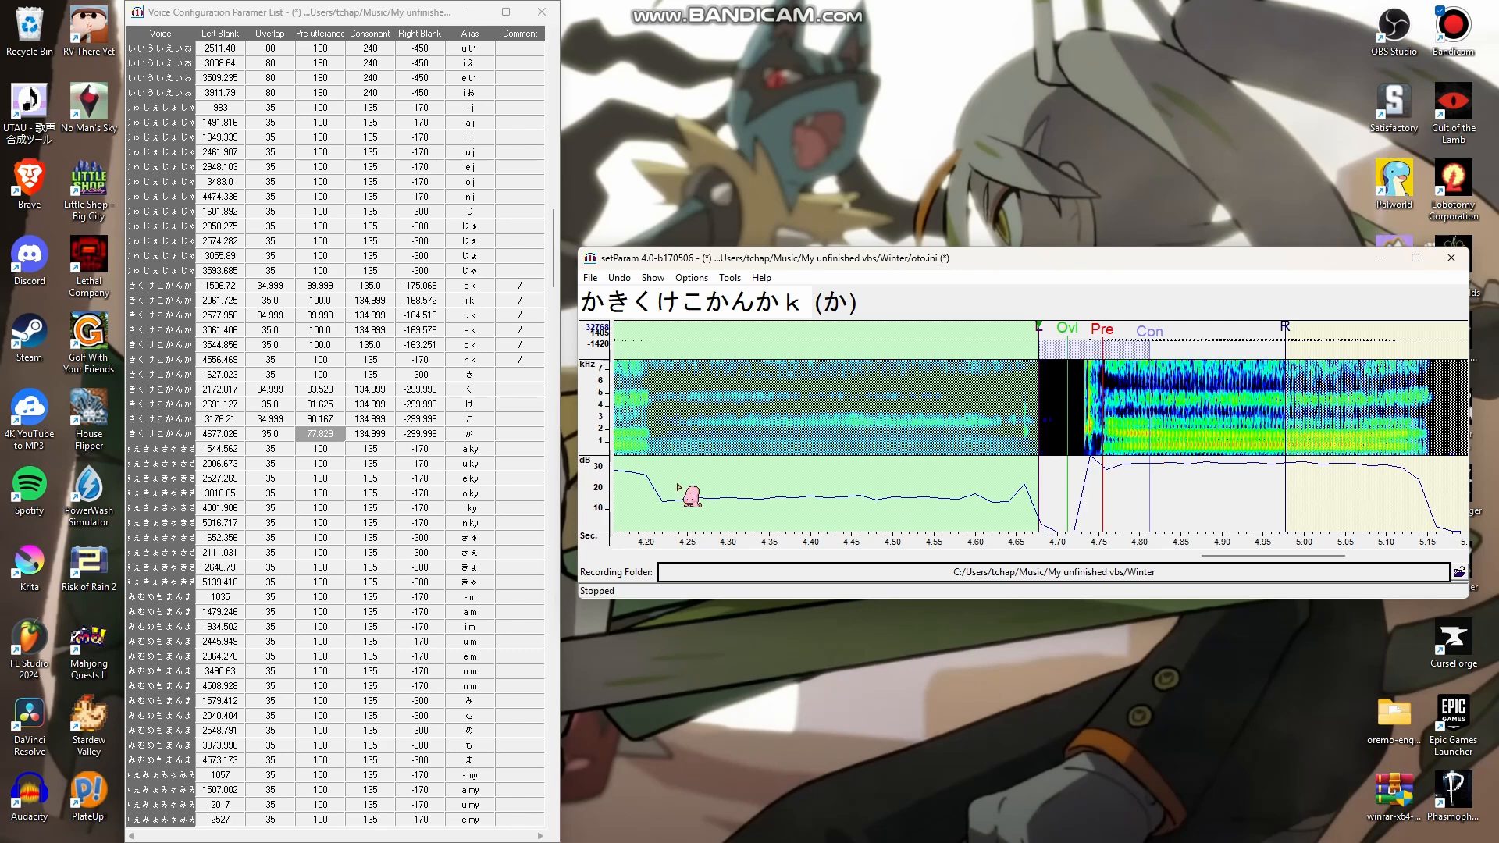
Mark the き, く, け, こ and か aliases with a "/" comment and save over the existing oto.ini
left_click_drag(521, 434, 528, 375)
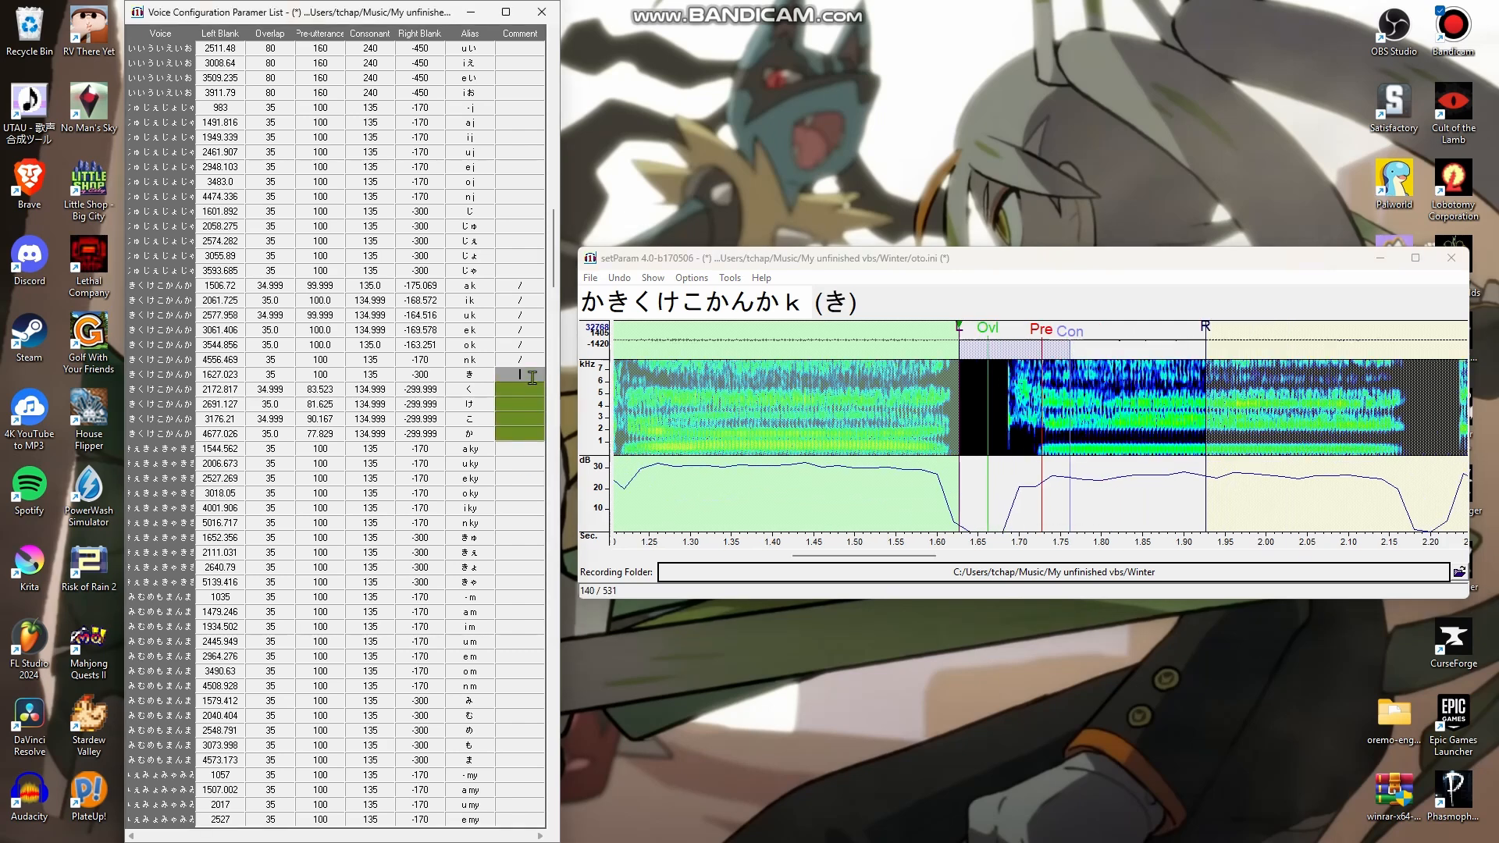
key("super")
left_click(943, 72)
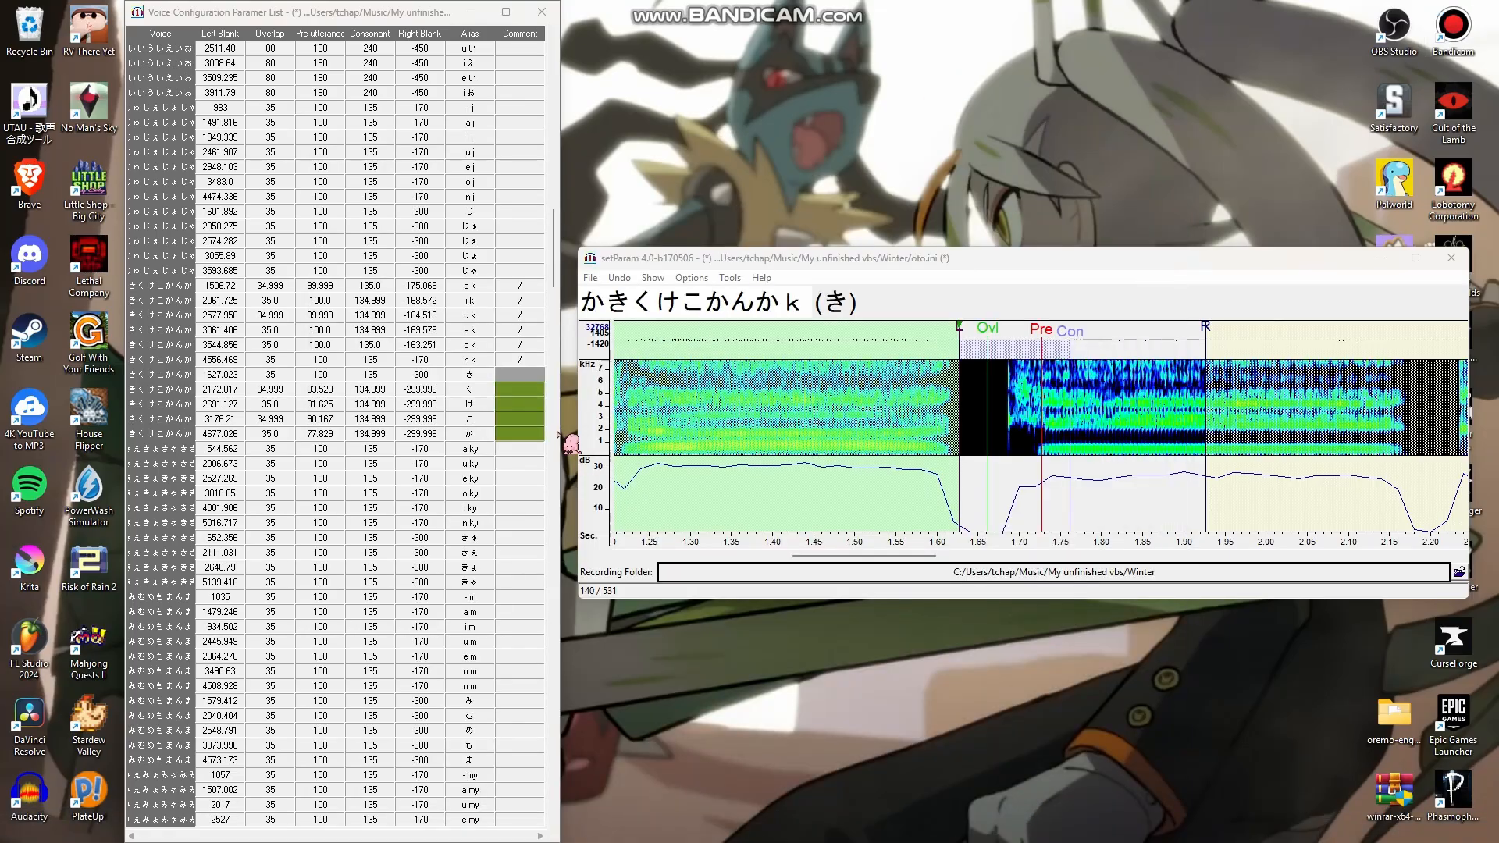
left_click(528, 369)
type("/ / / / /")
left_click_drag(535, 373, 527, 433)
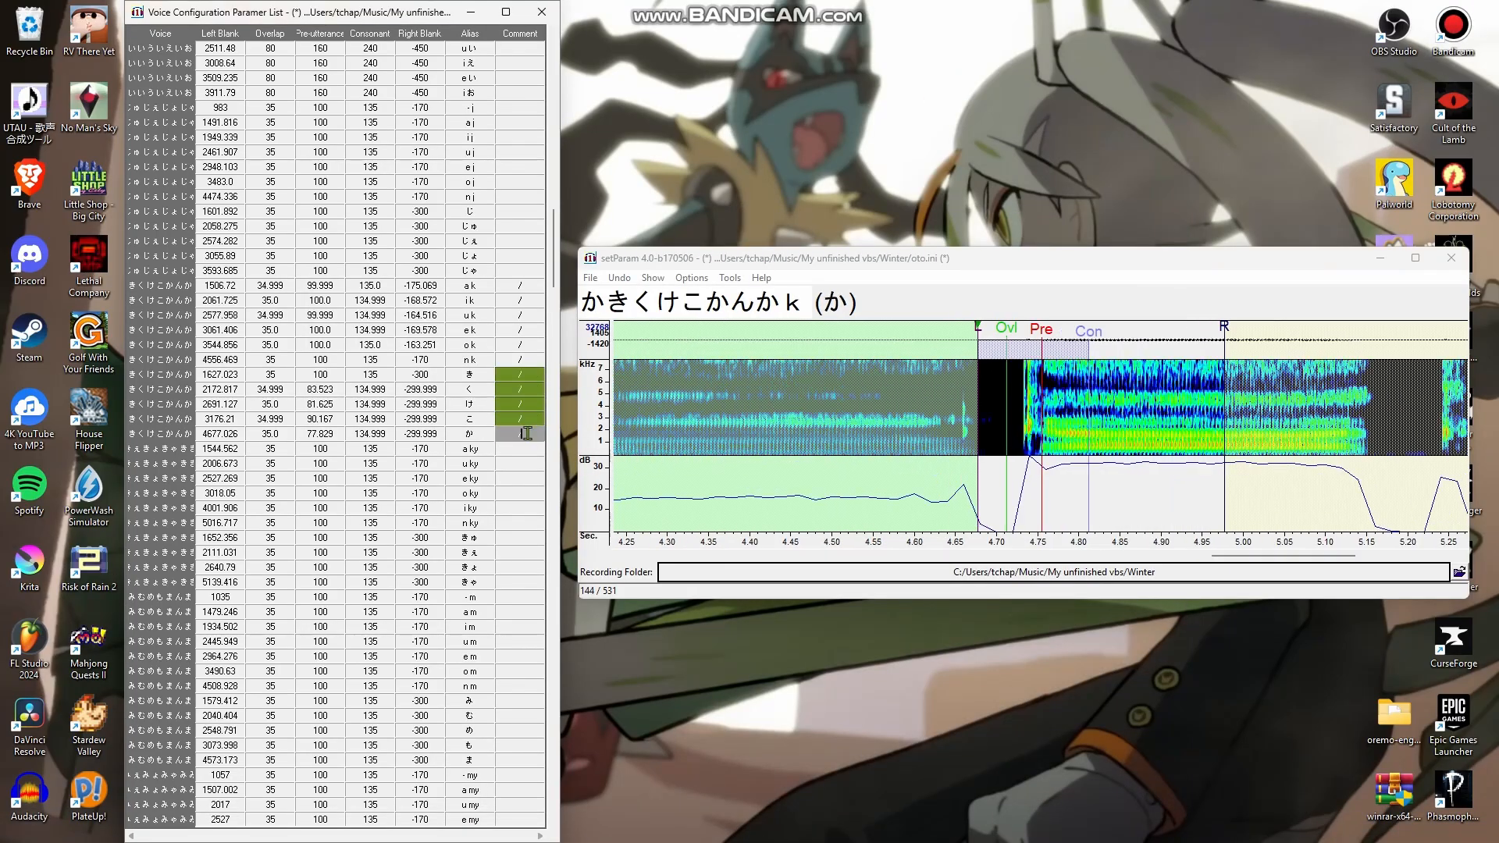
key("ctrl+s")
left_click(745, 469)
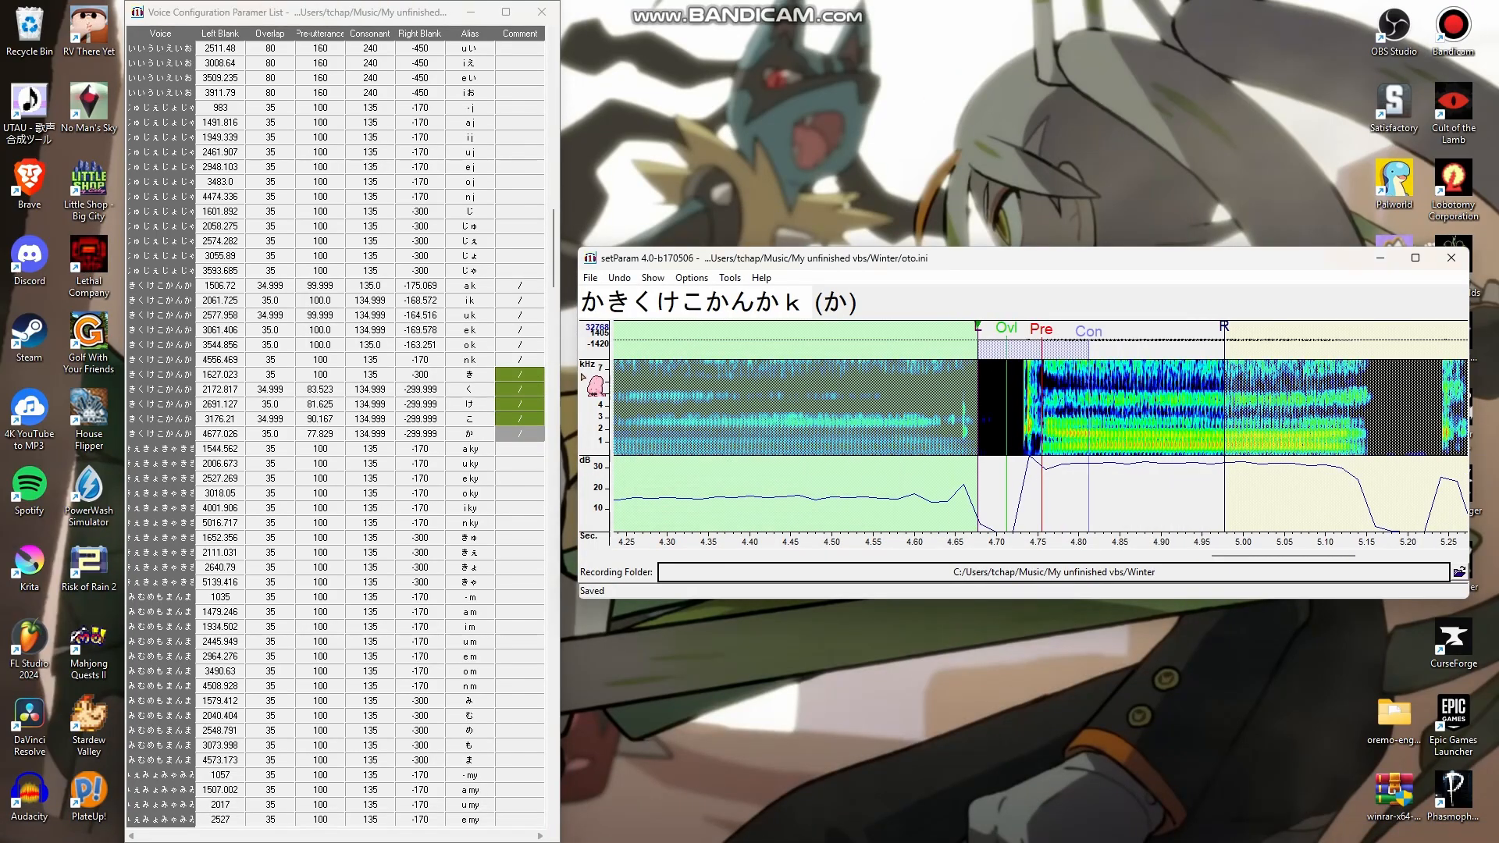
Set the すぃ alias in the s recording to left blank about 1516.8, pre-utterance about 127.2 and consonant about 182.2
left_click_drag(556, 276, 548, 460)
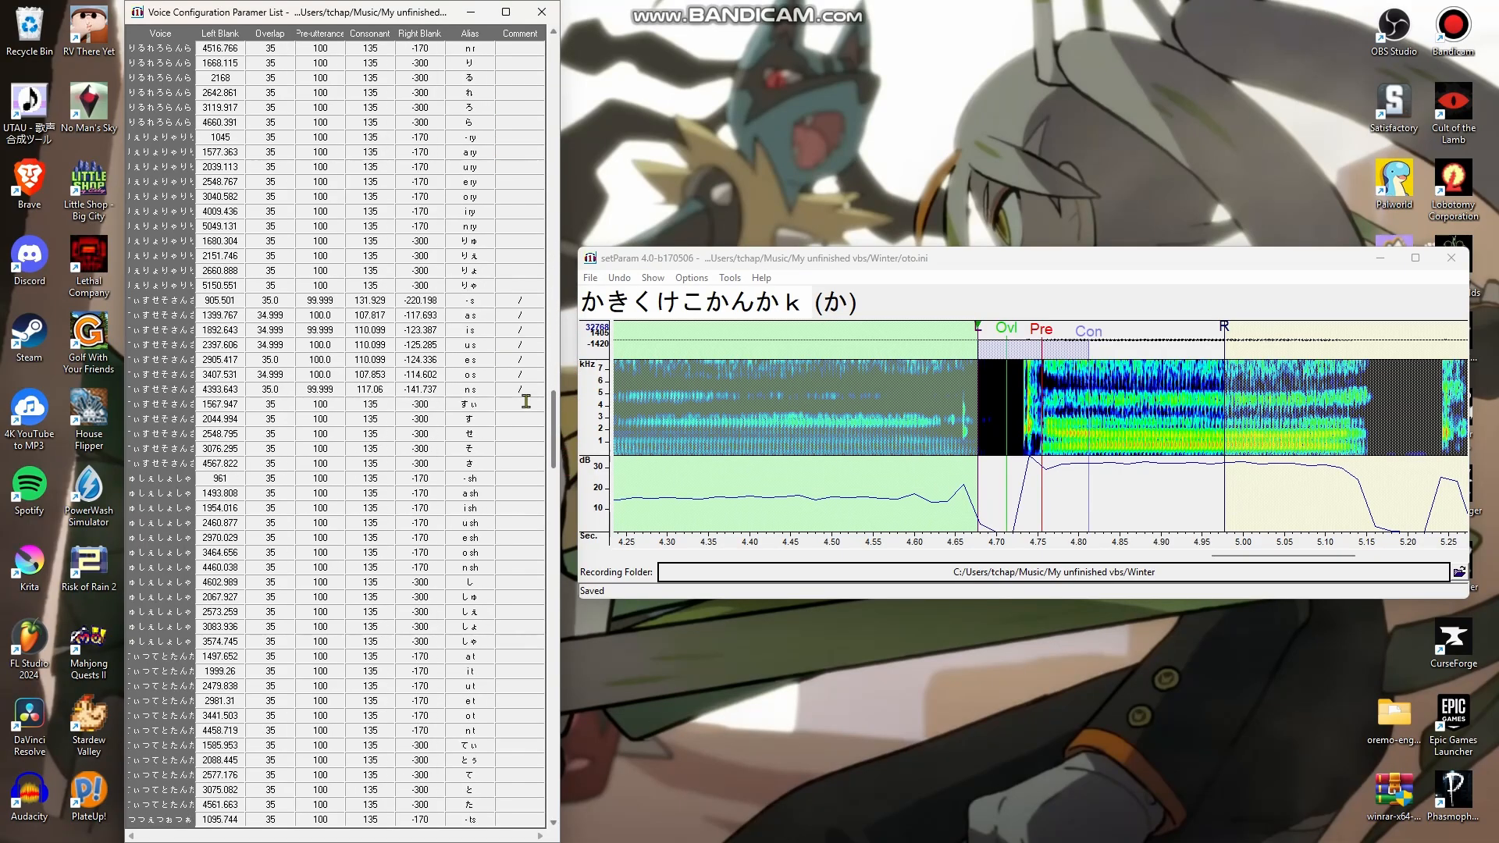
left_click(526, 403)
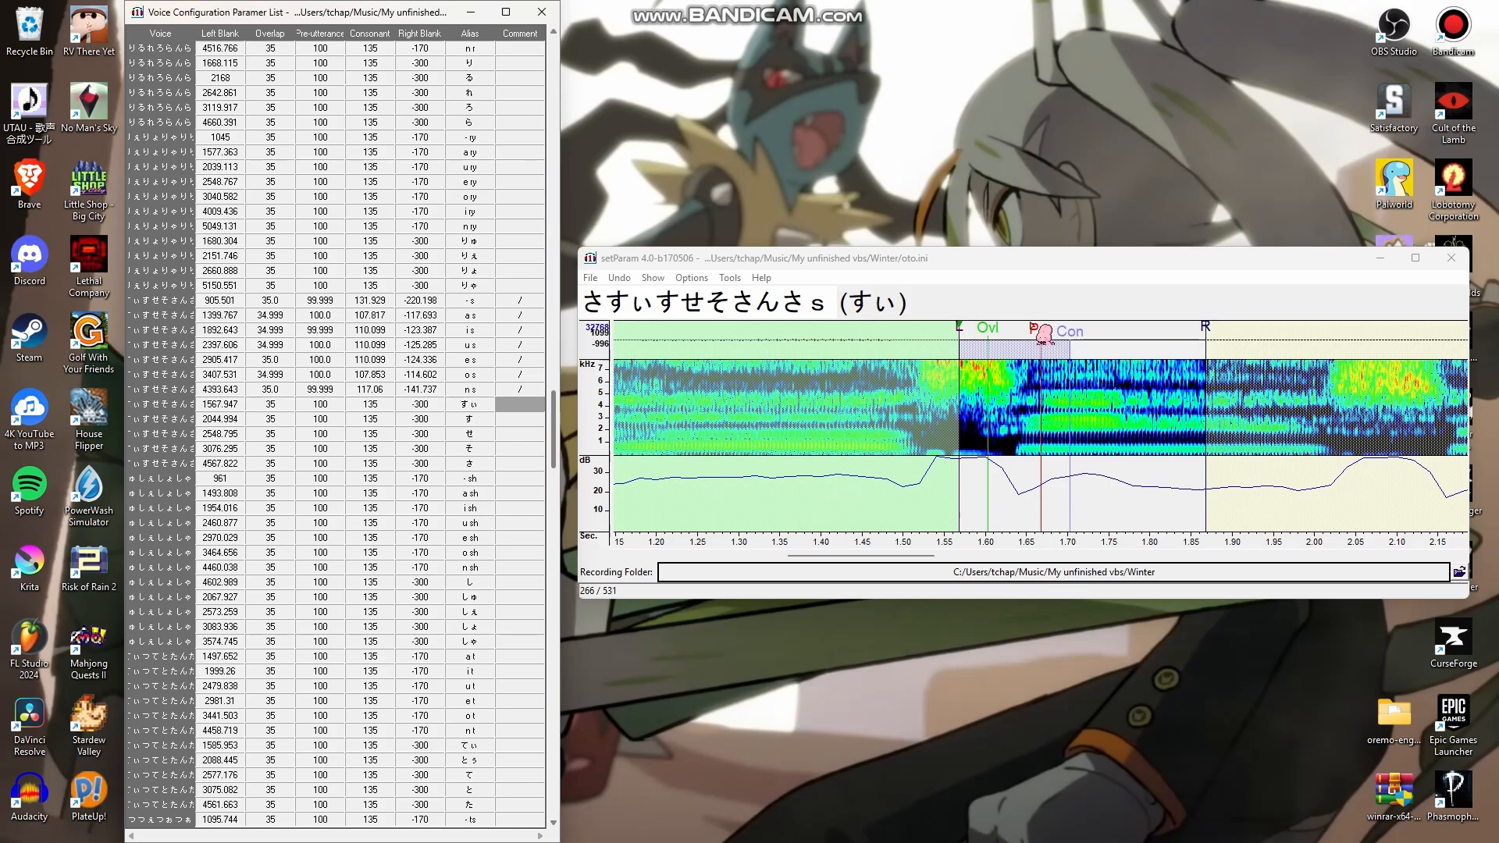
mouse_move(920, 559)
left_mouse_down()
mouse_move(857, 559)
mouse_move(990, 567)
mouse_move(908, 562)
left_mouse_up()
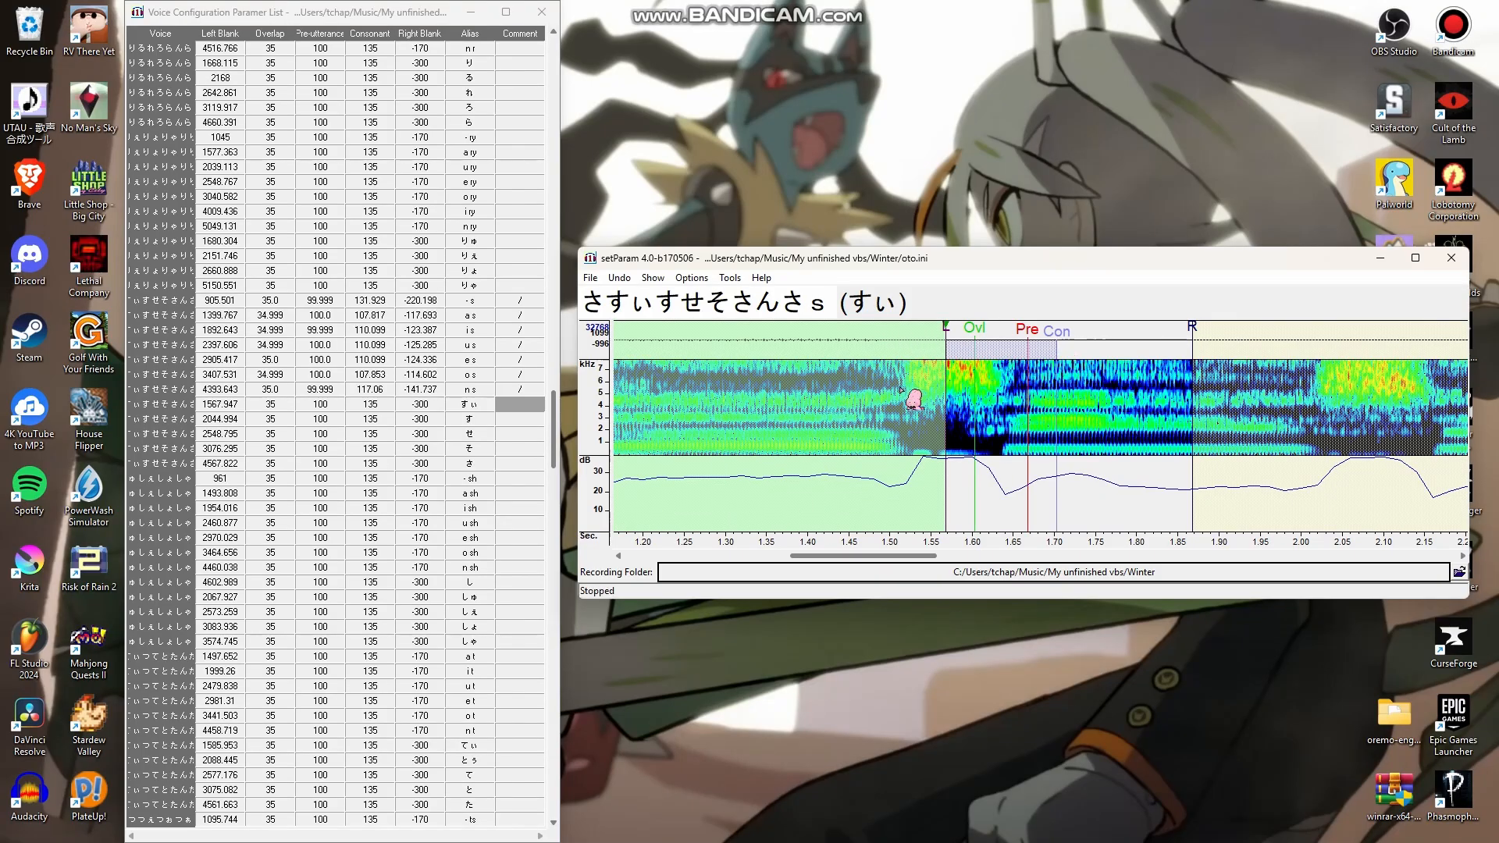
scroll(921, 398, "down", 1)
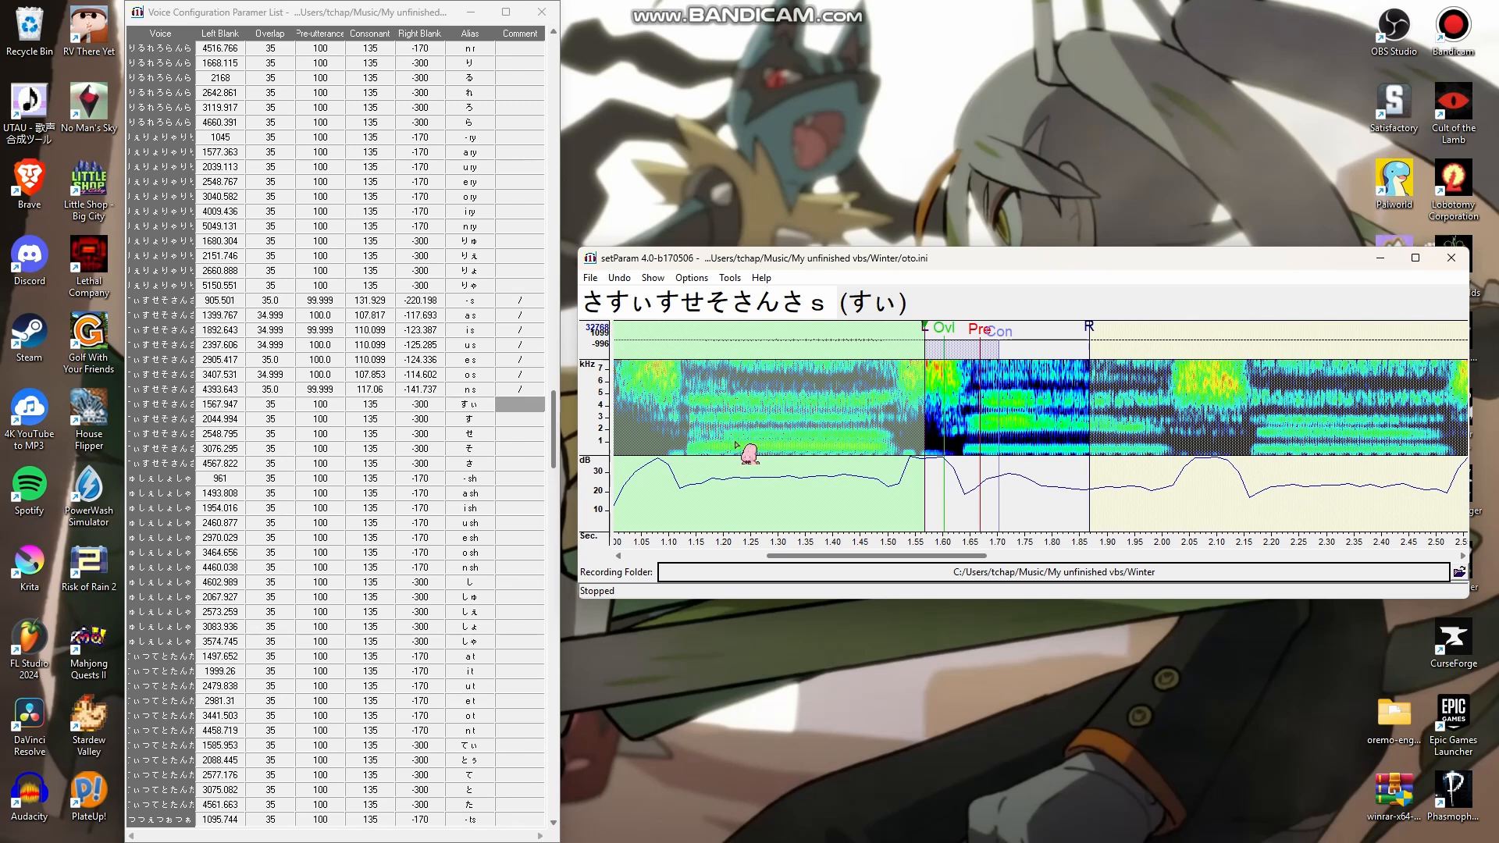
scroll(851, 485, "left", 1)
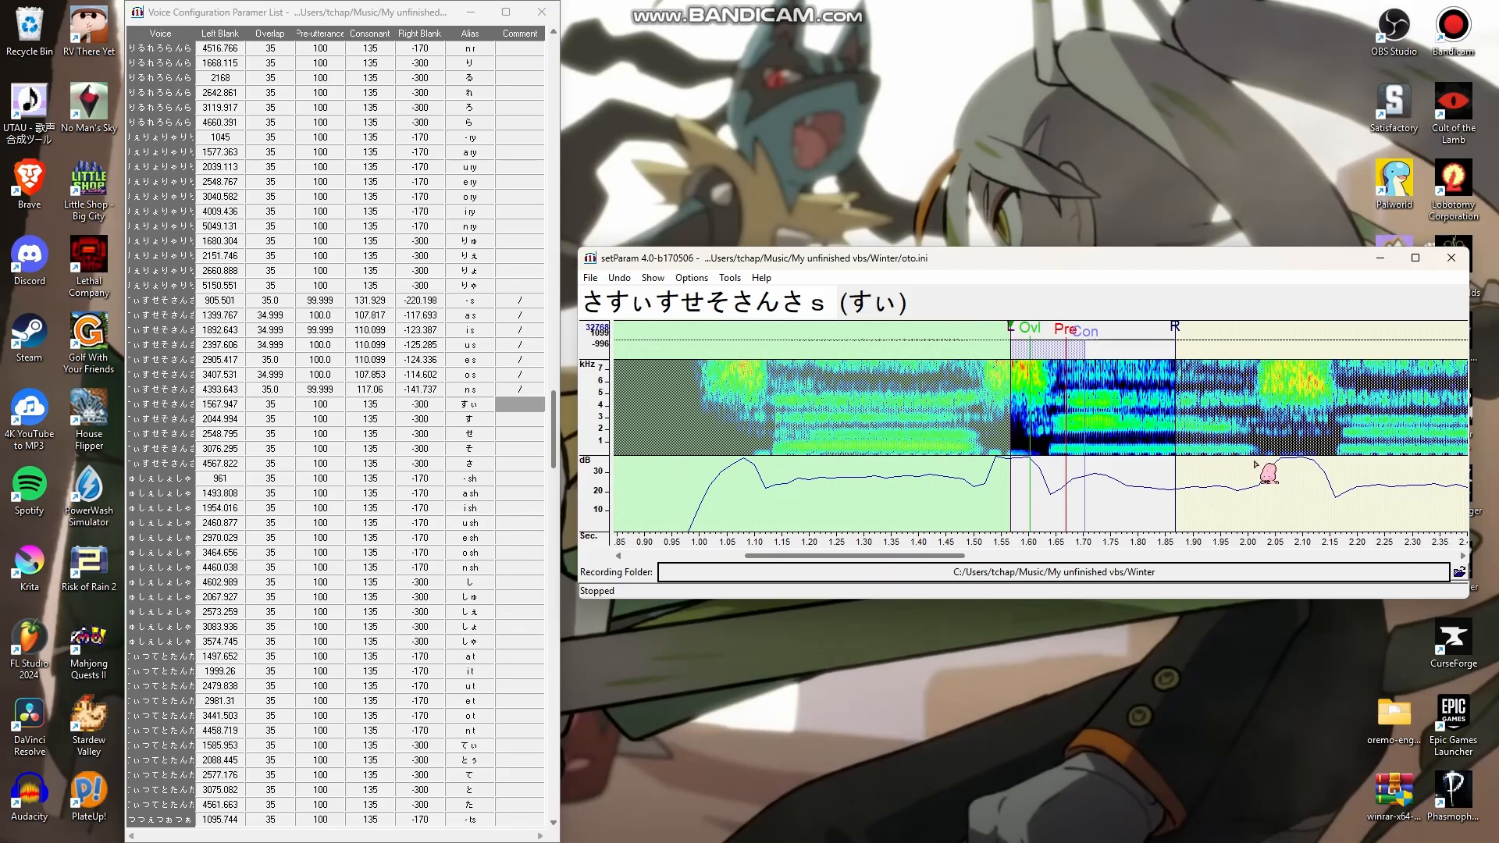
scroll(1165, 464, "down", 1)
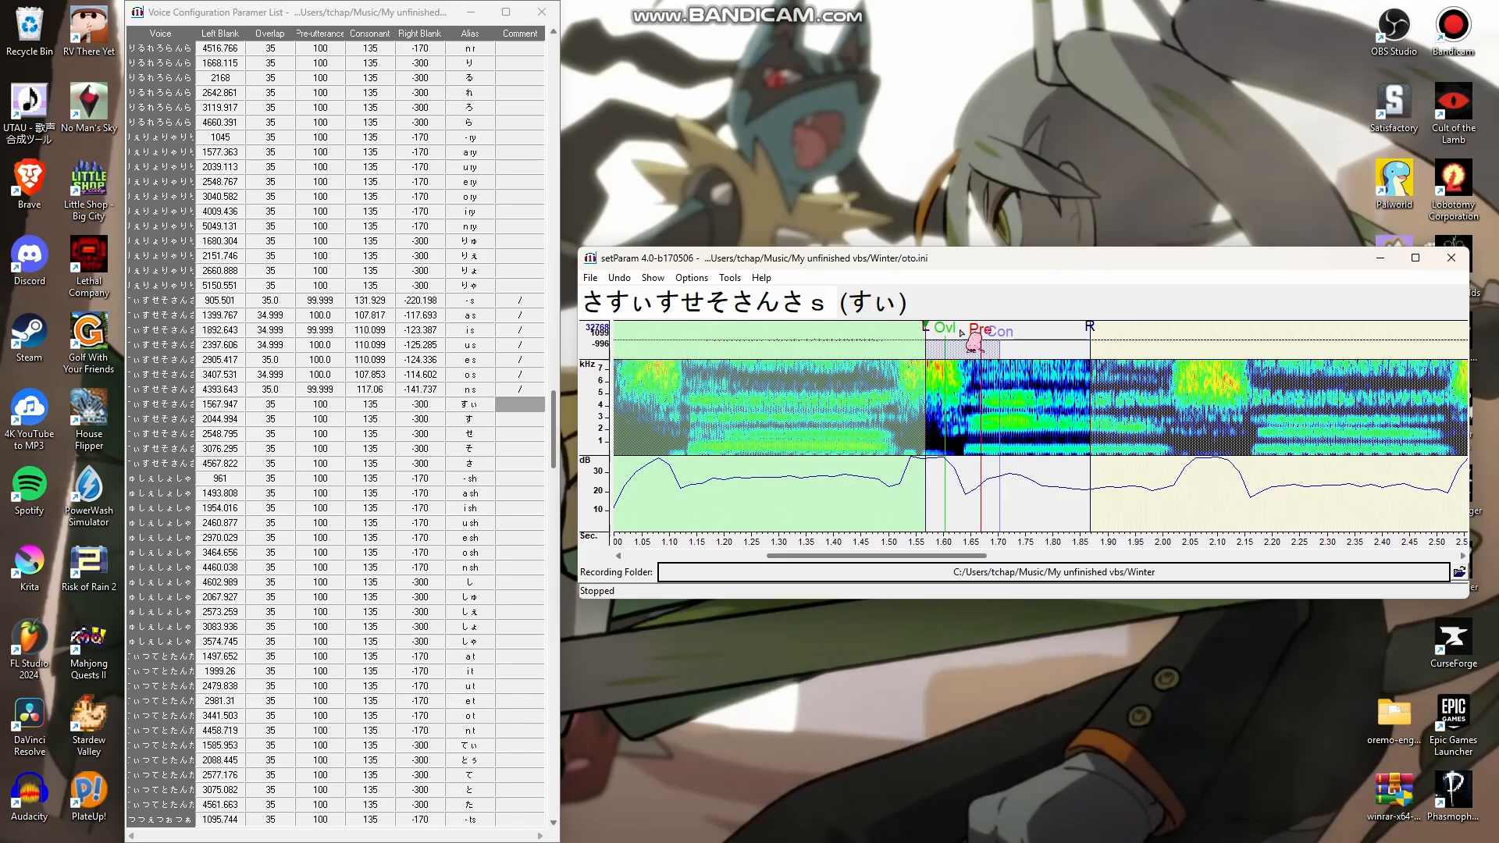
scroll(943, 378, "up", 1)
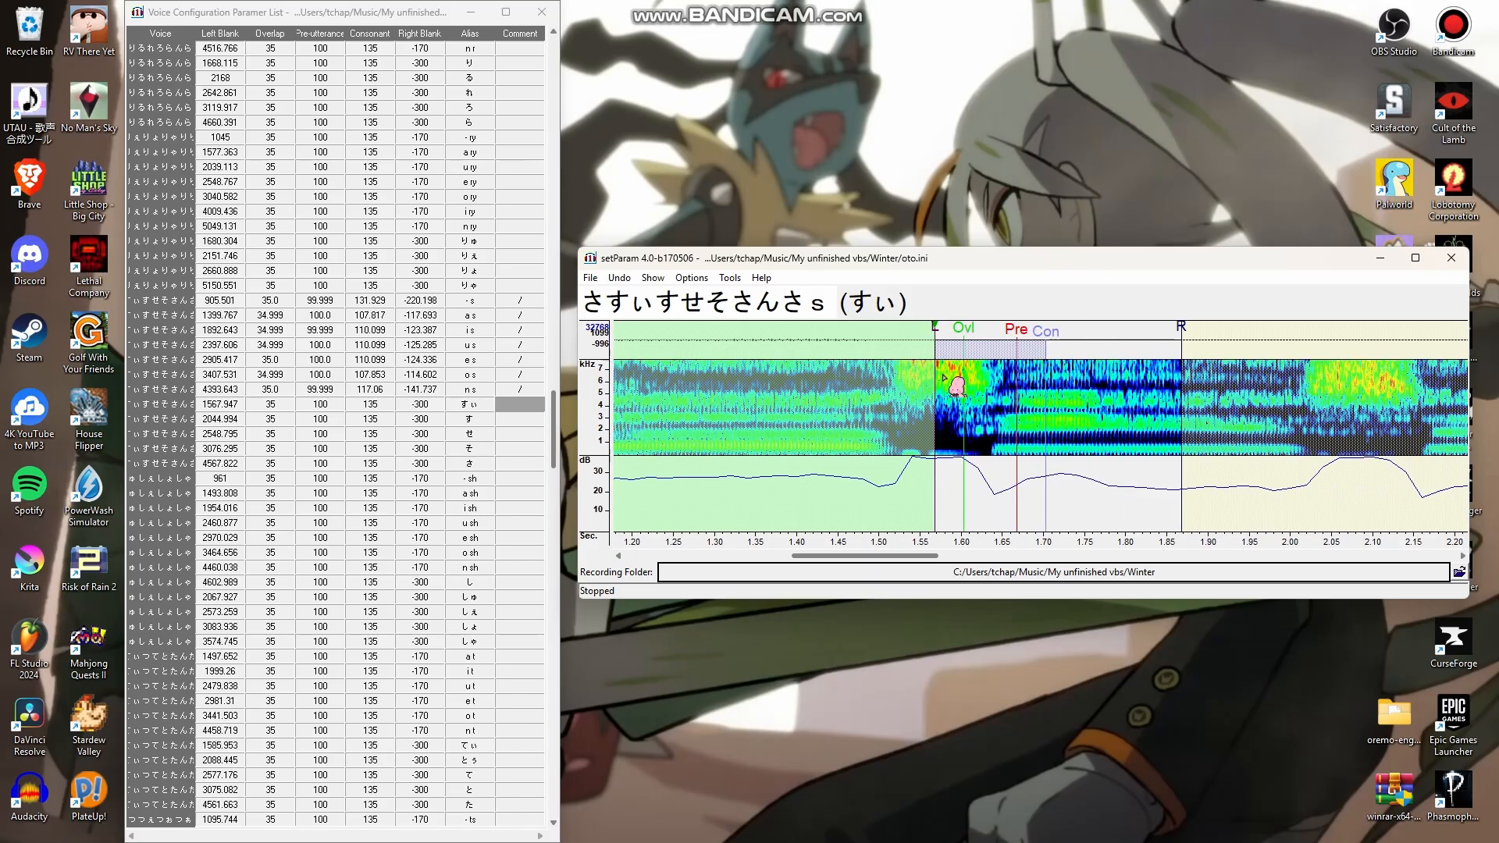
left_click_drag(948, 342, 929, 349)
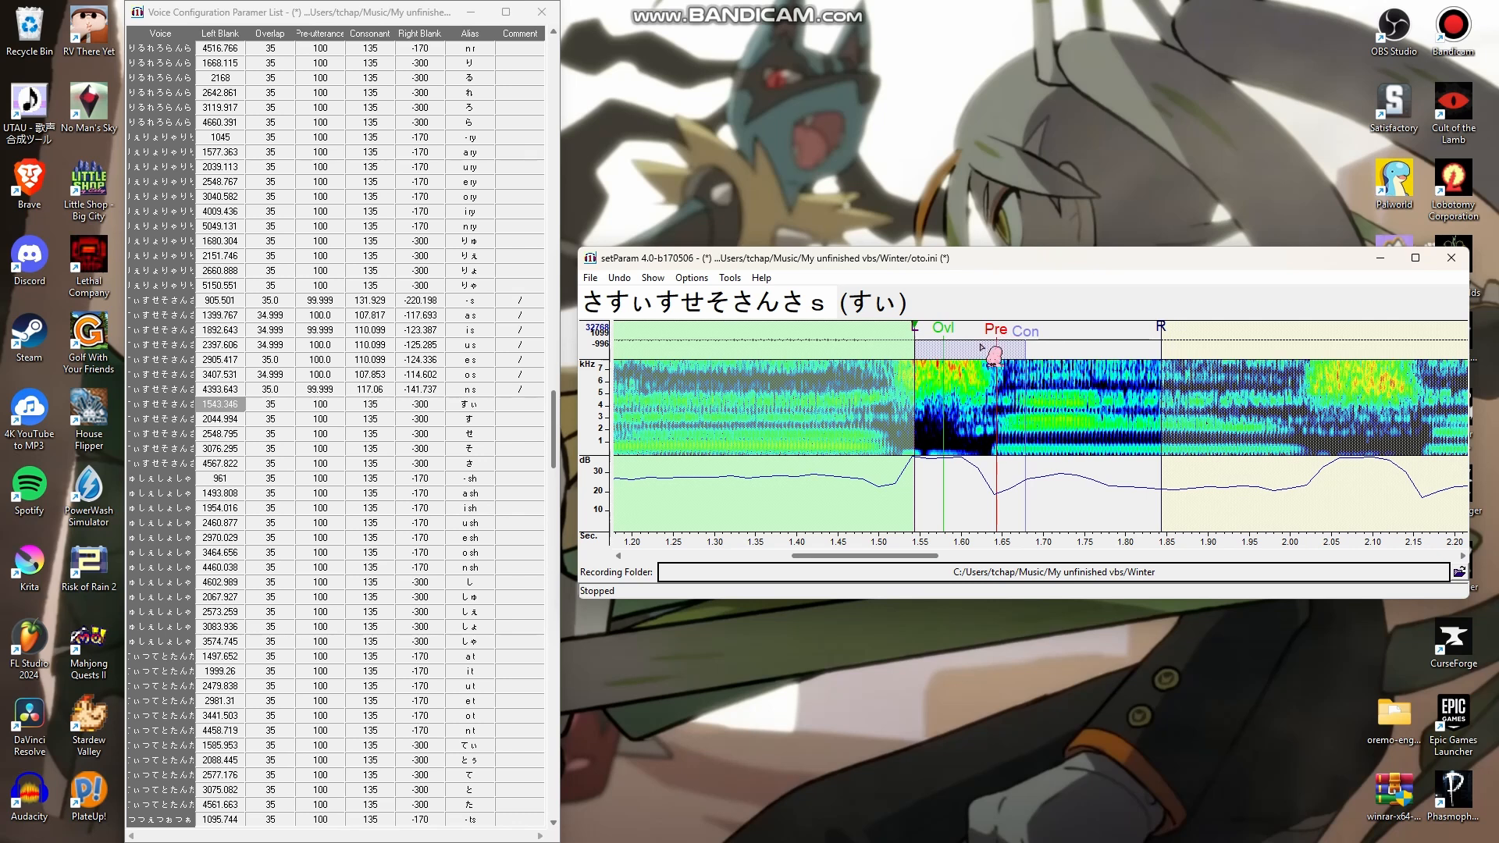
left_click_drag(929, 340, 908, 359)
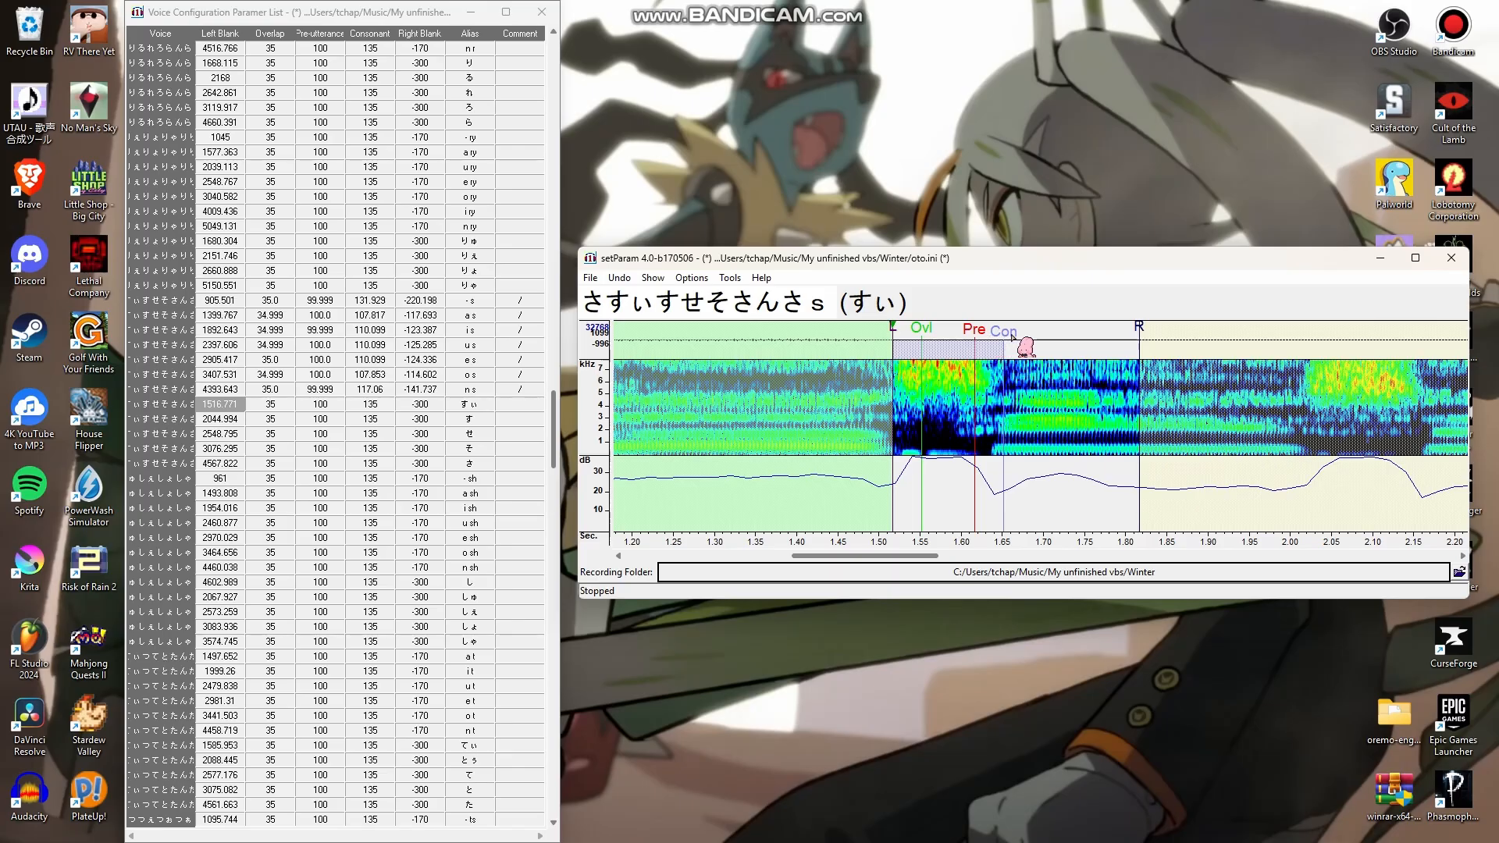
mouse_move(1012, 338)
left_mouse_down()
mouse_move(1058, 335)
mouse_move(981, 331)
mouse_move(990, 343)
left_mouse_up()
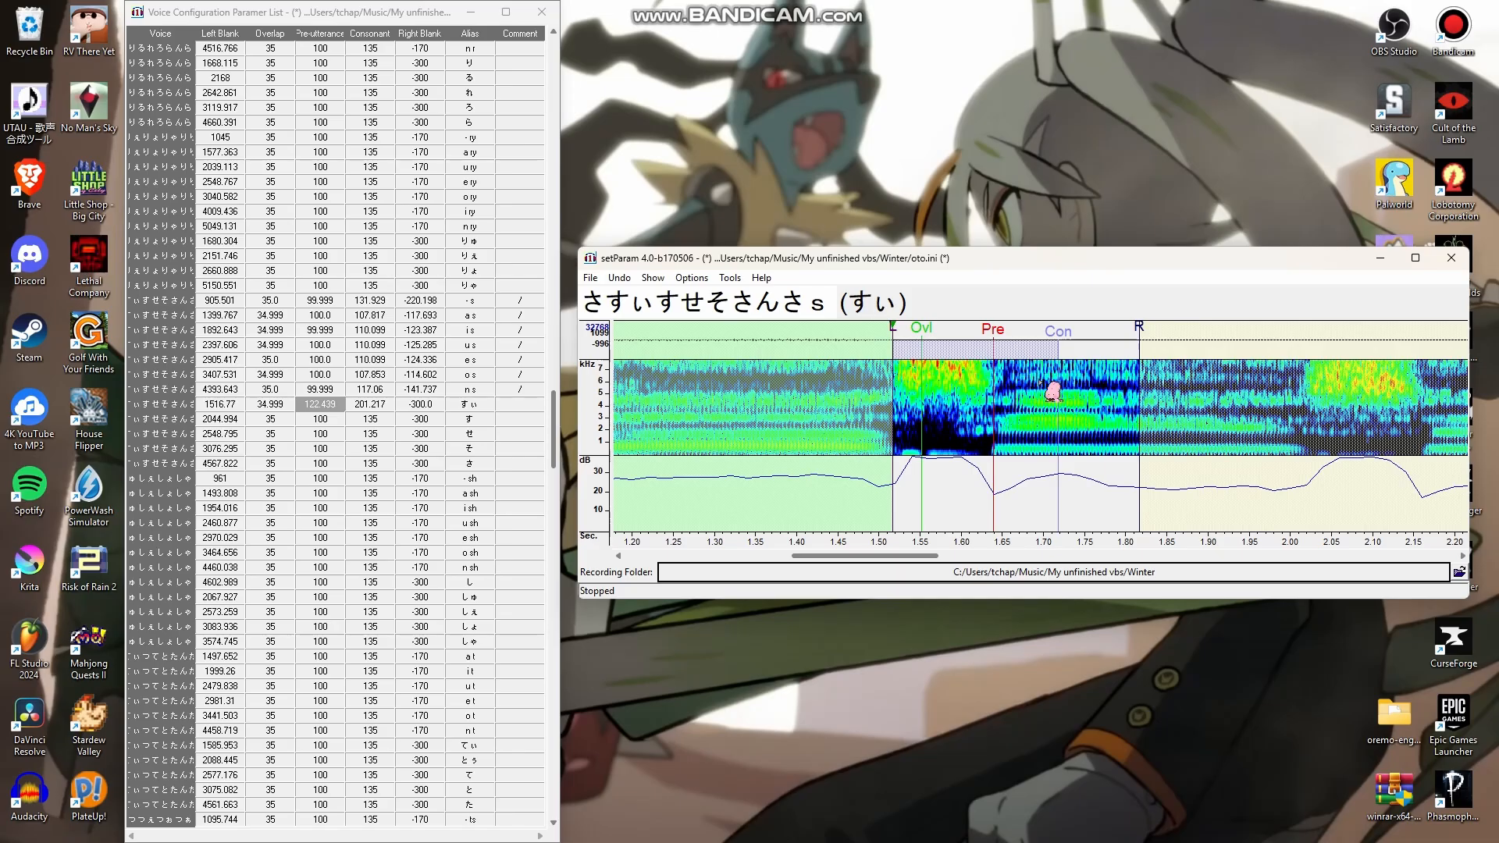
left_click_drag(993, 334, 1044, 338)
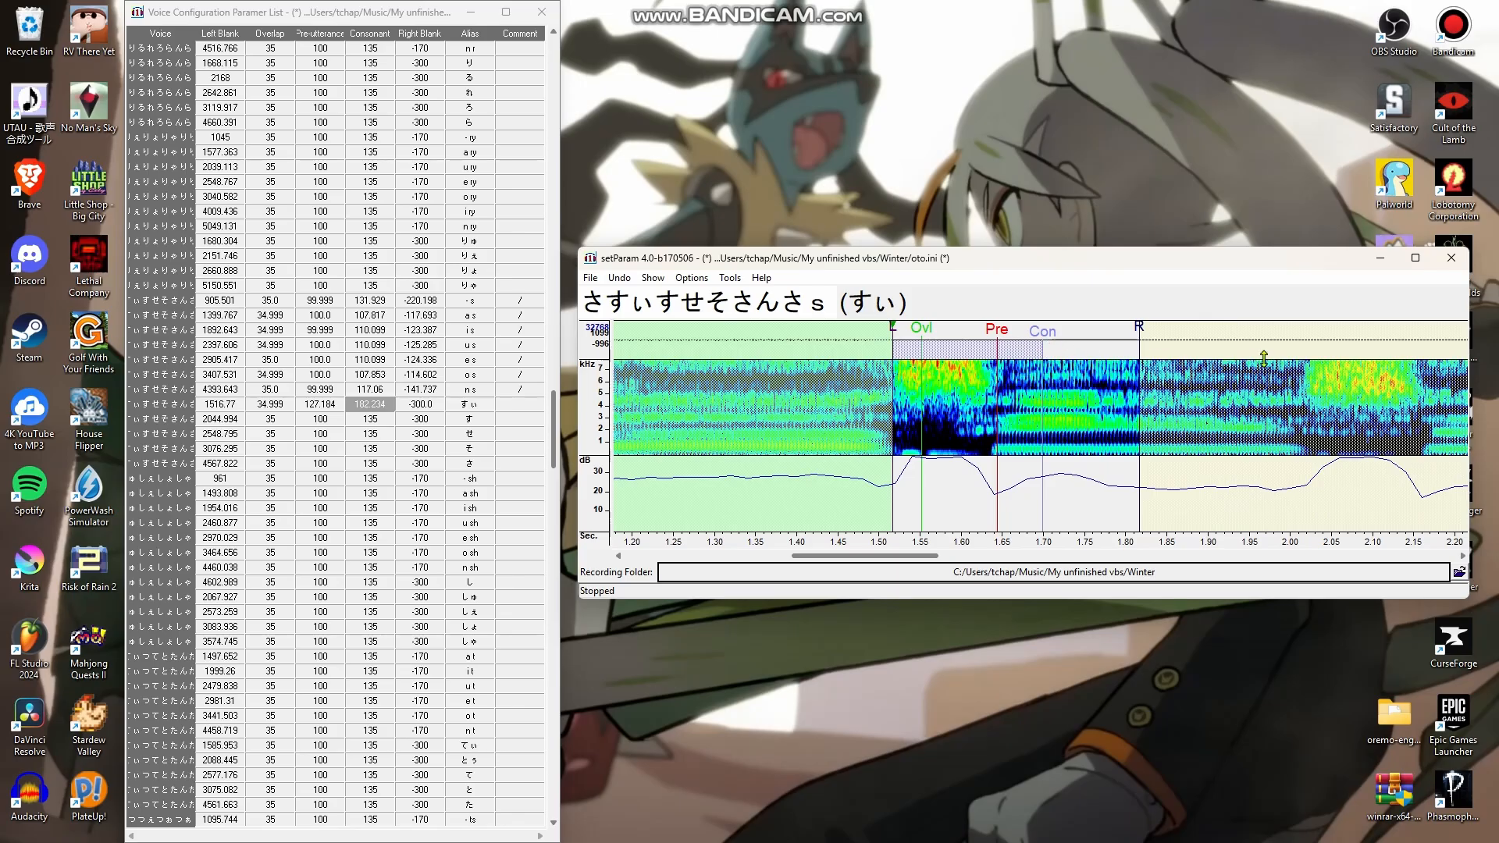
Set す's left blank to about 2019.8, pre-utterance to about 144.3 and consonant to about 197.4
key("Down")
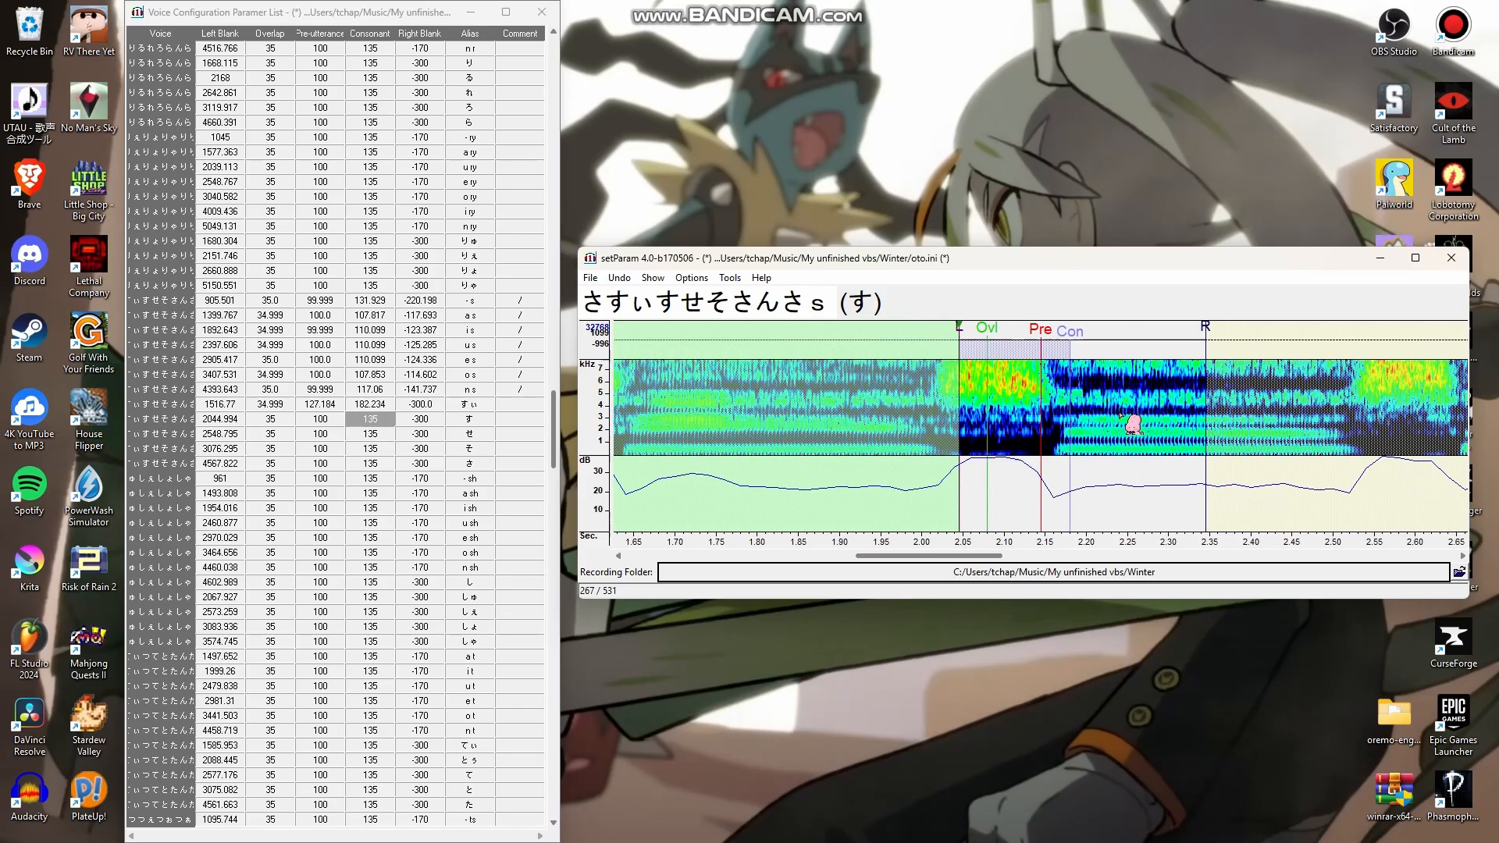
left_click_drag(971, 344, 951, 345)
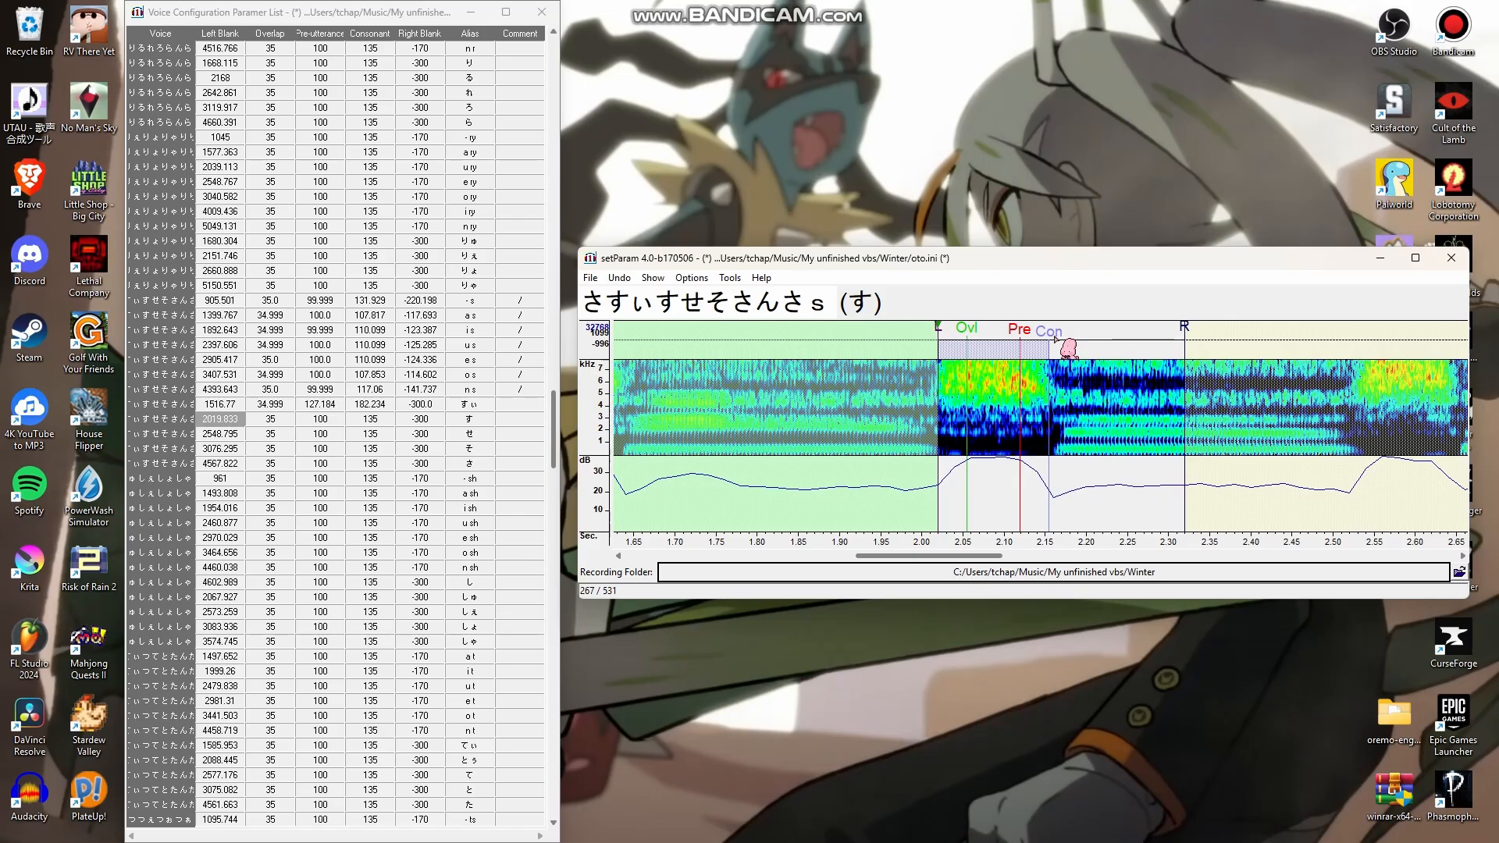
left_click_drag(1051, 339, 1125, 341)
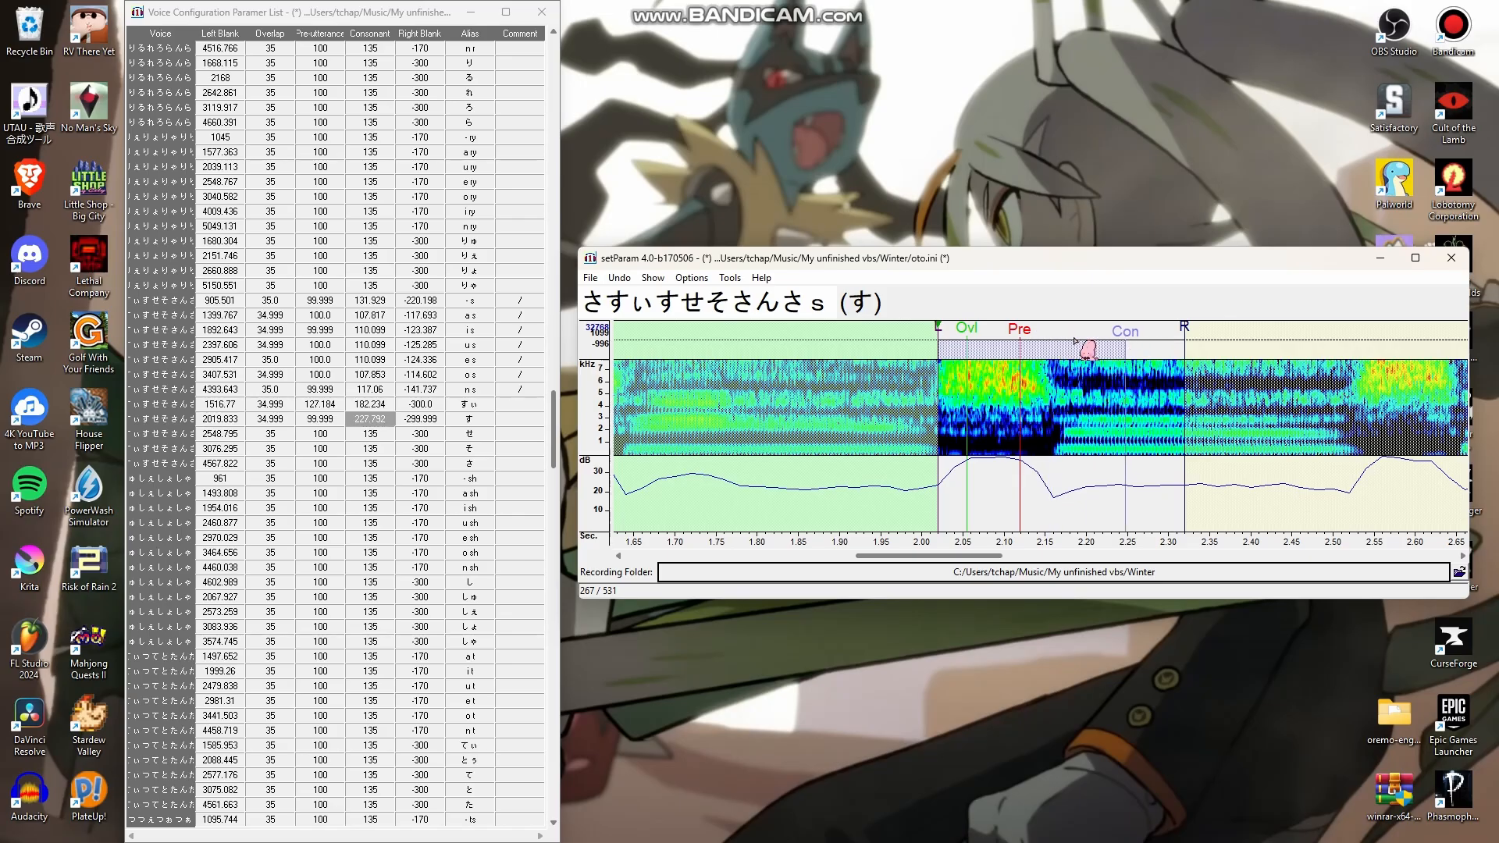
left_click_drag(1016, 334, 1058, 333)
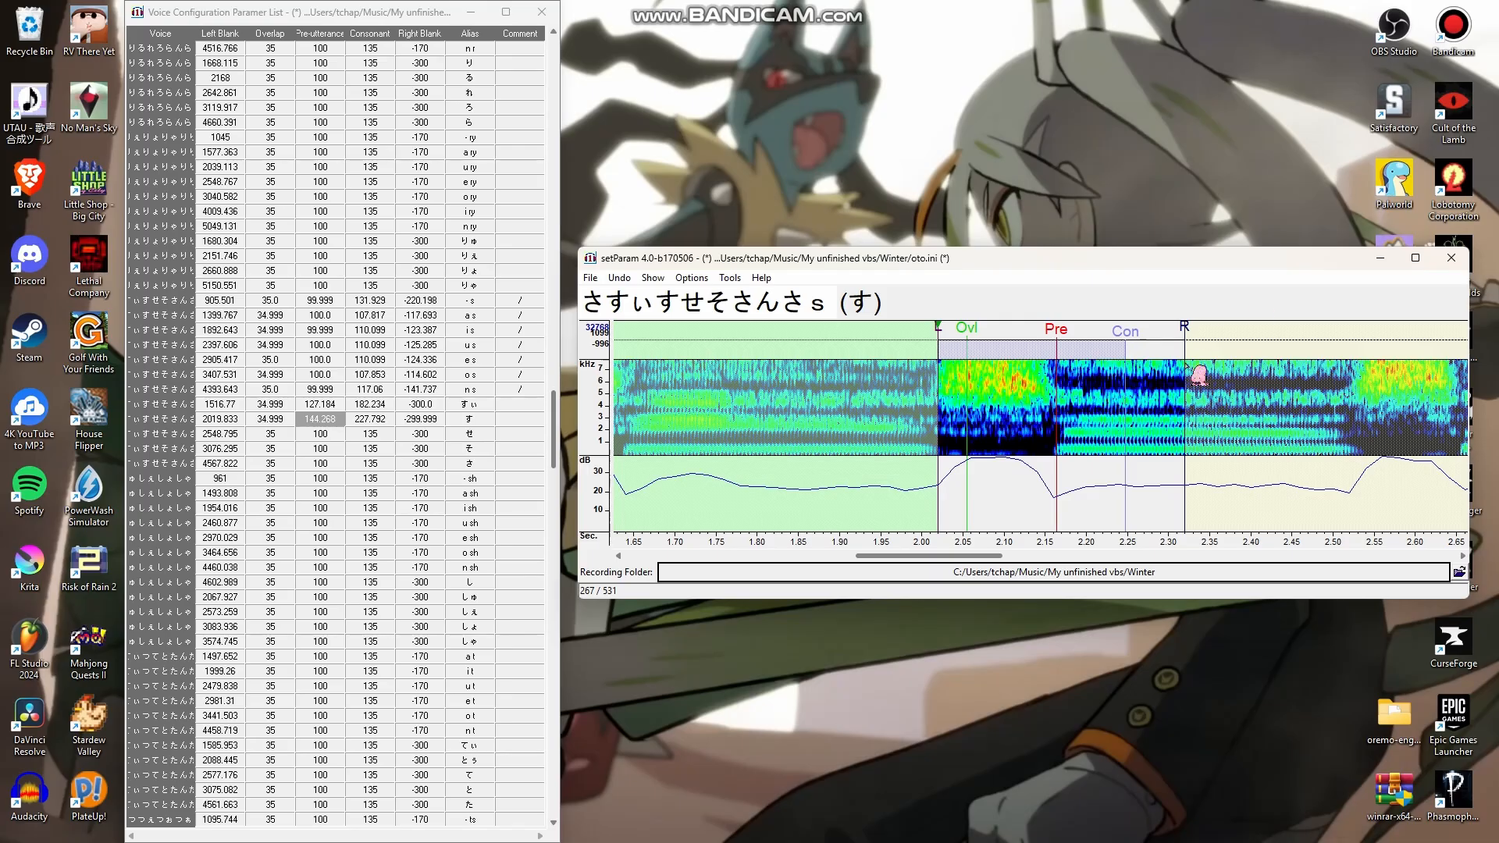
left_click_drag(1125, 344, 1100, 343)
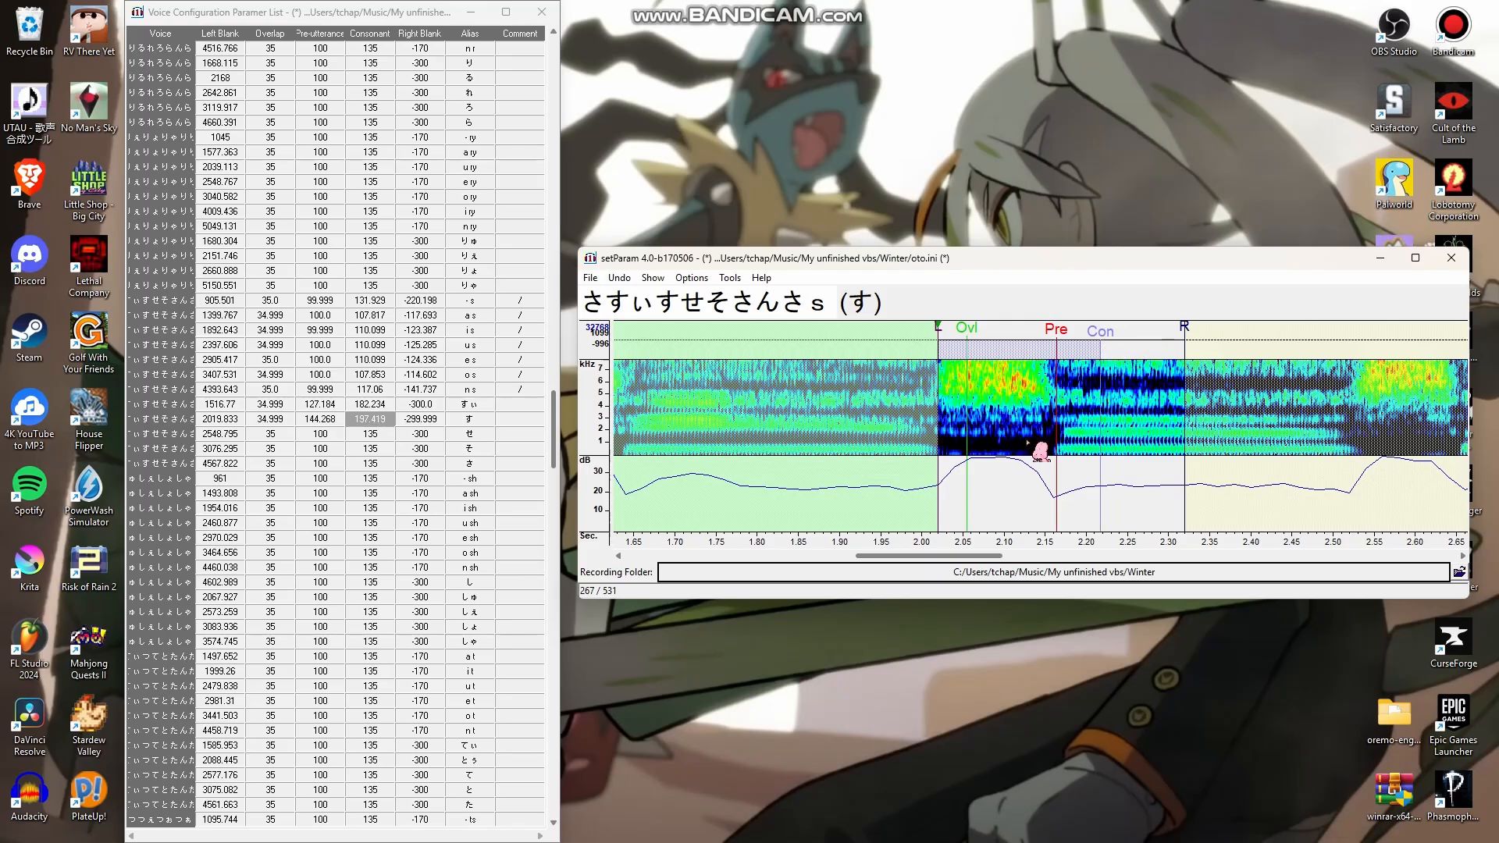
Set せ's left blank to about 2523.8, pre-utterance to about 133.8 and consonant to about 183.2
key("Down")
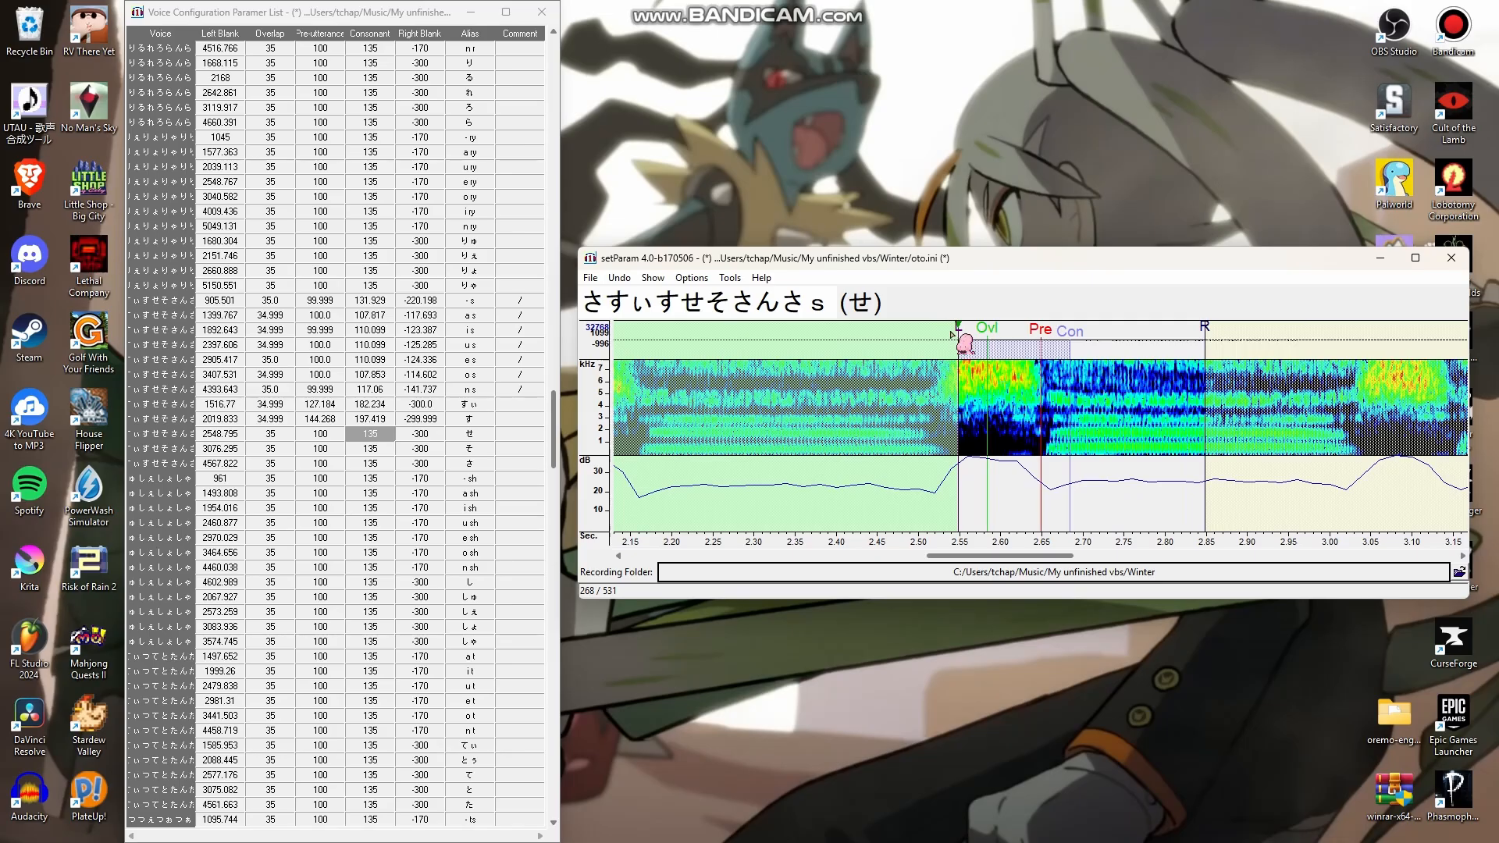
left_click_drag(952, 335, 940, 328)
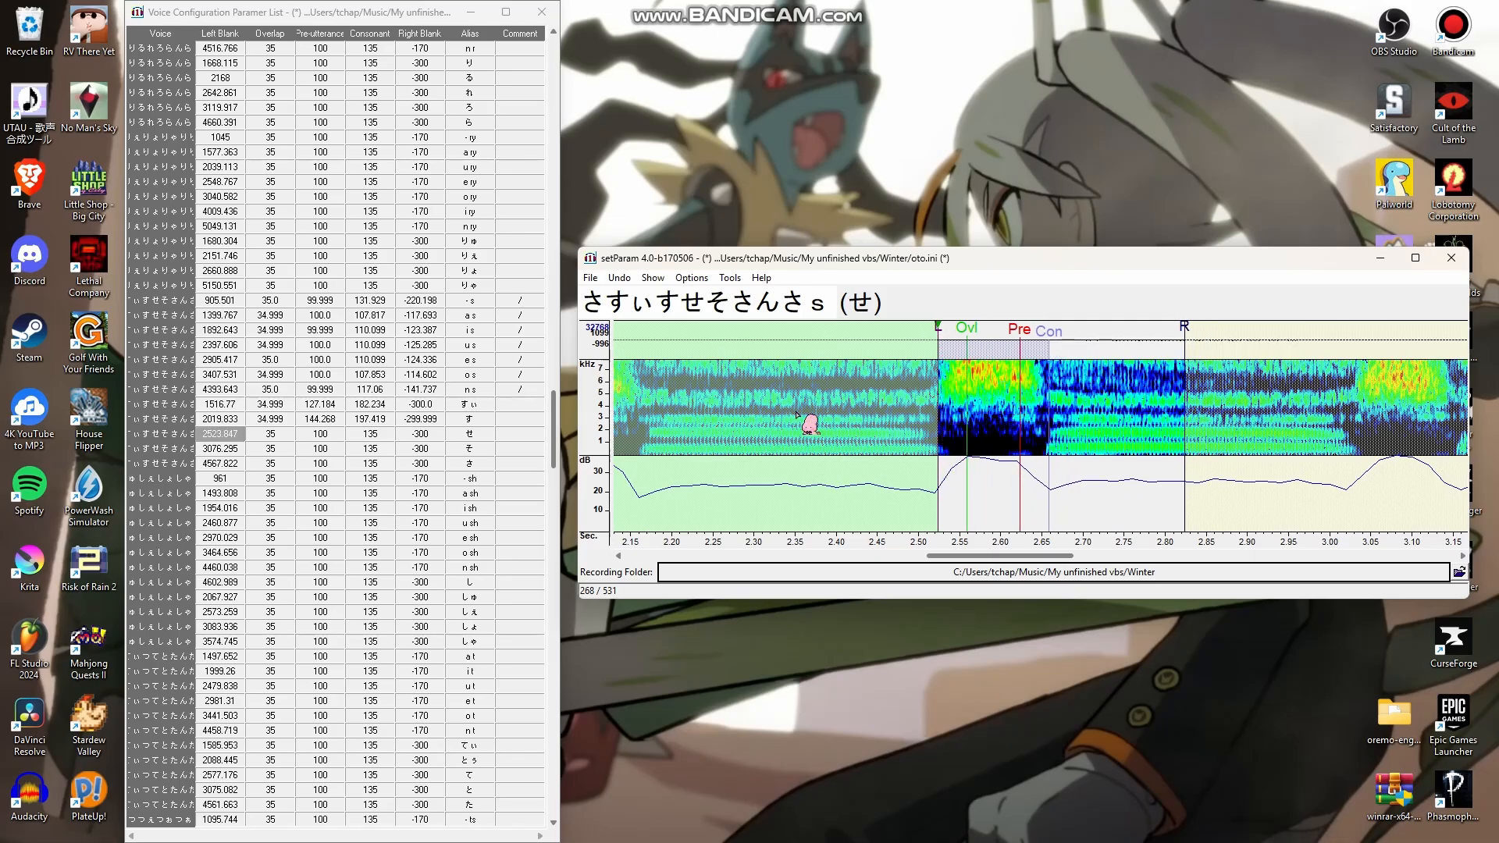
left_click_drag(1058, 338, 1124, 335)
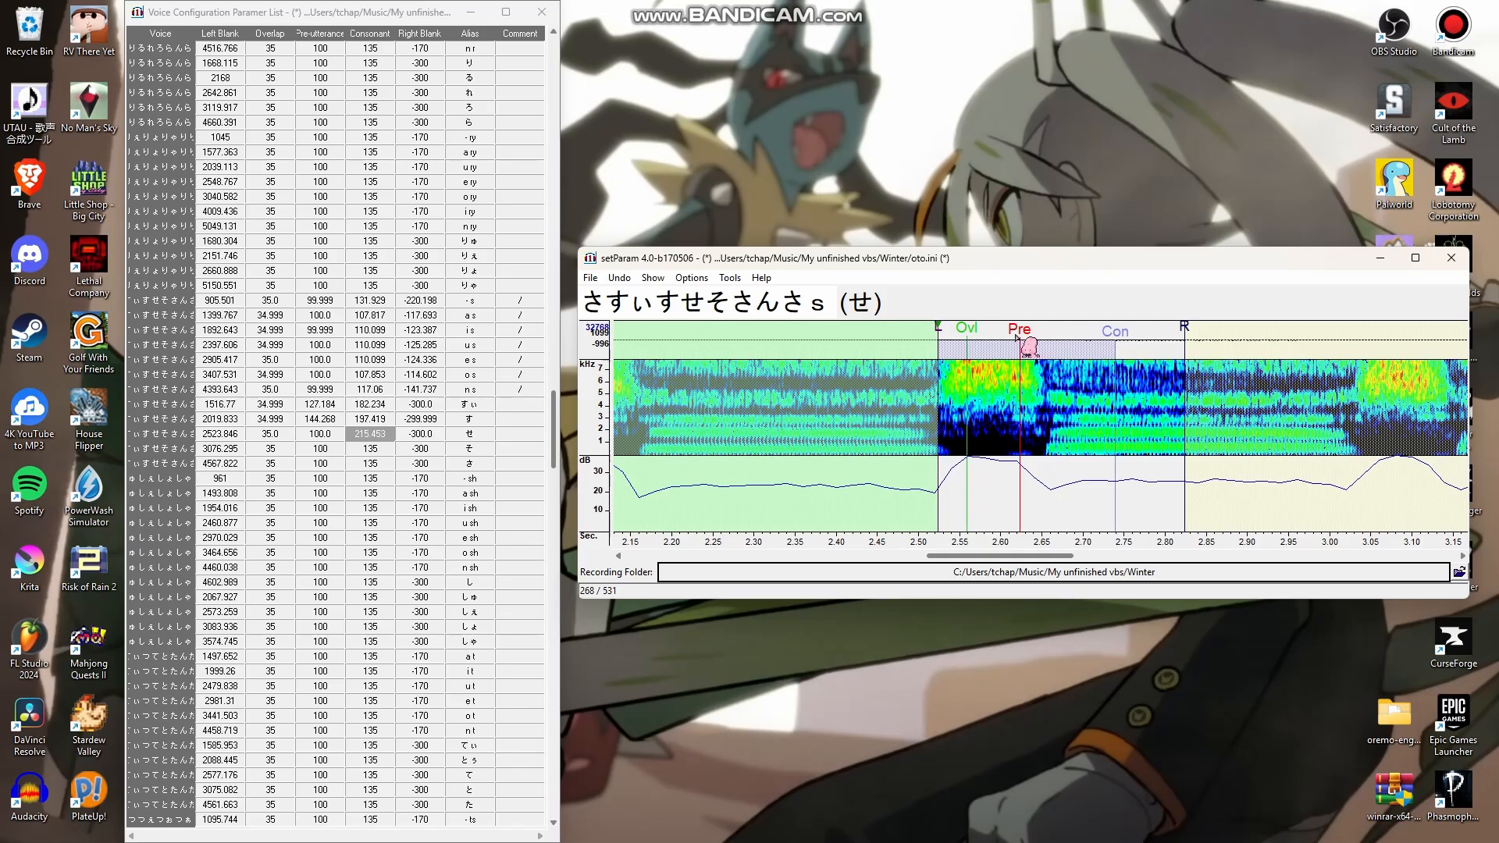
left_click_drag(1023, 335, 1089, 338)
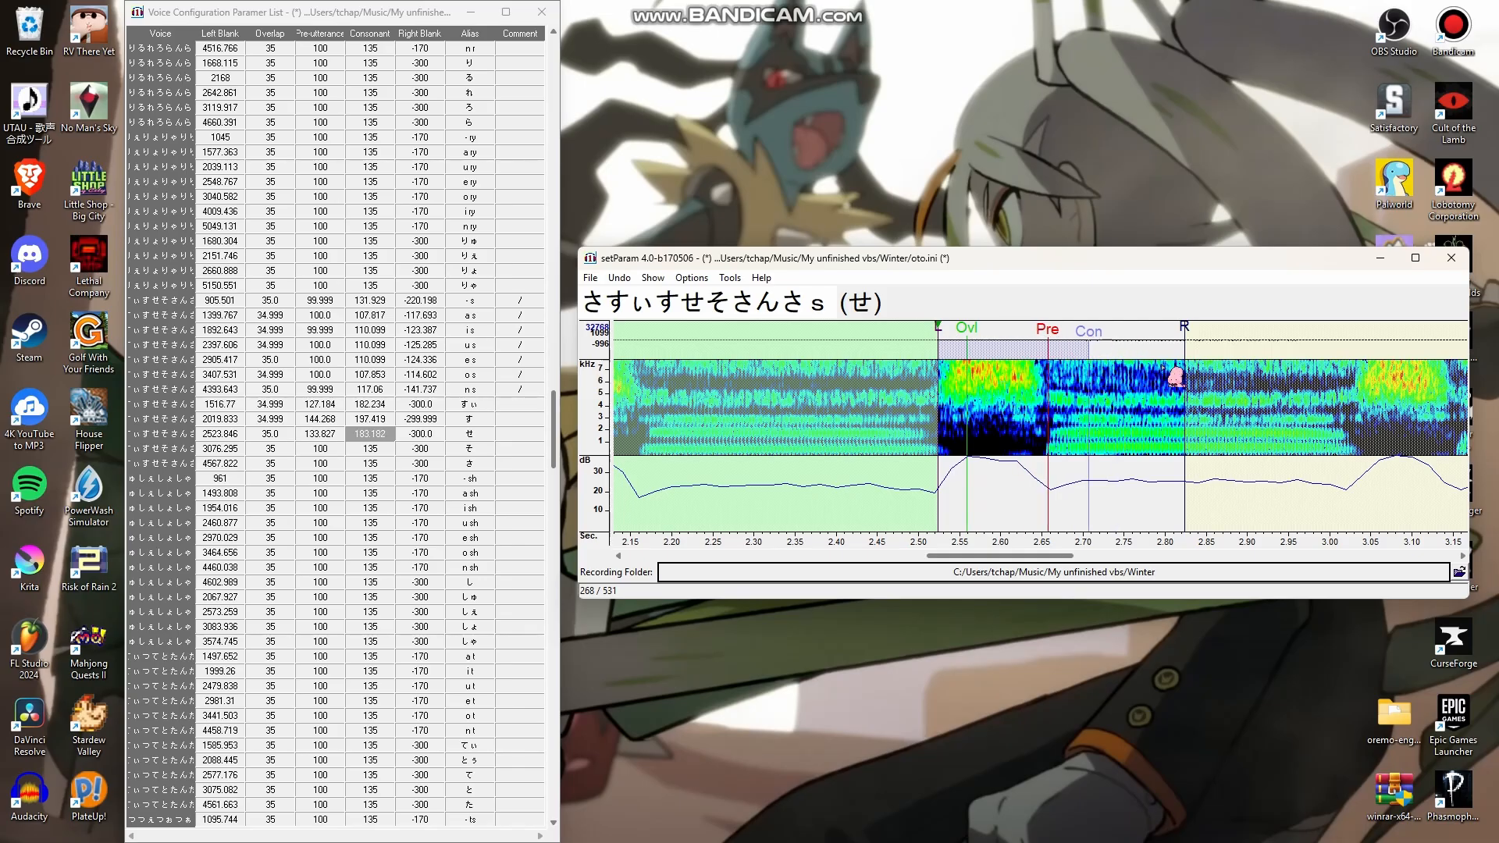
Set そ's left blank to about 3028.8, pre-utterance to about 128.1 and consonant to about 168.9, and adjust さ's timing markers
key("Down")
left_click_drag(970, 336, 933, 342)
left_click_drag(1036, 338, 1113, 353)
left_click_drag(995, 336, 1027, 336)
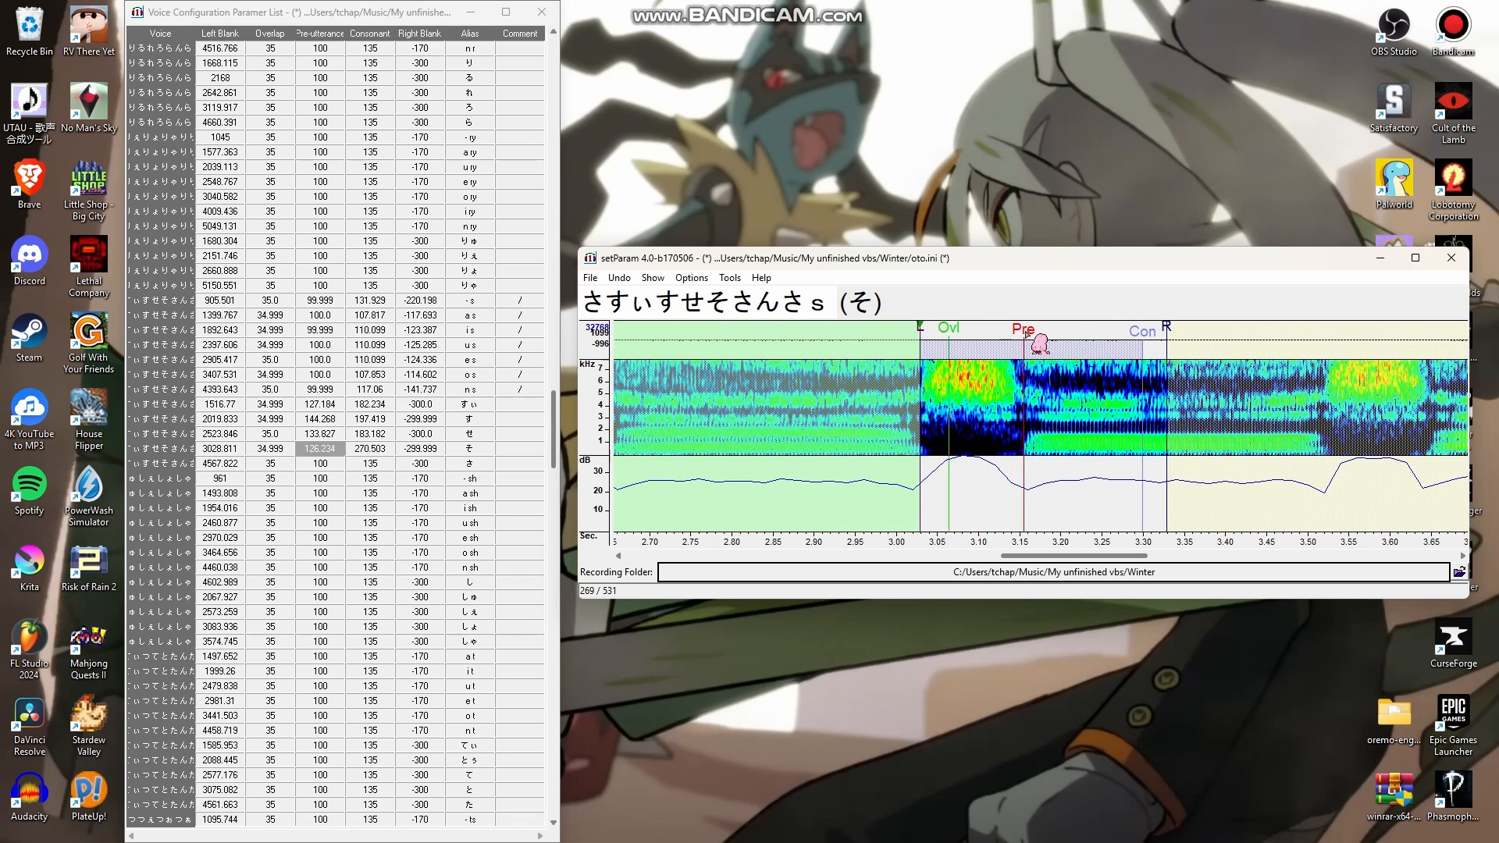
left_click_drag(1130, 331, 1059, 348)
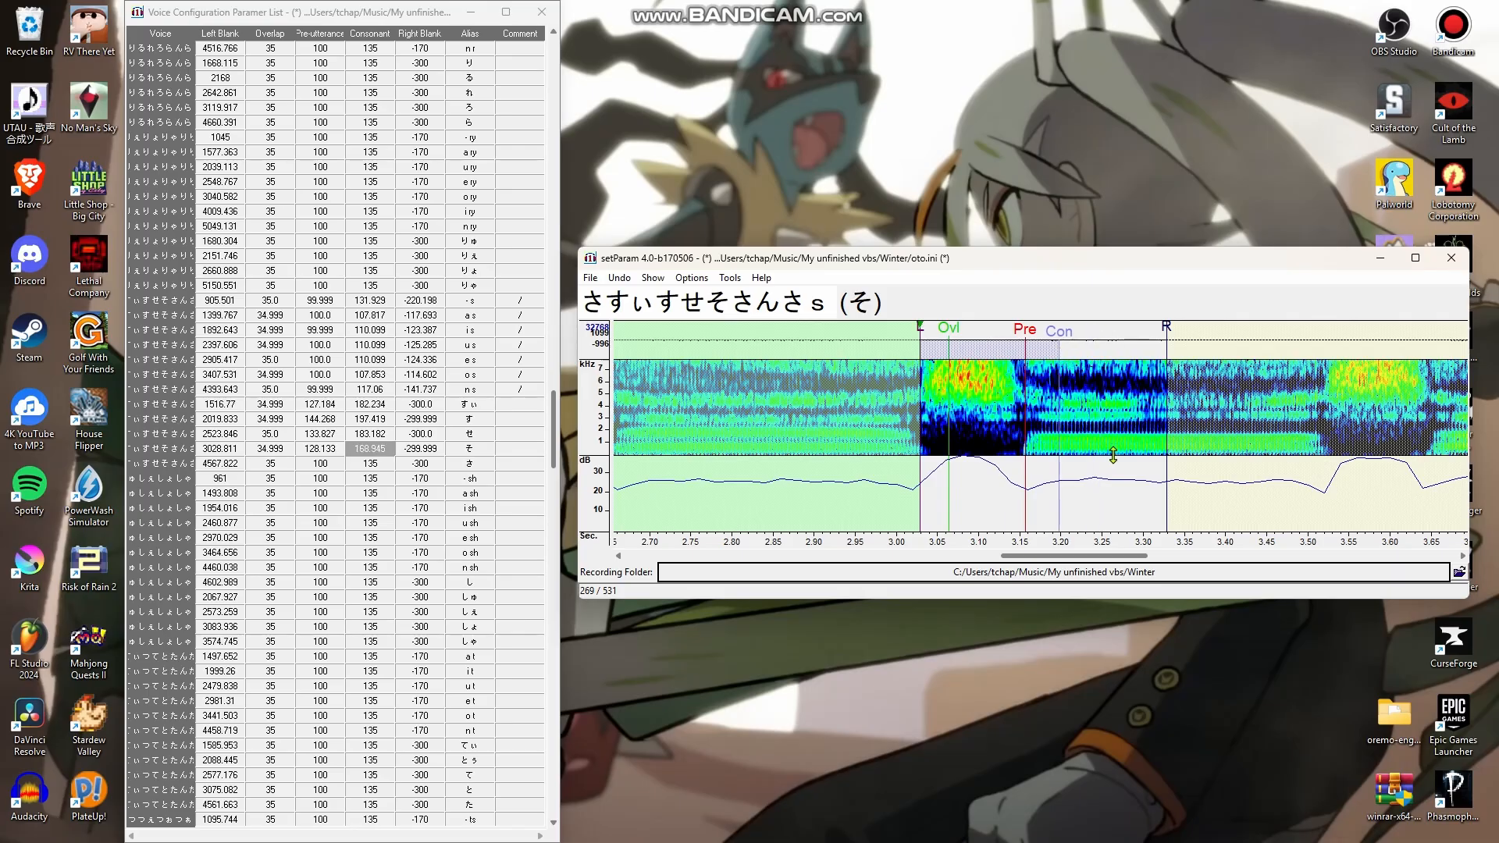
key("Down")
mouse_move(959, 334)
left_mouse_down()
mouse_move(936, 336)
mouse_move(1079, 339)
left_mouse_up()
Mark the consonant-vowel aliases of the s recording with a "/" comment and save the oto.ini
left_click_drag(511, 464, 556, 261)
type("/")
key("ctrl+s")
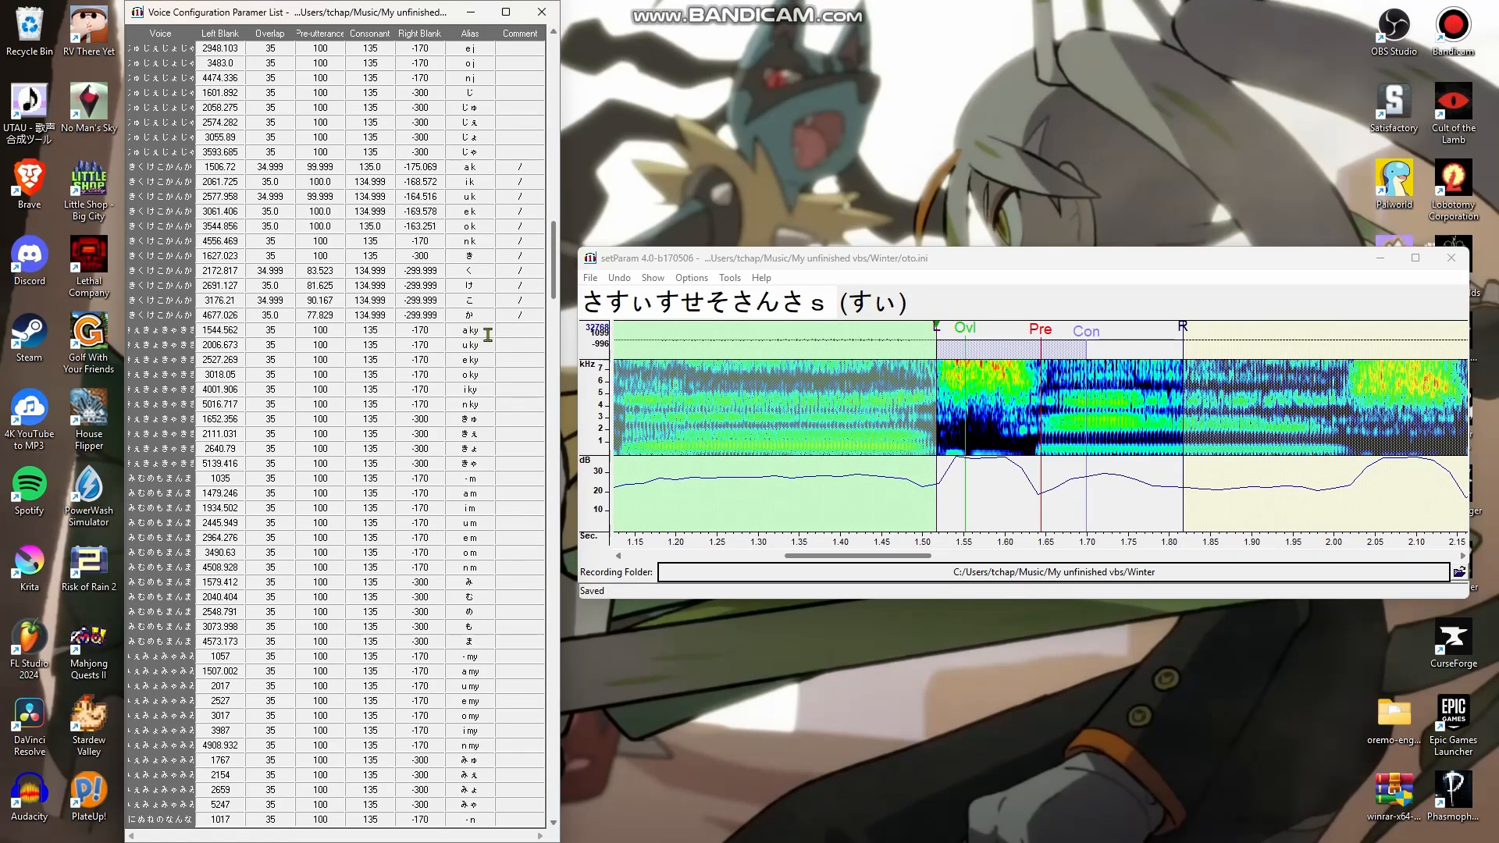
Set the きゅ alias in the ky recording to left blank about 1624.1, pre-utterance about 105.4 and consonant about 154.7
left_click(480, 301)
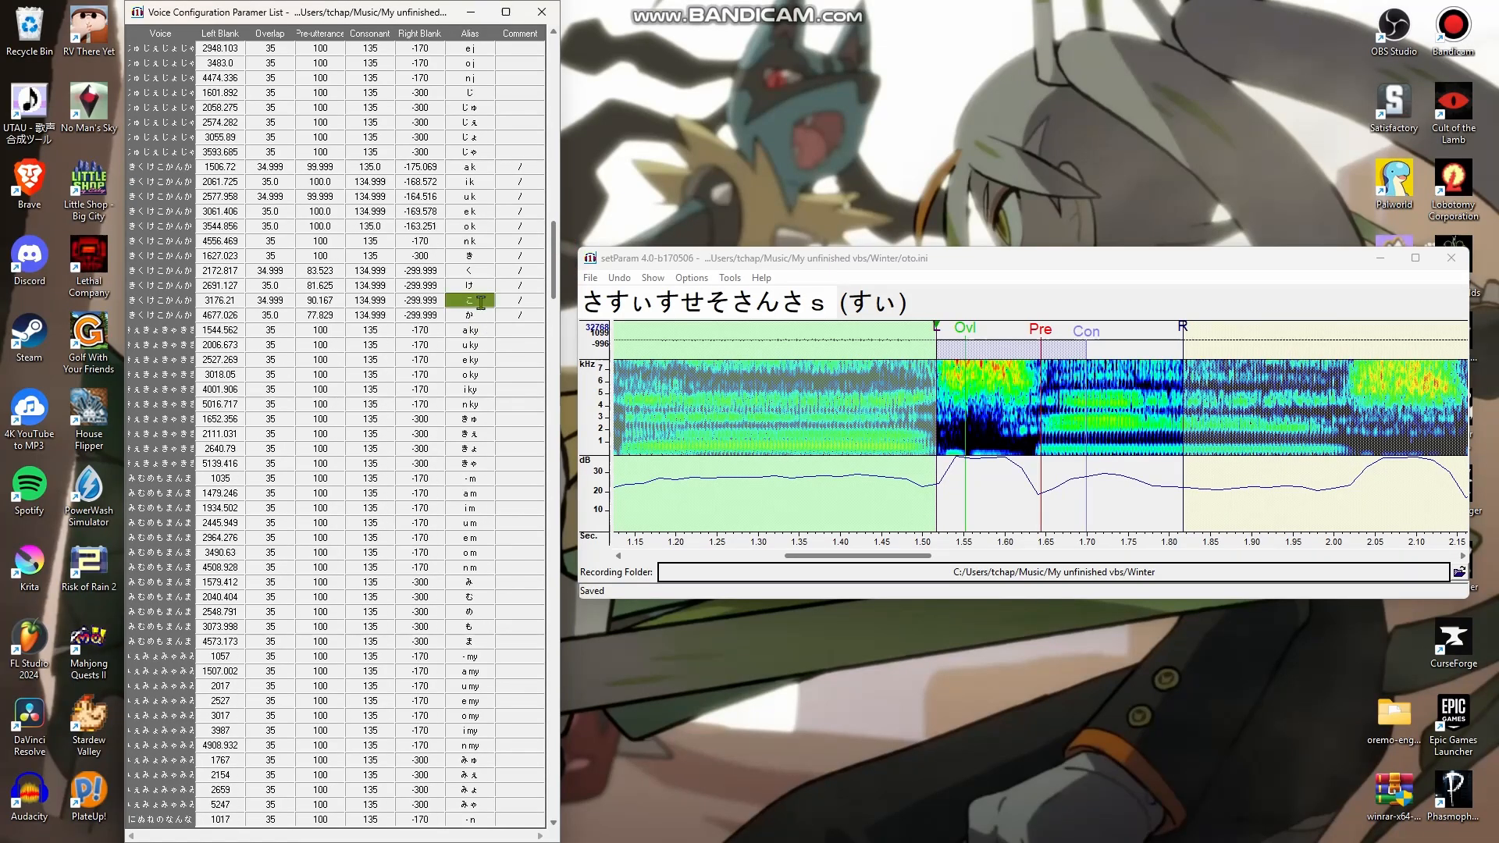
left_click(488, 222)
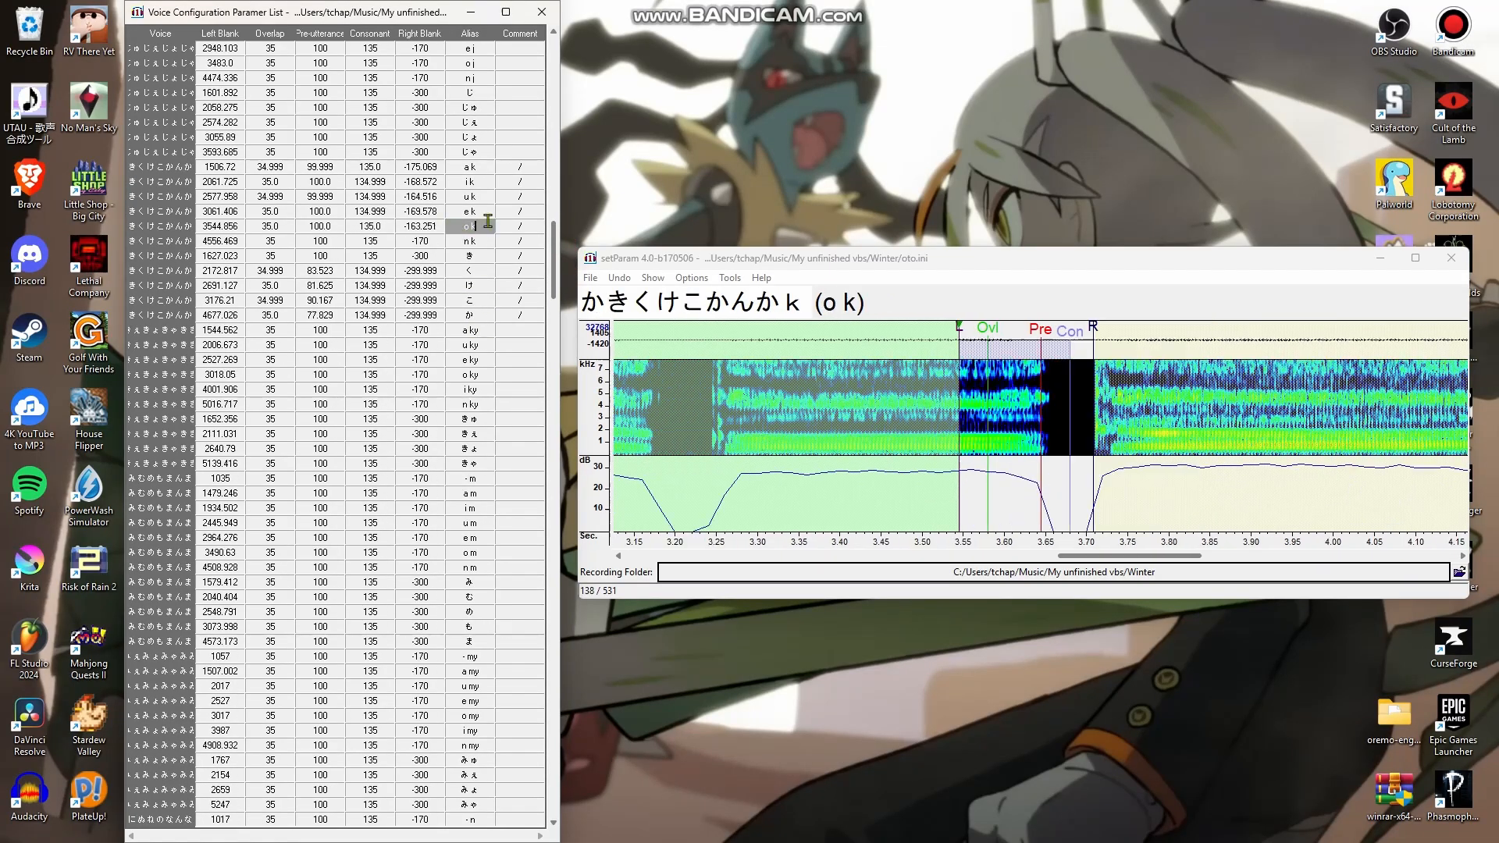
left_click(494, 328)
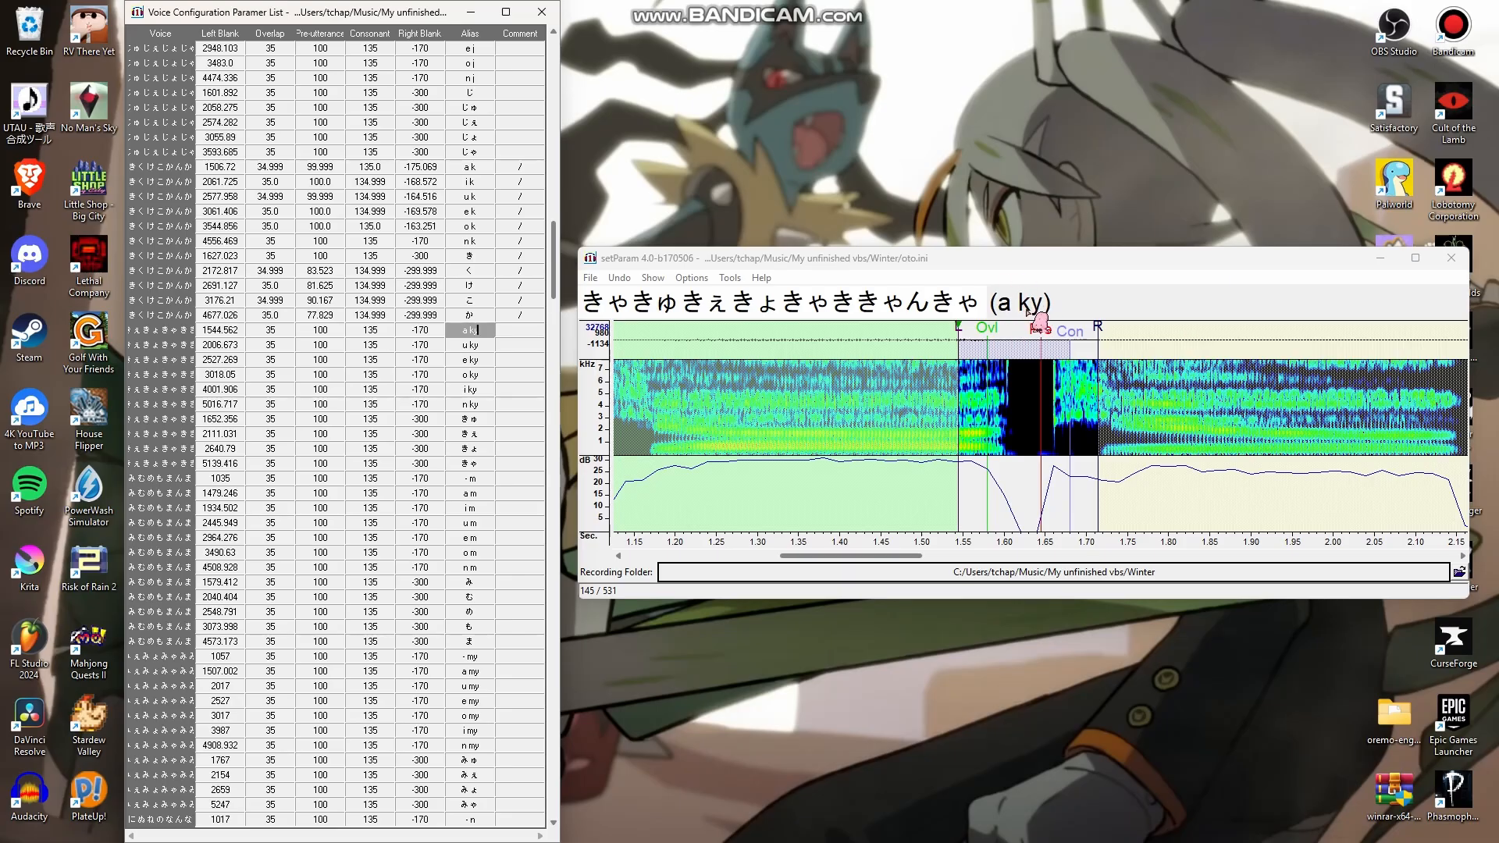
left_click(473, 418)
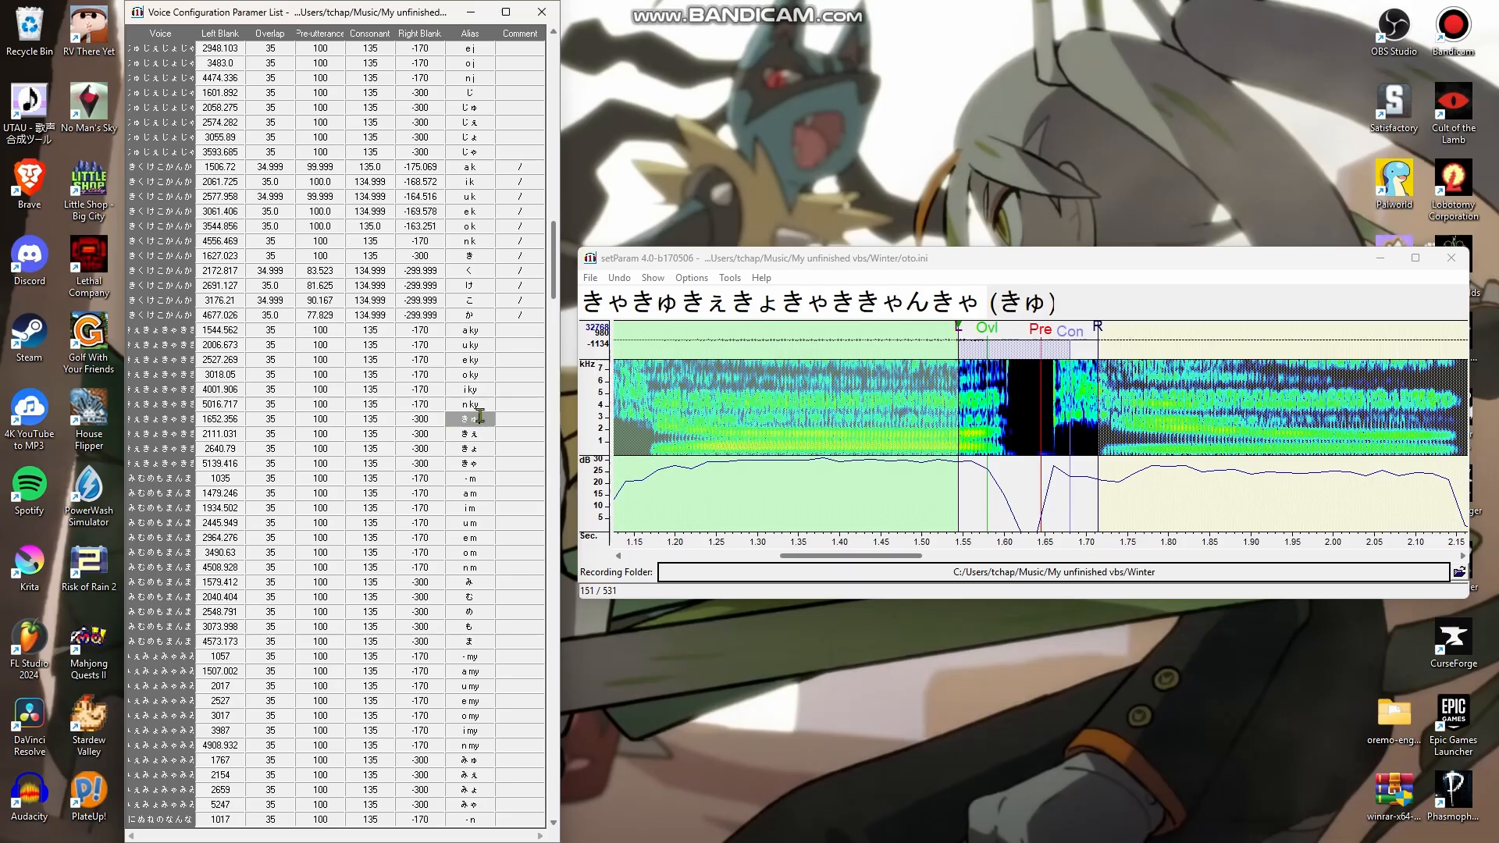
left_click(531, 419)
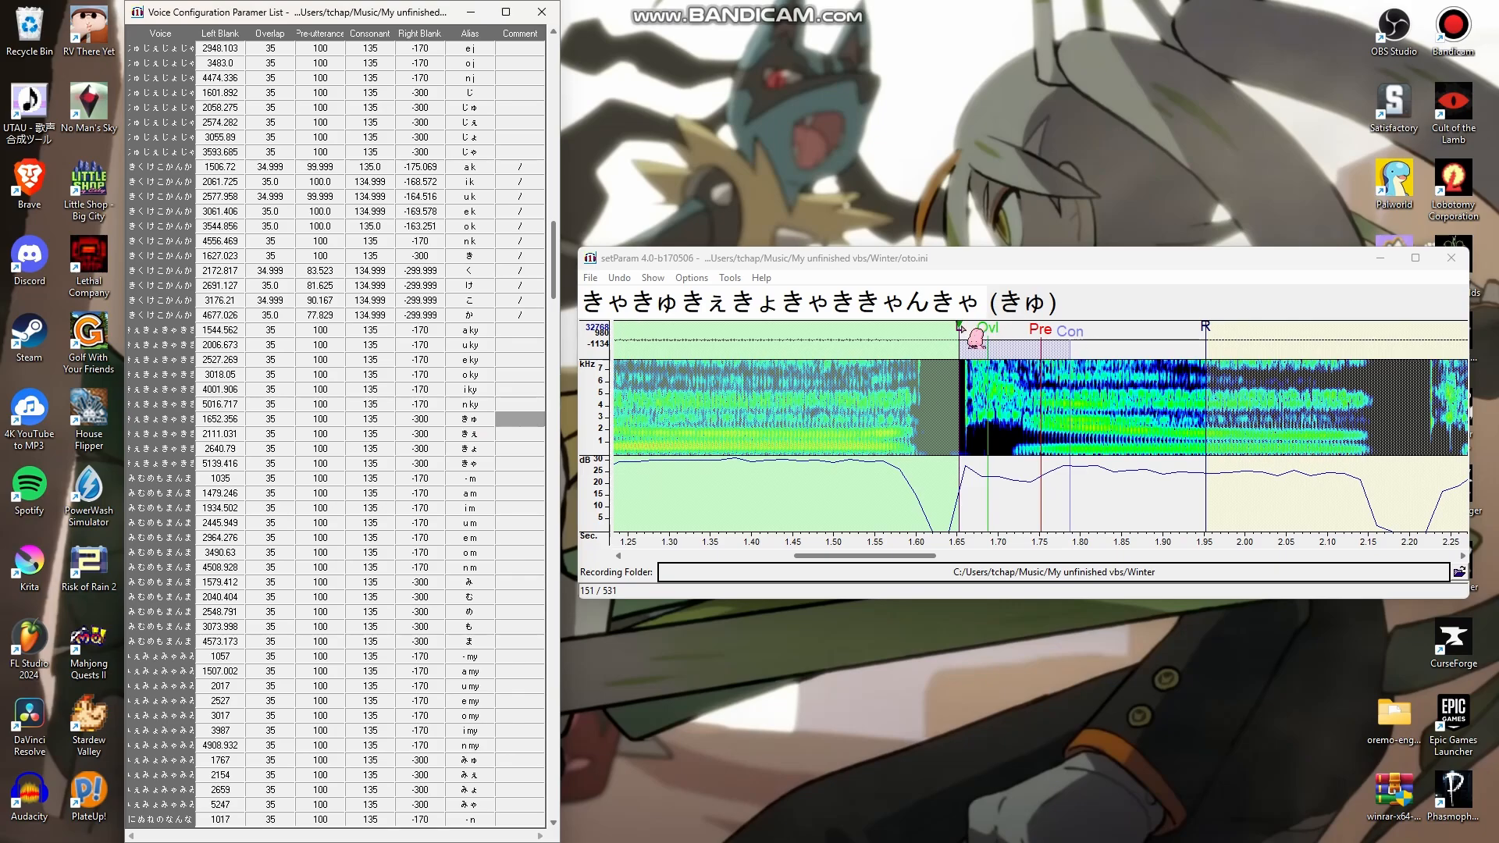
left_click_drag(961, 327, 936, 331)
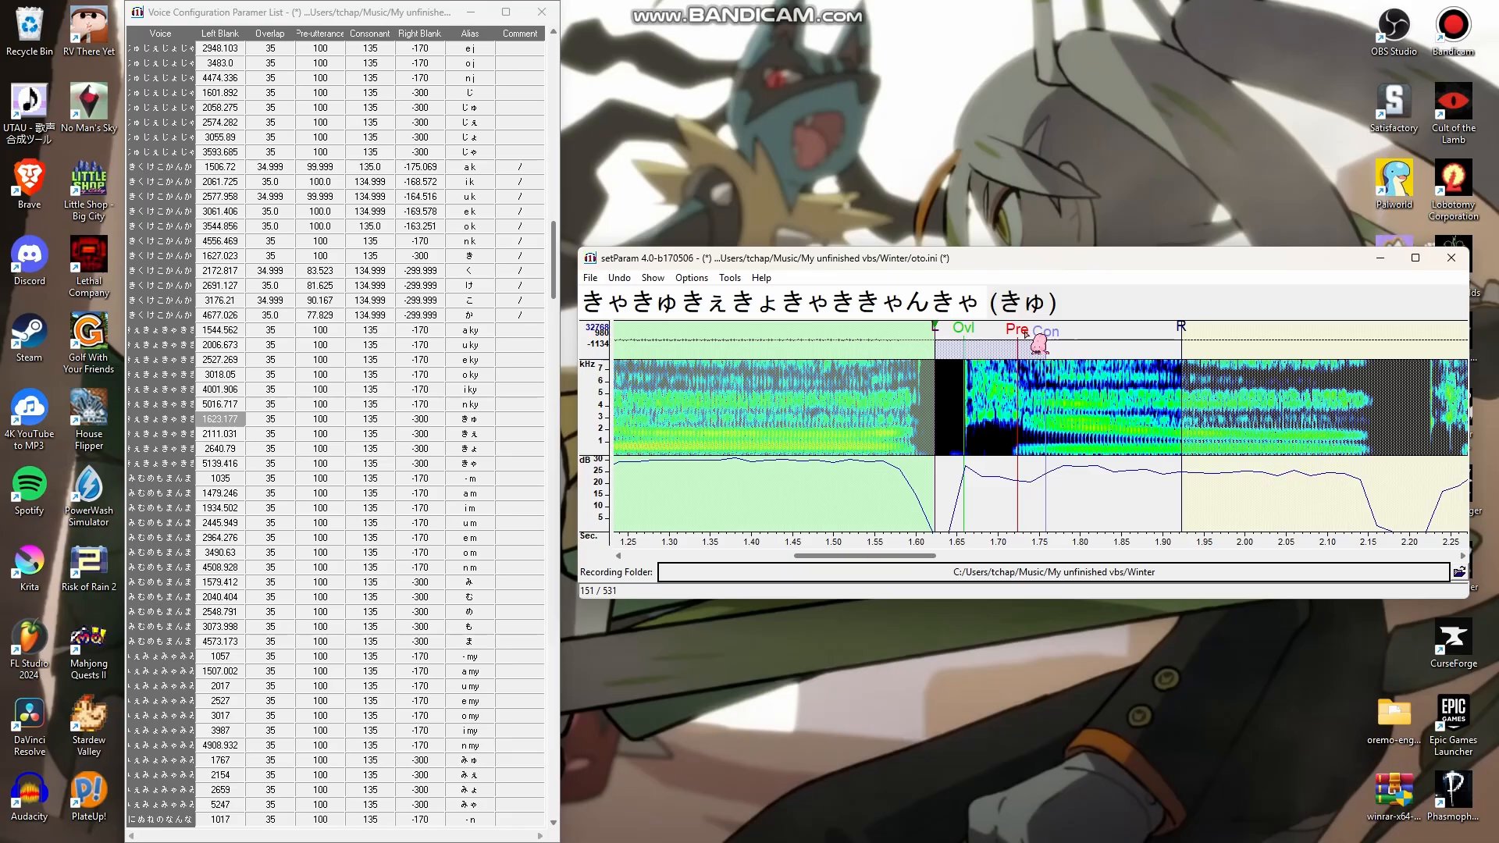
left_click_drag(951, 343, 949, 344)
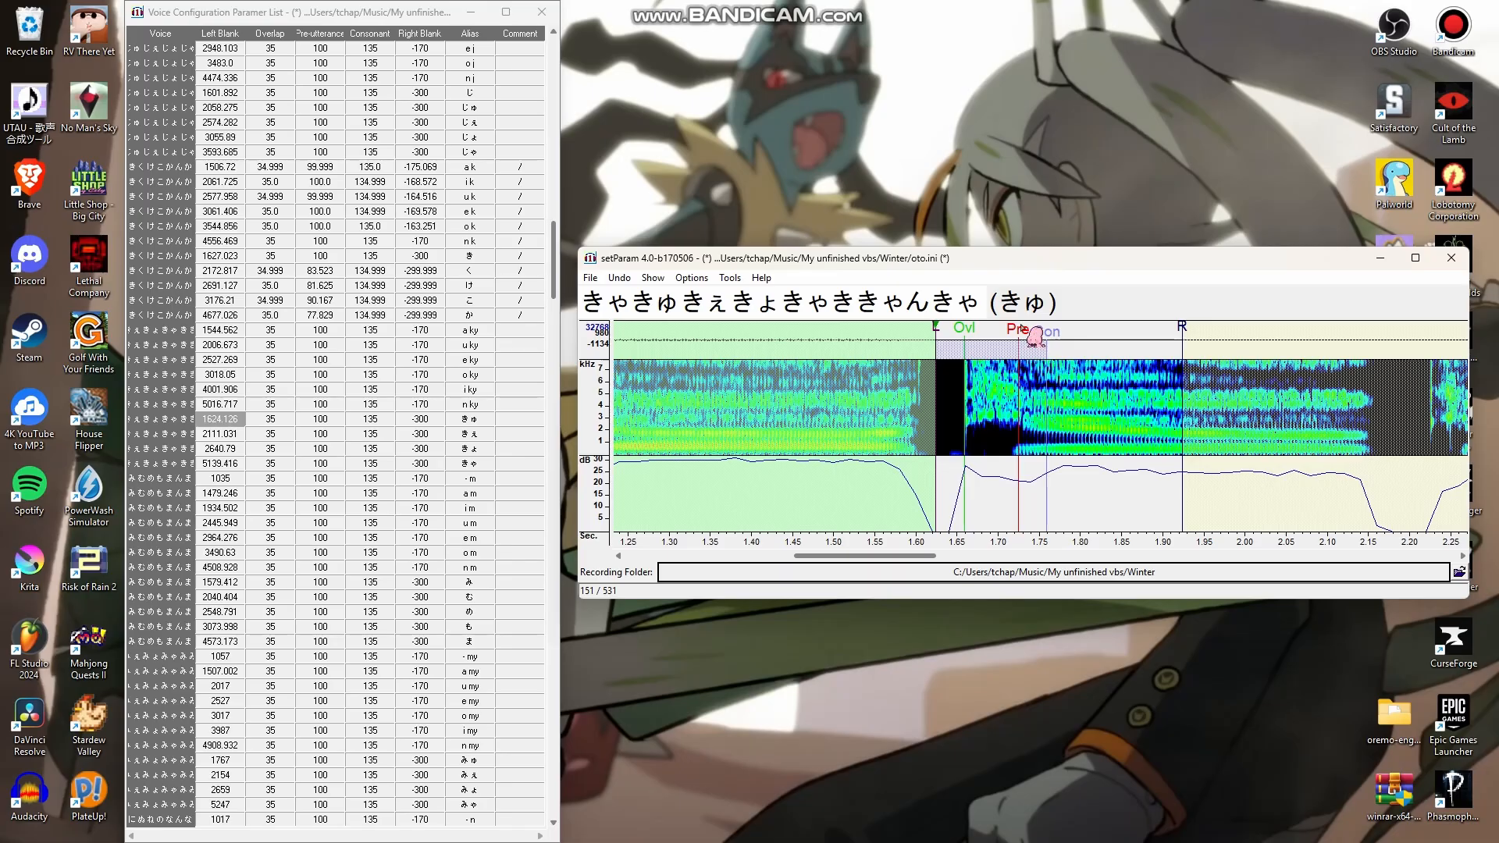
left_click_drag(1035, 337, 1038, 337)
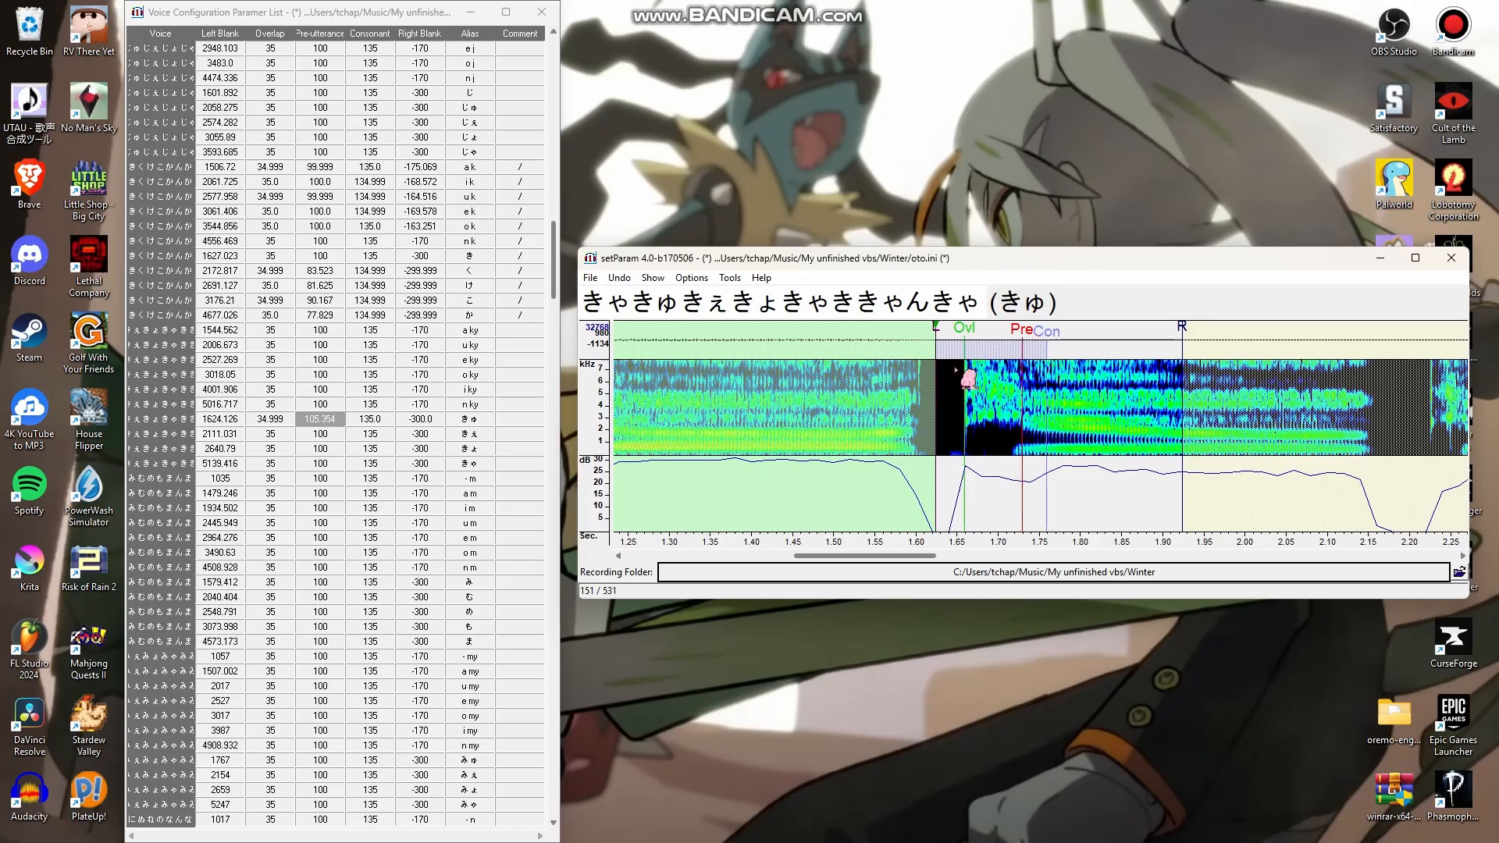
left_click_drag(1052, 338, 1067, 338)
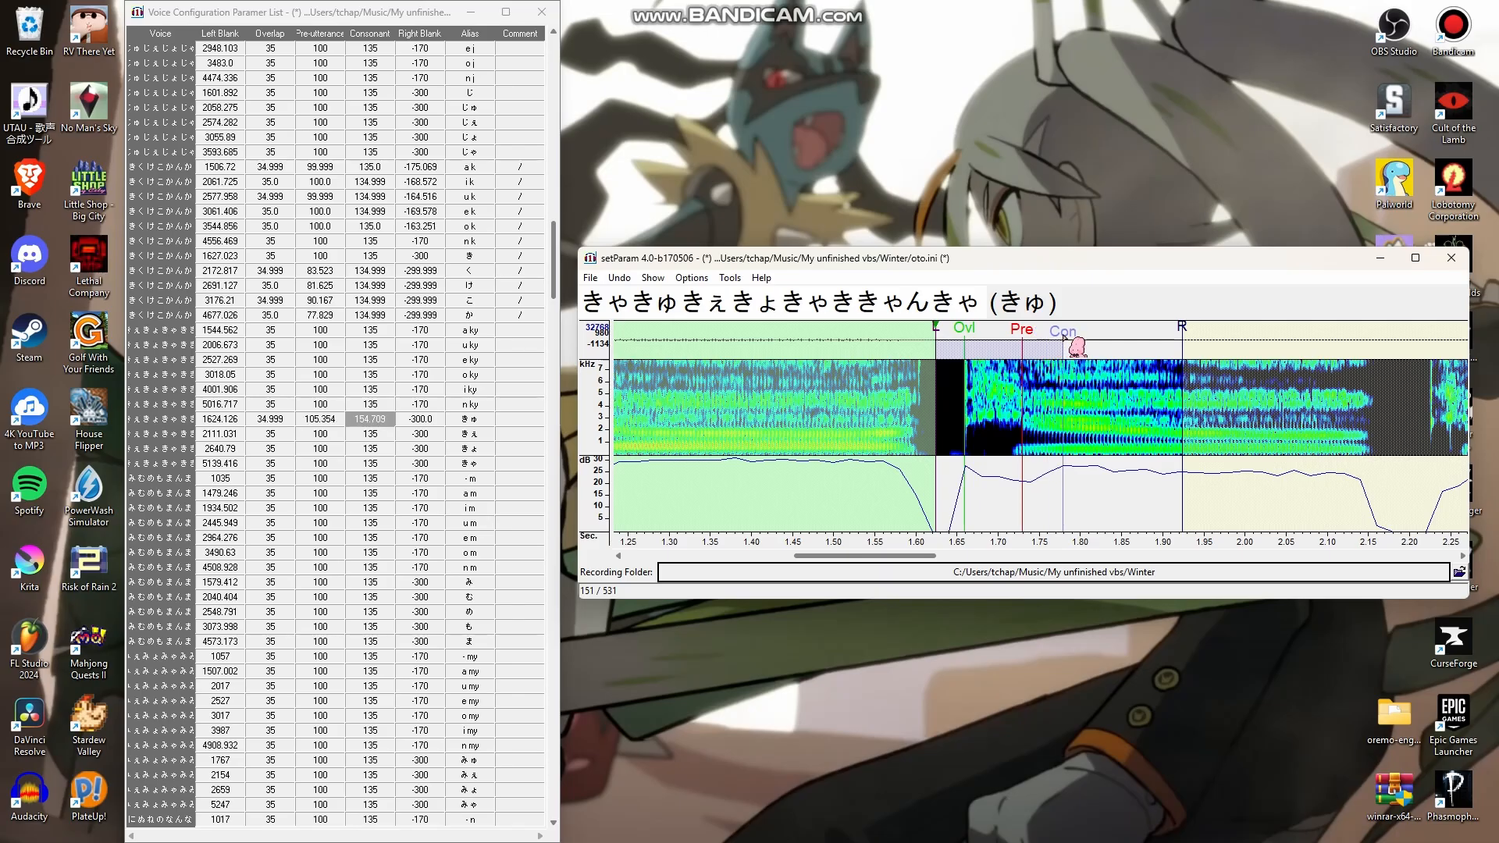
Set きぇ's left blank to about 2164.2, checking it against the audio, and きょ's left blank to about 2633.2
key("Down")
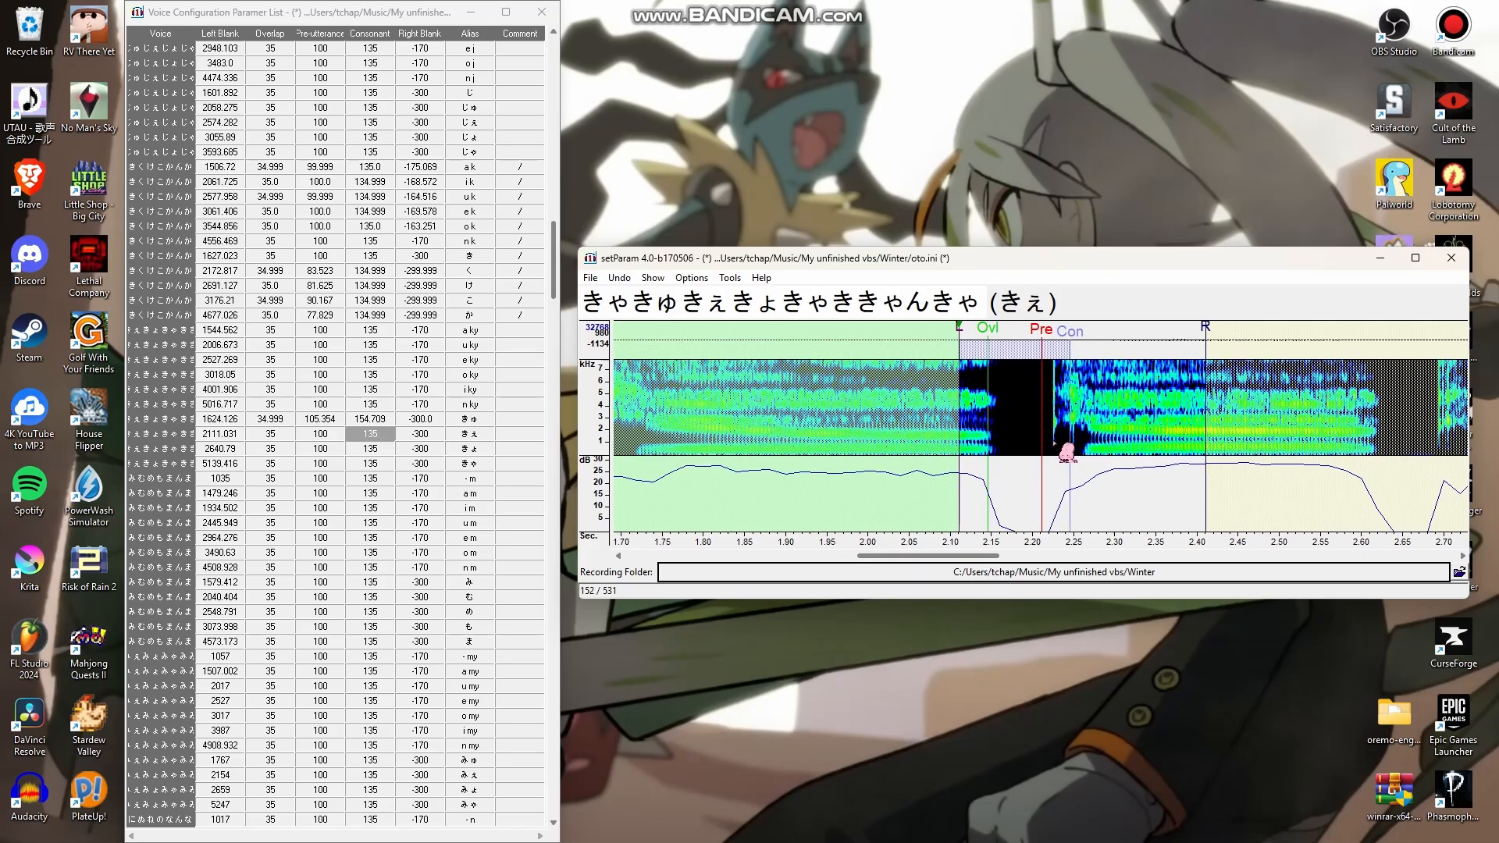
left_click_drag(960, 331, 1005, 331)
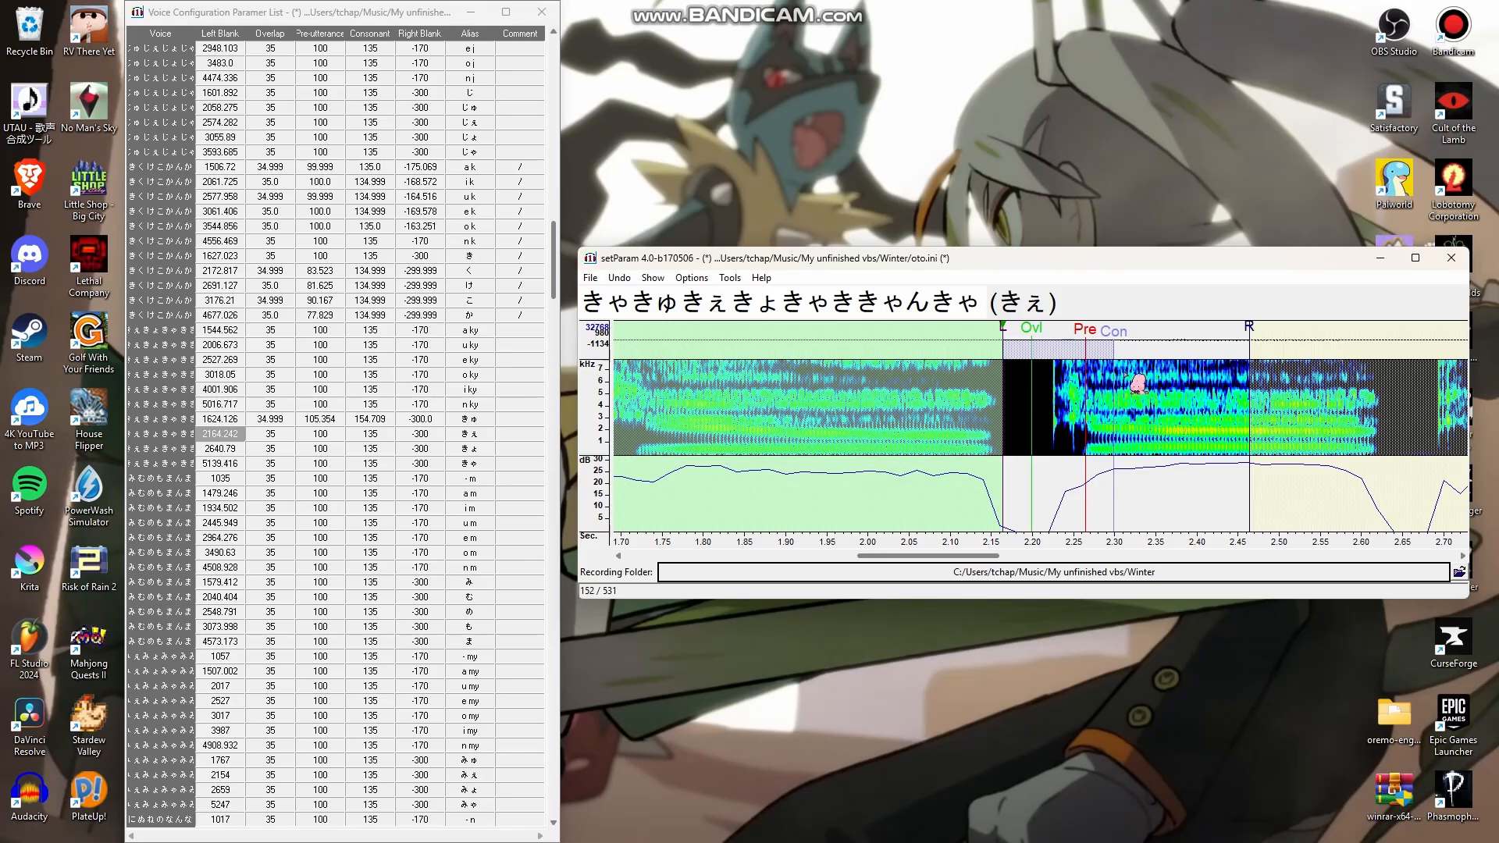
key("space")
key("Down")
left_click_drag(972, 341, 967, 341)
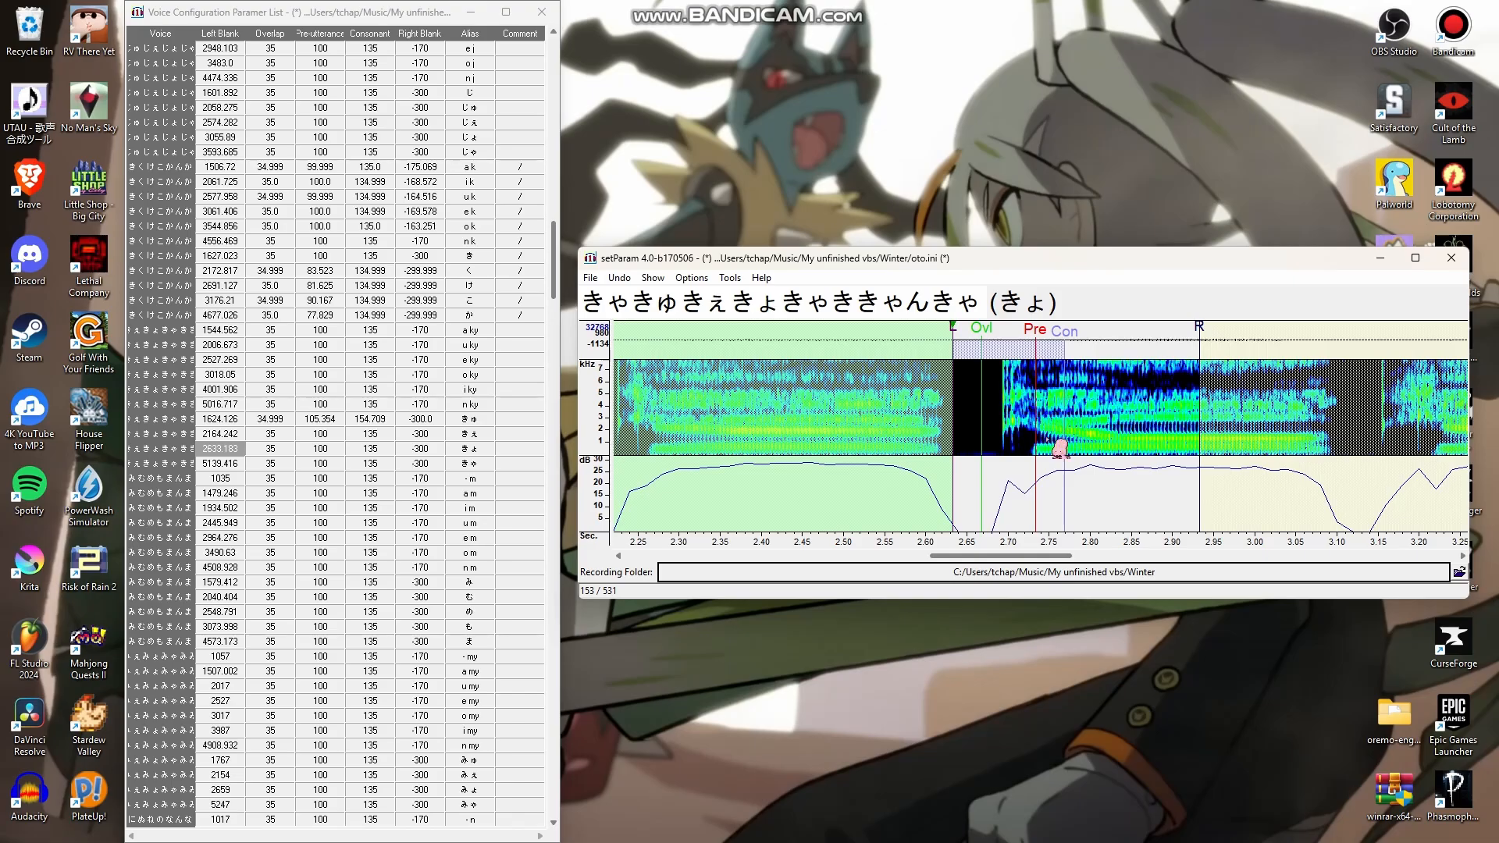
Set the left blank of the きゃ alias in the ky recording to about 5115.5
key("Down")
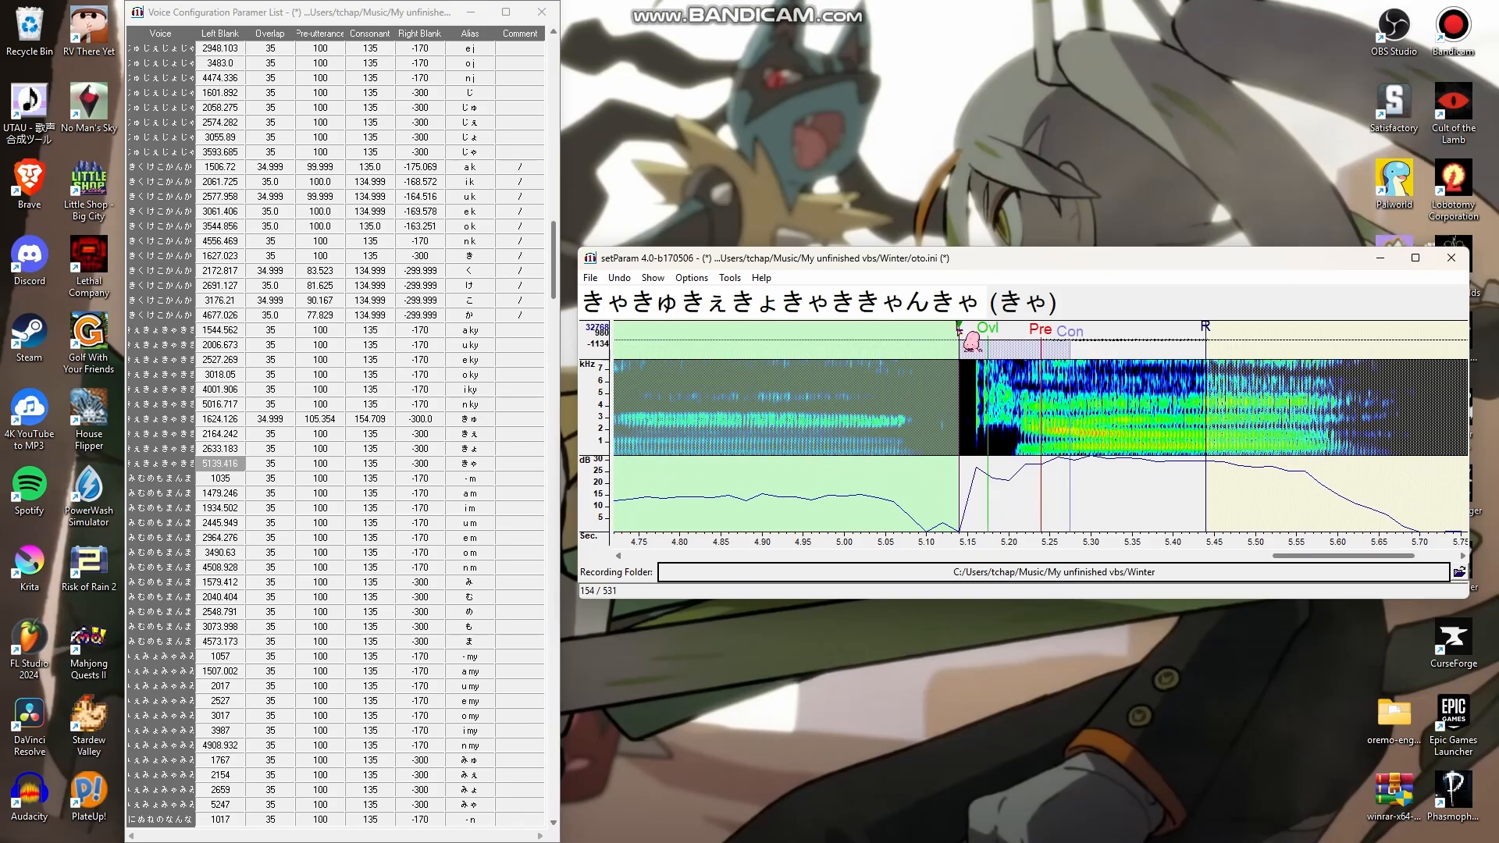
left_click_drag(970, 342, 951, 342)
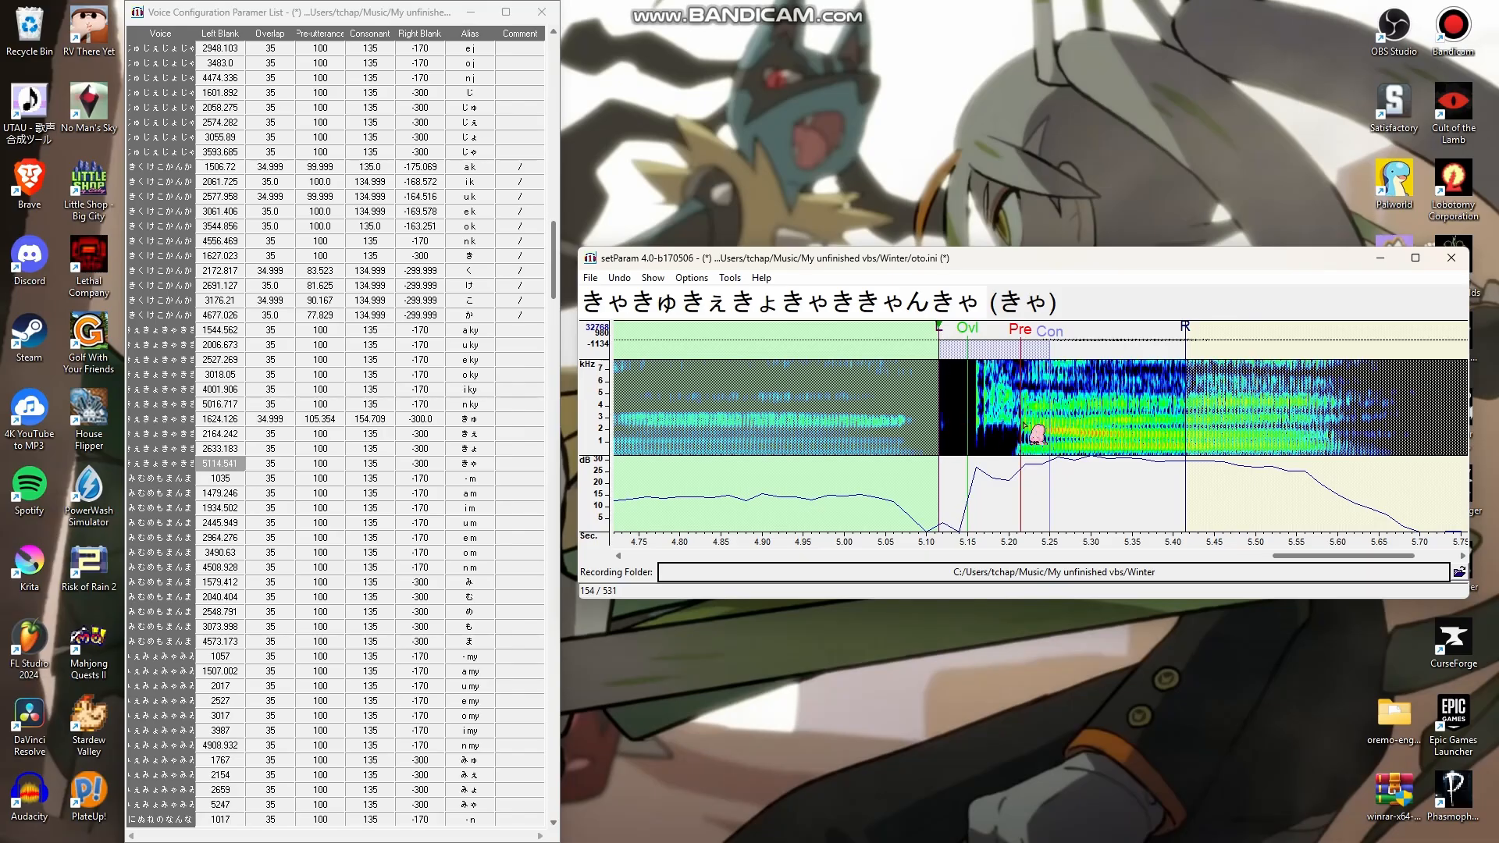
left_click_drag(947, 337, 948, 337)
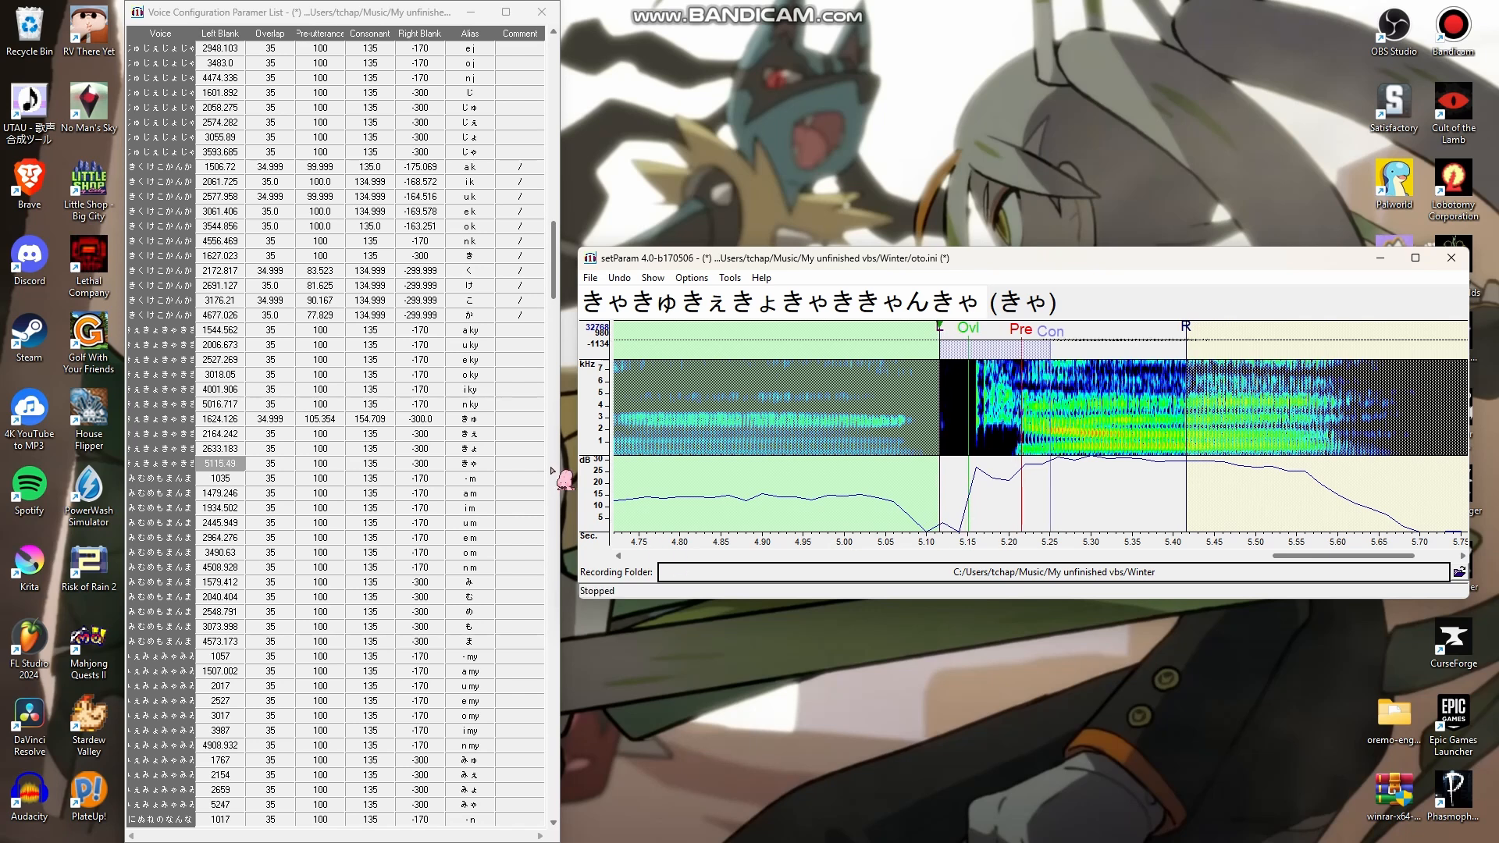
Mark the きゅ, きぇ, きょ and きゃ aliases with a "/" comment and save the oto.ini
left_click_drag(519, 462, 520, 421)
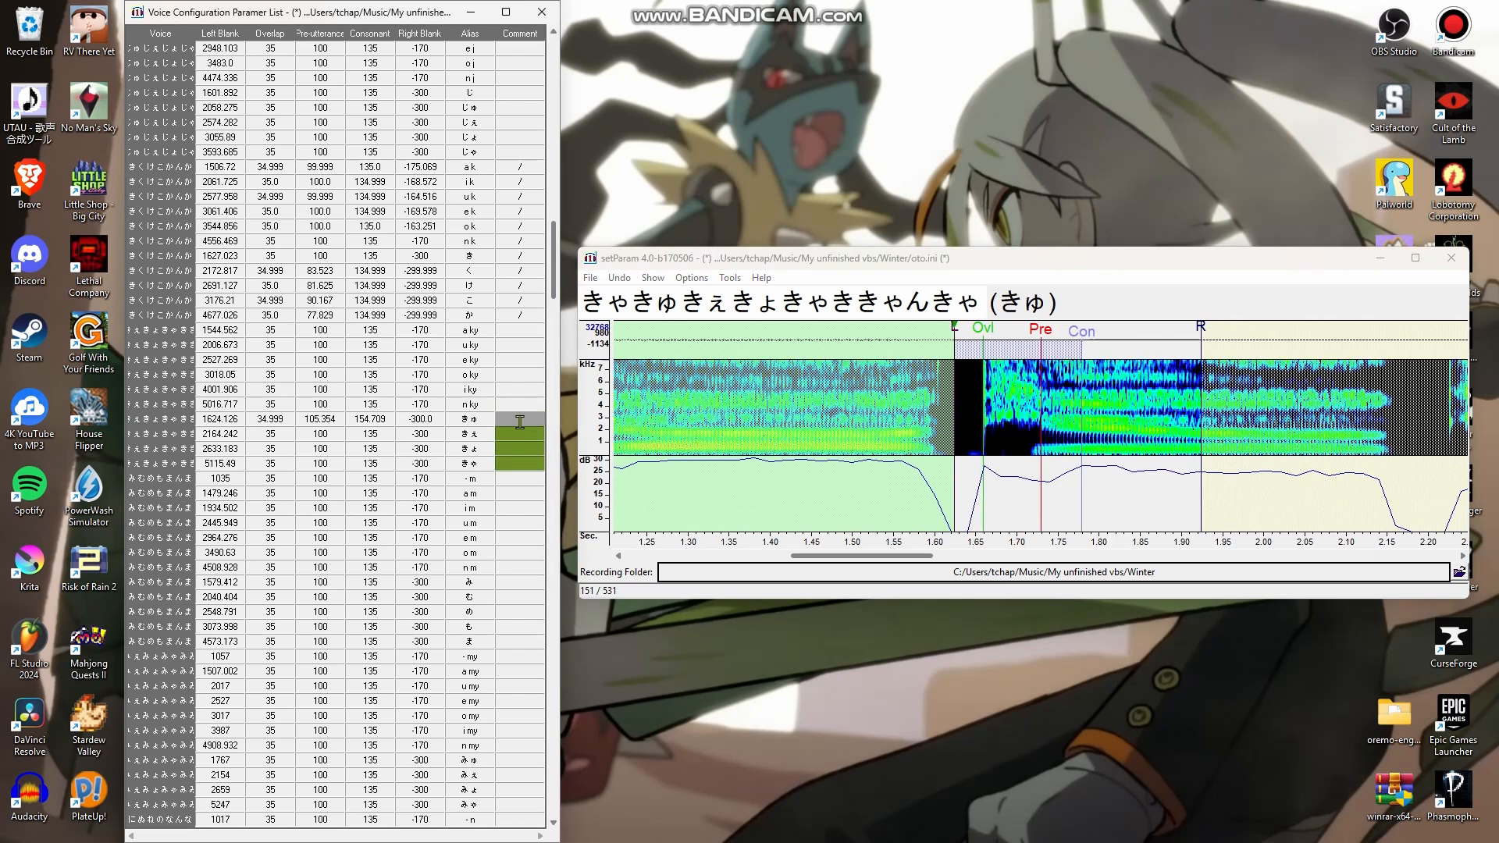
type("/")
key("ctrl+s")
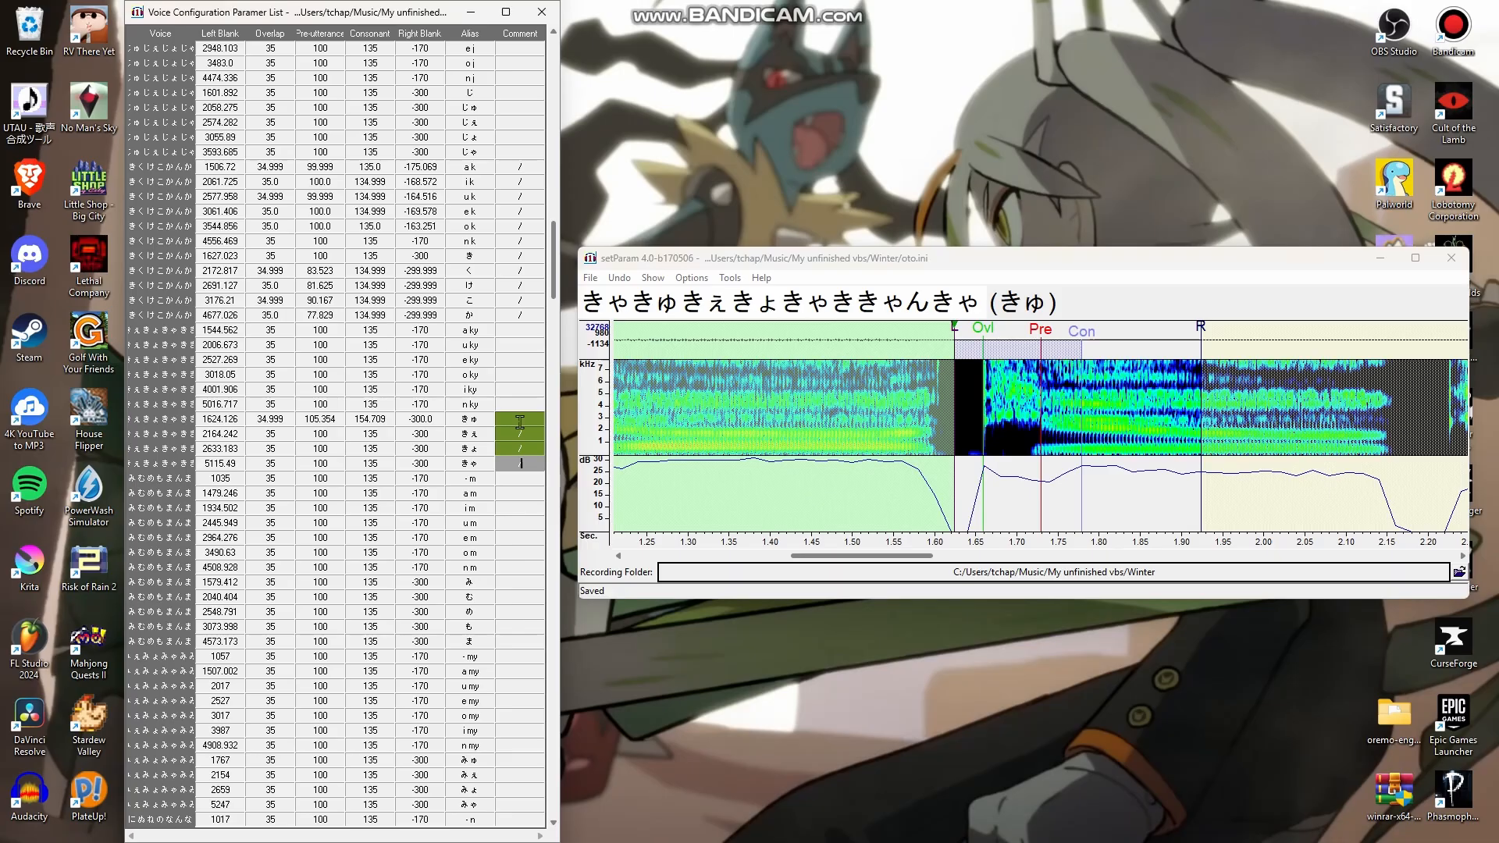
Locate the breath recordings in the parameter list and examine the a br and a R aliases of あ吸あ息
scroll(520, 421, "down", 6)
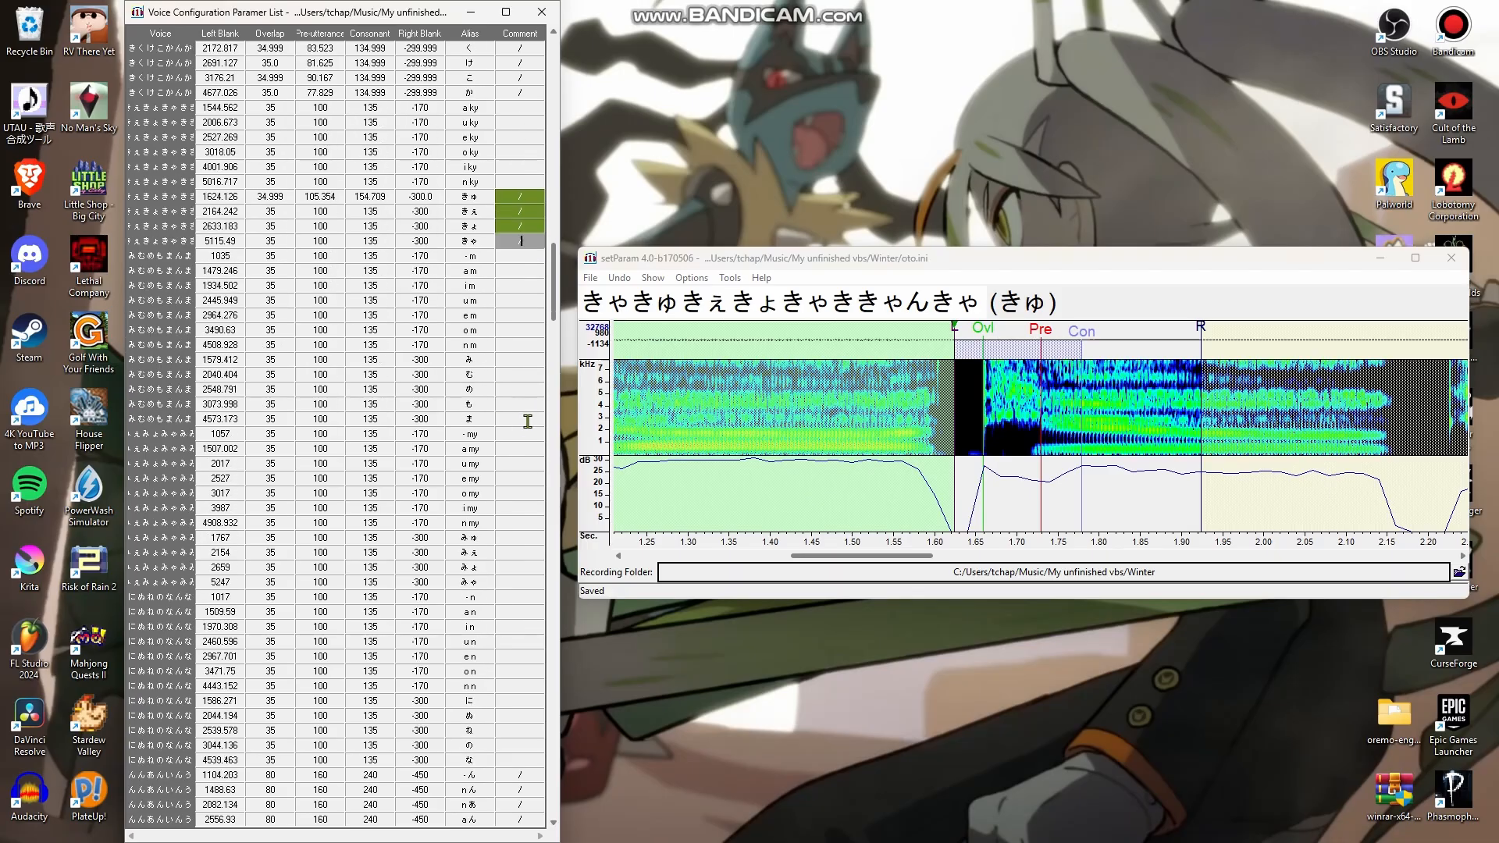
left_click_drag(555, 313, 568, 603)
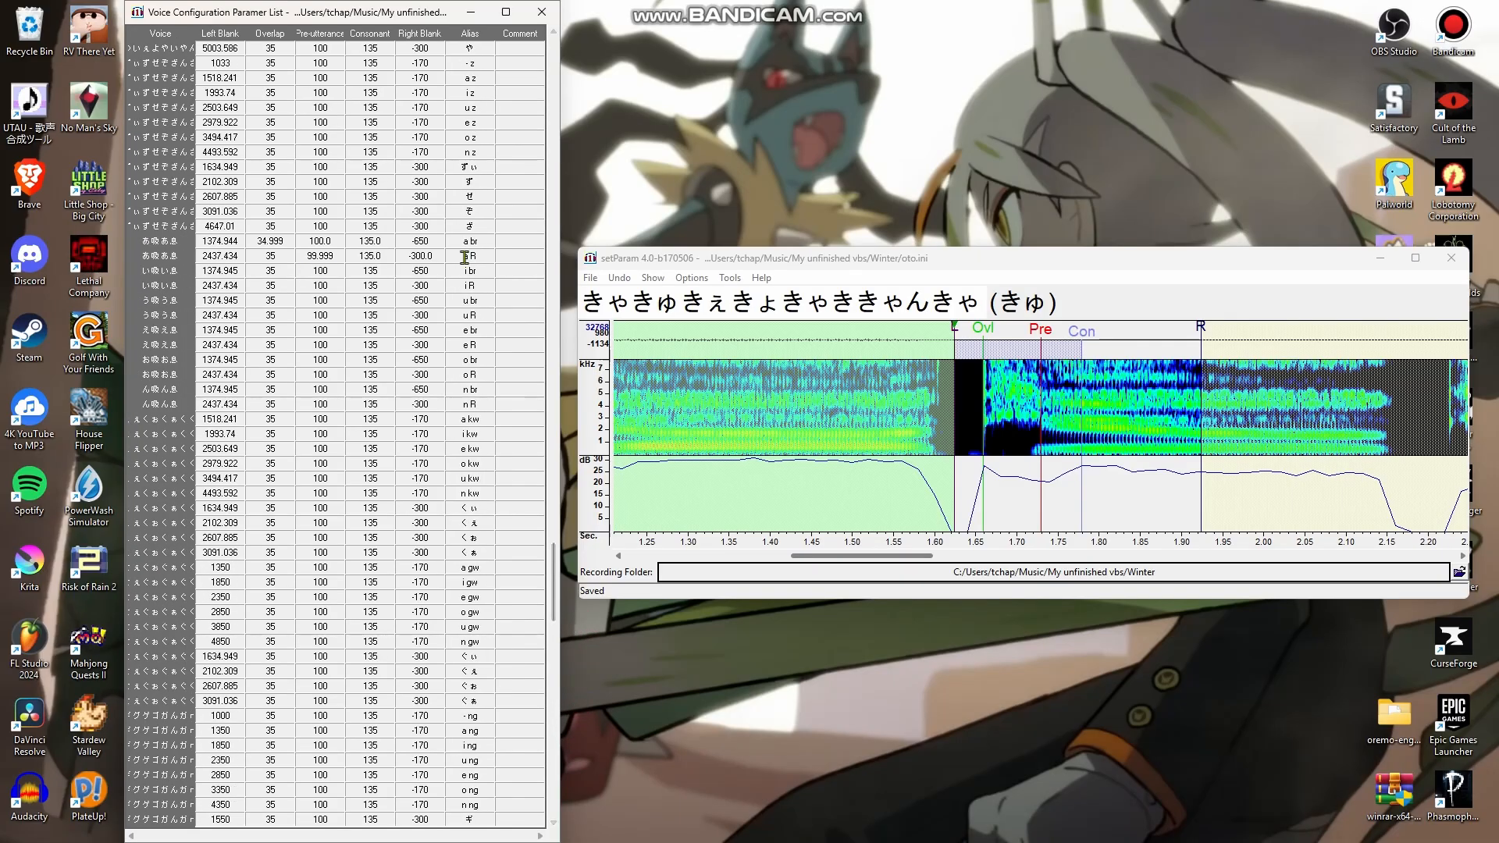
left_click(509, 240)
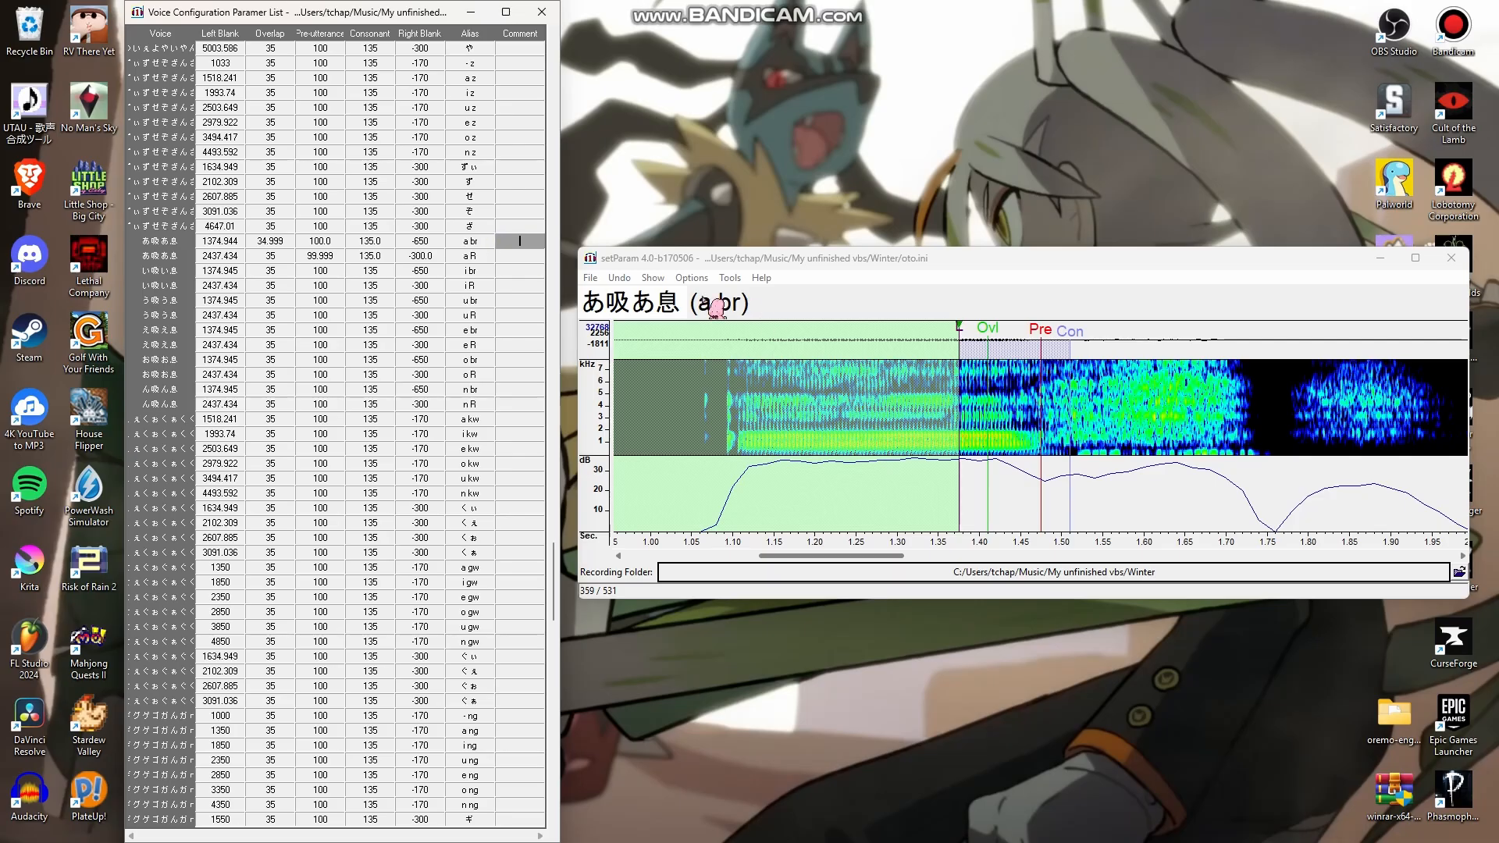
left_click(480, 256)
left_click(487, 244)
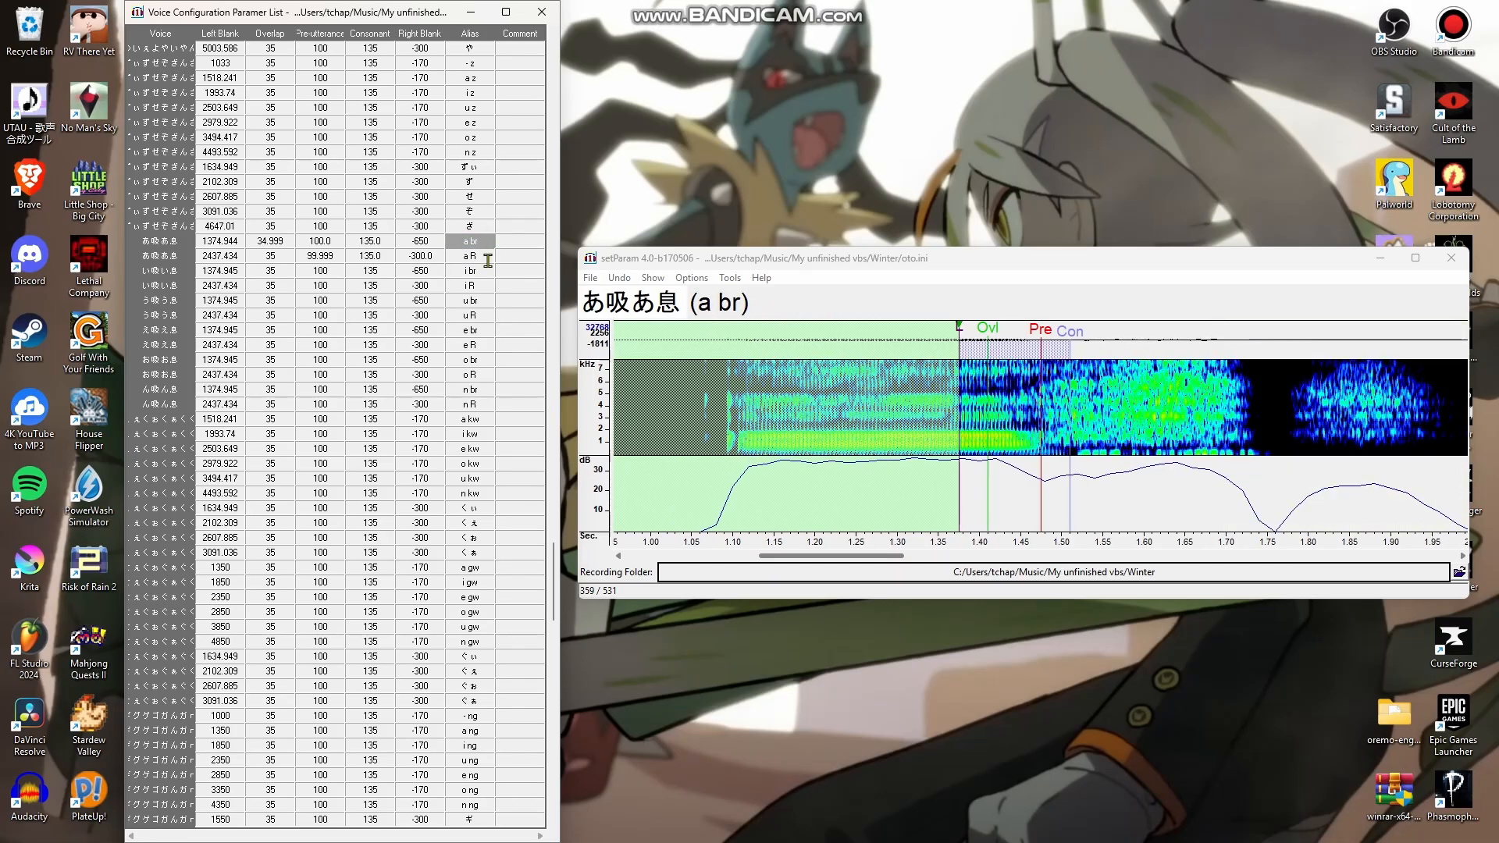
left_click(487, 257)
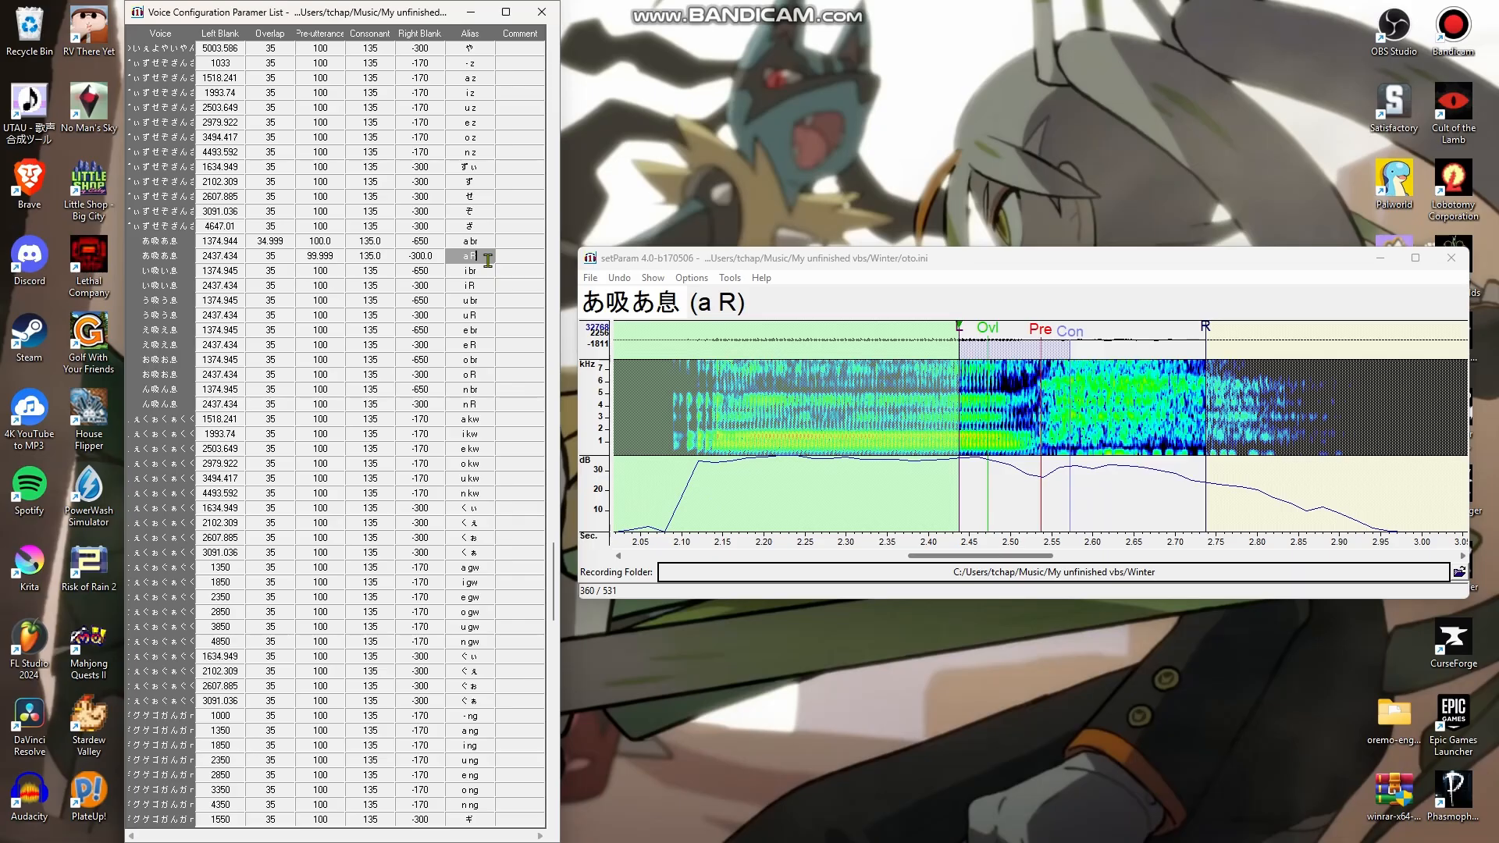
Set the a br alias to left blank about 1395.2, right blank about -689.1 and consonant about 613.6
left_click(521, 243)
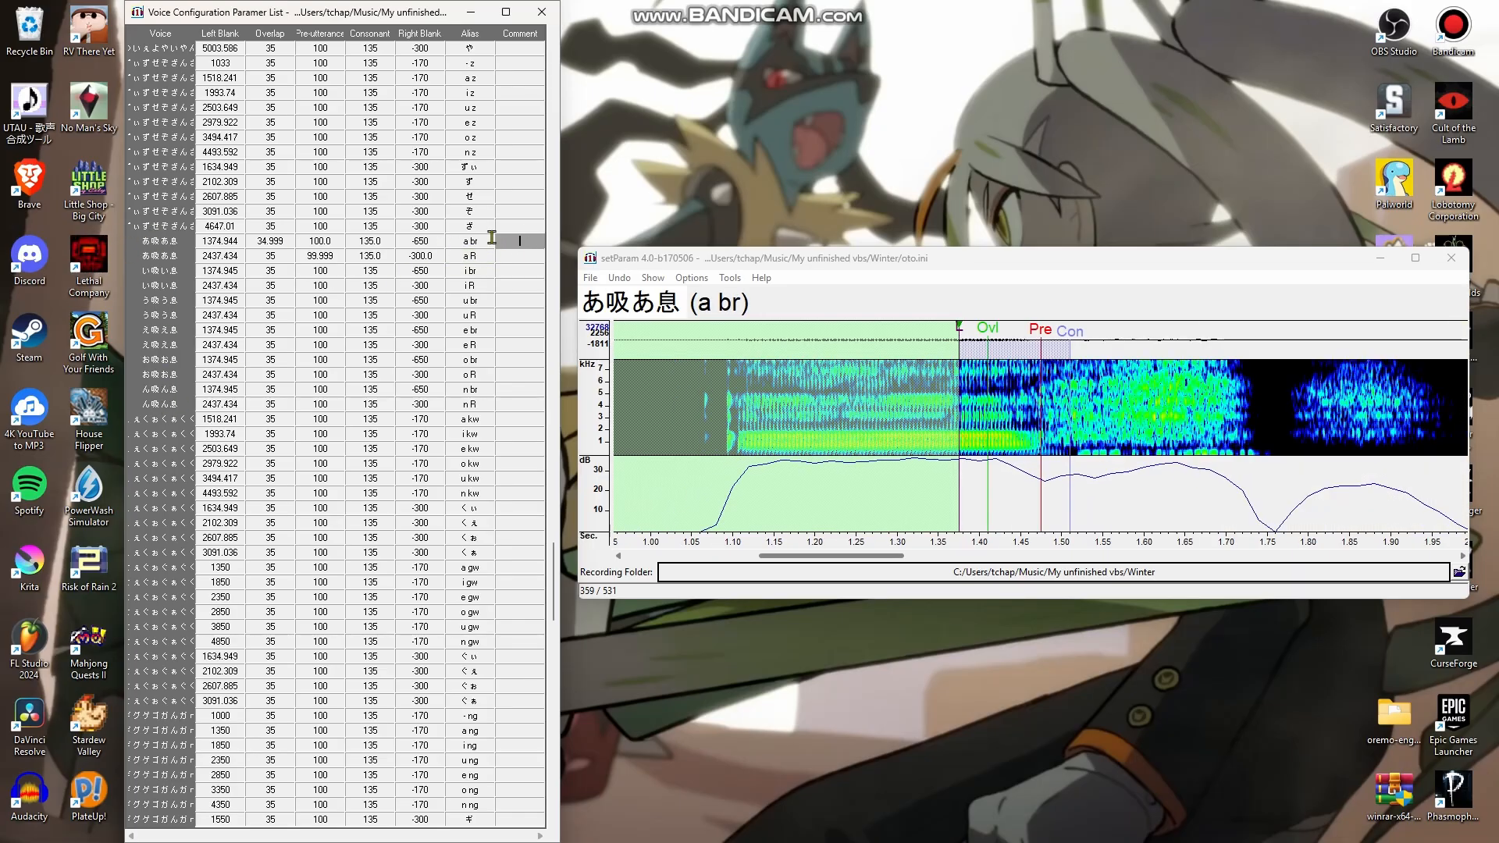
scroll(1039, 388, "down", 2)
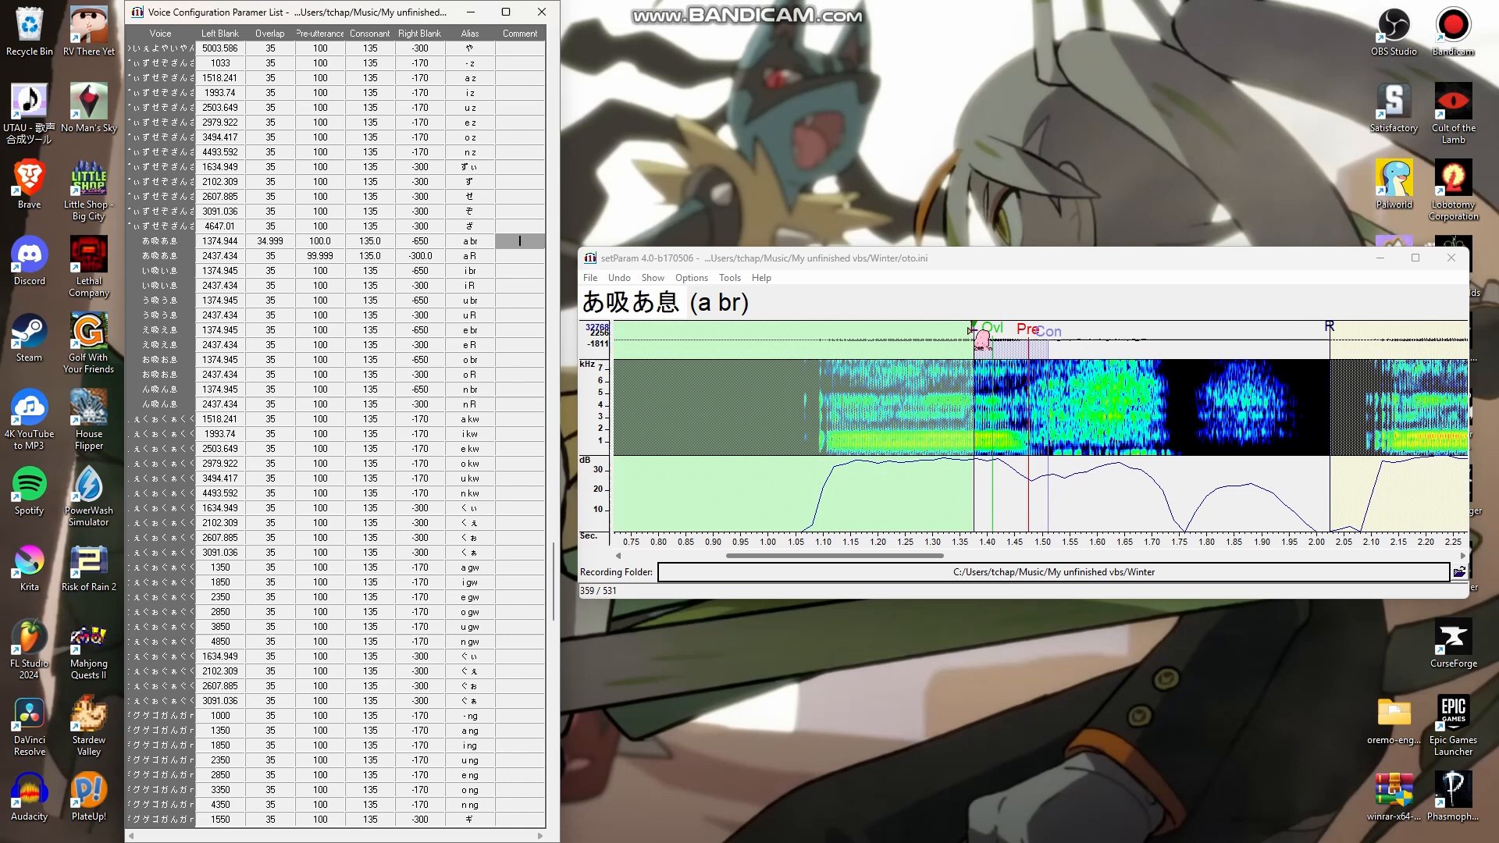
scroll(1082, 435, "up", 1)
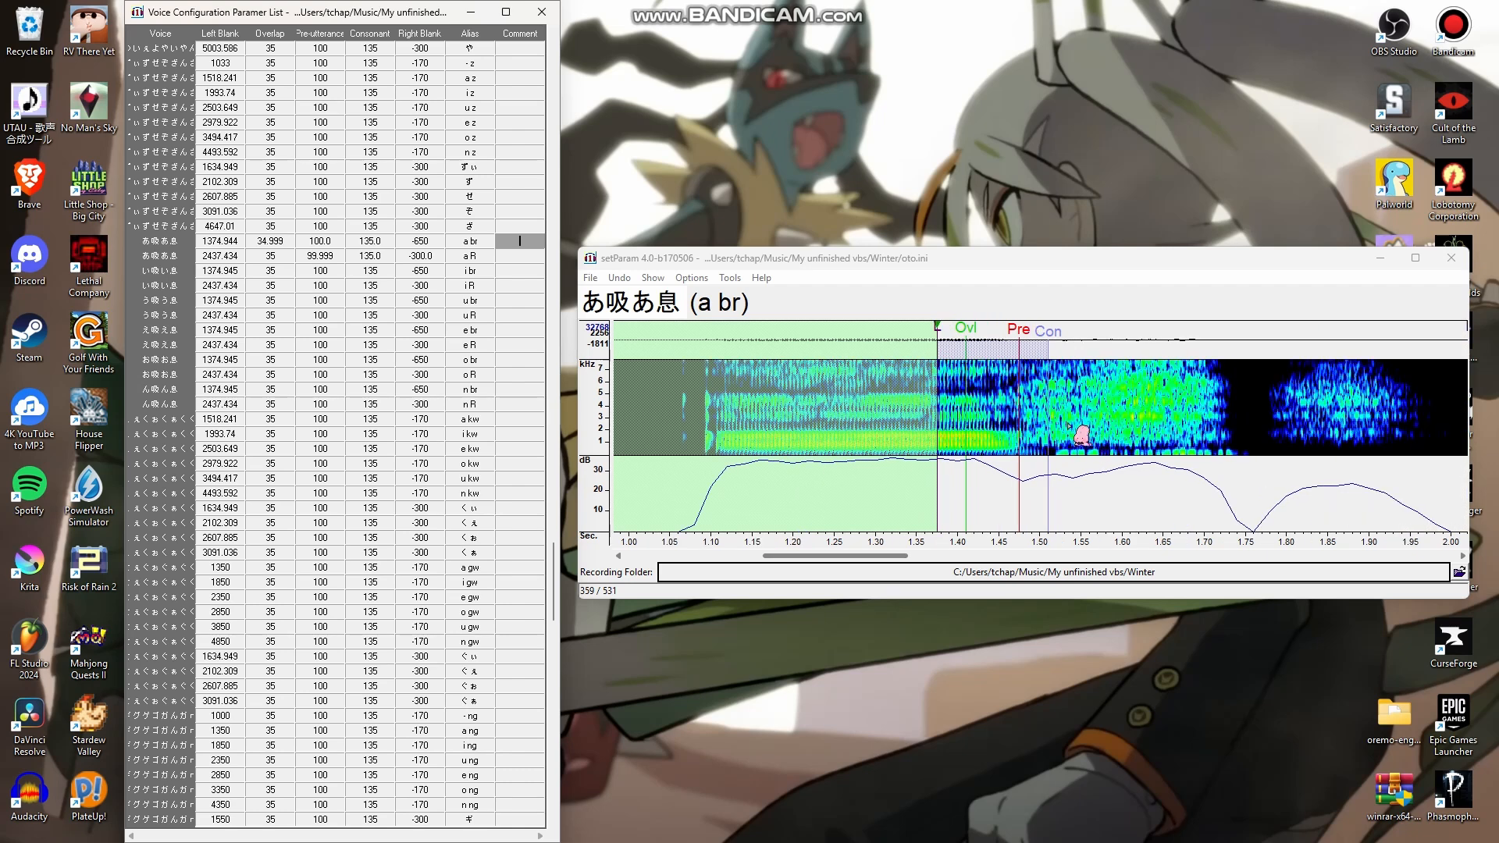
scroll(1065, 424, "down", 1)
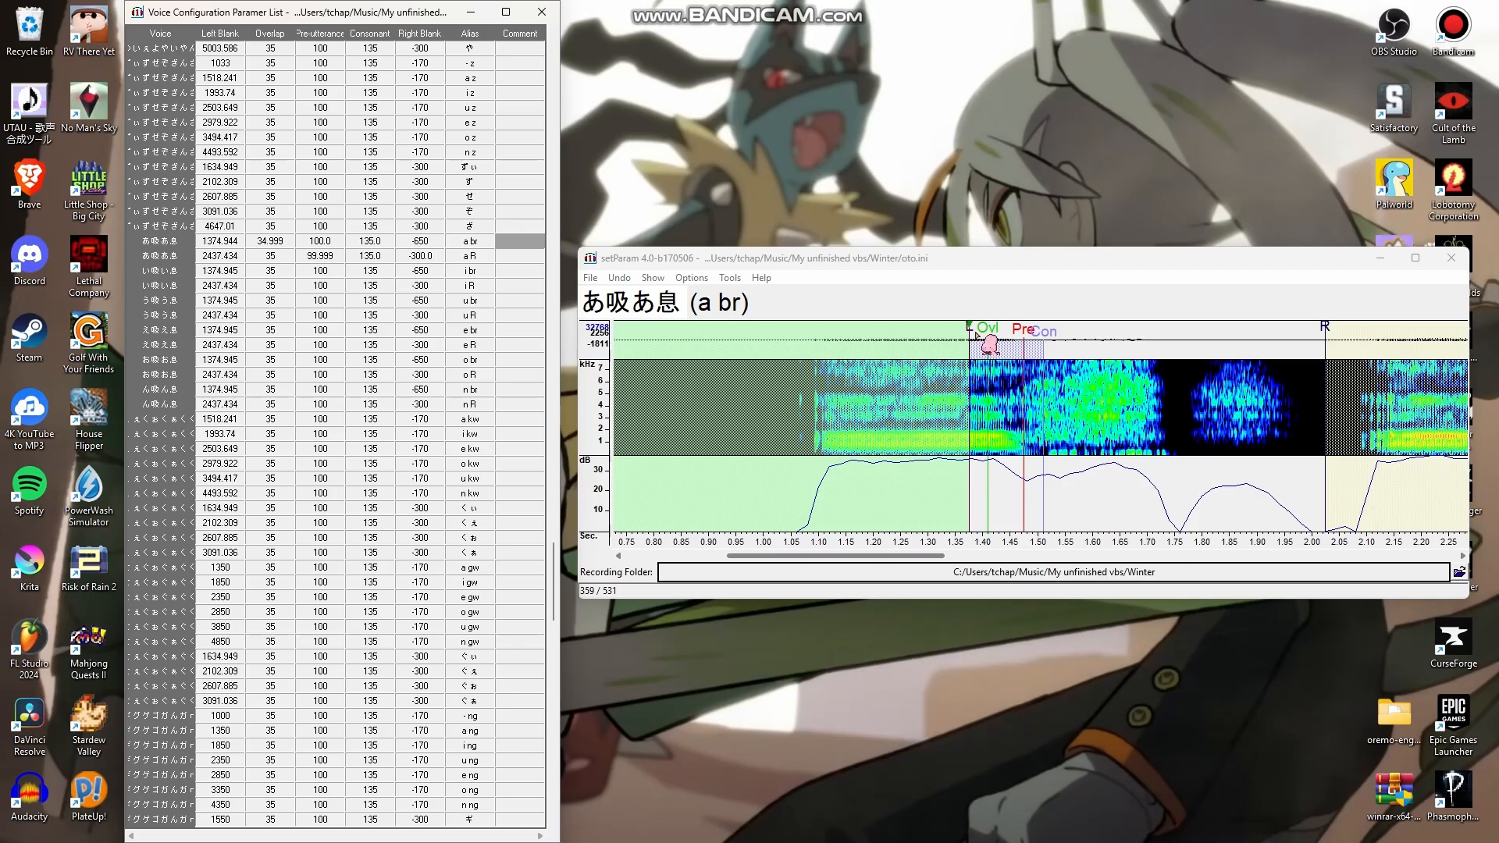
mouse_move(969, 328)
left_mouse_down()
mouse_move(996, 328)
mouse_move(978, 328)
left_mouse_up()
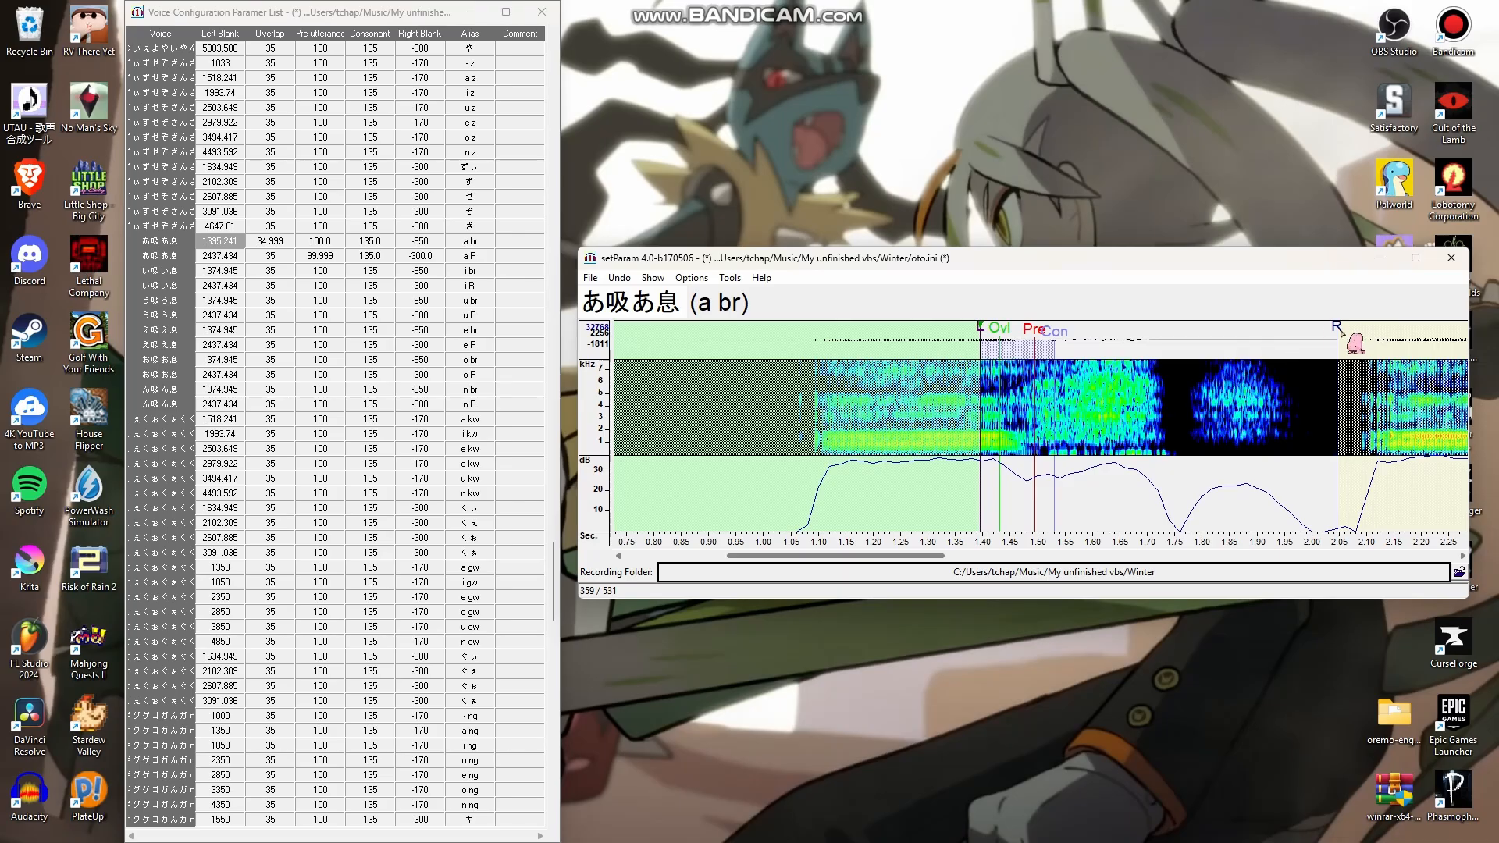
left_click_drag(1337, 328, 1358, 326)
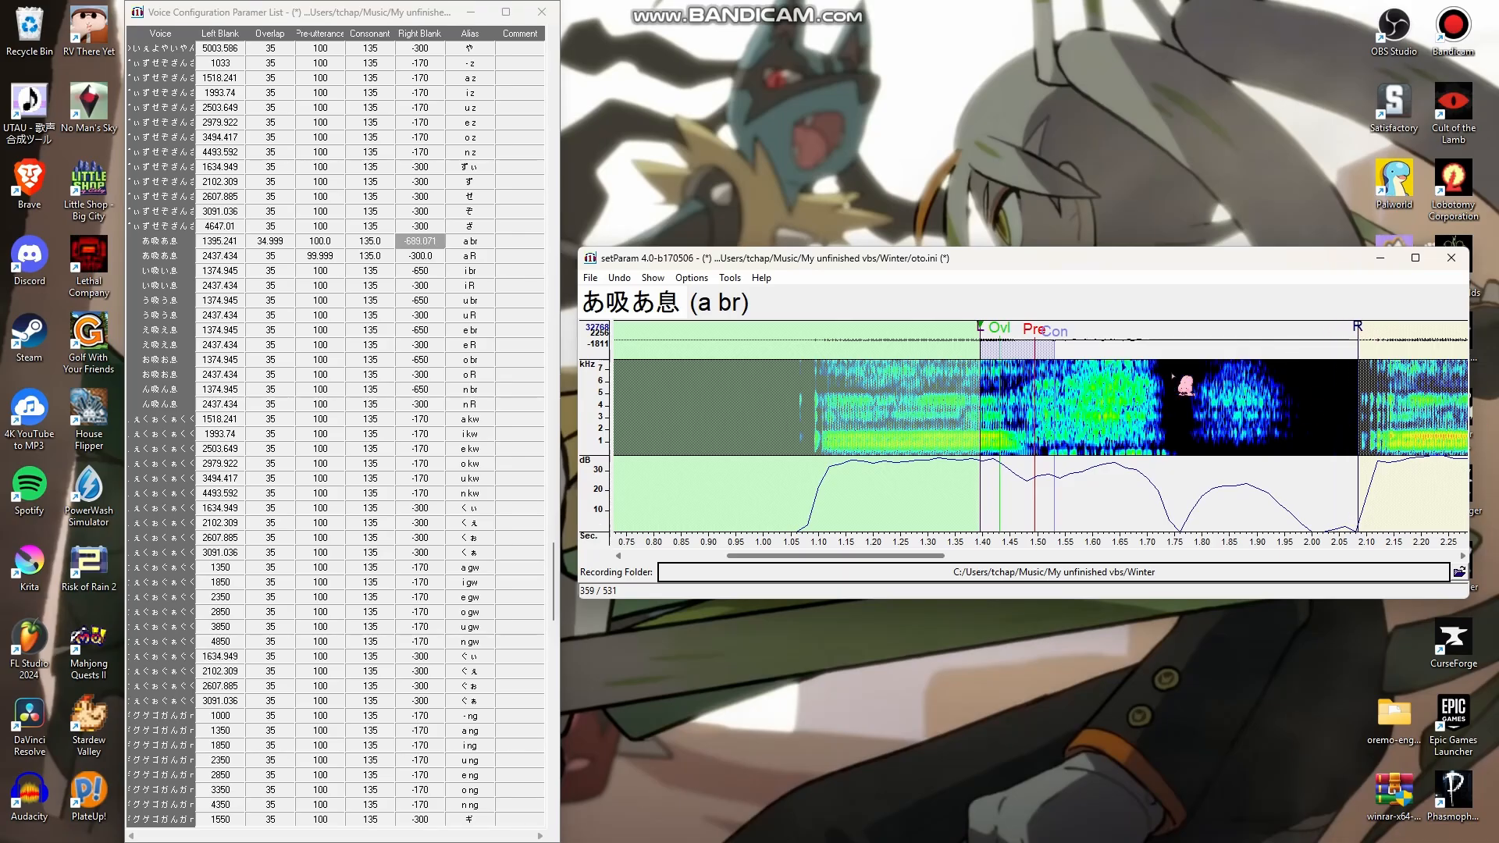
mouse_move(1055, 334)
left_mouse_down()
mouse_move(1141, 351)
mouse_move(1151, 384)
mouse_move(1319, 435)
mouse_move(1328, 449)
mouse_move(1303, 477)
left_mouse_up()
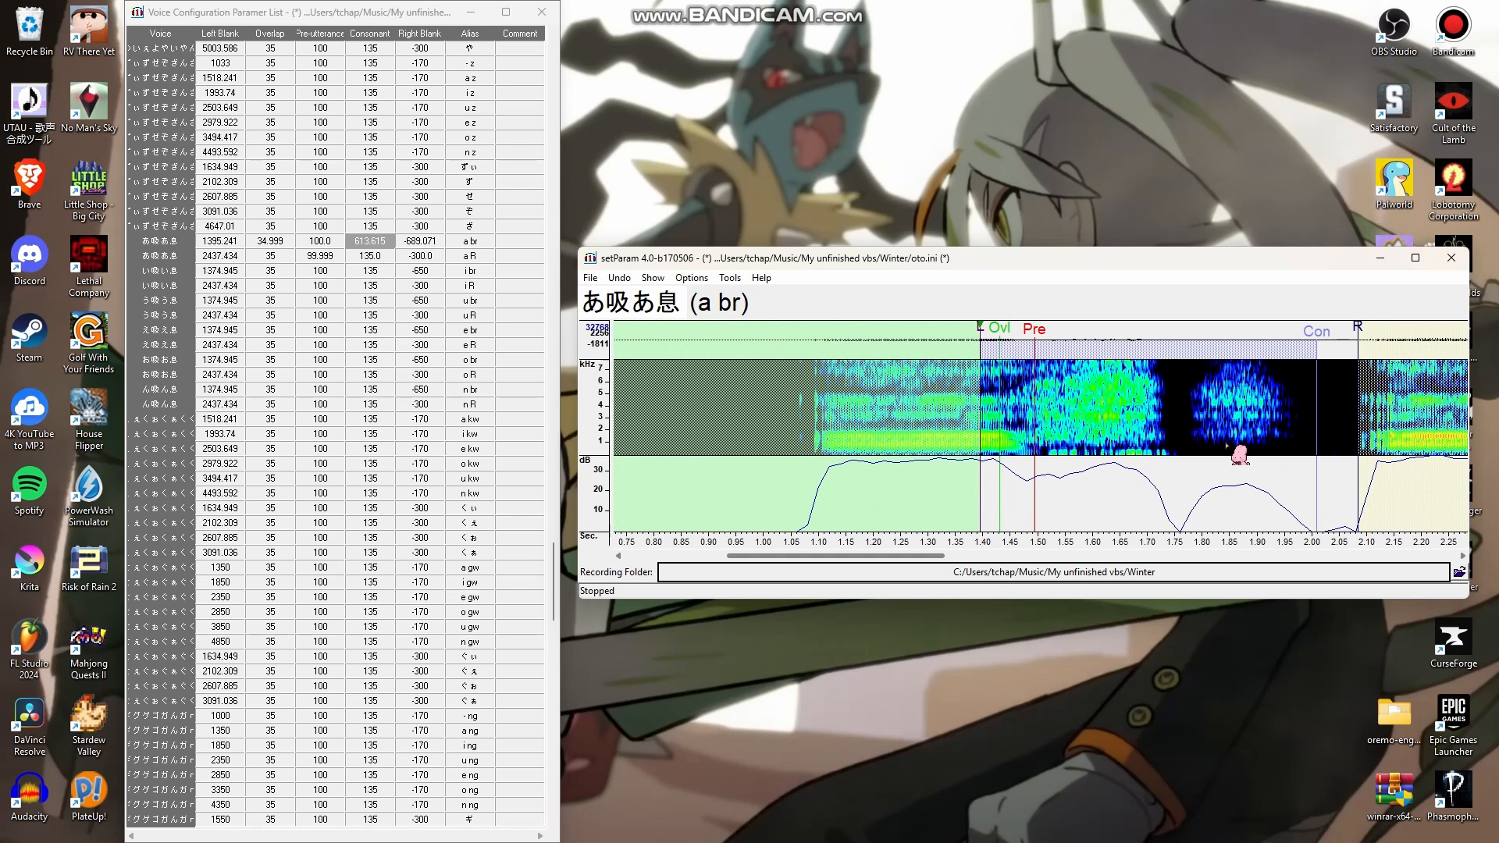
Set the a R alias to left blank about 2441.7, right blank about -733.2 and consonant about 586.6
key("Down")
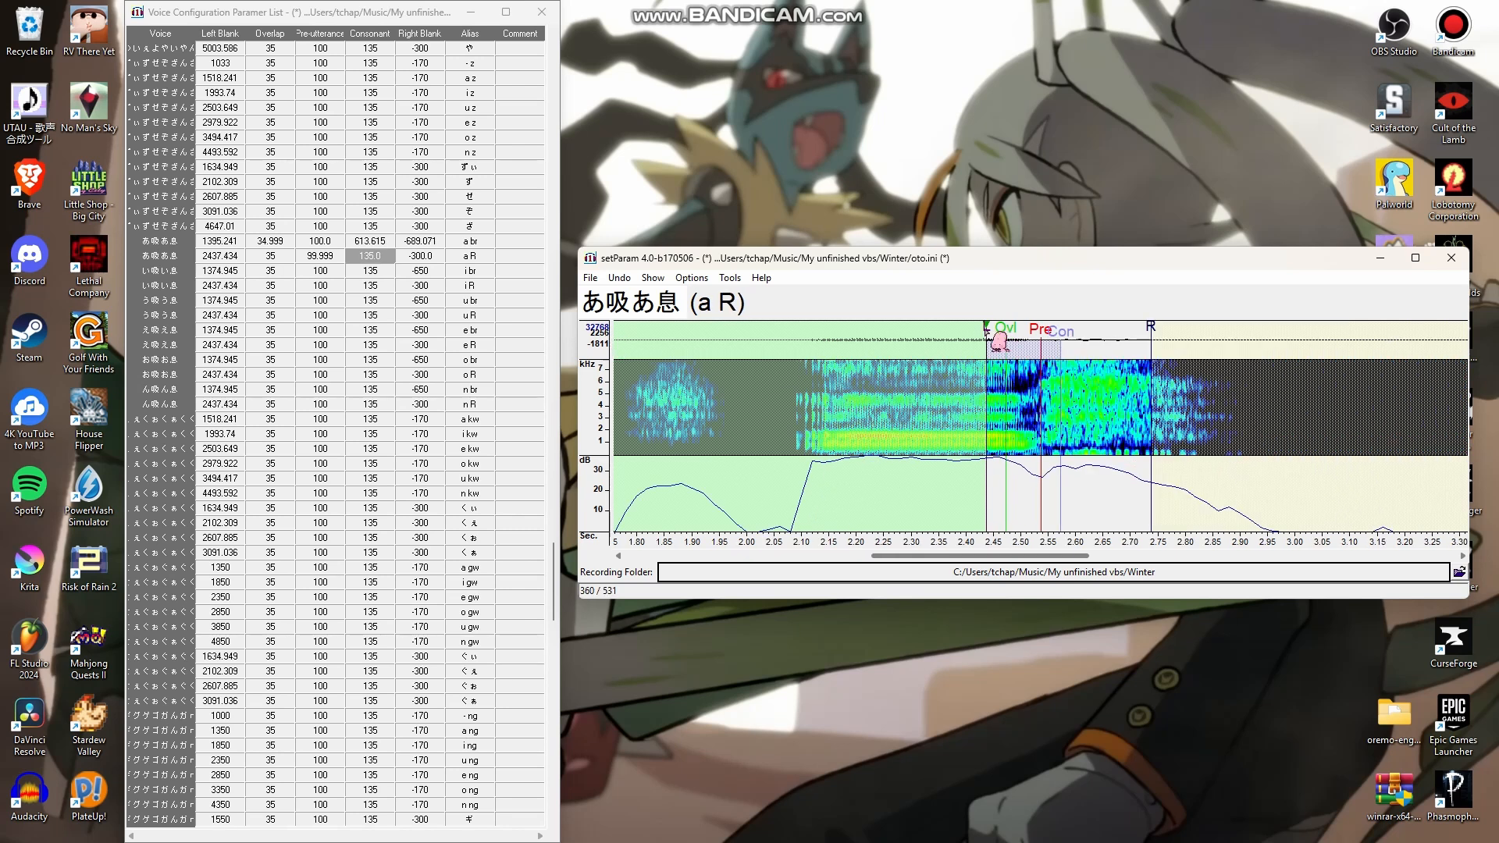
left_click_drag(994, 332, 990, 332)
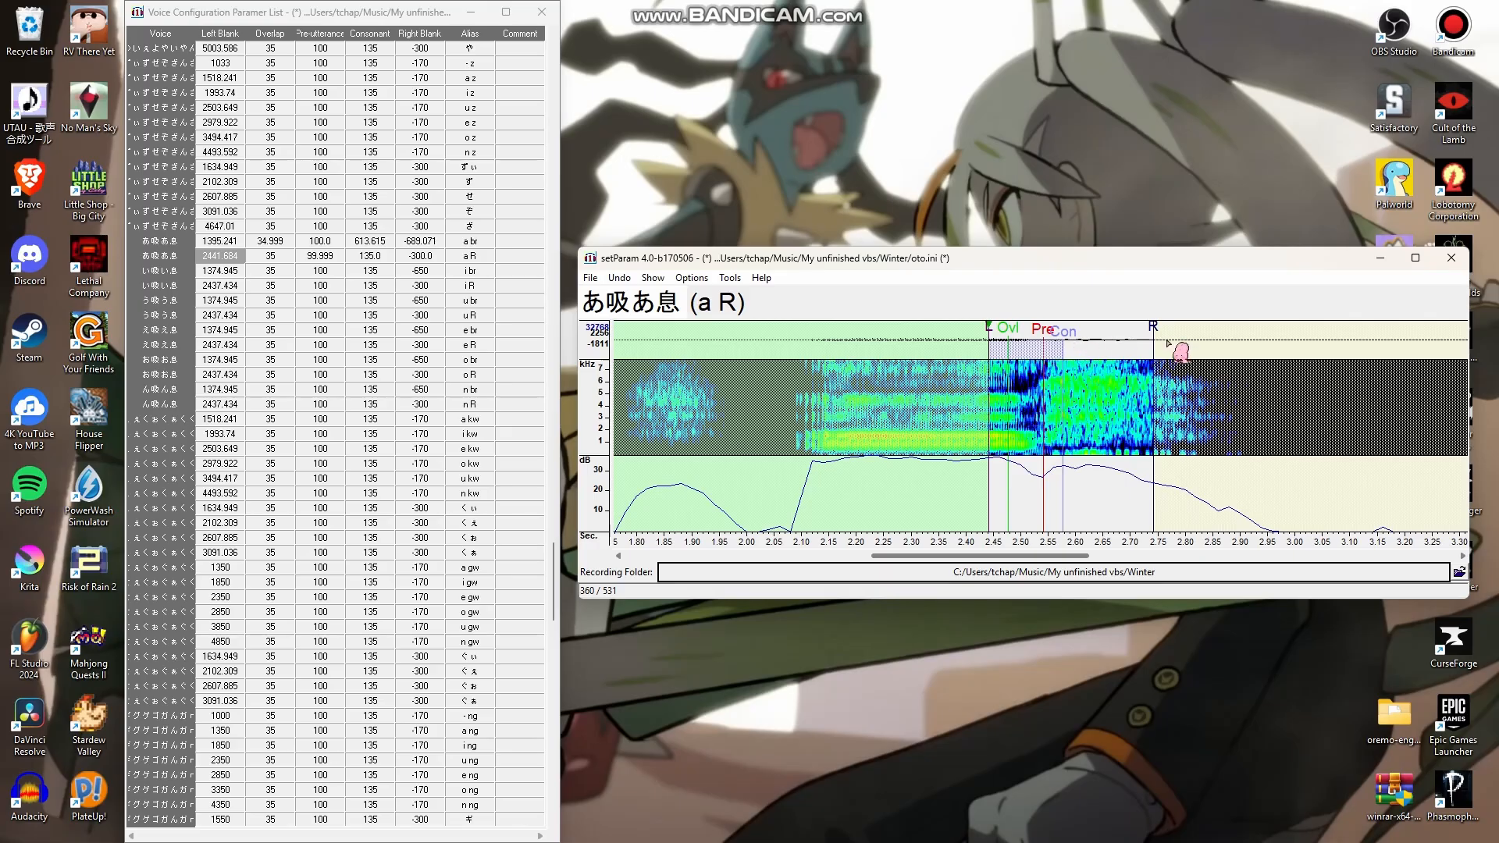
scroll(1164, 345, "down", 1)
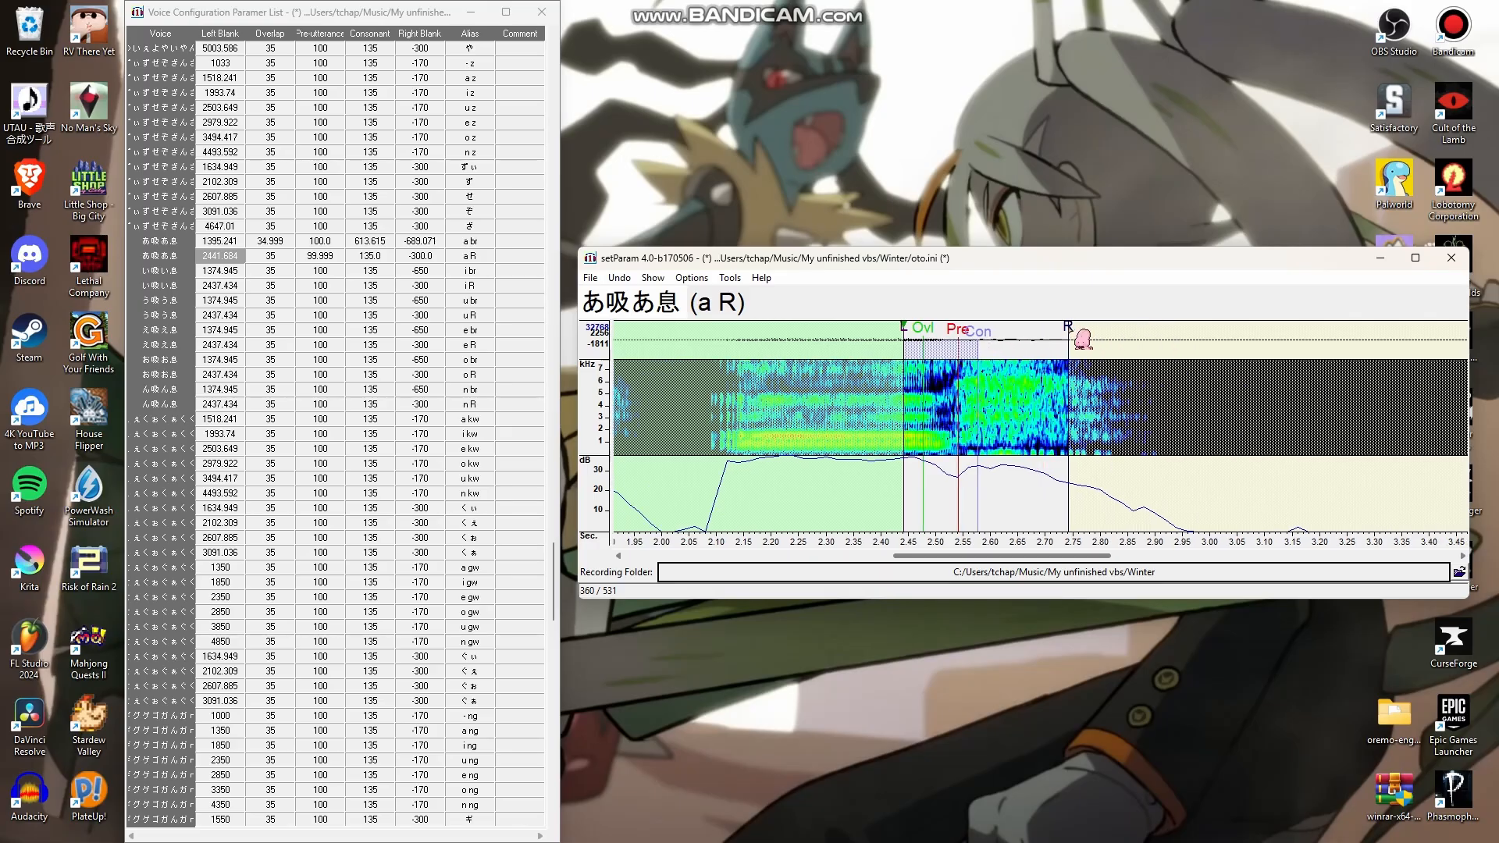
left_click_drag(1083, 338, 1092, 391)
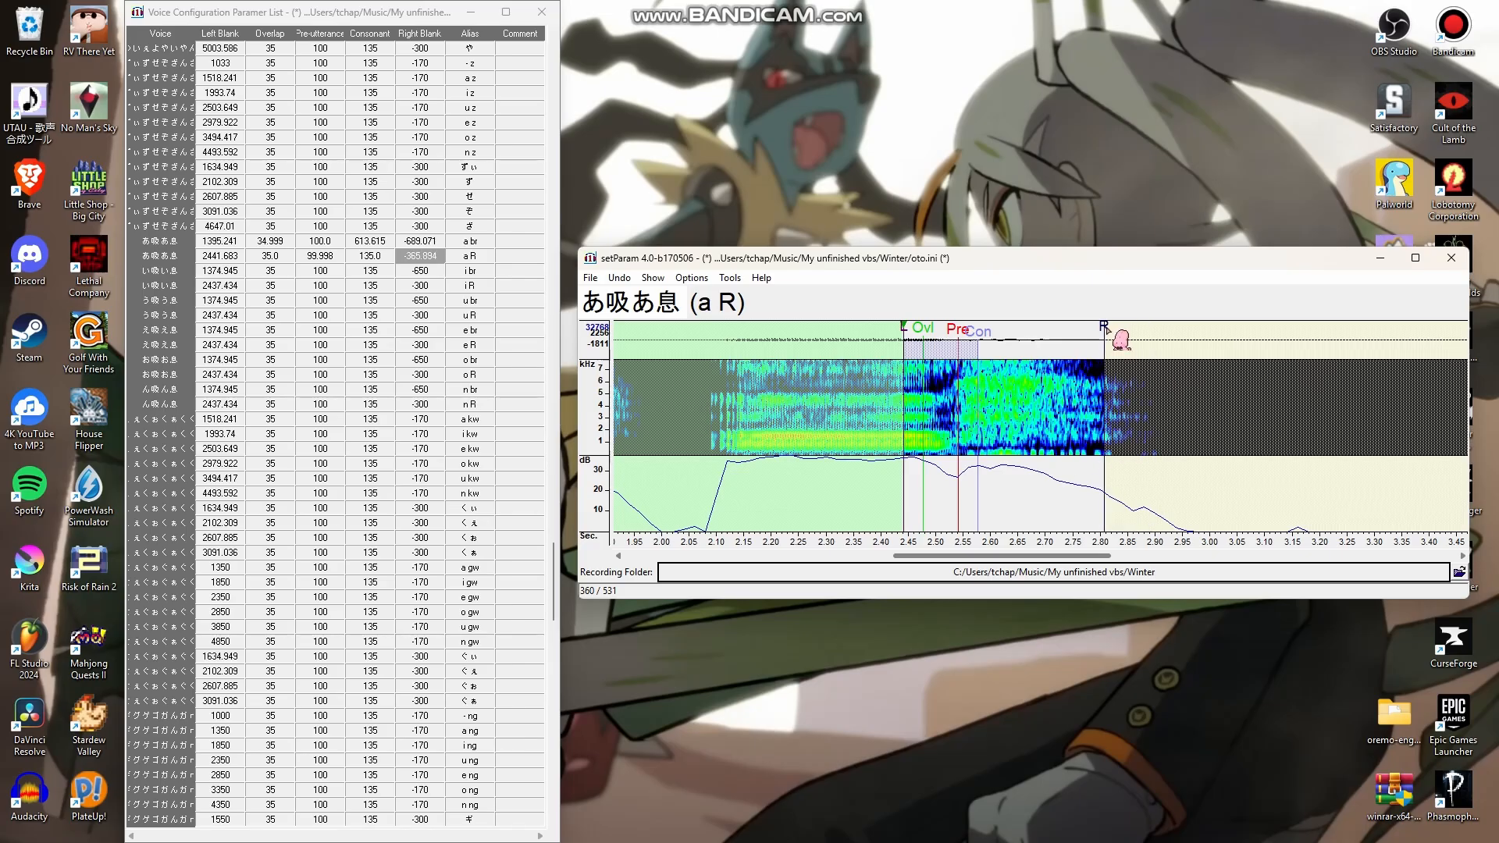
left_click_drag(1106, 328, 1306, 355)
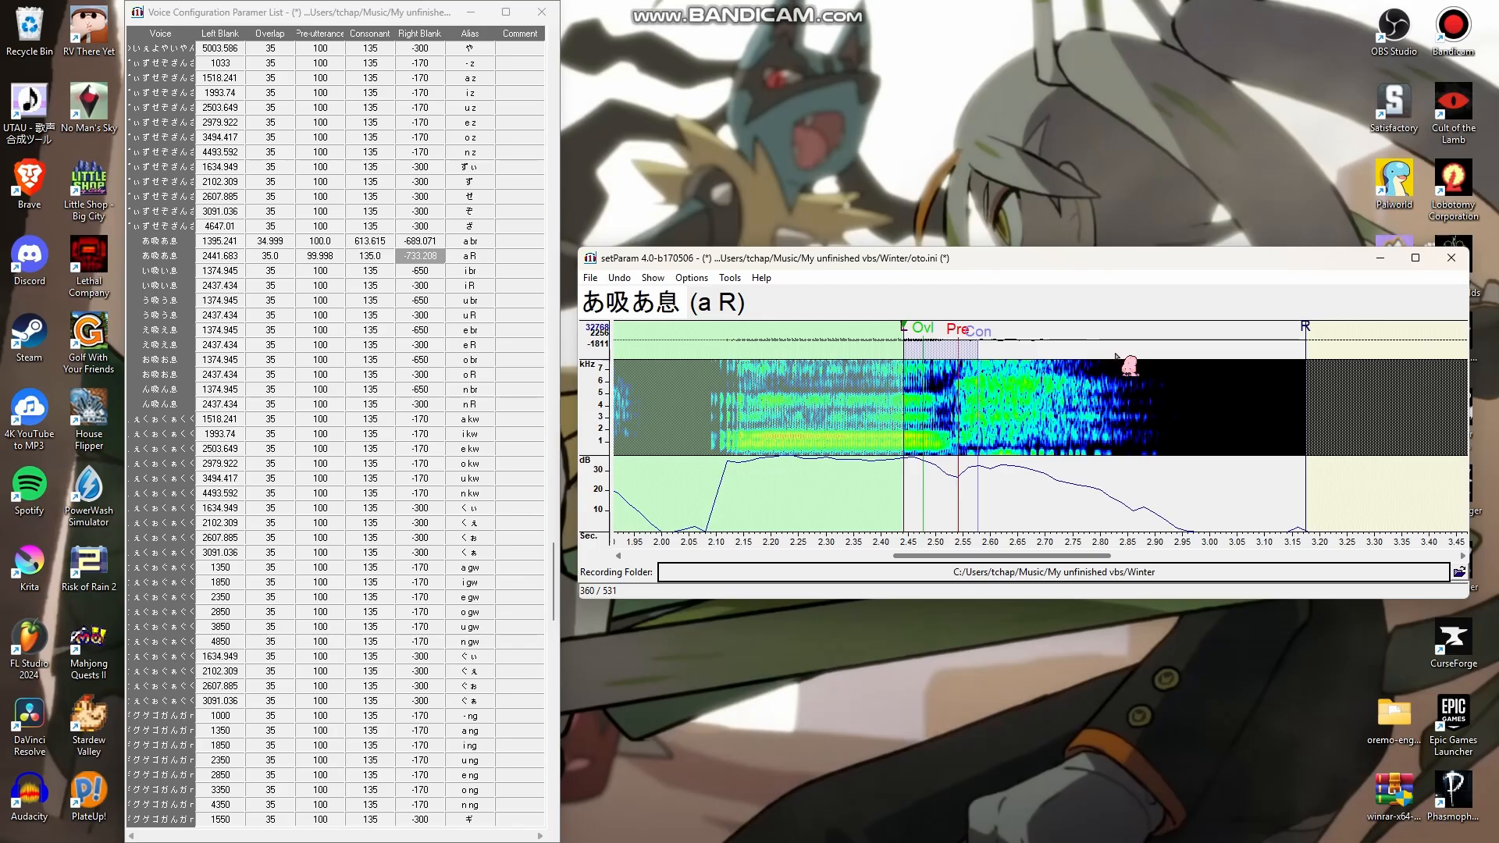
left_click_drag(987, 340, 1227, 357)
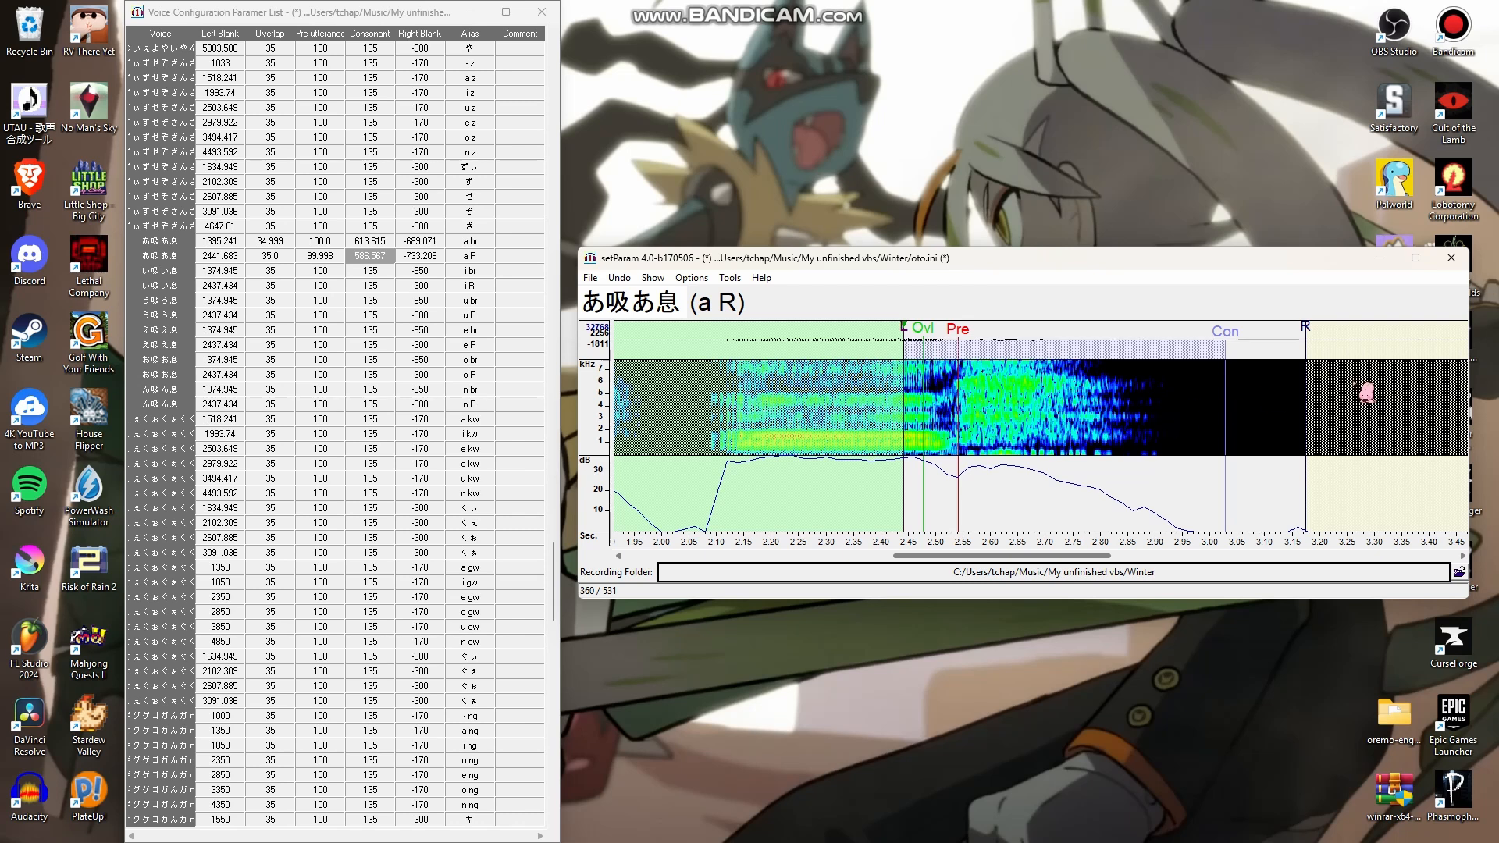
Set the i br alias to left blank about 1517.7, right blank about -683.4 and consonant about 619.3
key("Down")
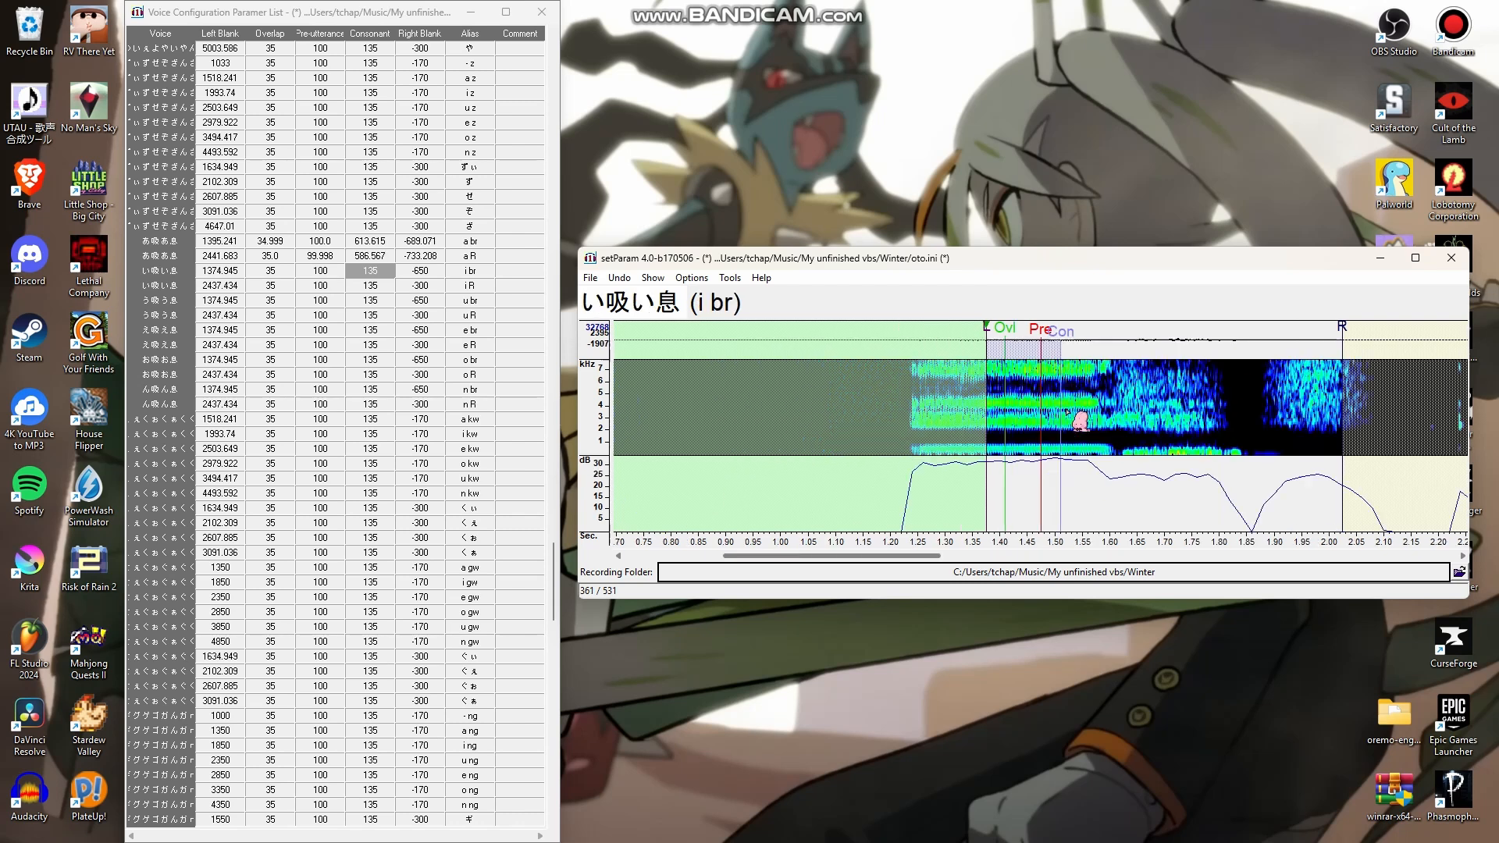
left_click_drag(987, 325, 1065, 328)
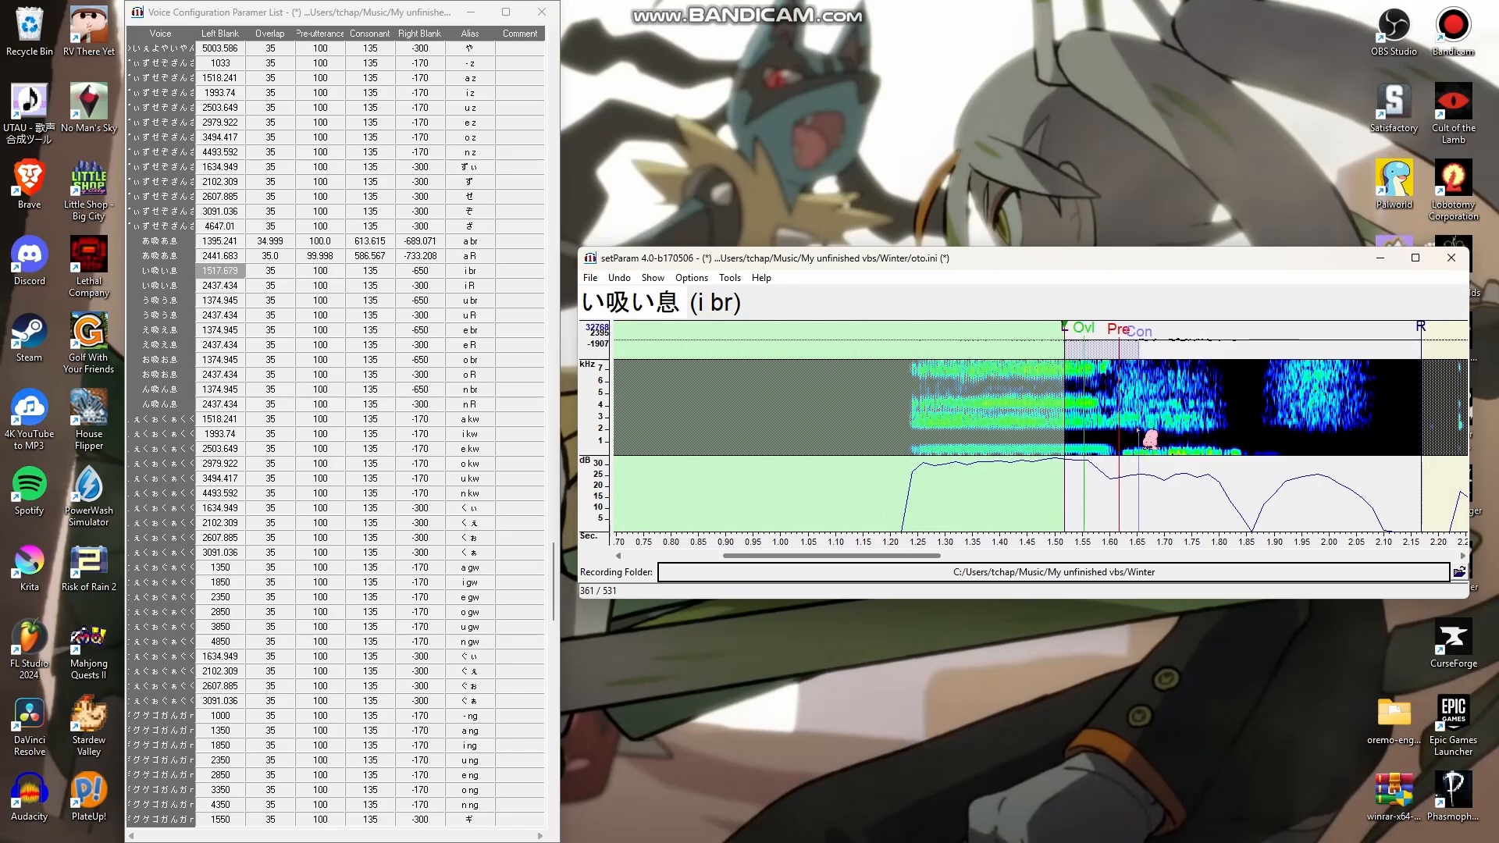
scroll(1148, 438, "down", 4)
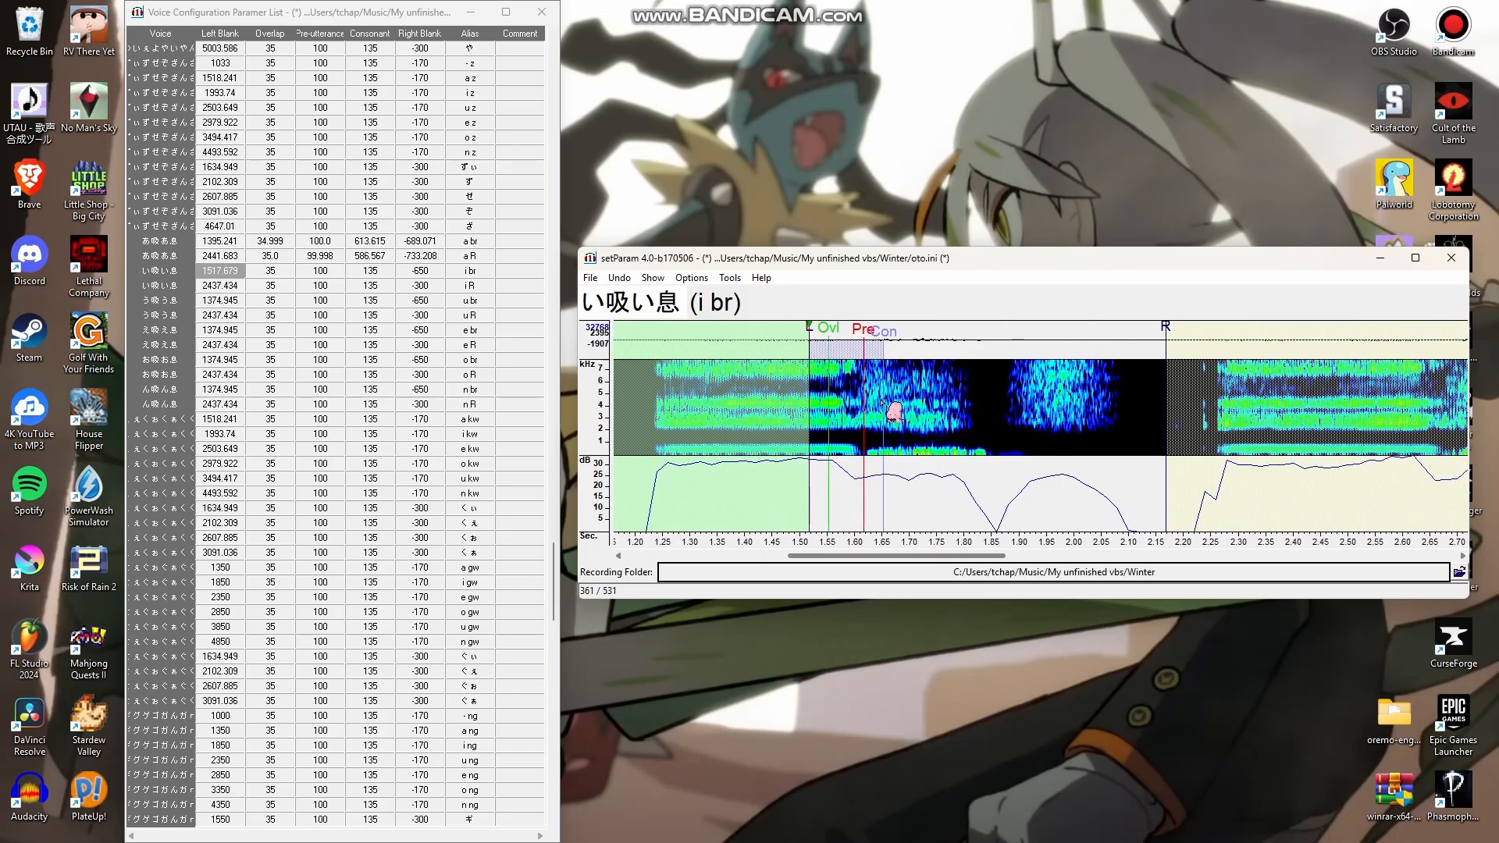
left_click_drag(1165, 328, 1184, 329)
left_click_drag(890, 343, 1150, 354)
Set the i R alias to left blank about 2592.6, right blank about -721.8 and consonant about 579.5
key("Down")
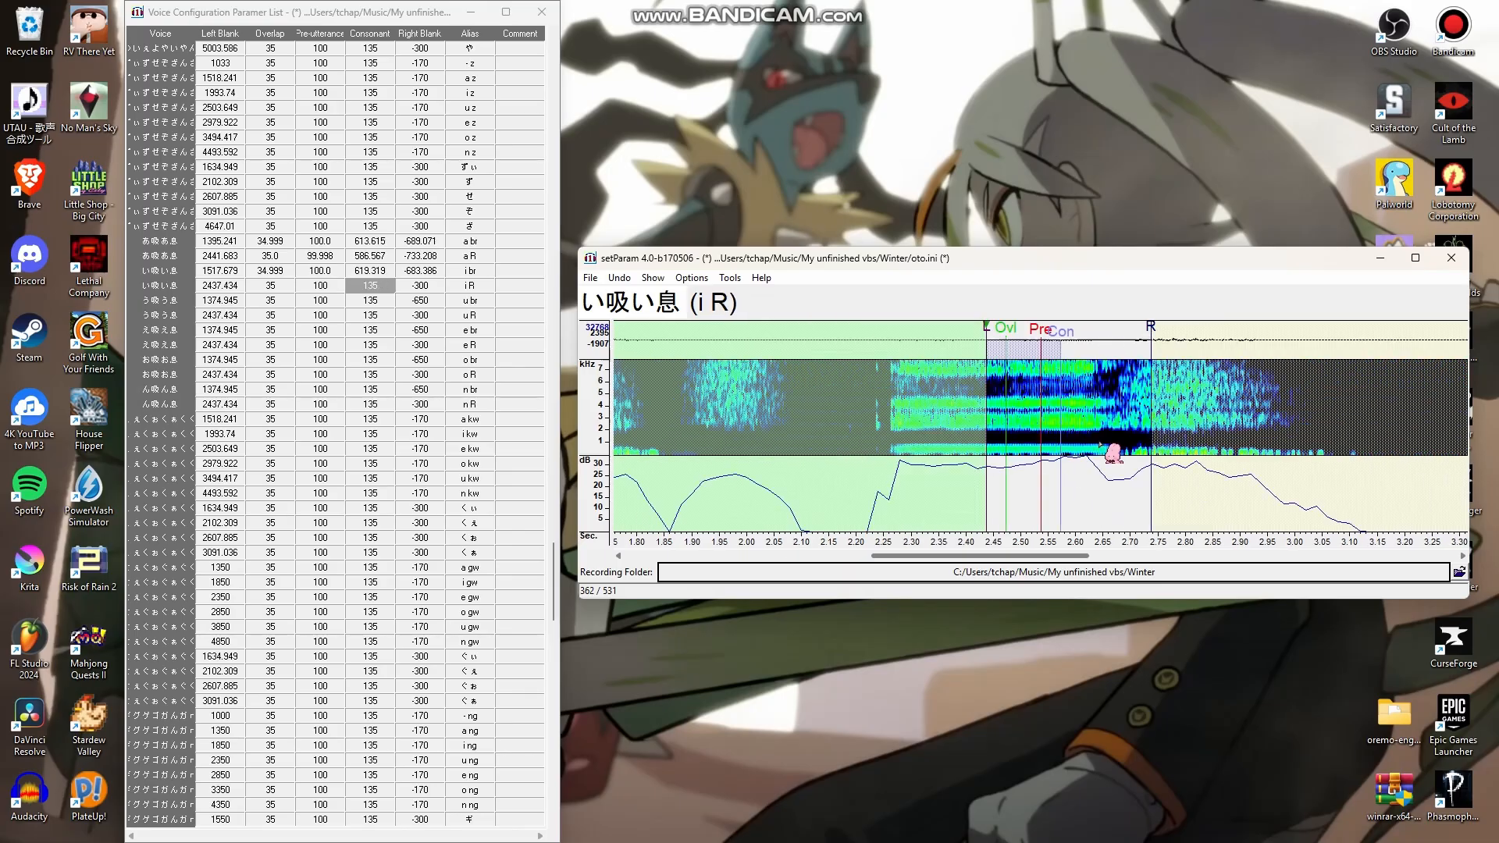
scroll(1027, 428, "down", 1)
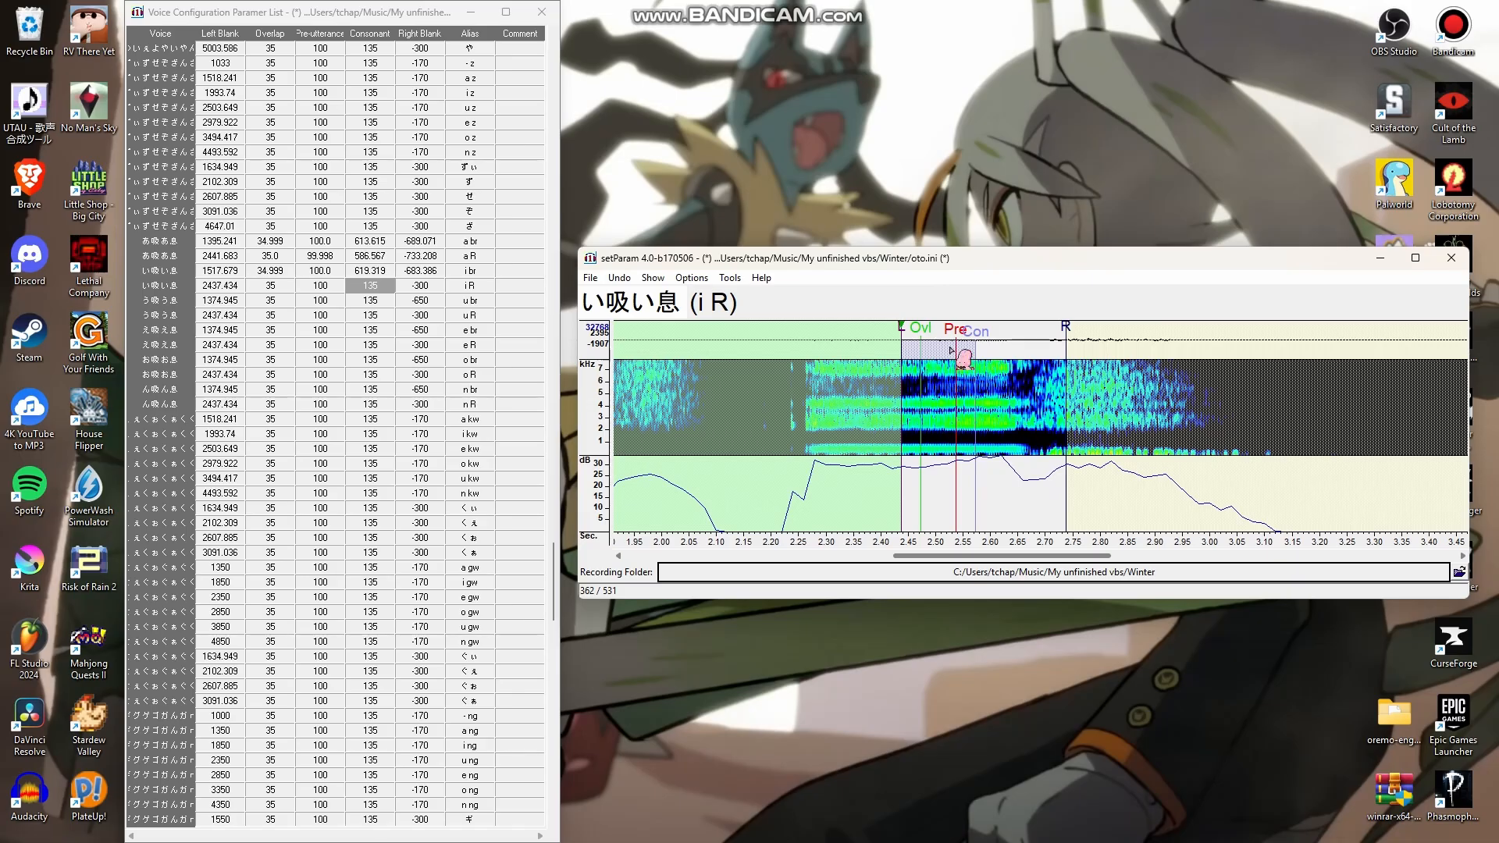
left_click(904, 332)
left_click_drag(904, 332, 987, 331)
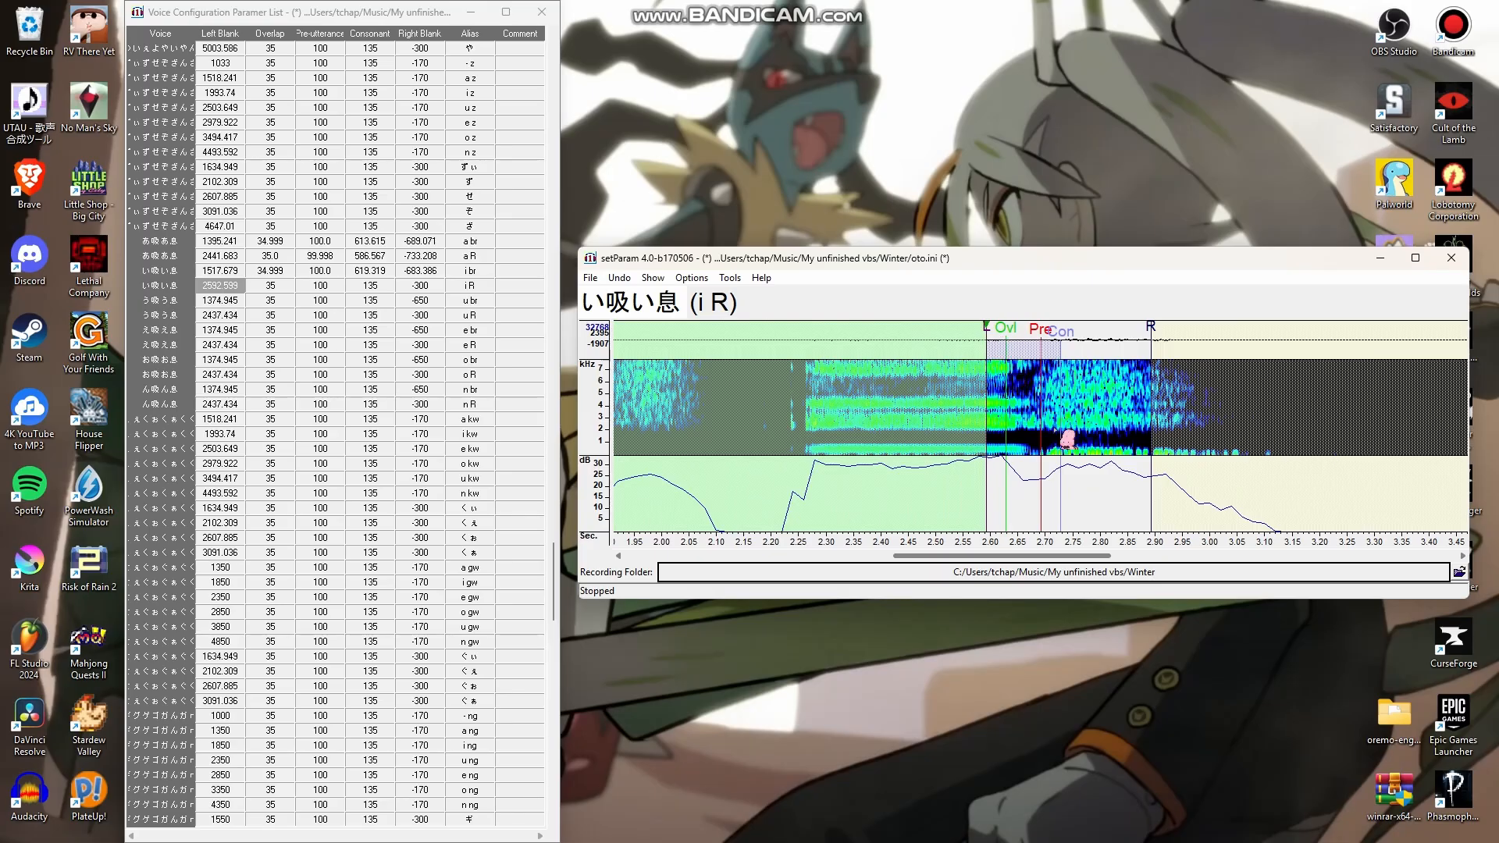
scroll(1054, 433, "down", 2)
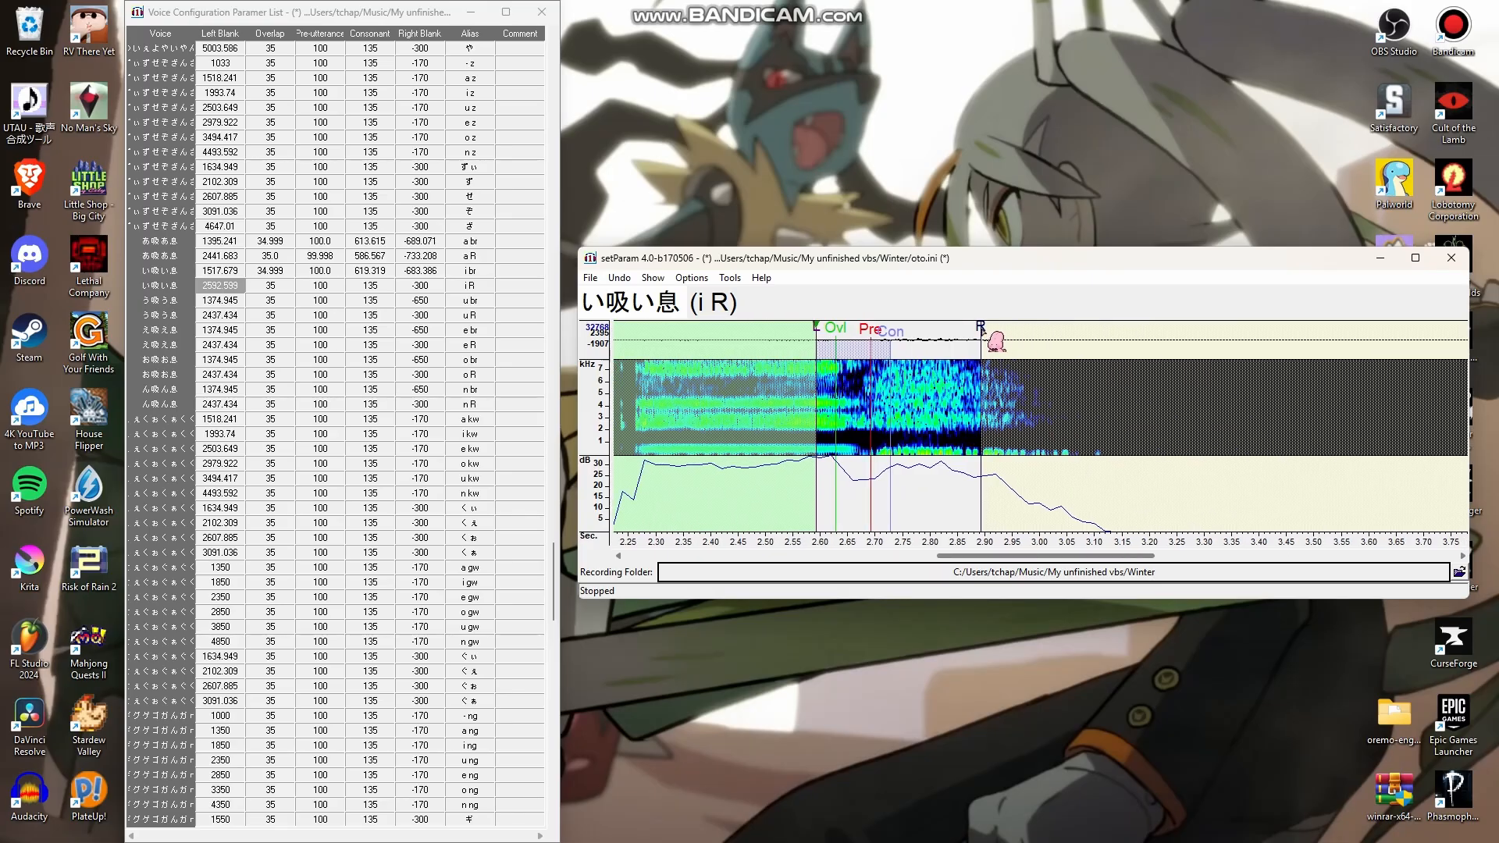
left_click_drag(980, 329, 1212, 328)
left_click_drag(907, 336, 1134, 344)
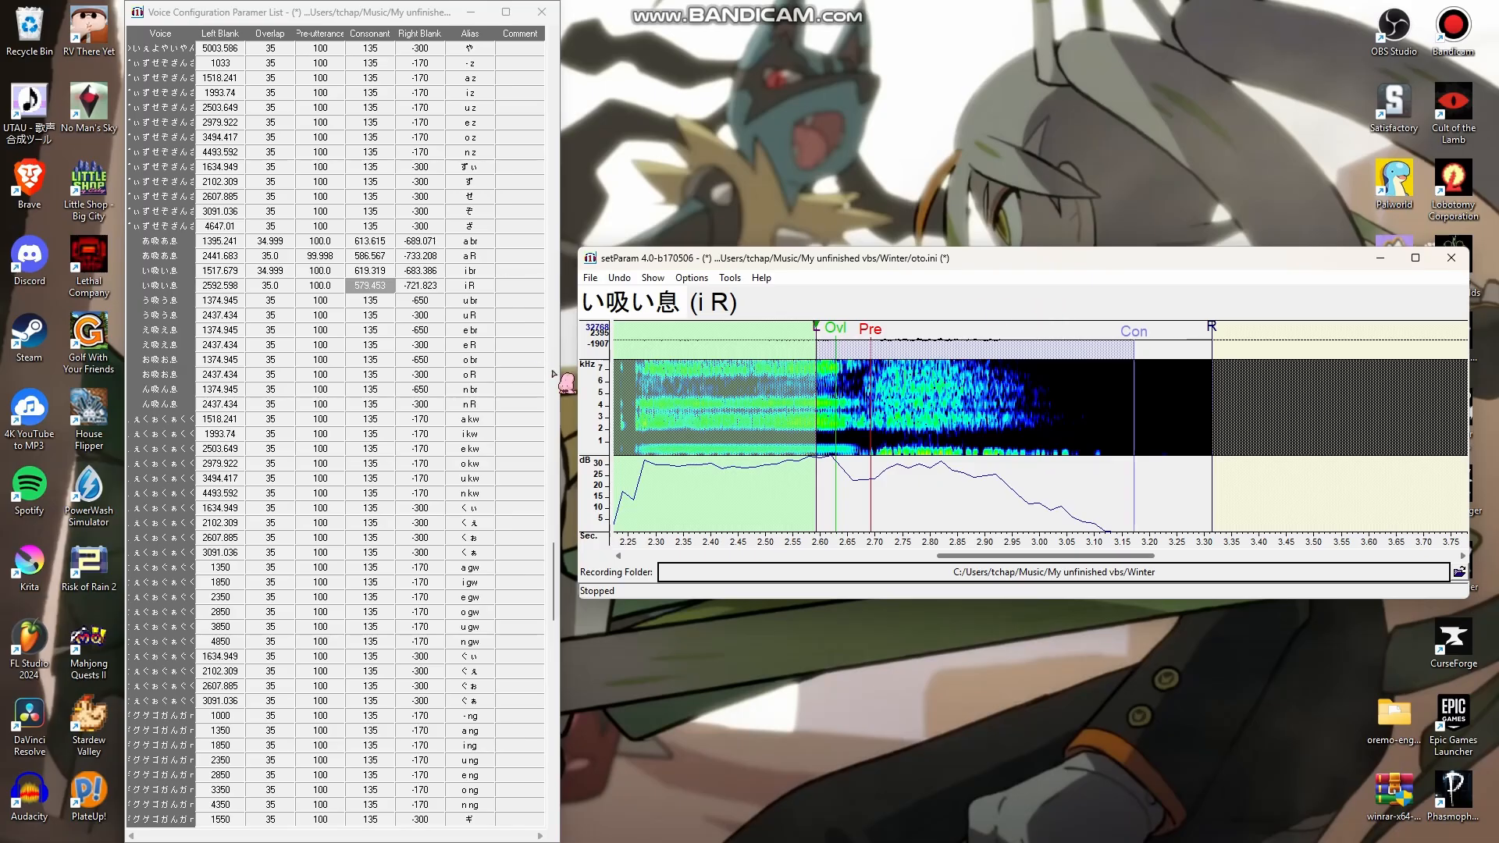
Save the parameters over the existing oto.ini and close setParam
key("ctrl+s")
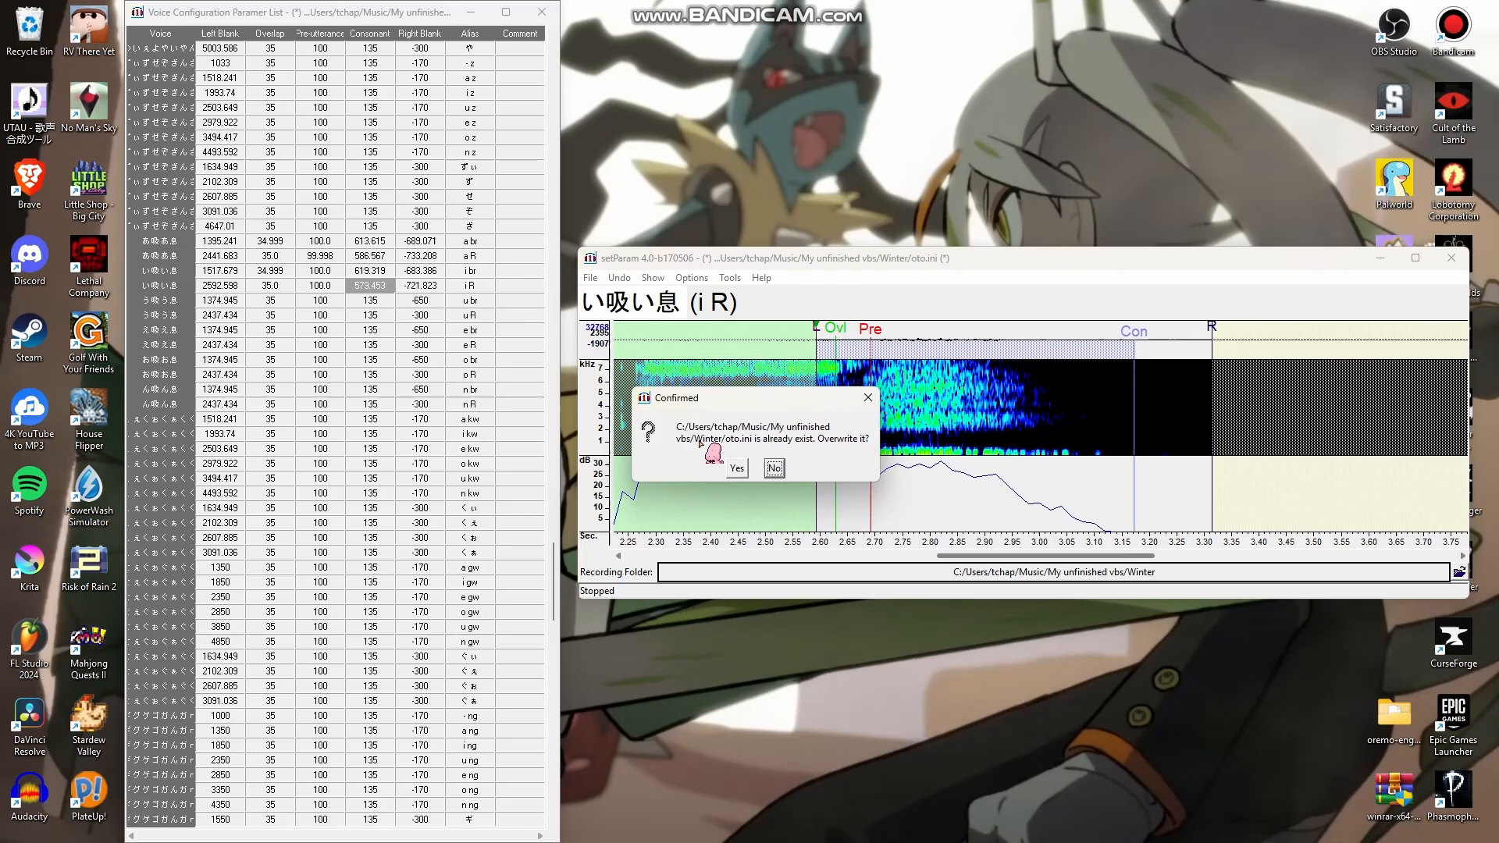
left_click(737, 468)
left_click(545, 21)
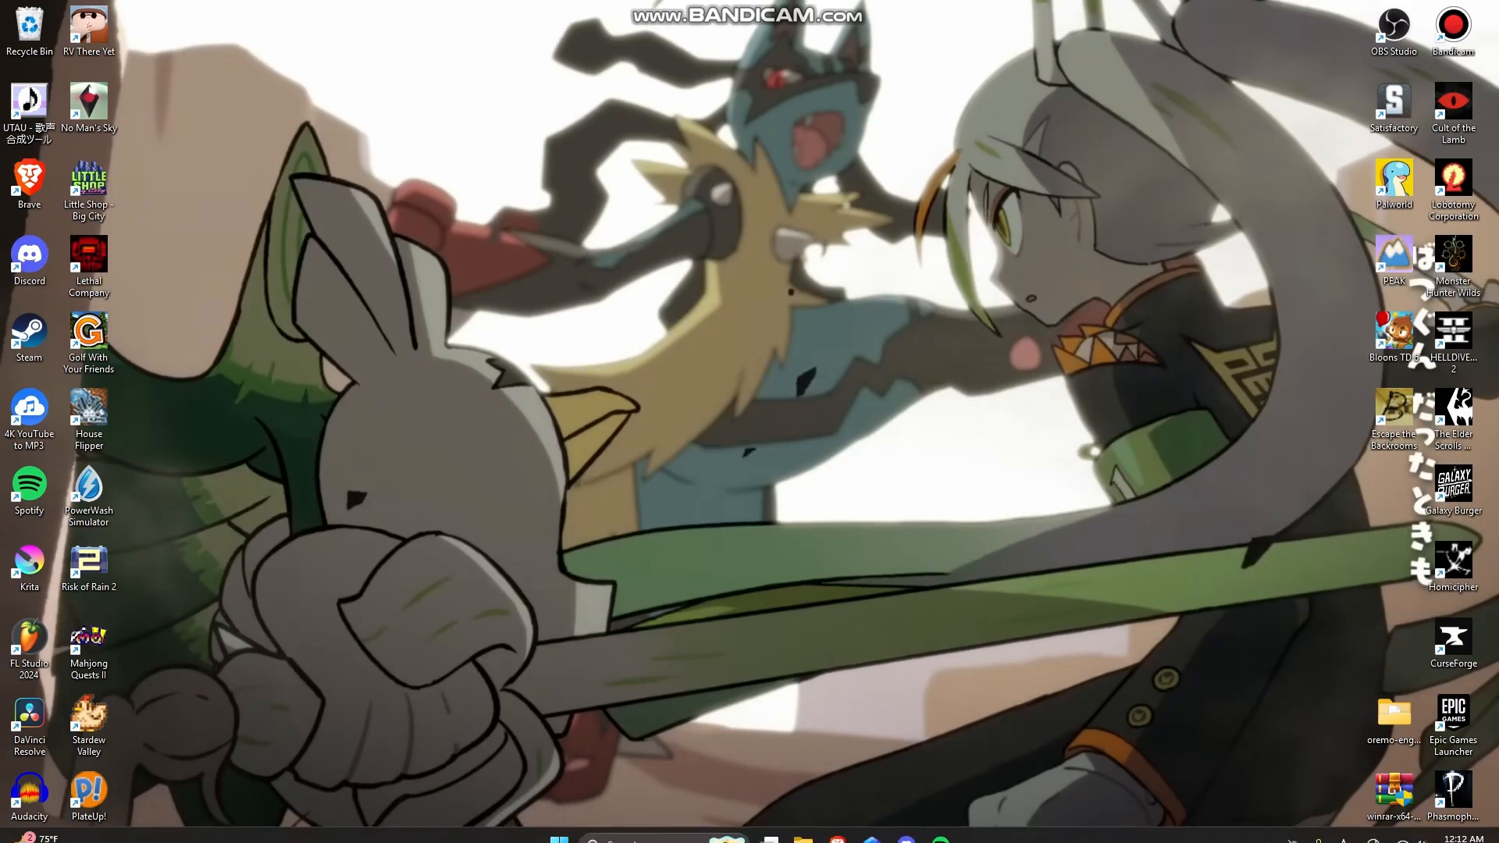
Launch UTAU and maximize its window
left_click(673, 824)
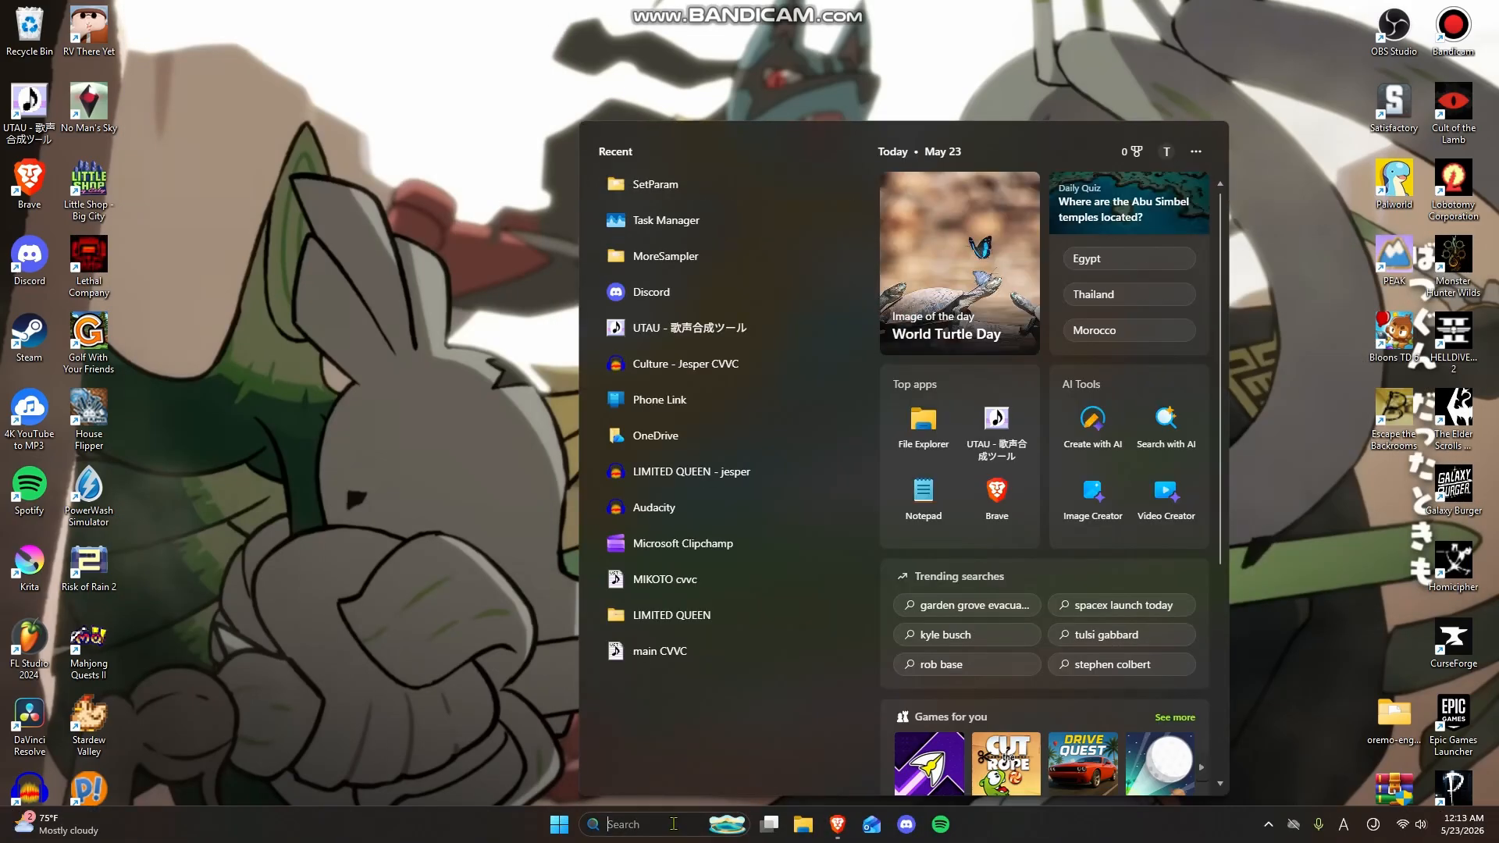
type("utau")
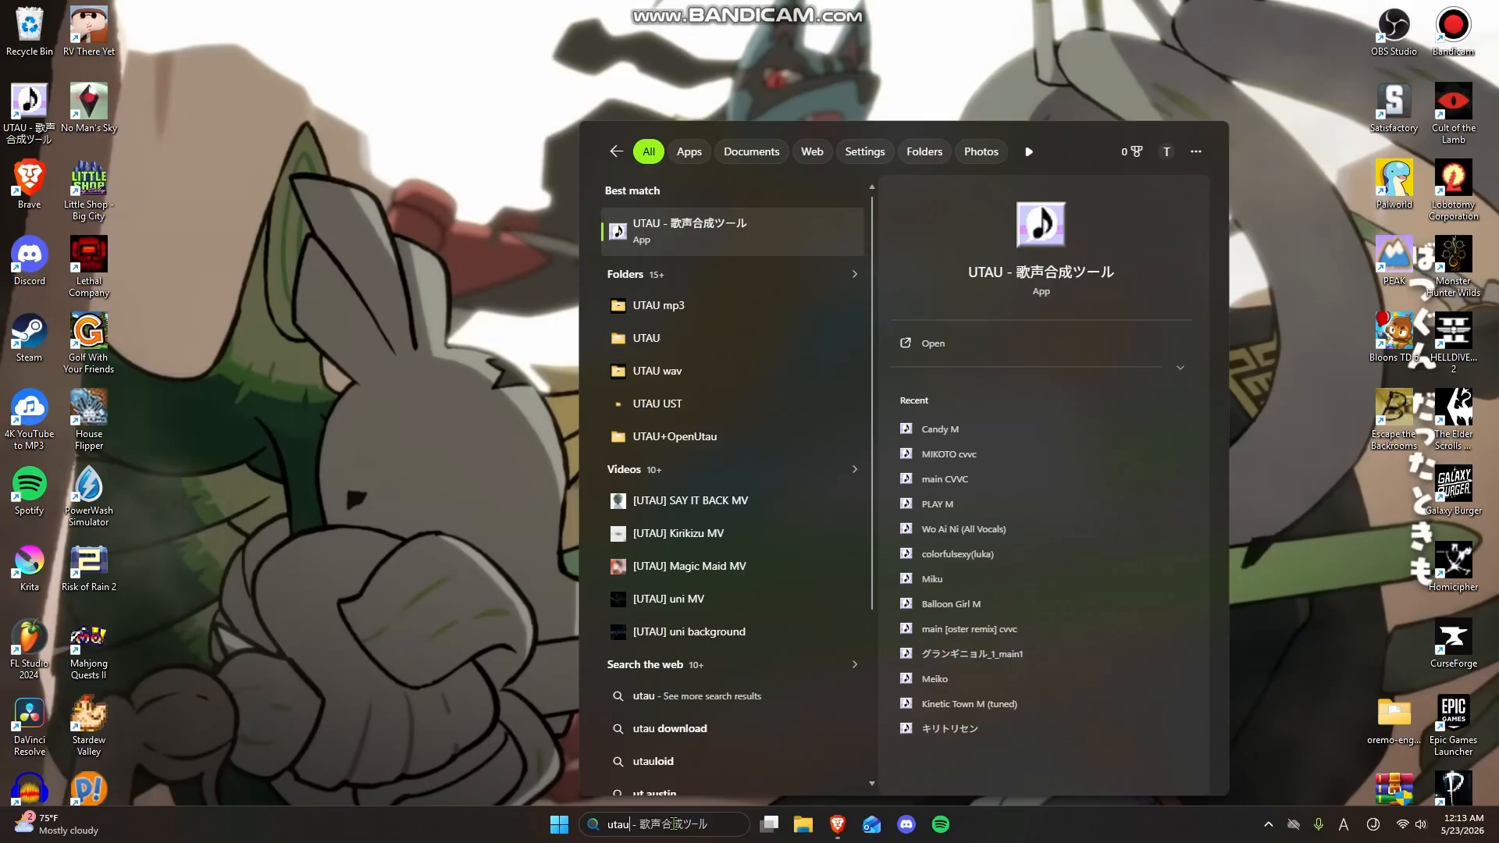
key("Return")
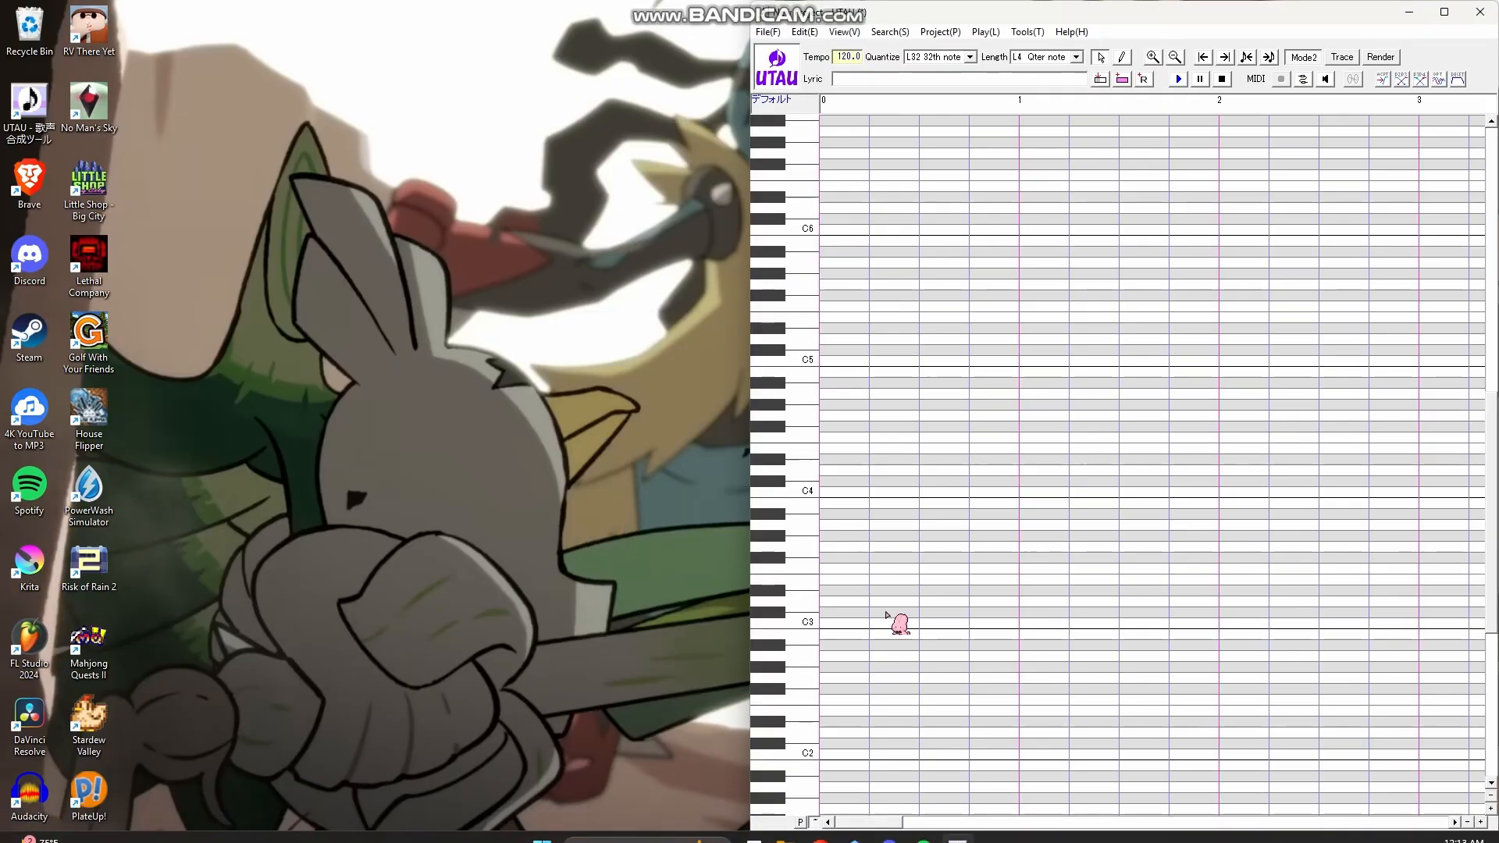
left_click(1443, 12)
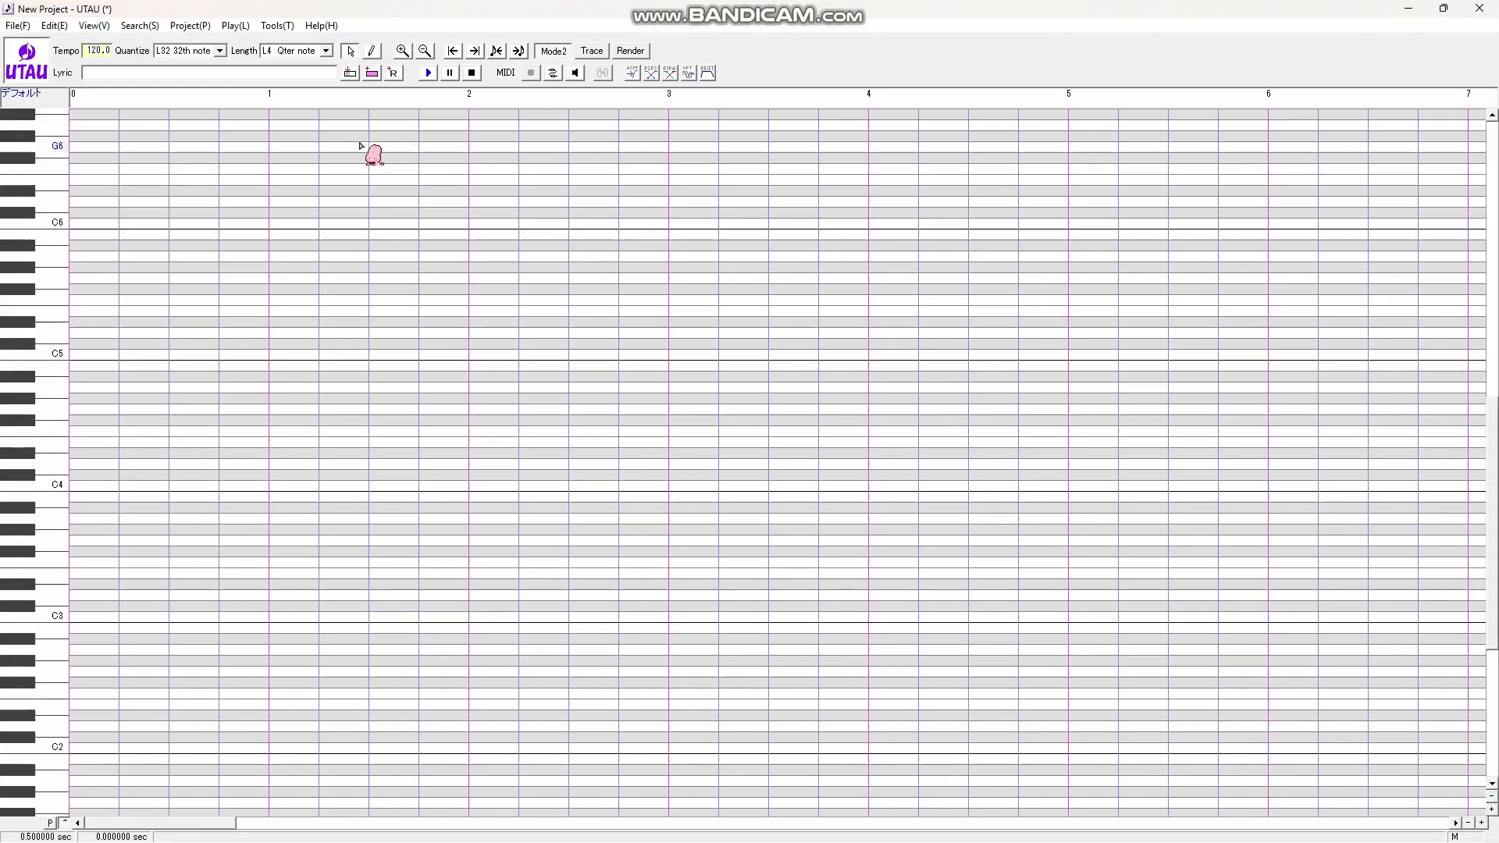
Set the project's voice bank to the Winter folder inside My unfinished vbs
left_click(43, 95)
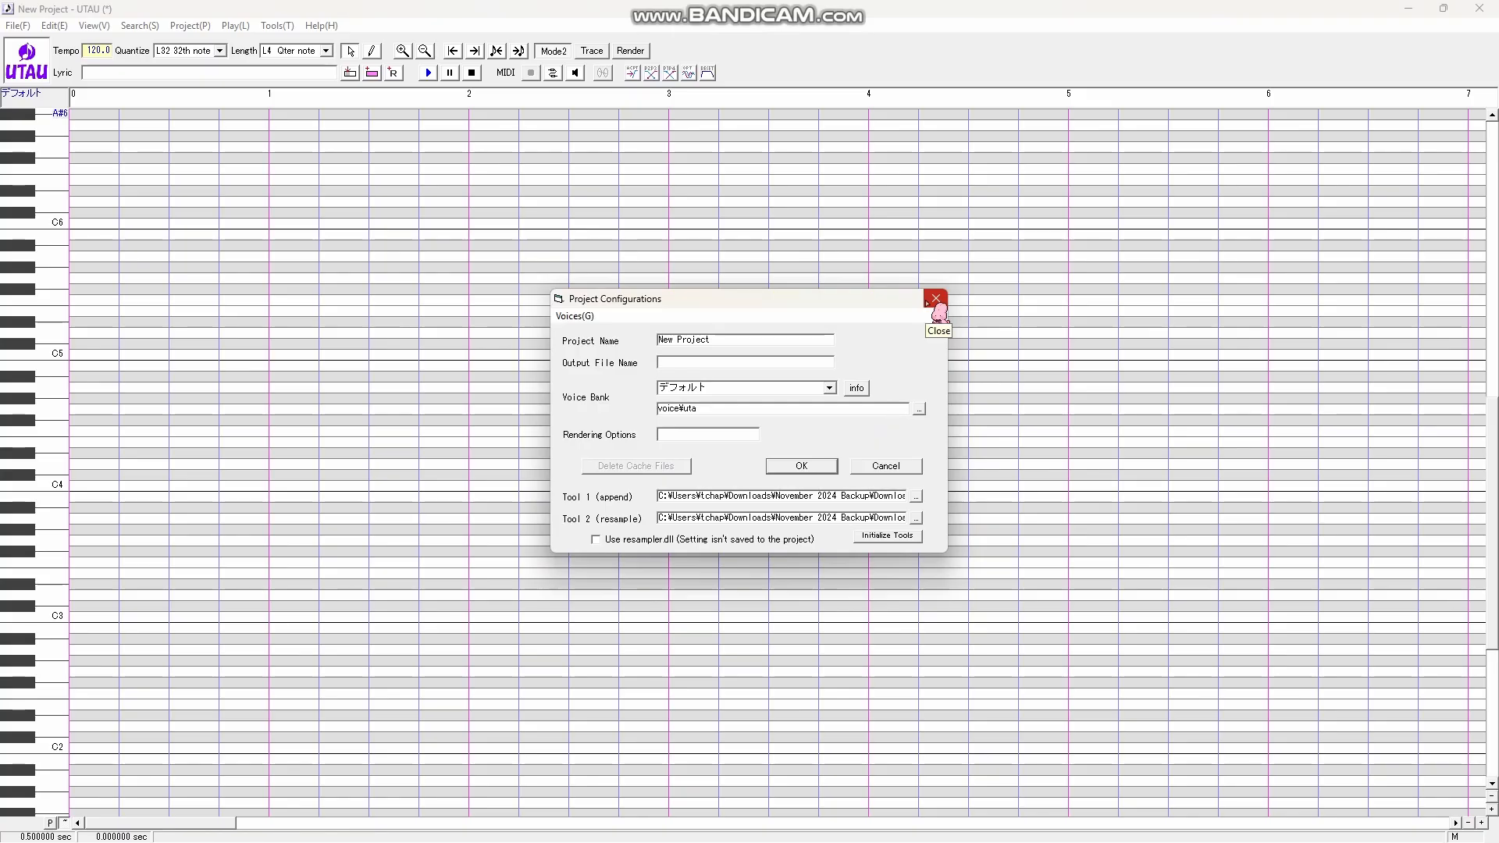
left_click(919, 409)
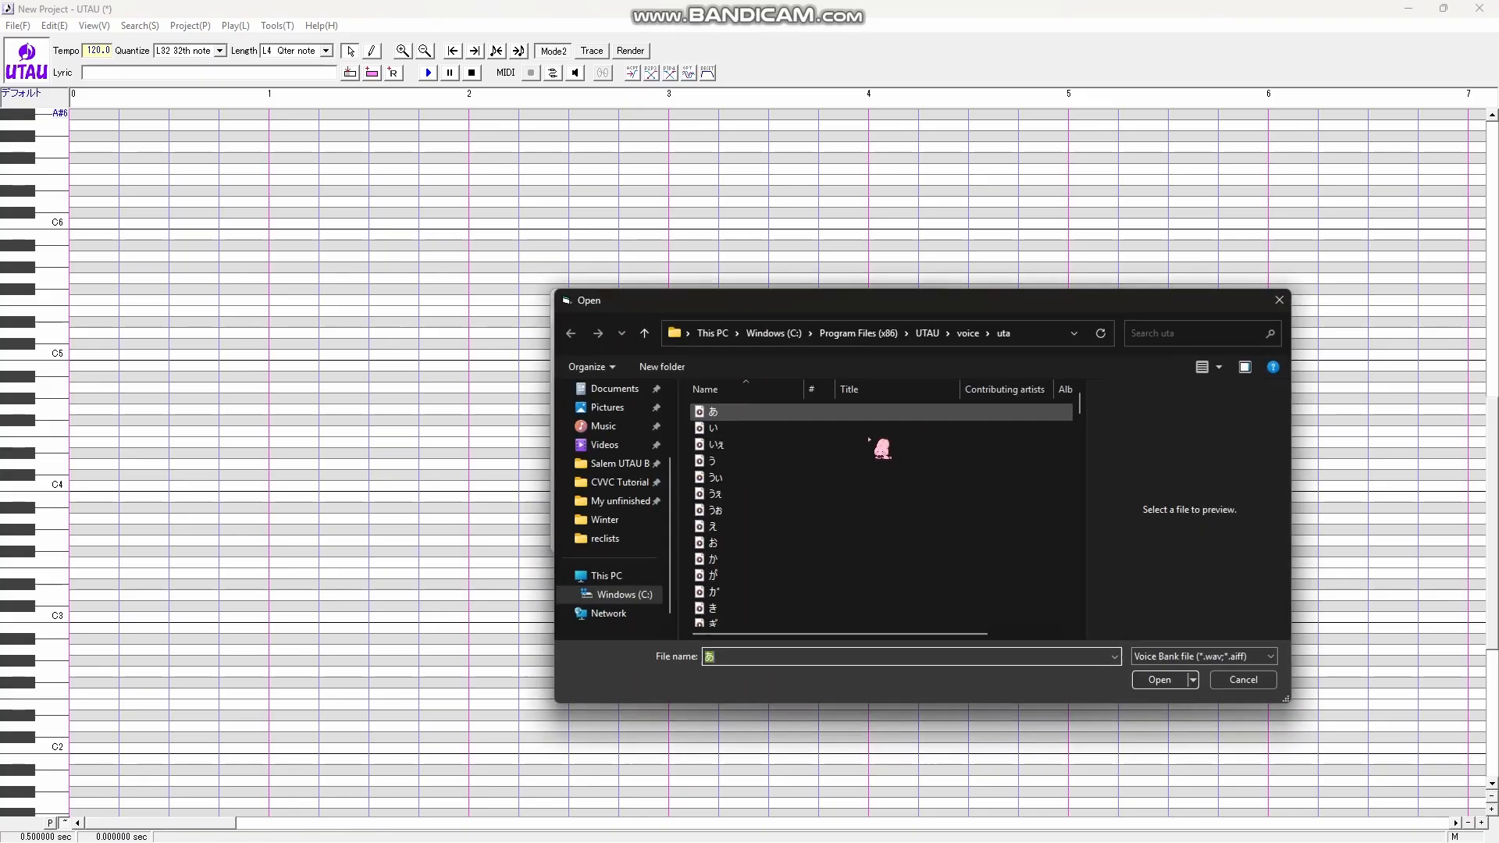
left_click(624, 519)
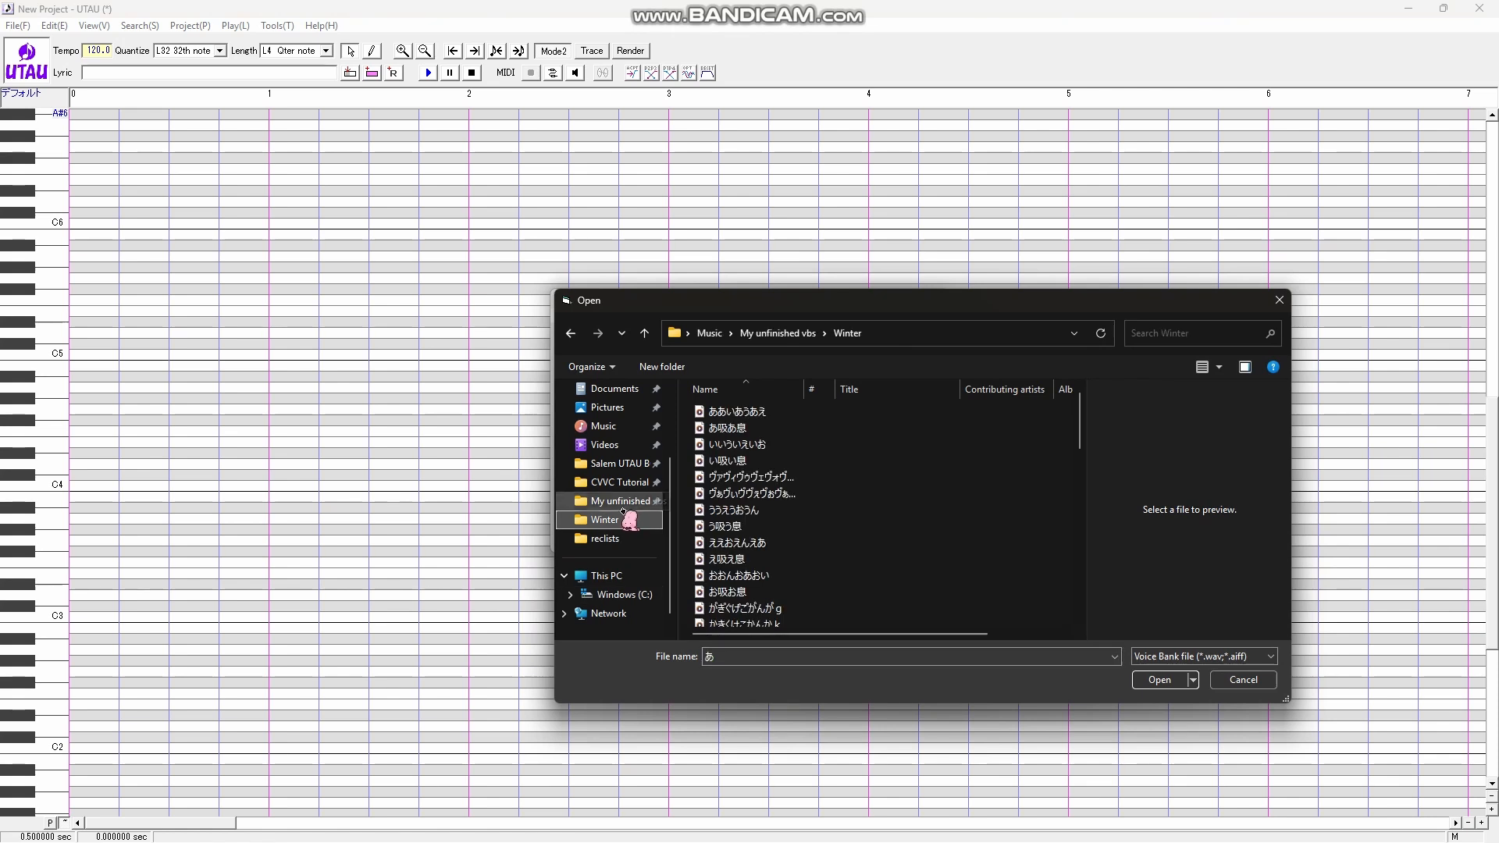
left_click(794, 337)
double_click(746, 569)
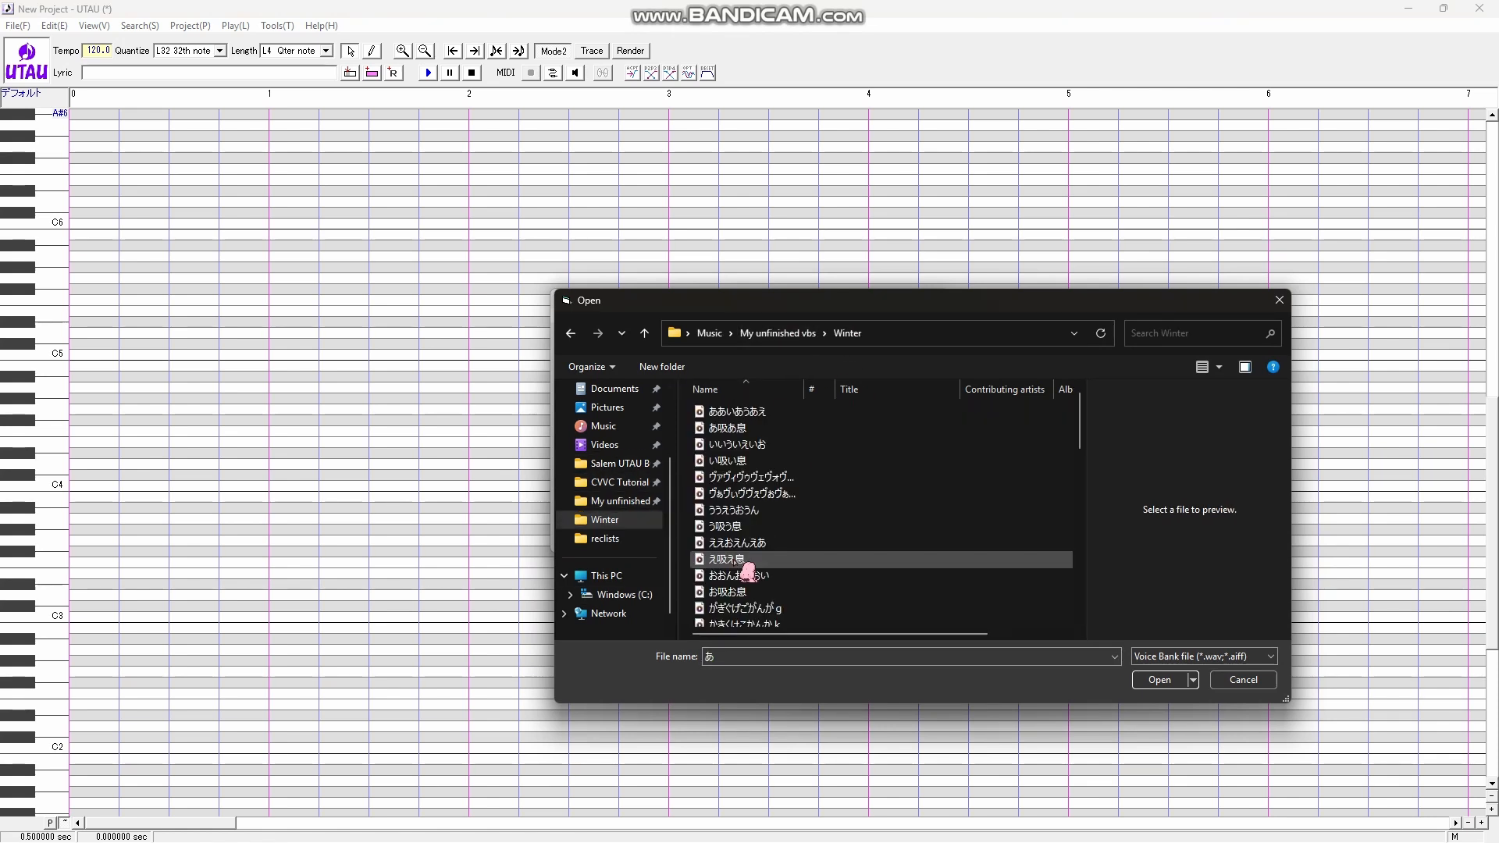
scroll(947, 529, "down", 6)
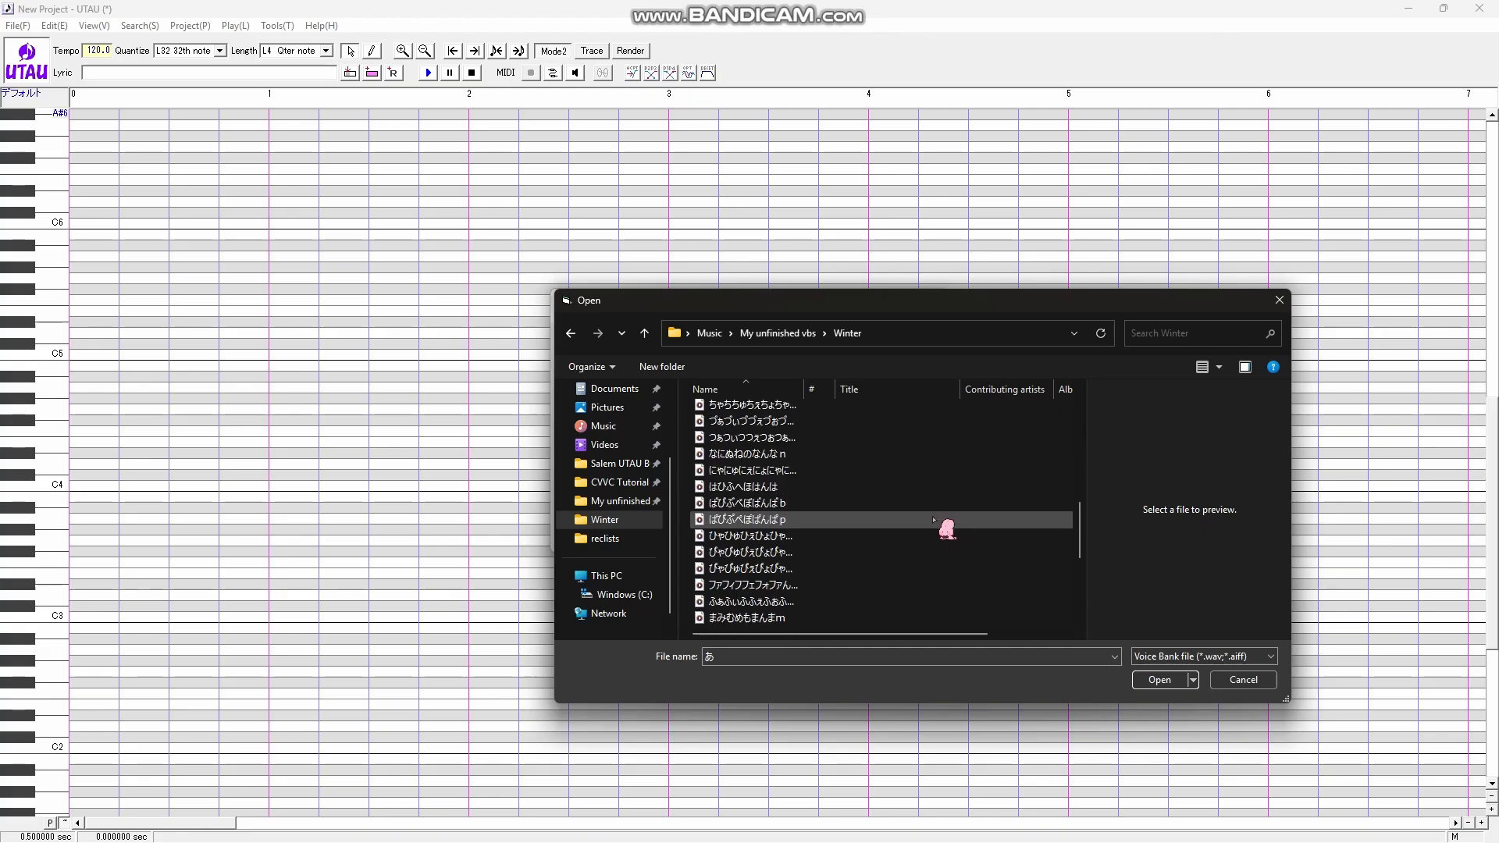
scroll(947, 529, "up", 6)
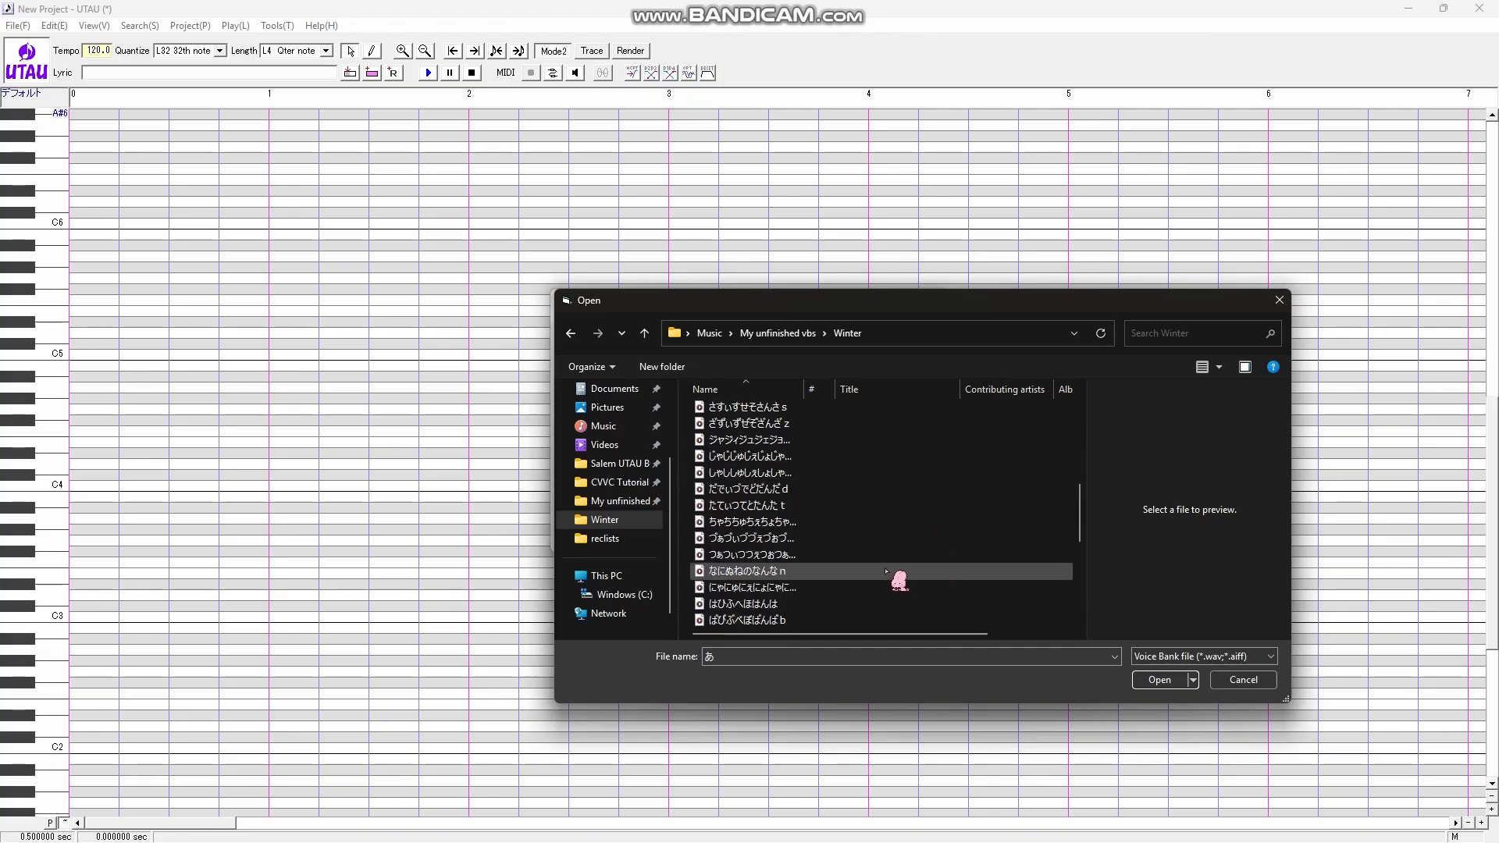
left_click(1139, 685)
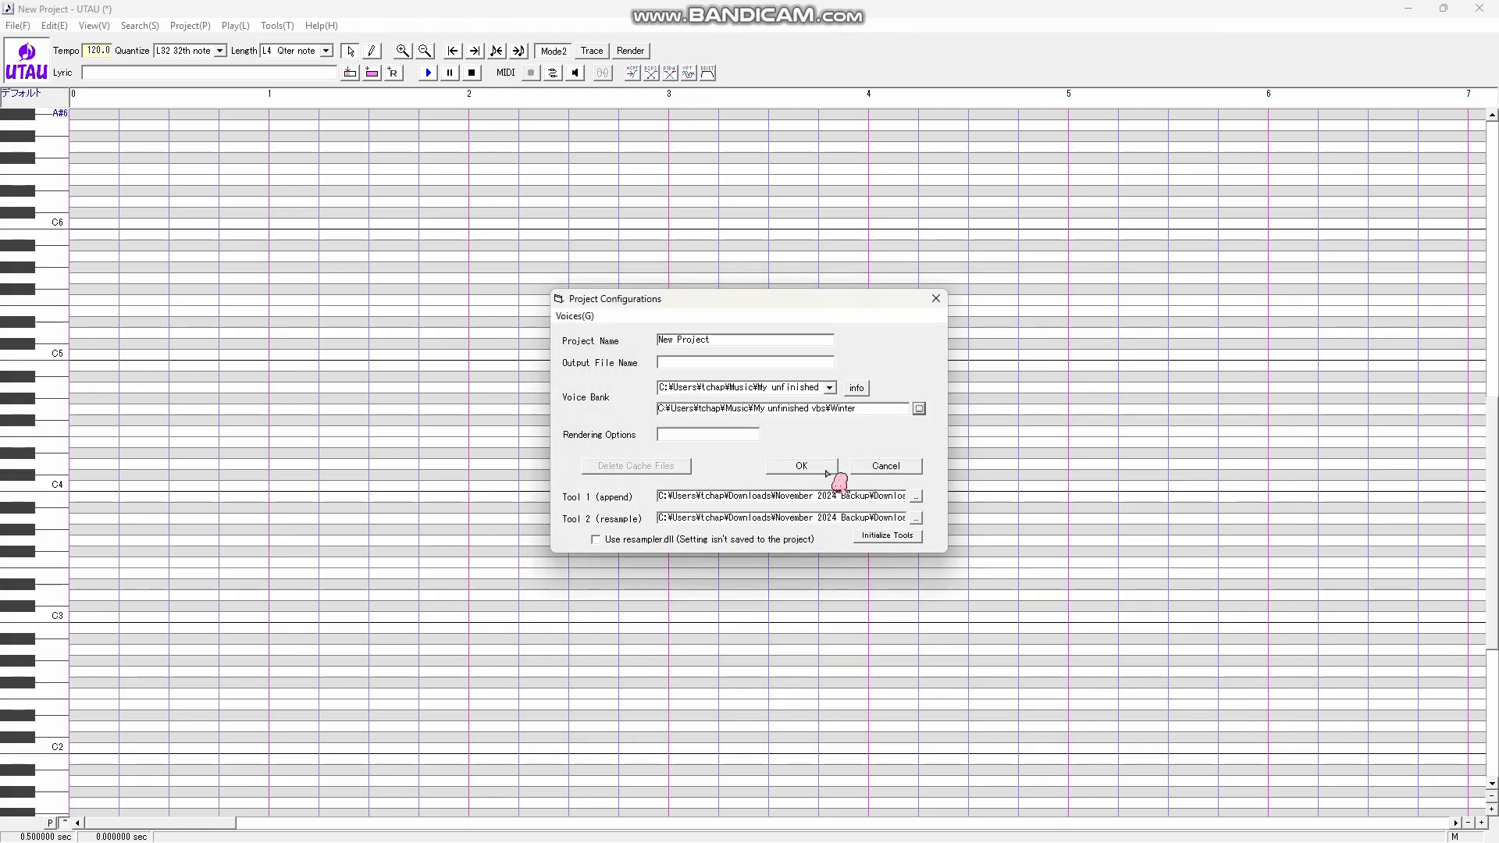
left_click(827, 473)
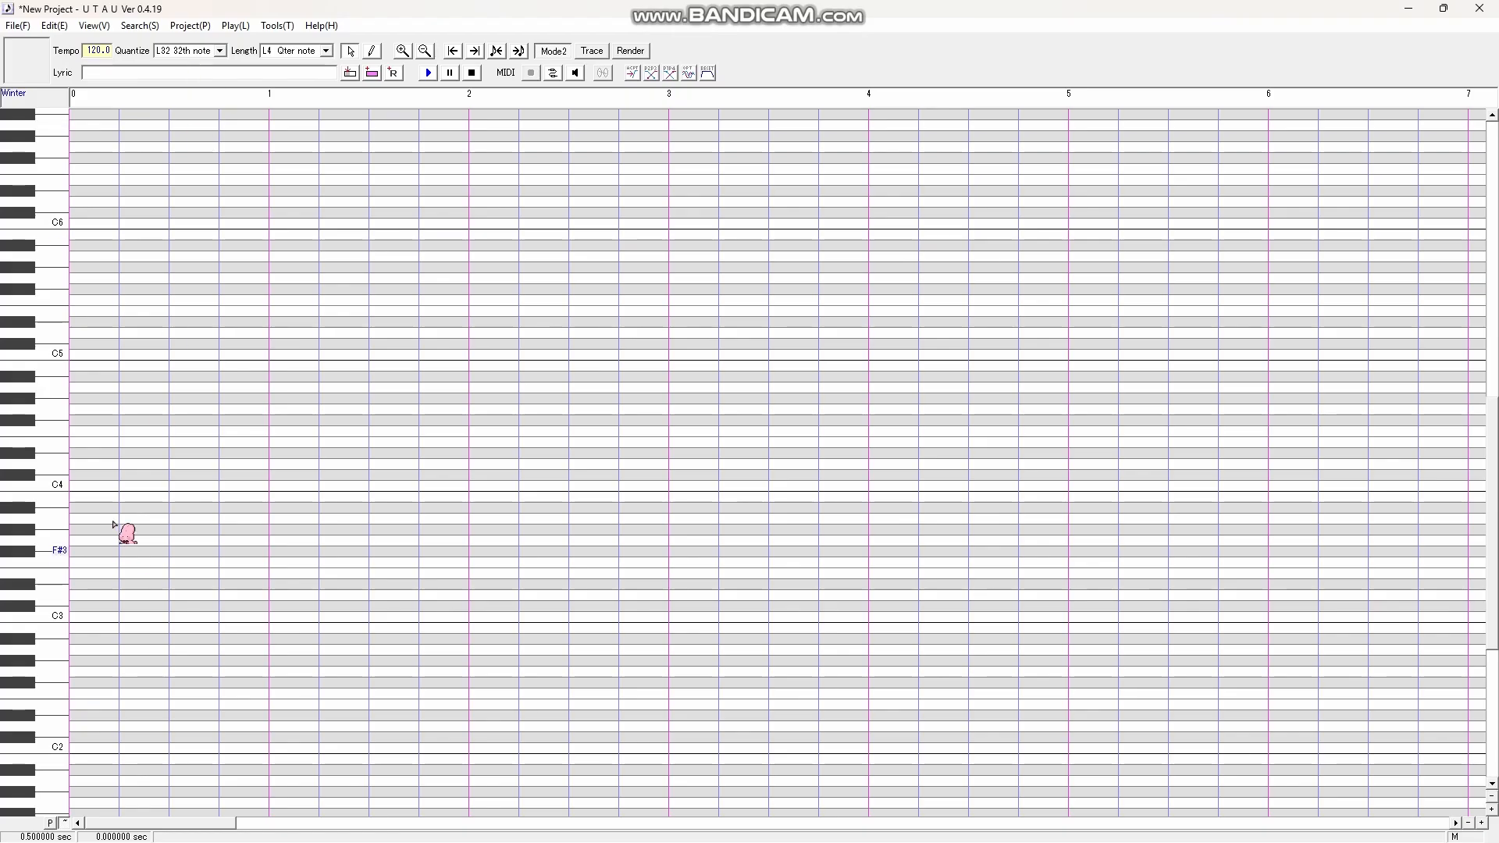
left_click(372, 51)
left_click_drag(183, 409, 300, 409)
left_click_drag(469, 517, 705, 519)
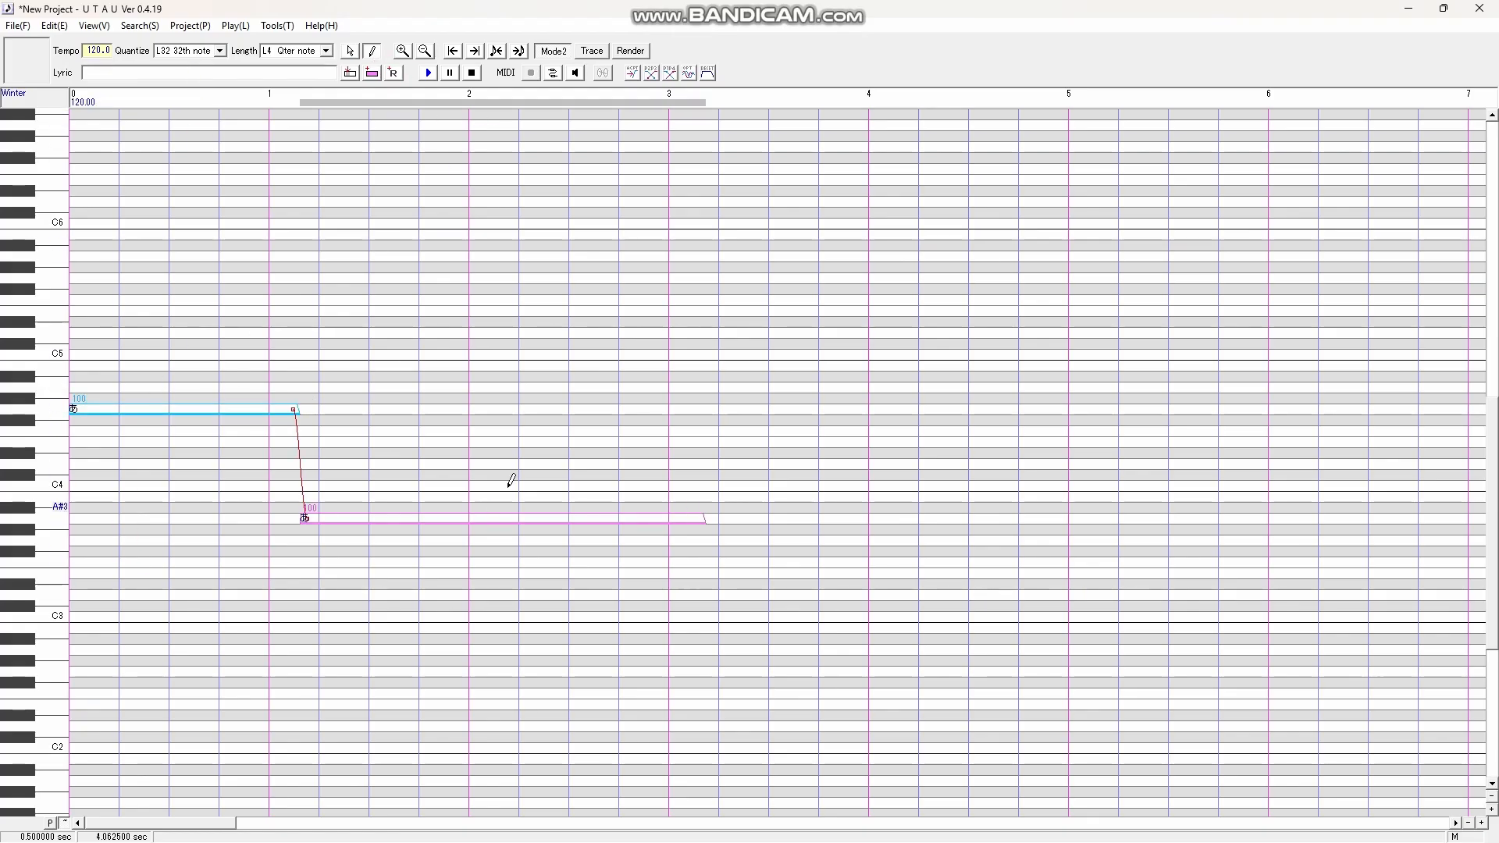
key("ctrl+z")
key("ctrl+z")
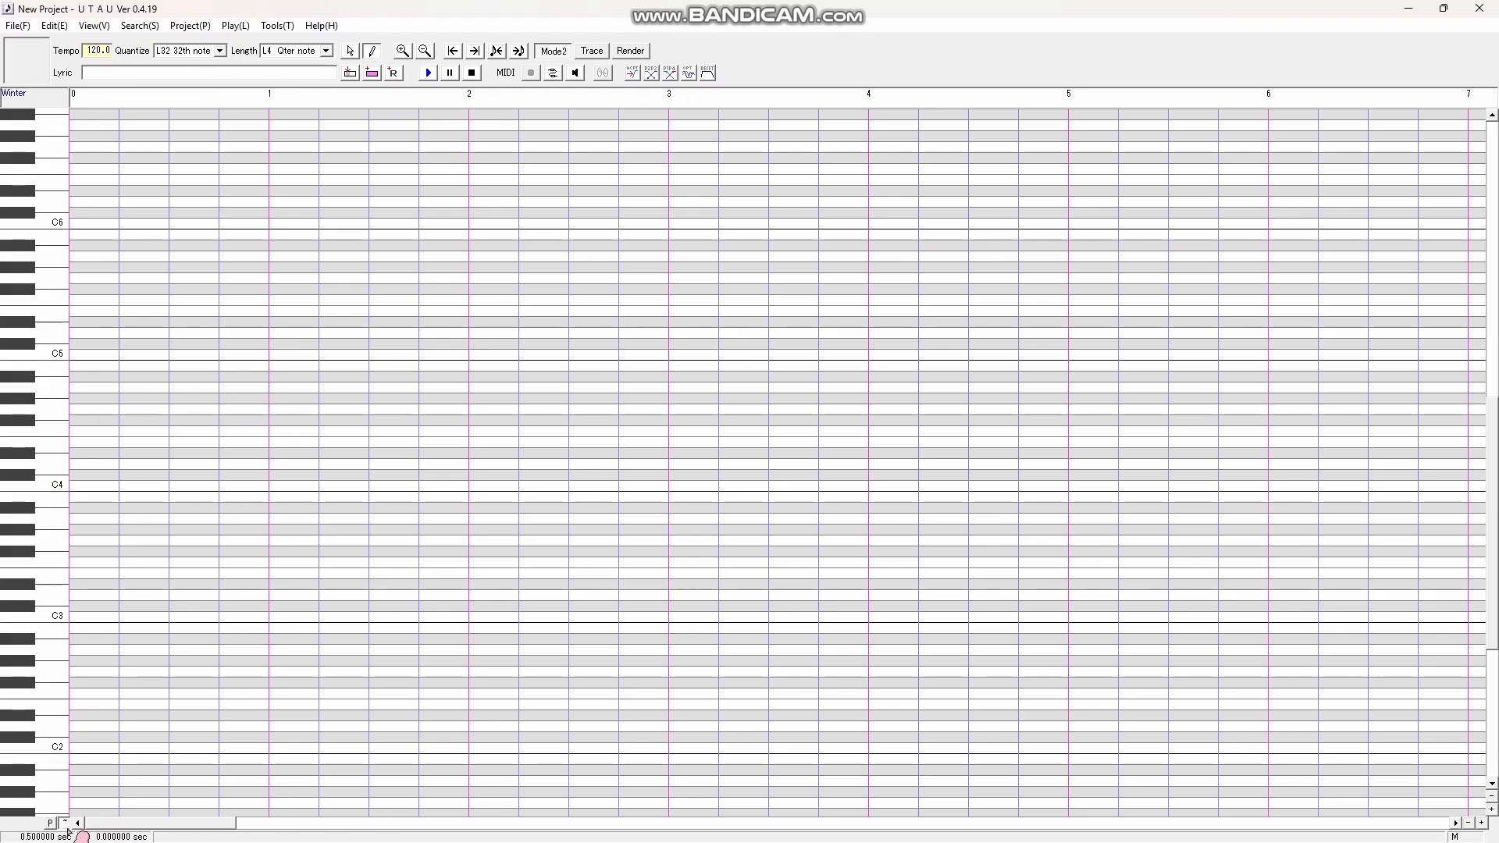
left_click_drag(118, 583, 171, 562)
left_click_drag(248, 529, 307, 518)
key("ctrl+z")
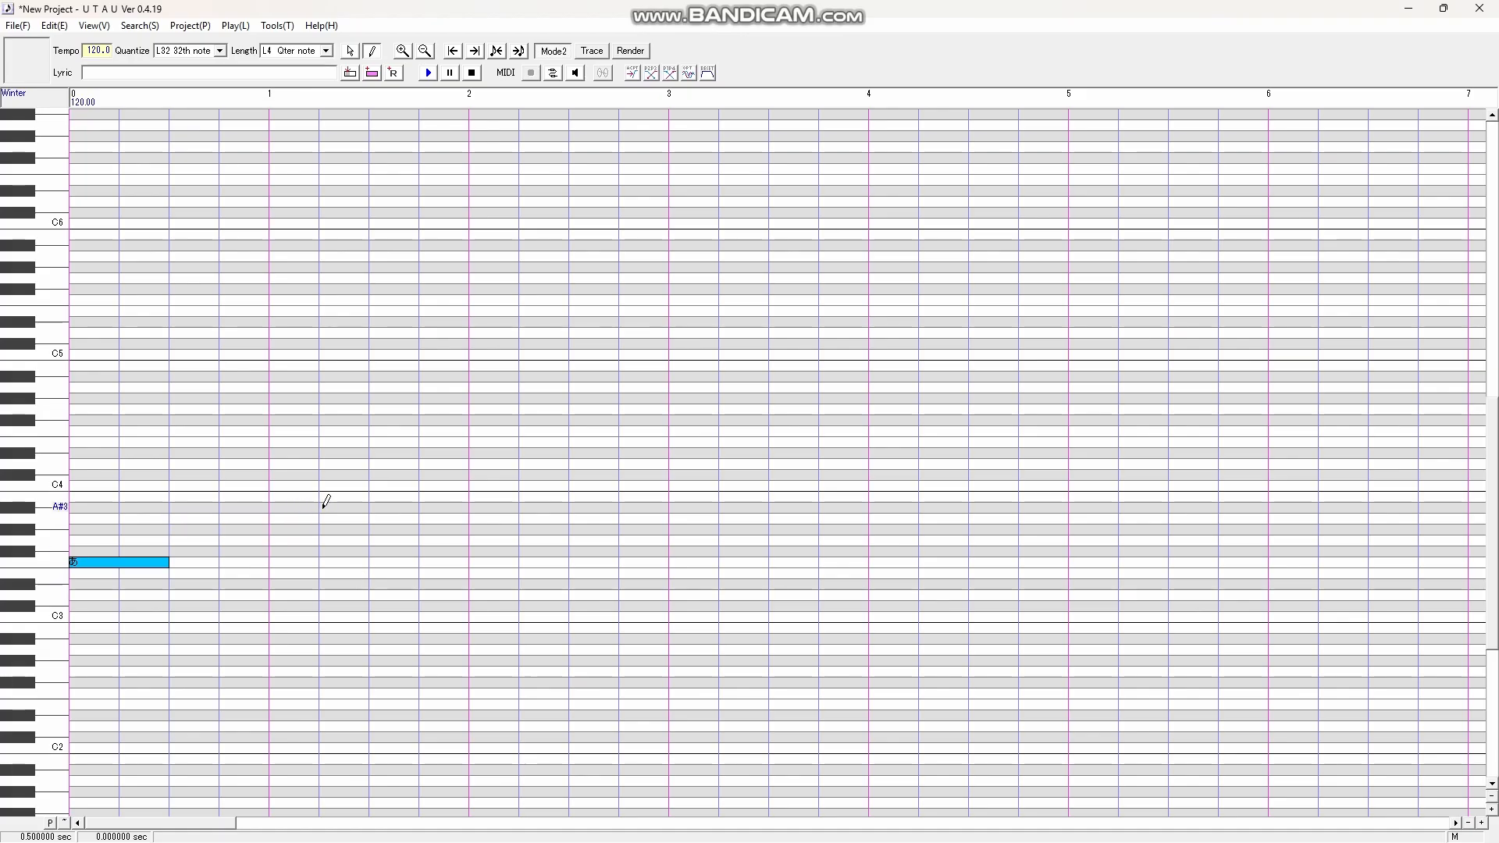
key("ctrl+z")
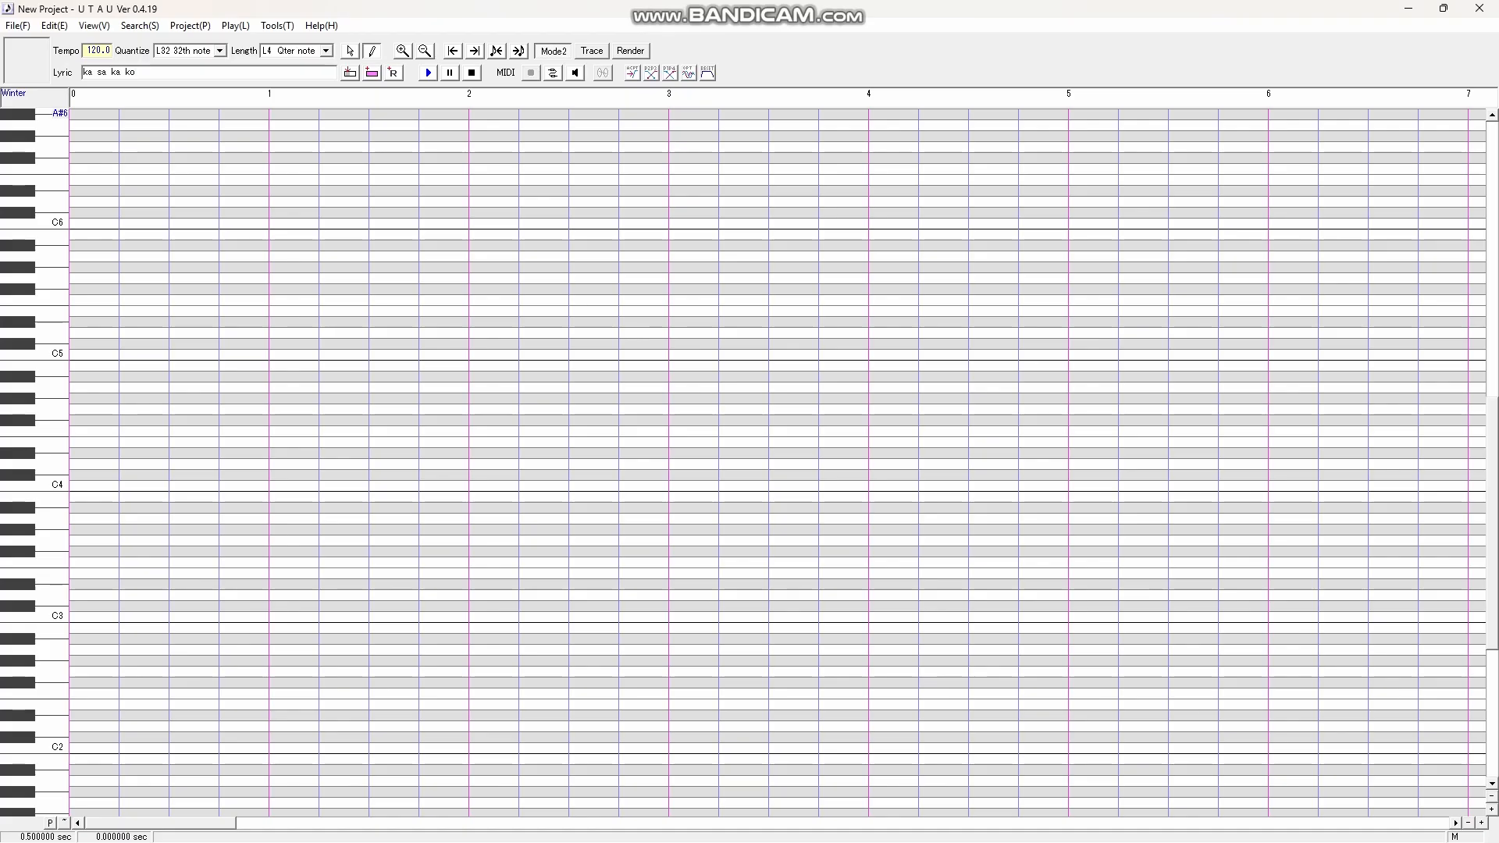
Insert four notes at C4 with the lyrics ka sa ka ko and convert them to CVVC with the autocvvc 2.002 plug-in
left_click(372, 73)
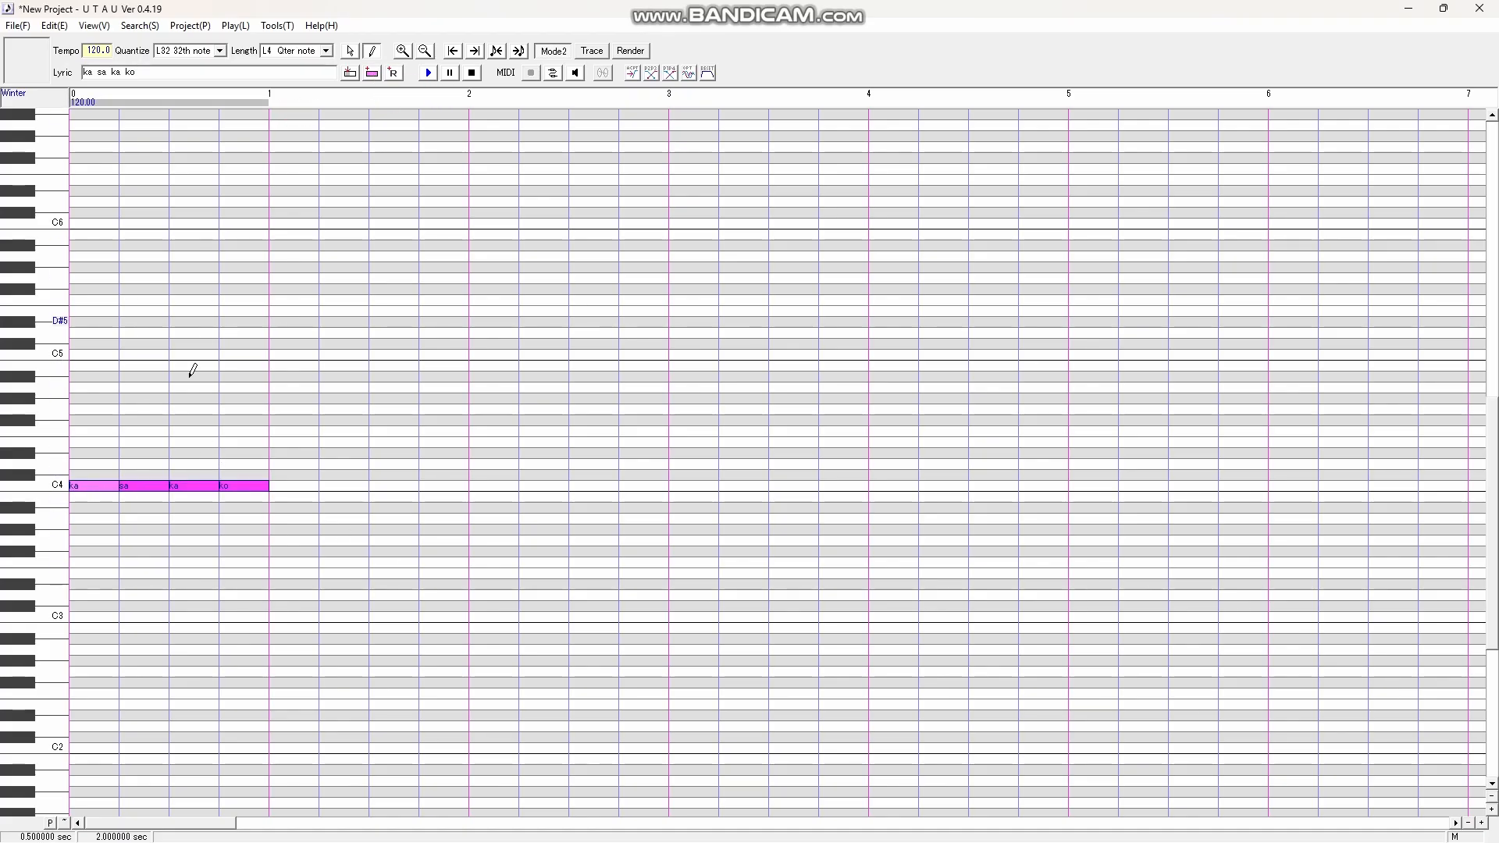
left_click(350, 50)
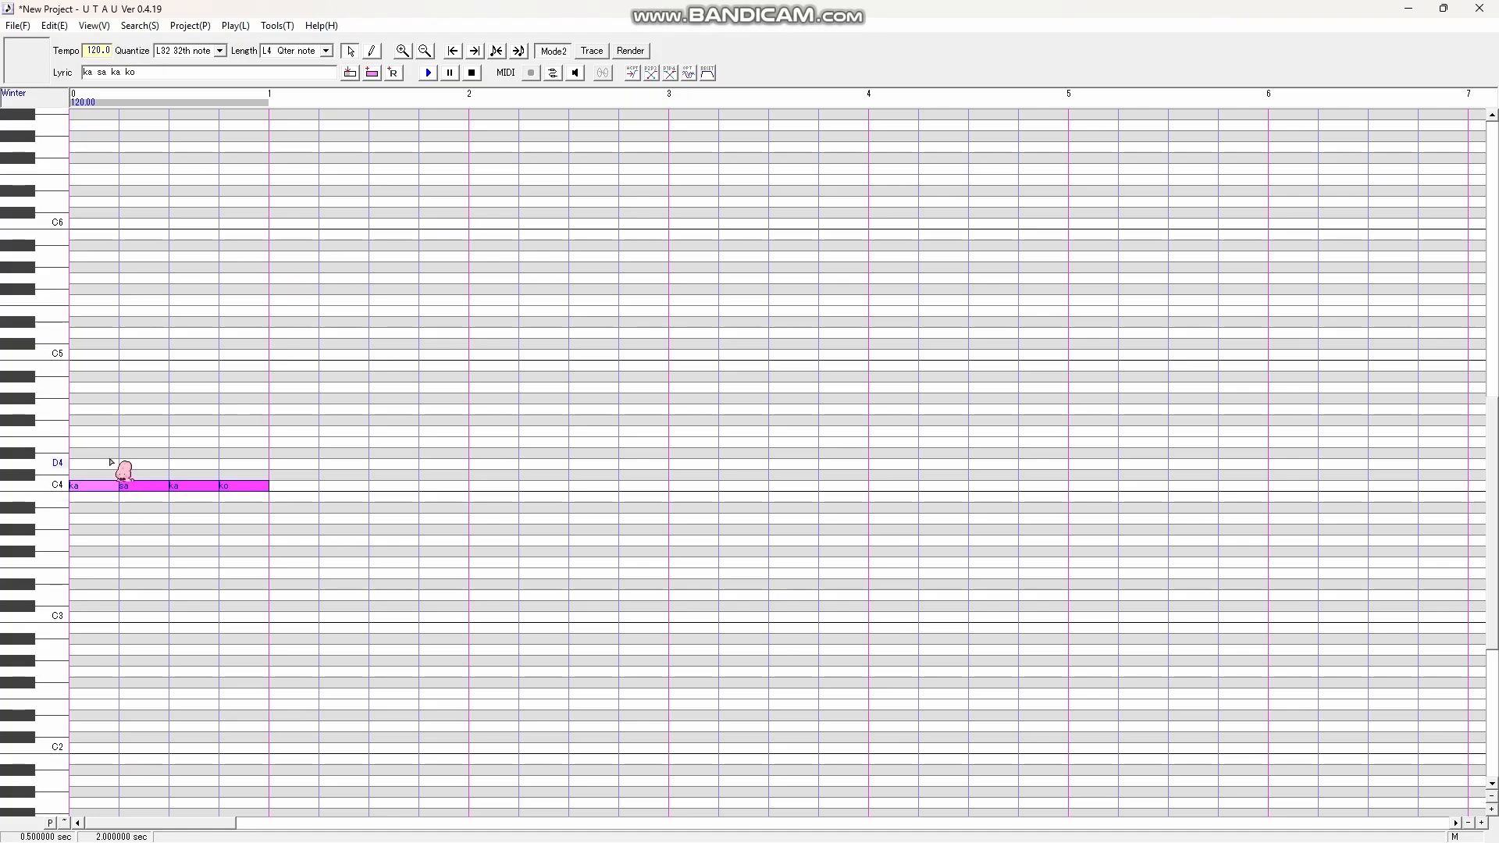
left_click_drag(125, 466, 239, 470)
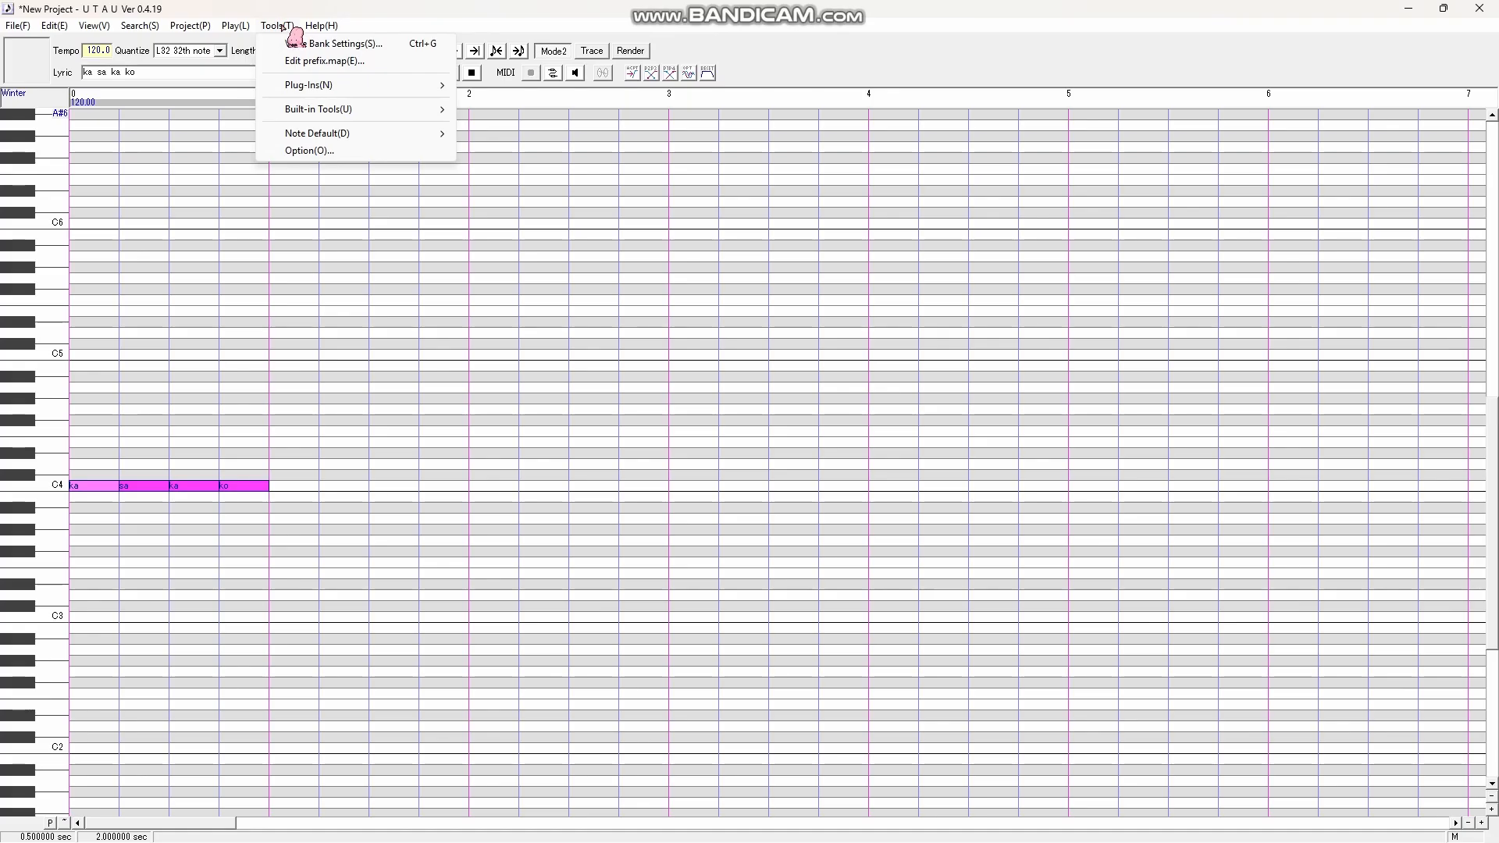
mouse_move(349, 85)
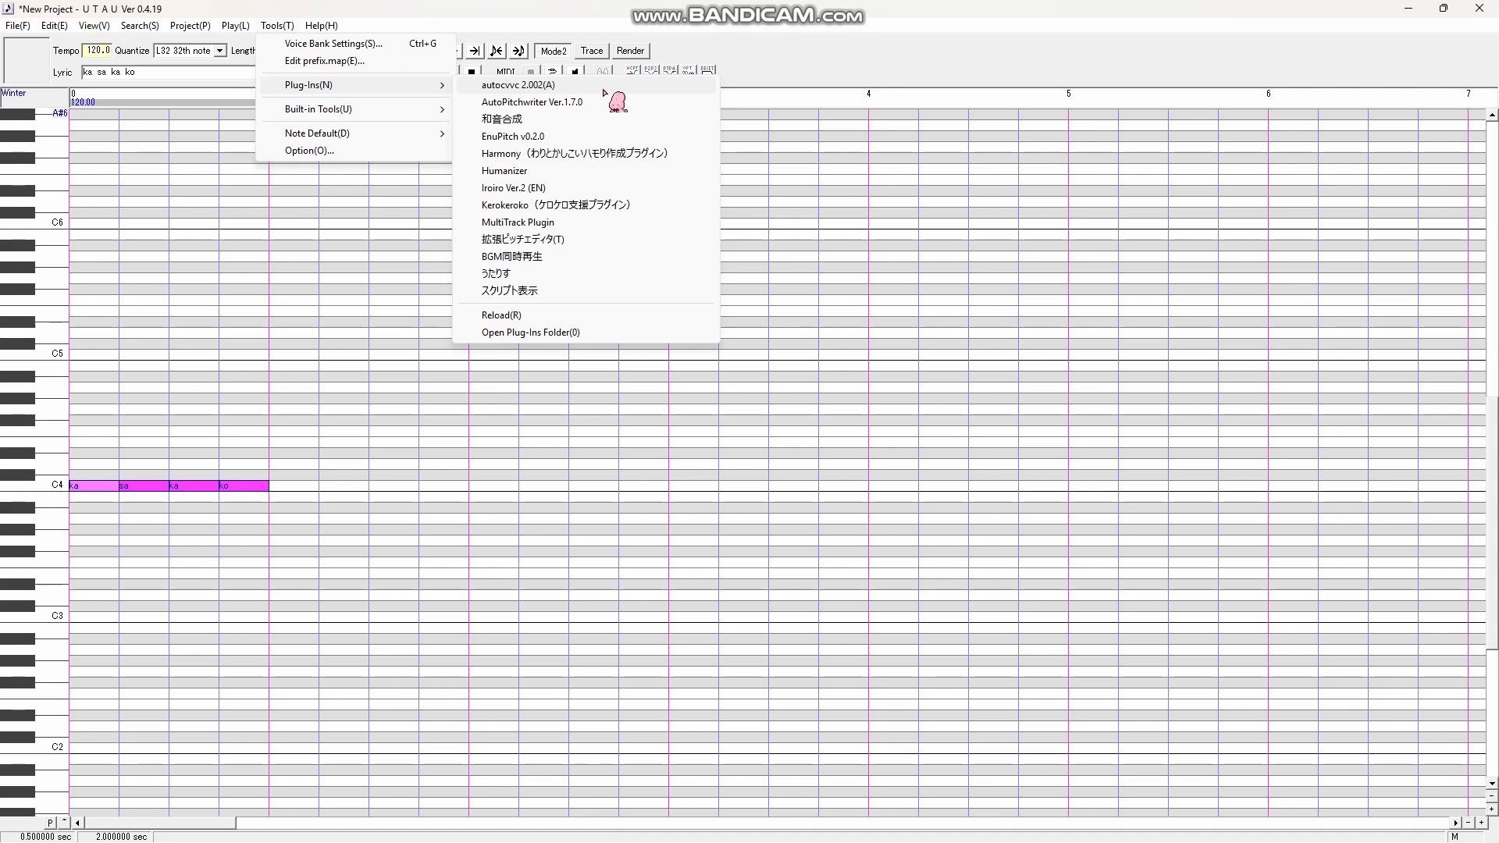
left_click(521, 92)
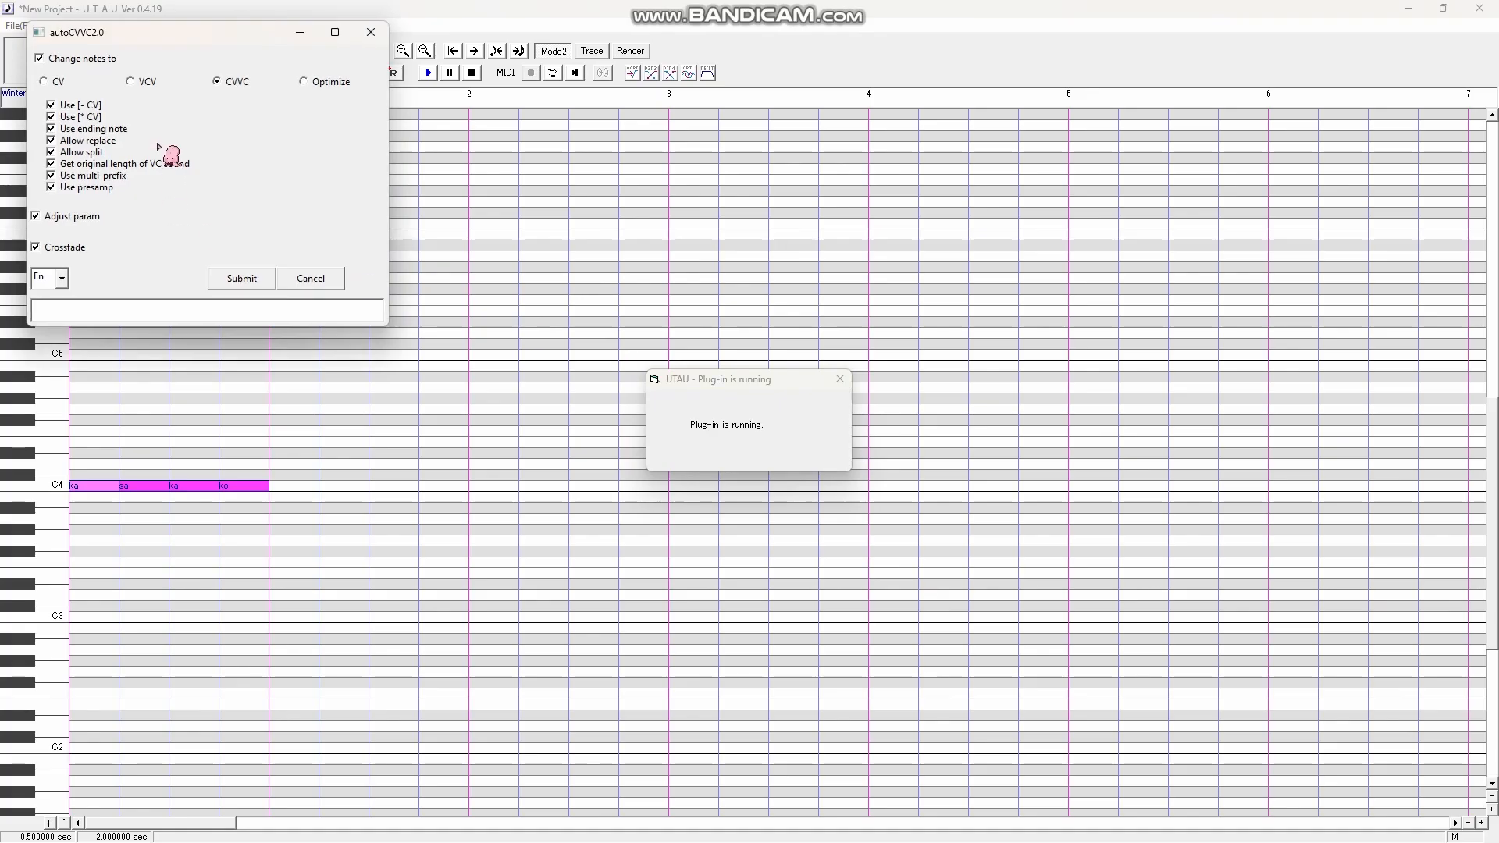
left_click(228, 278)
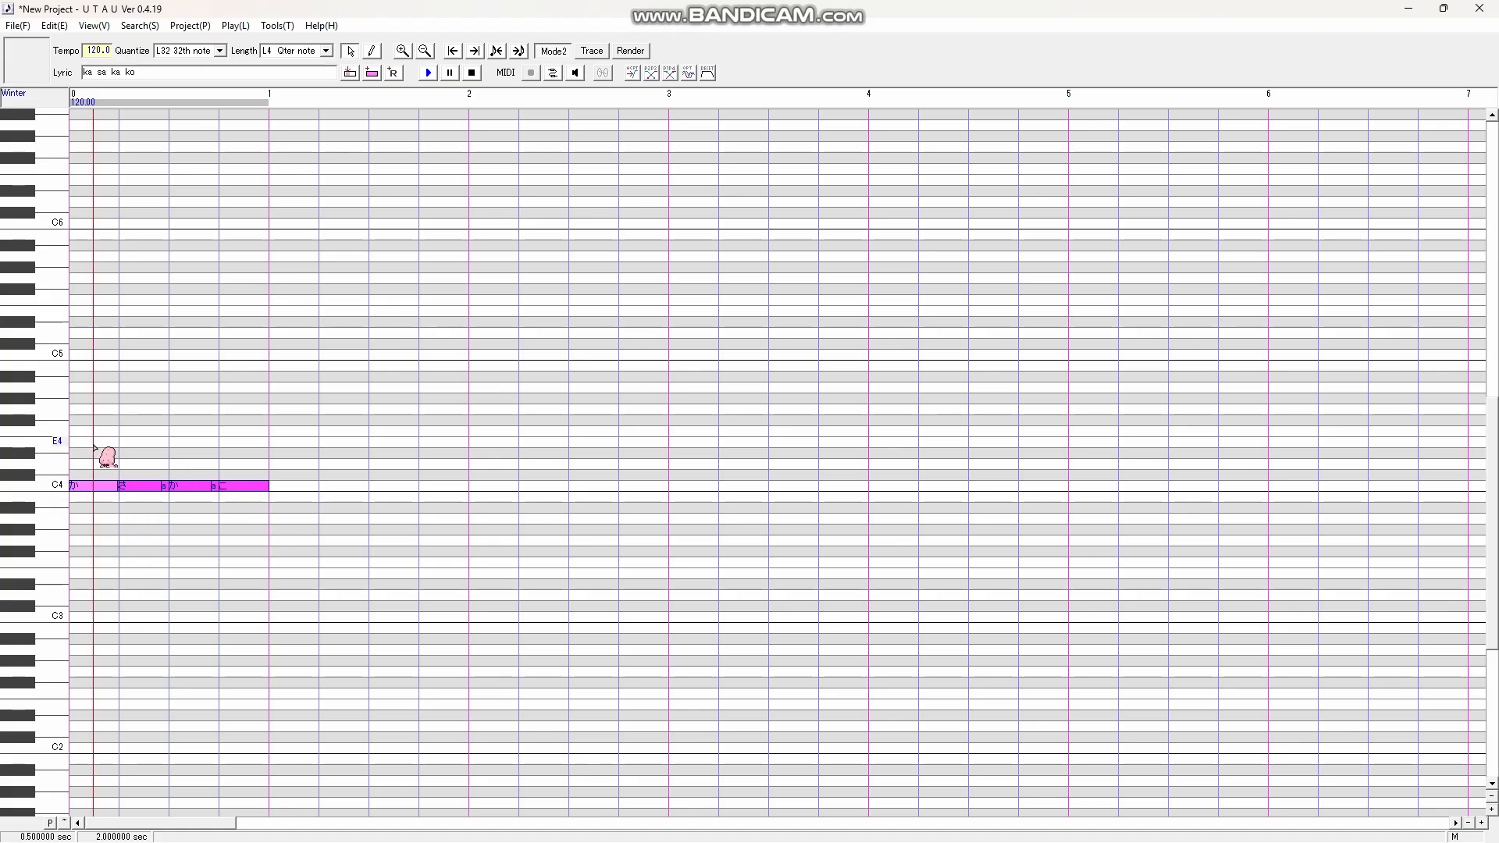
Review the voice bank's oto entries for the か note and the neighbouring aliases, leaving the settings unchanged
left_click(92, 484)
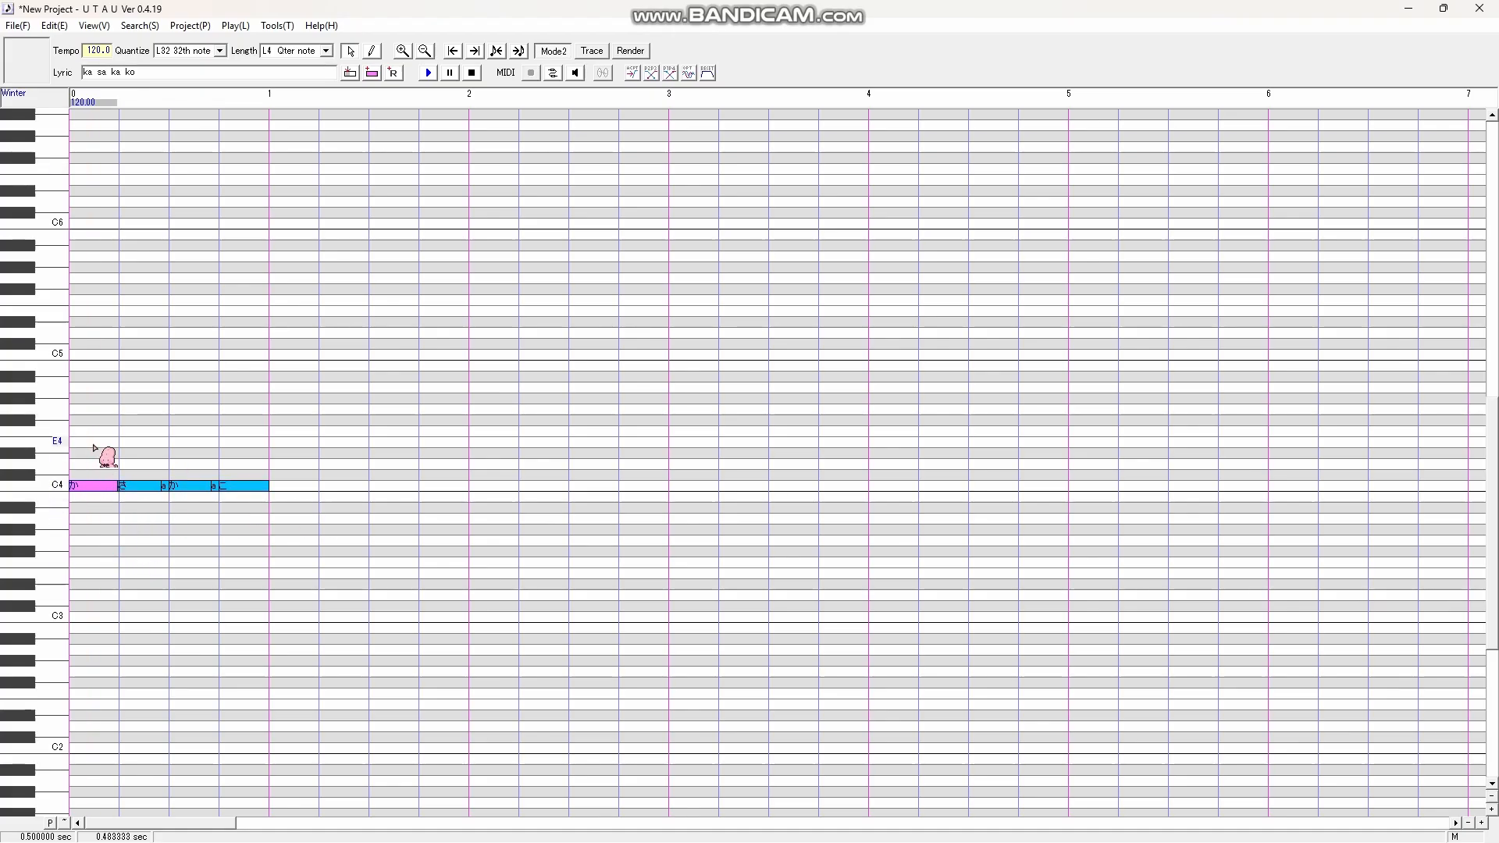
left_click(277, 26)
left_click(291, 43)
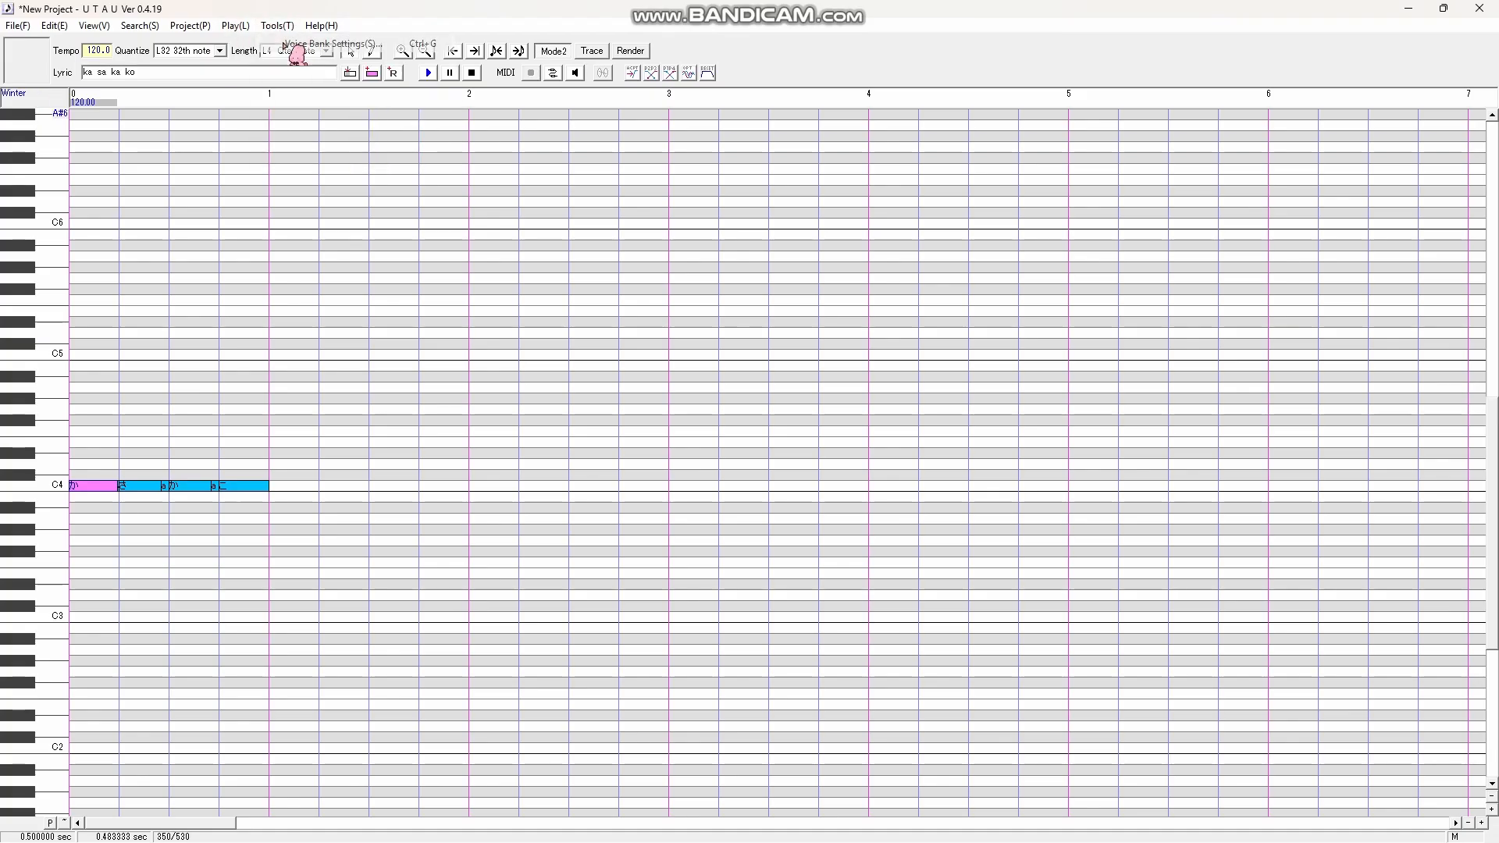
left_click_drag(829, 356, 829, 384)
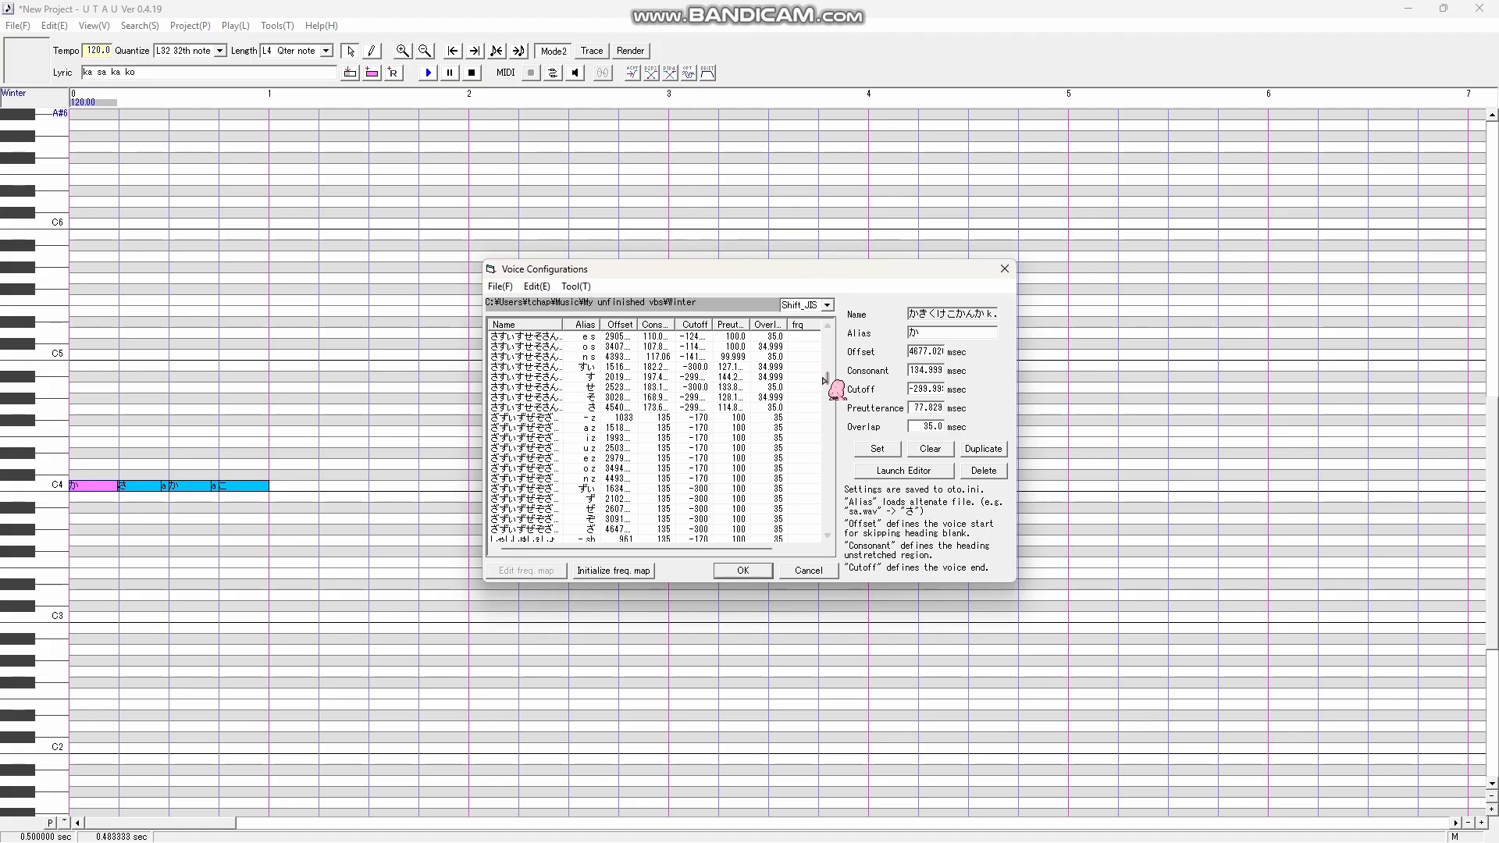
left_click_drag(829, 382, 845, 355)
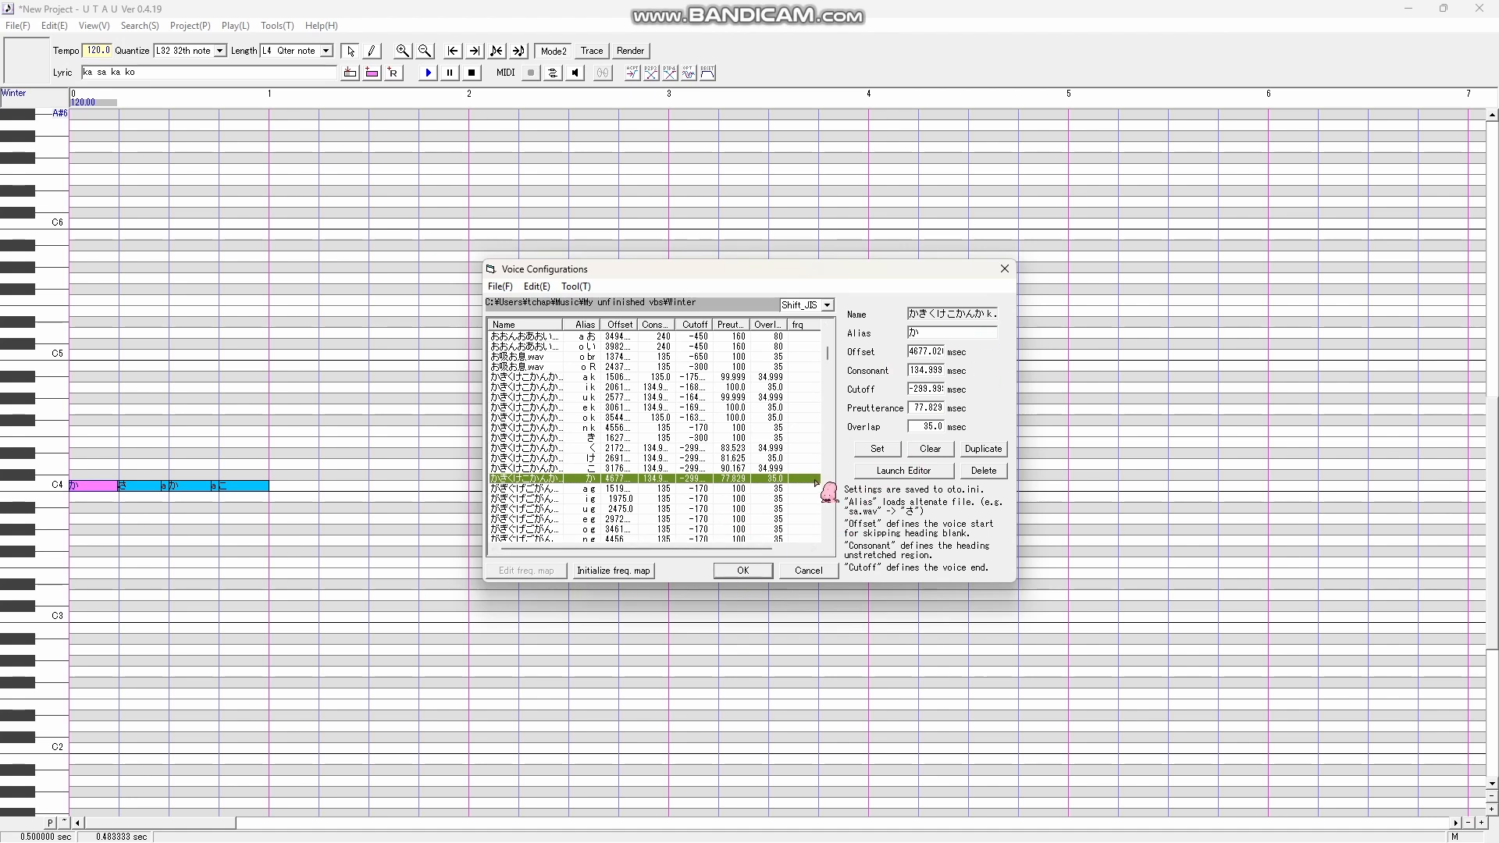
left_click(1005, 270)
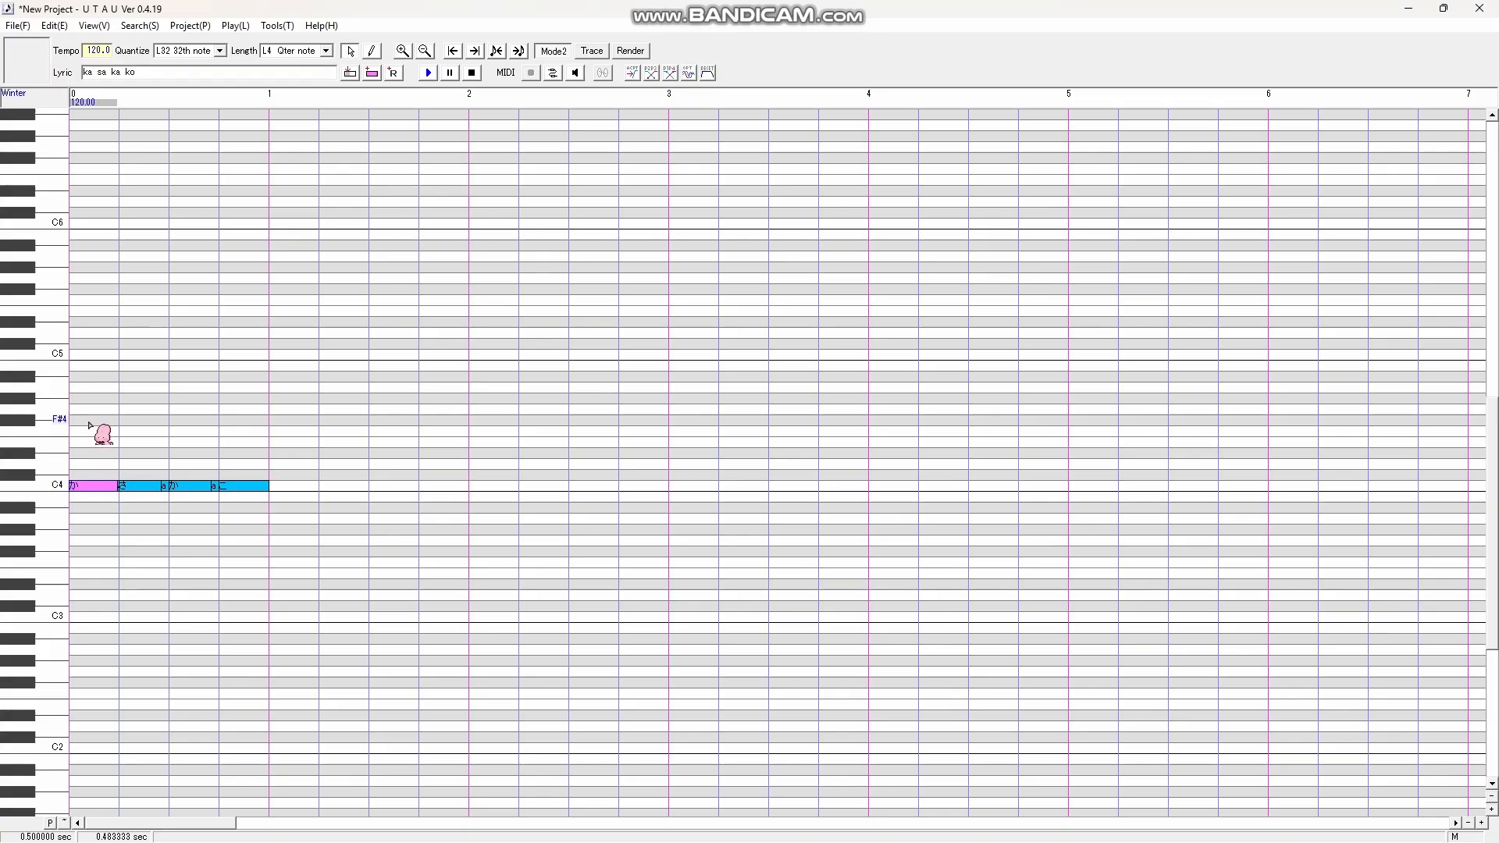
Examine the converted notes up close, including the short transition note between か and さ, and play back the first a k note
key("space")
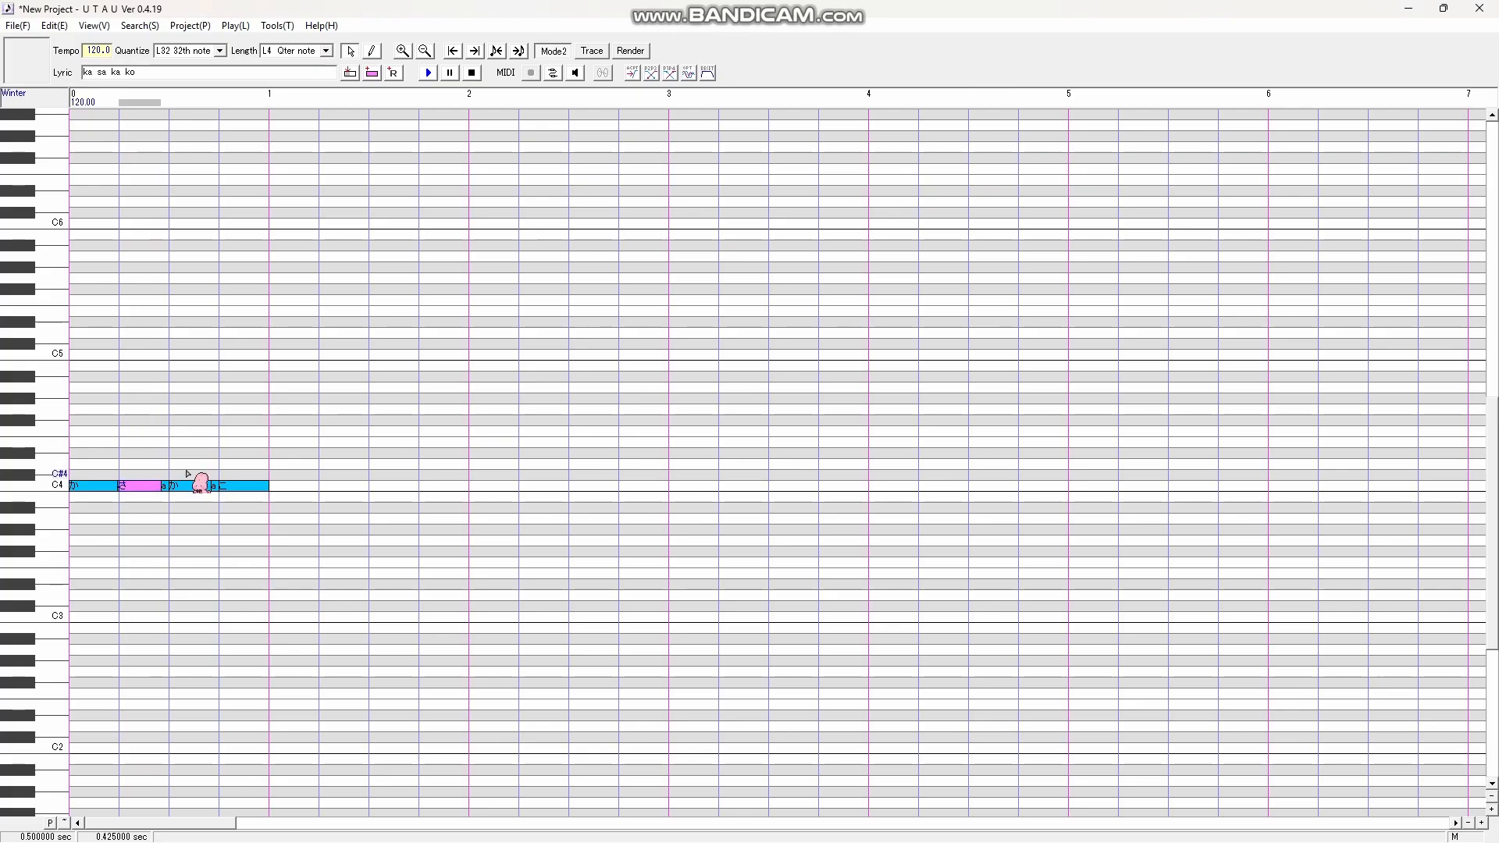
left_click(403, 51)
left_click(403, 51)
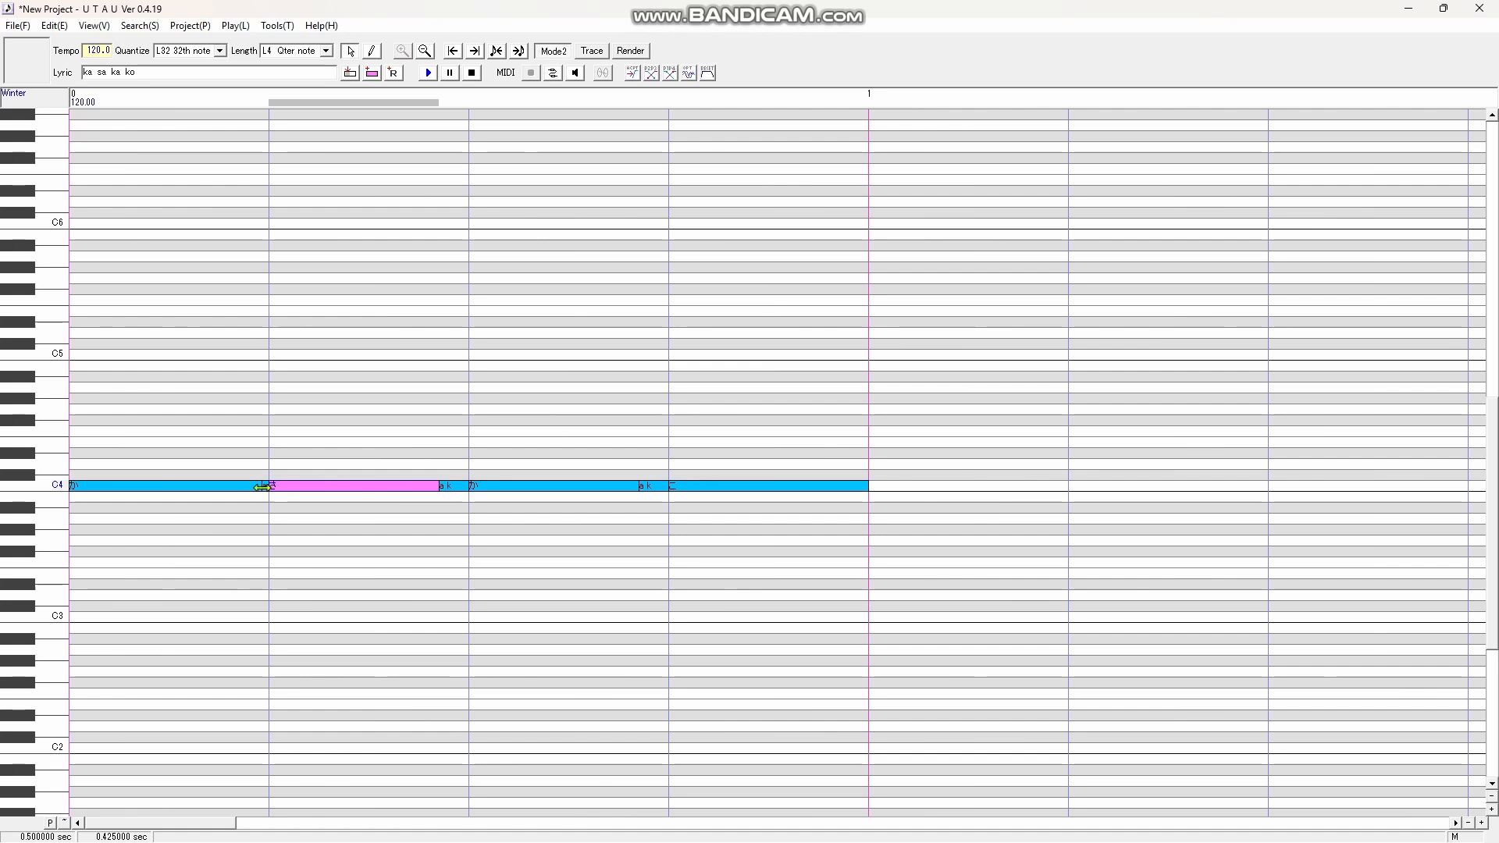
mouse_move(263, 485)
left_mouse_down()
mouse_move(220, 486)
mouse_move(259, 490)
left_mouse_up()
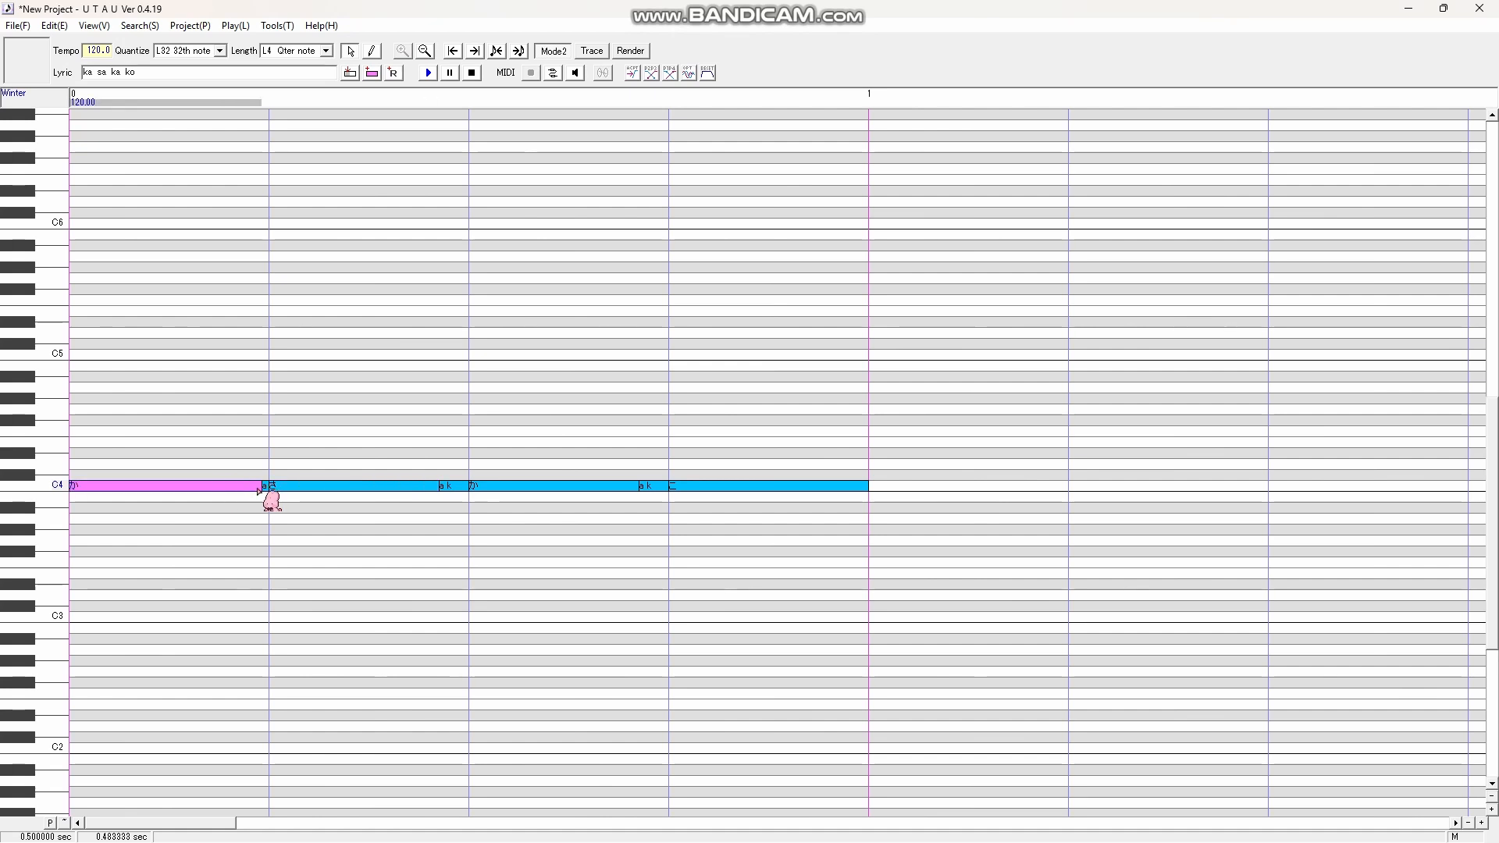
left_click(267, 485)
double_click(266, 486)
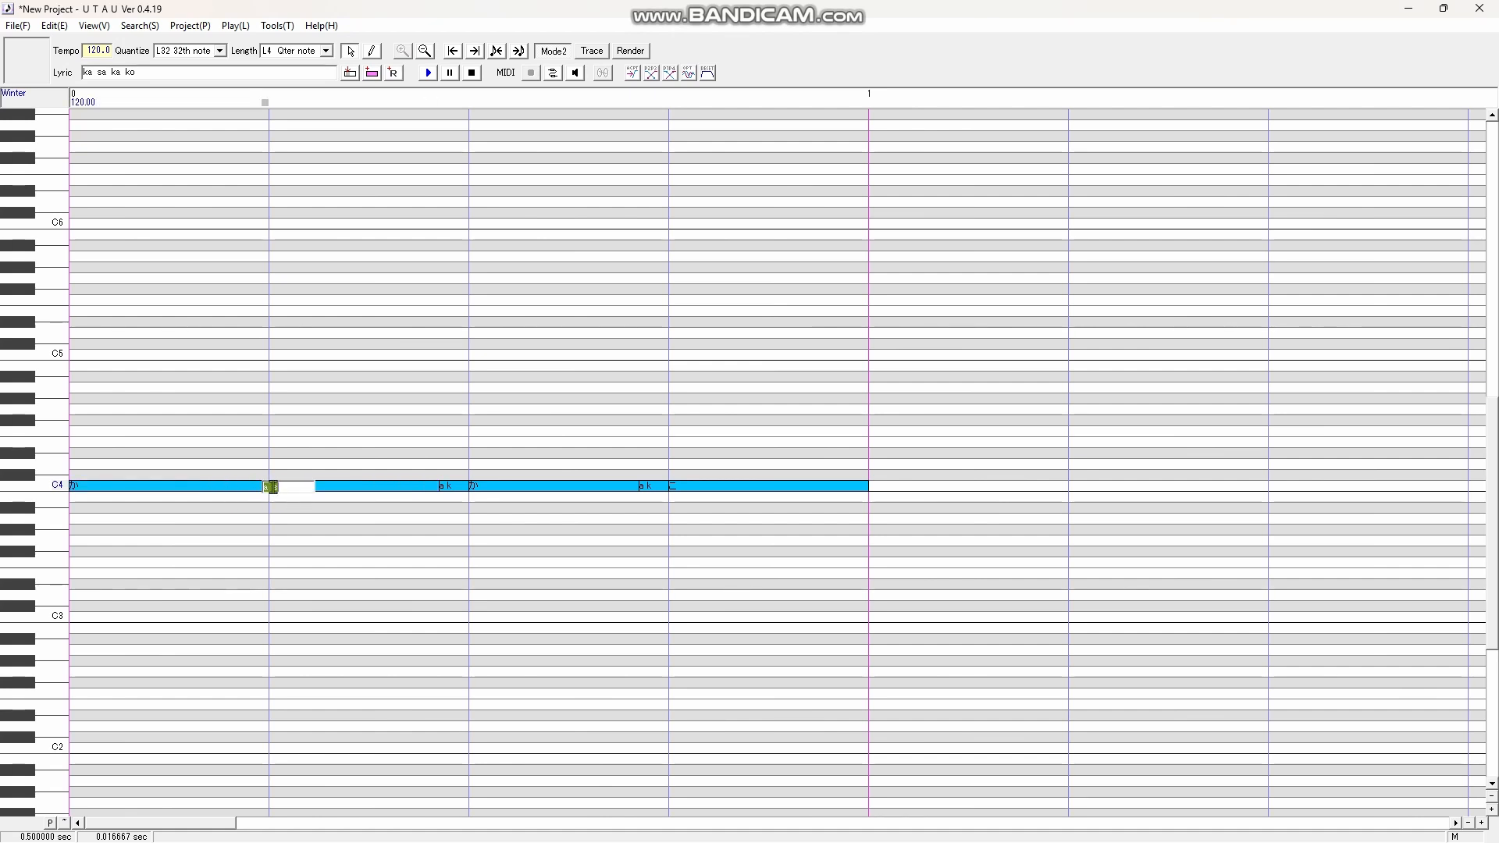
left_click(251, 442)
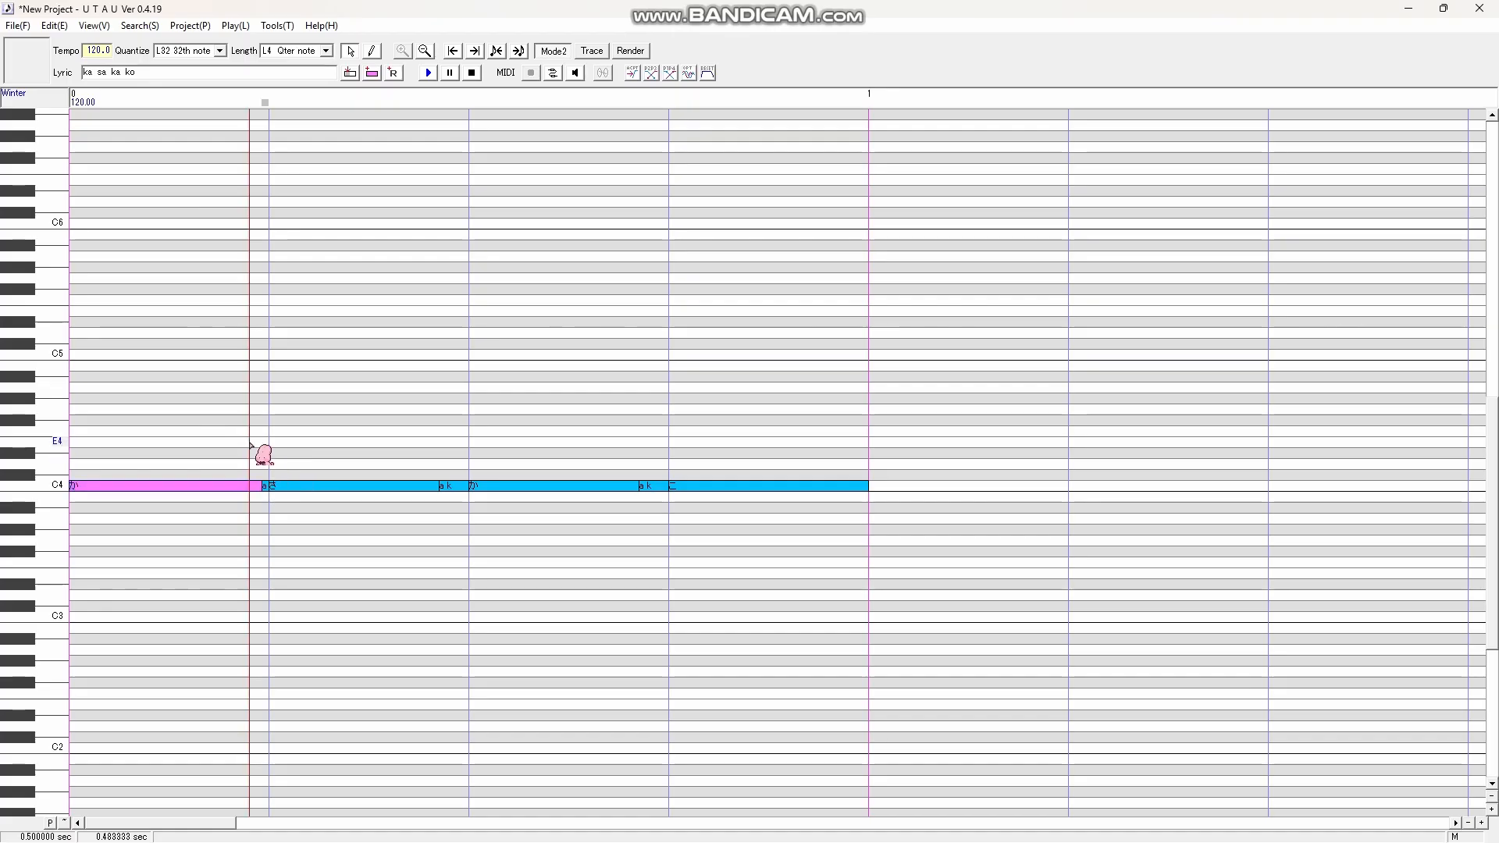
left_click(265, 484)
double_click(265, 484)
left_click(282, 451)
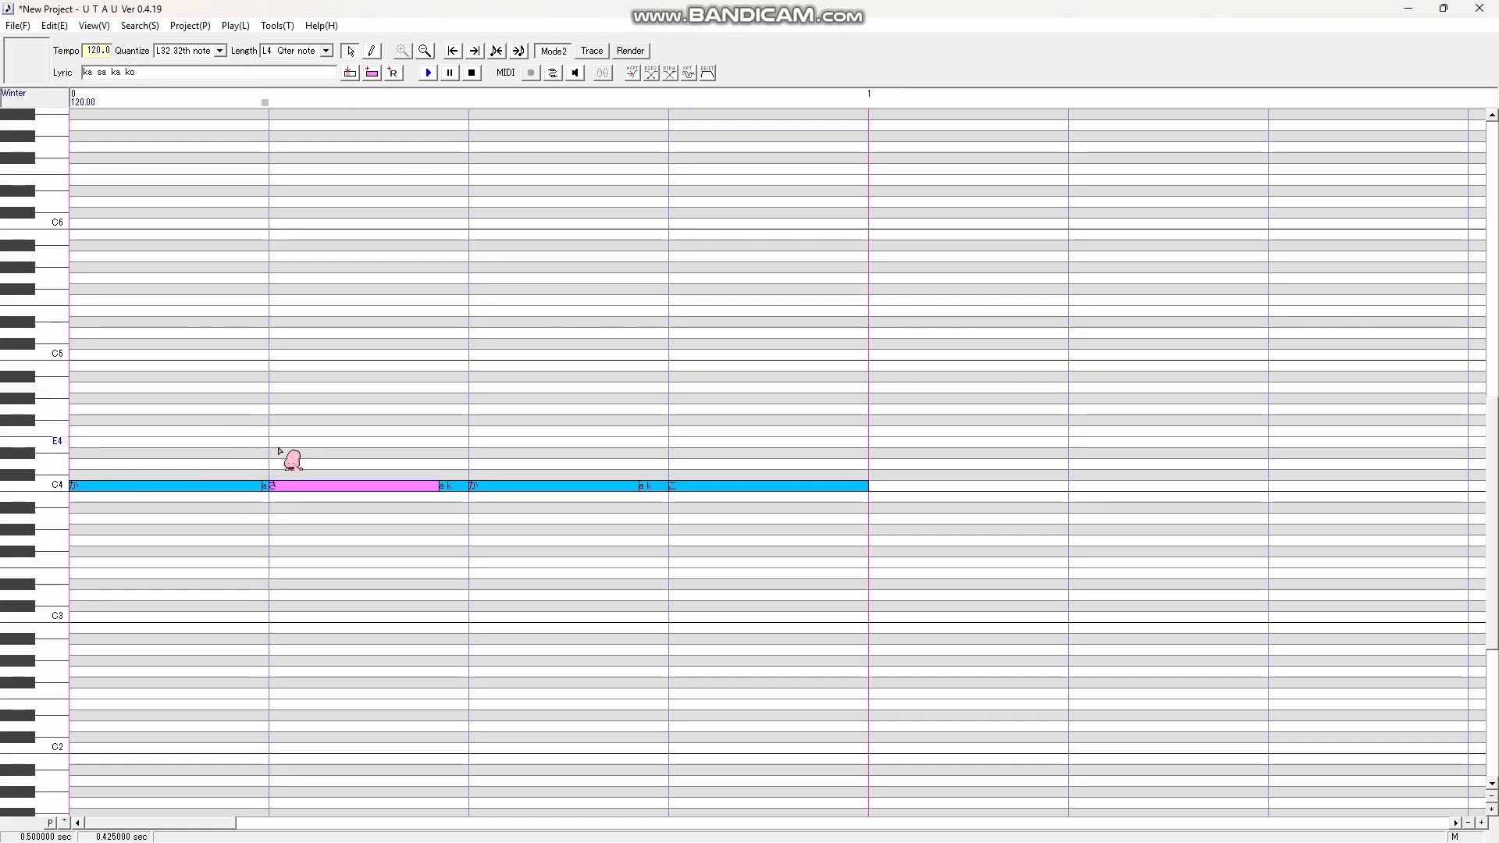
left_click(452, 458)
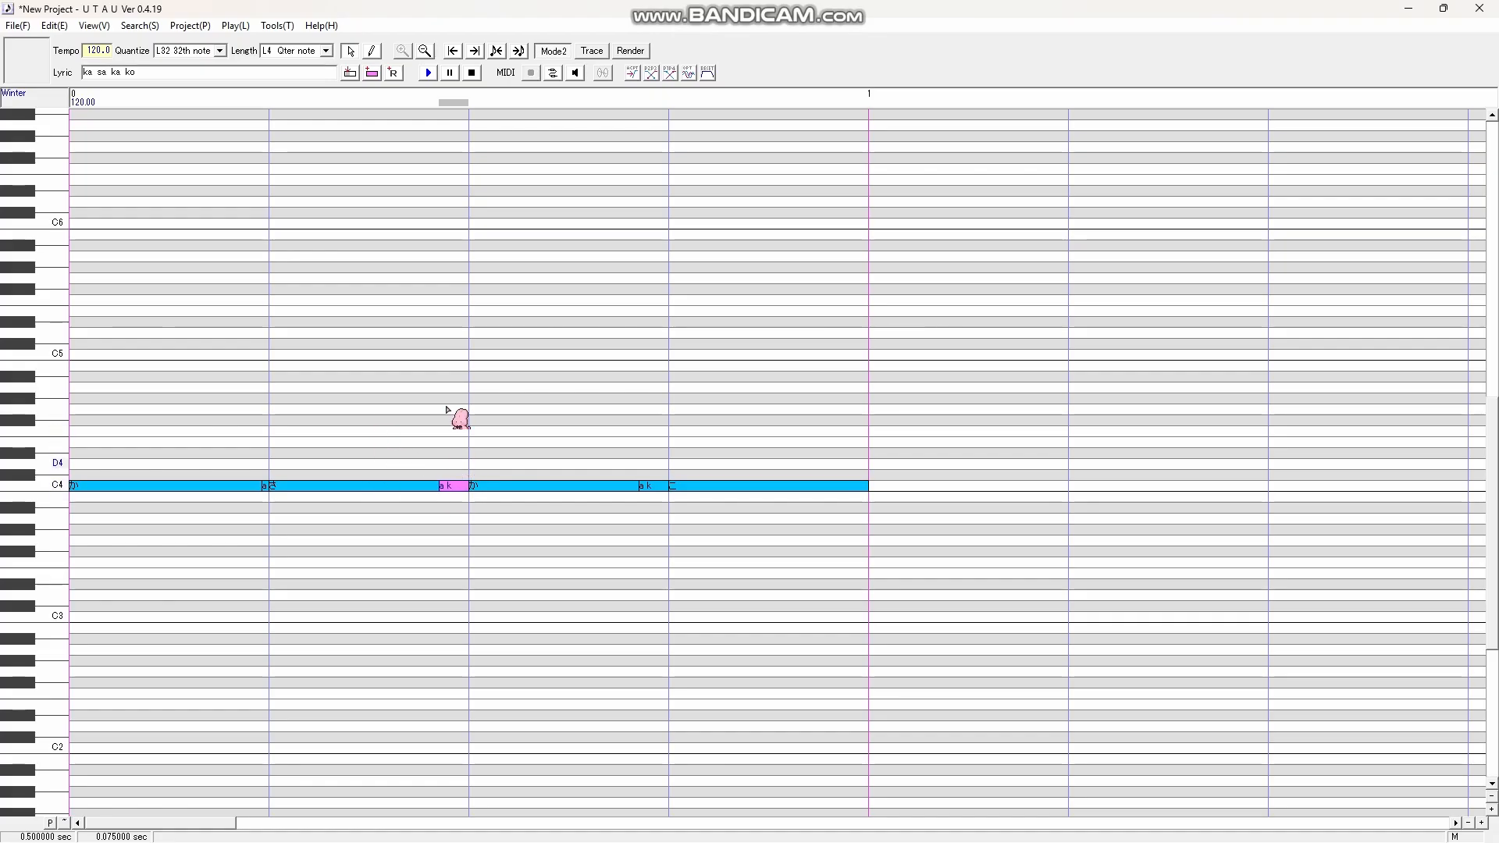
key("space")
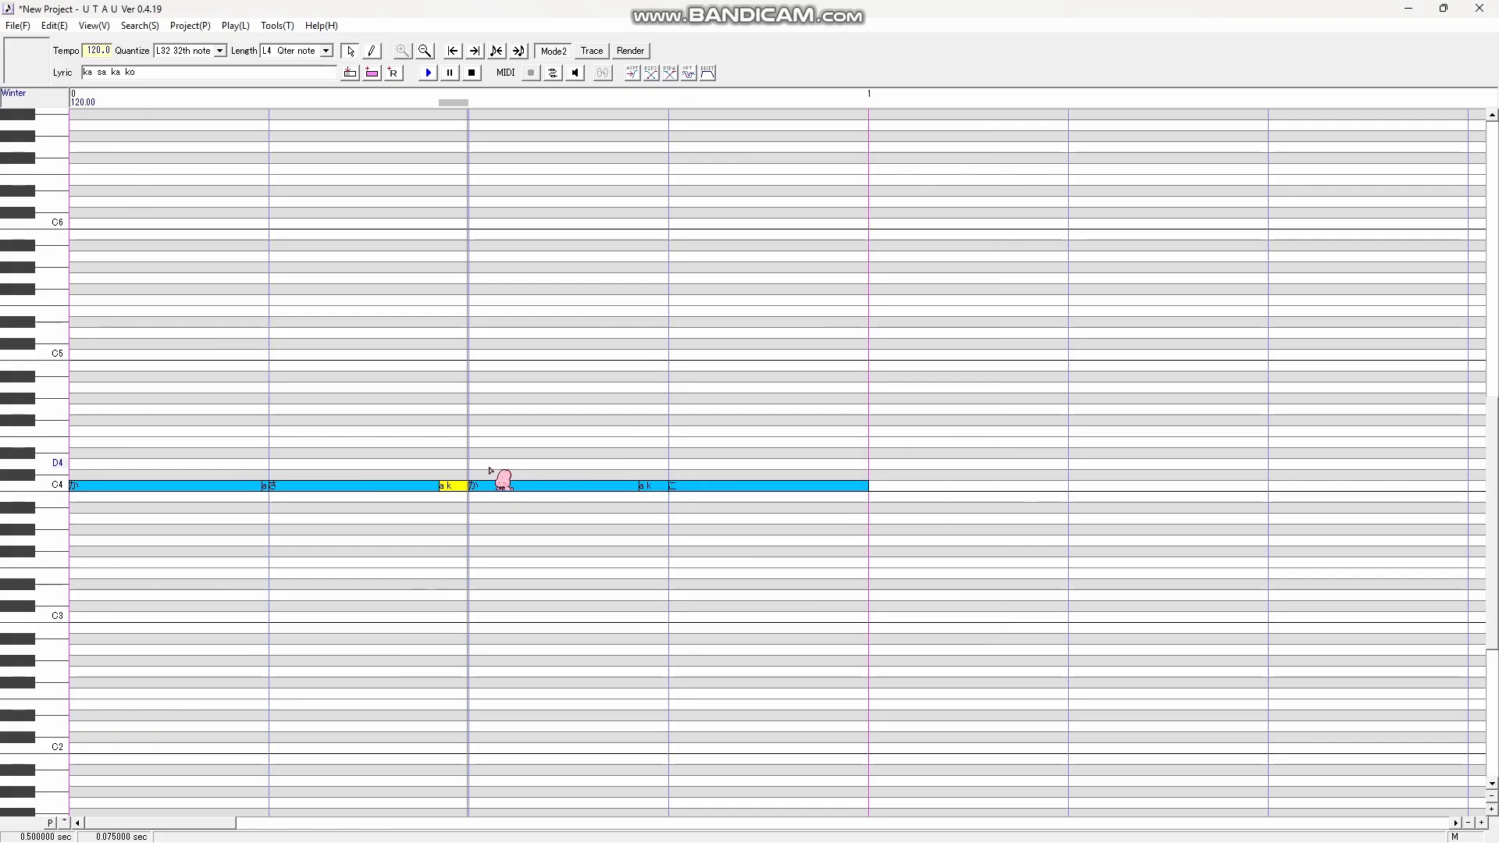
Play back the whole phrase and clear the preutterance, overlap and STP values of all its notes
left_click_drag(192, 450, 753, 501)
key("space")
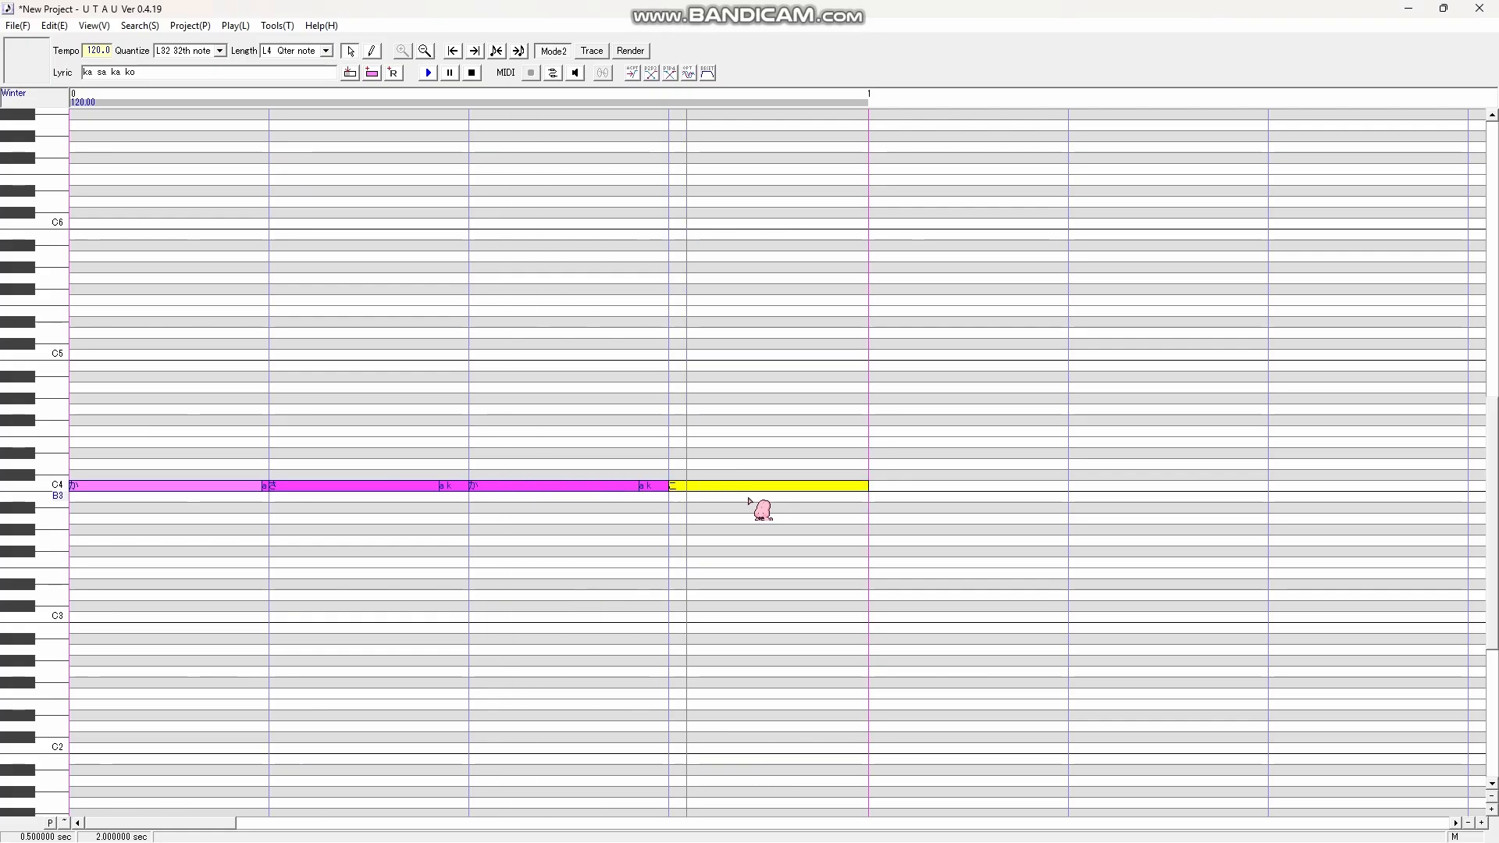
right_click(515, 489)
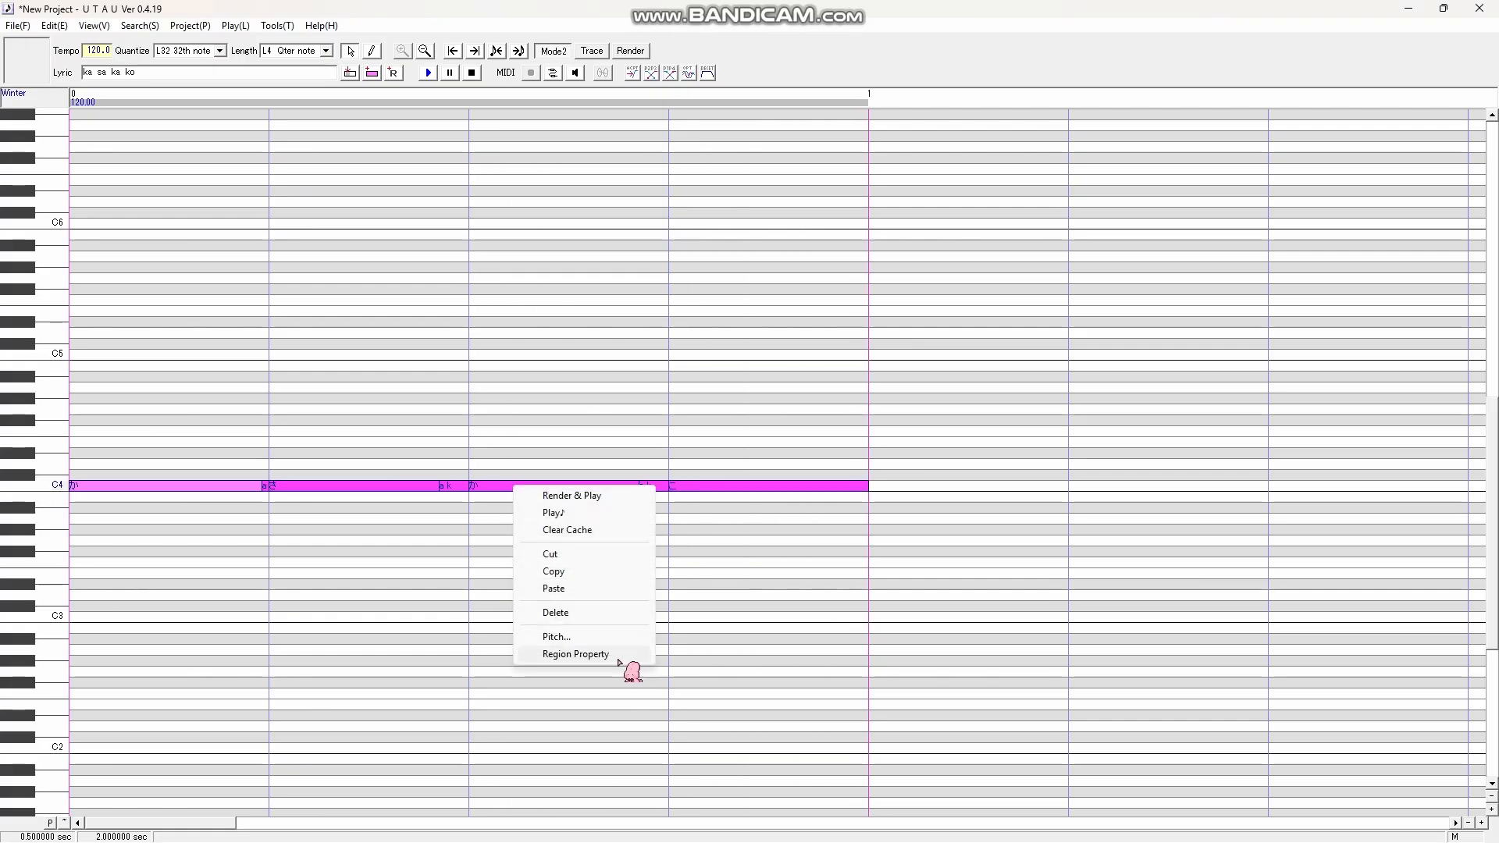
left_click(447, 415)
left_click_drag(165, 415, 750, 490)
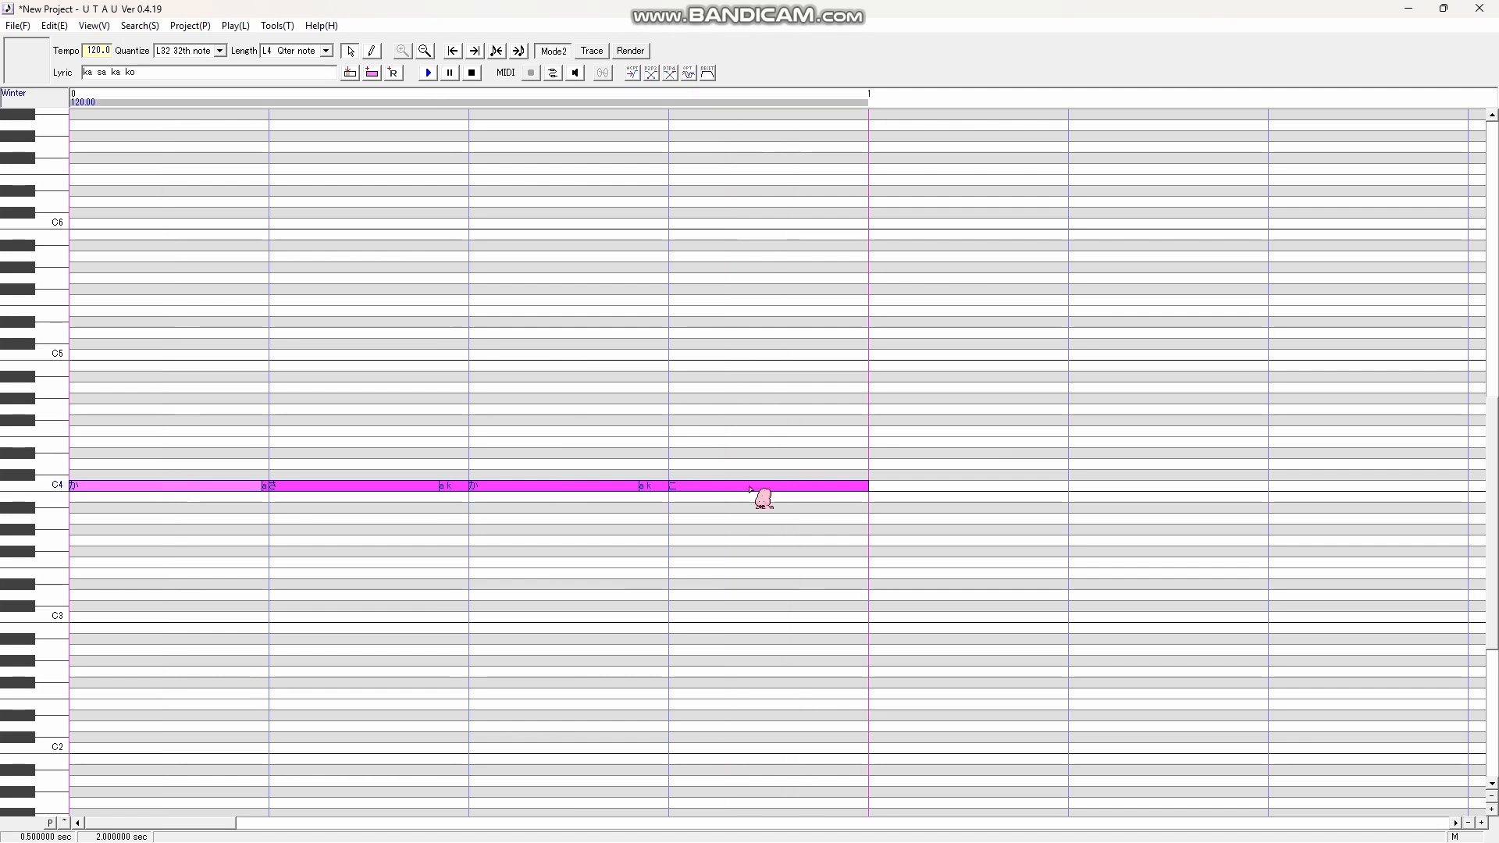
right_click(691, 491)
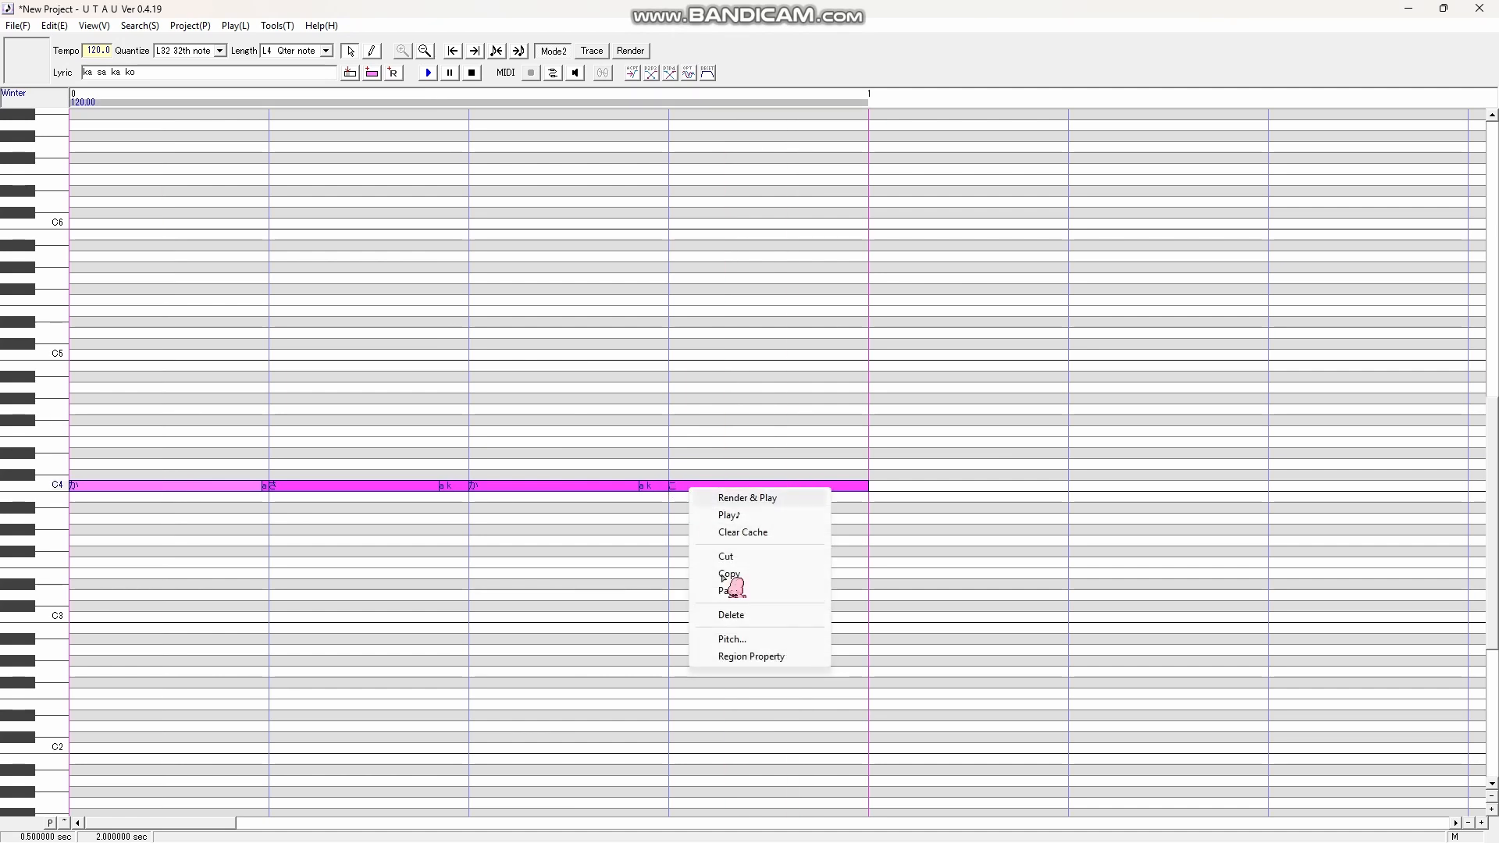
left_click(751, 657)
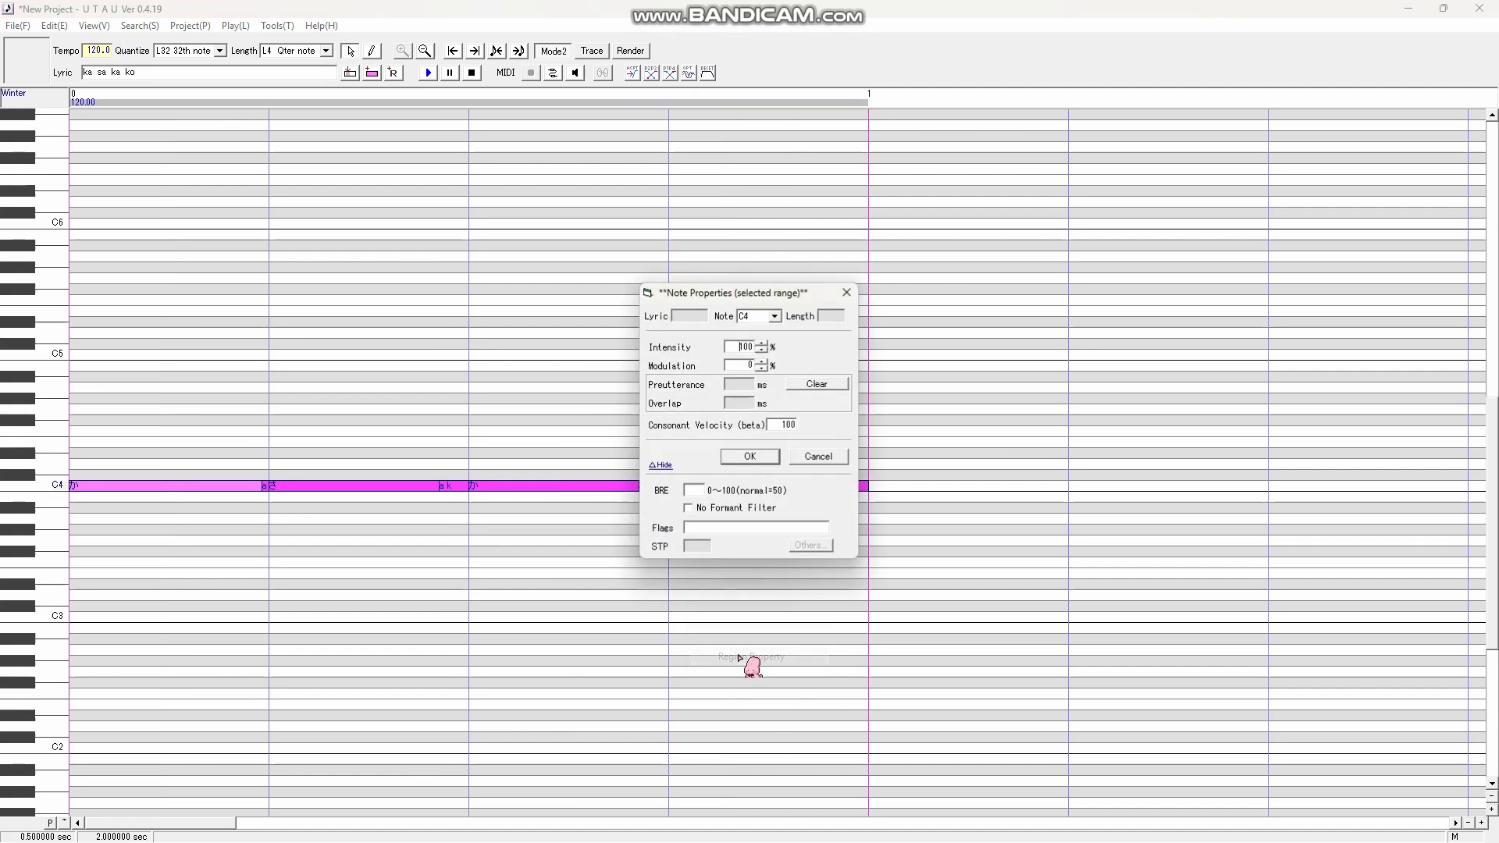
left_click(820, 389)
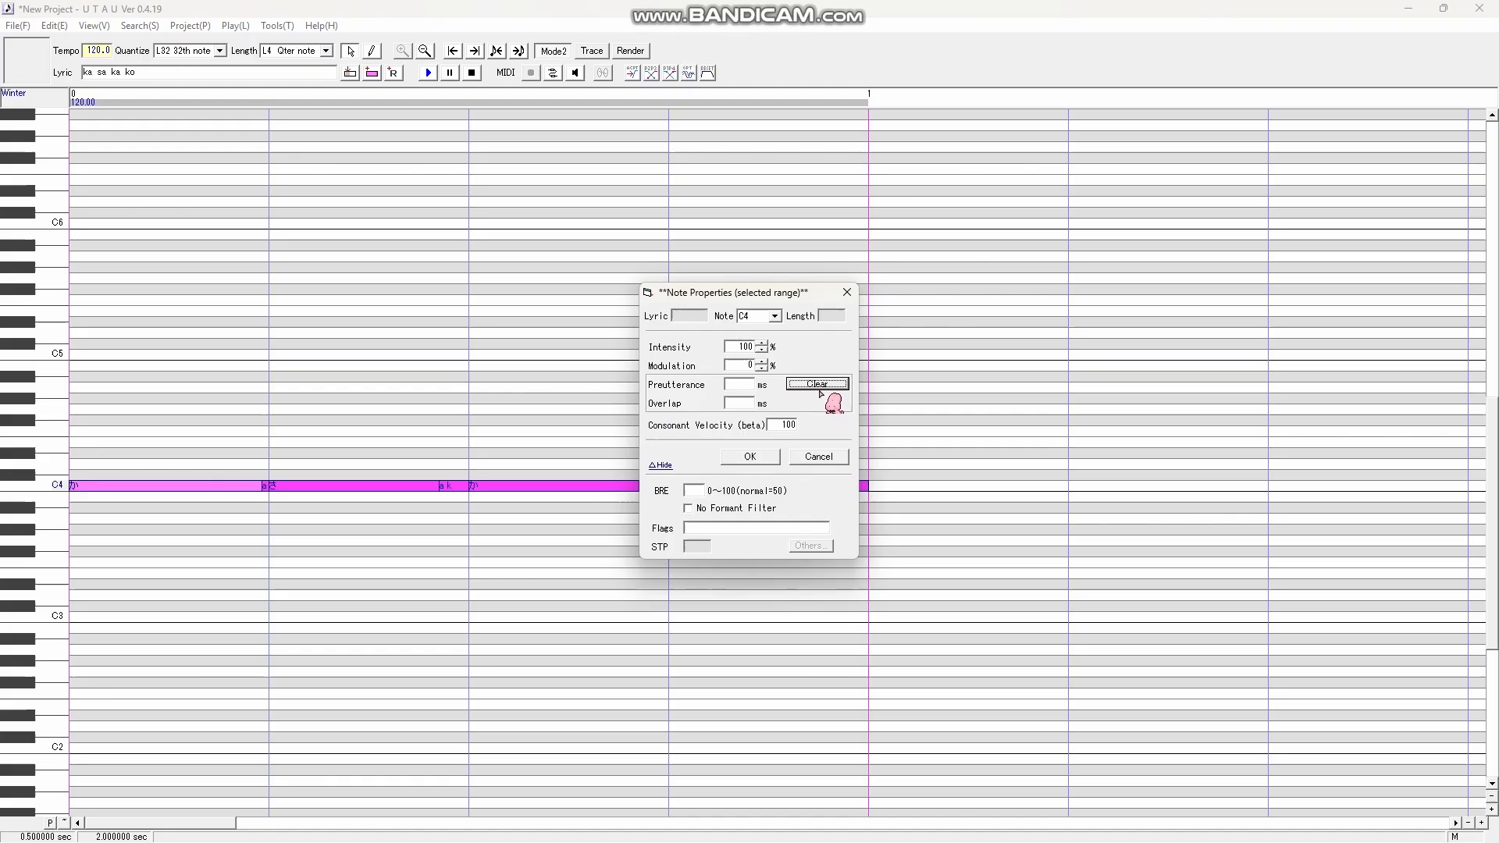
left_click(695, 544)
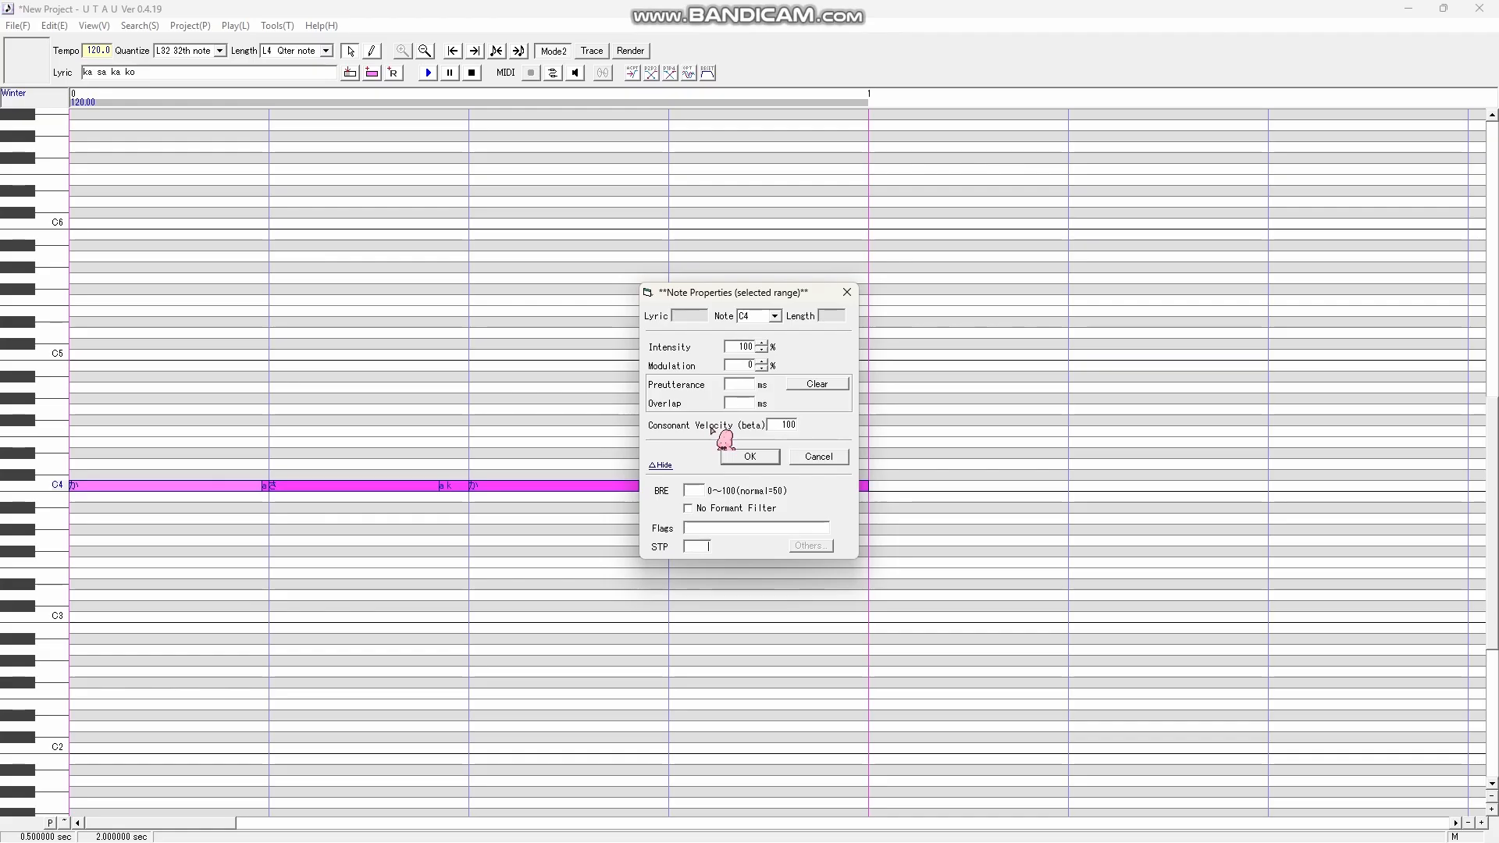
left_click(751, 458)
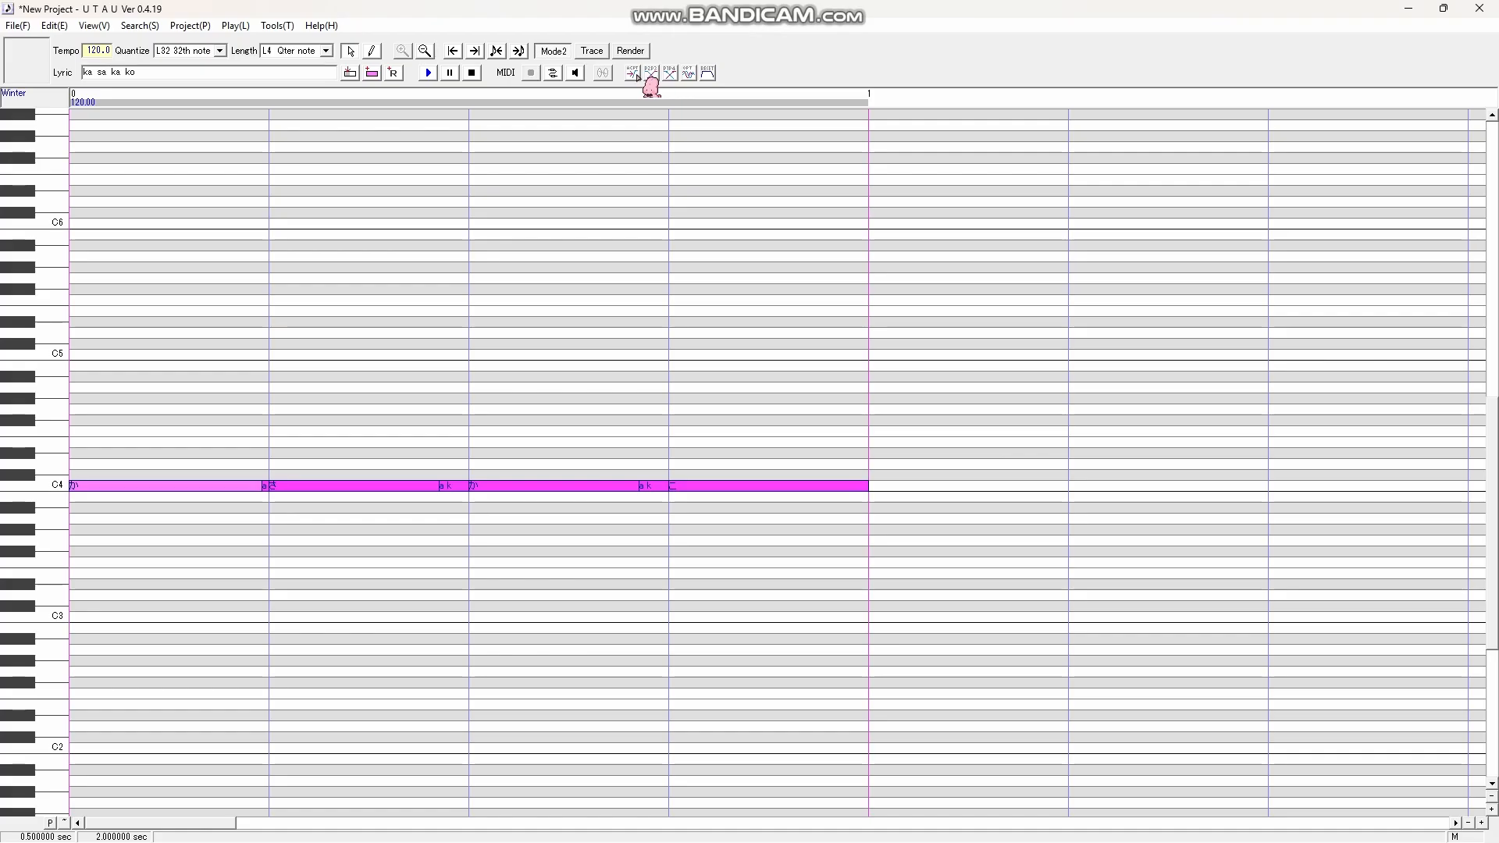
Show the notes' envelopes to check the crossfades, hide them again, and play back the whole phrase
left_click(65, 823)
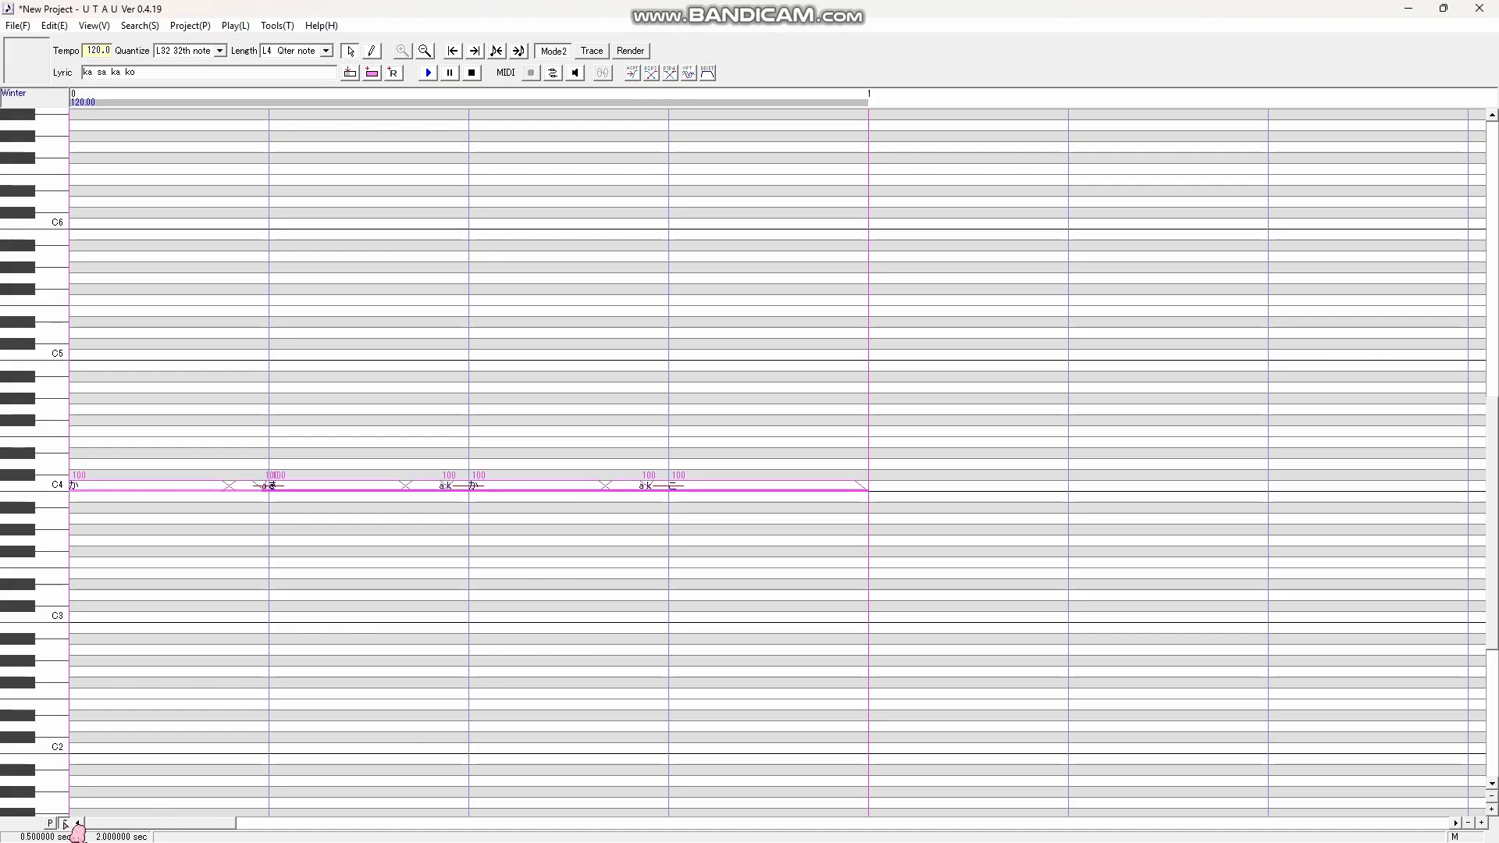
left_click(65, 823)
left_click(64, 823)
left_click(64, 822)
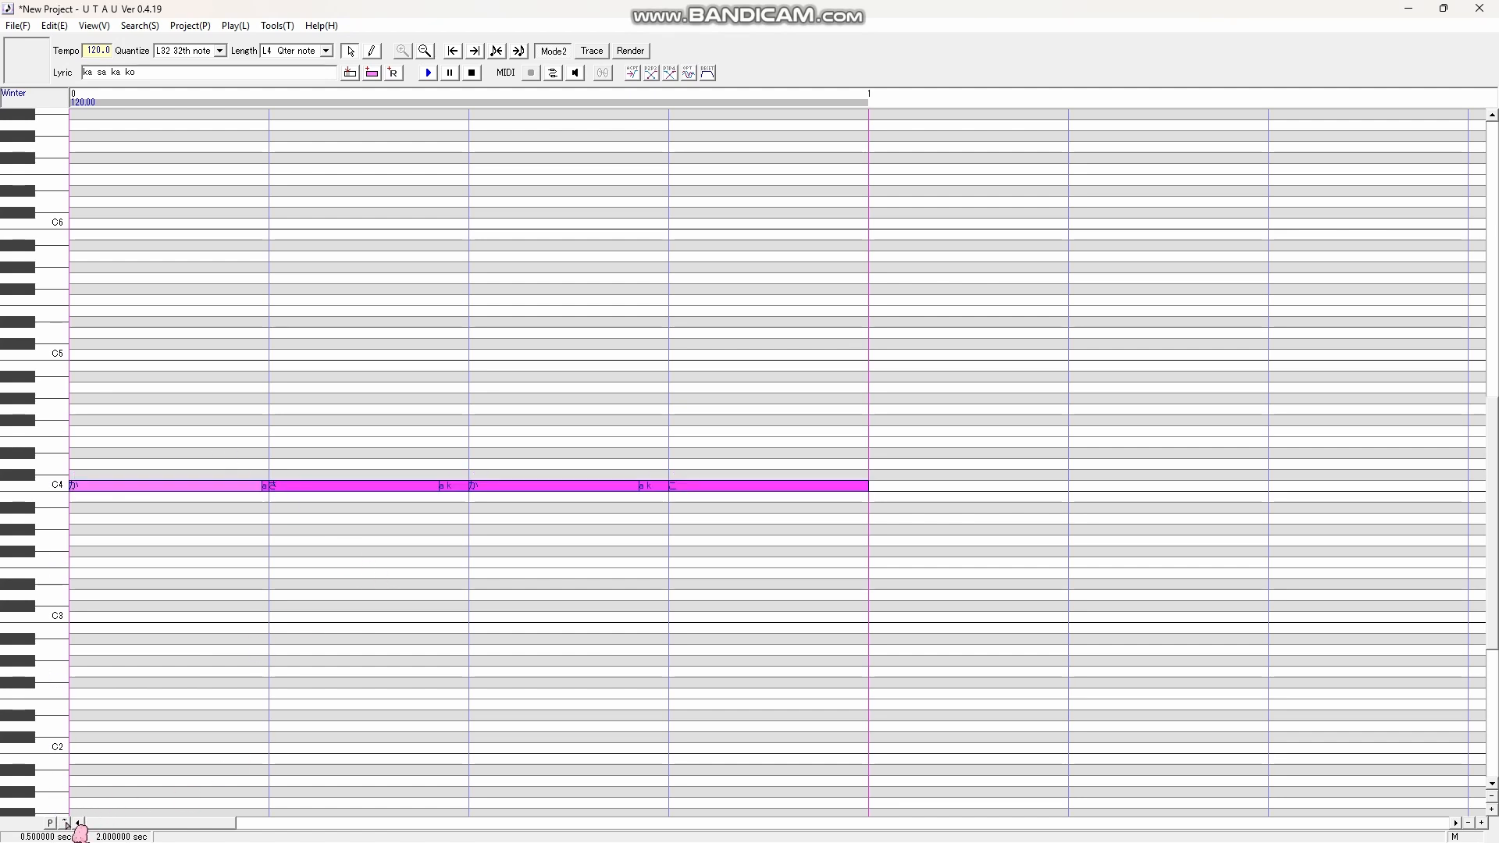
left_click_drag(174, 434, 747, 480)
key("space")
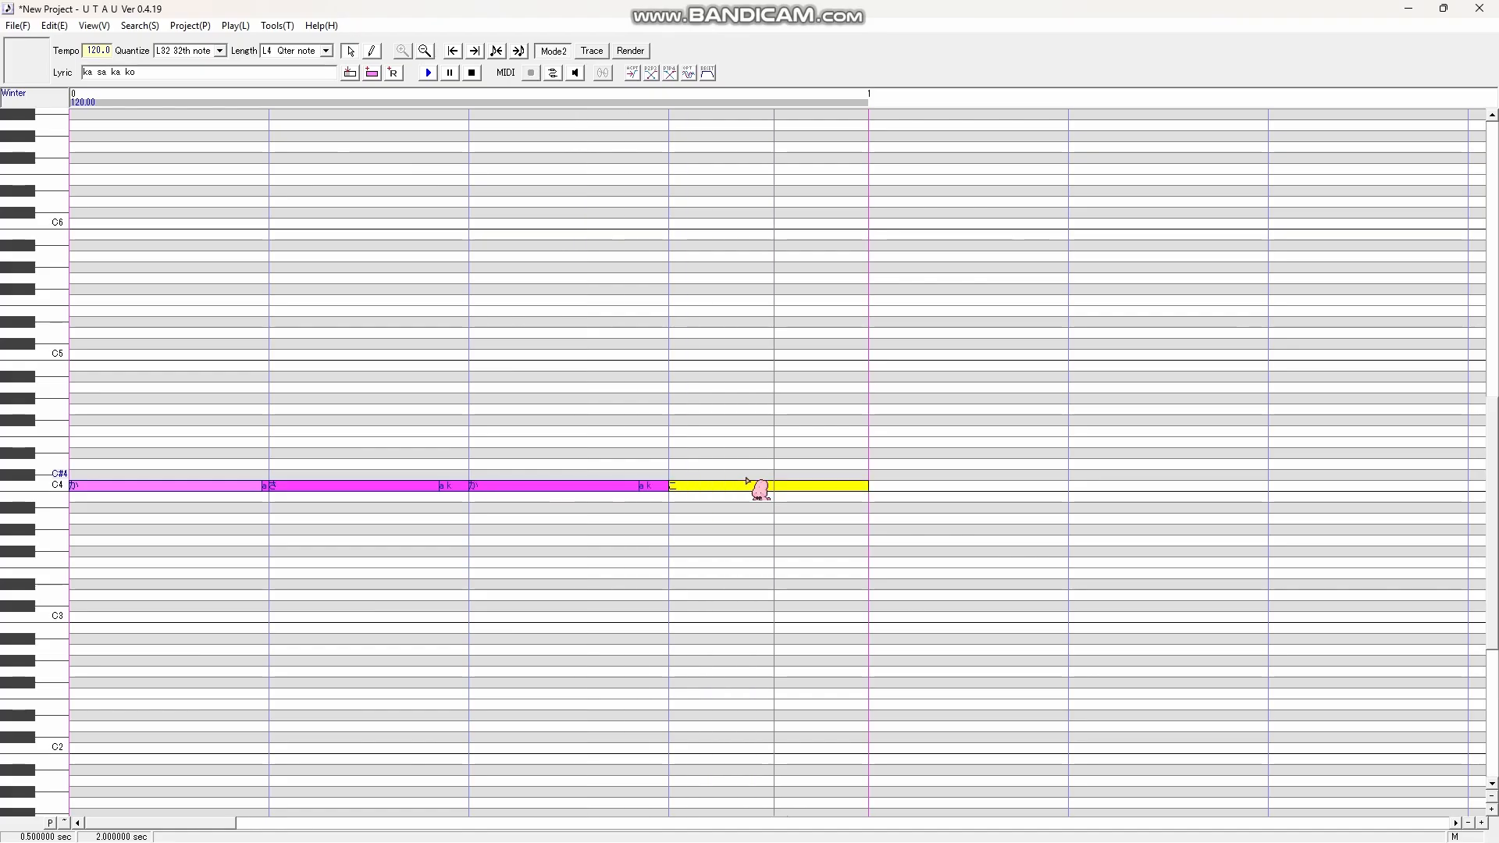
scroll(635, 571, "down", 2)
scroll(639, 573, "up", 1)
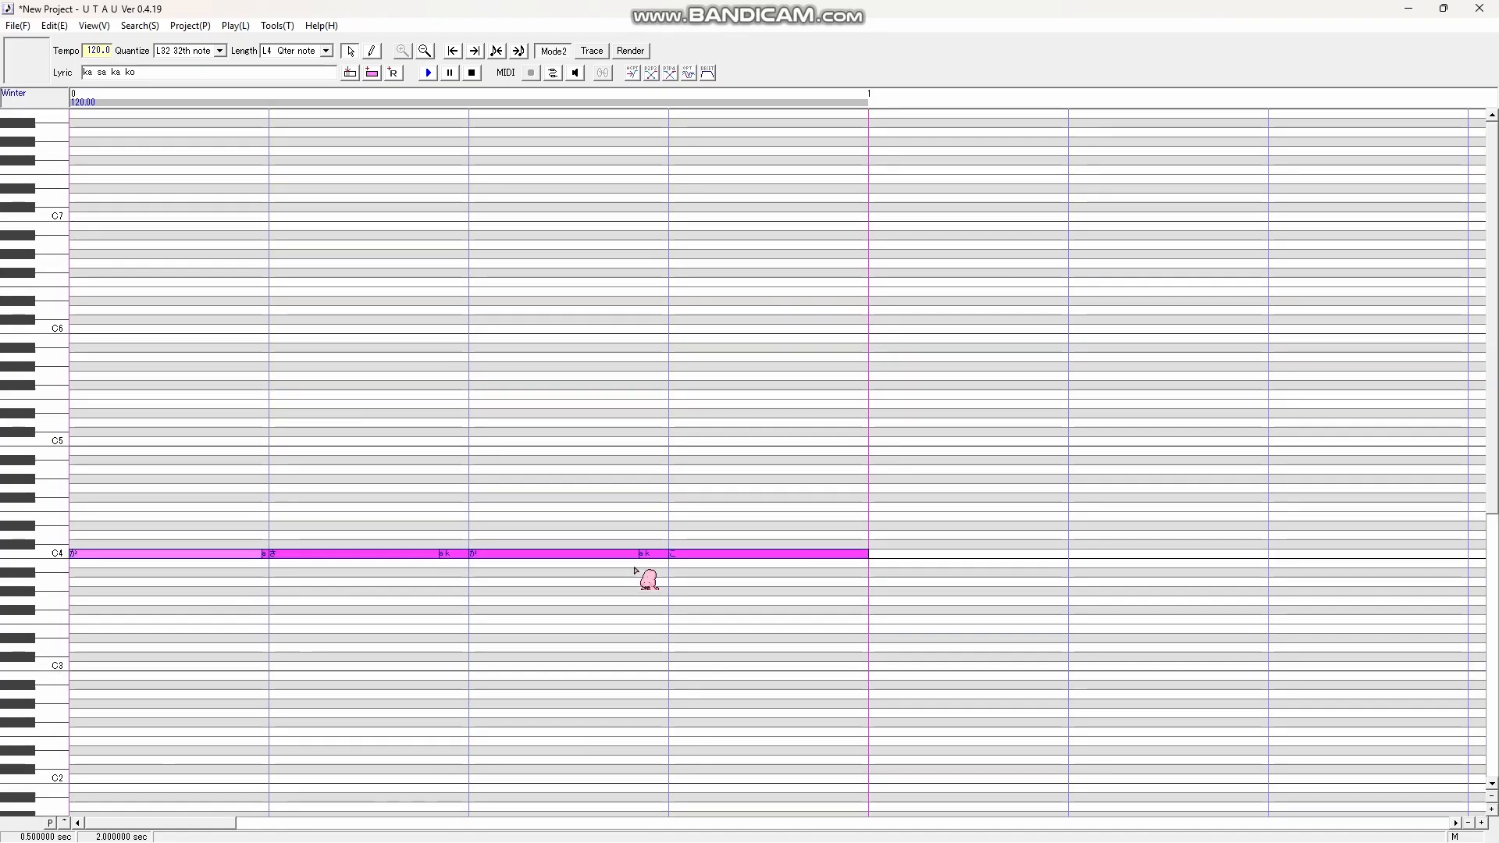
scroll(521, 407, "down", 1)
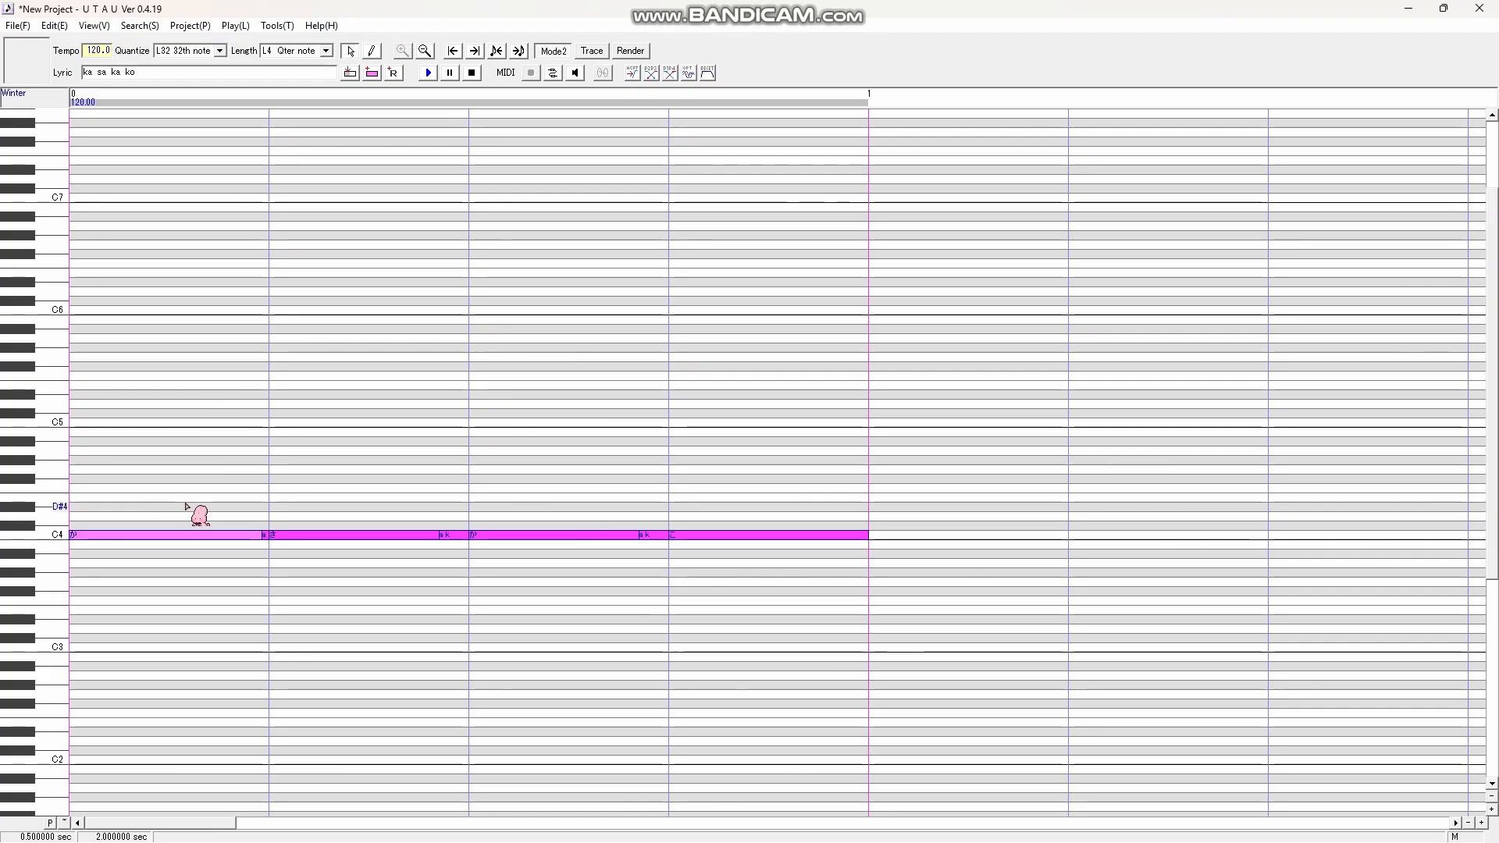
left_click_drag(180, 506, 263, 535)
left_click(269, 536)
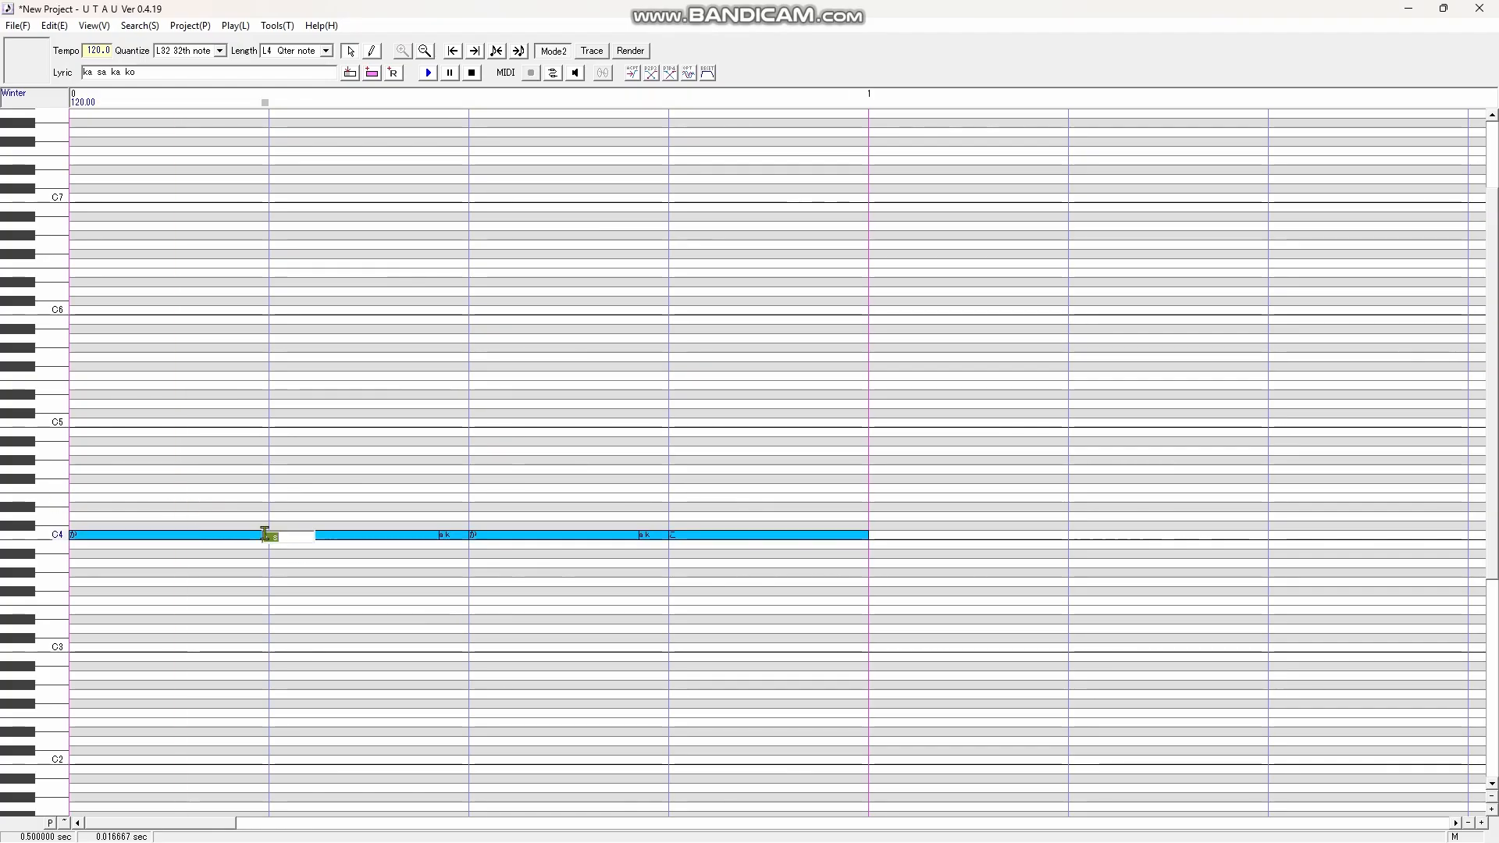
right_click(240, 537)
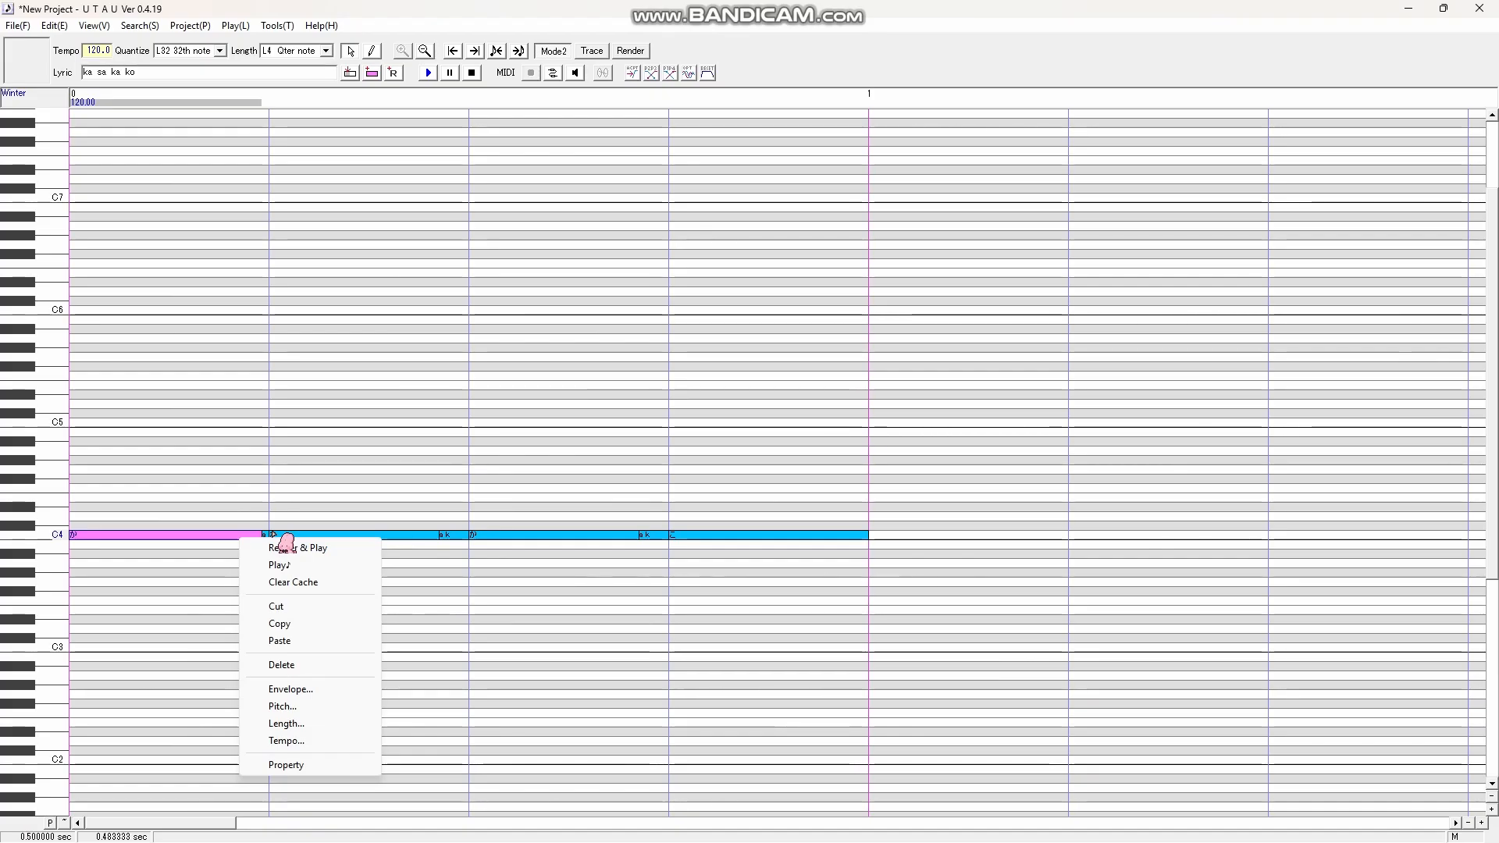
left_click(266, 313)
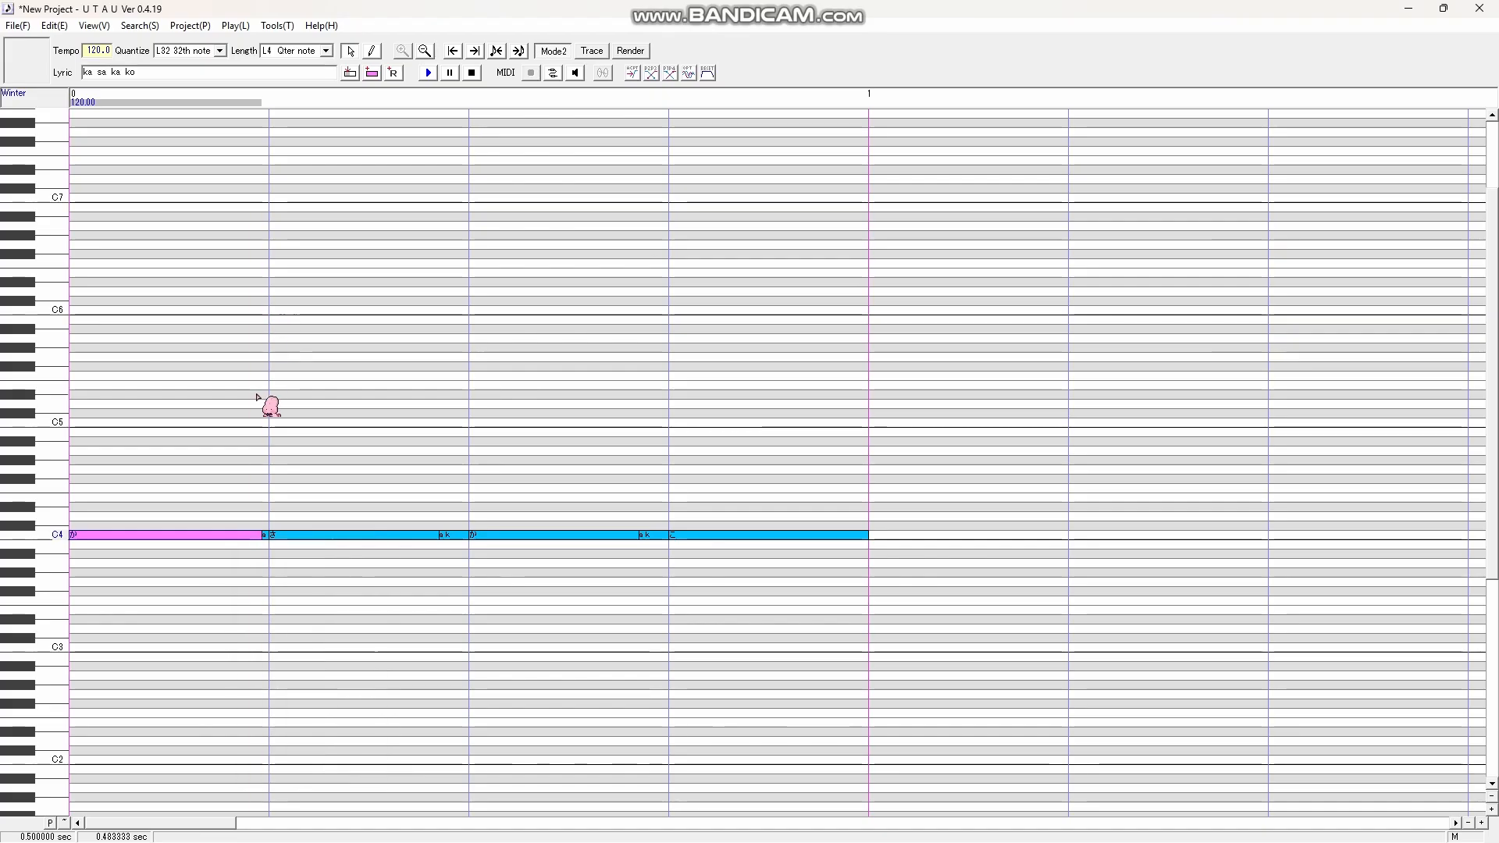
Try to change the length of the a s note between か and さ to 120
left_click(269, 540)
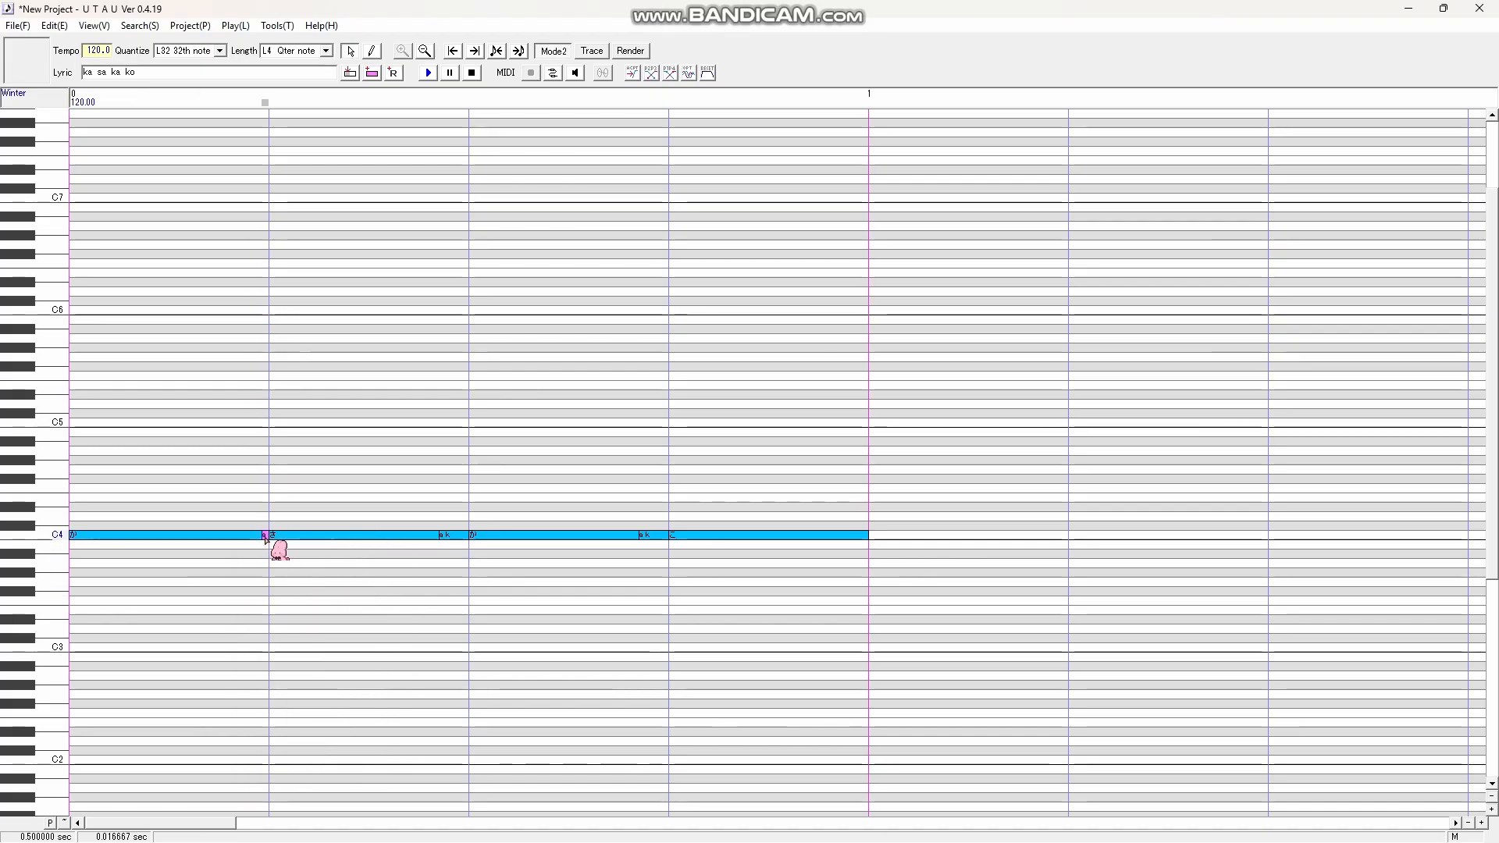
right_click(273, 545)
left_click(328, 726)
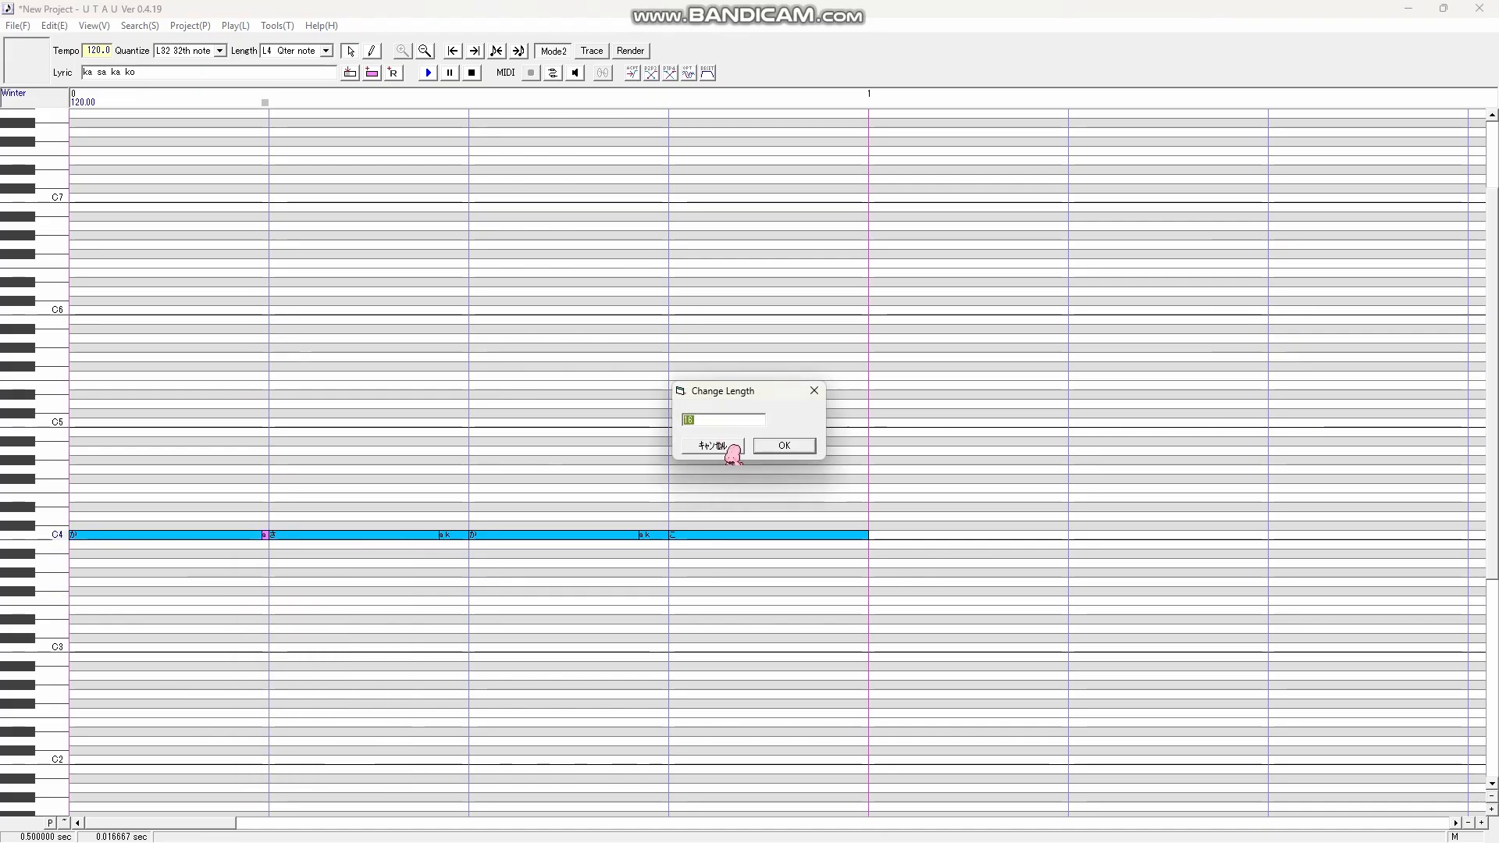
type("120")
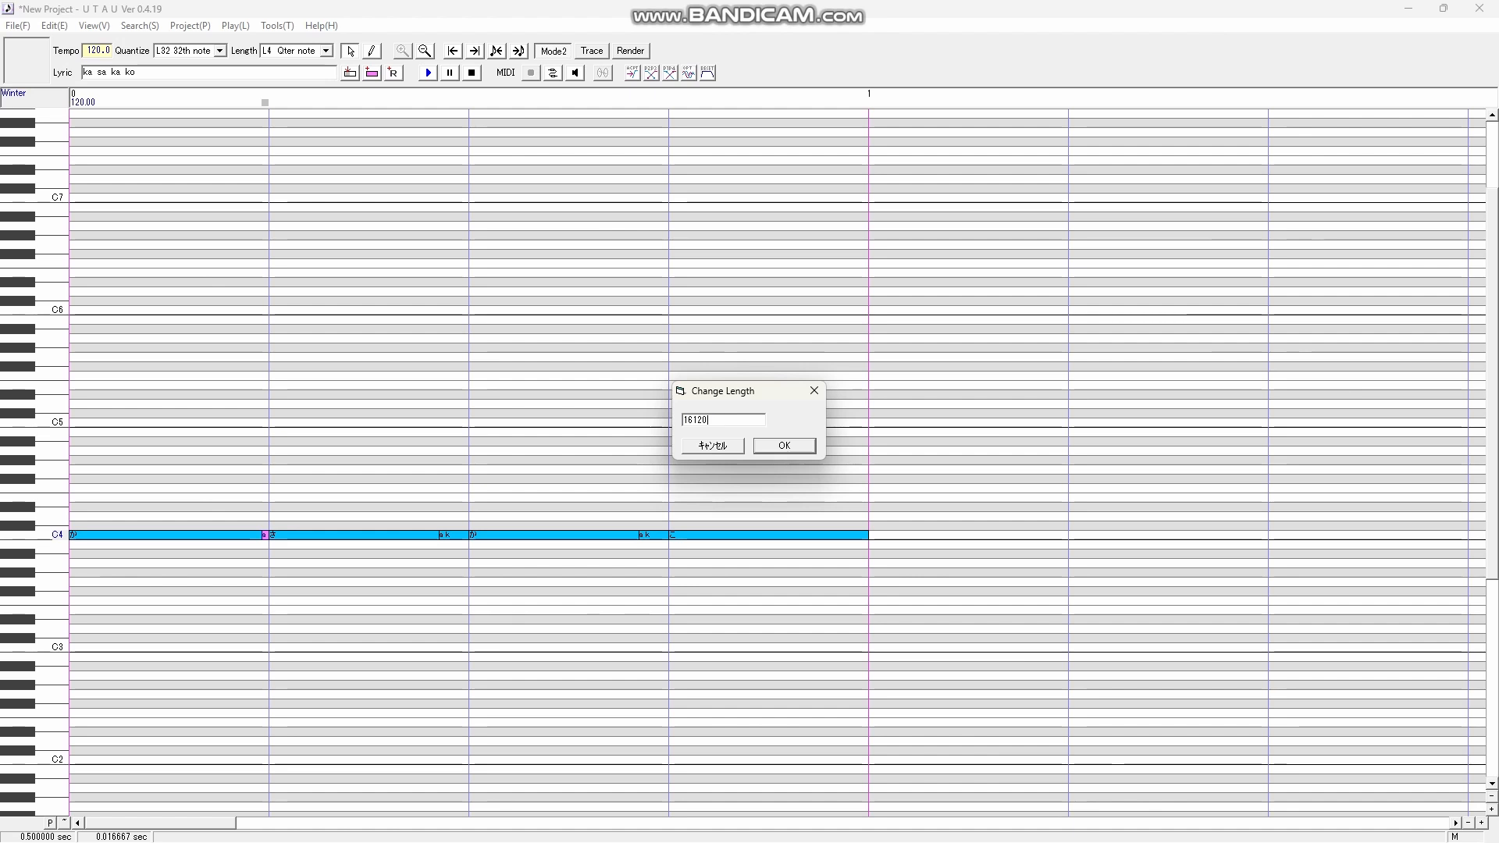
key("Return")
Correct the overlong a s note by setting its length to 120
scroll(645, 518, "down", 1)
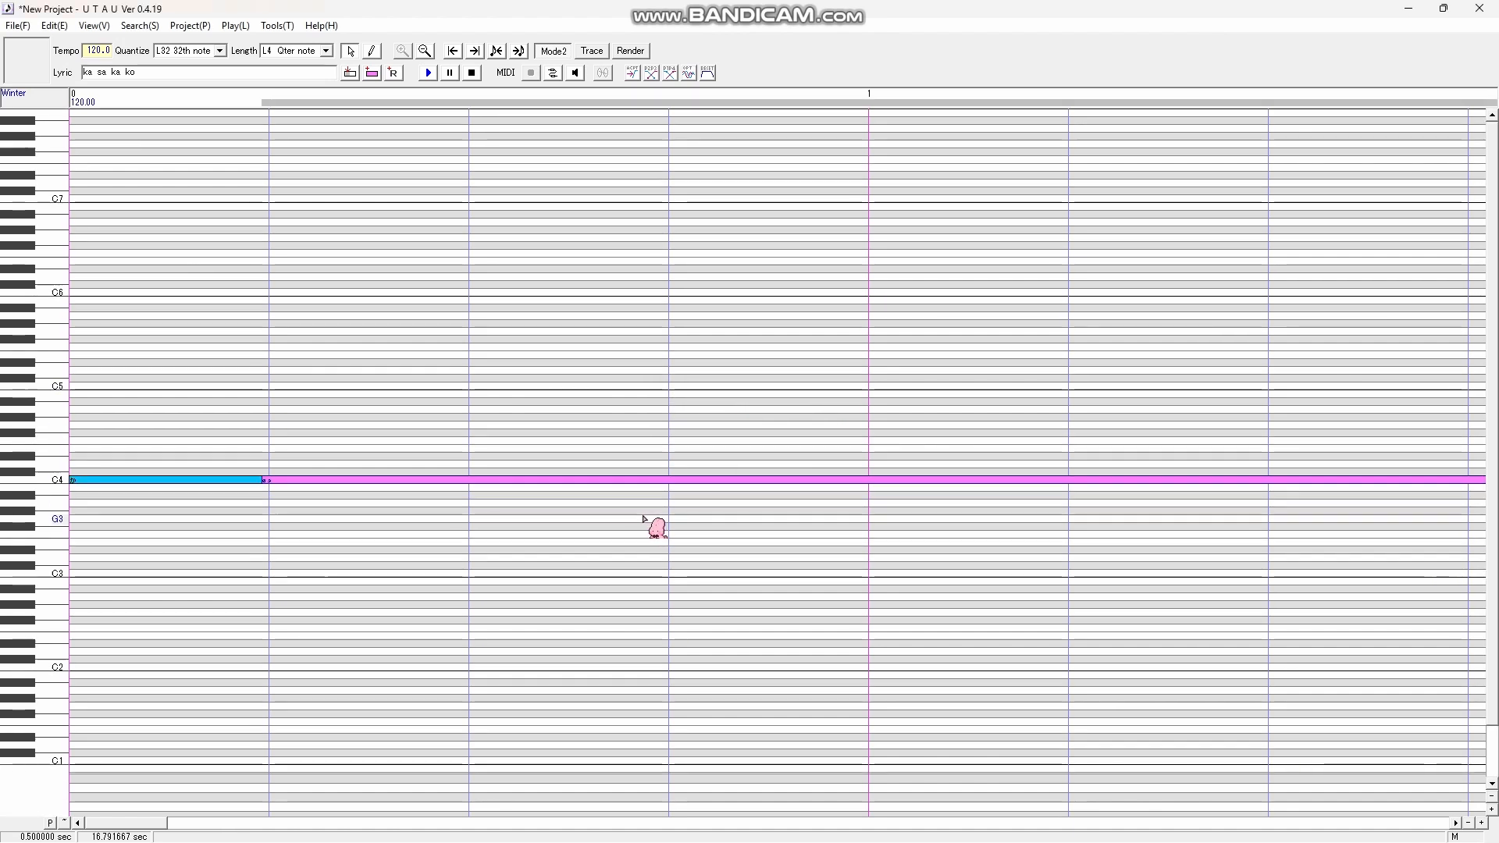
left_click(425, 51)
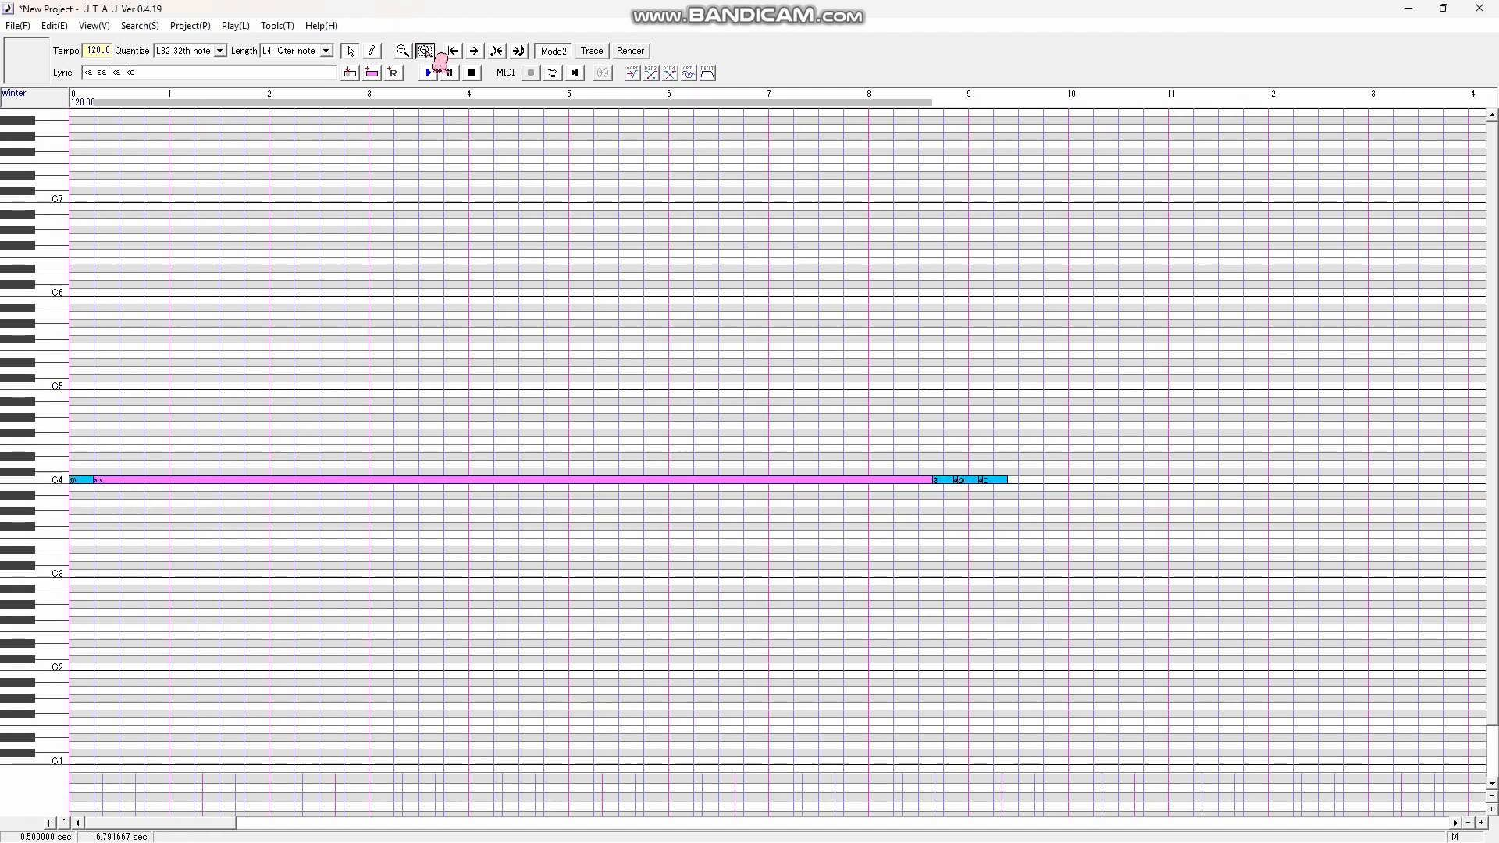
left_click(425, 51)
right_click(276, 483)
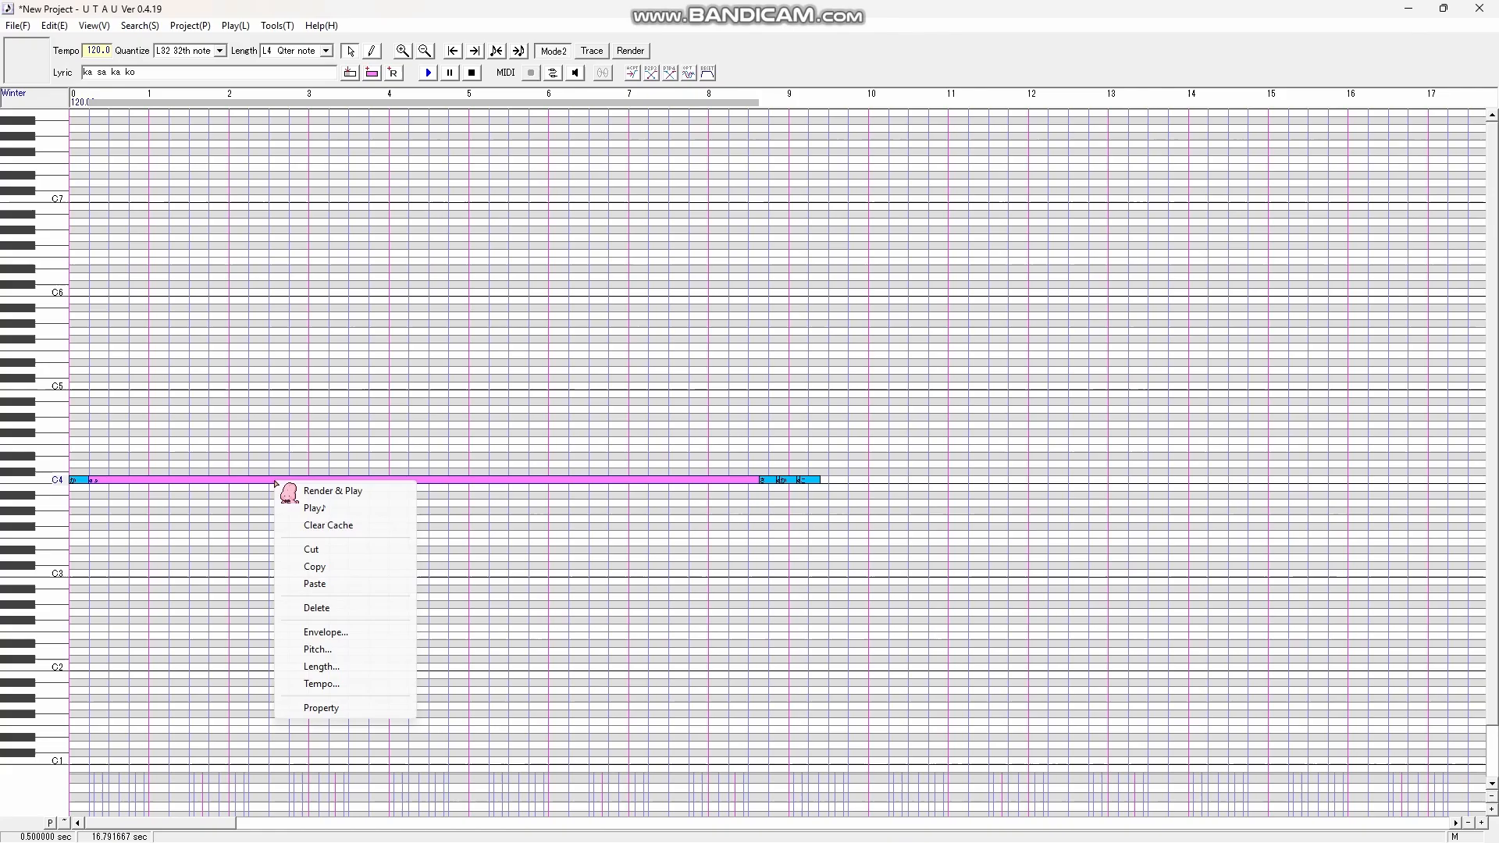
left_click(357, 668)
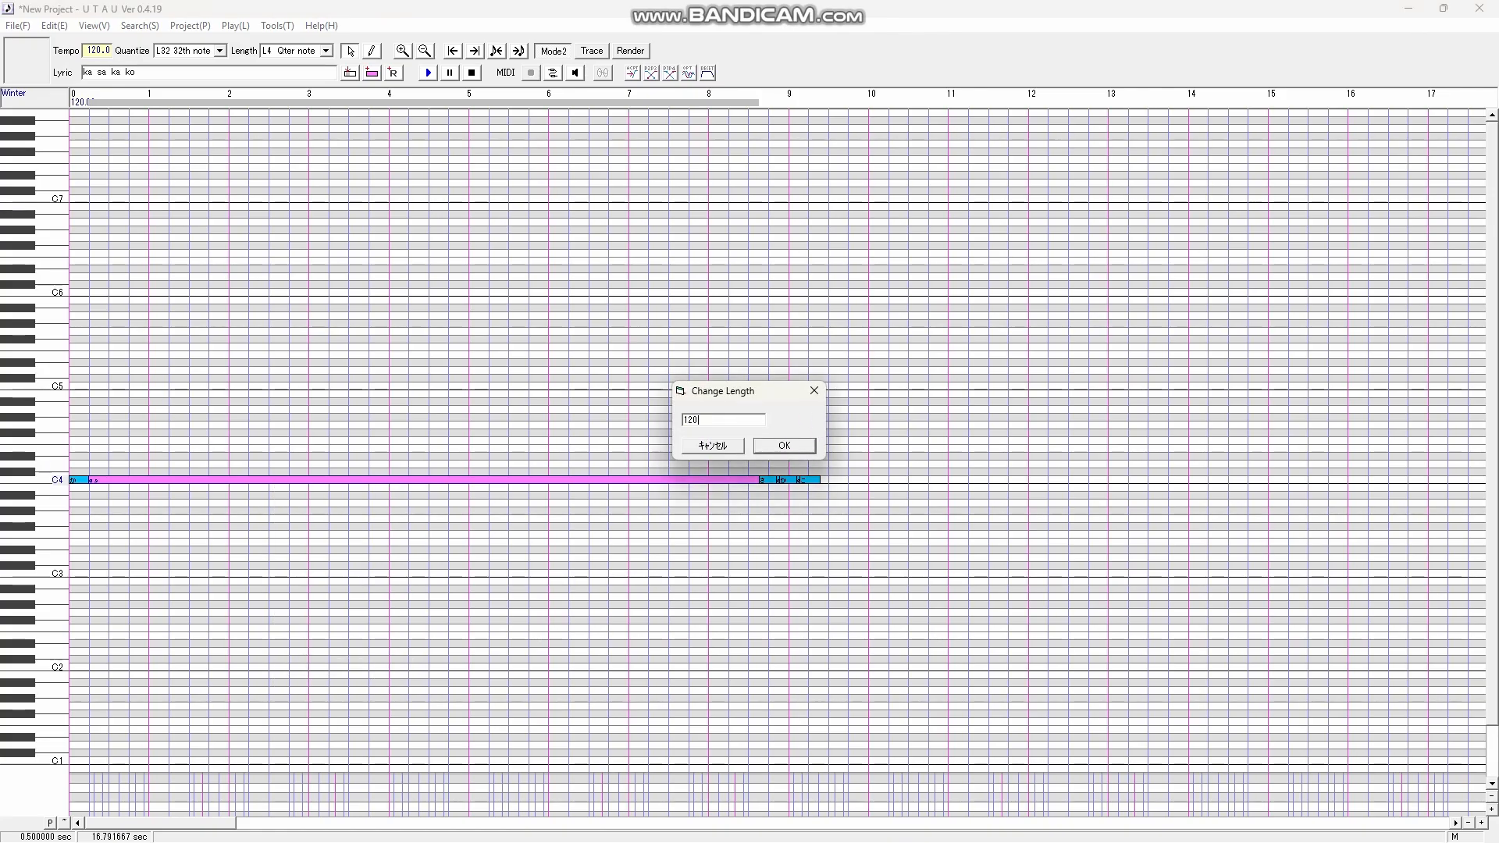
type("120")
left_click(769, 443)
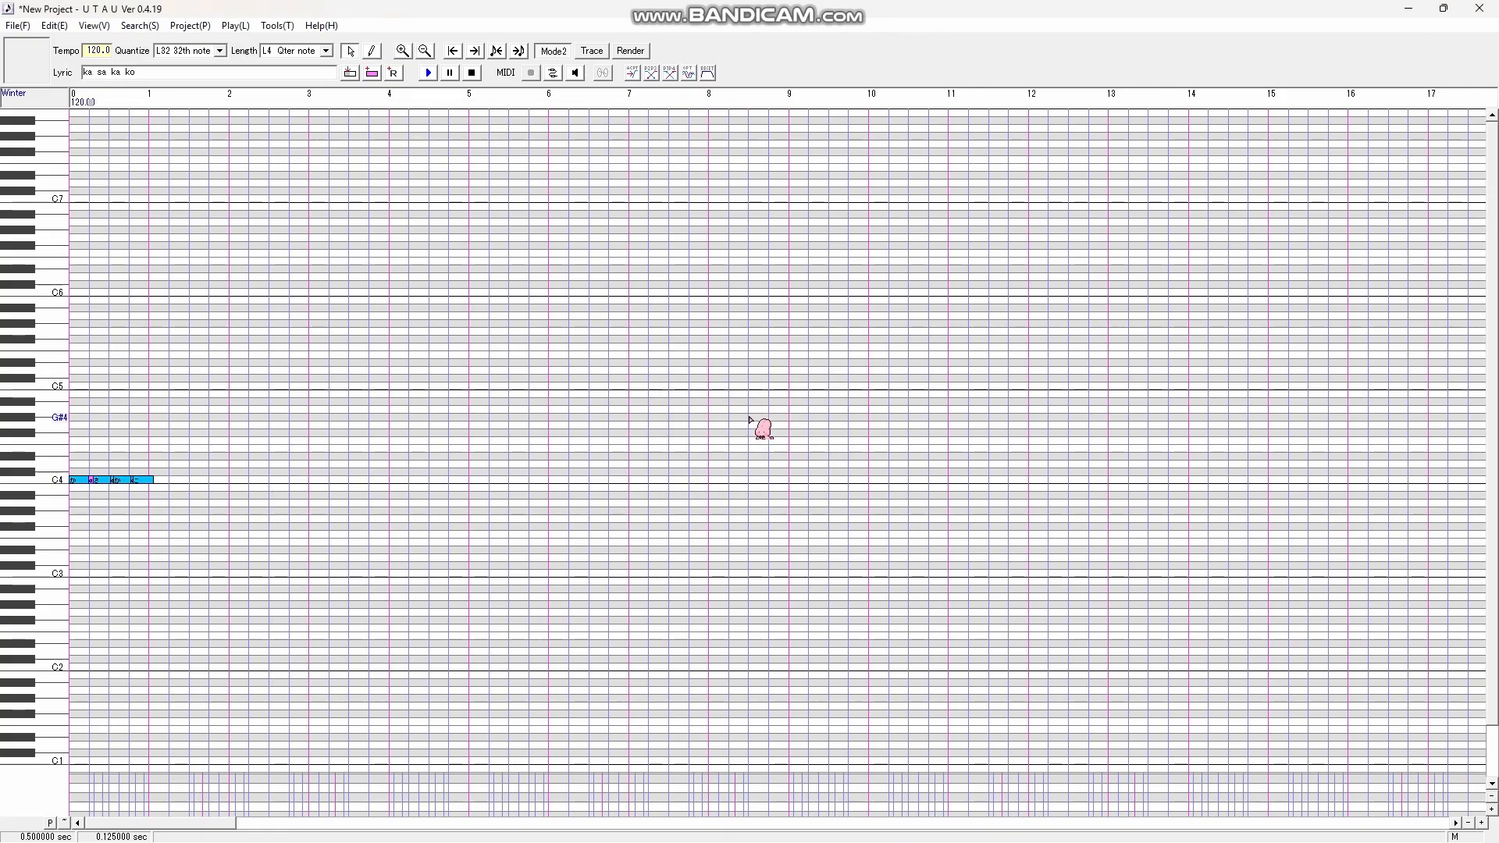
Set the length of the first か note to 120
left_click(404, 51)
left_click(404, 52)
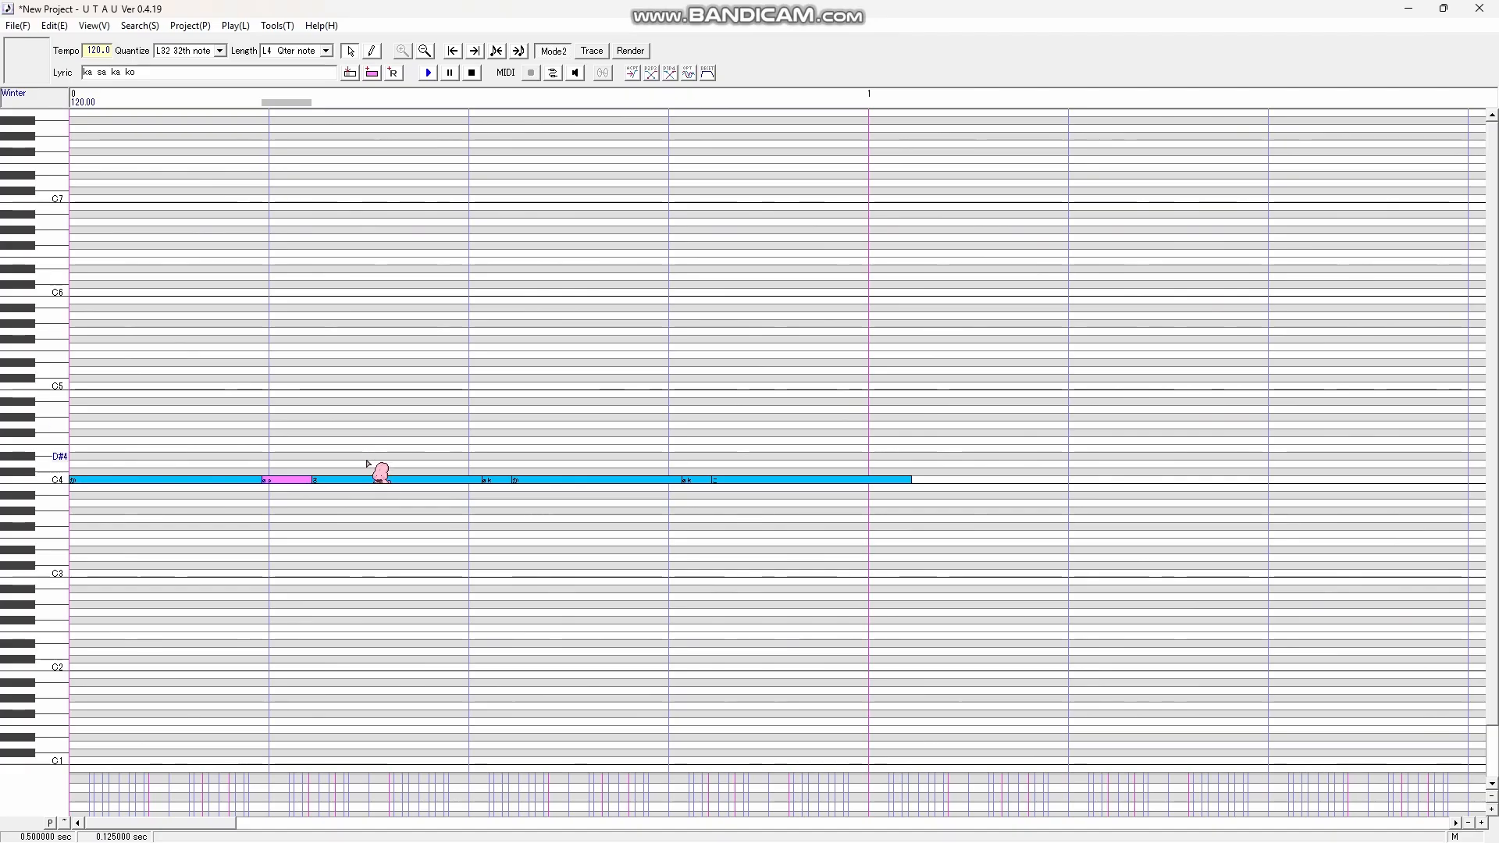
scroll(376, 478, "up", 3)
scroll(375, 477, "down", 4)
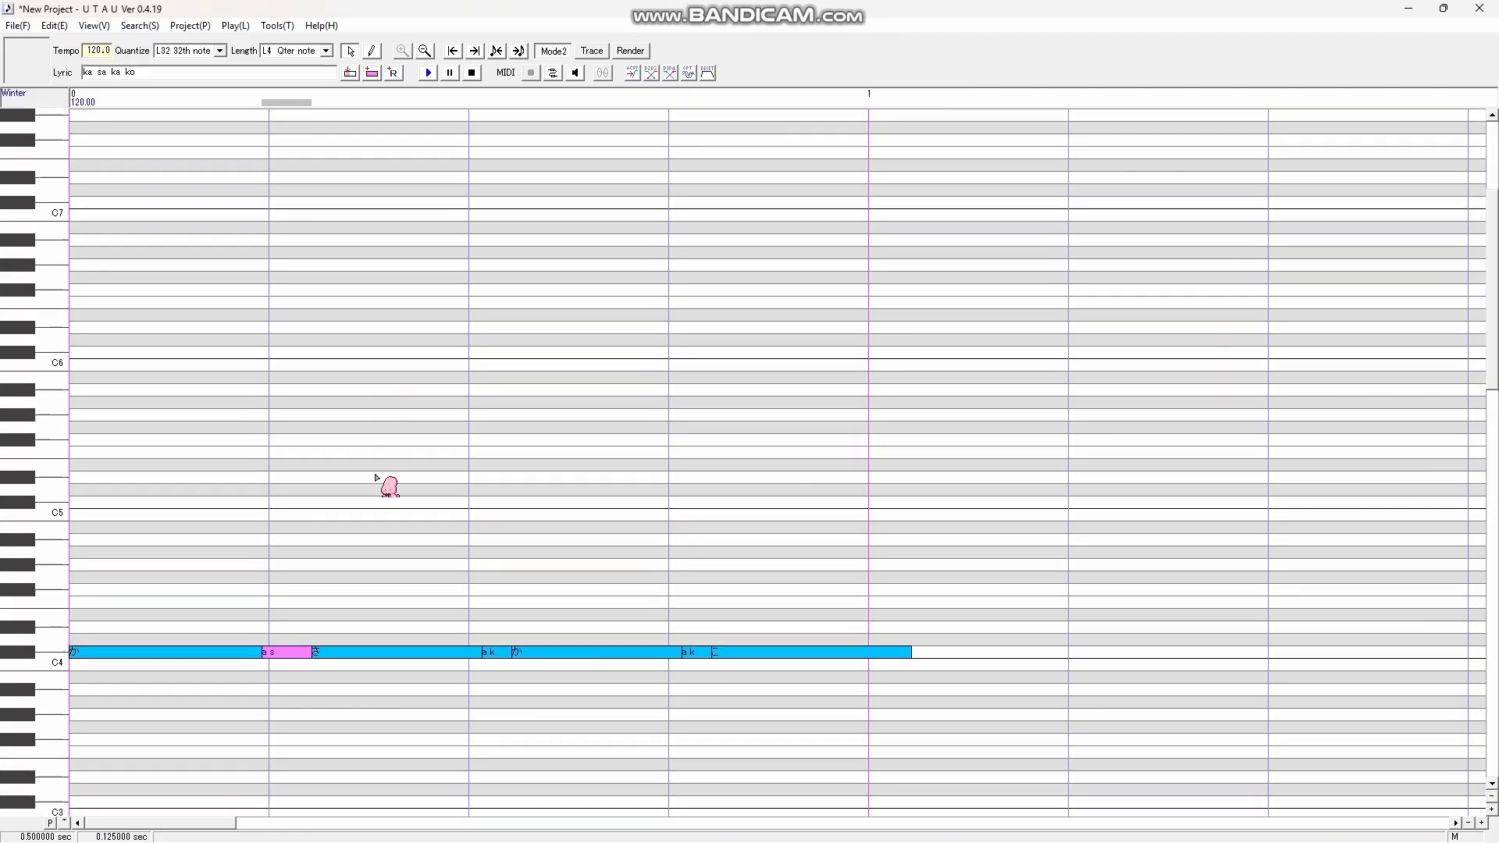
scroll(377, 478, "down", 3)
right_click(227, 567)
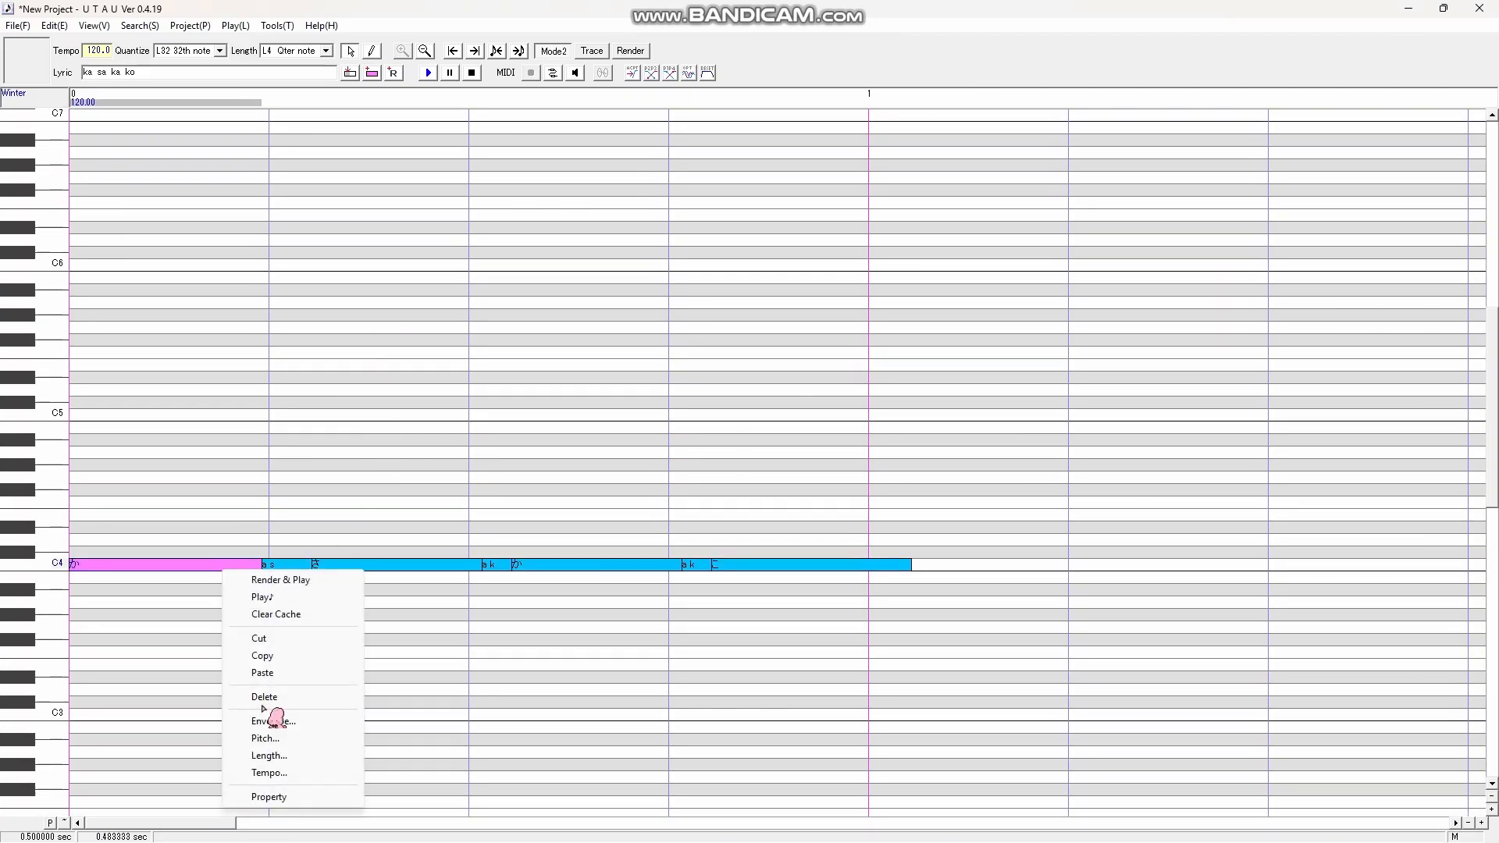
left_click(278, 755)
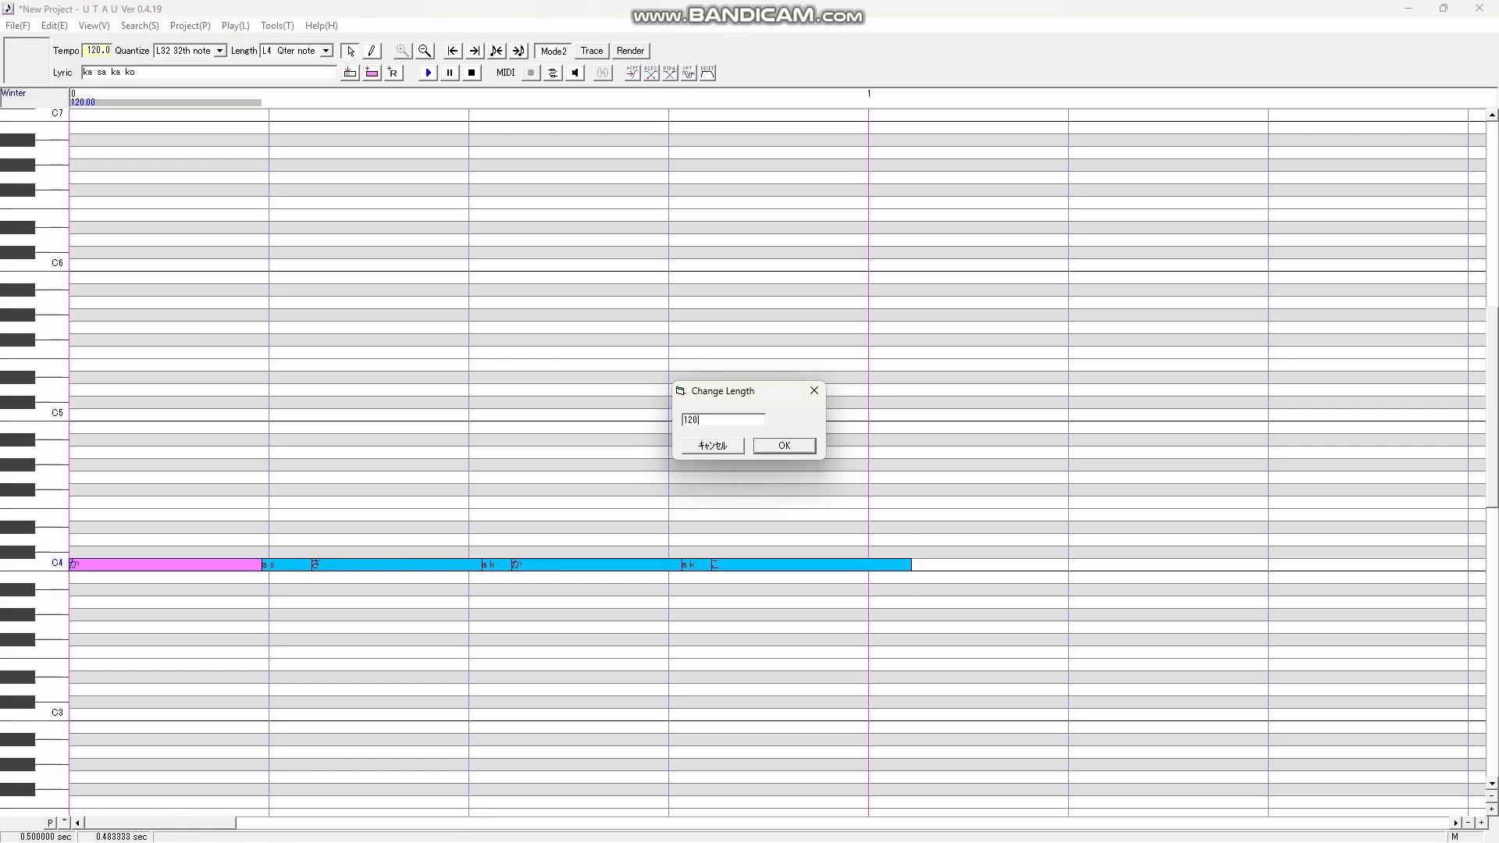
key("Return")
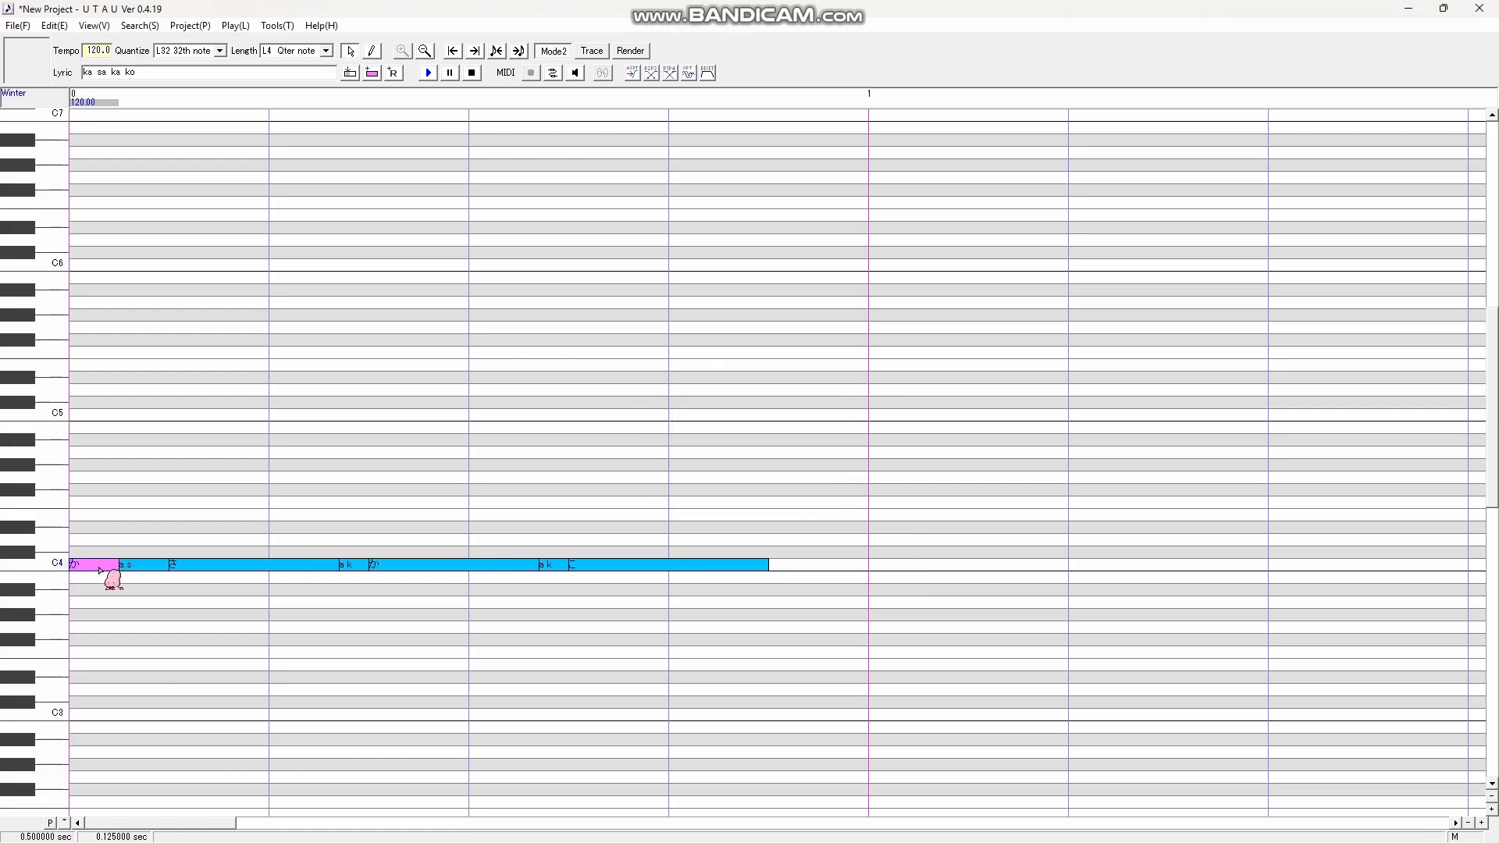
Check the length value of the first か note and leave it as it is
right_click(100, 571)
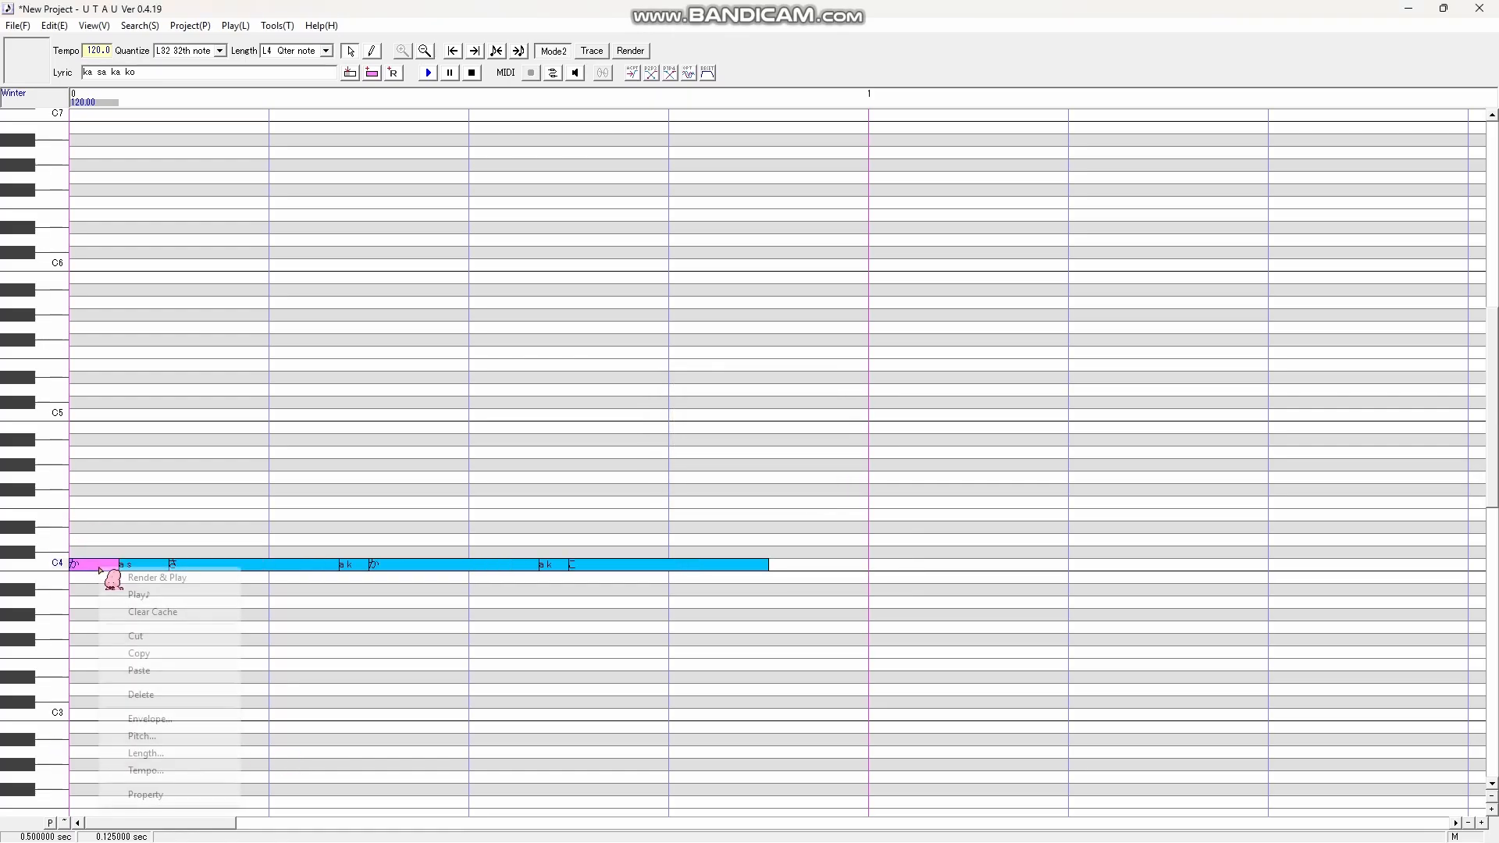
left_click(149, 754)
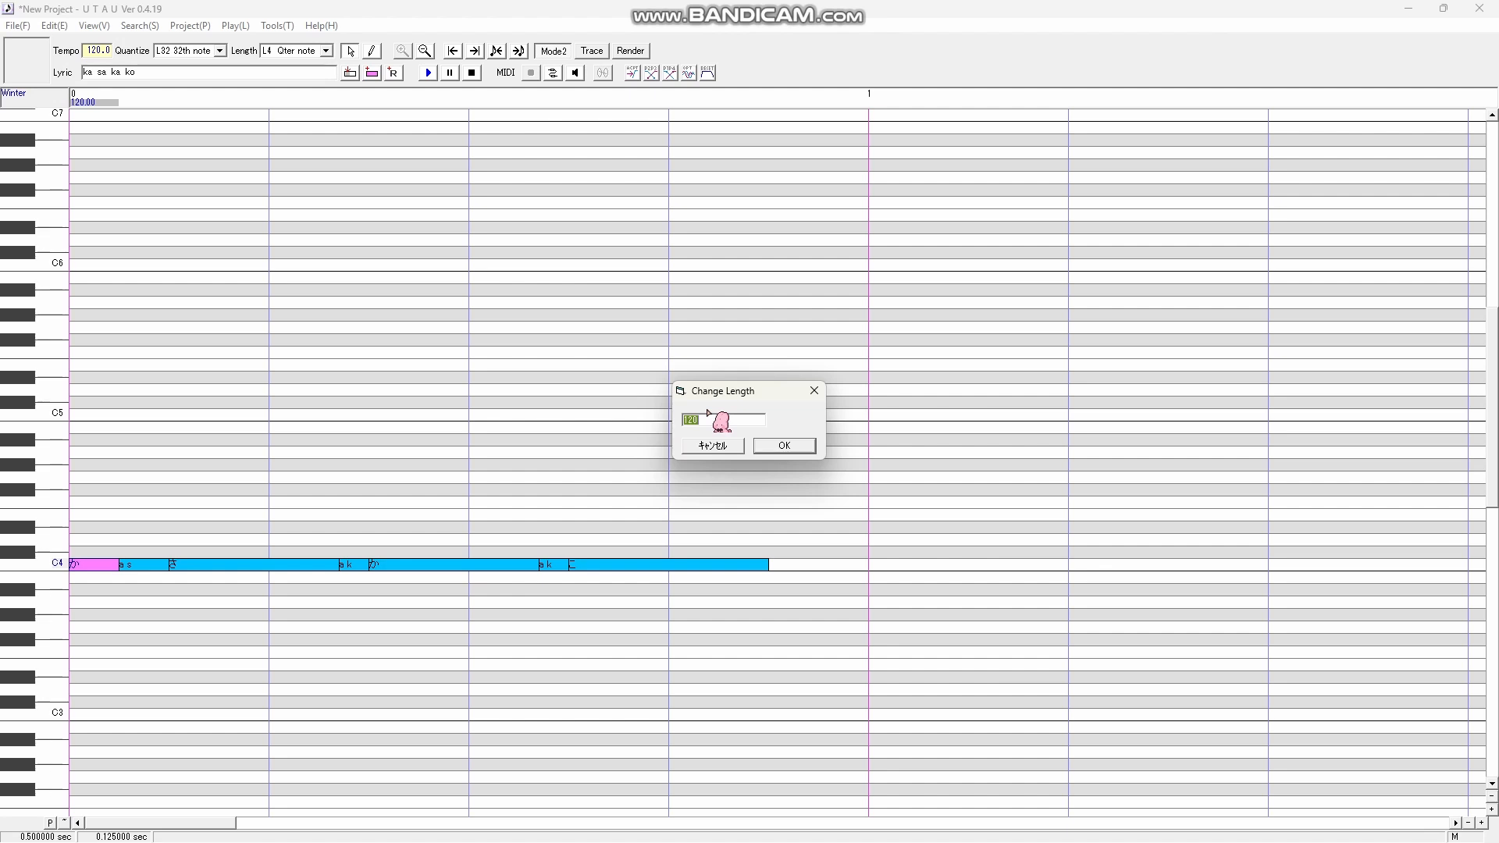
left_click(760, 445)
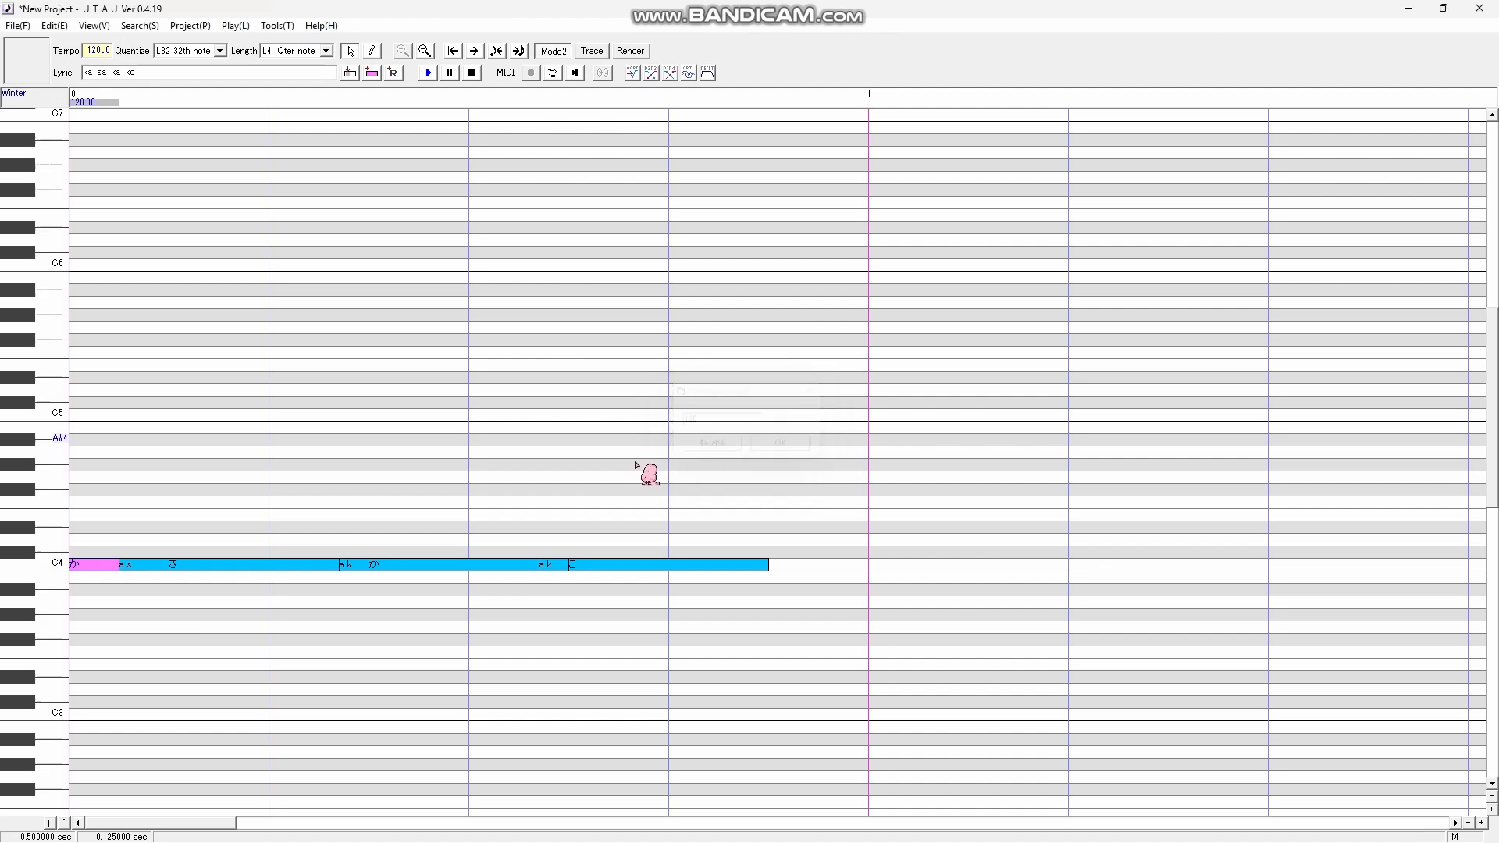
Set the length of the さ note to 240
left_click(278, 568)
right_click(278, 569)
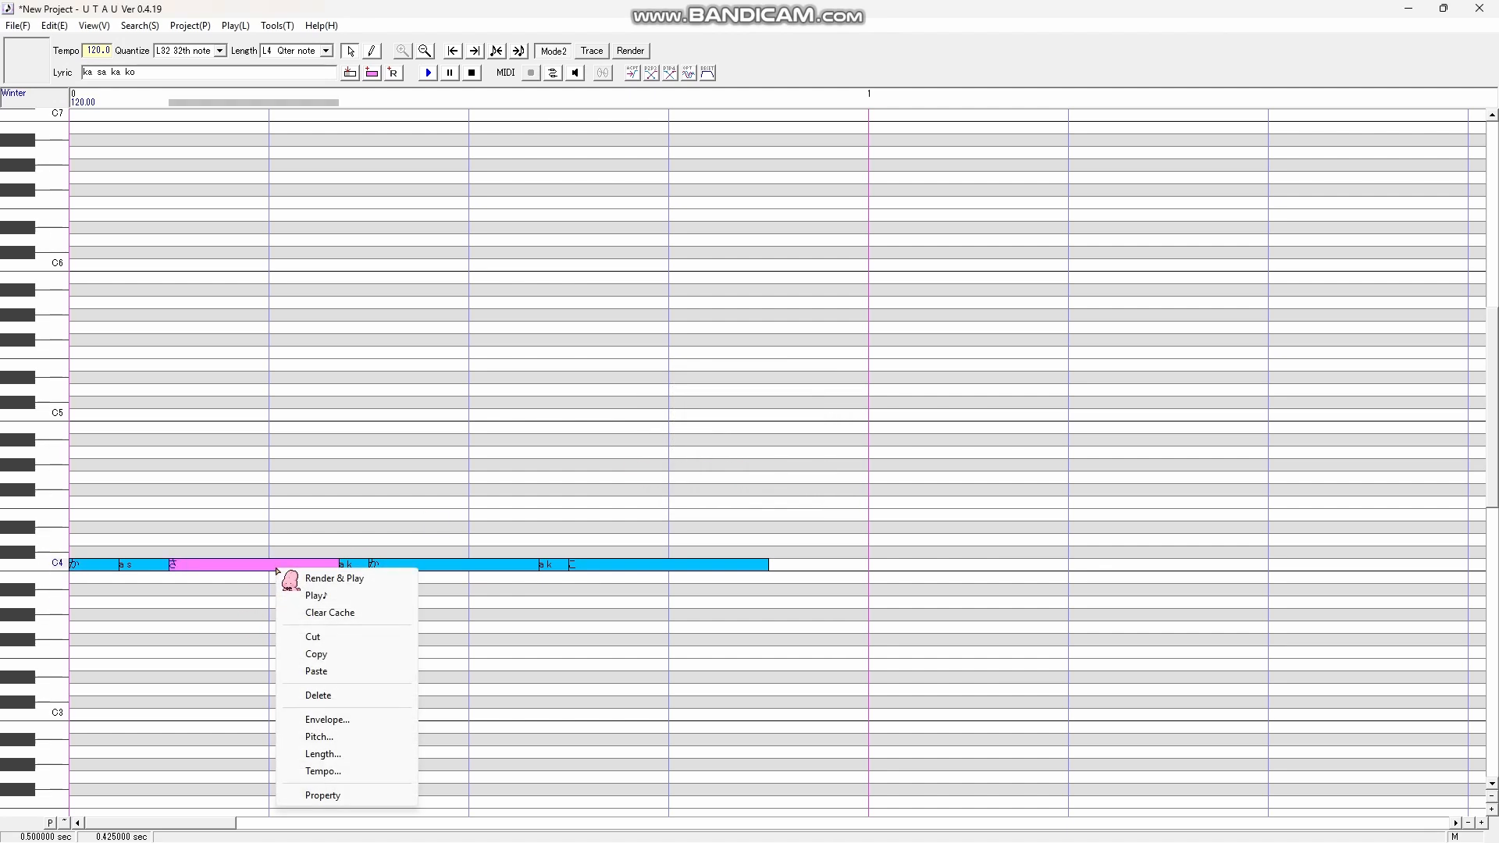
left_click(335, 755)
type("2")
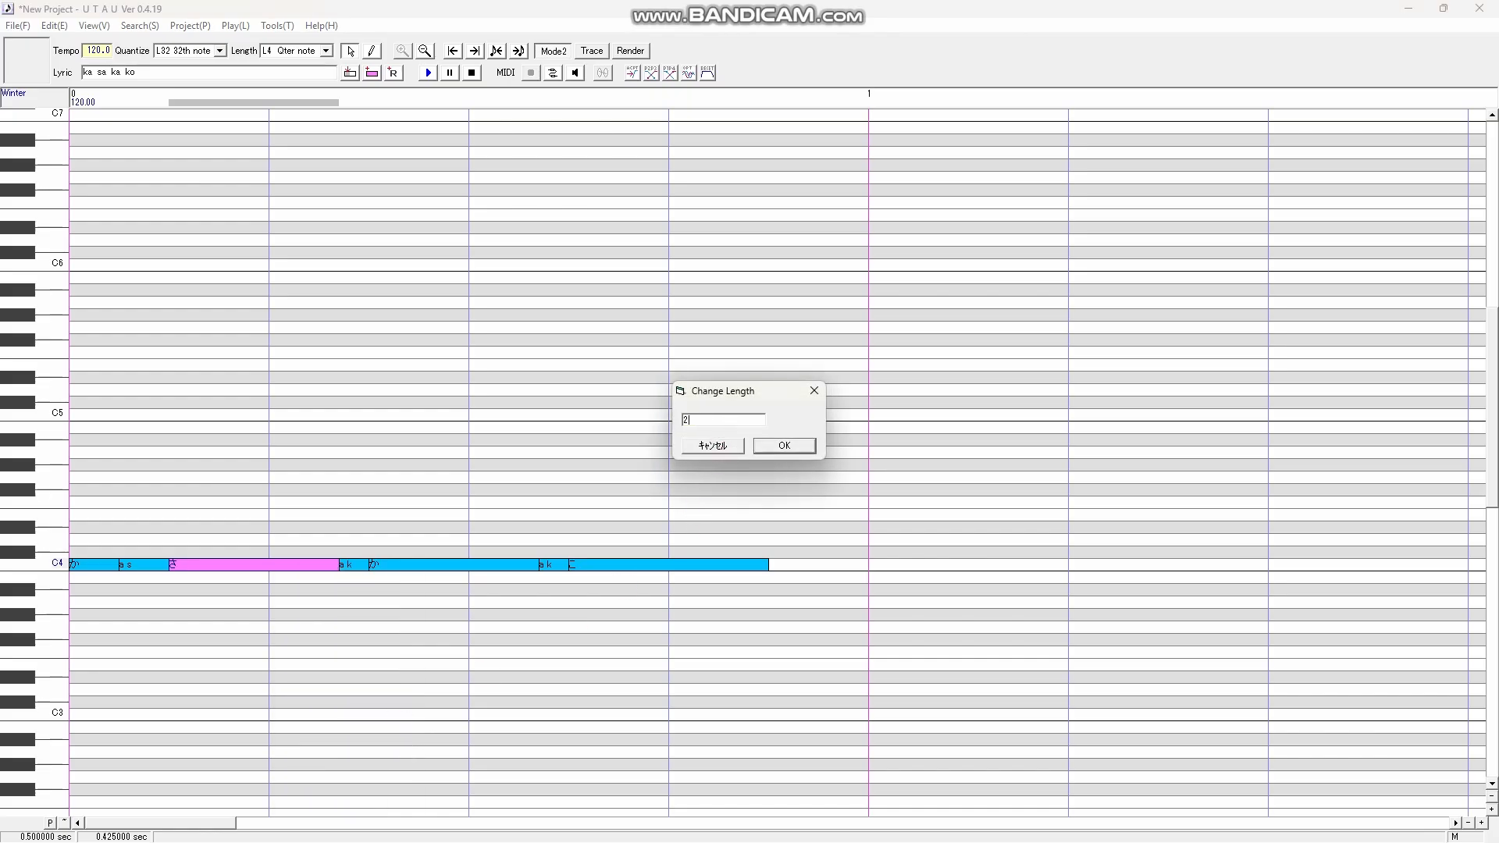
type("40")
key("Return")
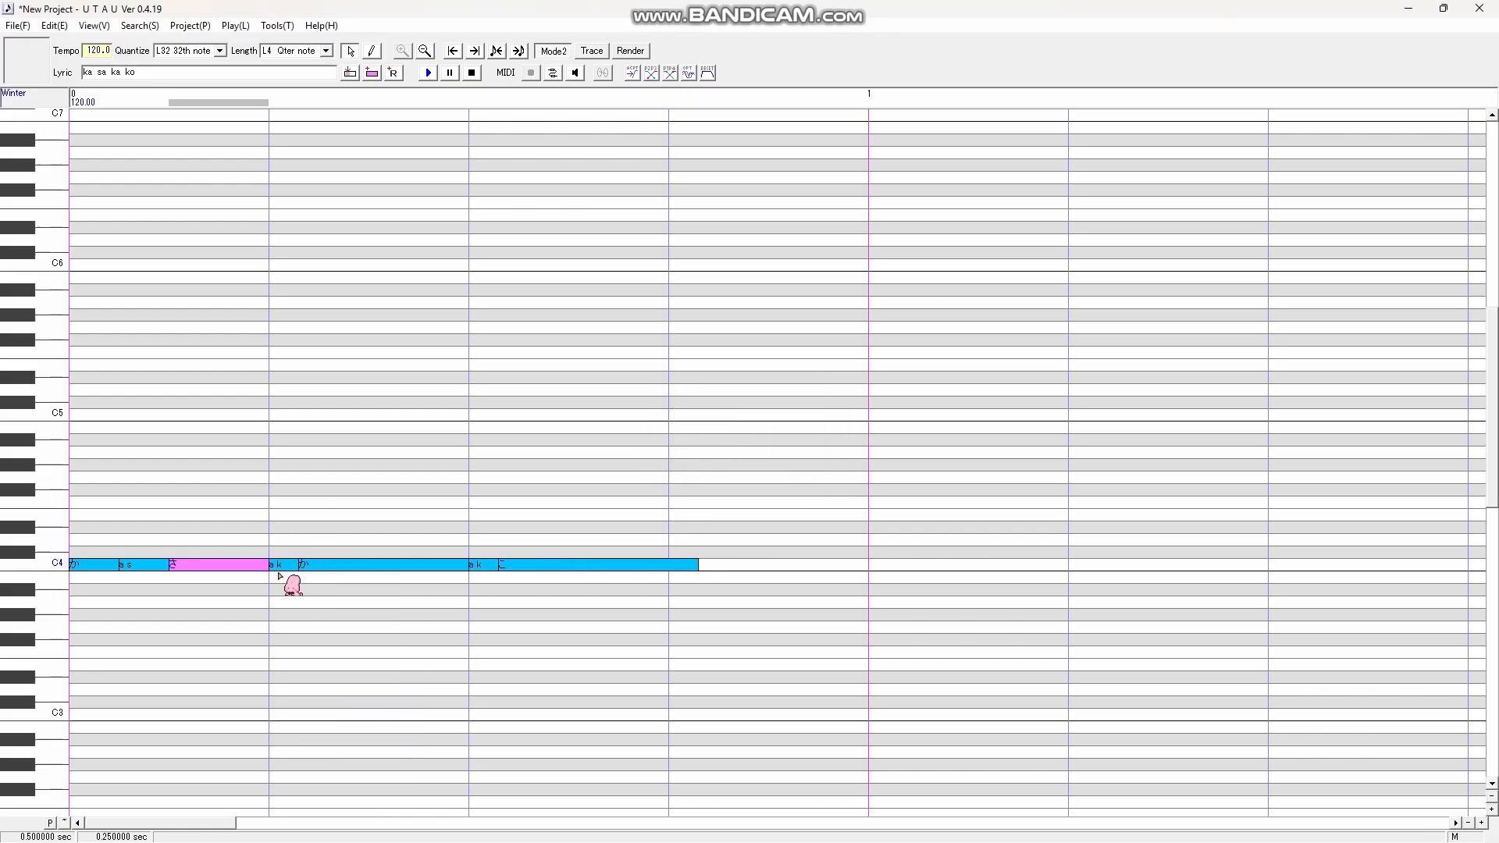
Set the length of the first a k note, following さ, to 120
left_click(287, 565)
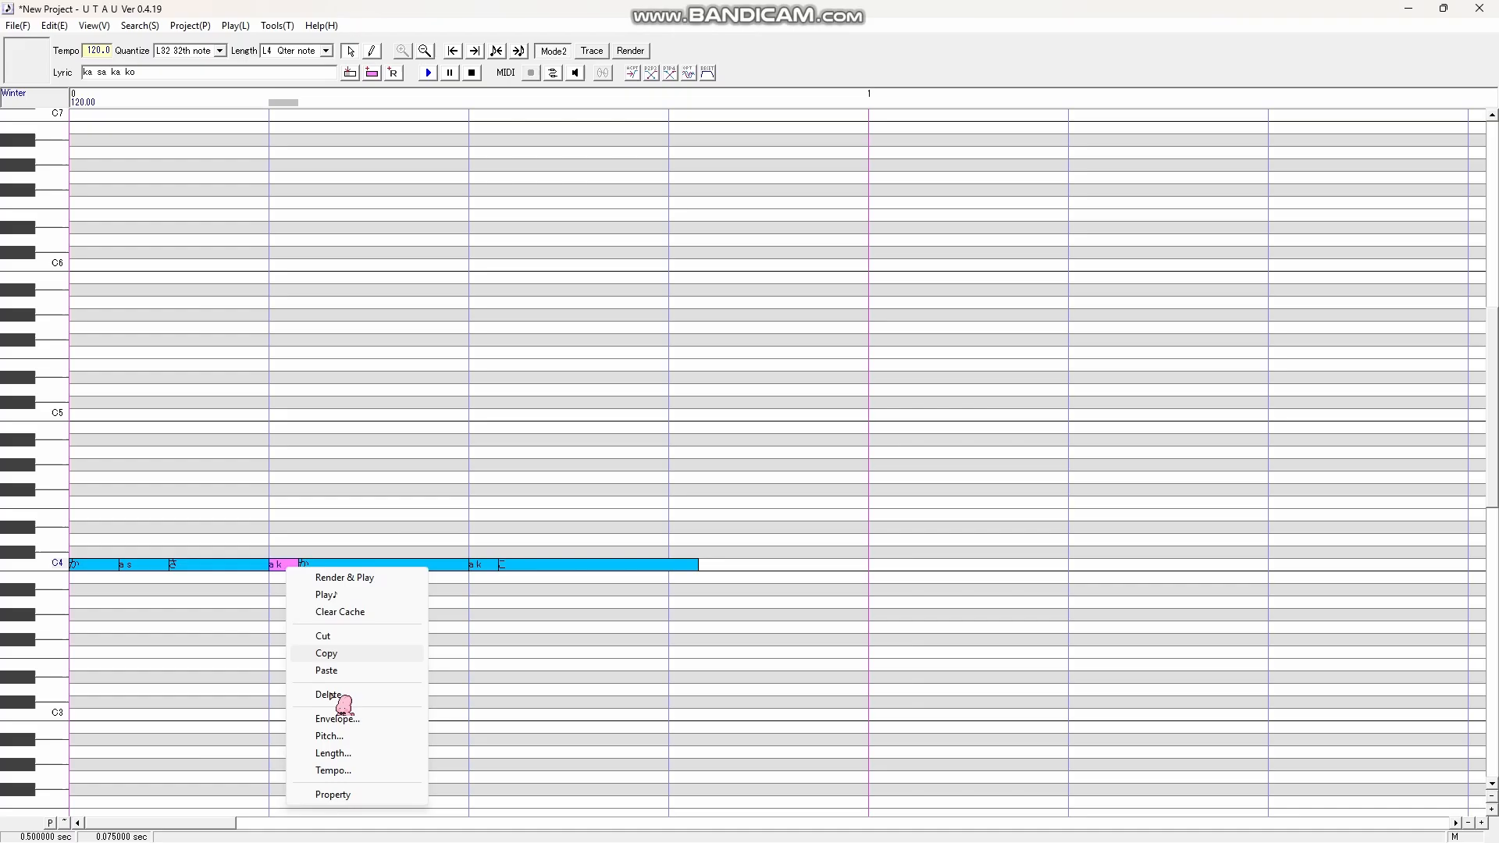
left_click(343, 753)
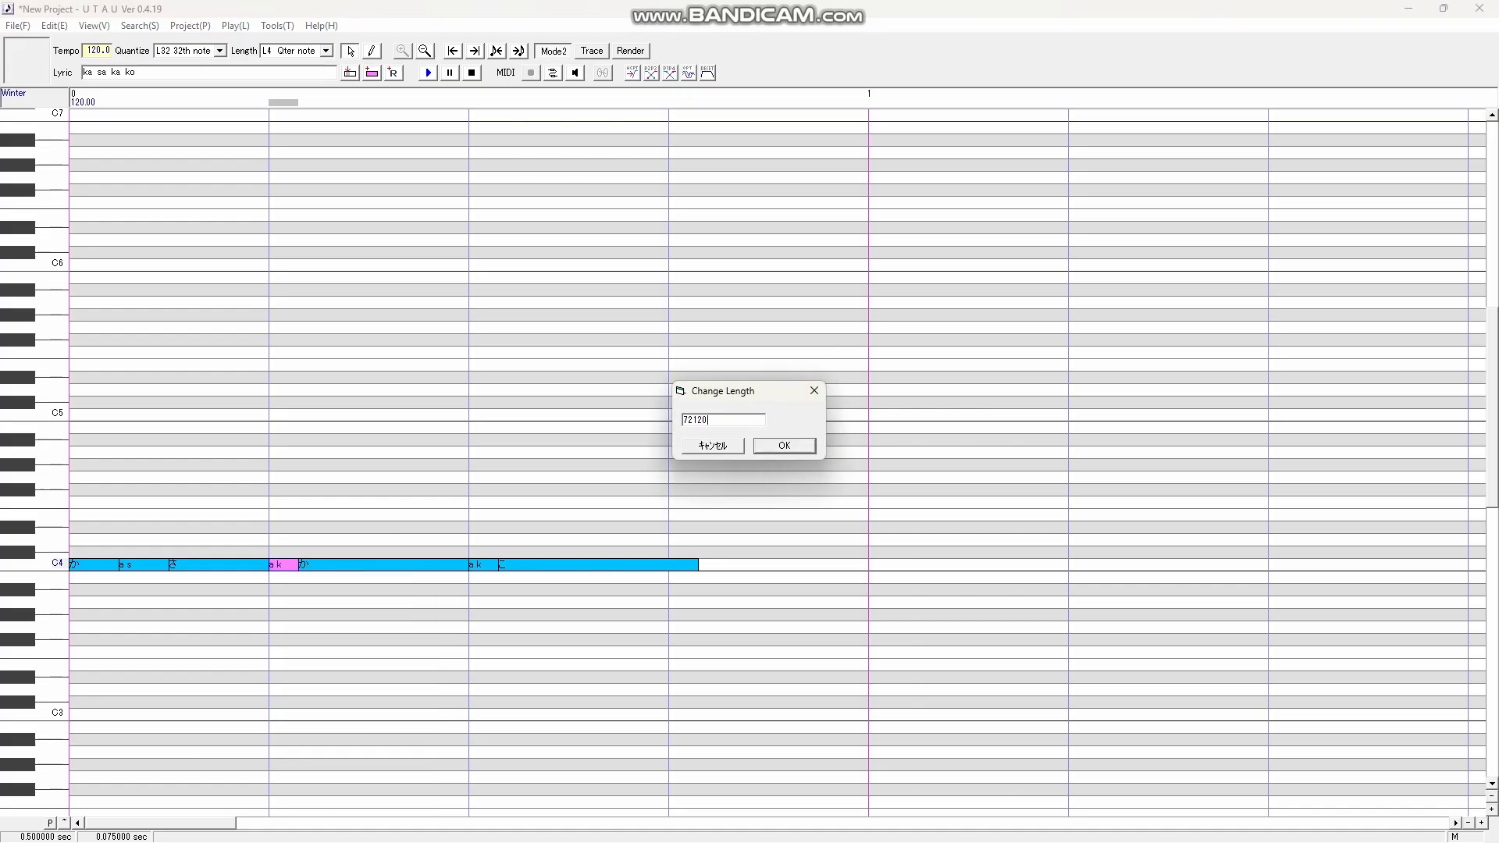
key("Return")
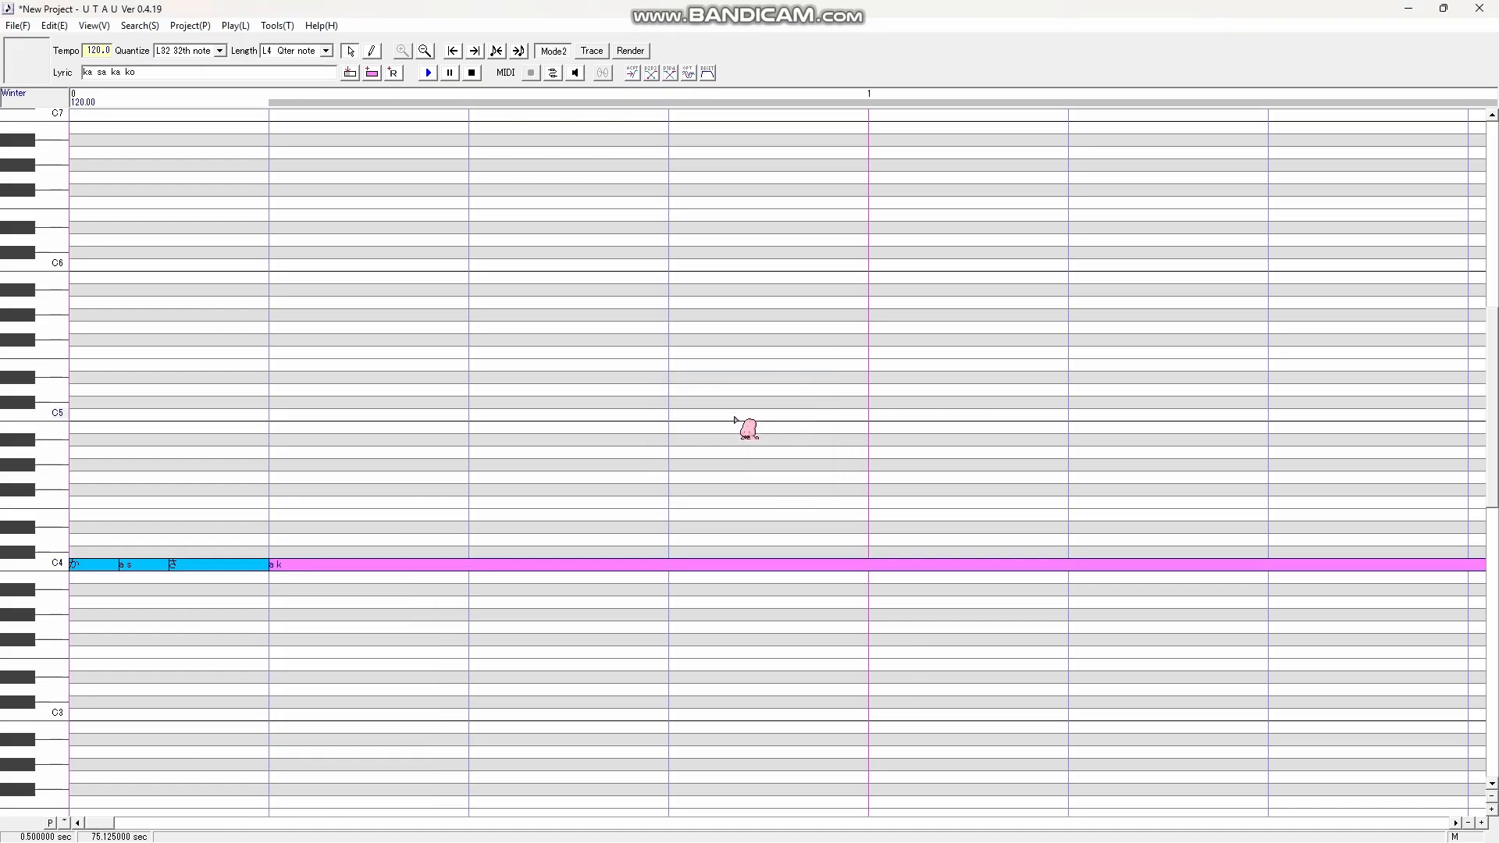
right_click(614, 569)
left_click(661, 753)
type("120")
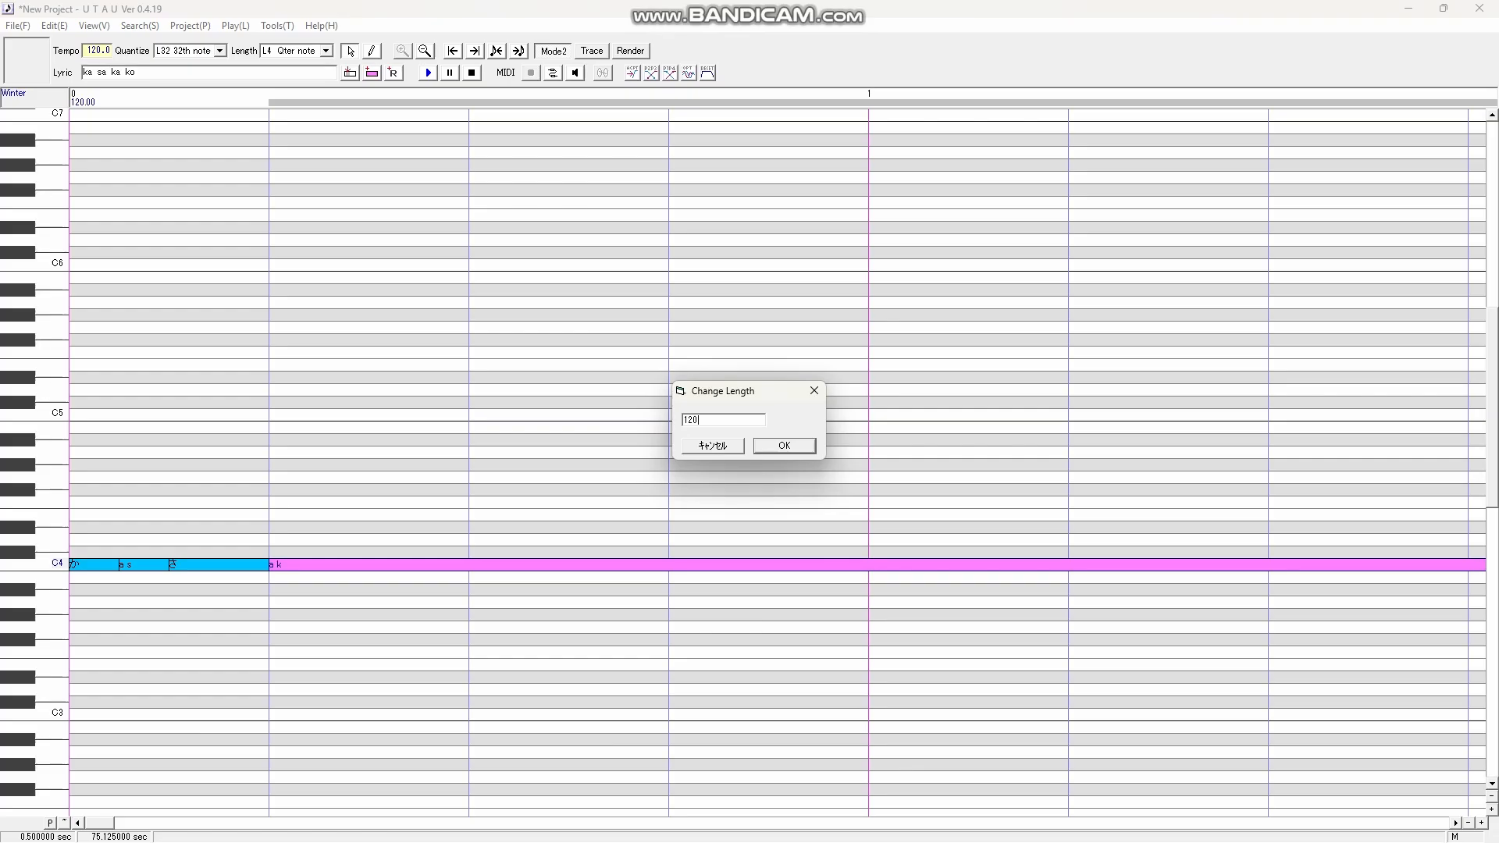
key("Return")
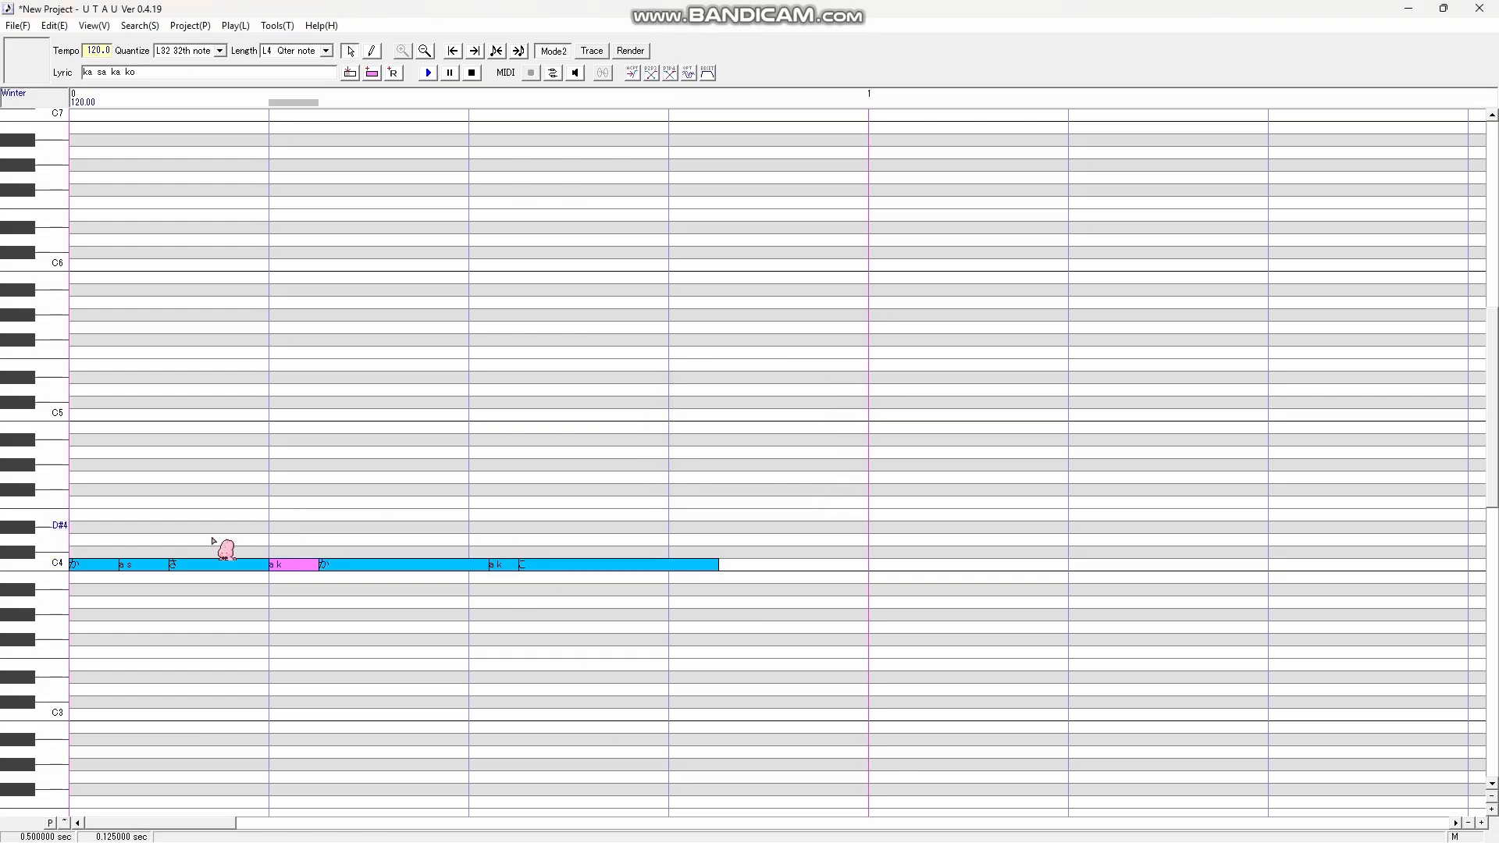
Play the whole phrase and clear the preutterance and overlap of all its notes
left_click_drag(117, 544, 575, 570)
key("space")
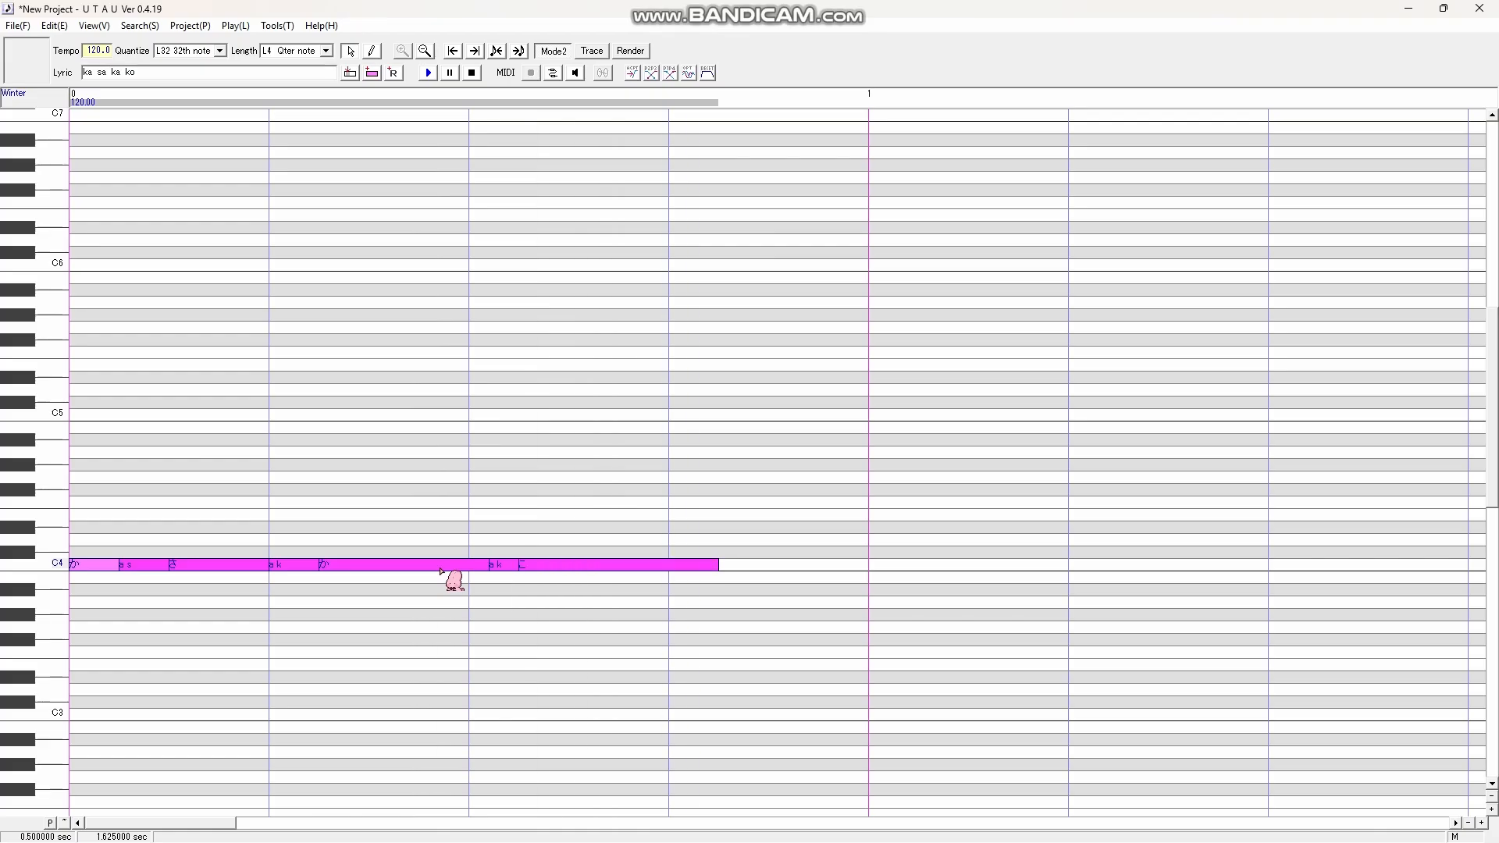
right_click(442, 570)
left_click(497, 736)
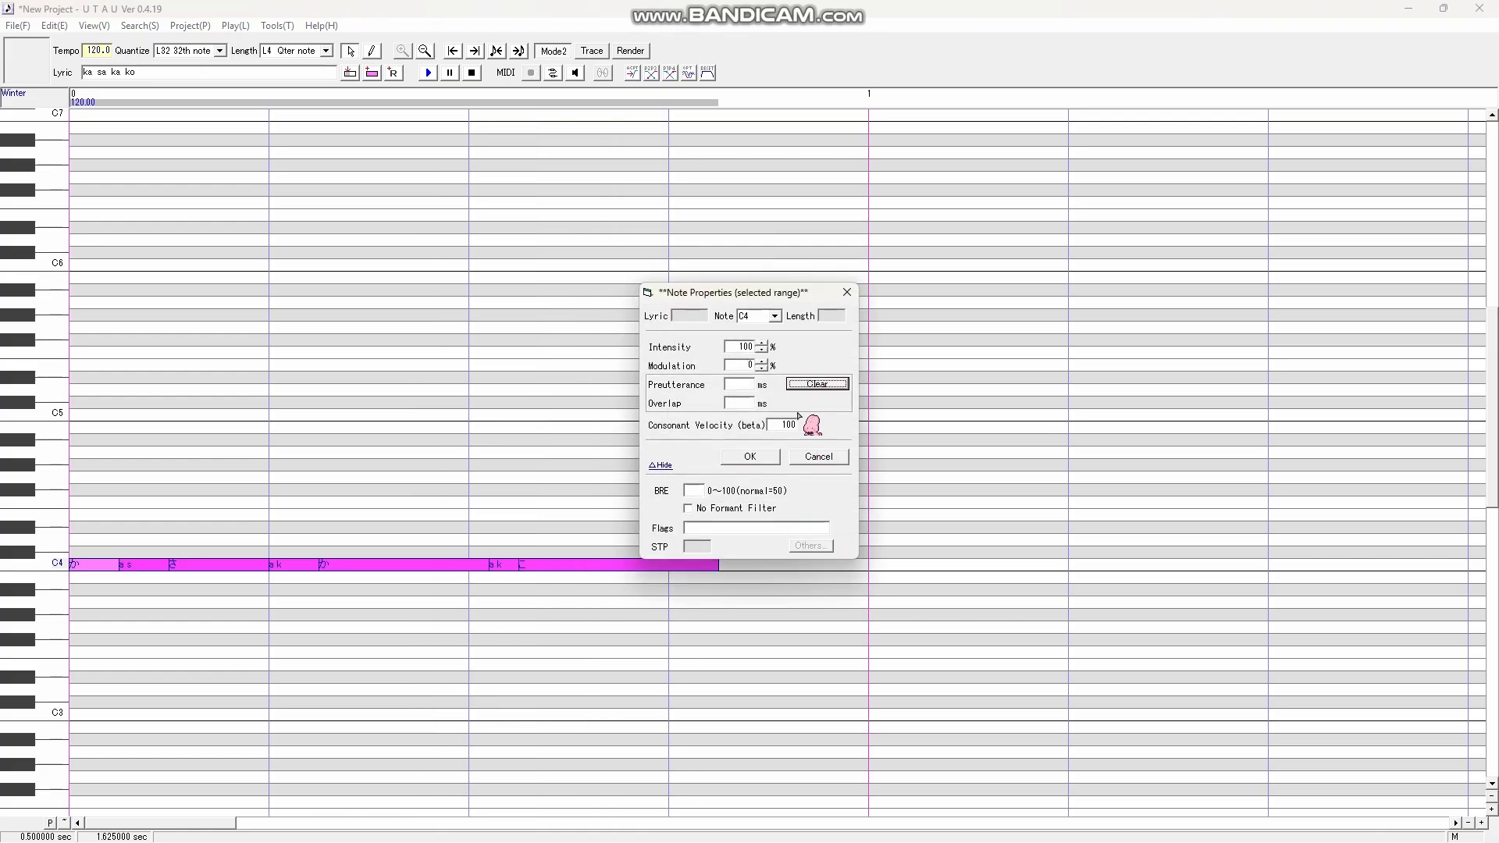
left_click(770, 460)
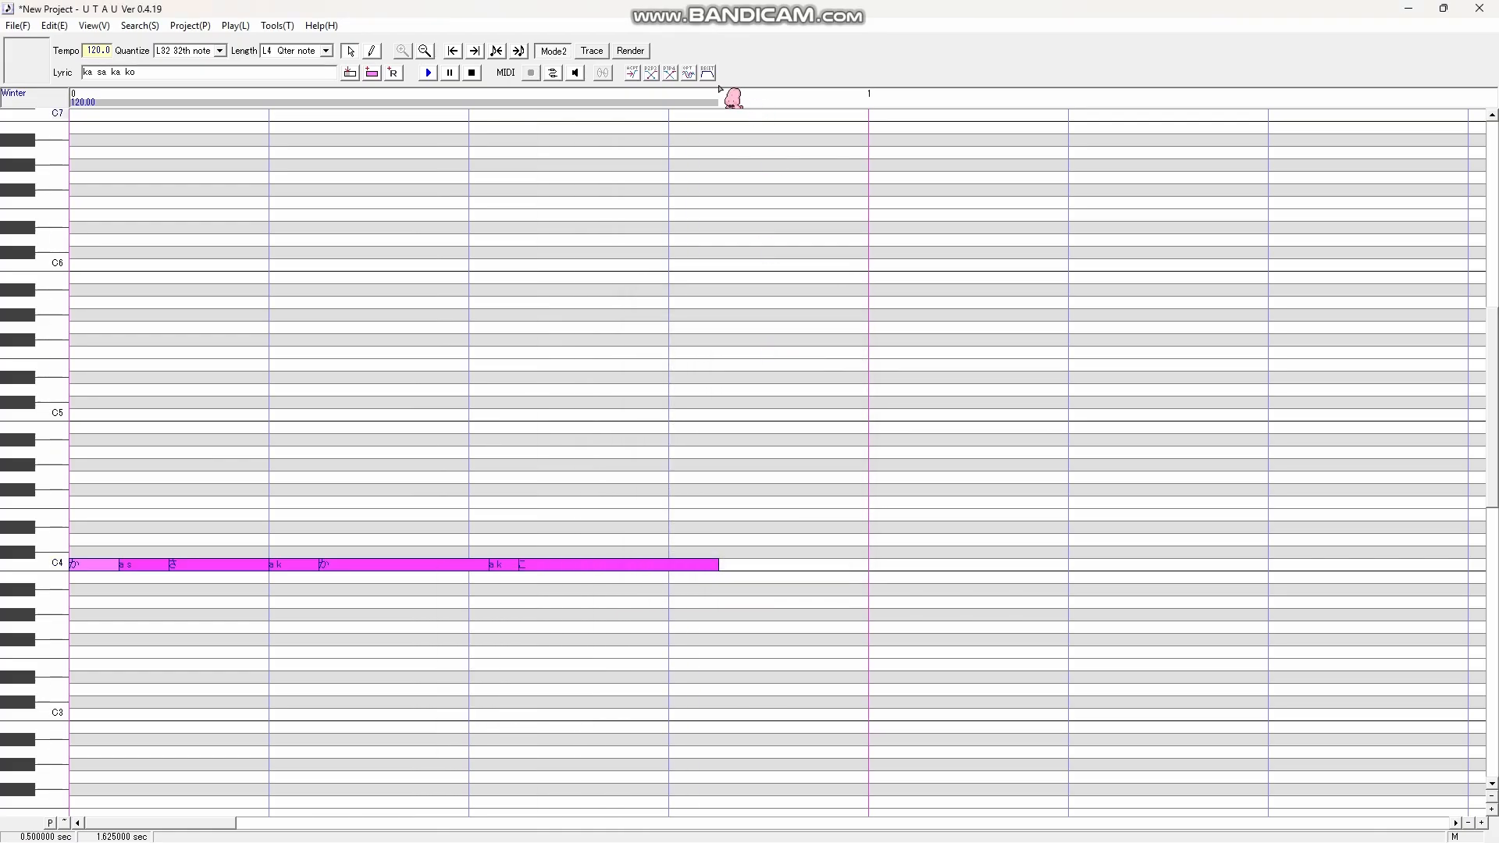
Play back all the notes of the phrase from the beginning
left_click(336, 358)
left_click_drag(86, 507, 636, 562)
key("space")
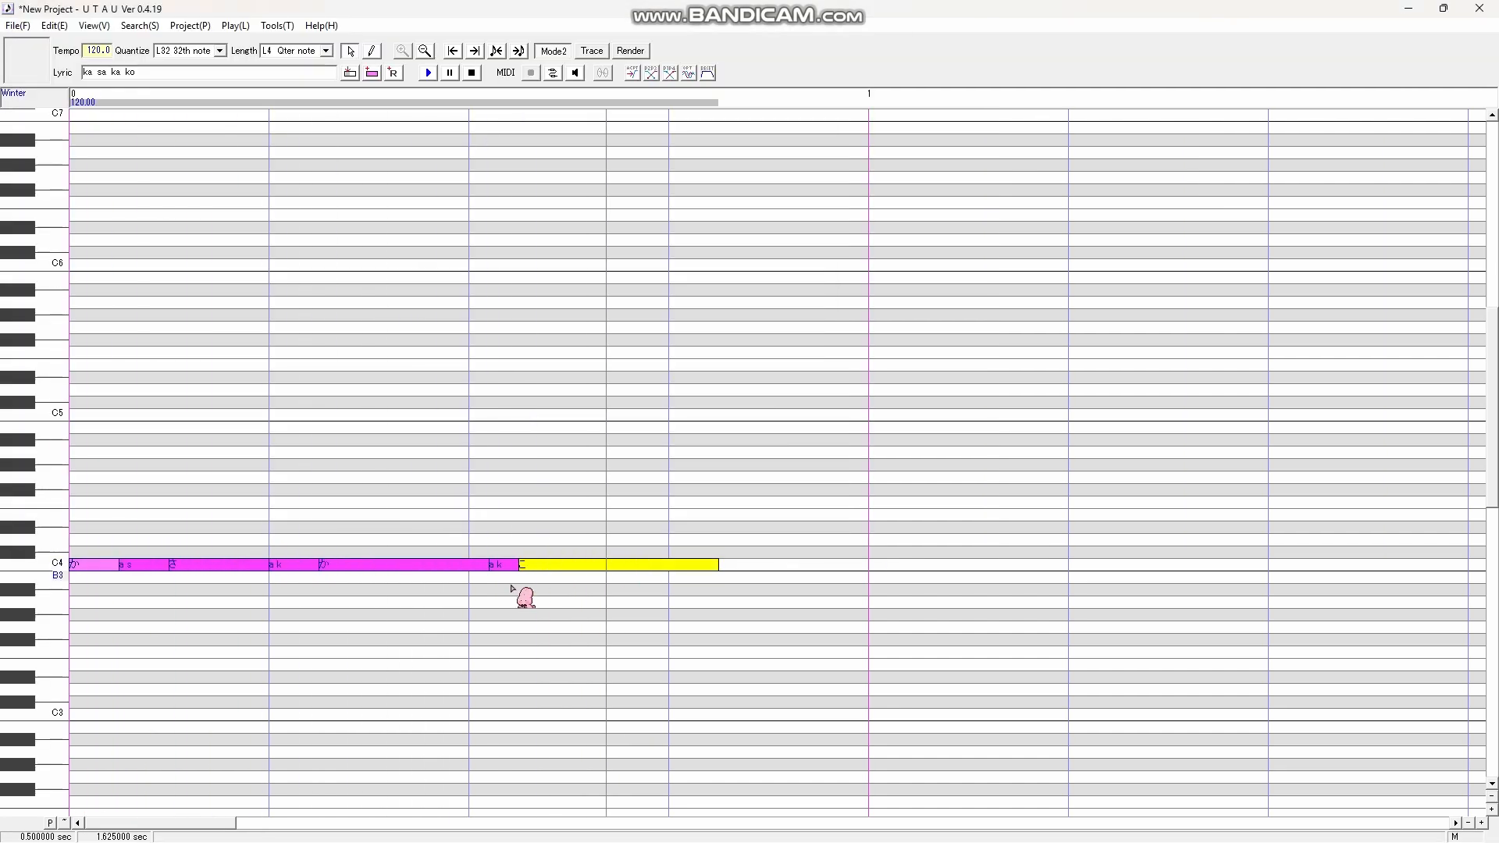
Set the length of the second か note to 120
right_click(412, 570)
left_click(453, 754)
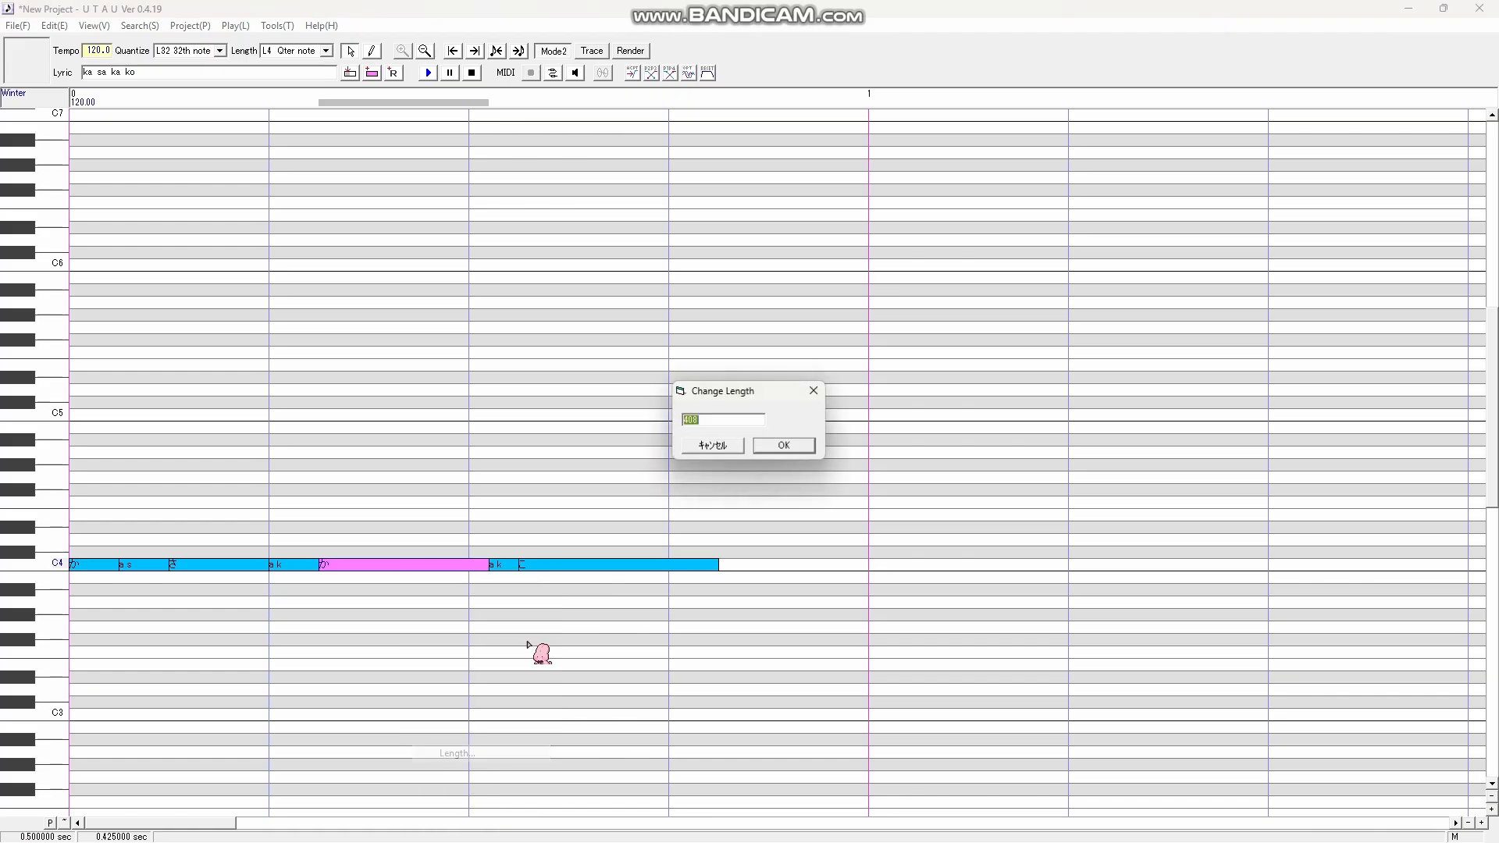
type("120")
key("Return")
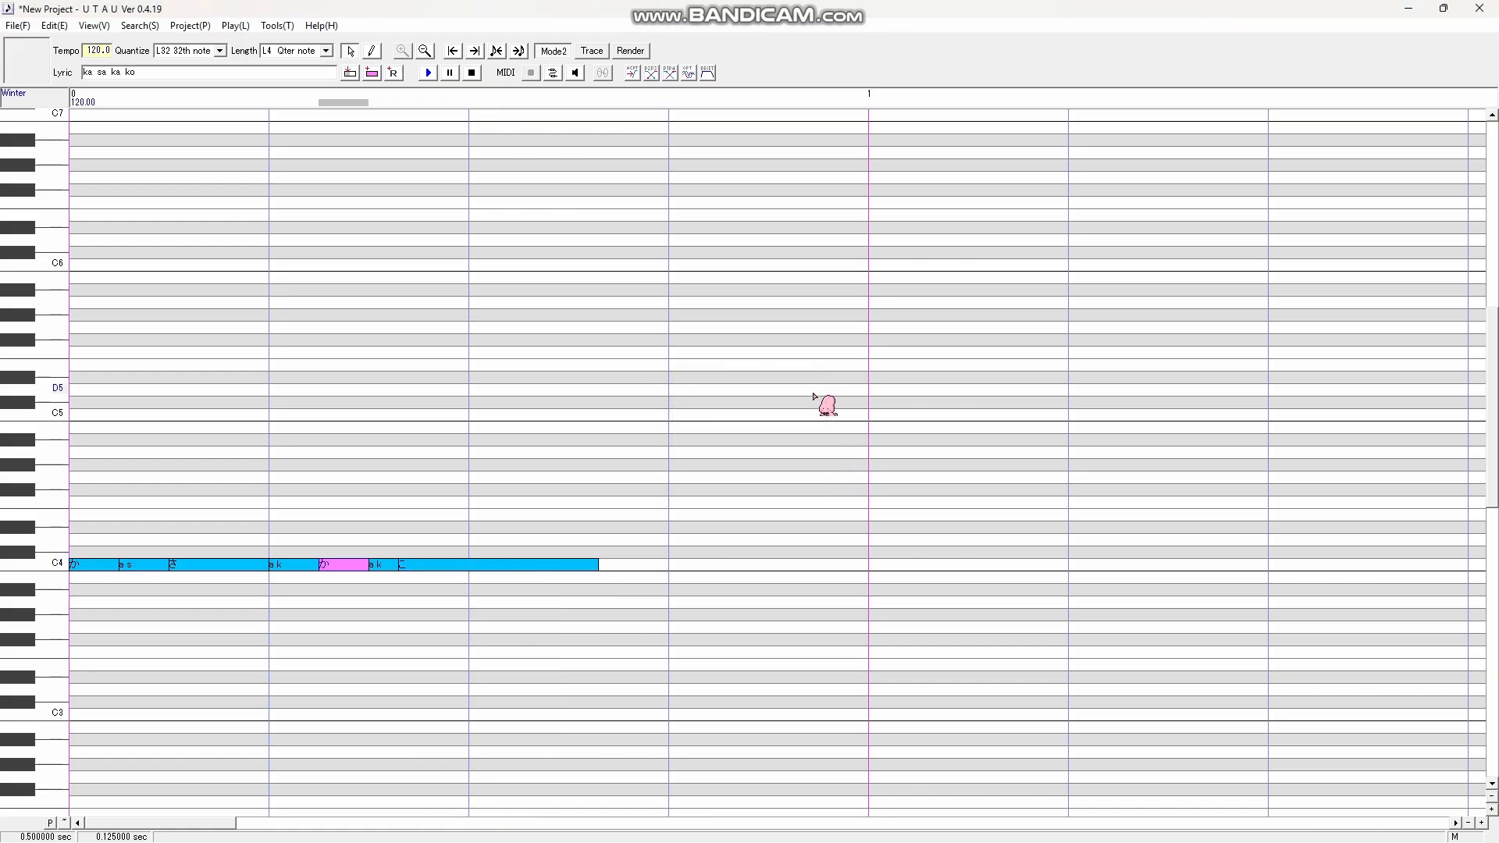
Examine the か entry of the かきくけこかんか k recording in the voicebank settings and its waveform editor, leaving its timing as it is
left_click(278, 26)
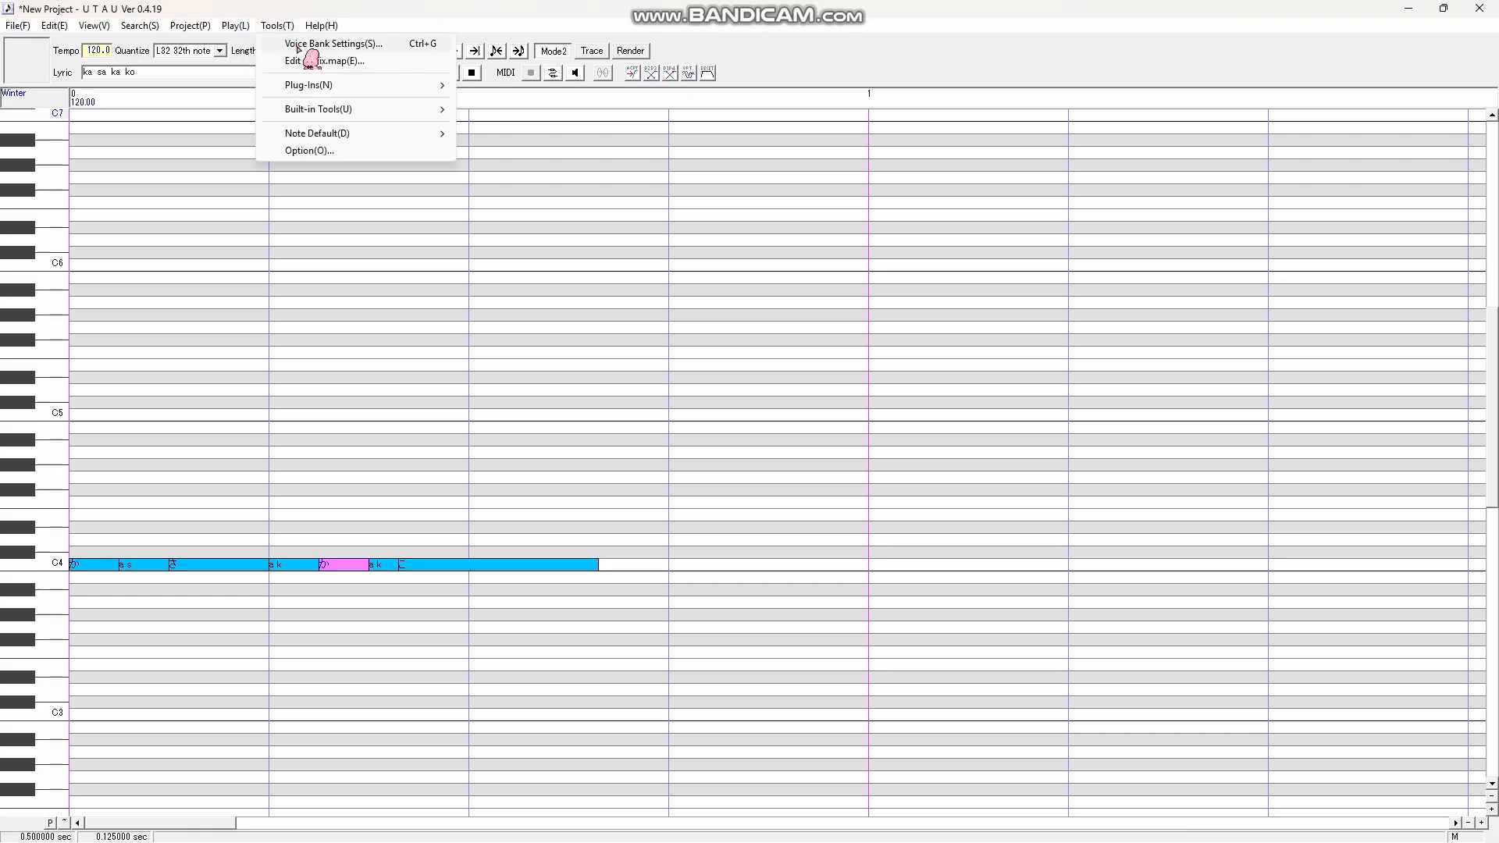
left_click(309, 45)
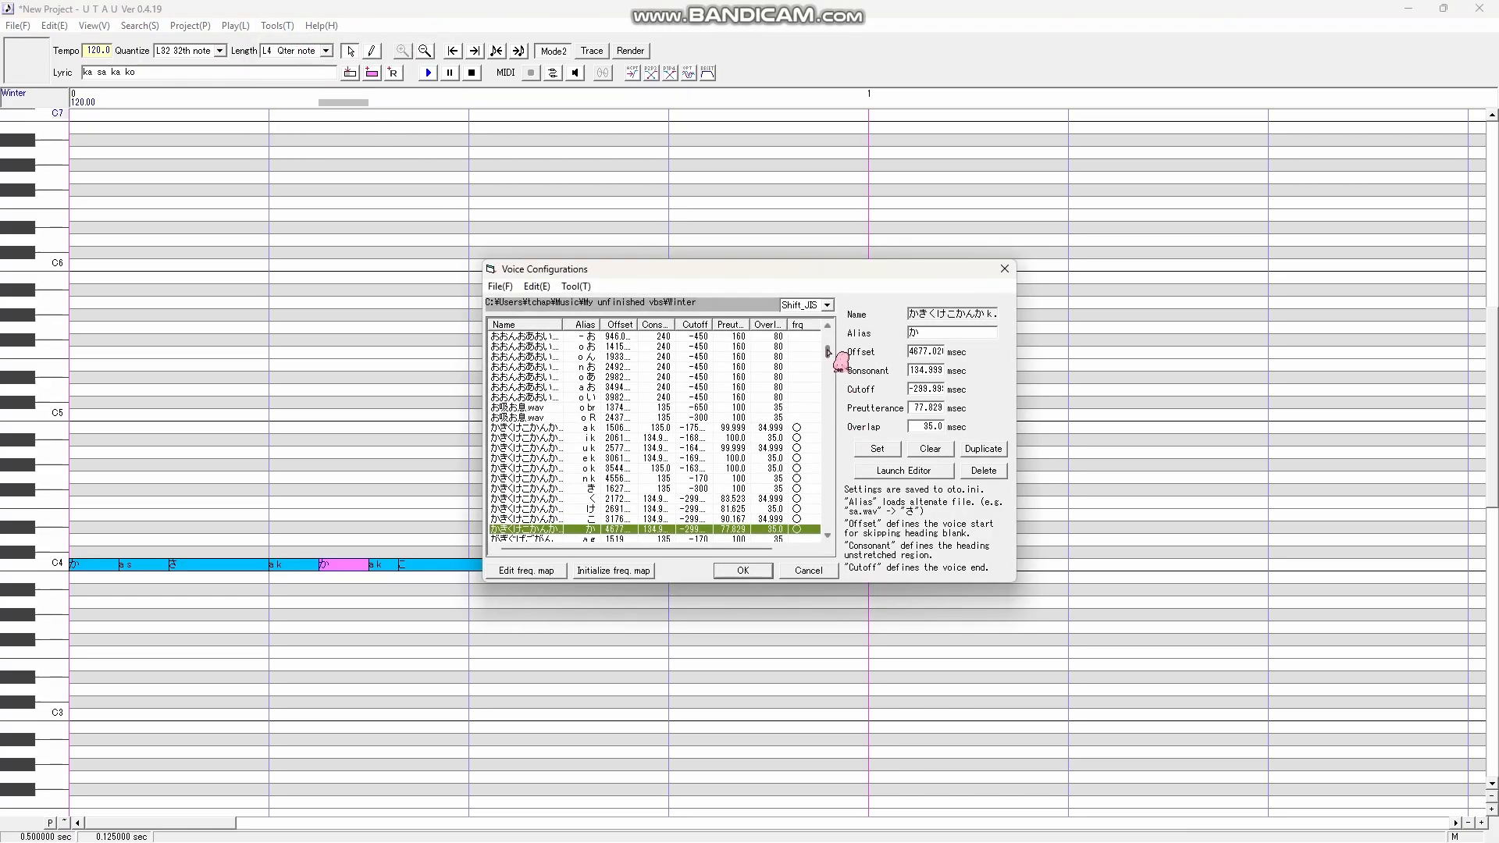
scroll(829, 364, "down", 10)
scroll(834, 364, "up", 8)
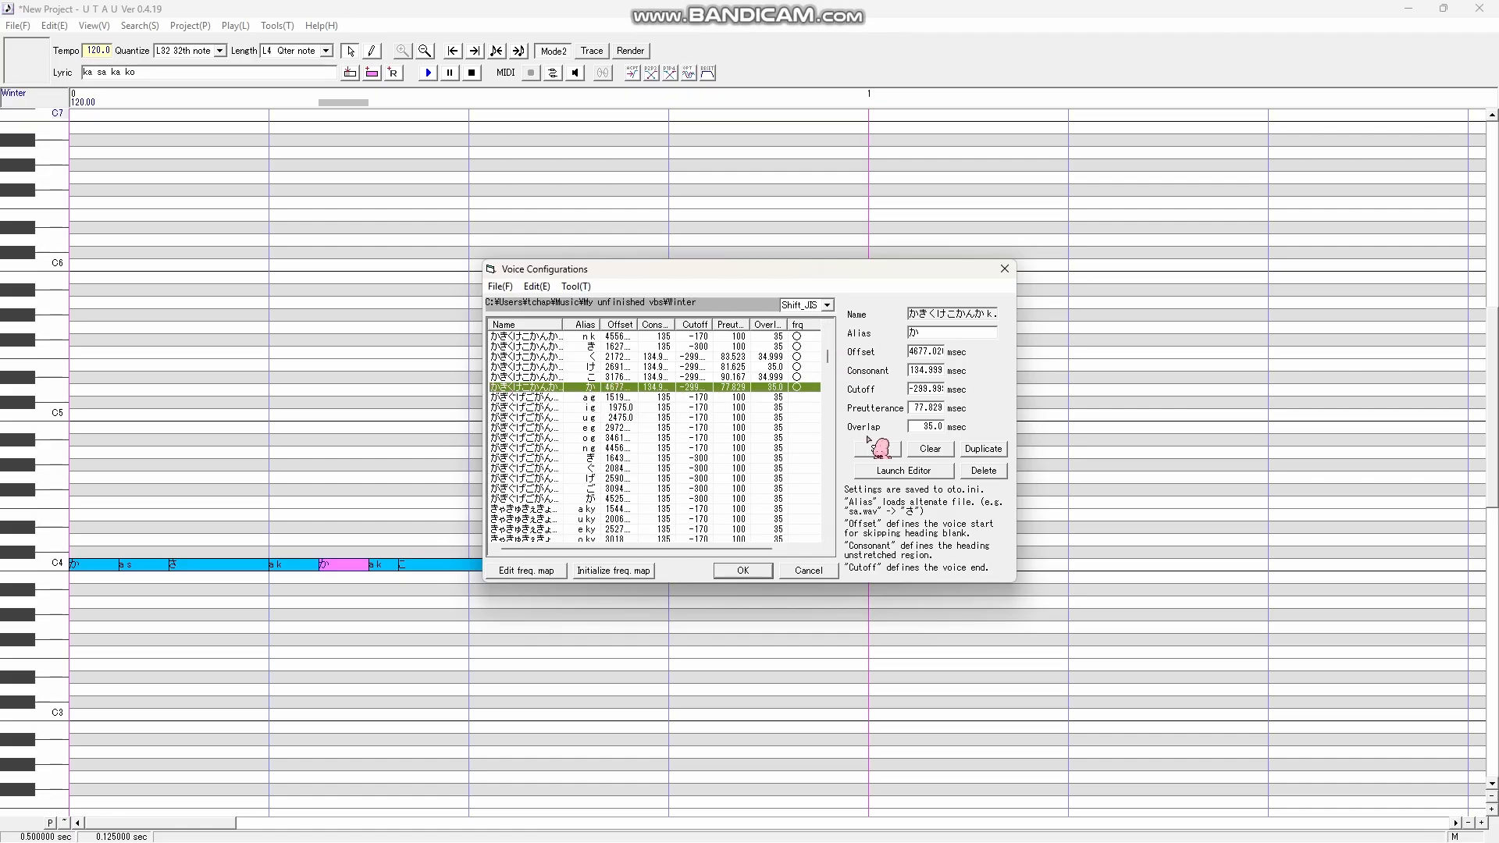
left_click(918, 478)
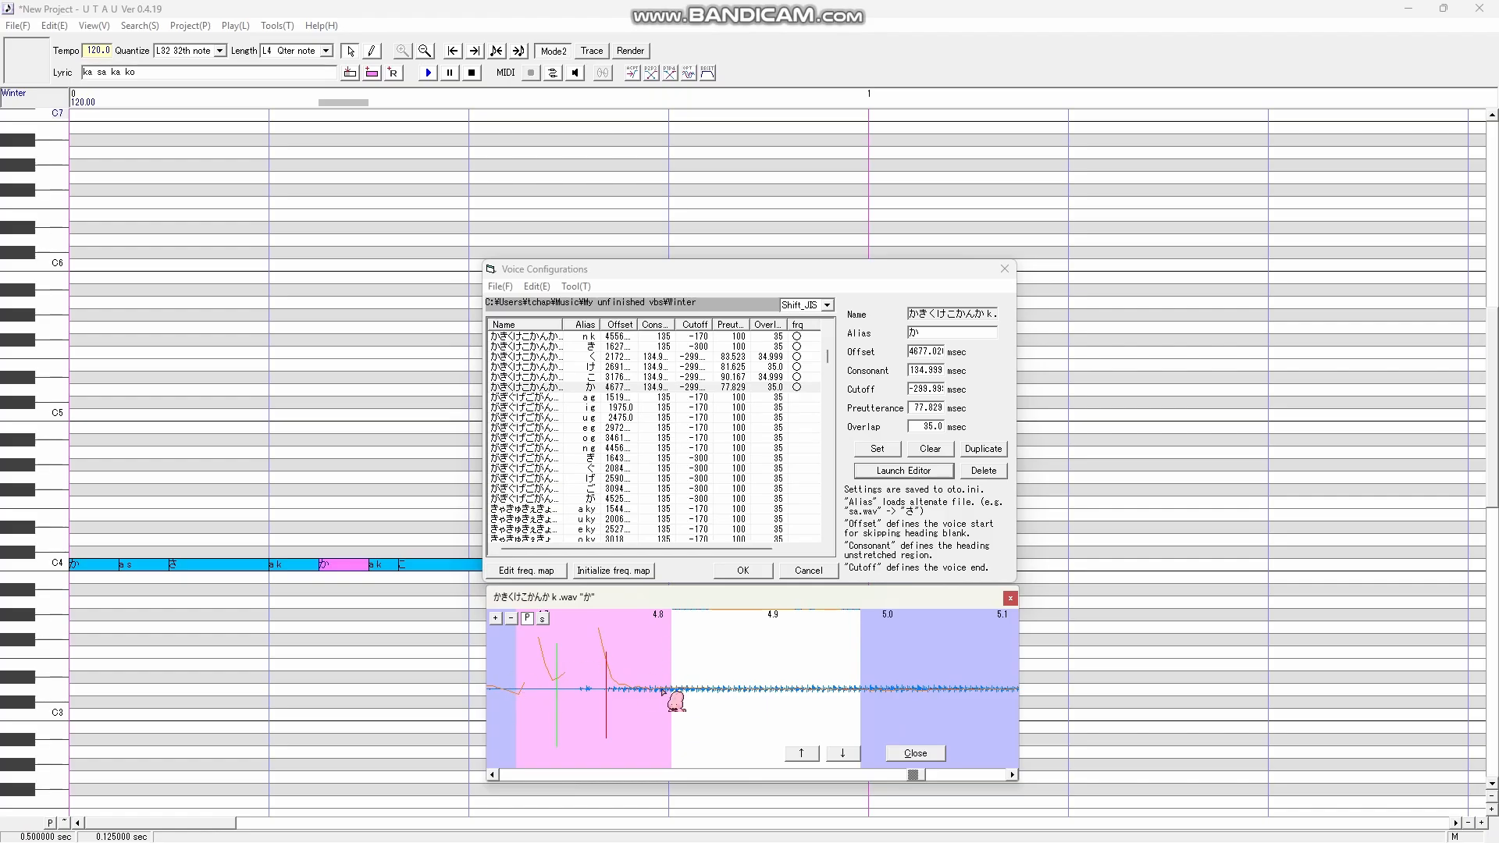
left_click(512, 620)
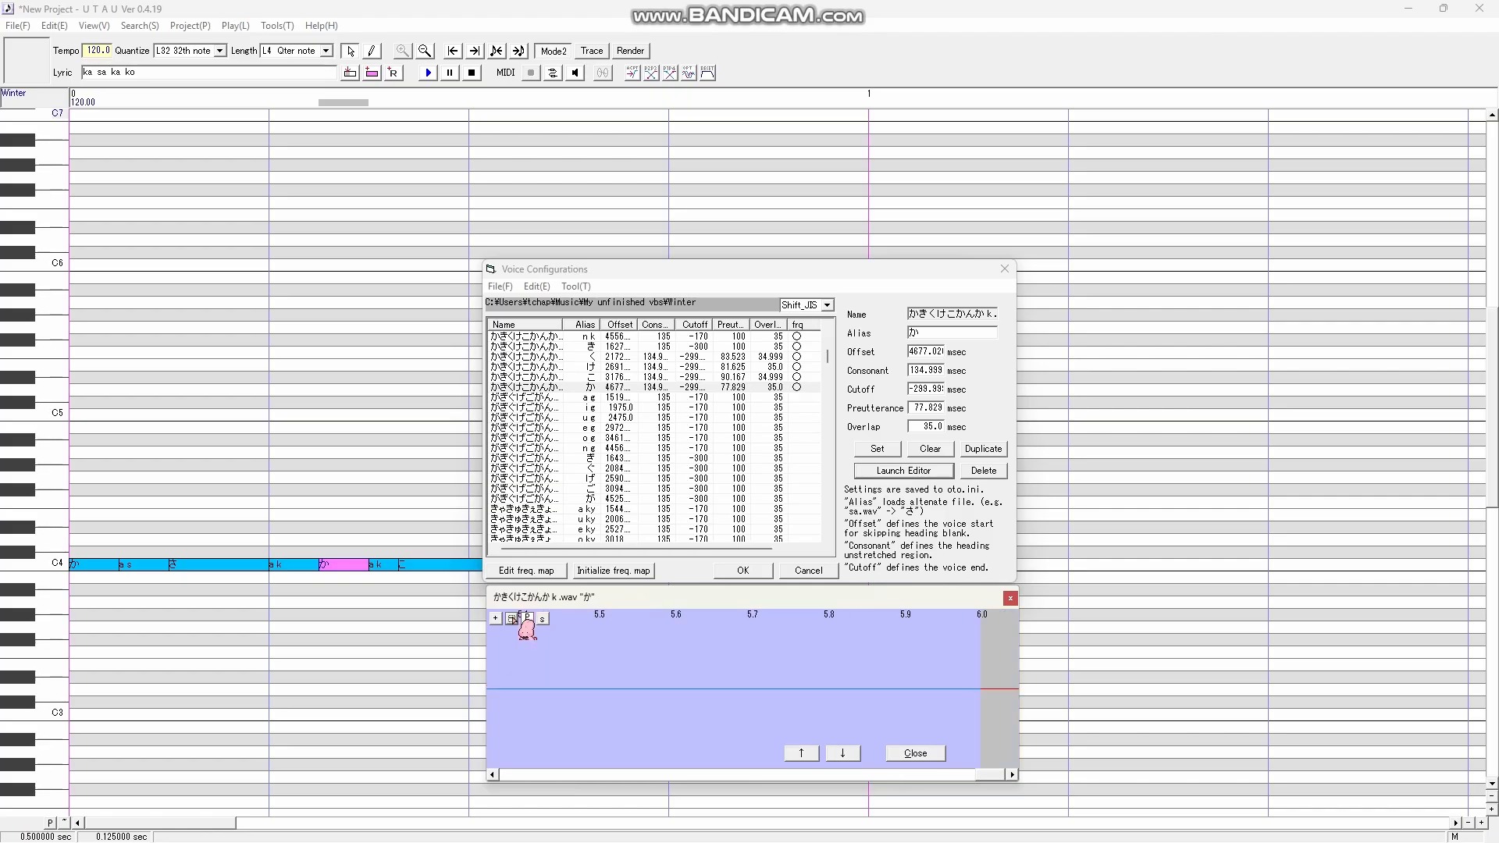
left_click_drag(988, 777, 932, 783)
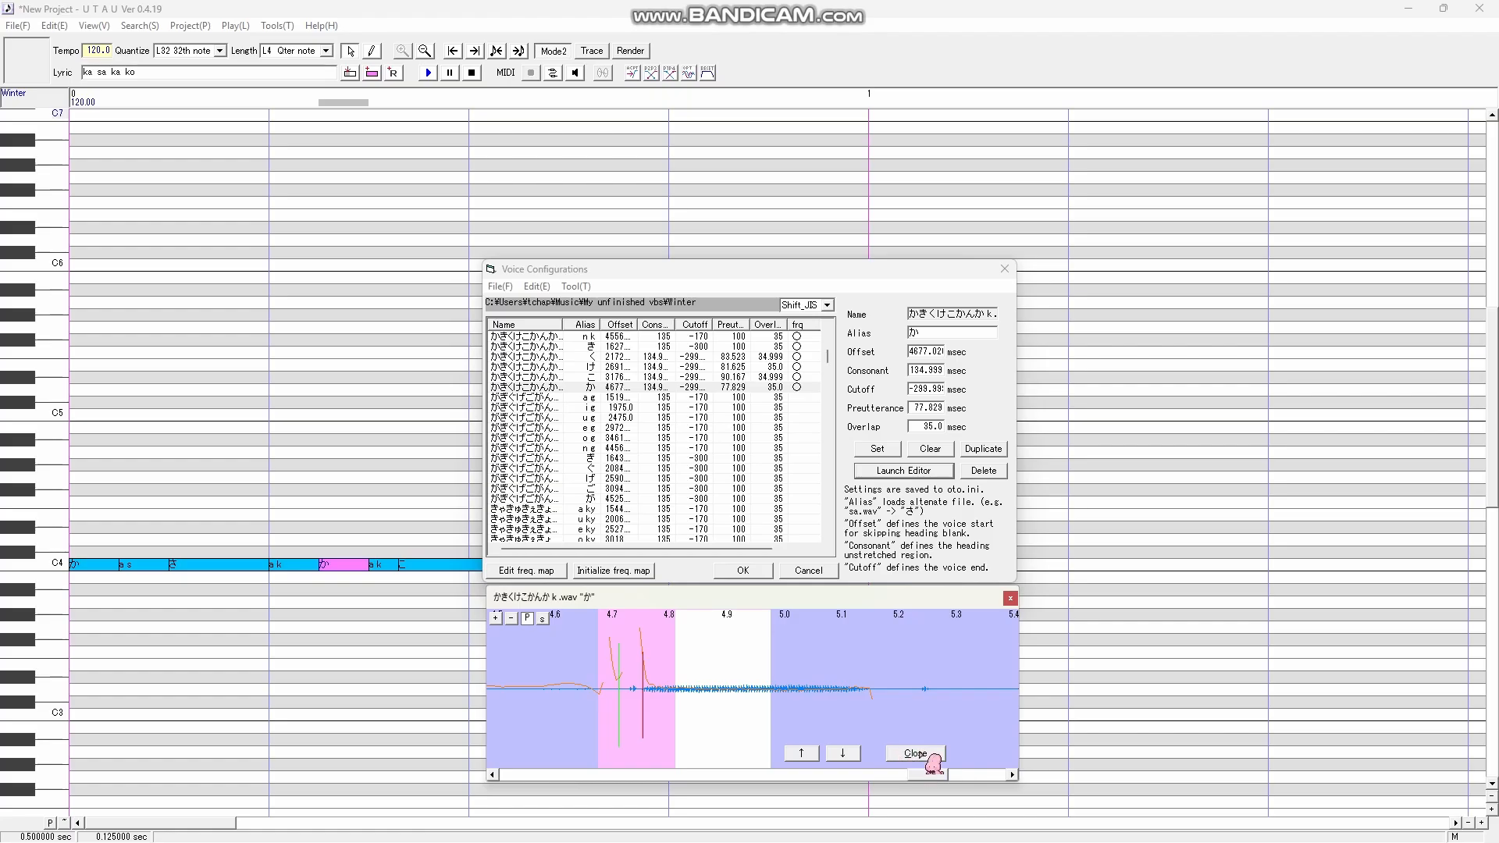
left_click(918, 754)
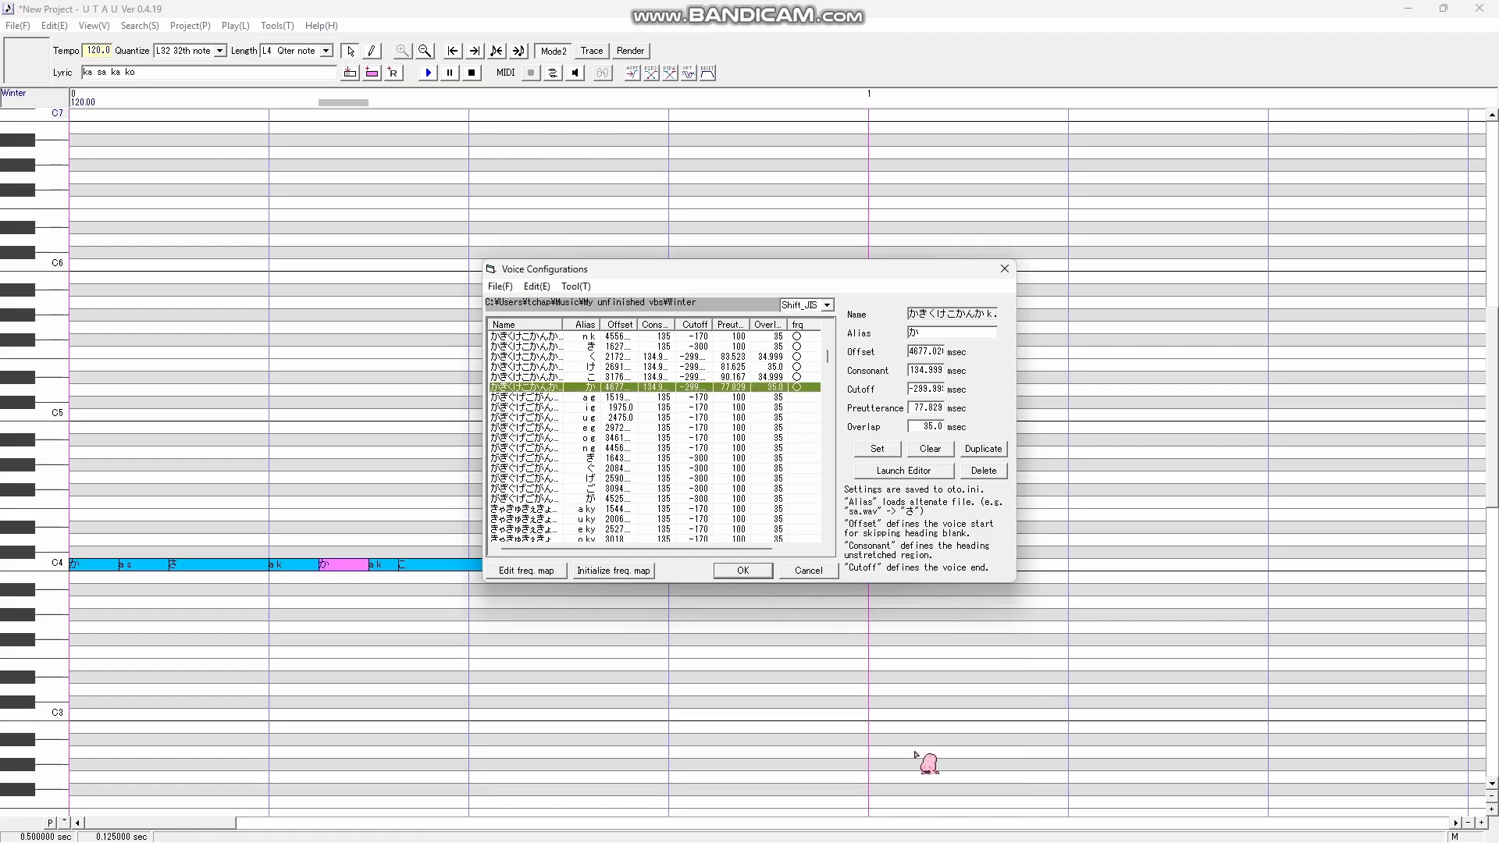
left_click(742, 569)
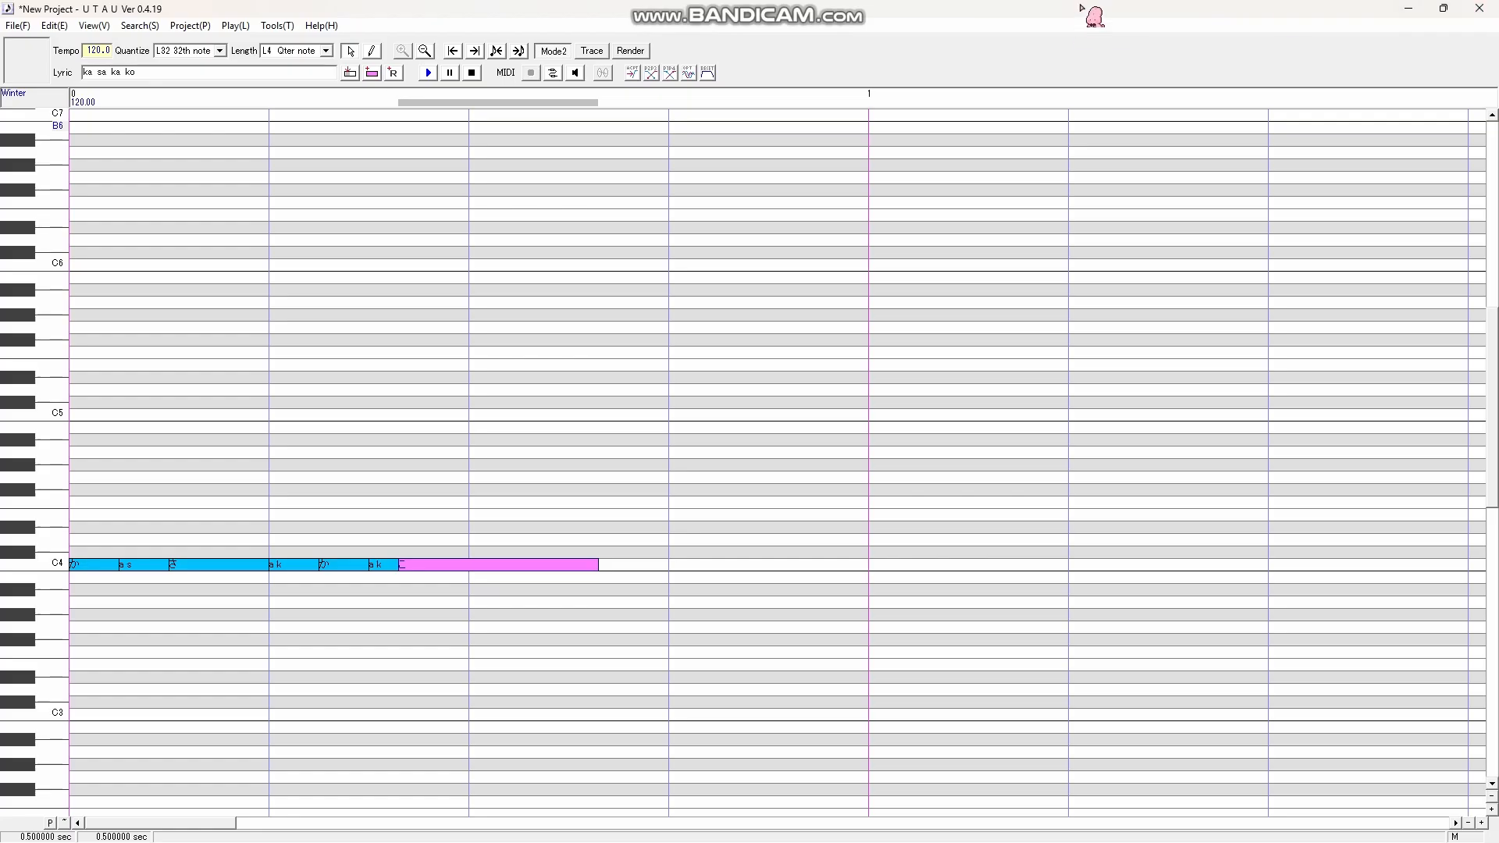
Close the test project in UTAU without saving it
left_click(1480, 9)
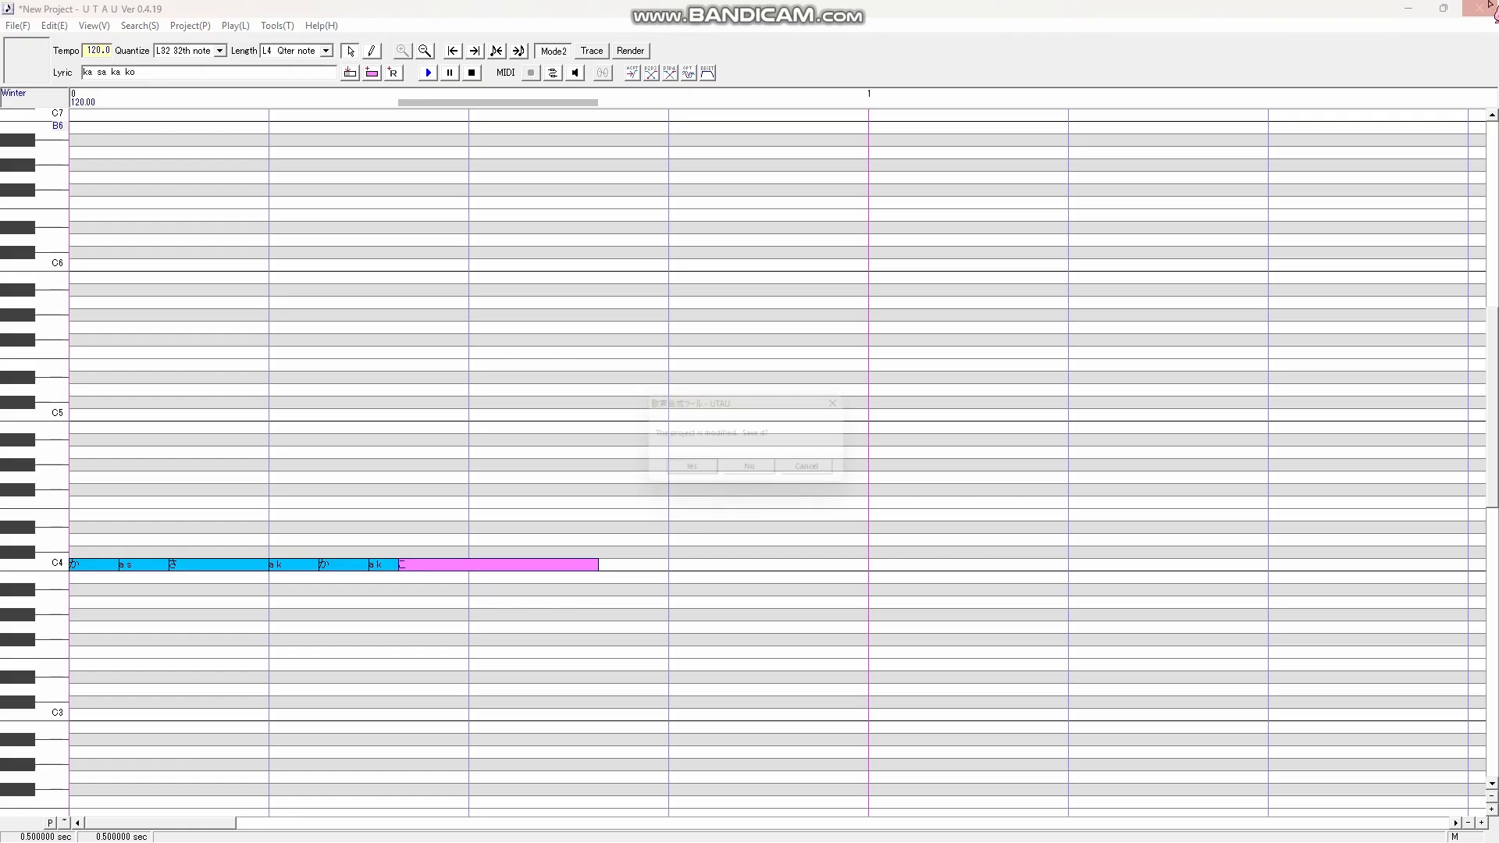
left_click(756, 473)
key("super")
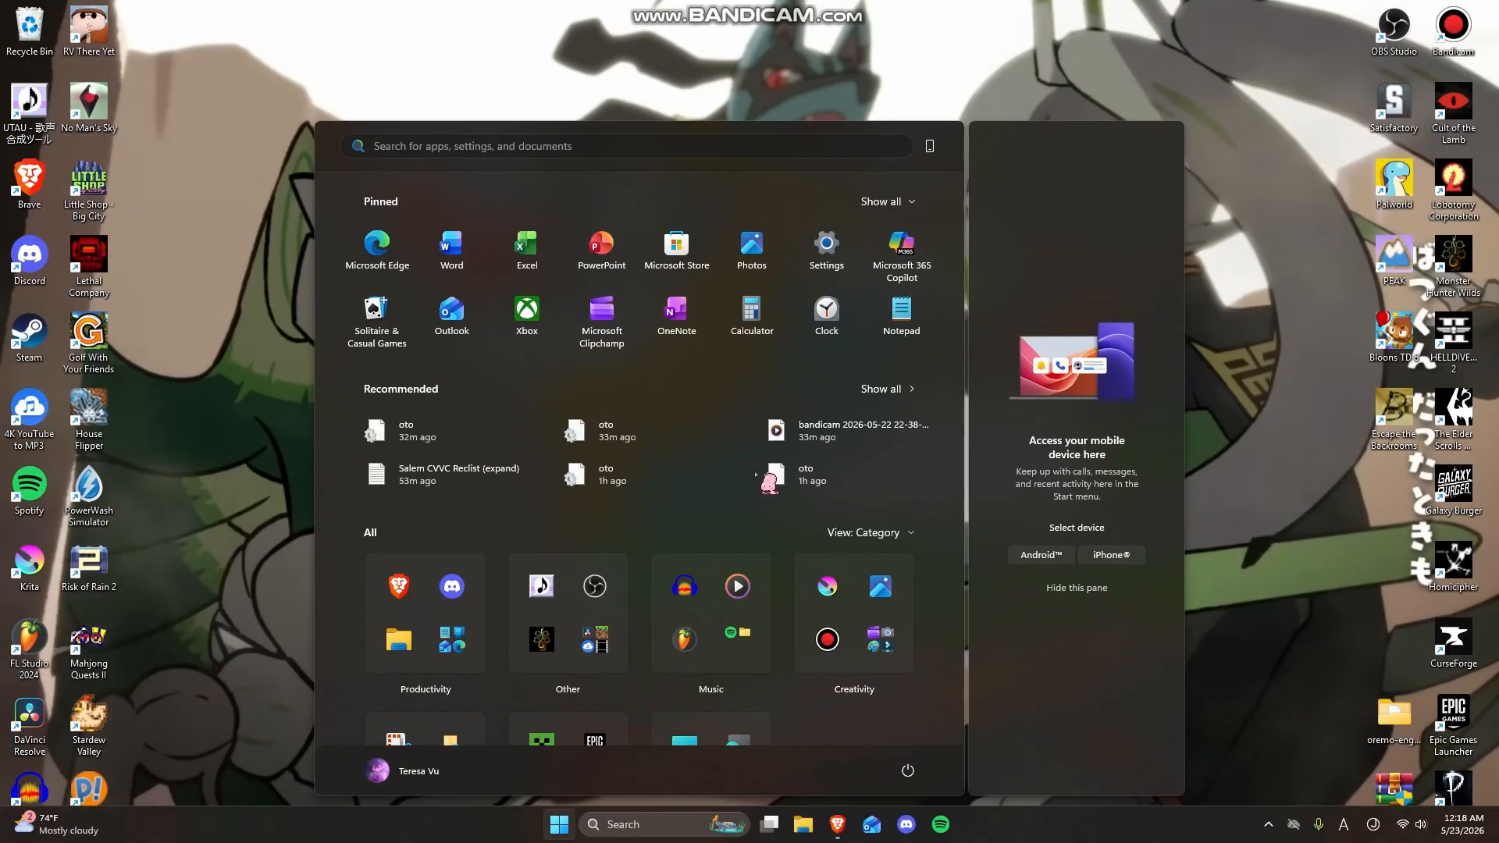
left_click(663, 825)
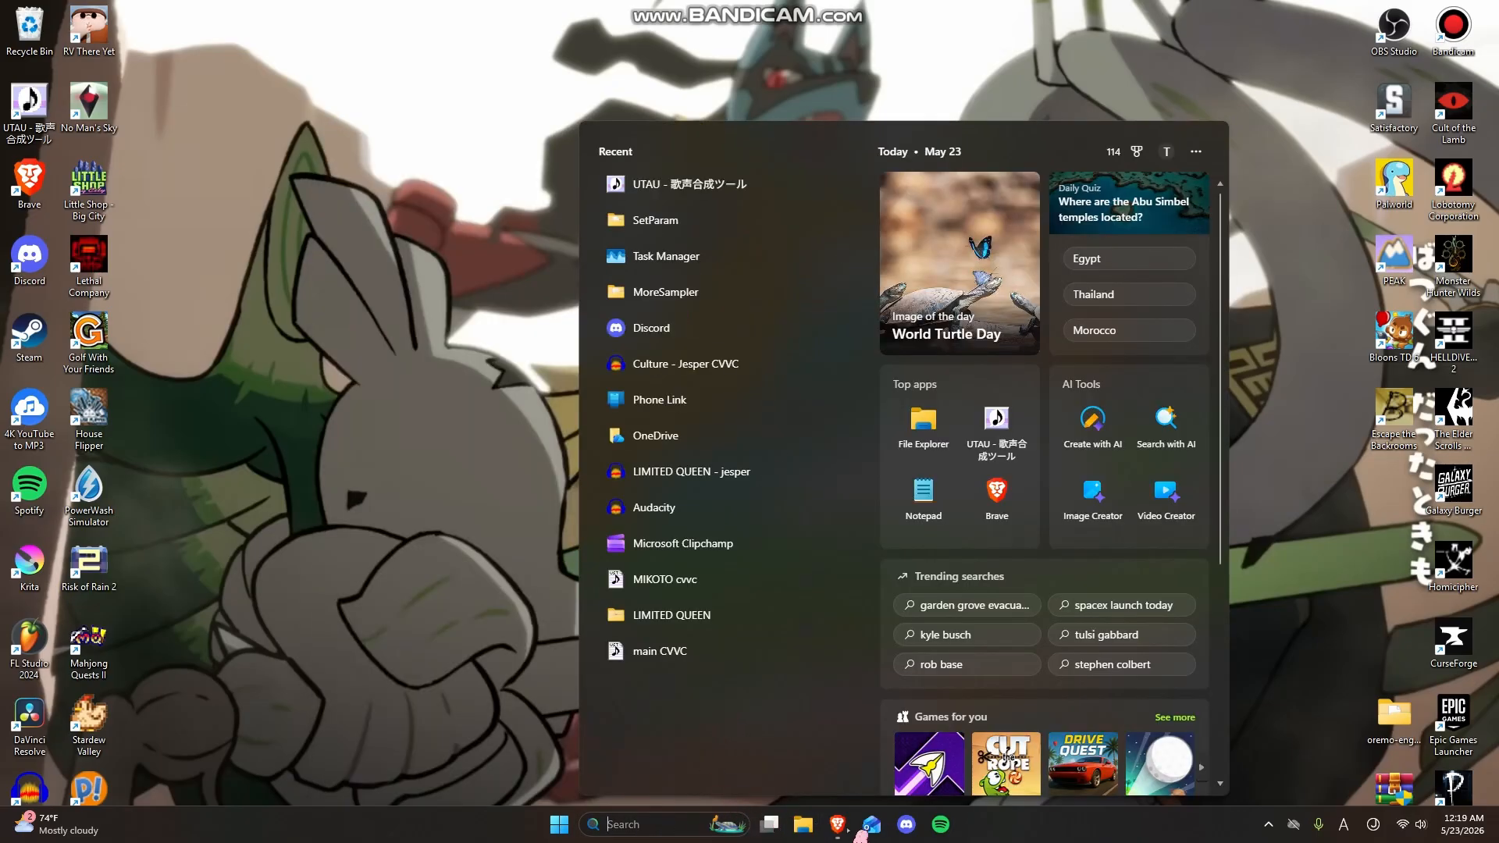
left_click(831, 832)
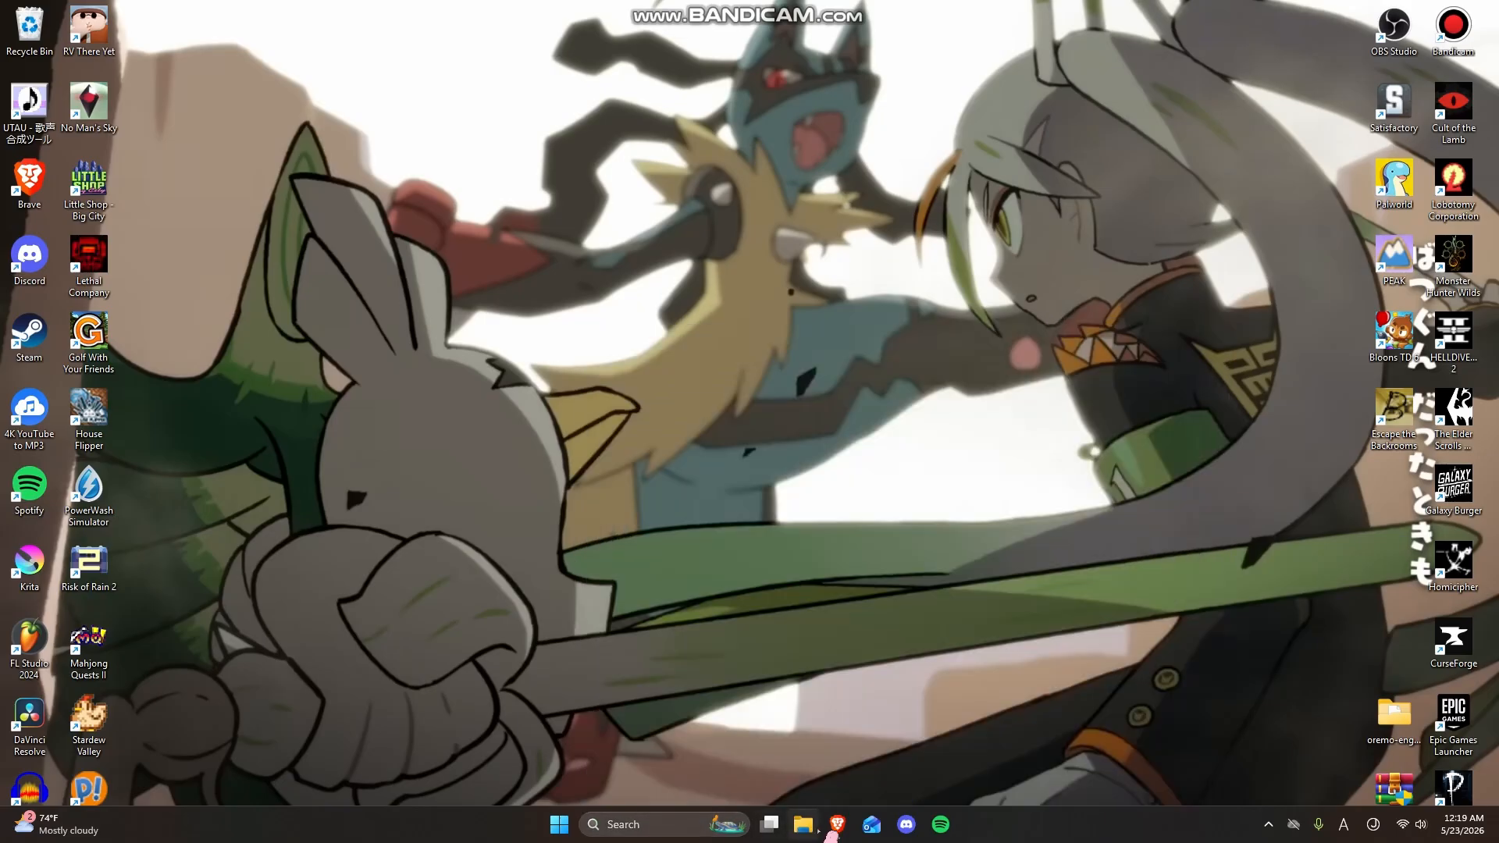
Switch to File Explorer and browse to the WIP folder in Music > UST > Personal UST
left_click(804, 826)
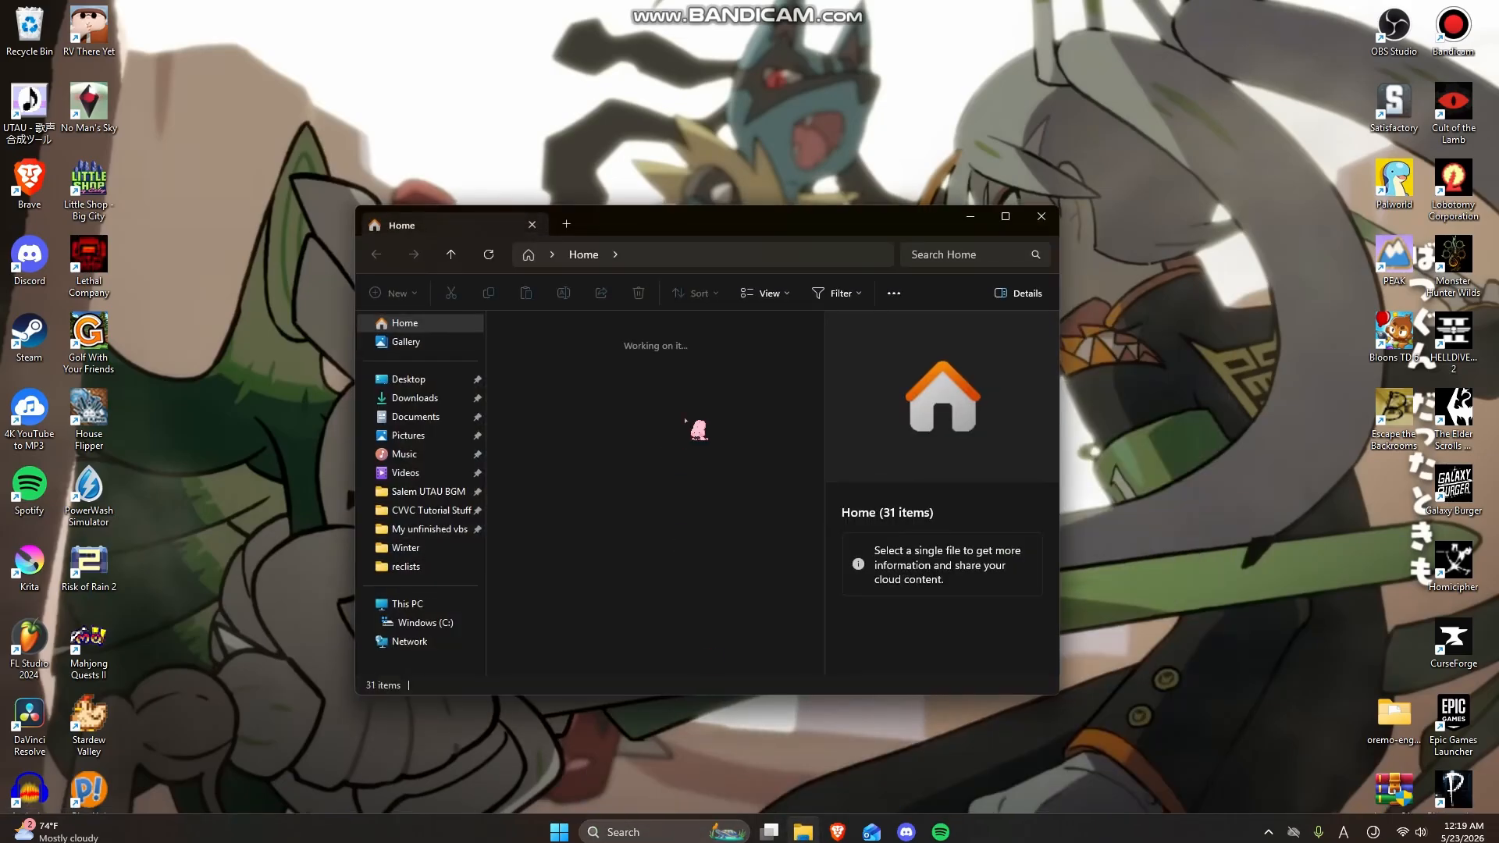
left_click(427, 456)
double_click(597, 559)
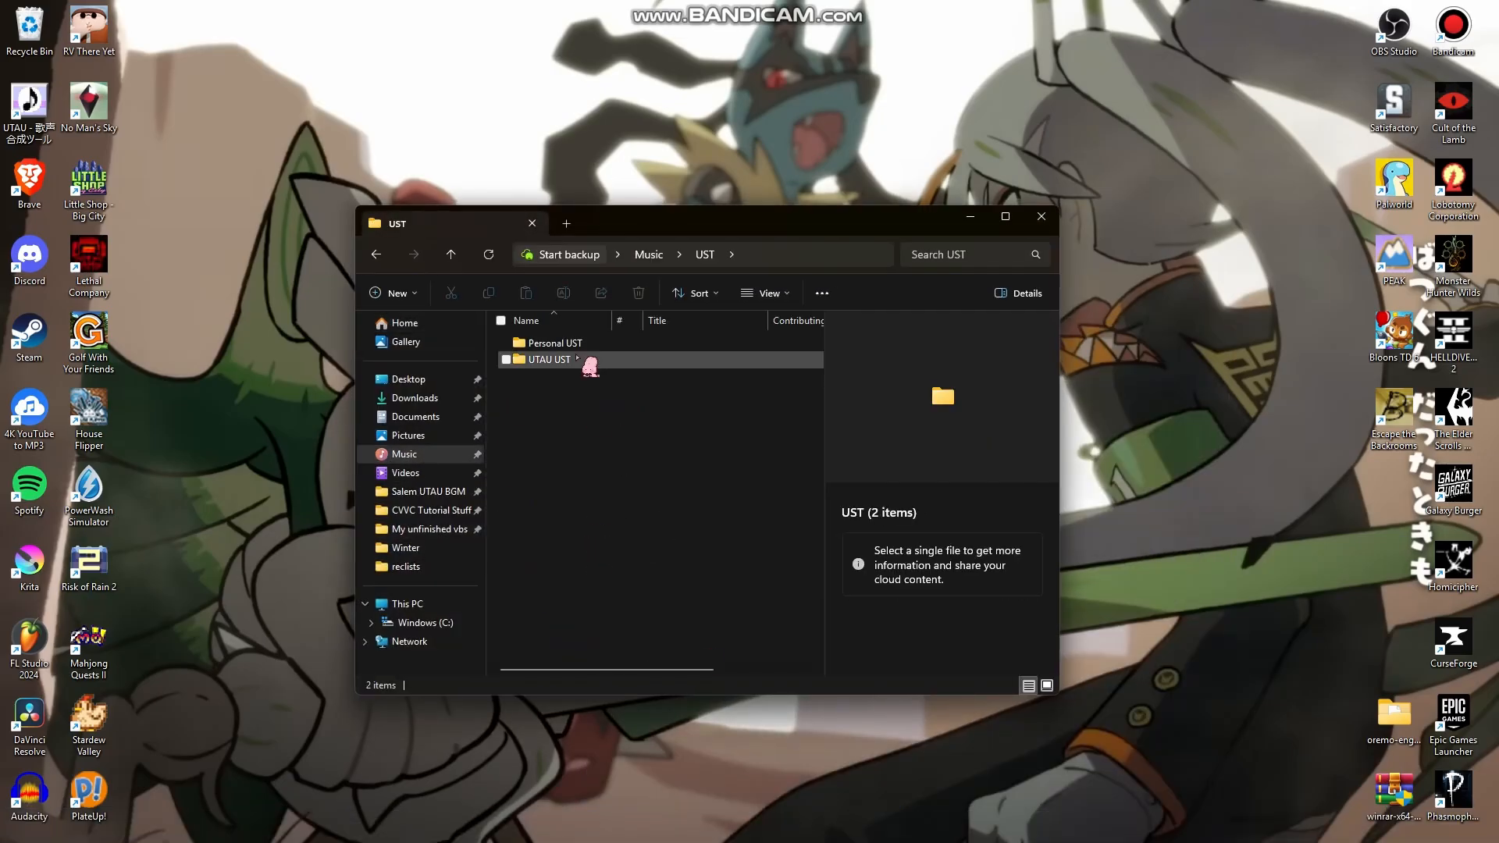
left_click(587, 344)
double_click(583, 343)
double_click(586, 344)
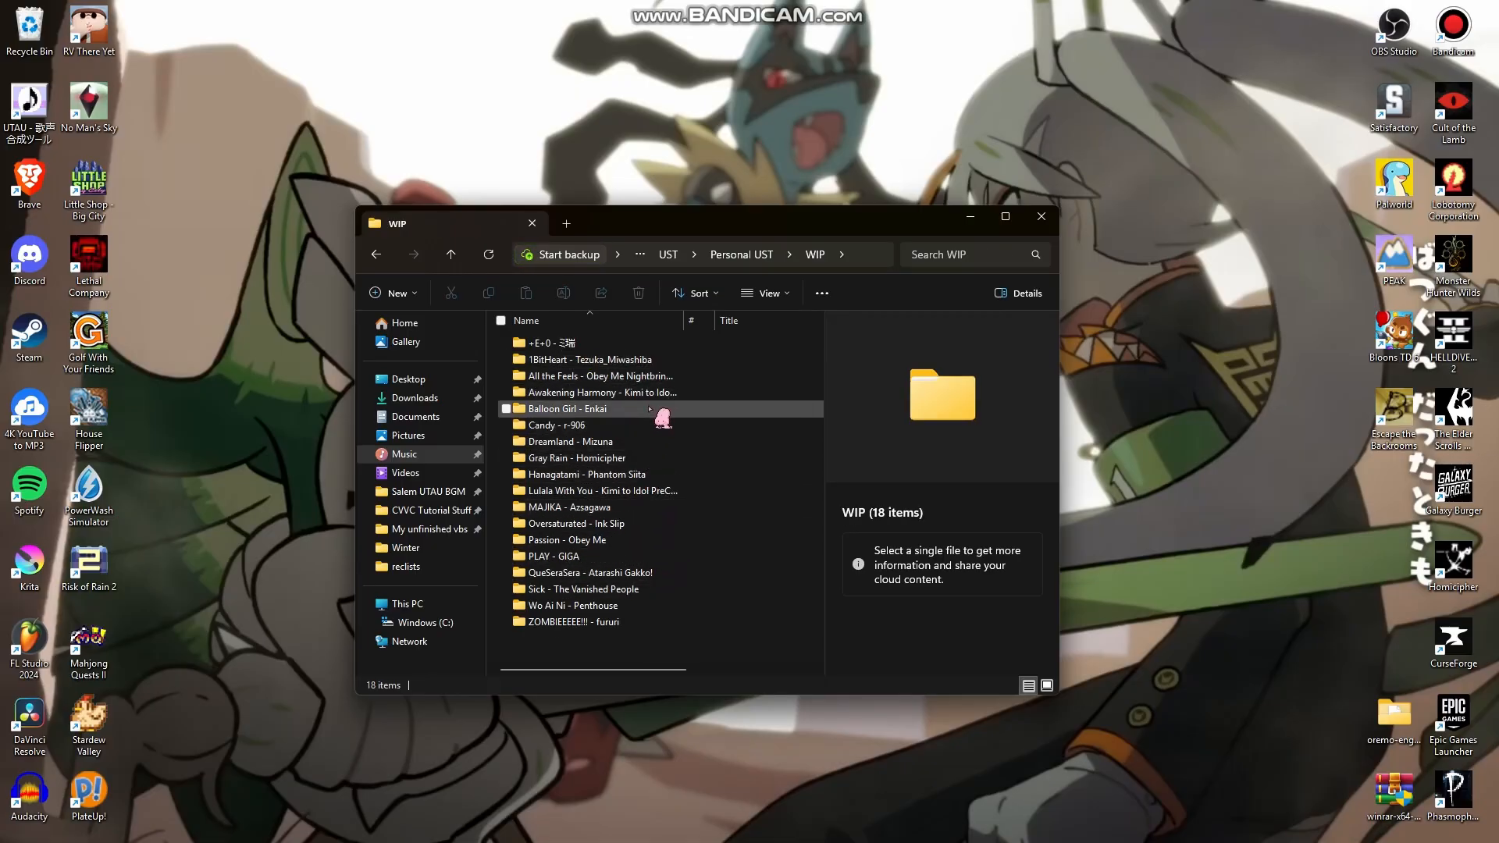
Look through the songs in the Completed folder of Personal UST
key("alt+Left")
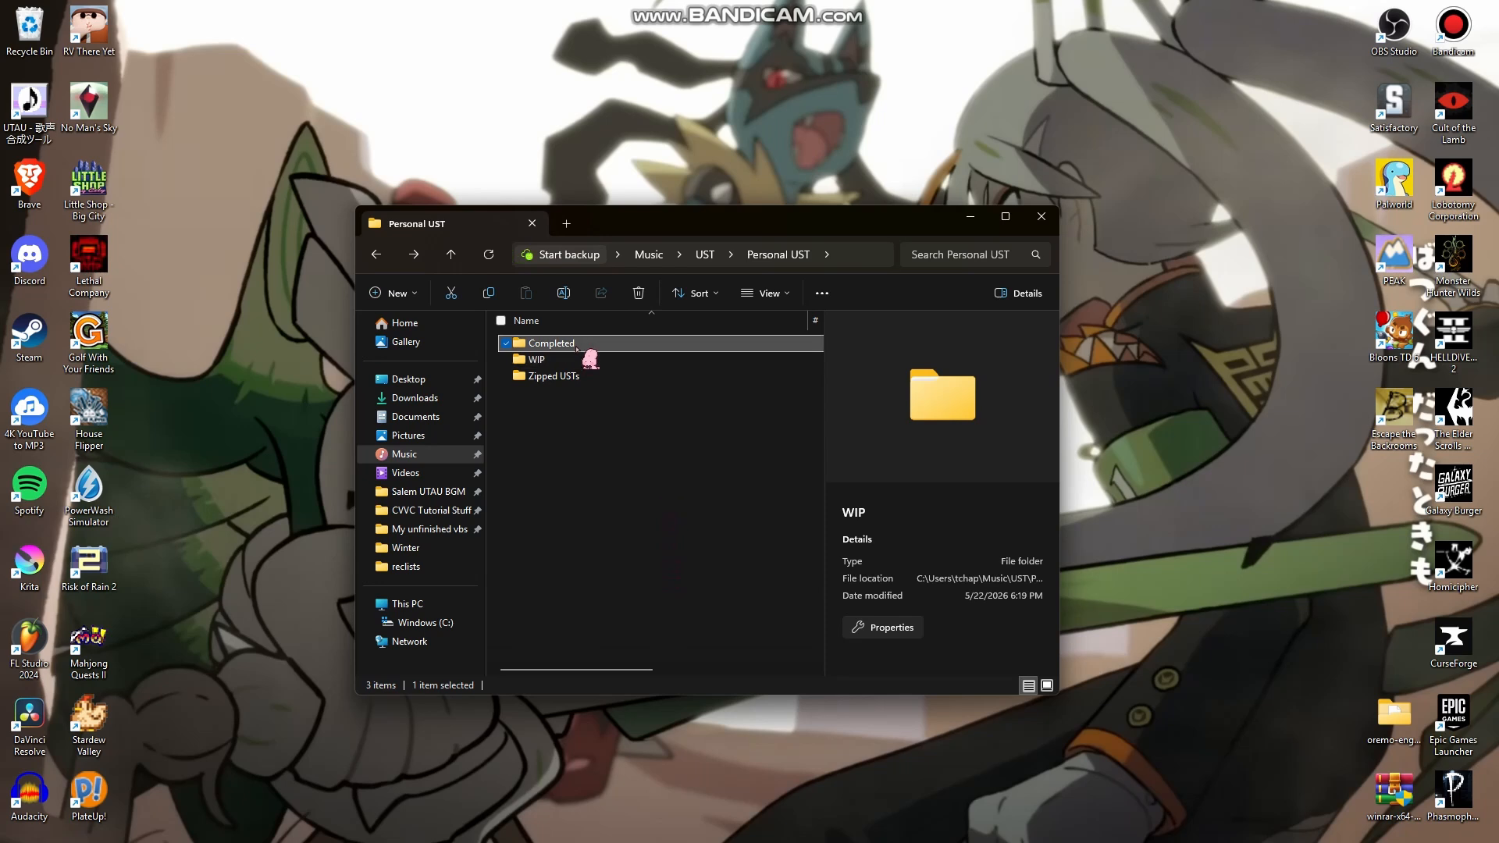
double_click(588, 344)
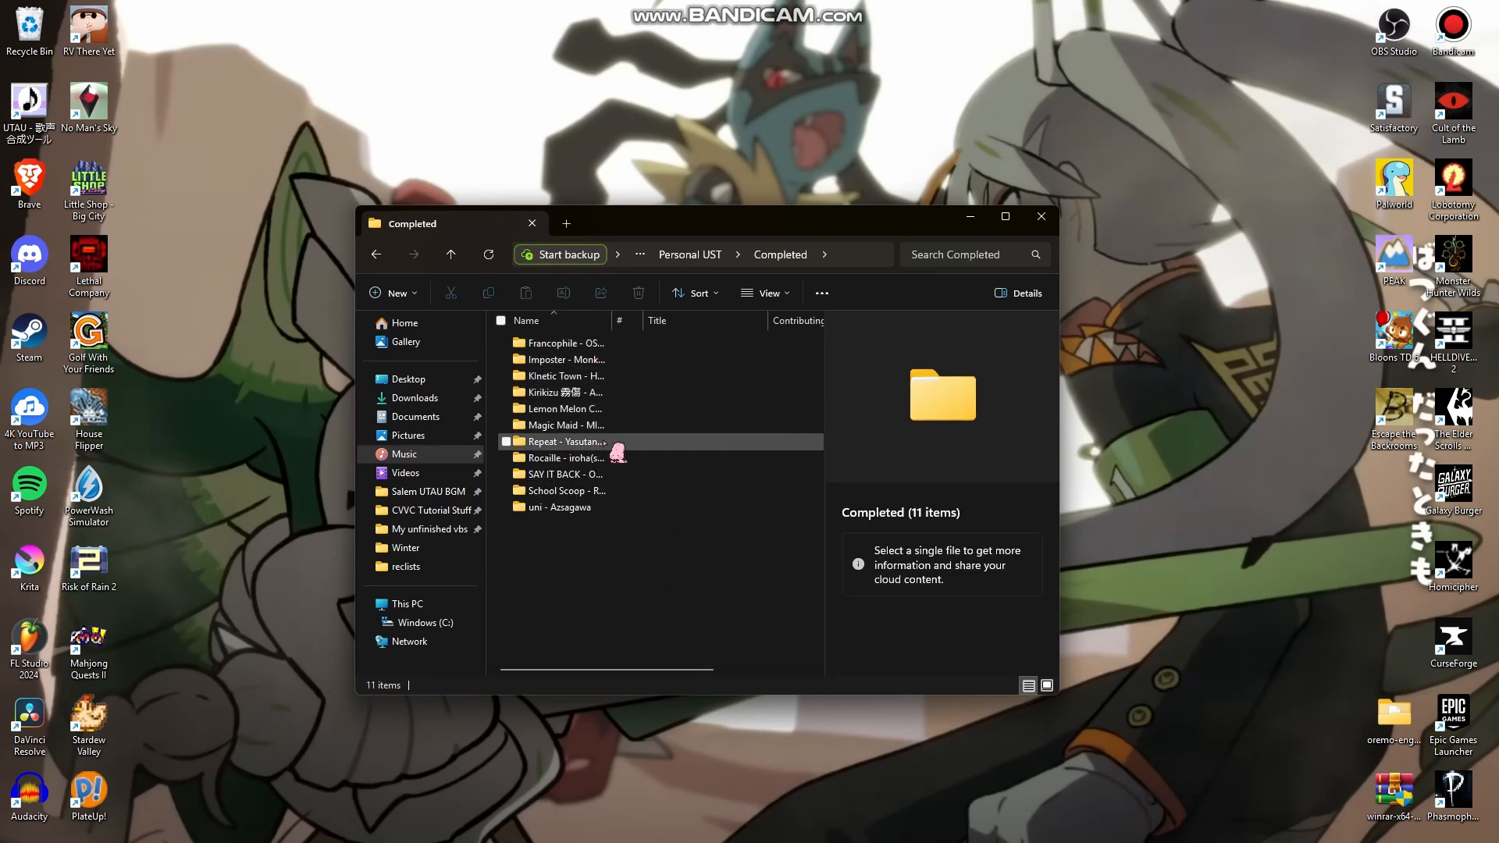
key("alt+Left")
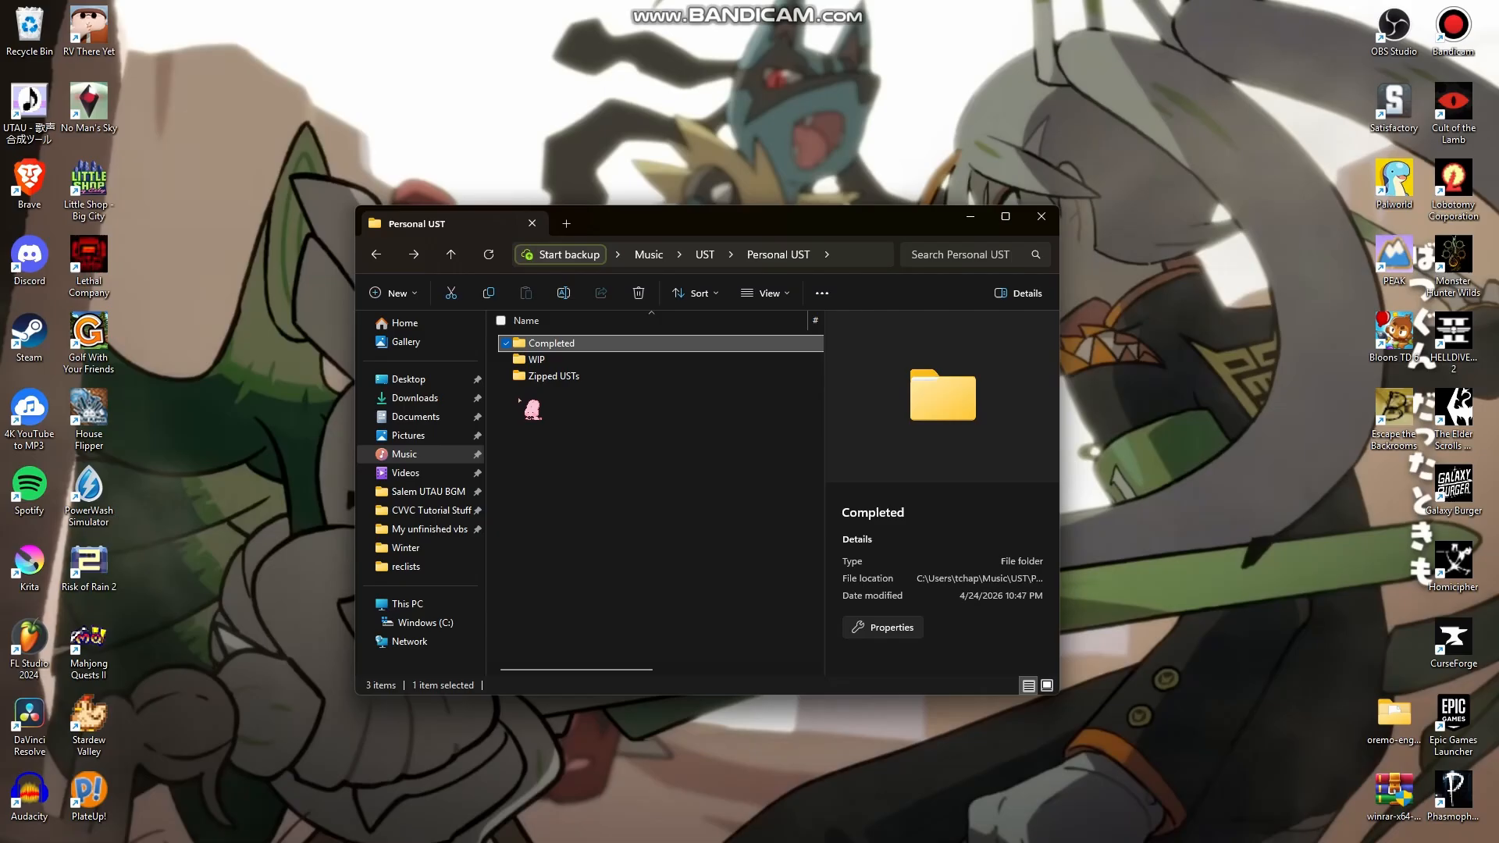
Open the Wo Ai Ni (All Vocals) UST from the Wo Ai Ni - Penthouse folder in WIP
double_click(545, 362)
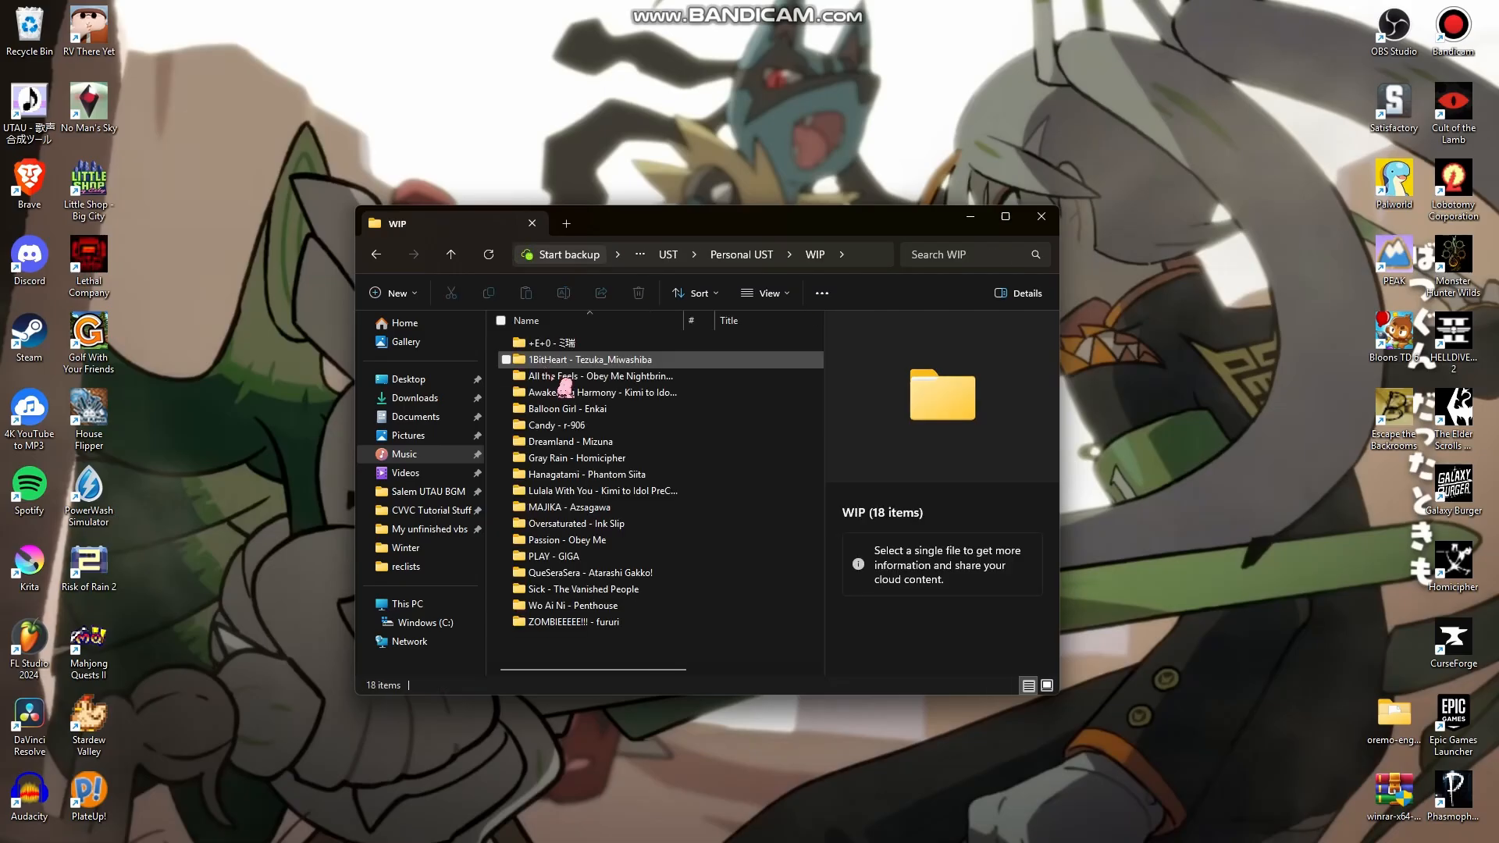
double_click(627, 608)
double_click(622, 409)
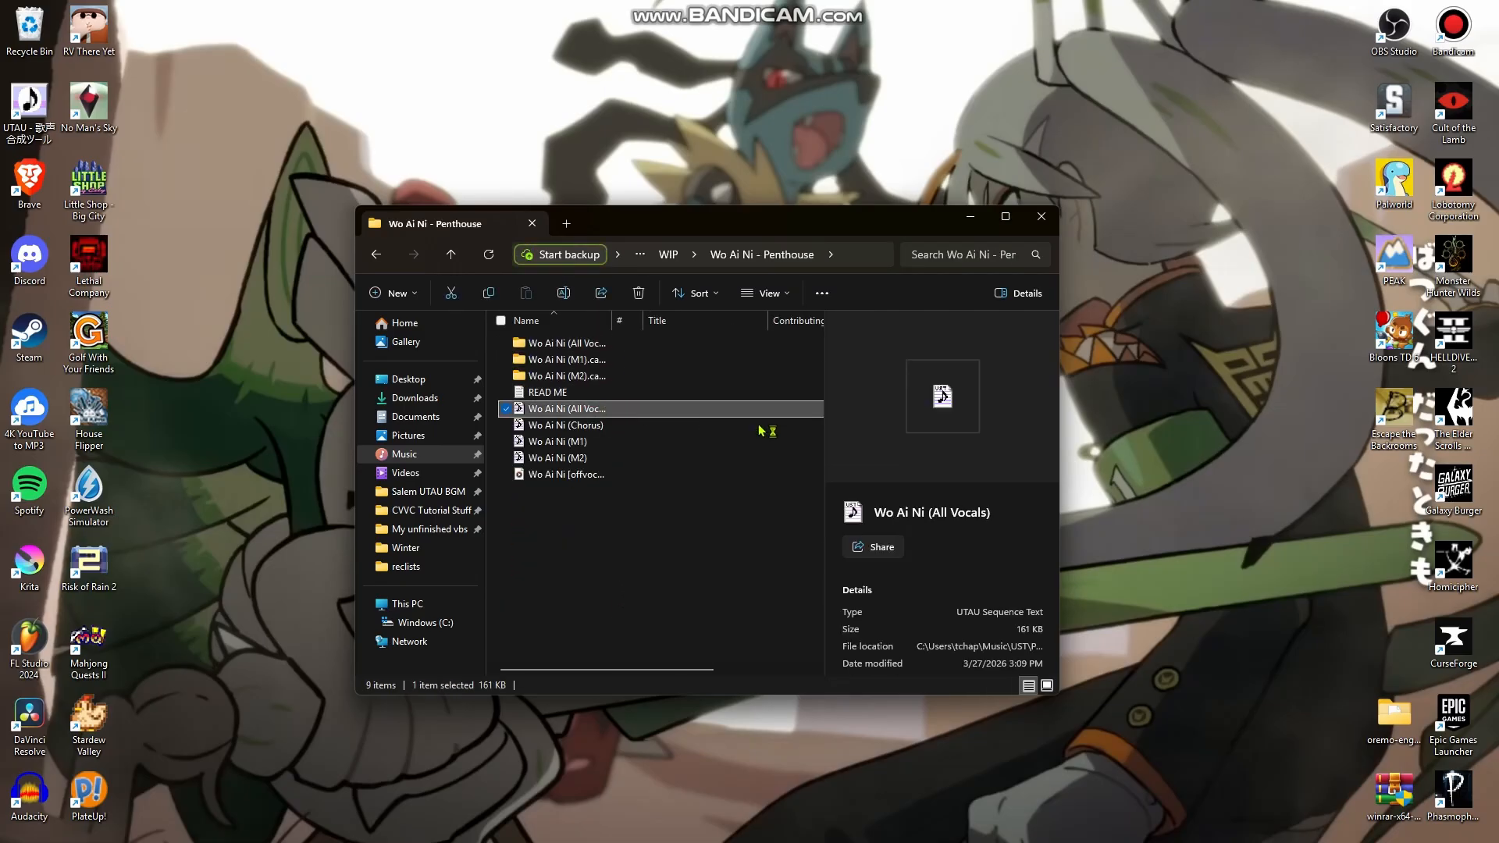
Assign the Winter voicebank from My unfinished vbs to the Wo Ai Ni project and confirm the project configuration
left_click(579, 236)
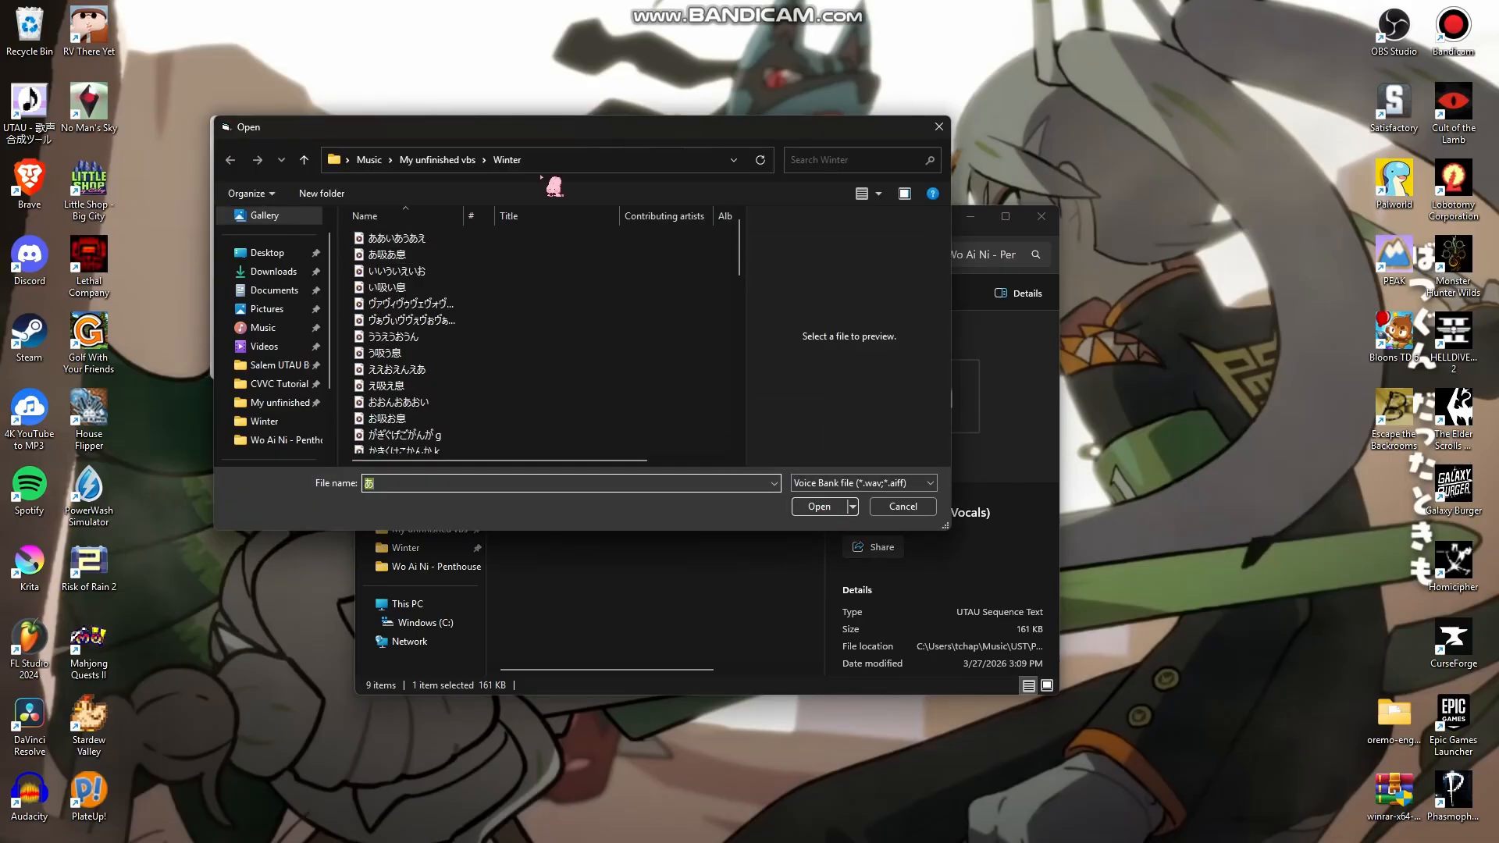
left_click(819, 506)
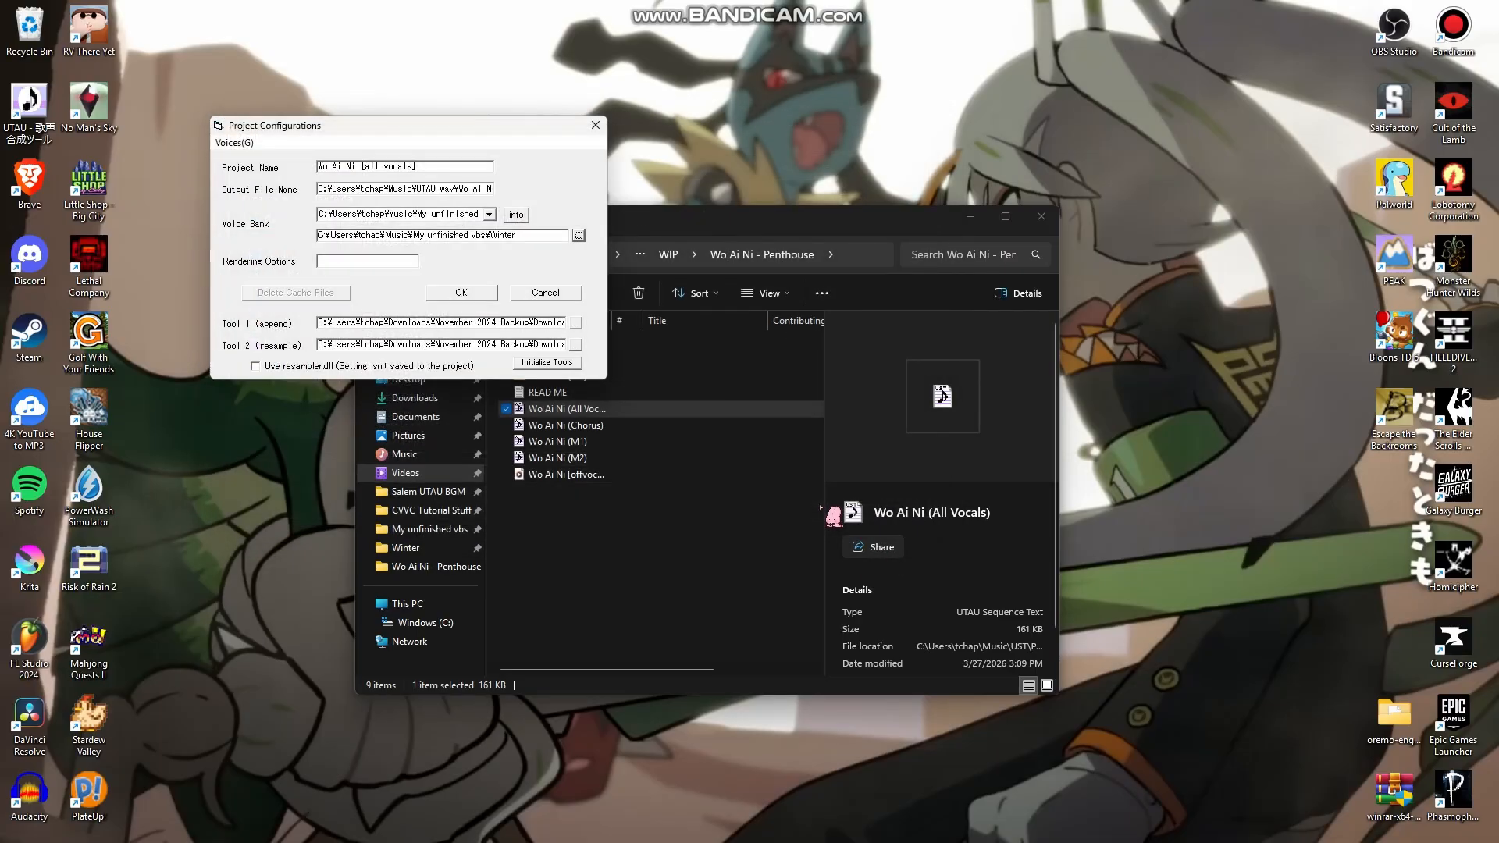
left_click(490, 292)
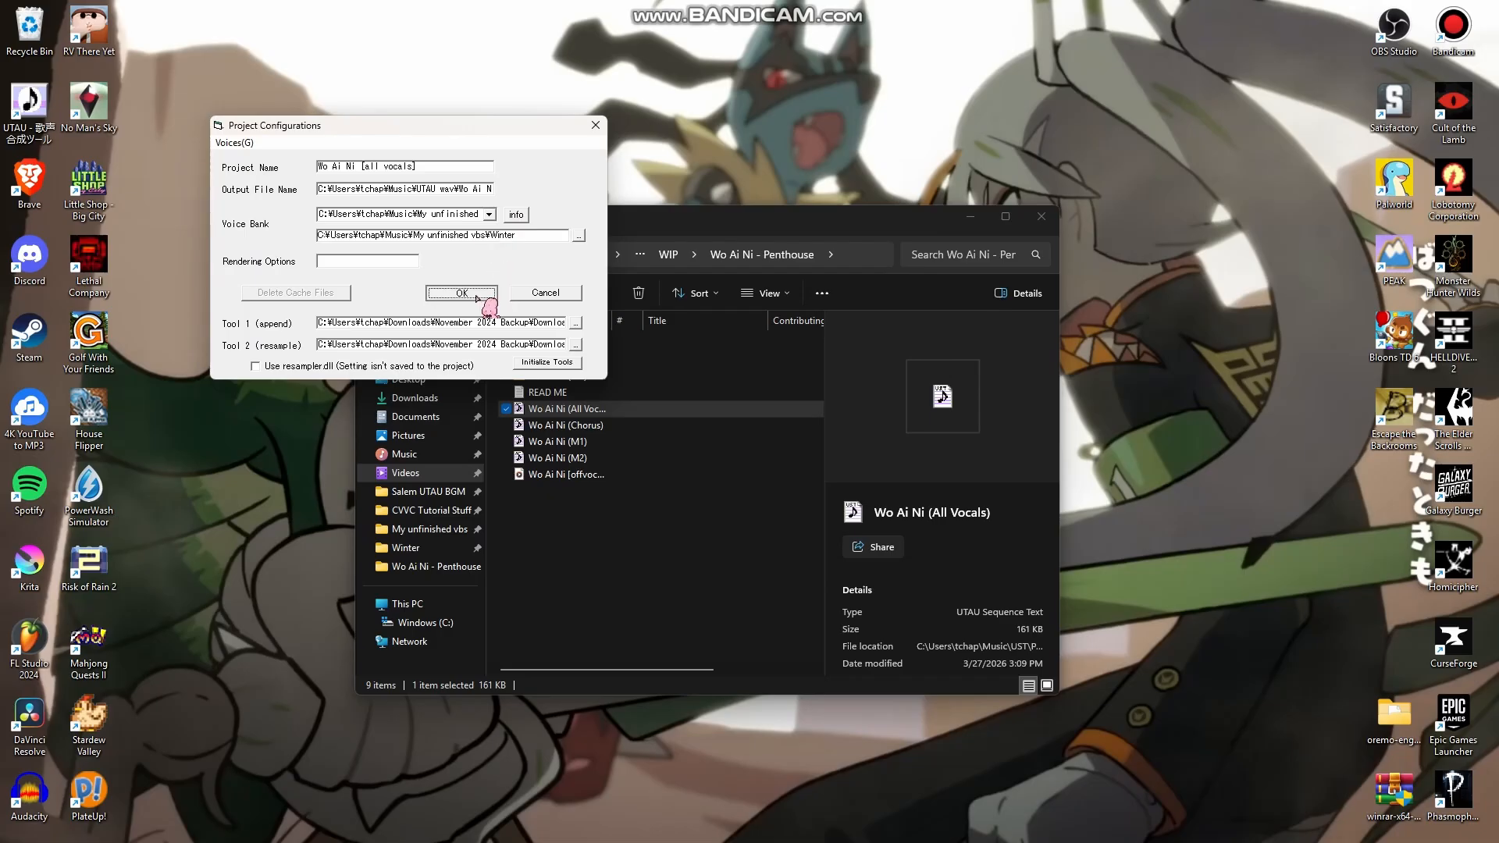
left_click_drag(634, 43, 782, 63)
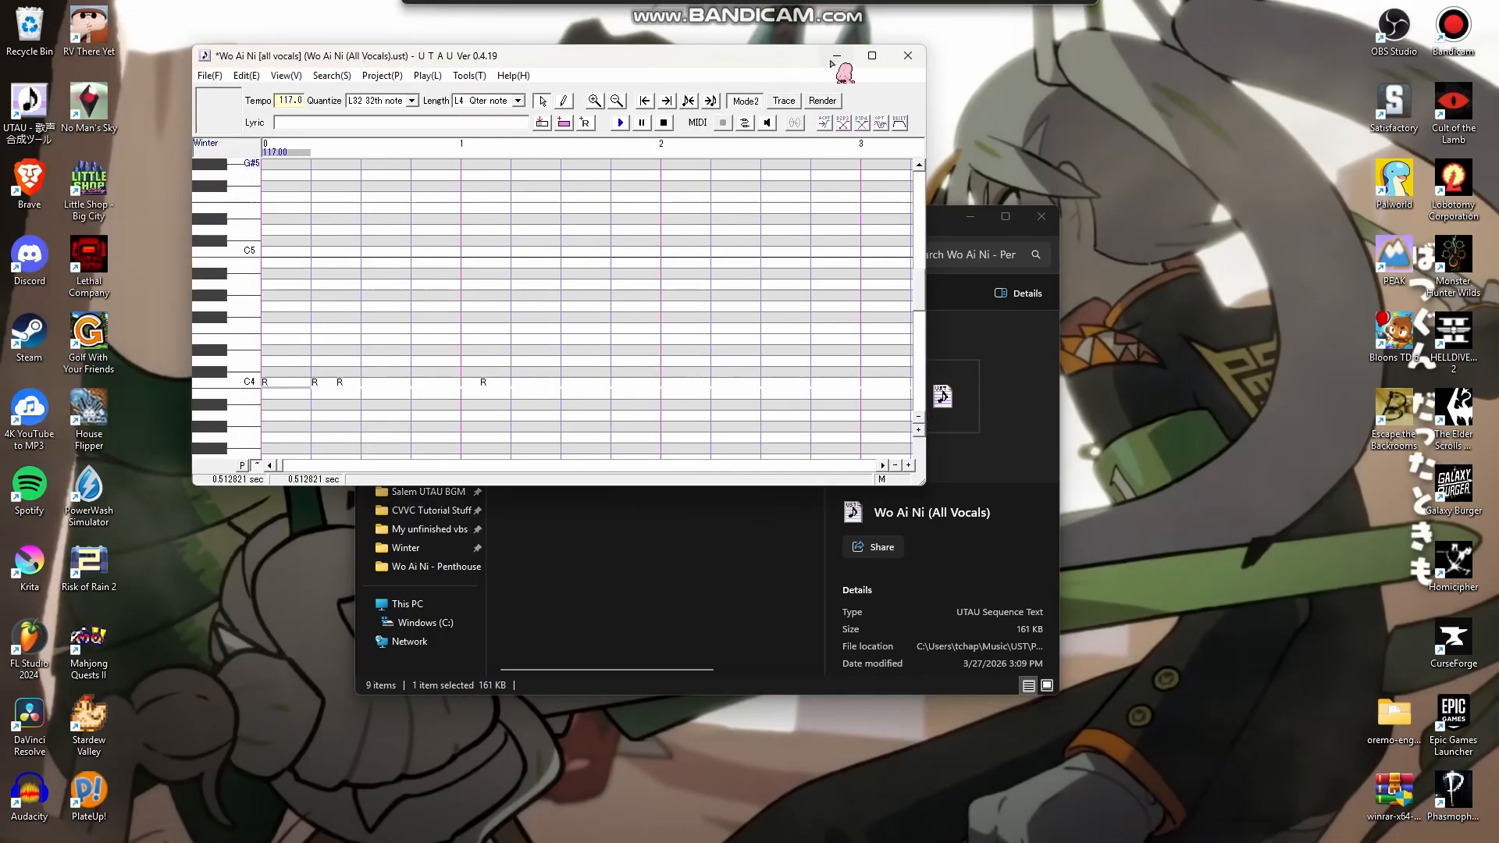
Maximize the project window and bring the song's first sung notes into view
left_click(872, 54)
scroll(736, 545, "down", 3)
scroll(737, 549, "down", 5)
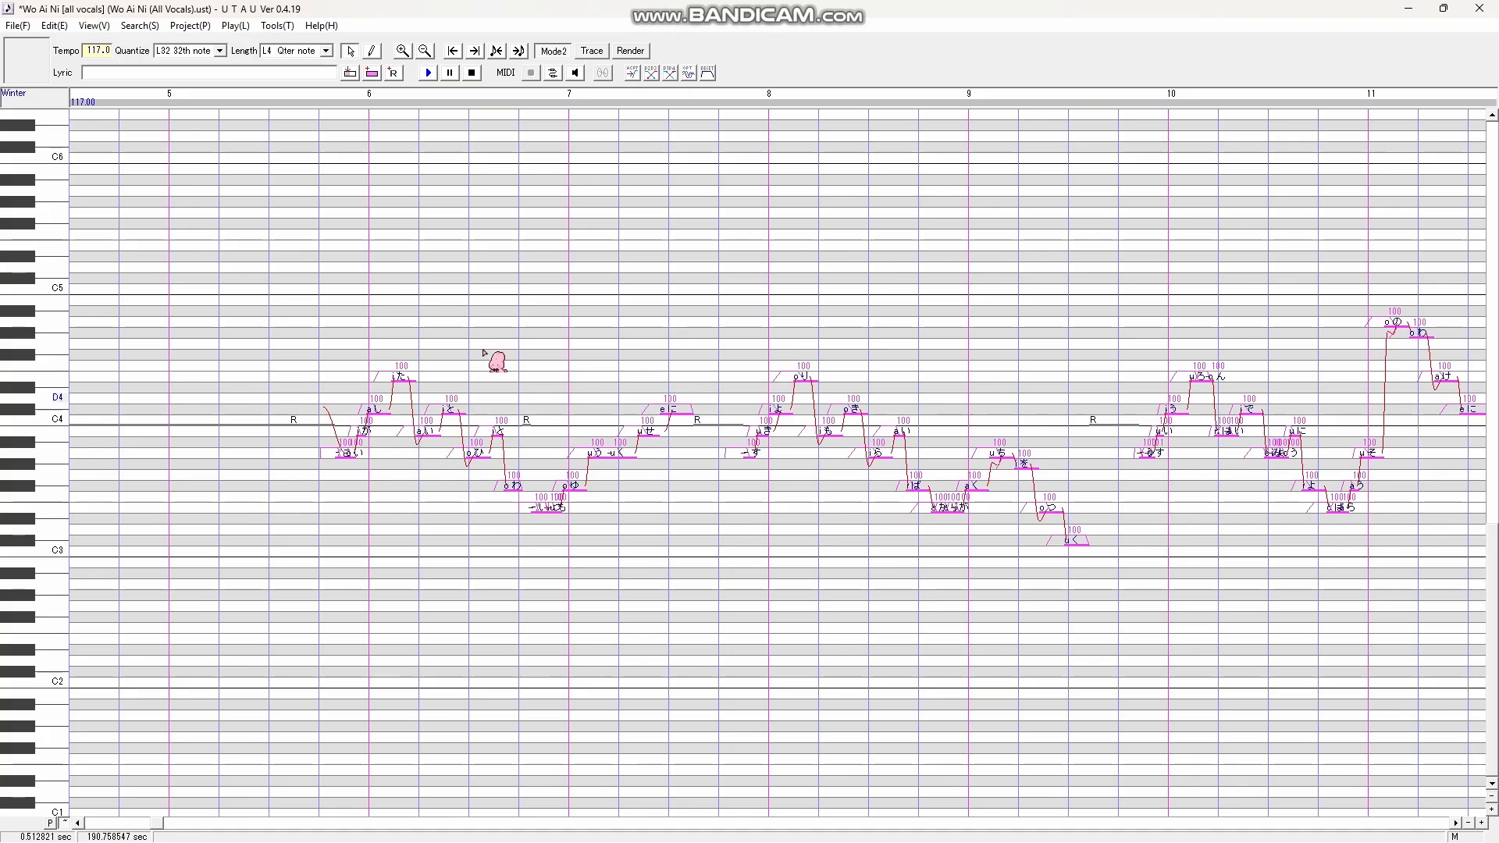
left_click(278, 25)
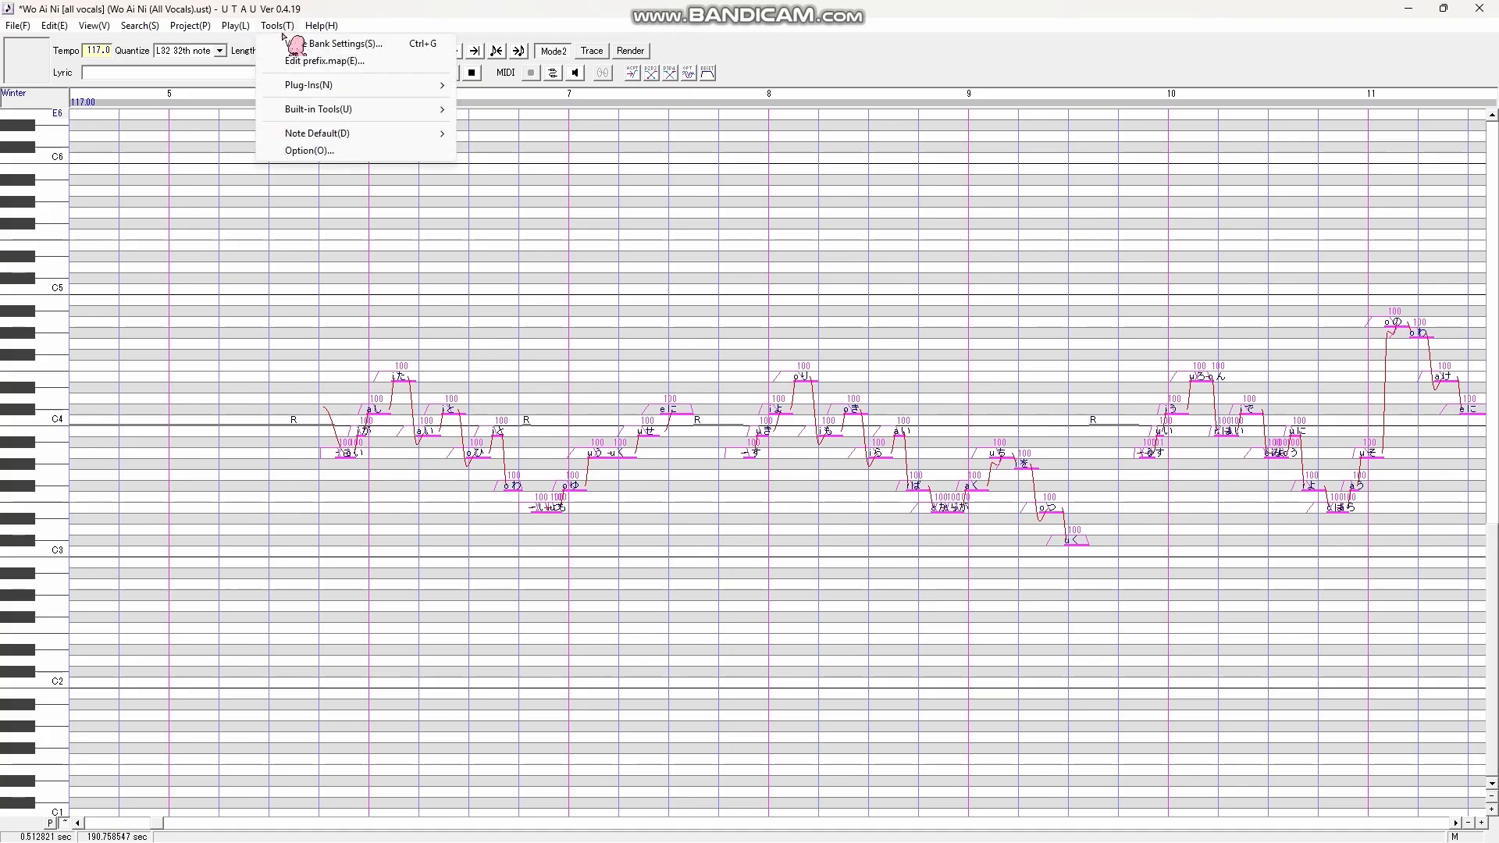
mouse_move(351, 87)
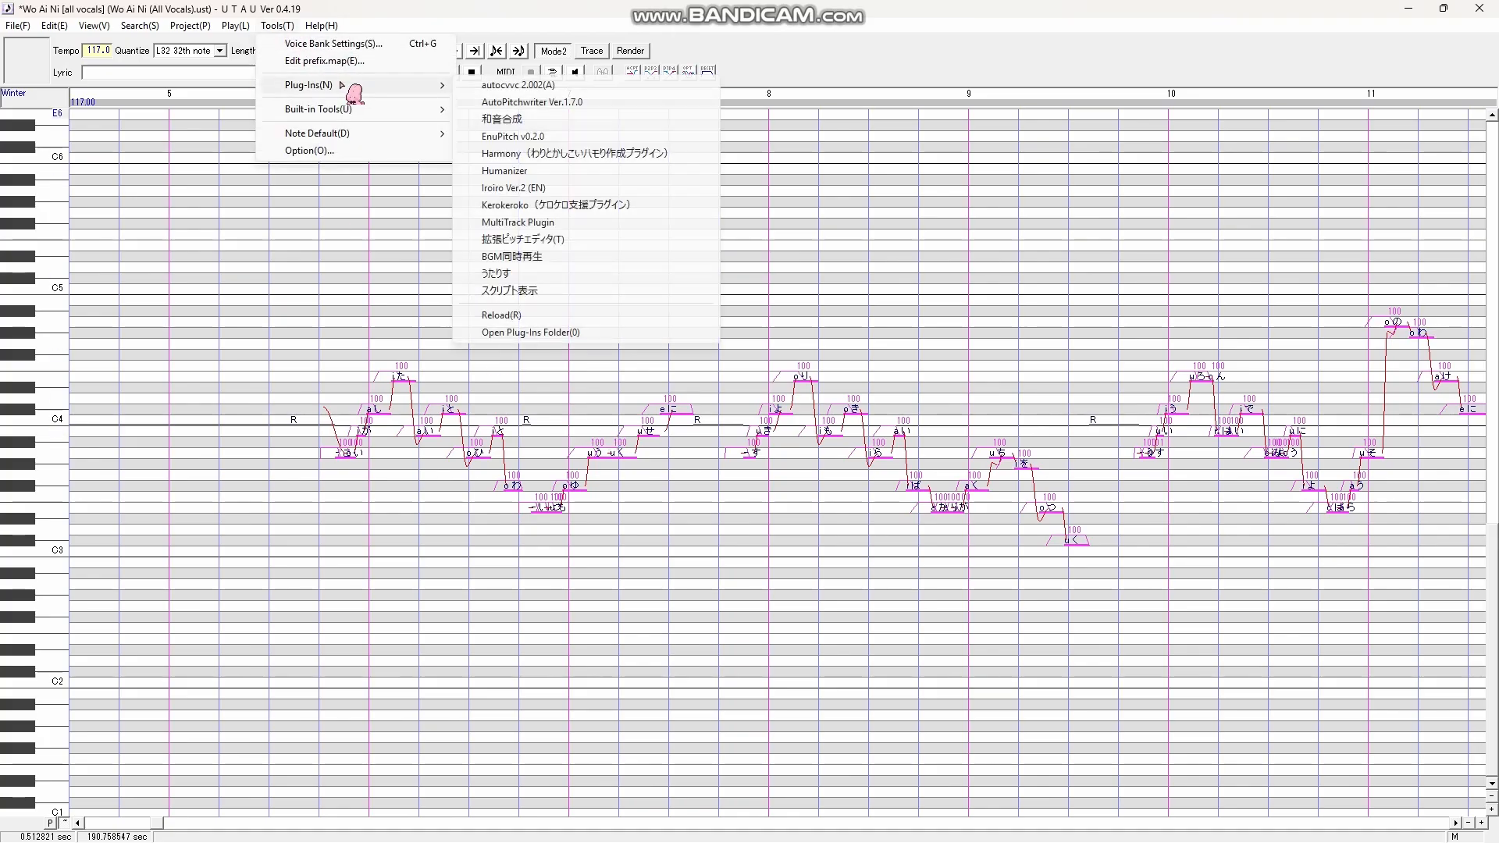
left_click(528, 87)
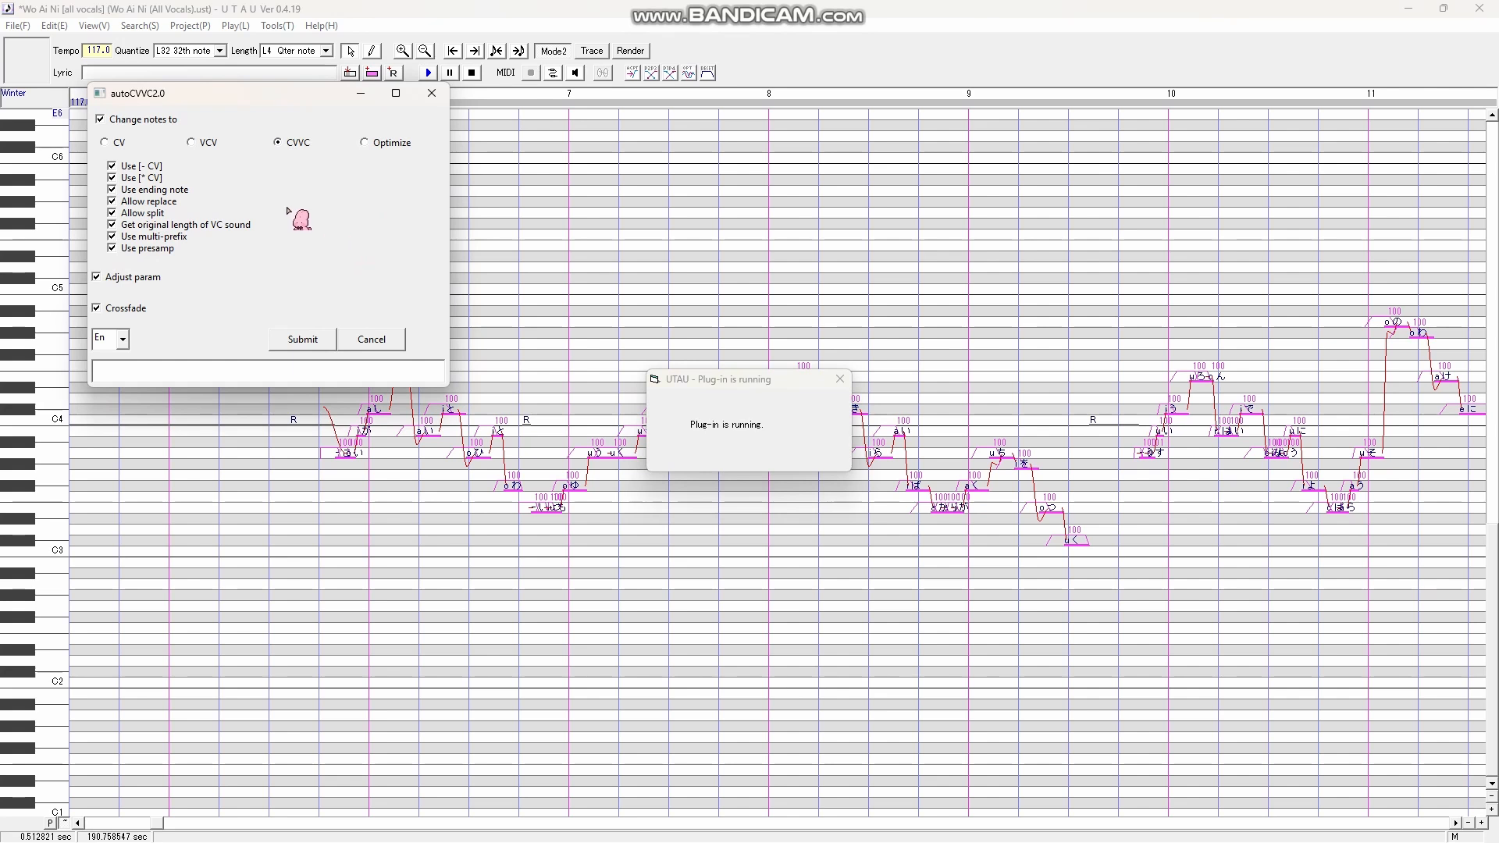
left_click(432, 93)
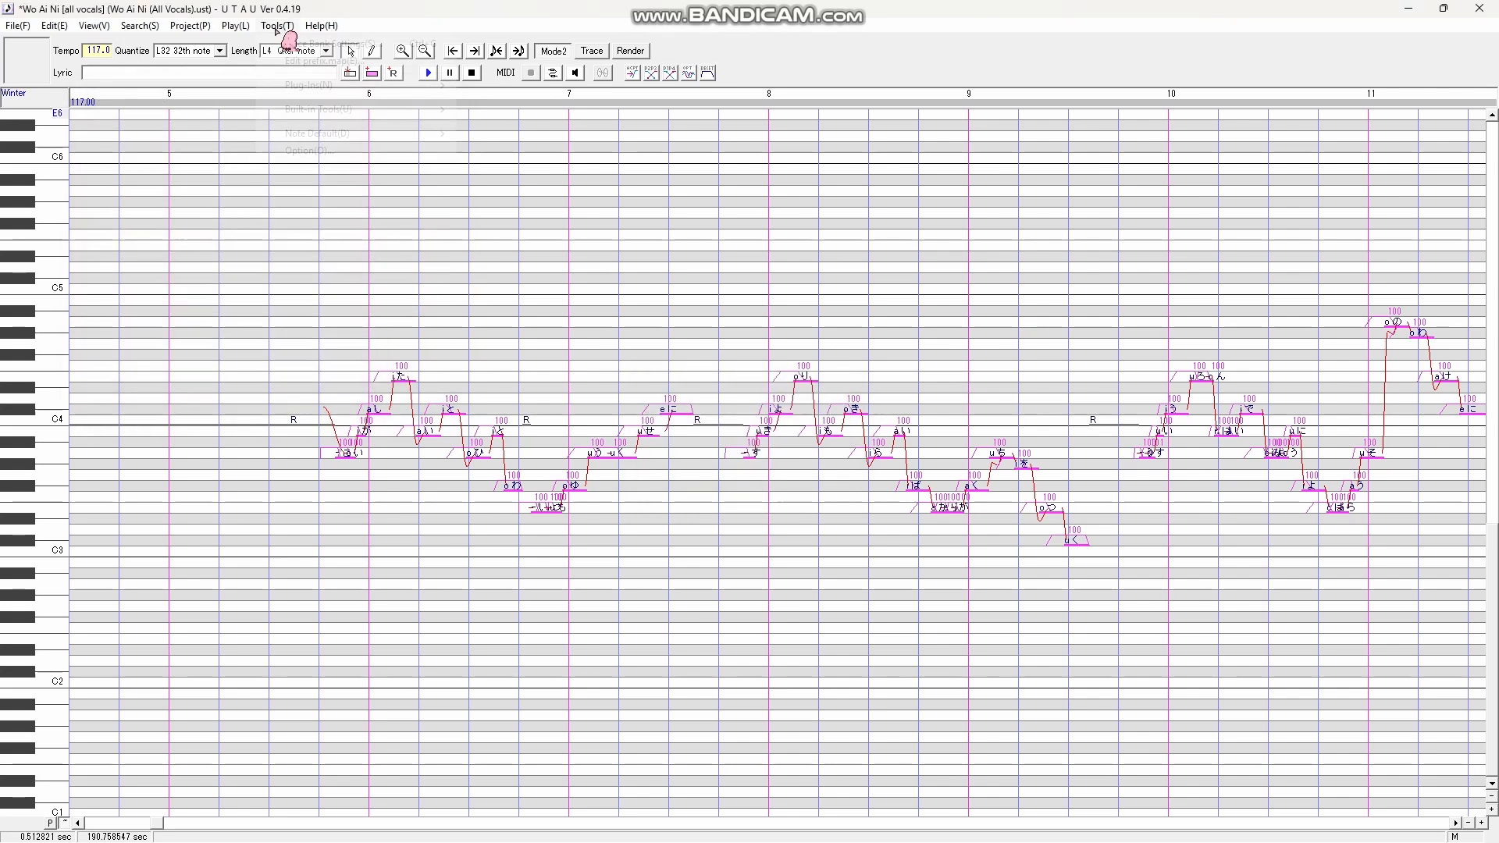
Convert the song's lyrics from VCV to CV with the Iroiro Ver.2 (EN) plug-in, using the ren-tan.txt table
left_click(278, 26)
mouse_move(312, 88)
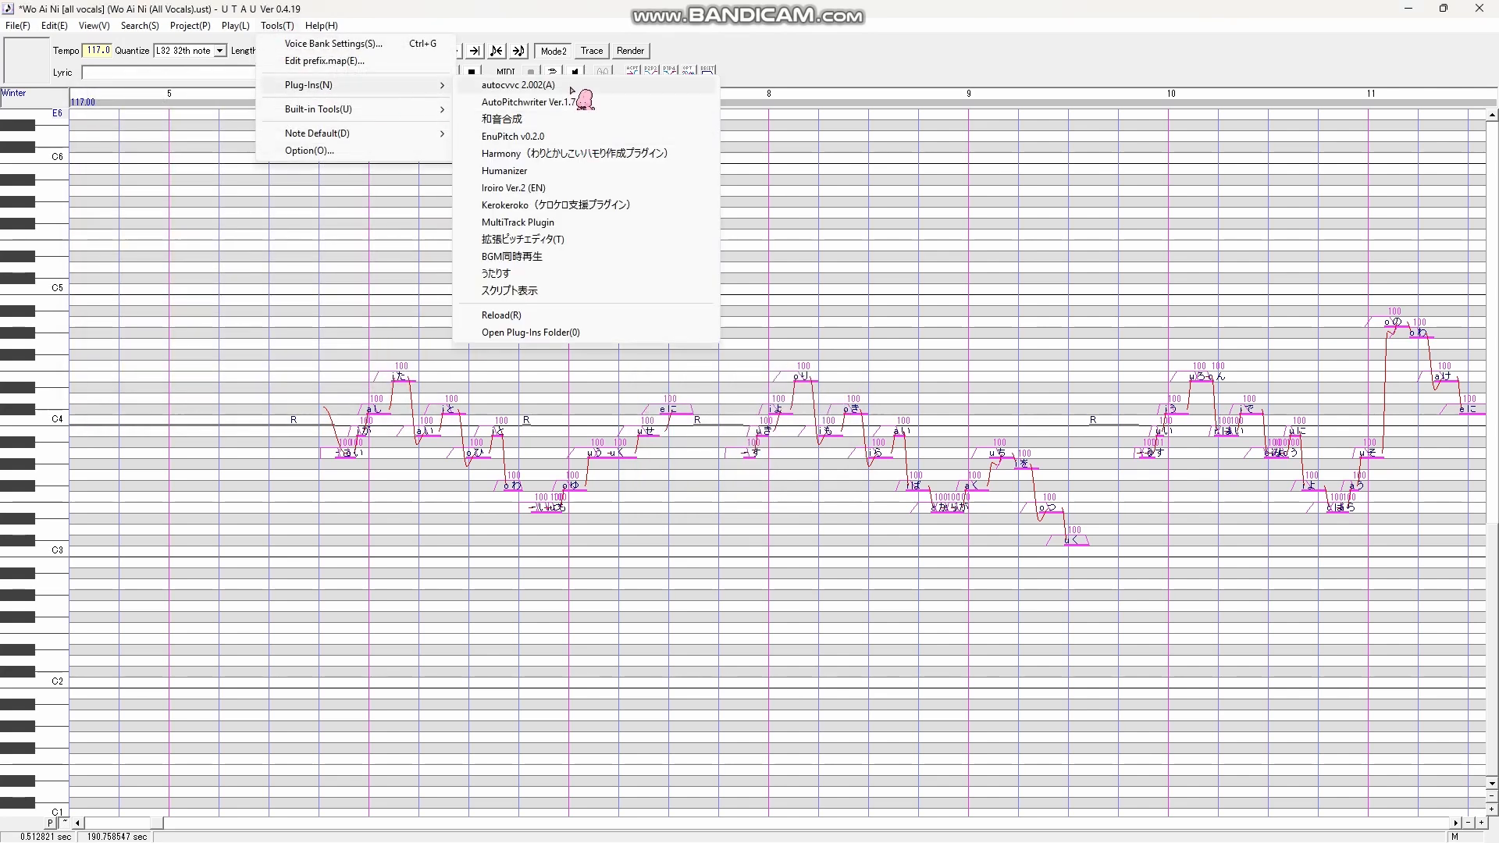
left_click(570, 189)
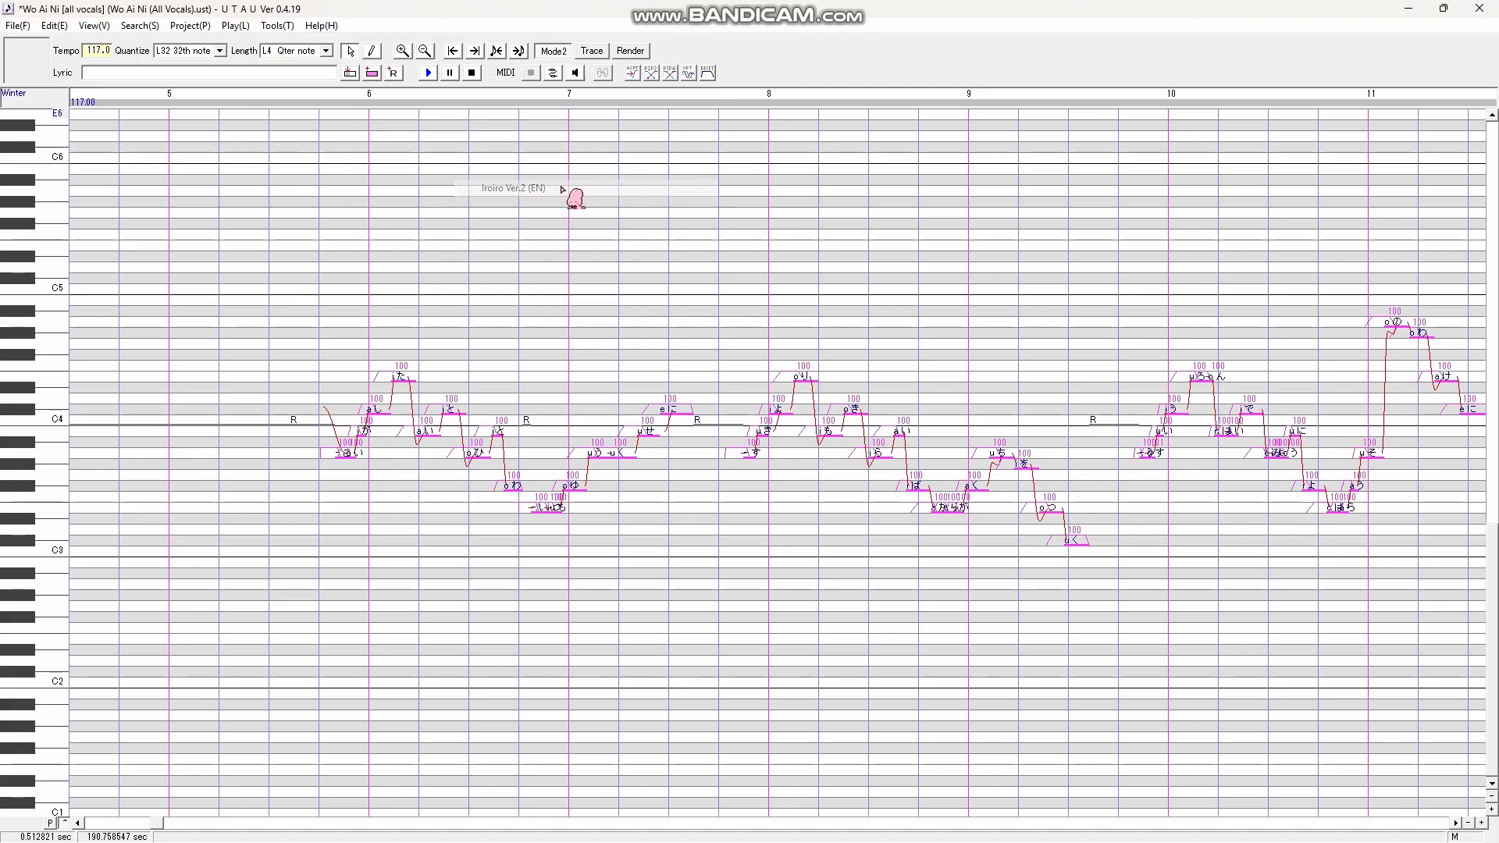
left_click(806, 445)
left_click(851, 430)
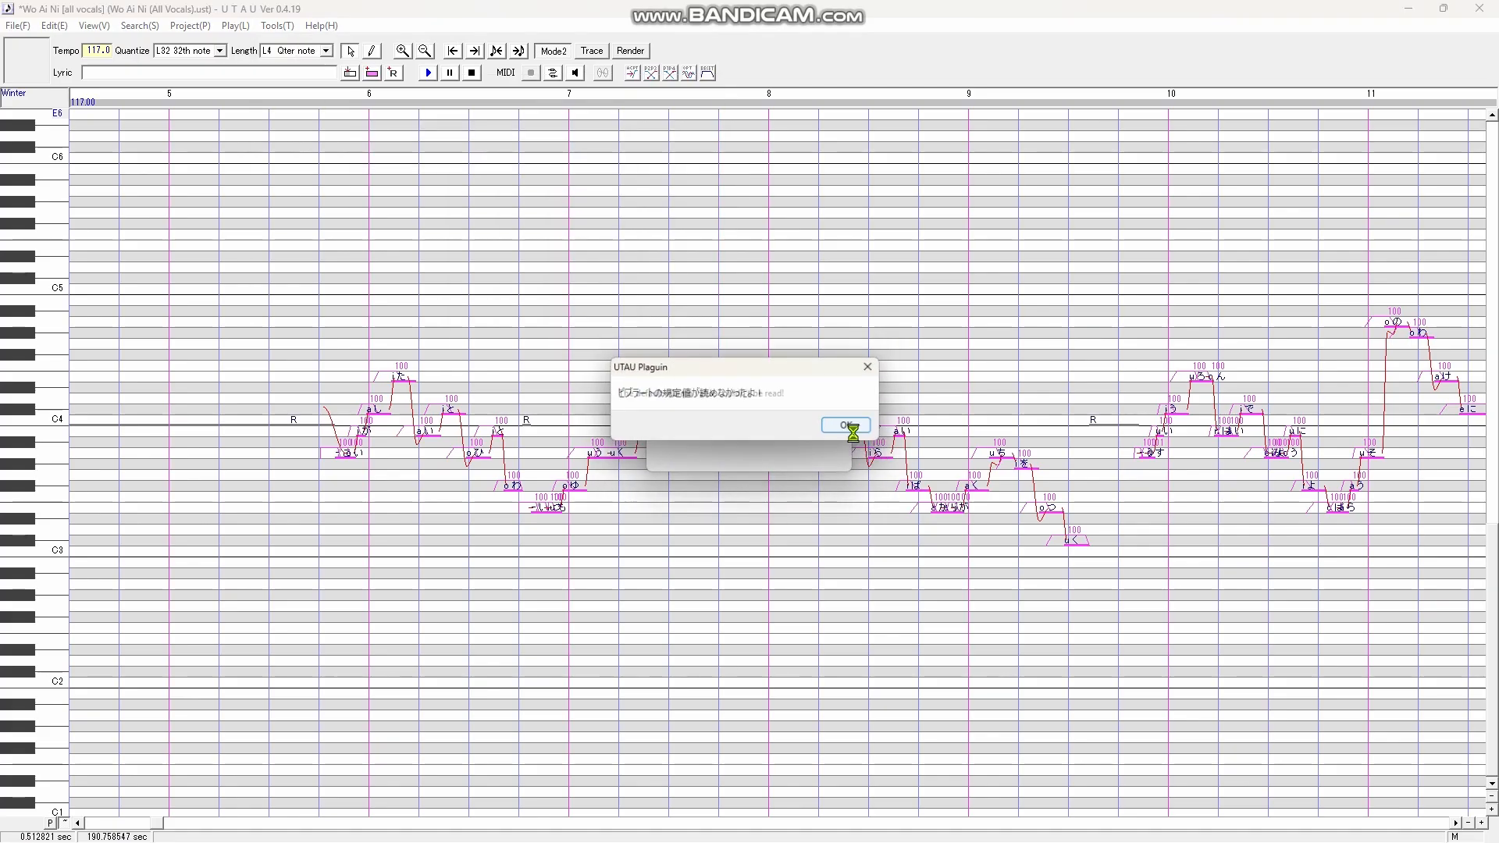
left_click(852, 431)
left_click(581, 464)
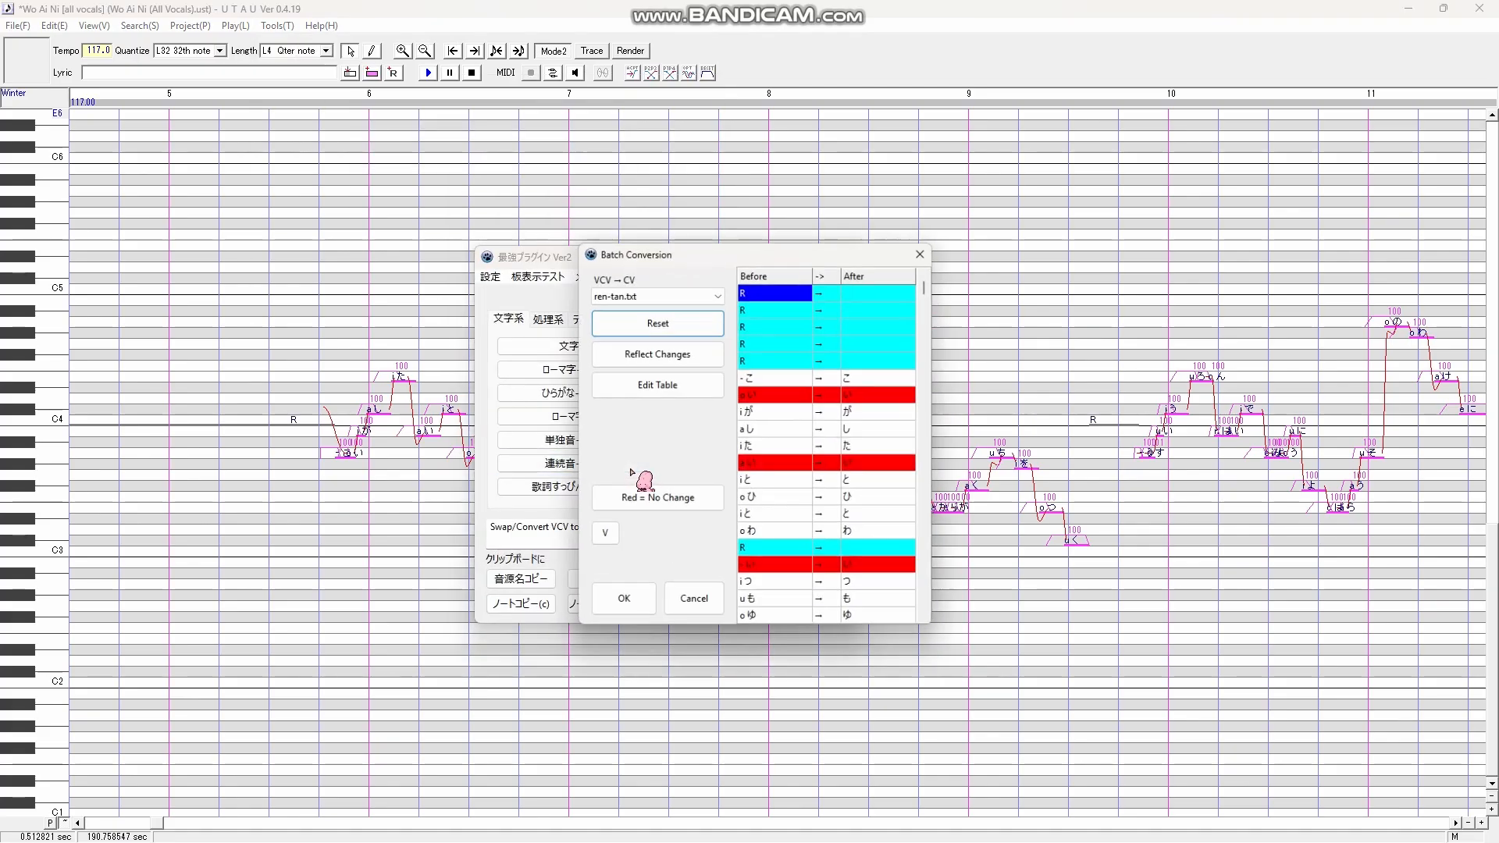
left_click(624, 601)
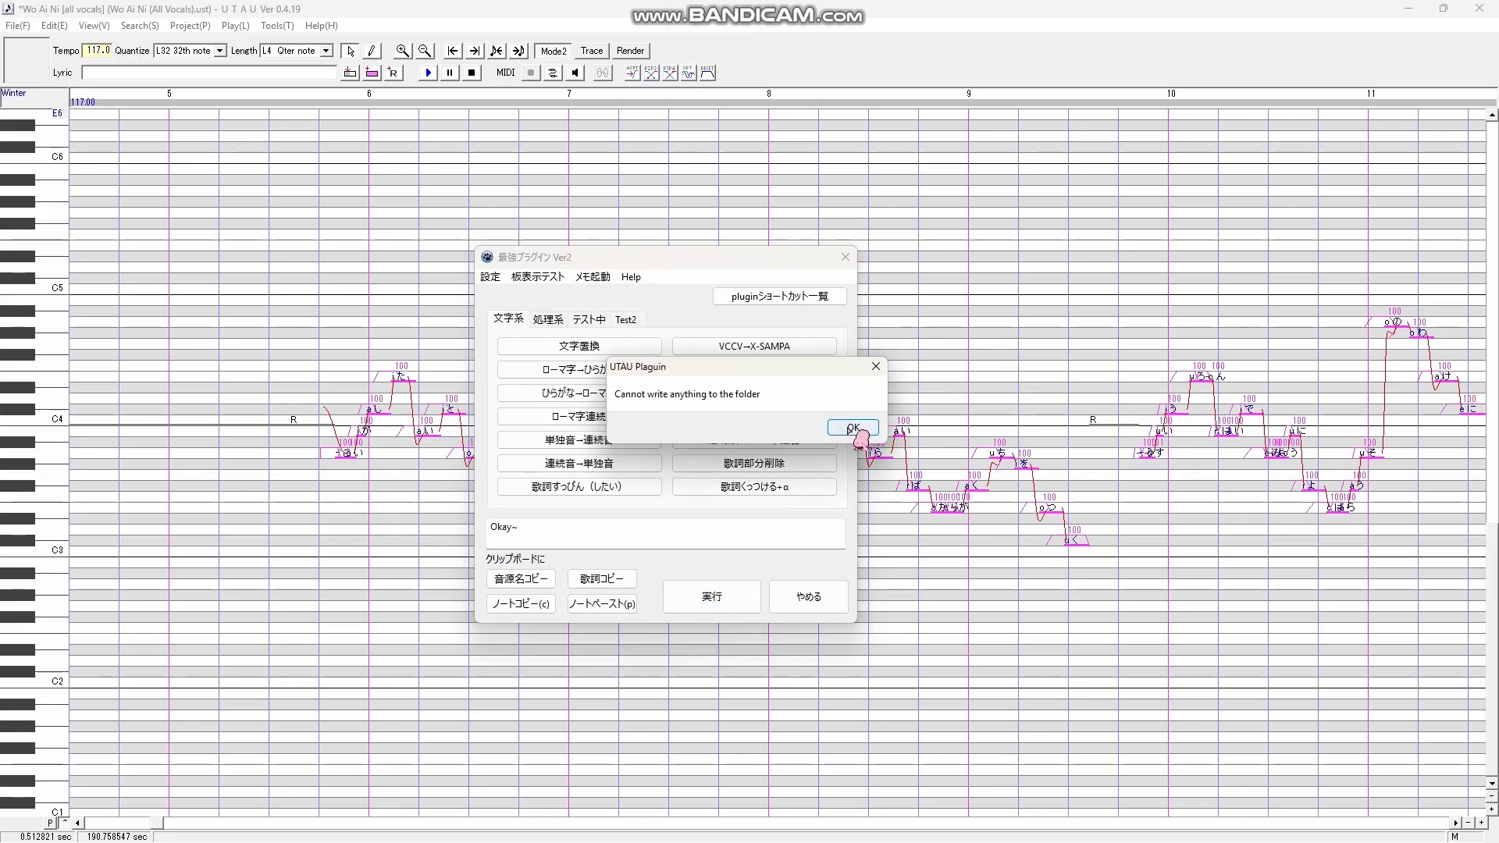
left_click(852, 429)
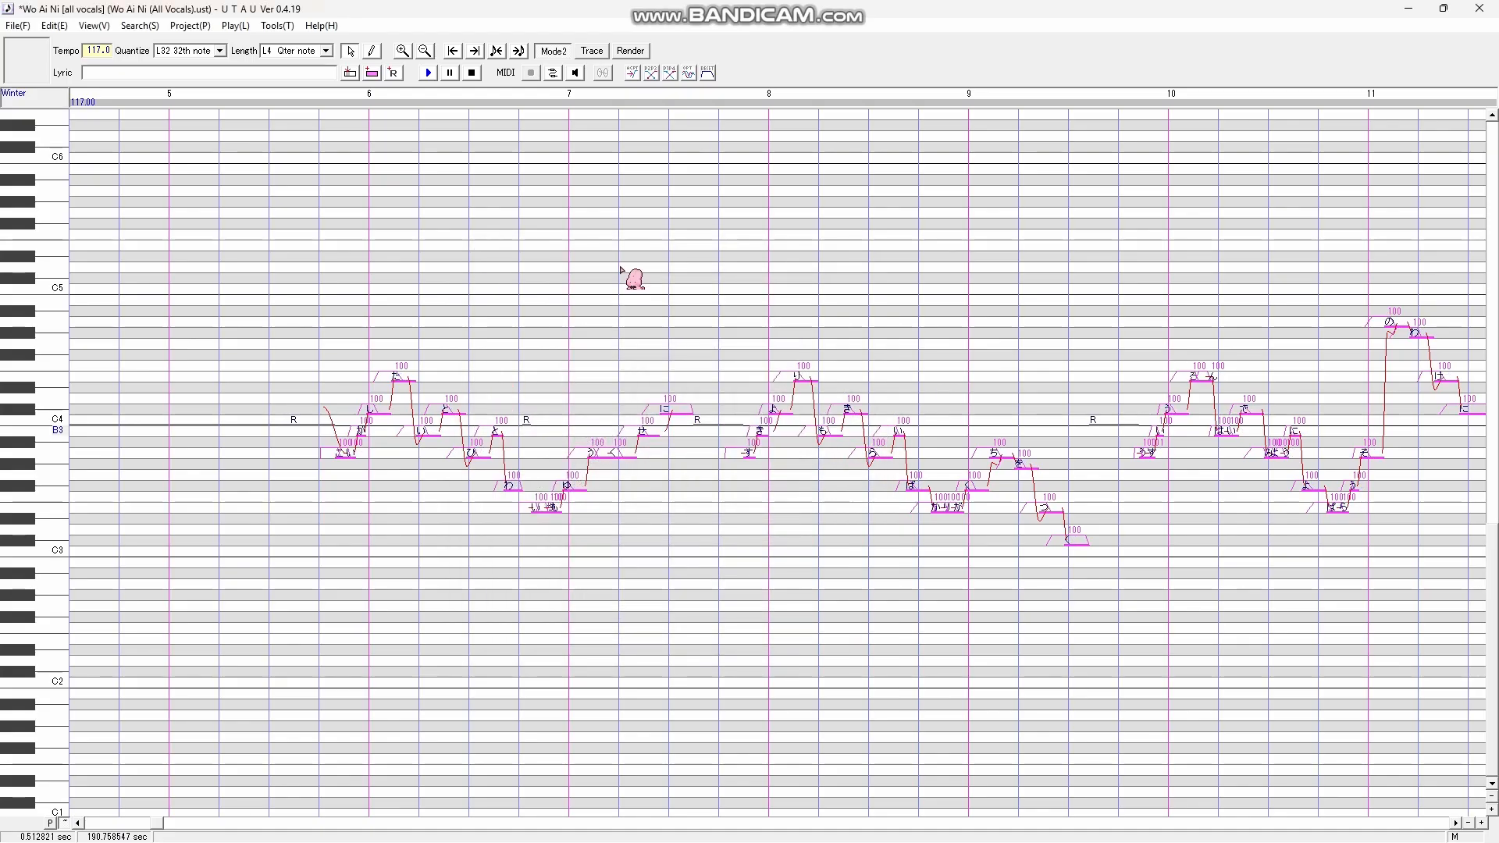
Convert the notes to CVVC with the autocvvc 2.002 plug-in, with Adjust param and Crossfade enabled
left_click(269, 28)
mouse_move(312, 85)
left_click(559, 86)
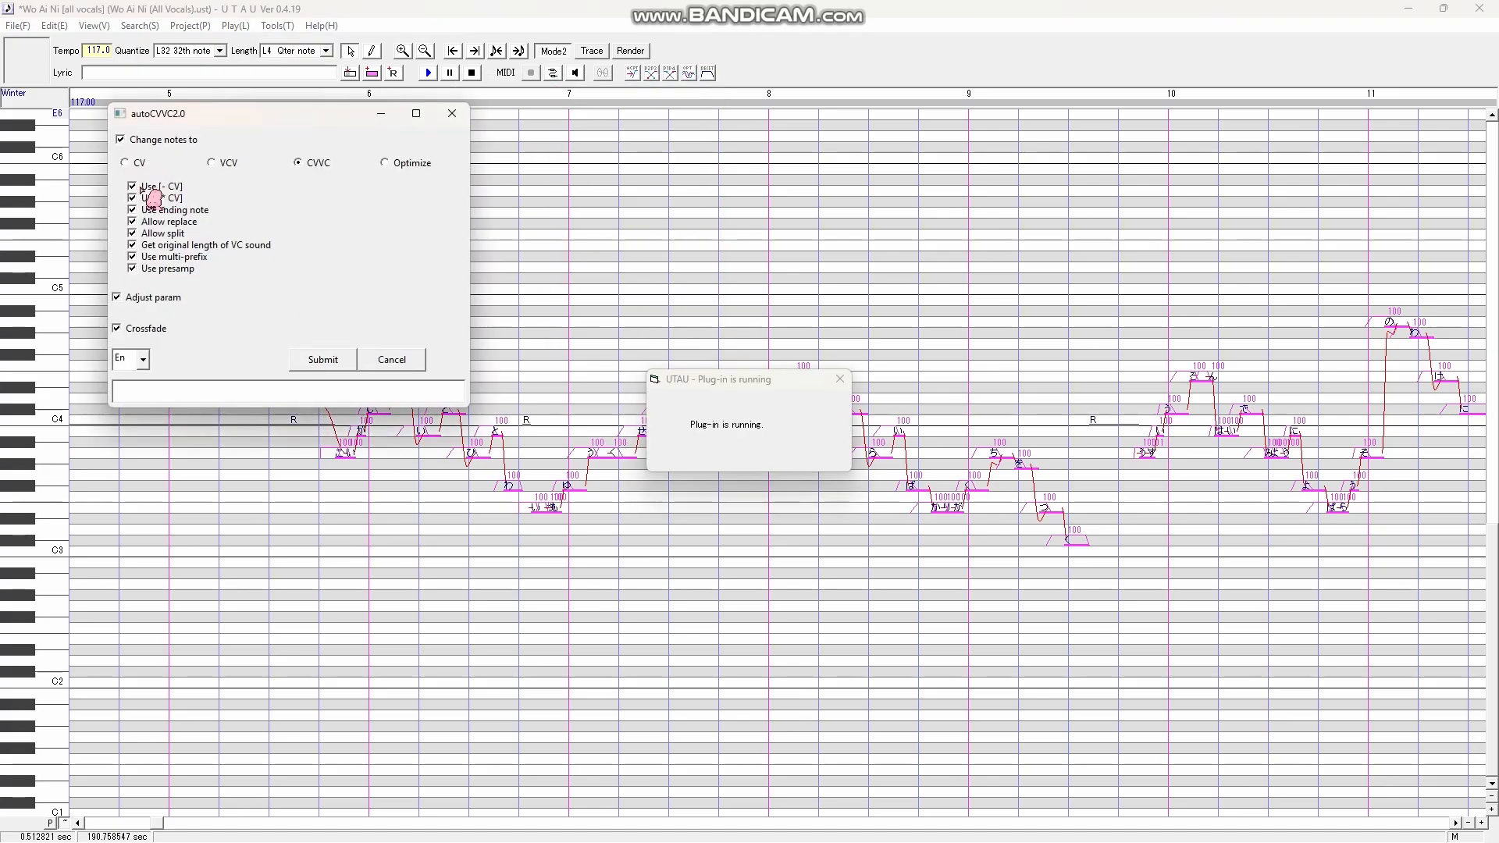
left_click(320, 361)
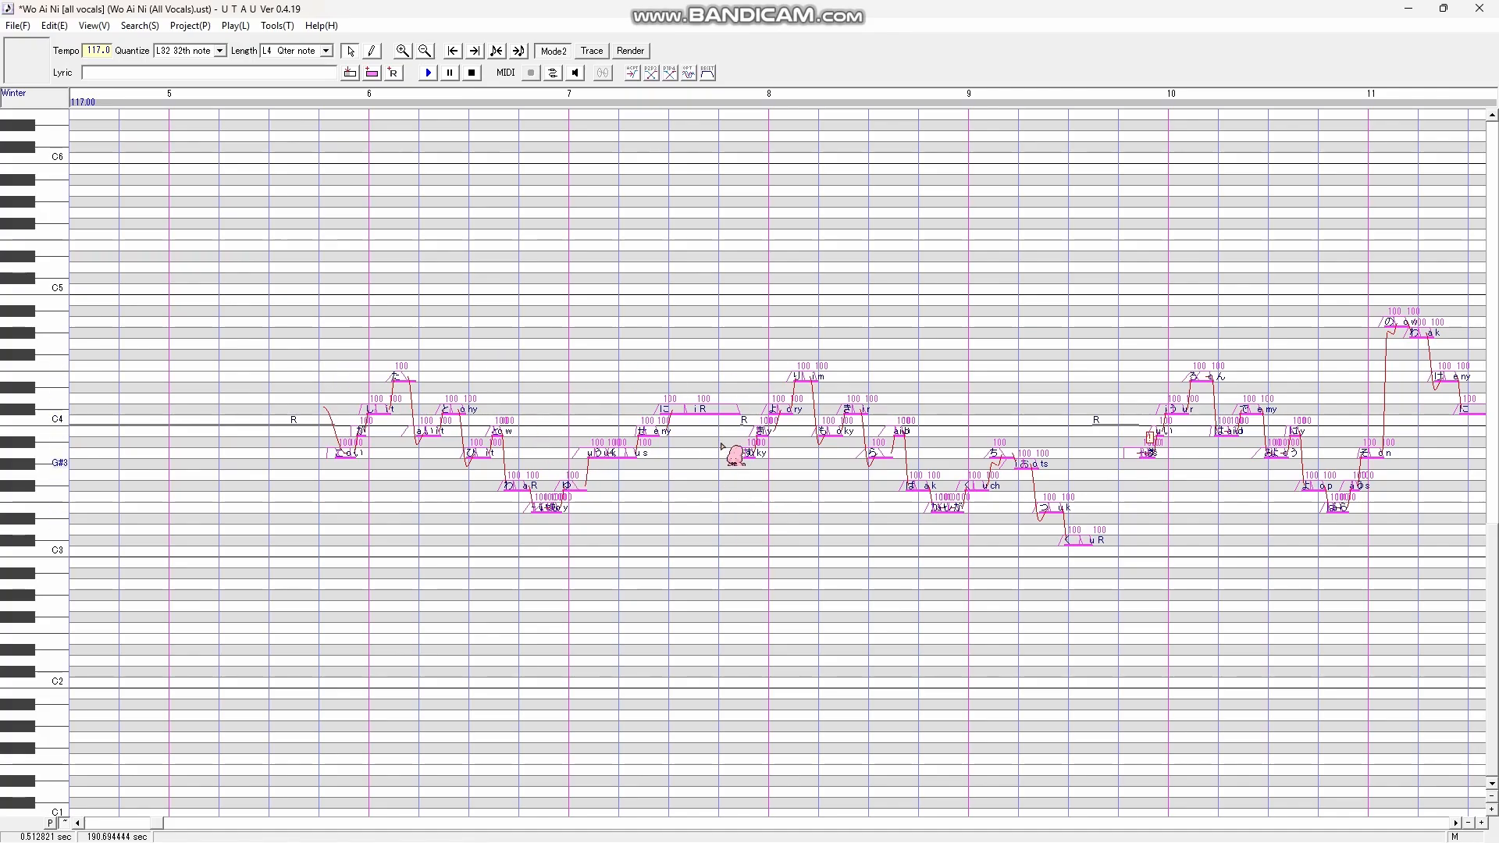
Apply note properties with blank preutterance and overlap to the whole selected range, and reapply the parameter compensation
right_click(723, 410)
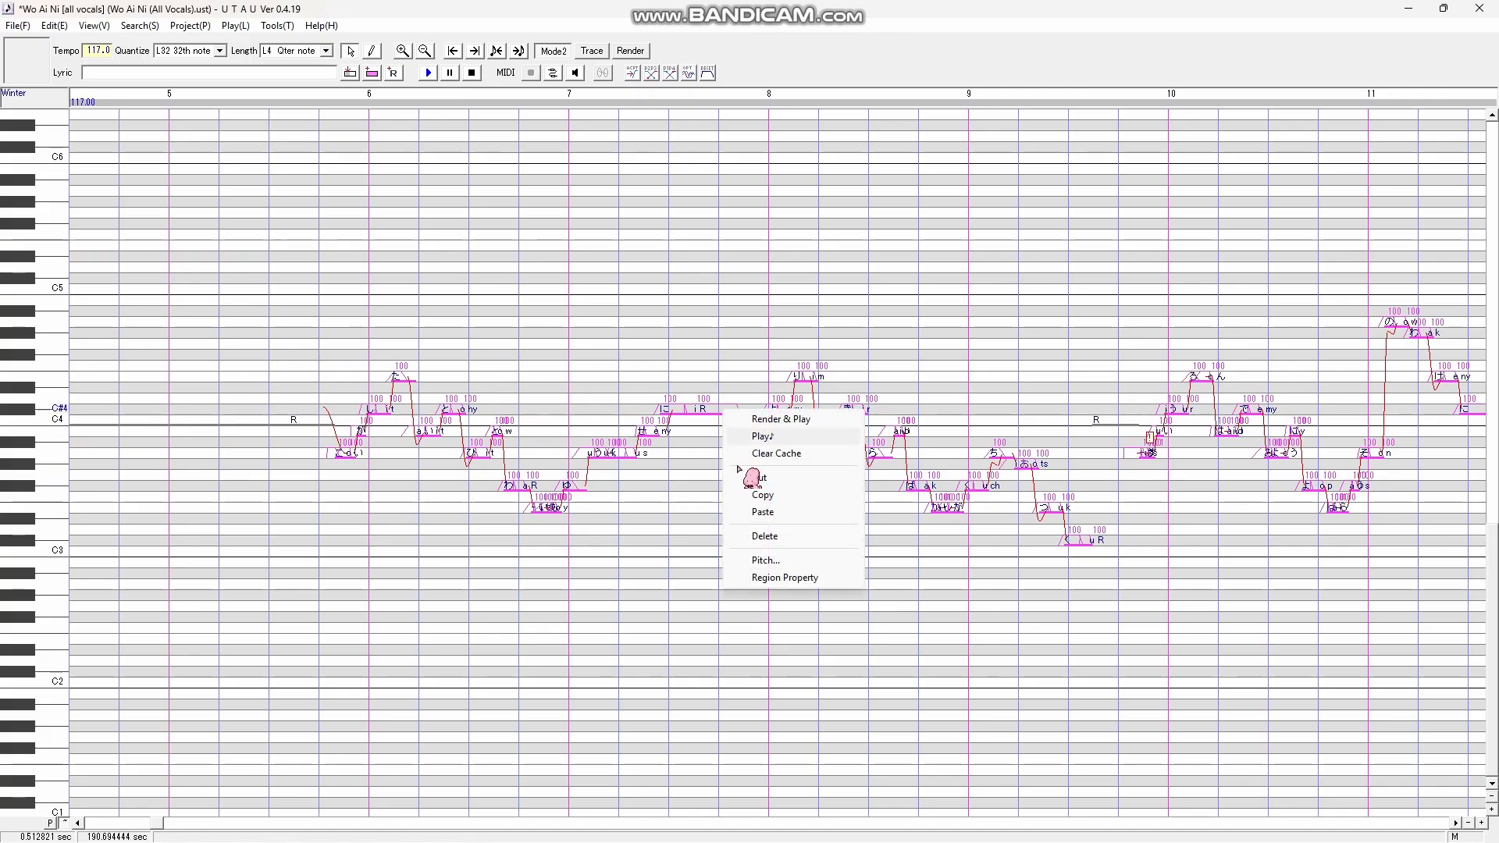
left_click(808, 579)
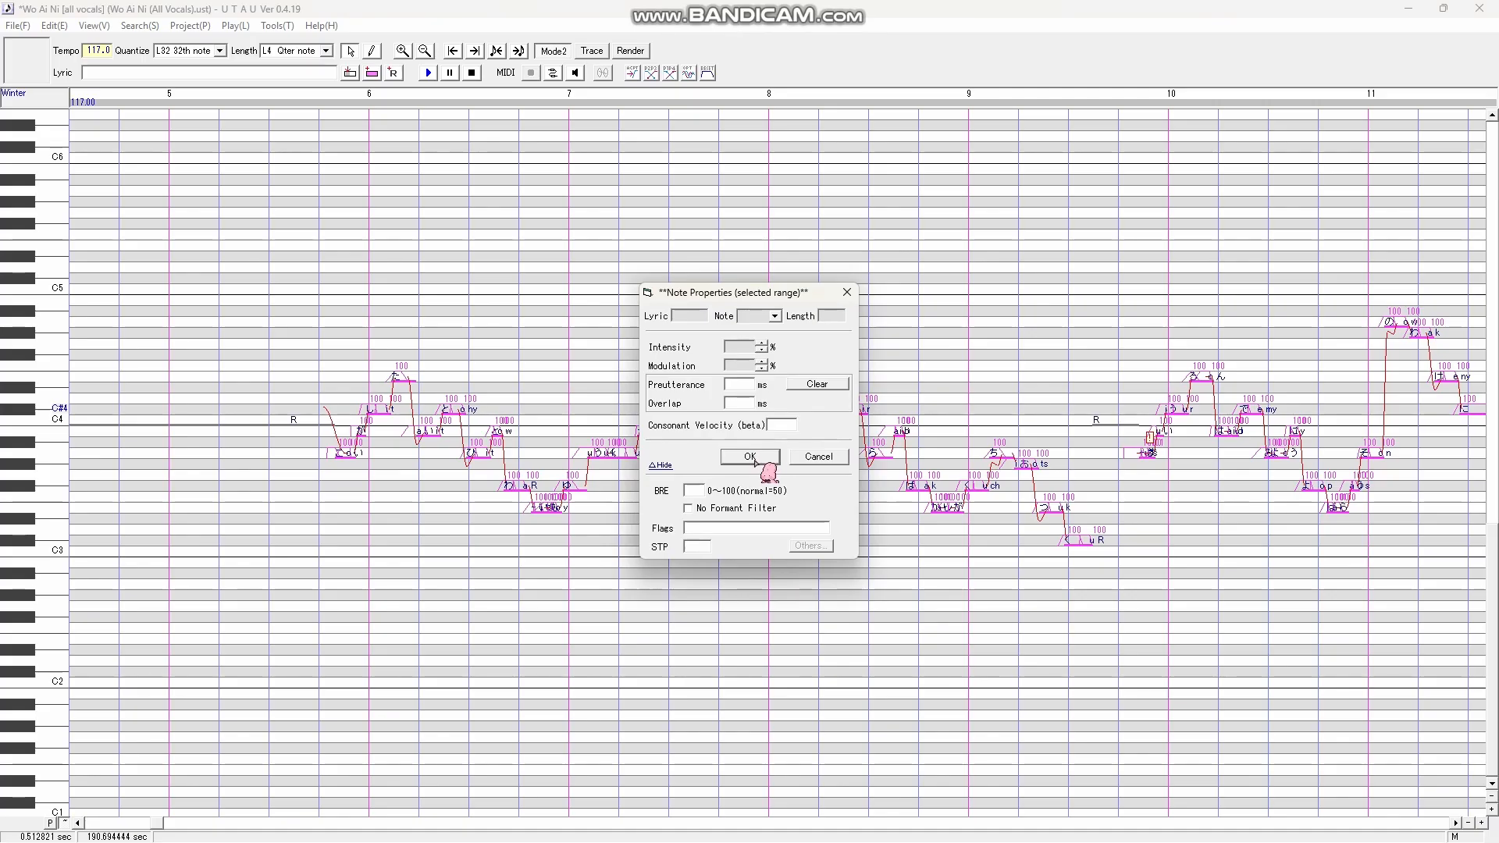
left_click(750, 457)
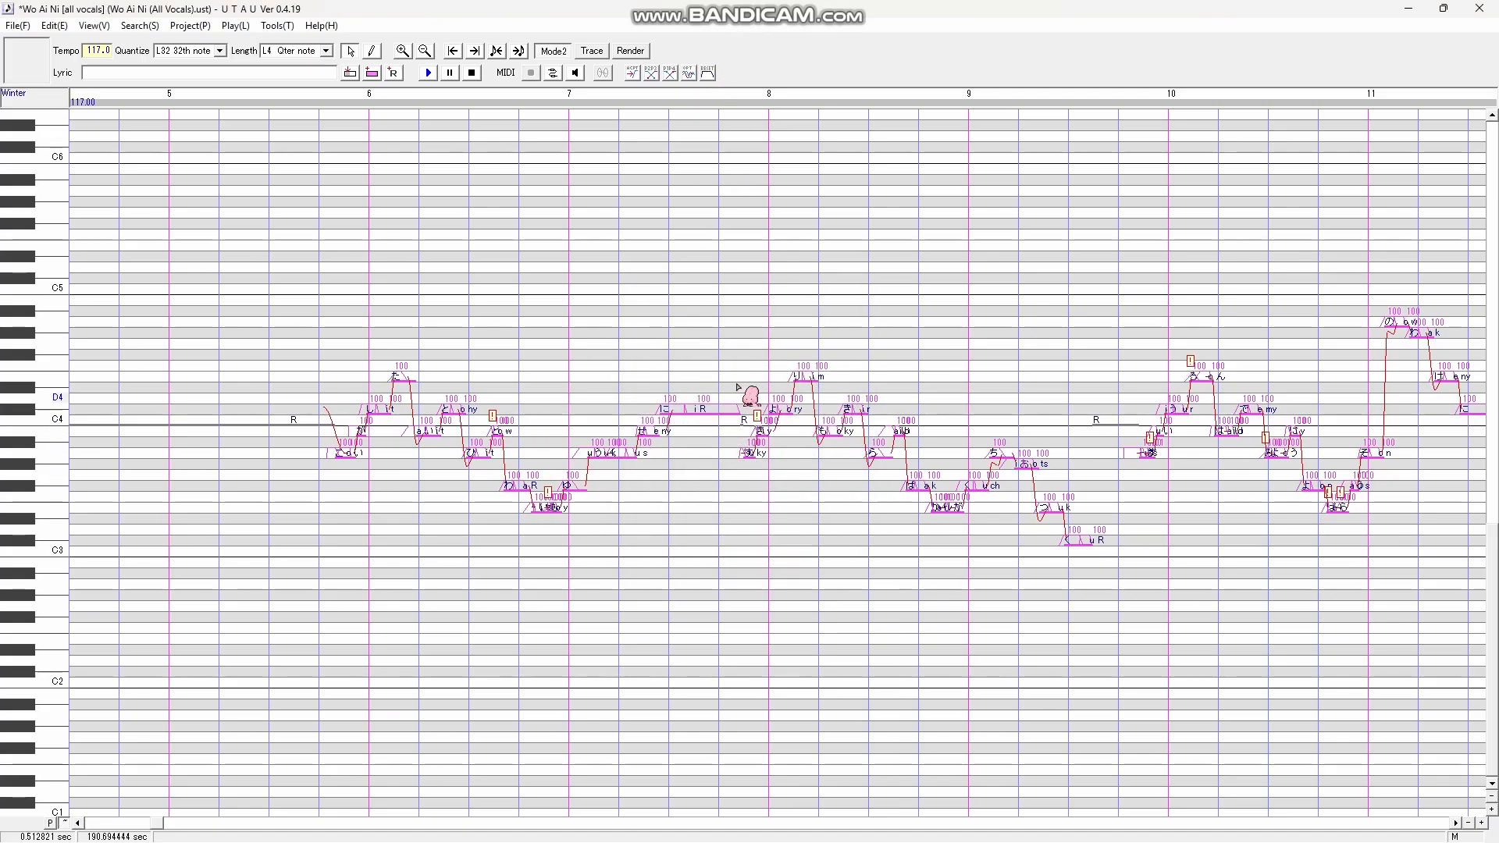
left_click(709, 75)
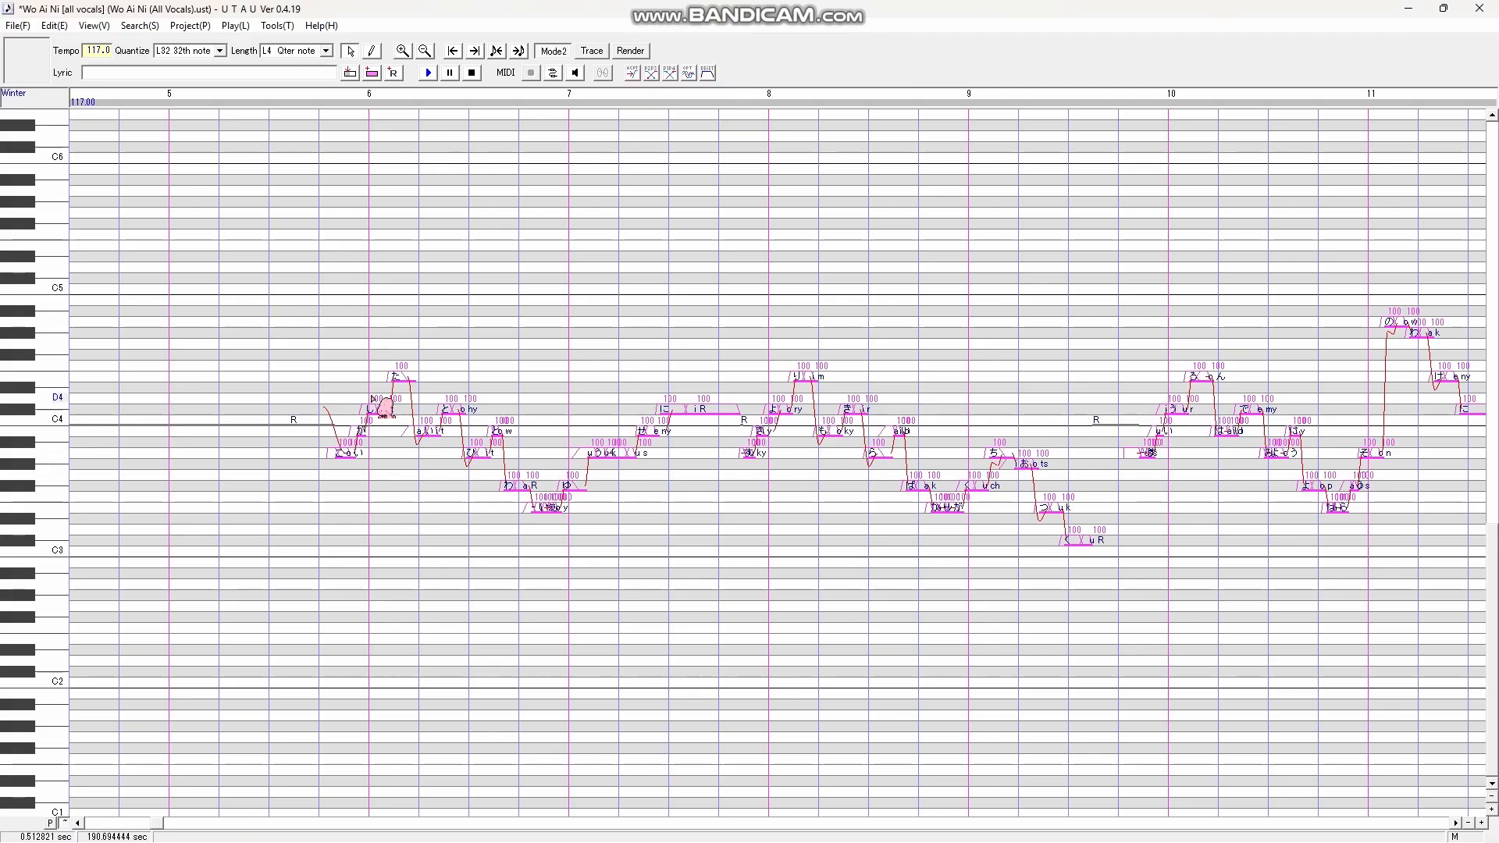
Switch the project's voice bank to TEMP O - Copy from My unfinished vbs and play a short selection of notes
double_click(28, 96)
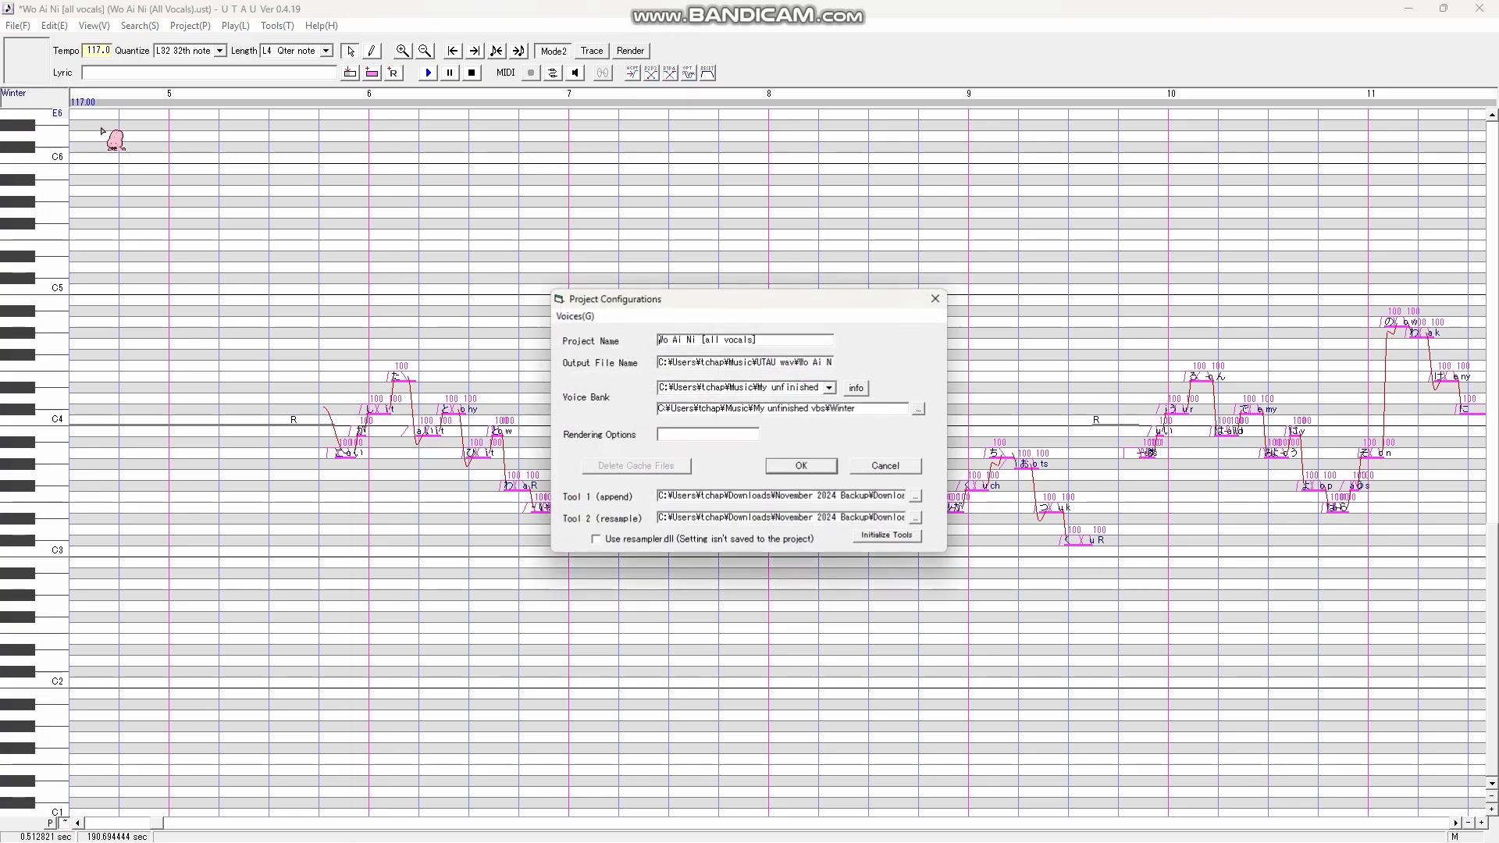
left_click(918, 408)
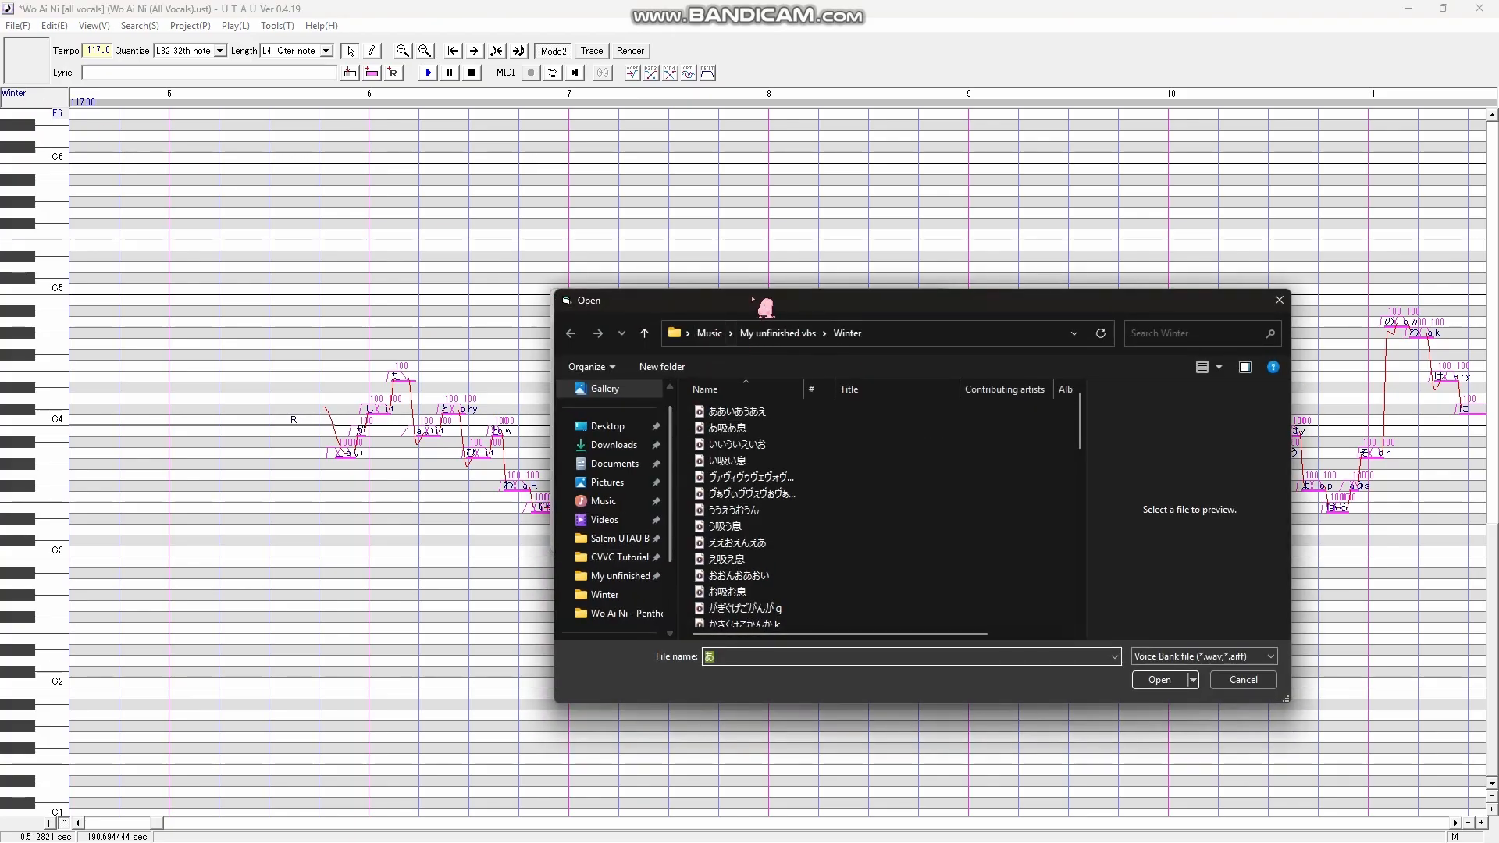
left_click(775, 340)
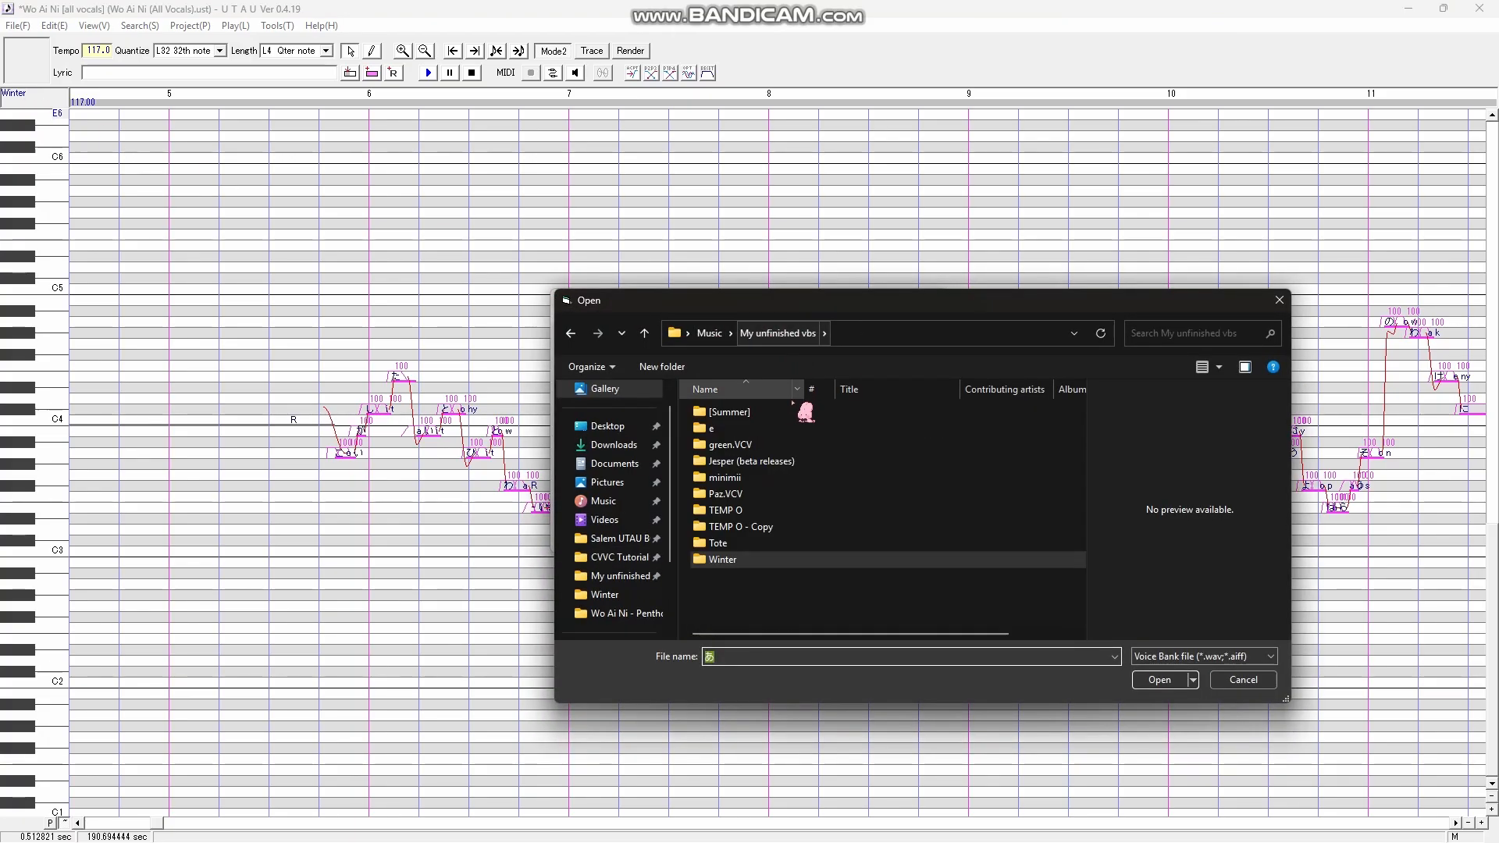
double_click(770, 531)
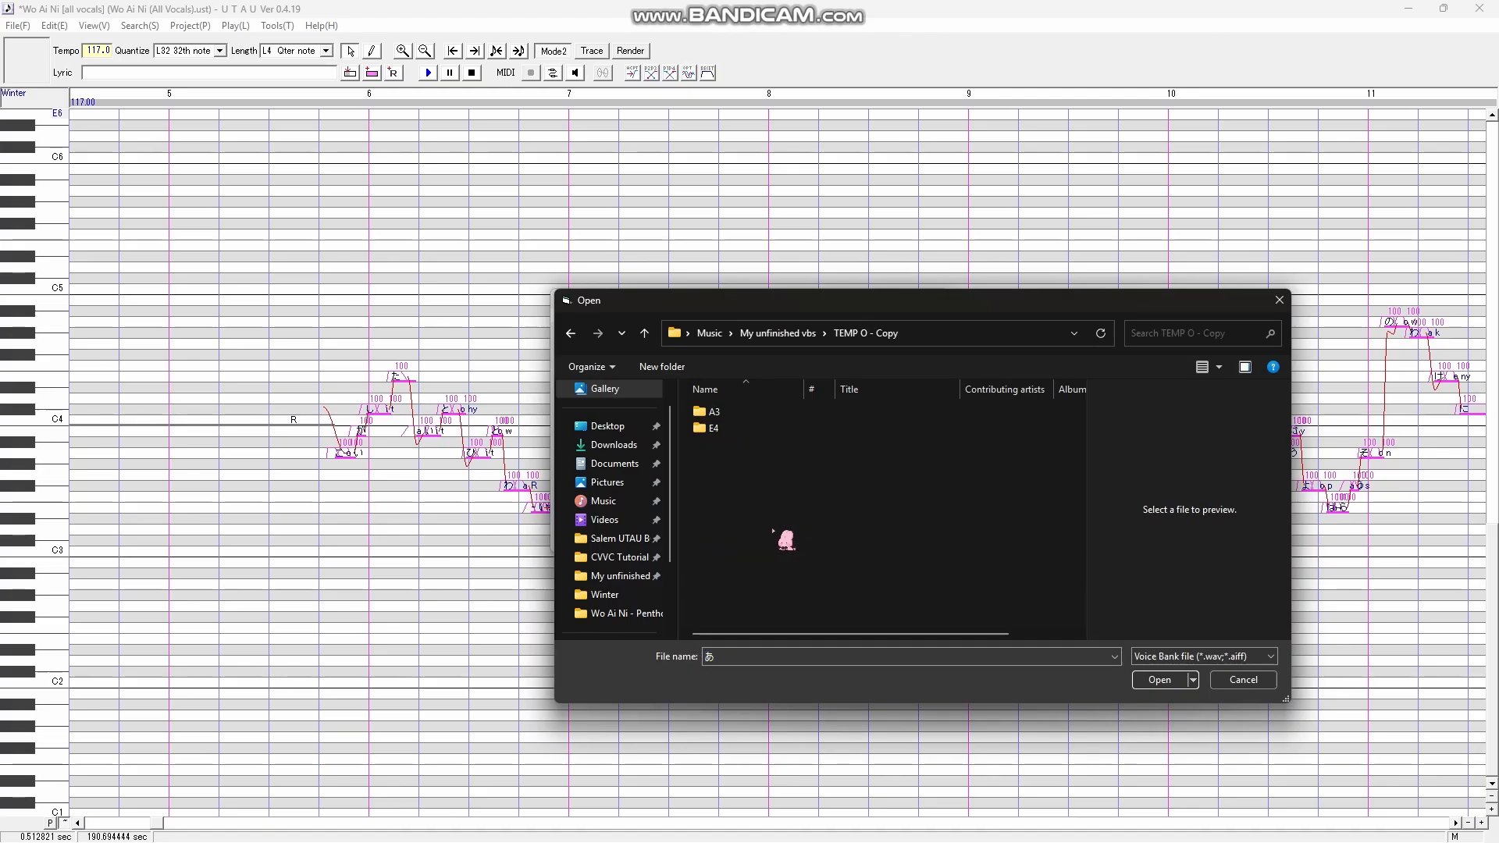
left_click(1159, 680)
left_click(801, 466)
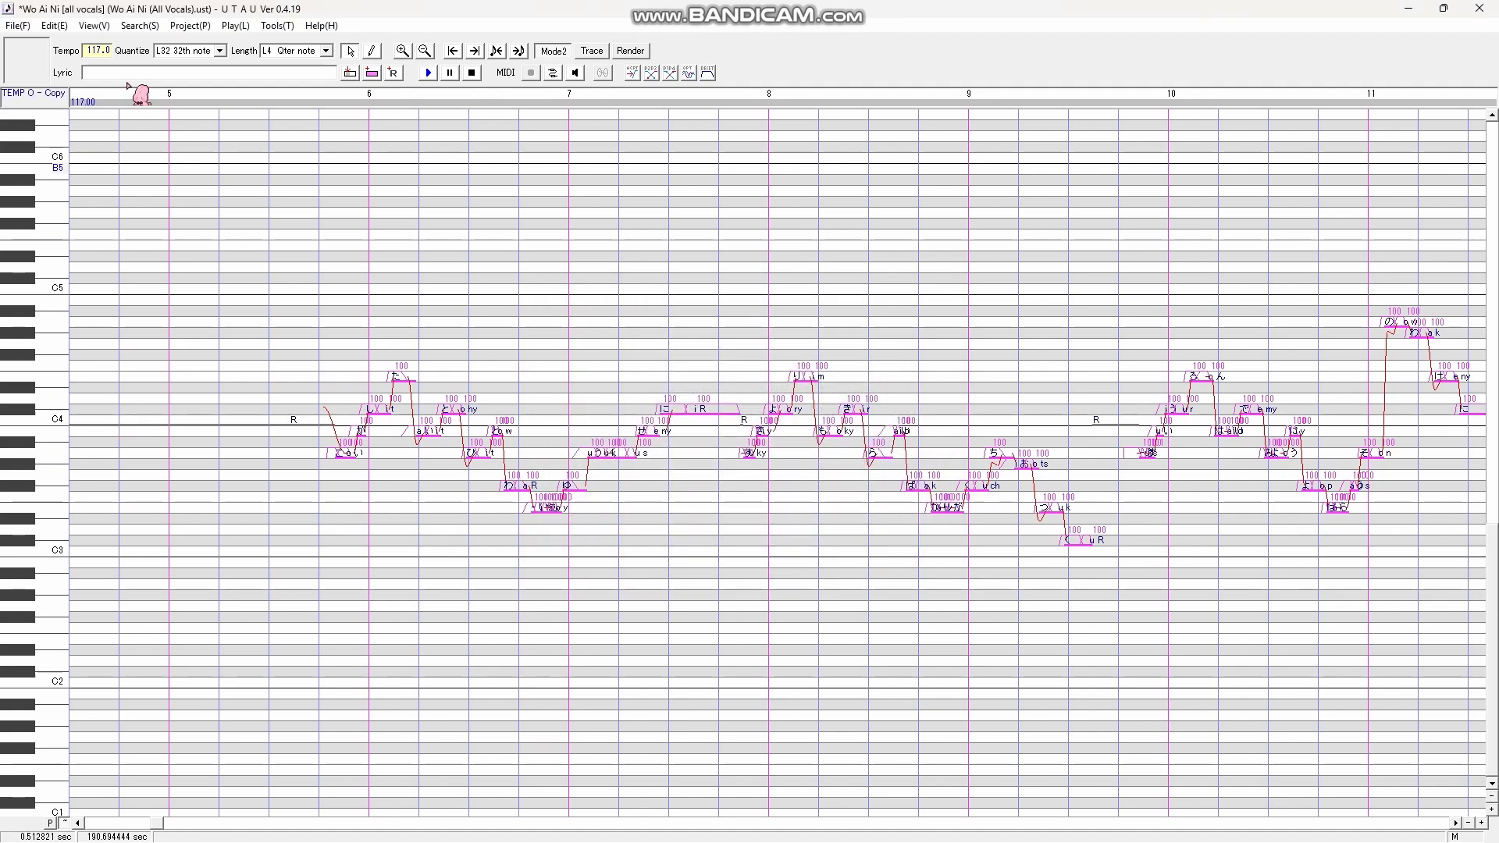
key("space")
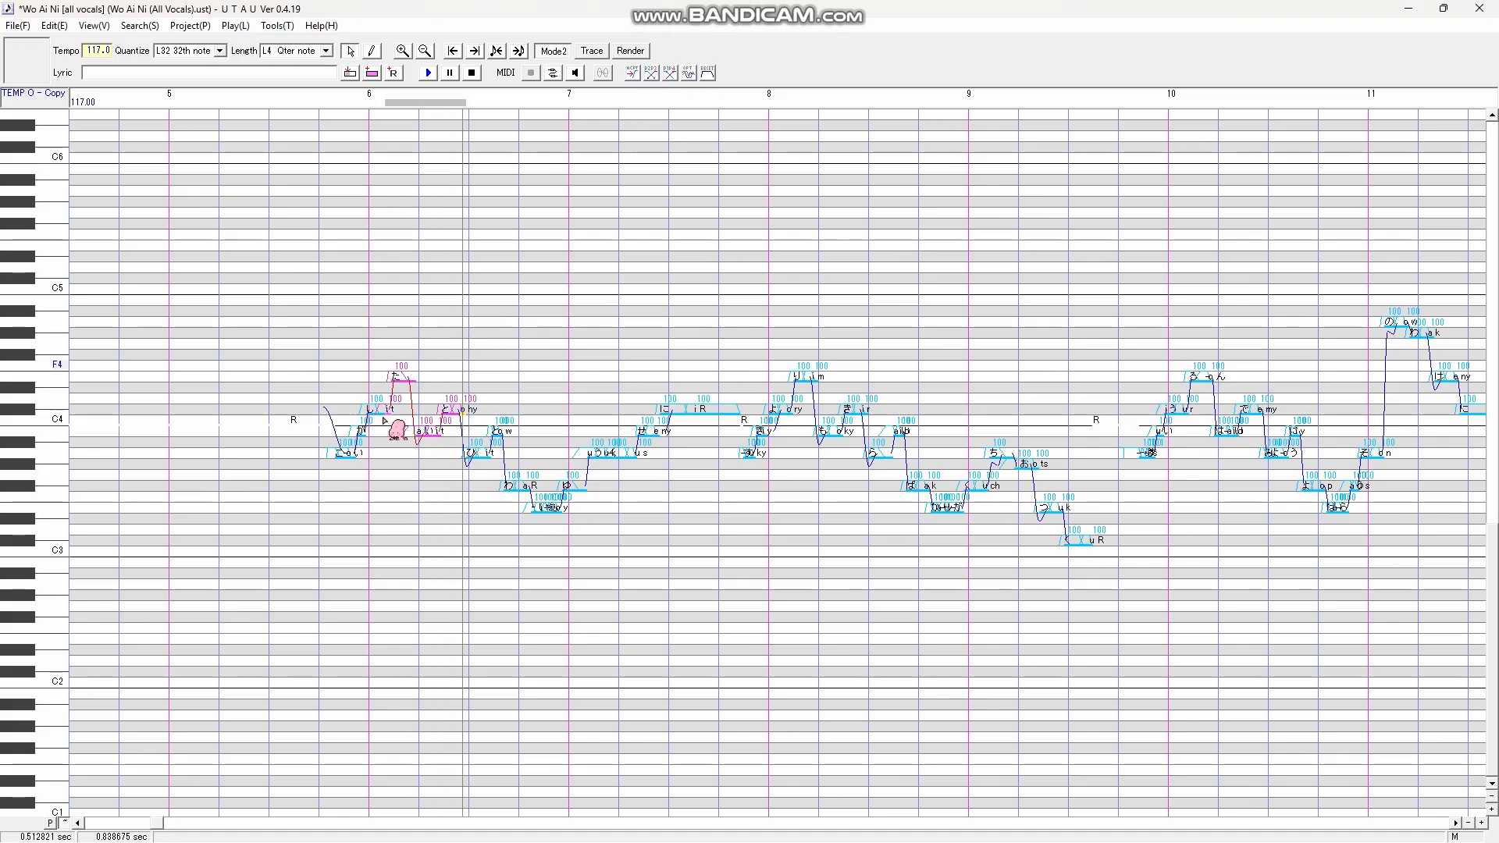
key("space")
Transpose all notes of the song by -12
left_click(53, 26)
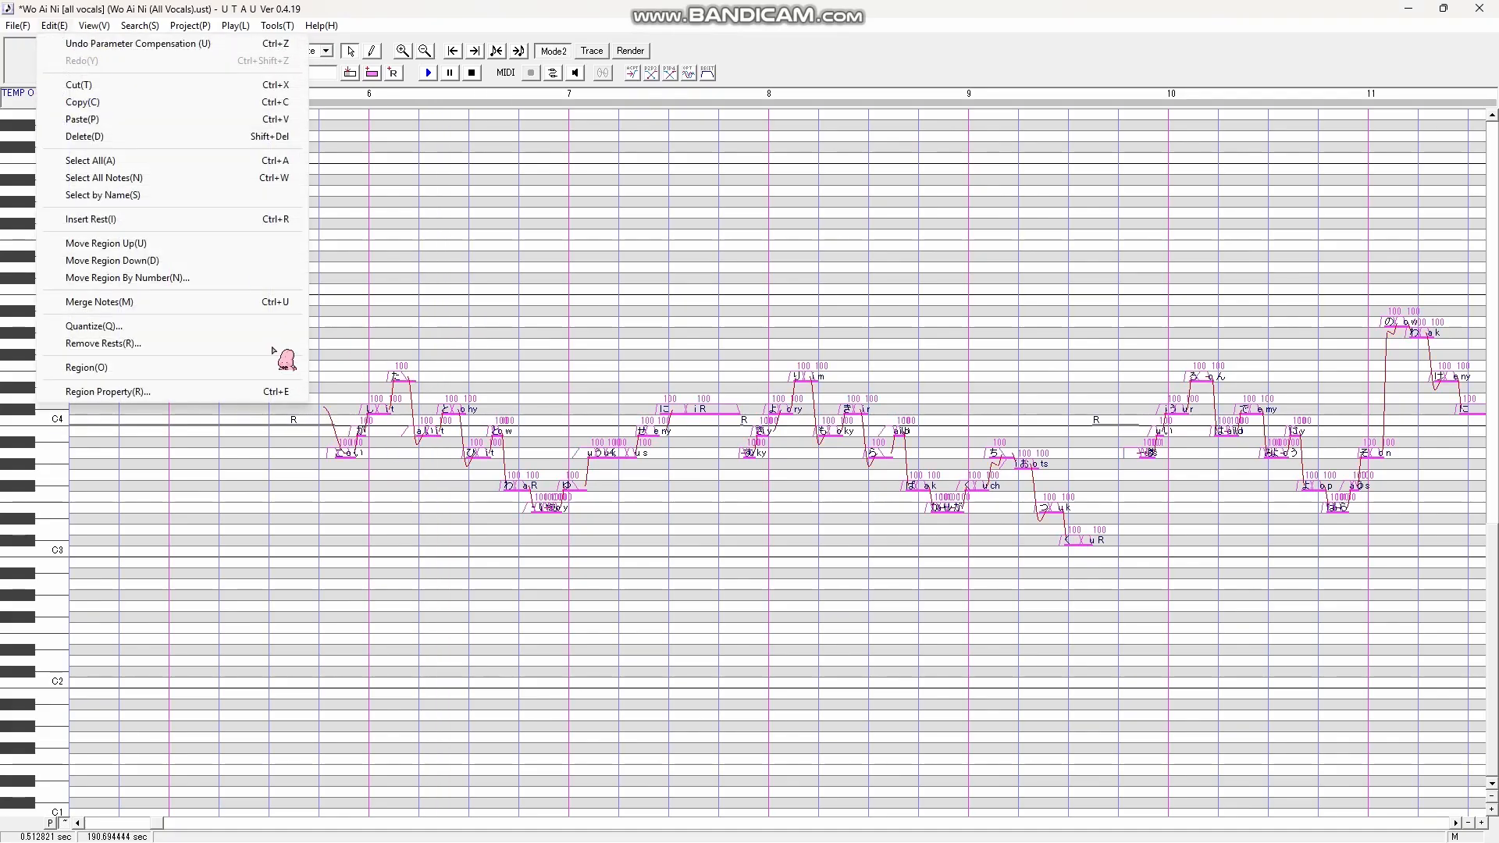
left_click(234, 283)
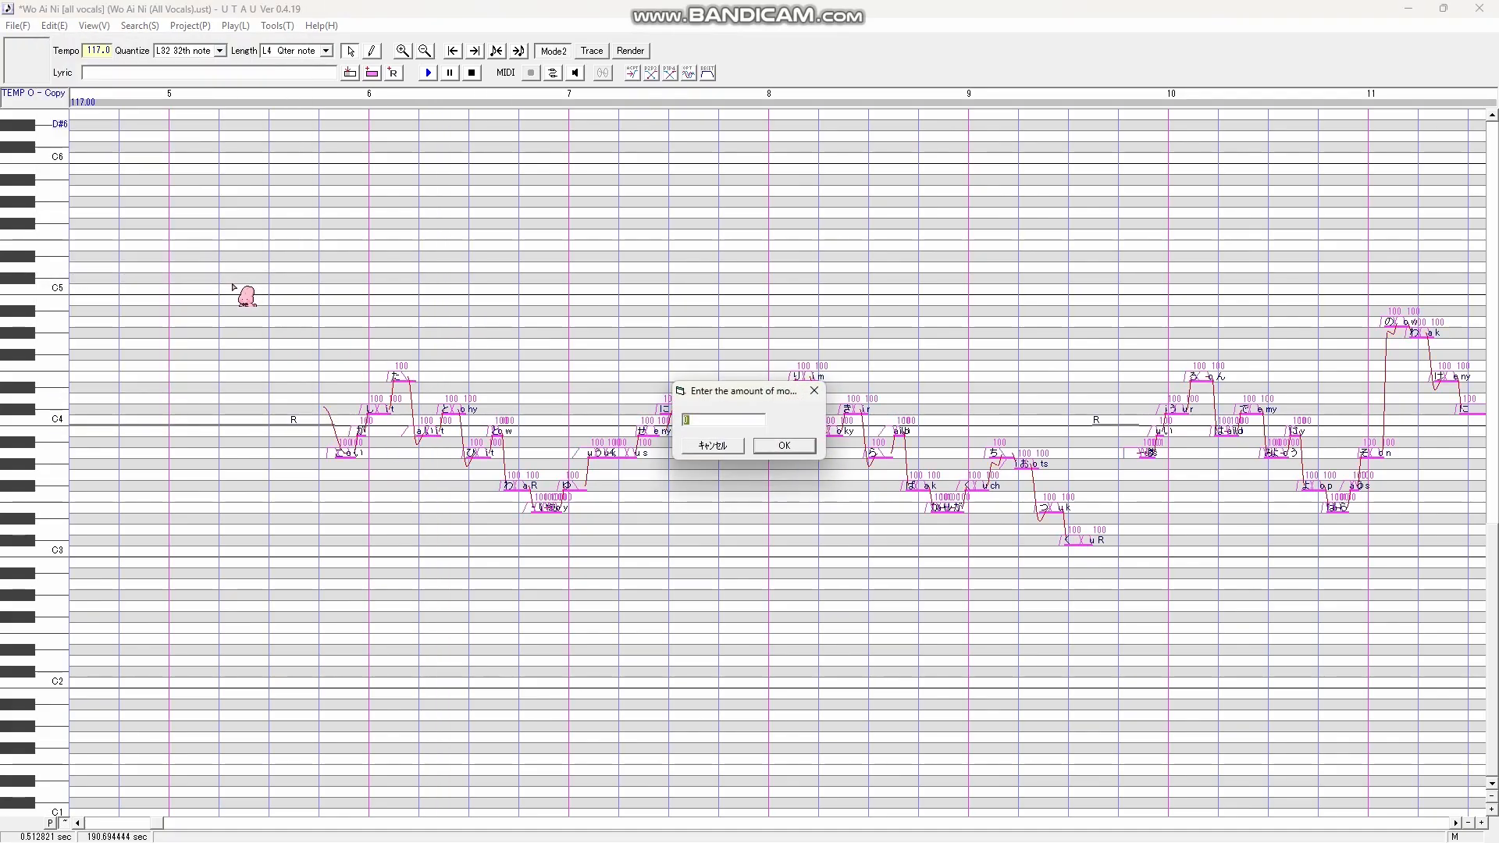
type("-12")
key("Return")
Apply blank preutterance and overlap to the transposed notes through their region properties and compensate their parameters again
scroll(604, 613, "right", 3)
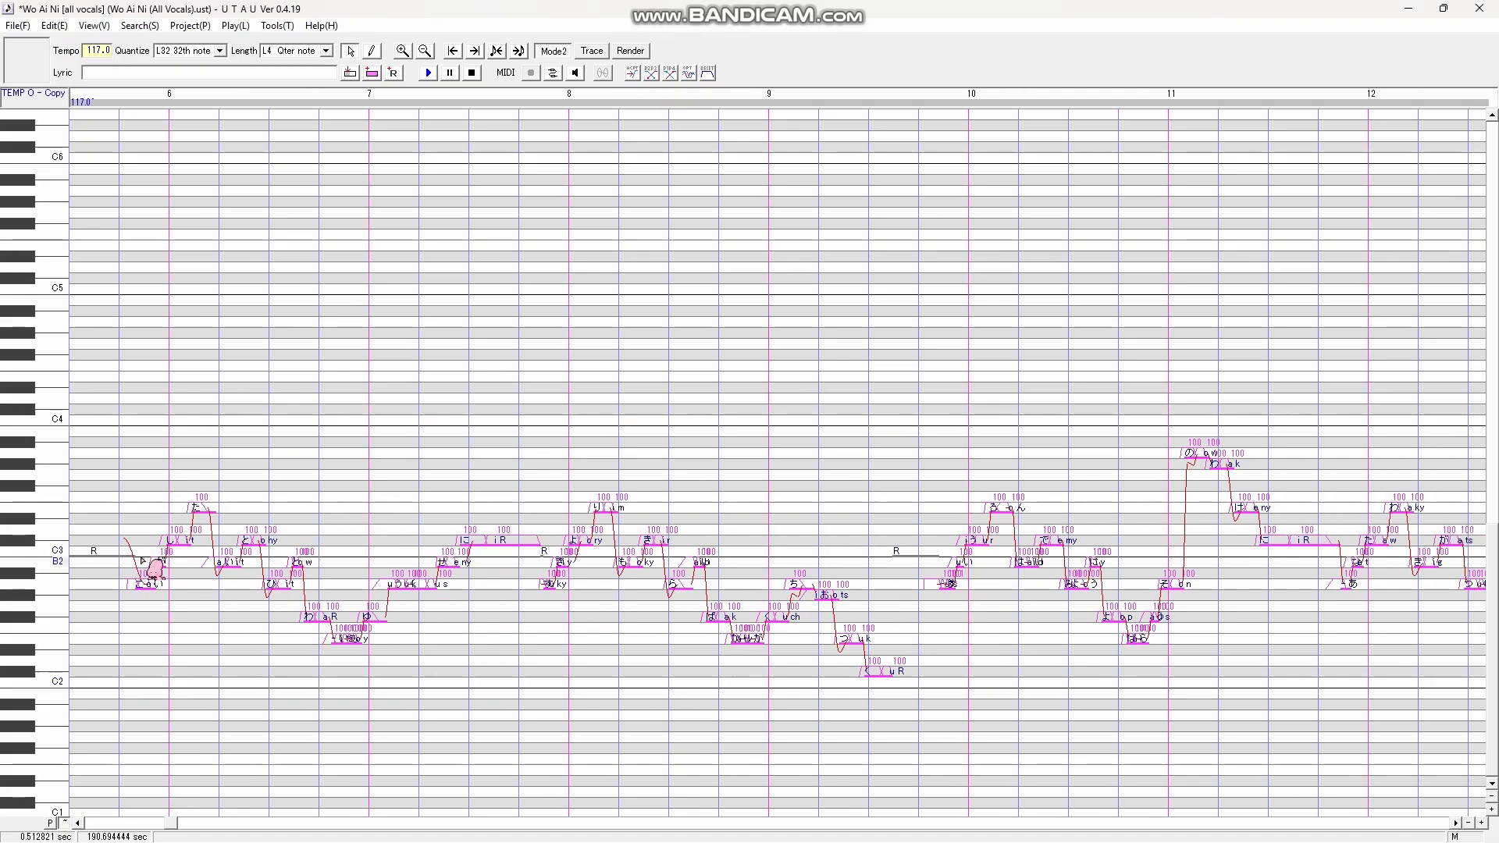
right_click(163, 559)
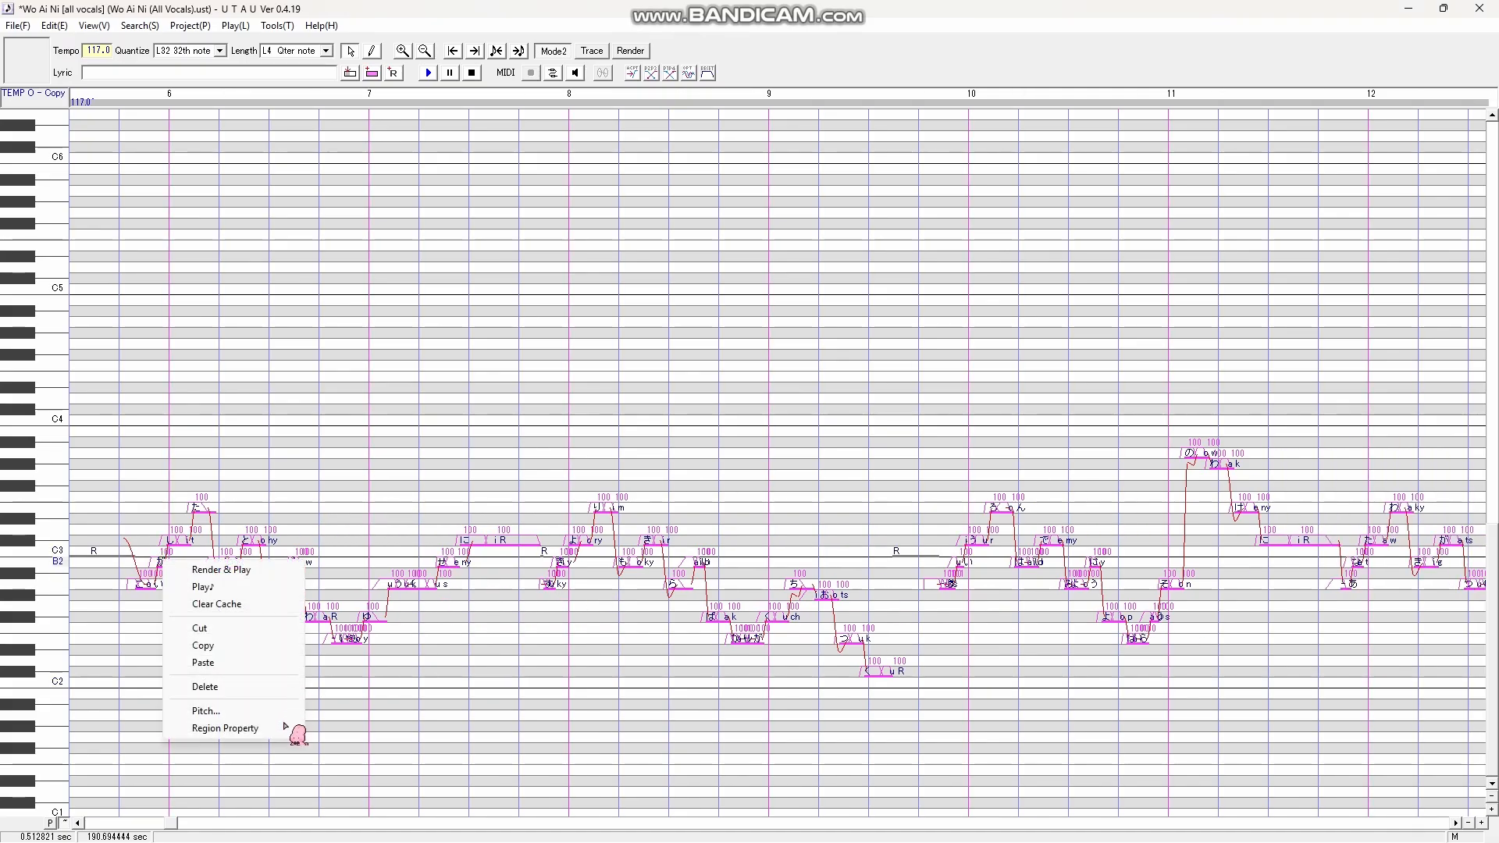
left_click(234, 728)
left_click(702, 548)
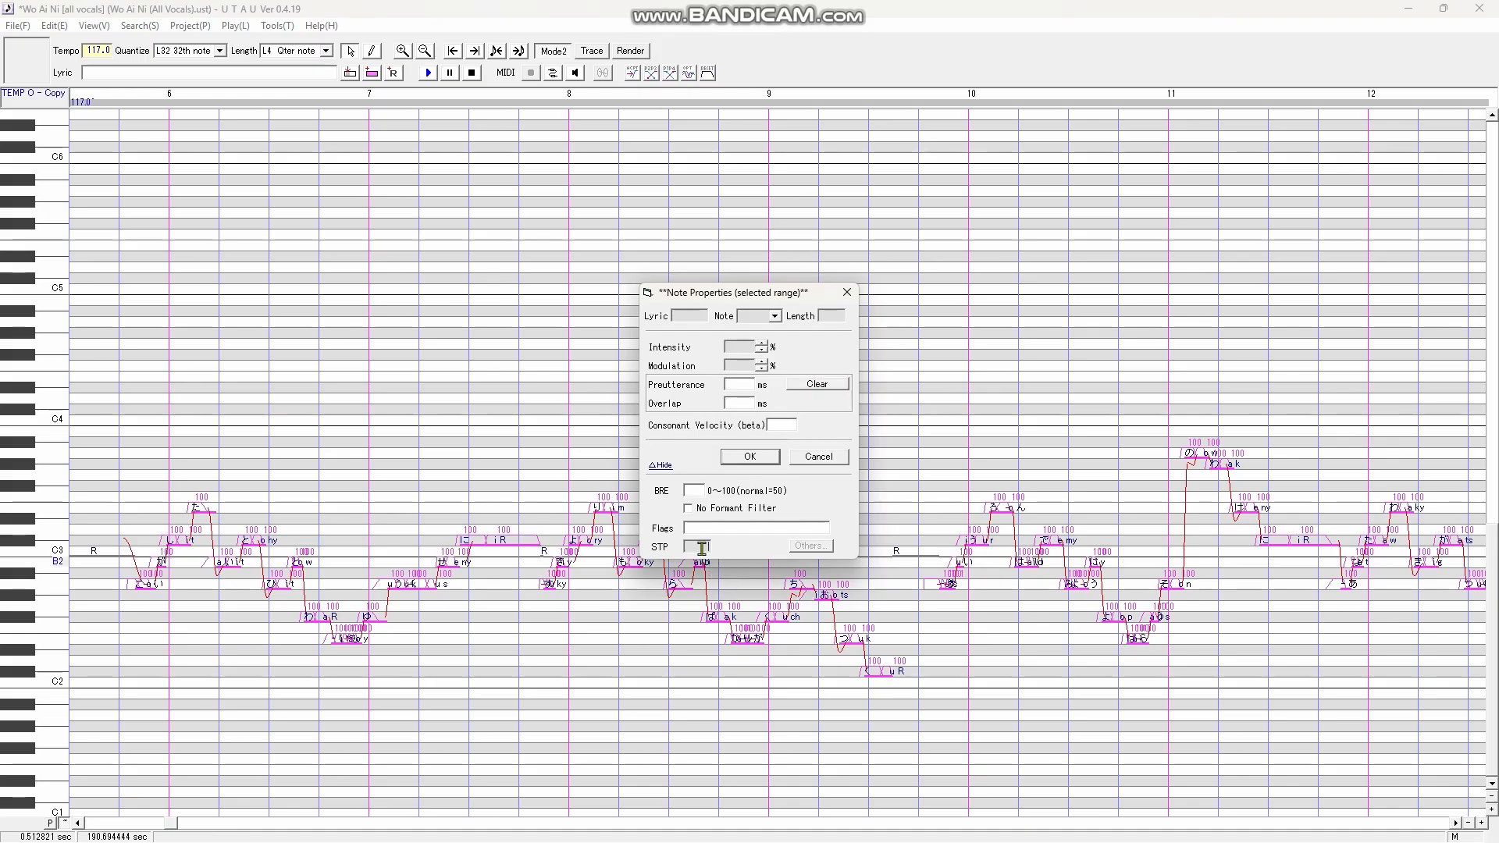
left_click(740, 455)
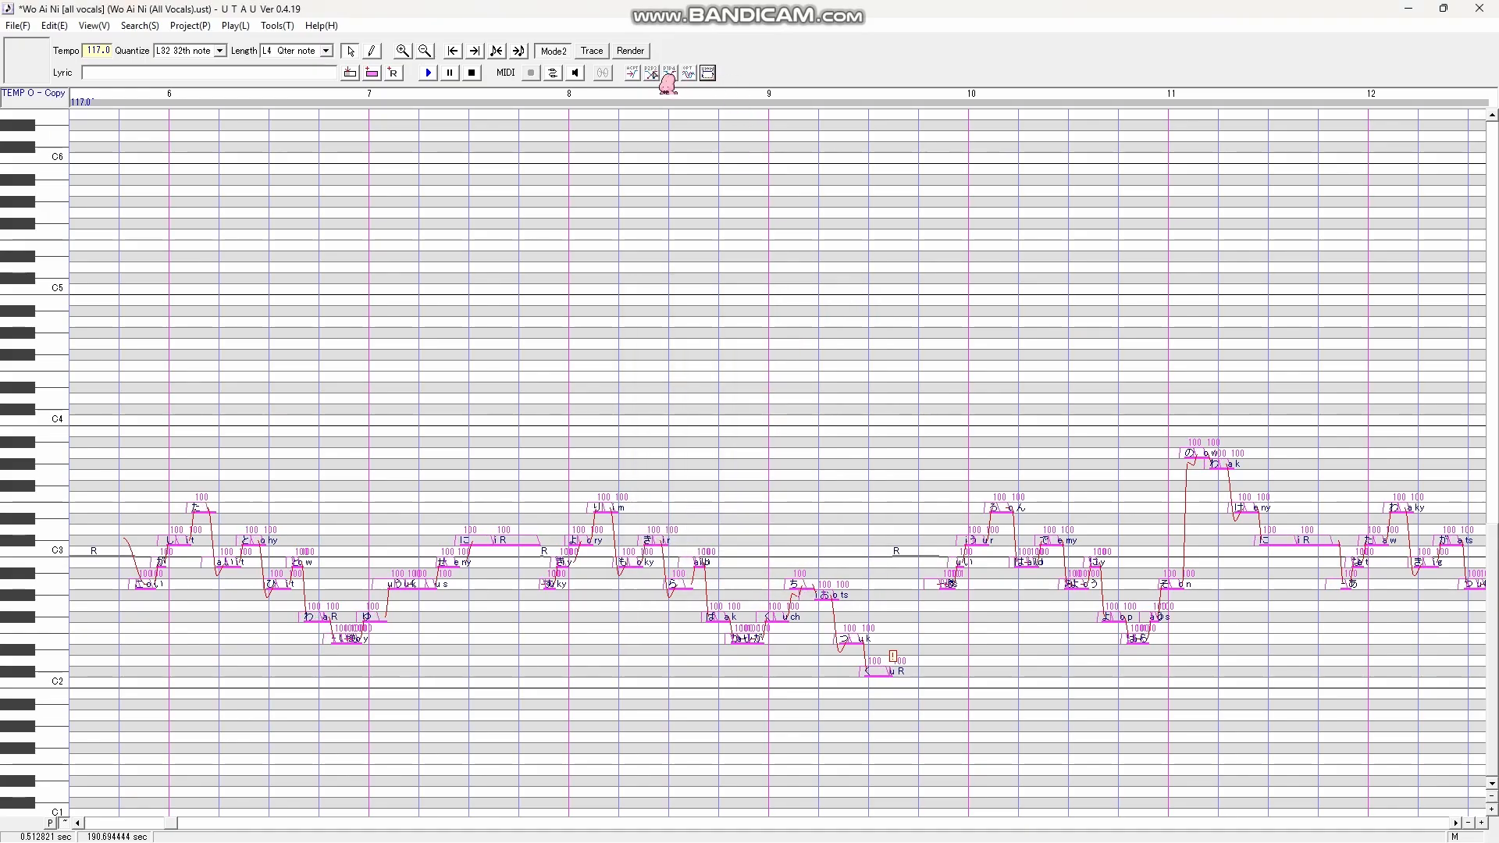
Play back the opening phrases up to measure 9, and select the following phrases up to measure 14
left_click(418, 305)
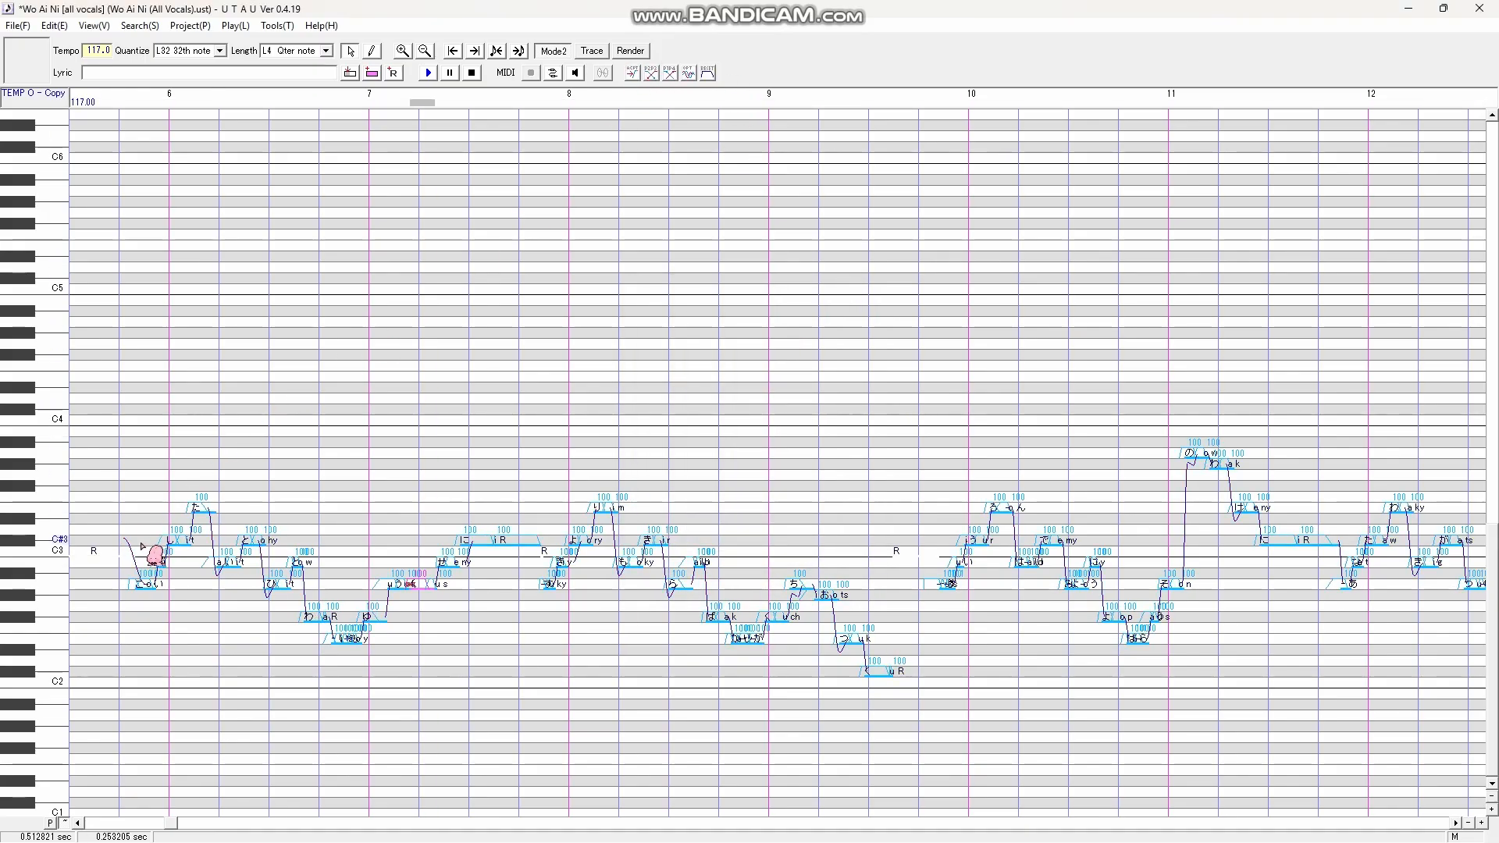
left_click_drag(142, 544, 912, 681)
left_click(425, 50)
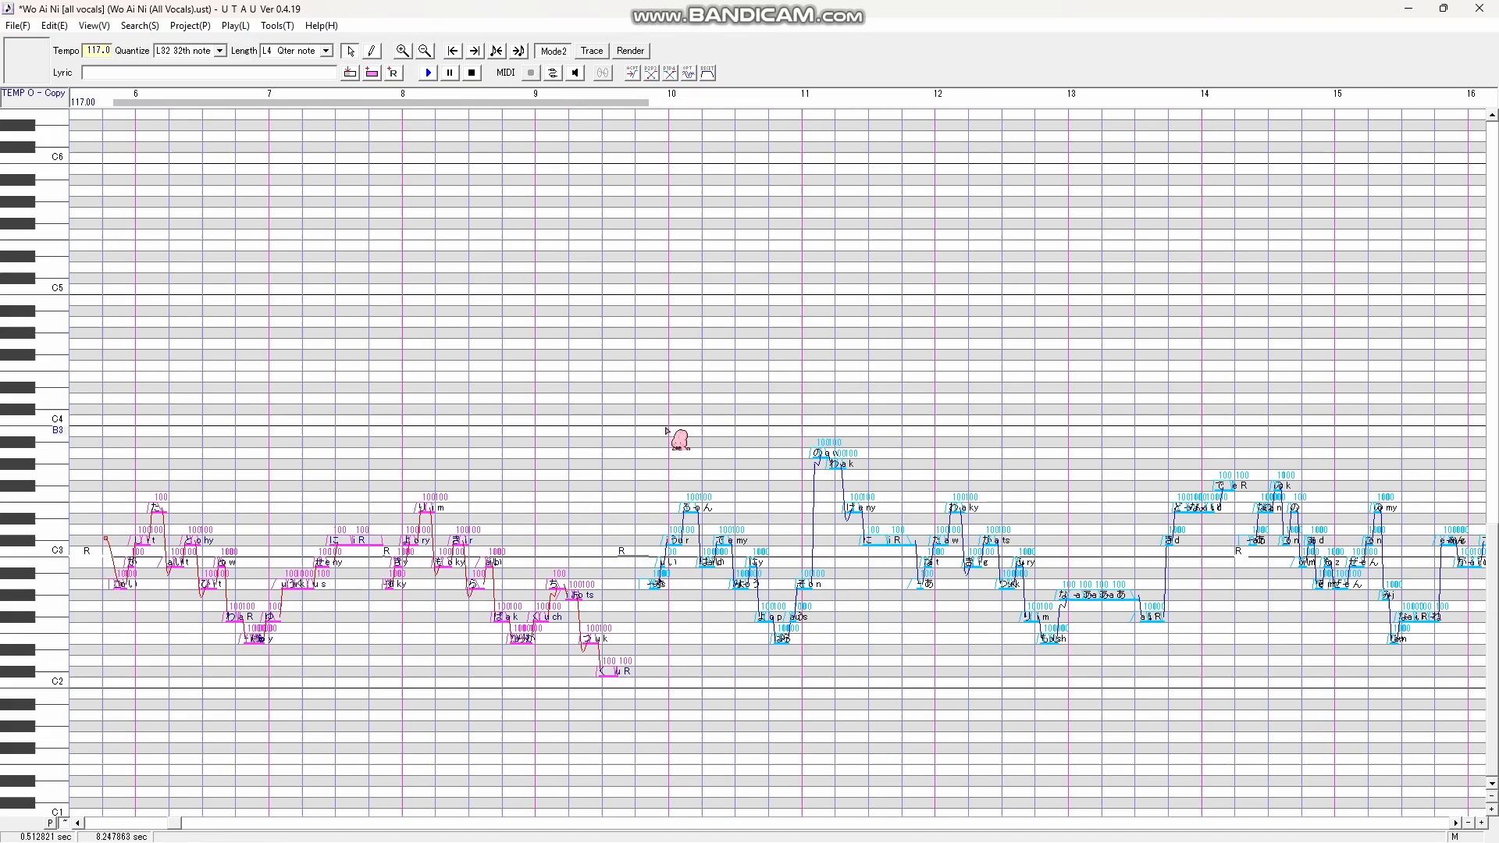
key("space")
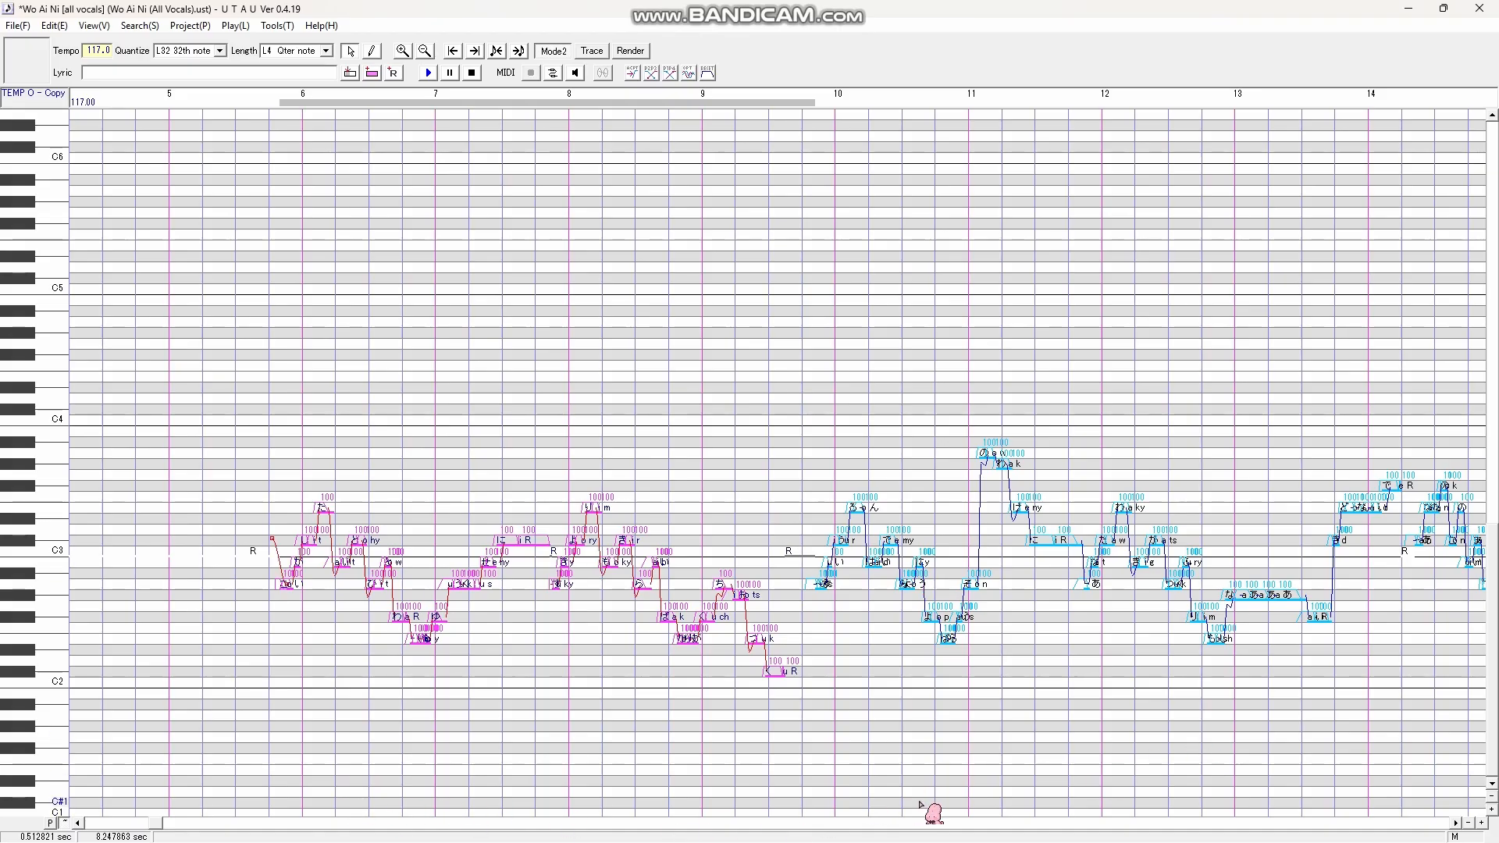
left_click_drag(160, 823, 214, 836)
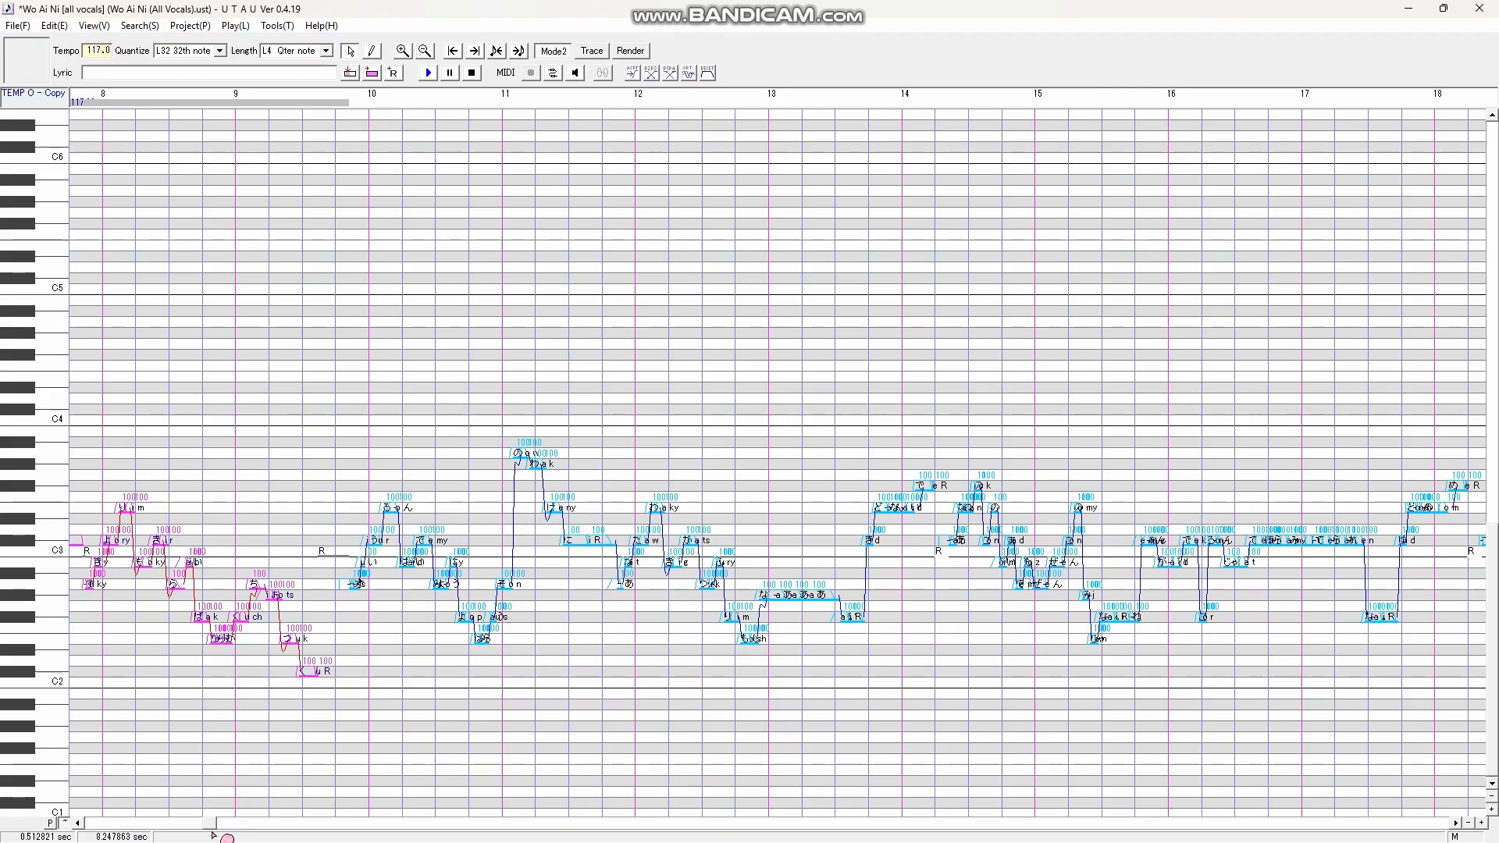
left_click_drag(353, 585, 937, 638)
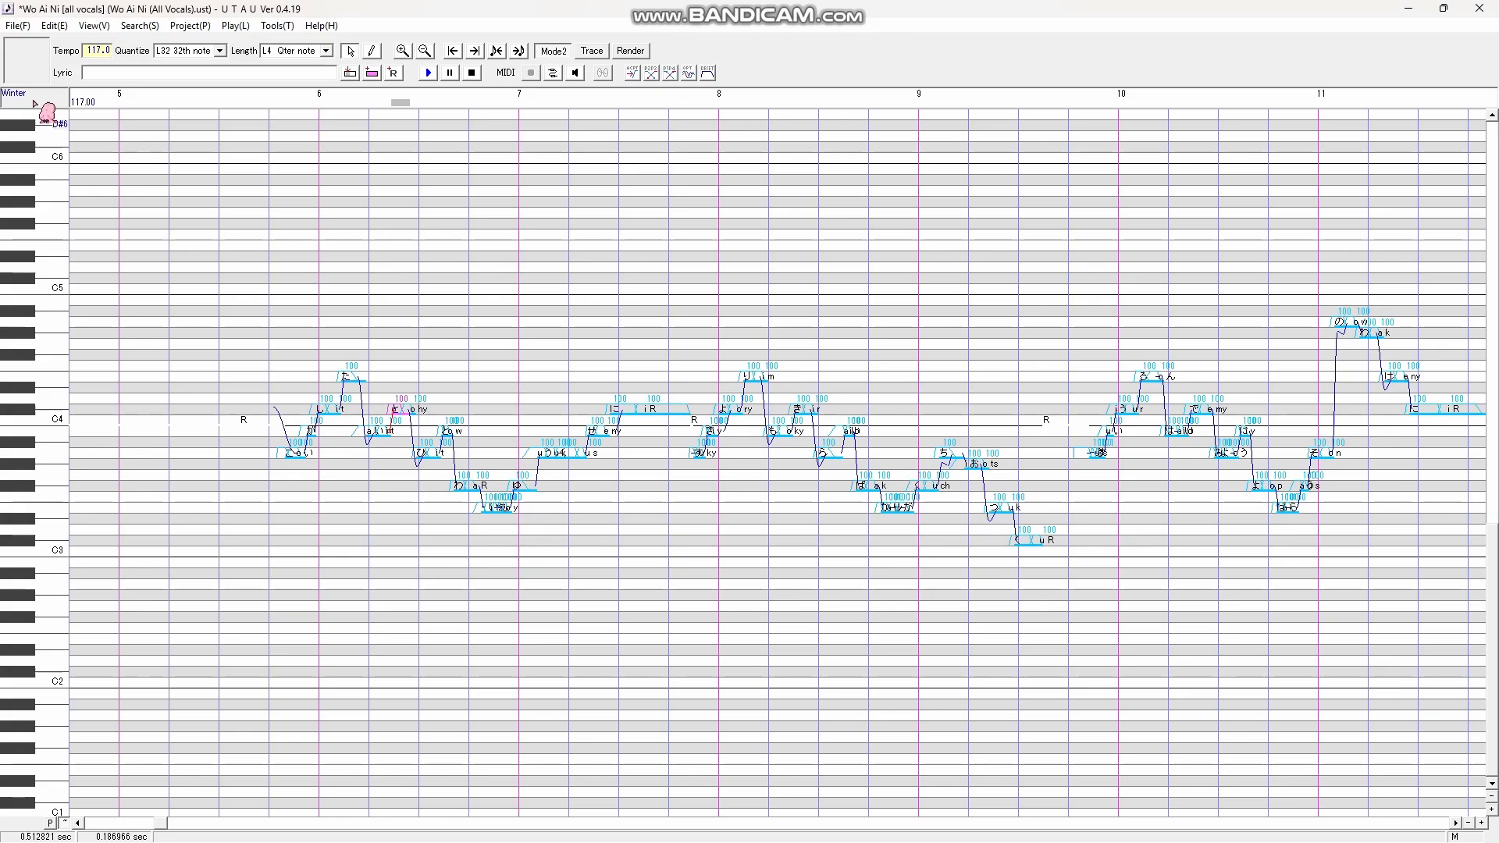
Select the opening phrases up to measure 9 and play them back with the Winter voicebank
scroll(844, 524, "down", 10)
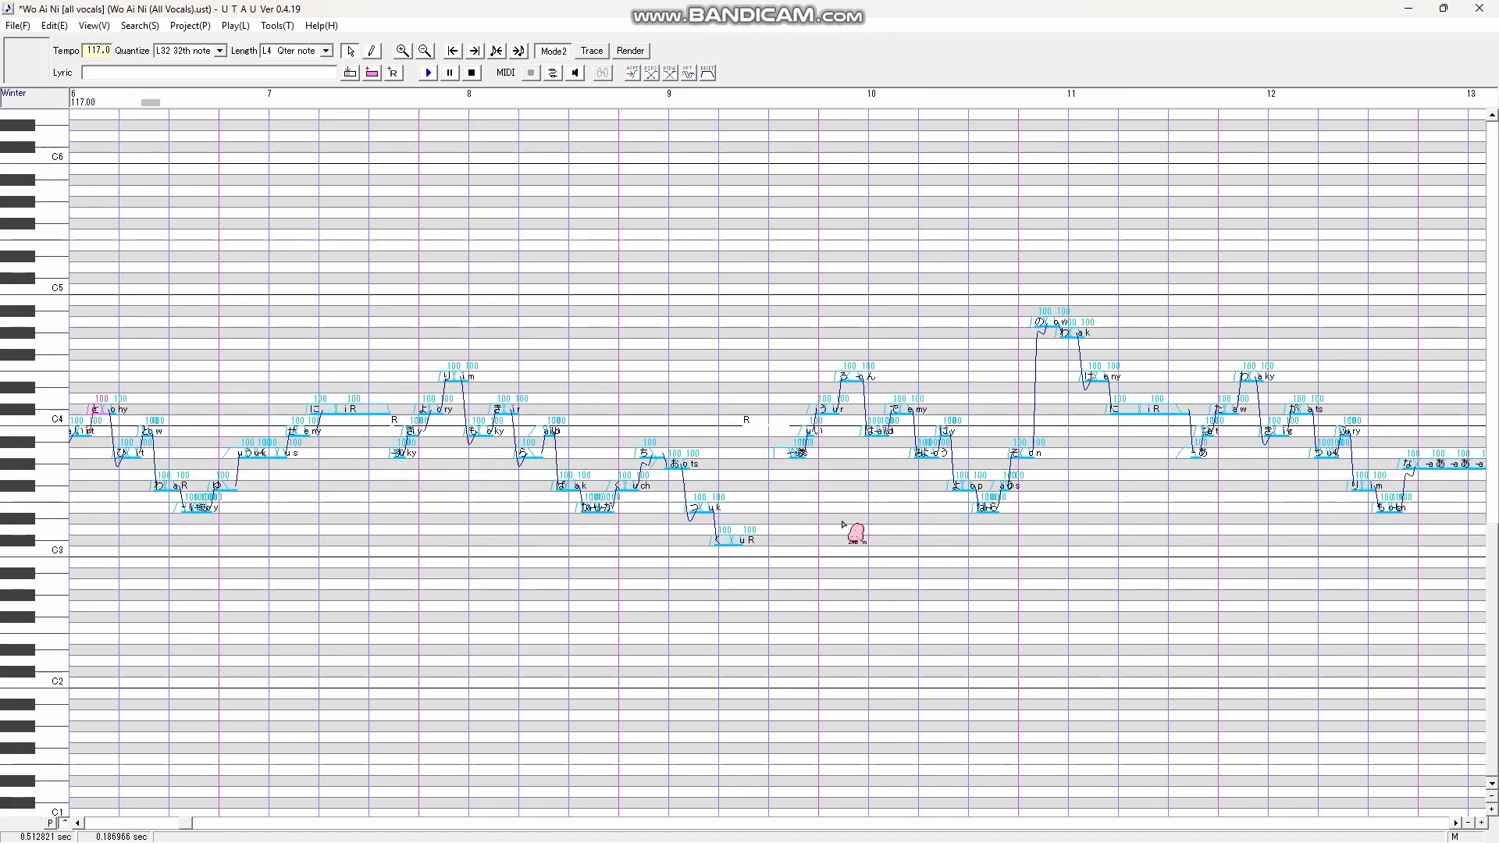
scroll(844, 525, "up", 9)
scroll(844, 525, "up", 3)
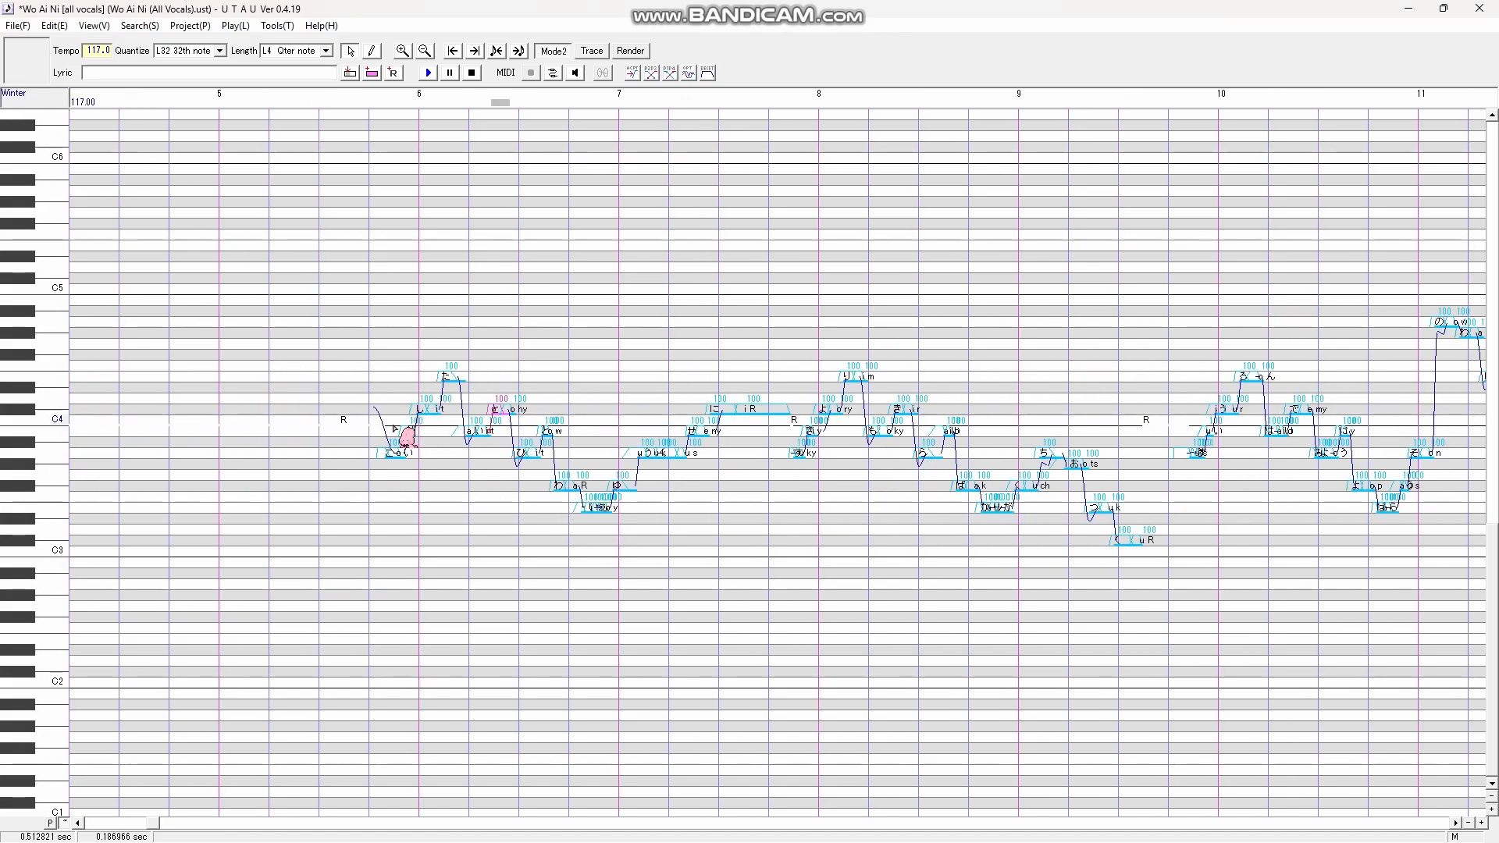
key("space")
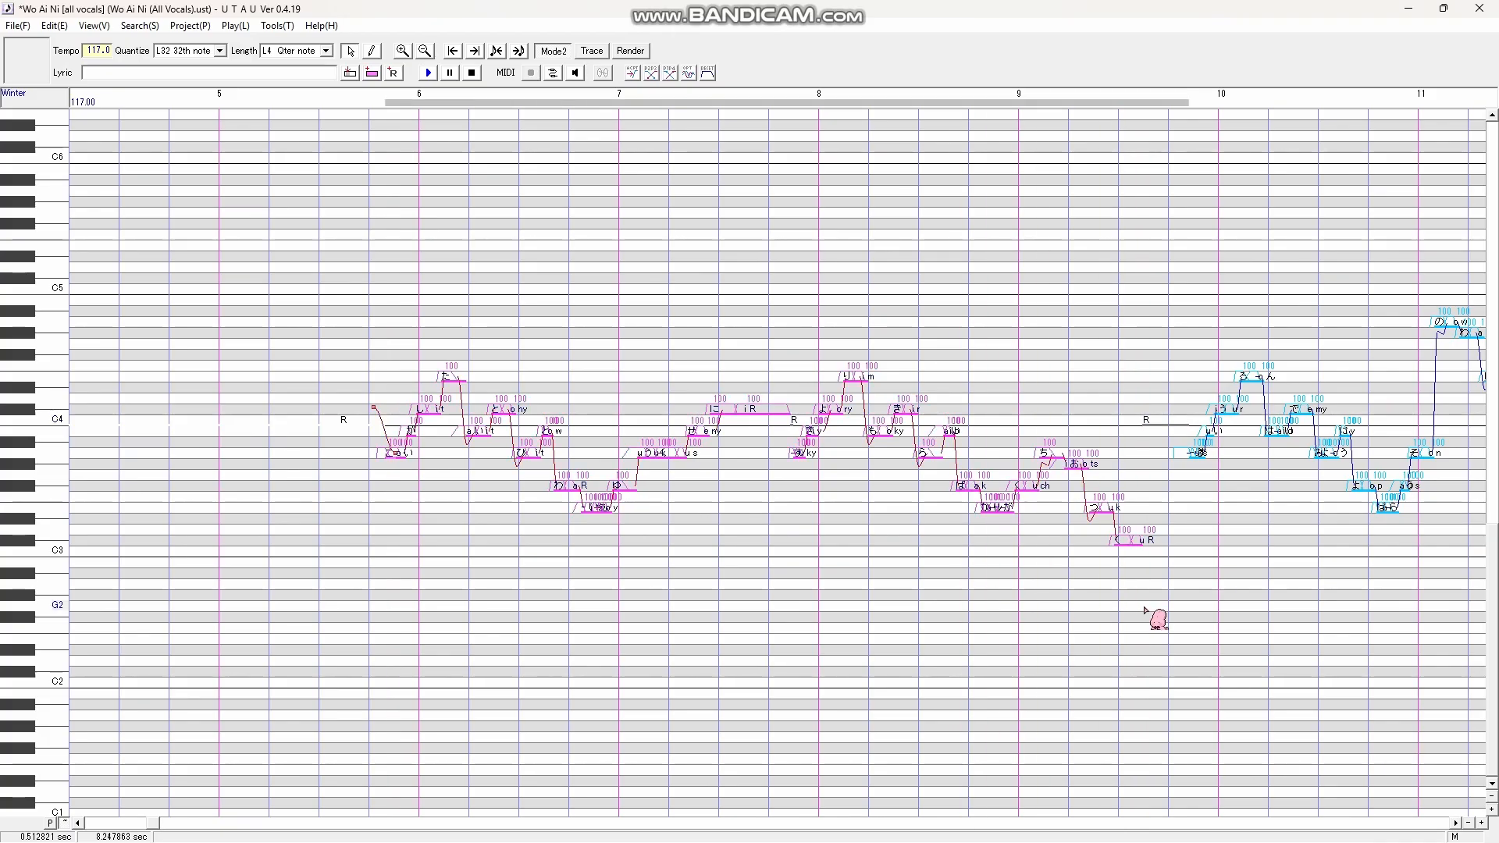
key("space")
scroll(682, 344, "down", 3)
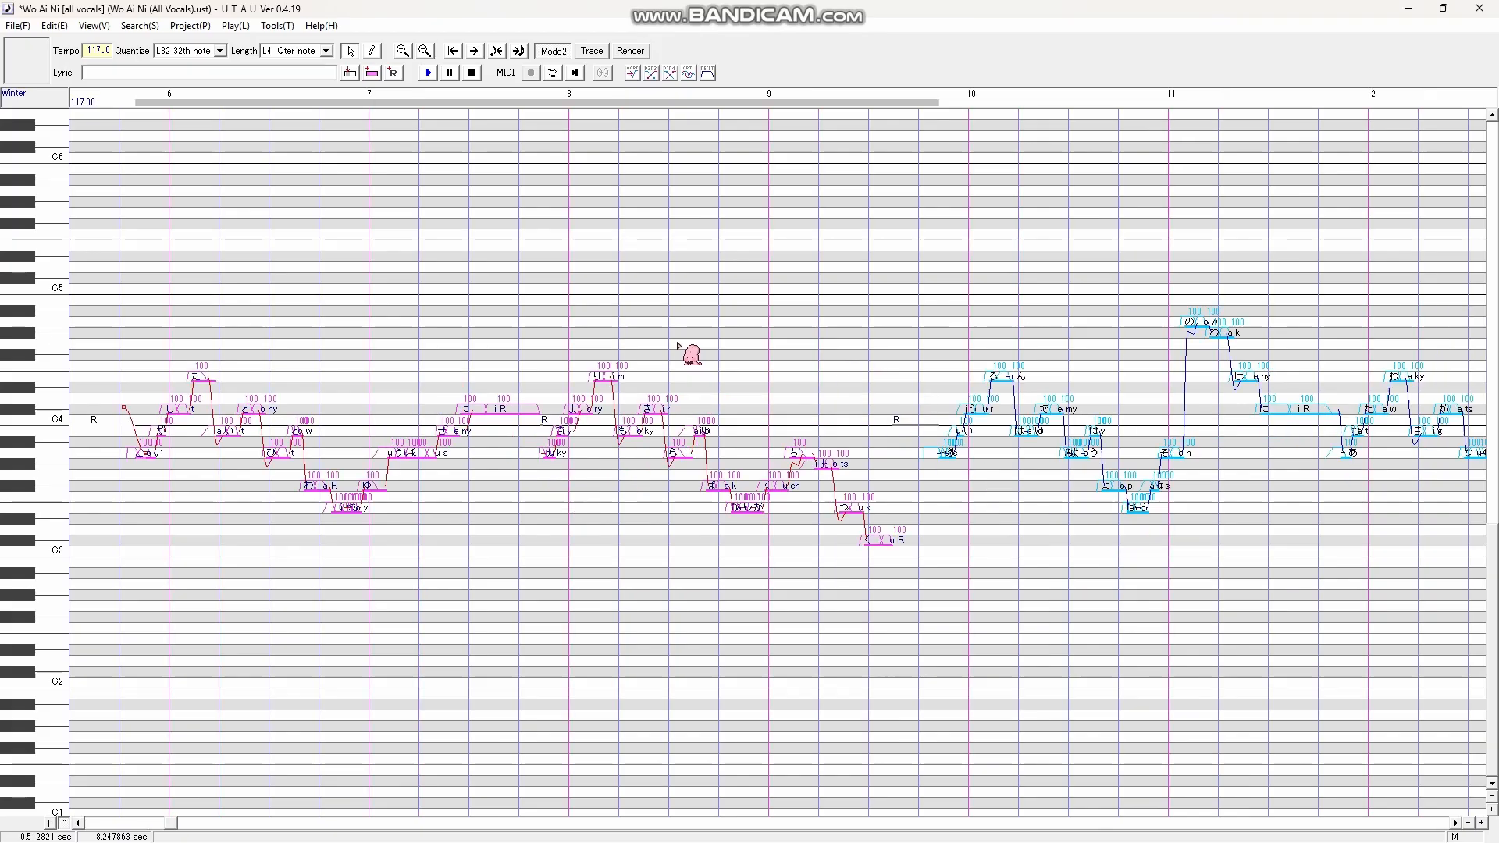